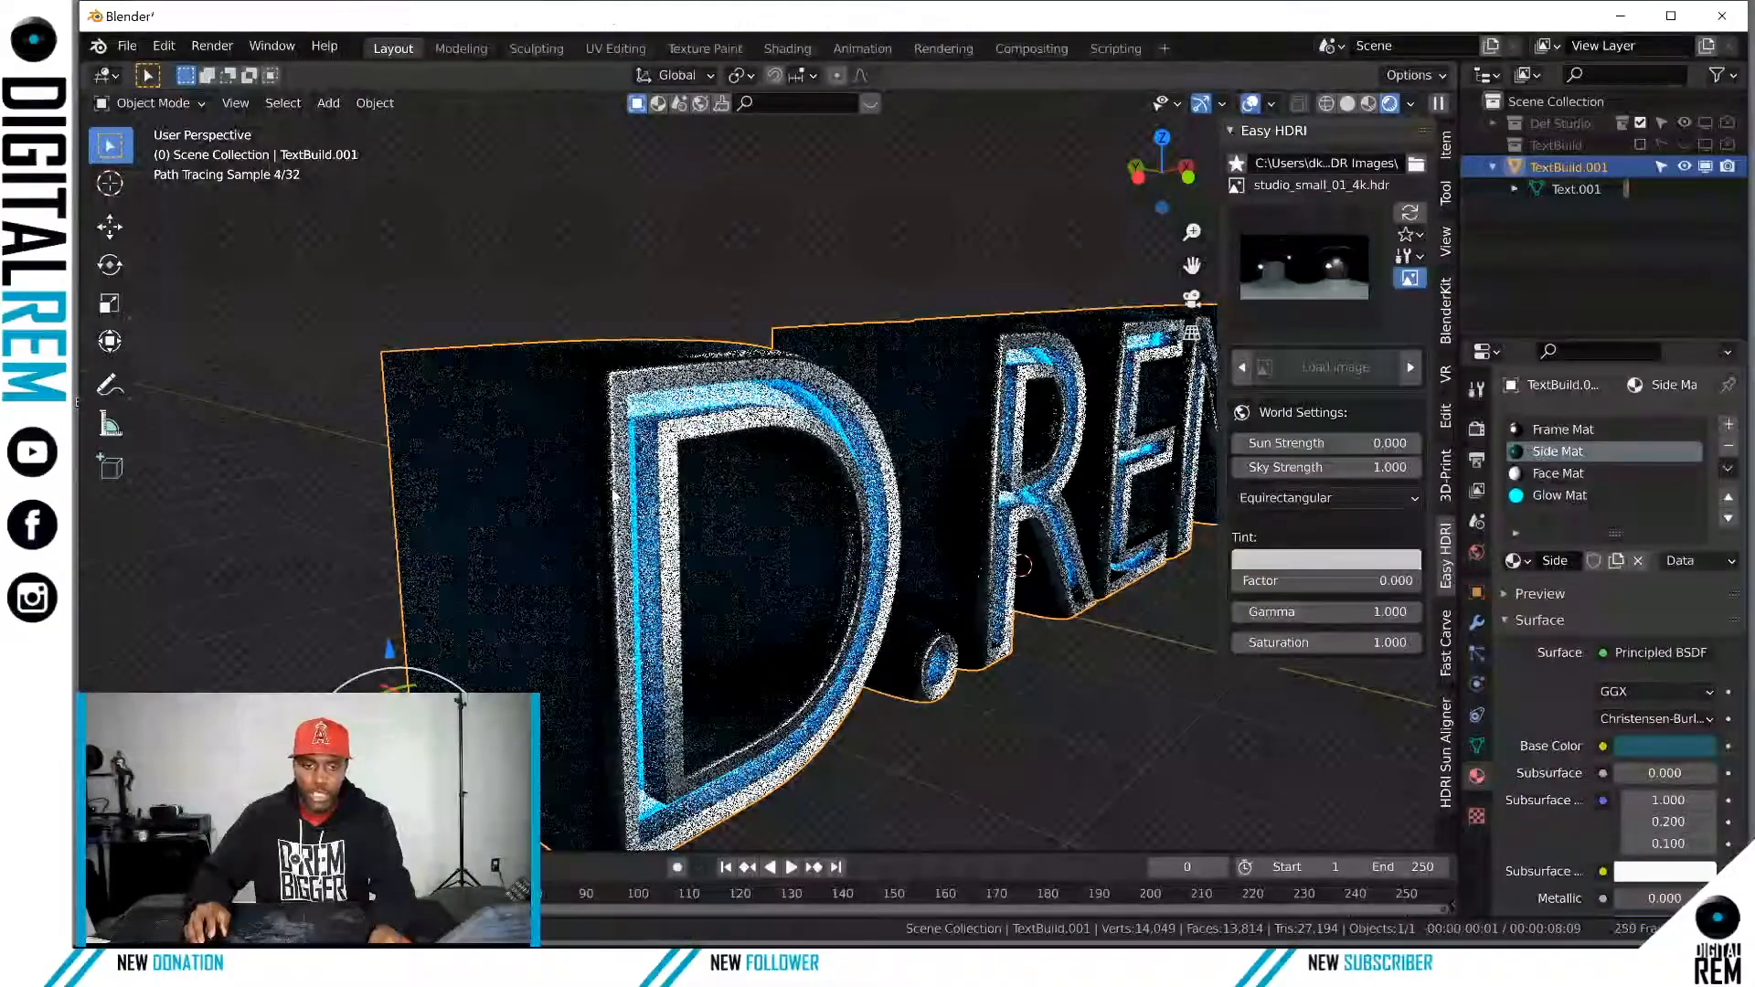
Step: Switch the viewport to Material Preview shading and collapse the Easy HDRI settings
mouse_move(757, 423)
middle_mouse_down()
mouse_move(714, 469)
mouse_move(689, 463)
mouse_move(925, 439)
middle_mouse_up()
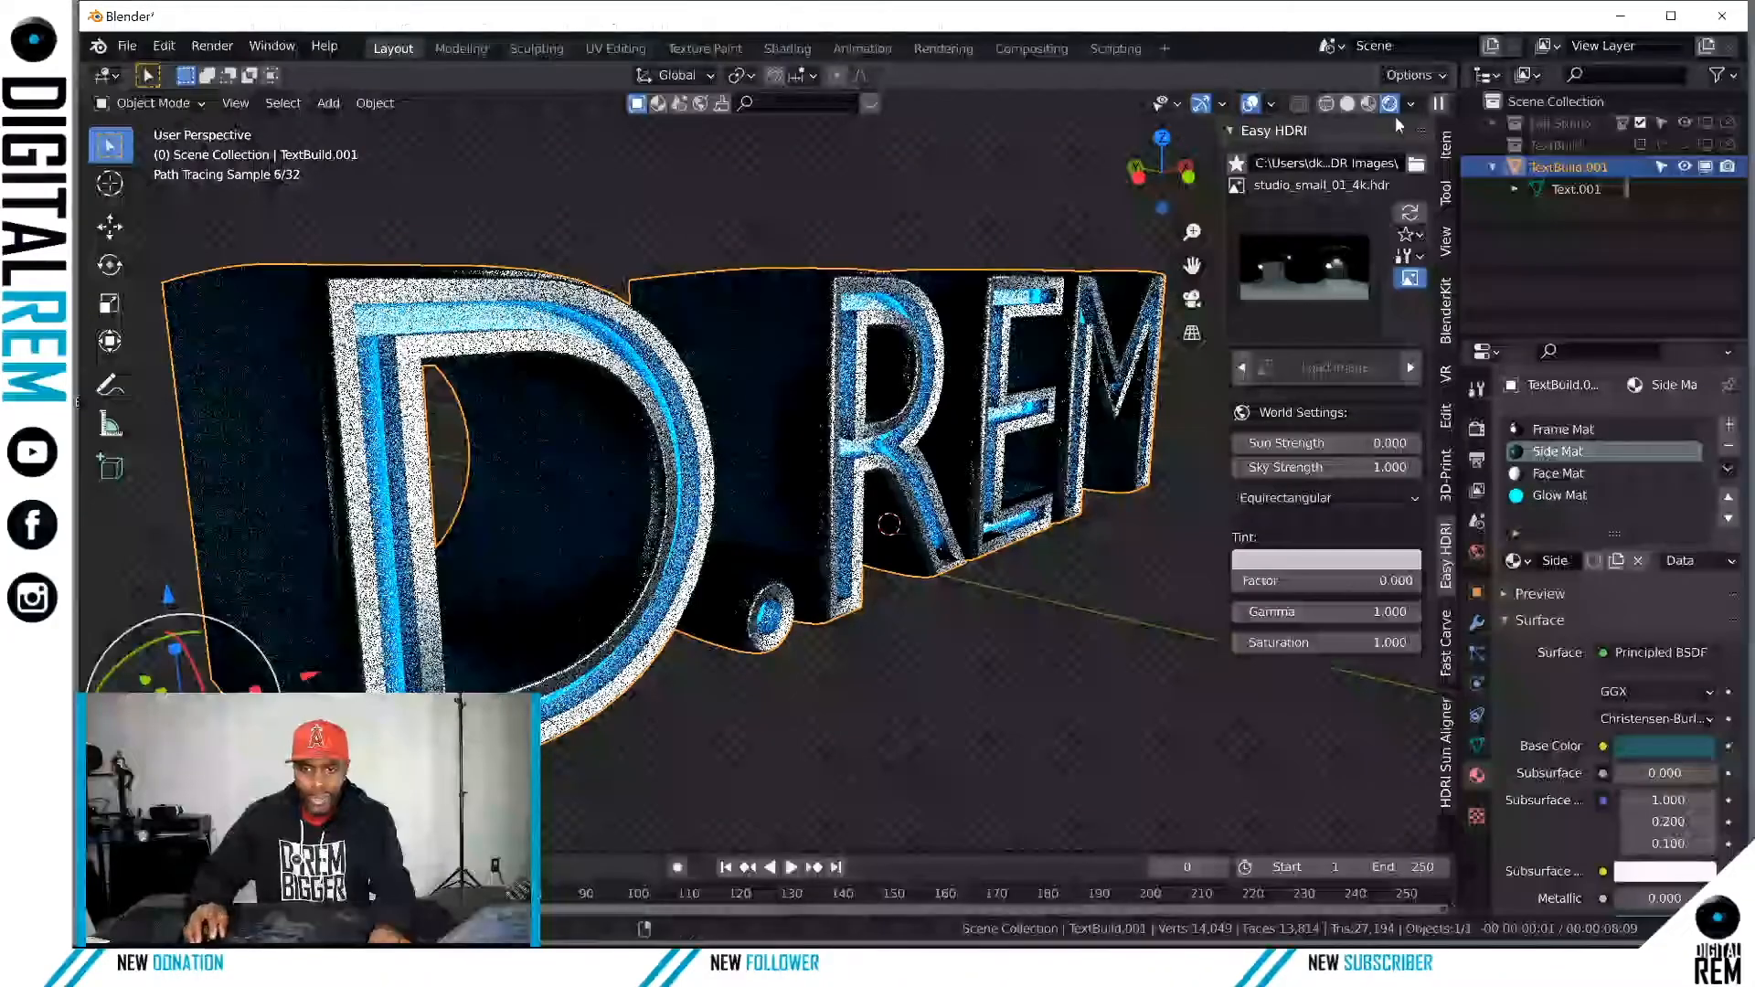
left_click(1369, 103)
middle_click_drag(869, 584, 622, 365)
middle_click_drag(722, 479, 1017, 530)
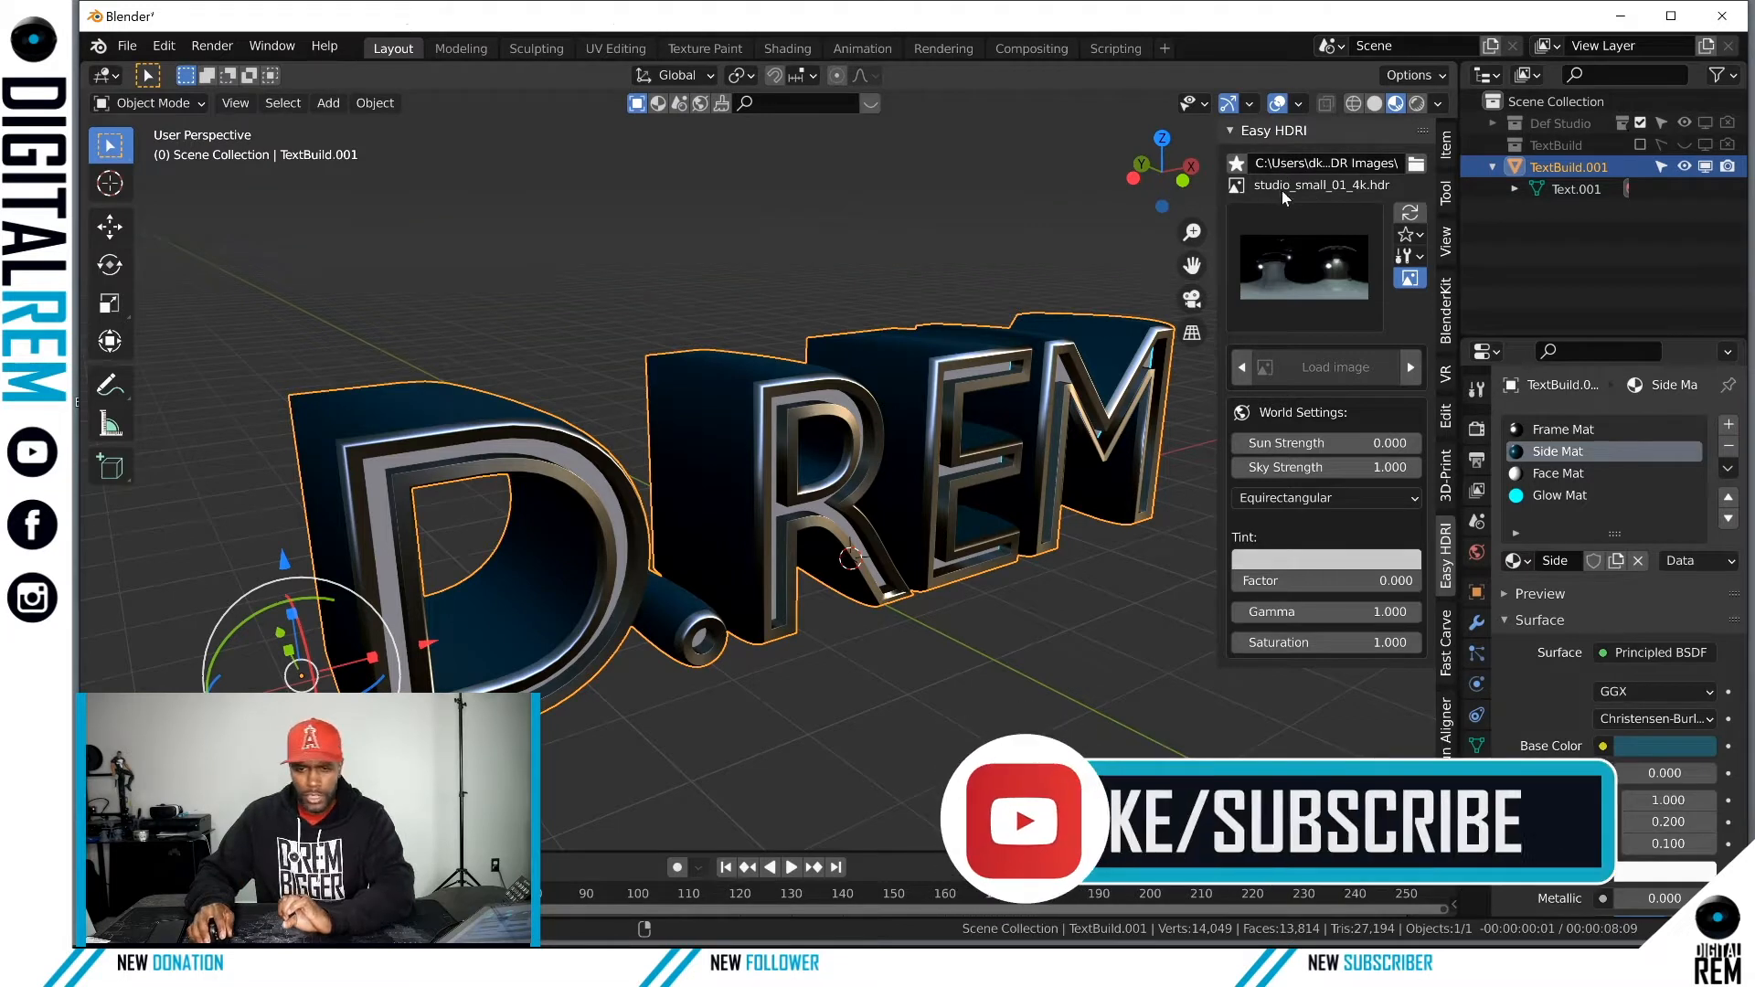
left_click(1230, 131)
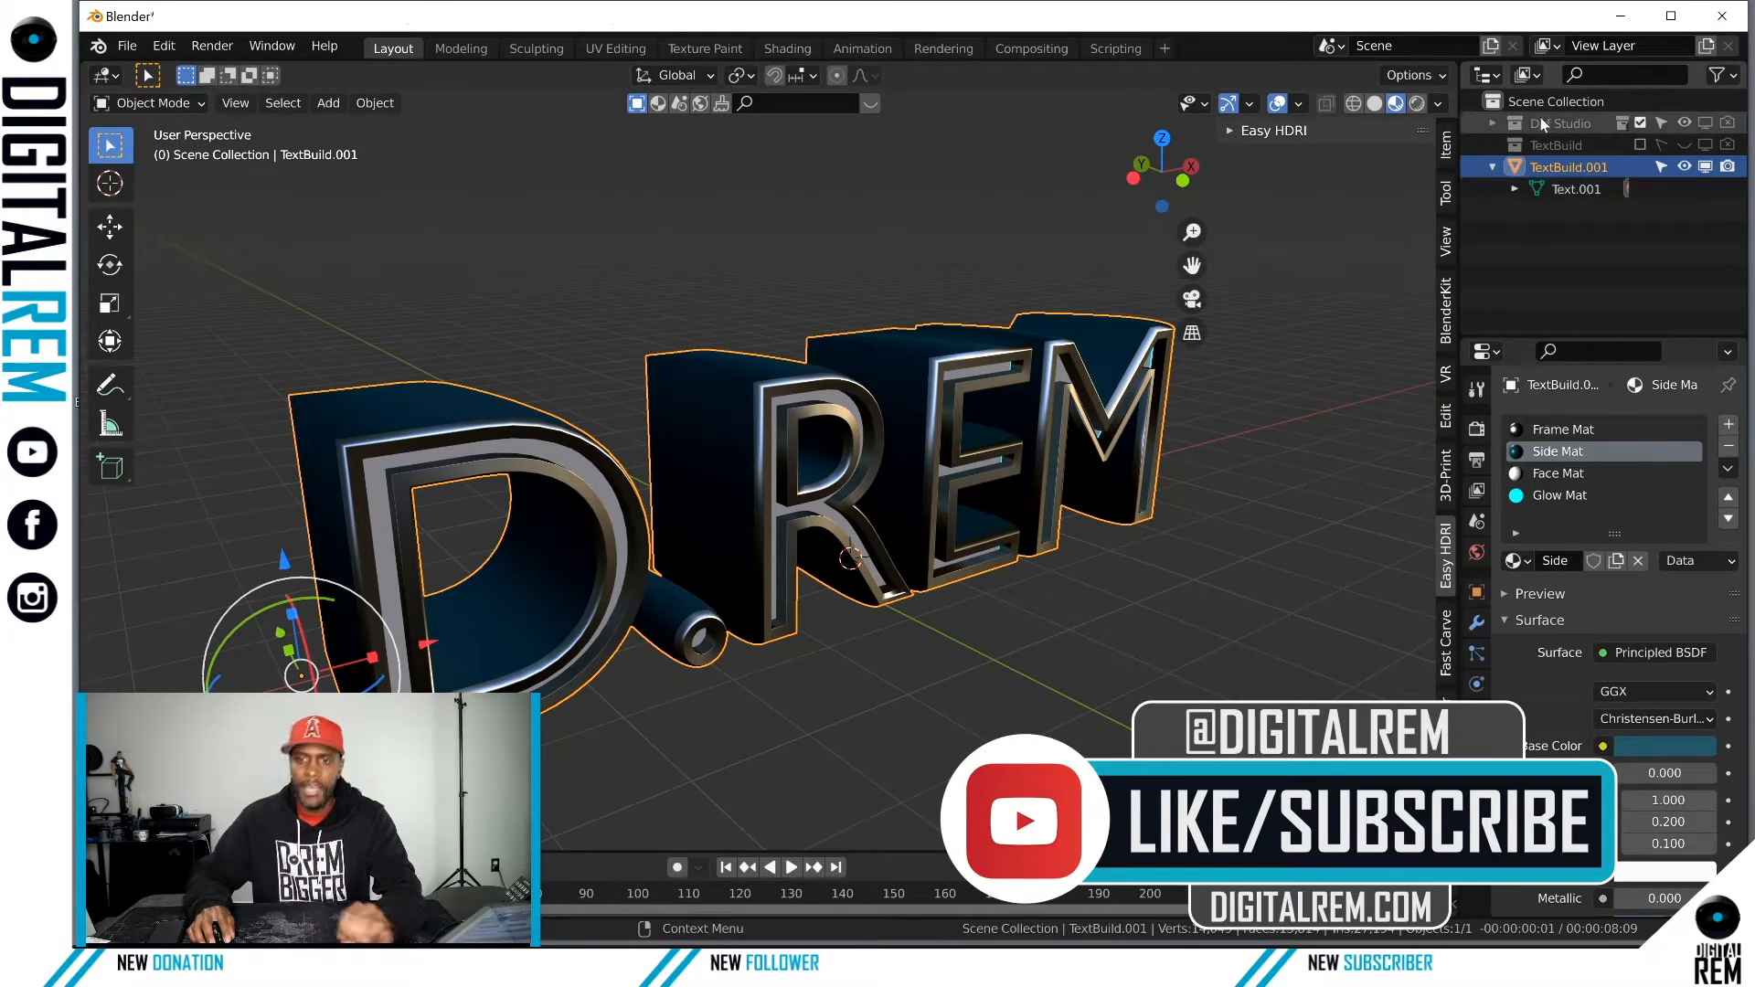
Step: Enable the Def Studio collection for the viewport and renders, and switch the viewport to Rendered shading
left_click(1705, 122)
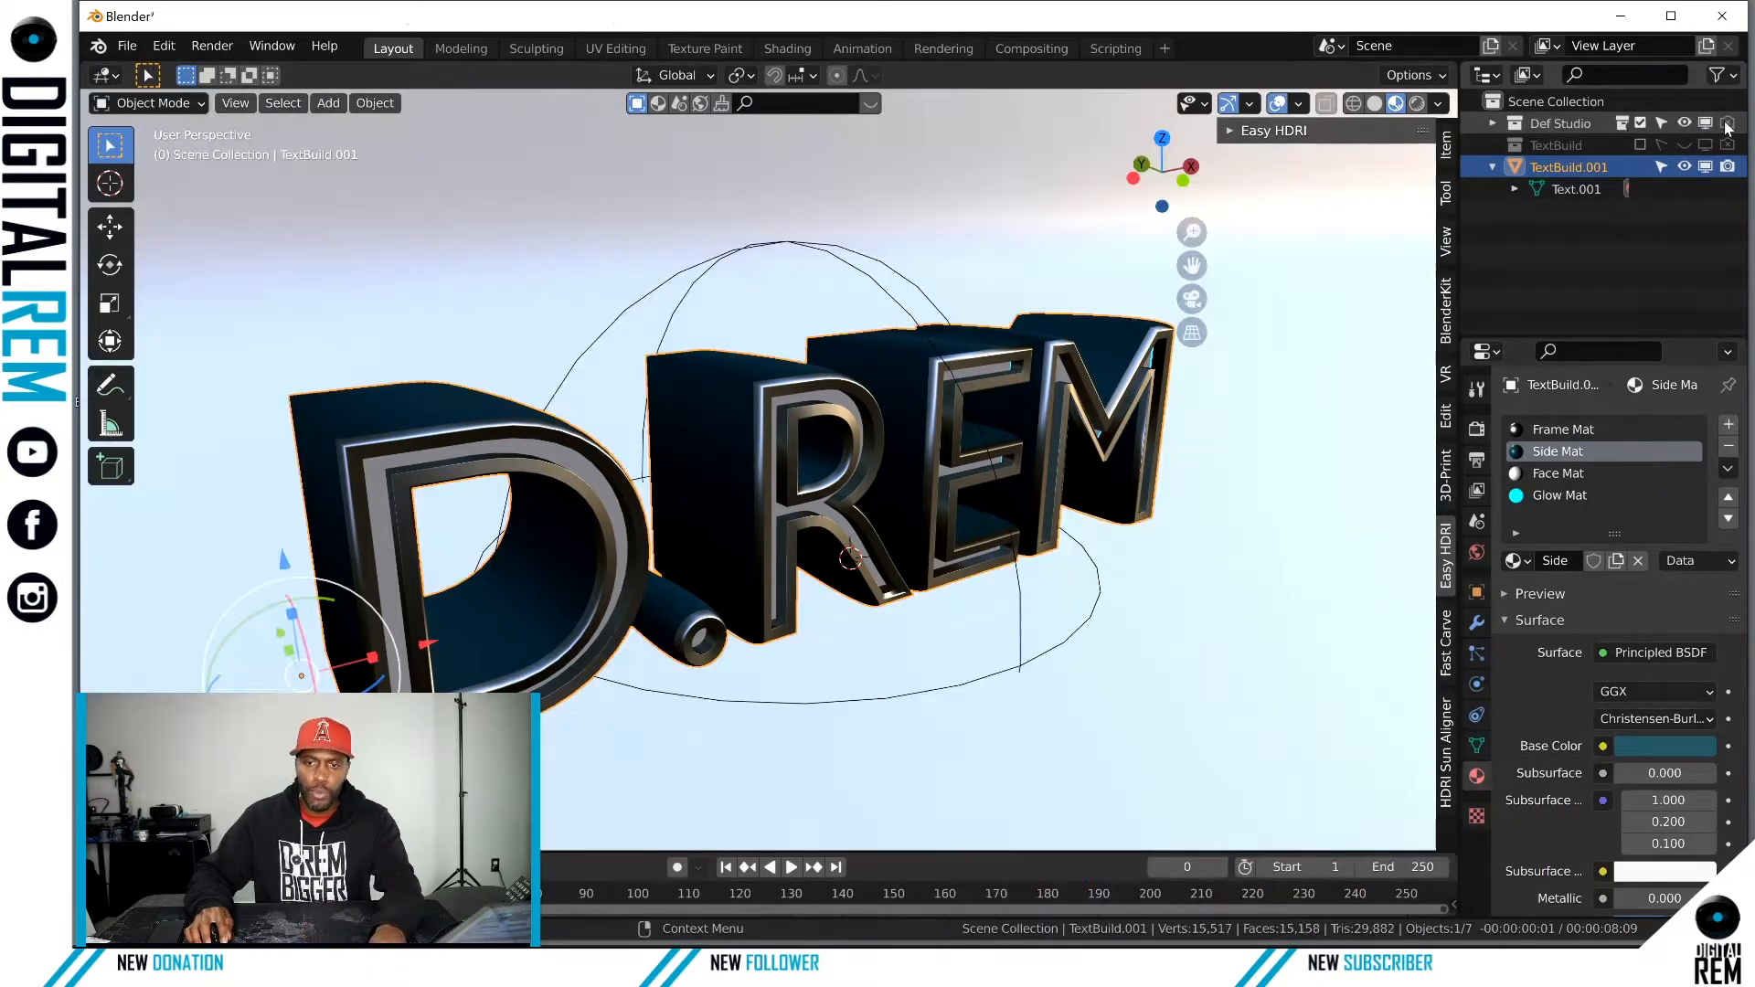
left_click(1727, 123)
scroll(1097, 358, "down", 3)
scroll(1090, 358, "up", 2)
middle_click_drag(1335, 198, 1310, 178)
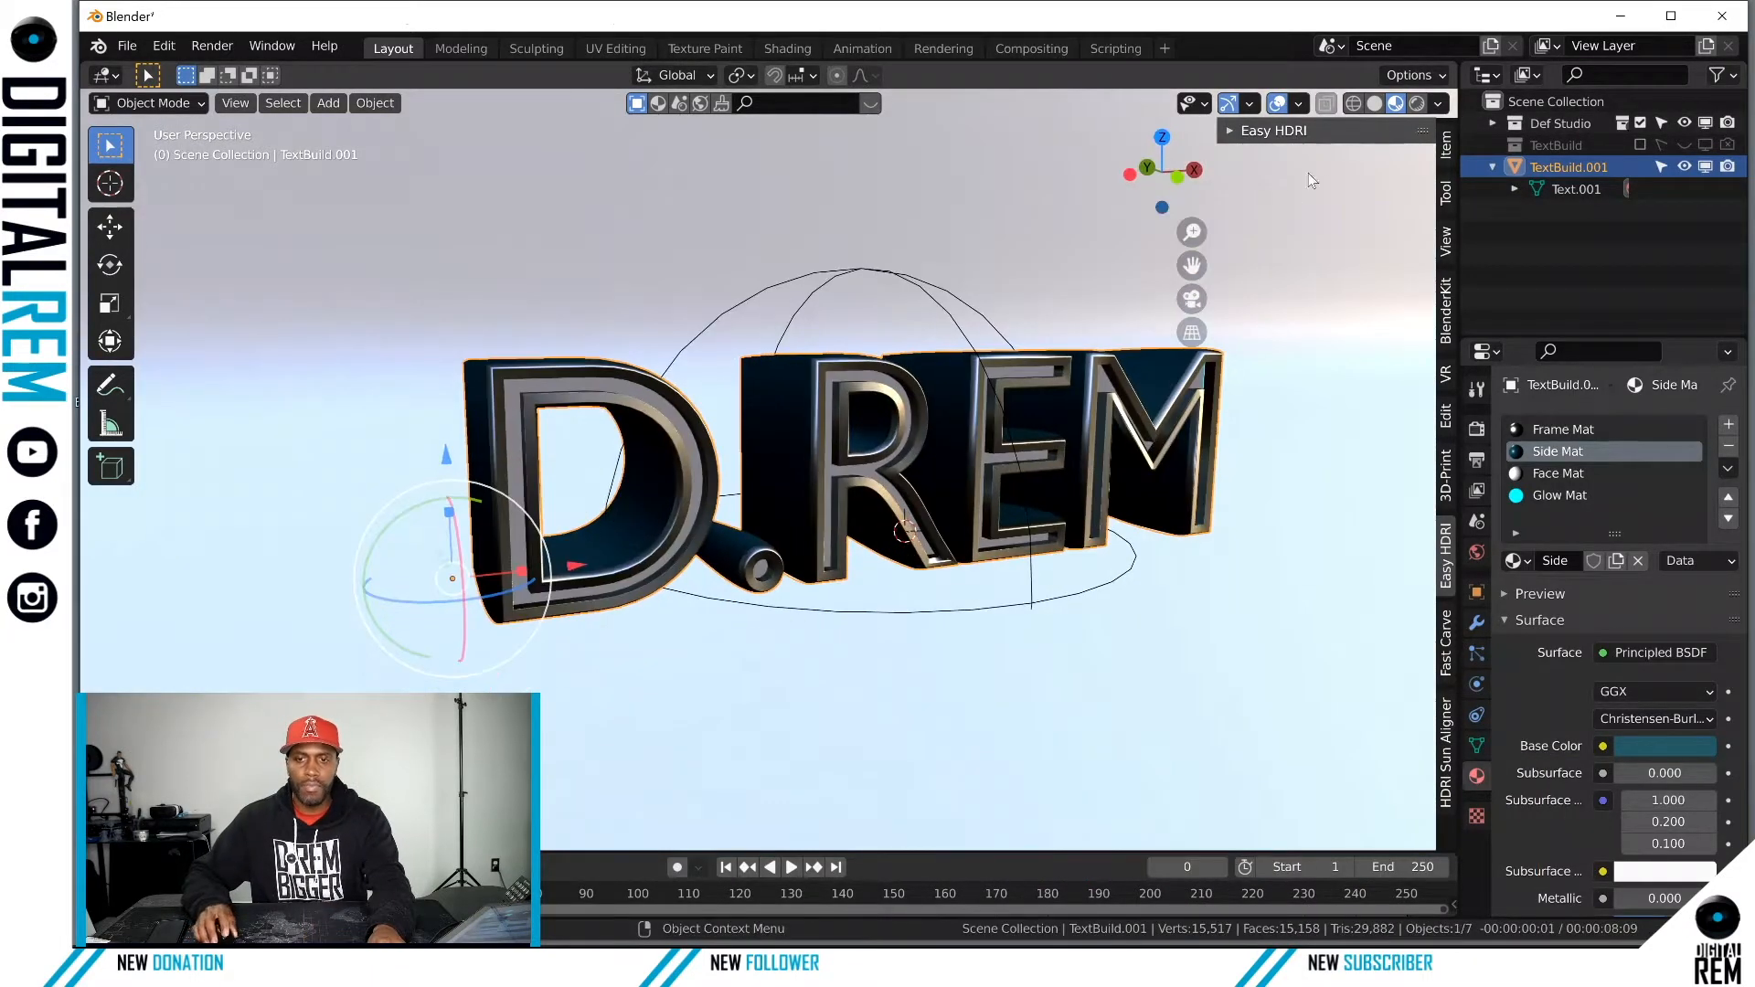
left_click(1414, 105)
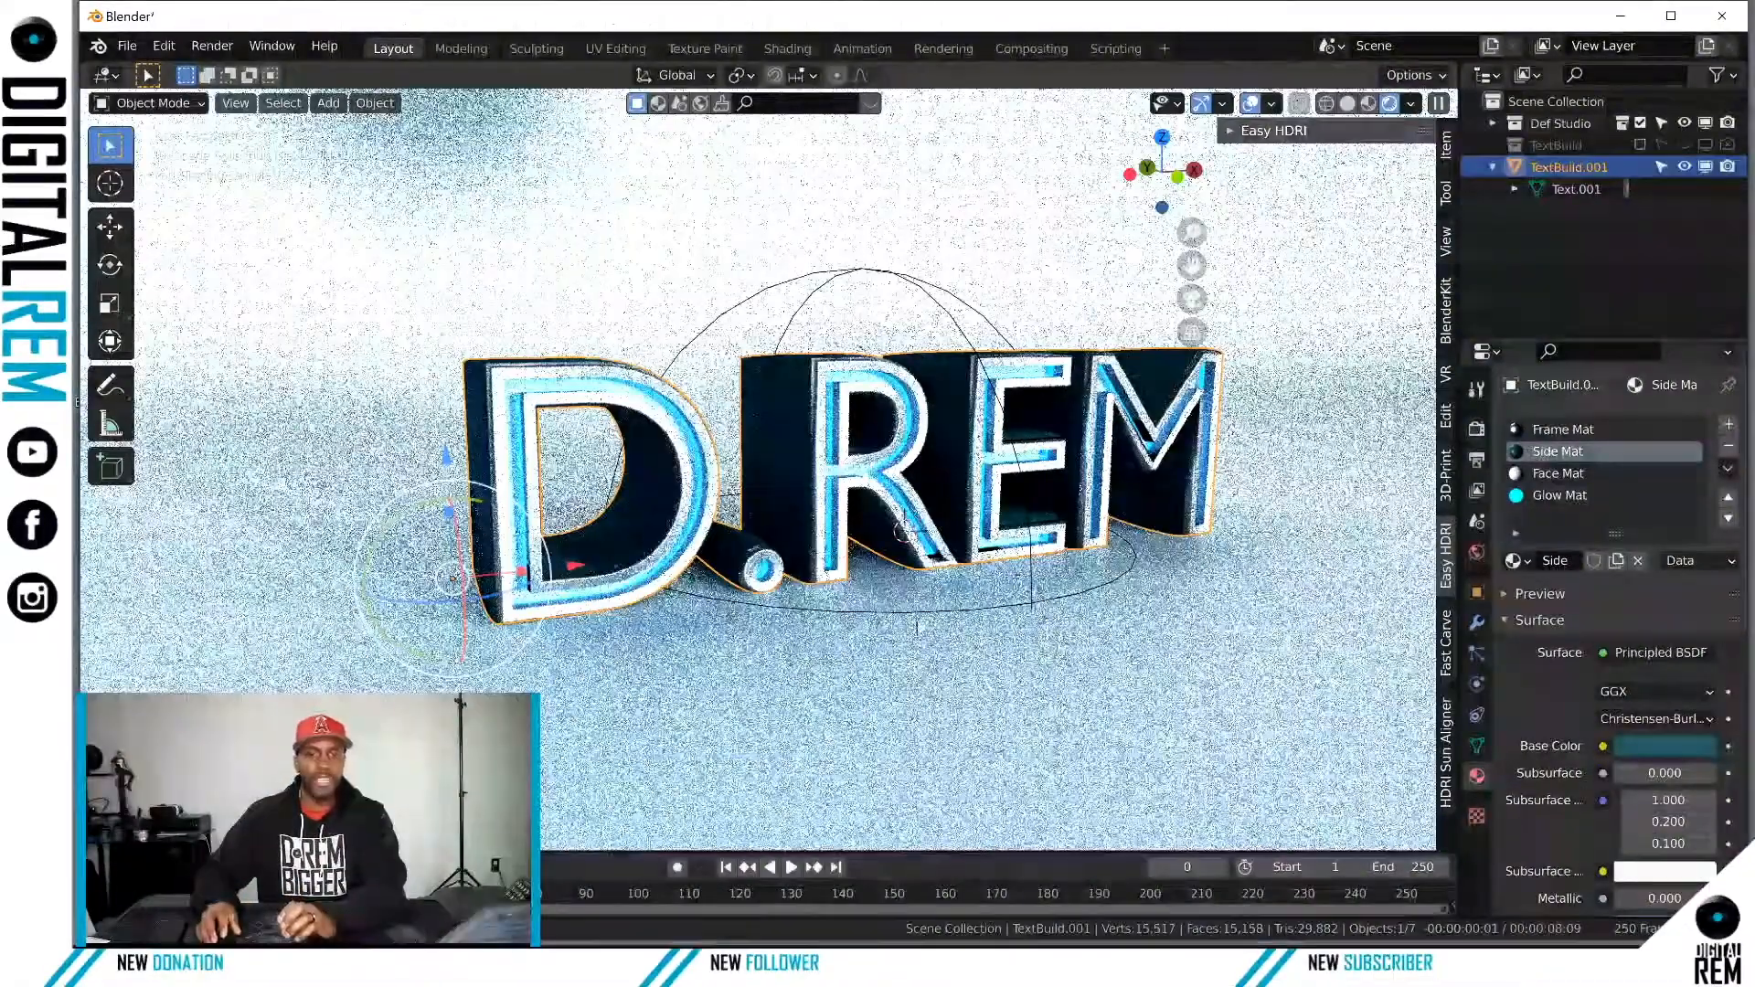
middle_click_drag(915, 662, 861, 624)
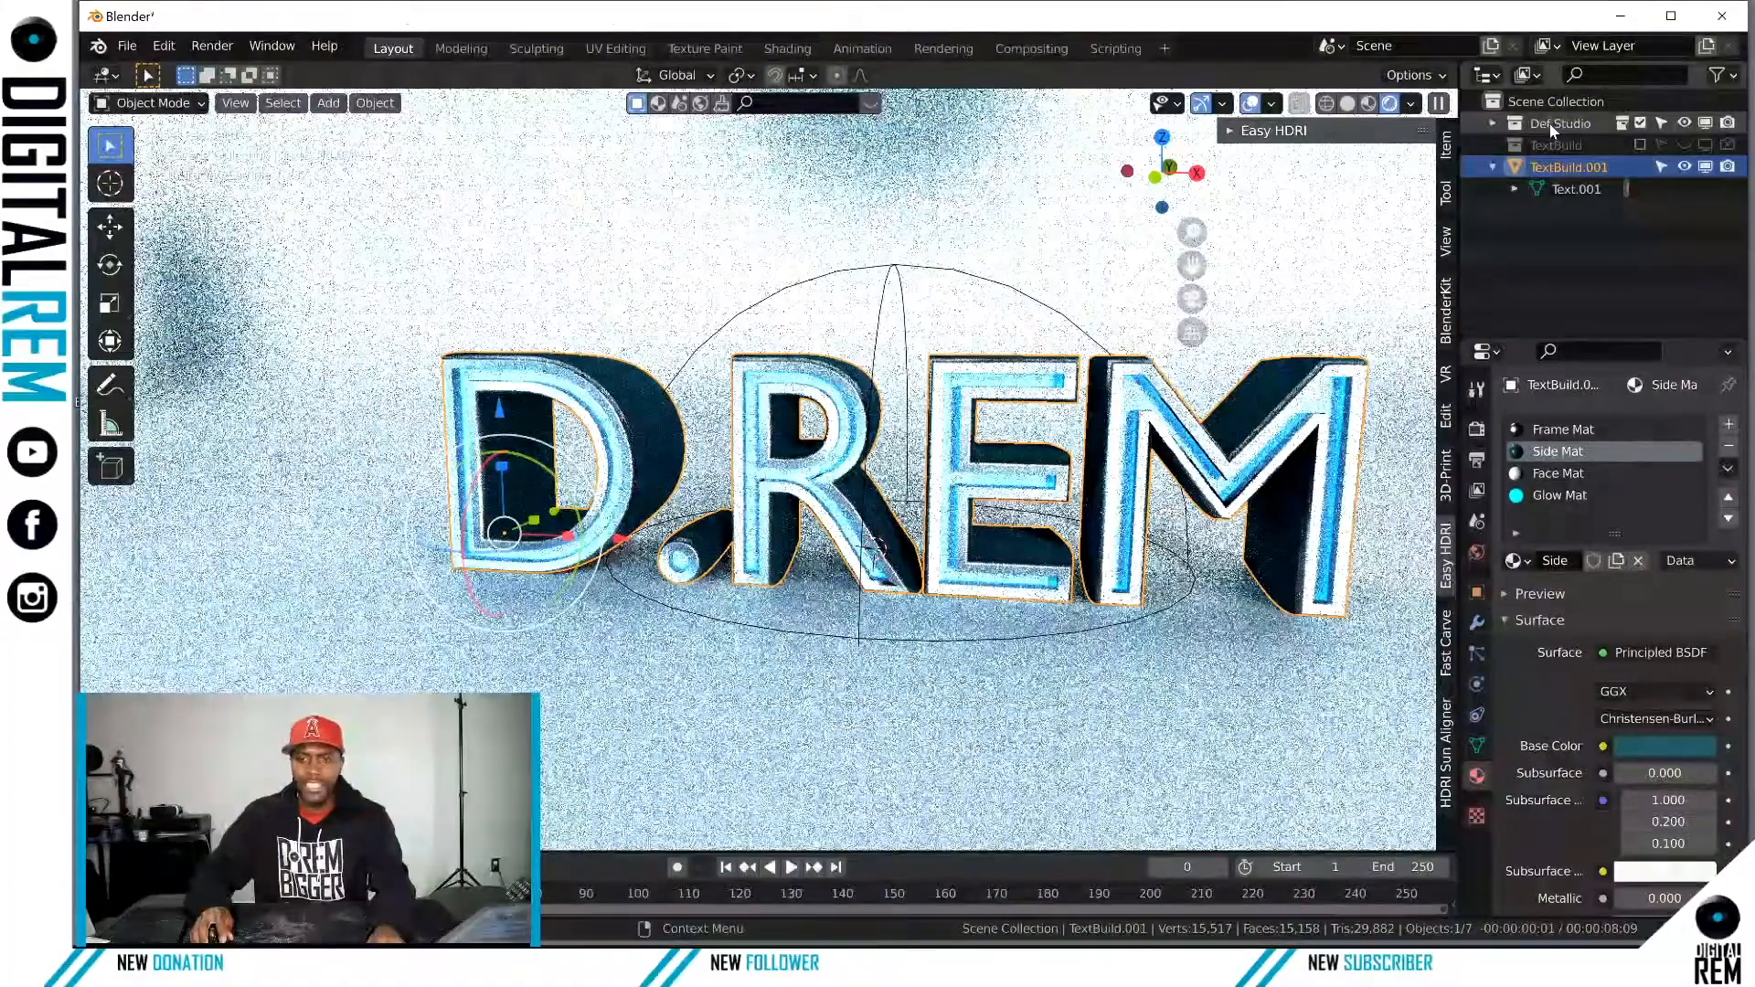
Step: Delete the Def Studio collection while keeping its contents in the scene
left_click(1550, 124)
key("Delete")
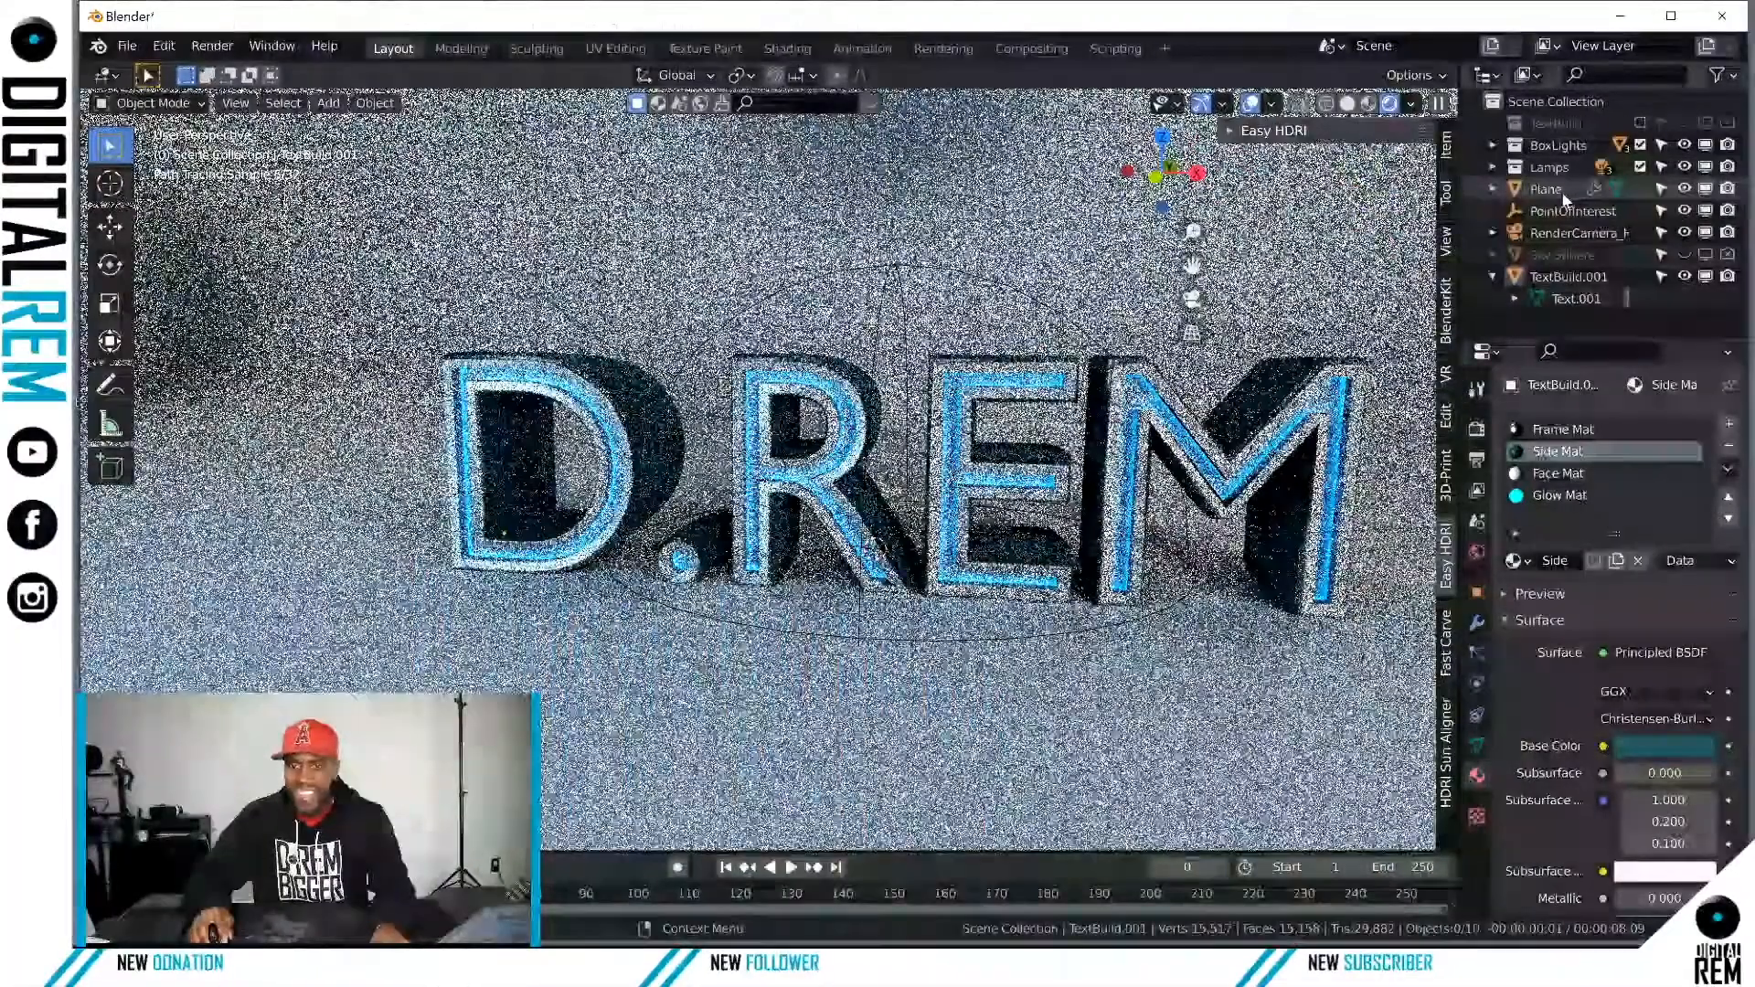
left_click(1563, 190)
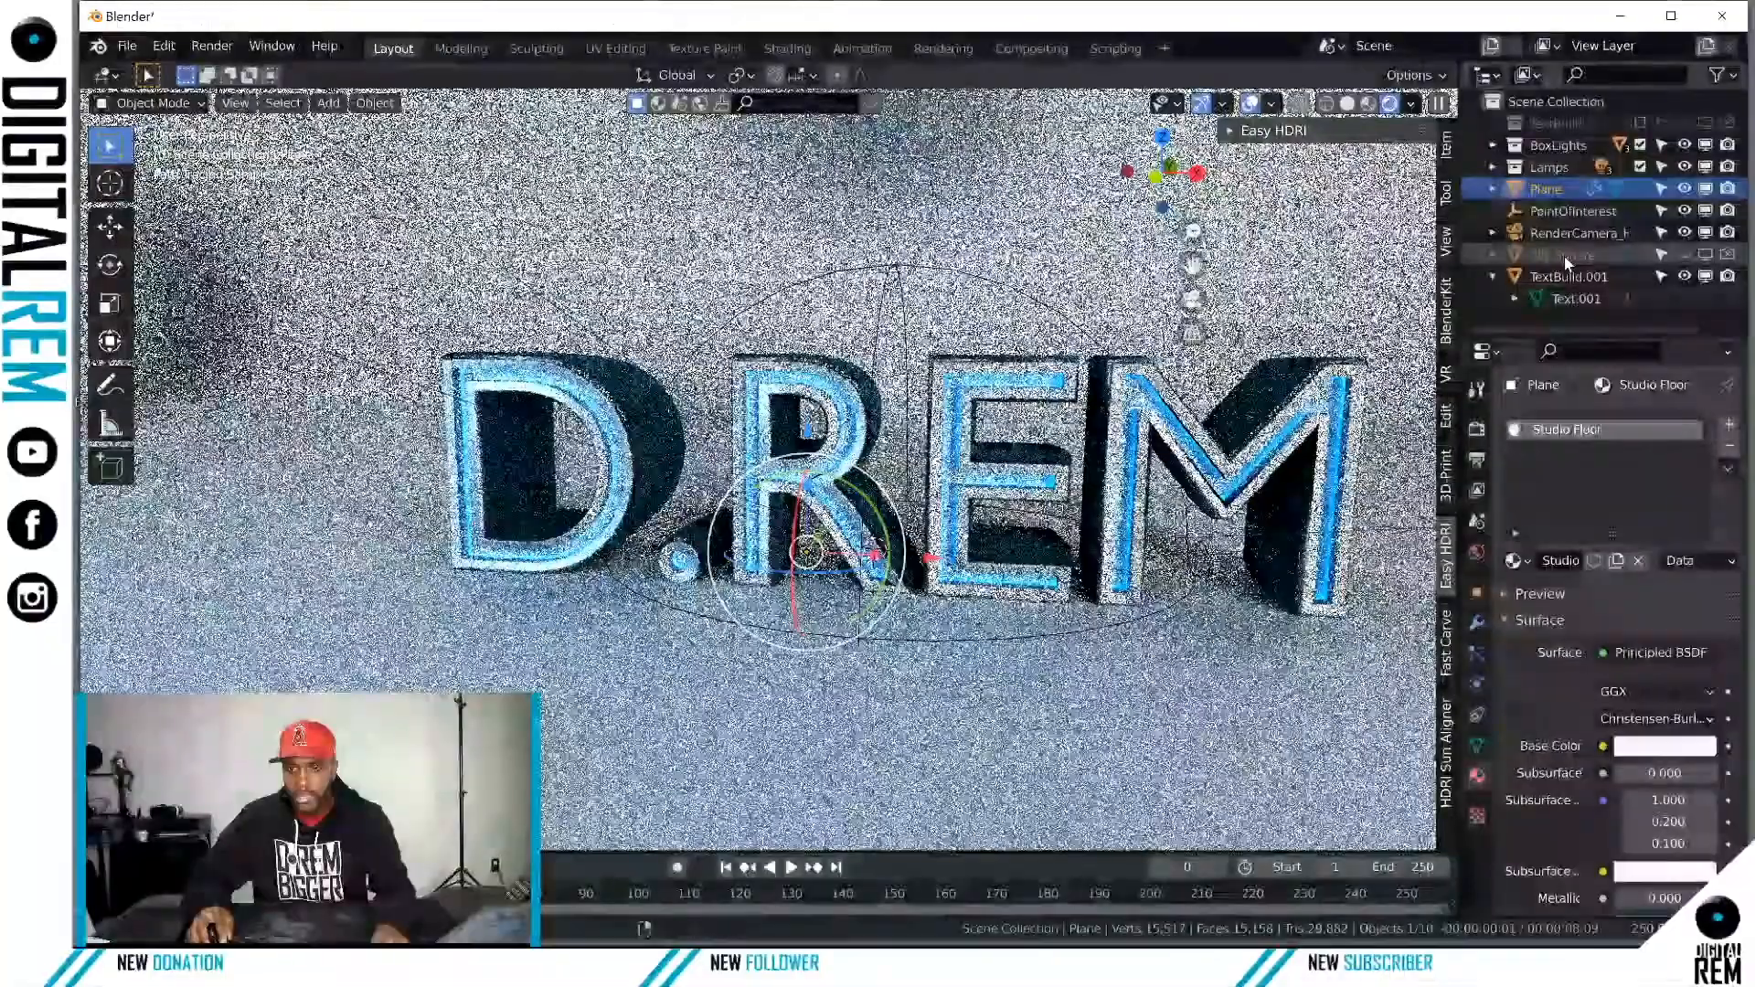
left_click(1566, 257, "shift")
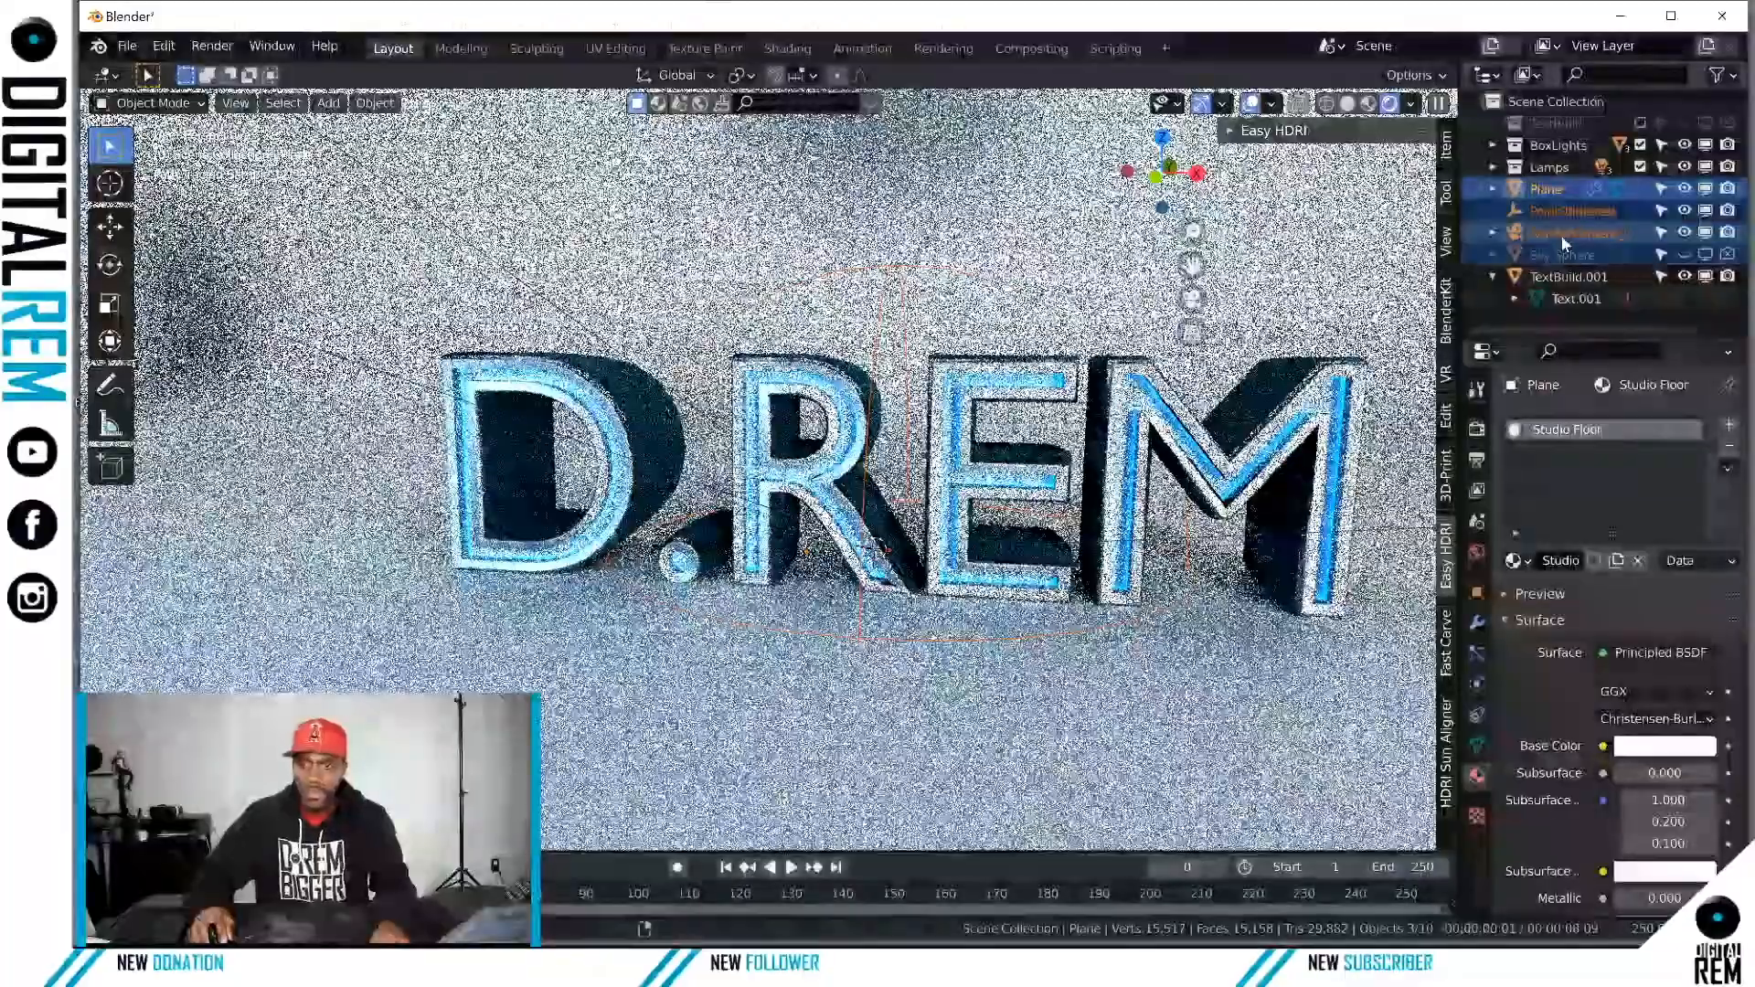
left_click(1563, 237, "ctrl")
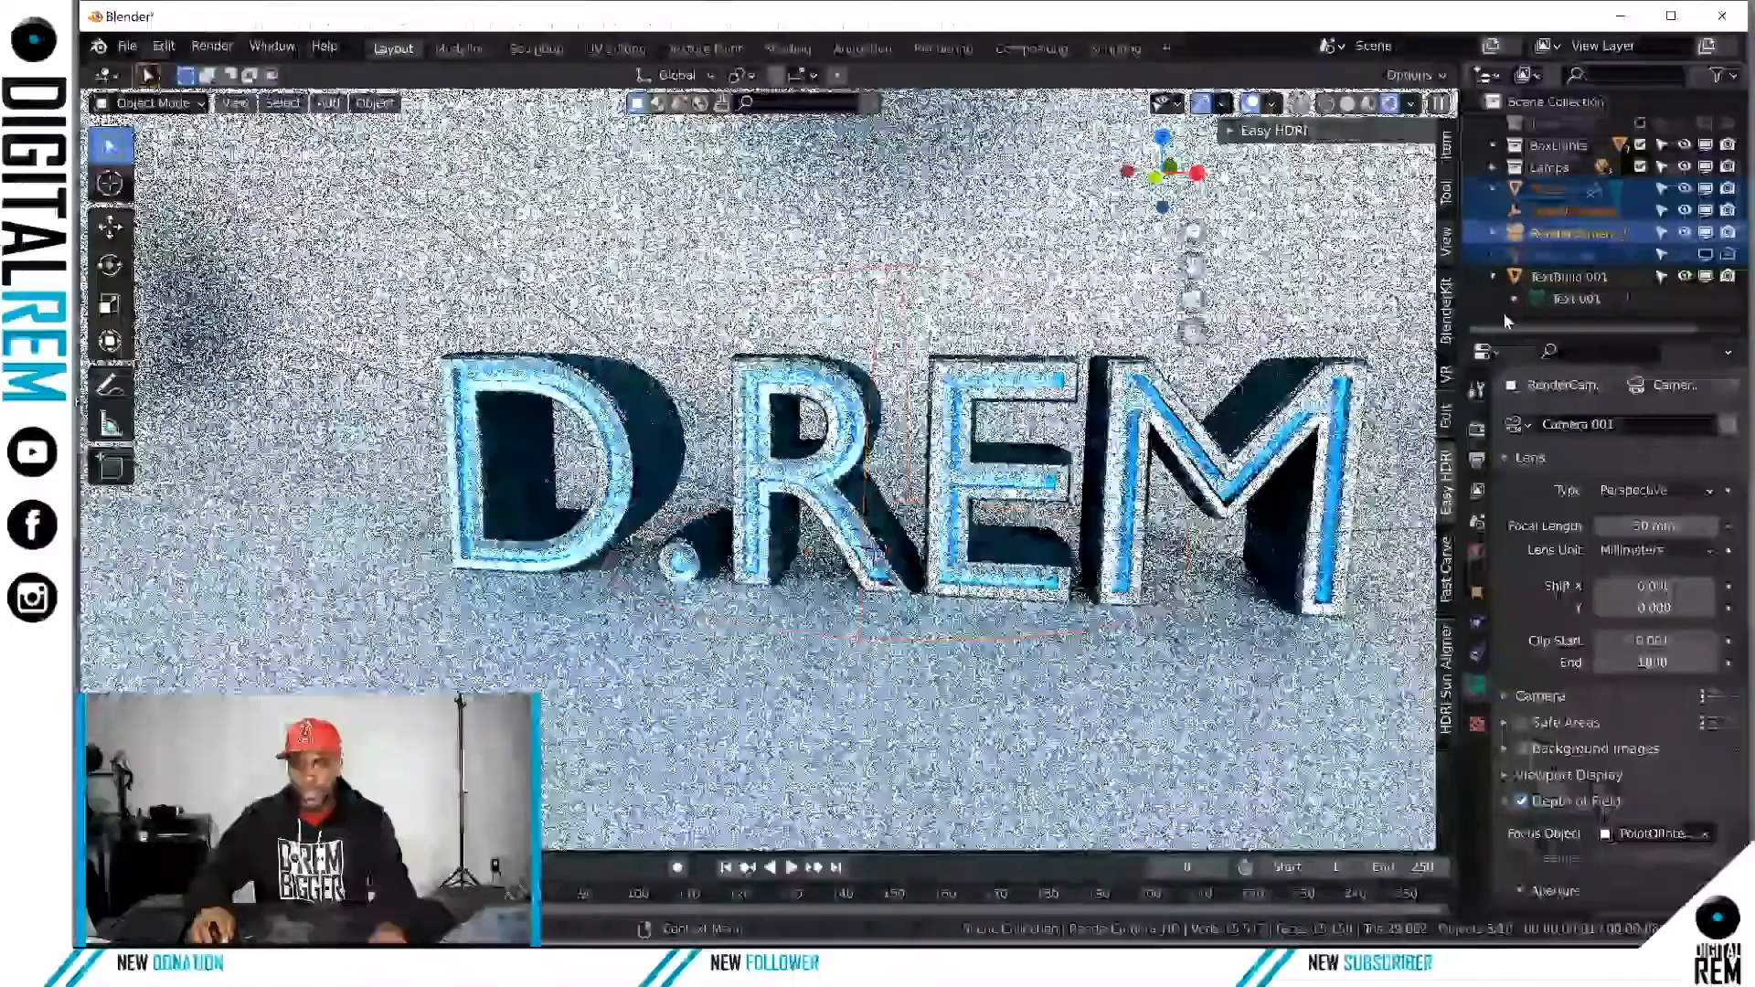
left_click(1559, 234)
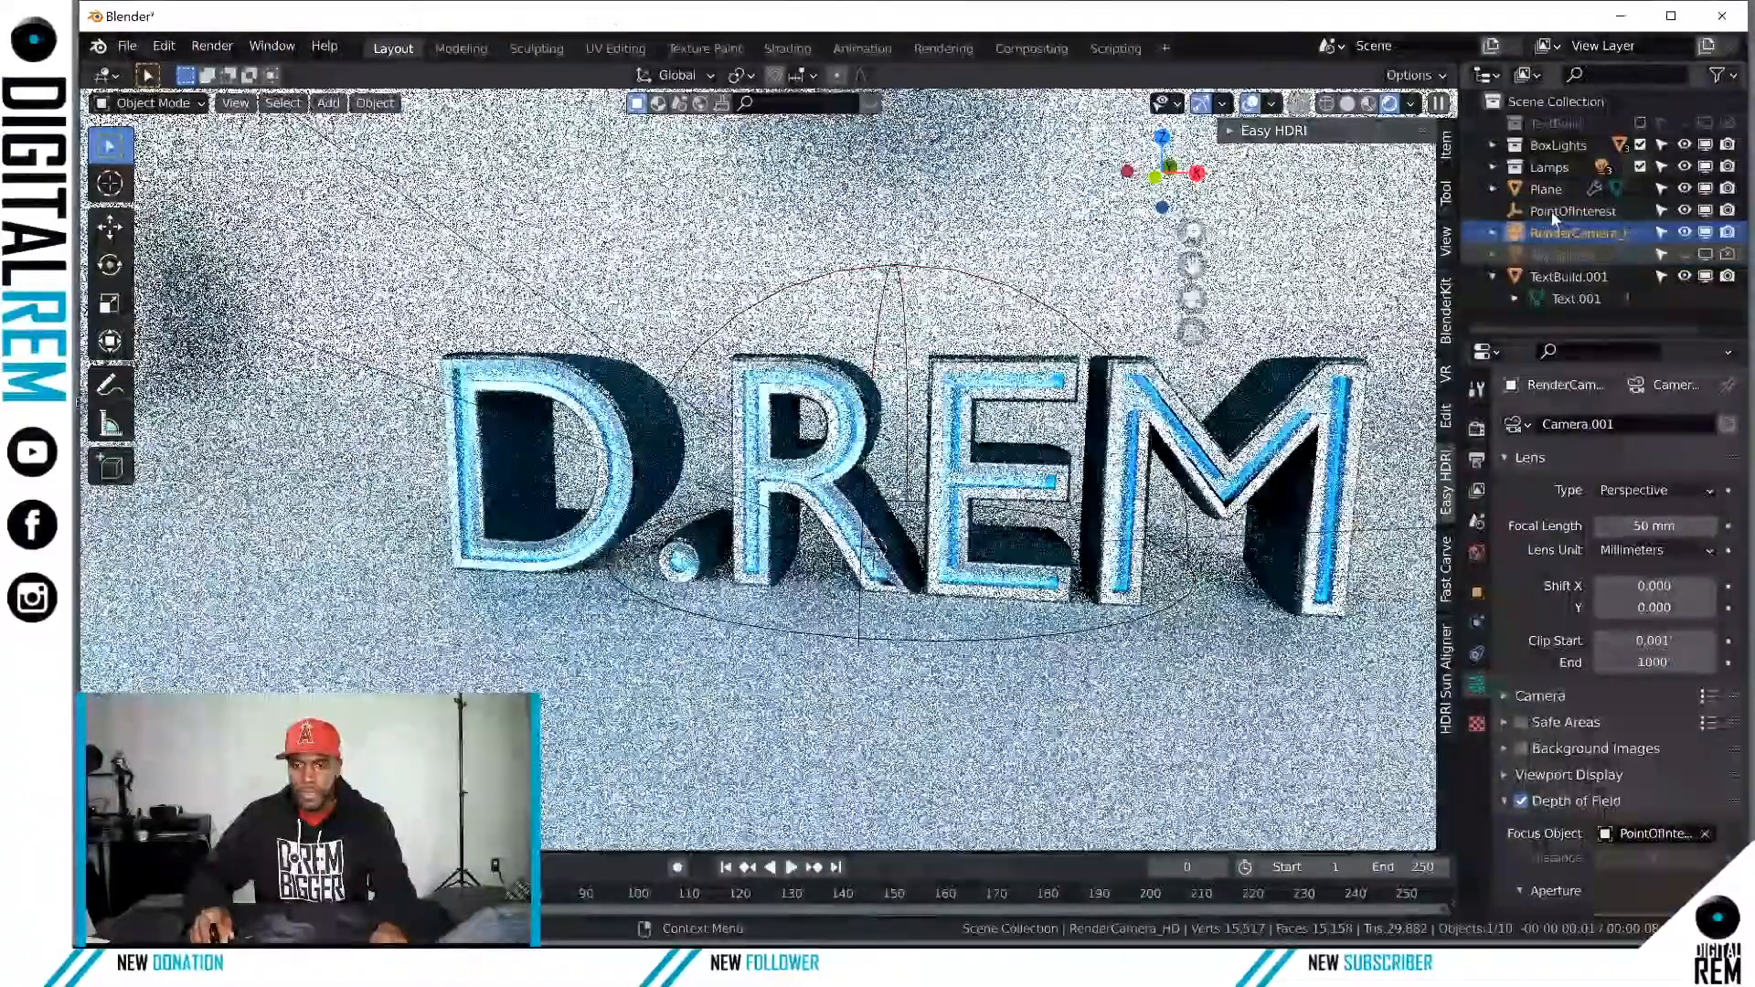
left_click(1555, 256)
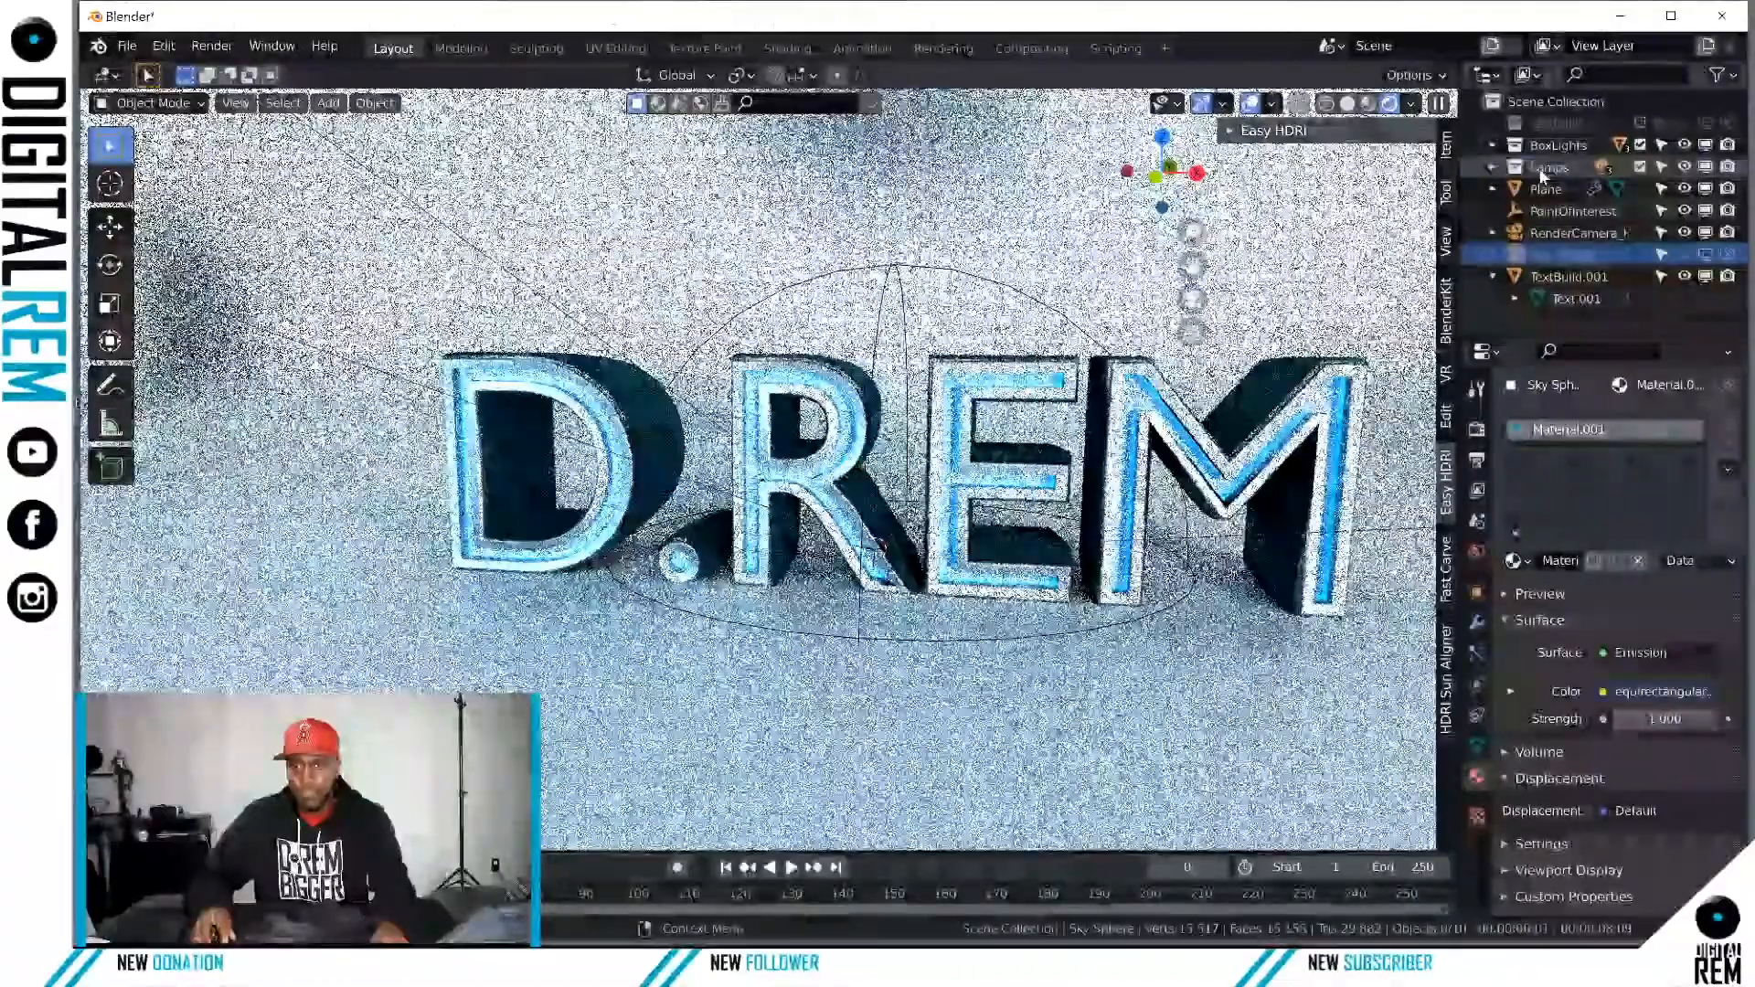
Step: Delete the BoxLights and Lamps collections while keeping the light objects they contain
left_click(1547, 164)
key("Delete")
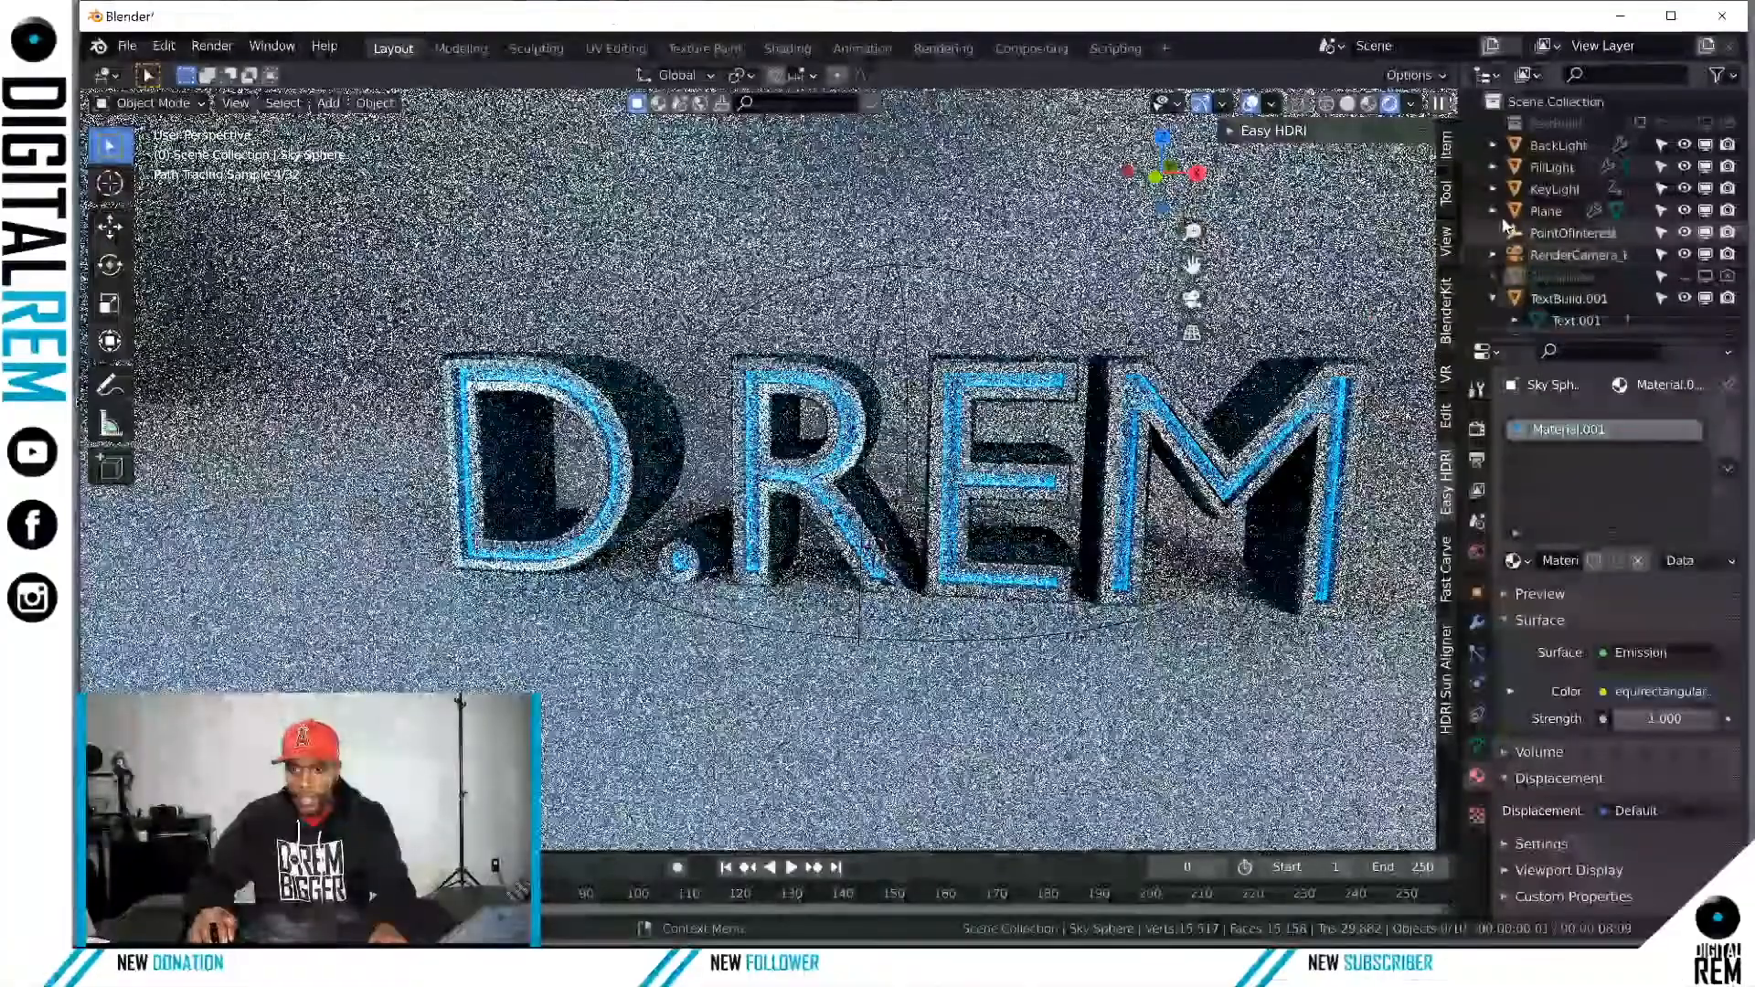
Step: Delete the Plane object that serves as the studio floor
left_click(1493, 211)
left_click(1536, 212)
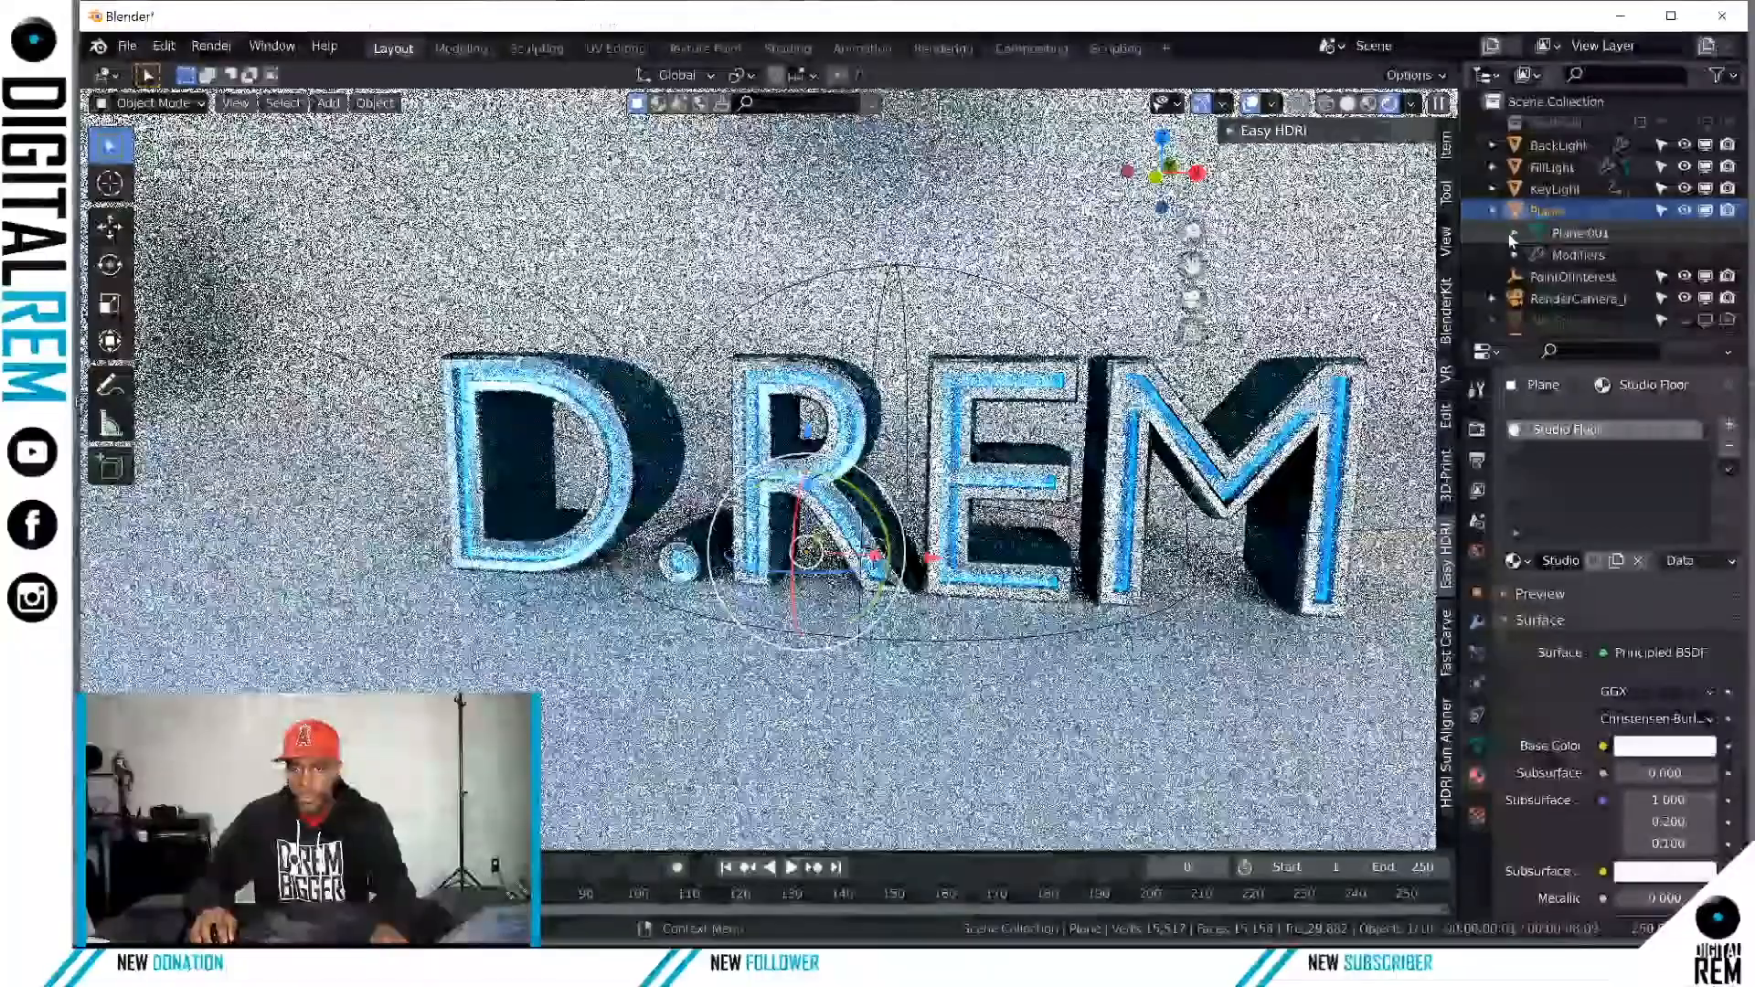
left_click(1493, 213)
key("Delete")
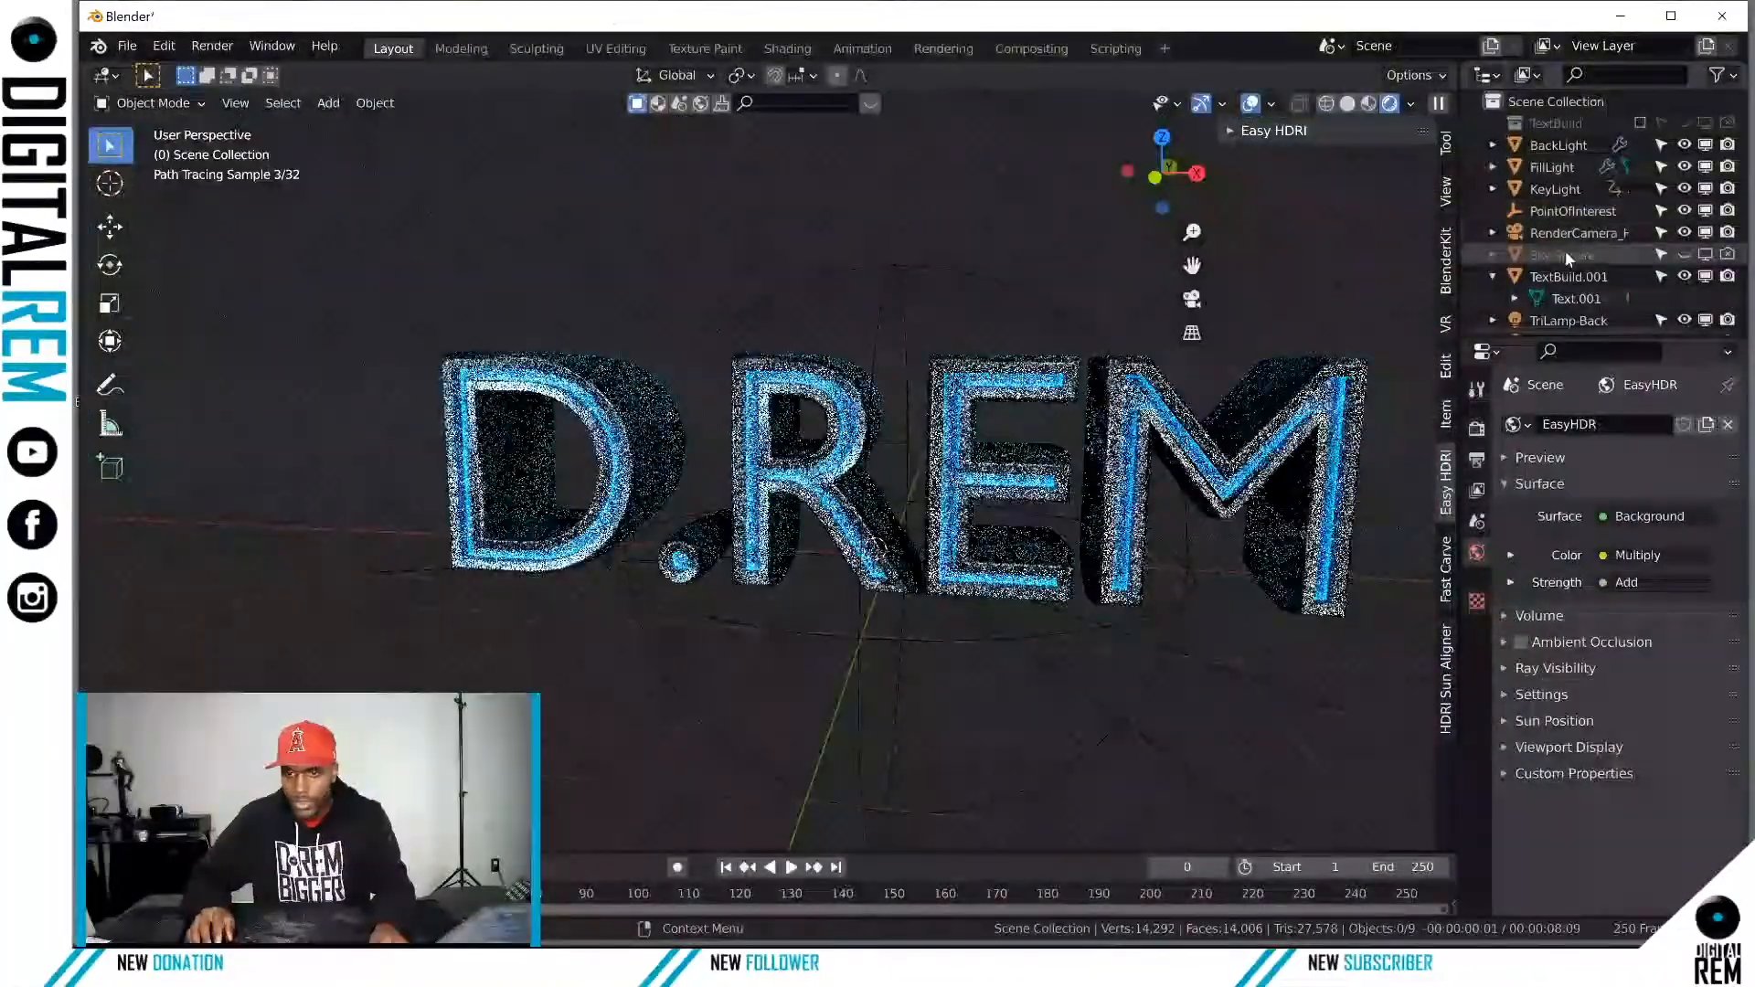
Step: Delete the three studio lamps TriLamp-Back, TriLamp-Fill and TriLamp-Key
scroll(981, 597, "down", 4)
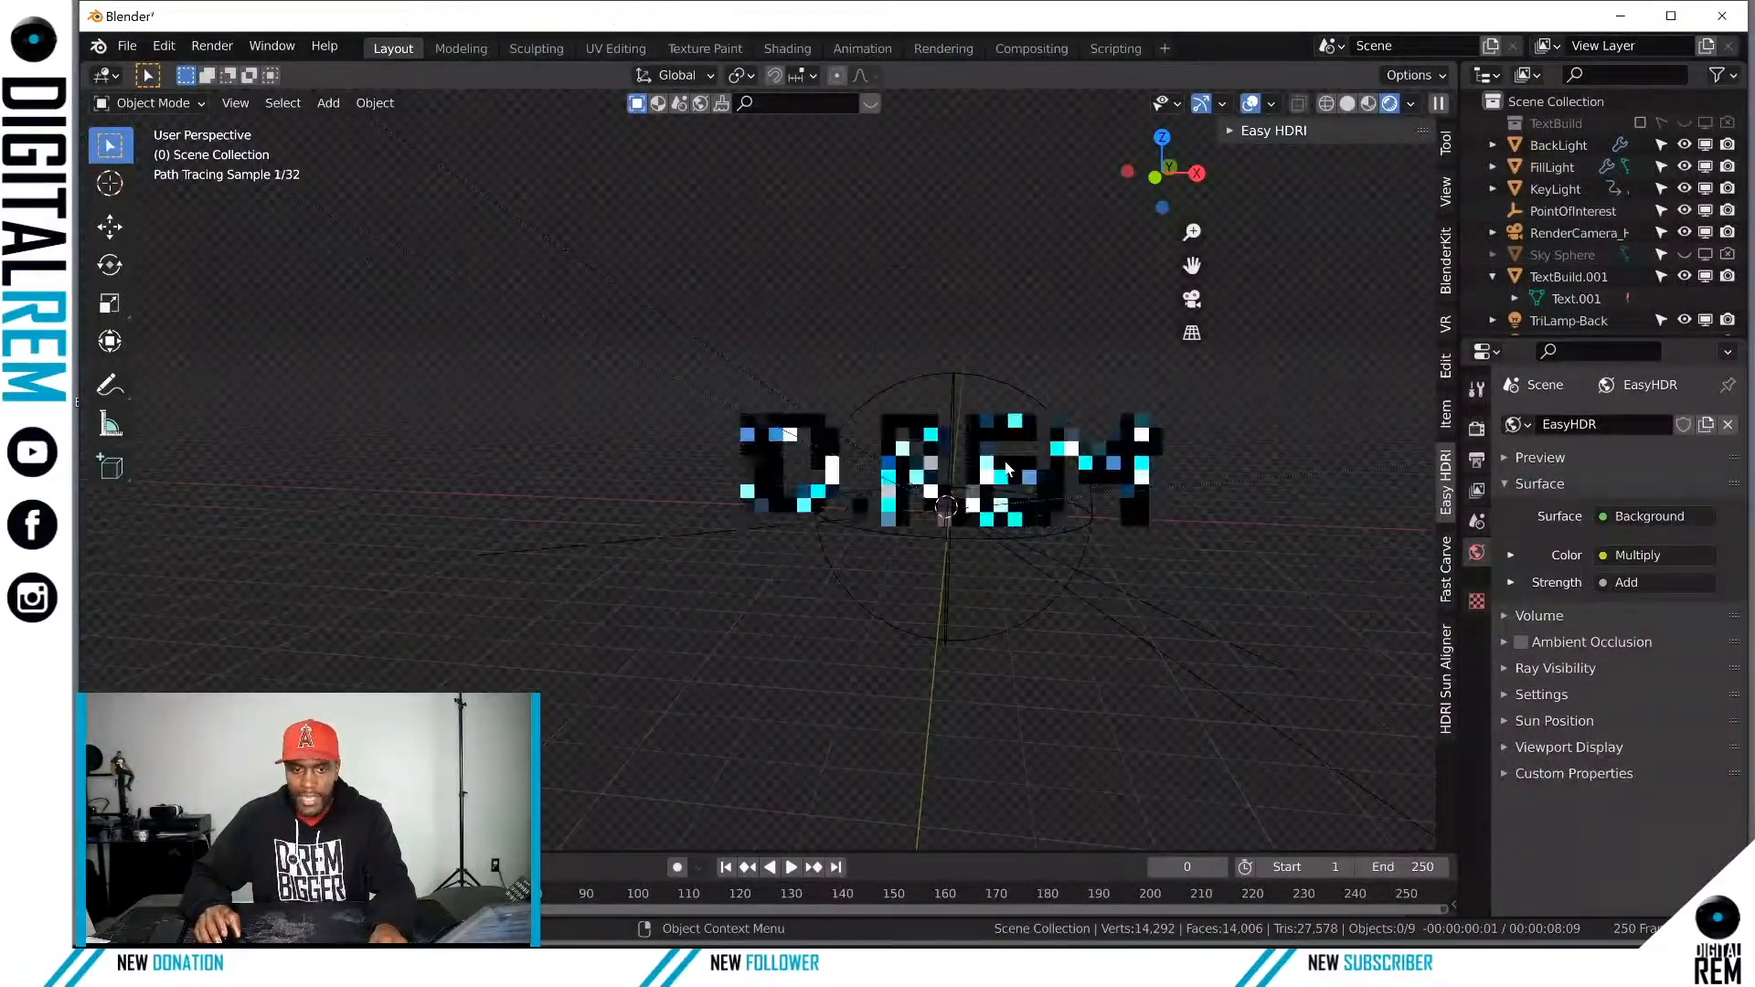
scroll(1557, 231, "down", 3)
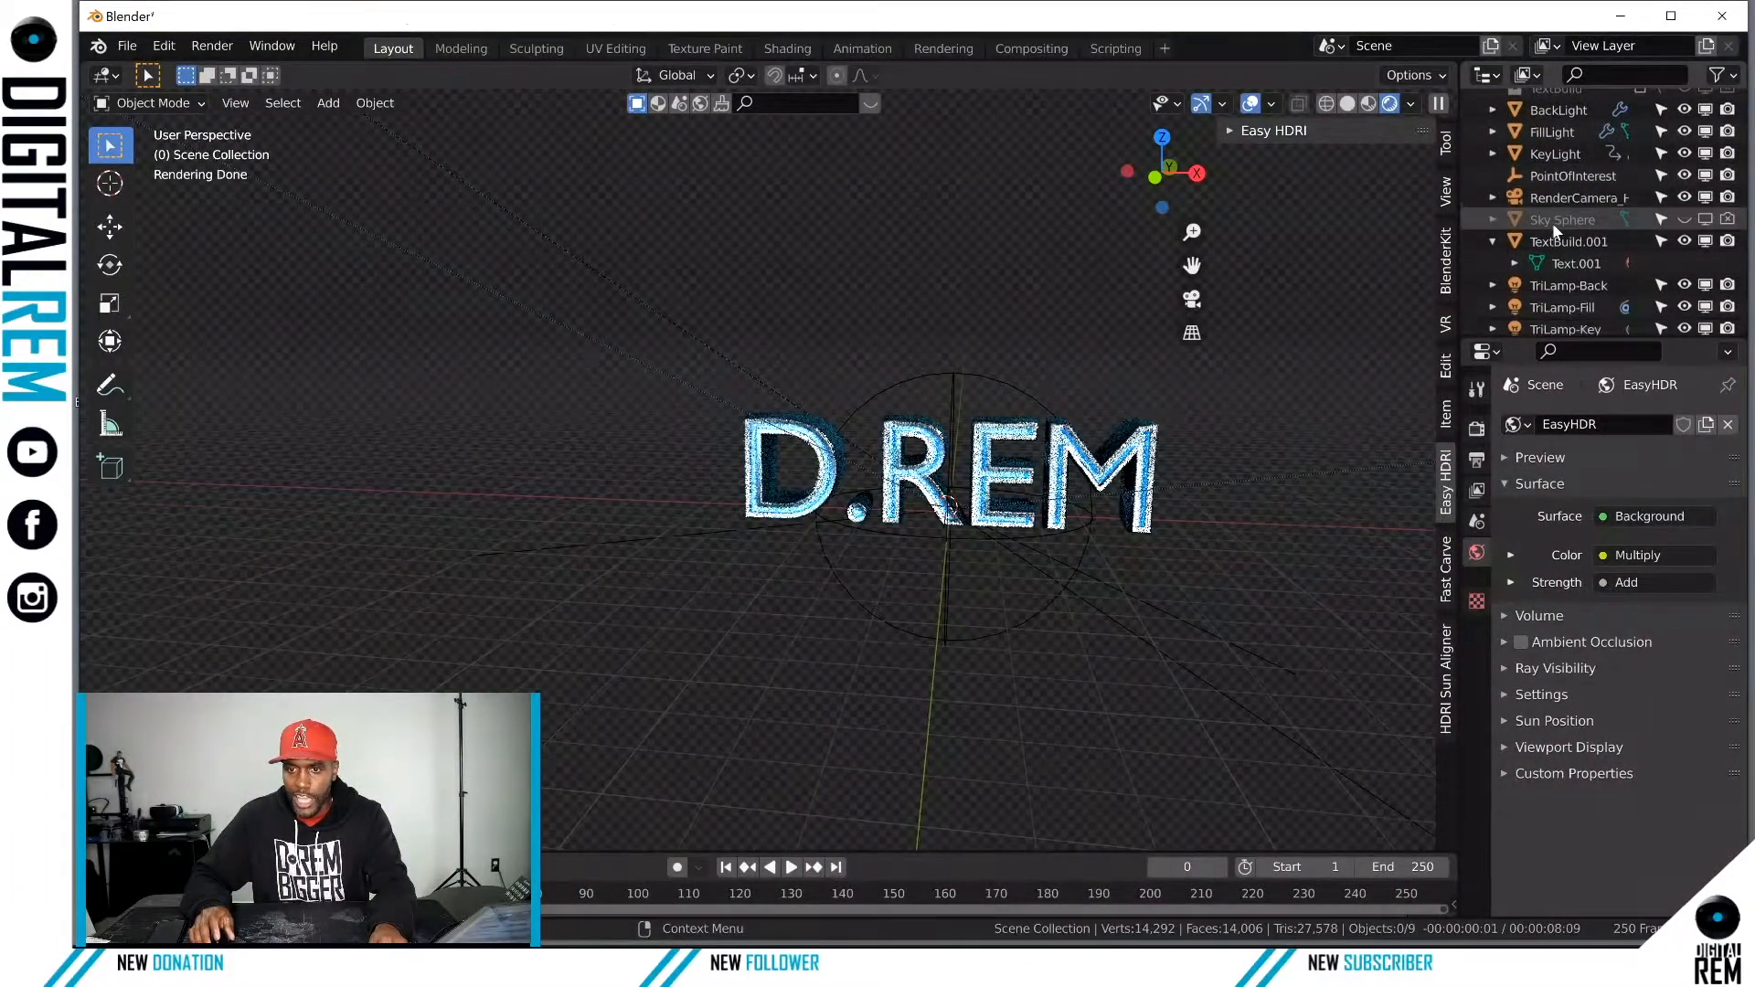
left_click(1560, 270)
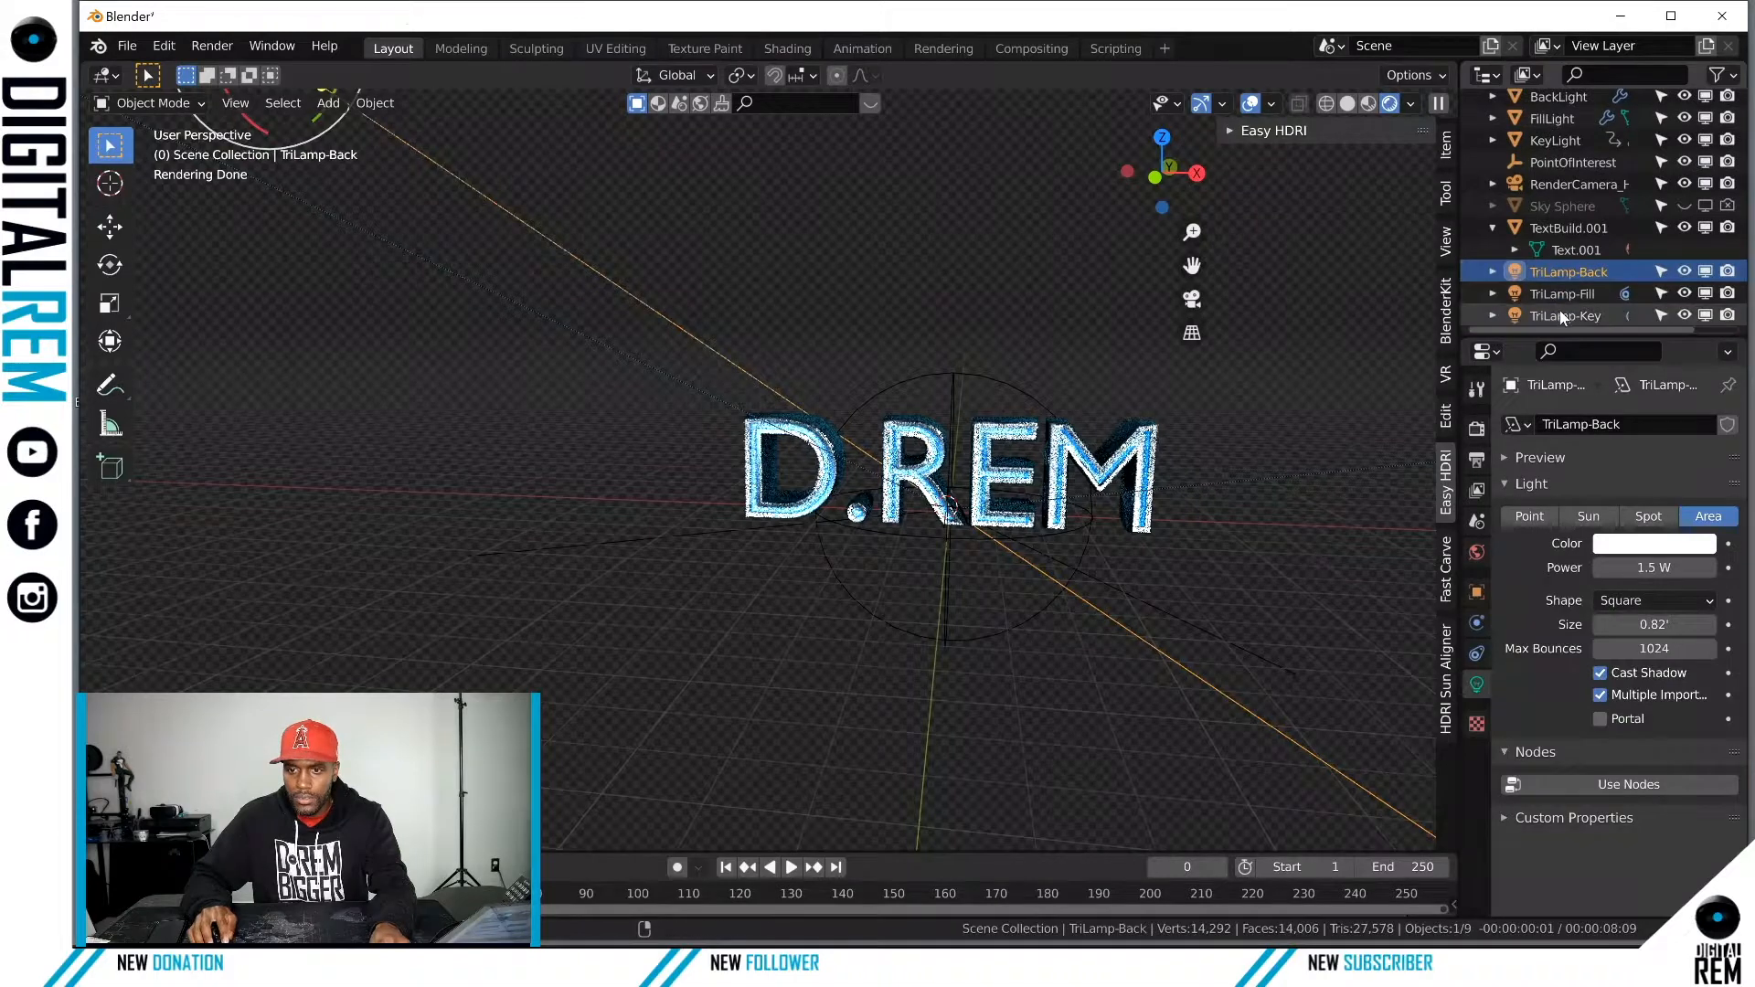
left_click(1560, 311, "shift")
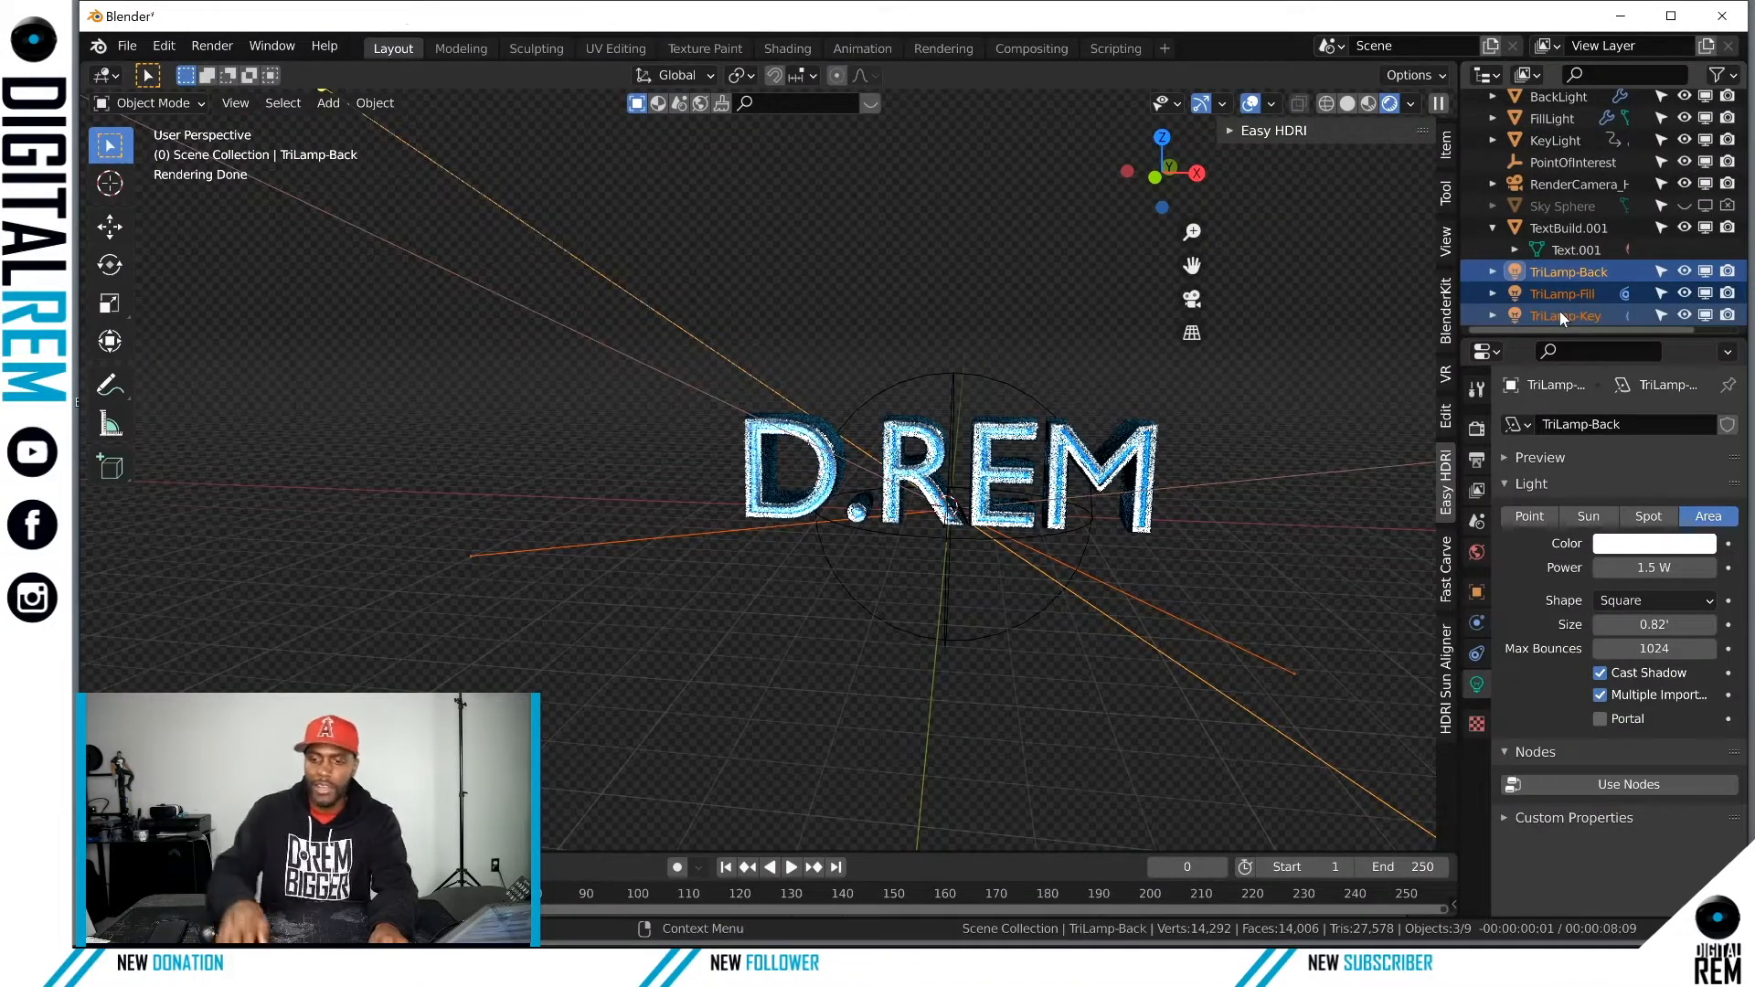
key("Delete")
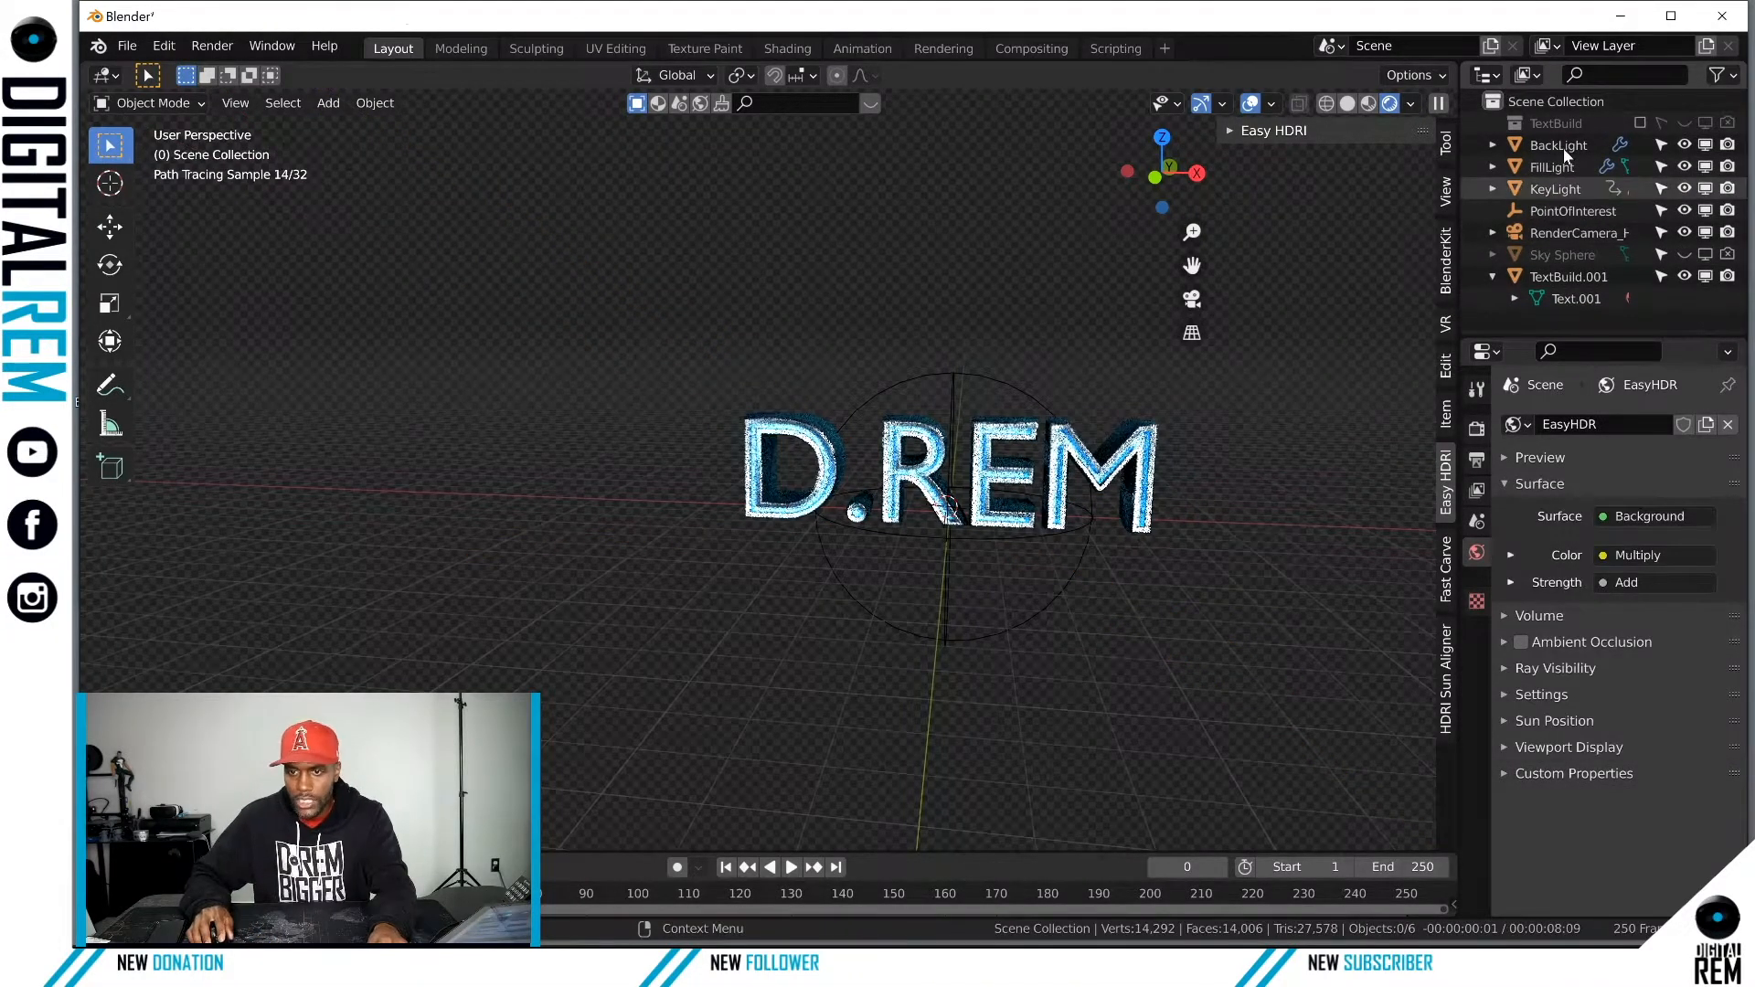
Step: Delete the BackLight, FillLight and KeyLight objects from the scene
left_click(1561, 146)
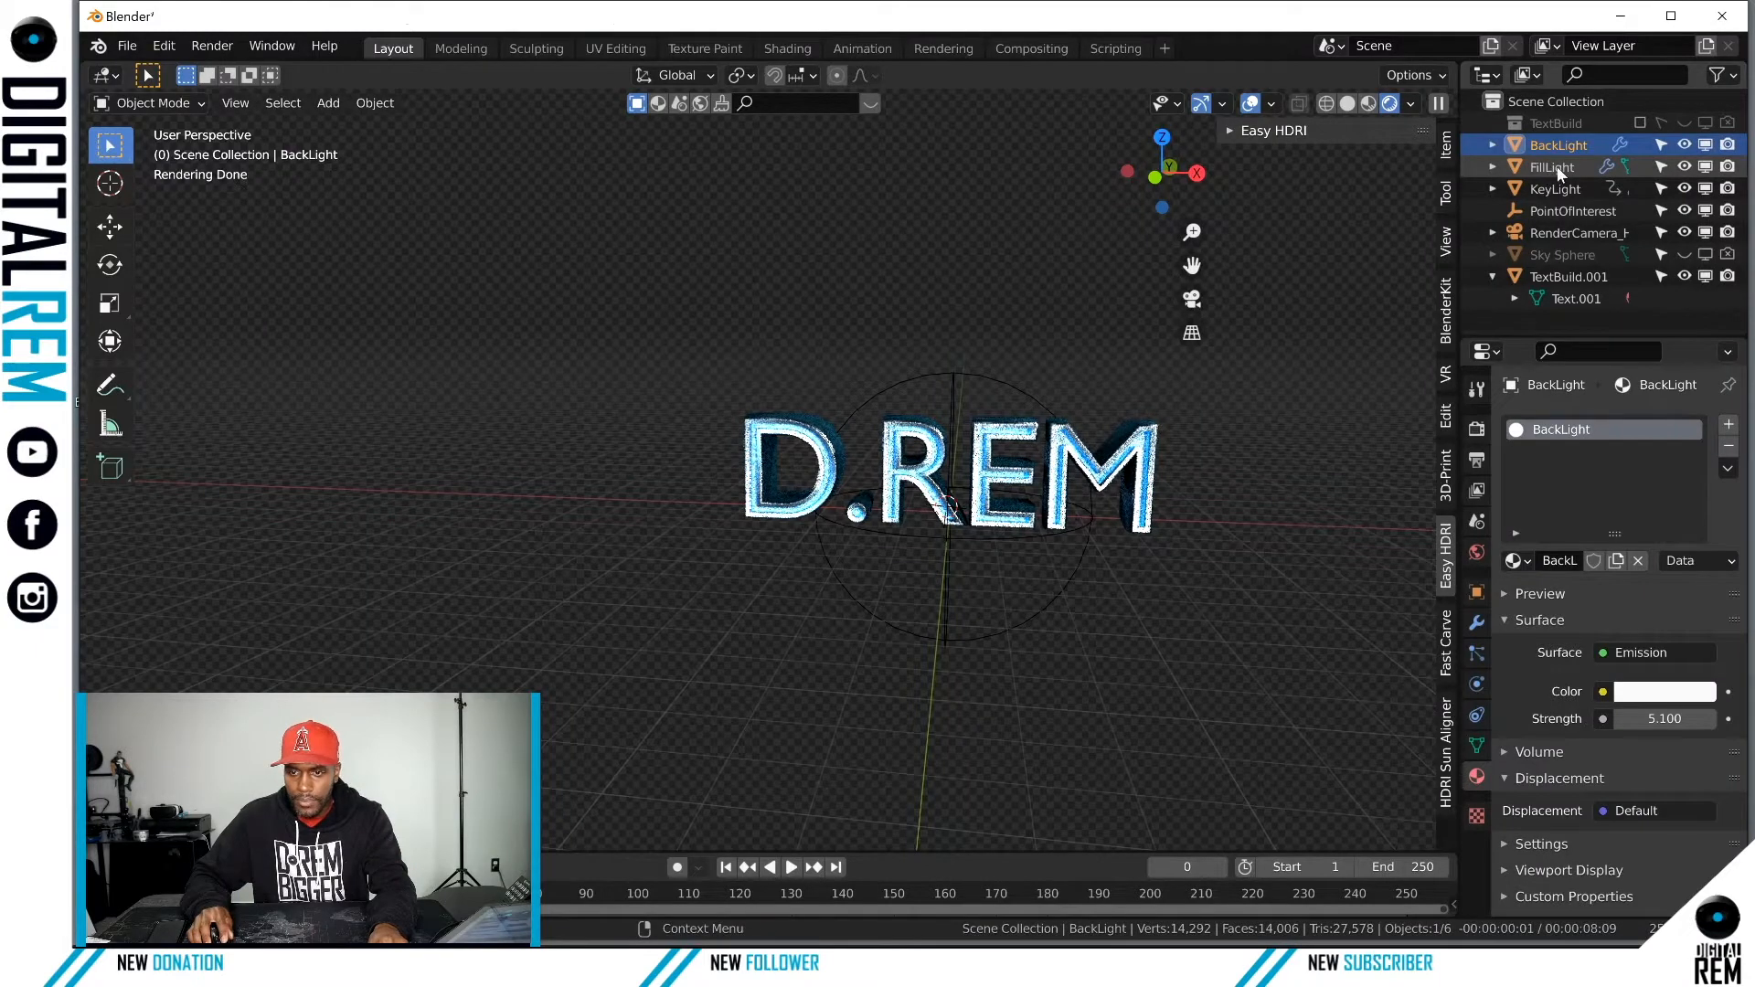
left_click(1611, 194, "shift")
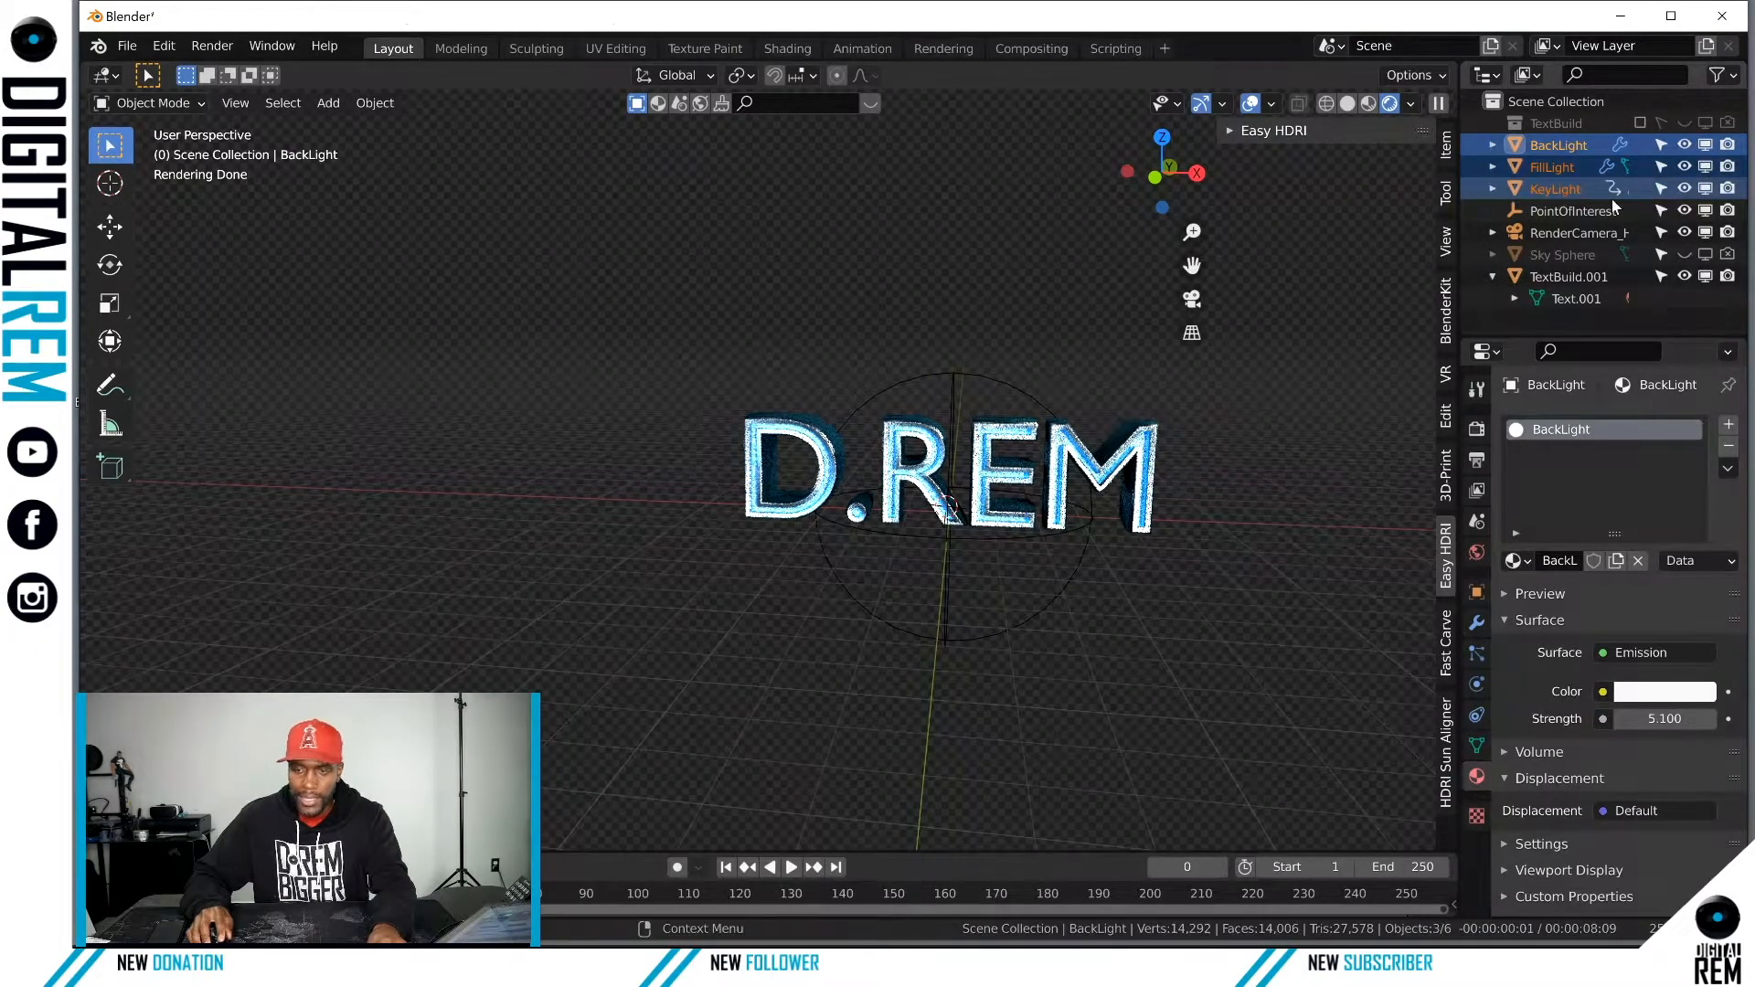
key("Delete")
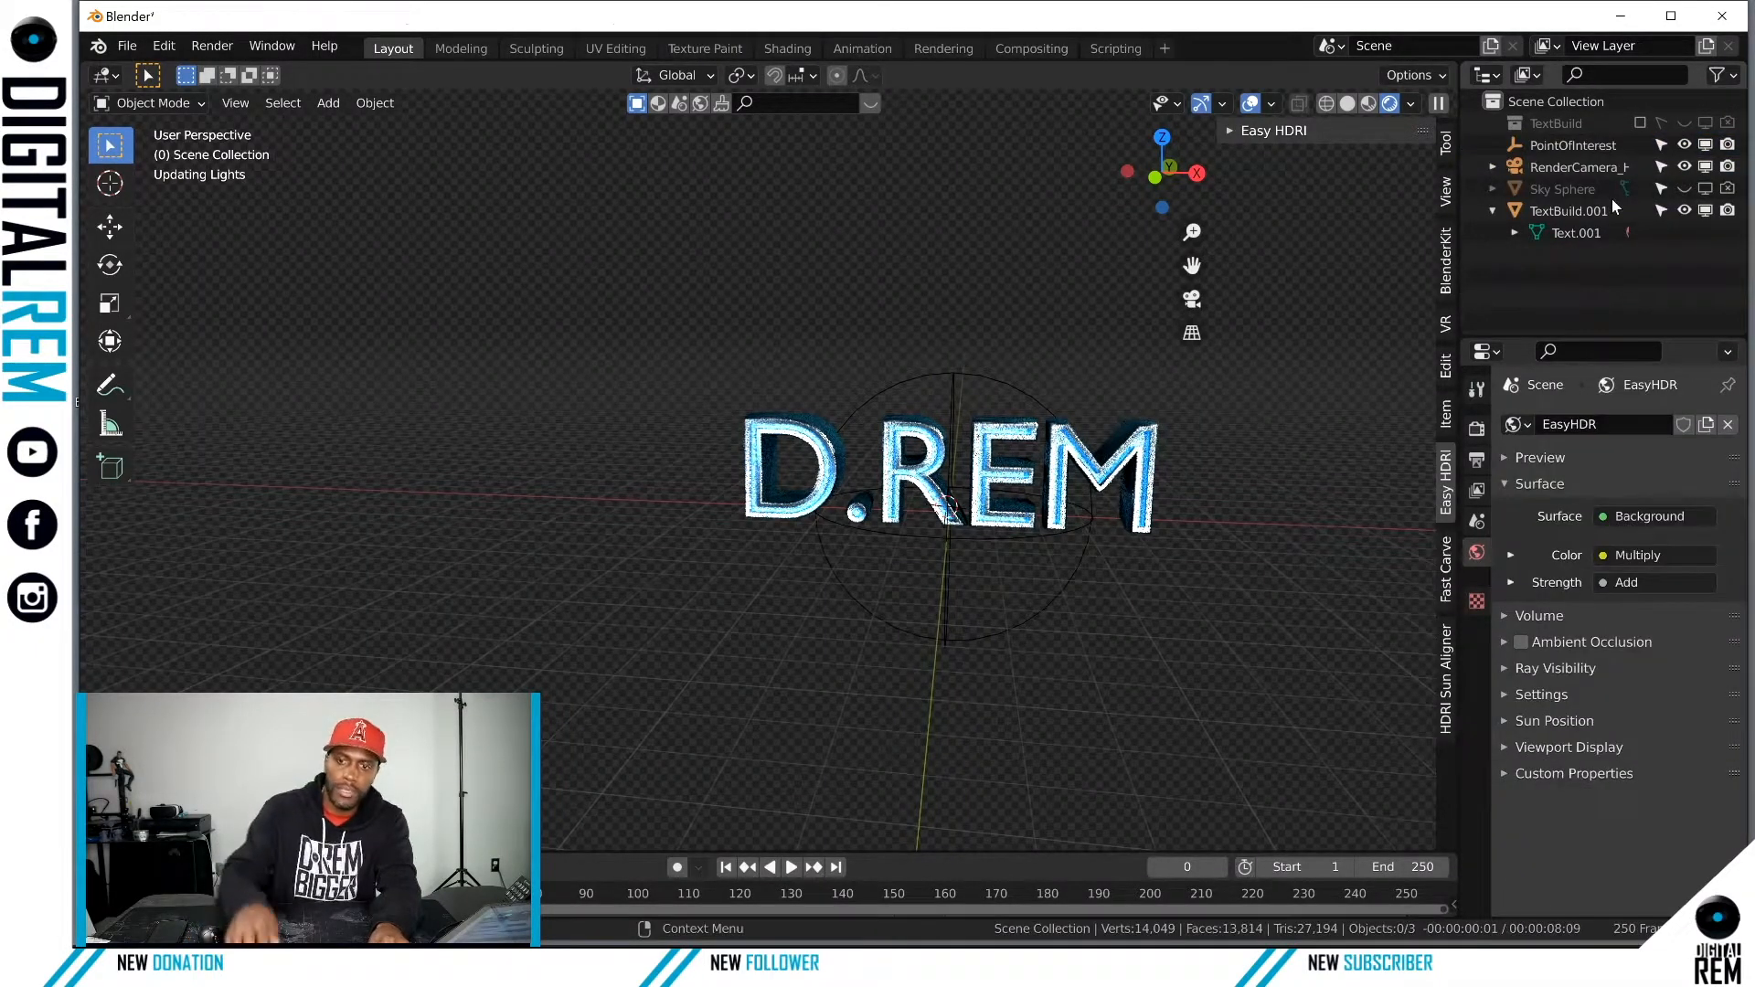
Step: Delete the PointOfInterest empty and the hidden Sky Sphere, keeping the render camera
left_click(1550, 149)
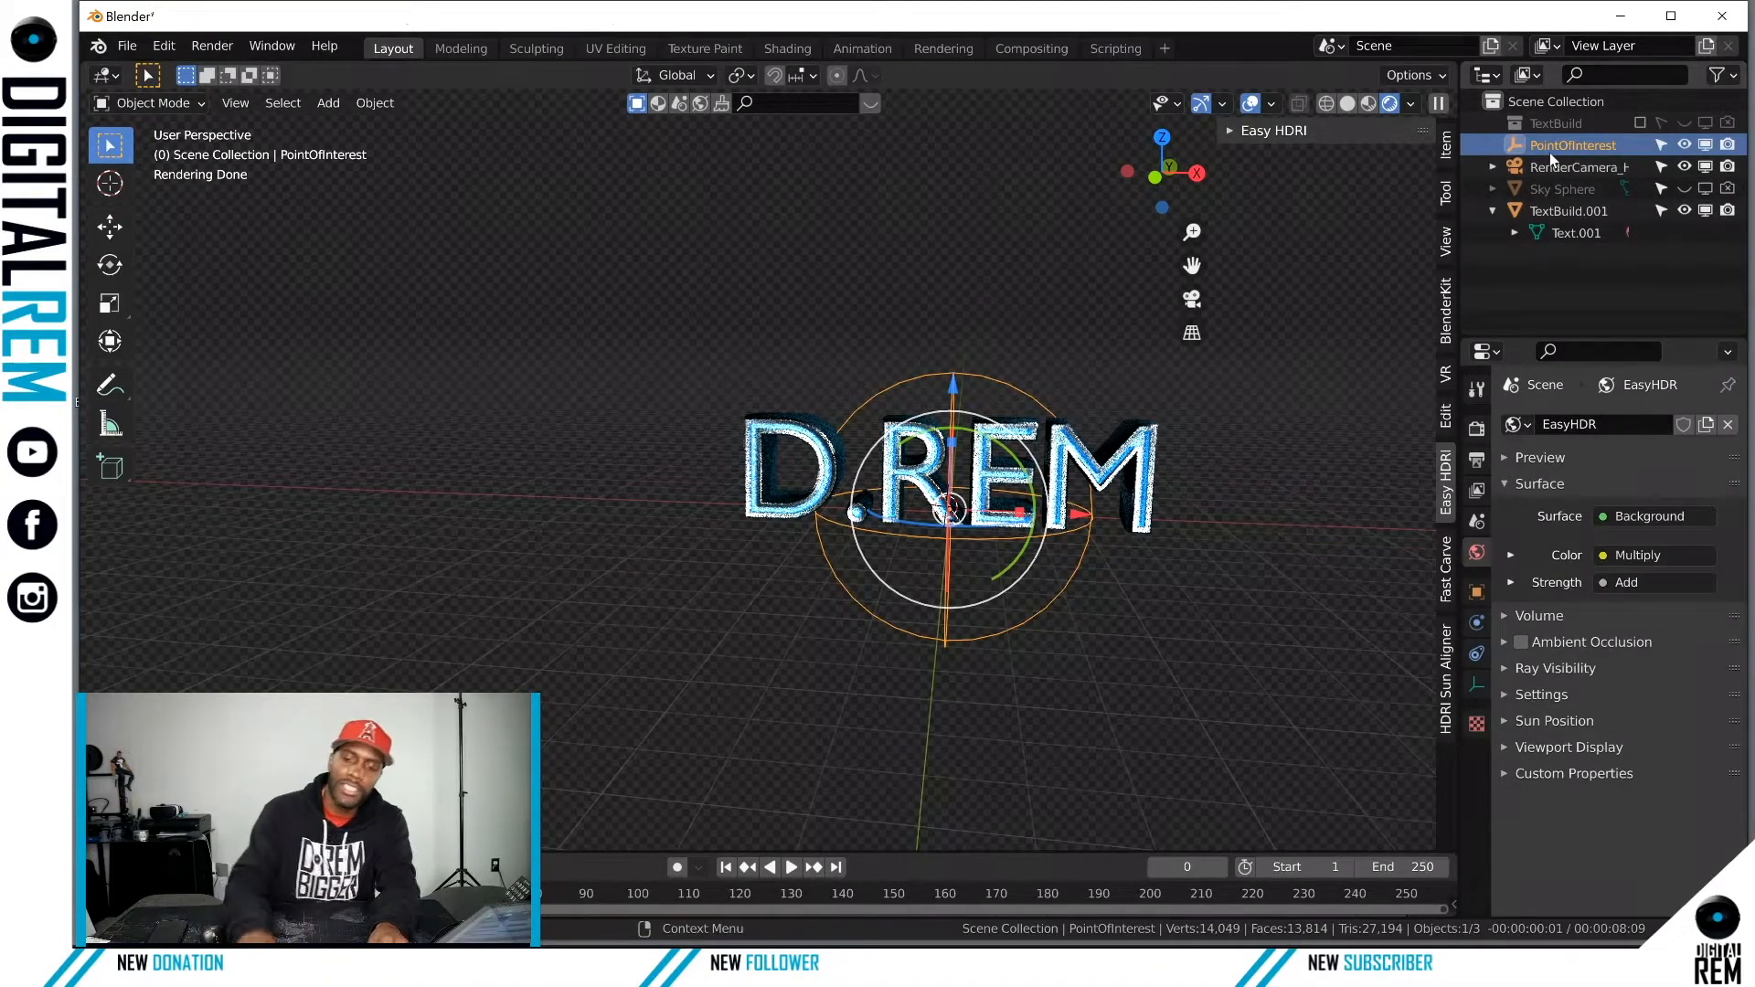
key("Delete")
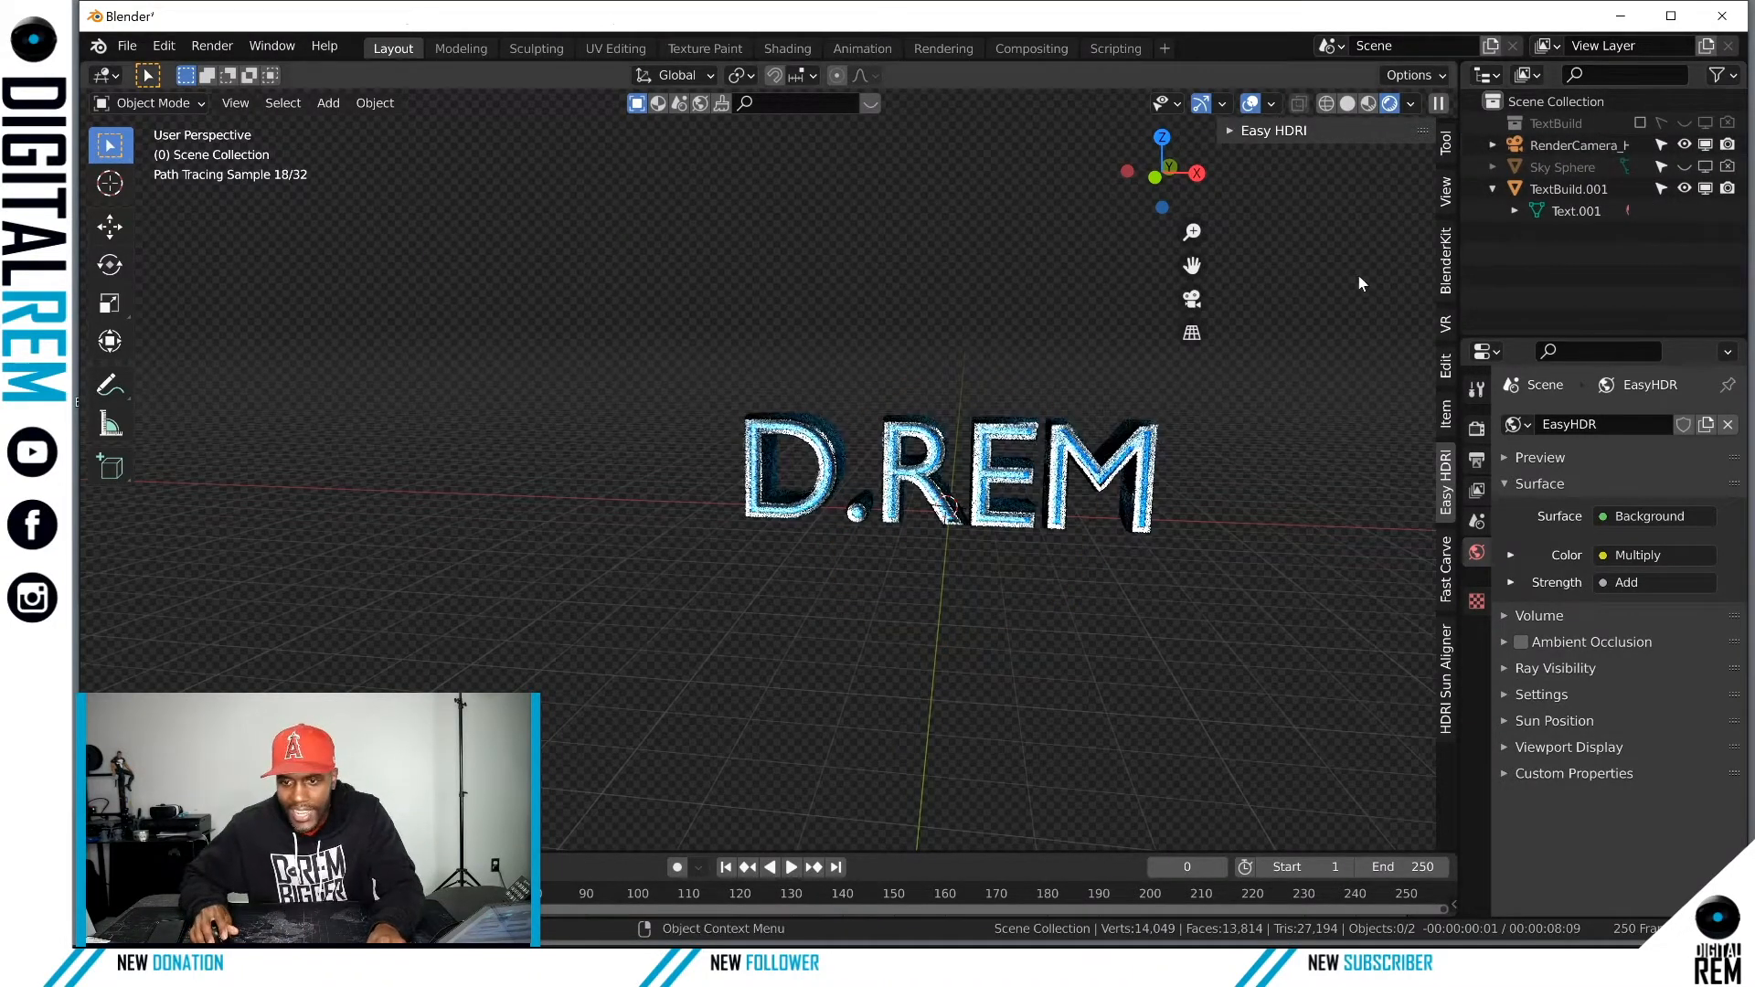
left_click(1544, 148)
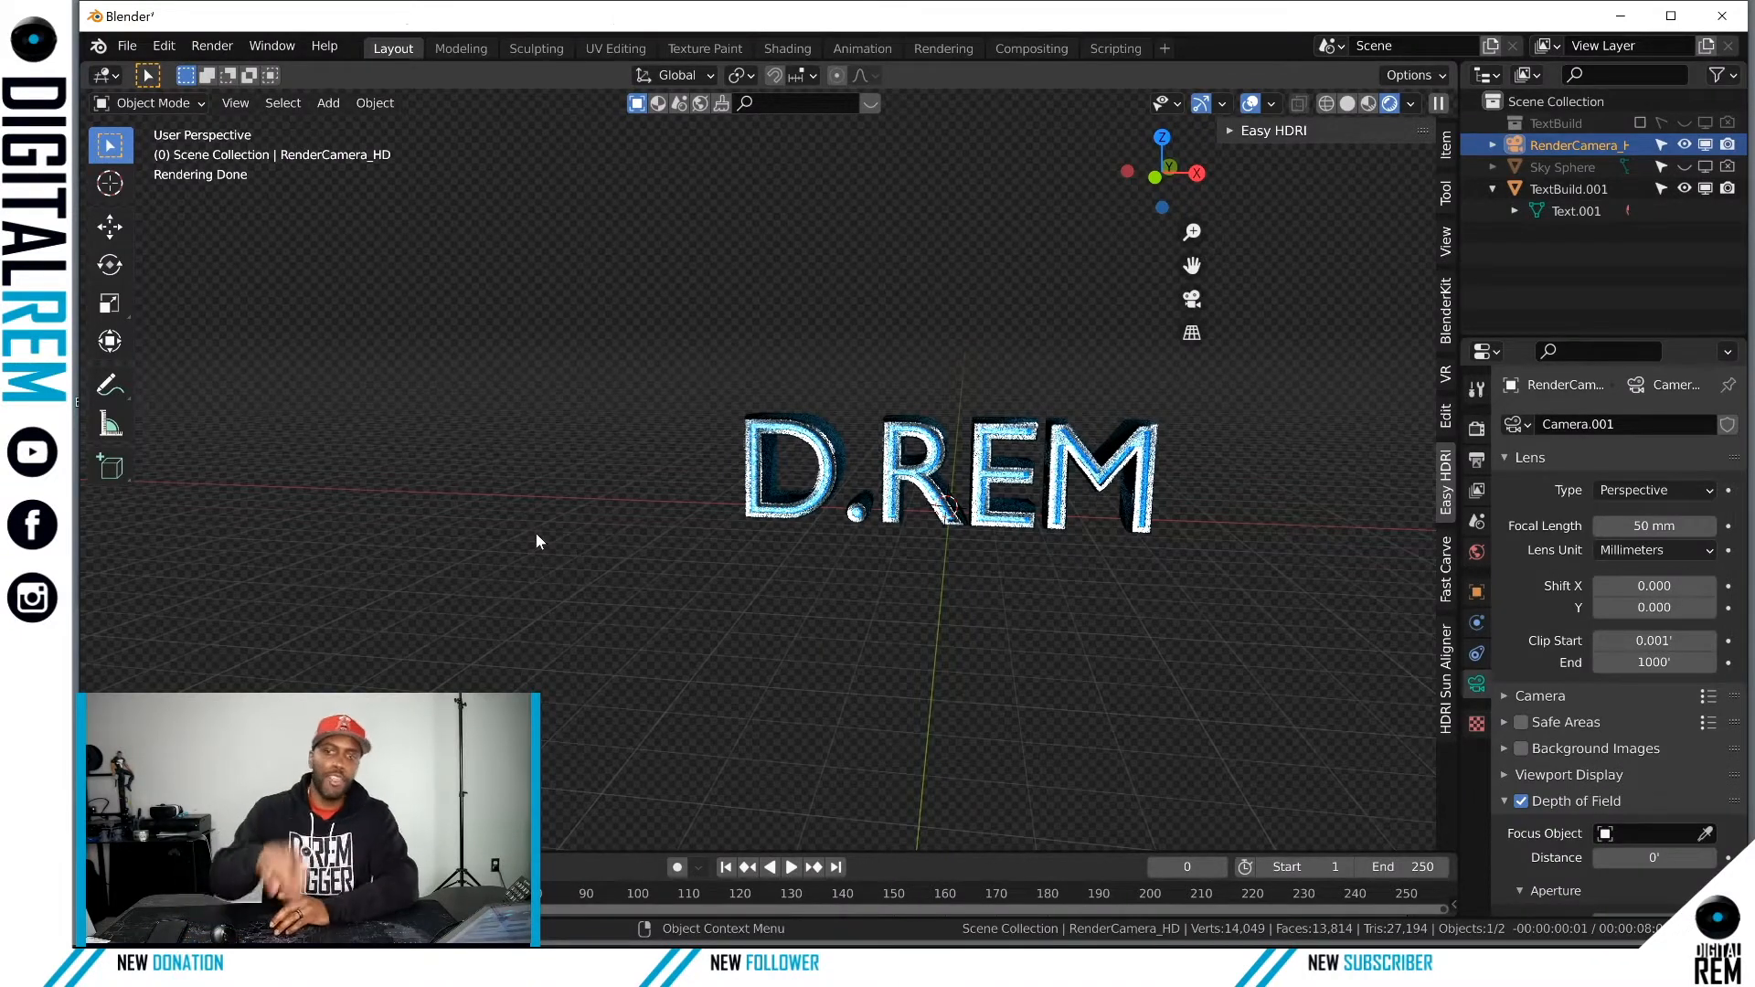
left_click(1560, 169)
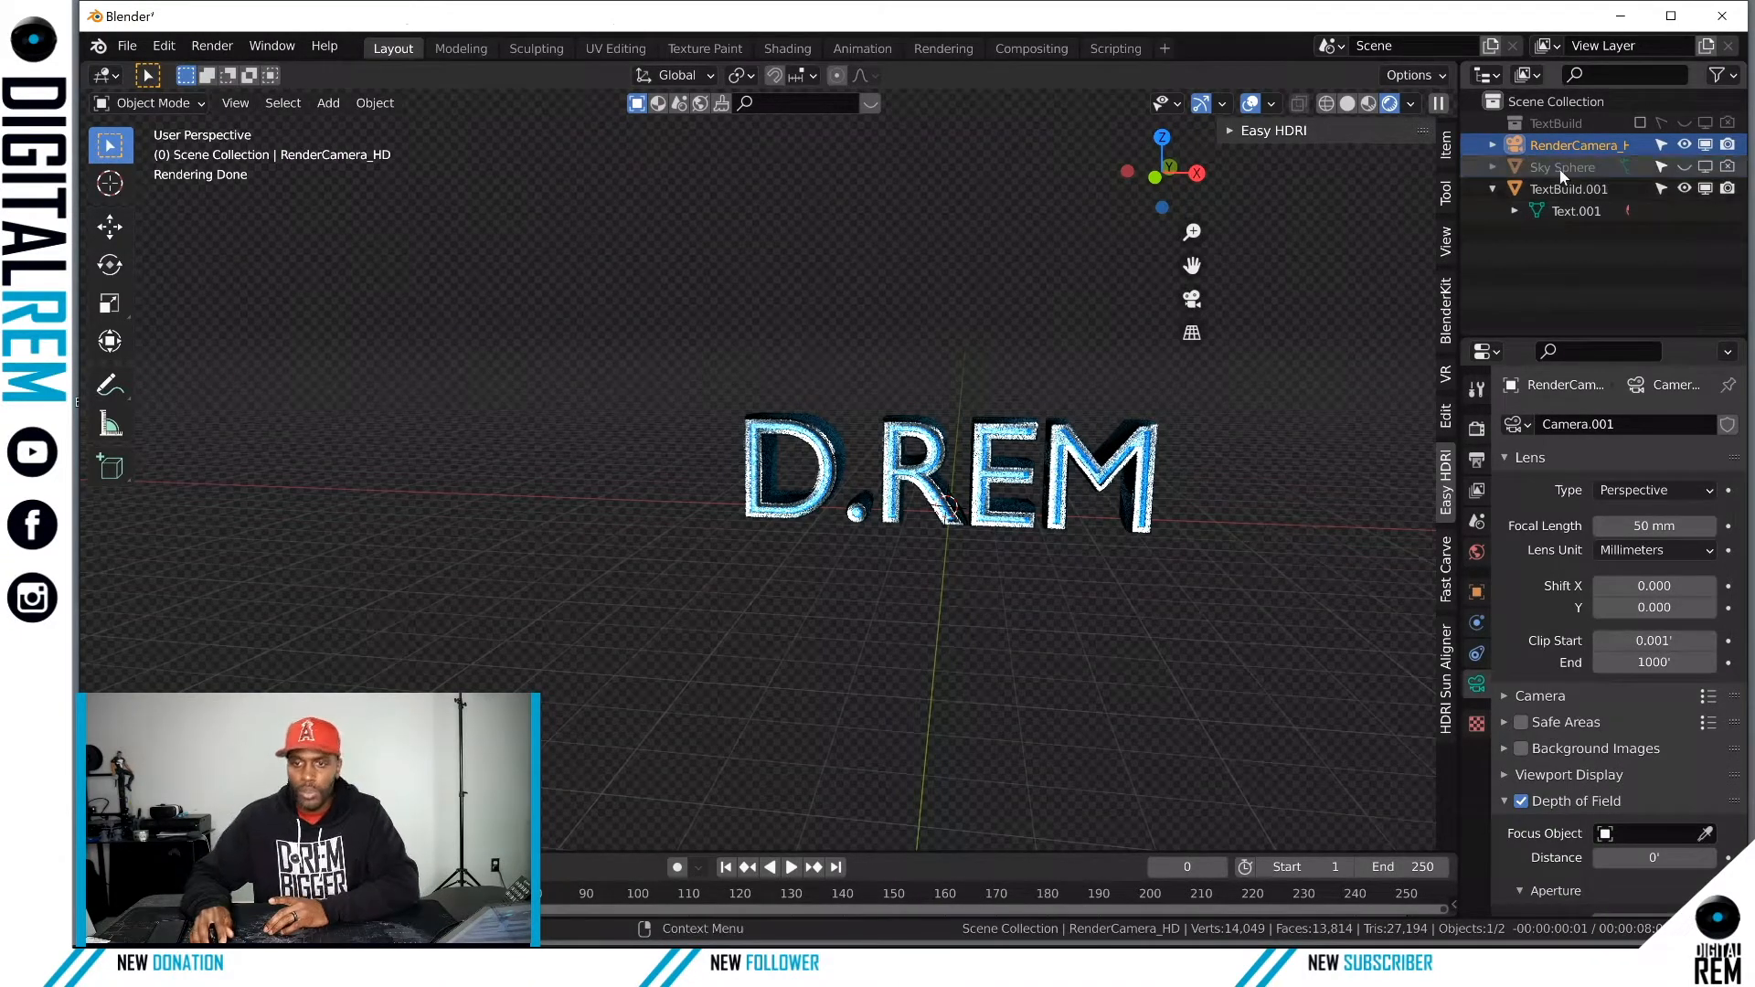
key("Delete")
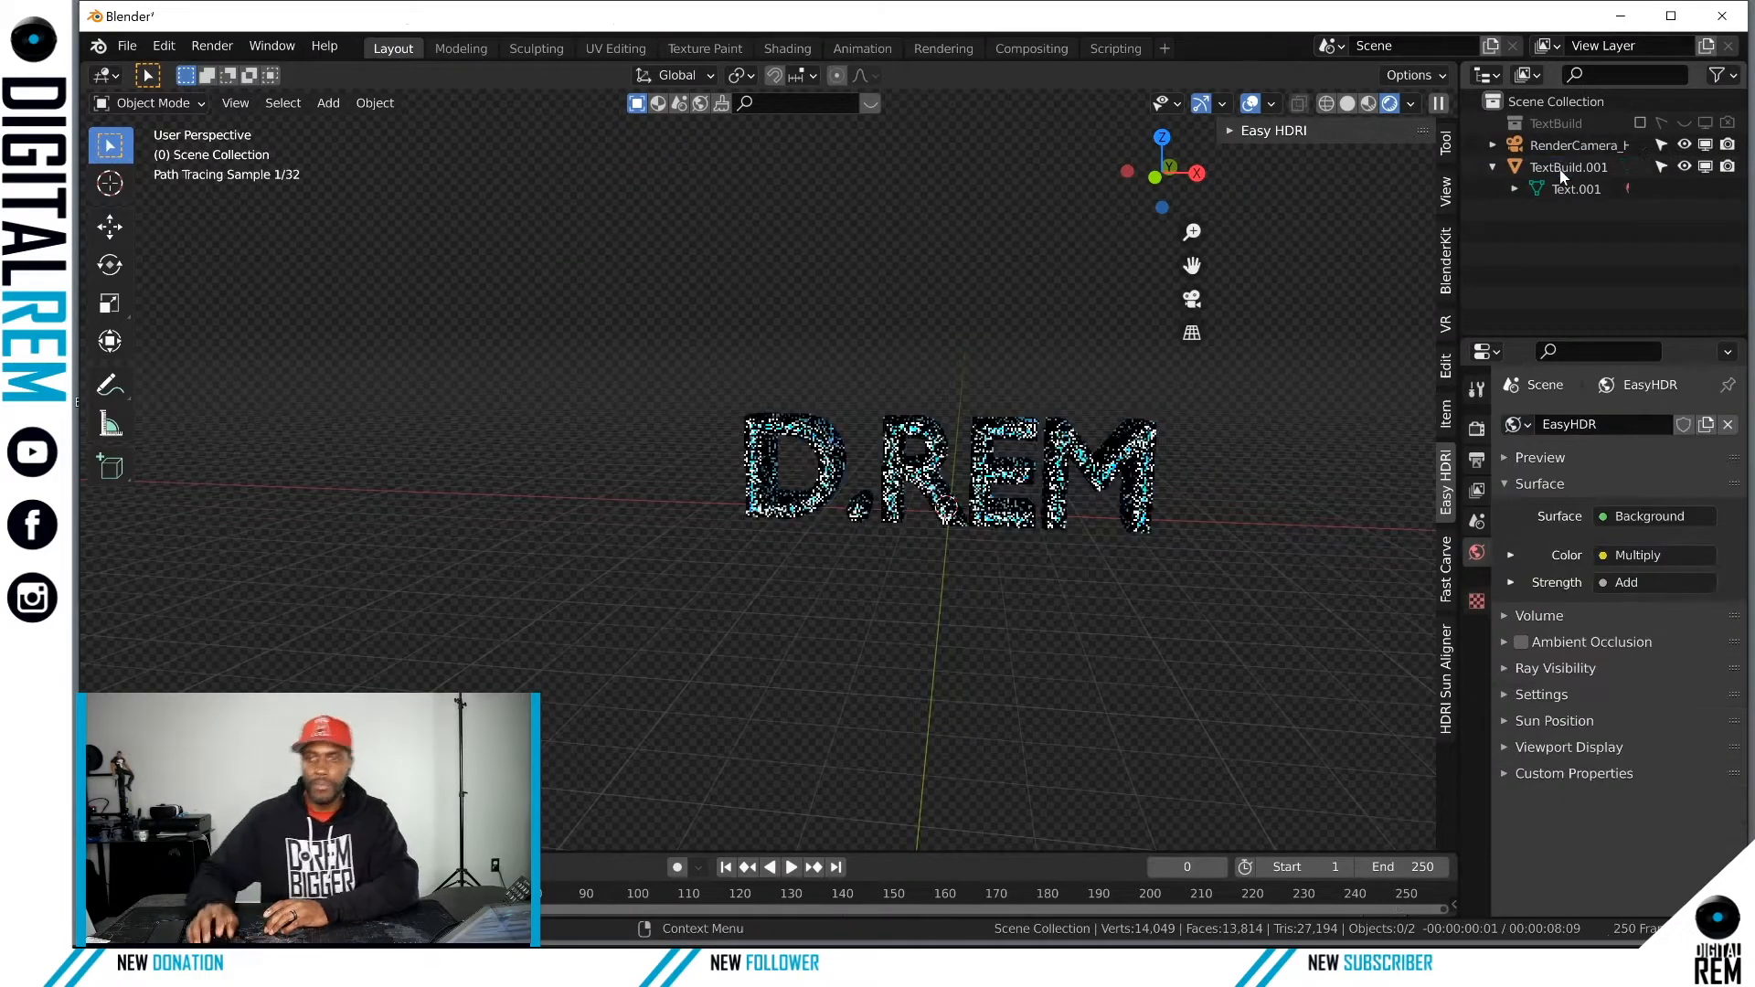
left_click(1564, 146)
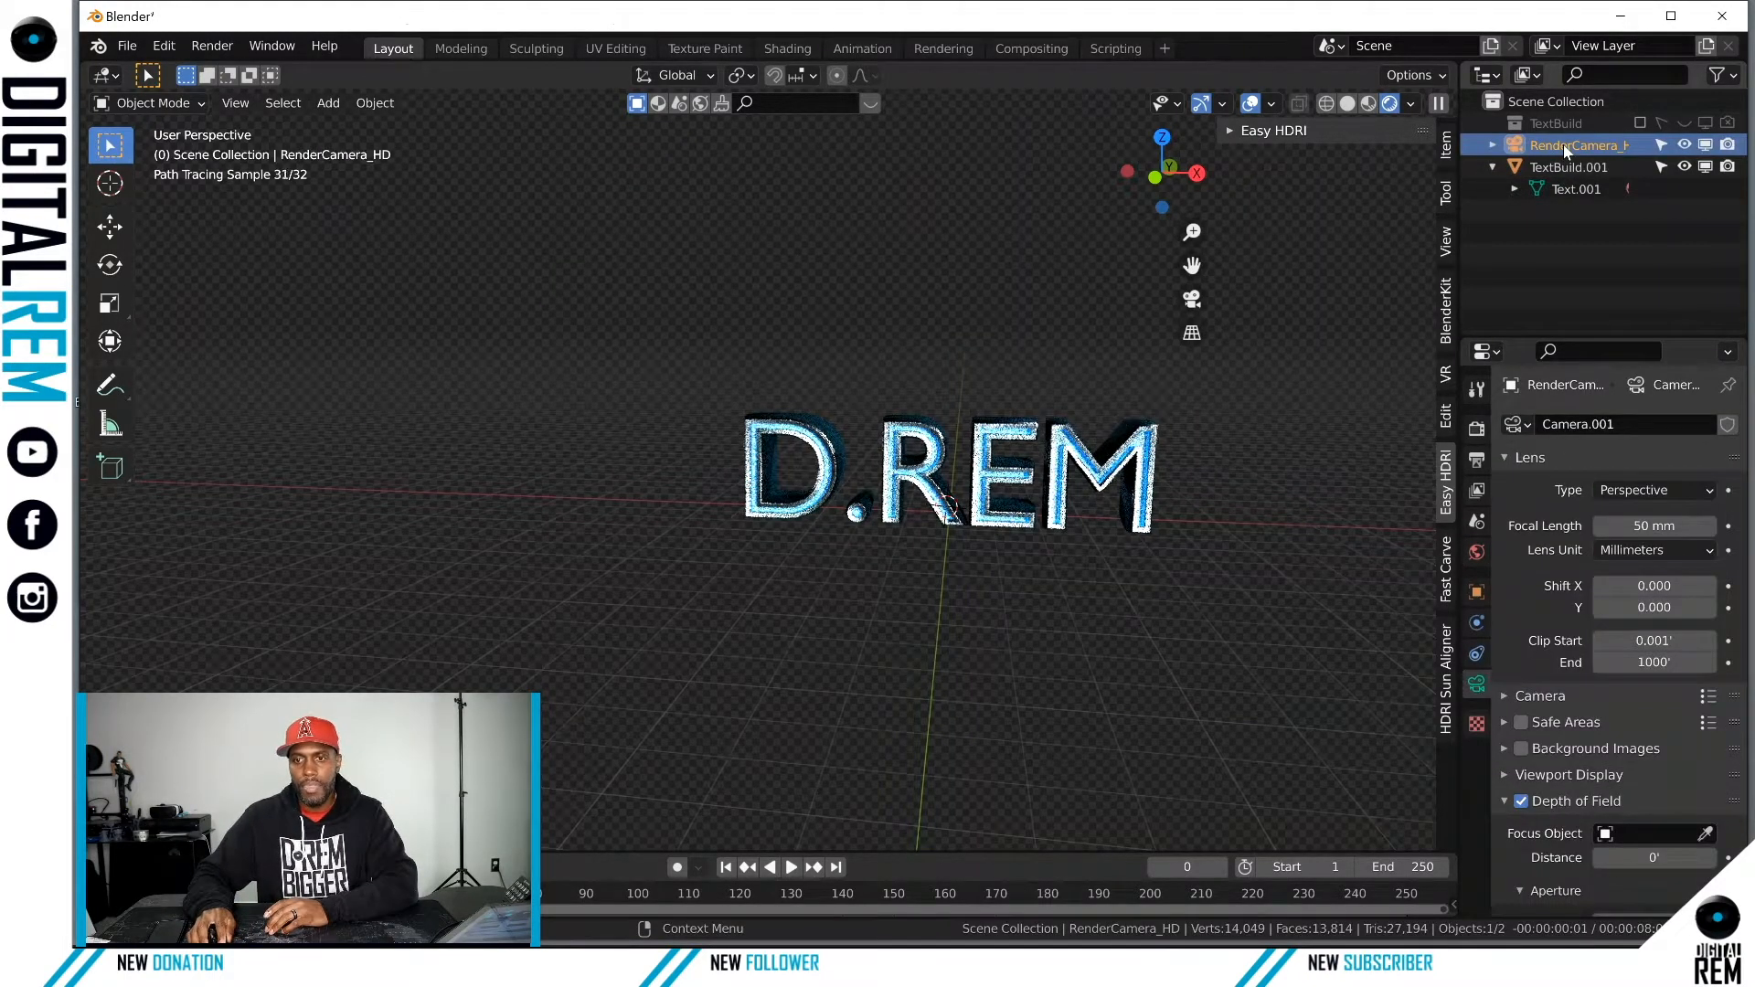
double_click(1567, 146)
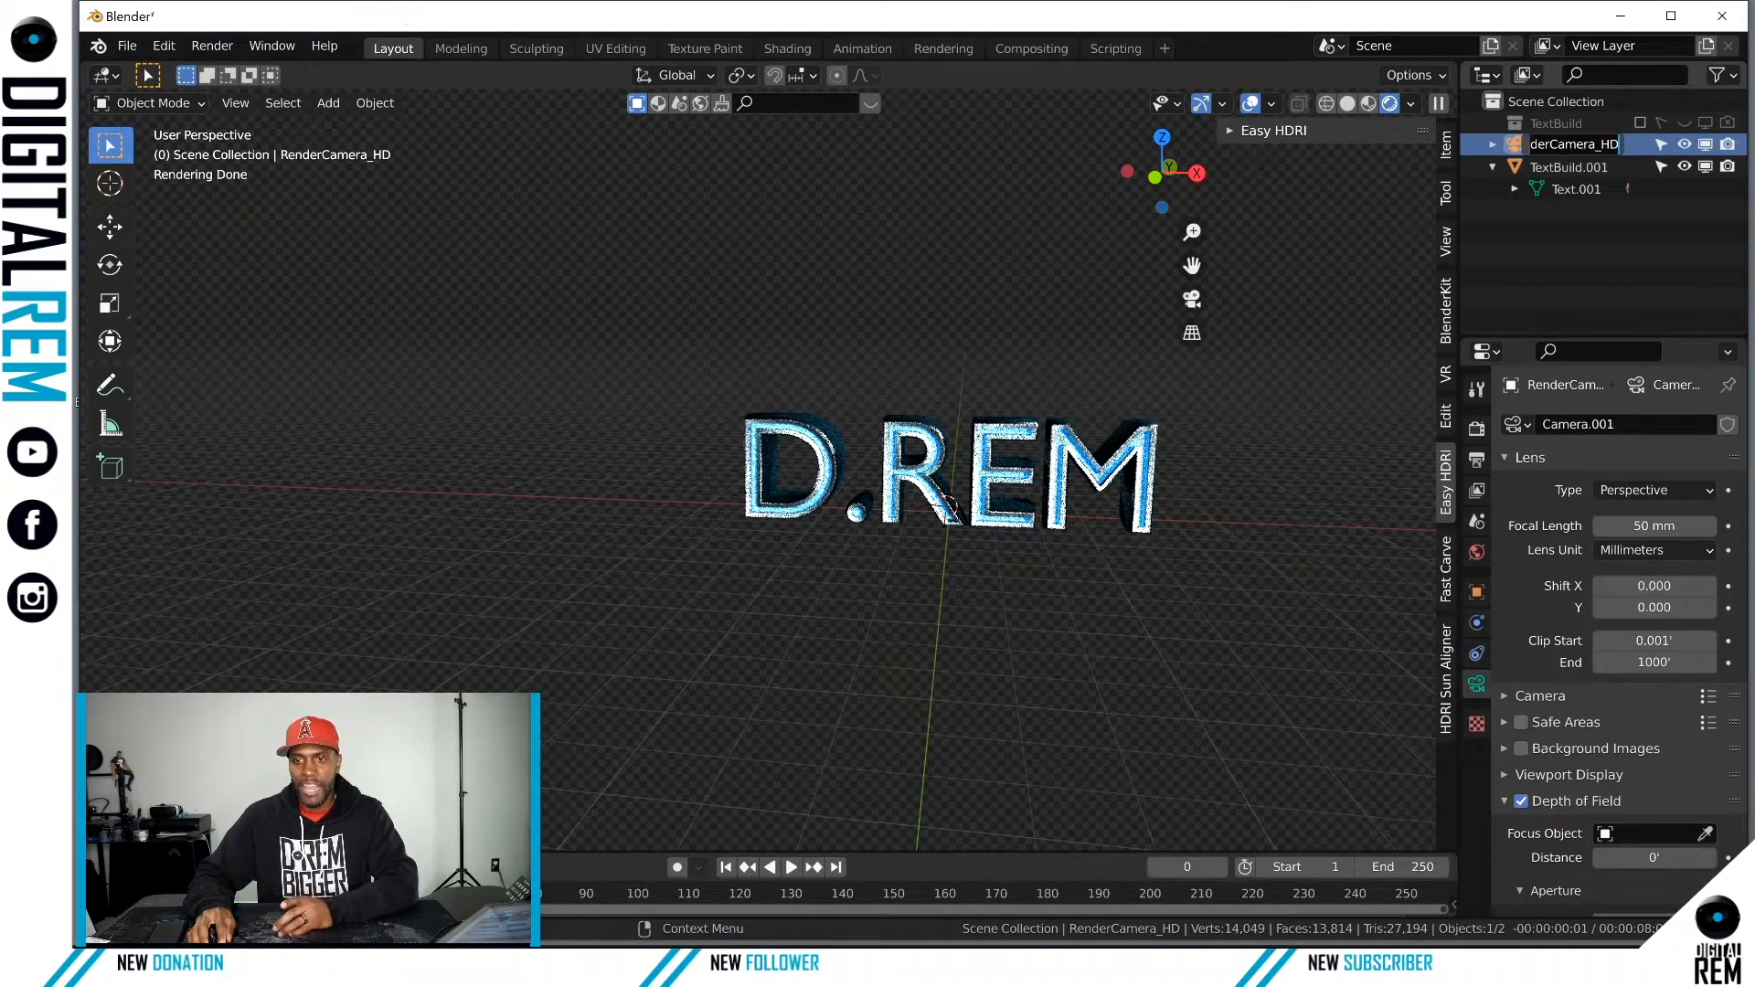
left_click(1556, 229)
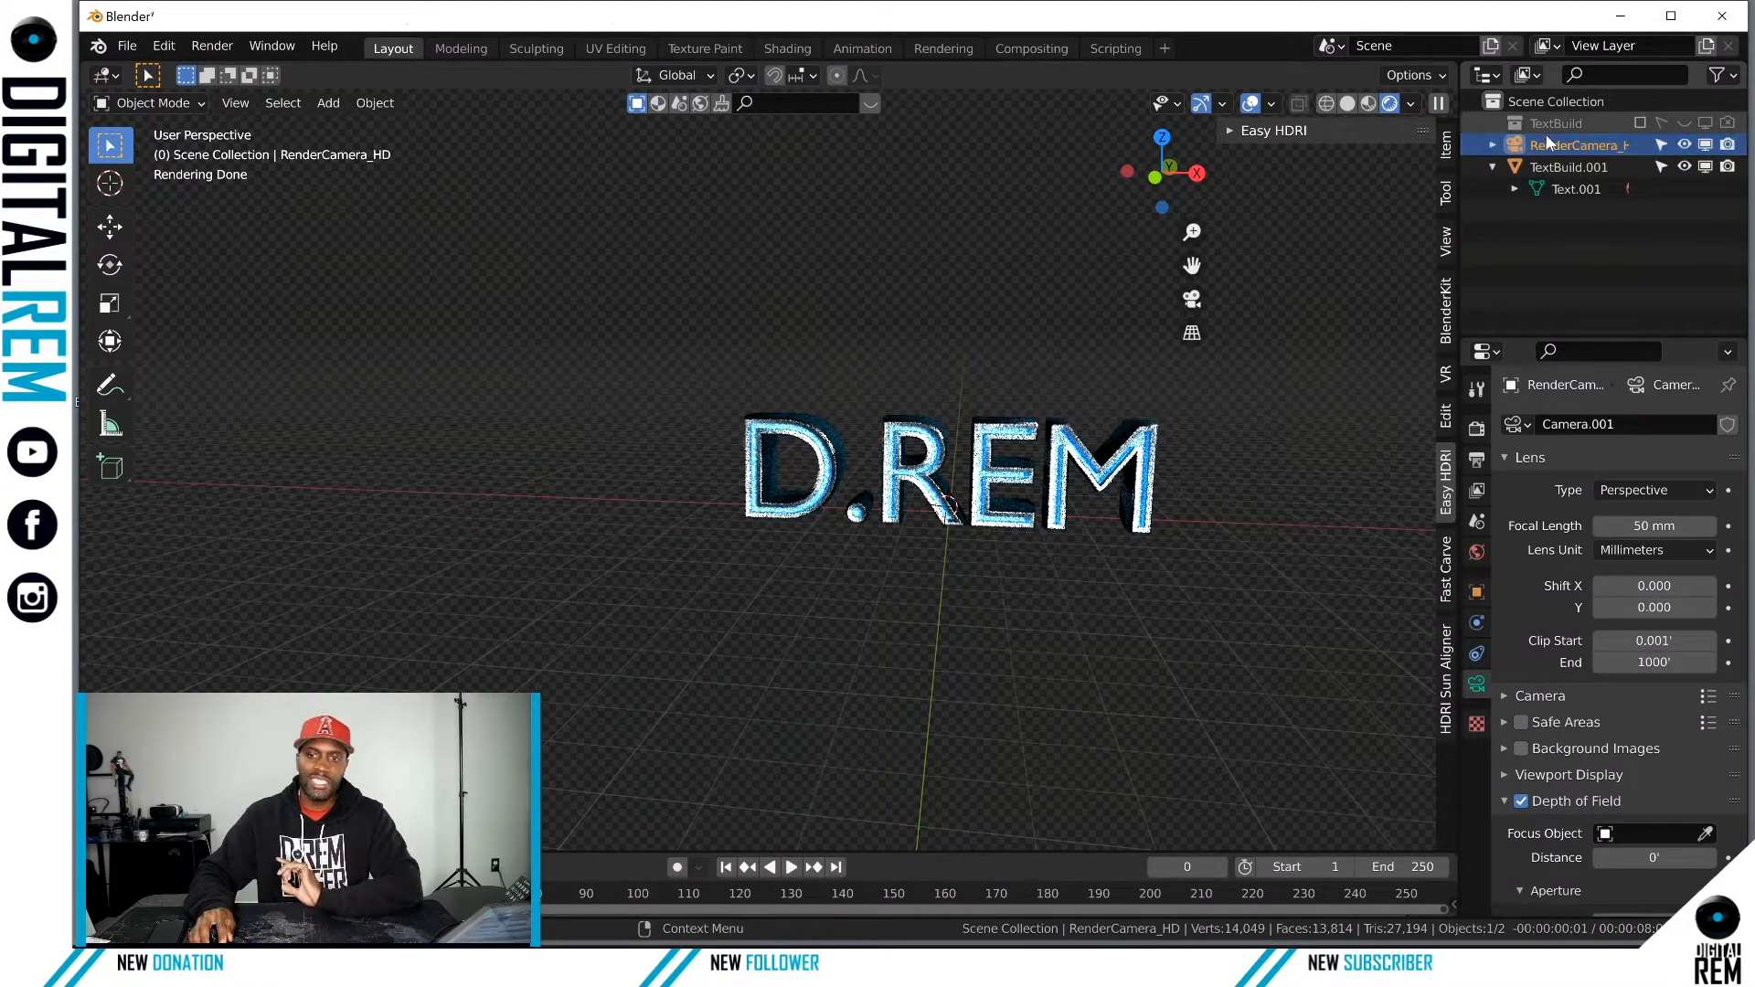
Step: Rename the TextBuild.001 object as Text
double_click(1571, 170)
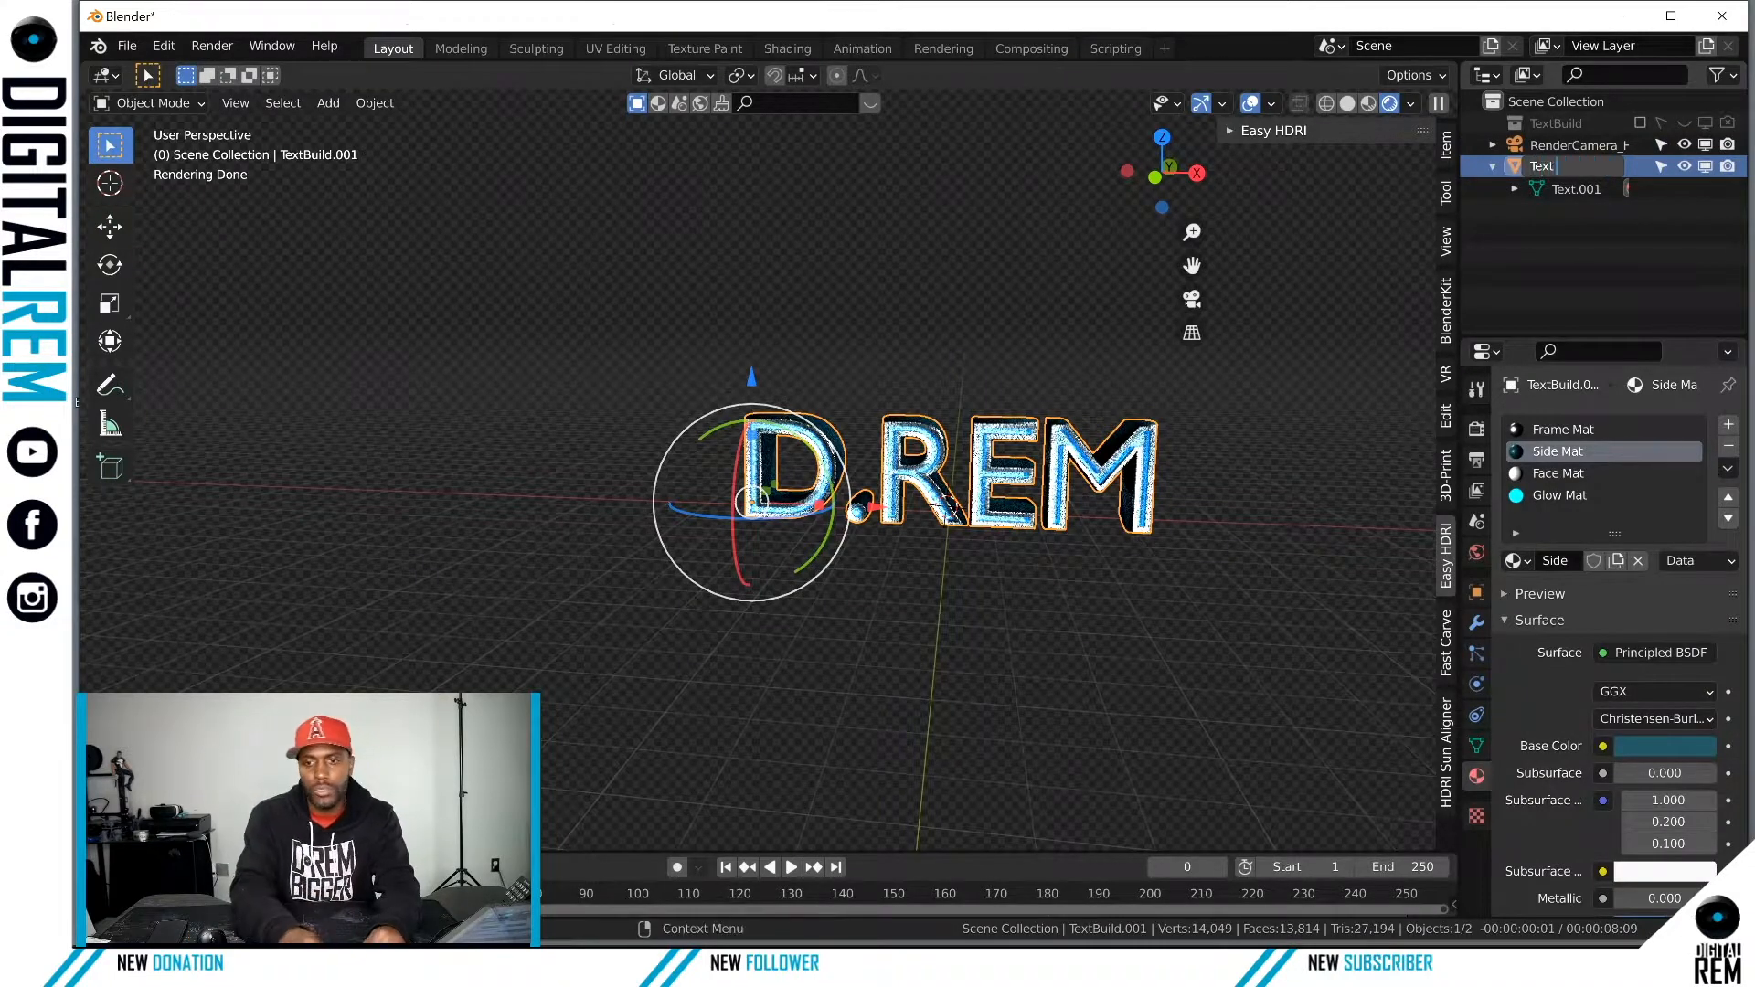
key("Return")
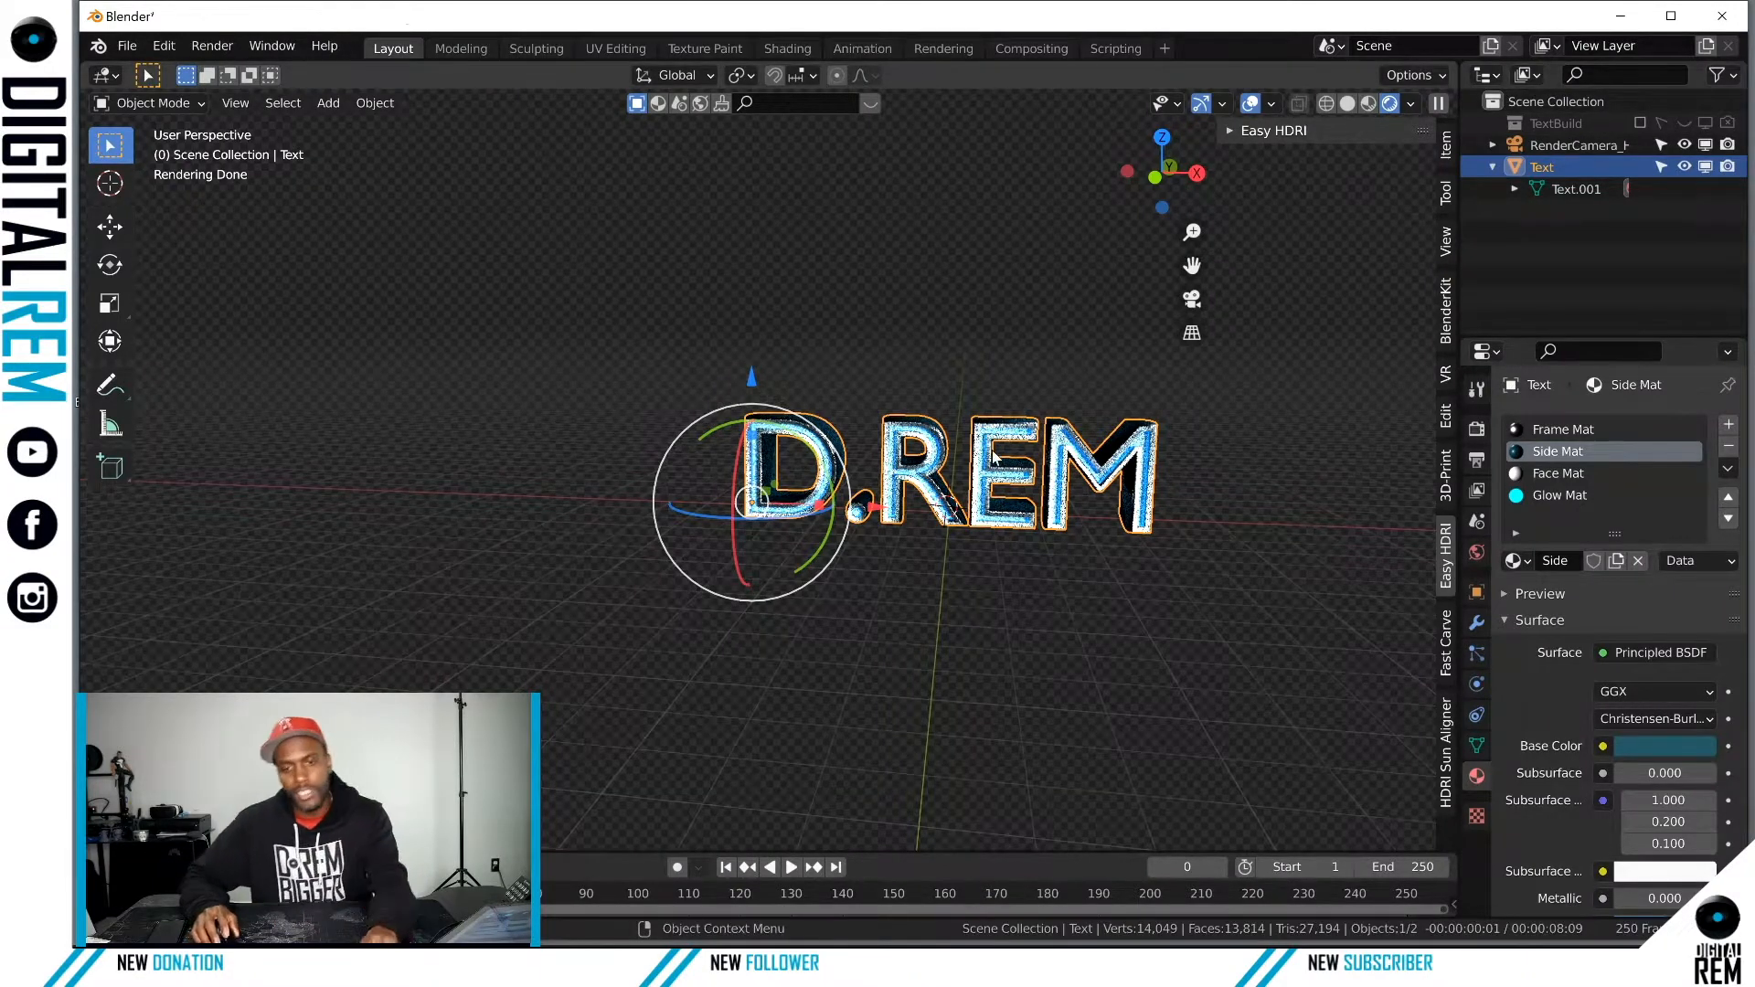
middle_click_drag(994, 454, 916, 507)
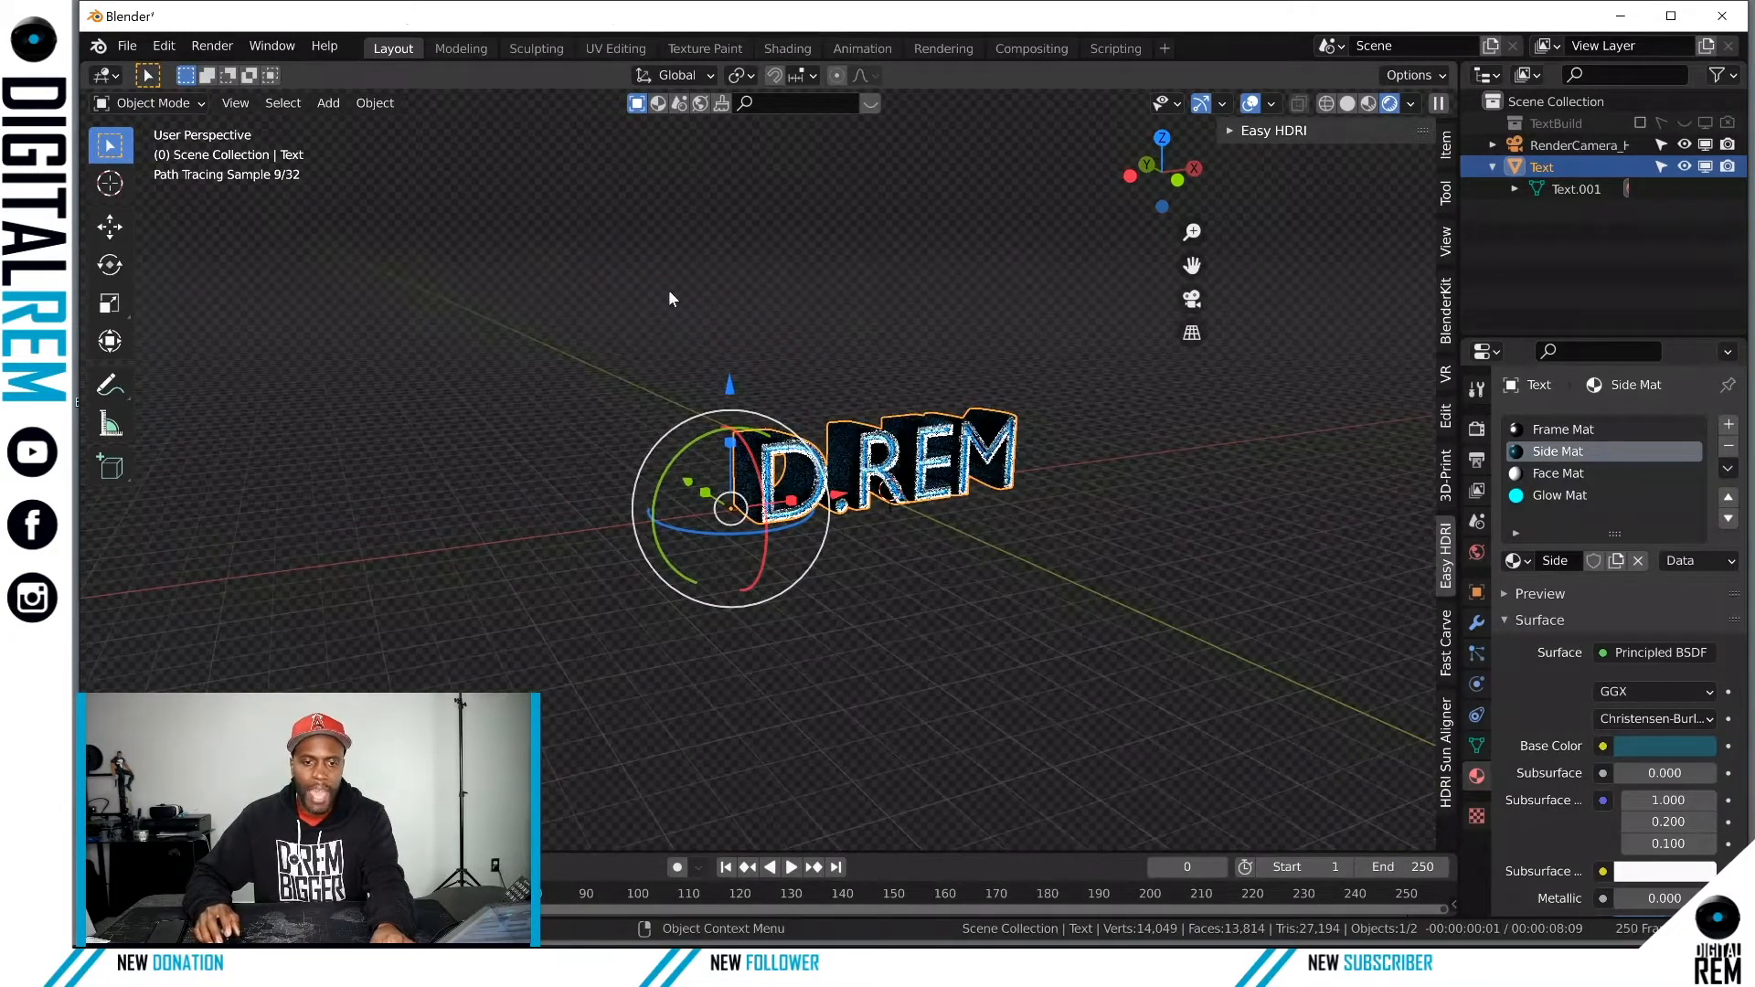
Step: Add a plane mesh and scale it uniformly to about 13.3 to form the ground around the D.REM text
left_click(329, 103)
mouse_move(373, 131)
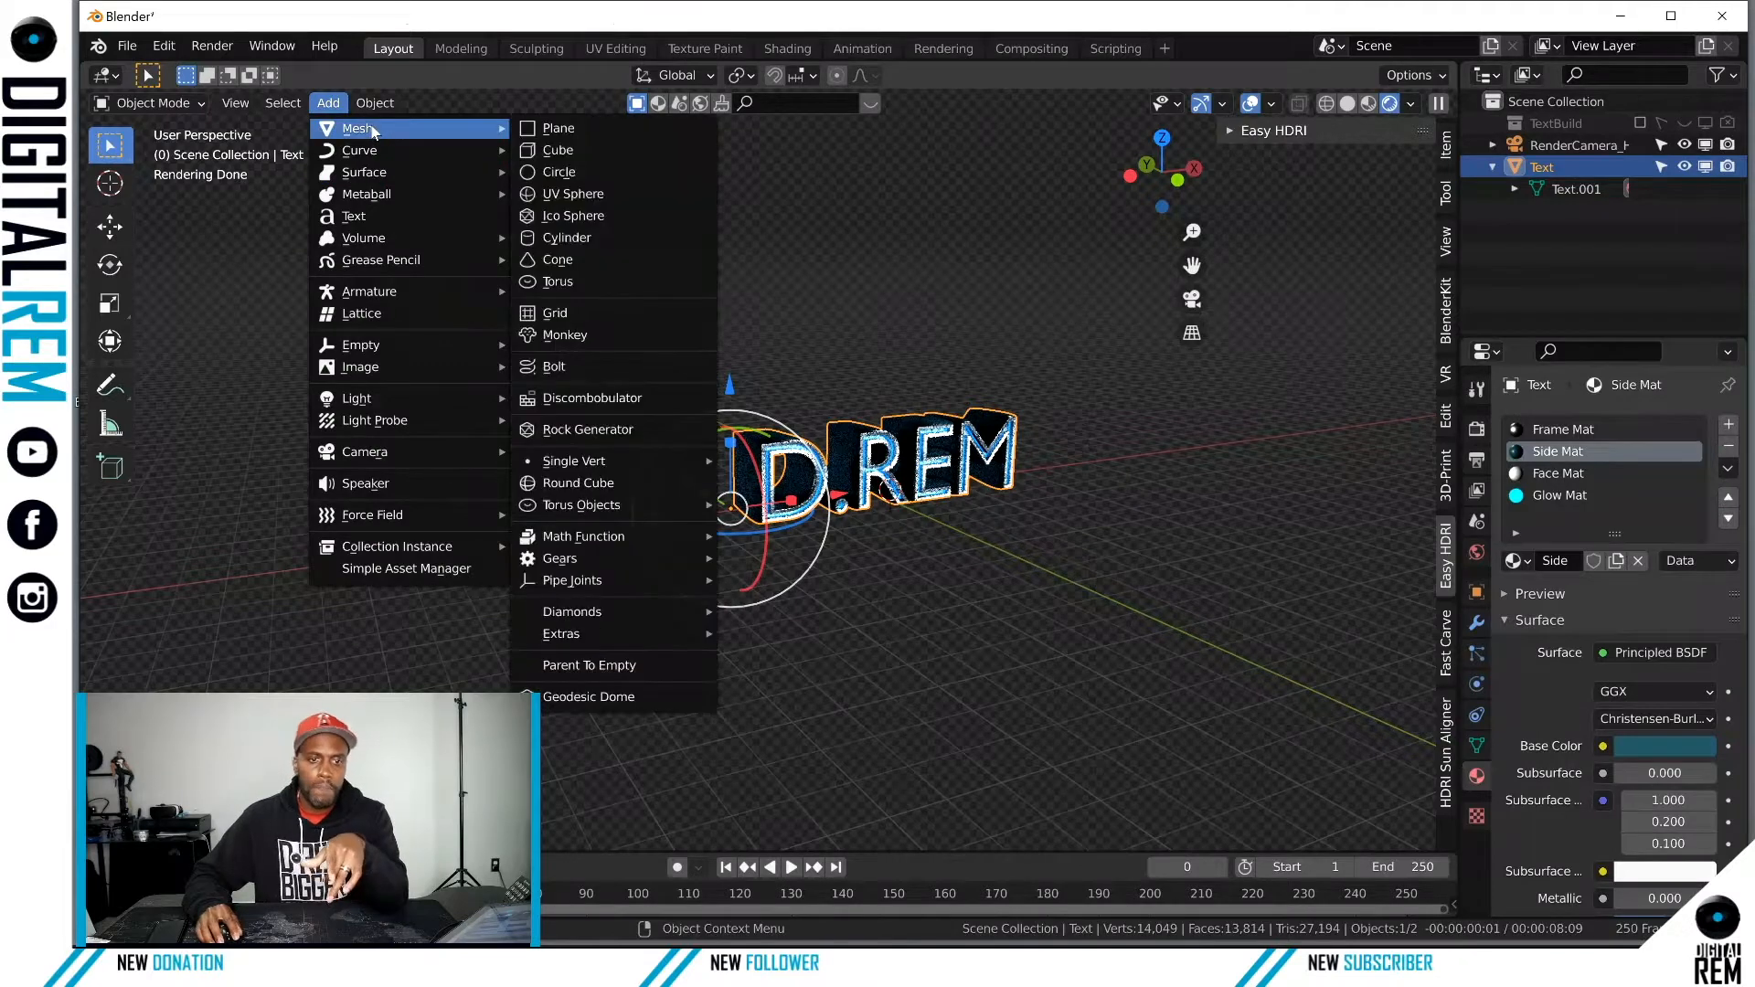
left_click(570, 128)
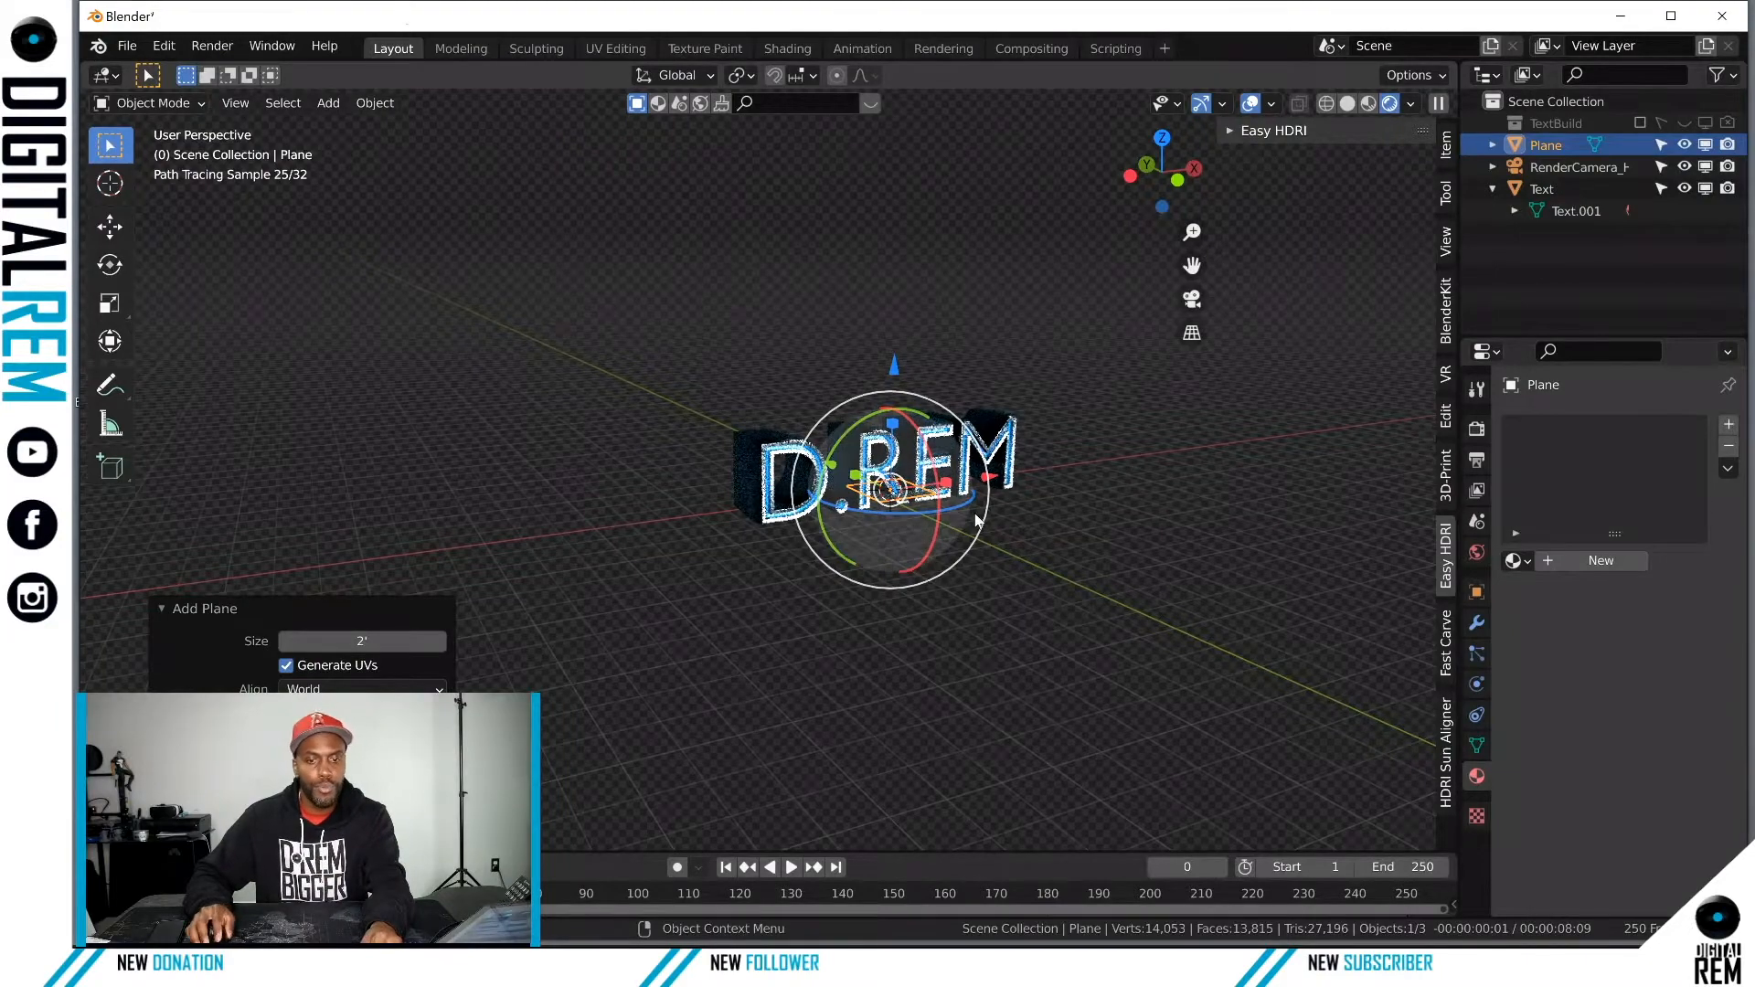
scroll(952, 520, "up", 5)
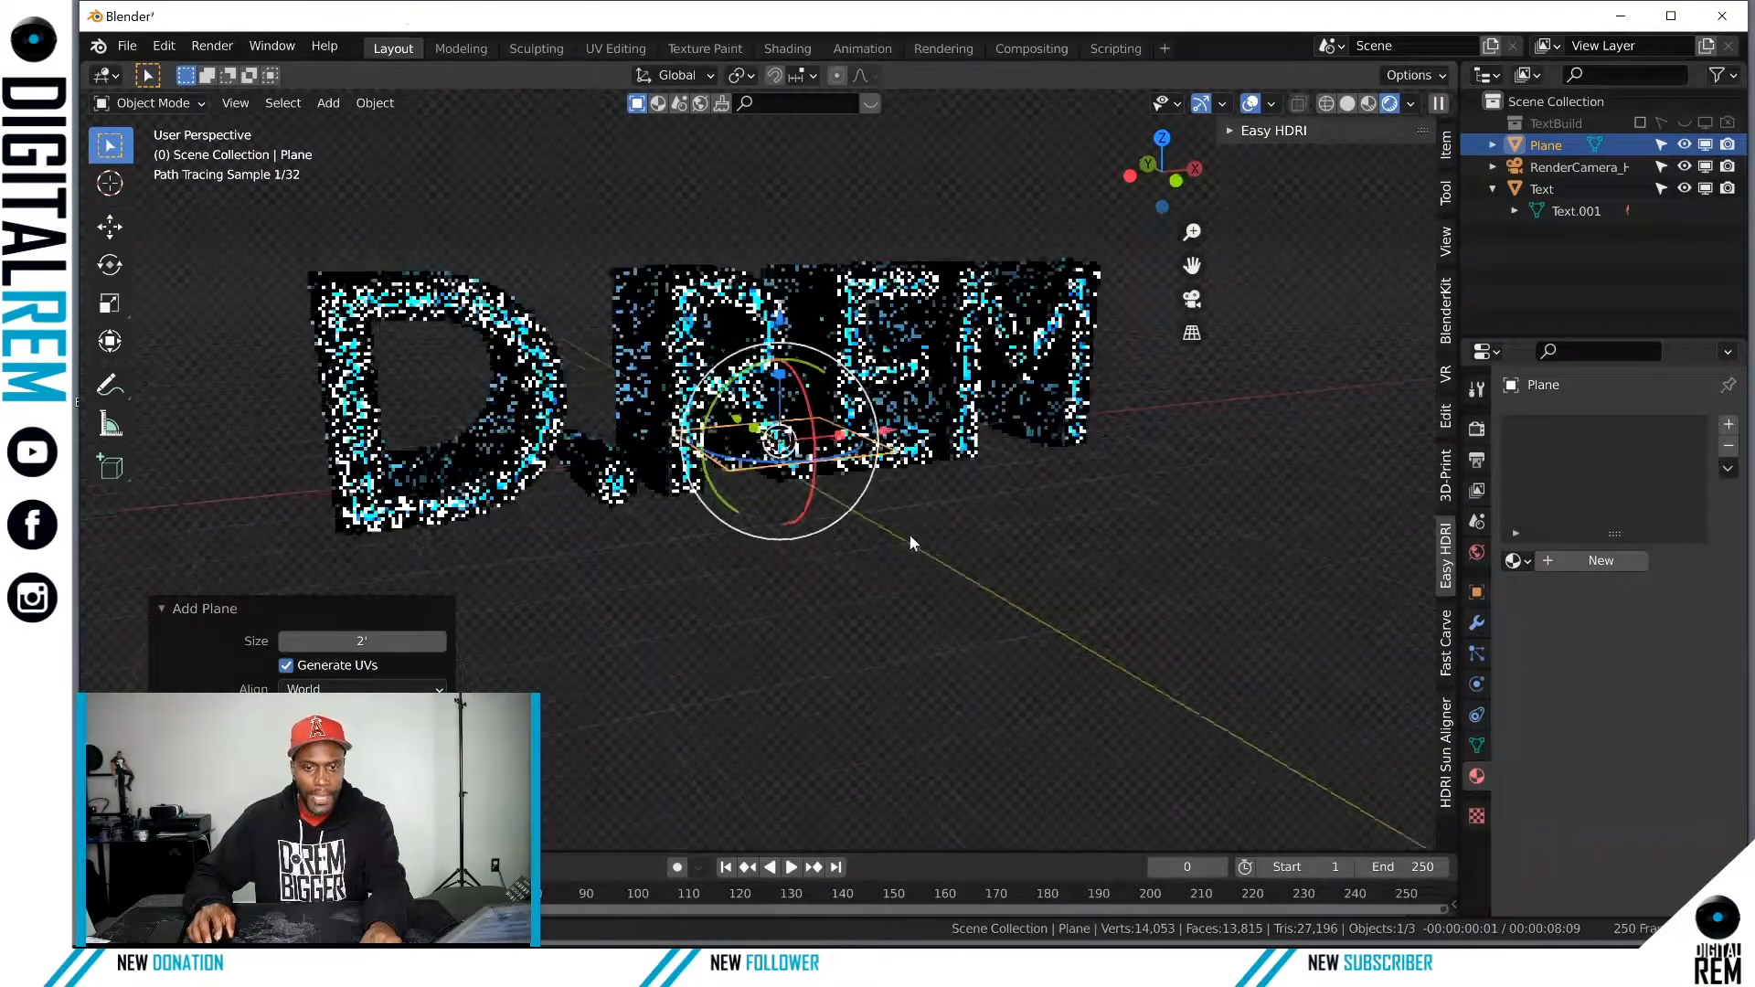
middle_click_drag(910, 535, 832, 475)
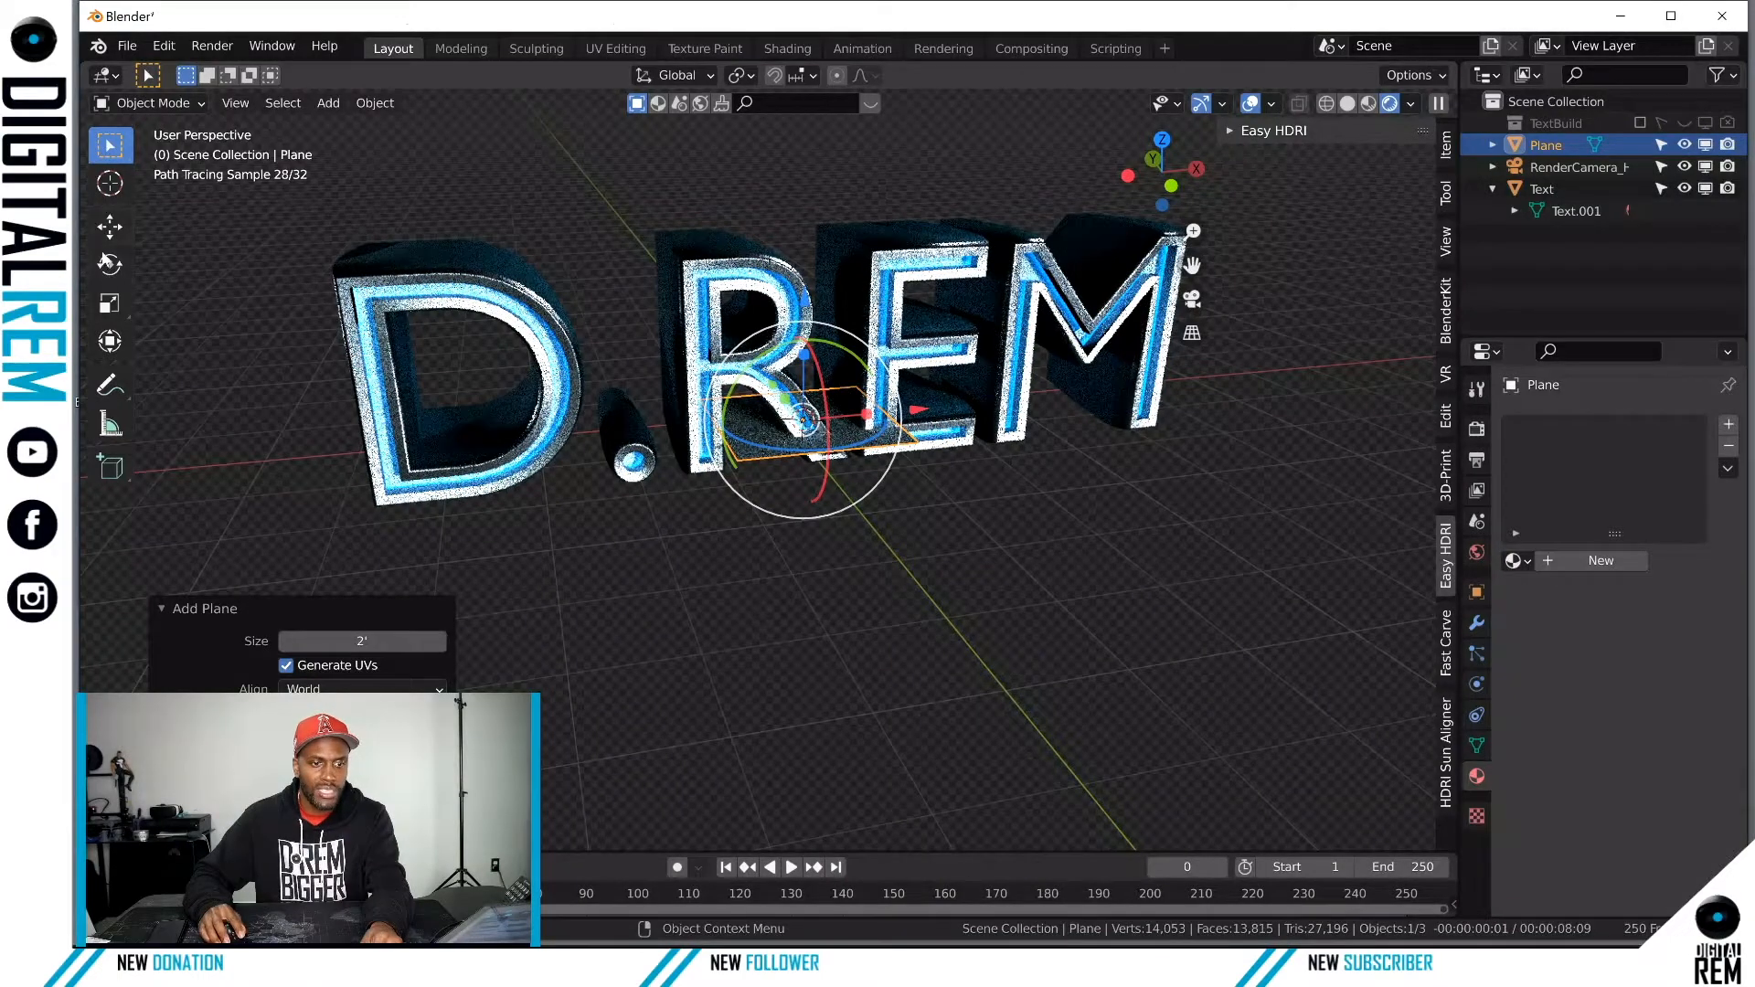
left_click(109, 306)
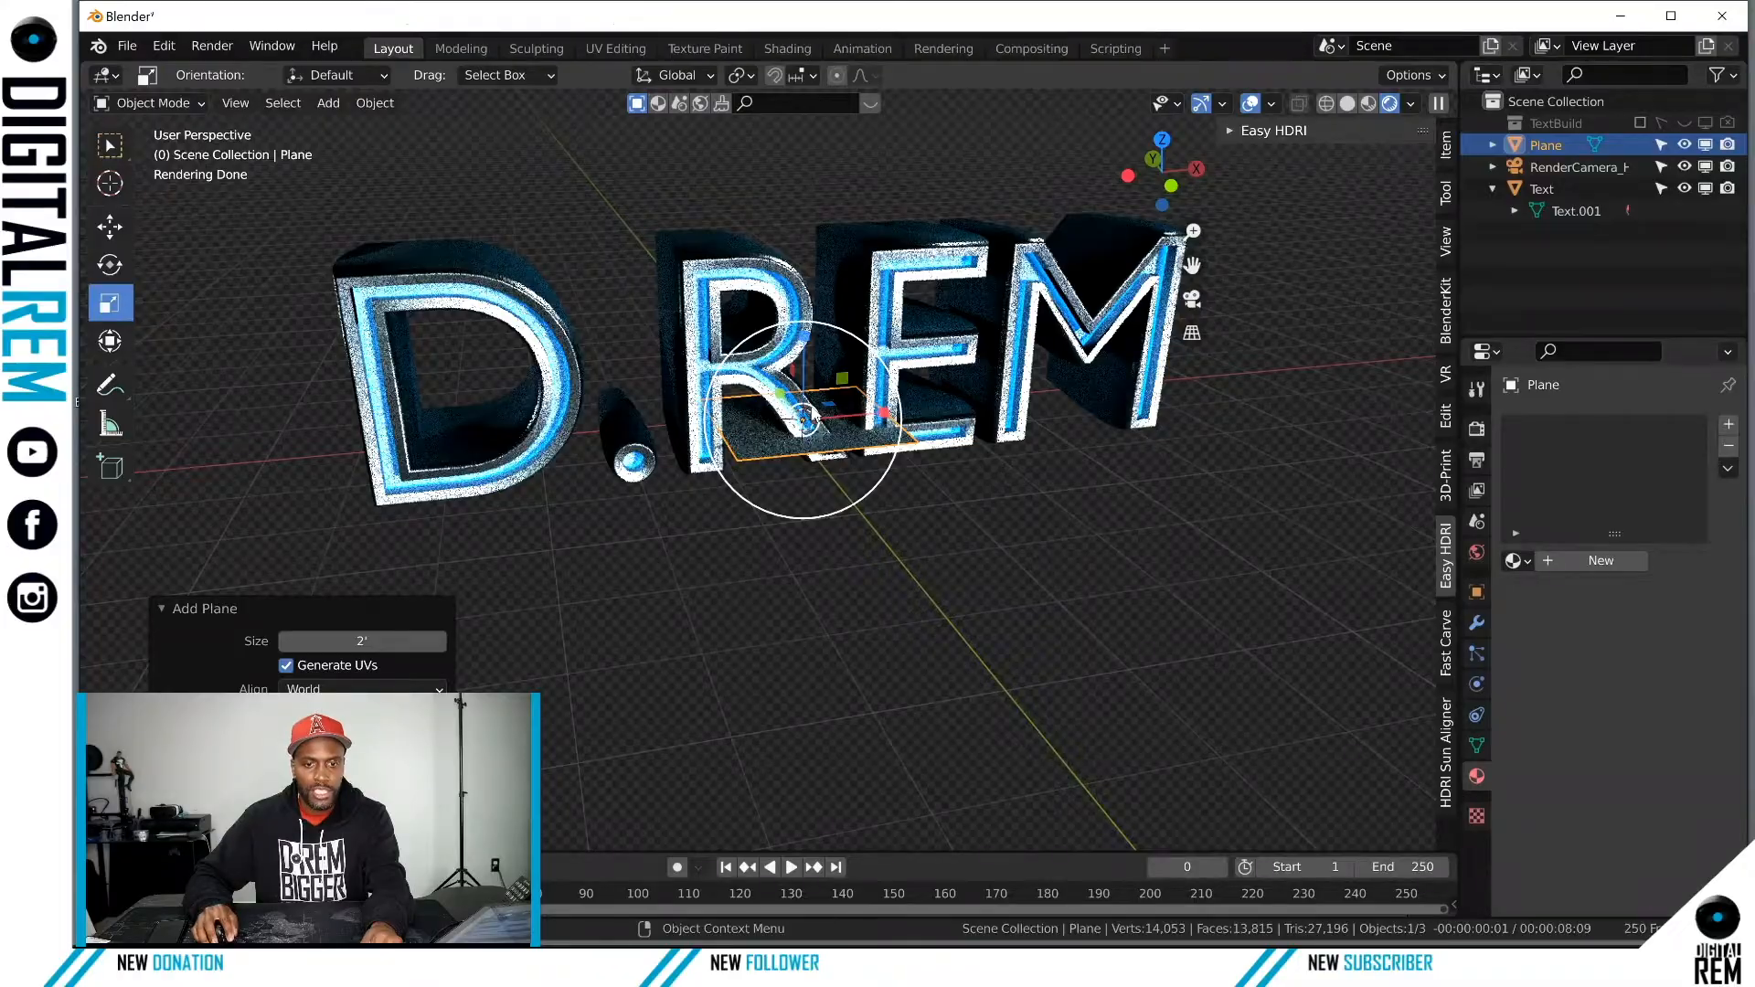
left_click_drag(816, 409, 1018, 322)
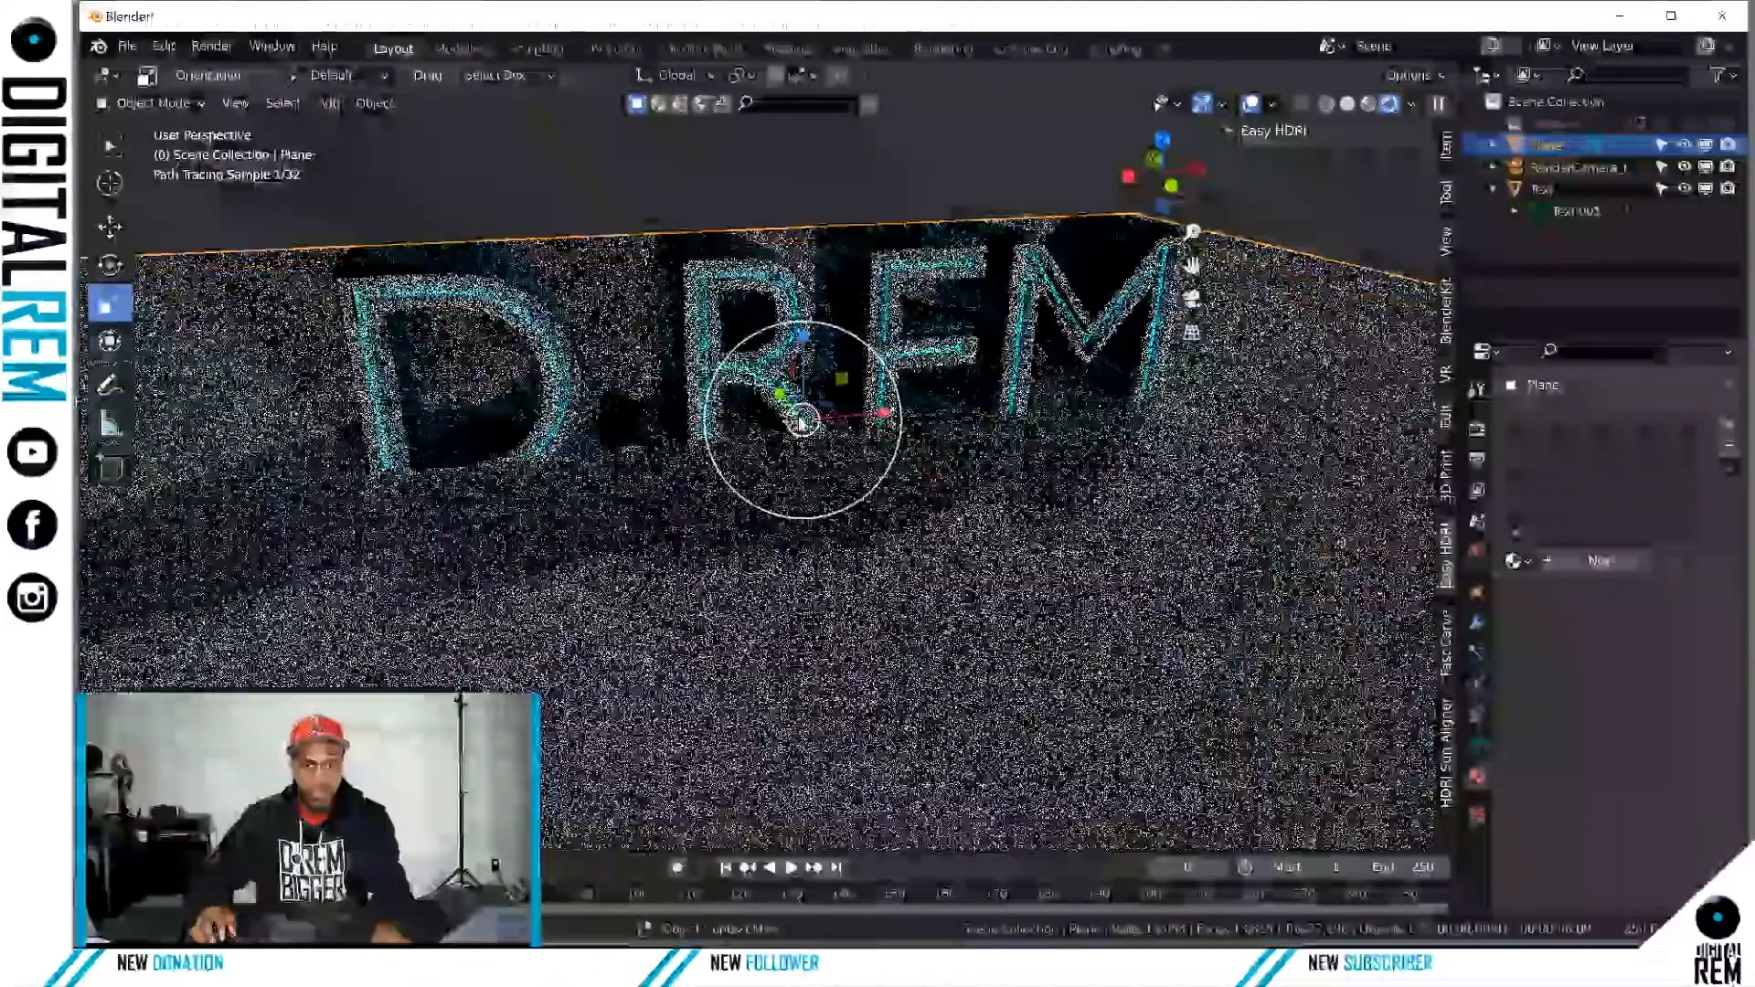
Step: Set the plane's Z and Y locations to 0 while checking it from the right orthographic view
scroll(802, 423, "down", 1)
middle_click_drag(801, 423, 874, 410)
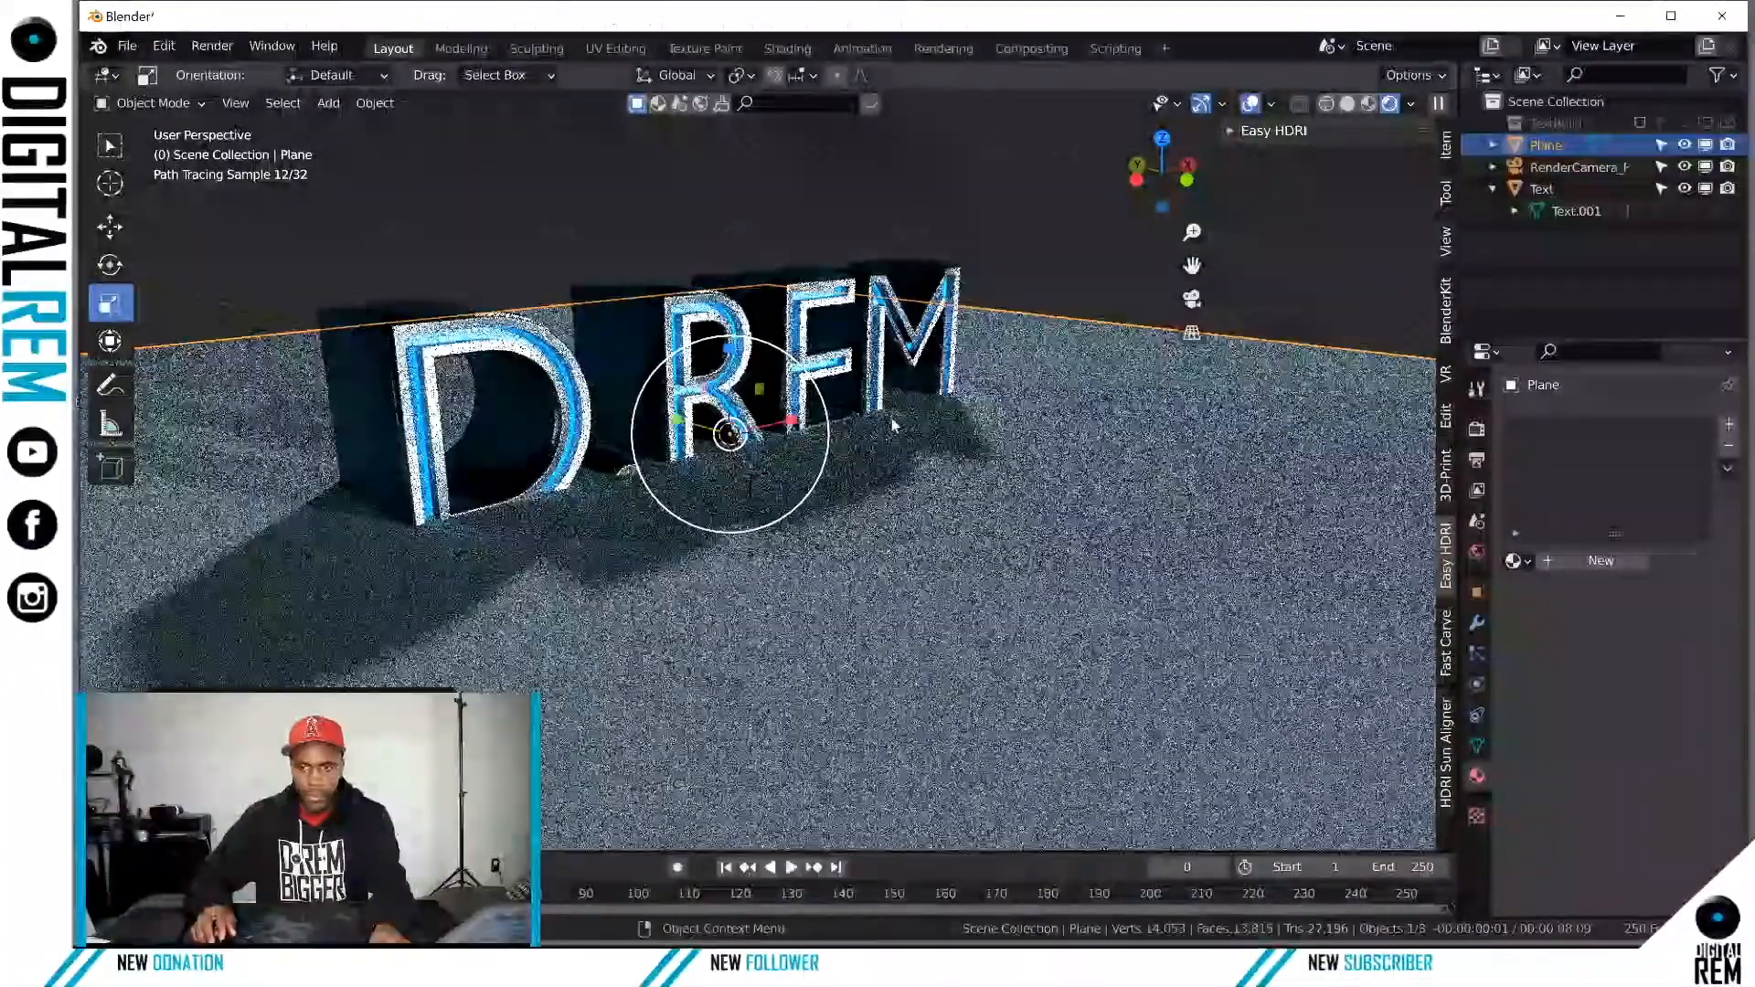
middle_click_drag(915, 545, 856, 425)
key("KP_3")
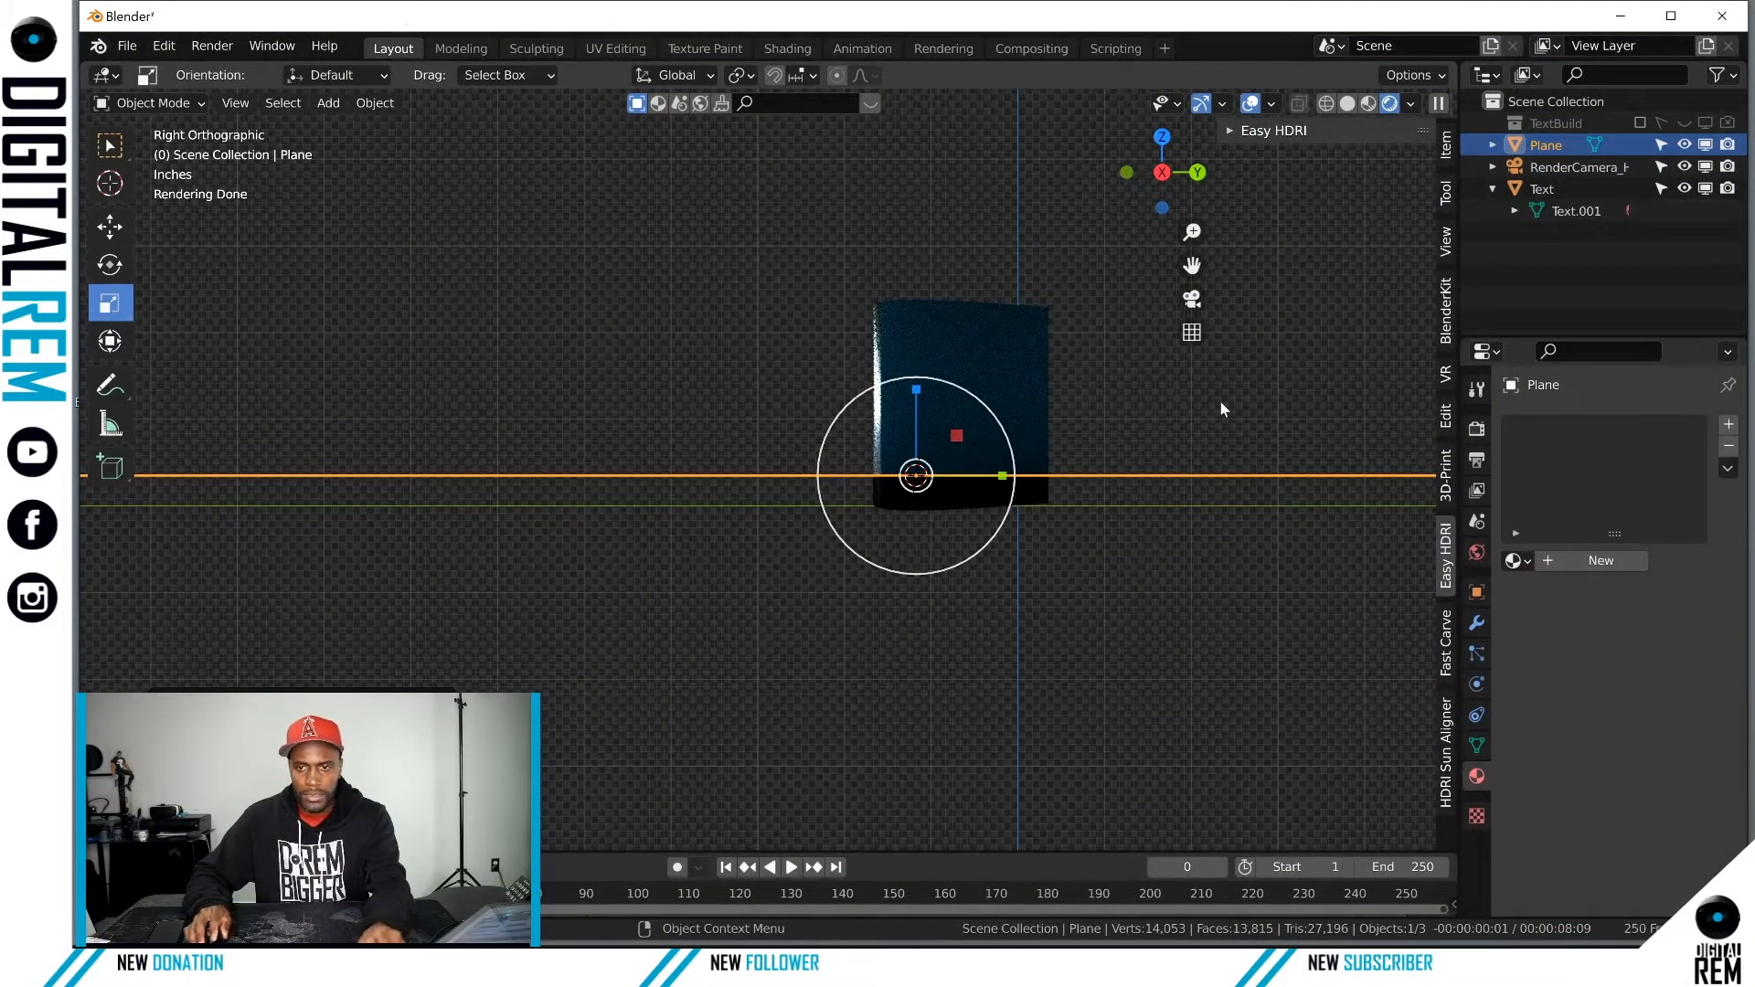
left_click(1441, 156)
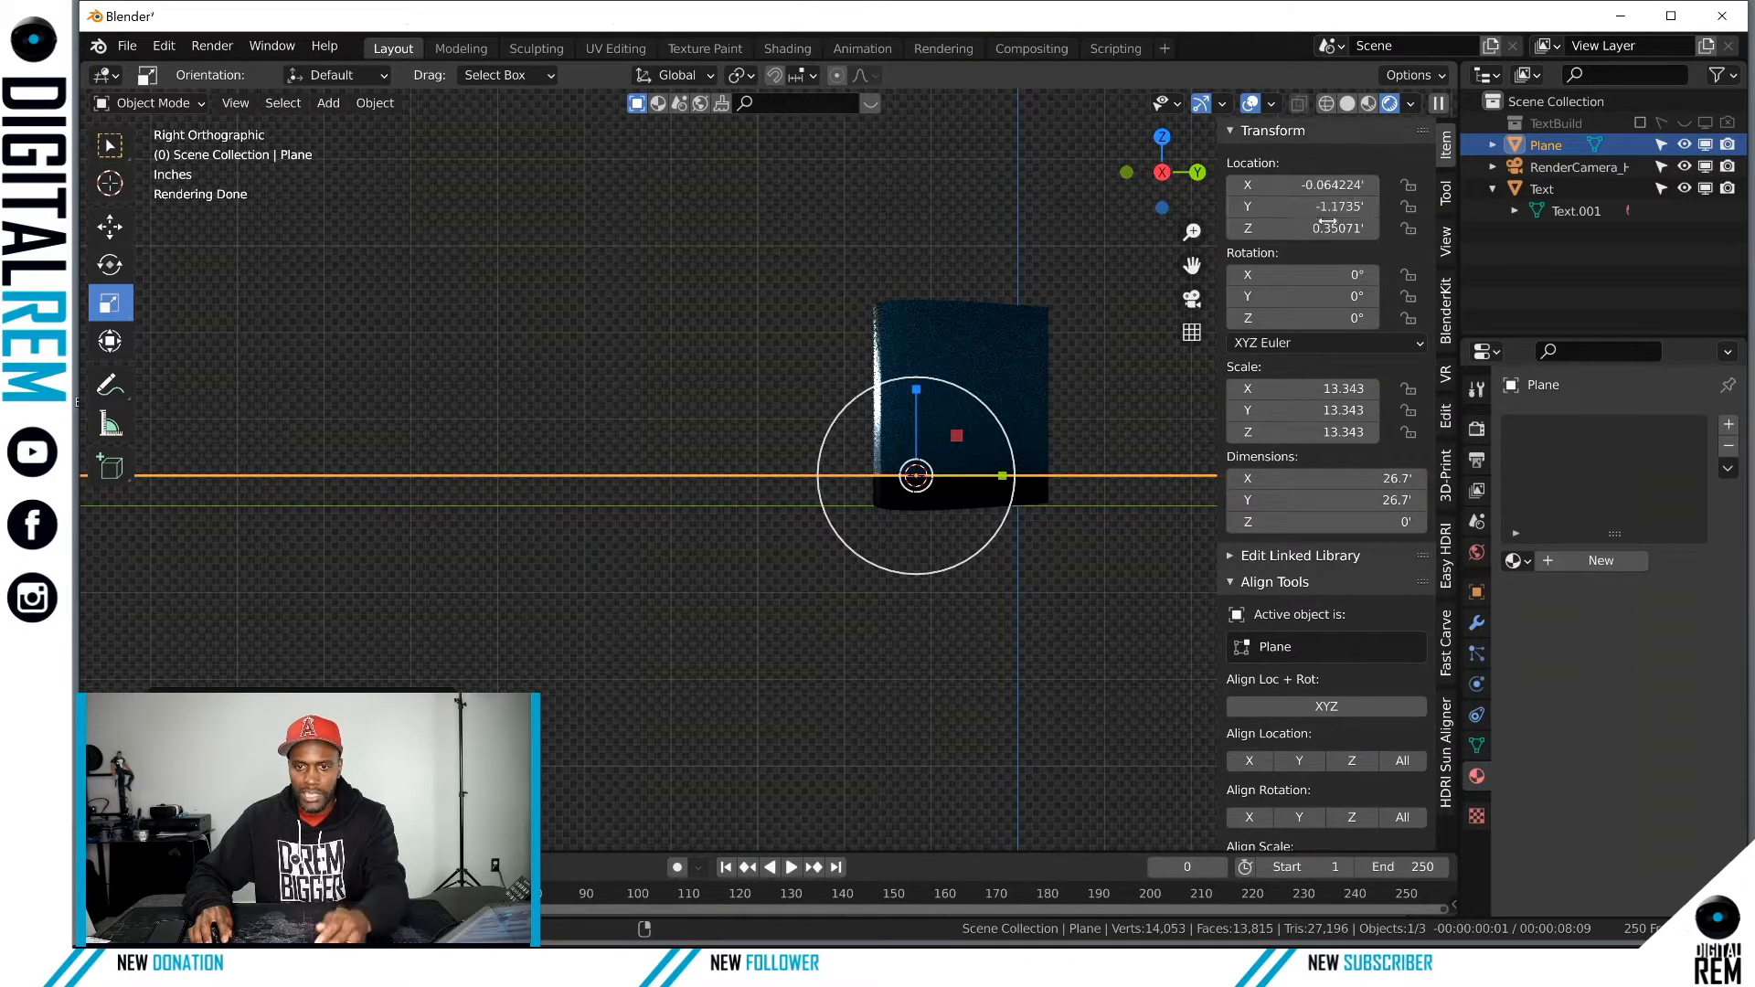
left_click(1331, 227)
type("0")
key("Return")
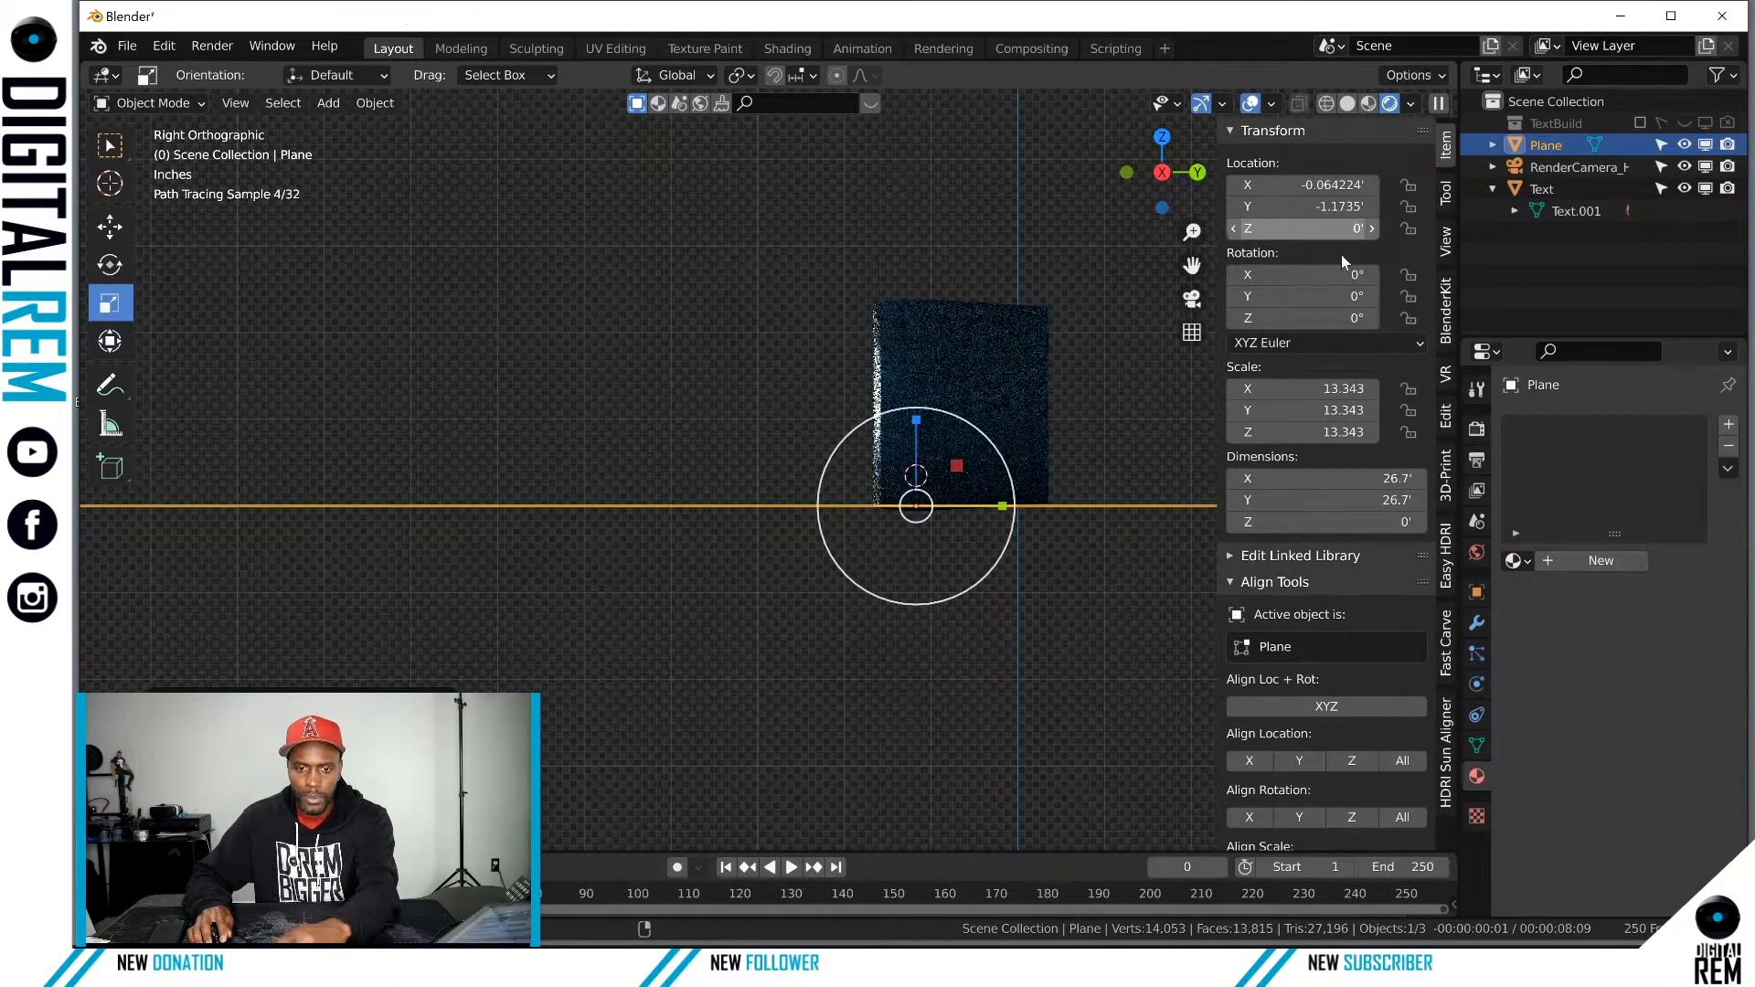
left_click(1303, 207)
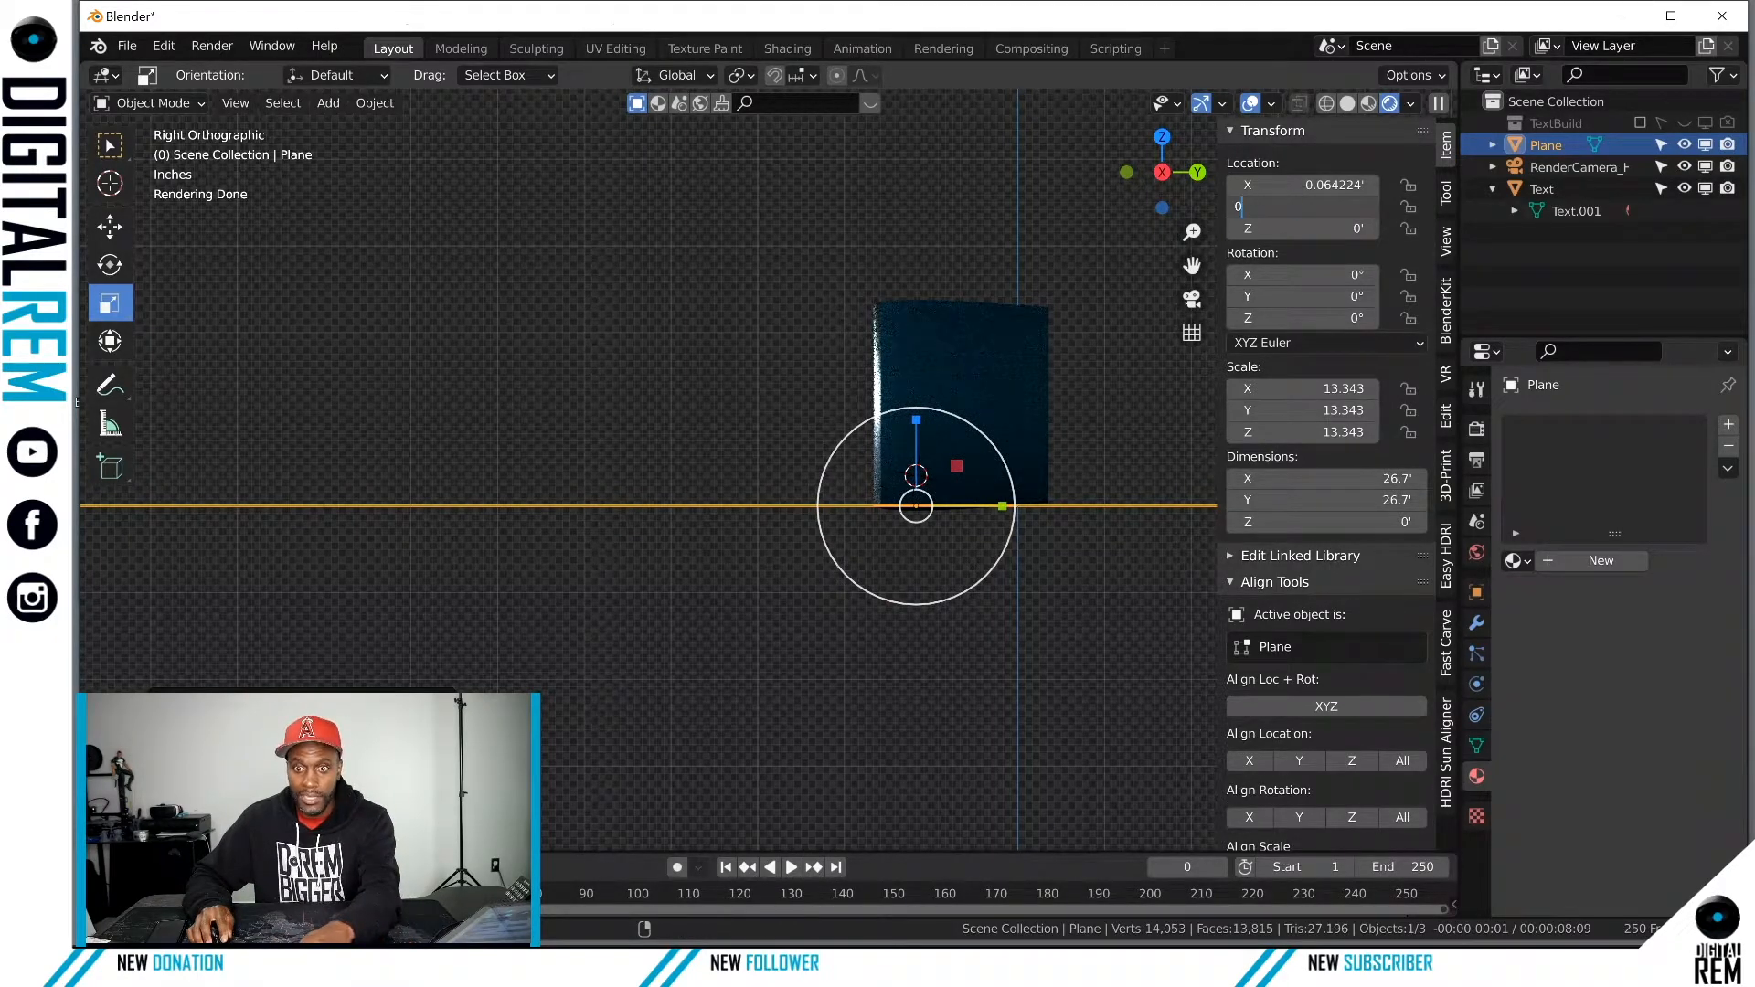
key("Return")
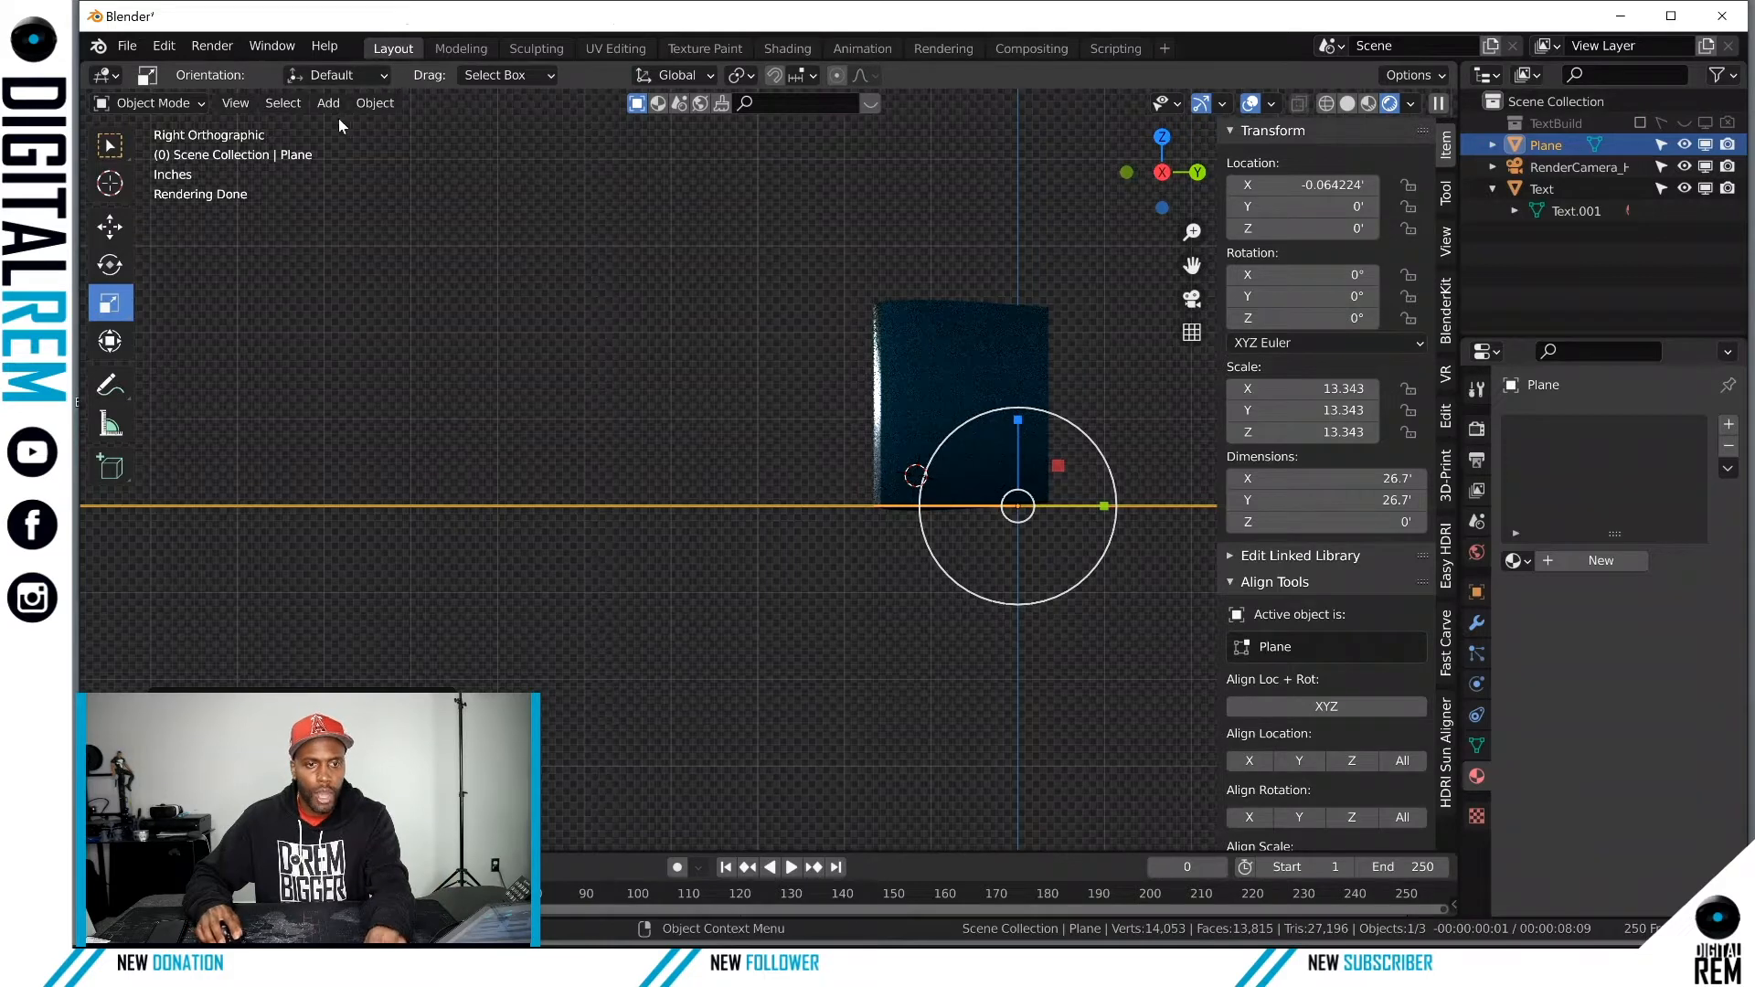
Step: Snap the 3D cursor to the world origin
left_click(288, 106)
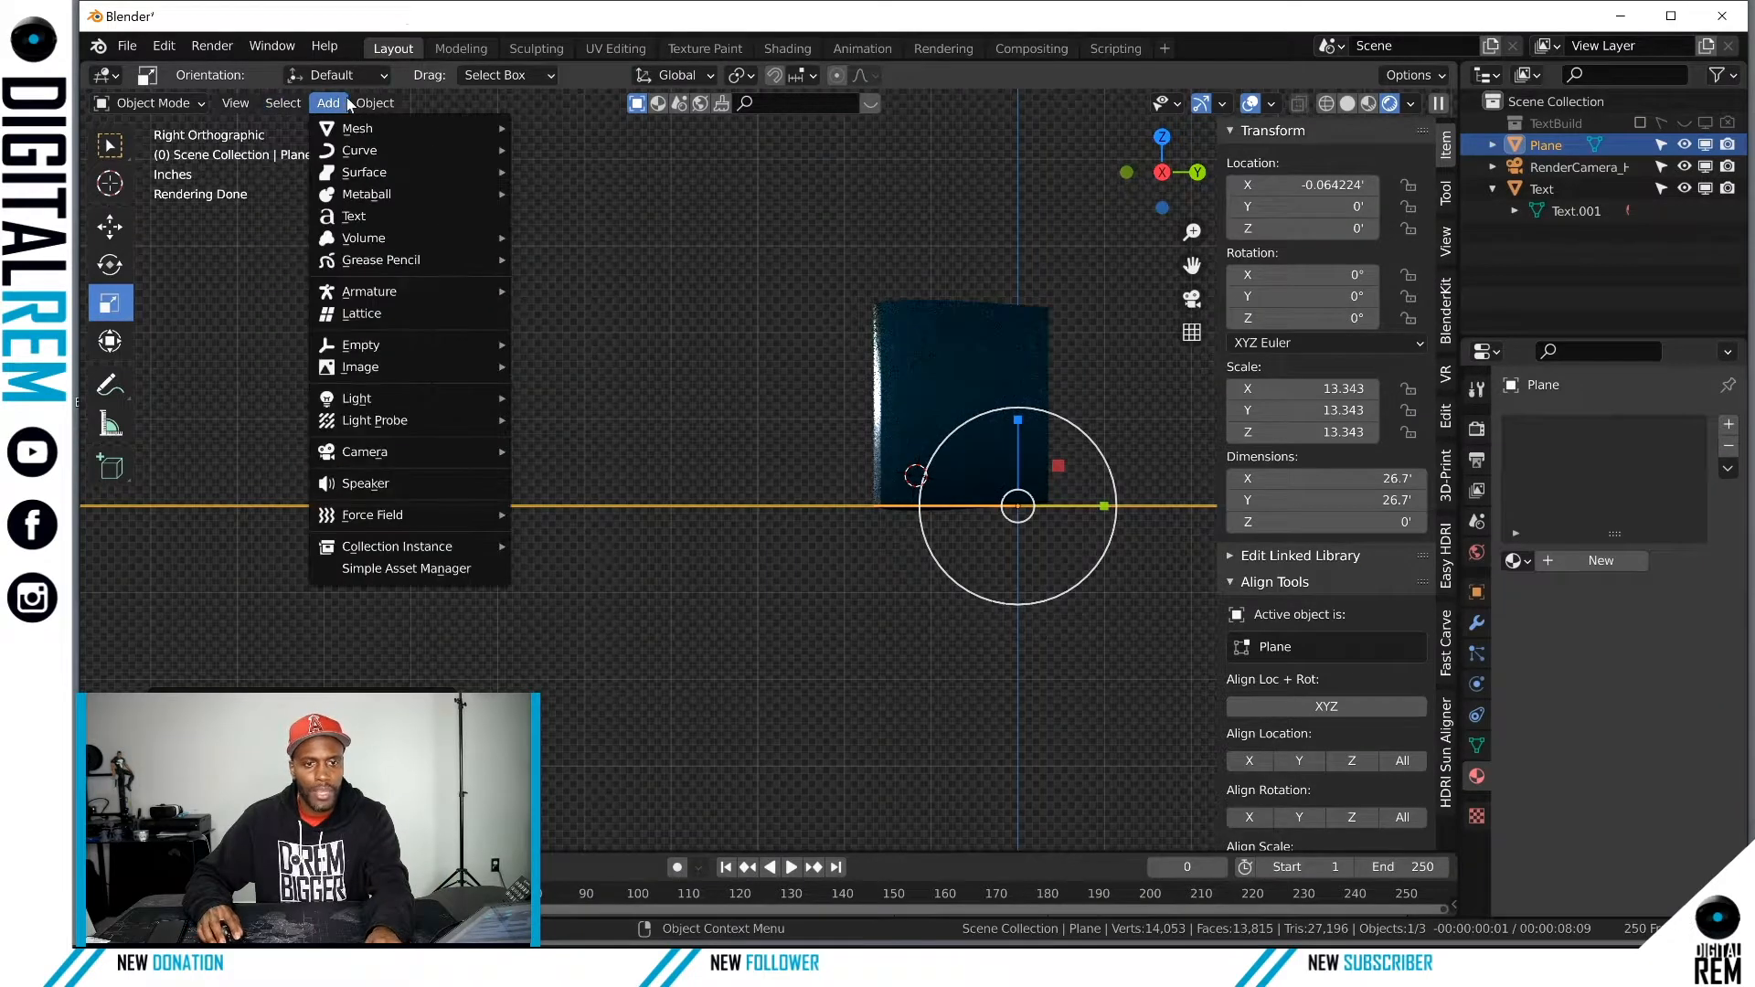
mouse_move(375, 104)
mouse_move(420, 241)
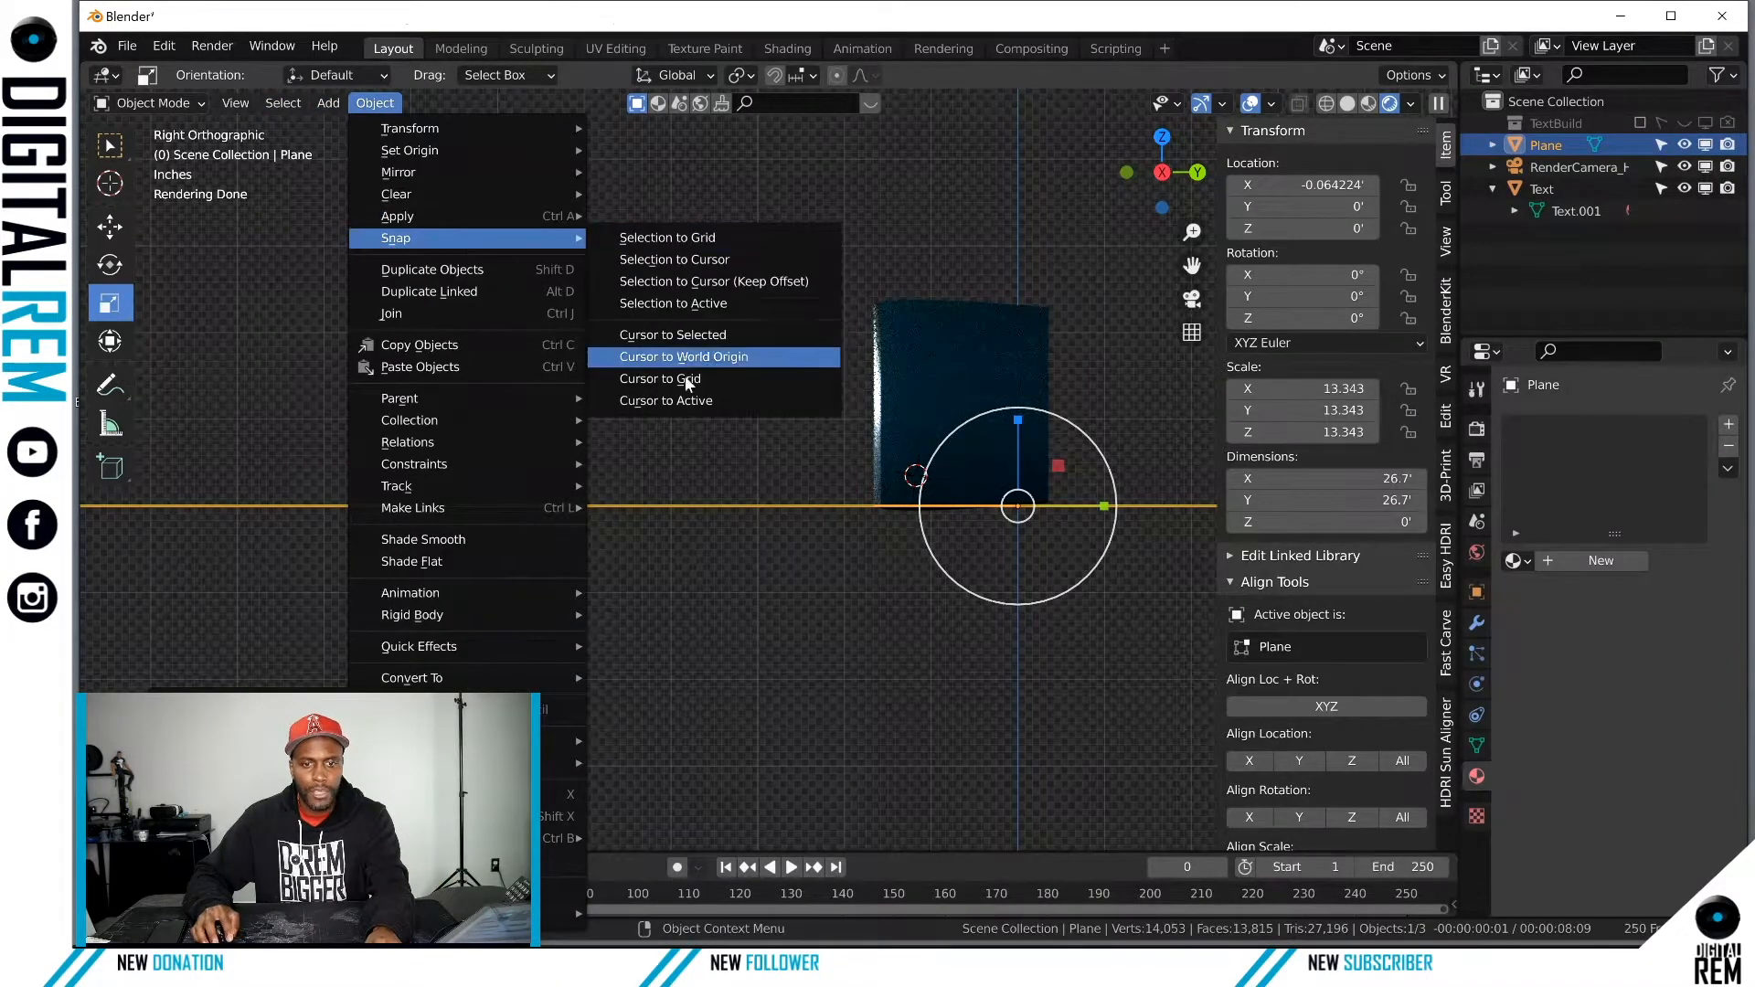
left_click(707, 357)
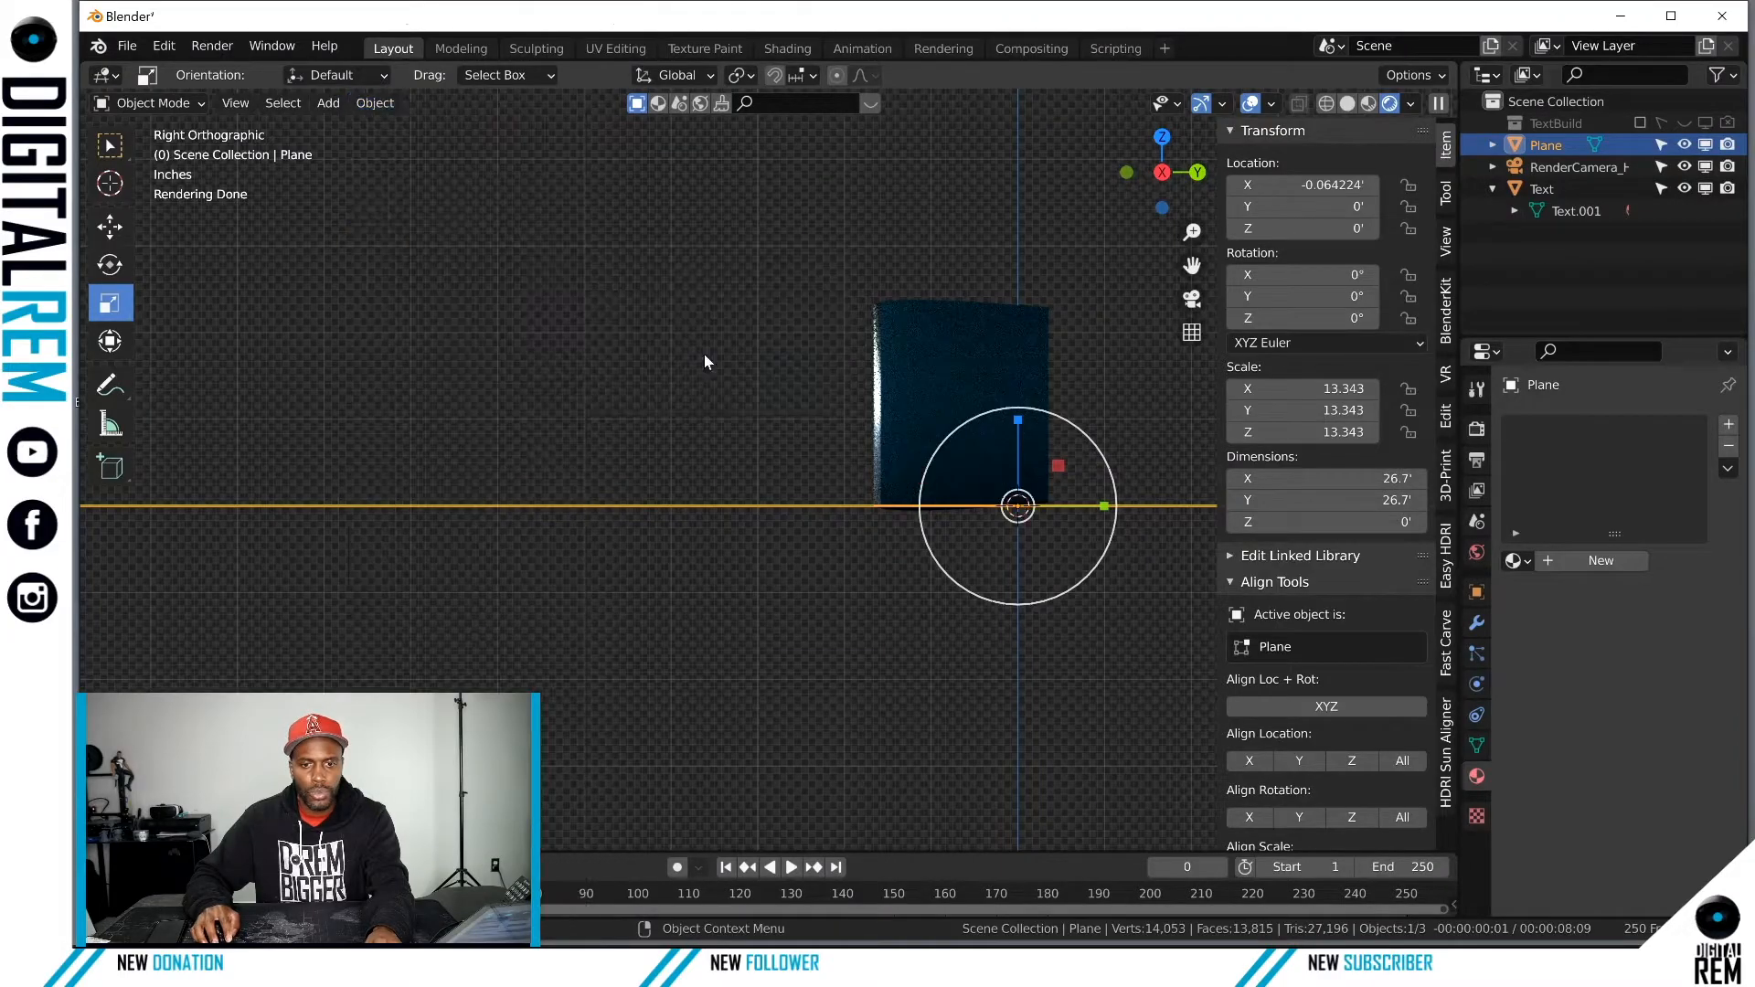
Step: Enlarge the plane uniformly to a scale of about 24.2, making it about 48.3 ft wide on X and Y
mouse_move(833, 430)
middle_mouse_down()
mouse_move(997, 443)
mouse_move(967, 427)
mouse_move(873, 501)
middle_mouse_up()
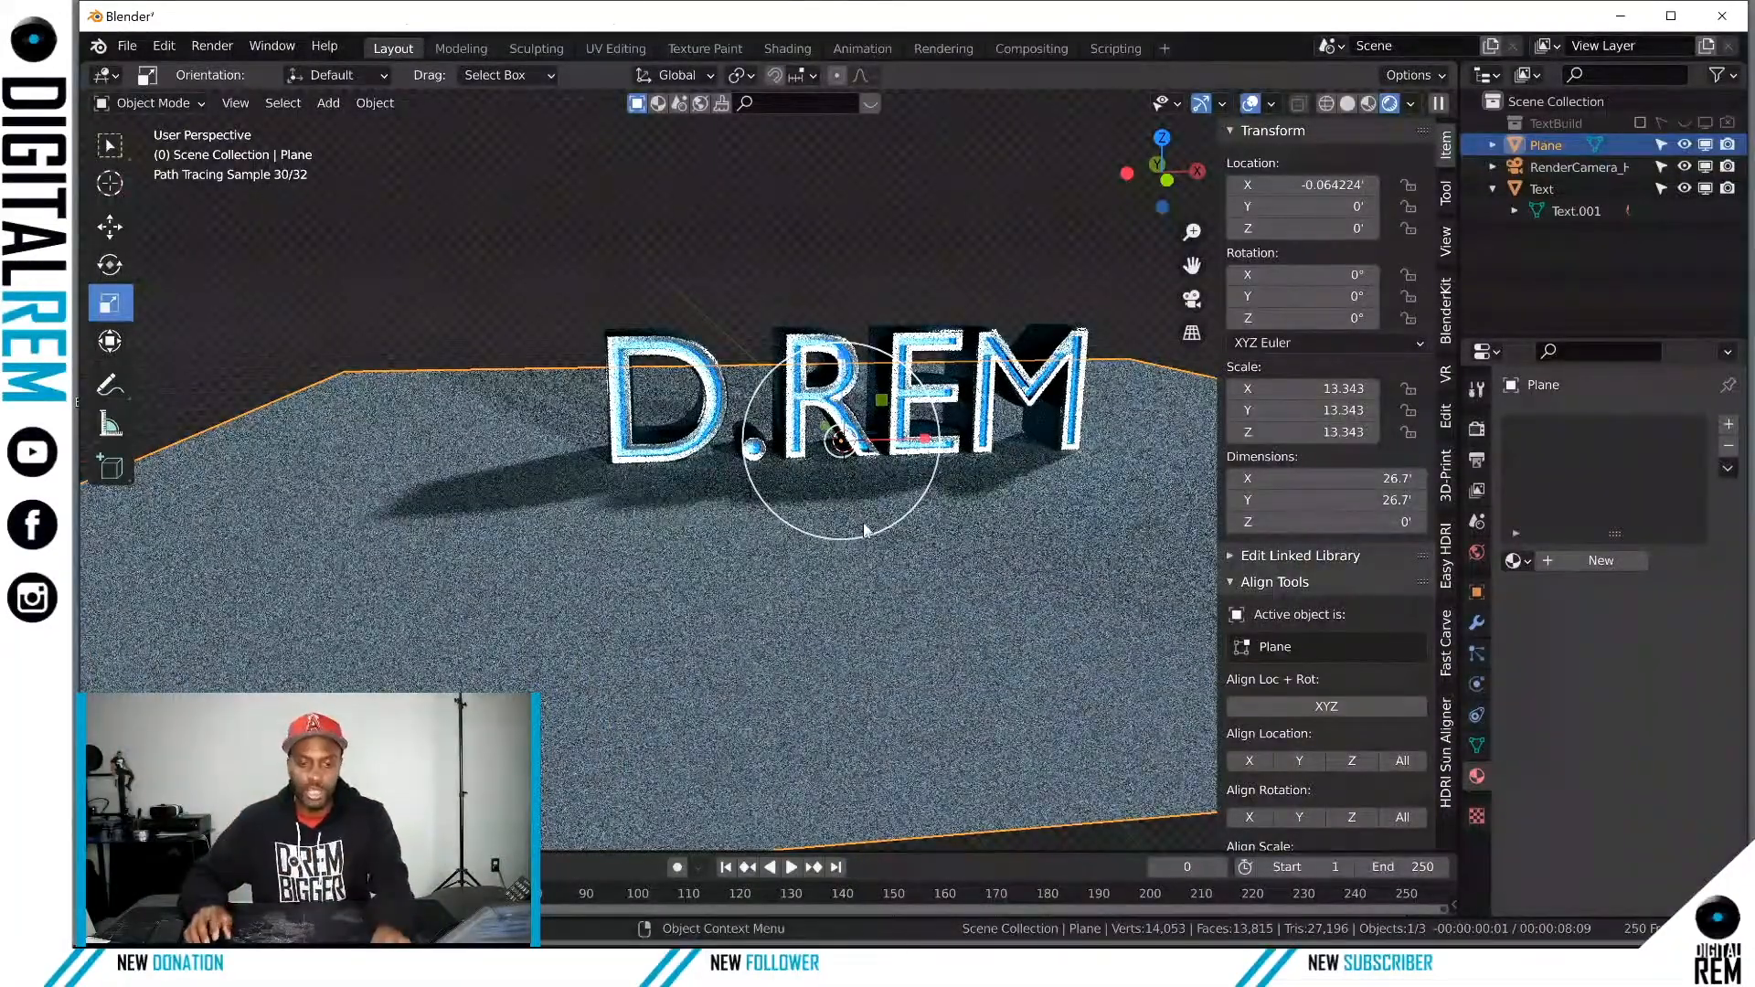
scroll(820, 528, "up", 1)
scroll(841, 537, "down", 2)
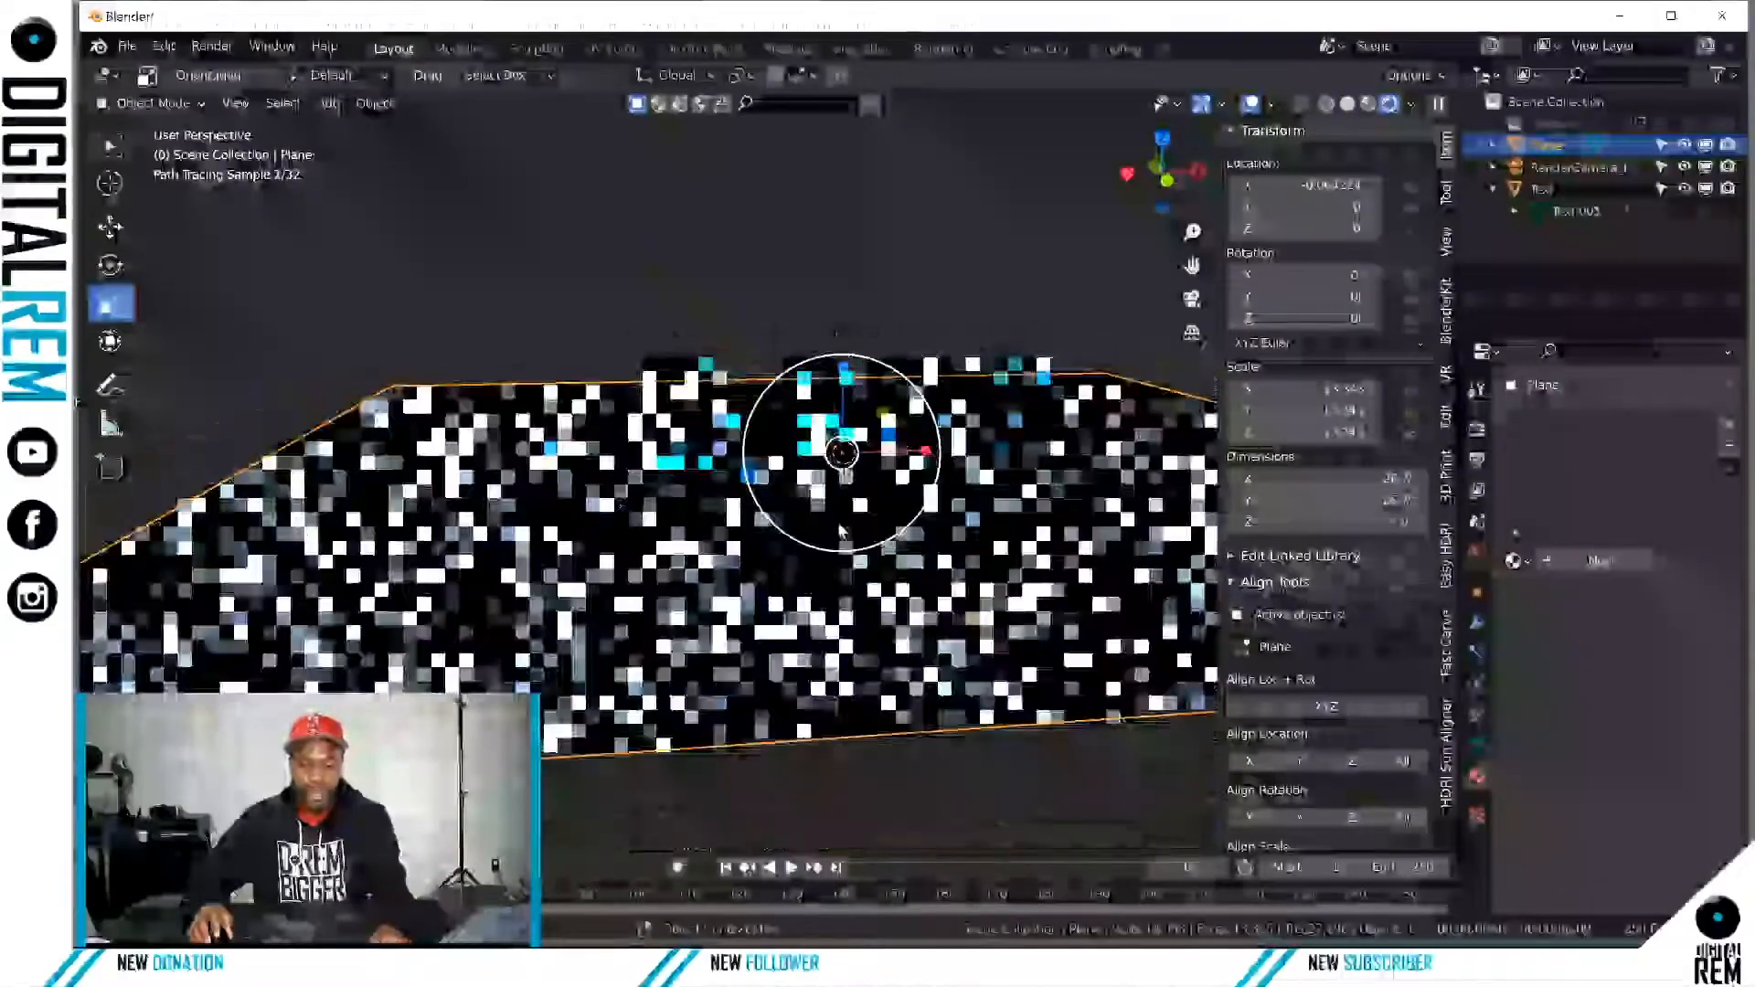
scroll(859, 544, "up", 1)
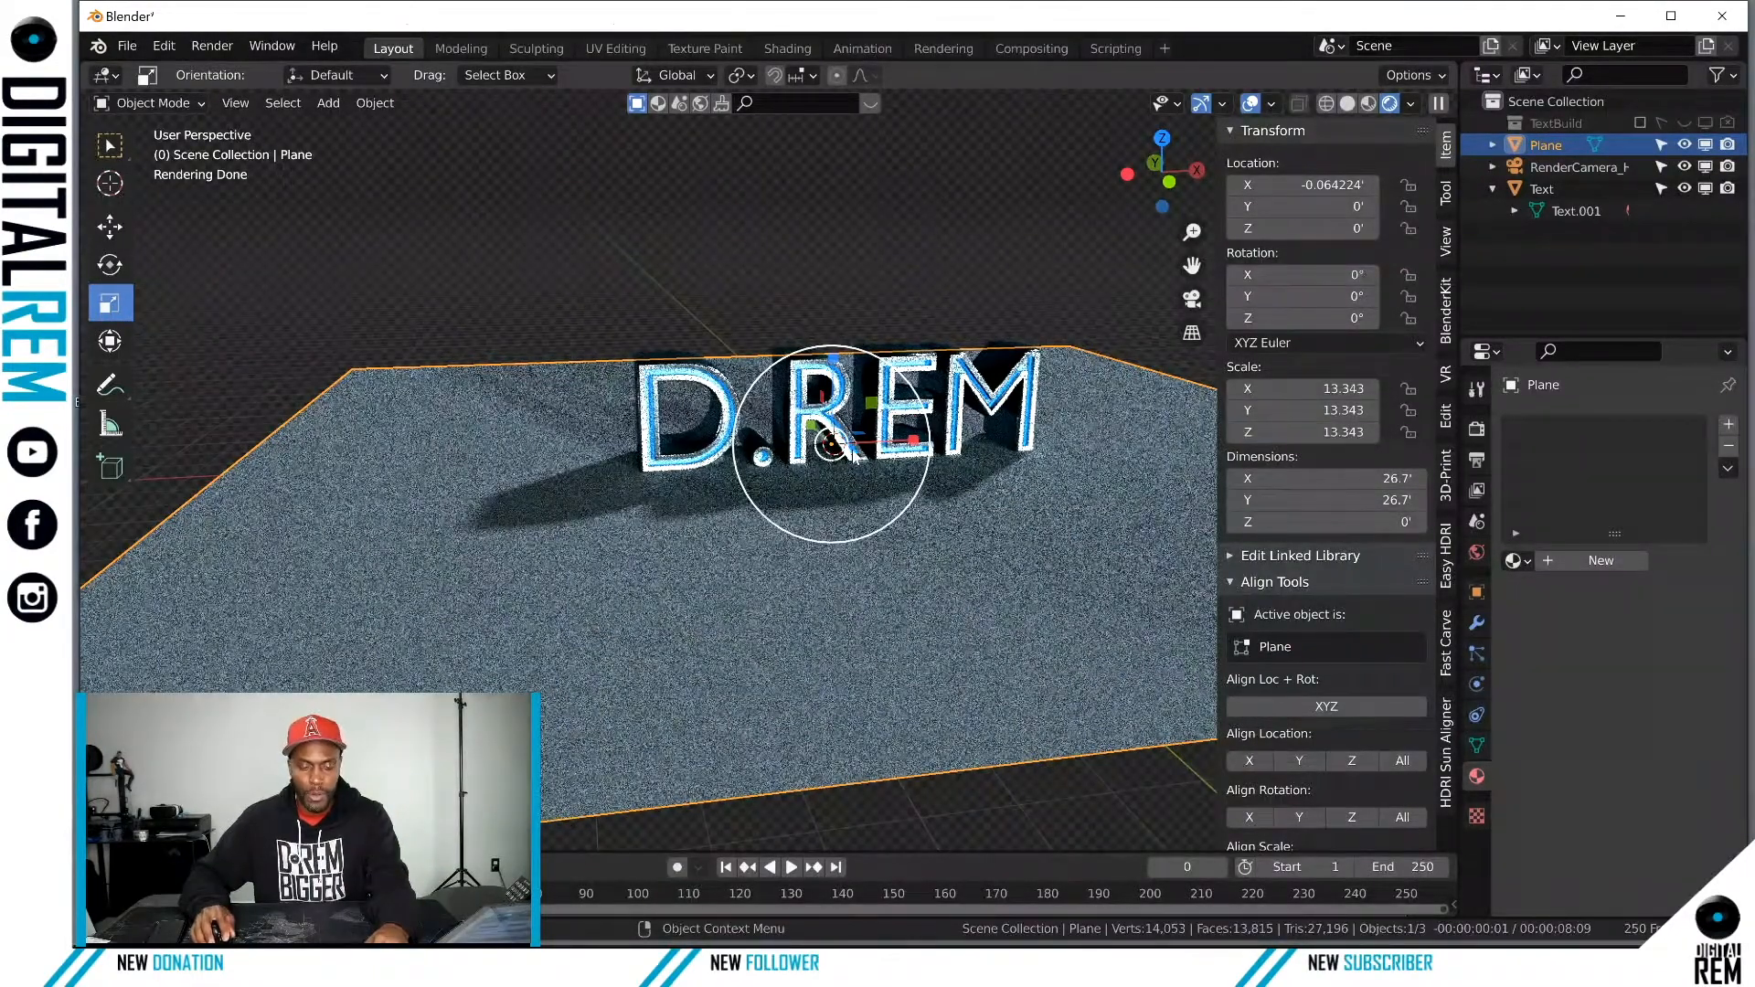
left_click_drag(852, 455, 832, 446)
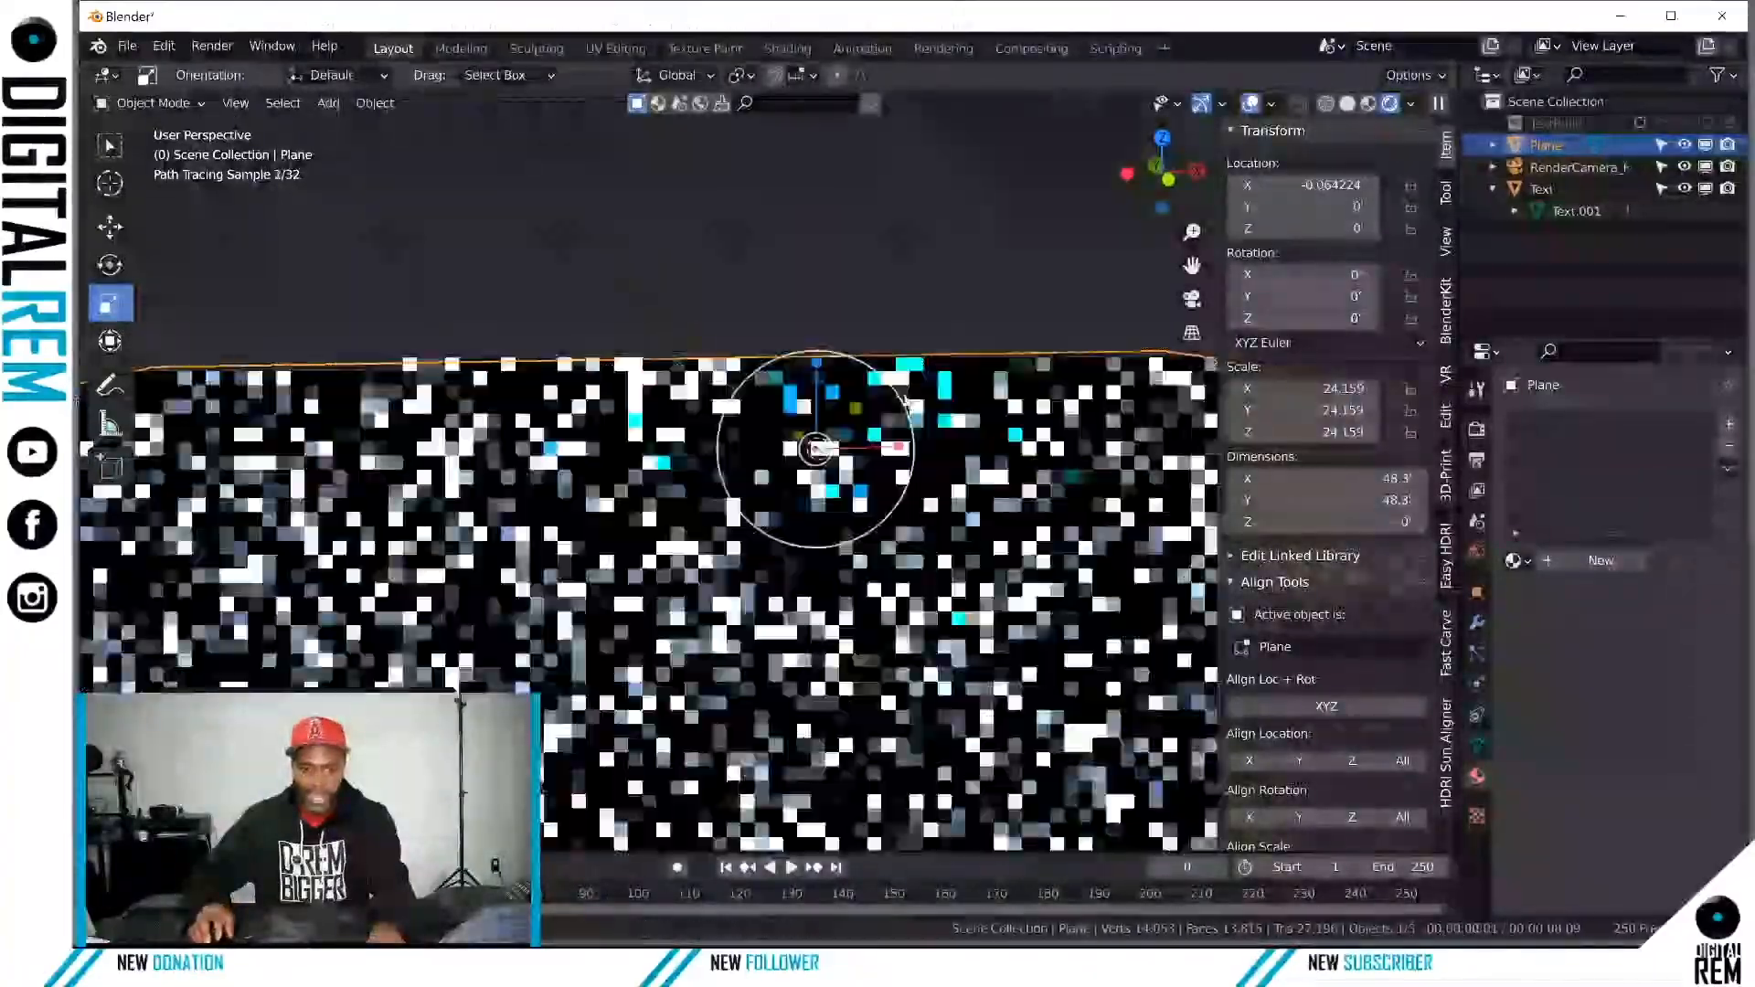
Step: Rename the Plane object as Floor
scroll(904, 403, "up", 4)
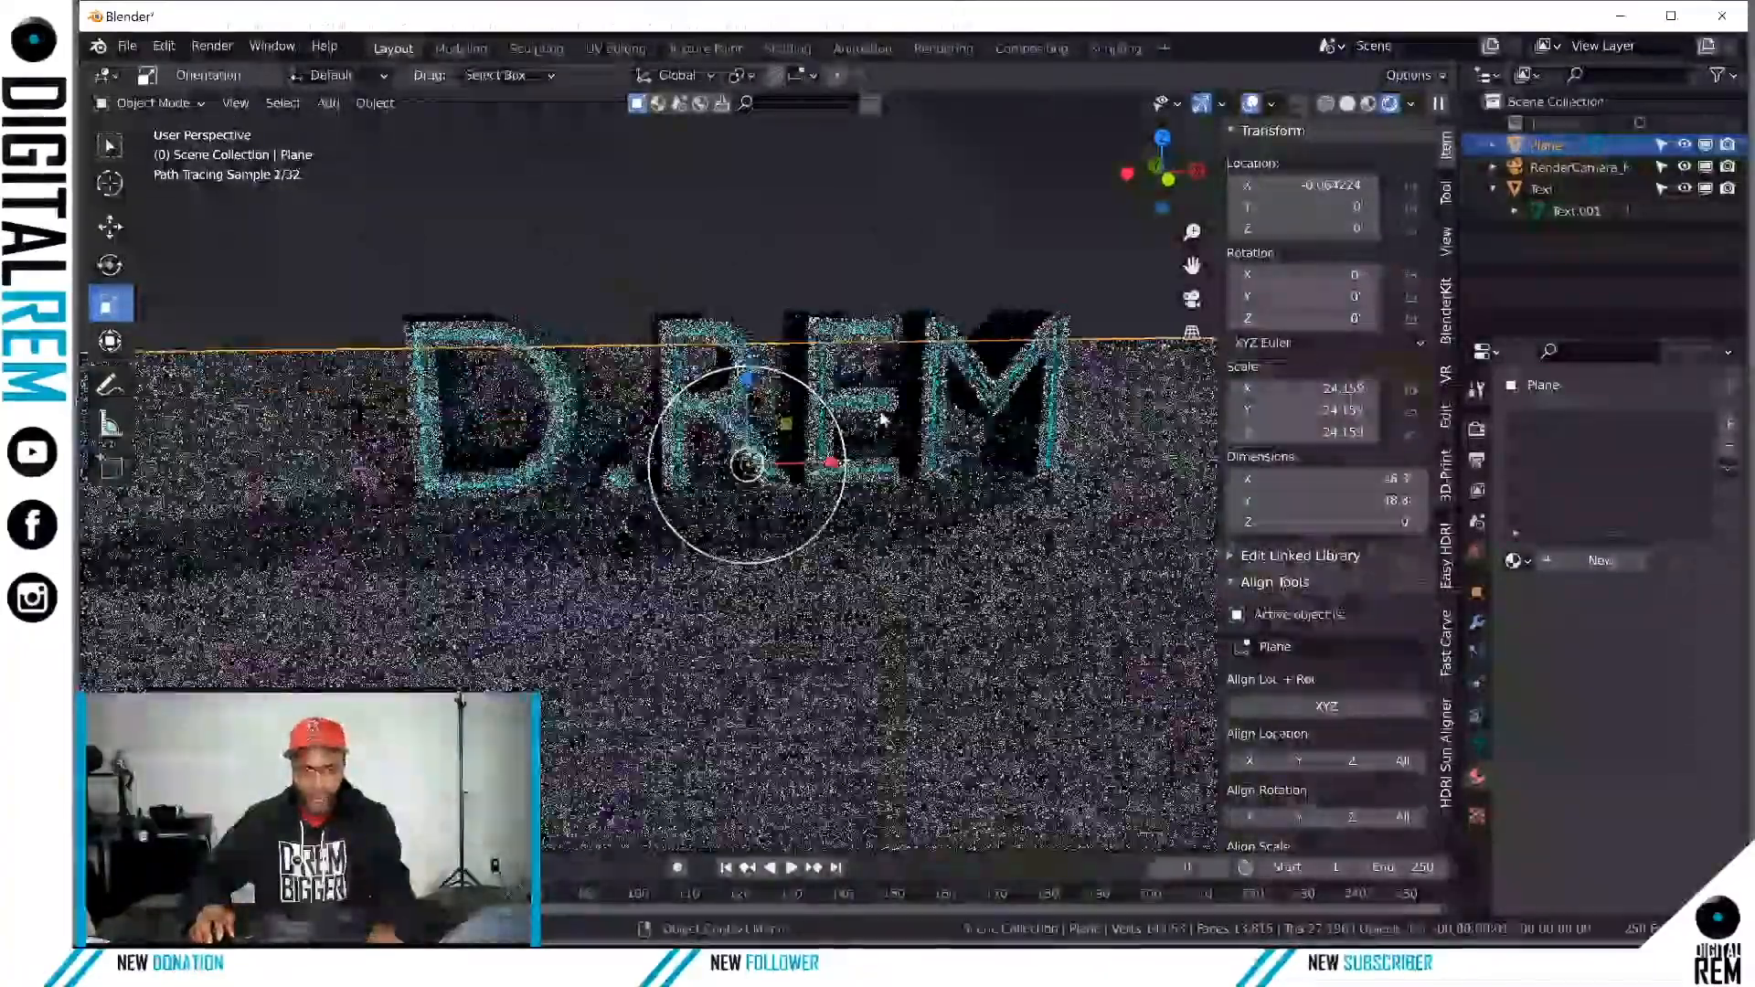
middle_click_drag(883, 419, 925, 418)
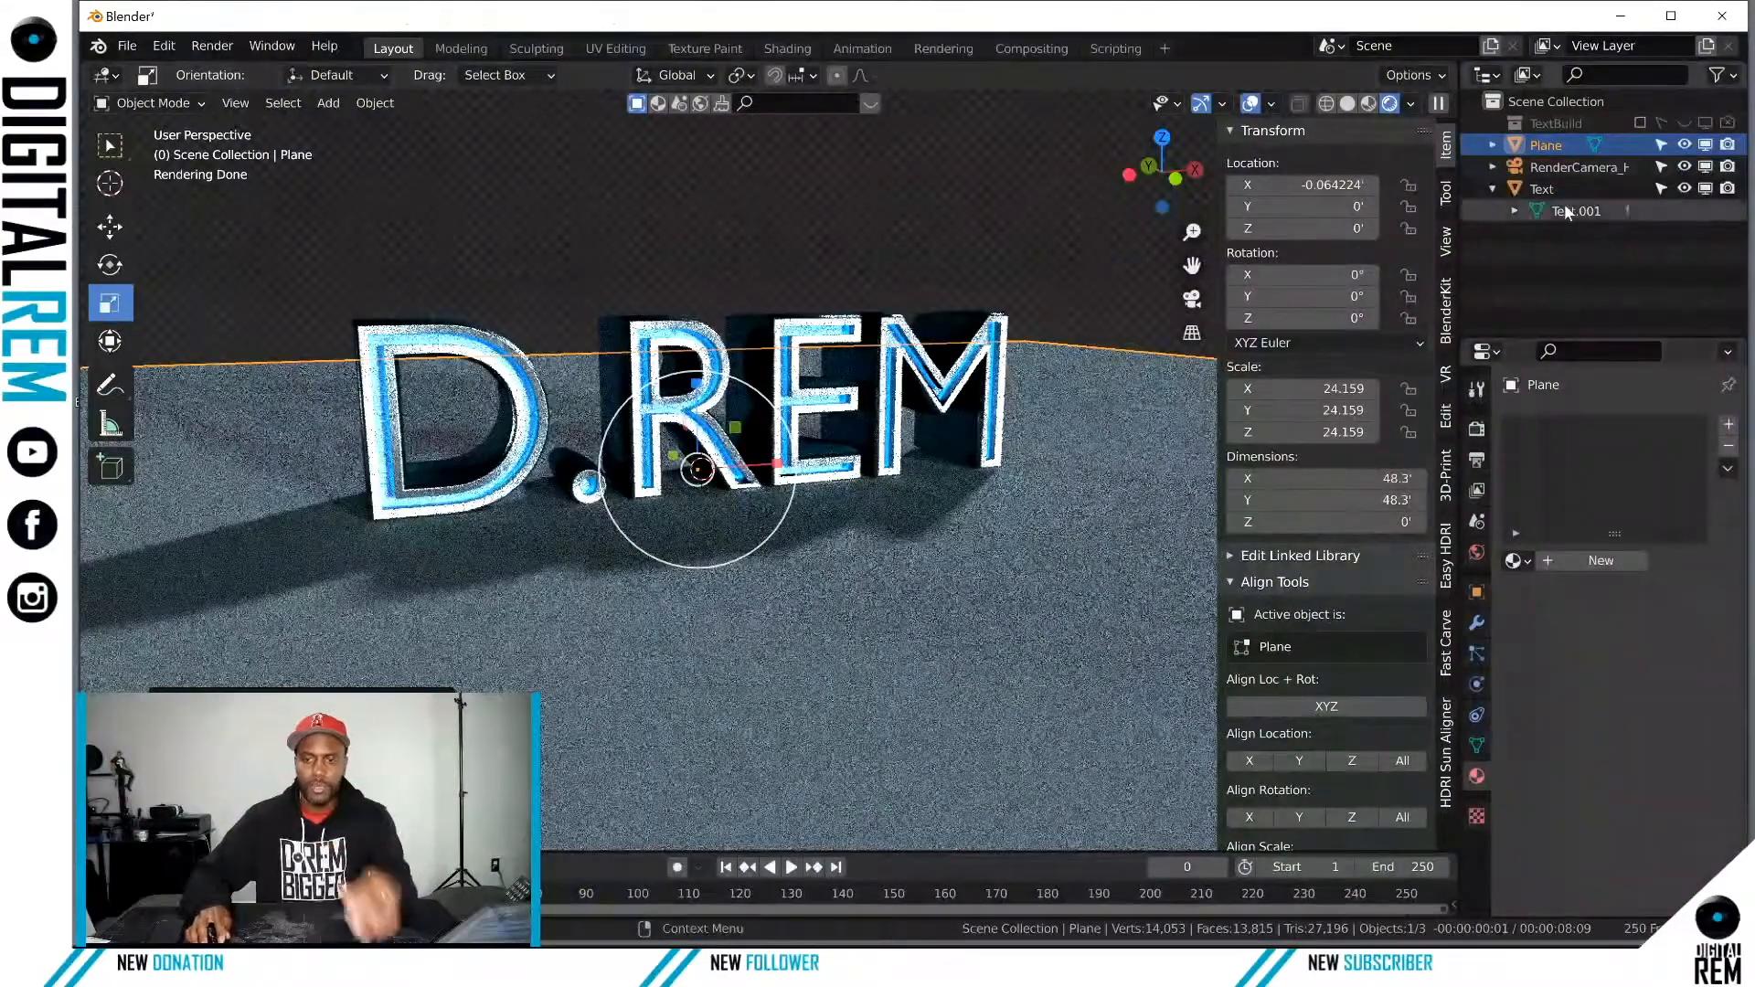
double_click(1545, 146)
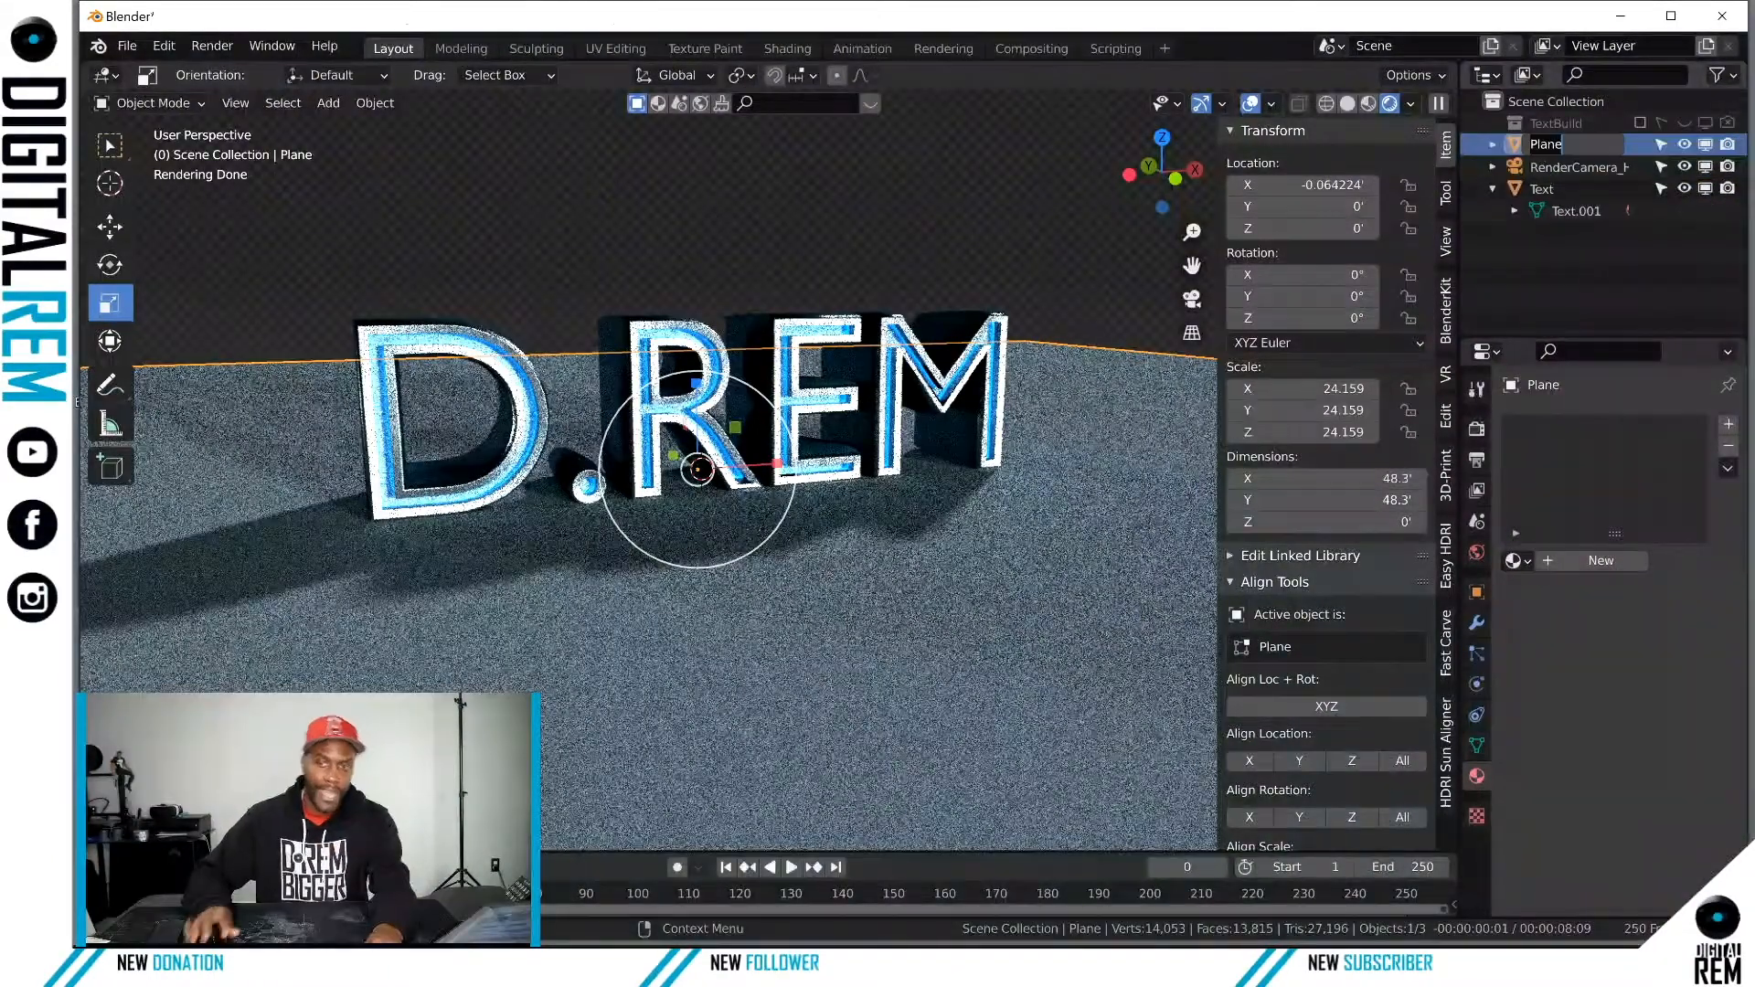
type("Floor")
key("Return")
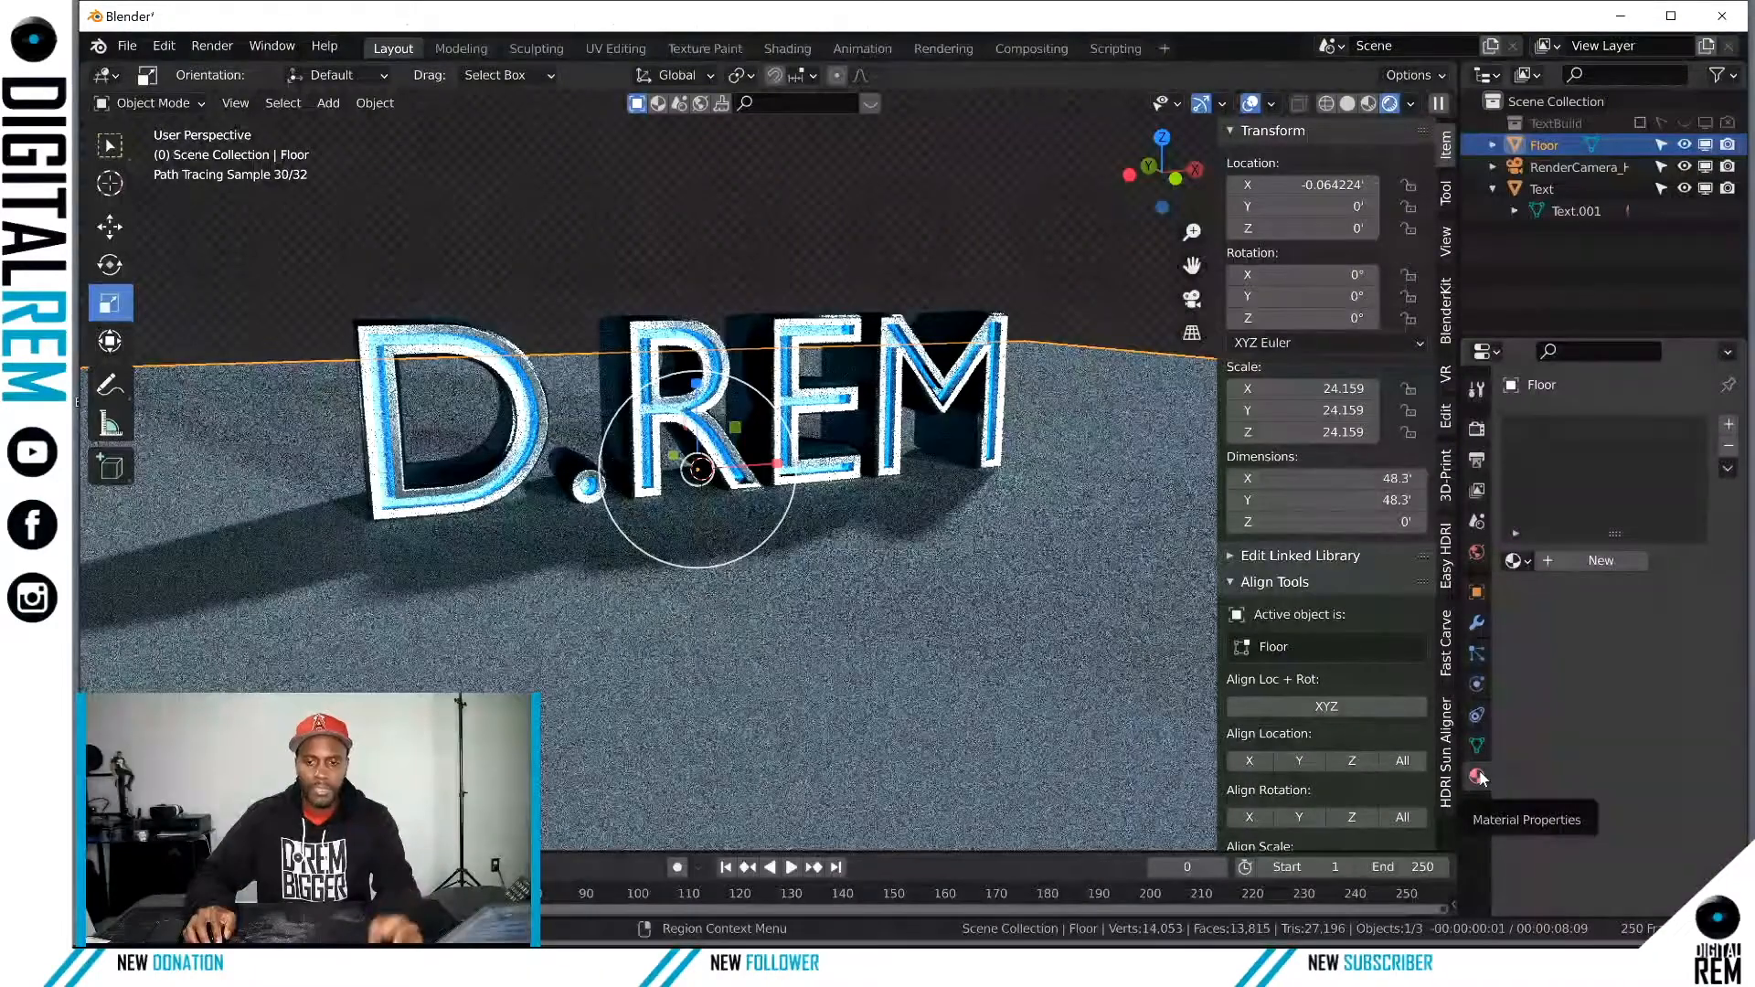
Step: Create a new material on the floor and name it Floor Mat
left_click(1587, 562)
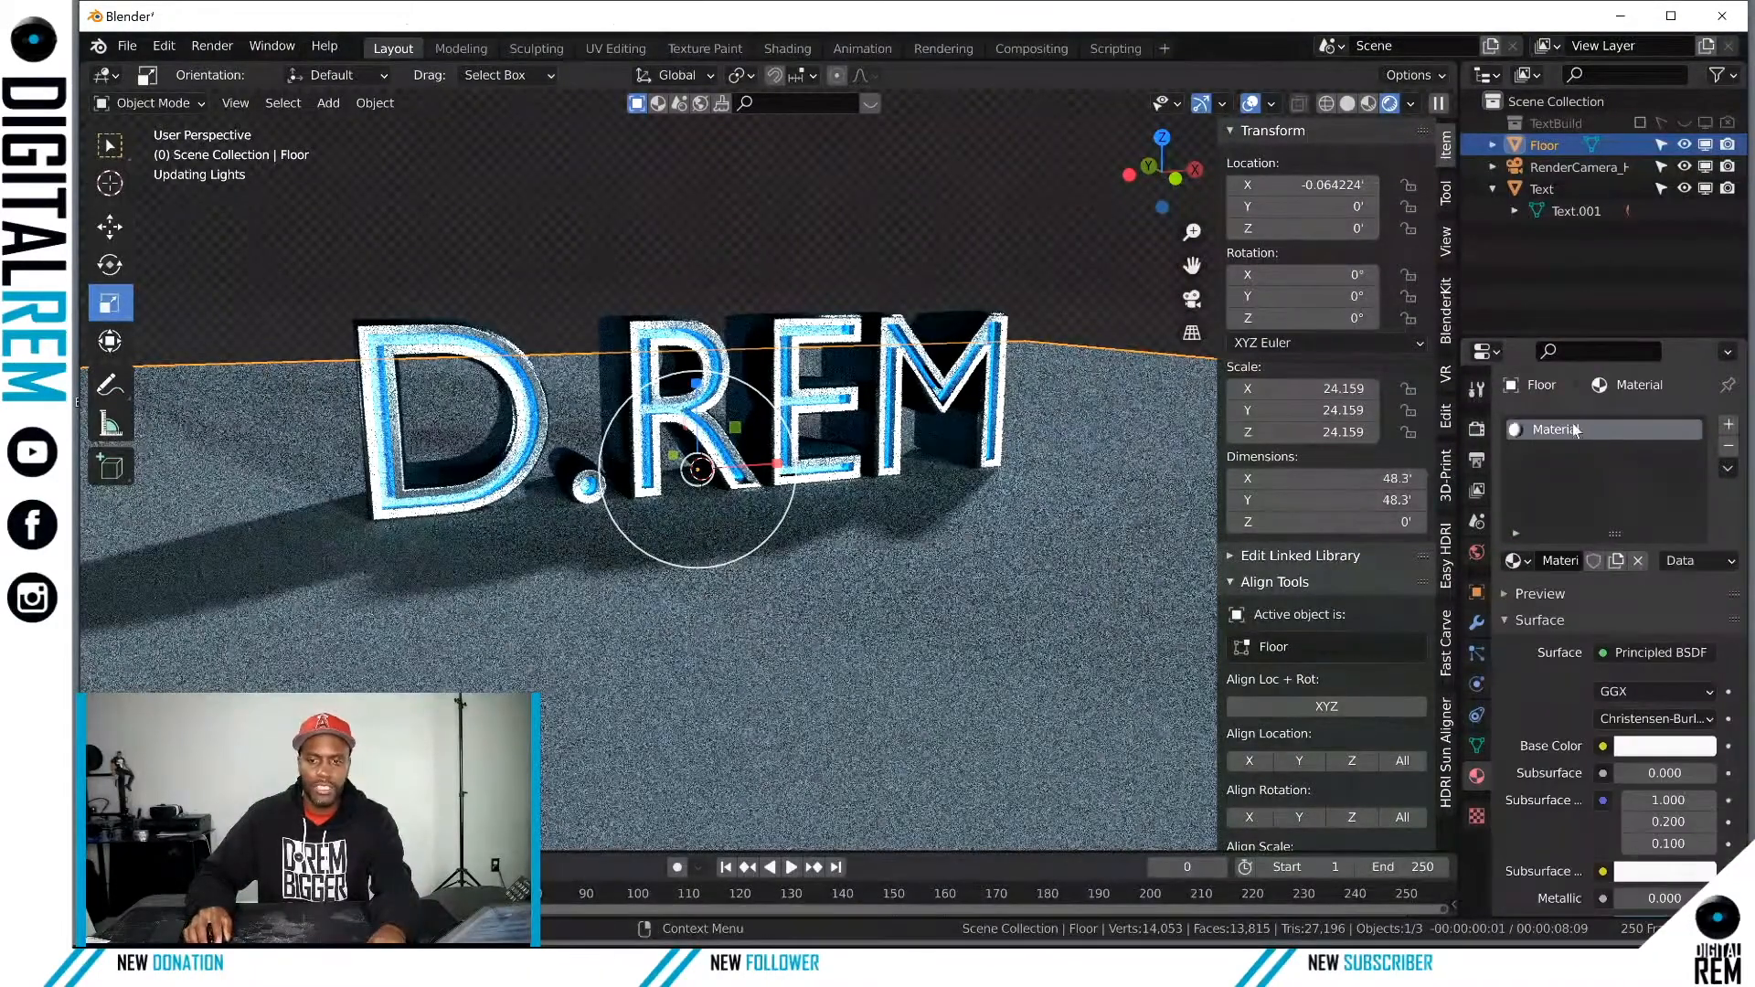
type("Floor")
key("Return")
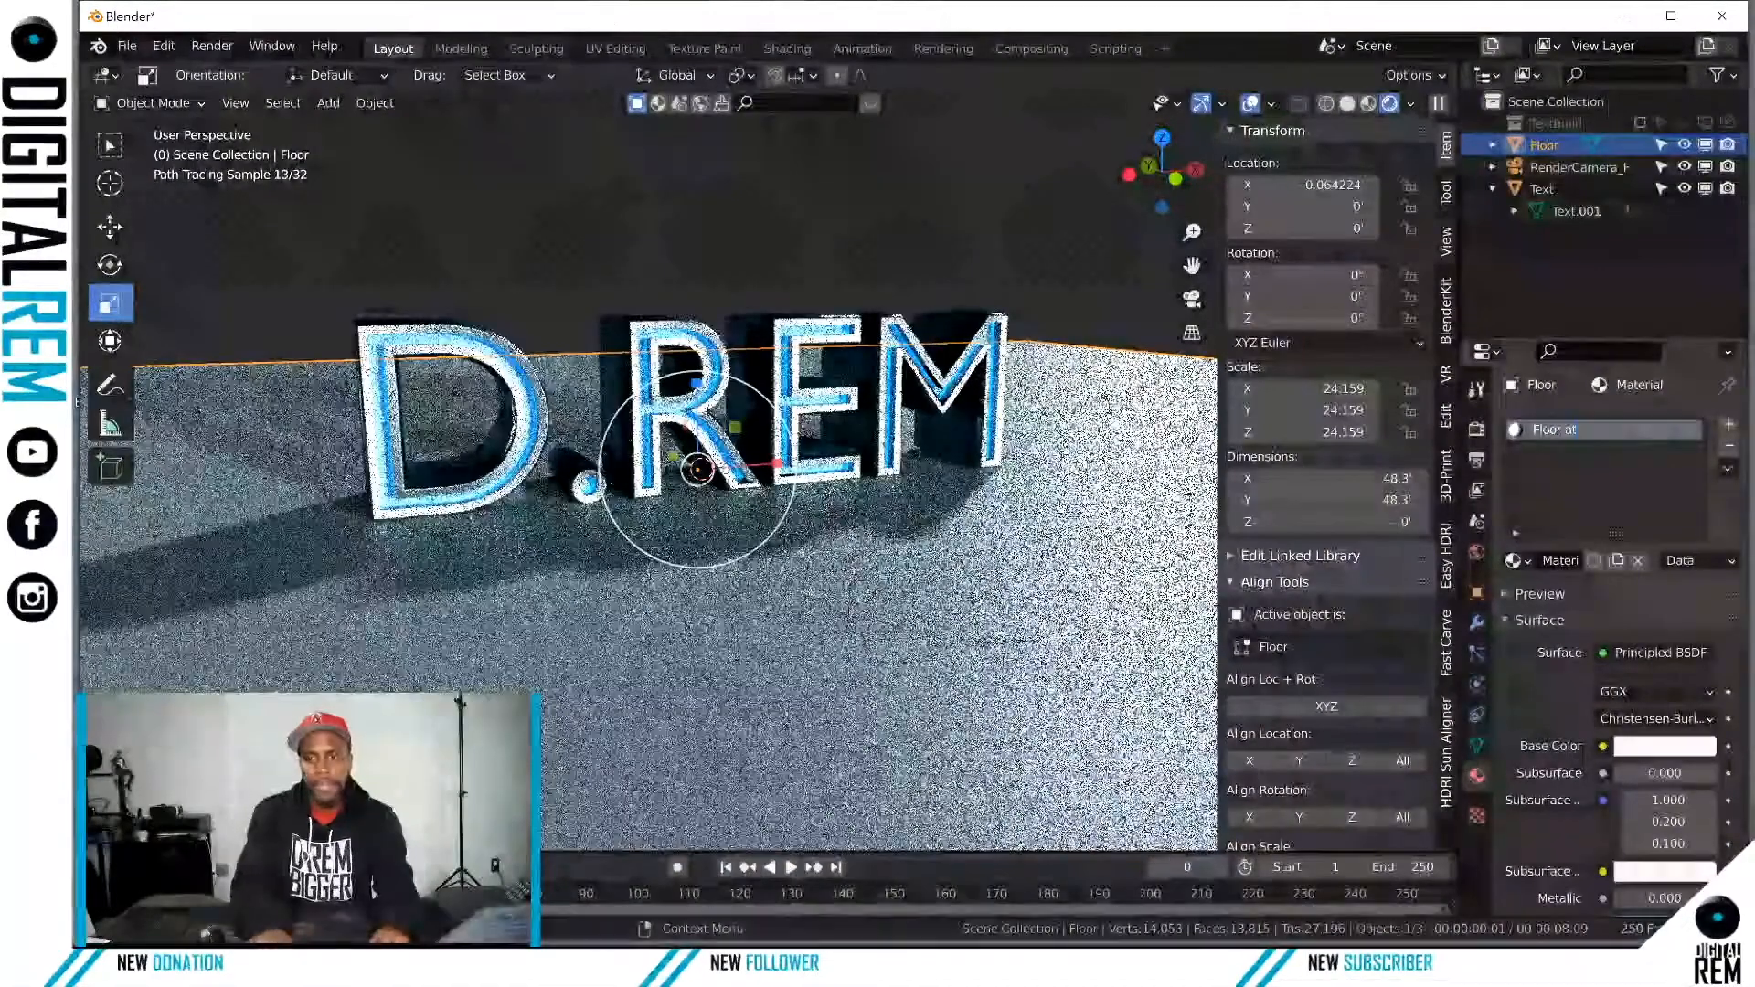
type("M")
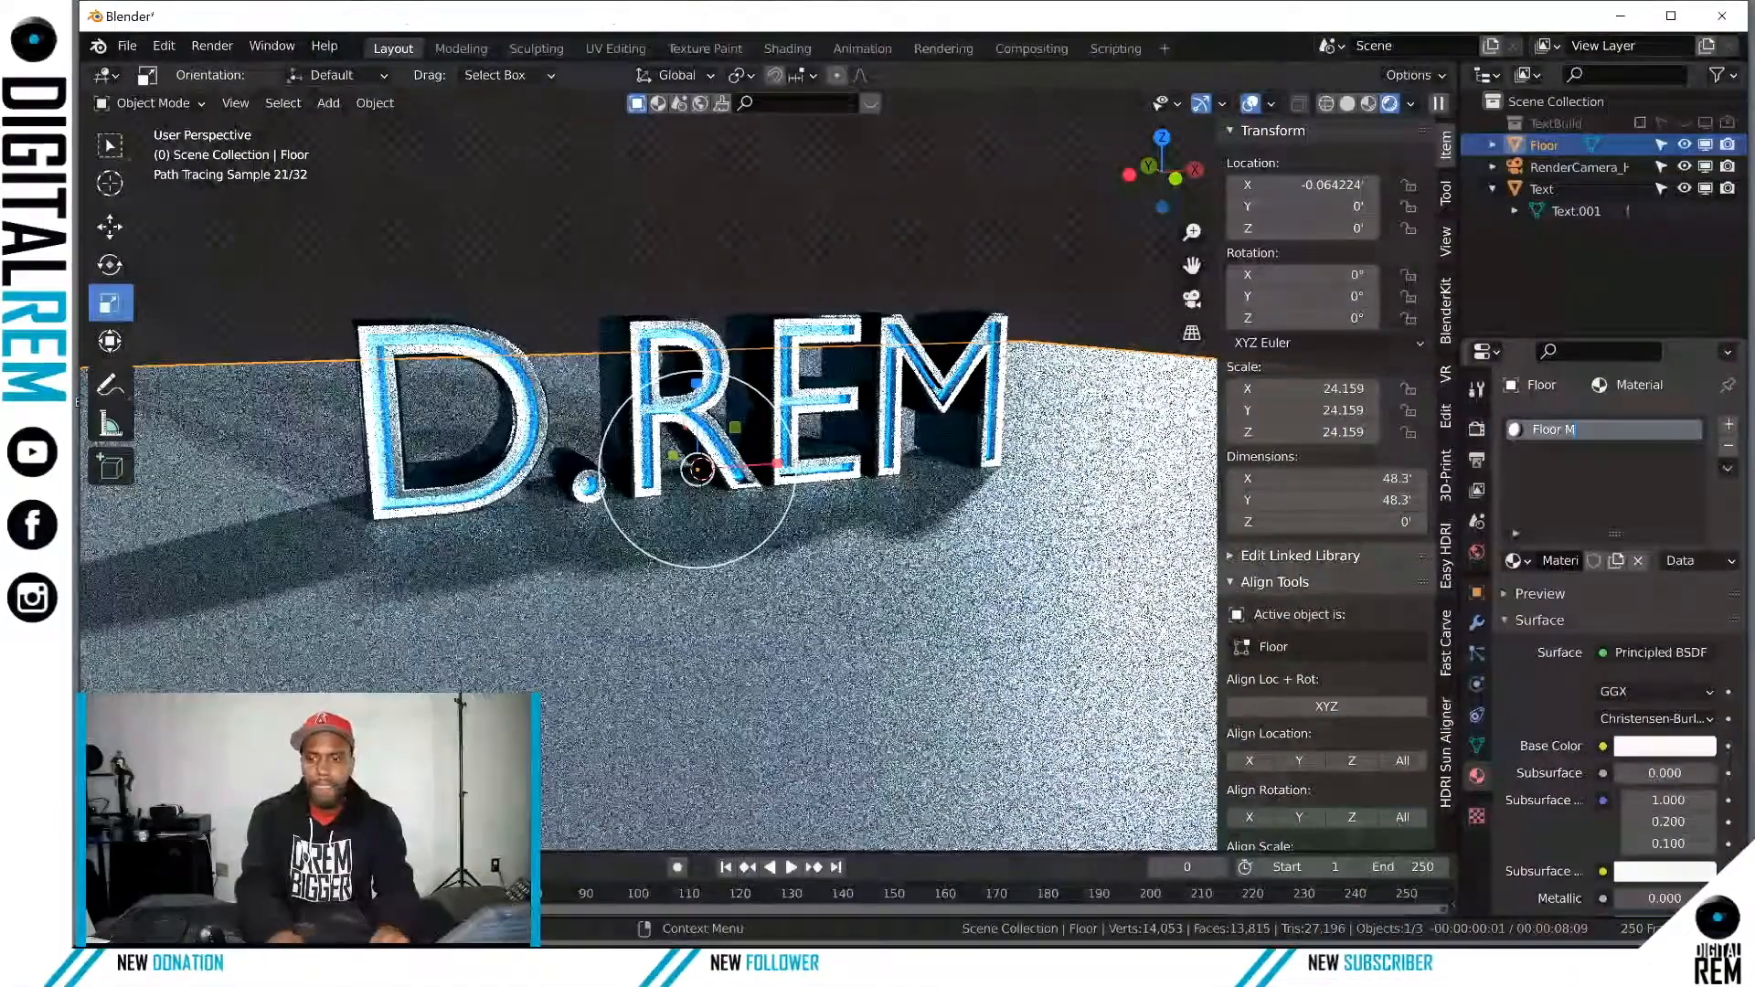
type("at")
key("Return")
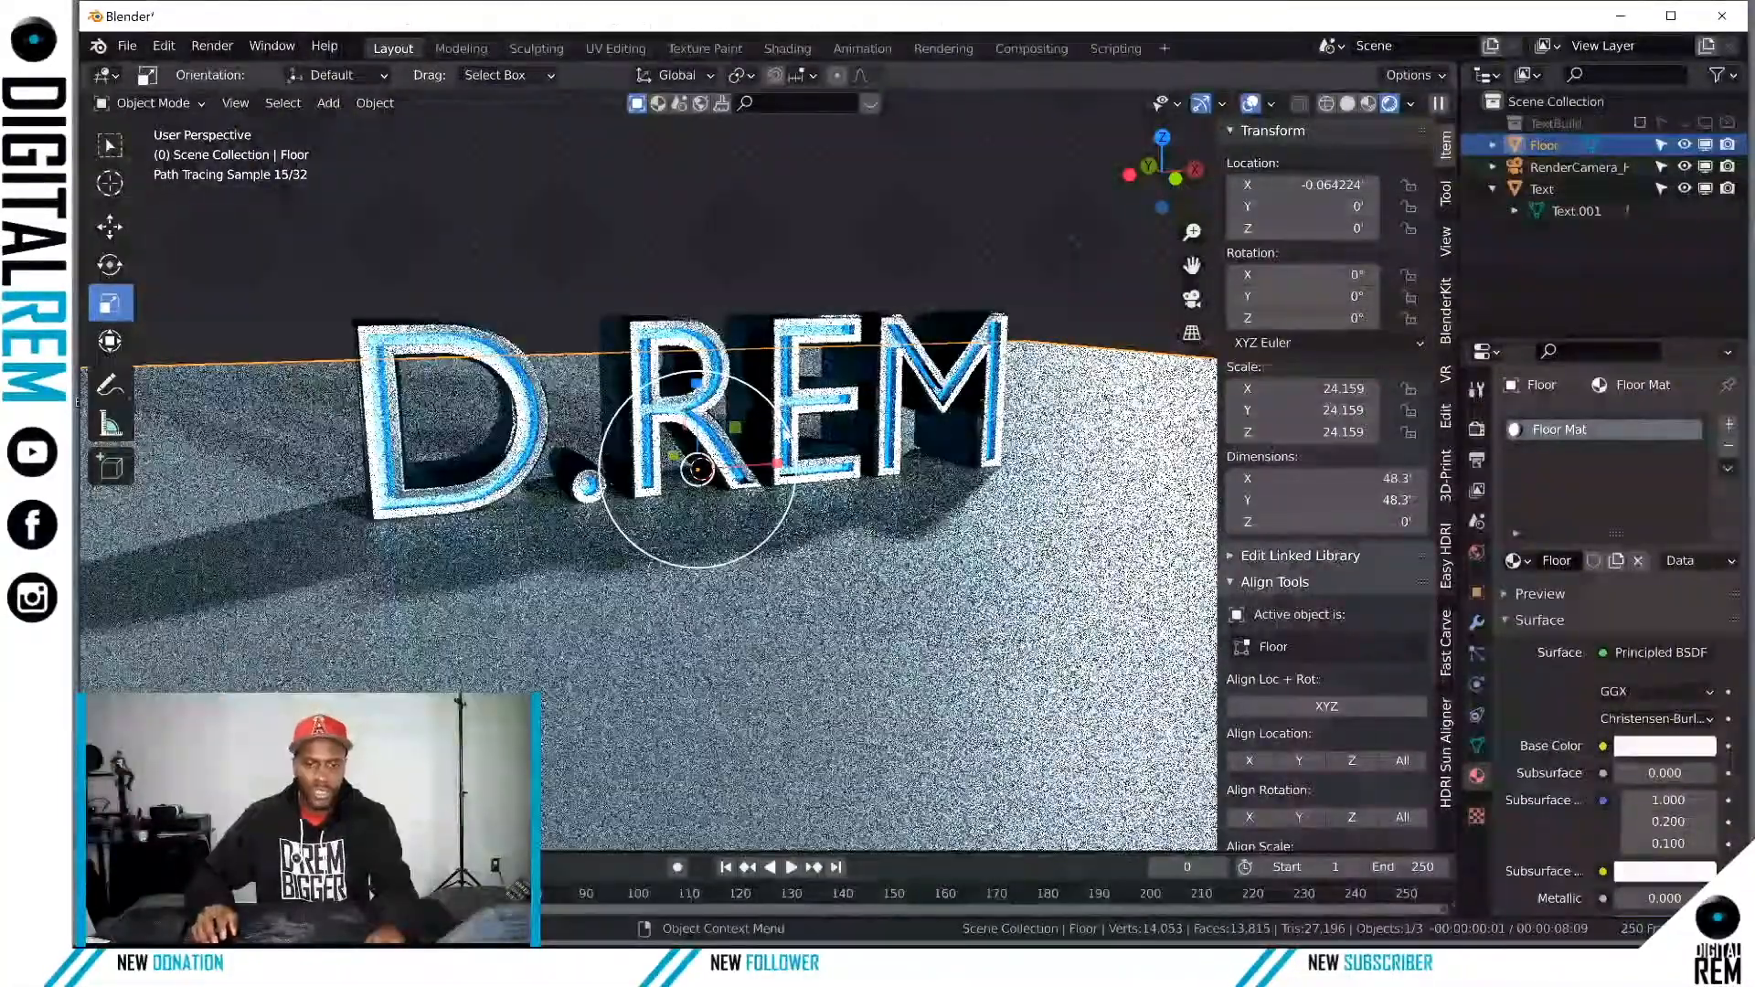
Step: Disconnect the Background shader from the surface of the EasyHDR world so the HDRI no longer lights the scene
middle_click_drag(790, 432, 803, 431)
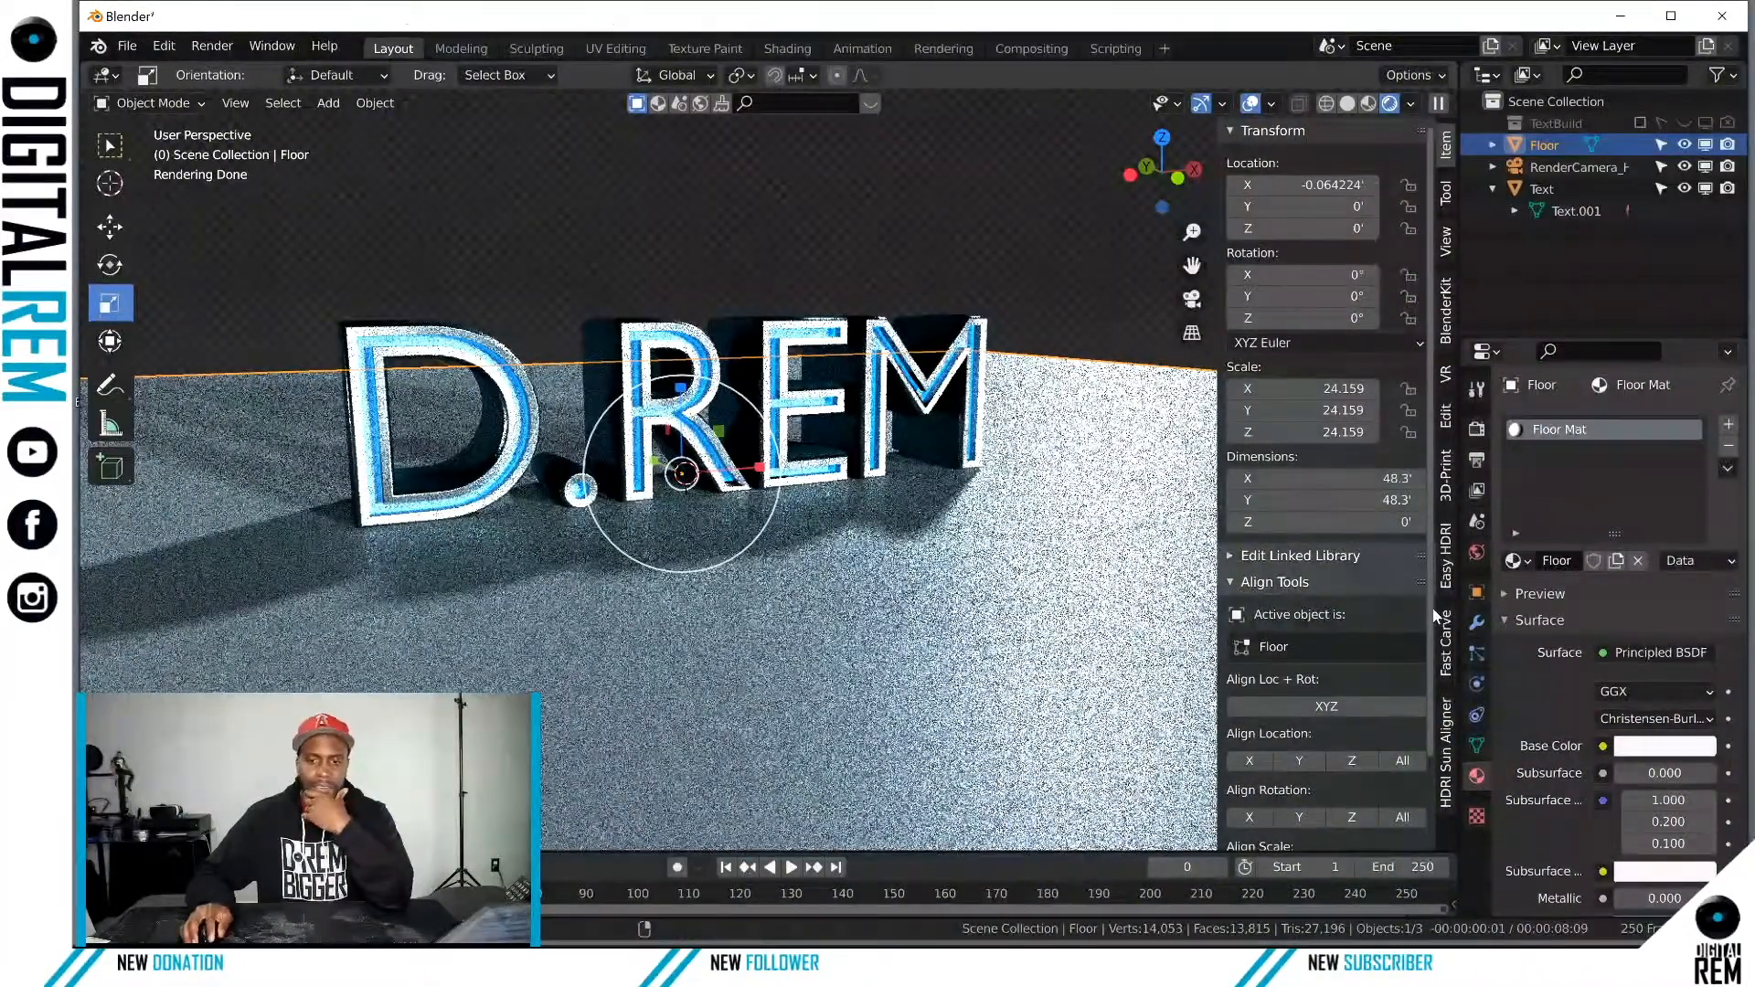
left_click(1476, 551)
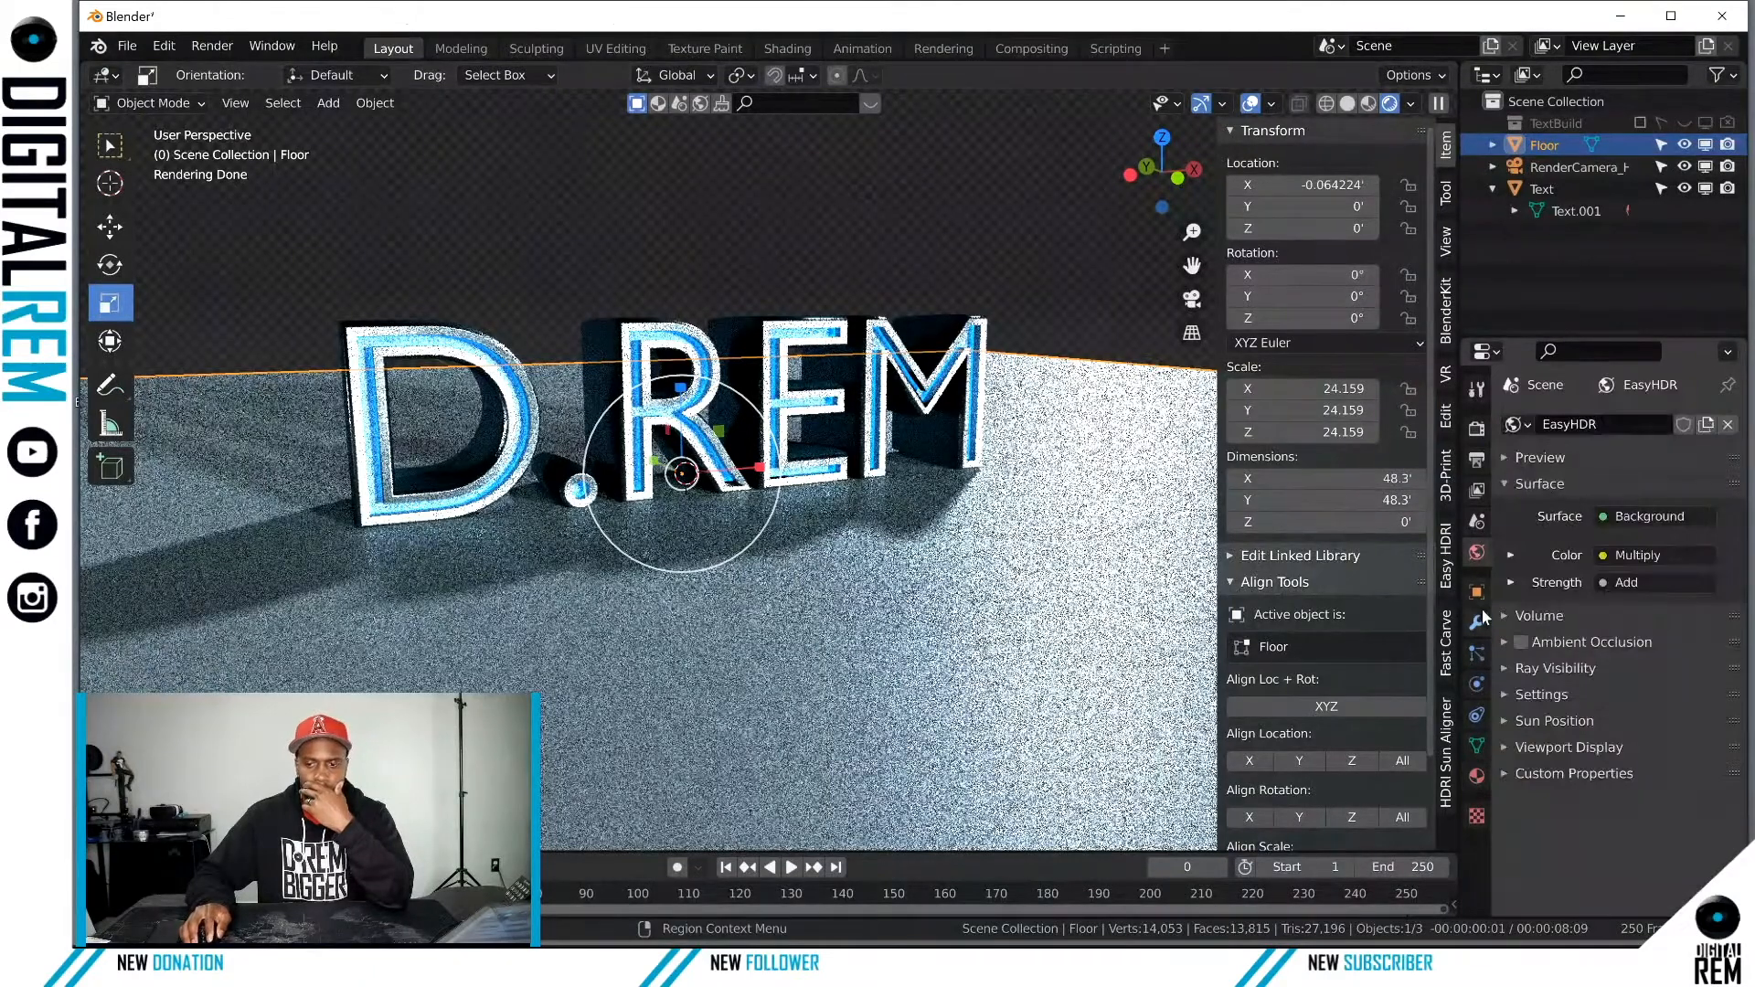
left_click(1522, 642)
left_click(1522, 641)
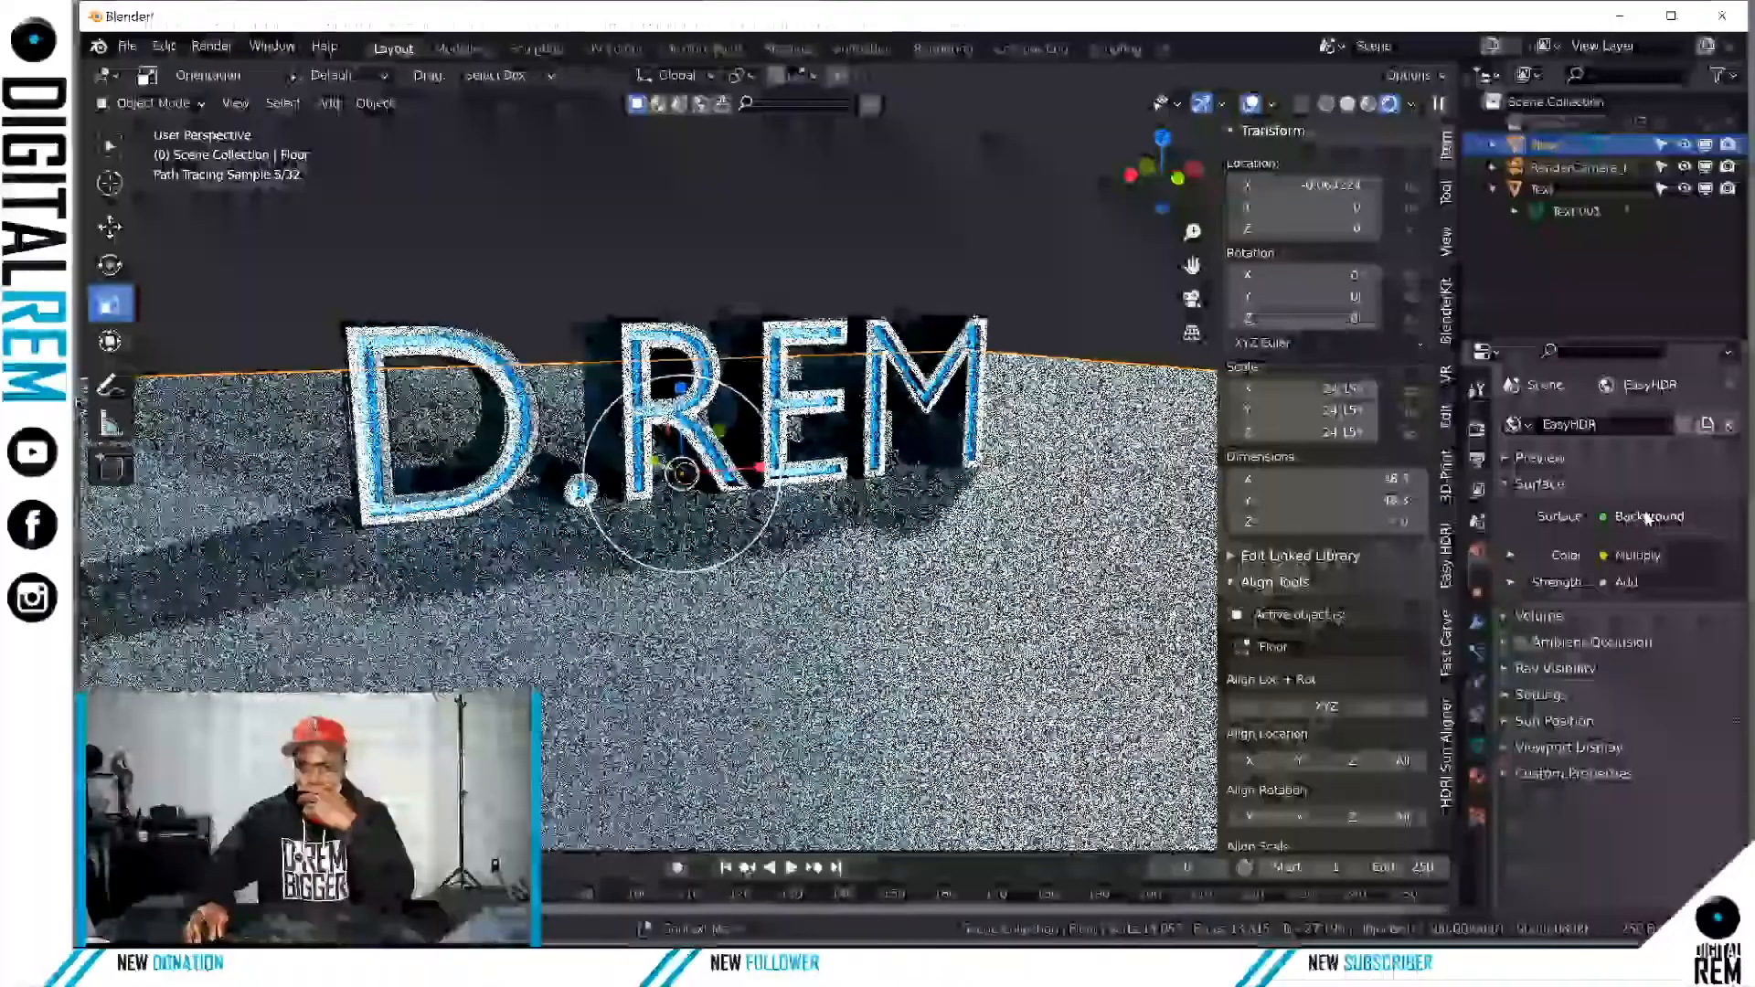
left_click(1650, 517)
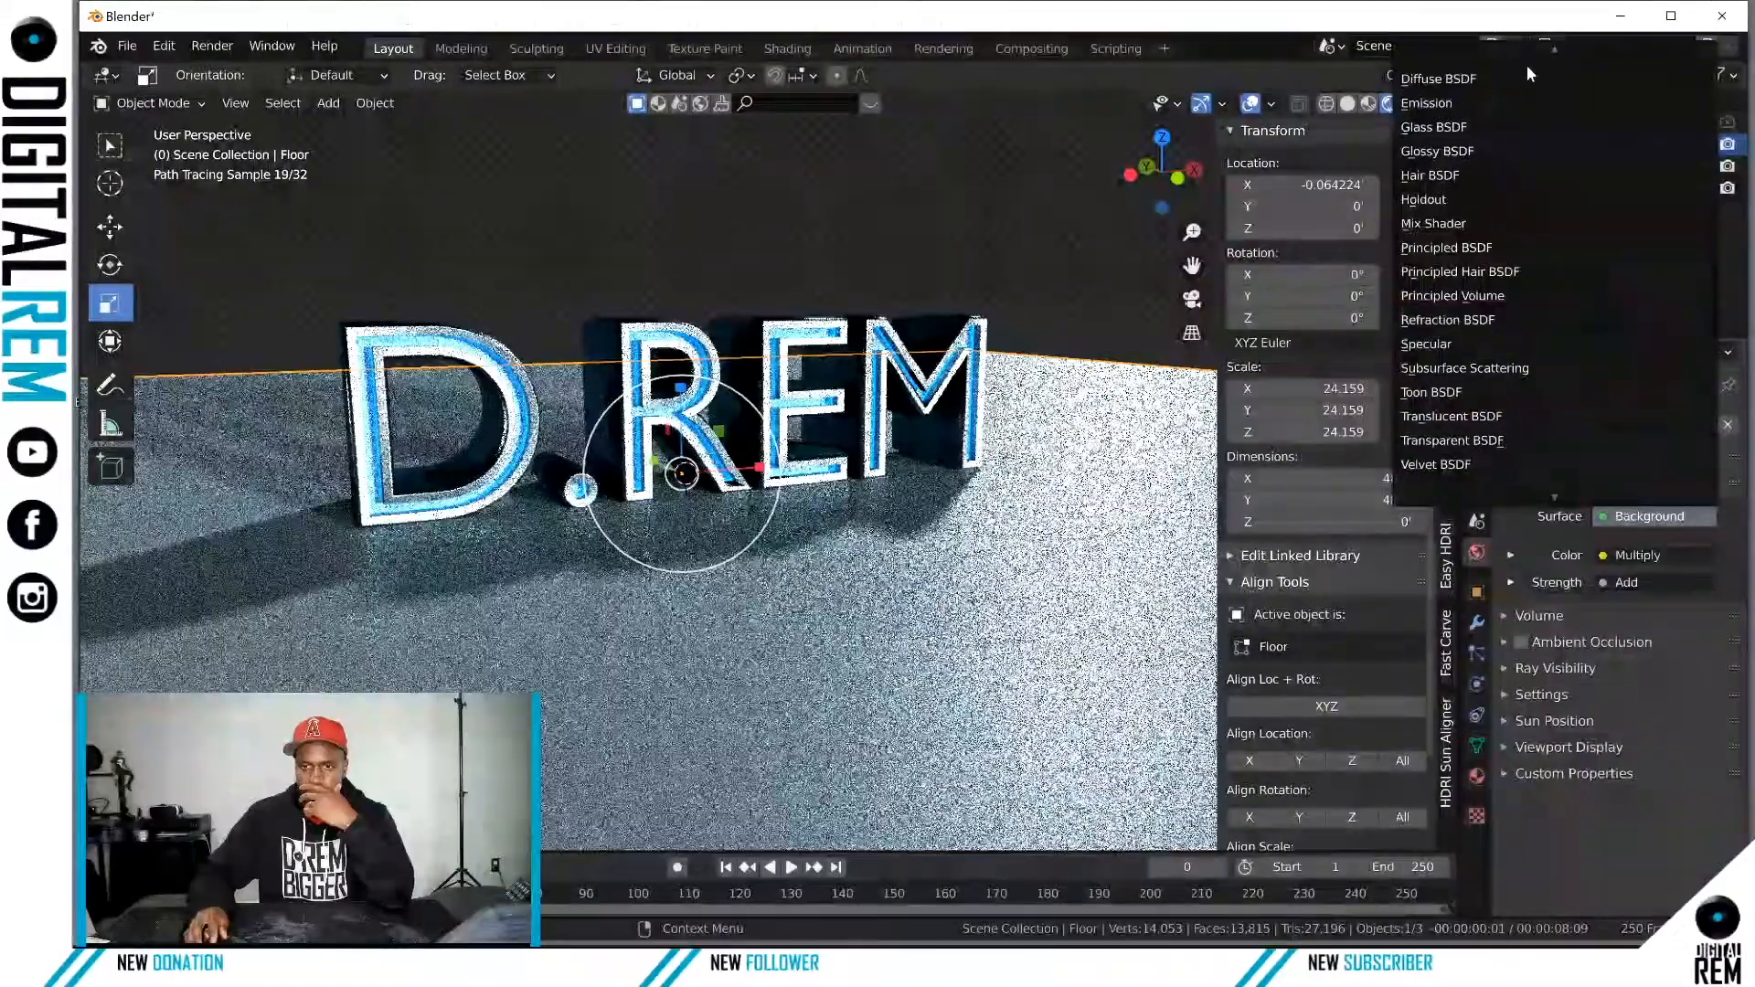
mouse_move(1557, 52)
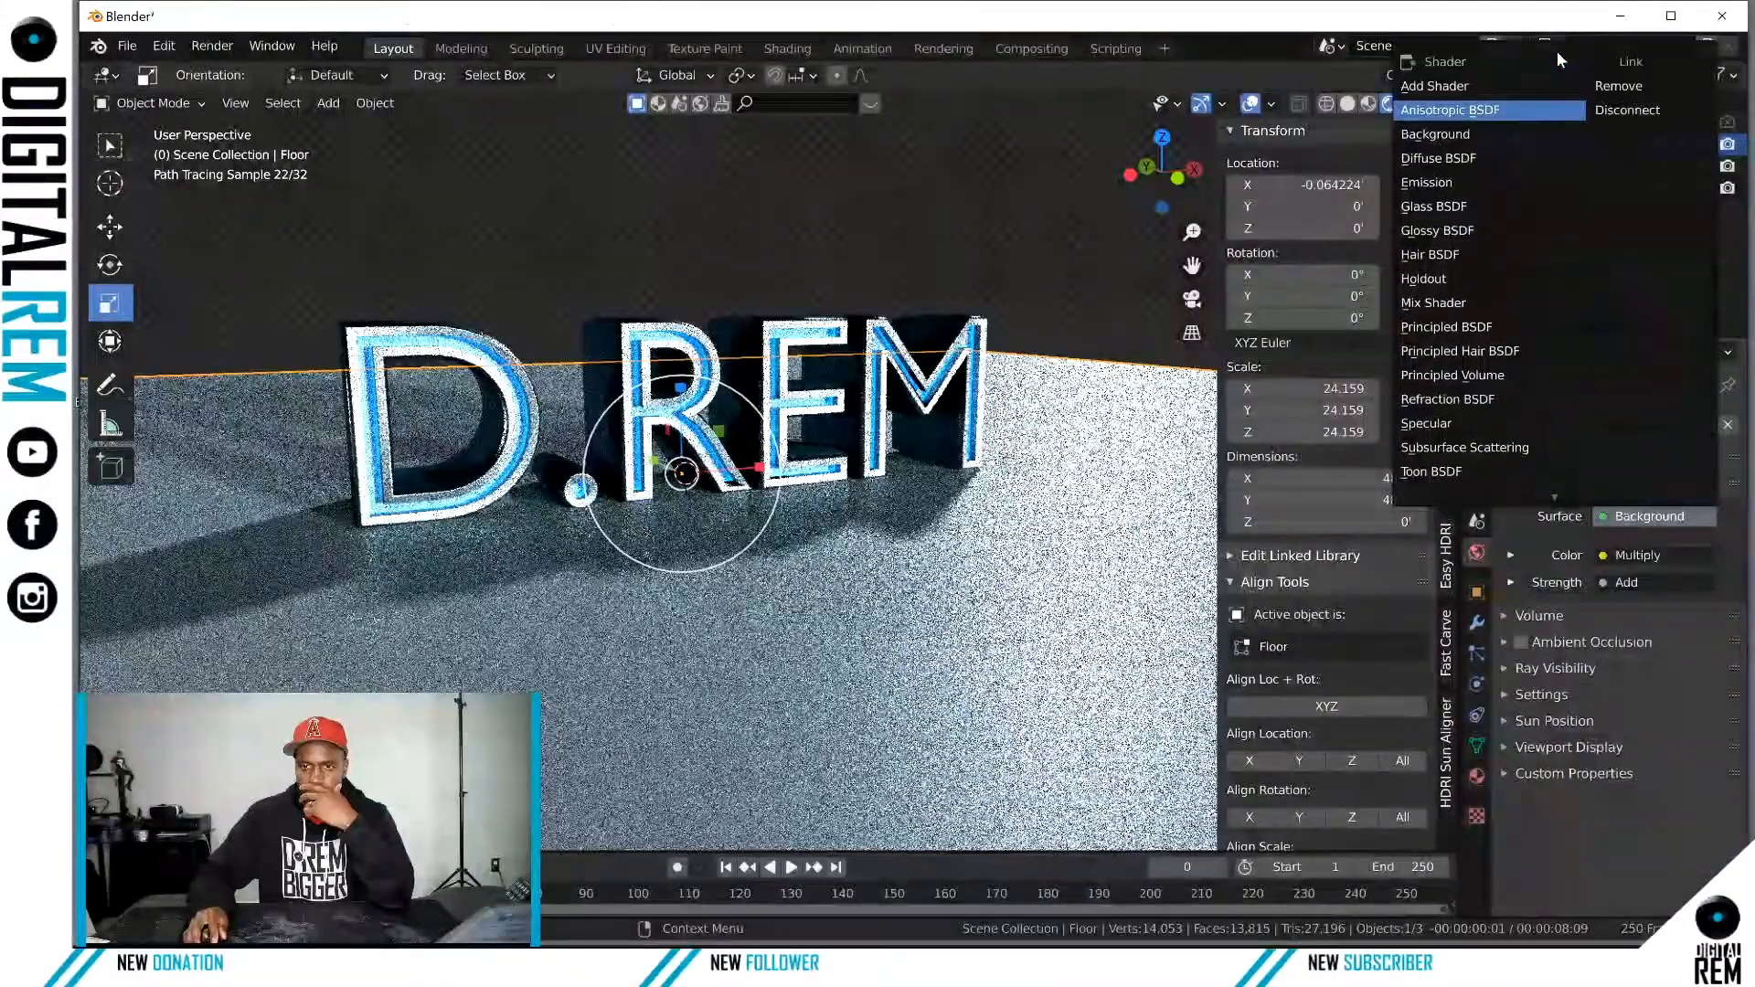
left_click(1608, 109)
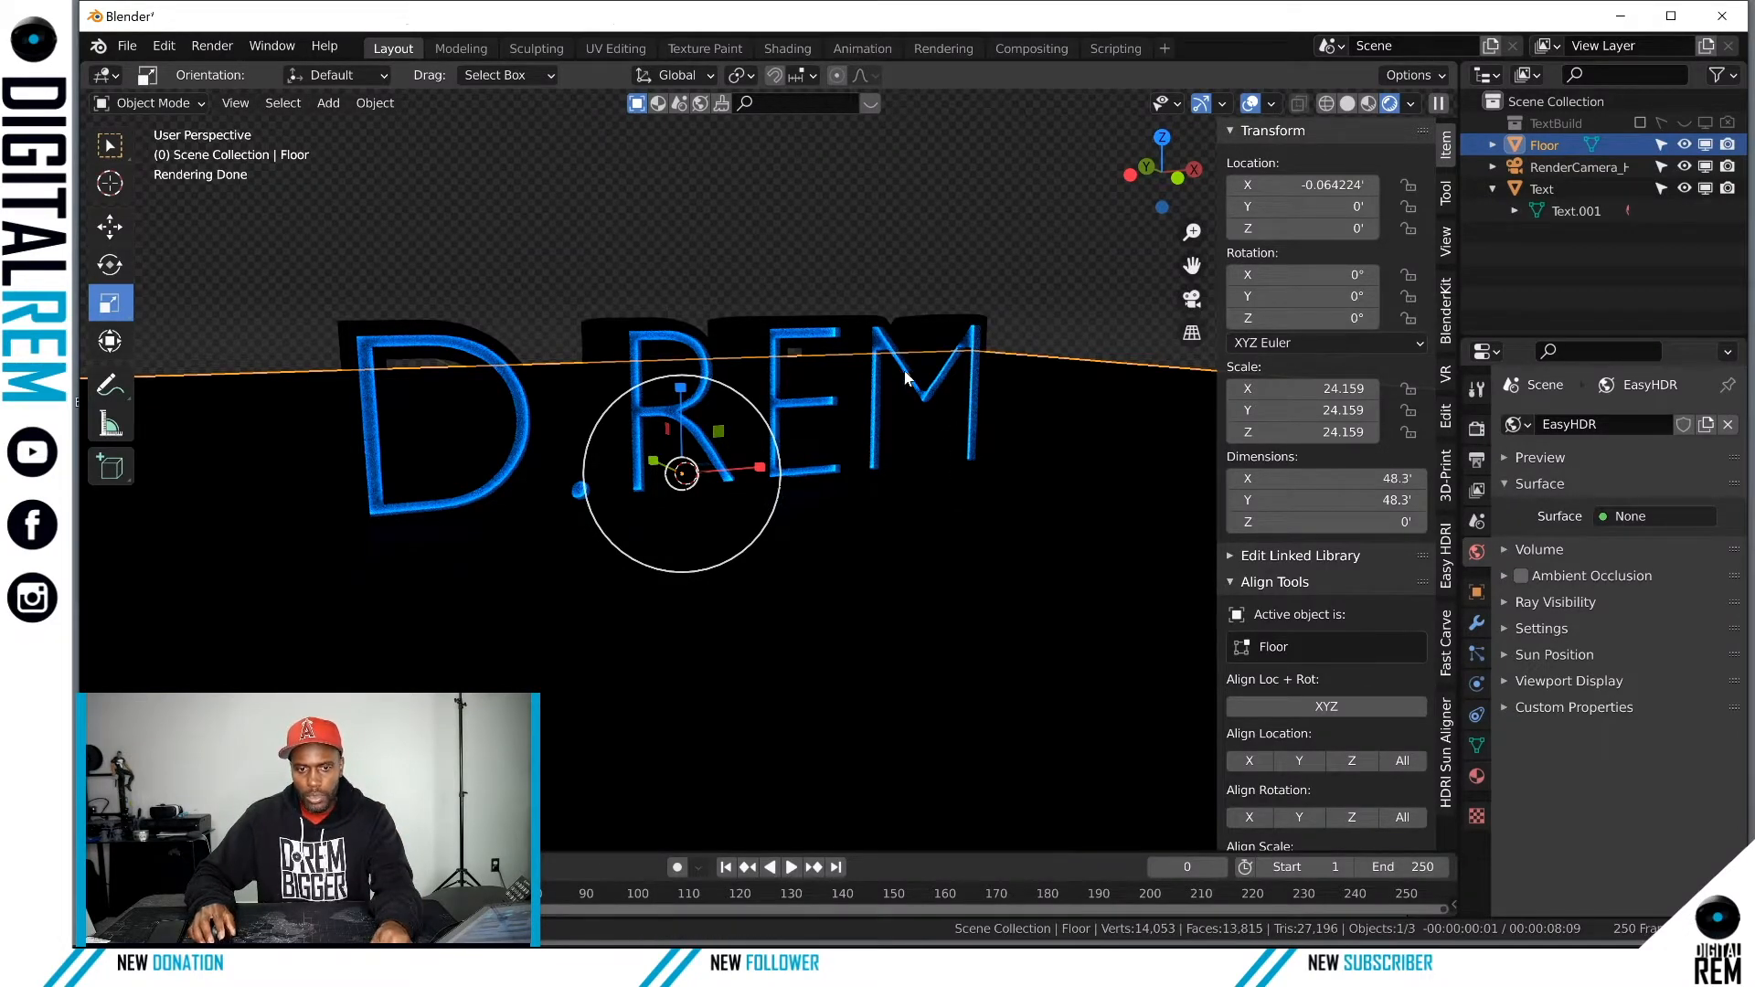
Step: Switch the viewport to Material Preview shading and view the text and floor from an angle
middle_click_drag(951, 462, 936, 359)
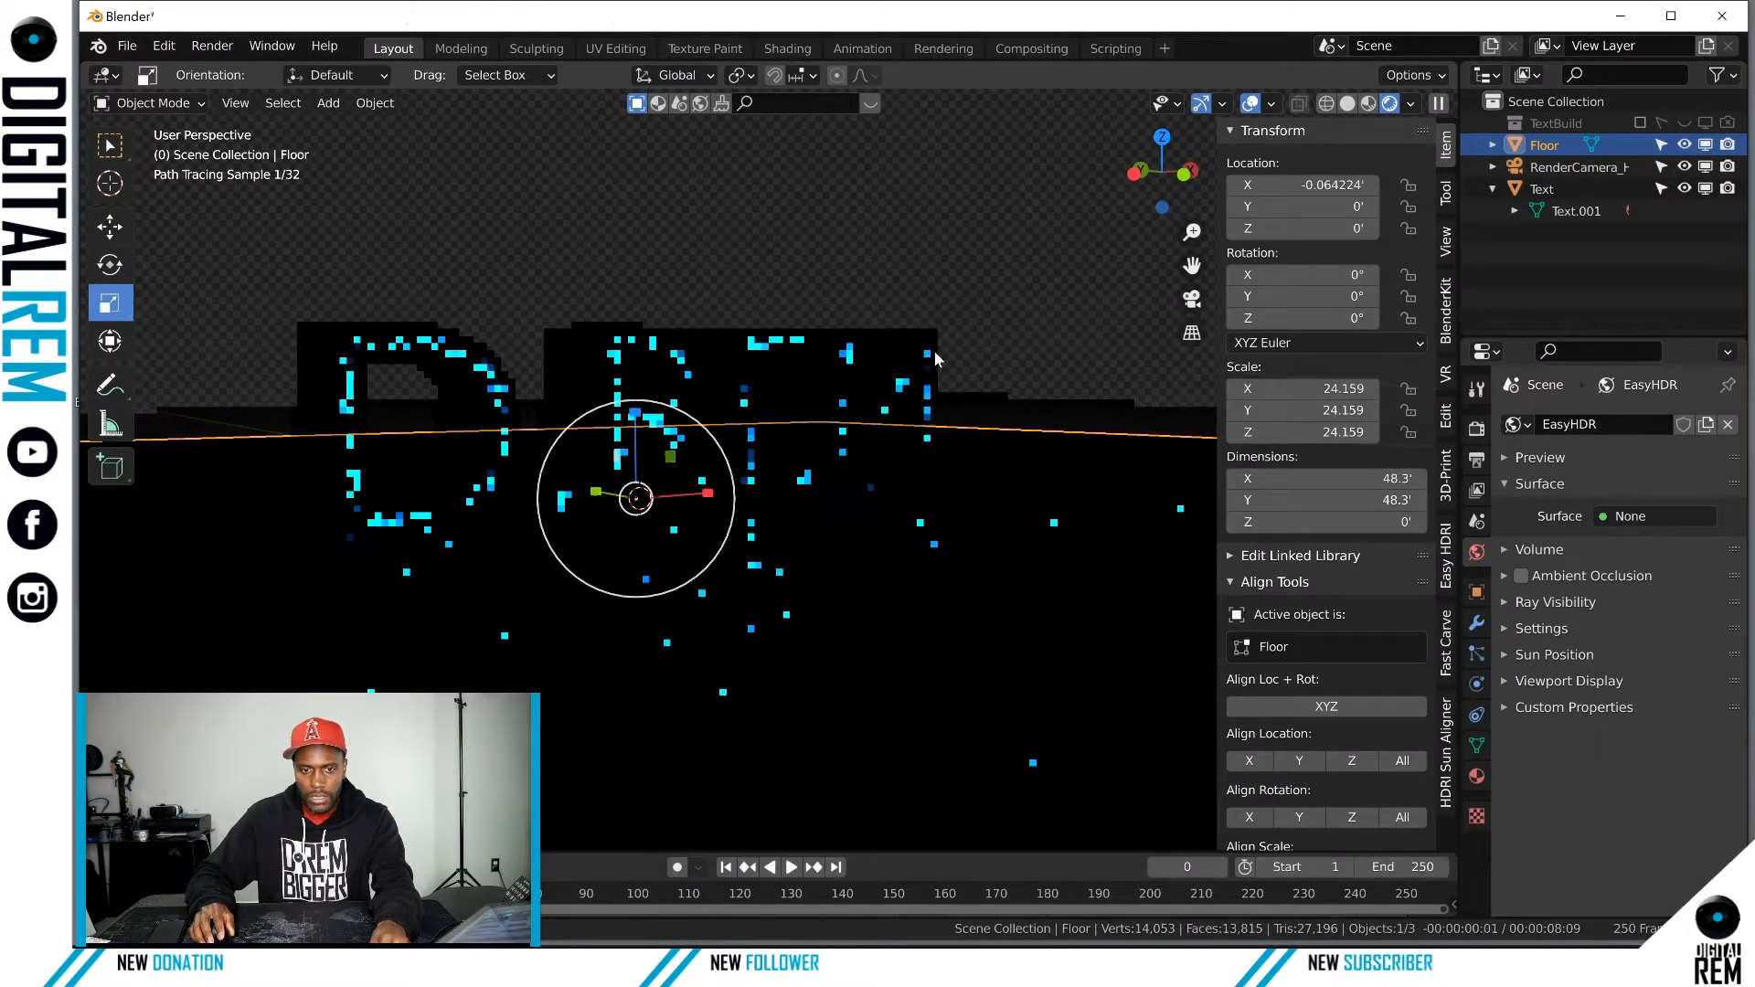
left_click(1368, 102)
mouse_move(935, 375)
middle_mouse_down()
mouse_move(891, 428)
mouse_move(782, 451)
middle_mouse_up()
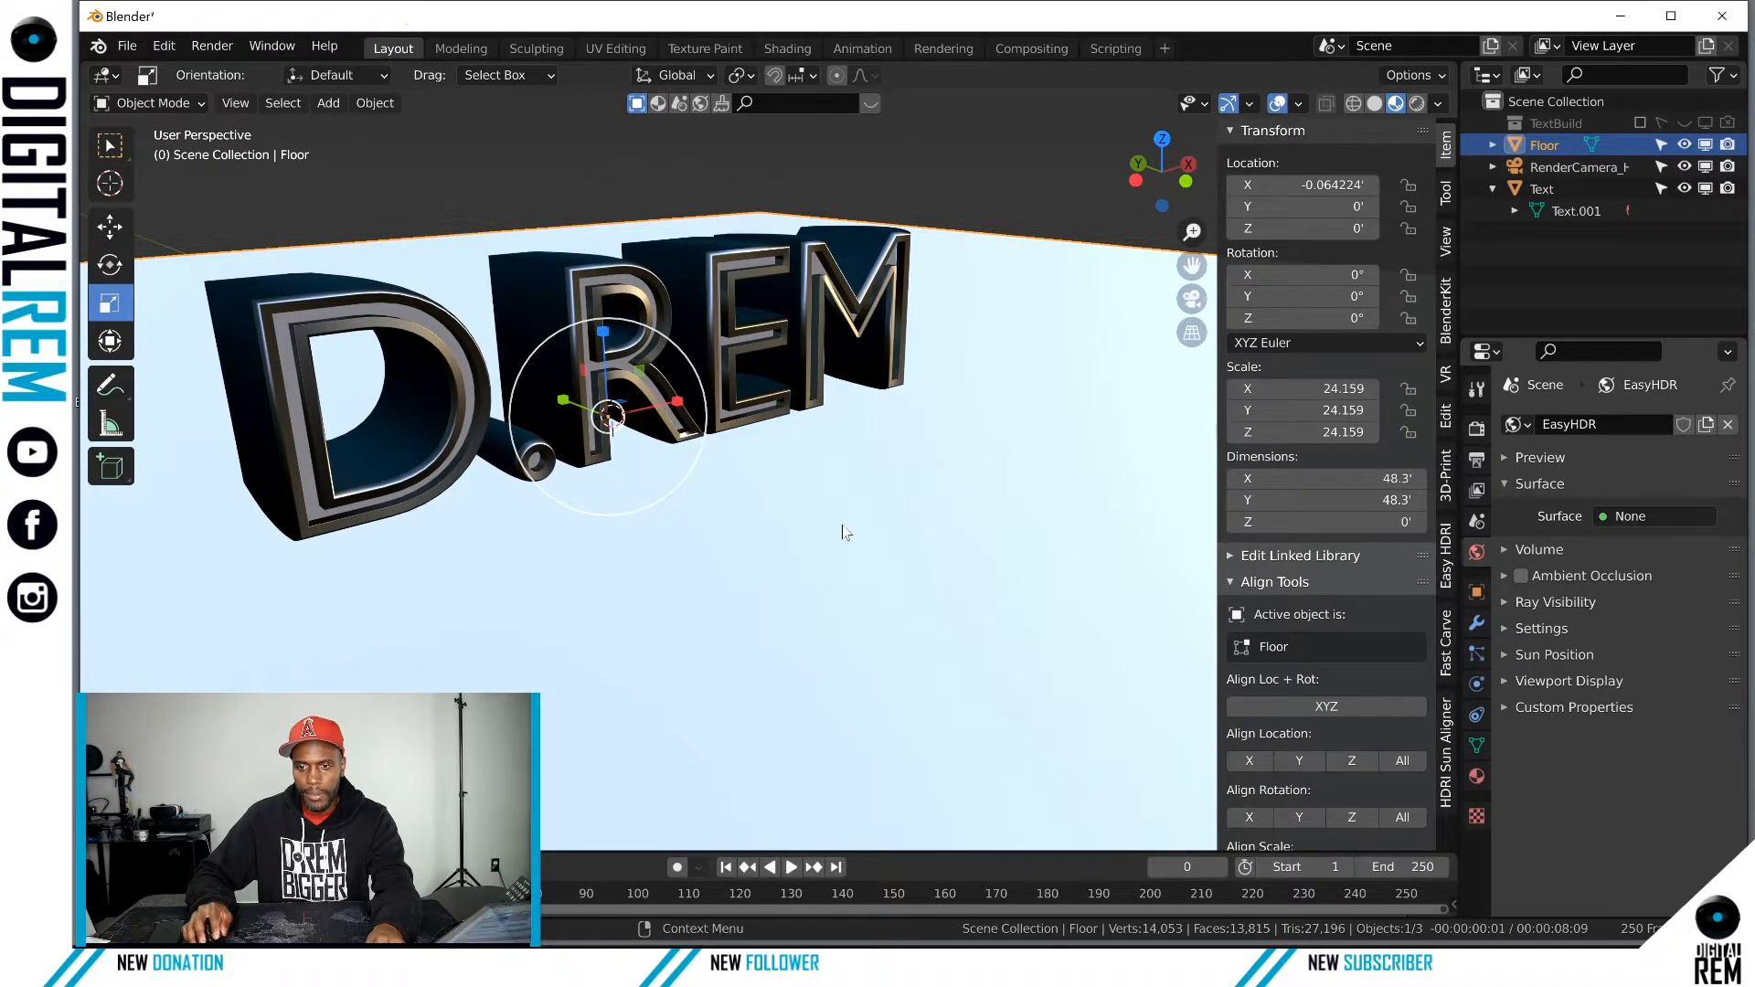
left_click_drag(868, 754, 534, 777)
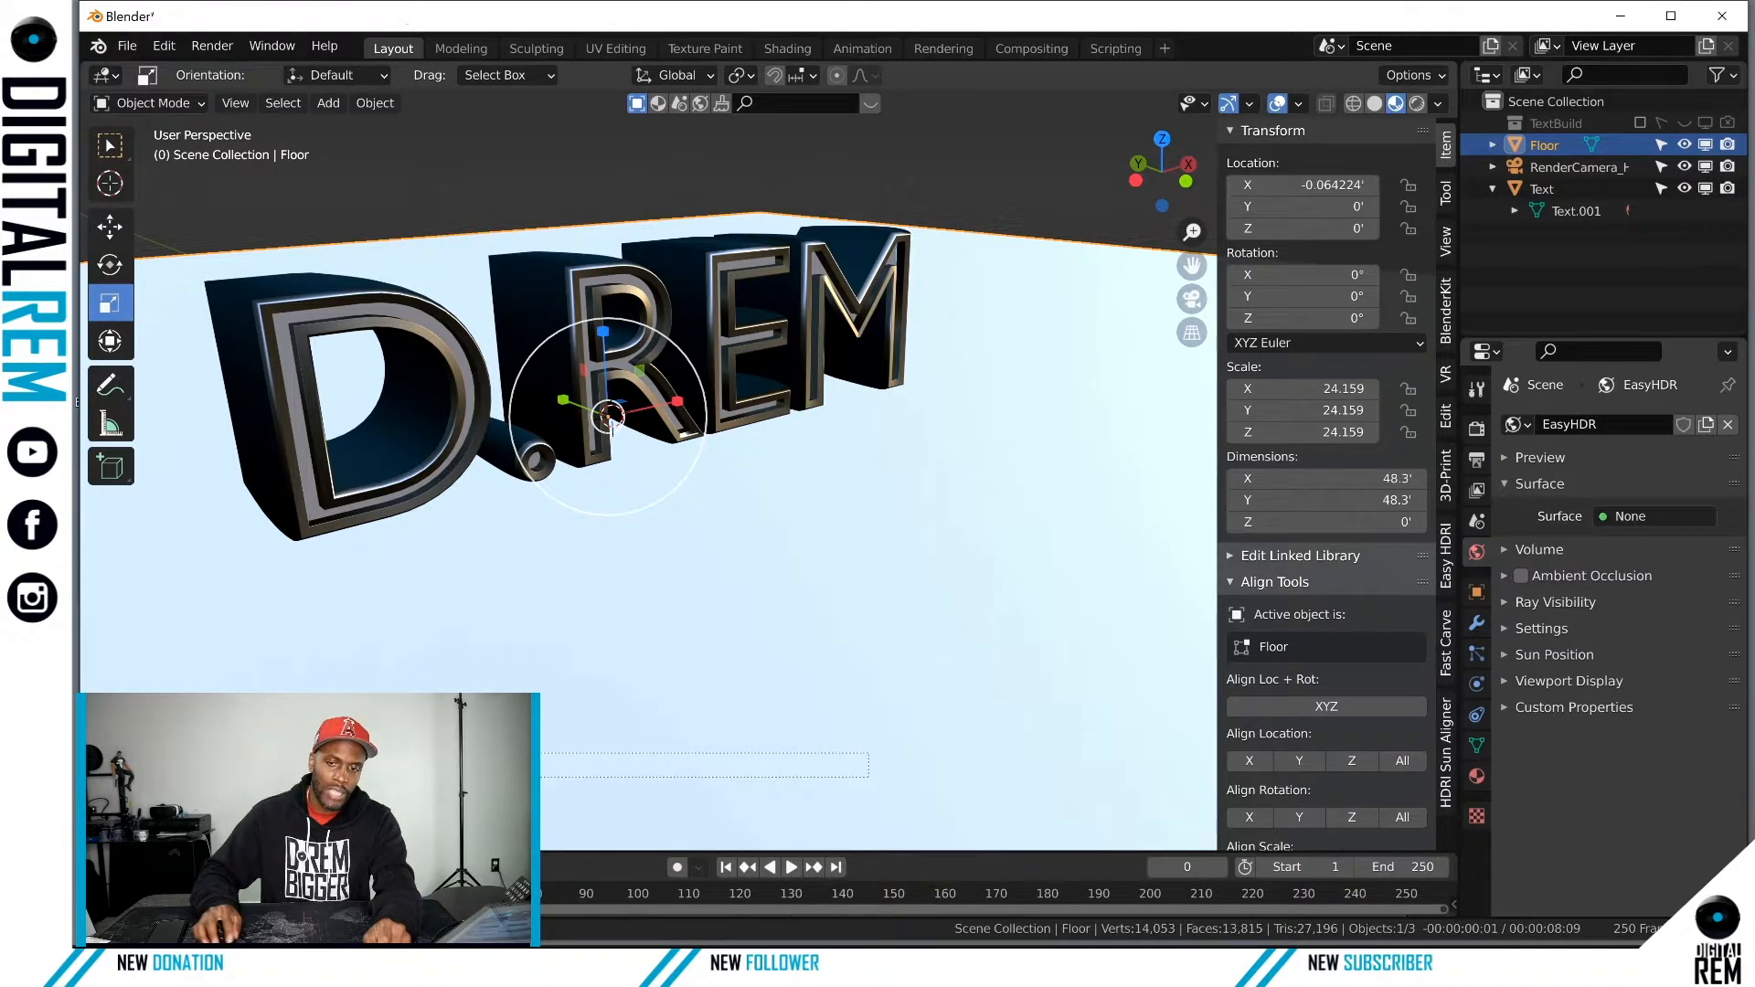
left_click_drag(535, 777, 530, 850)
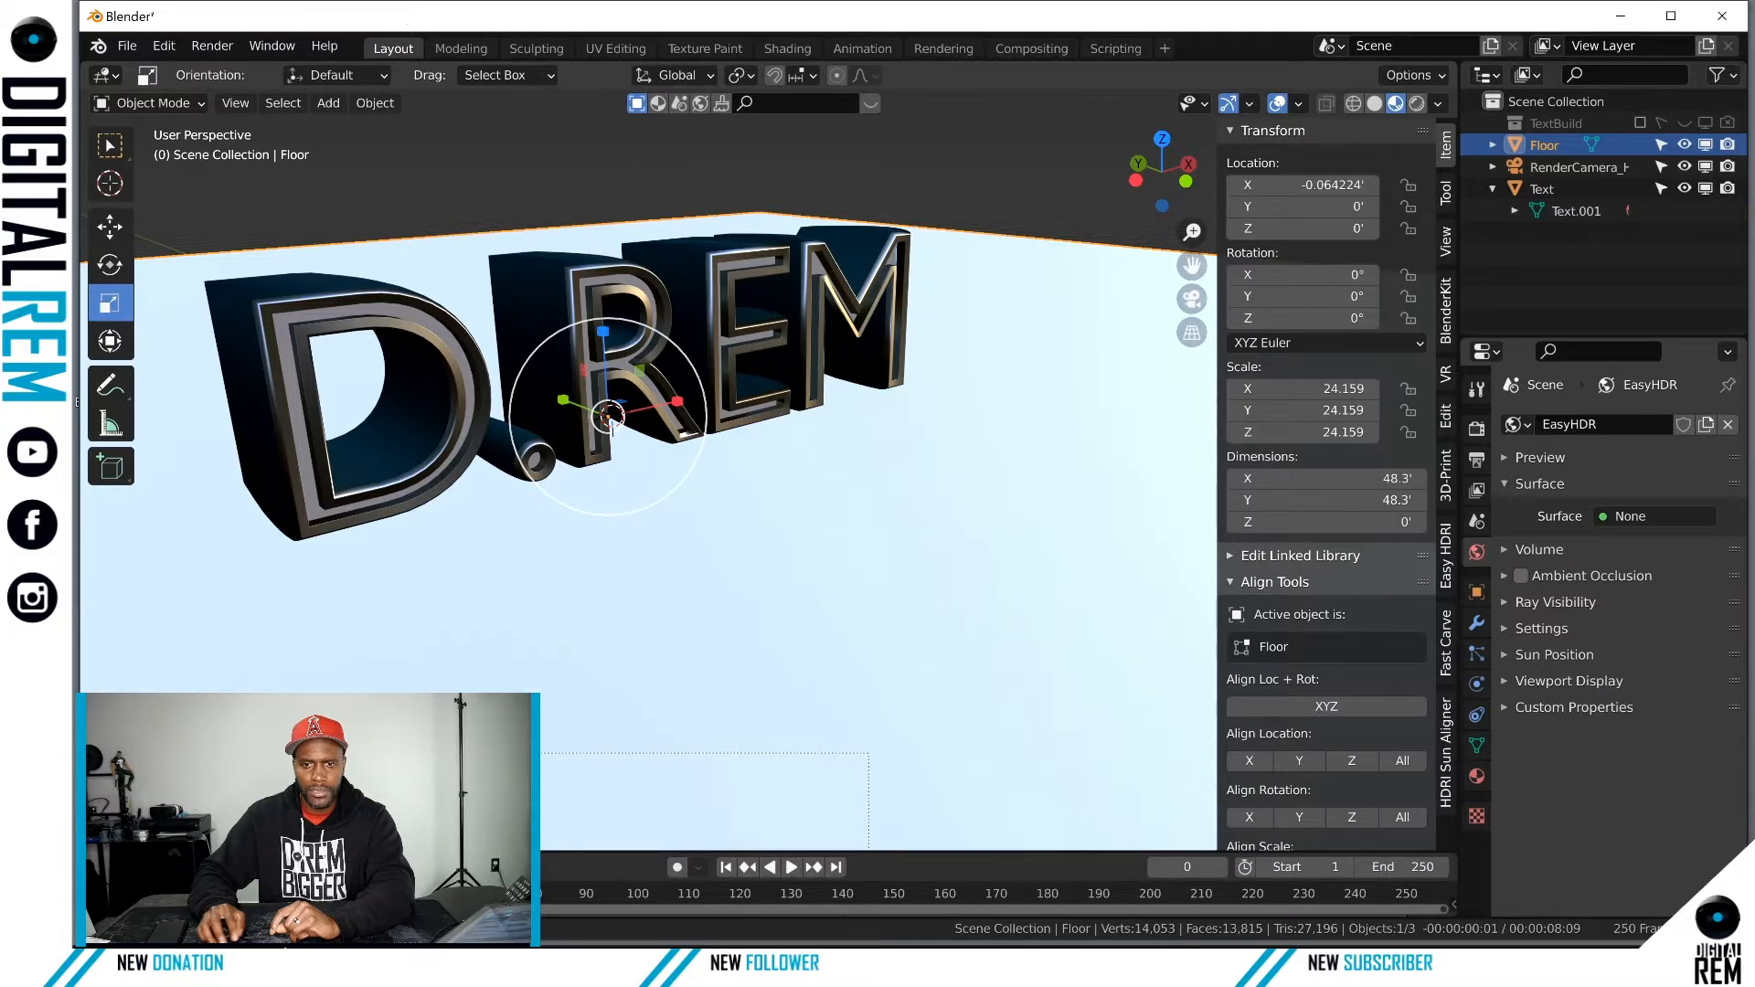
Step: Switch to the Modeling workspace in Object Mode and darken Floor Mat's base color to near-black, with an HSV value of 0.059
left_click(450, 49)
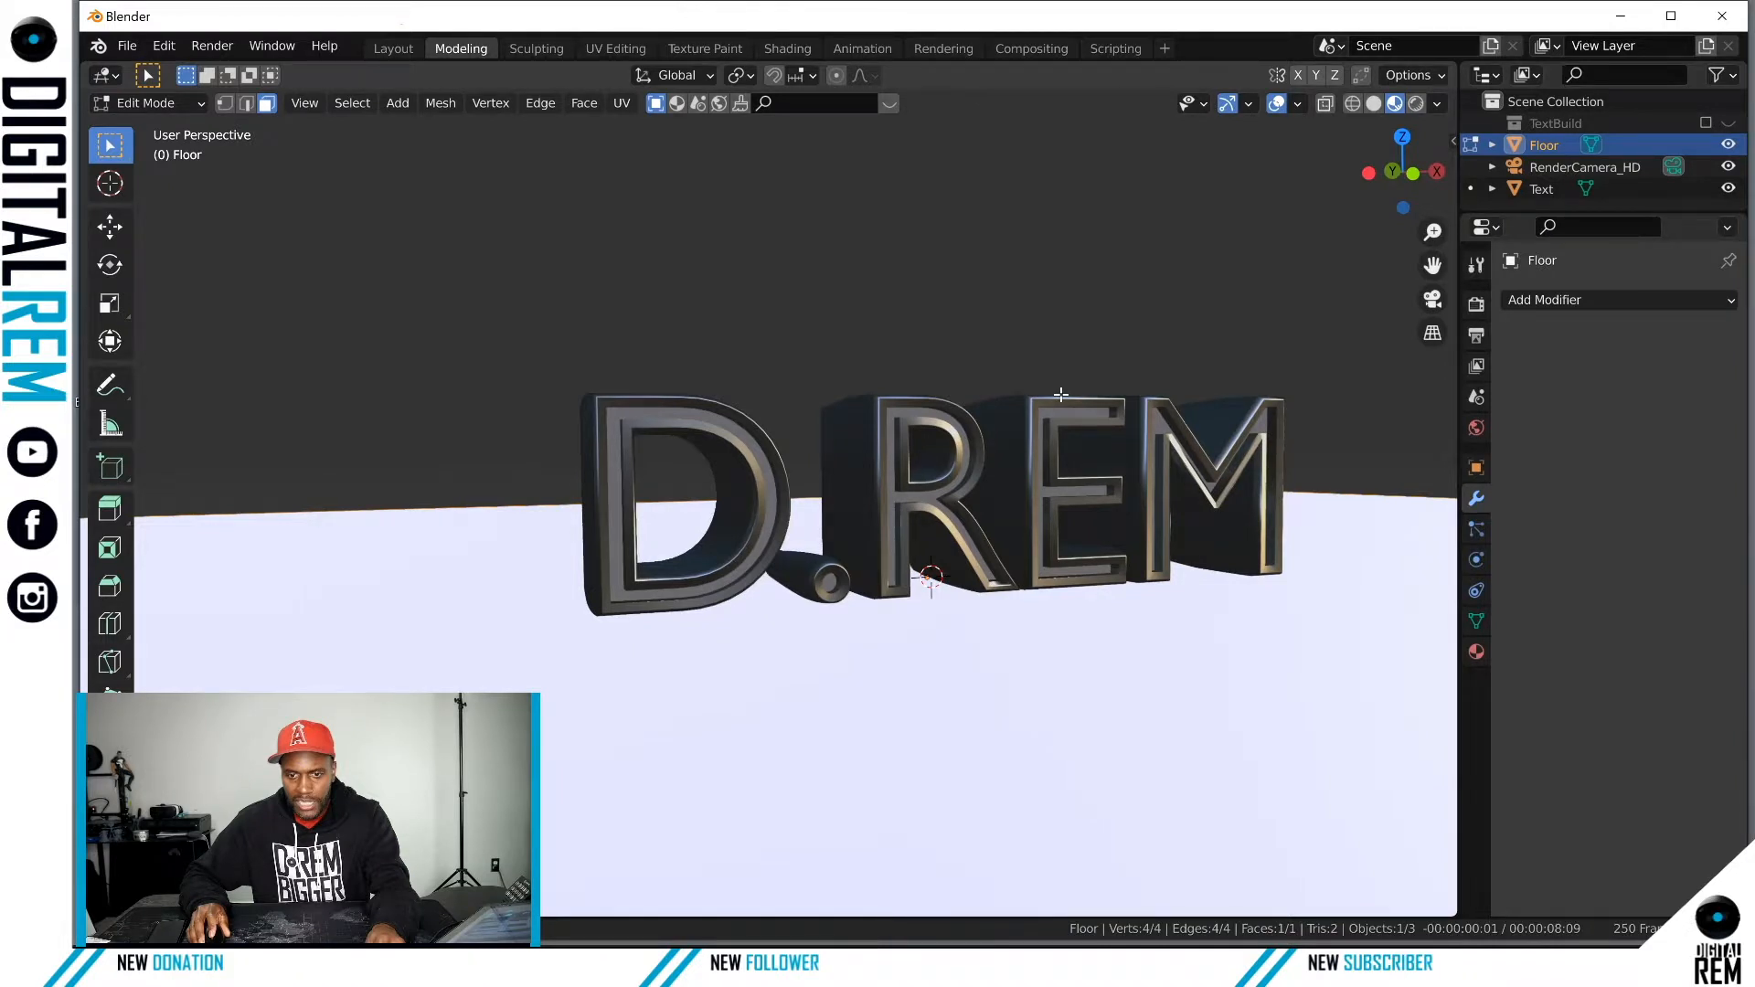
key("Tab")
left_click(1478, 653)
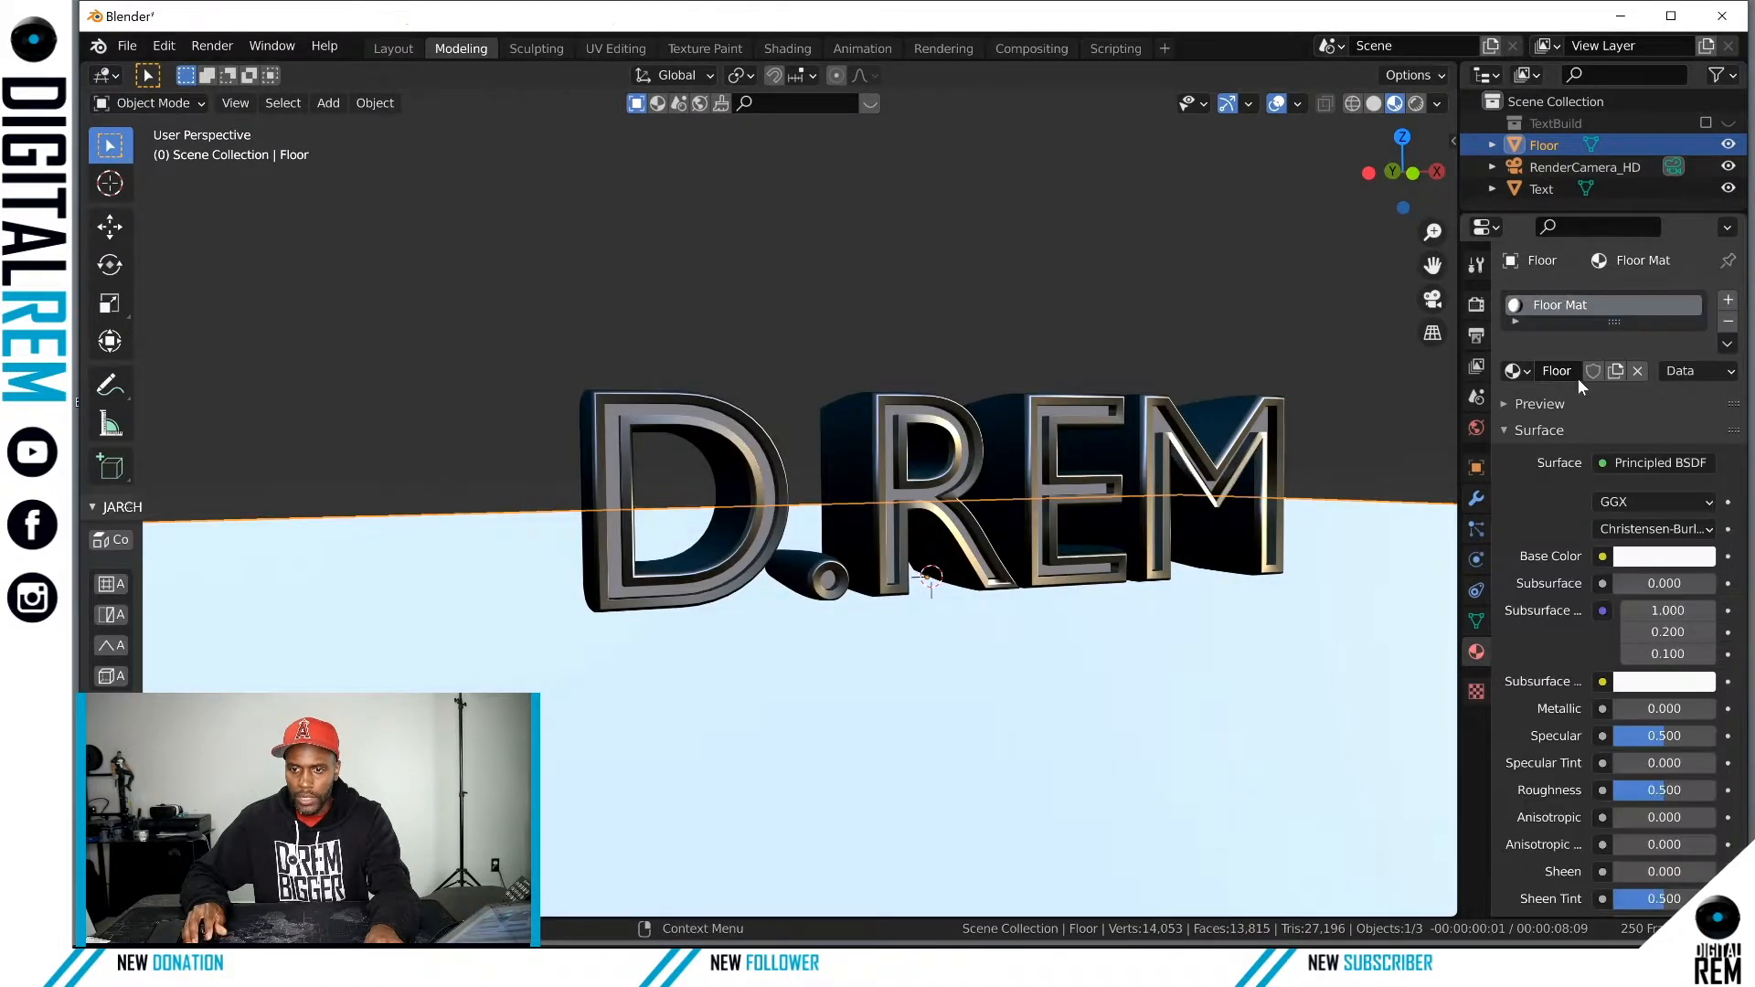
left_click(1649, 559)
left_click_drag(1699, 261, 1699, 357)
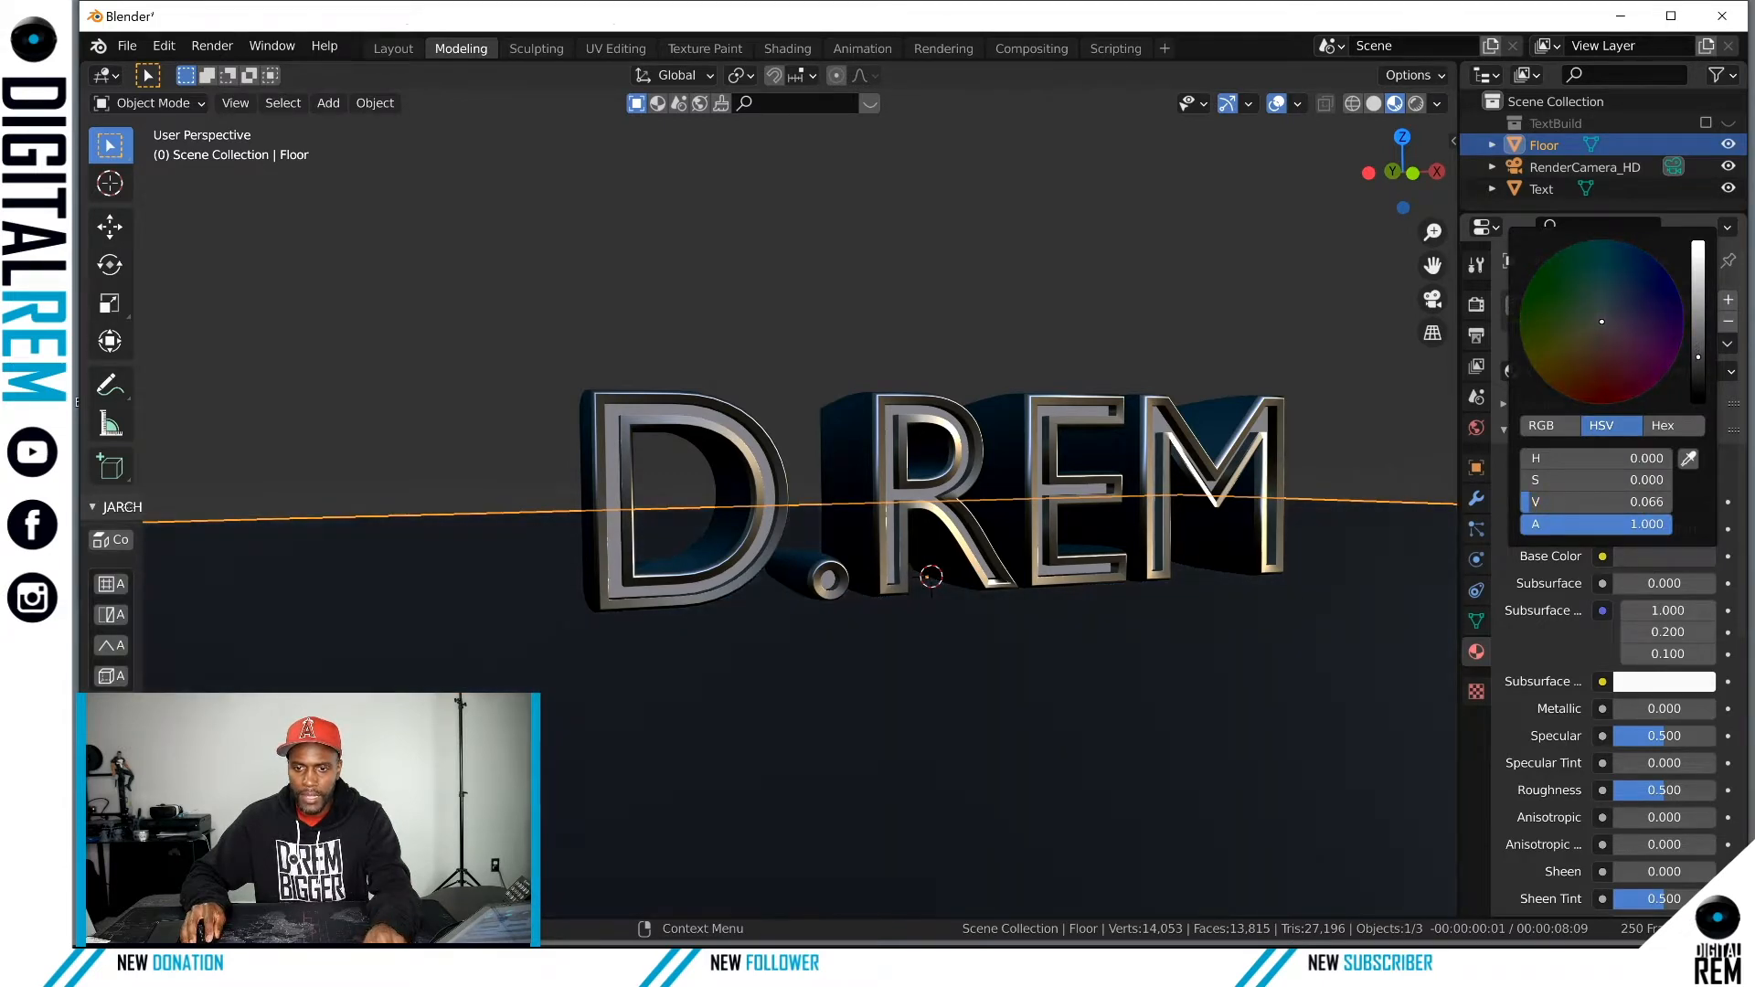
middle_click_drag(1182, 337, 1333, 391)
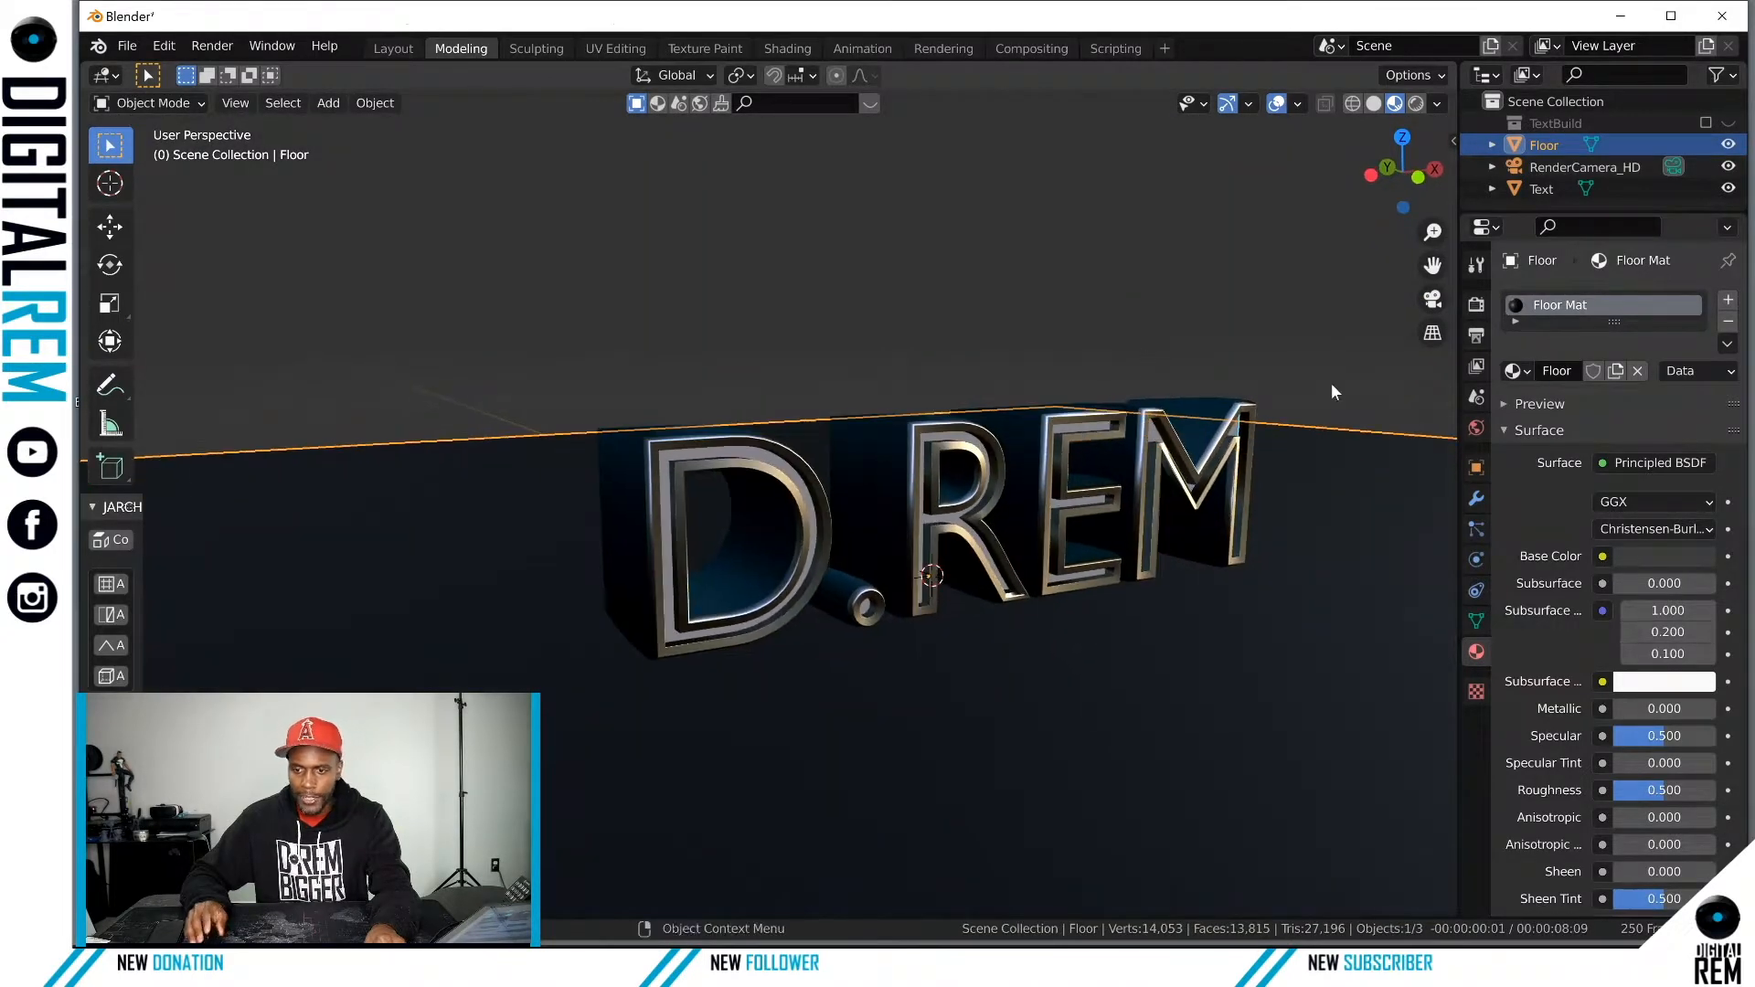
left_click(1638, 556)
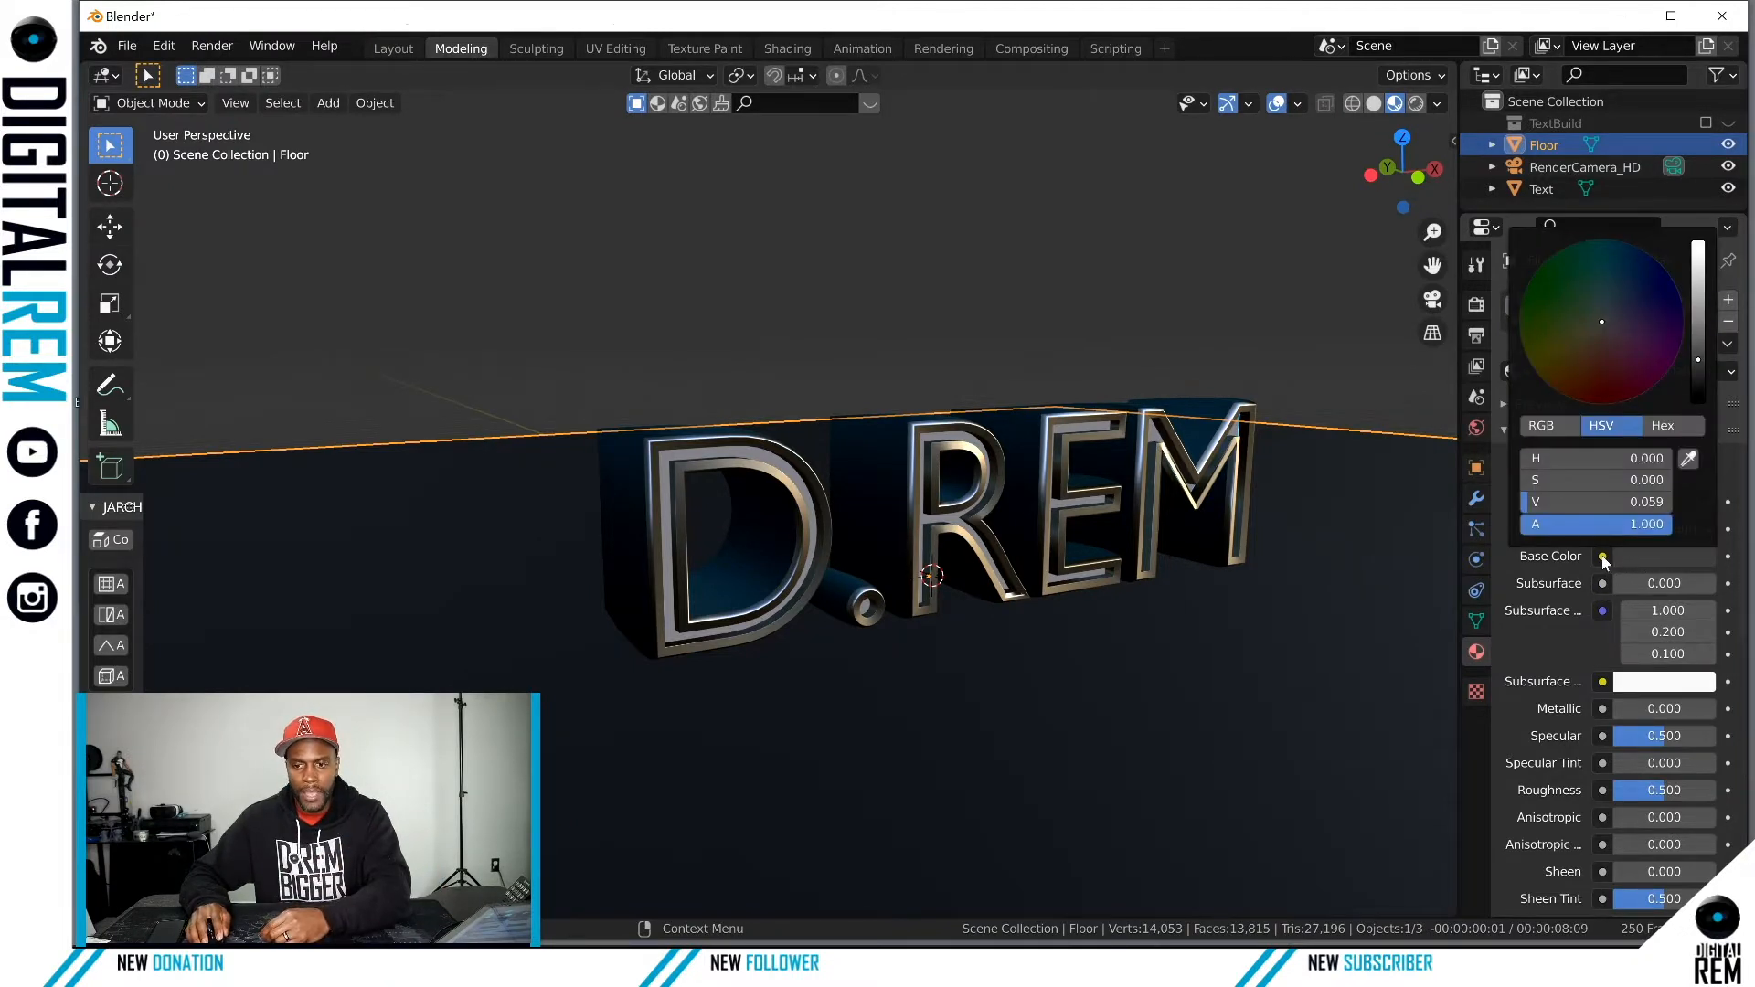
left_click(1603, 557)
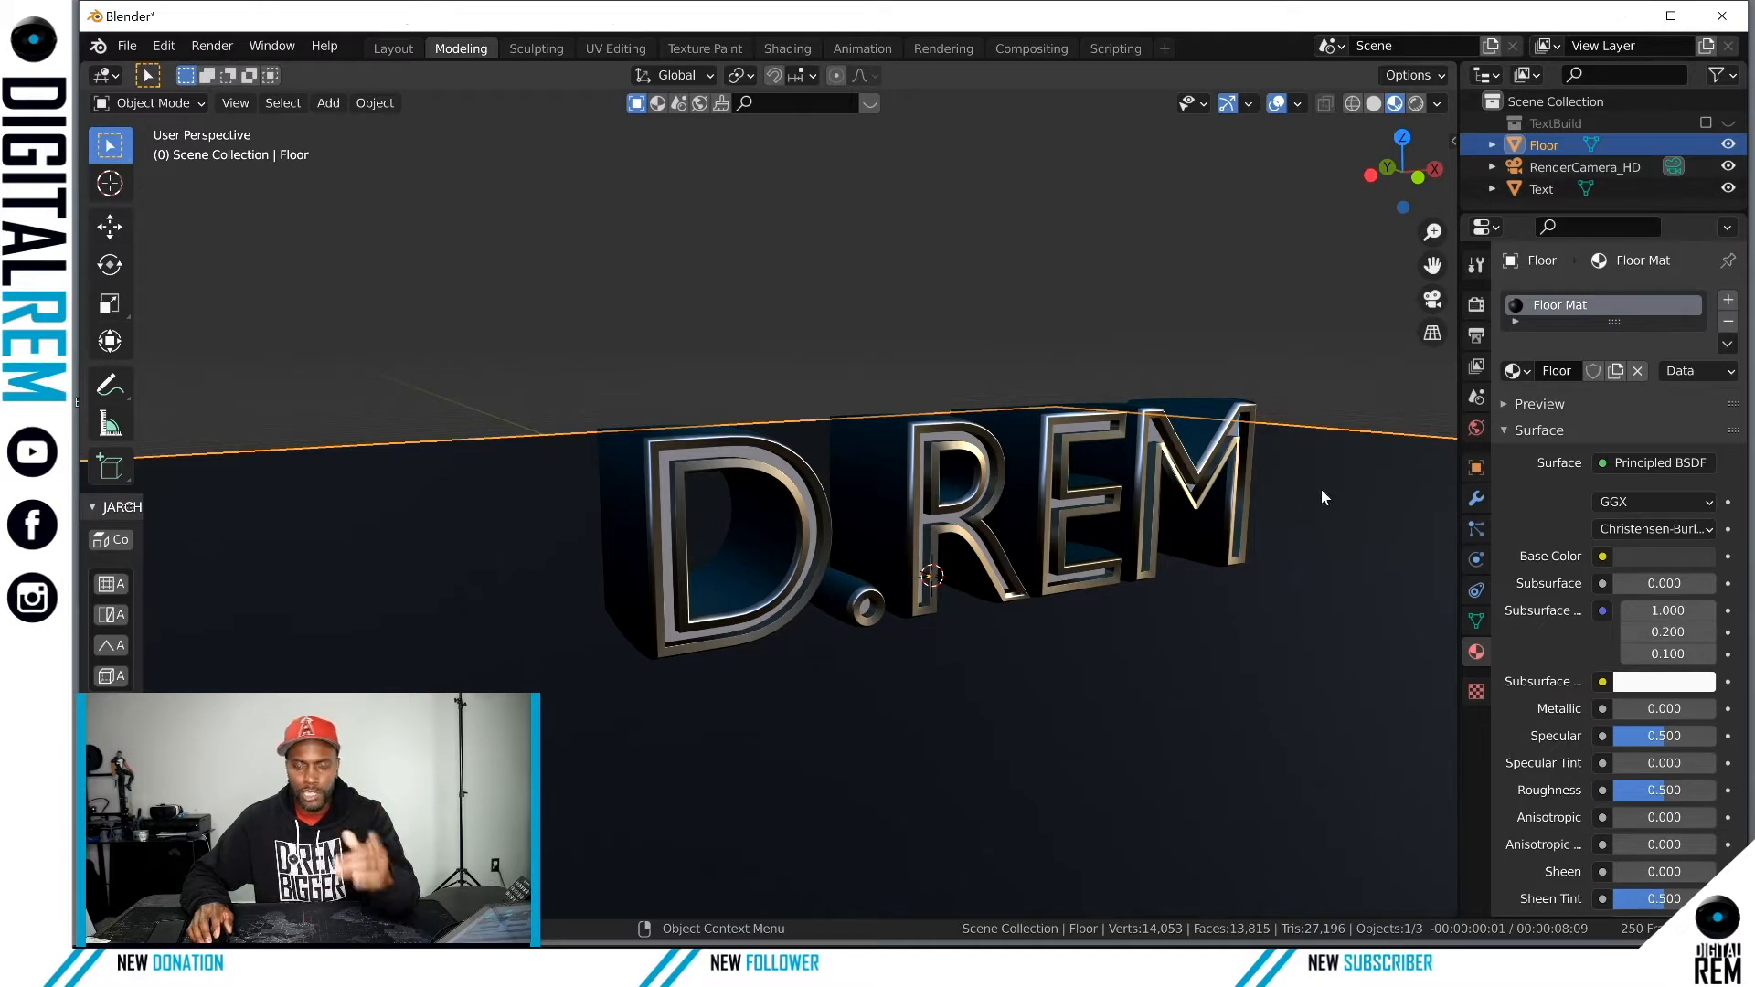
Step: Set Floor Mat's roughness to 1.000 and its specular to 0.174
mouse_move(1254, 486)
middle_mouse_down()
mouse_move(1280, 463)
mouse_move(1302, 502)
mouse_move(1267, 503)
middle_mouse_up()
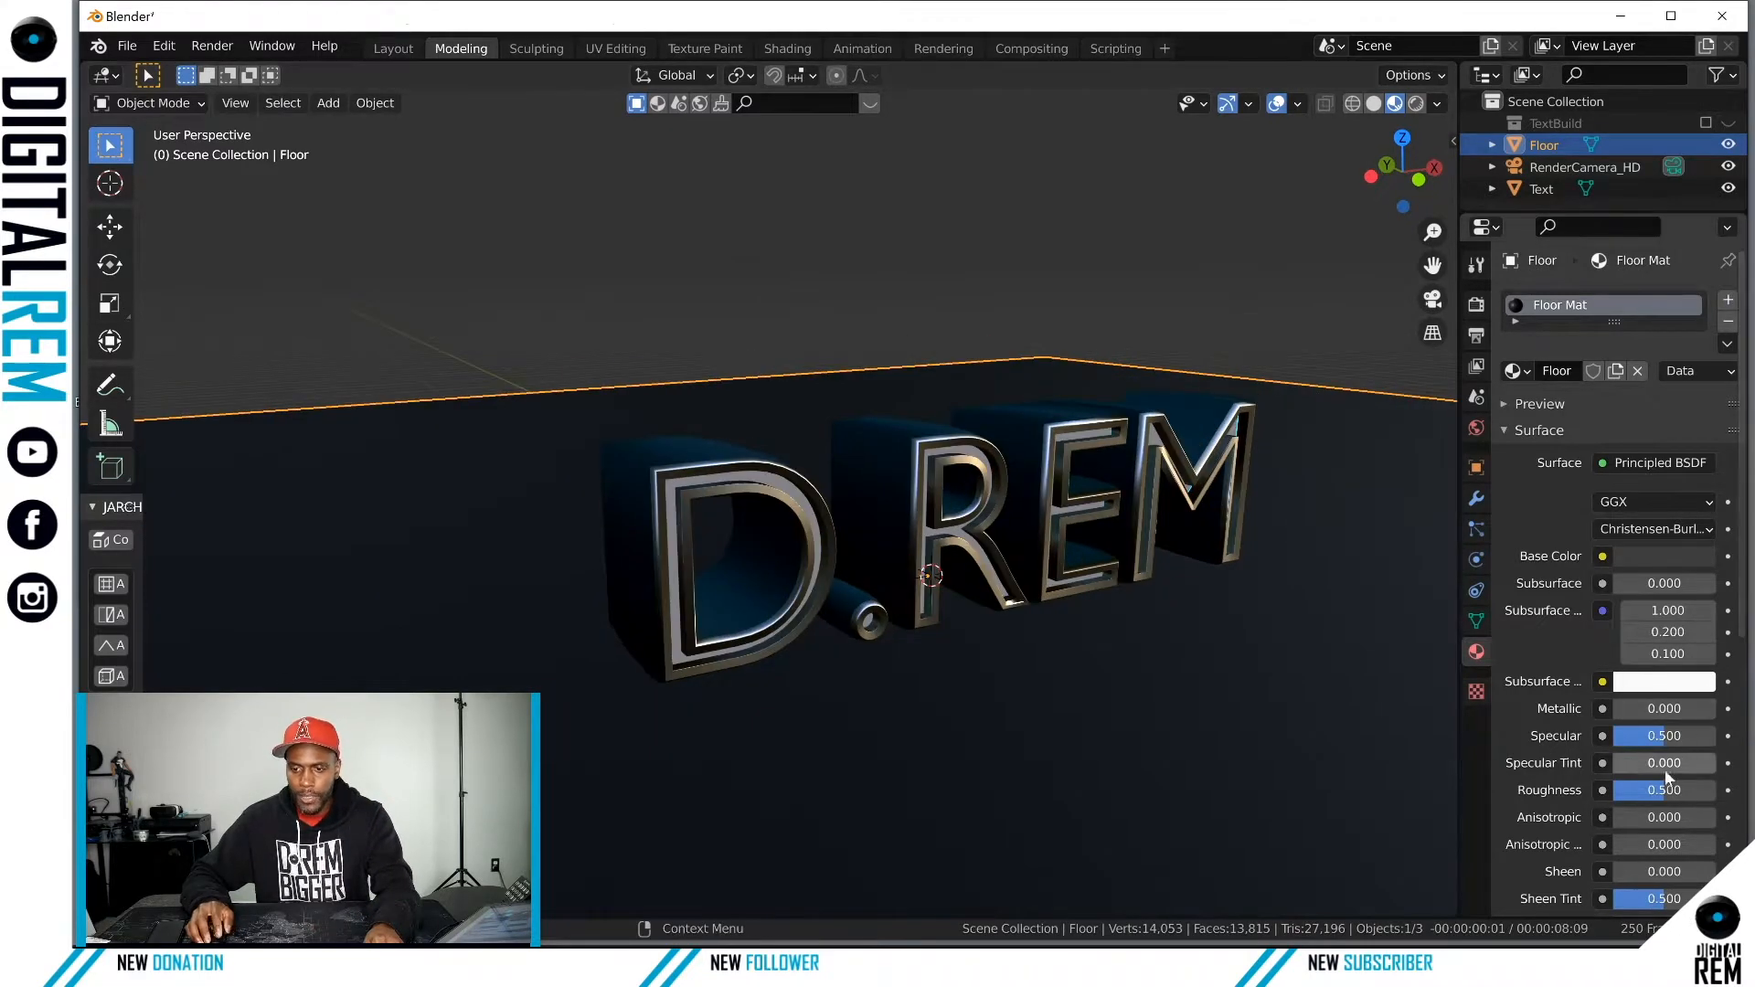
left_click_drag(1665, 790, 1709, 790)
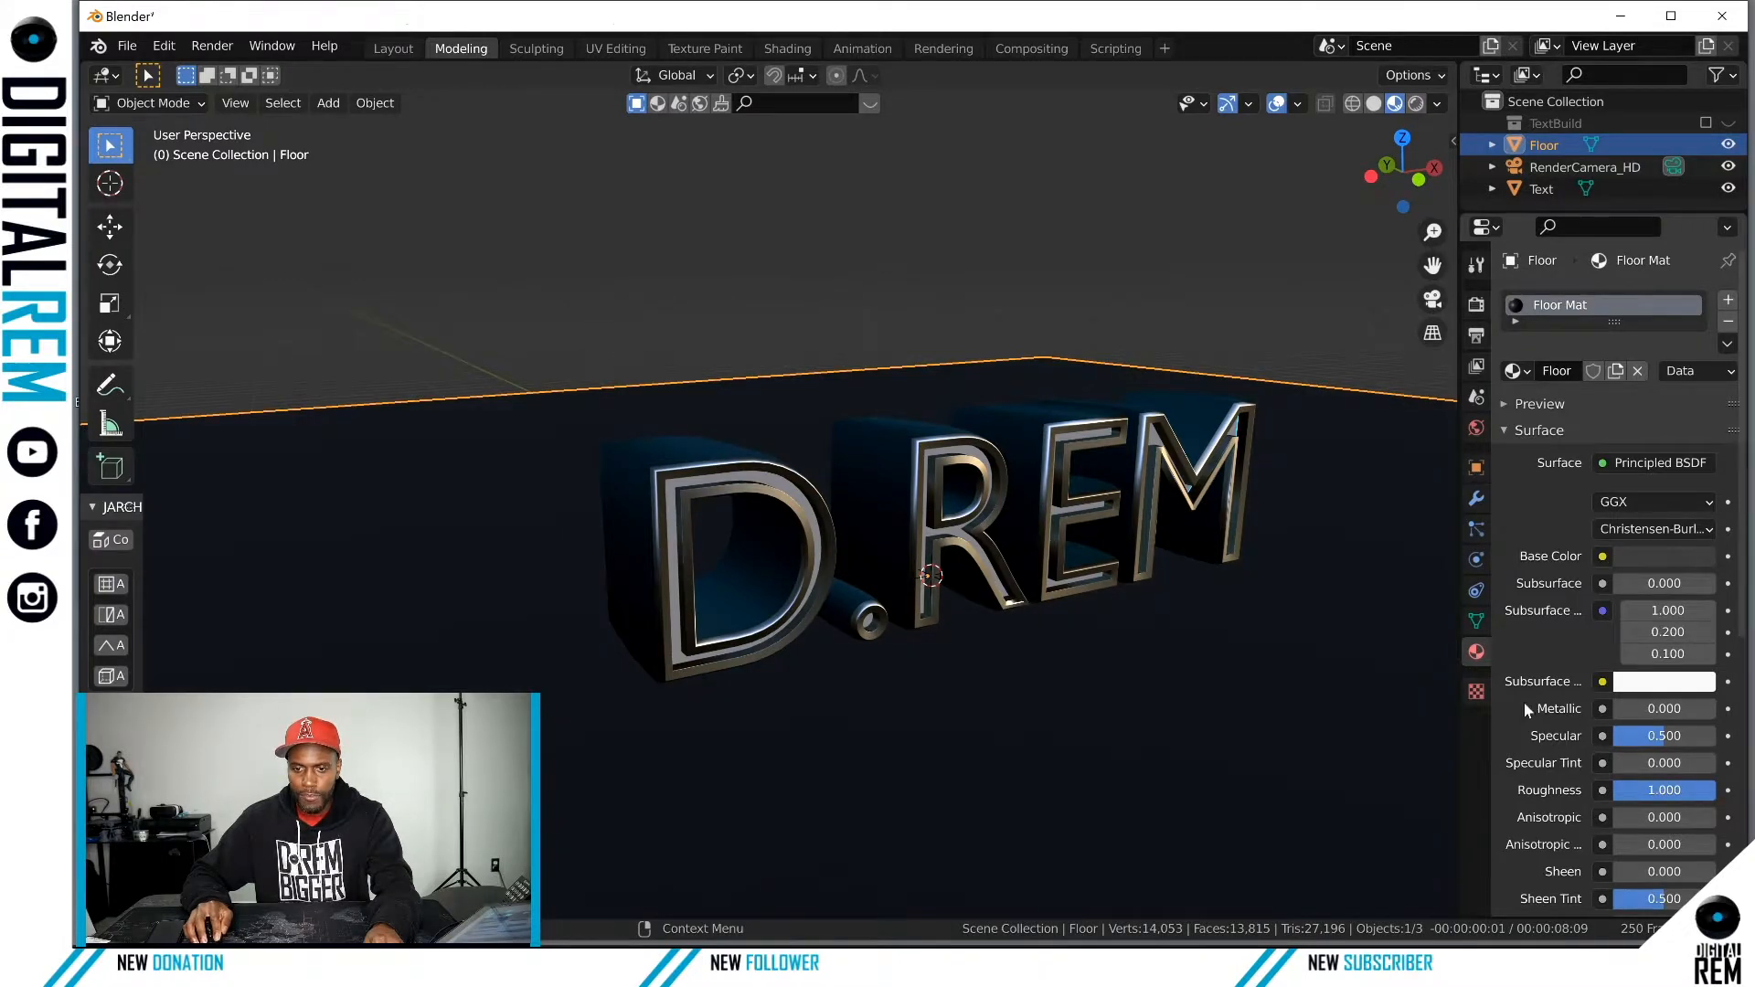
middle_click_drag(1426, 631, 1362, 560)
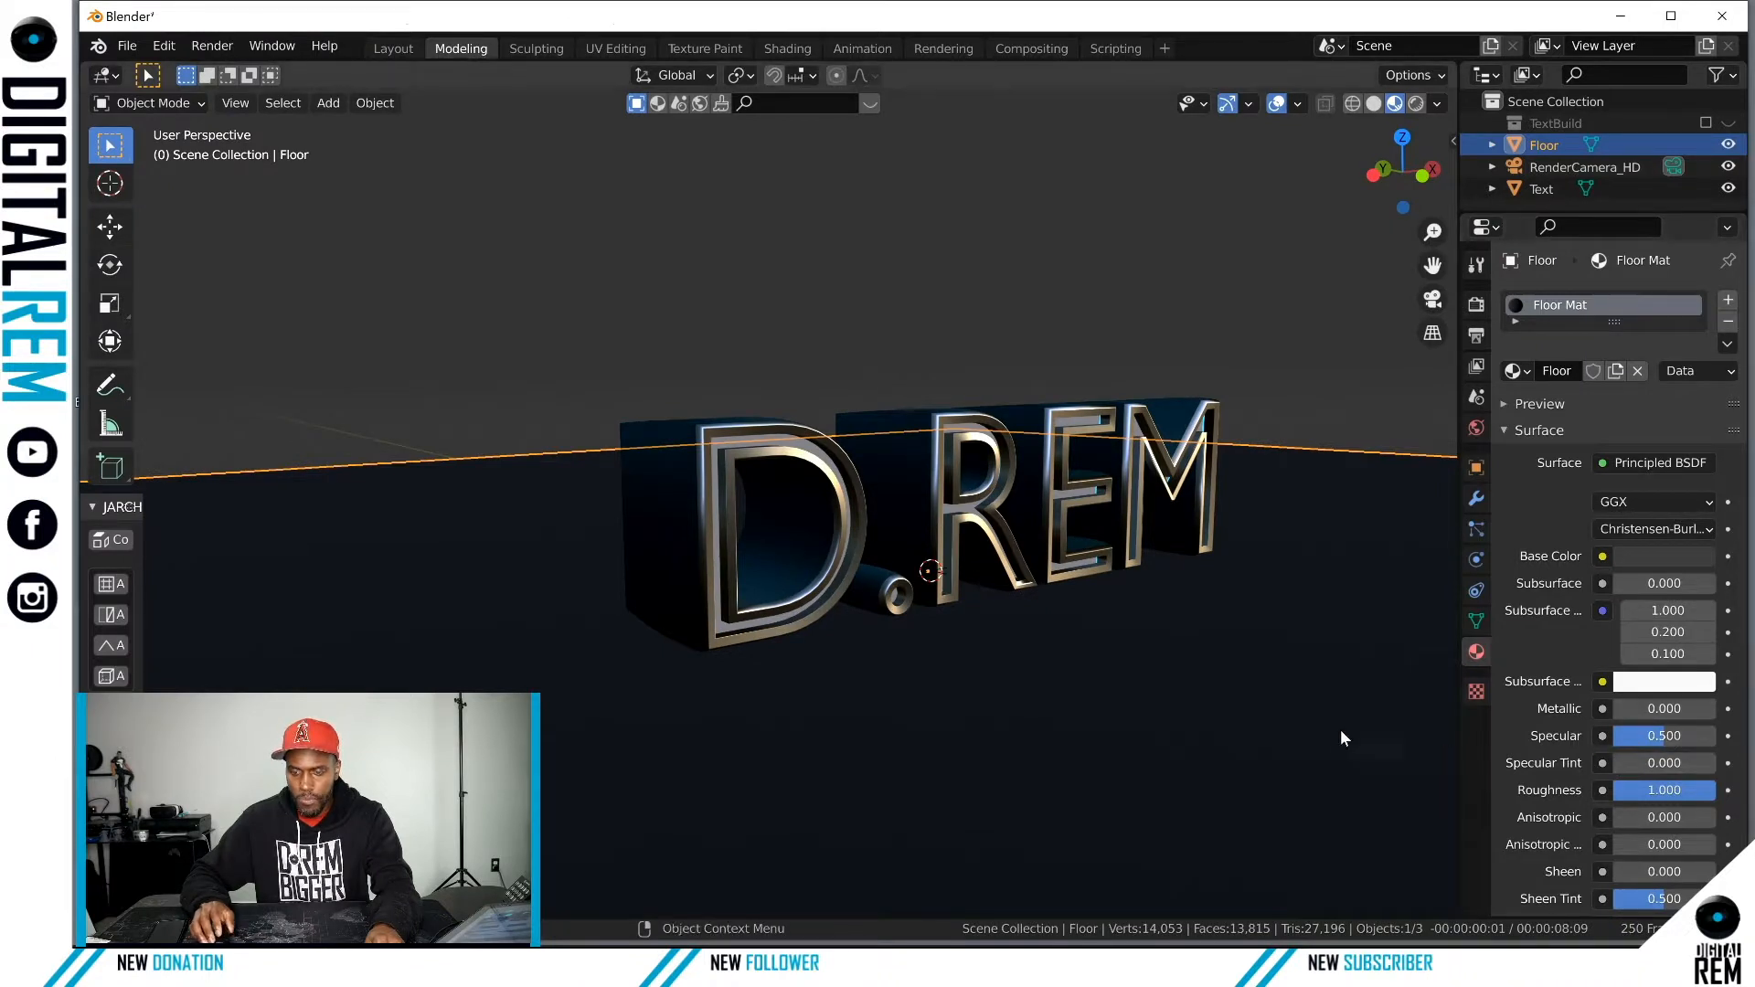
left_click_drag(1645, 743, 1623, 743)
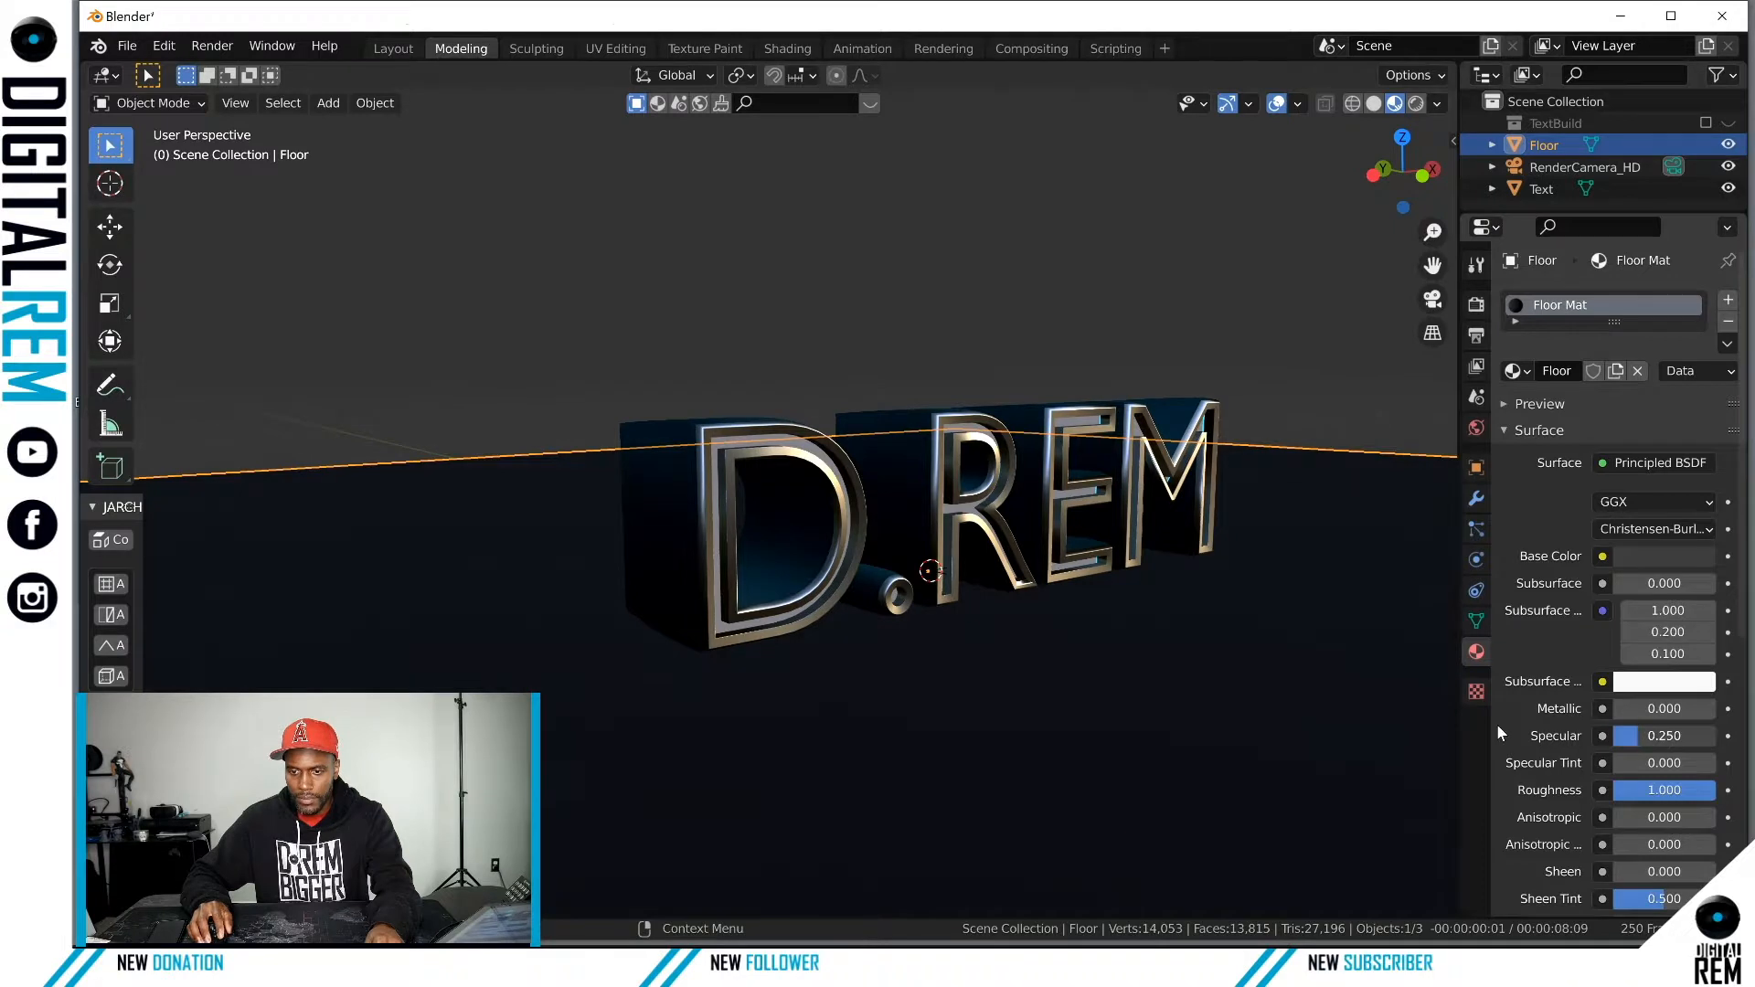
left_click_drag(1497, 726, 1496, 725)
middle_click_drag(1335, 660, 1331, 653)
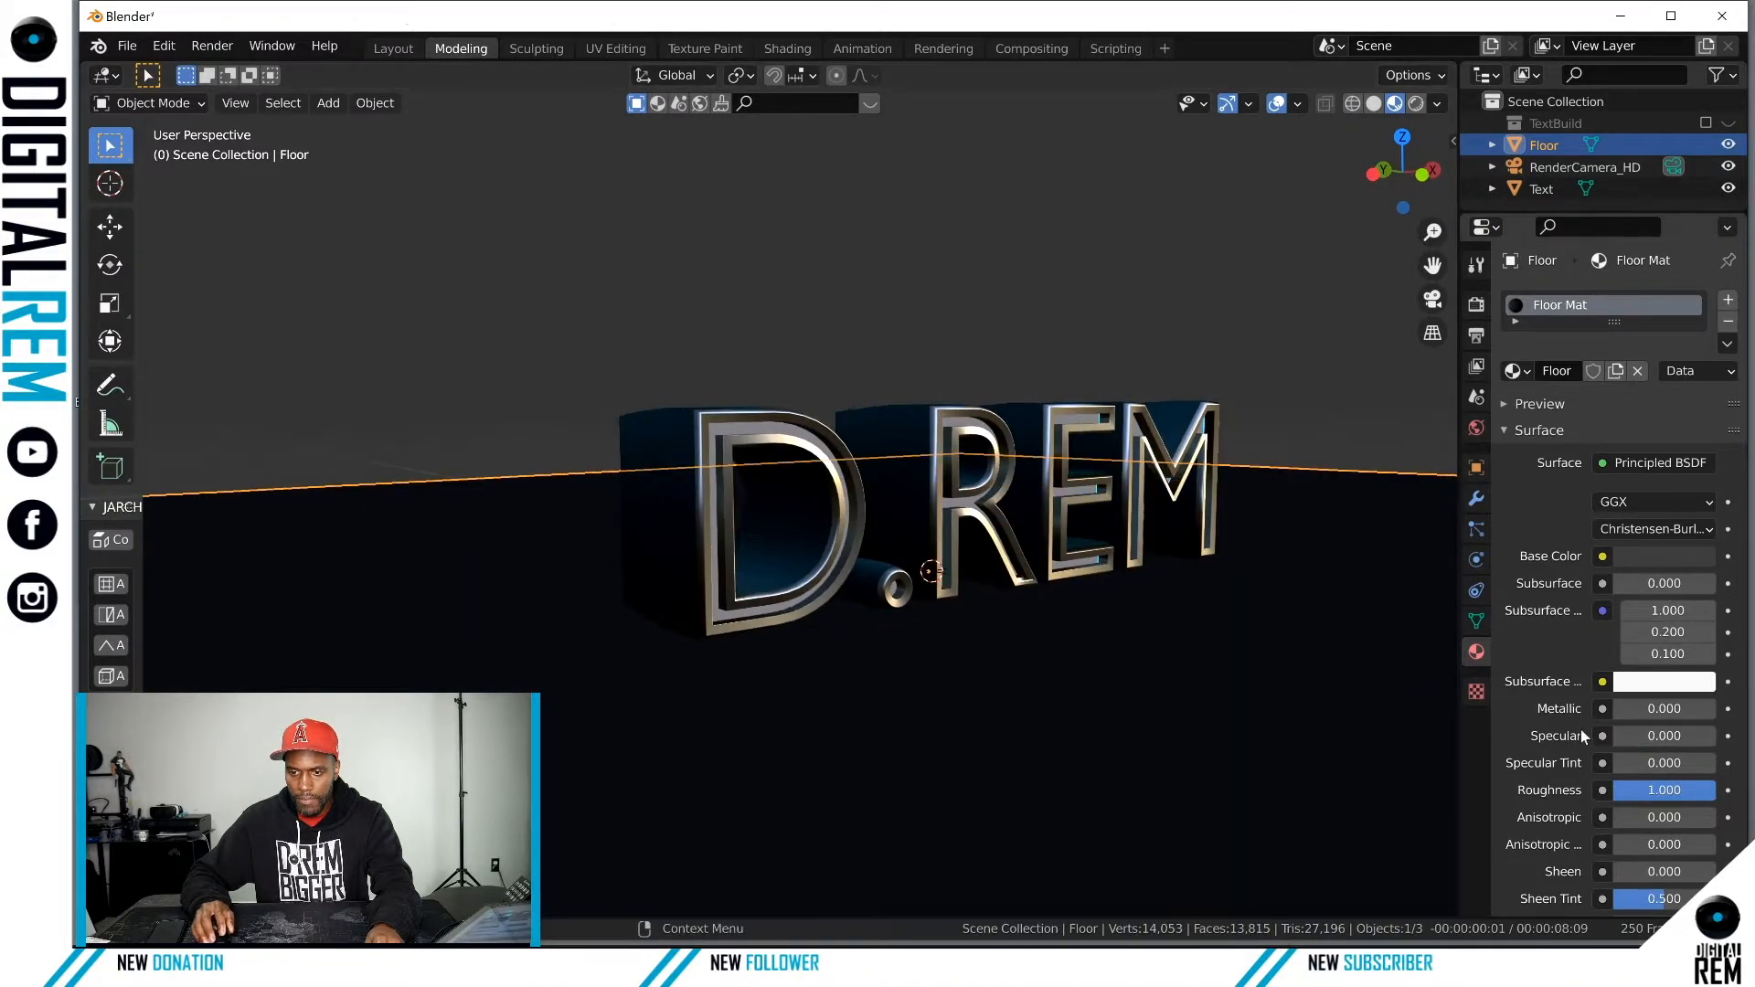
left_click_drag(1582, 729, 1514, 730)
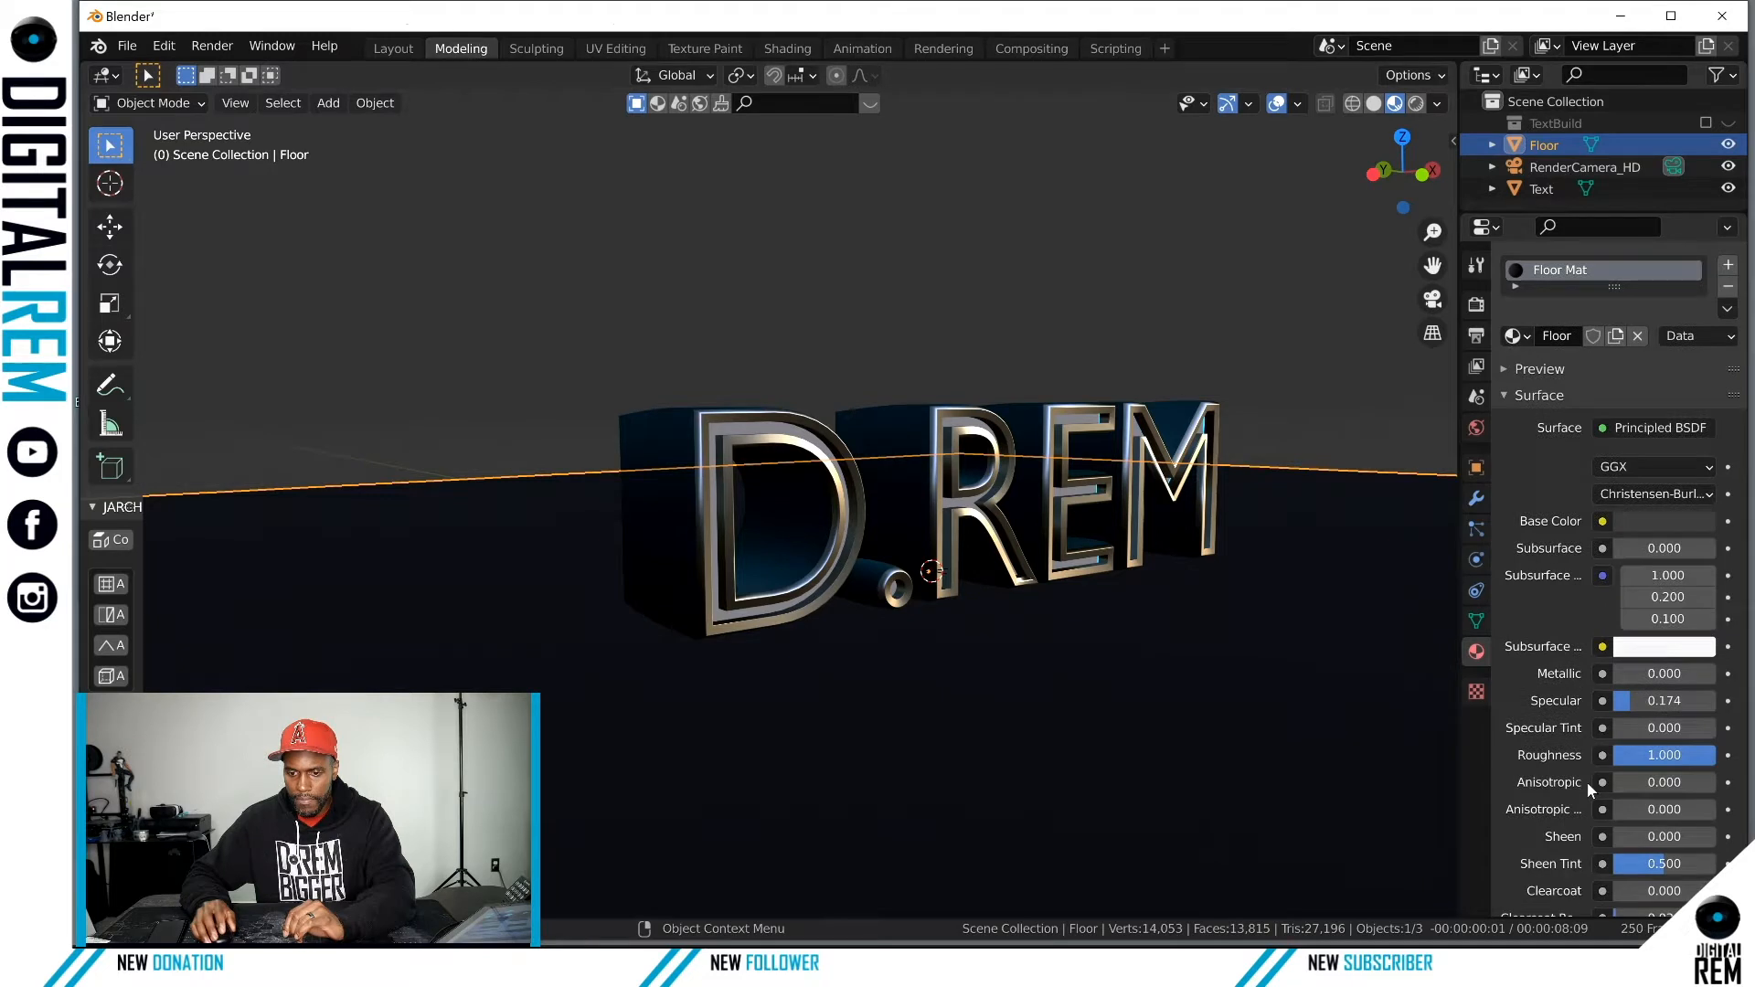
scroll(1587, 781, "down", 6)
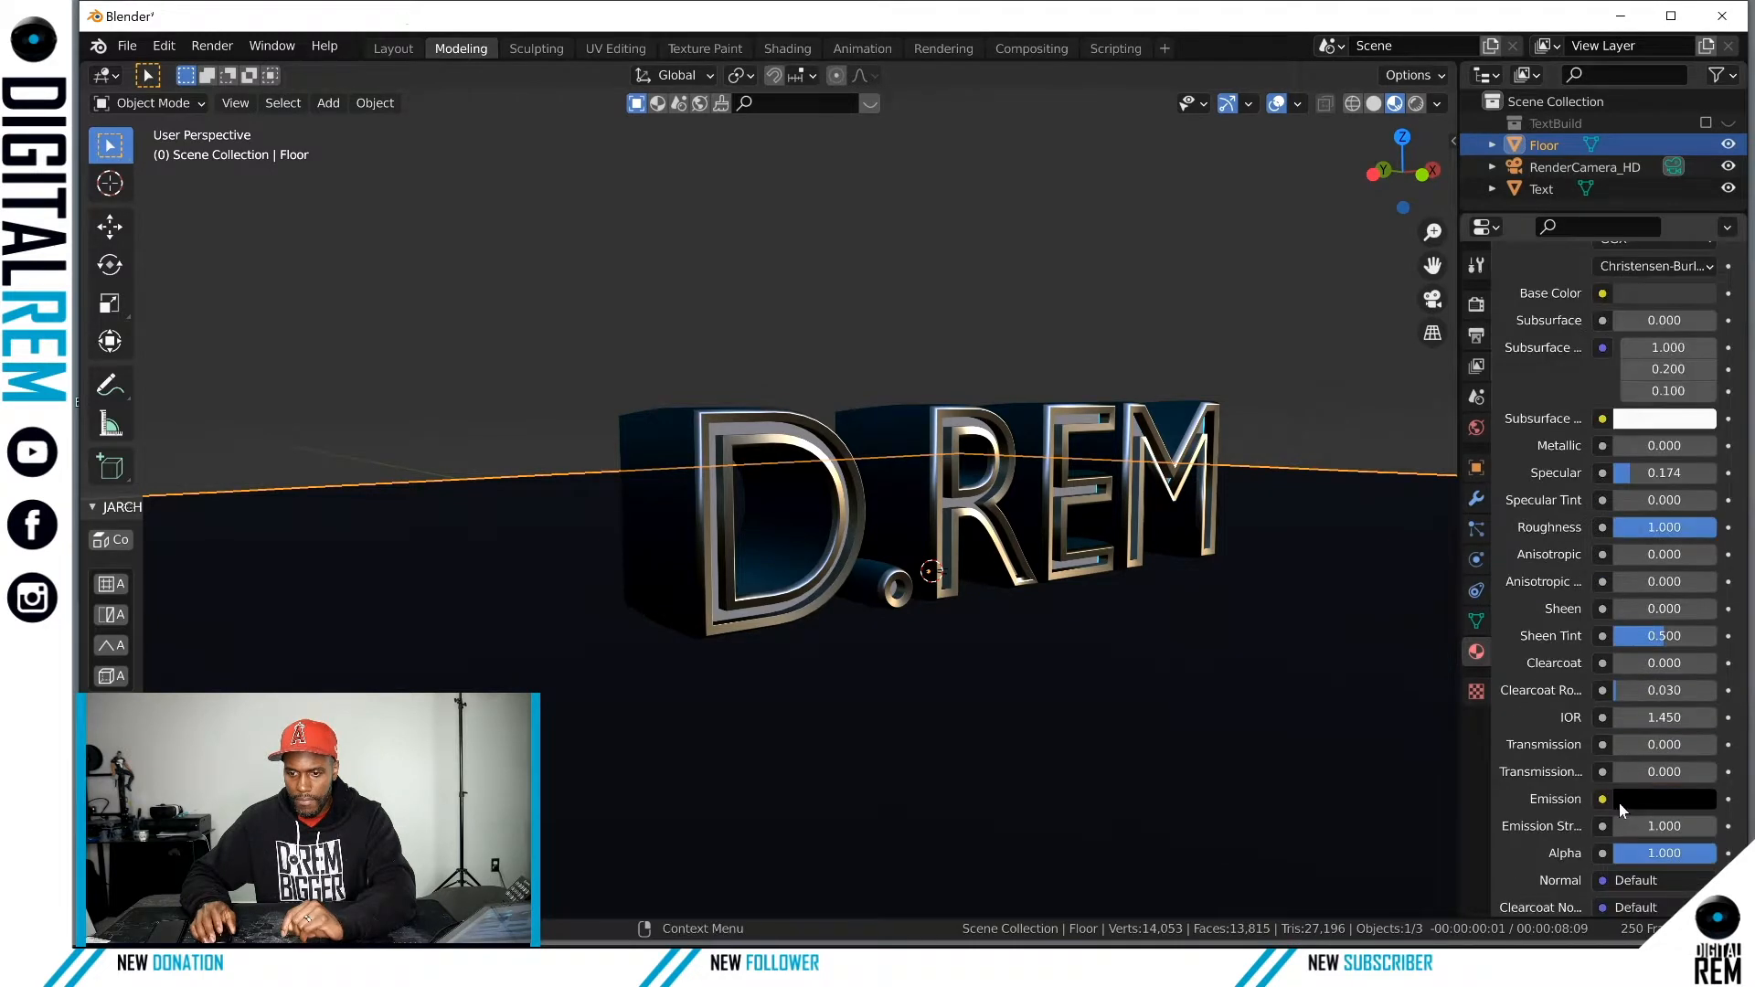
scroll(1588, 812, "down", 5)
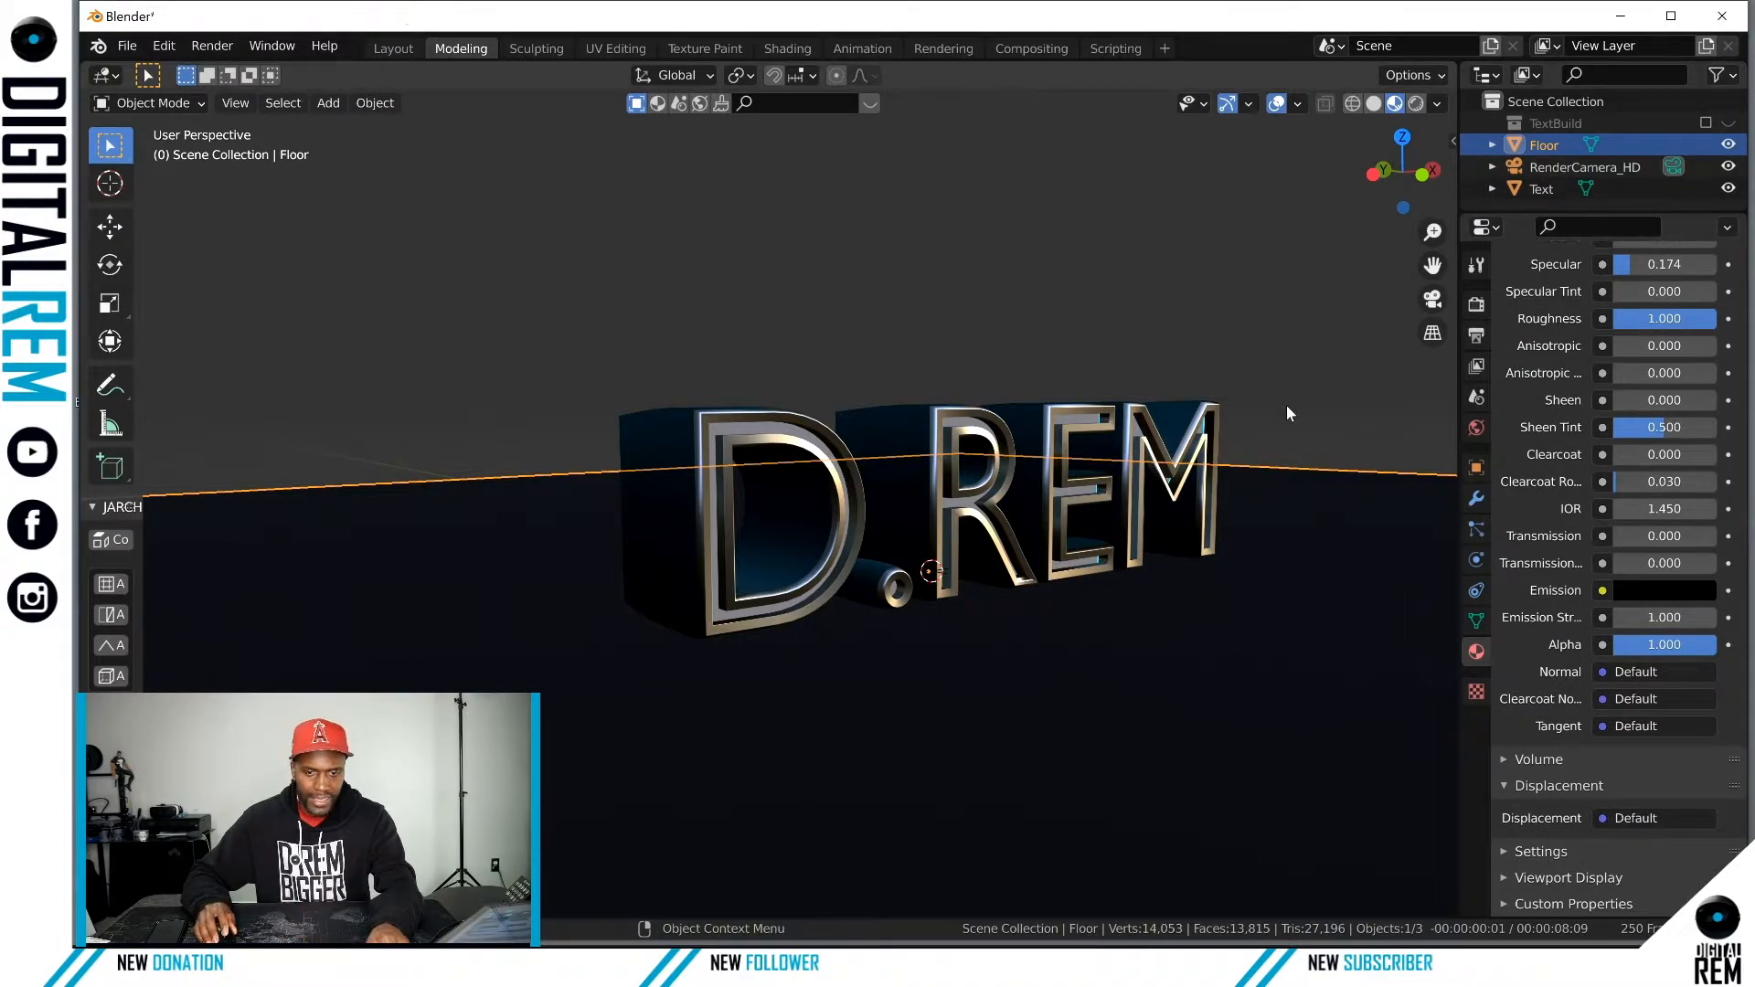
middle_click_drag(1286, 404, 775, 446)
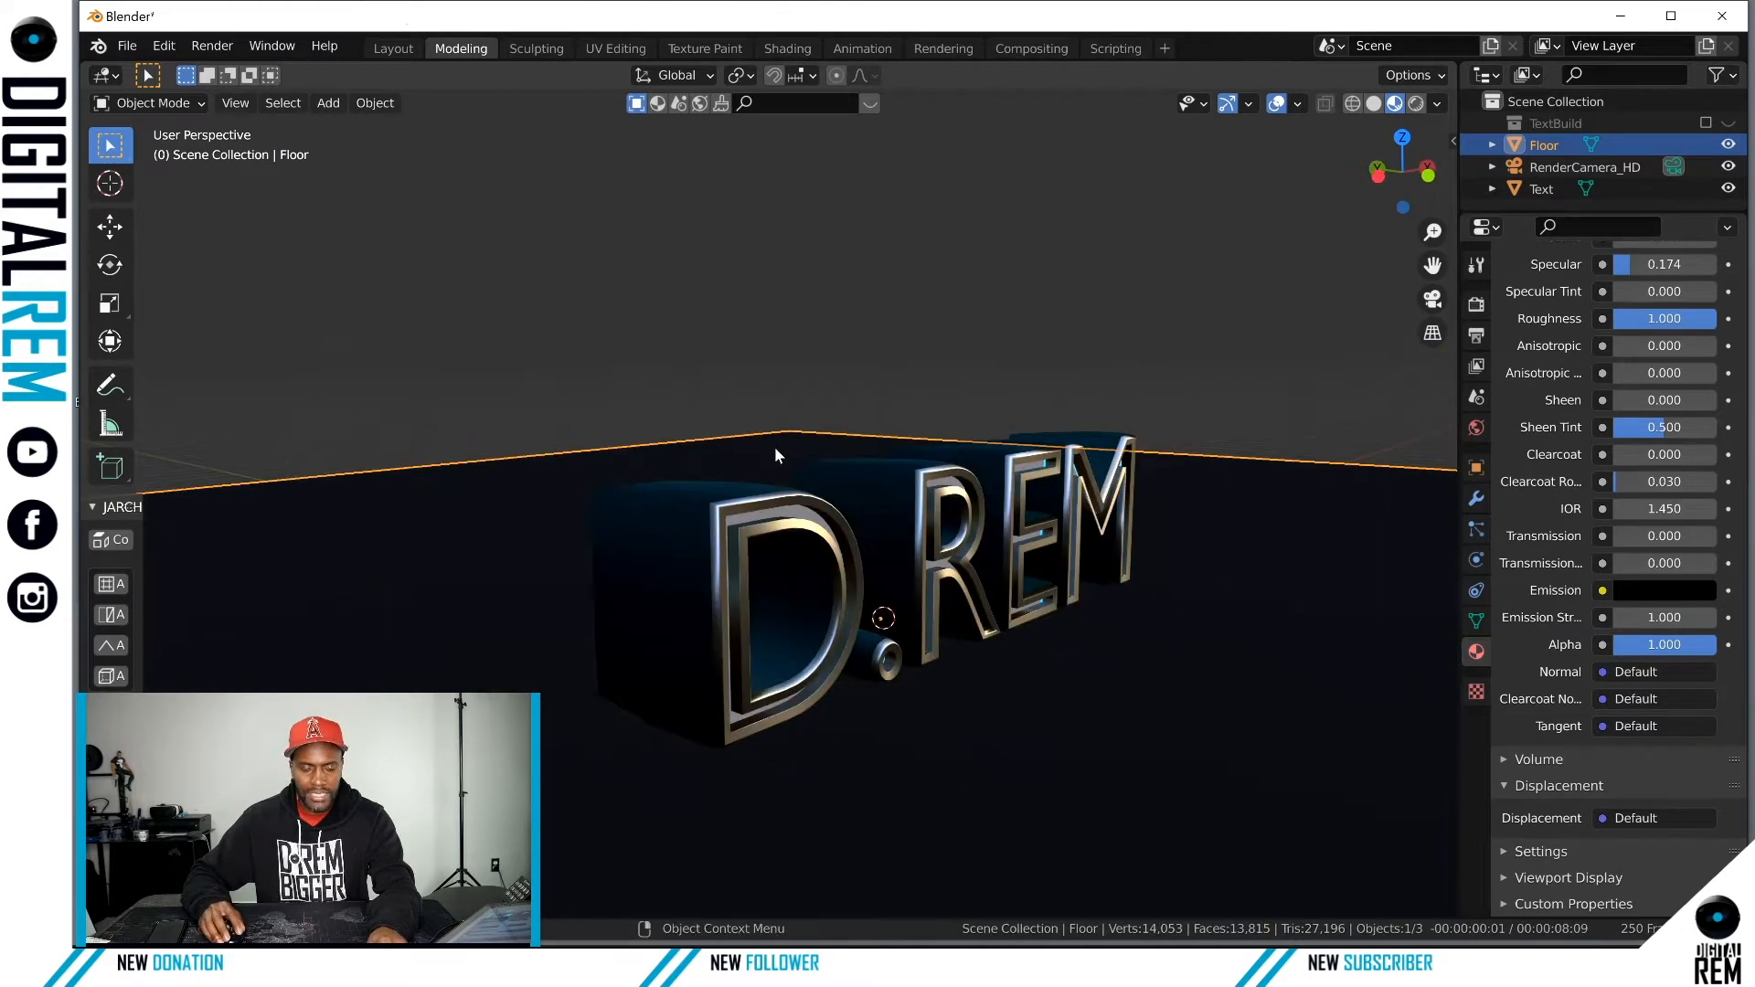
key("ctrl+Tab")
left_click(927, 449)
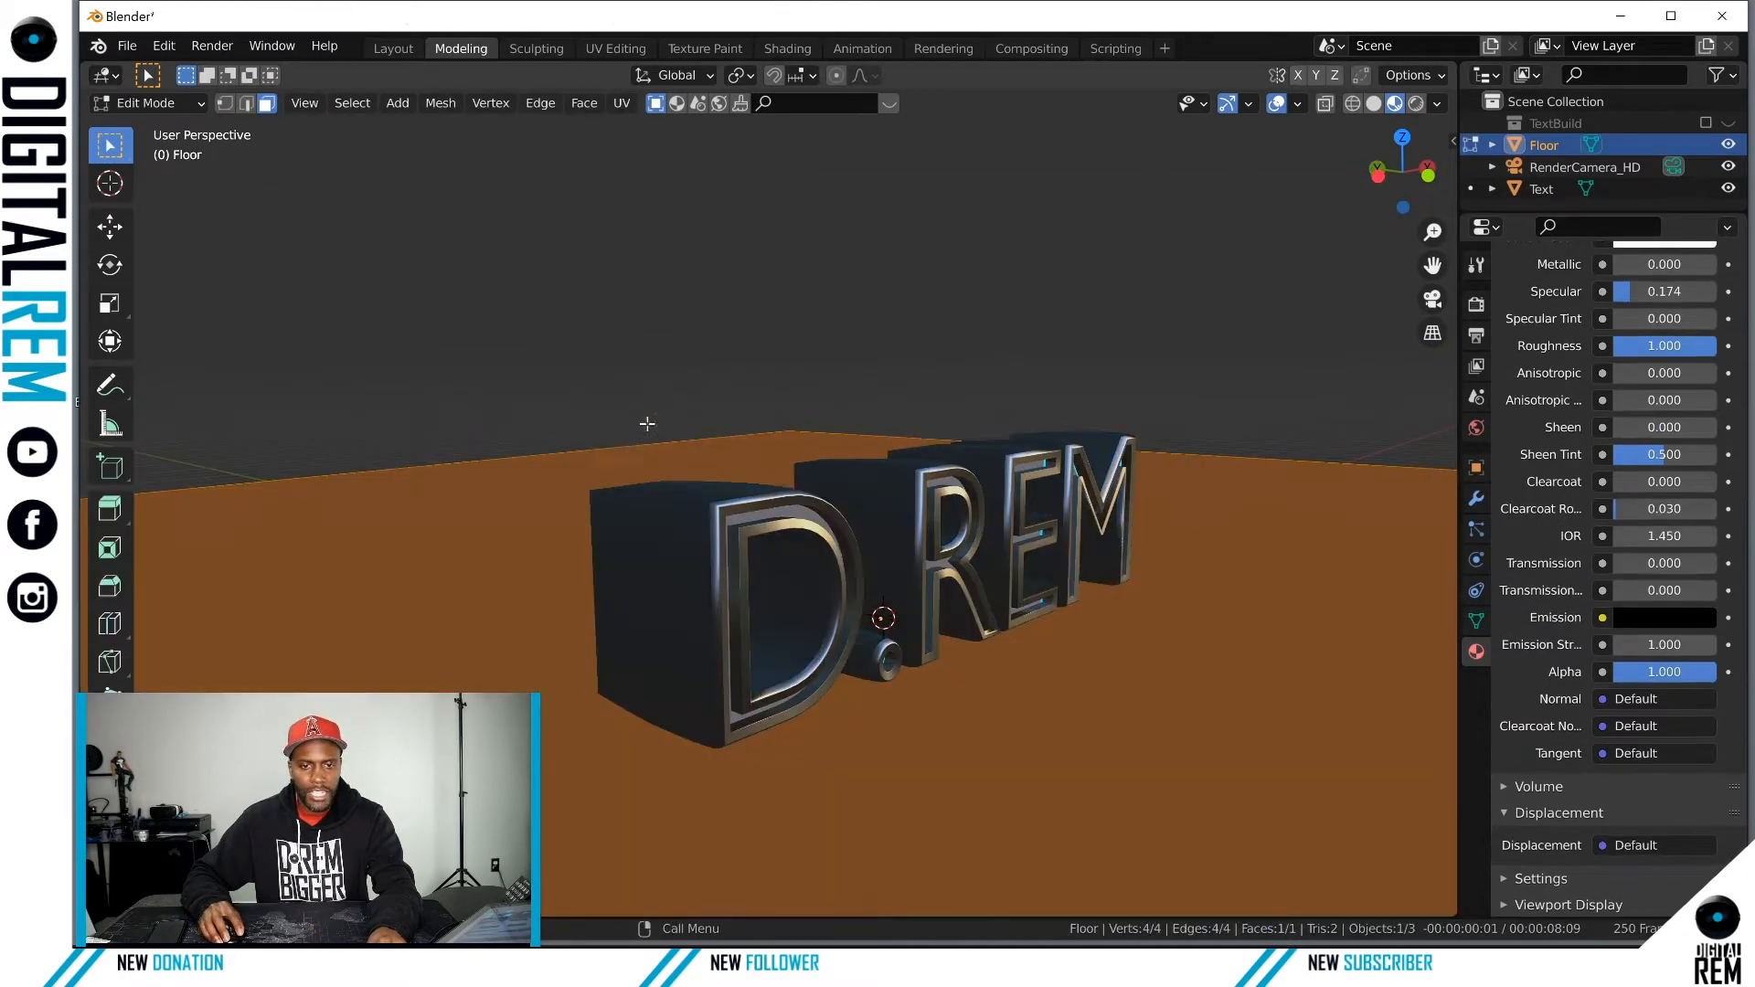
left_click(246, 104)
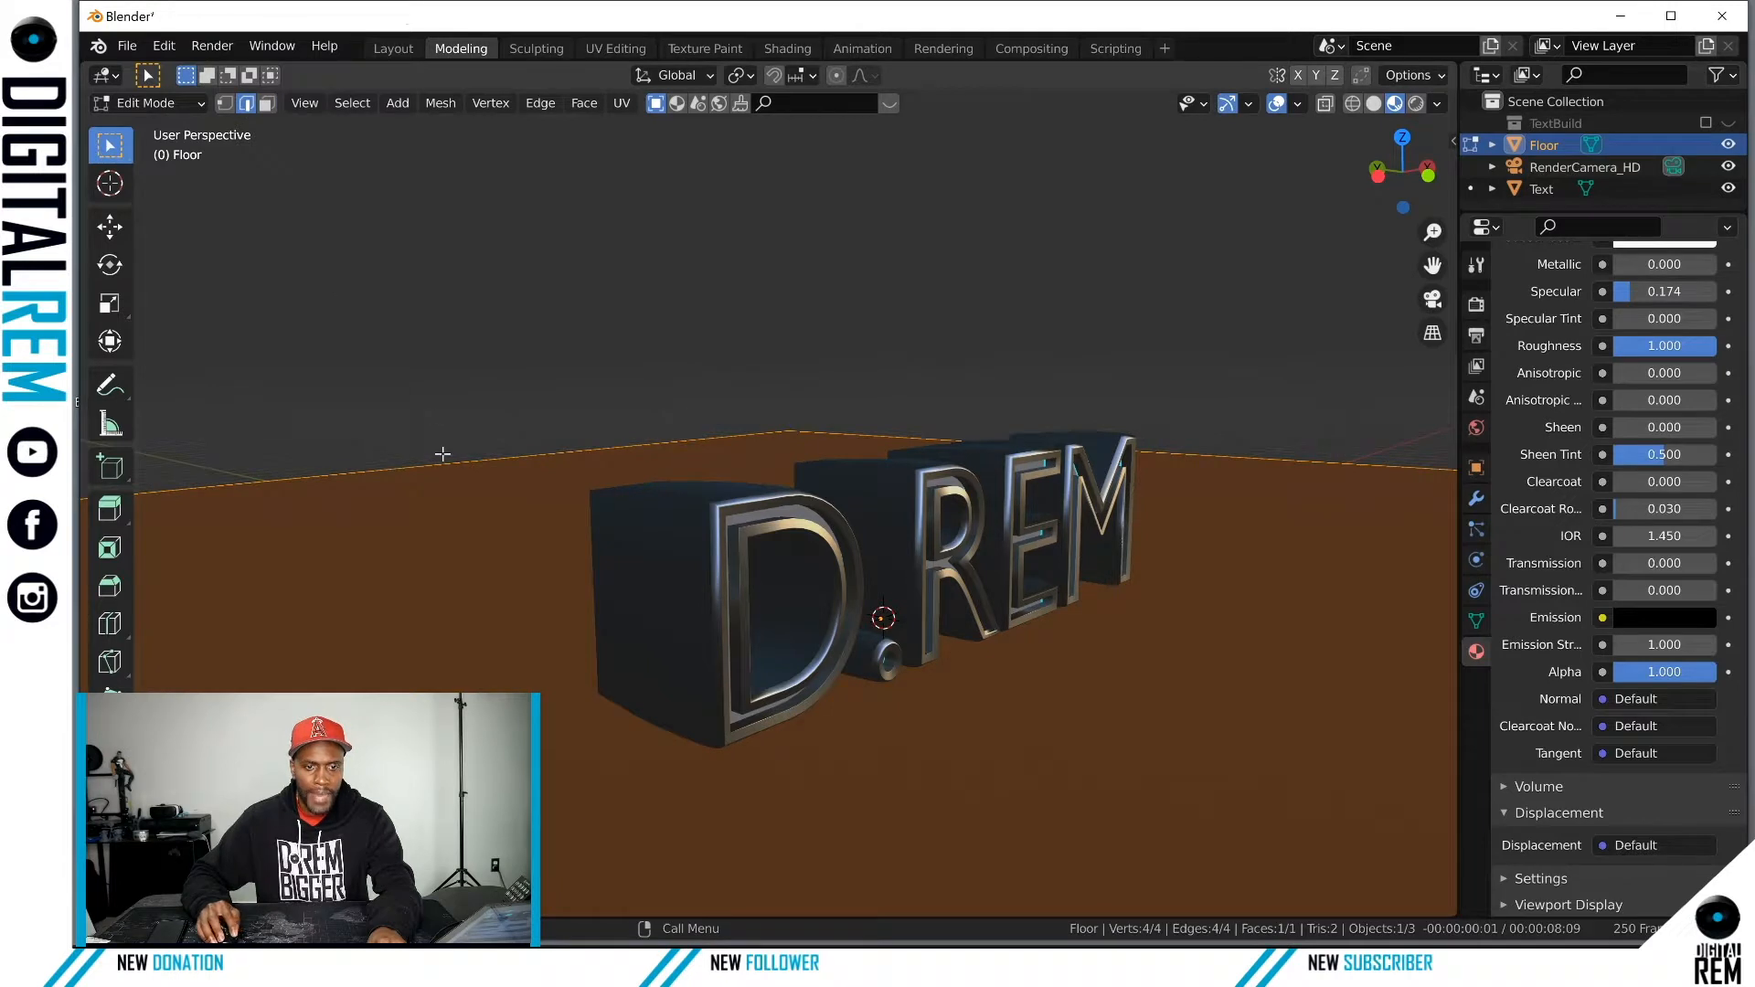
left_click(443, 457)
middle_click_drag(521, 420, 580, 508)
key("ctrl+Tab")
left_click(394, 442)
Step: Scale the floor along the X axis to about 2.4 times its width
scroll(719, 499, "down", 10)
key("s")
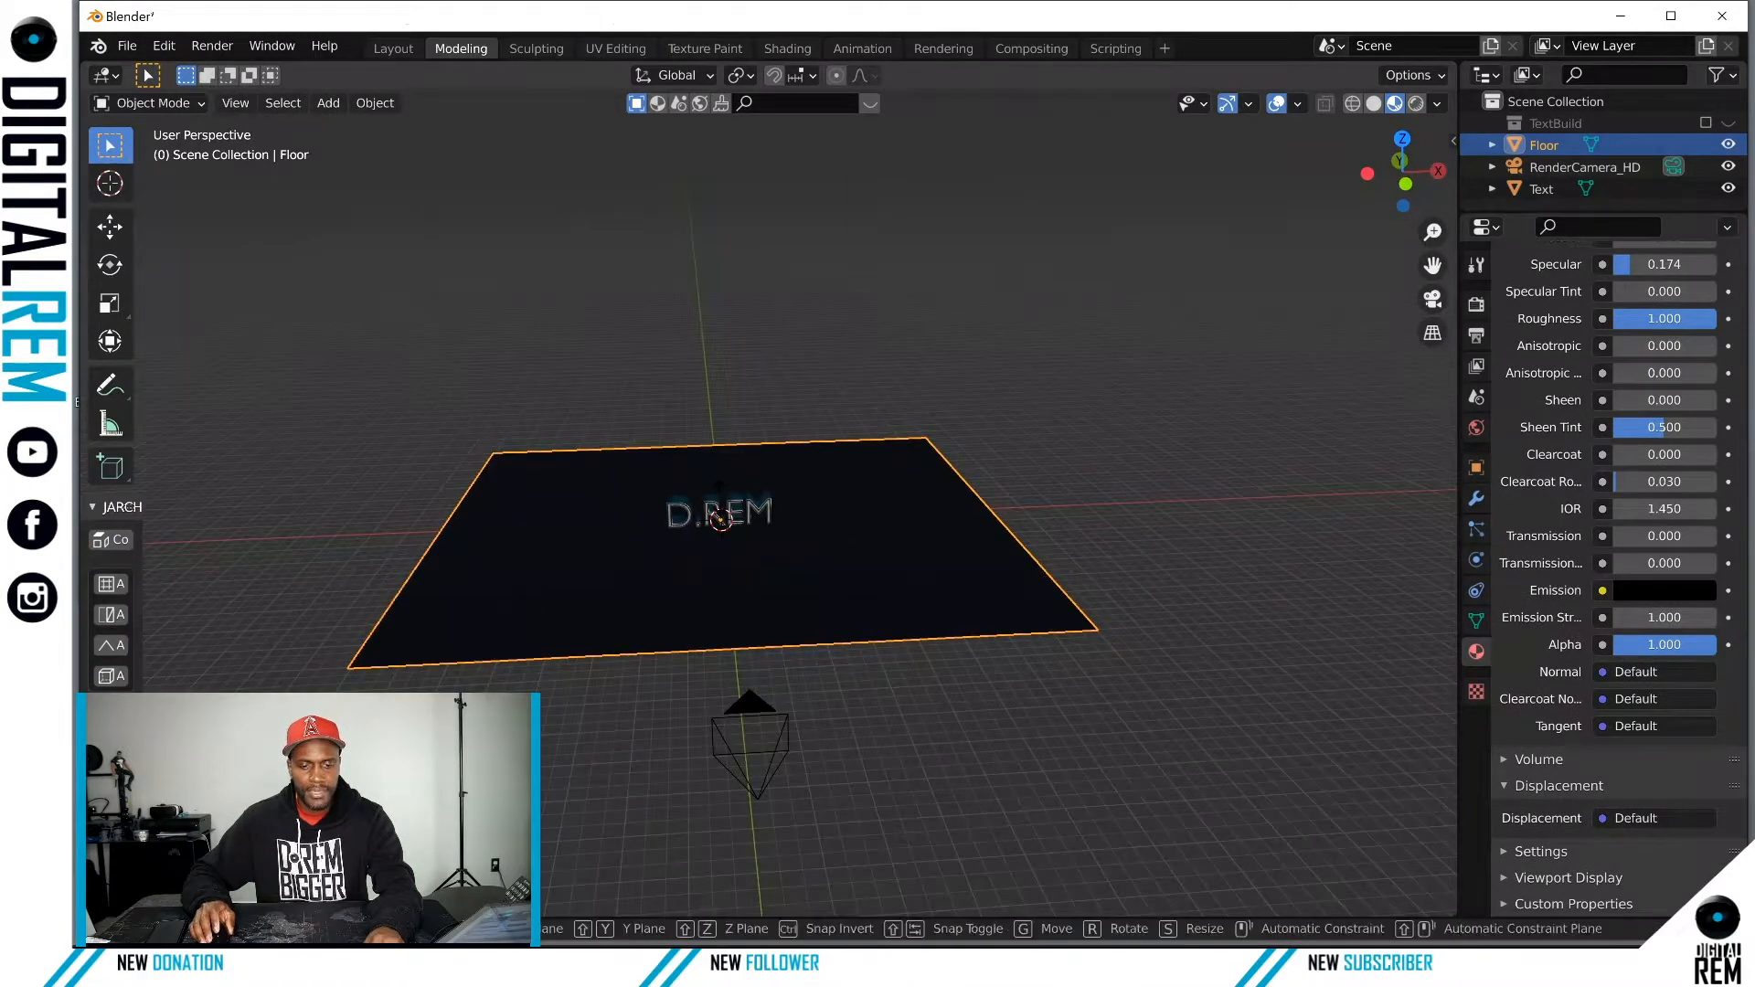
key("x")
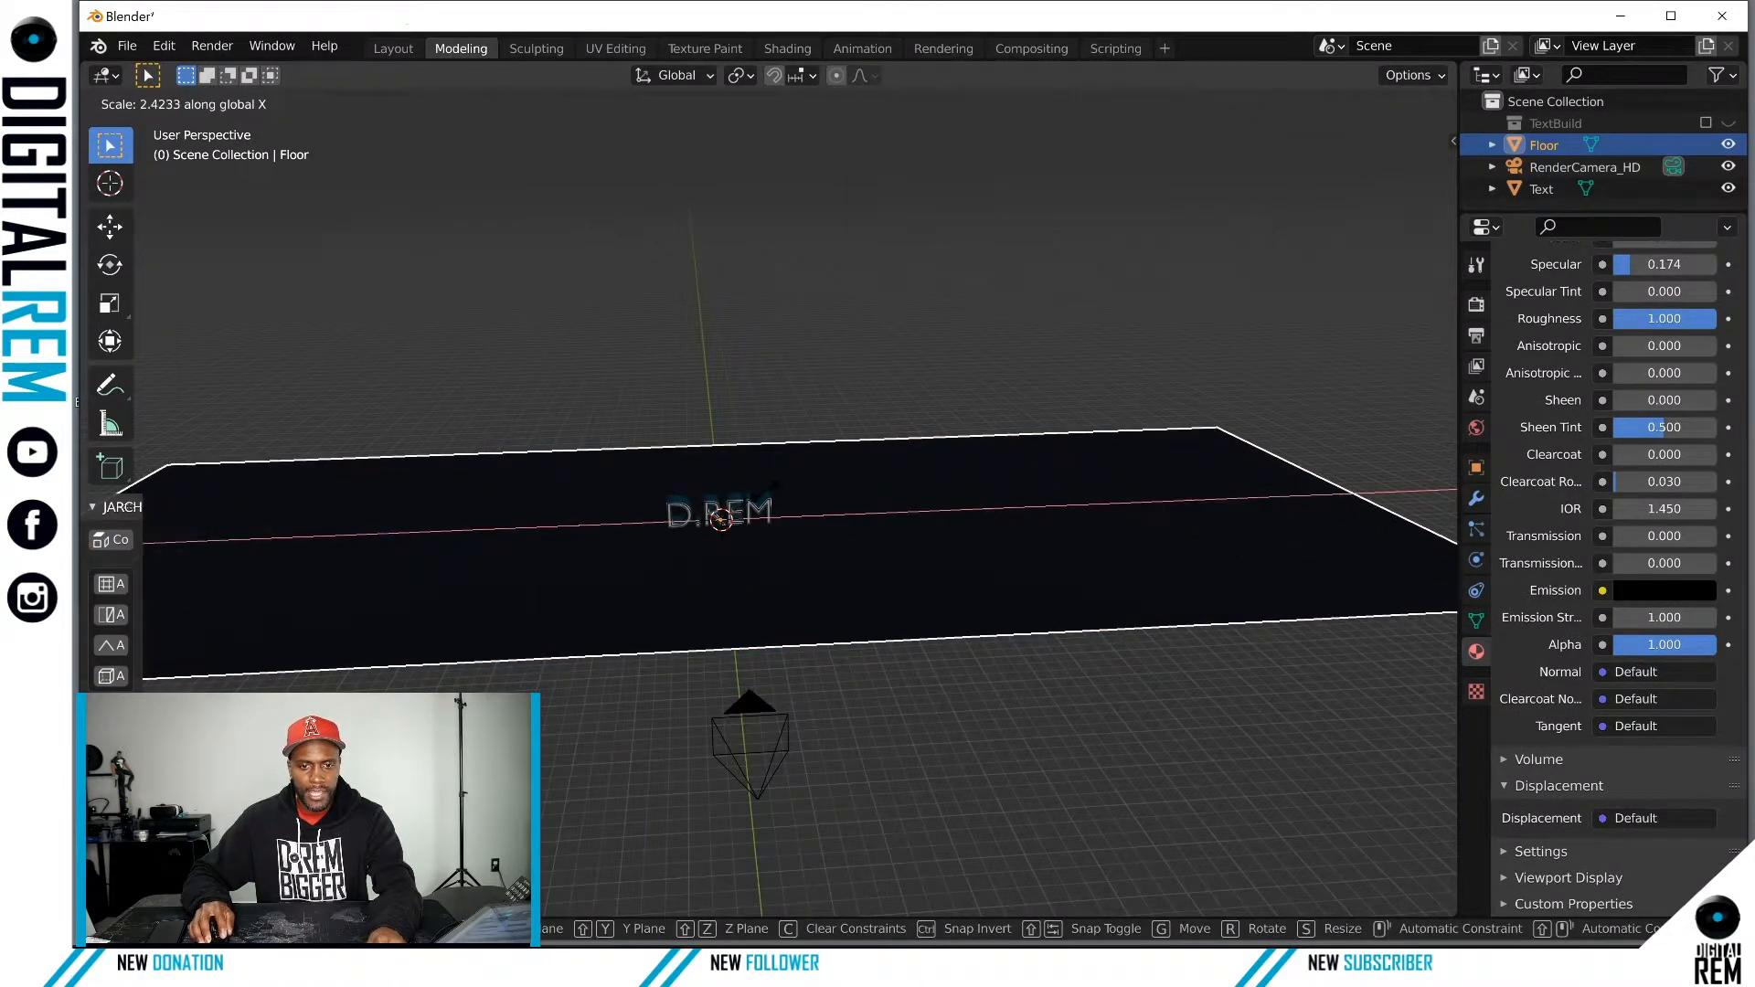
left_click(764, 490)
middle_click_drag(792, 492, 862, 513)
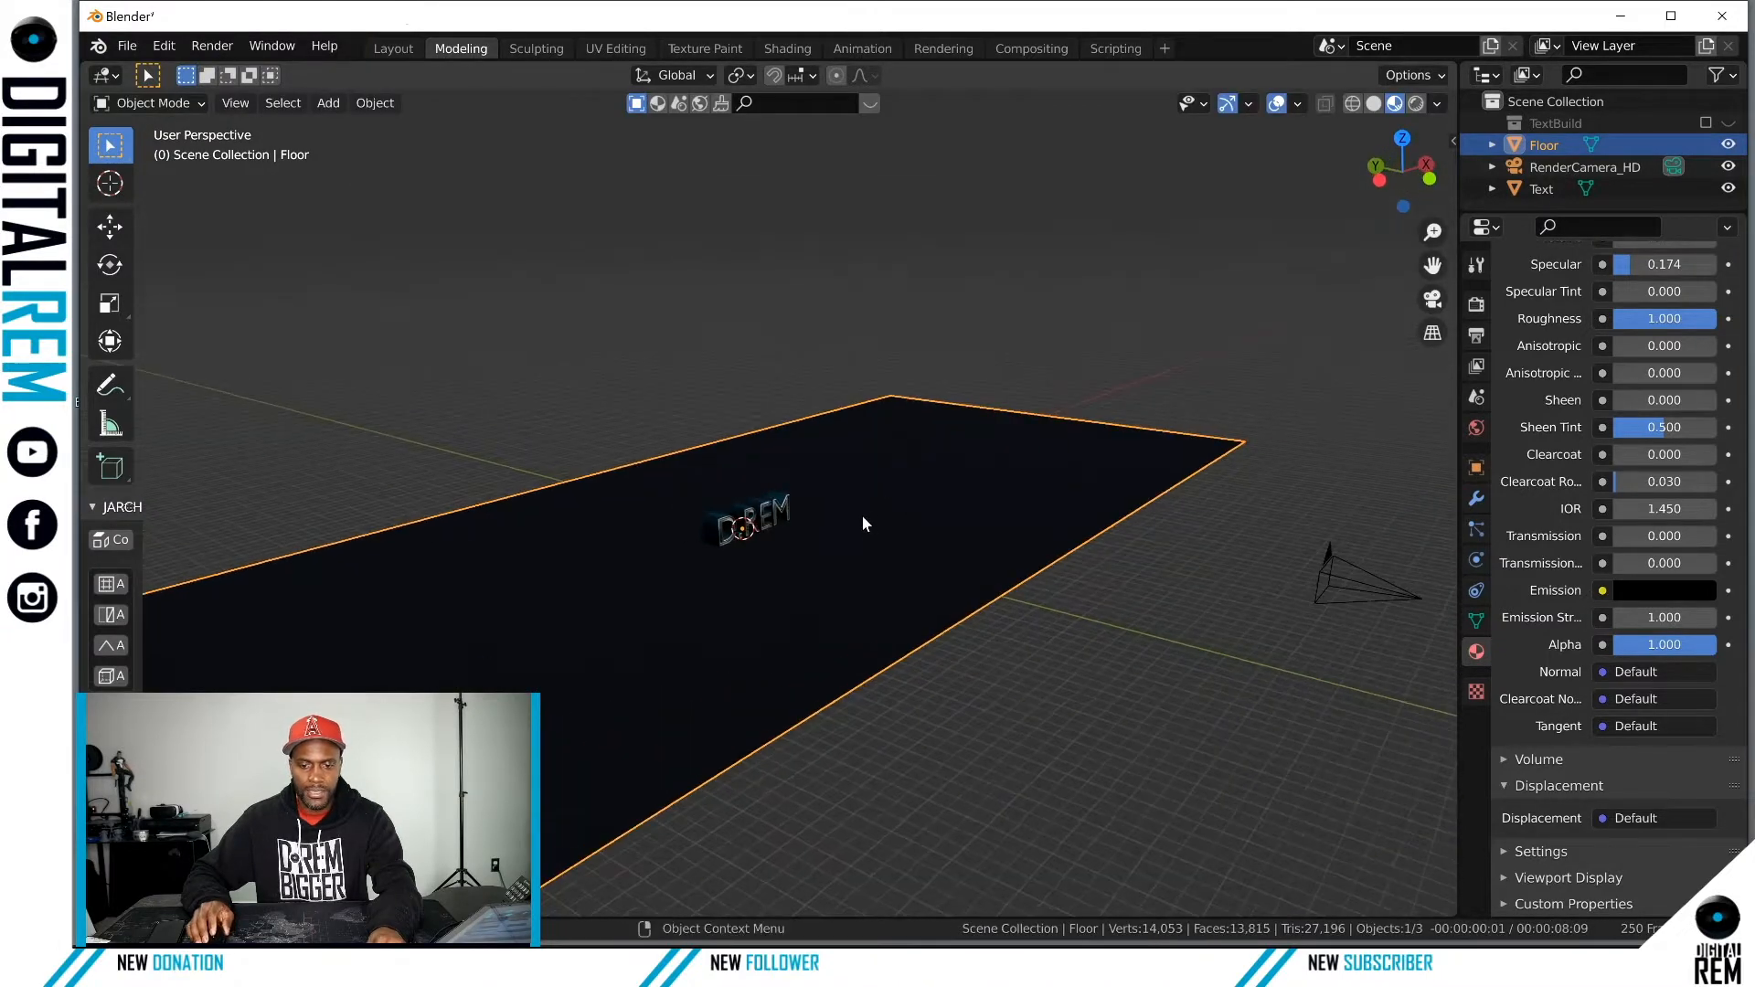
middle_click_drag(983, 523, 822, 505)
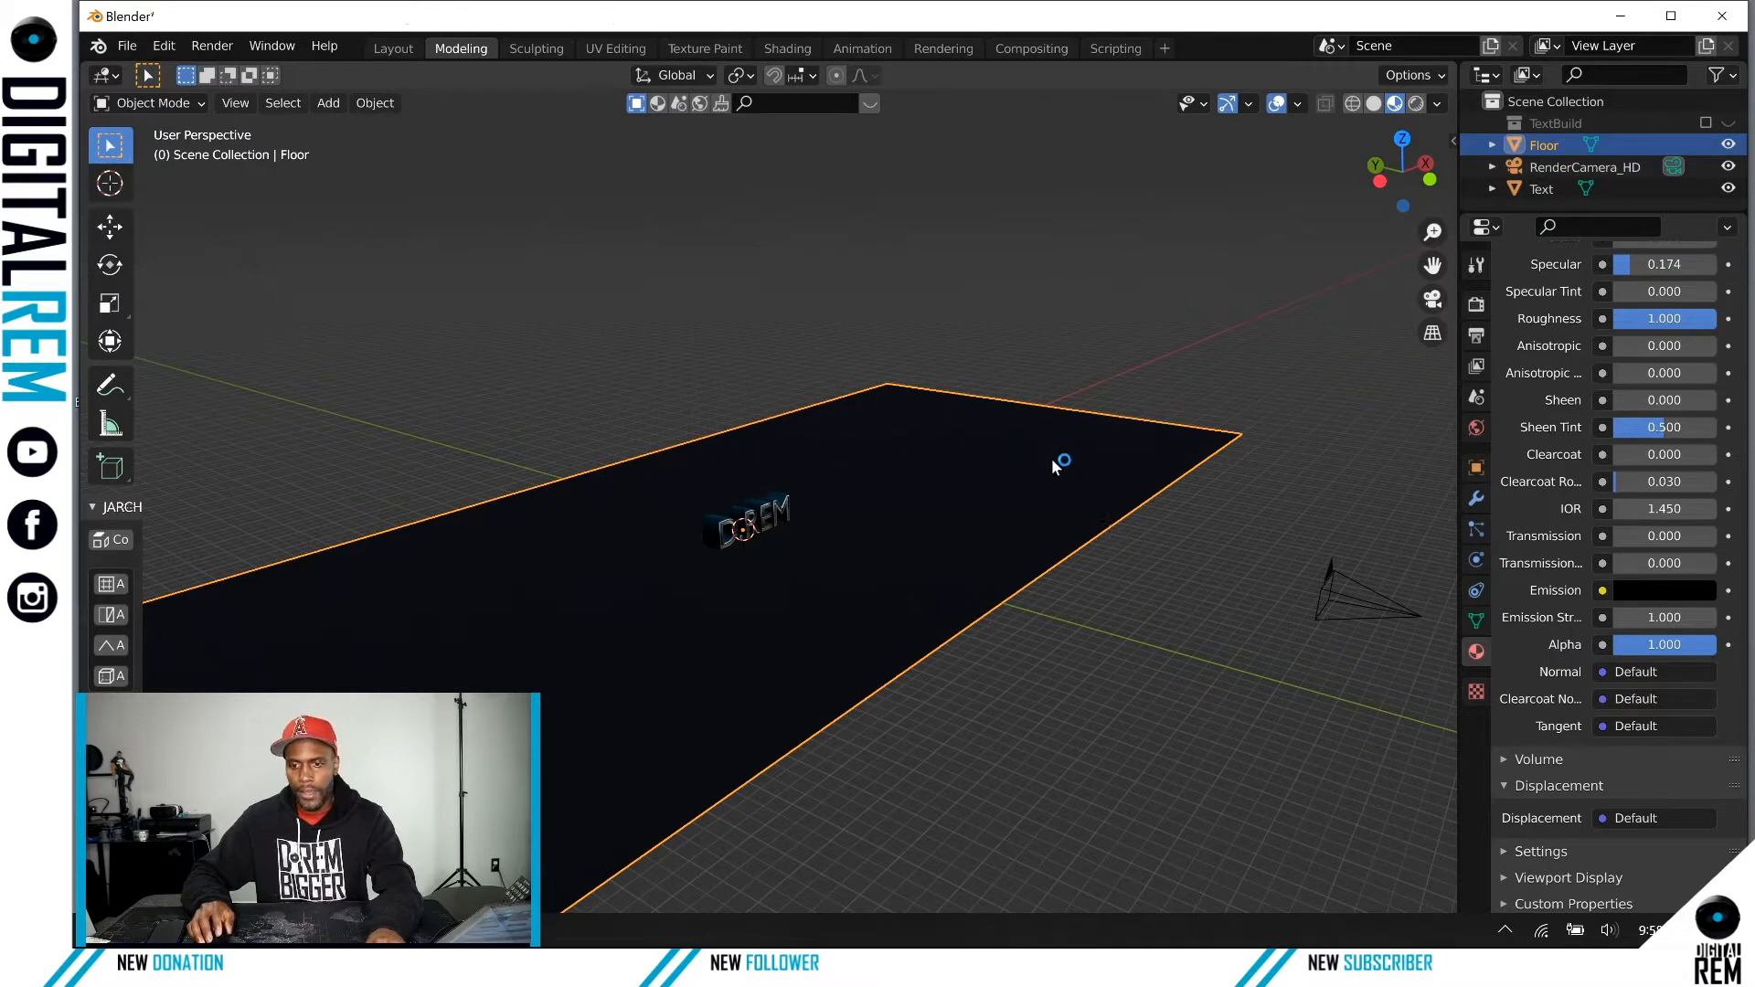
Step: Put the floor in Edit Mode with edge selection and select its back edge and both side edges
left_click(1144, 598)
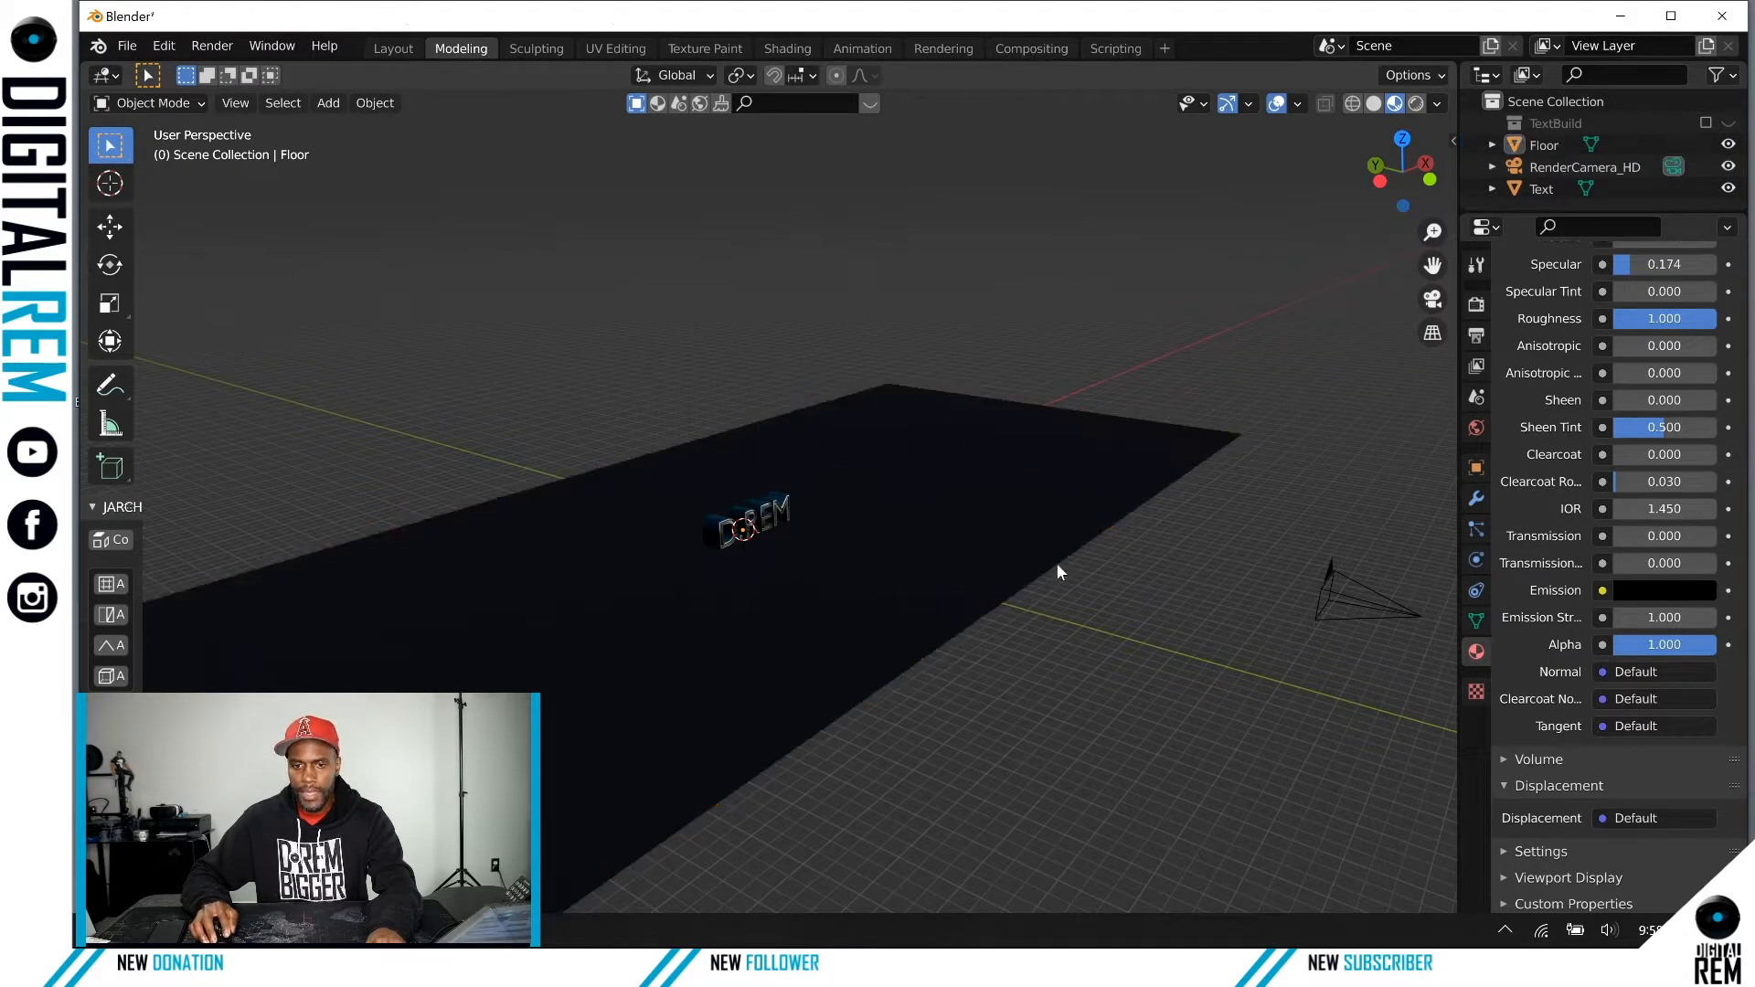
left_click(962, 525)
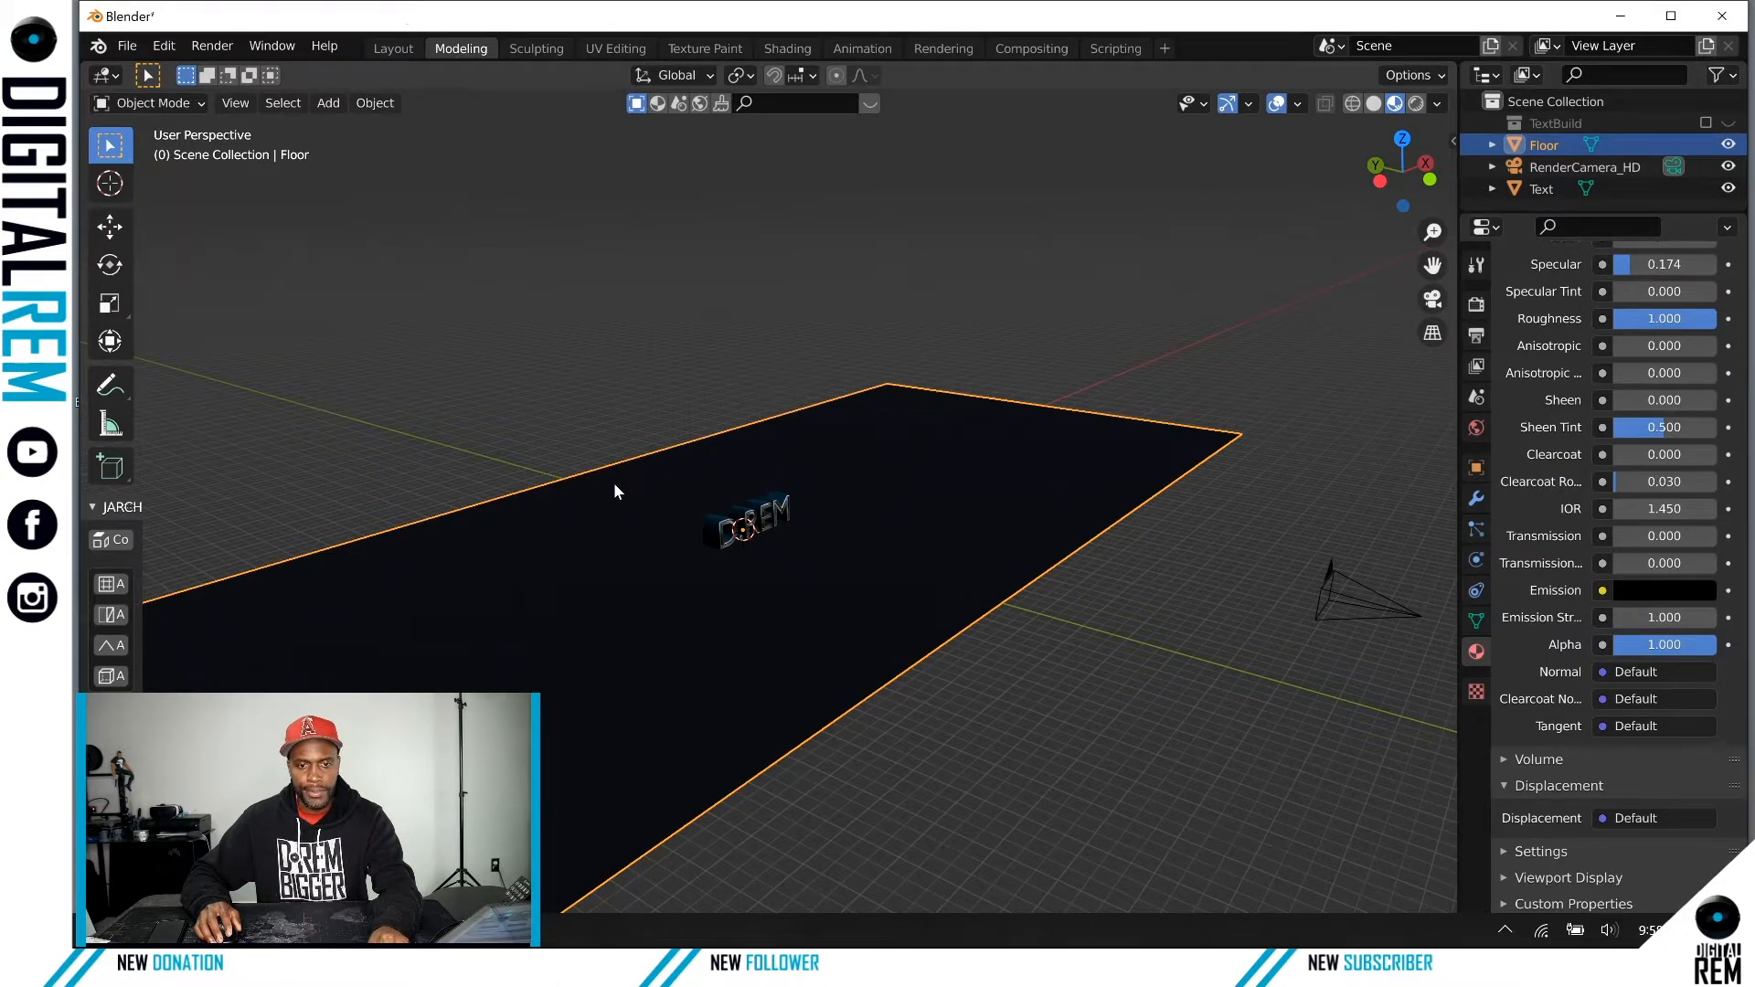
key("ctrl+Tab")
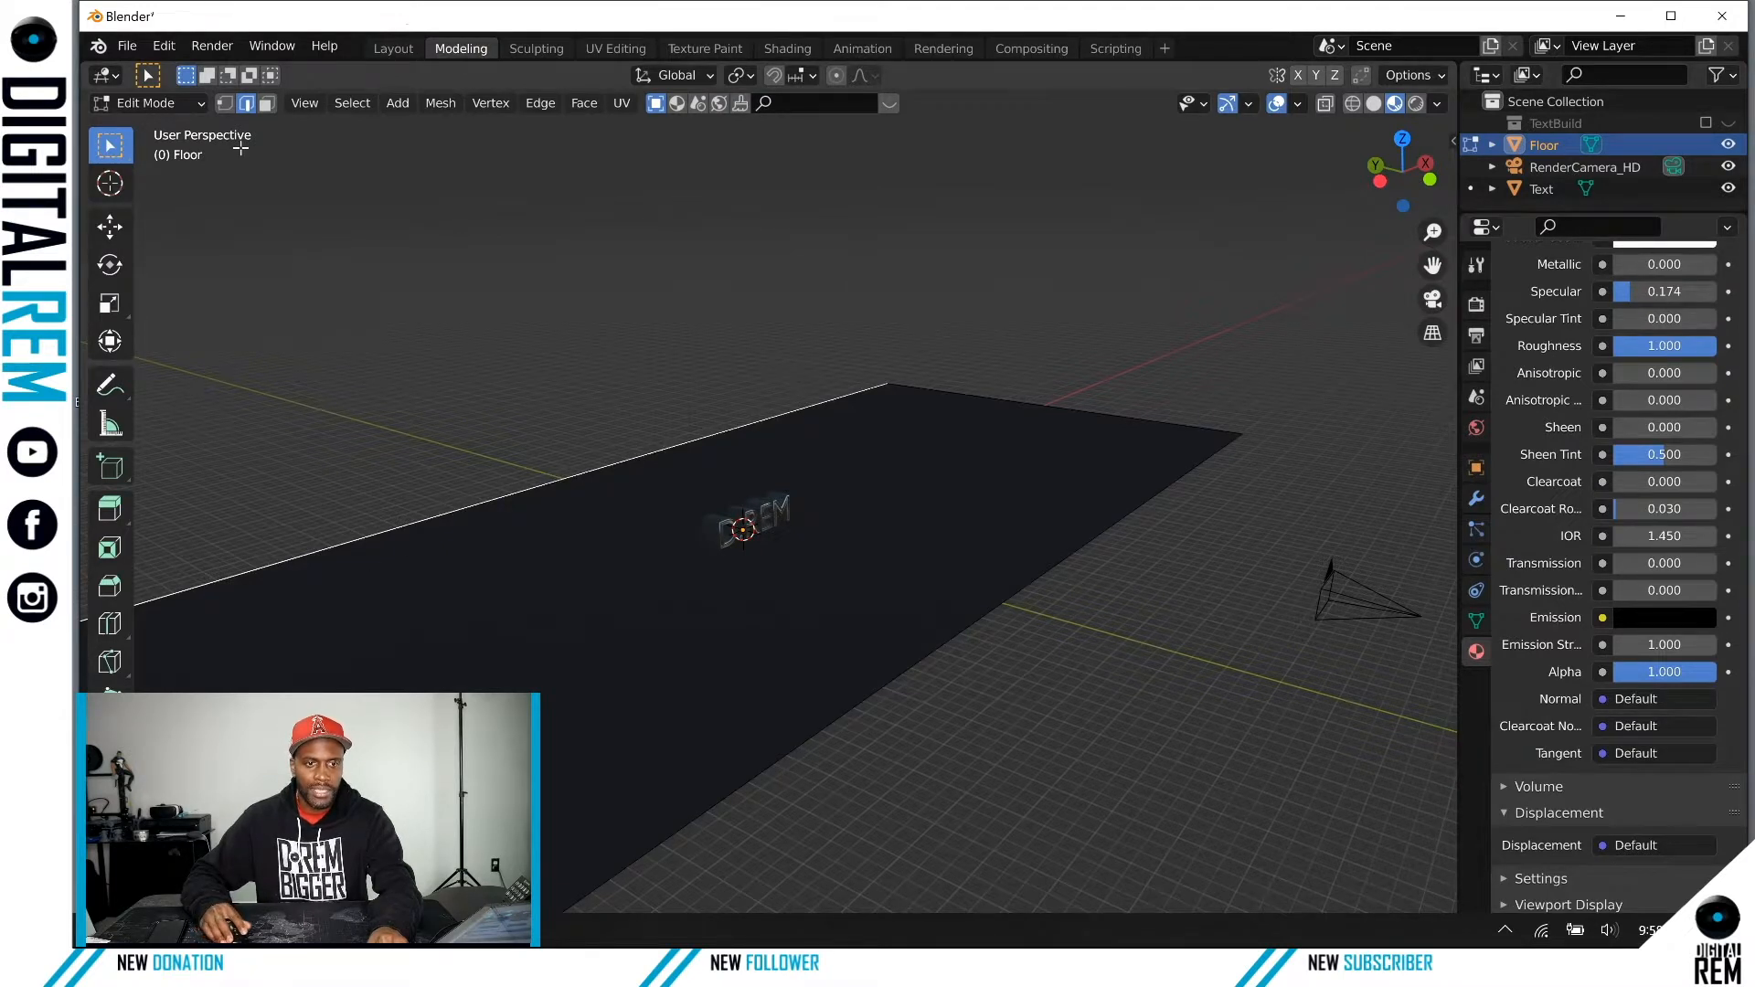
left_click(265, 105)
left_click(248, 104)
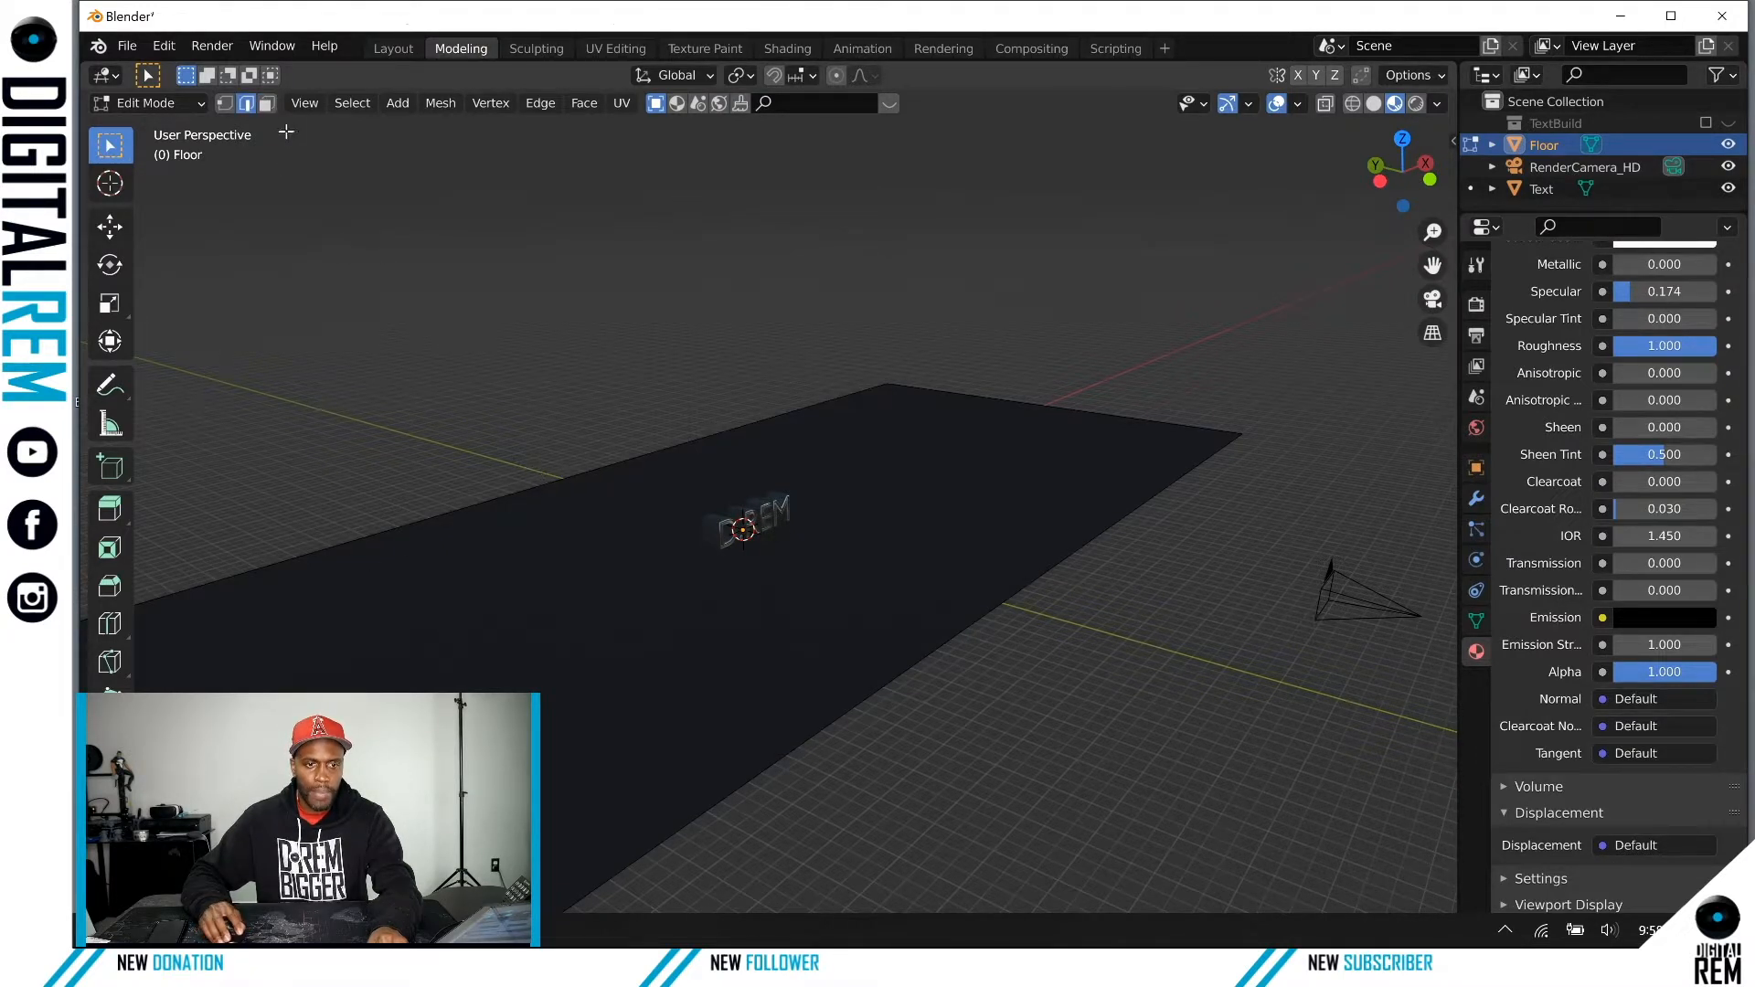
left_click(483, 500)
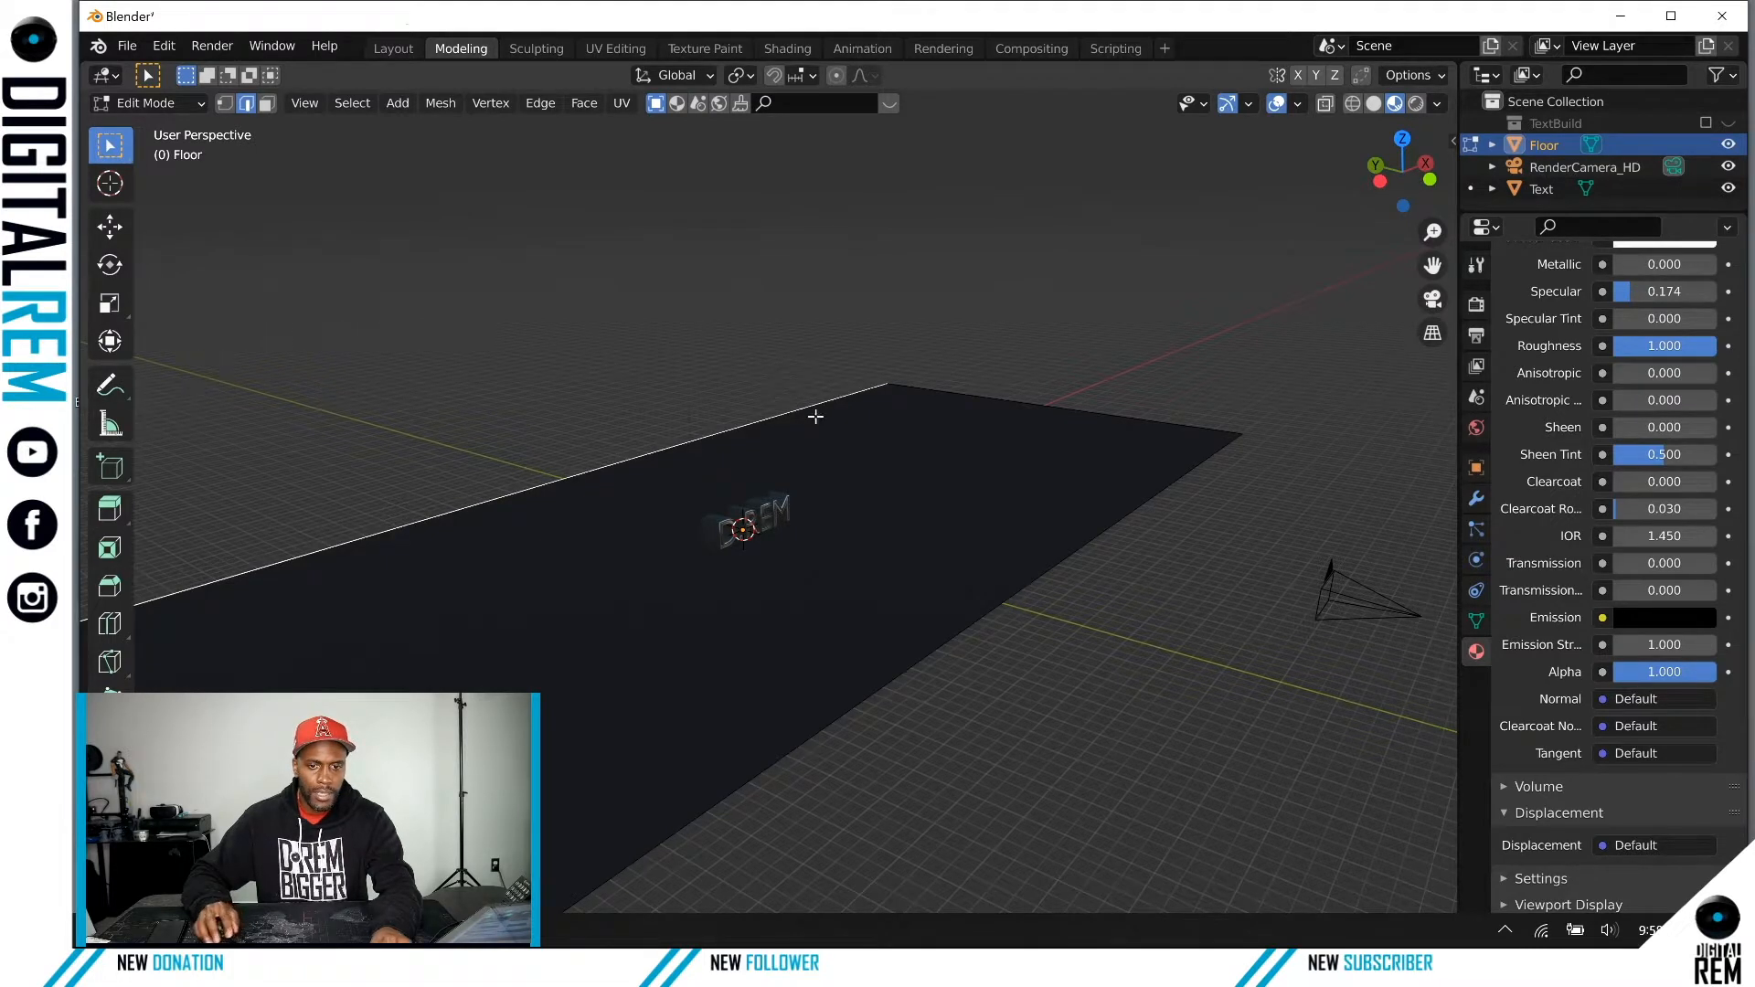
left_click(950, 390, "shift")
middle_click_drag(941, 396, 414, 471)
left_click(246, 535, "shift")
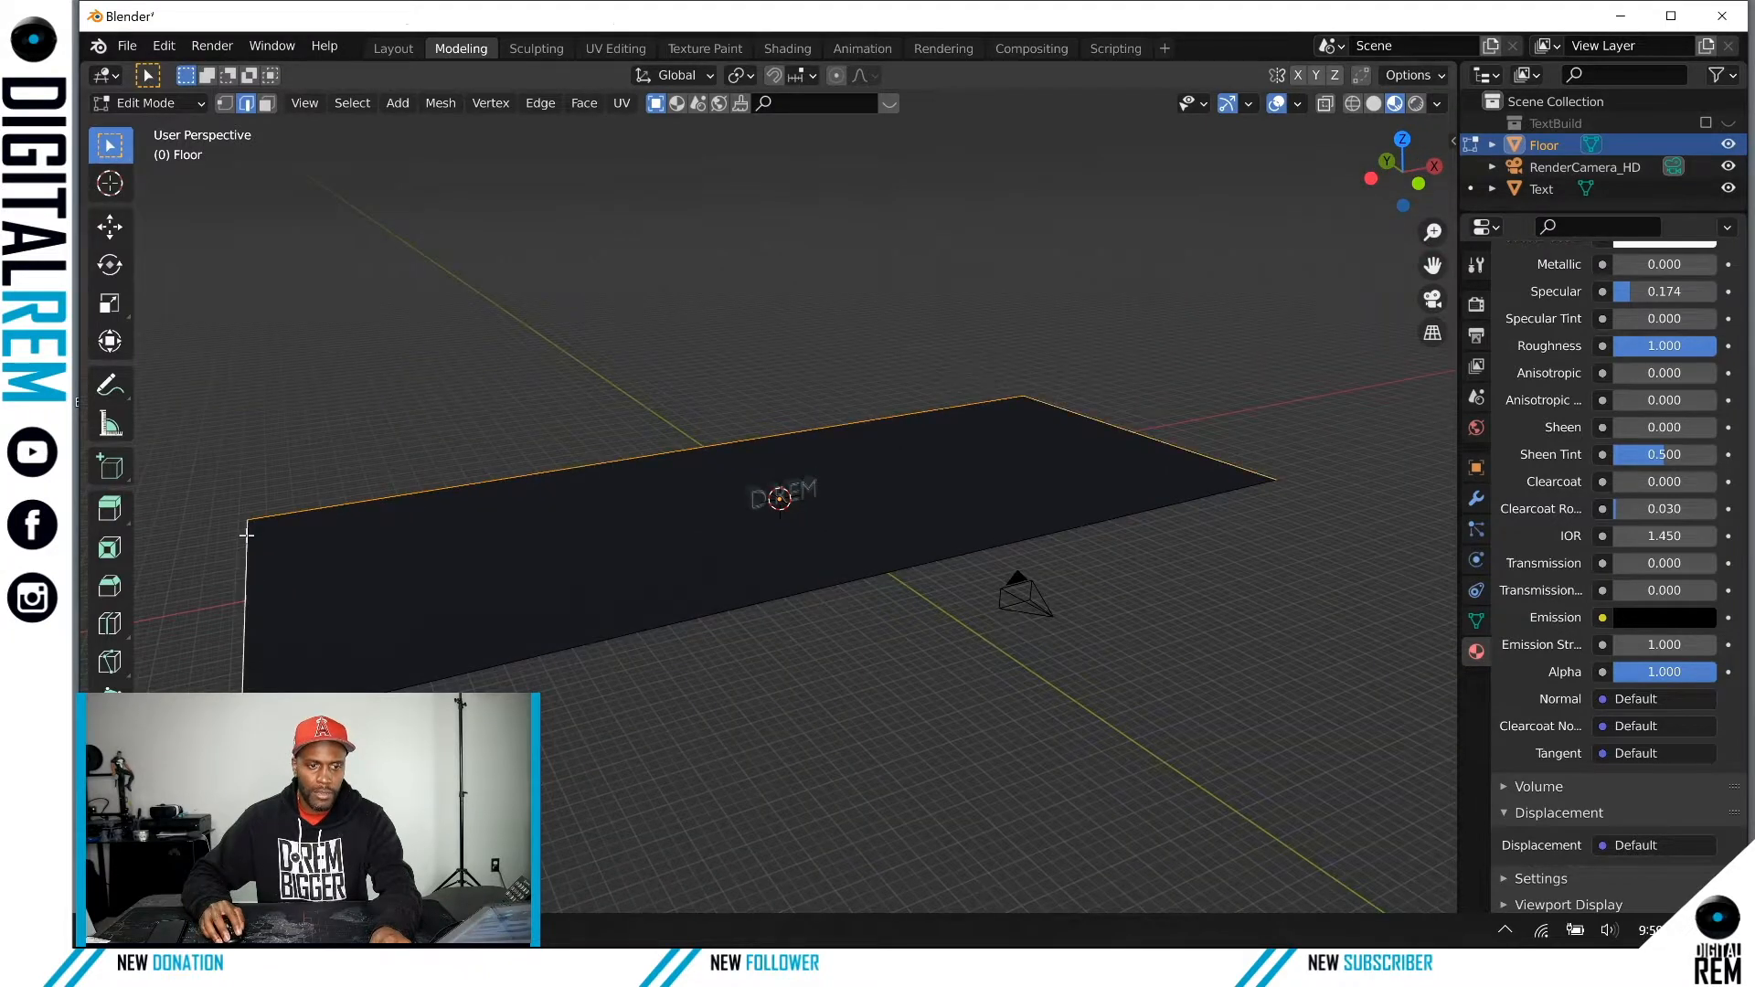
Step: Extrude the three selected floor edges straight up along the Z axis to form tall back and side walls
middle_click_drag(673, 391, 674, 396)
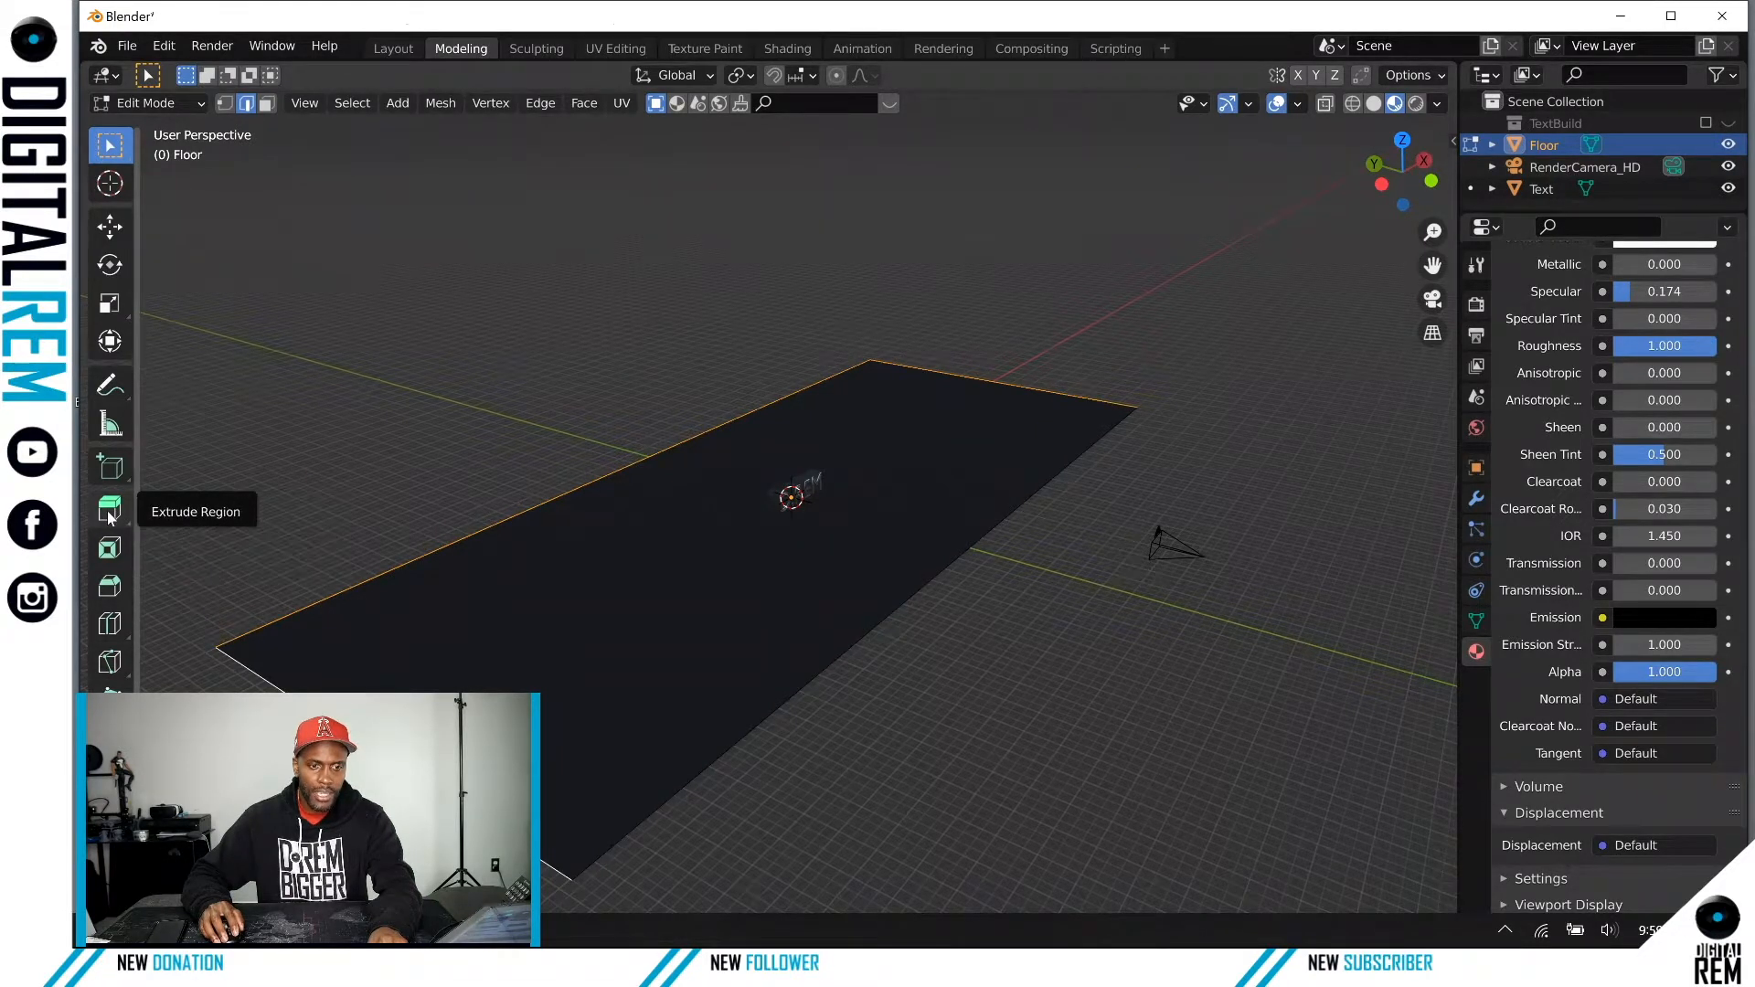
key("g")
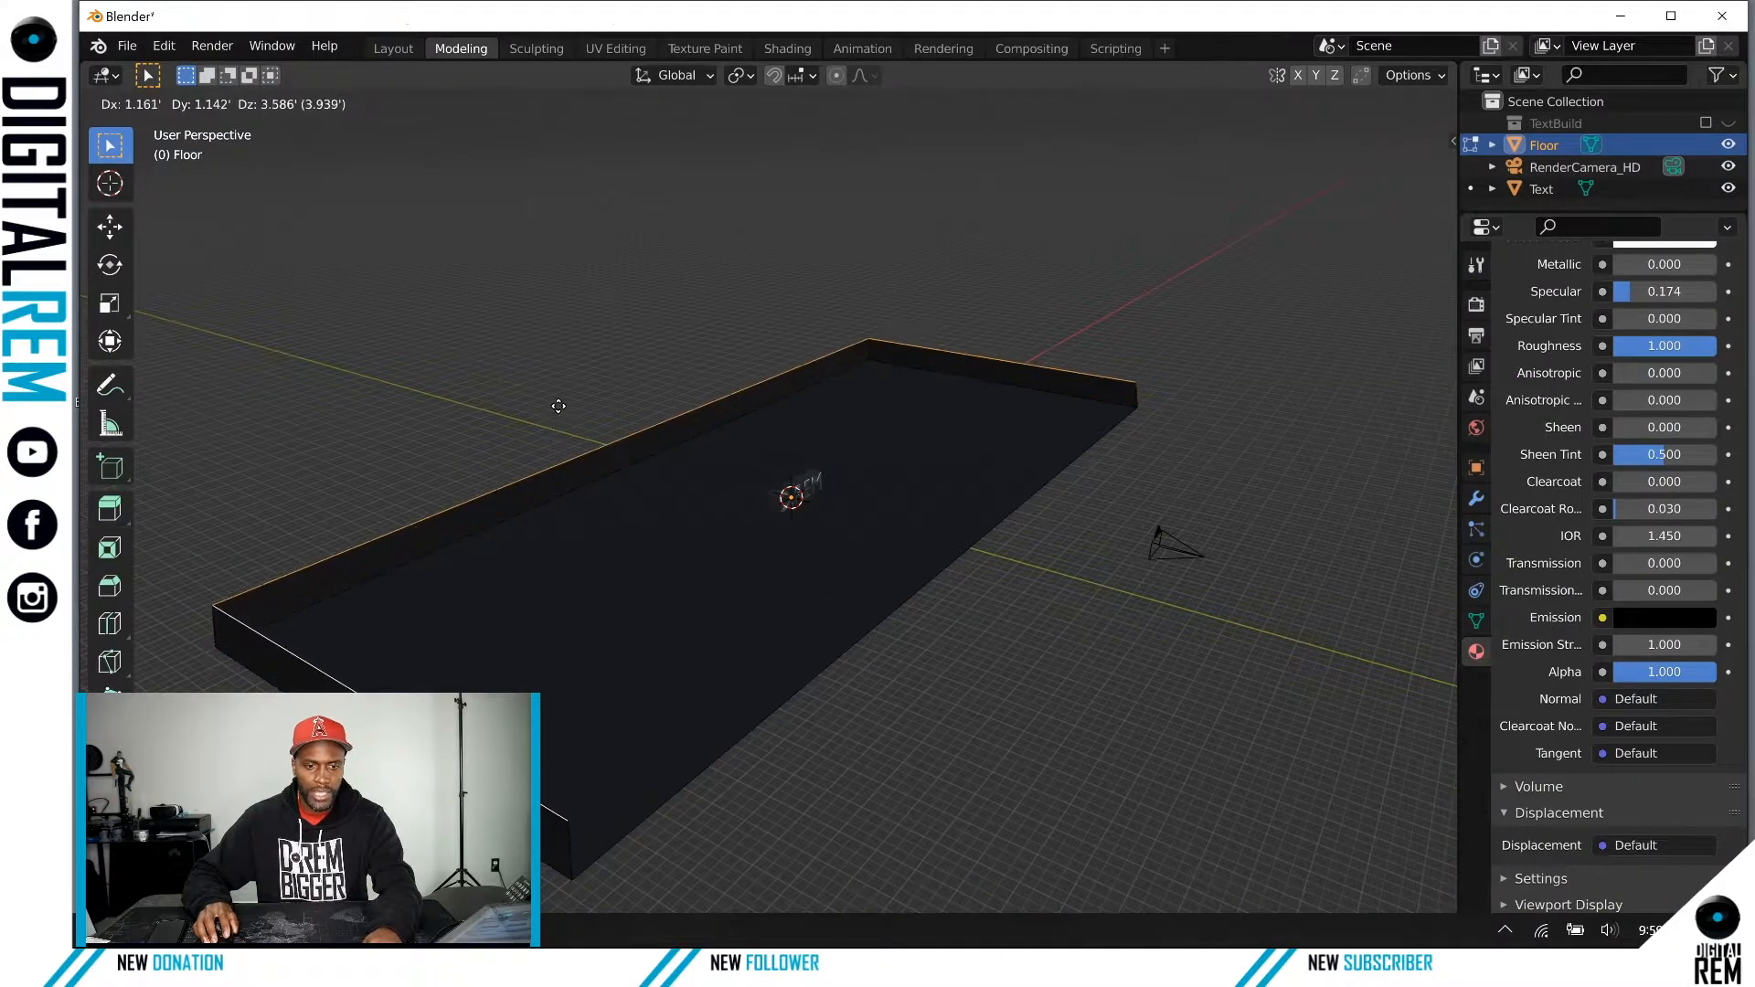
key("z")
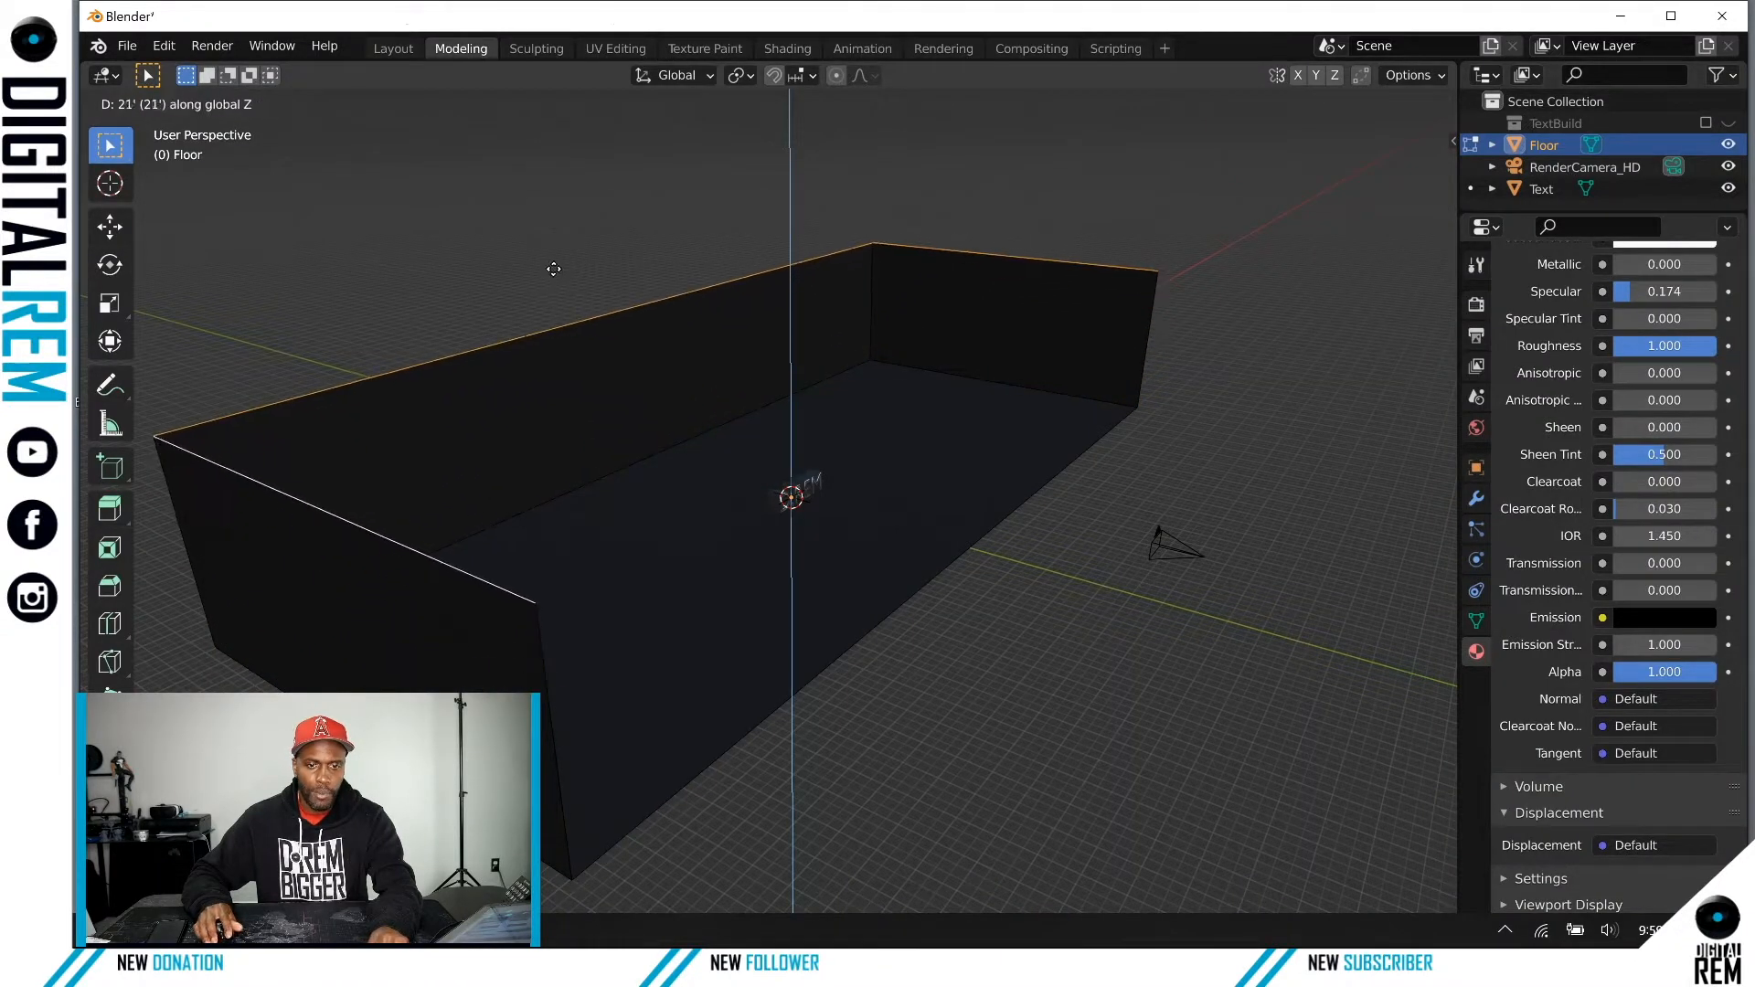
left_click(560, 196)
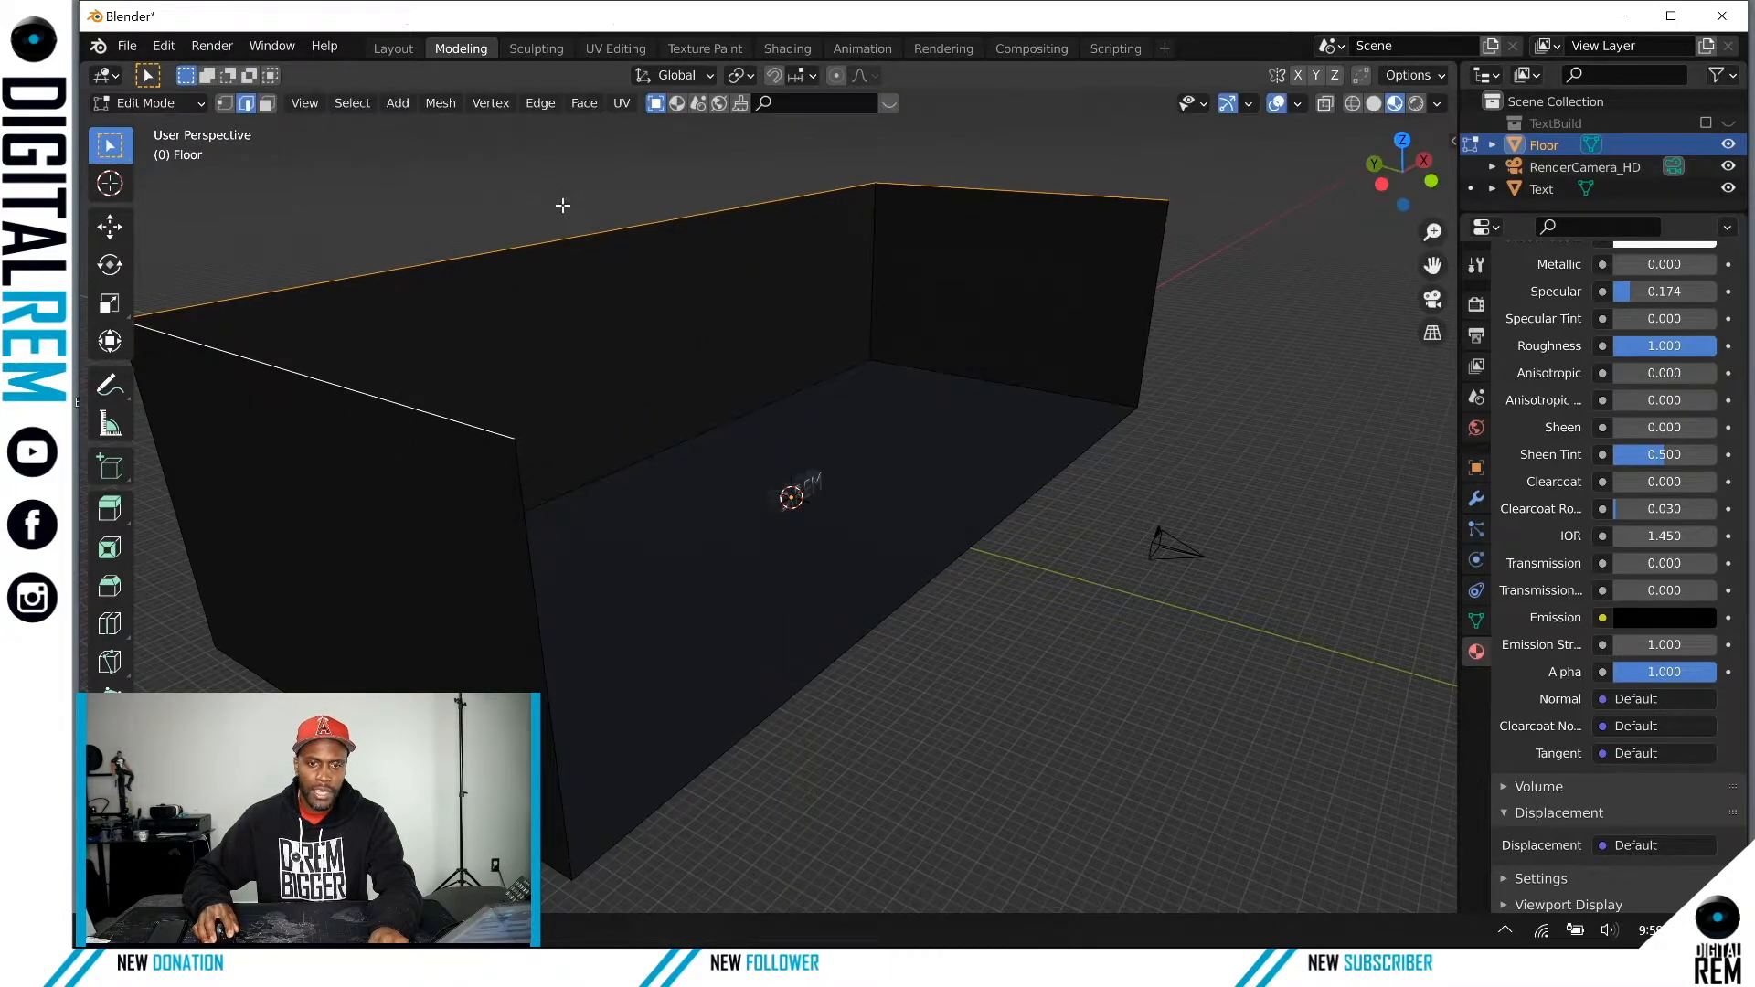
Step: Save the scene file with the new floor walls
middle_click_drag(744, 282, 889, 384)
scroll(703, 376, "up", 3)
scroll(884, 393, "up", 1)
scroll(884, 392, "up", 1)
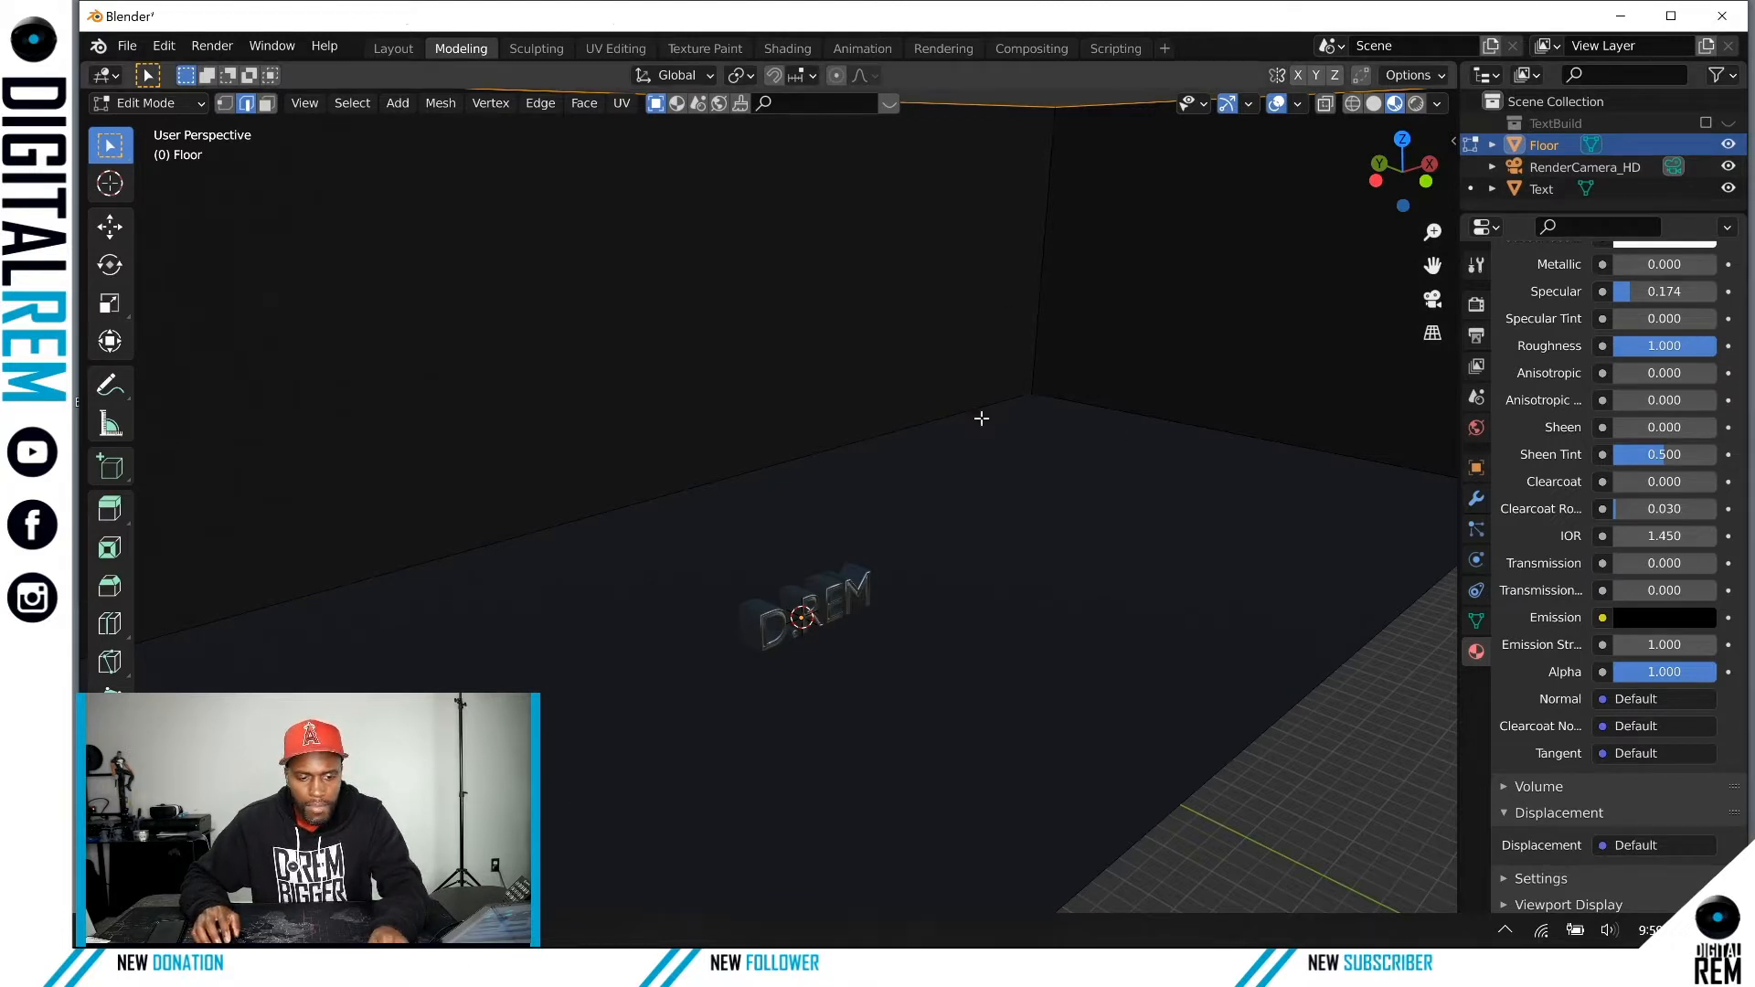
key("ctrl+s")
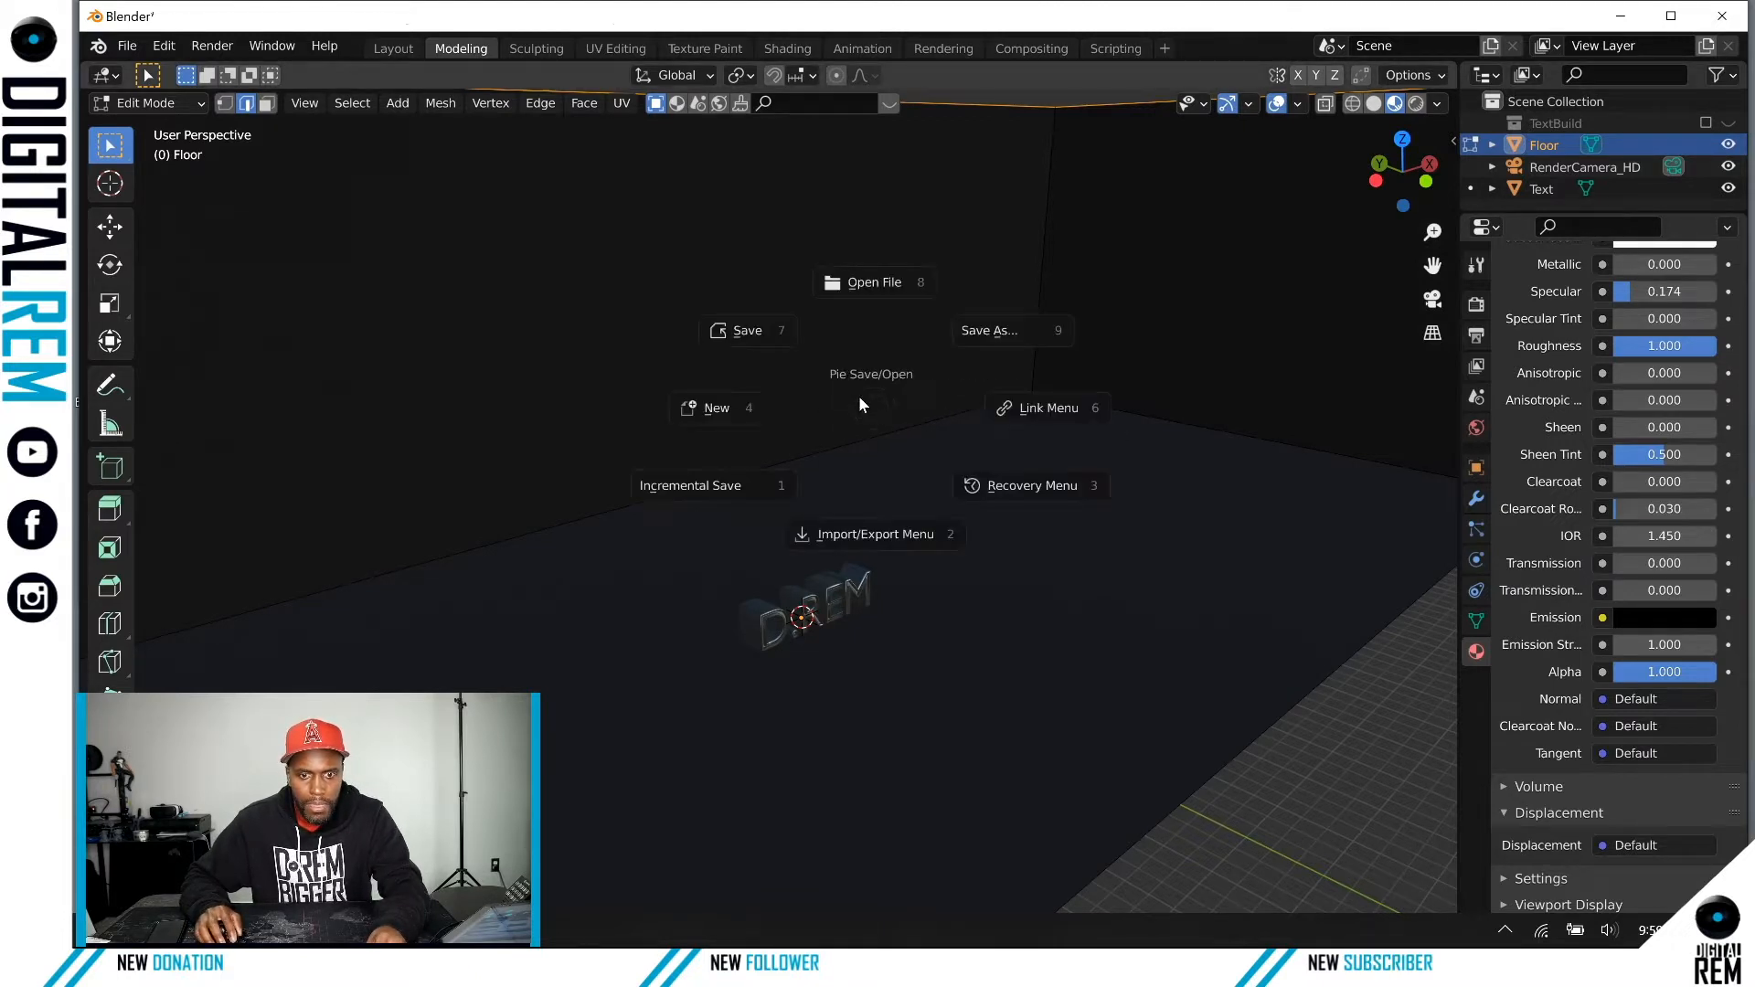
left_click(759, 333)
Step: Examine the D.REM text against the dark floor and walls through the render camera and from several angles
middle_click_drag(1047, 394, 1218, 194, "shift")
middle_click_drag(1093, 345, 987, 392)
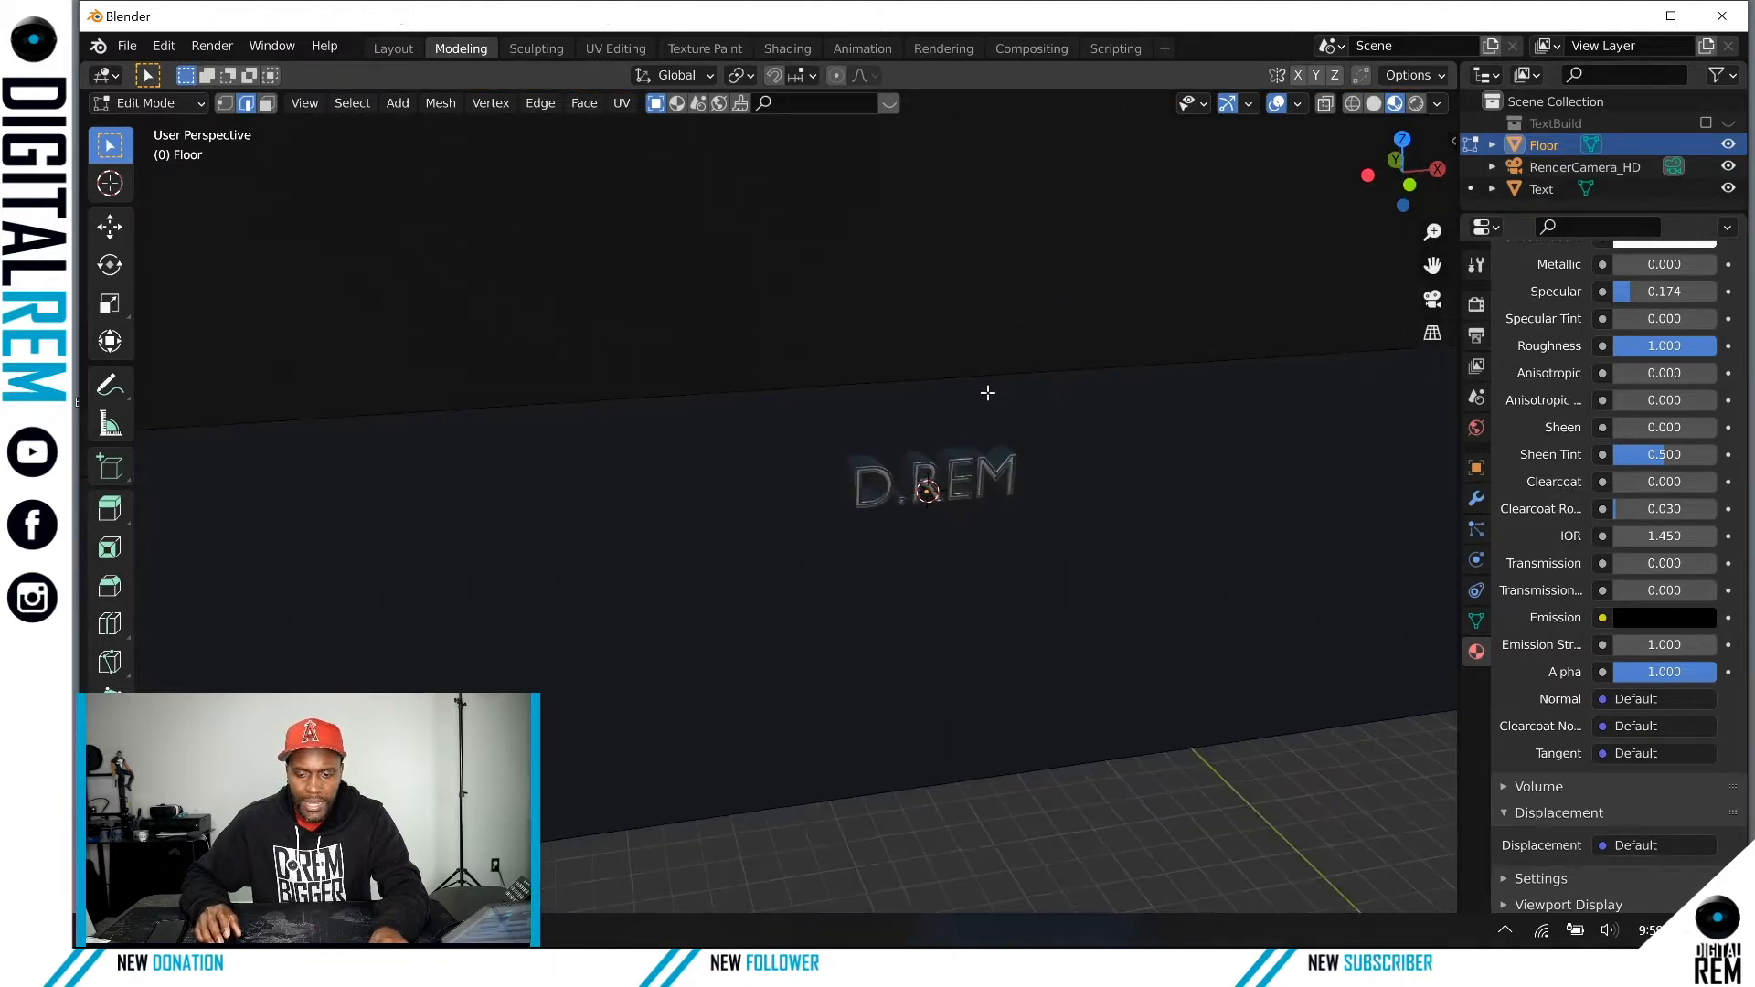
key("KP_0")
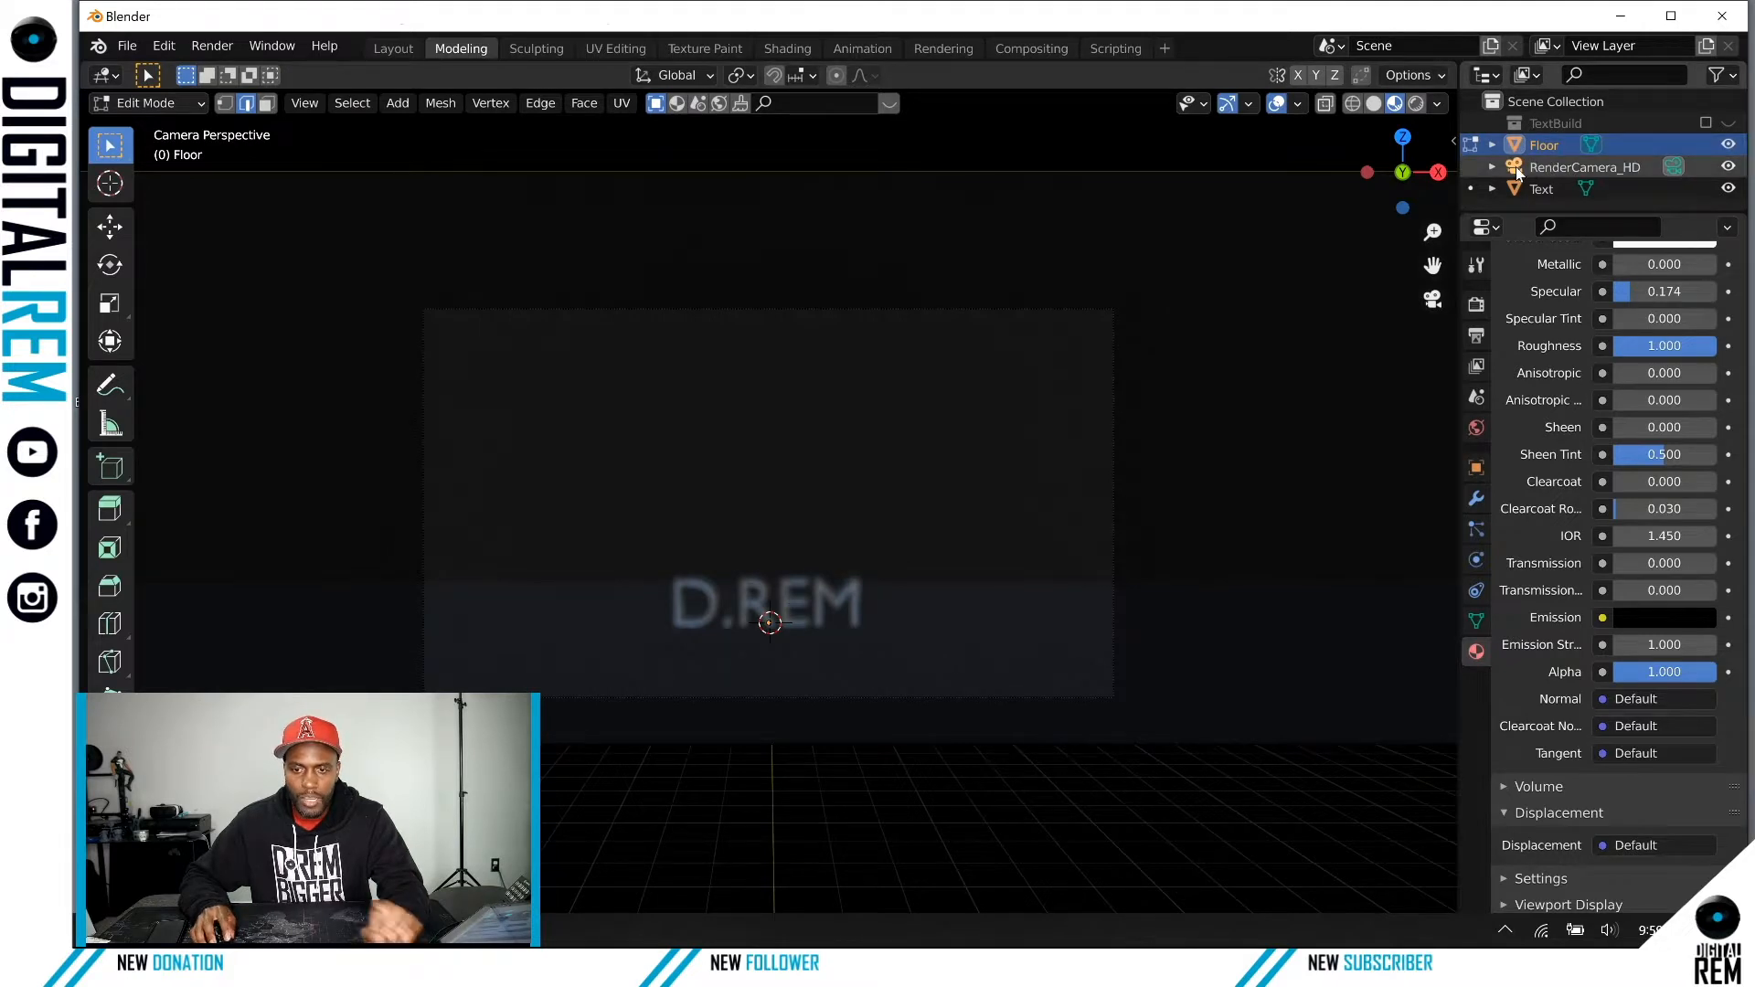
middle_click_drag(941, 286, 969, 494)
scroll(969, 487, "up", 2)
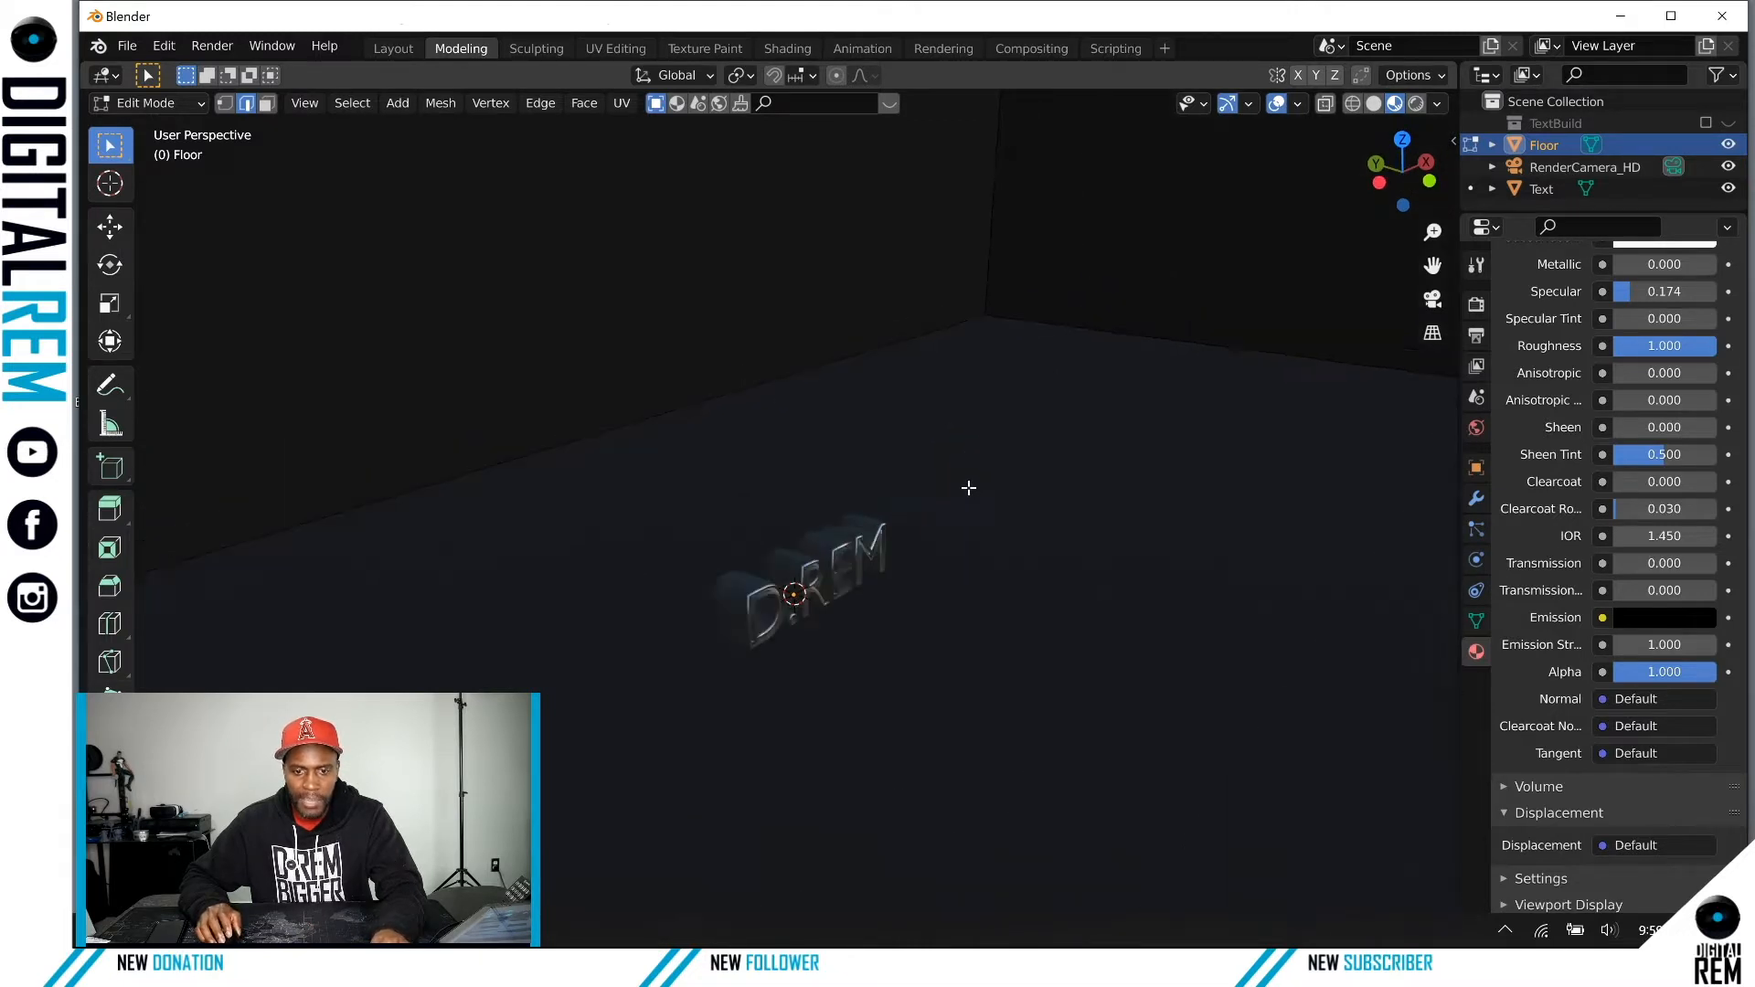
scroll(967, 485, "down", 1)
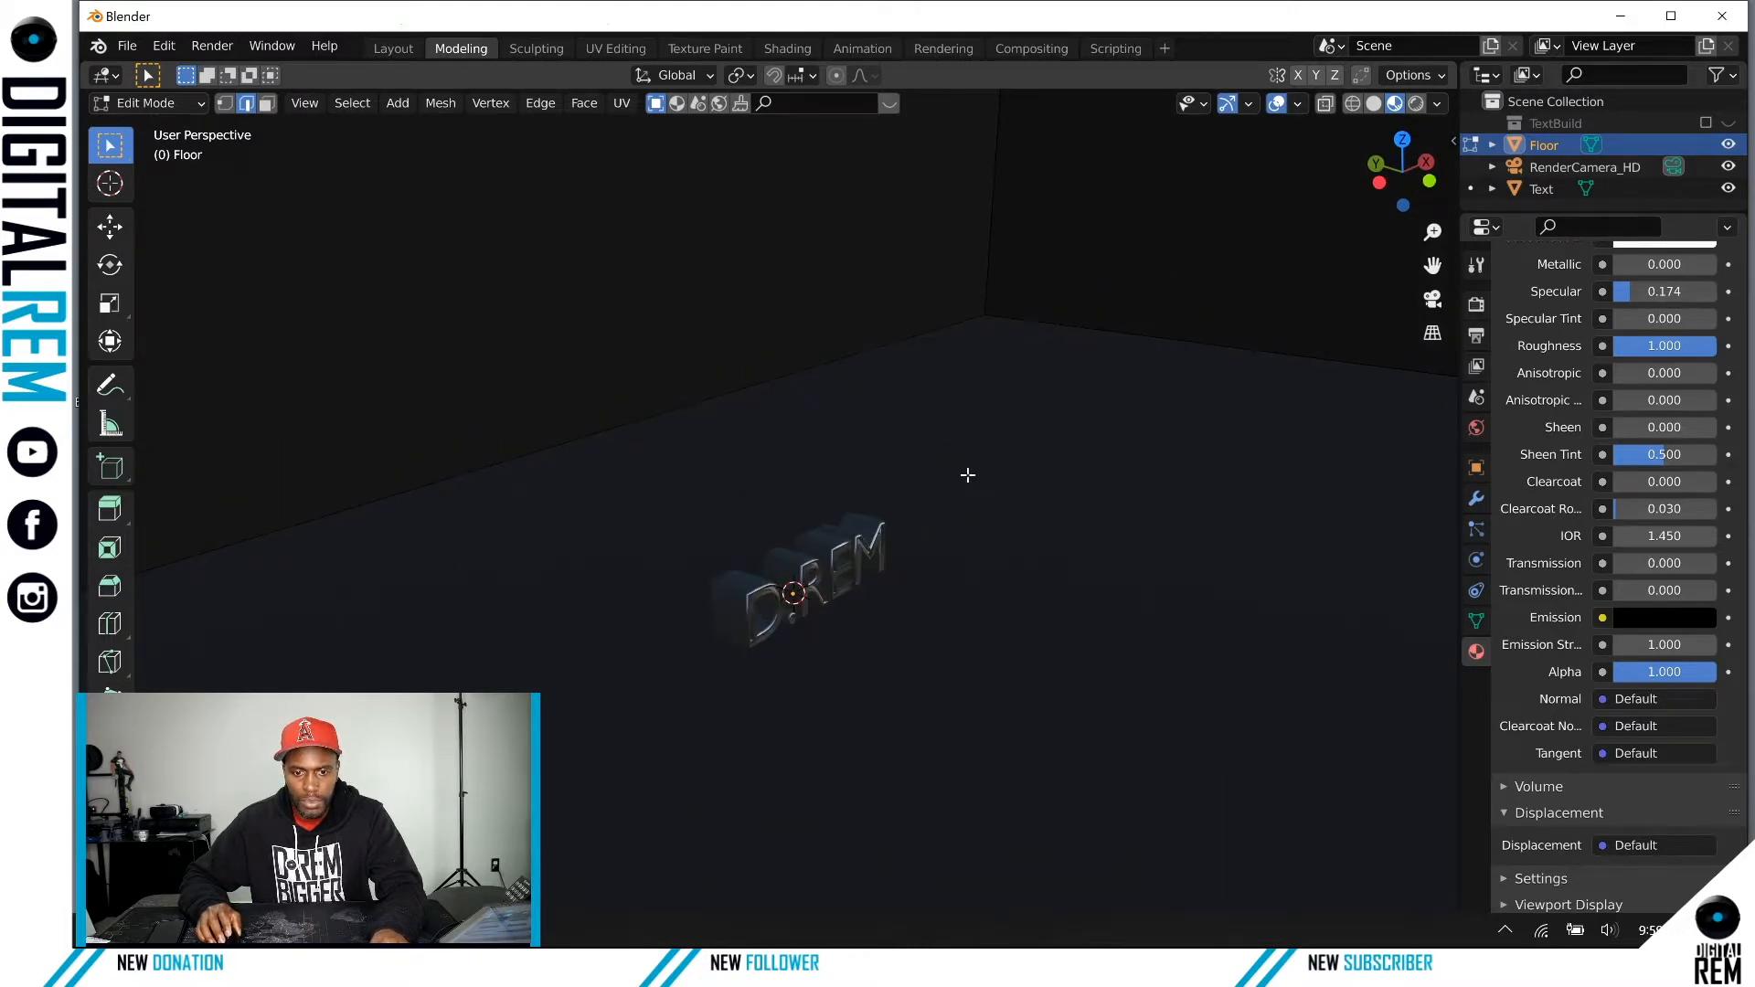
middle_click_drag(991, 472, 1079, 454, "shift")
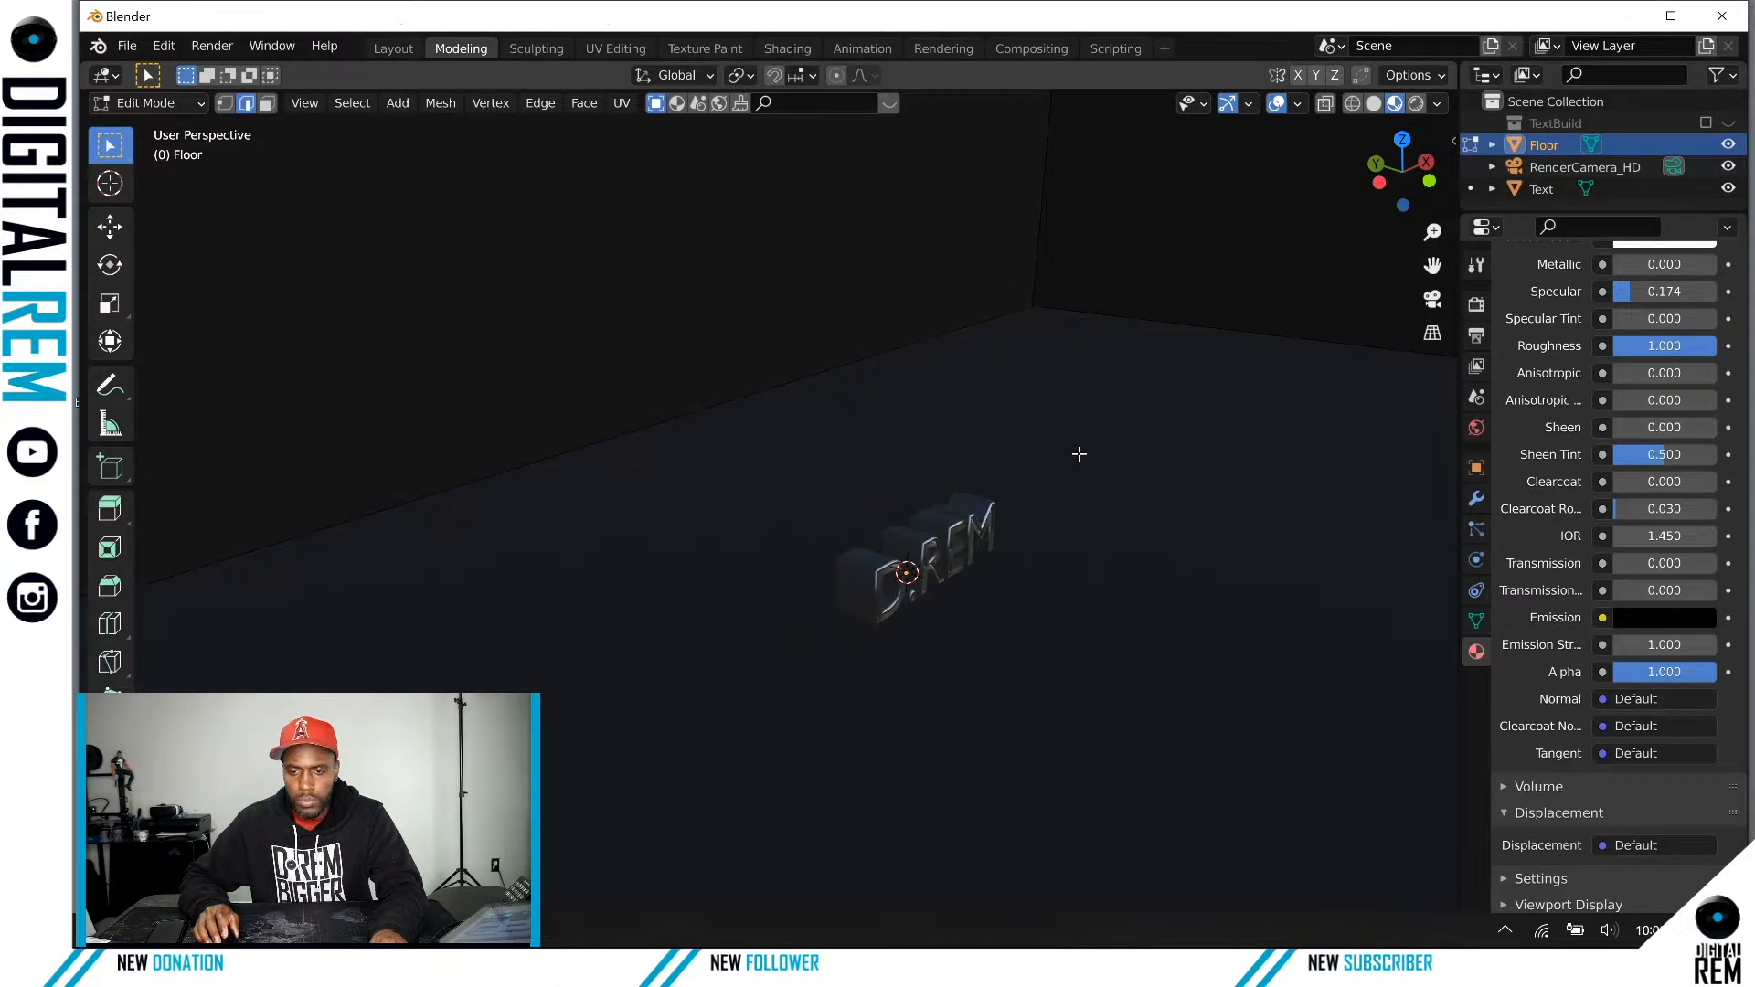
scroll(1080, 453, "down", 2)
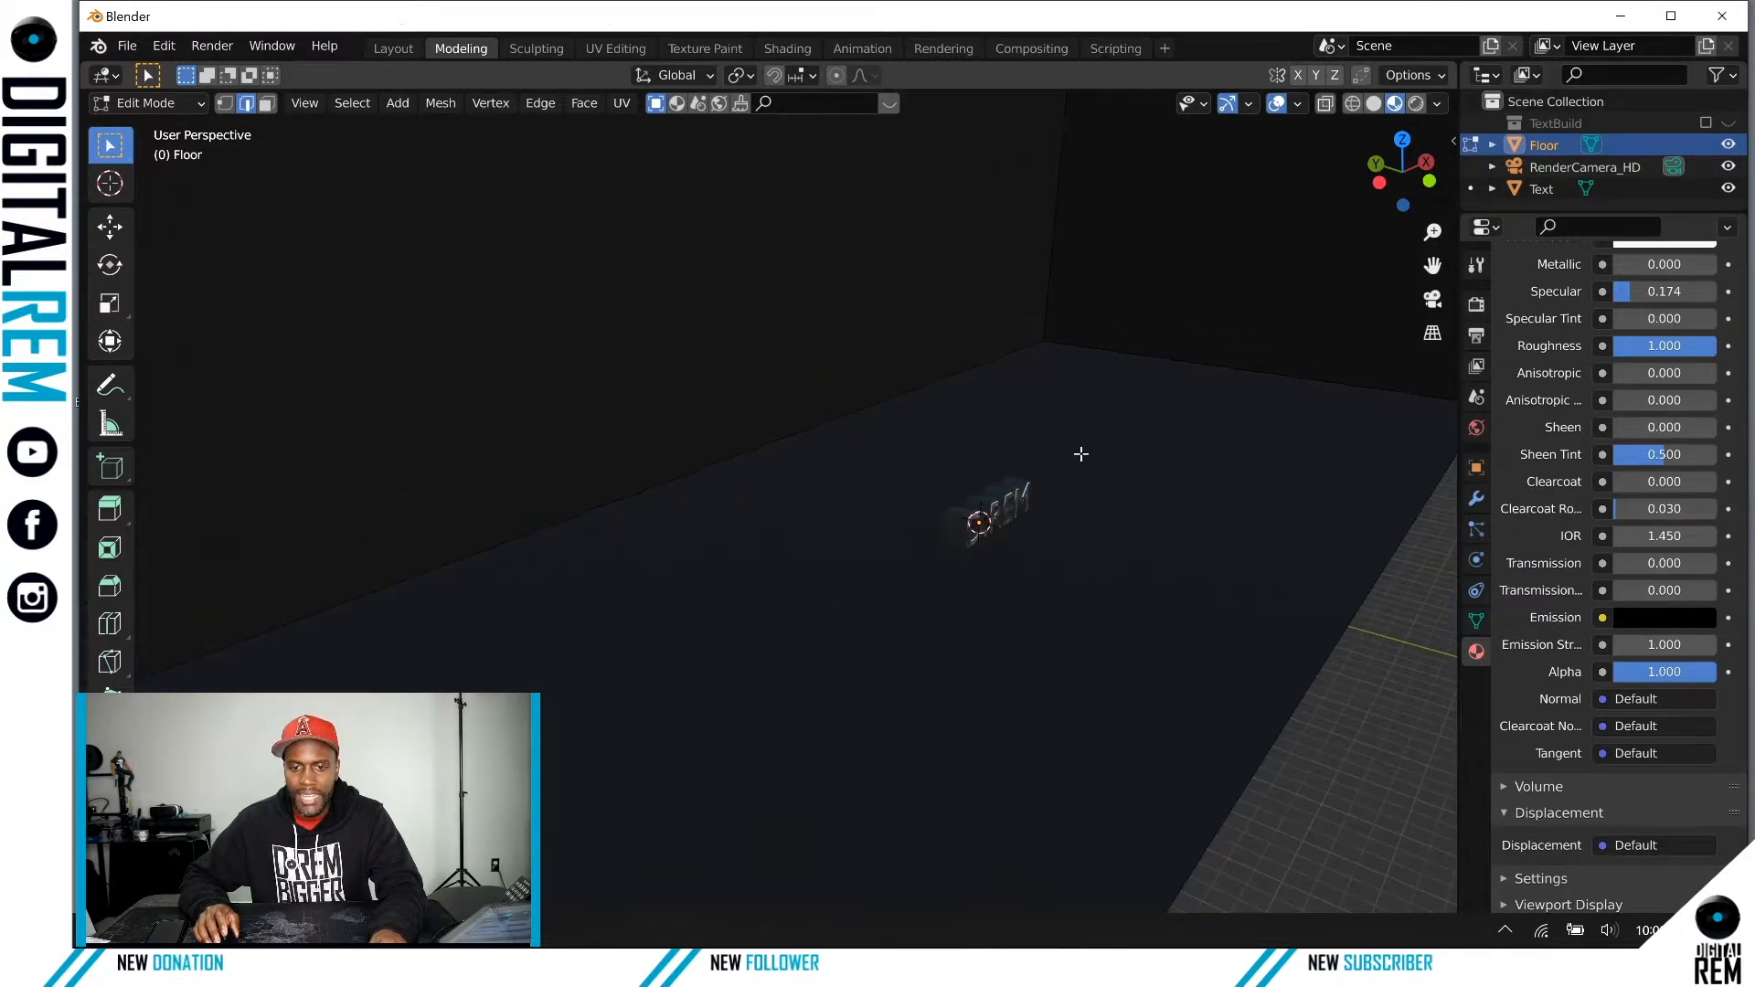
middle_click_drag(1081, 451, 938, 519, "shift")
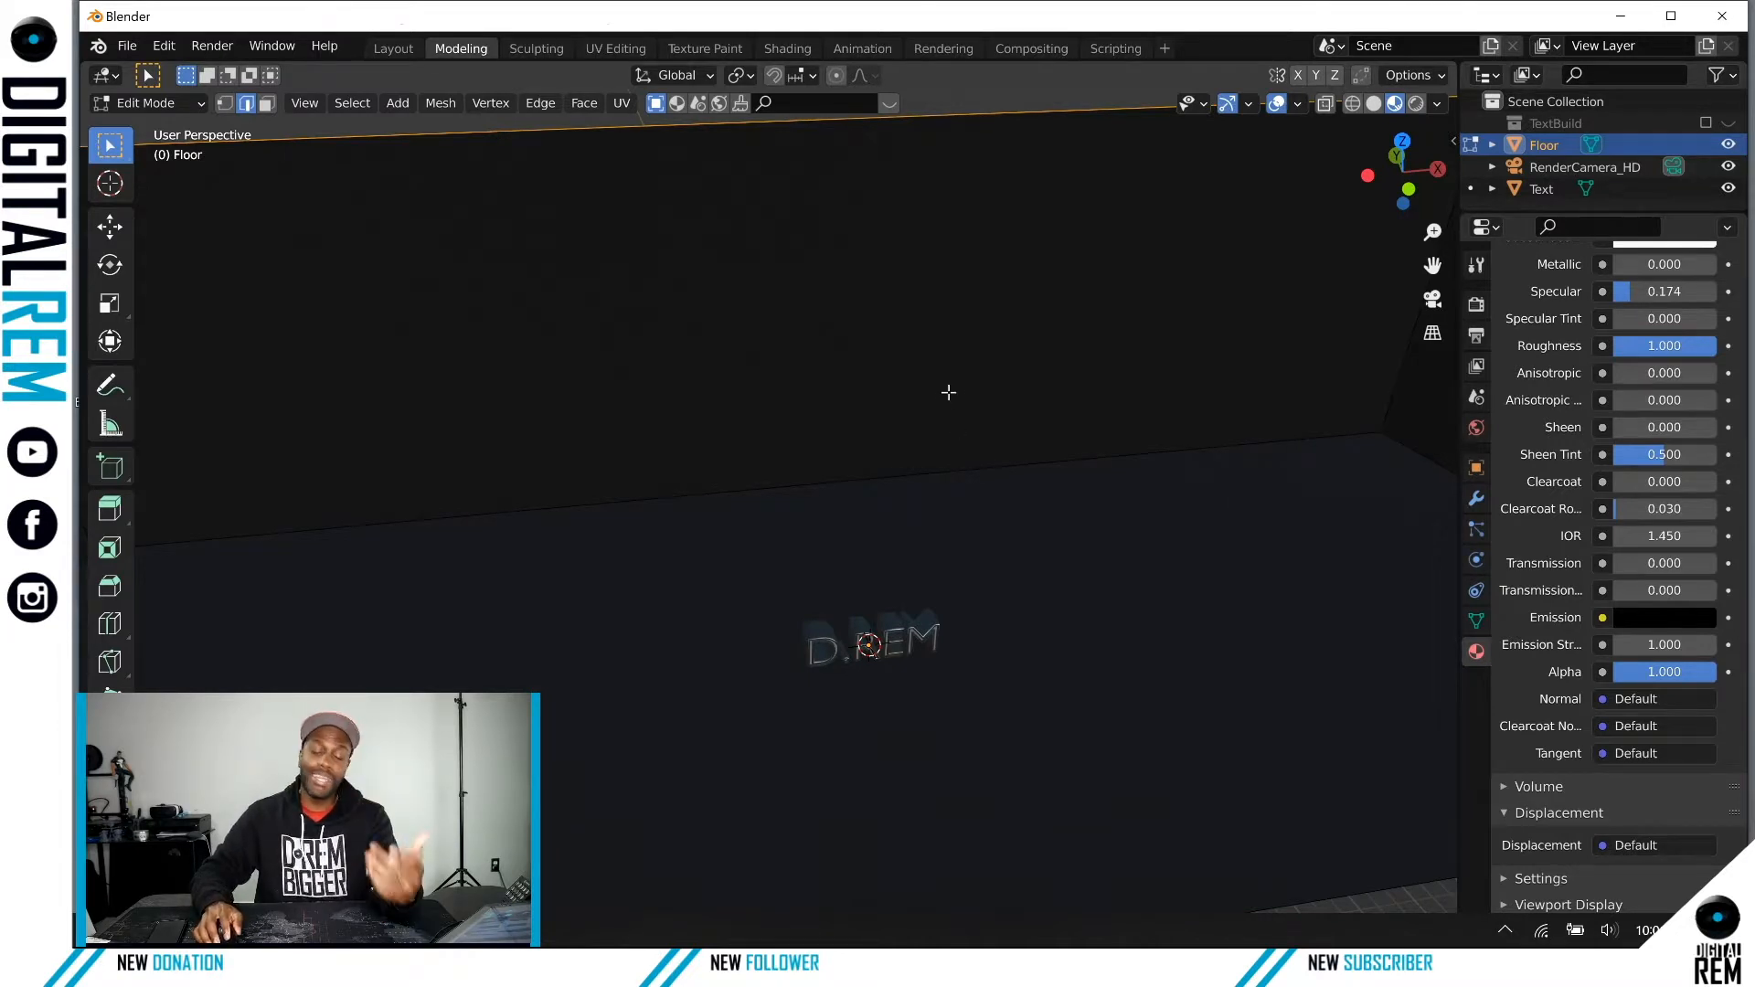
middle_click_drag(843, 443, 1082, 447)
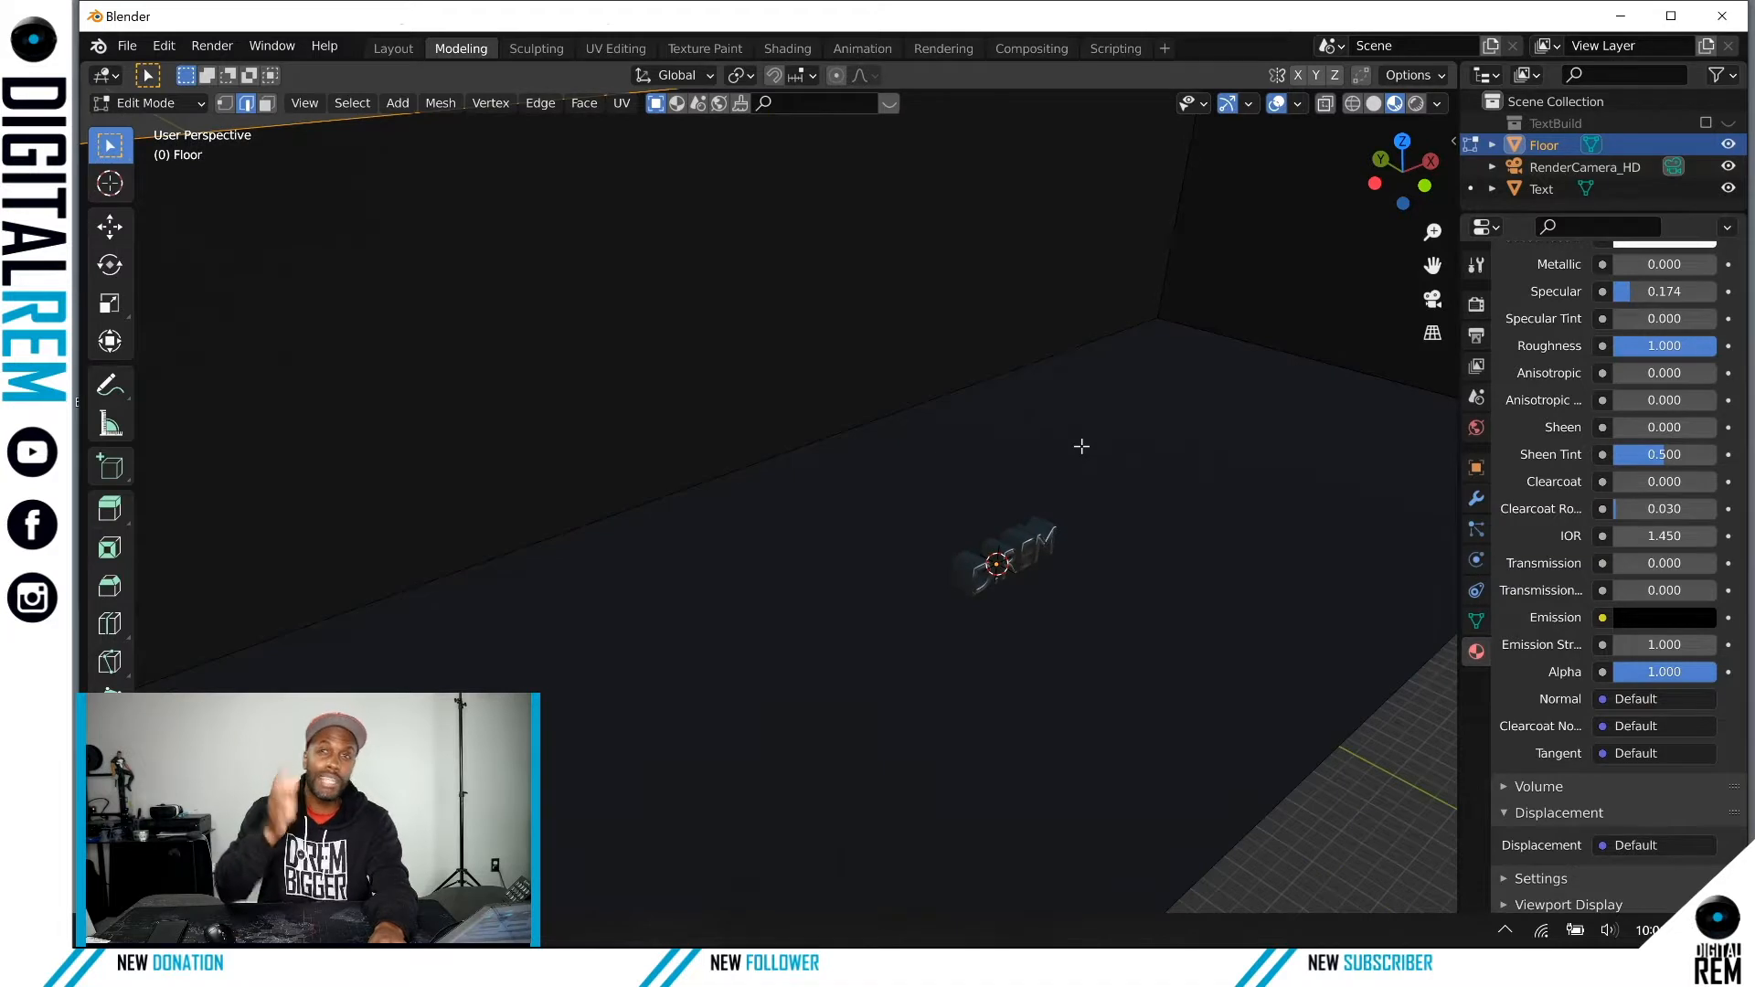
scroll(1094, 478, "up", 2)
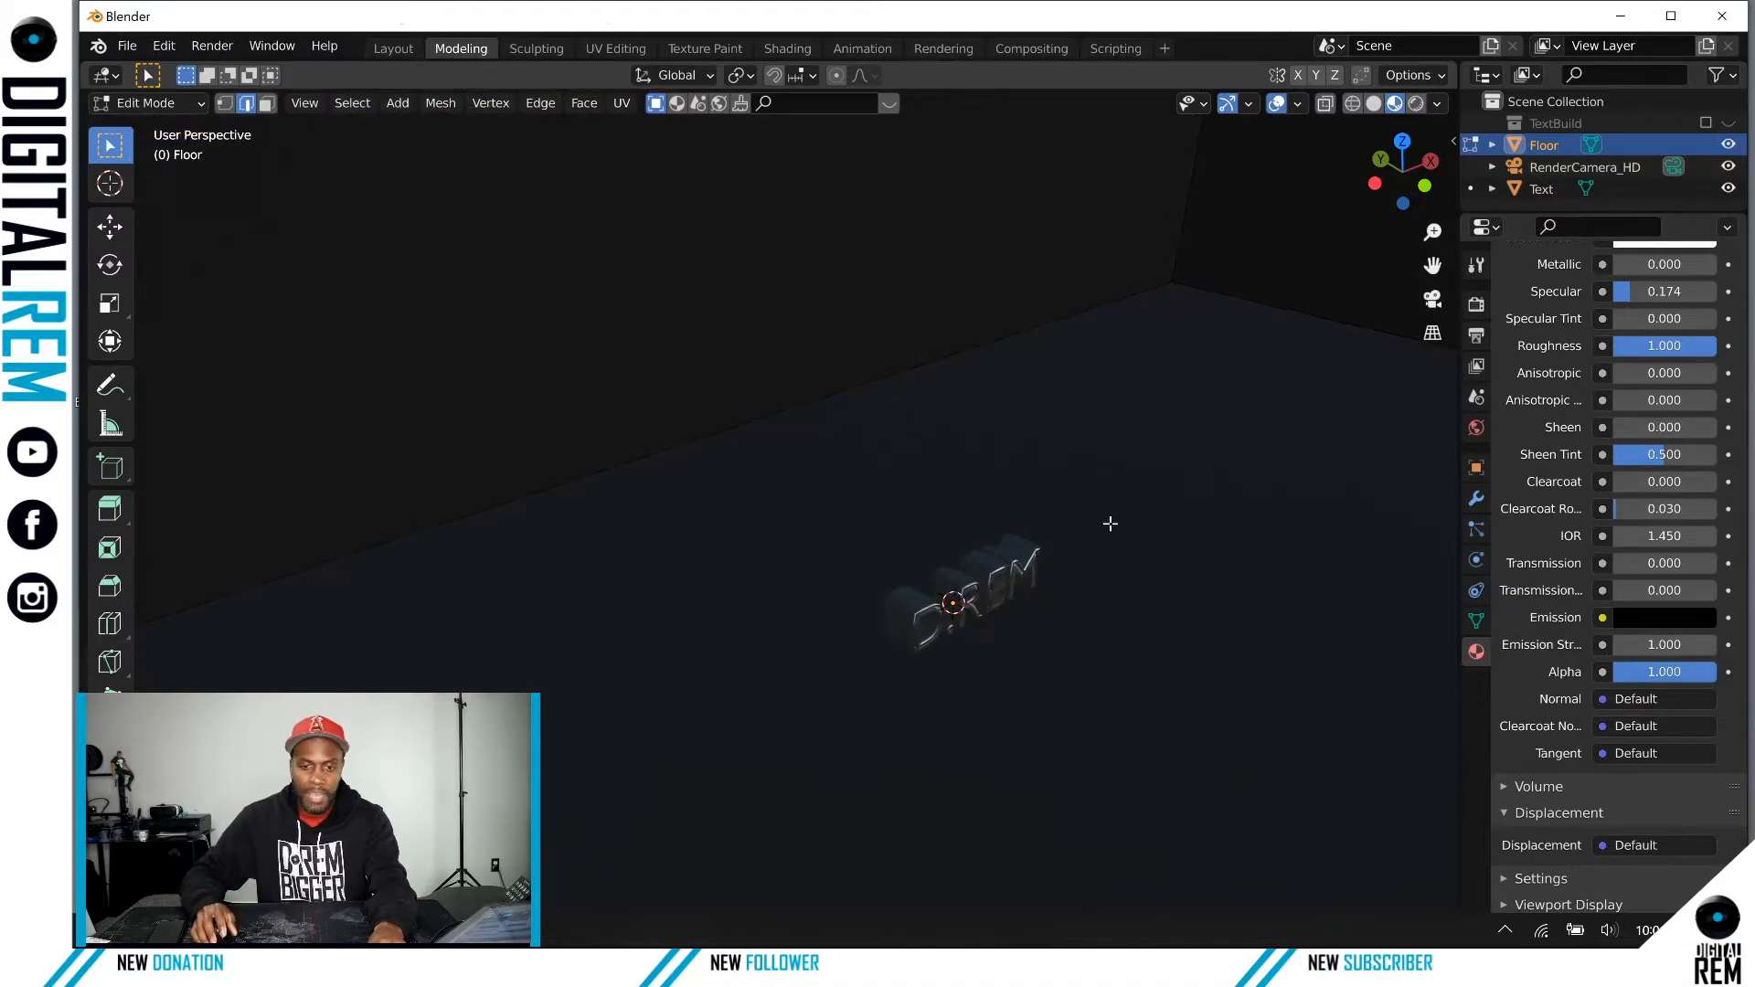
middle_click_drag(1104, 521, 1069, 497, "shift")
scroll(1082, 499, "up", 1)
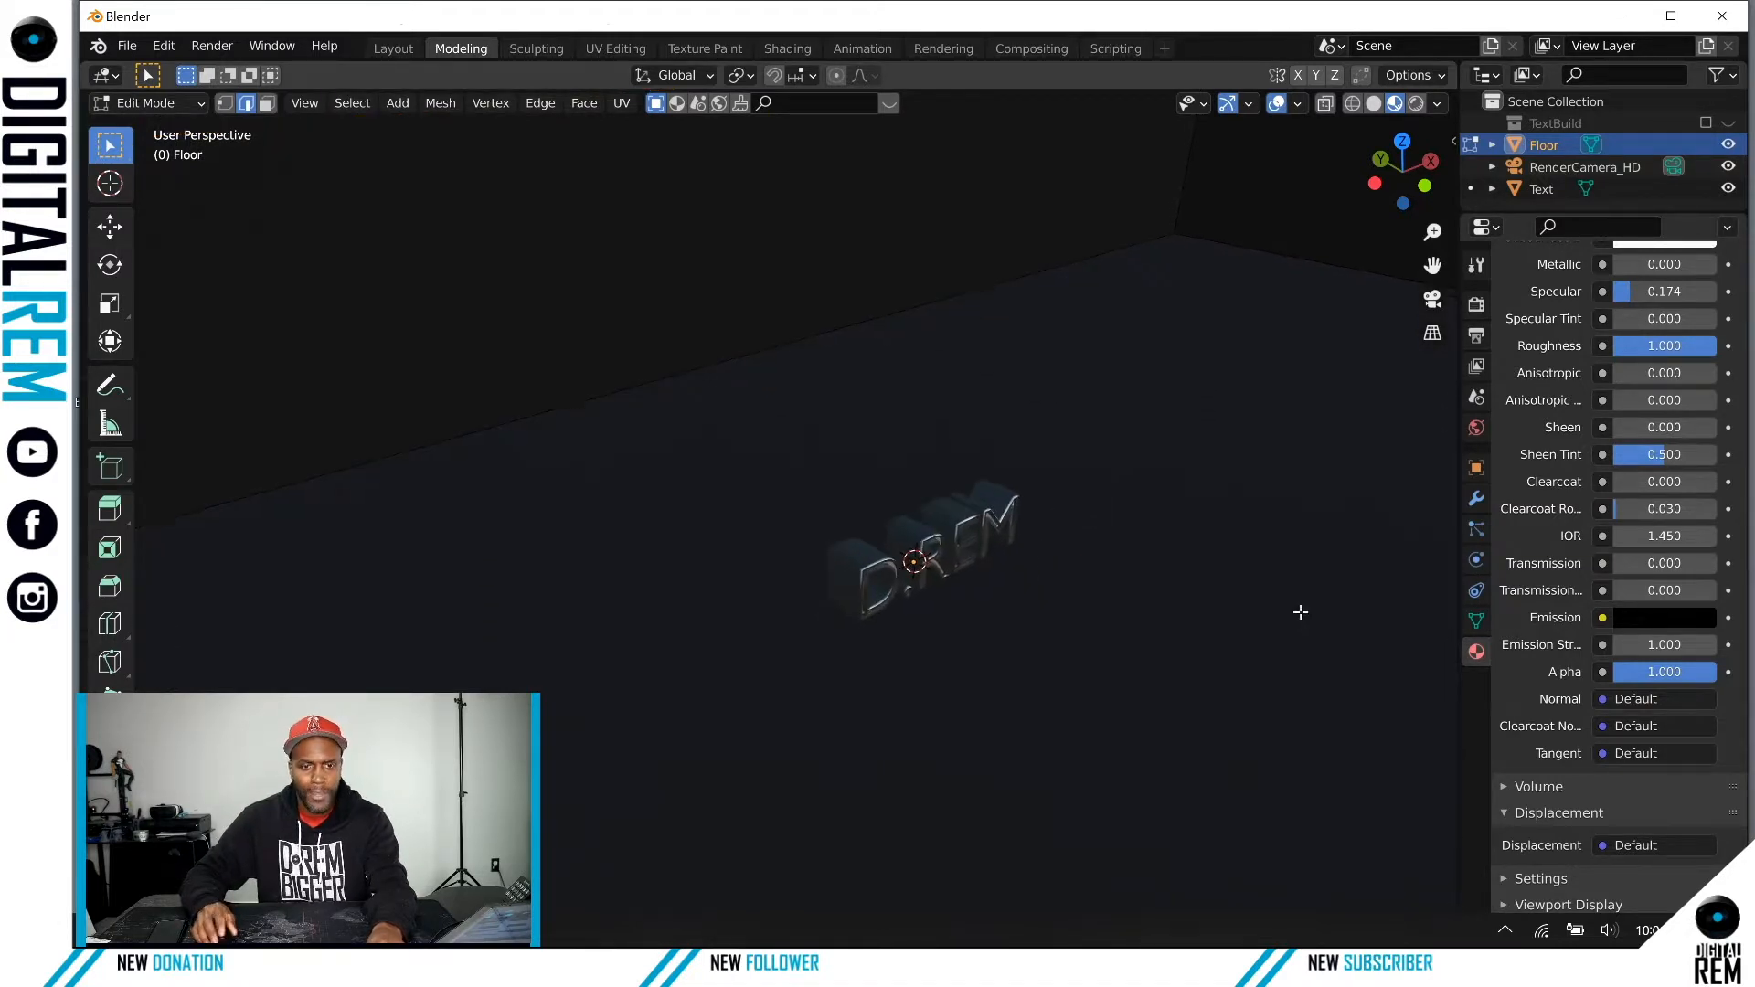
Step: Return the floor to Object Mode and add a 3 Point Lights rig to the scene
left_click(399, 104)
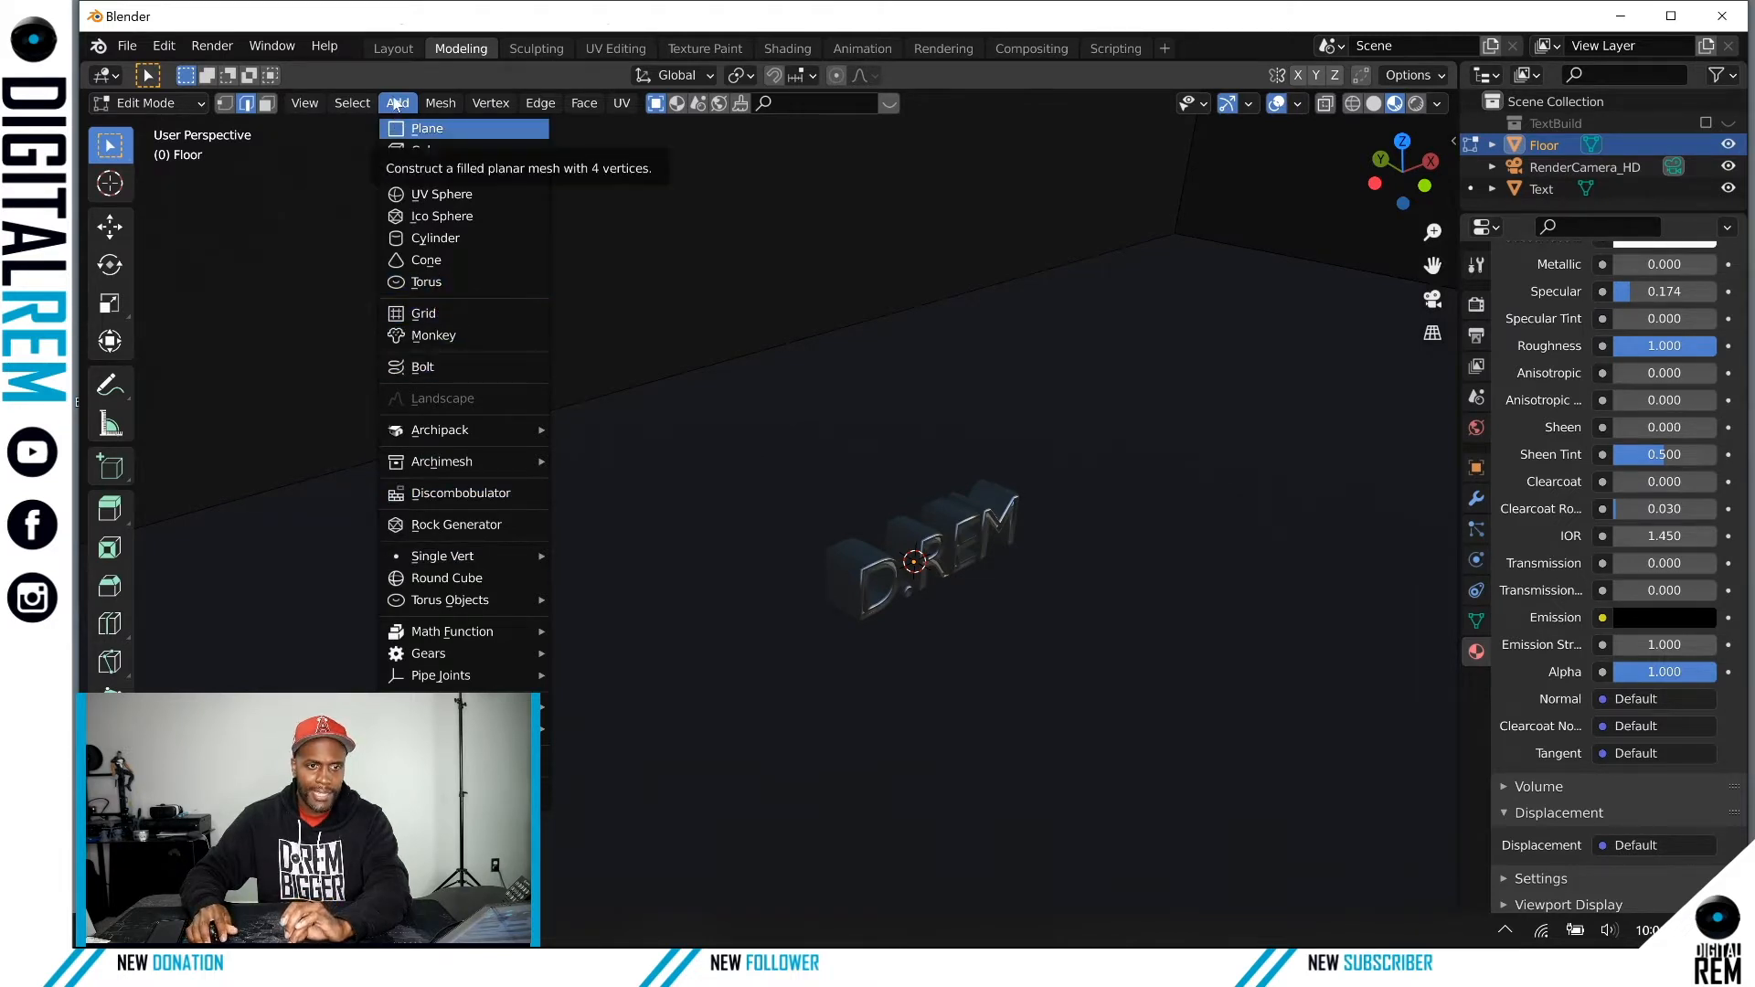
left_click(147, 103)
left_click(152, 128)
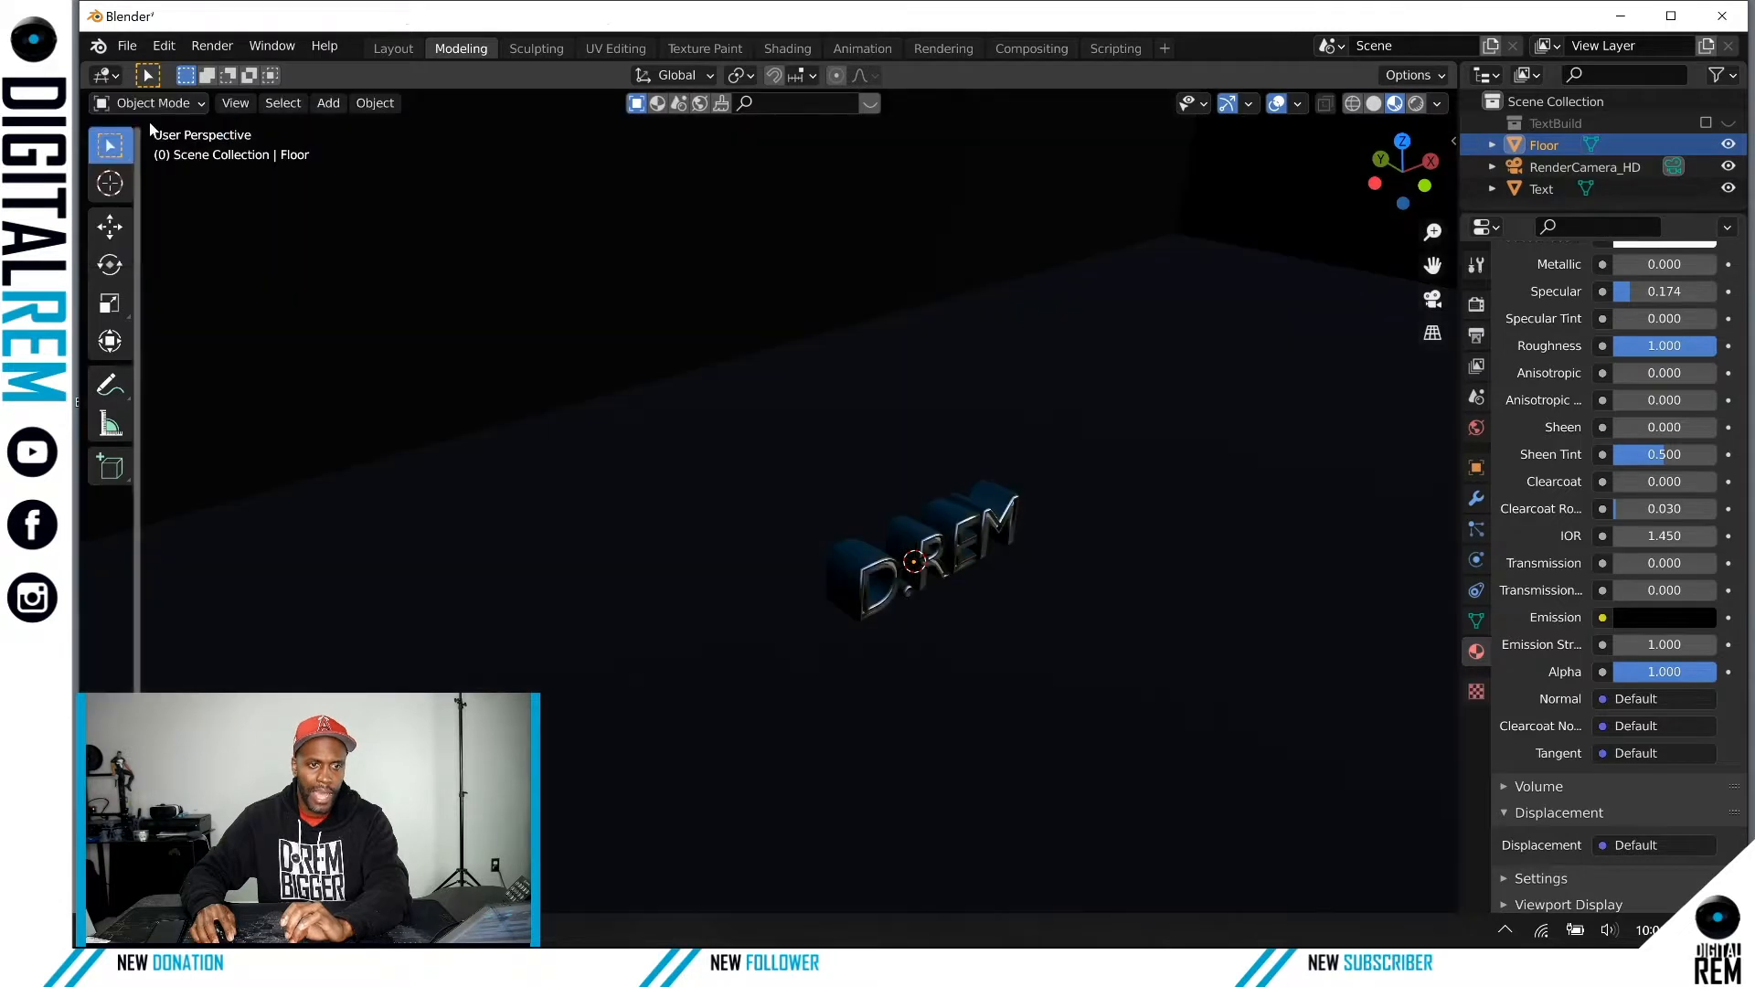
left_click(329, 103)
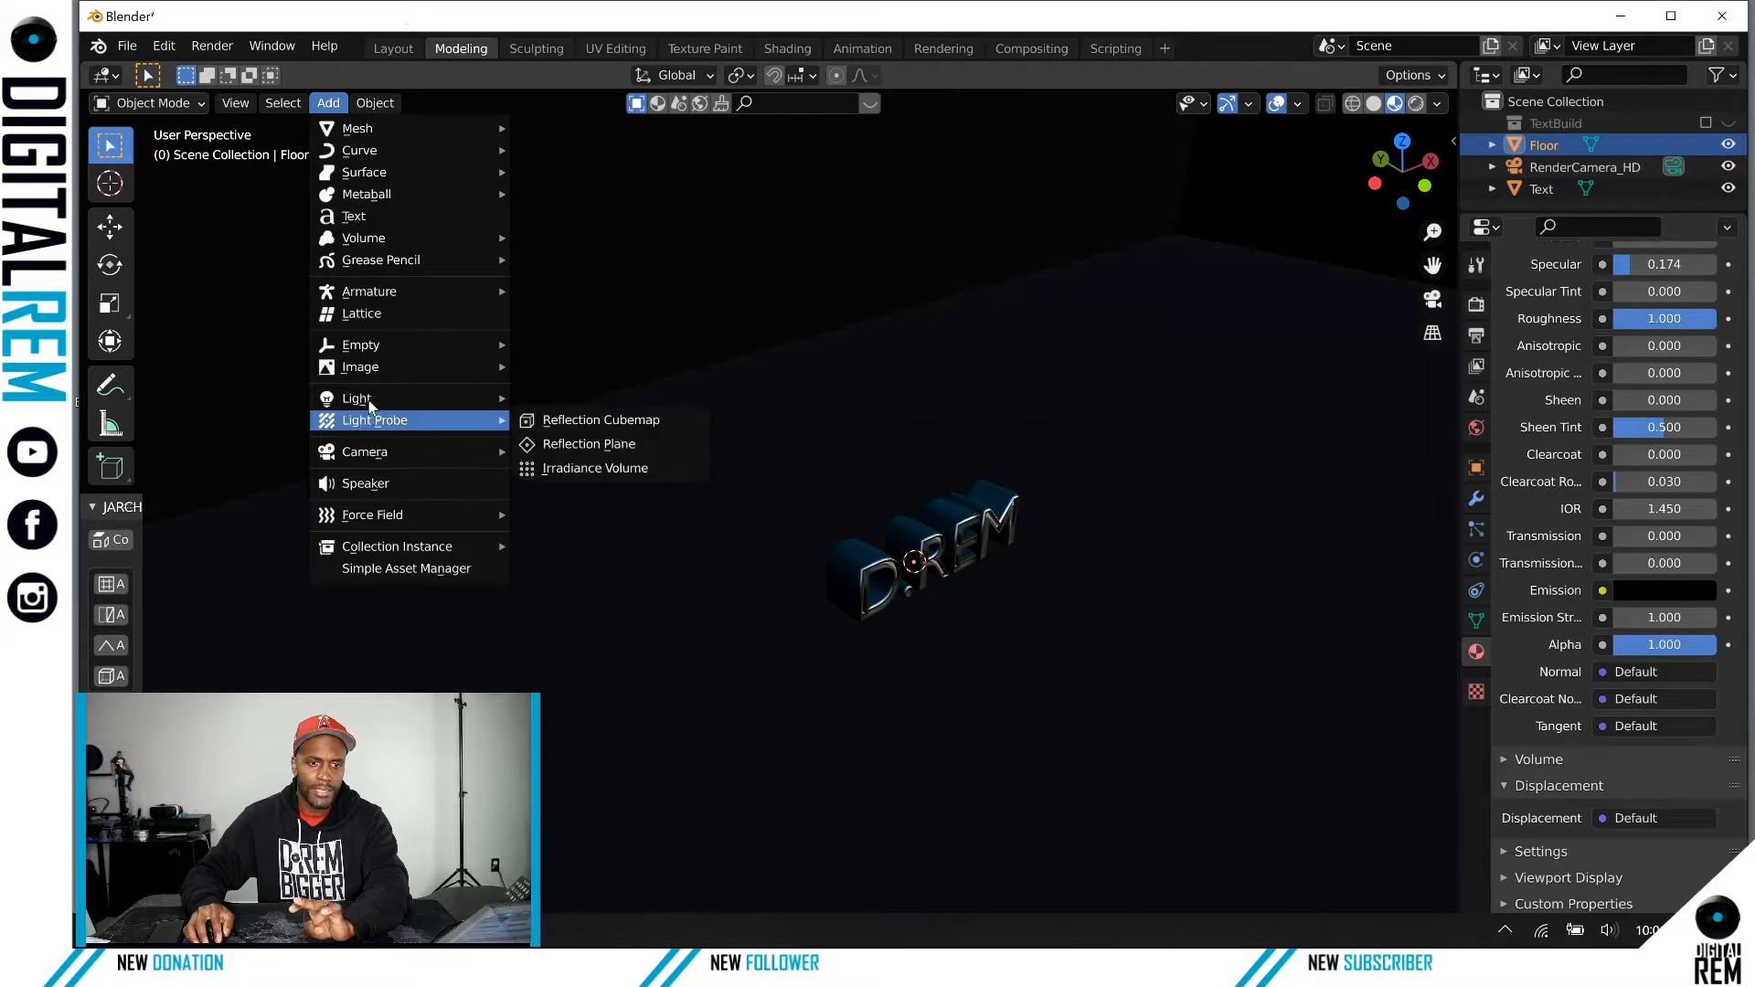
mouse_move(371, 375)
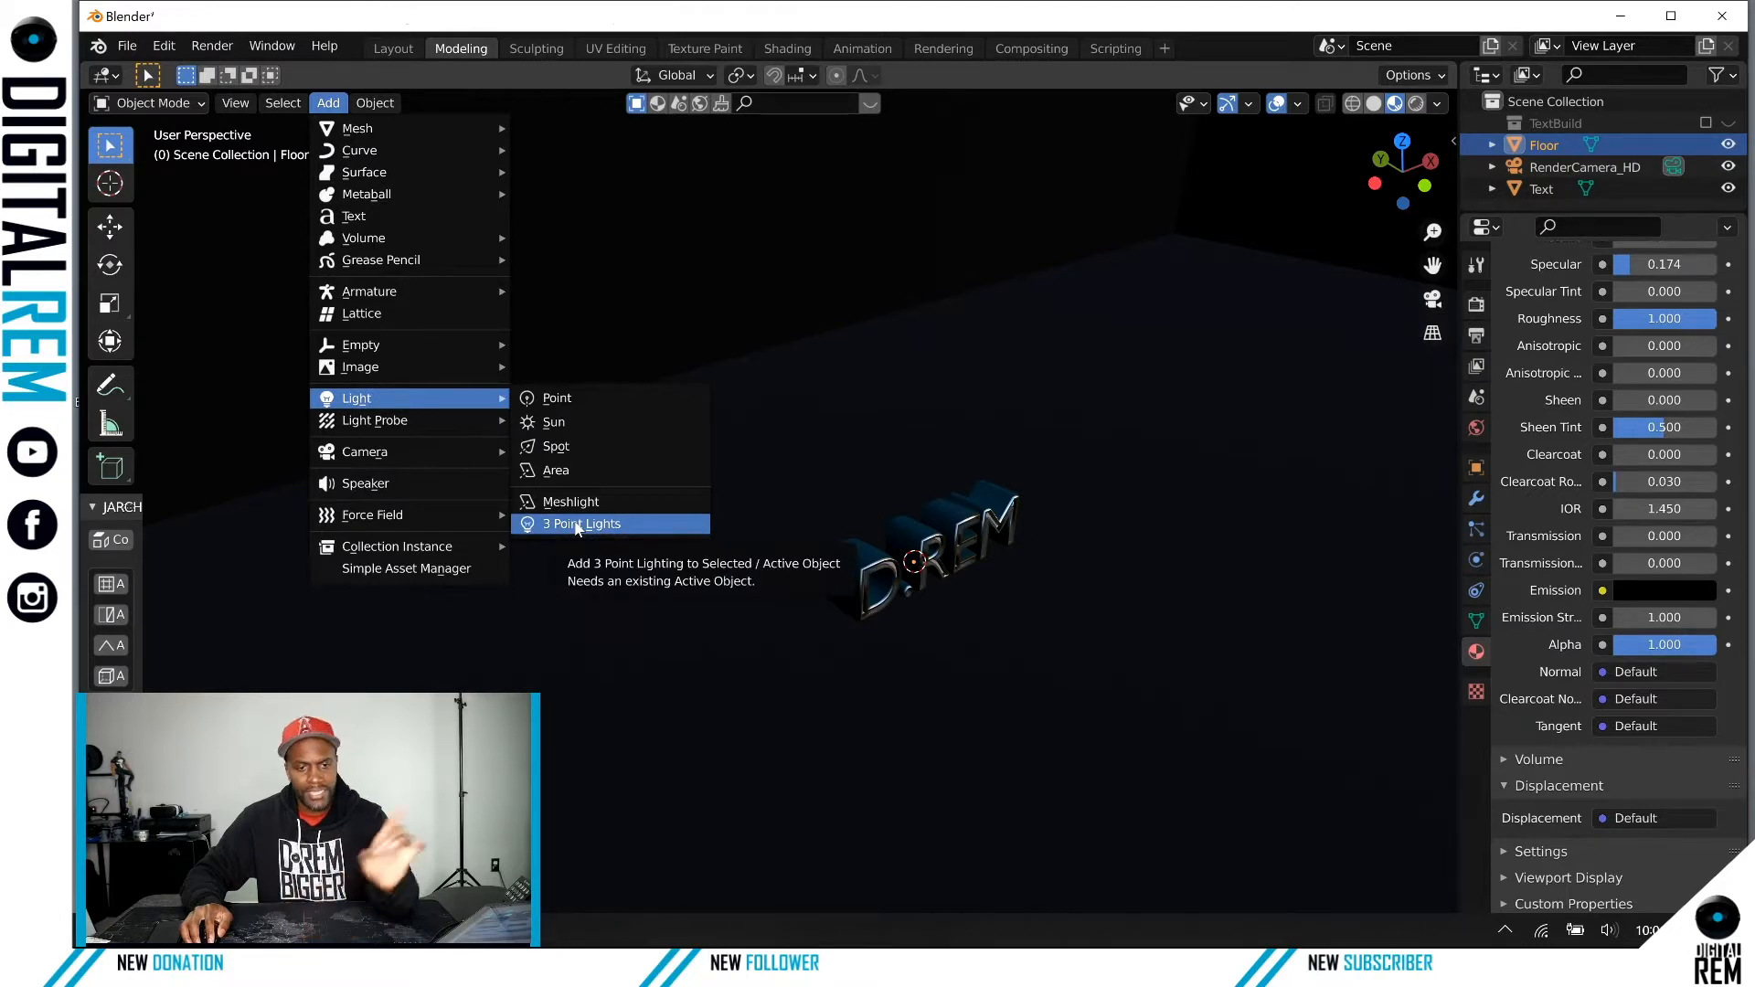
left_click(578, 524)
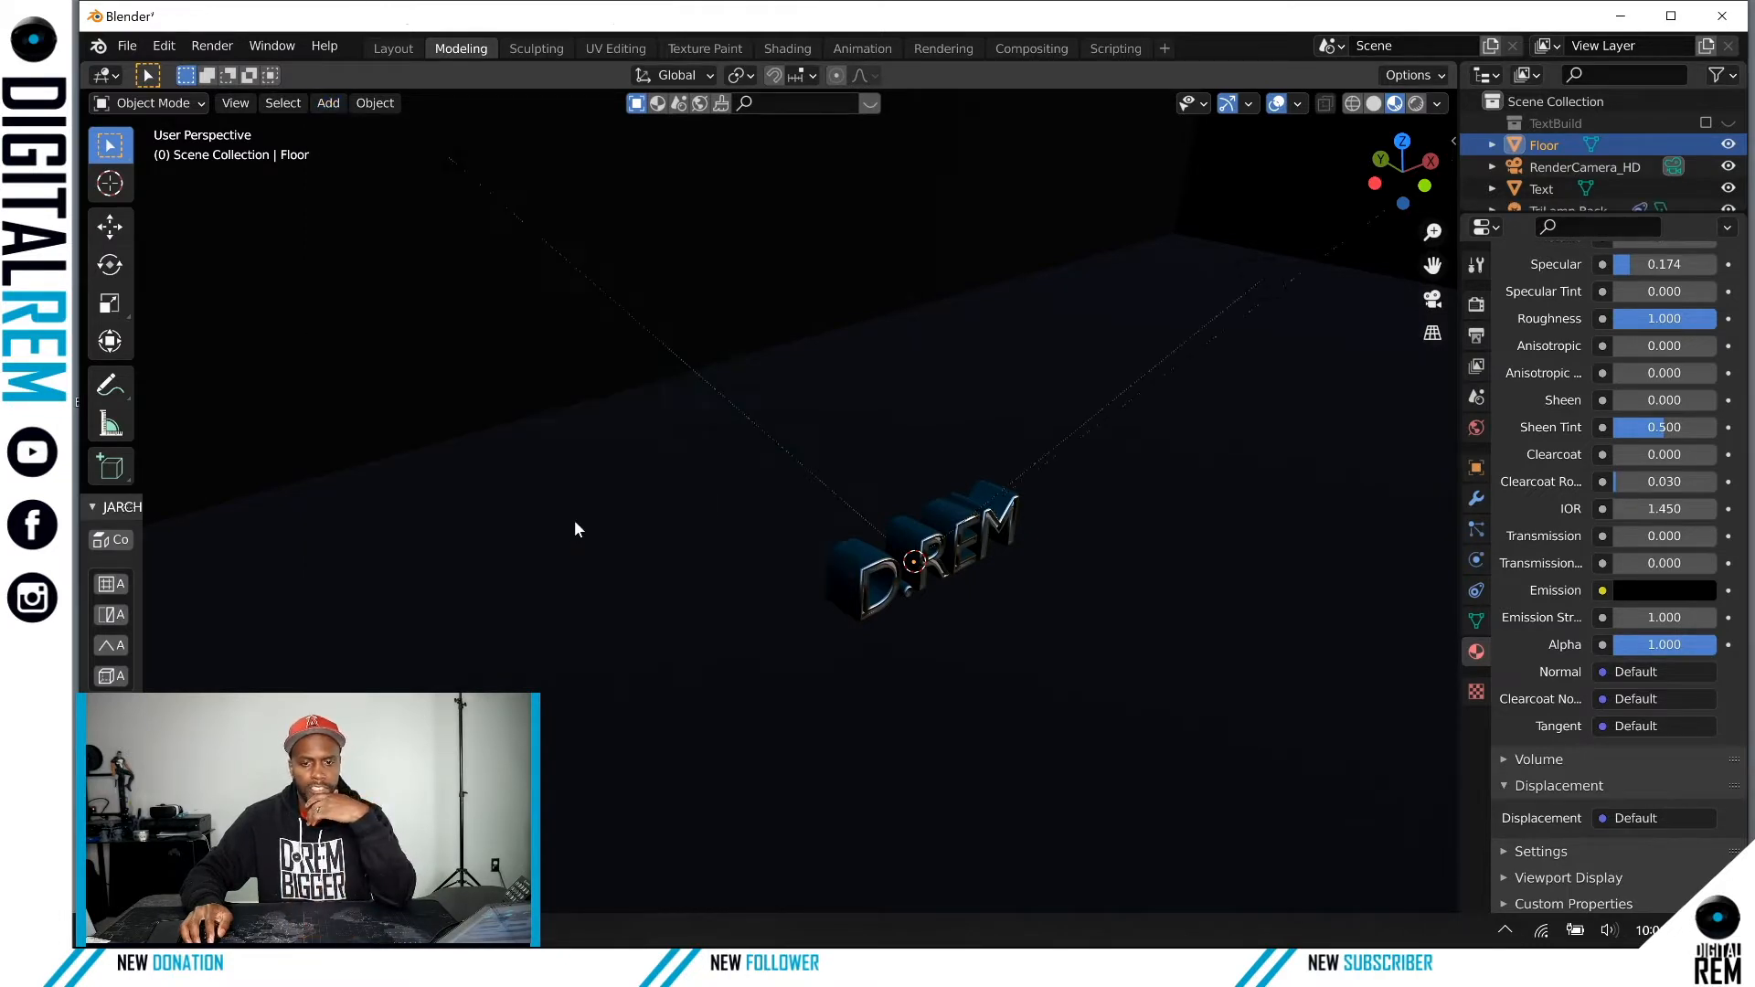
Step: Inspect the placement of the three lights around the text in solid shading and switch the viewport to rendered shading
scroll(787, 447, "down", 2)
mouse_move(813, 440)
middle_mouse_down()
mouse_move(913, 436)
mouse_move(532, 470)
mouse_move(540, 489)
mouse_move(603, 446)
mouse_move(618, 477)
mouse_move(430, 377)
mouse_move(830, 366)
middle_mouse_up()
left_click(430, 375)
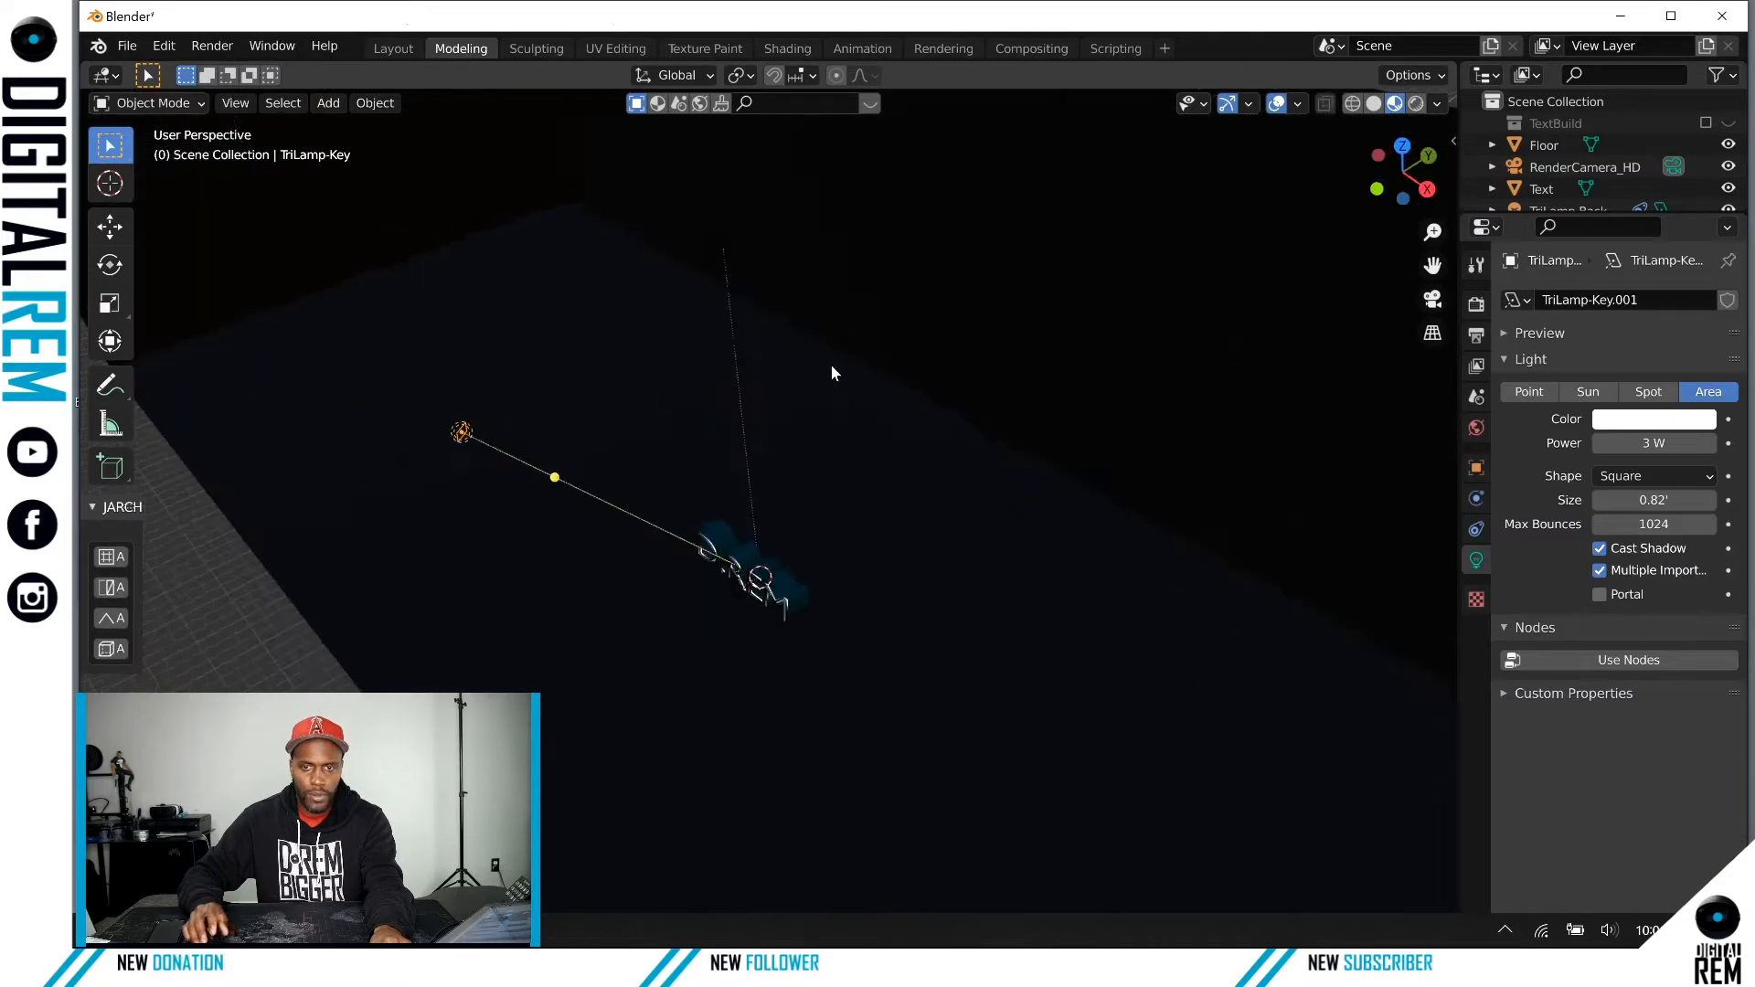
left_click(1373, 104)
middle_click_drag(885, 251, 753, 459)
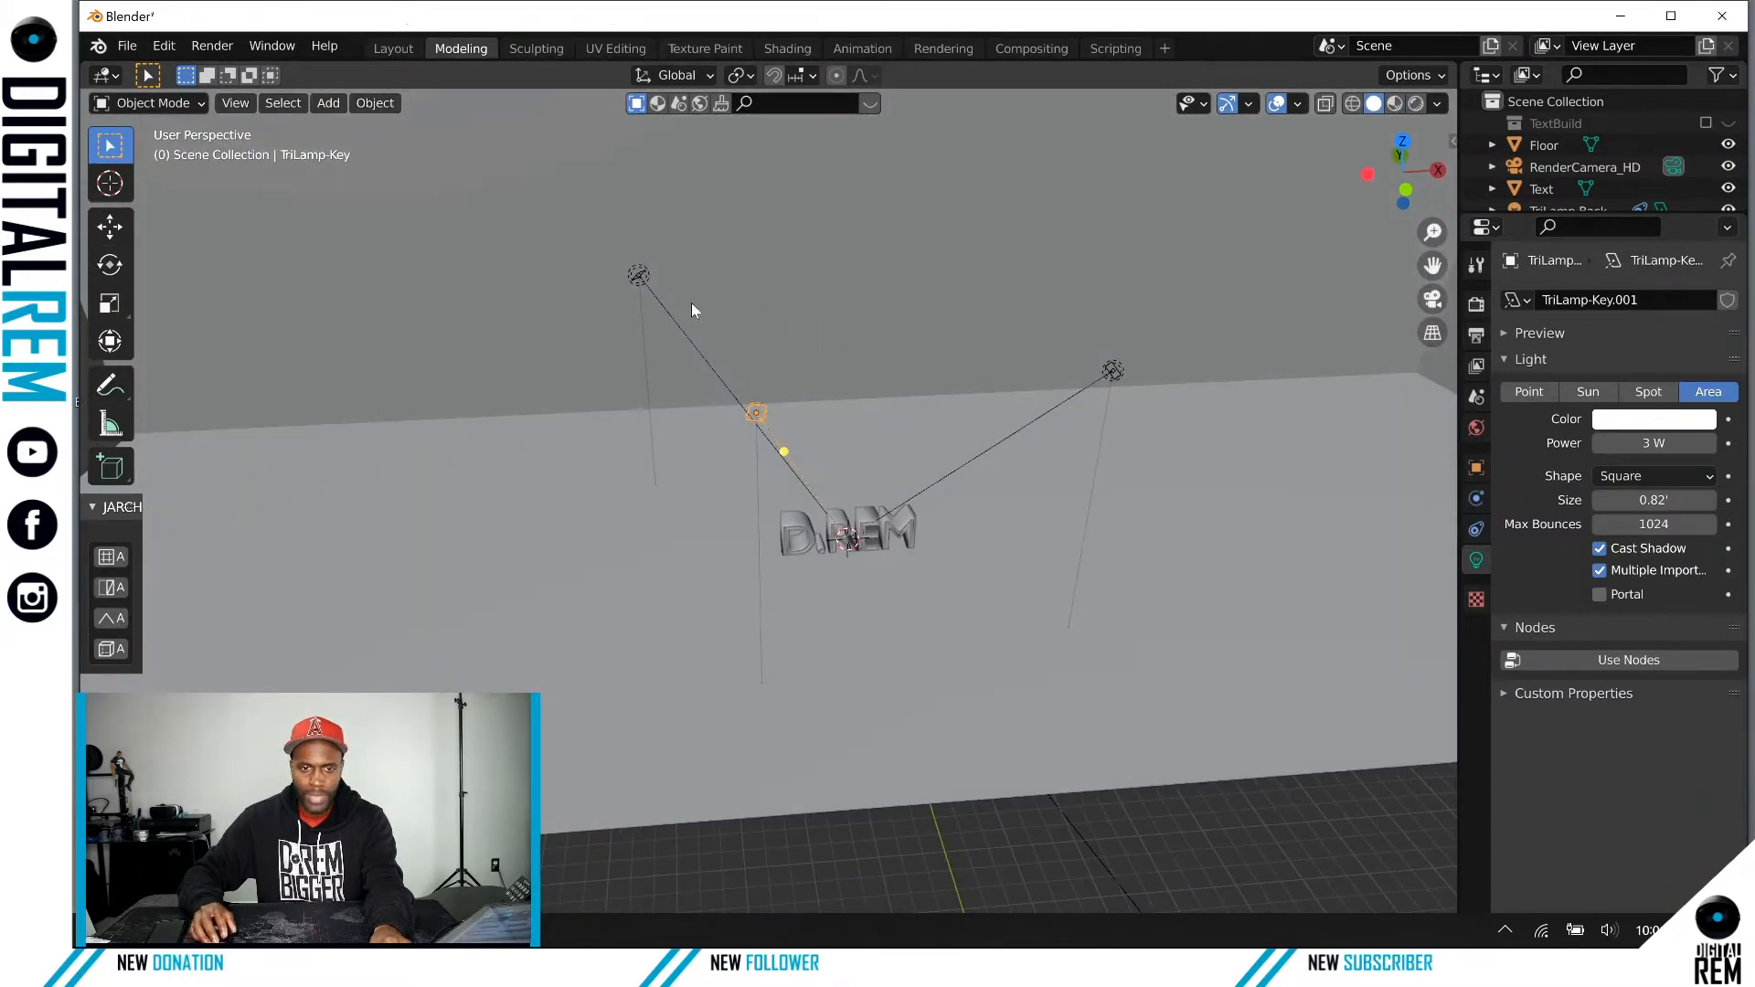
middle_click_drag(692, 310, 811, 283)
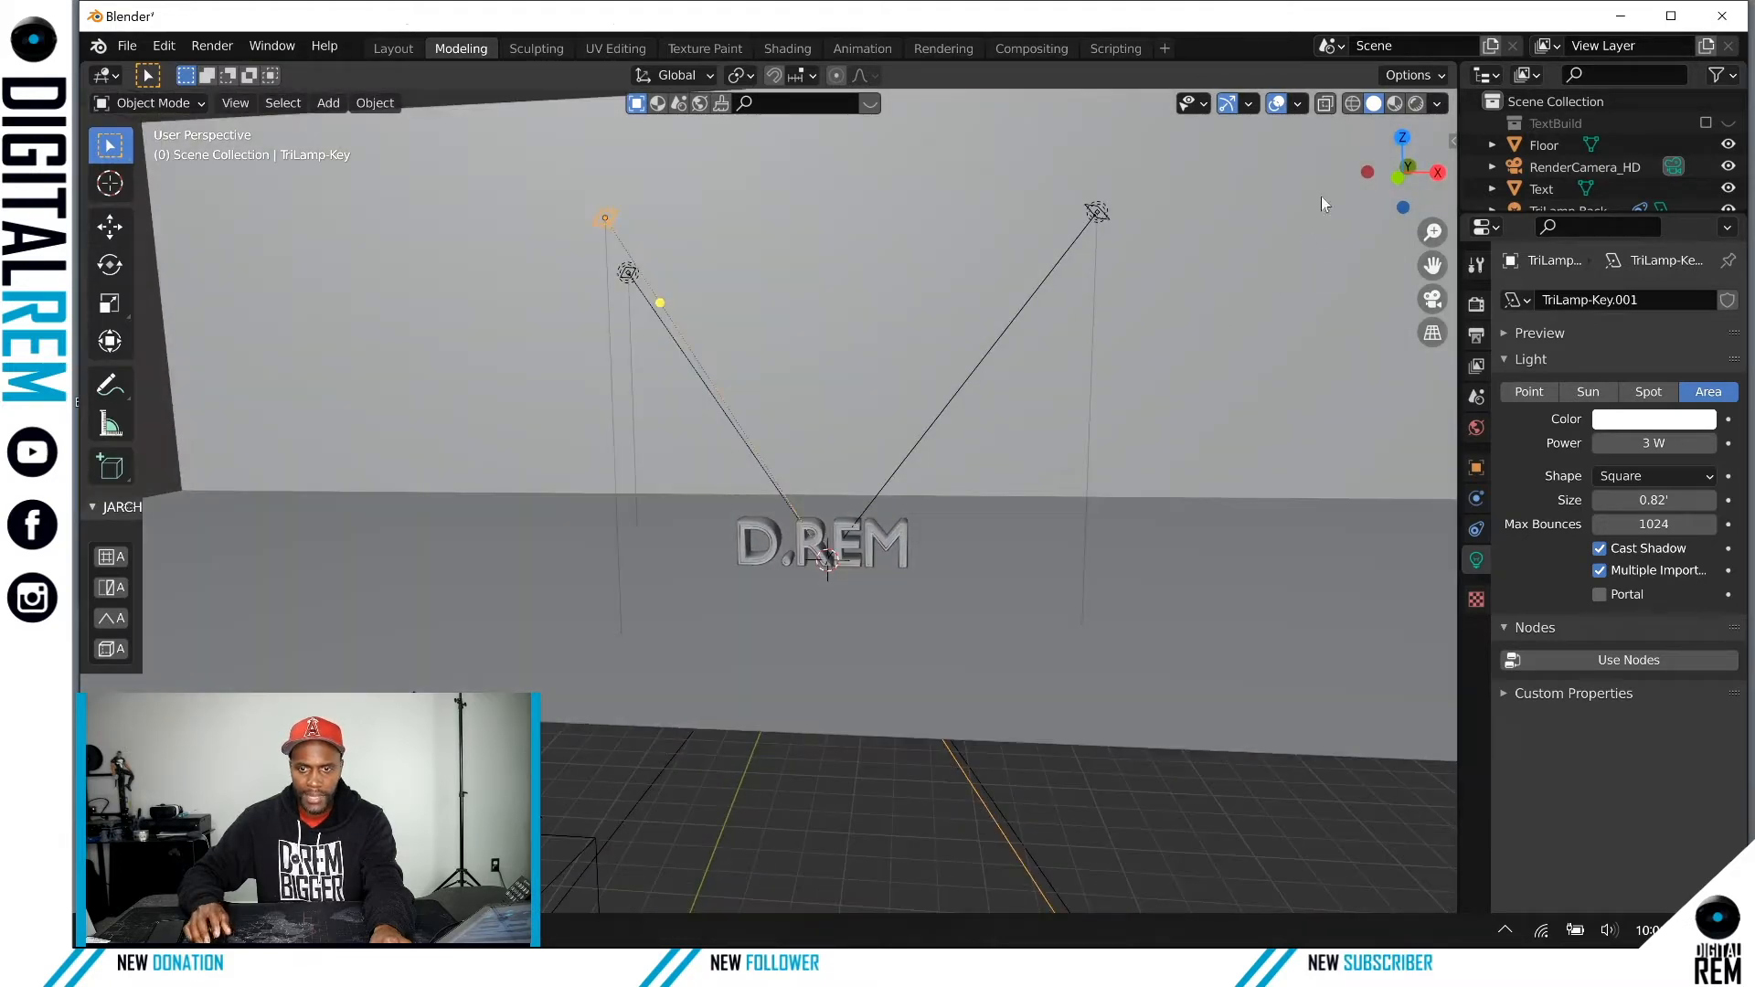
left_click(1415, 104)
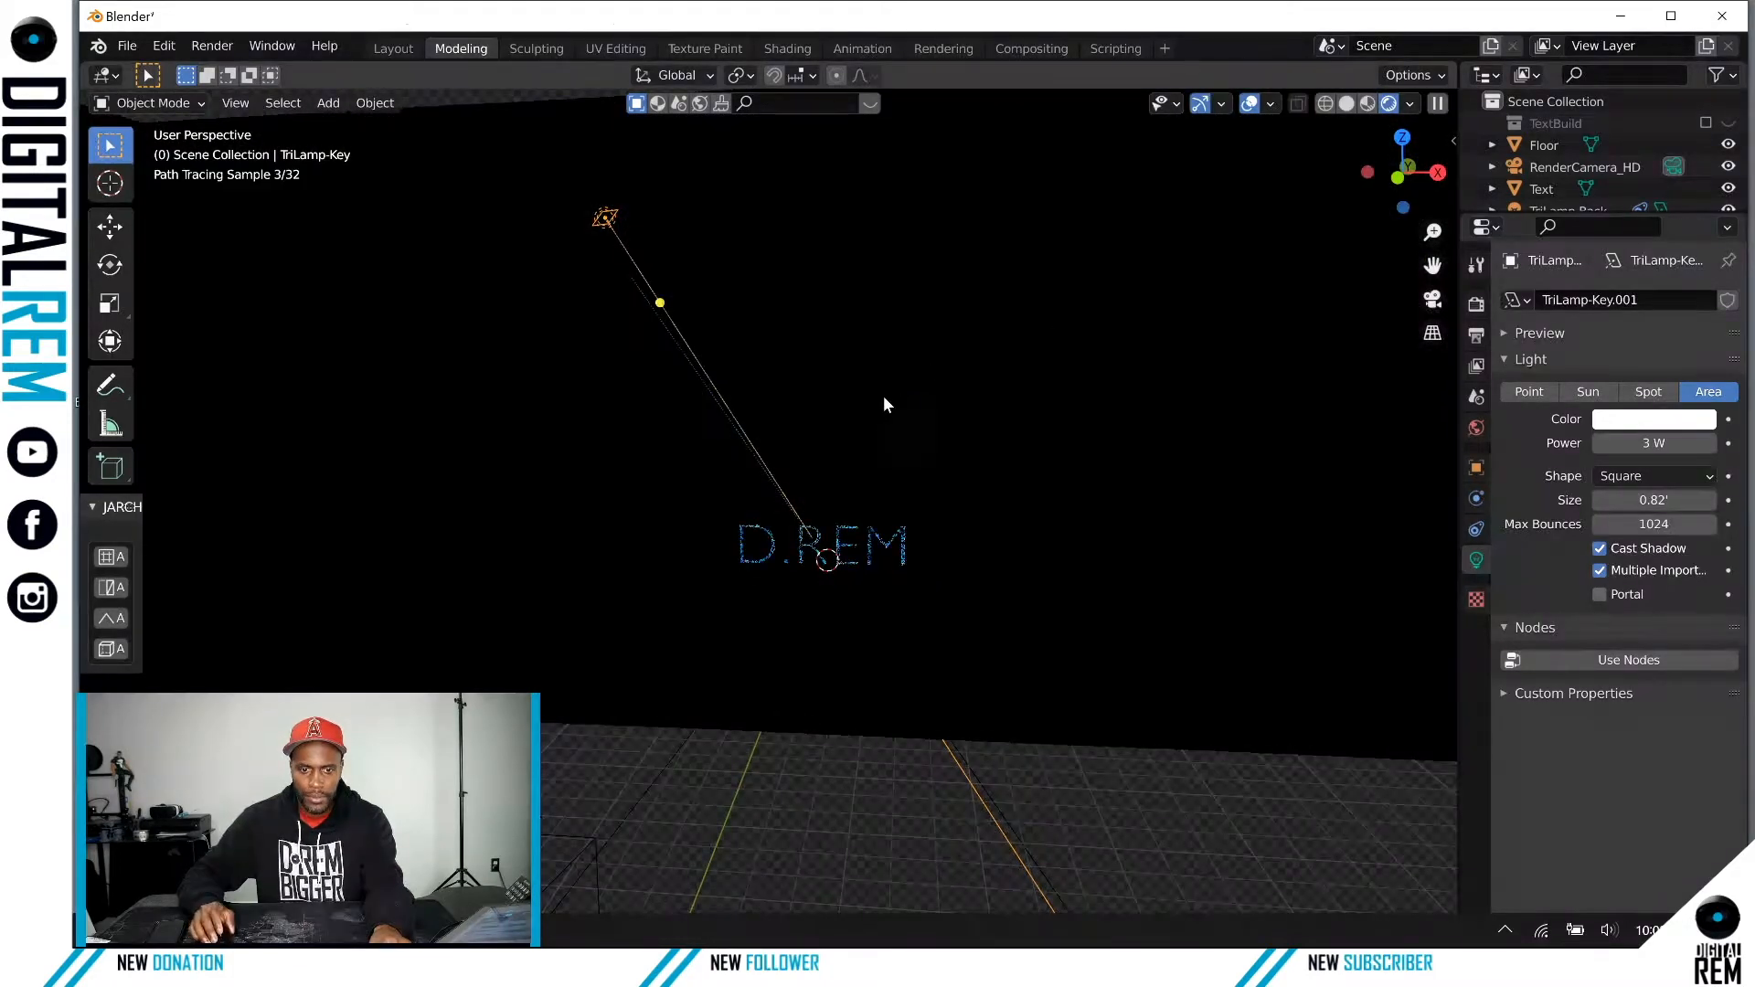
middle_click_drag(883, 397, 593, 501)
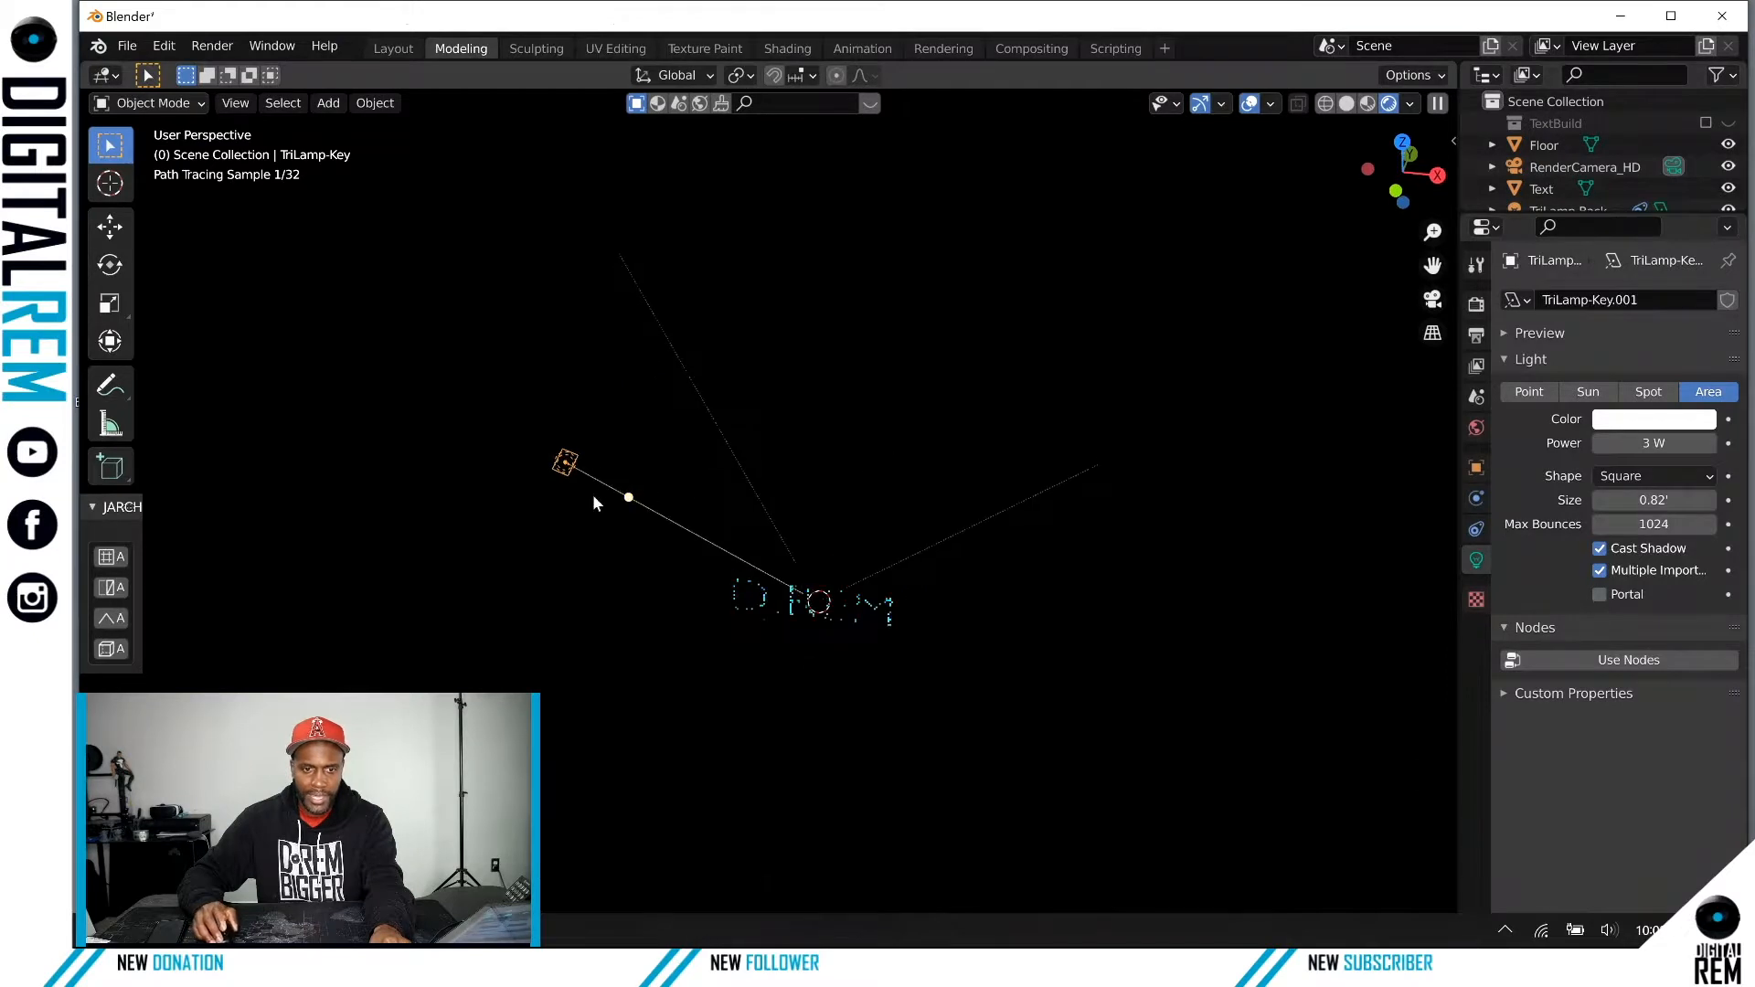
Step: Try raising the key light's power to 100 W and further to about 909 W
left_click(563, 464)
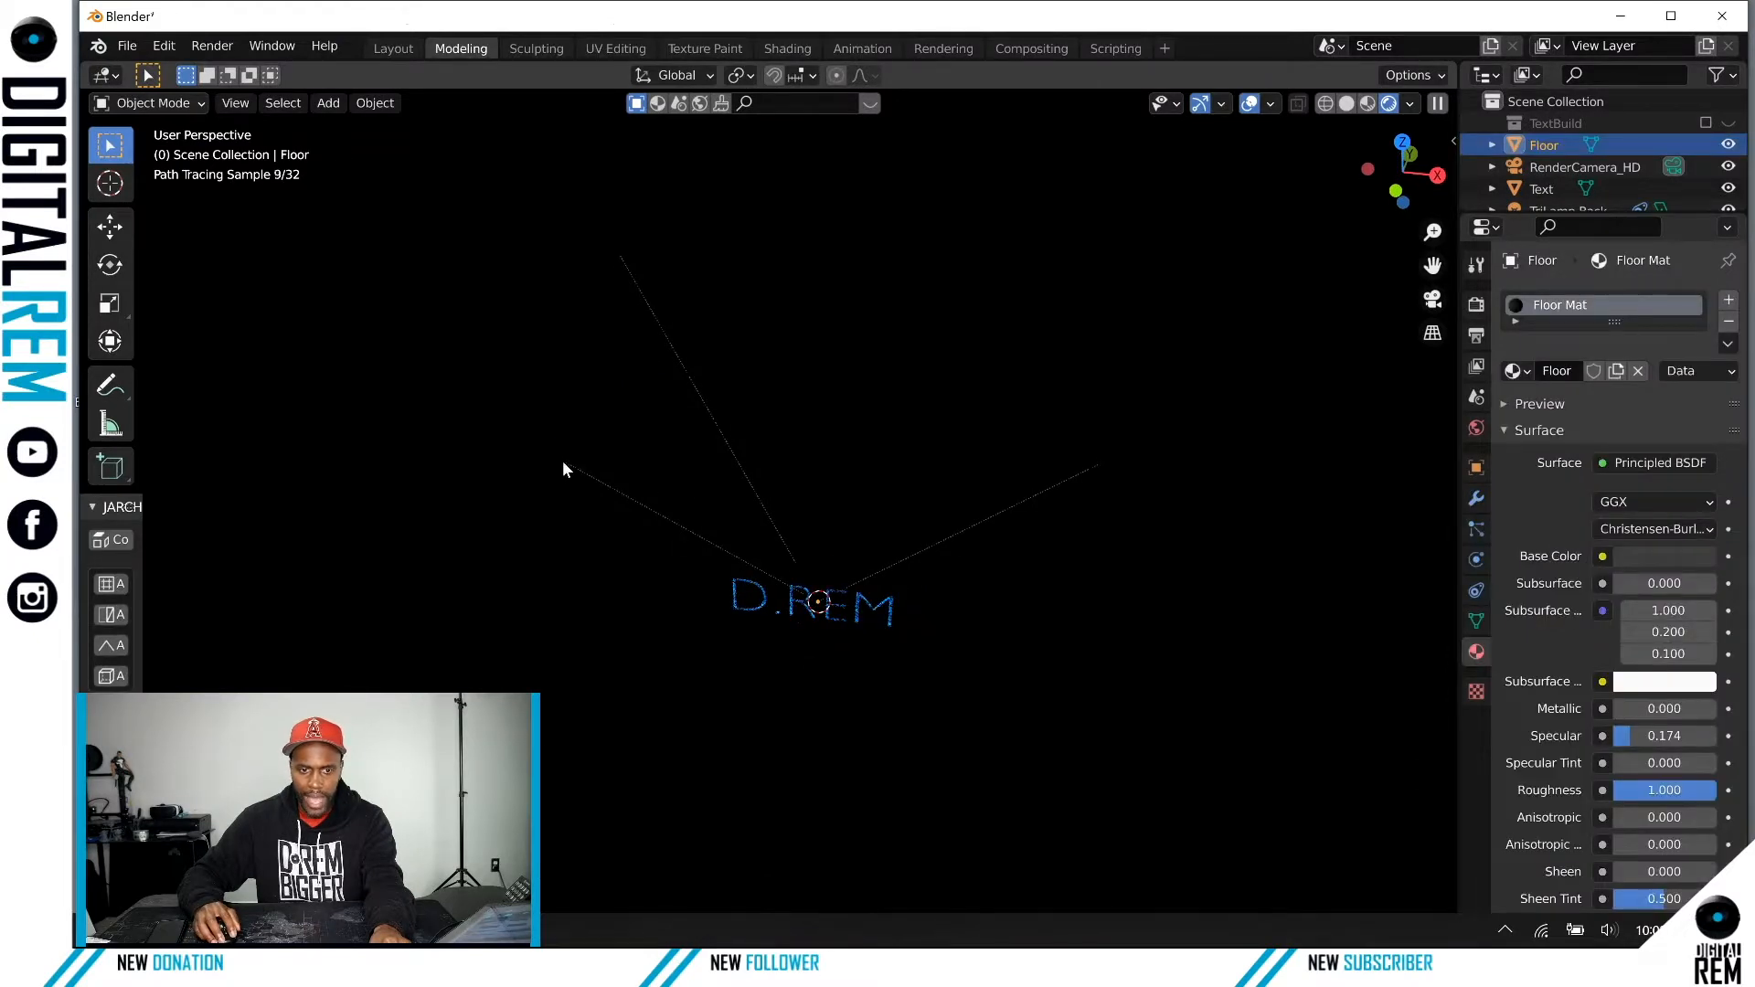
left_click(563, 462)
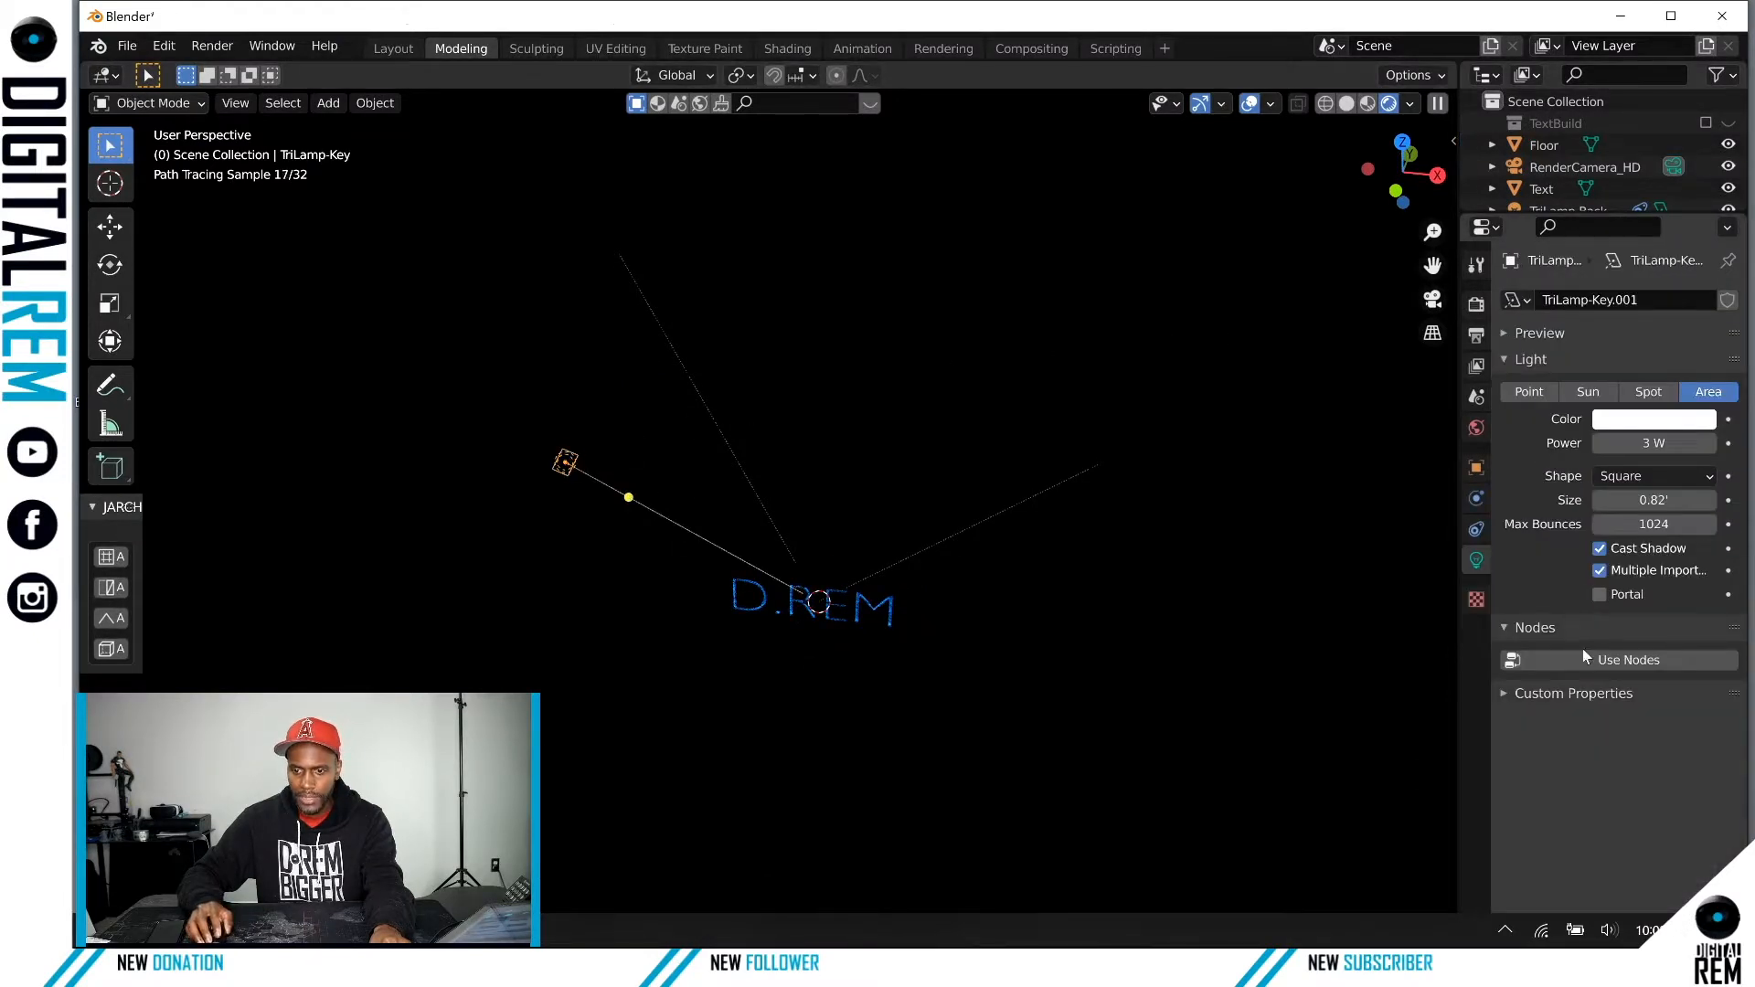
left_click(1642, 443)
type("100")
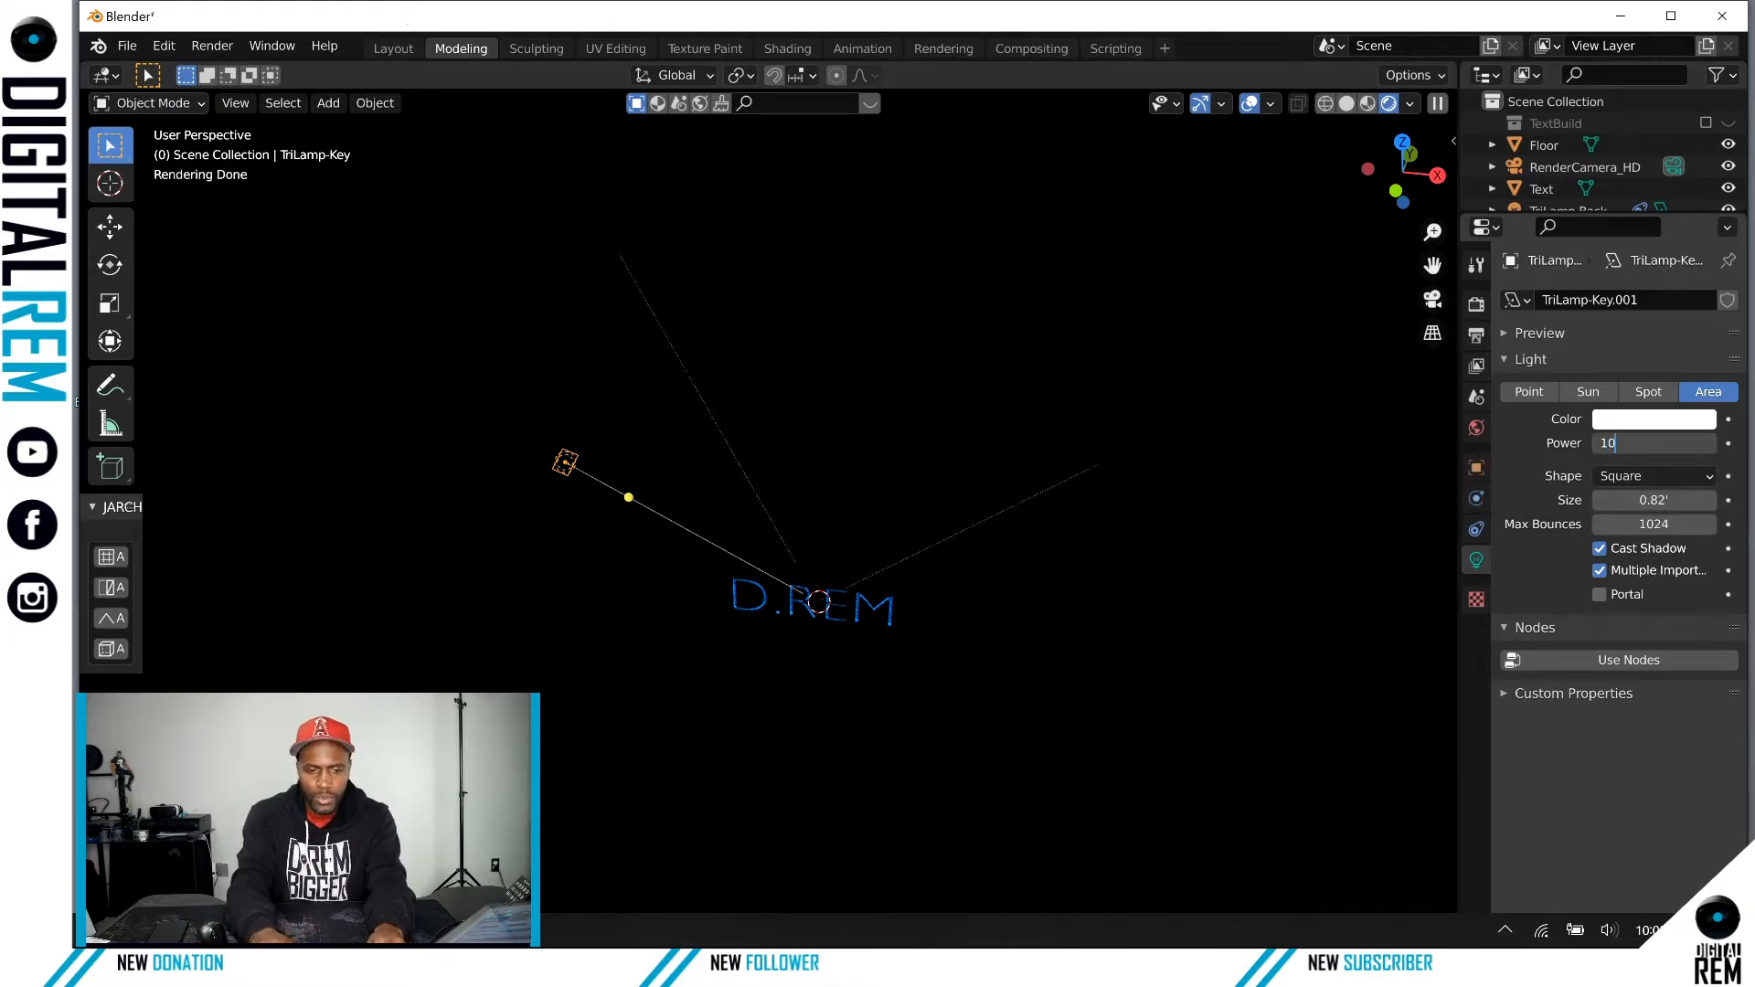
key("Return")
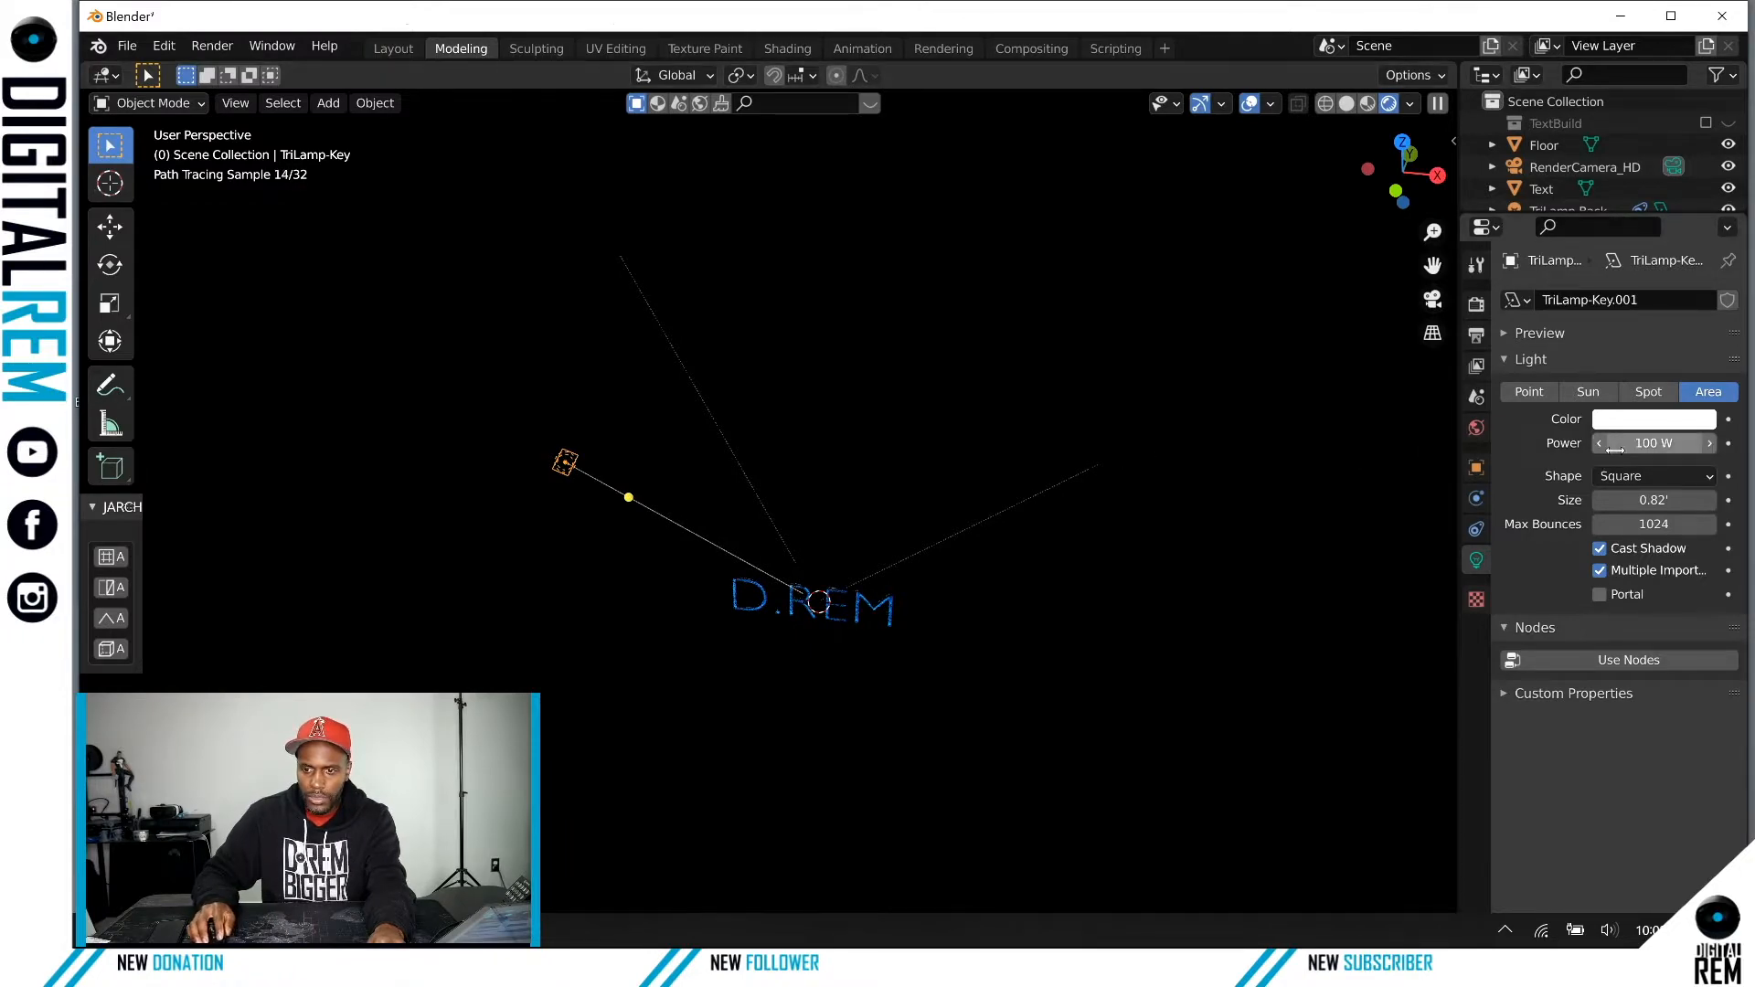
left_click_drag(1645, 444, 1728, 443)
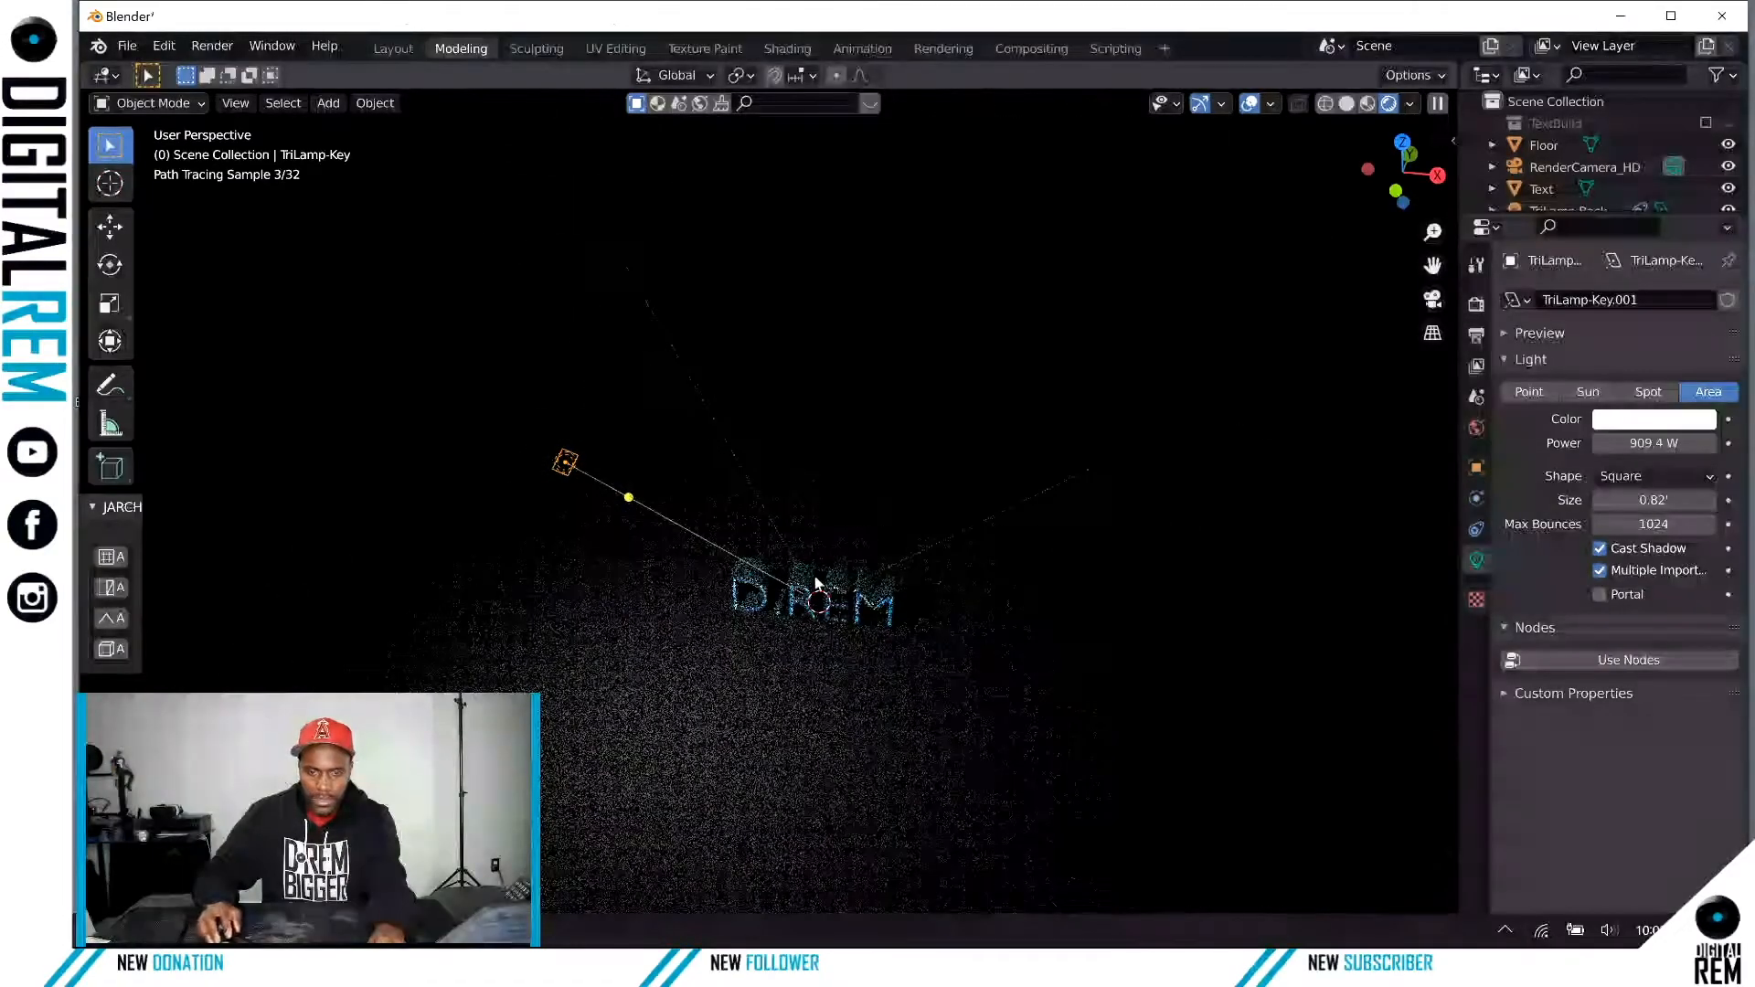
Step: Set the key light's power to 1000 W
double_click(1655, 444)
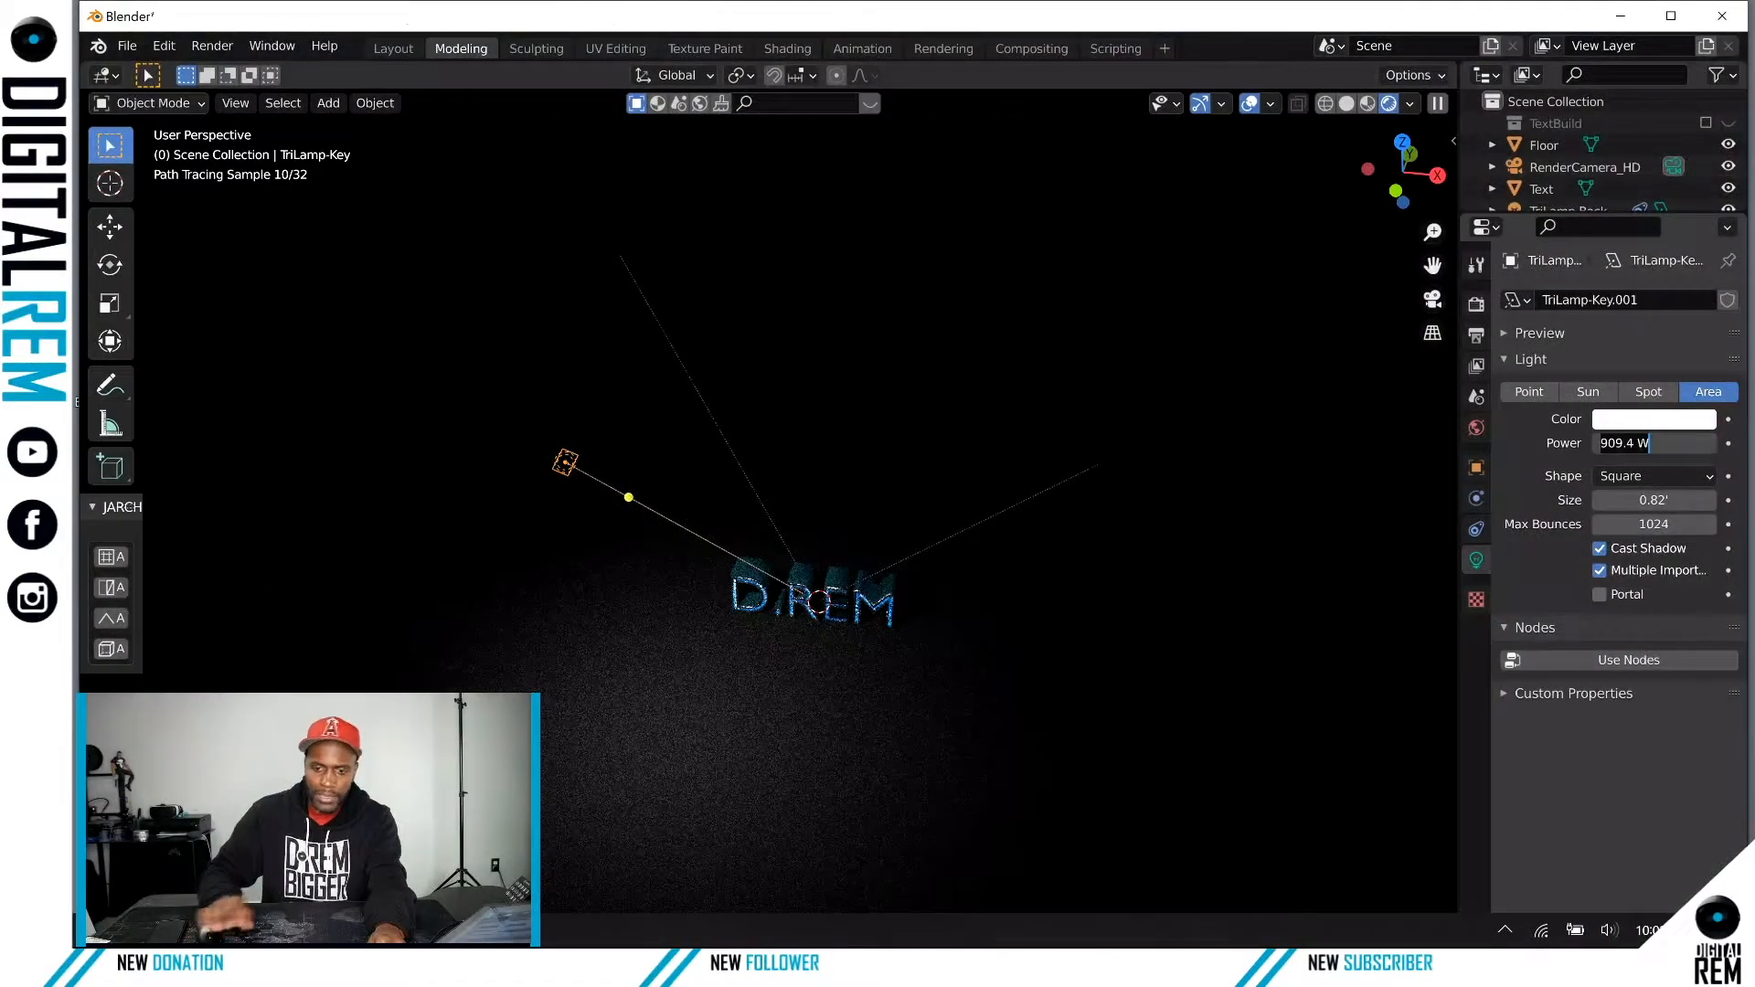
type("1000")
key("Return")
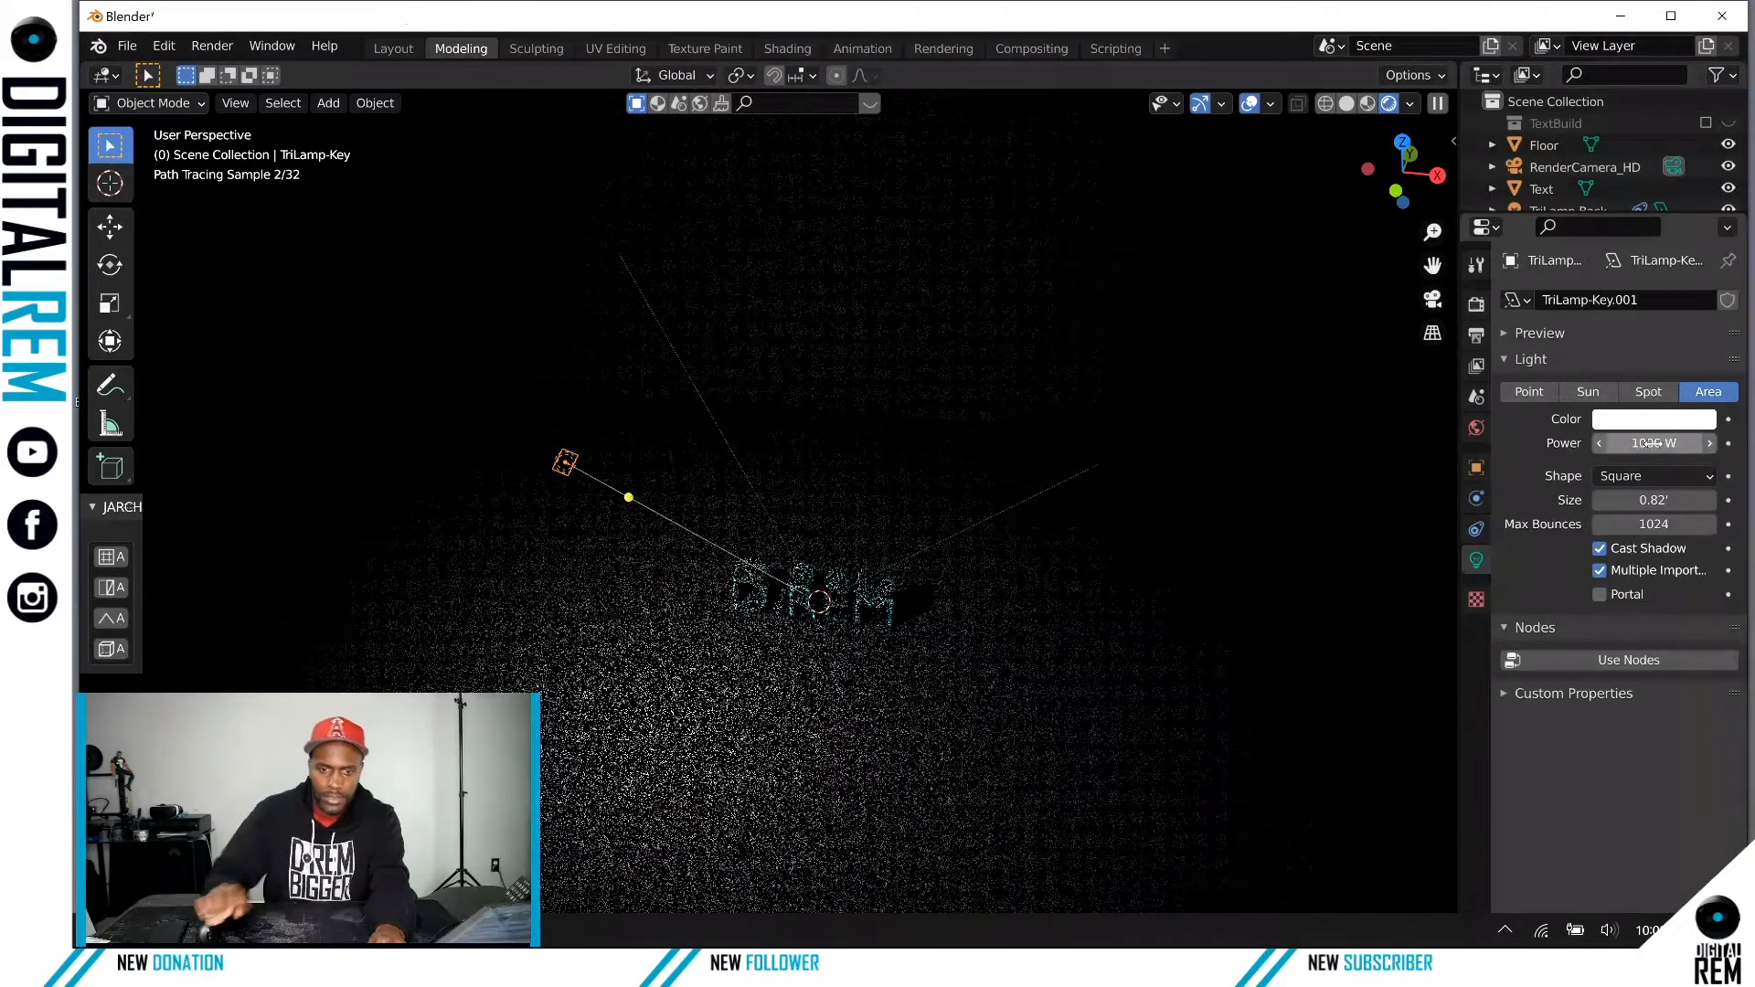
Step: Select TriLamp-Fill and set its power to 1000 W
left_click(1117, 448)
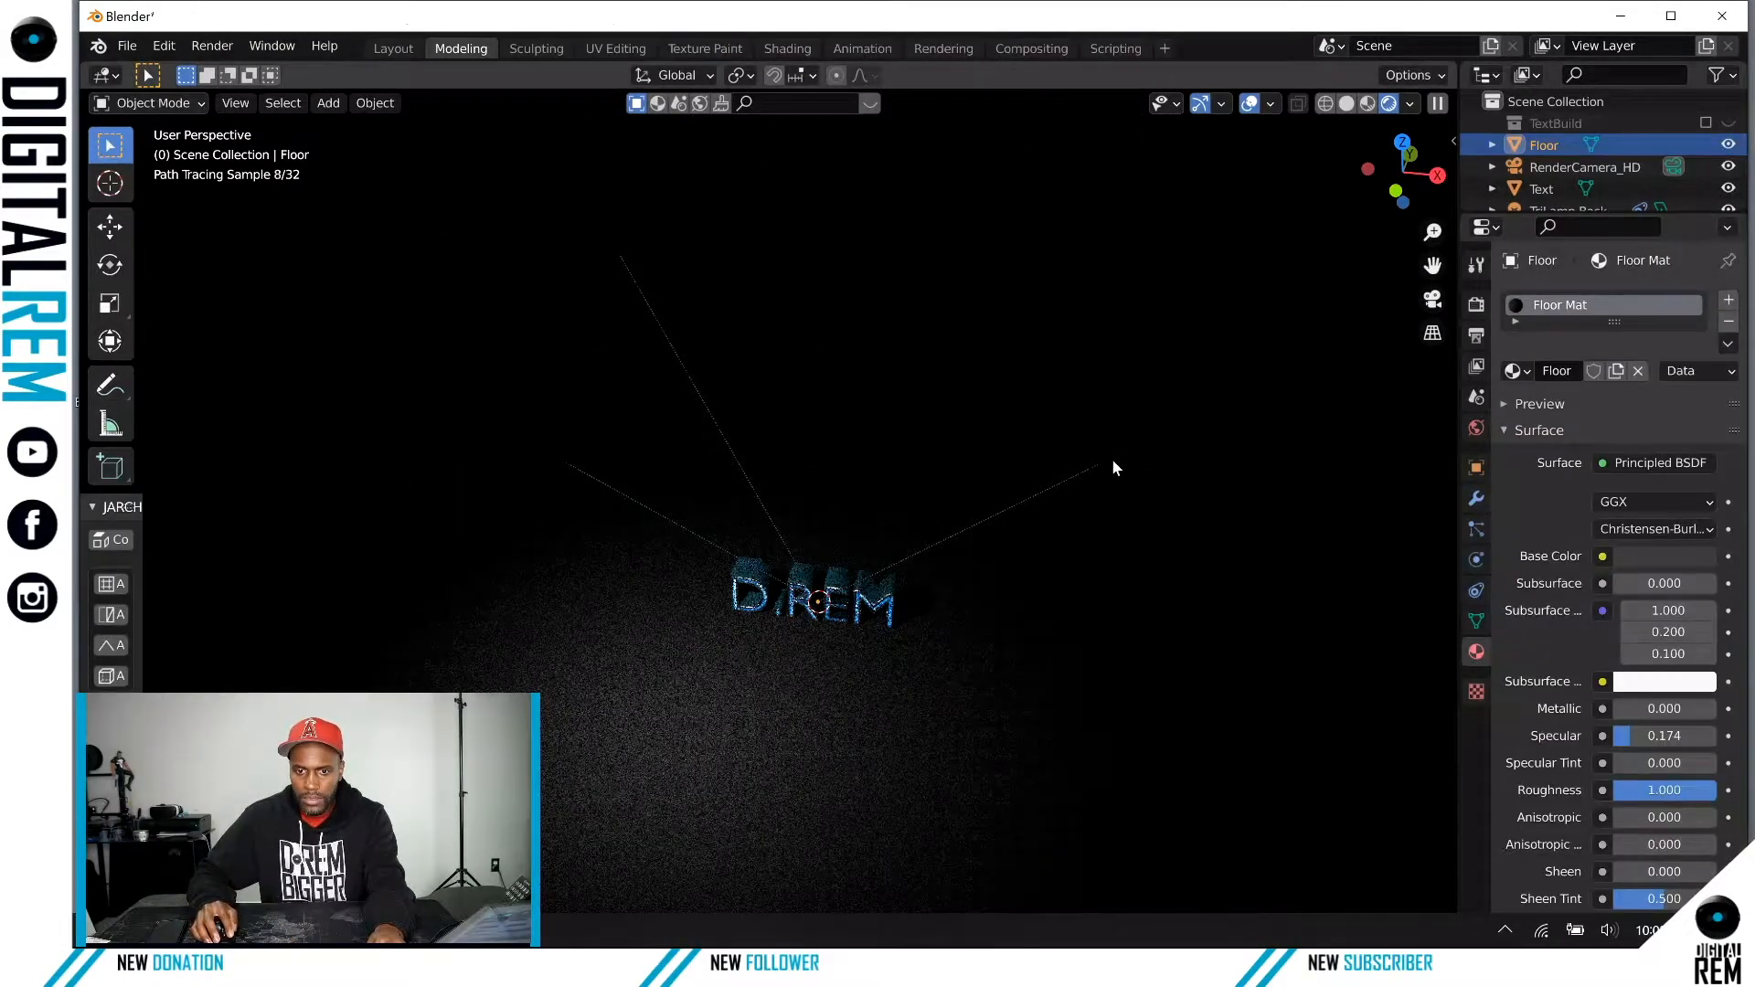
left_click(618, 251)
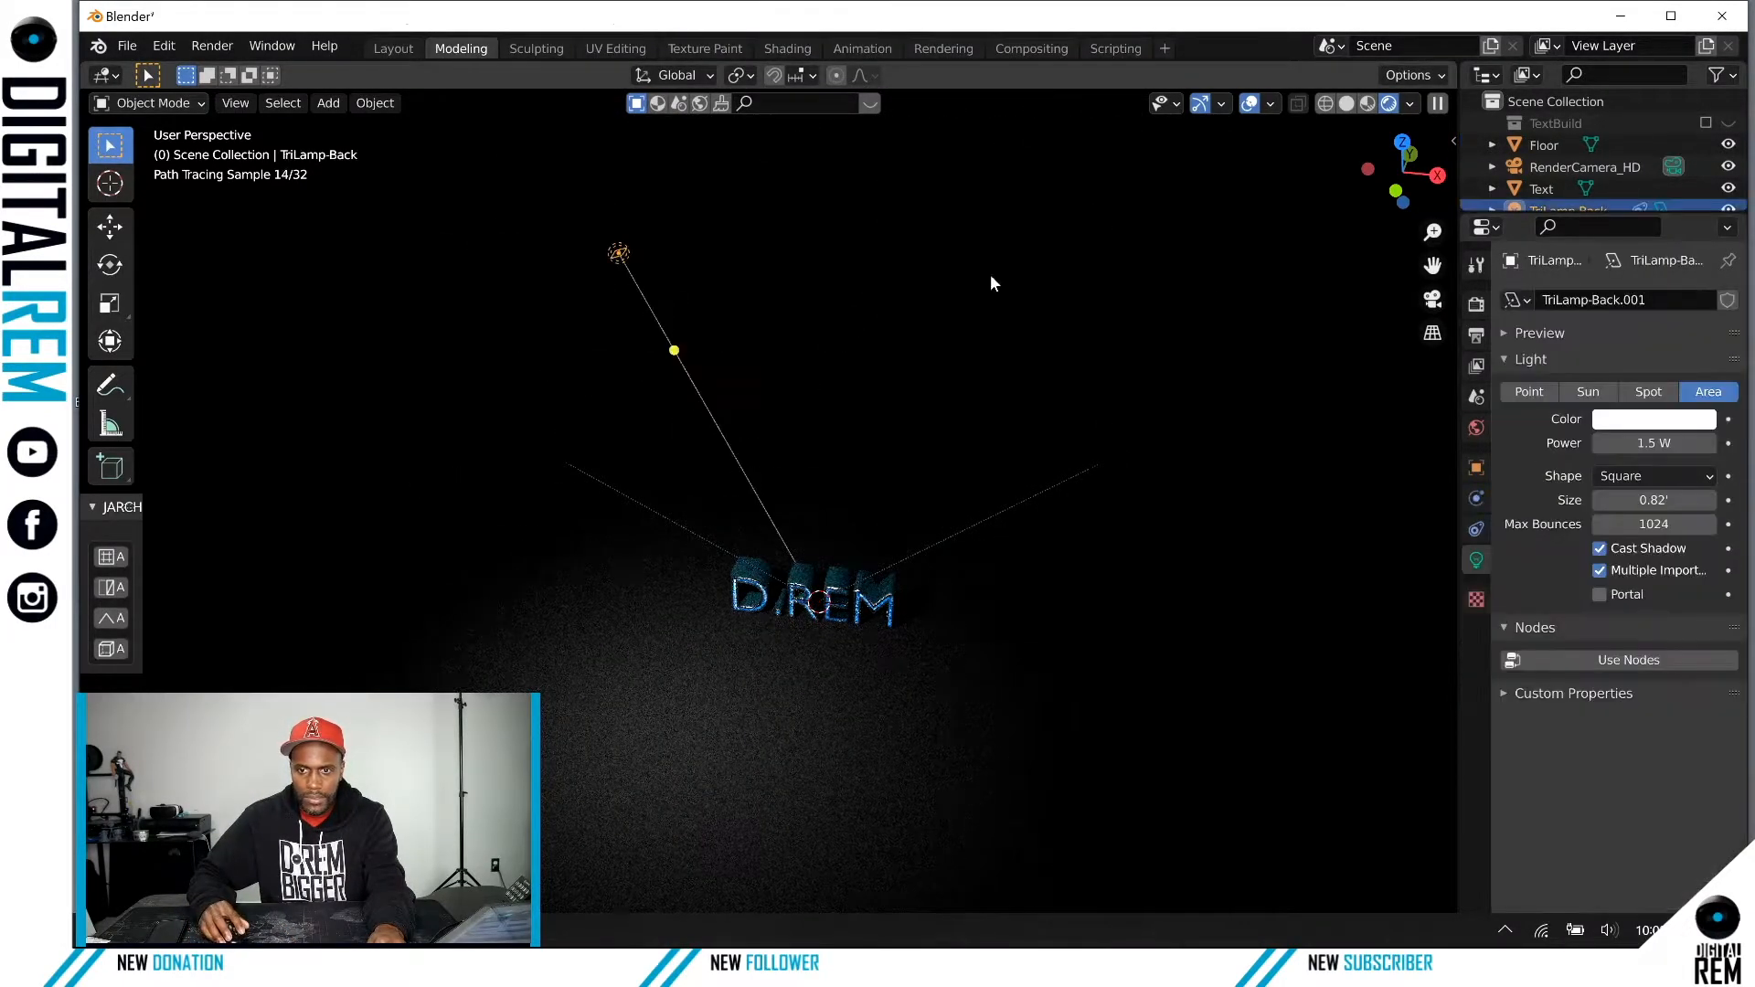
scroll(1609, 196, "down", 2)
scroll(1606, 194, "down", 1)
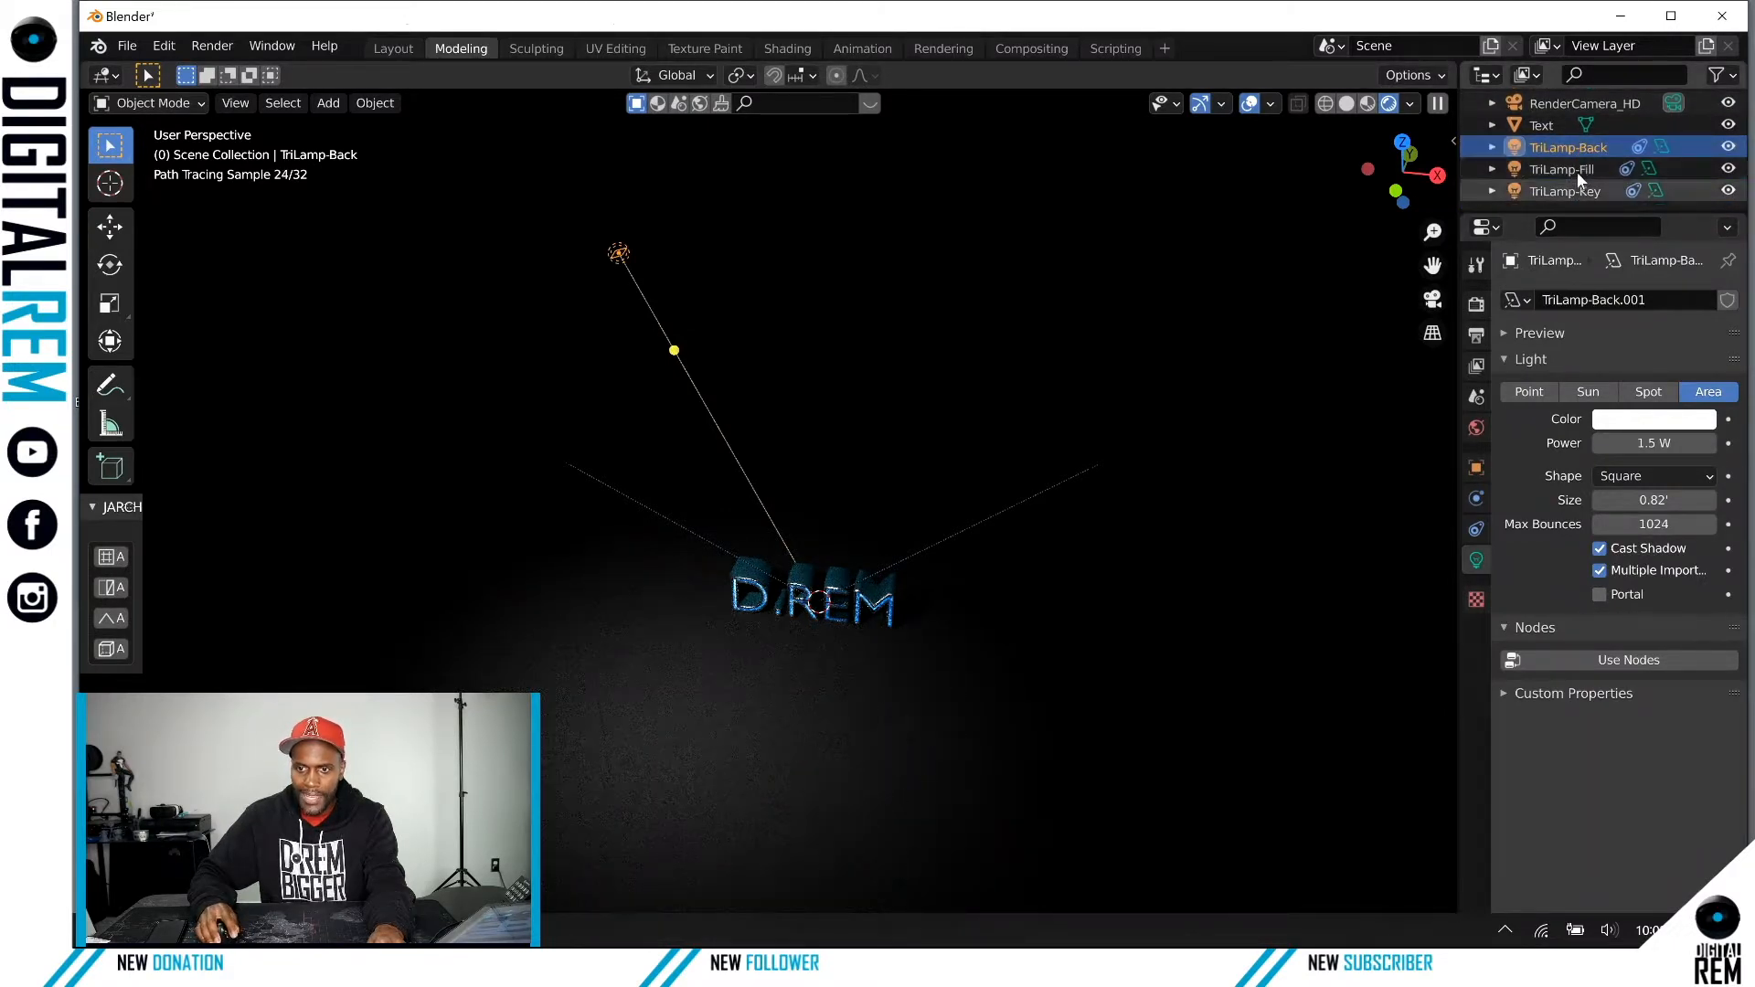
left_click(1577, 172)
left_click(1635, 445)
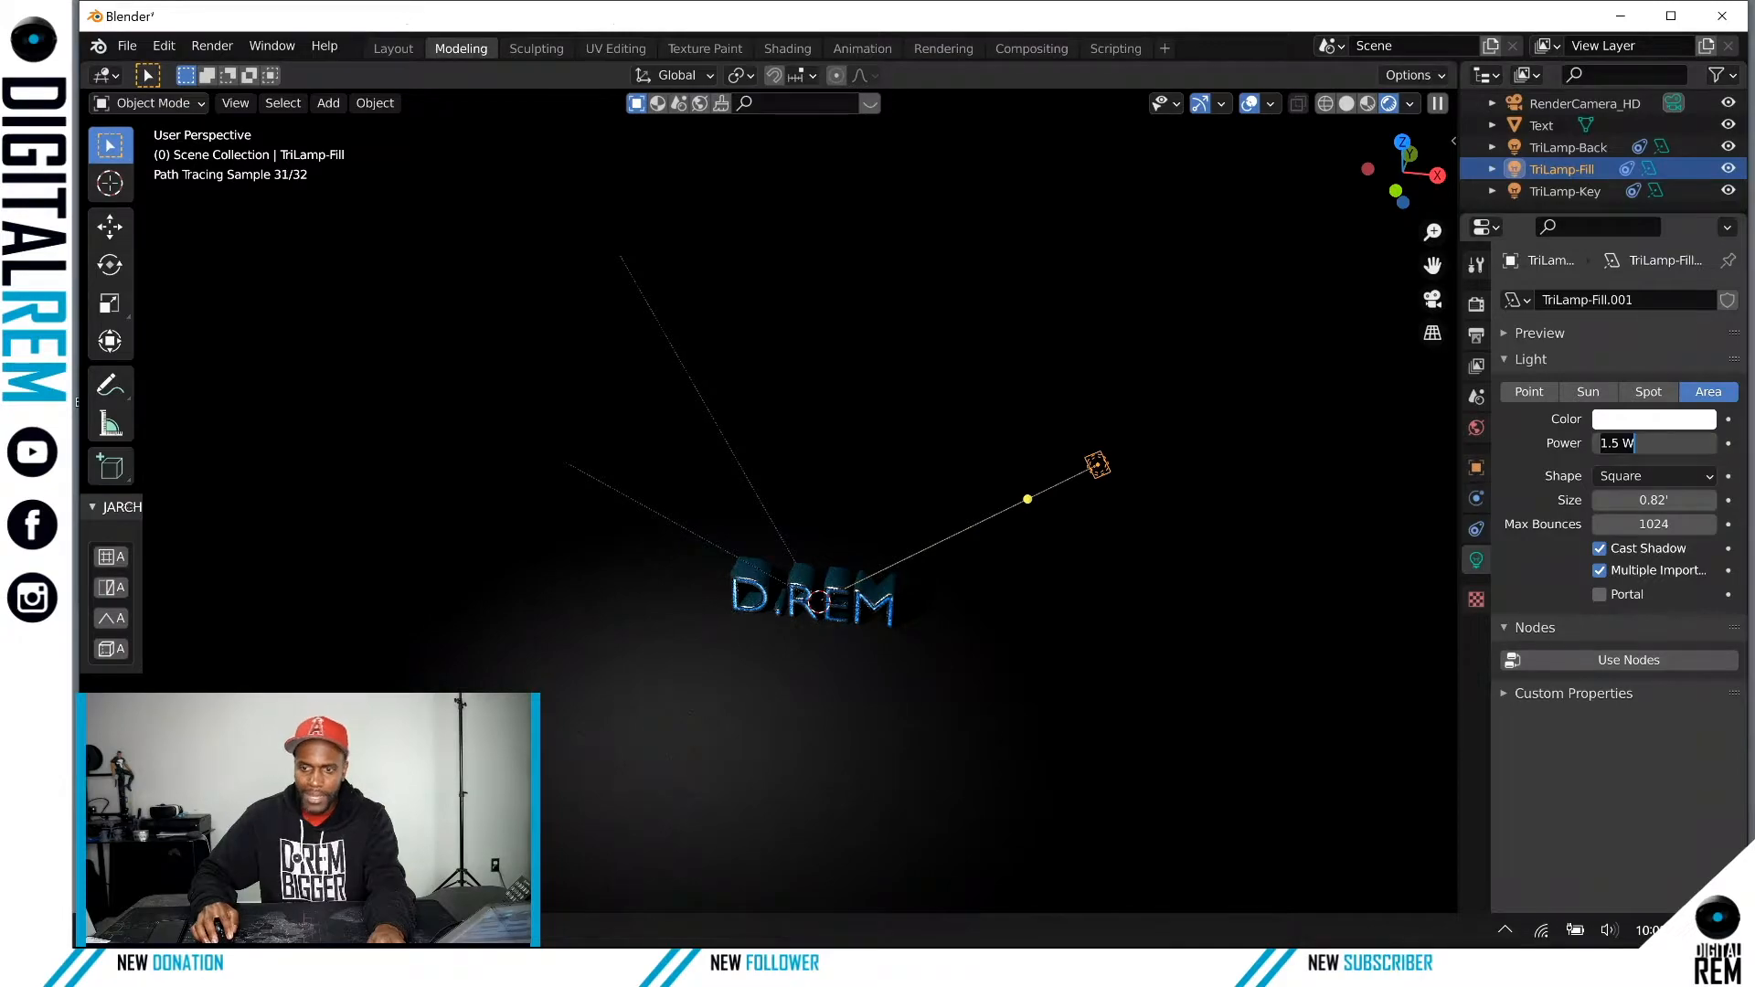
type("10000")
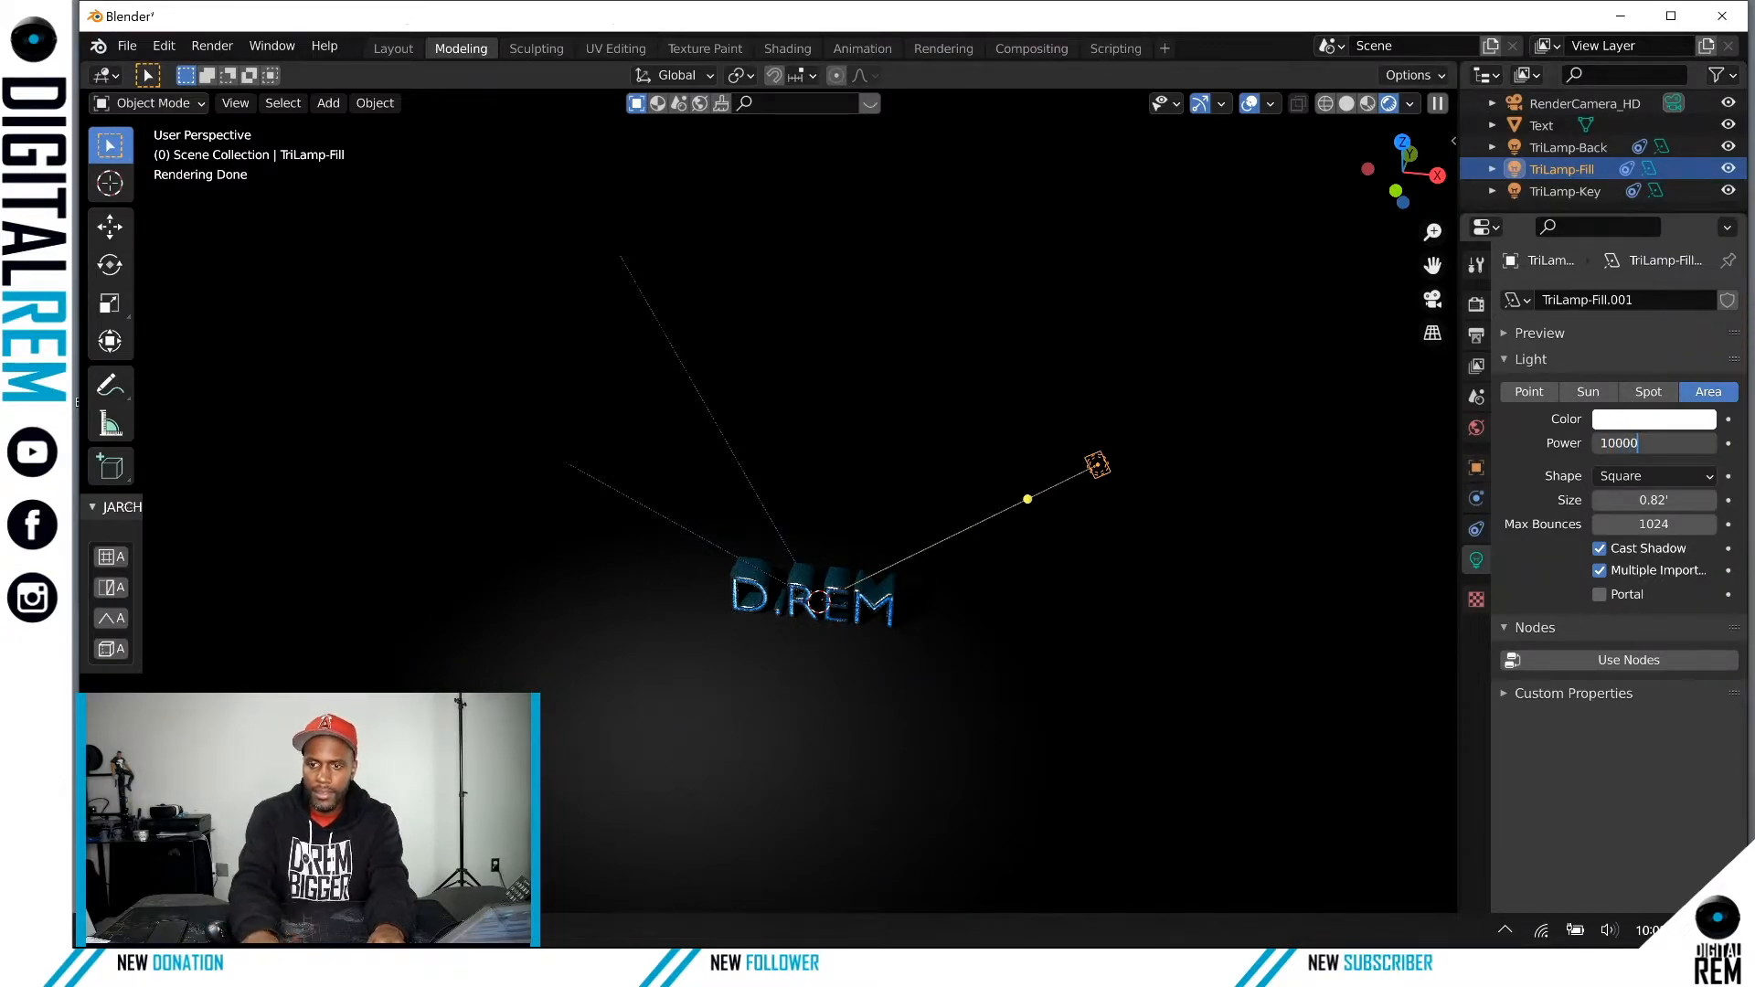
key("BackSpace")
key("Return")
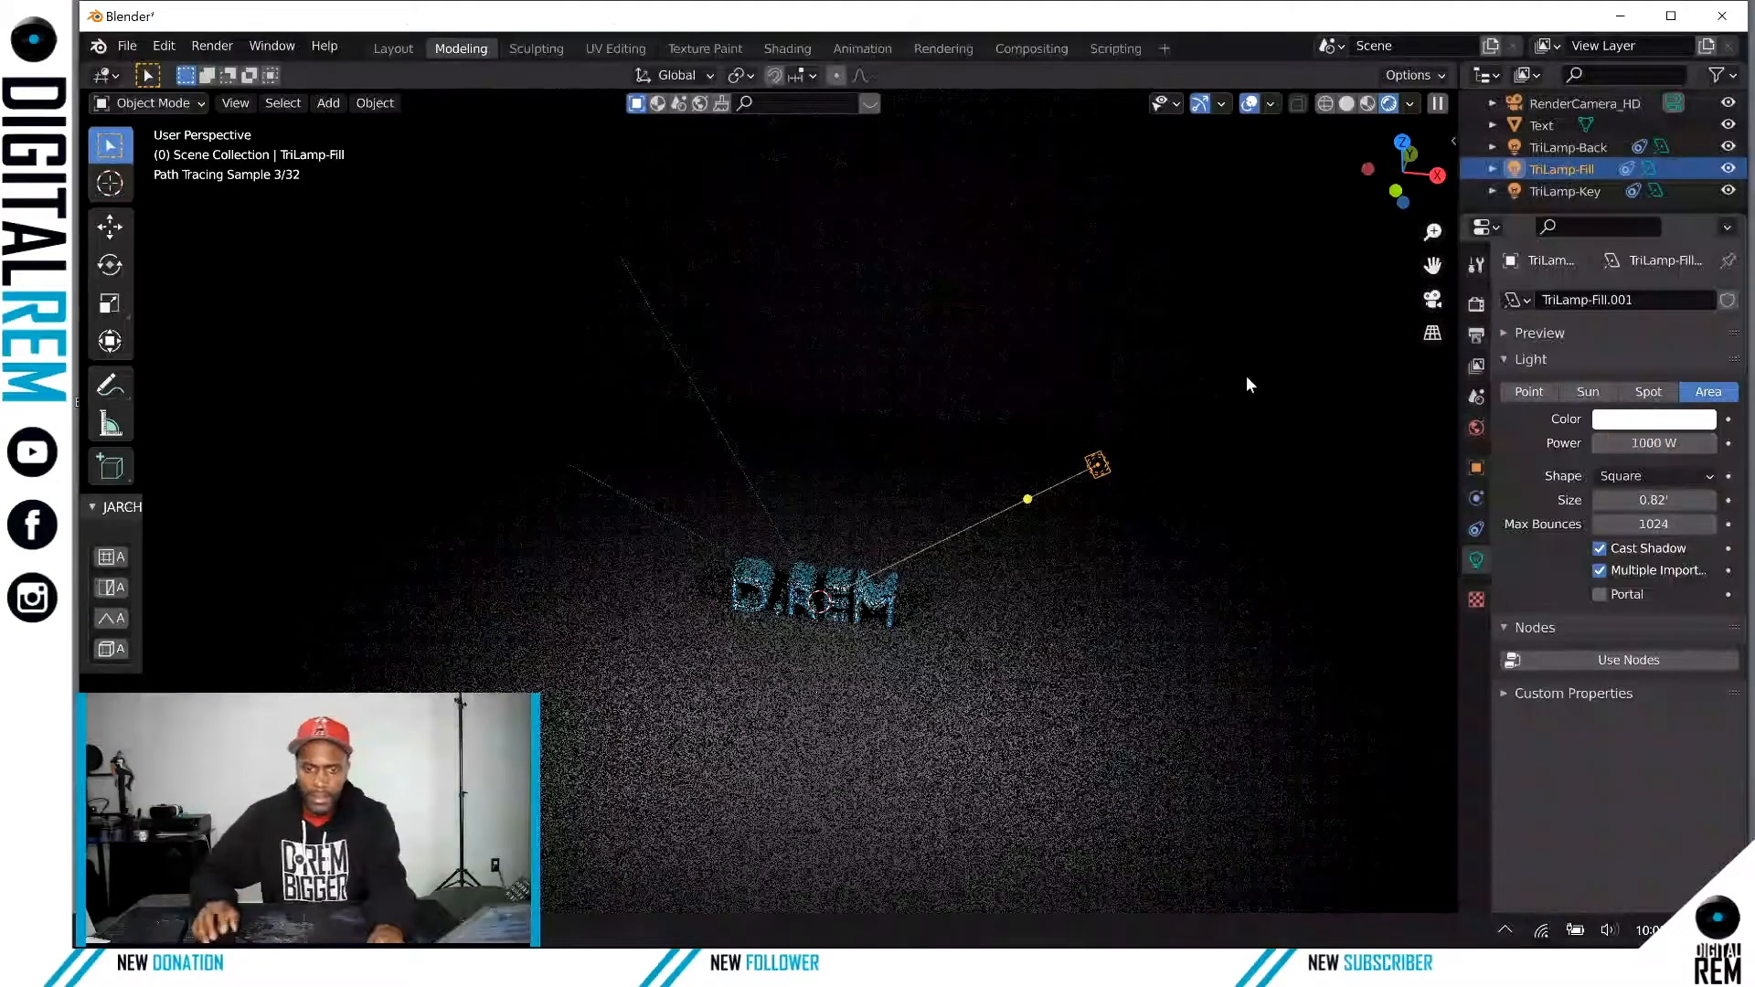
Step: Select TriLamp-Back and try a power of 10000 W
left_click(1576, 189)
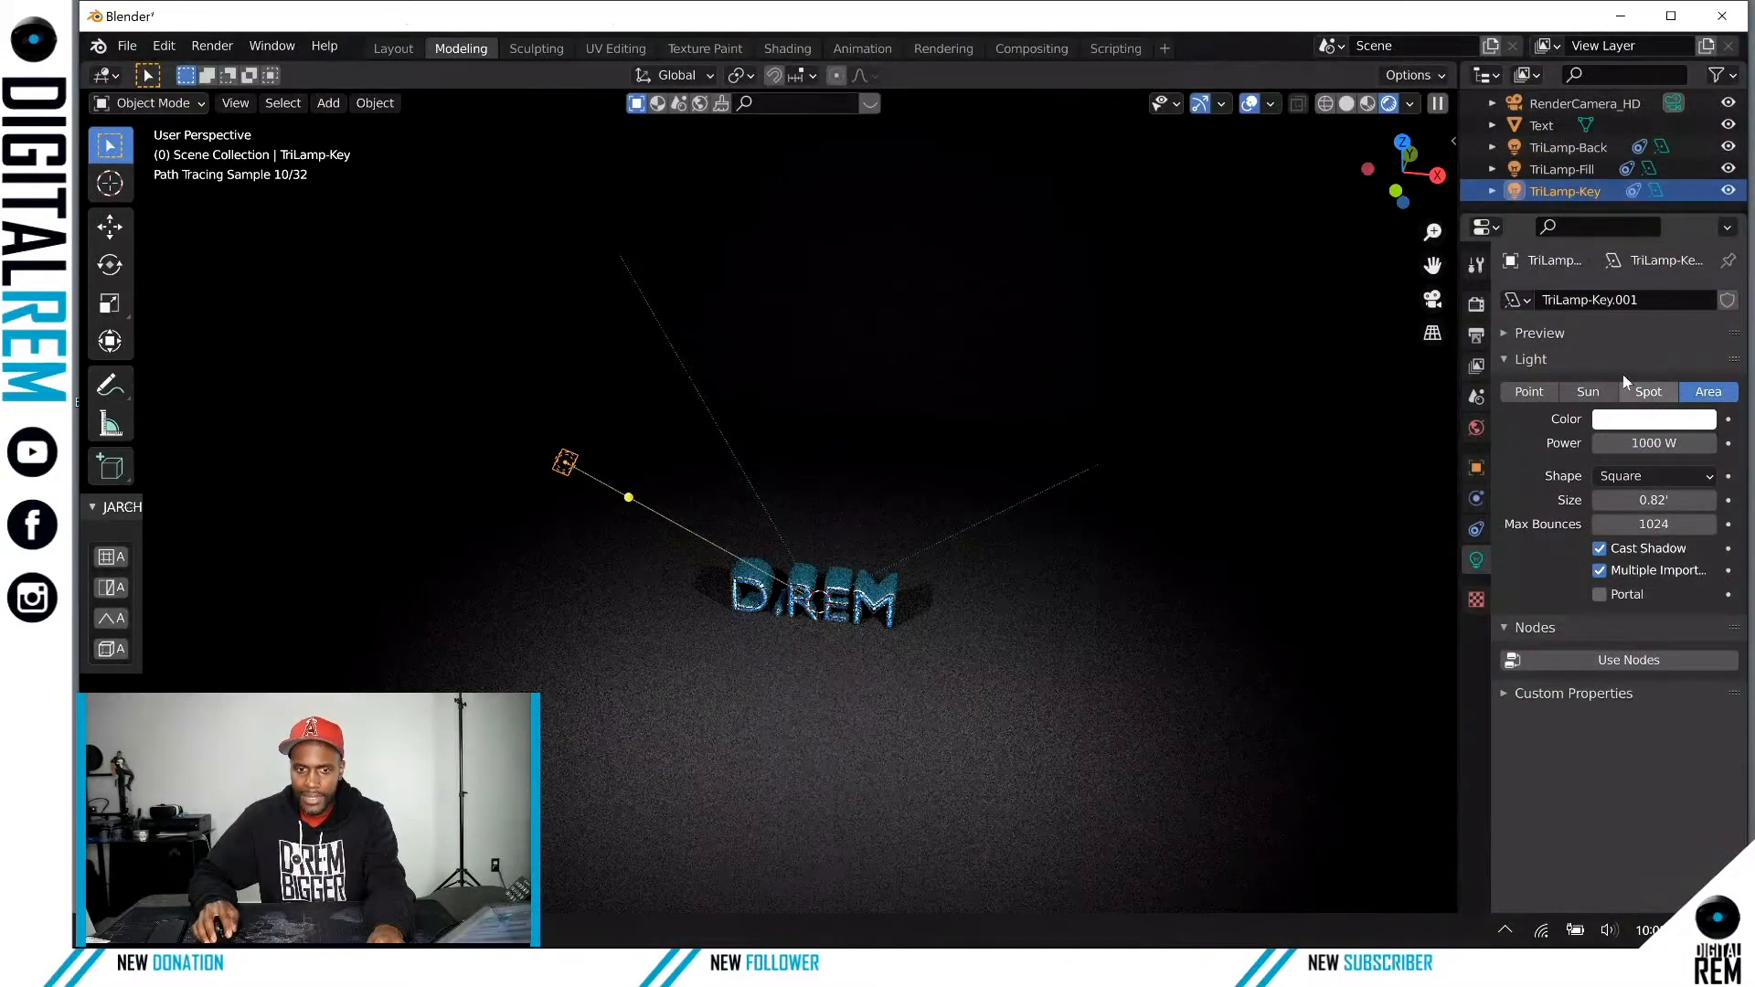
left_click(1569, 147)
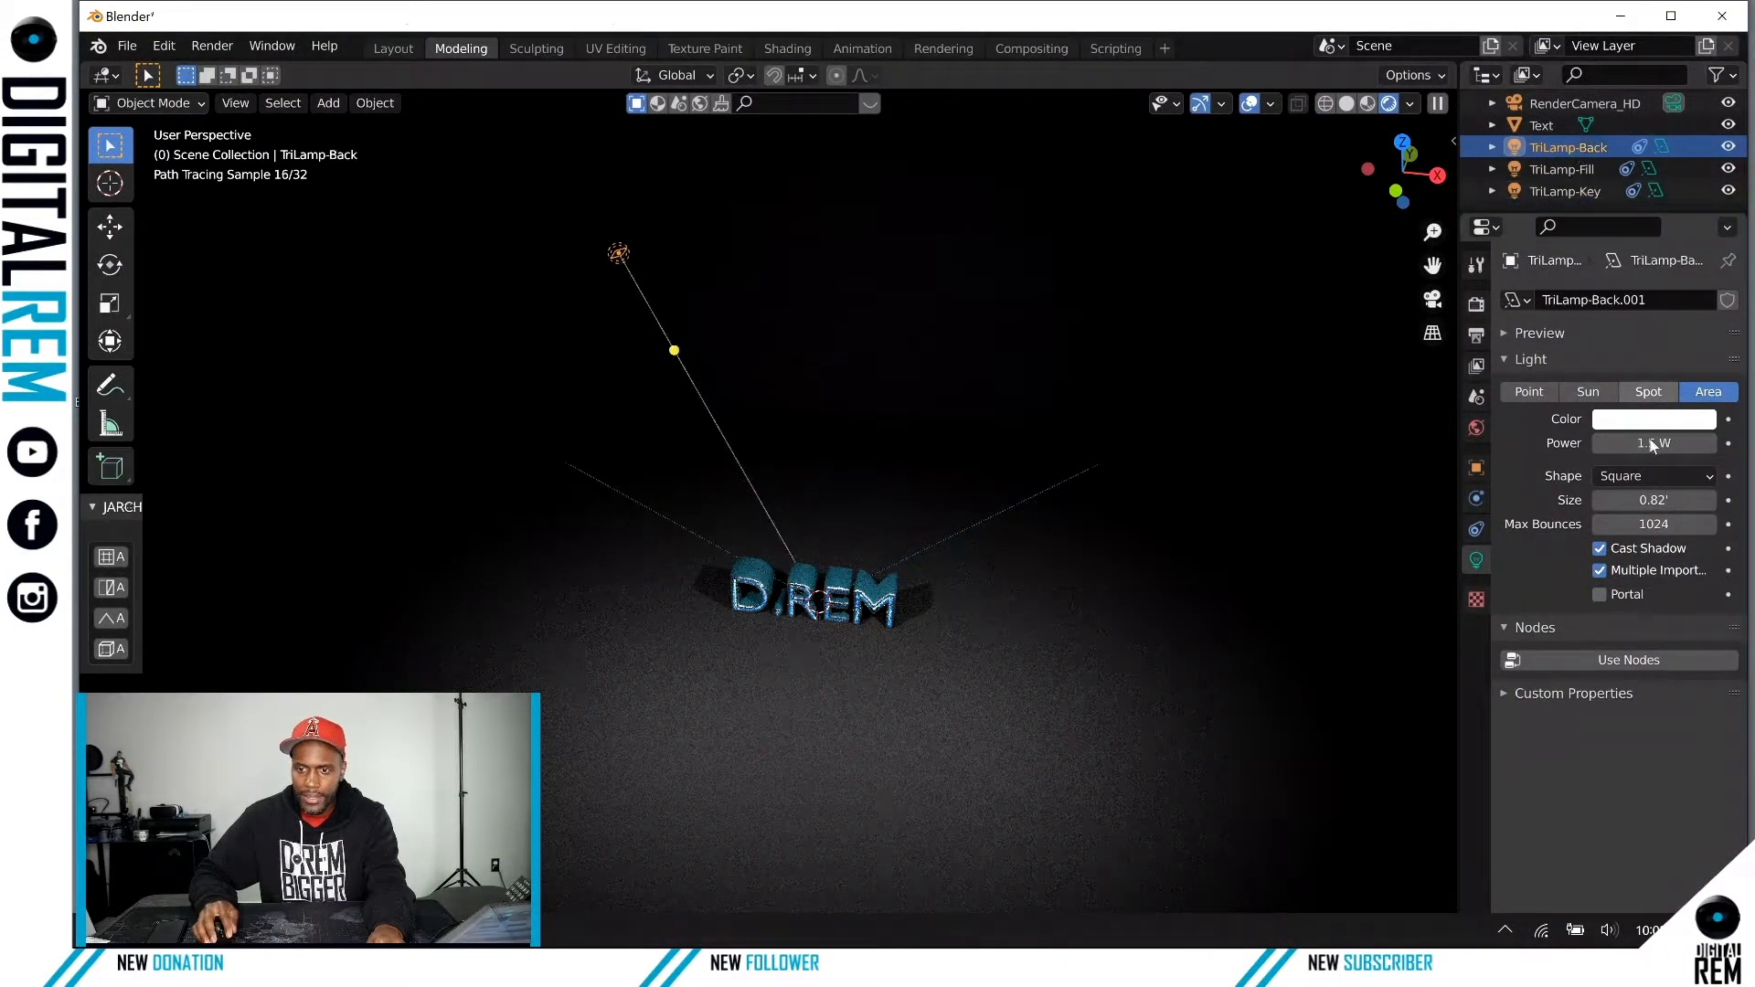
double_click(1654, 443)
type("10000")
key("Return")
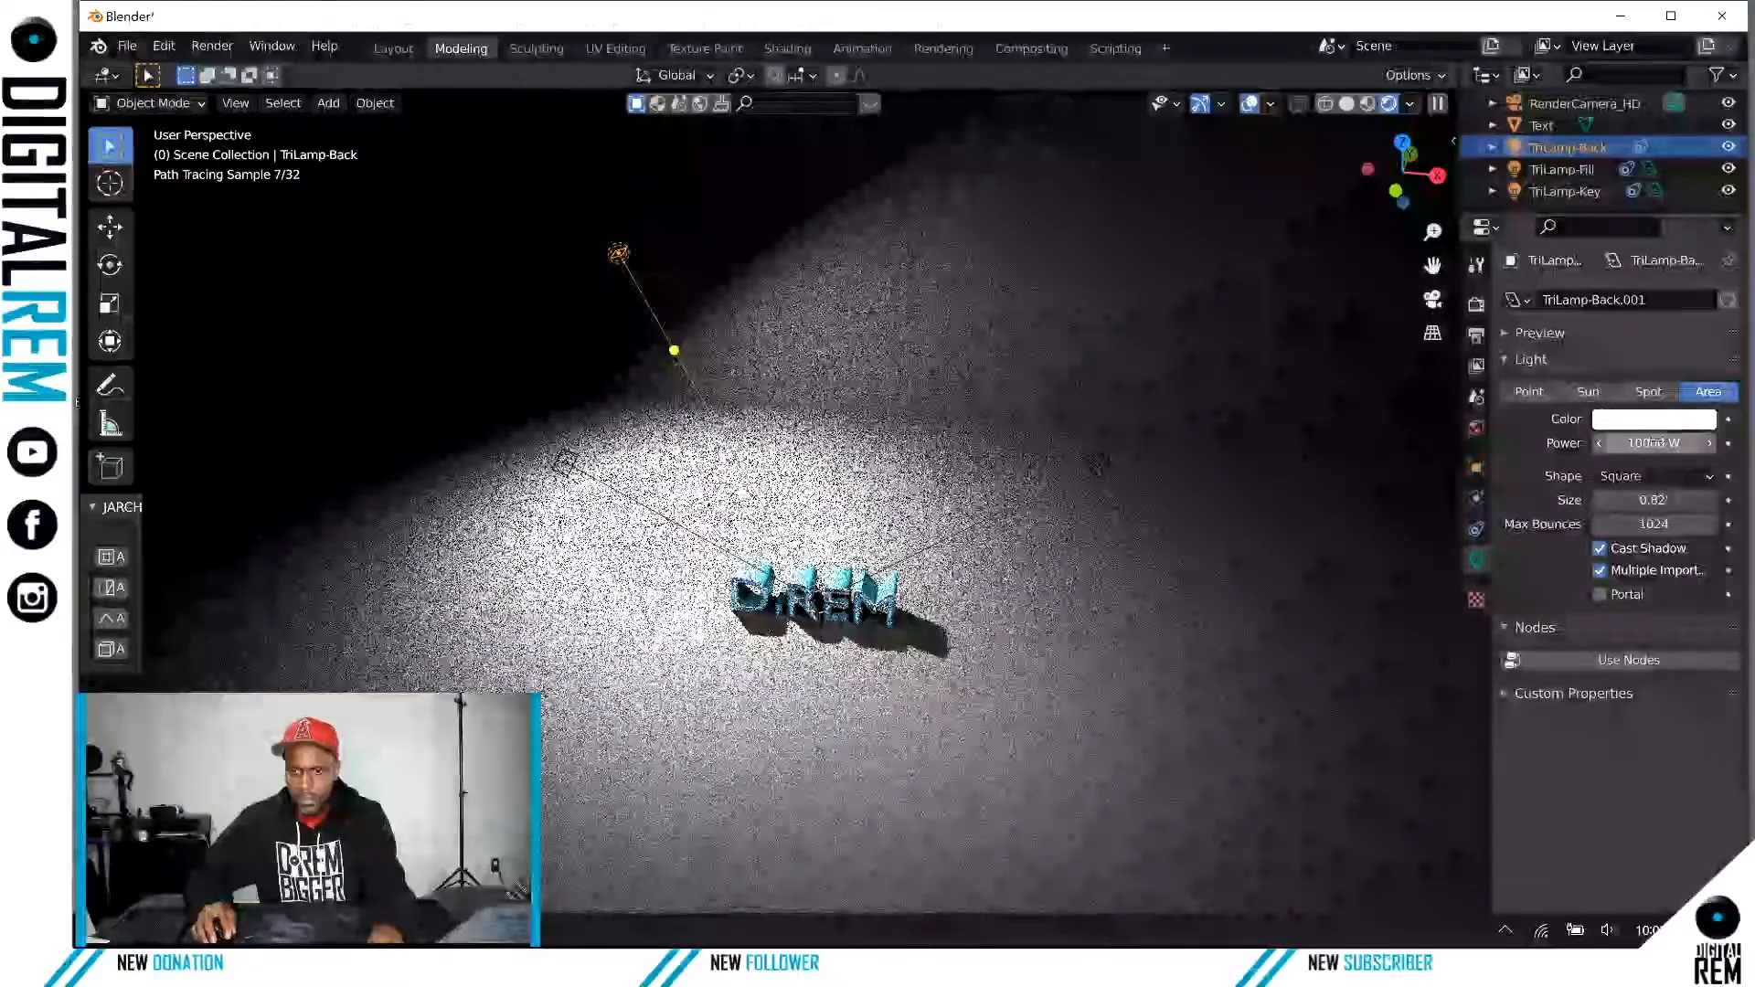
Step: Reduce the back light's power to 1000 W
left_click(1632, 444)
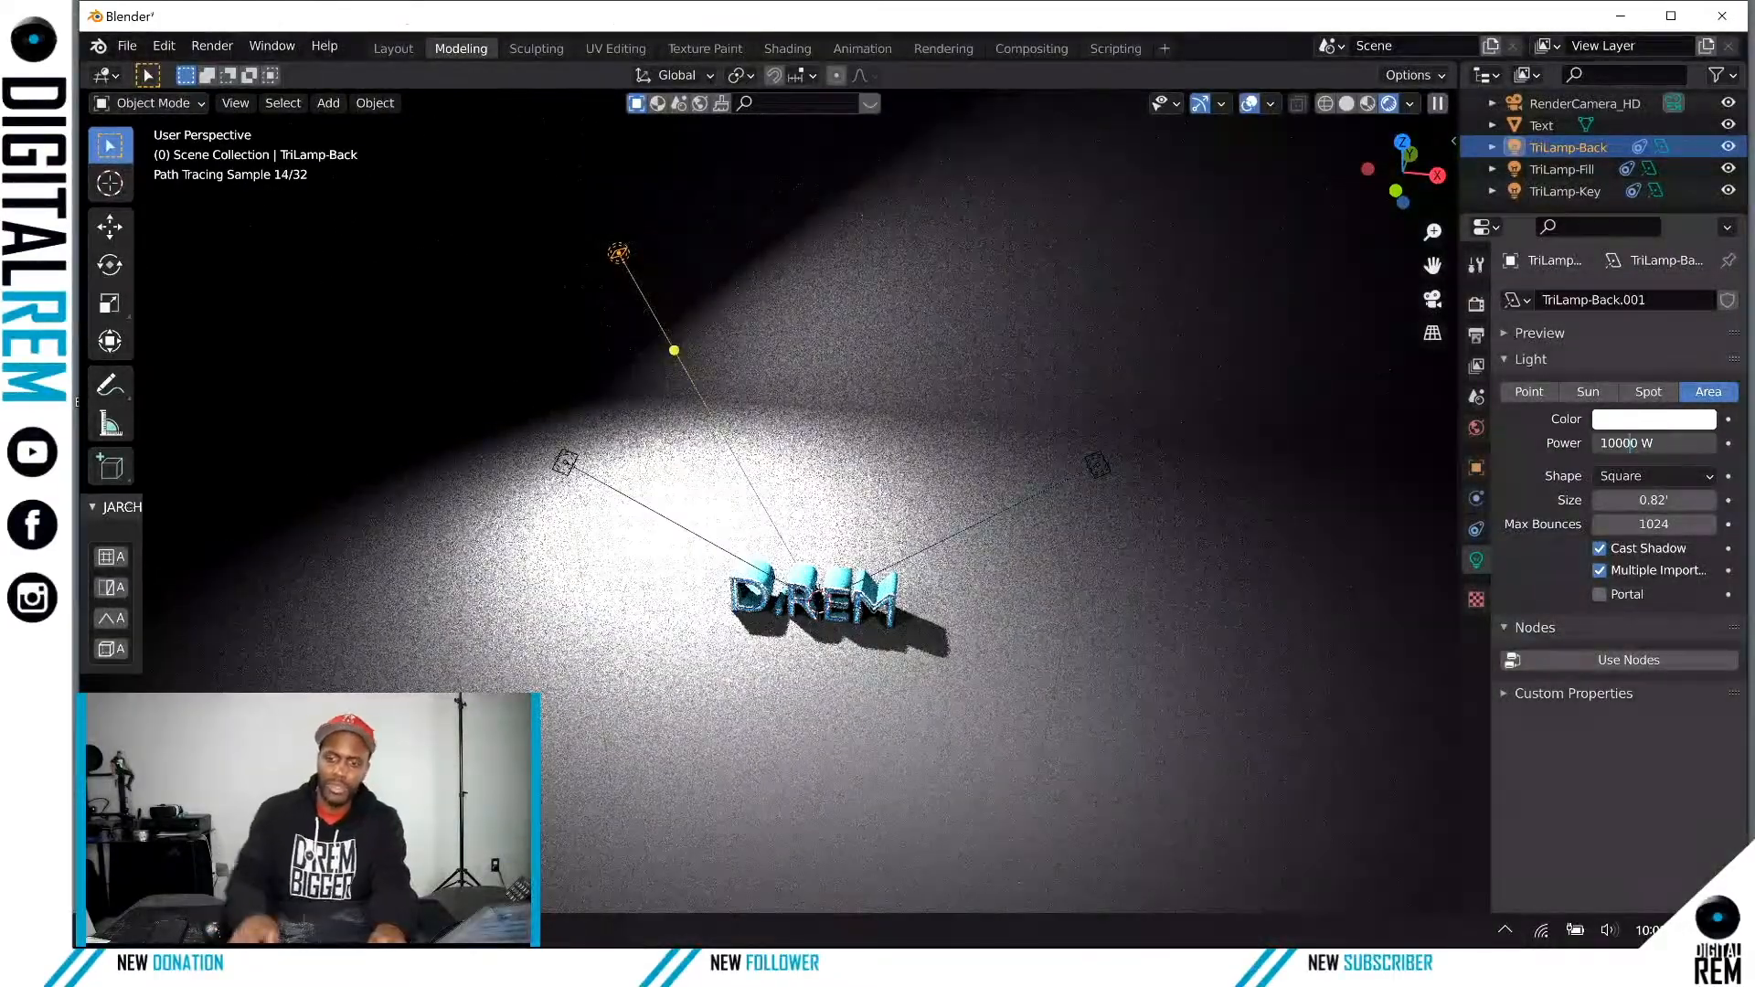
key("BackSpace")
key("Return")
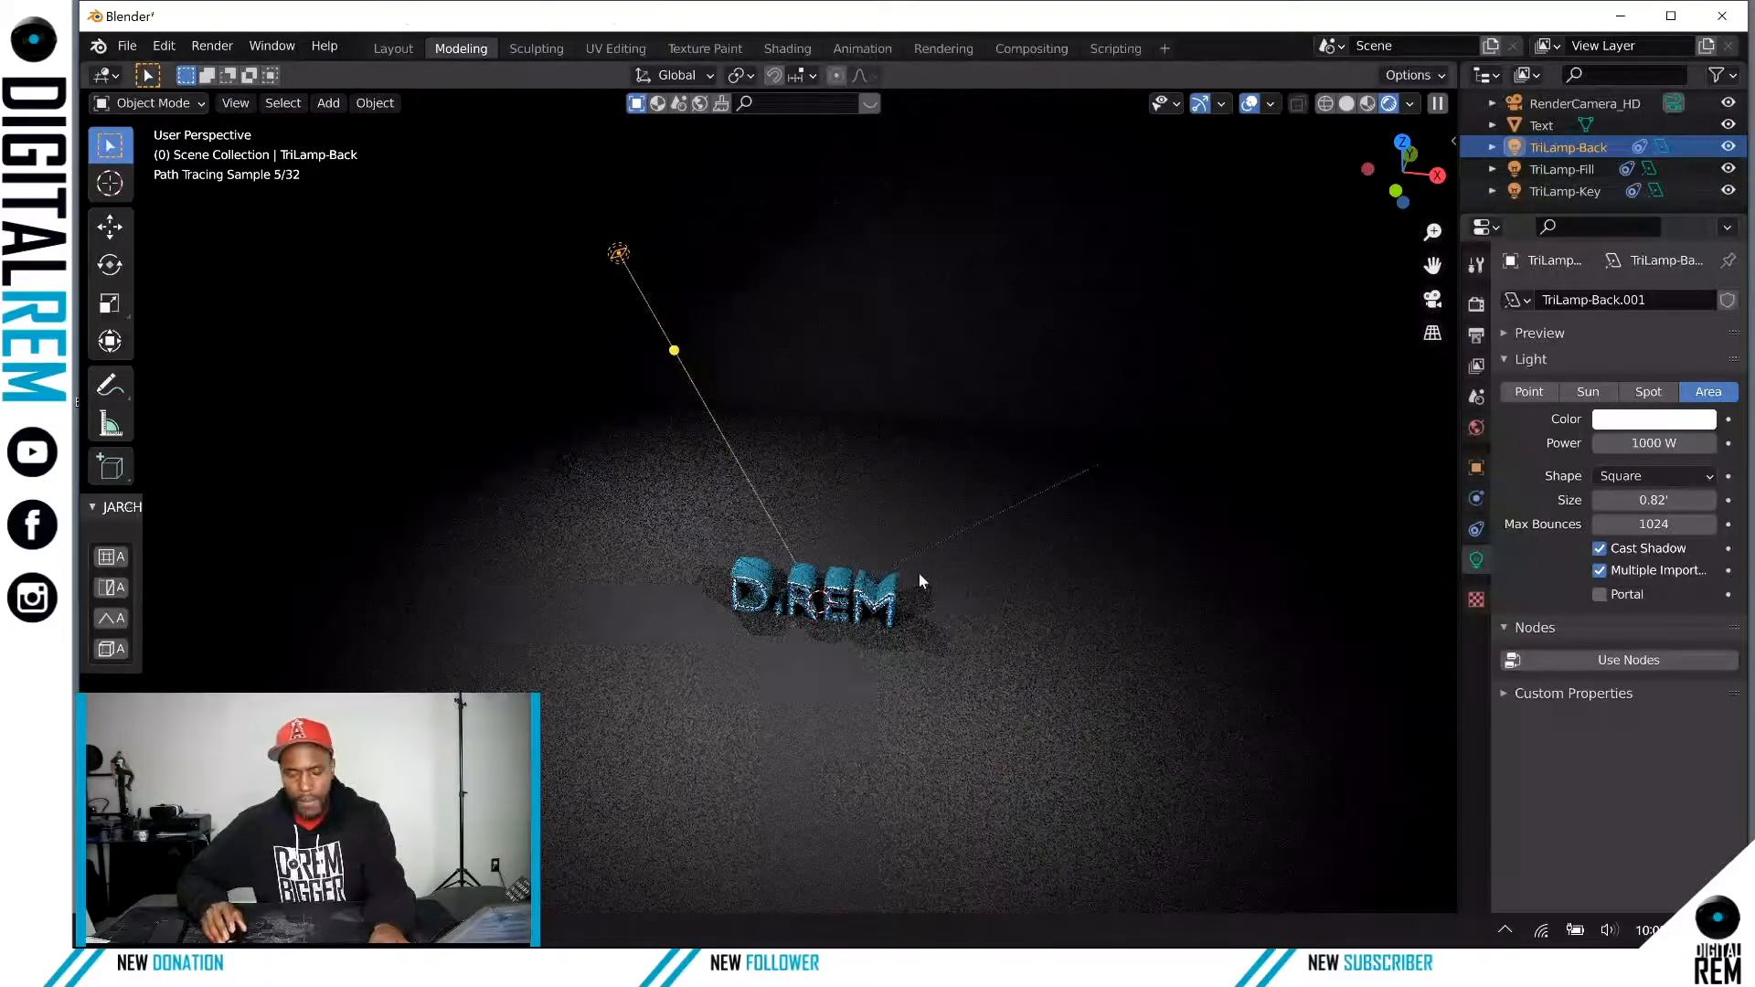
Step: Examine up close how the three lights illuminate the D.REM text in rendered shading
scroll(896, 564, "up", 6)
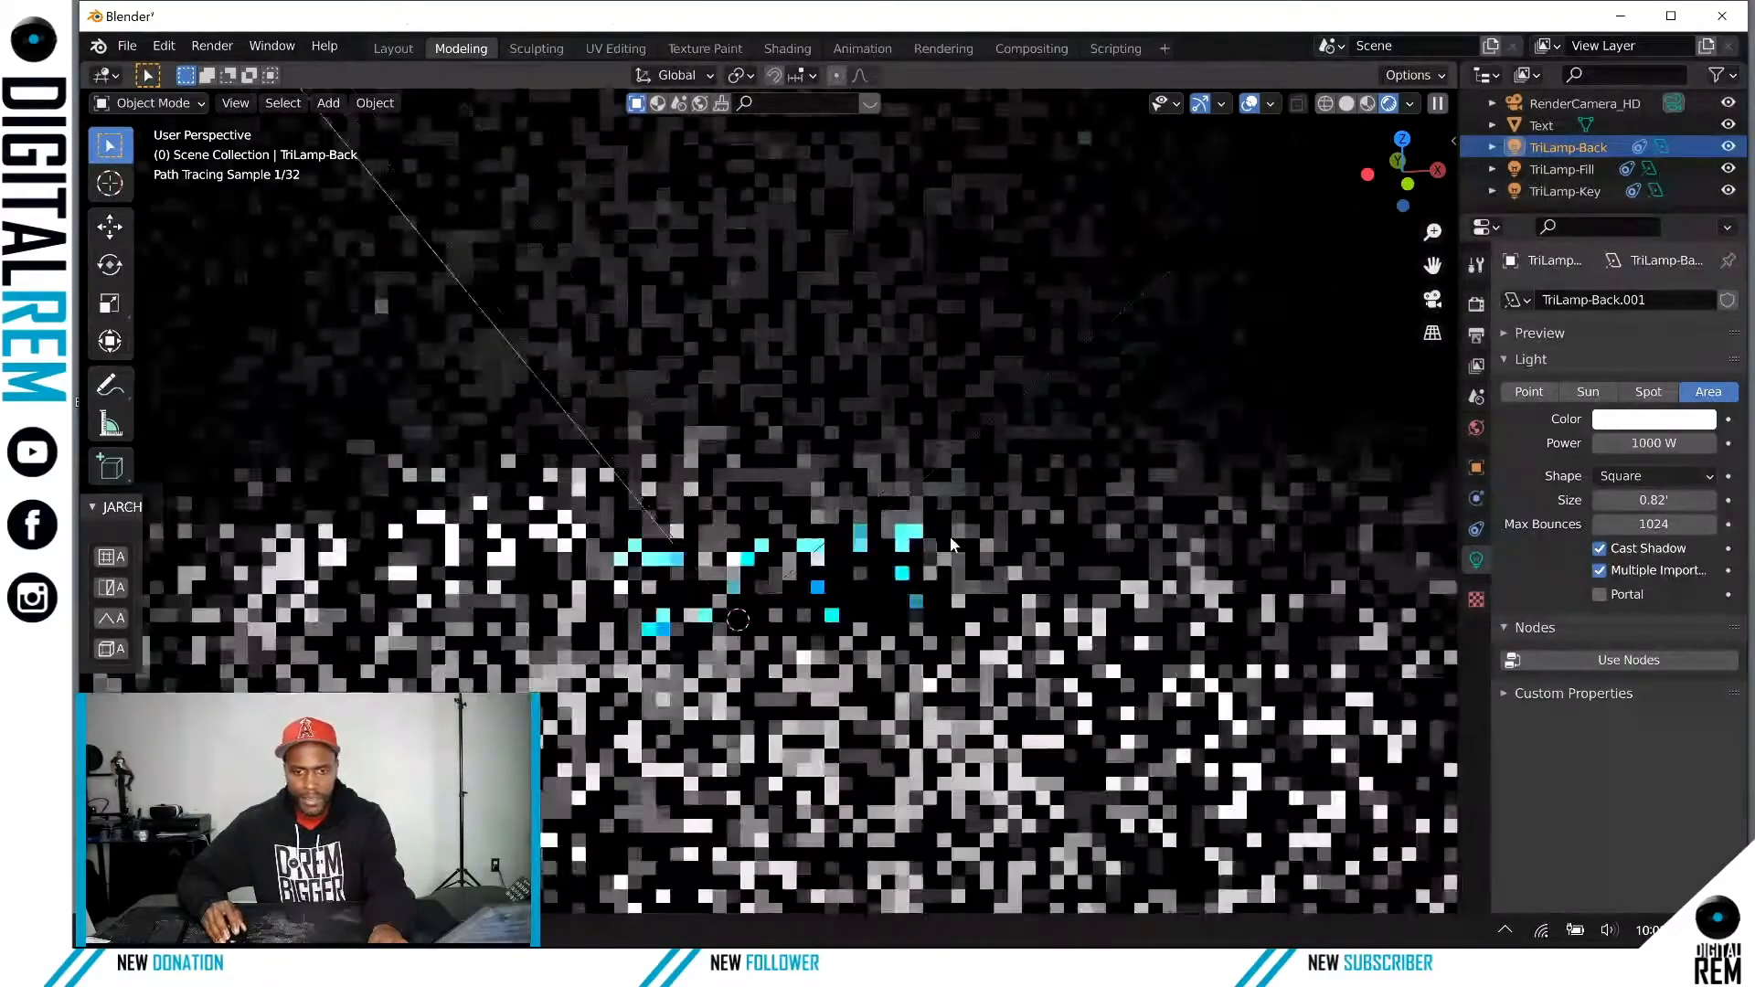
middle_click_drag(947, 550, 968, 550)
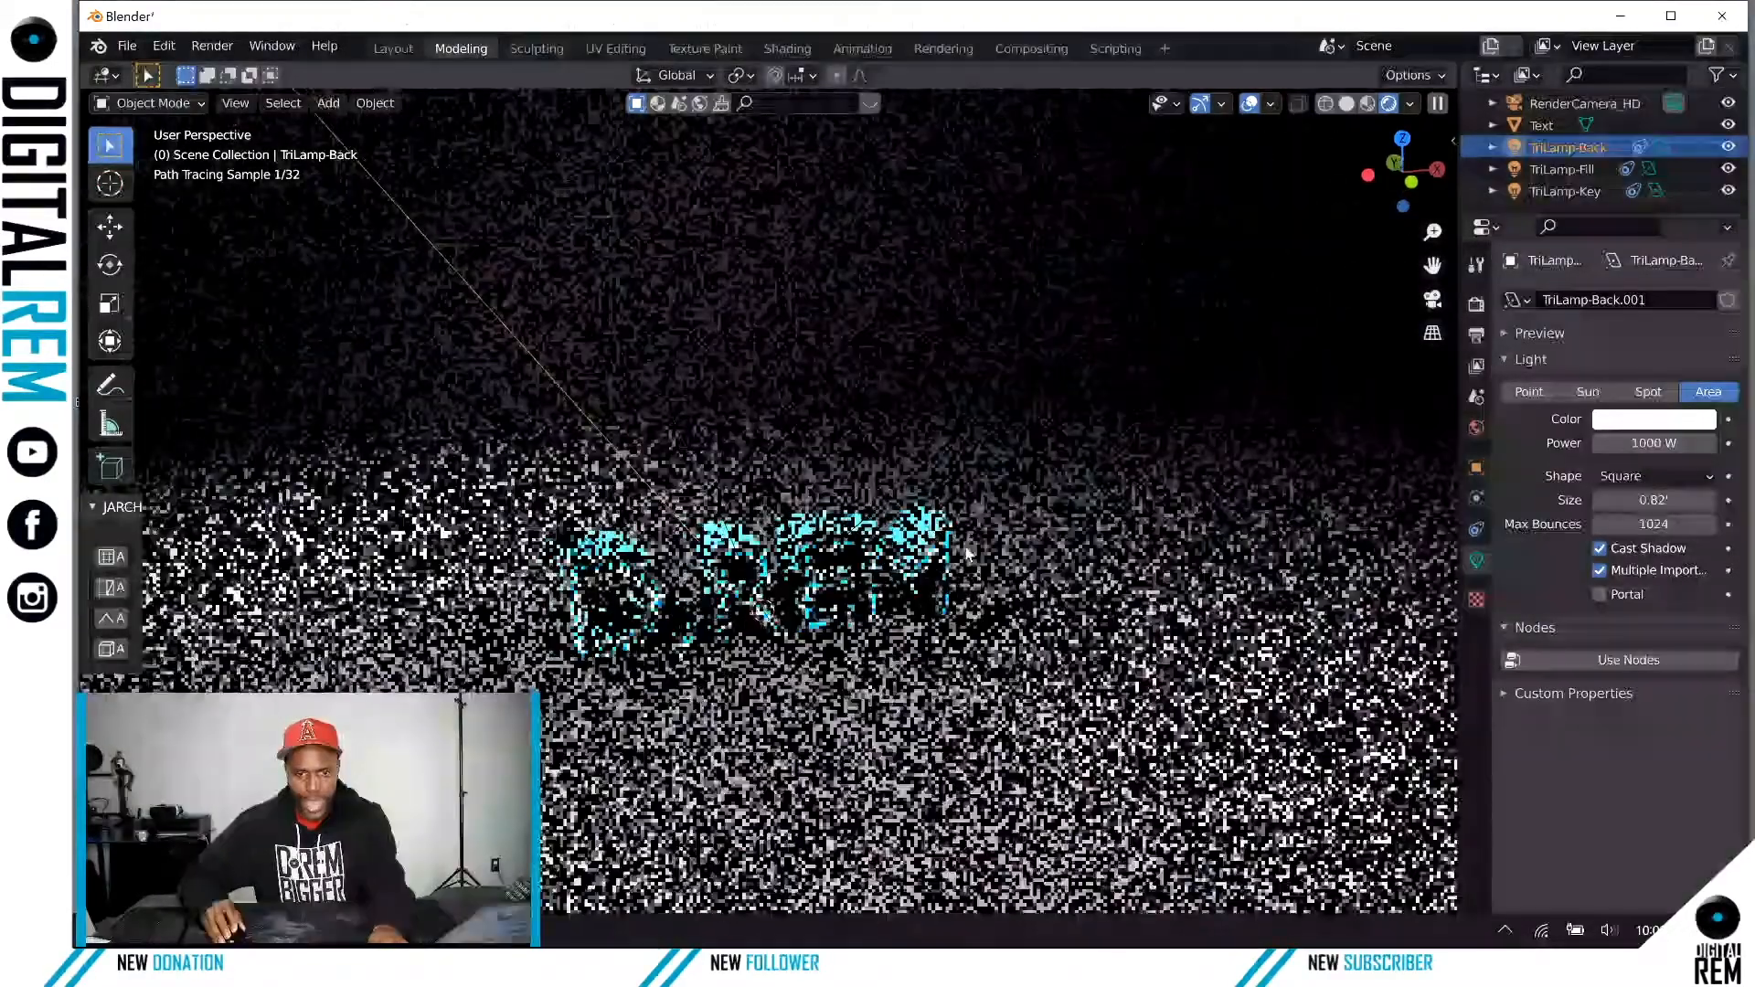
scroll(987, 548, "up", 3)
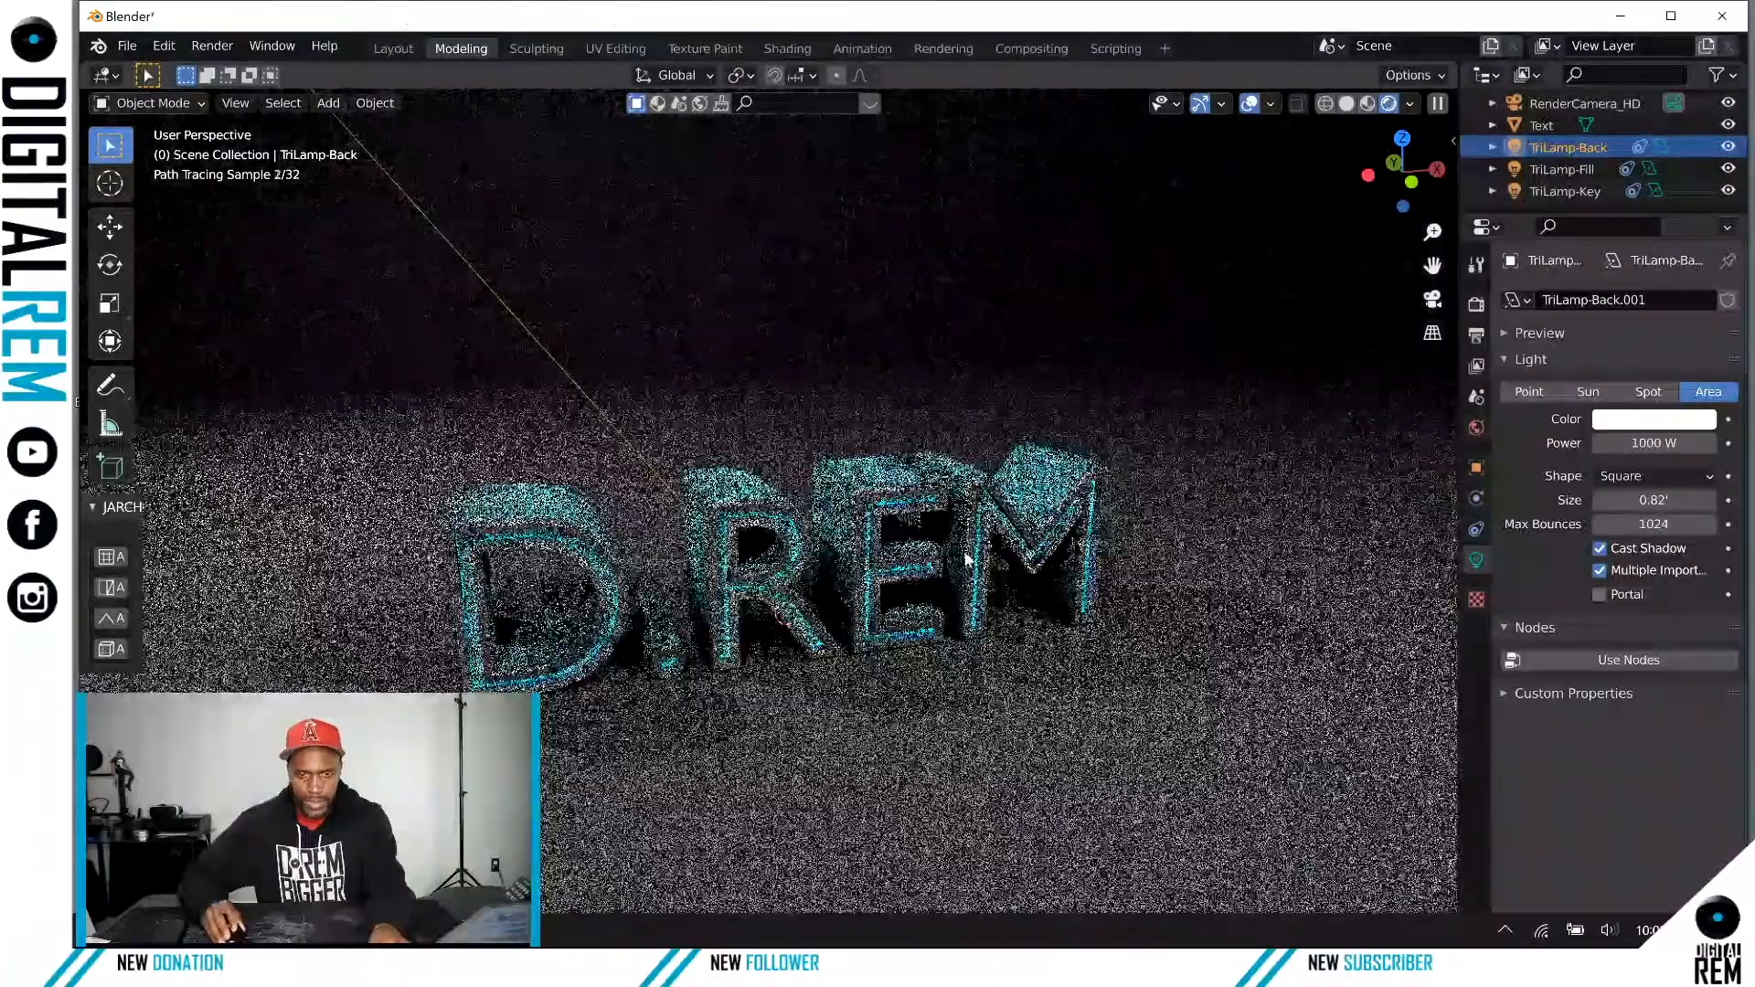
middle_click_drag(966, 552, 989, 541)
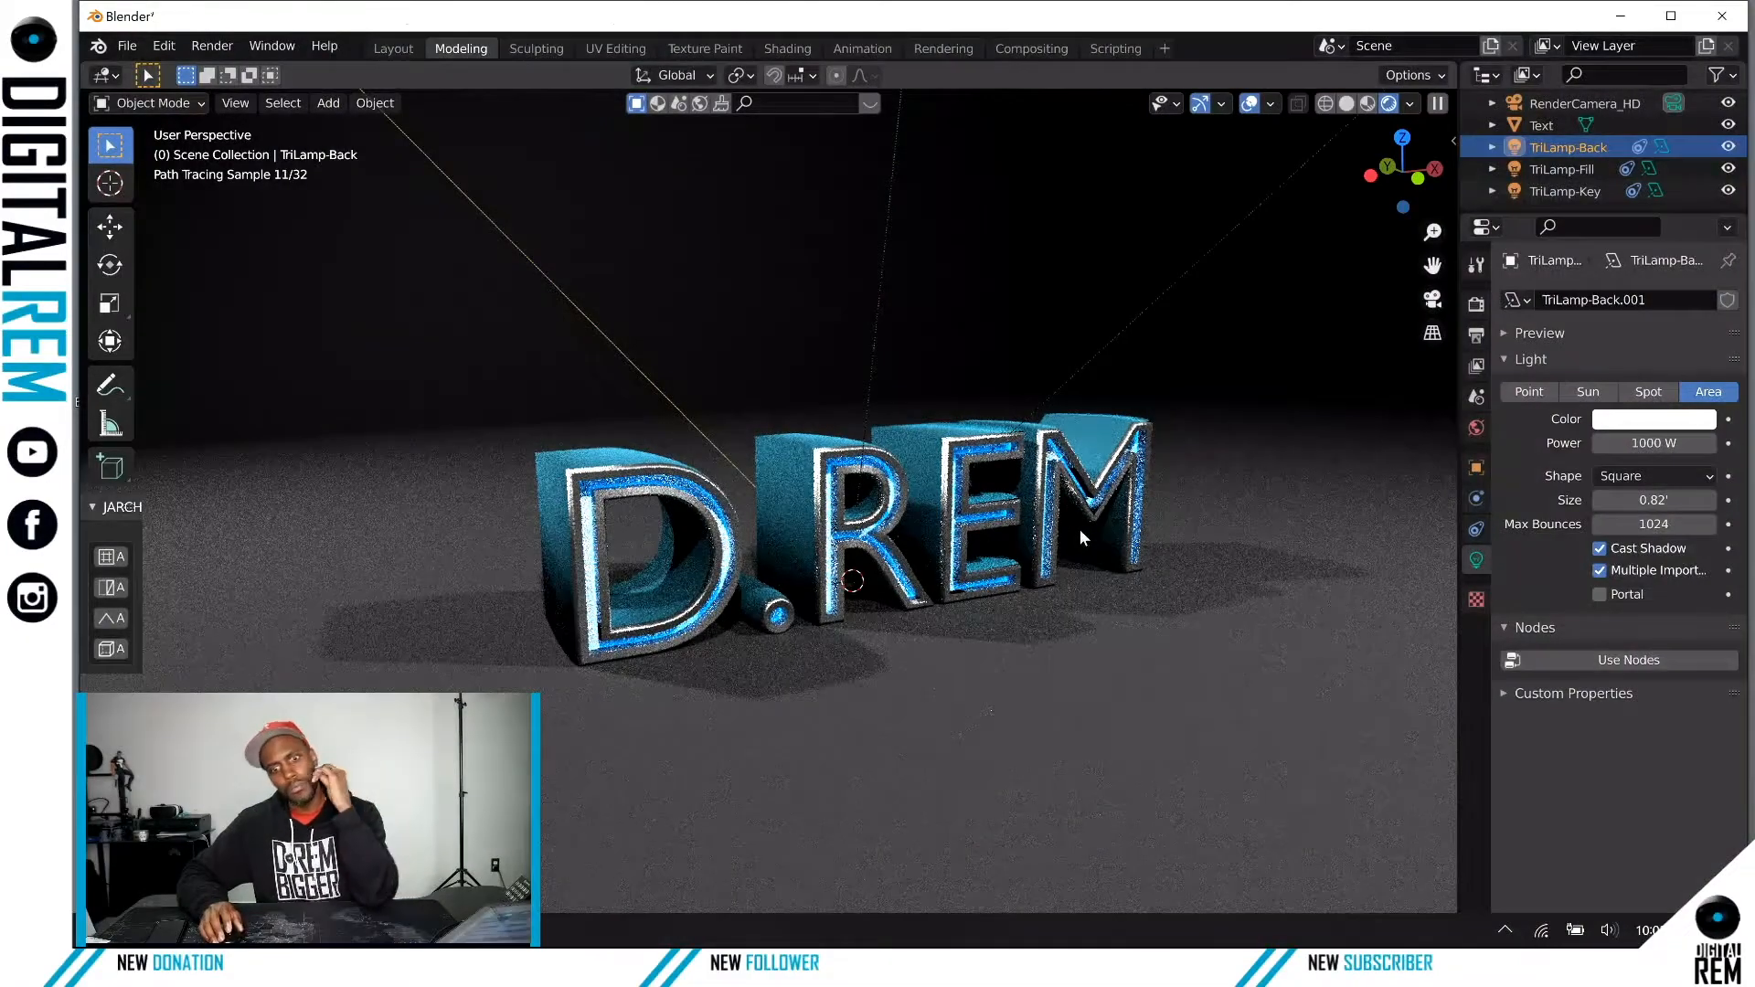
scroll(1073, 527, "up", 2)
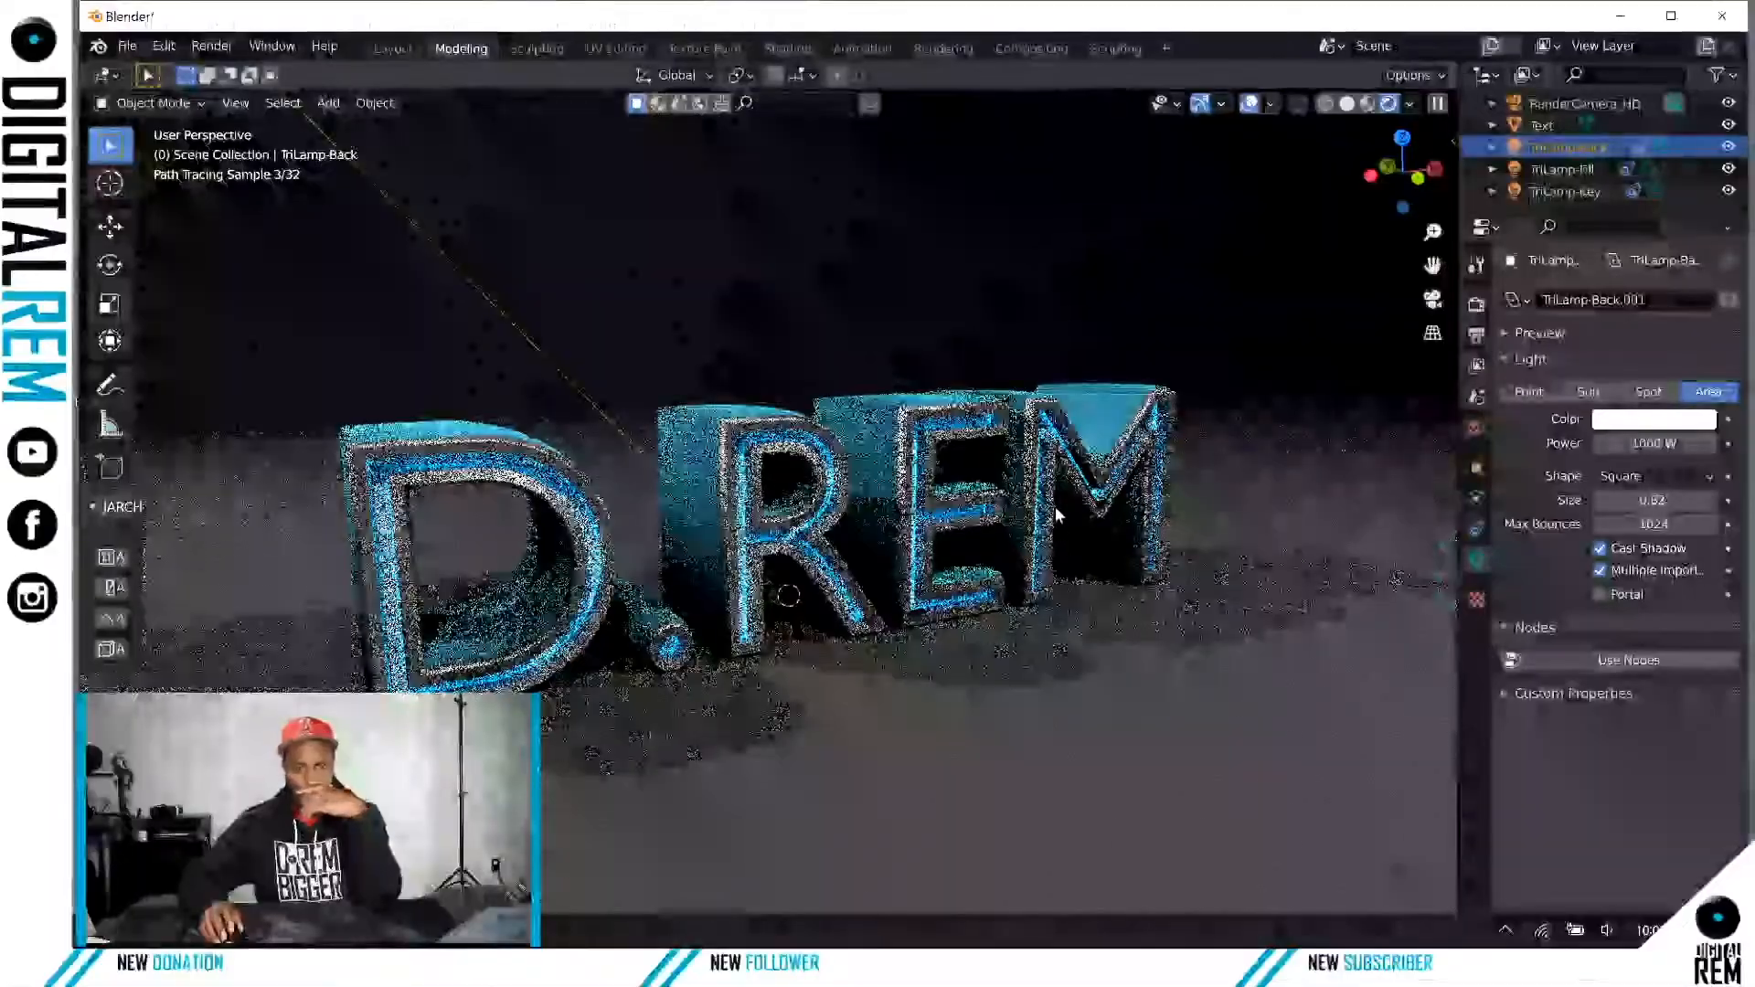
middle_click_drag(1055, 506, 1052, 500)
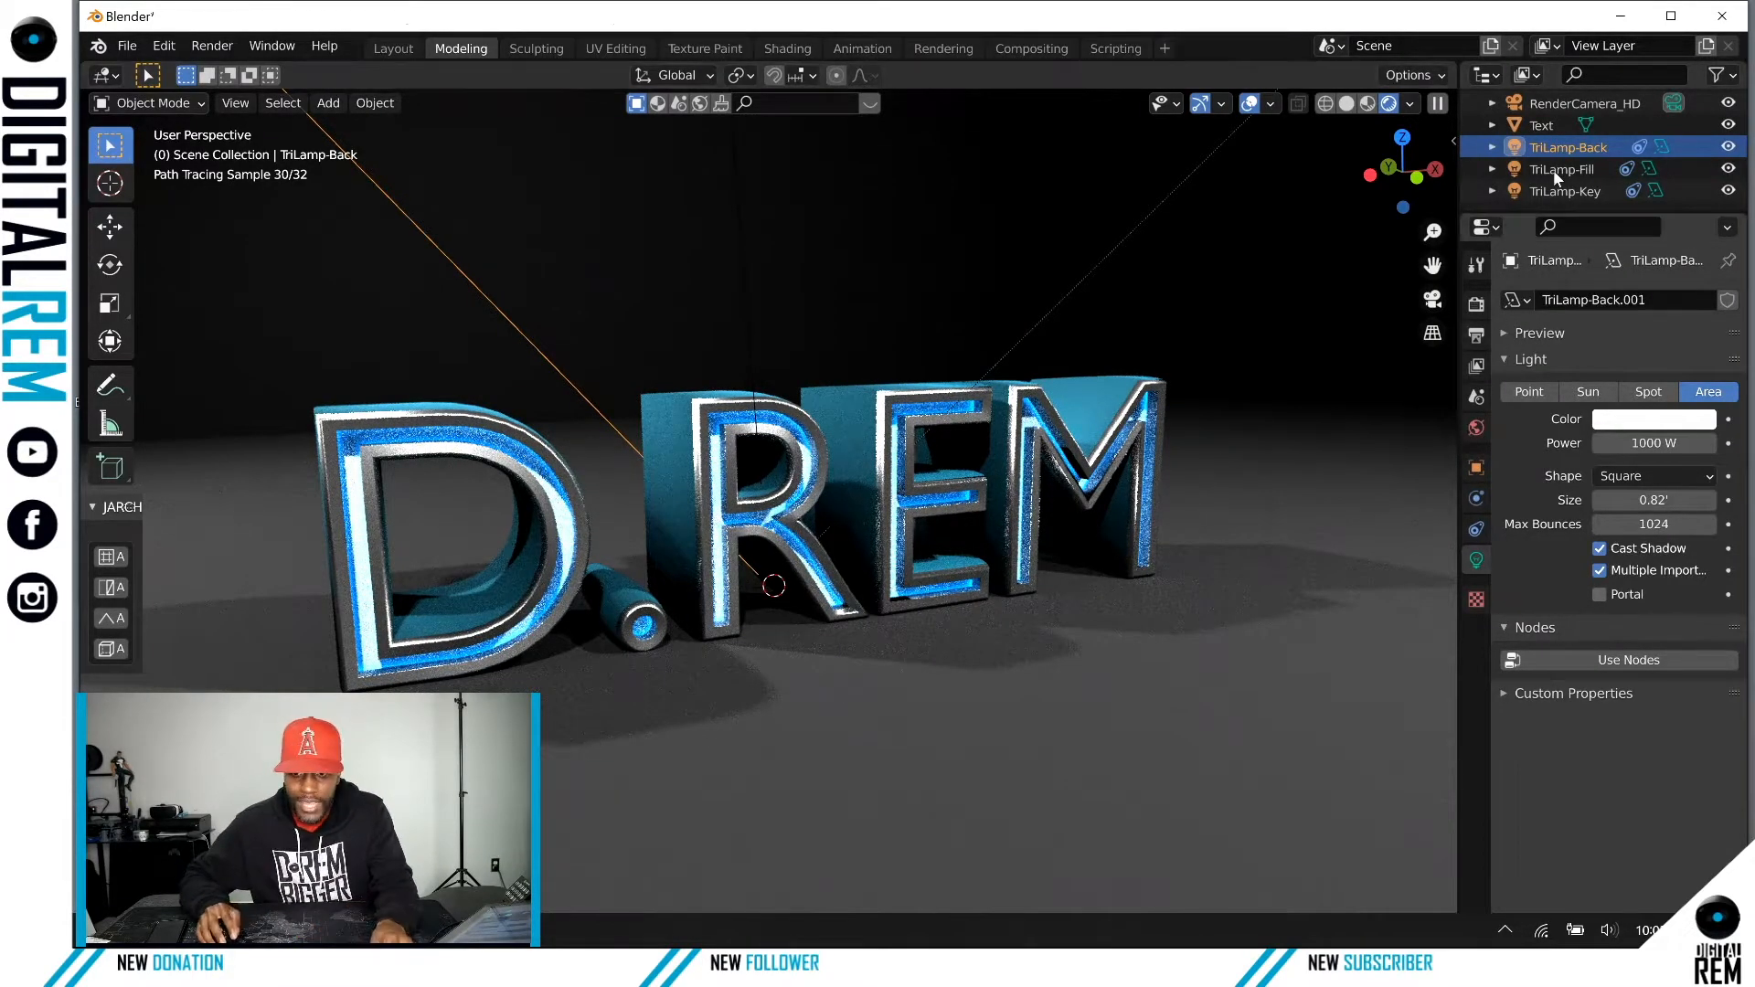
Step: Delete TriLamp-Back, TriLamp-Fill and TriLamp-Key together and switch the viewport to material preview shading
left_click(1566, 190, "shift")
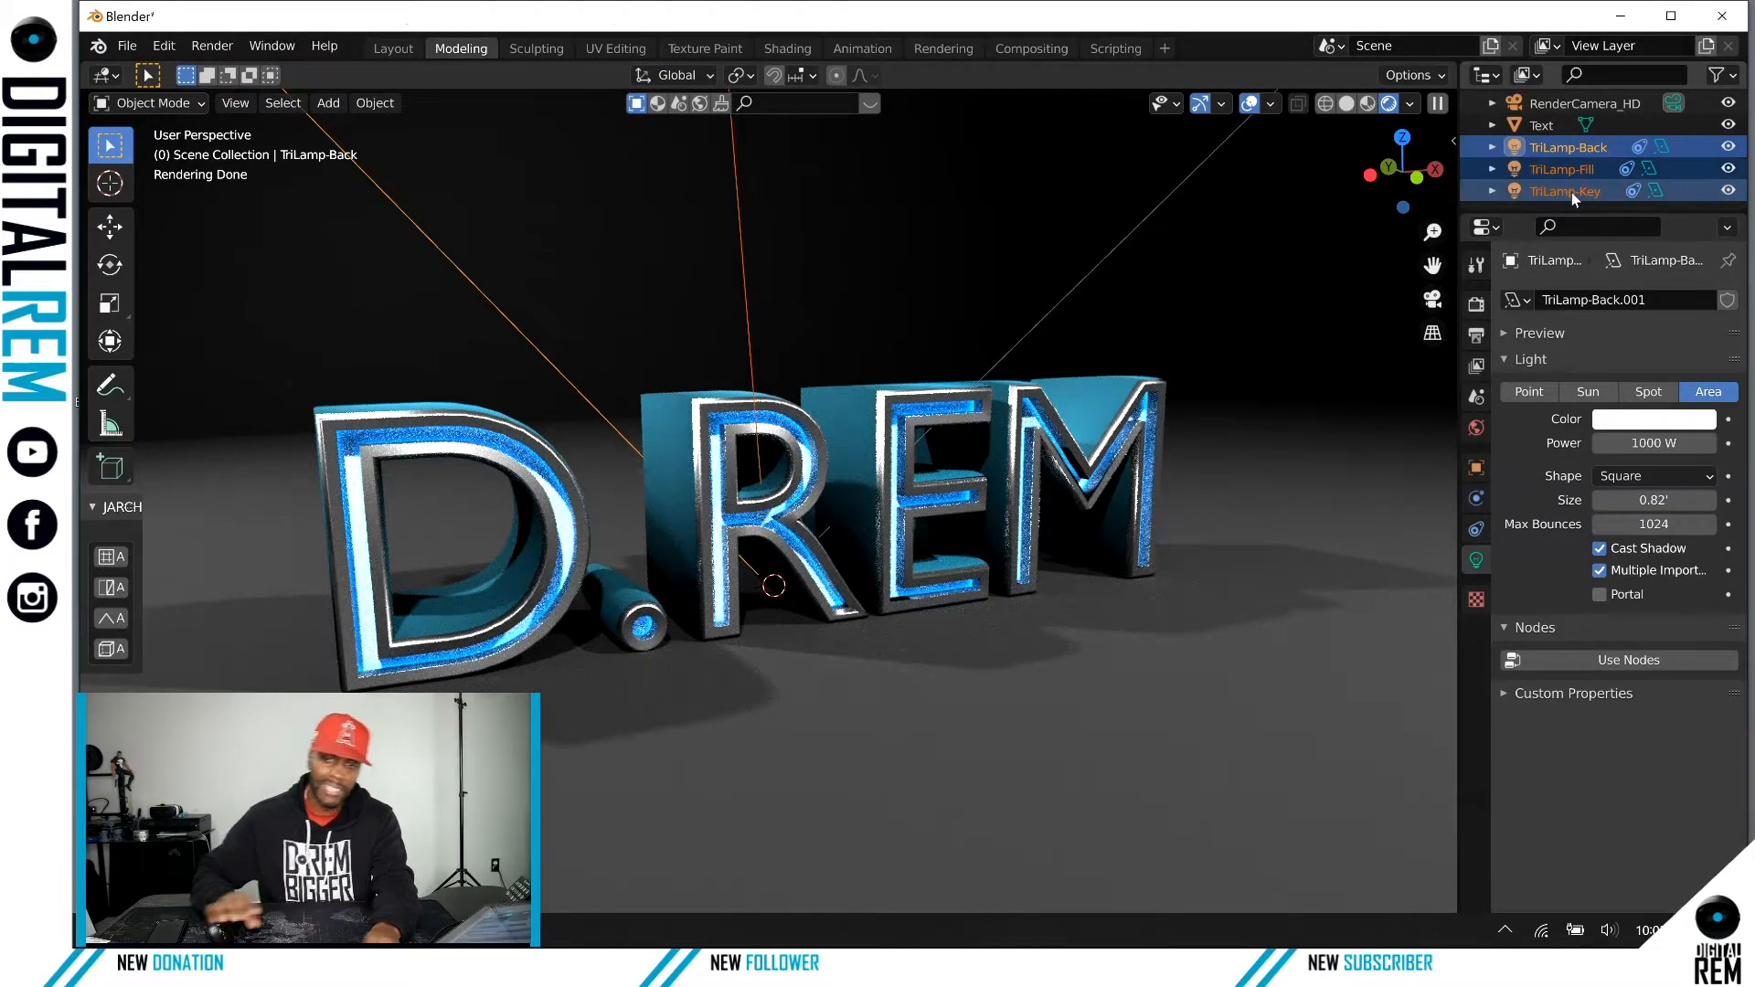
key("Delete")
scroll(1572, 192, "up", 3)
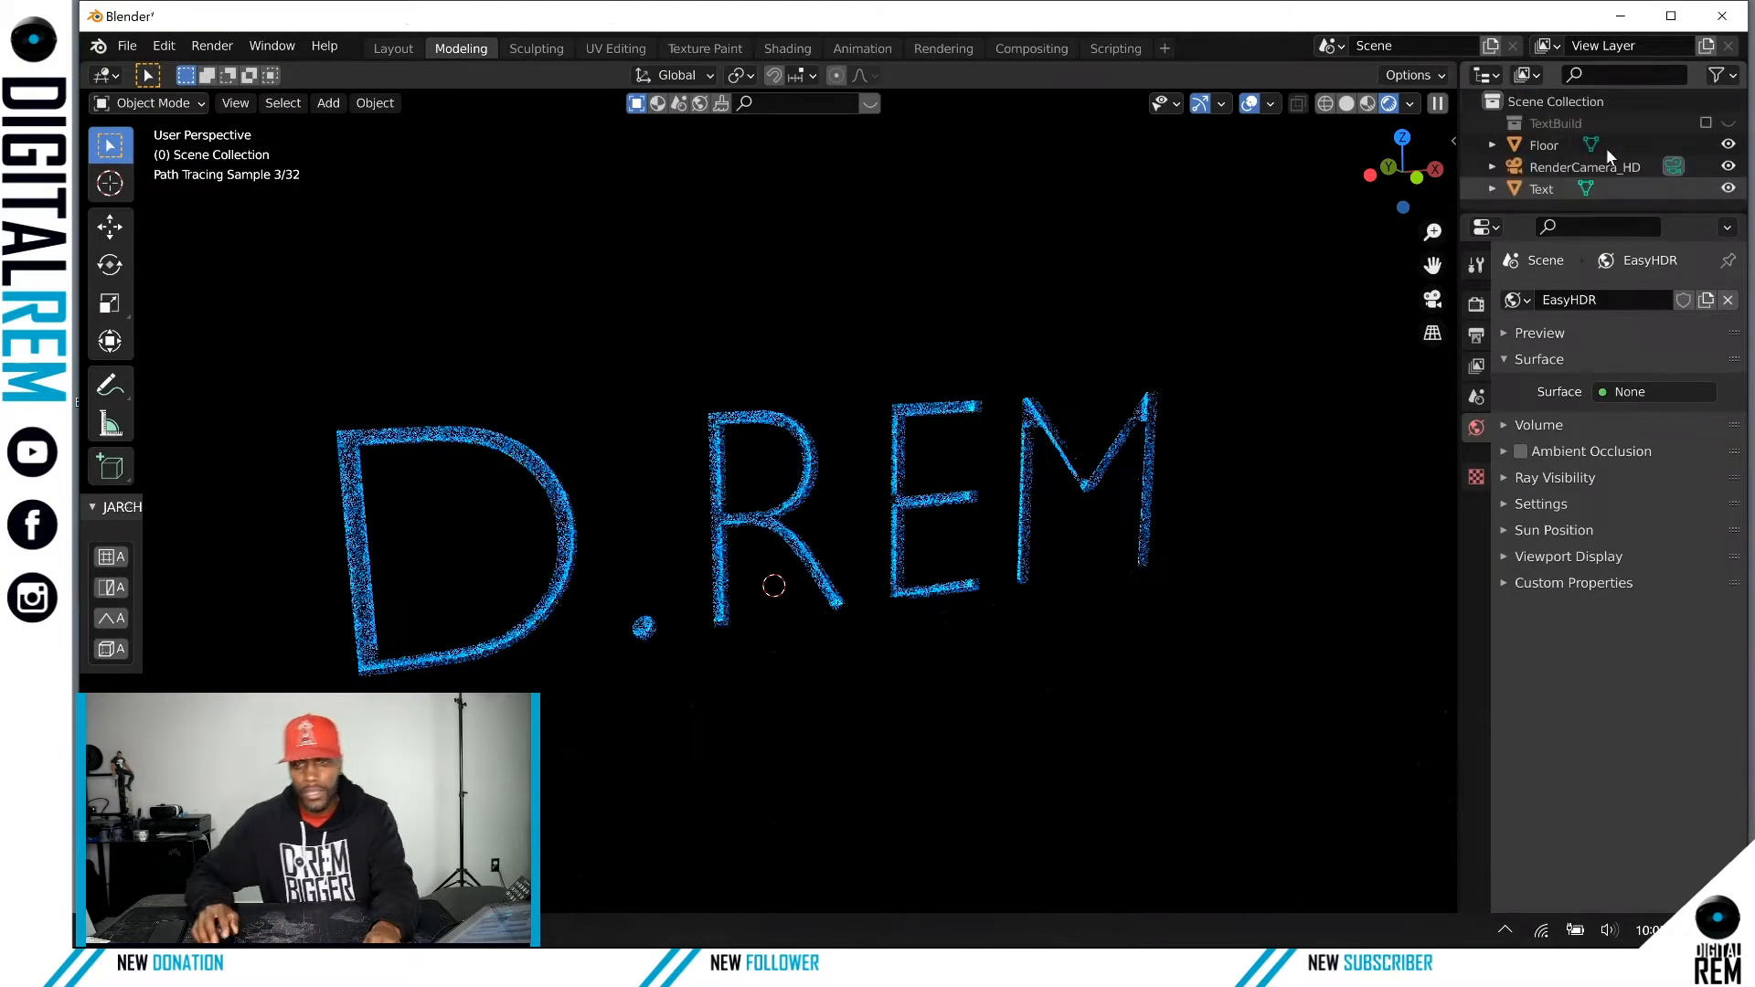
left_click(1369, 103)
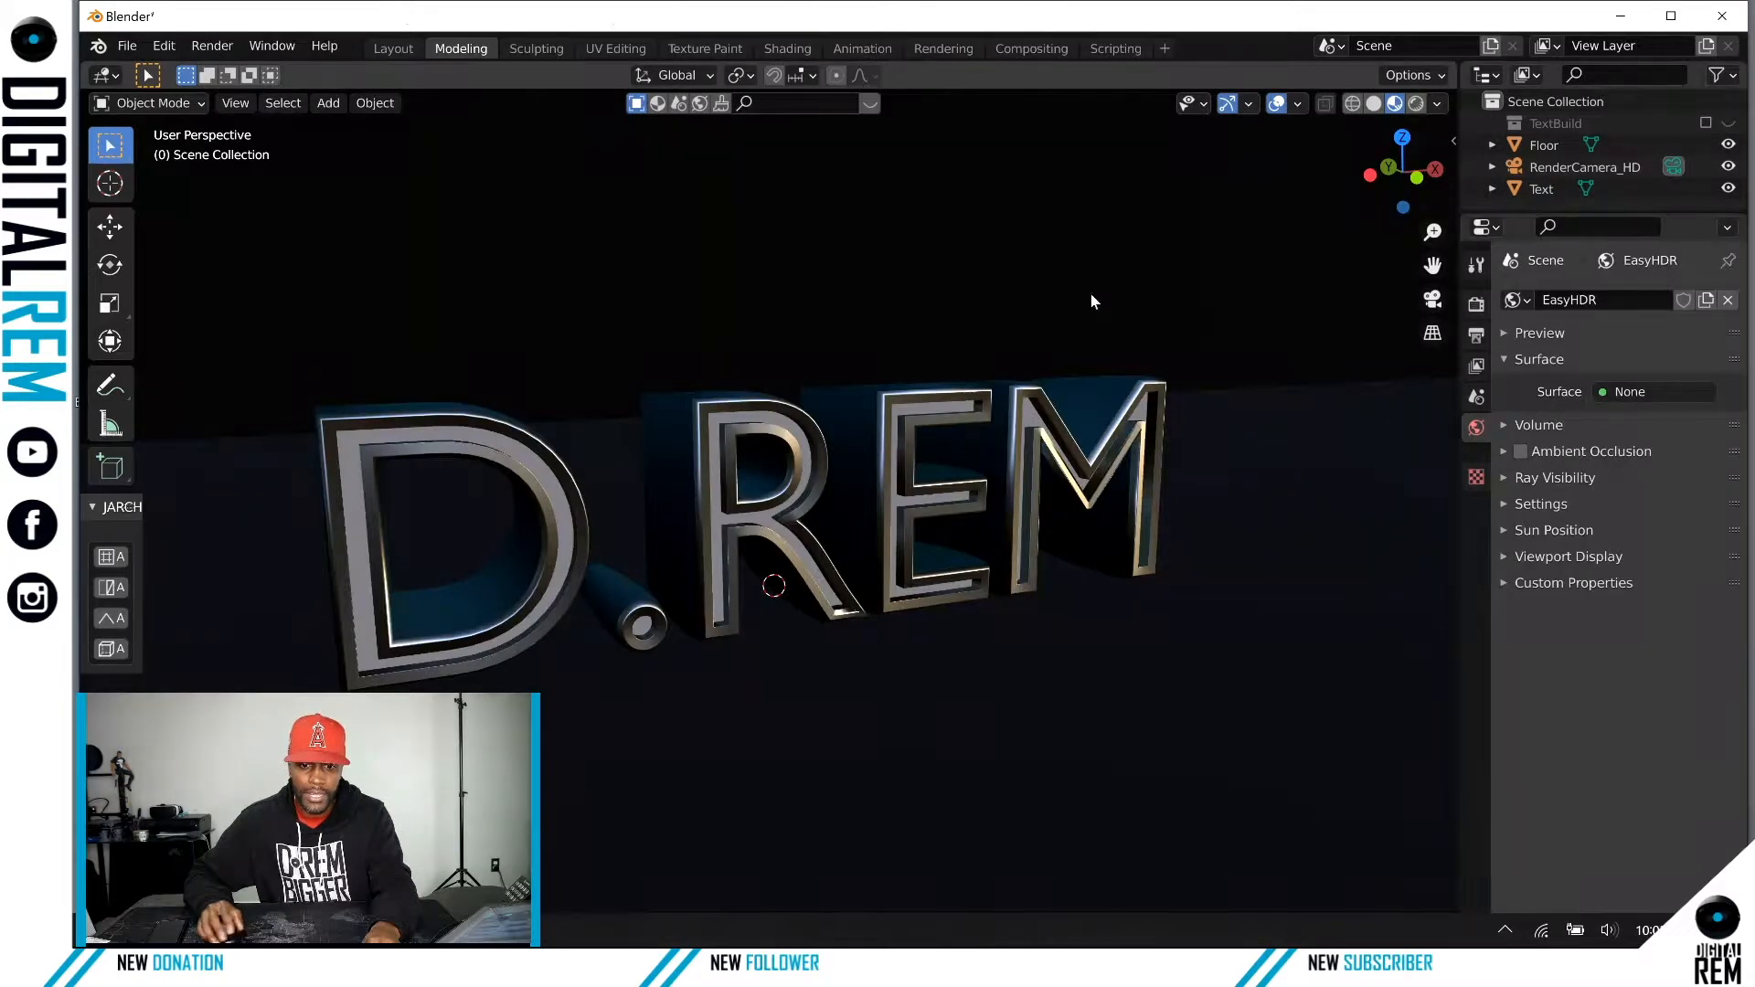
Step: Add a mesh plane at the base of the D.REM text and scale it up to about the text's width
scroll(1092, 296, "down", 5)
middle_click_drag(1039, 286, 1022, 315)
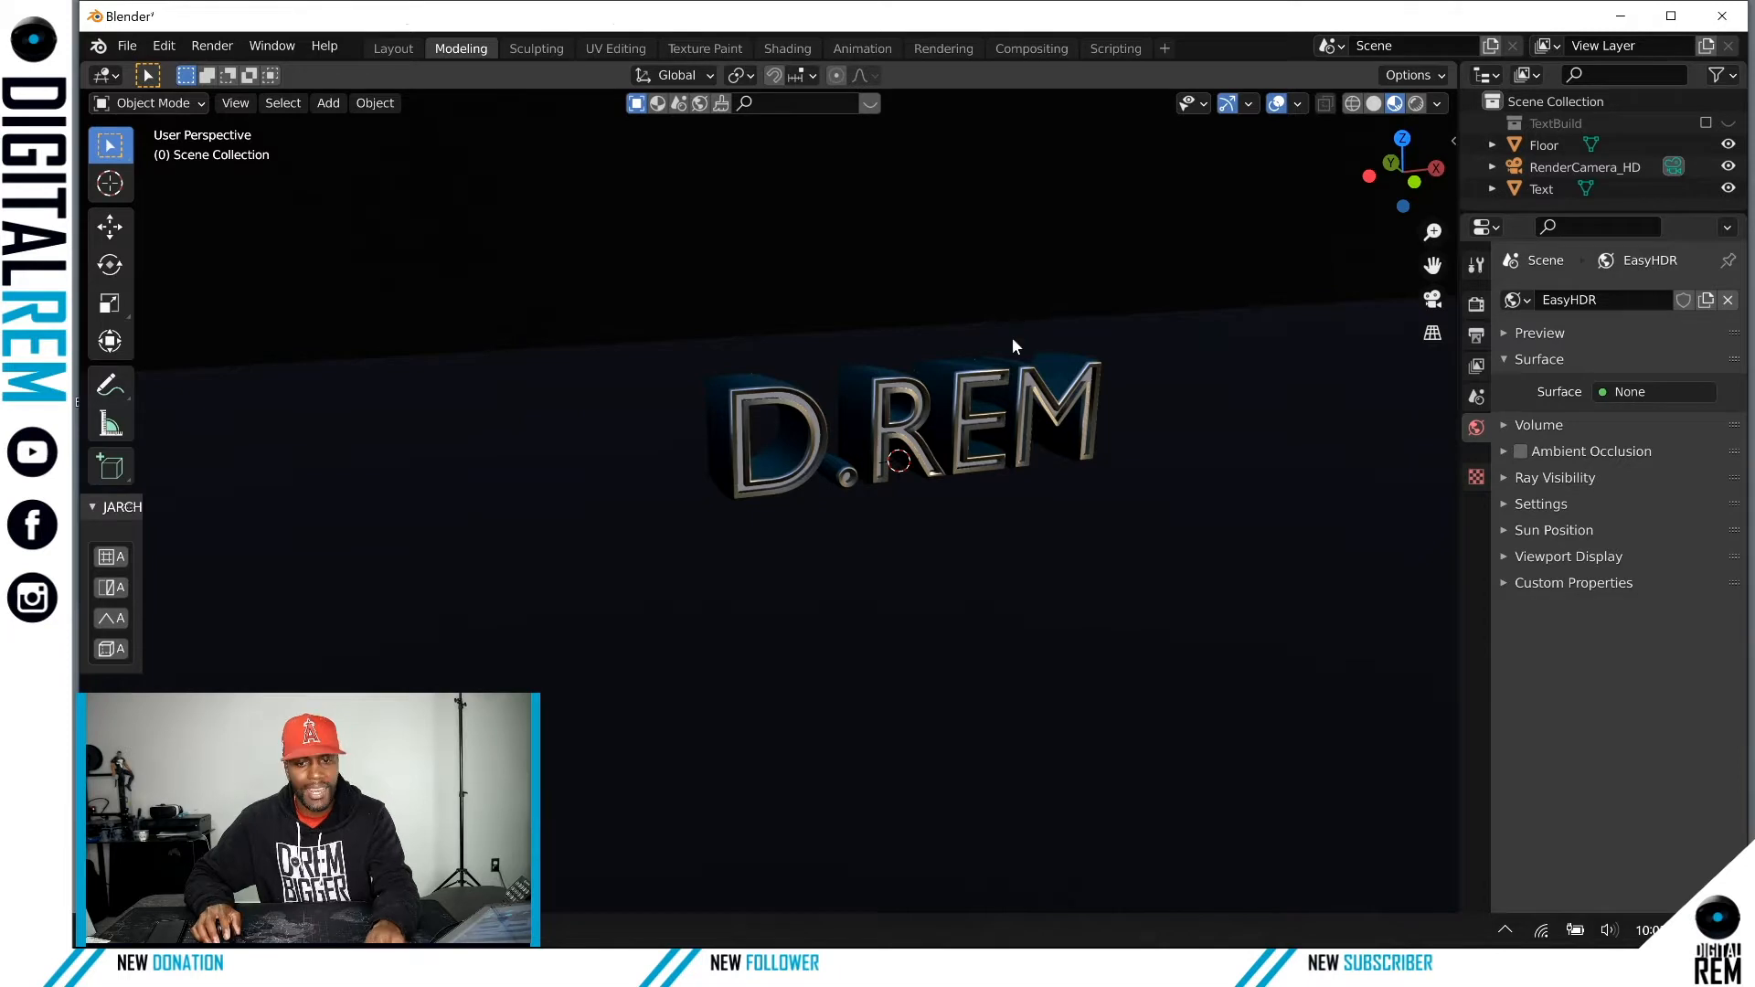
middle_click_drag(1013, 346, 690, 290)
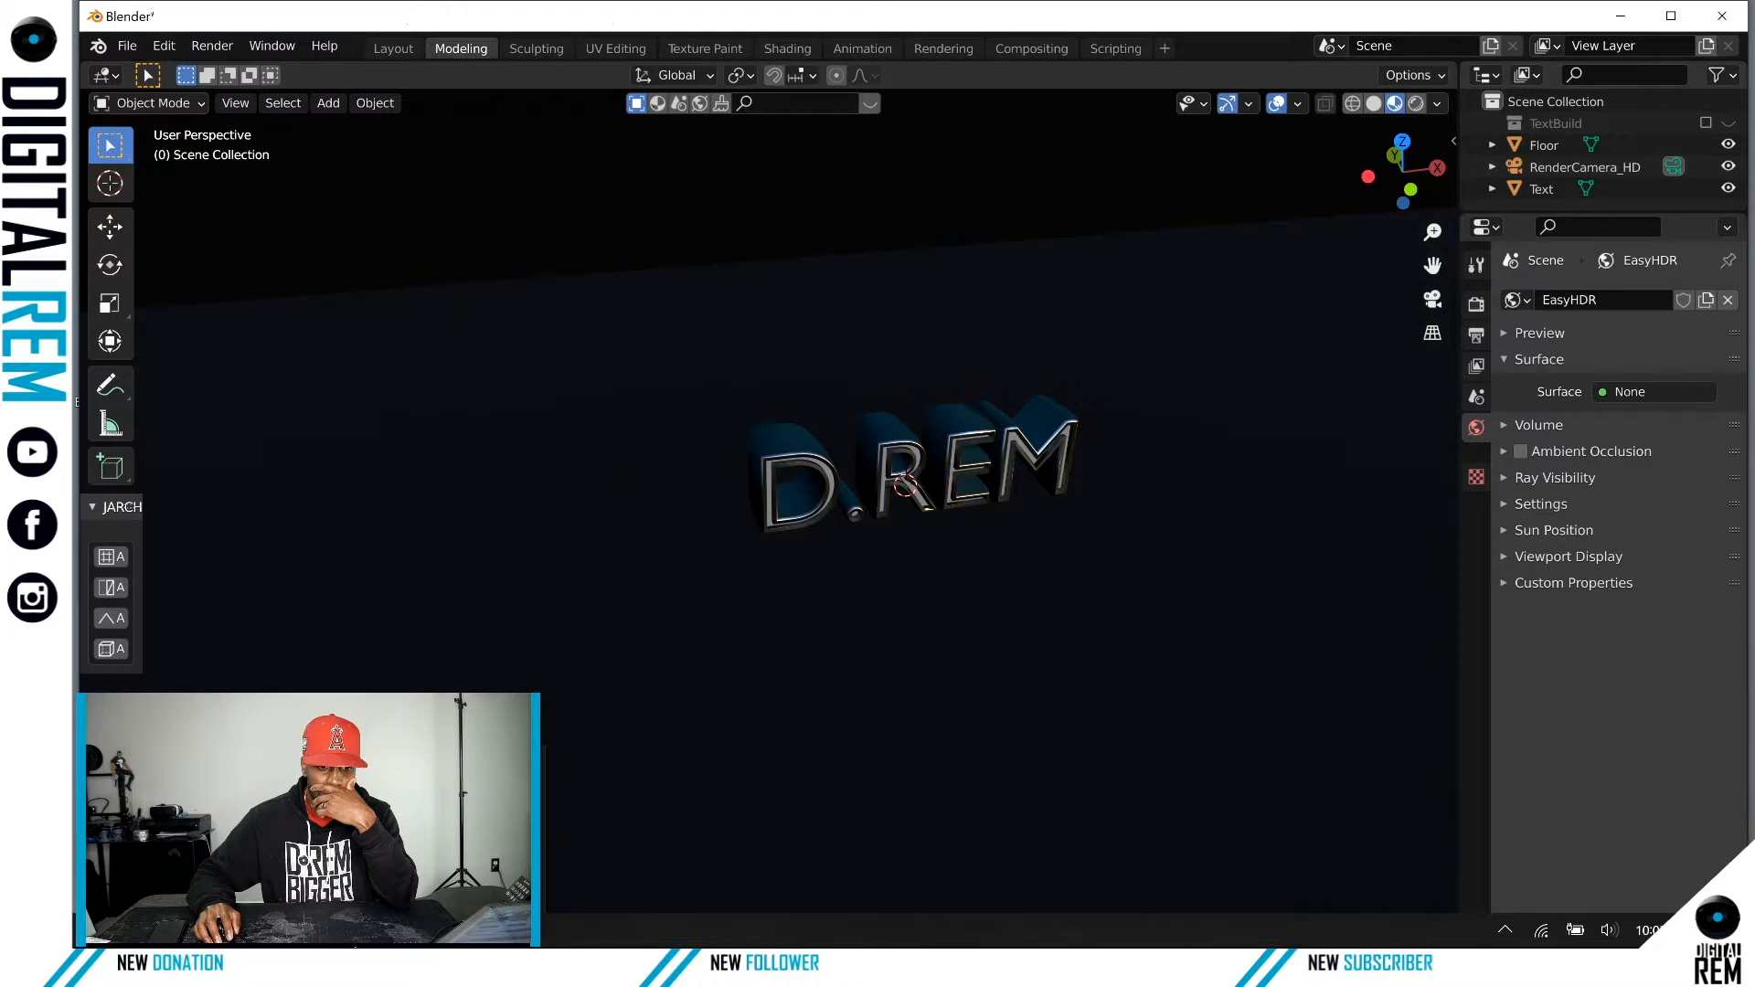
middle_click_drag(989, 514, 989, 514)
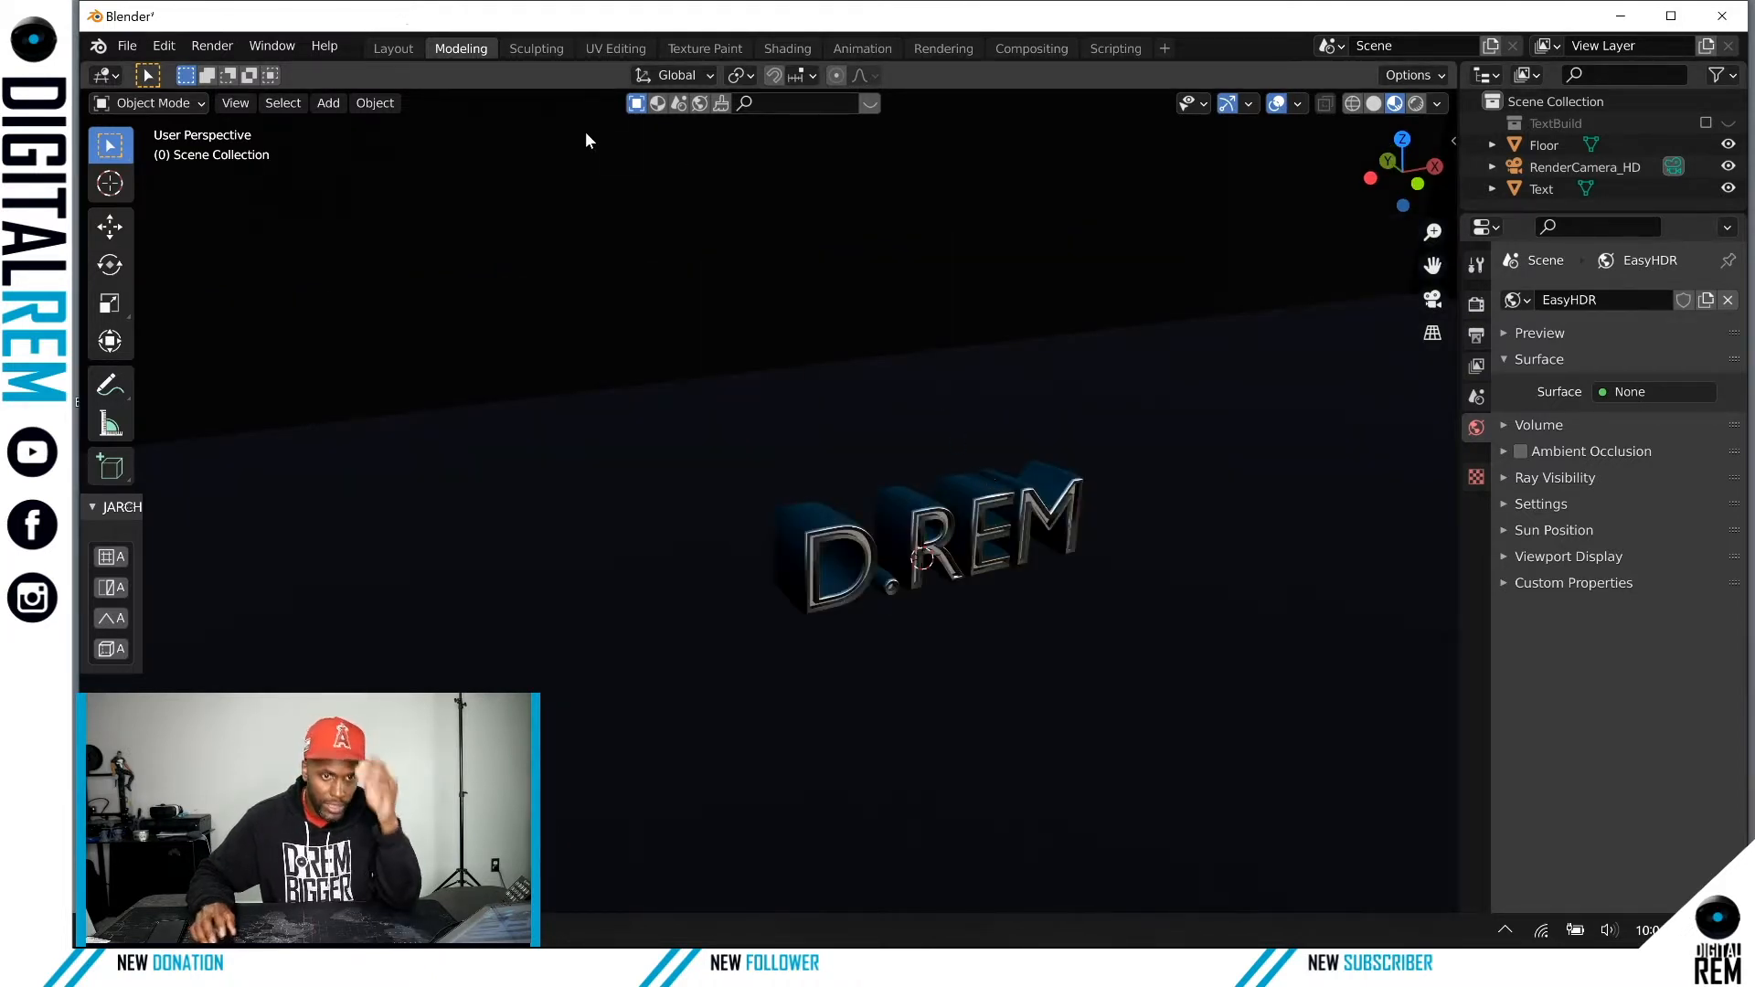
left_click(366, 102)
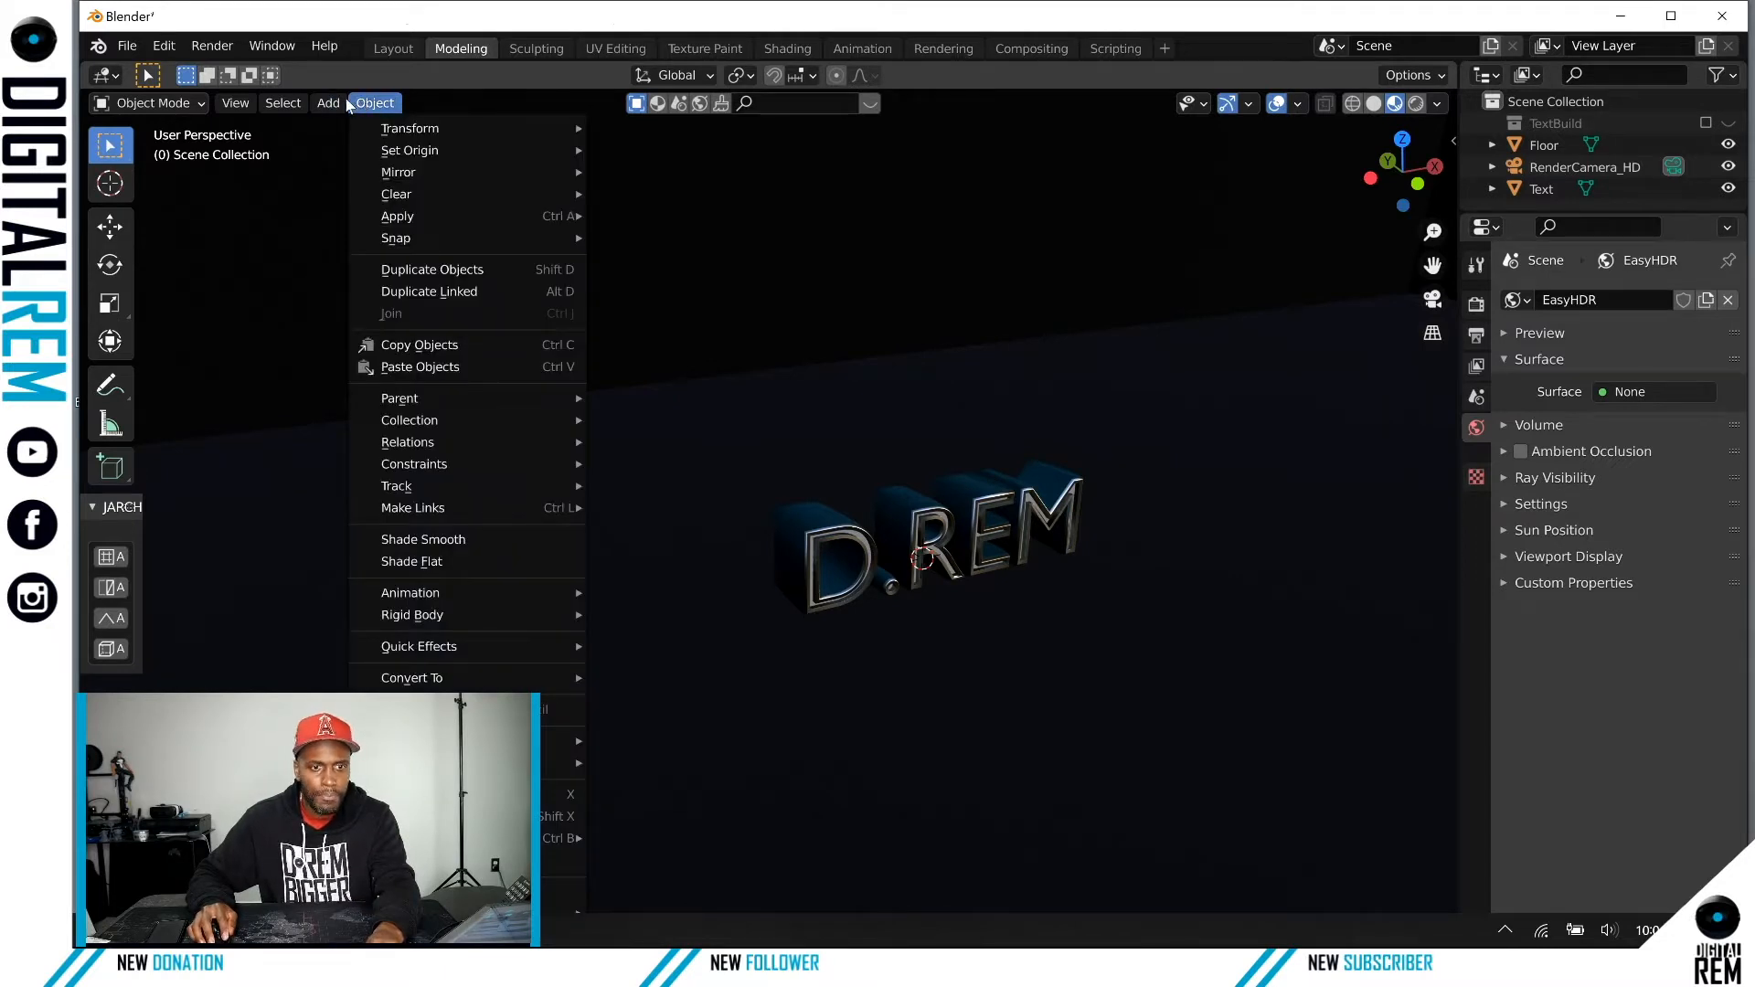
mouse_move(333, 103)
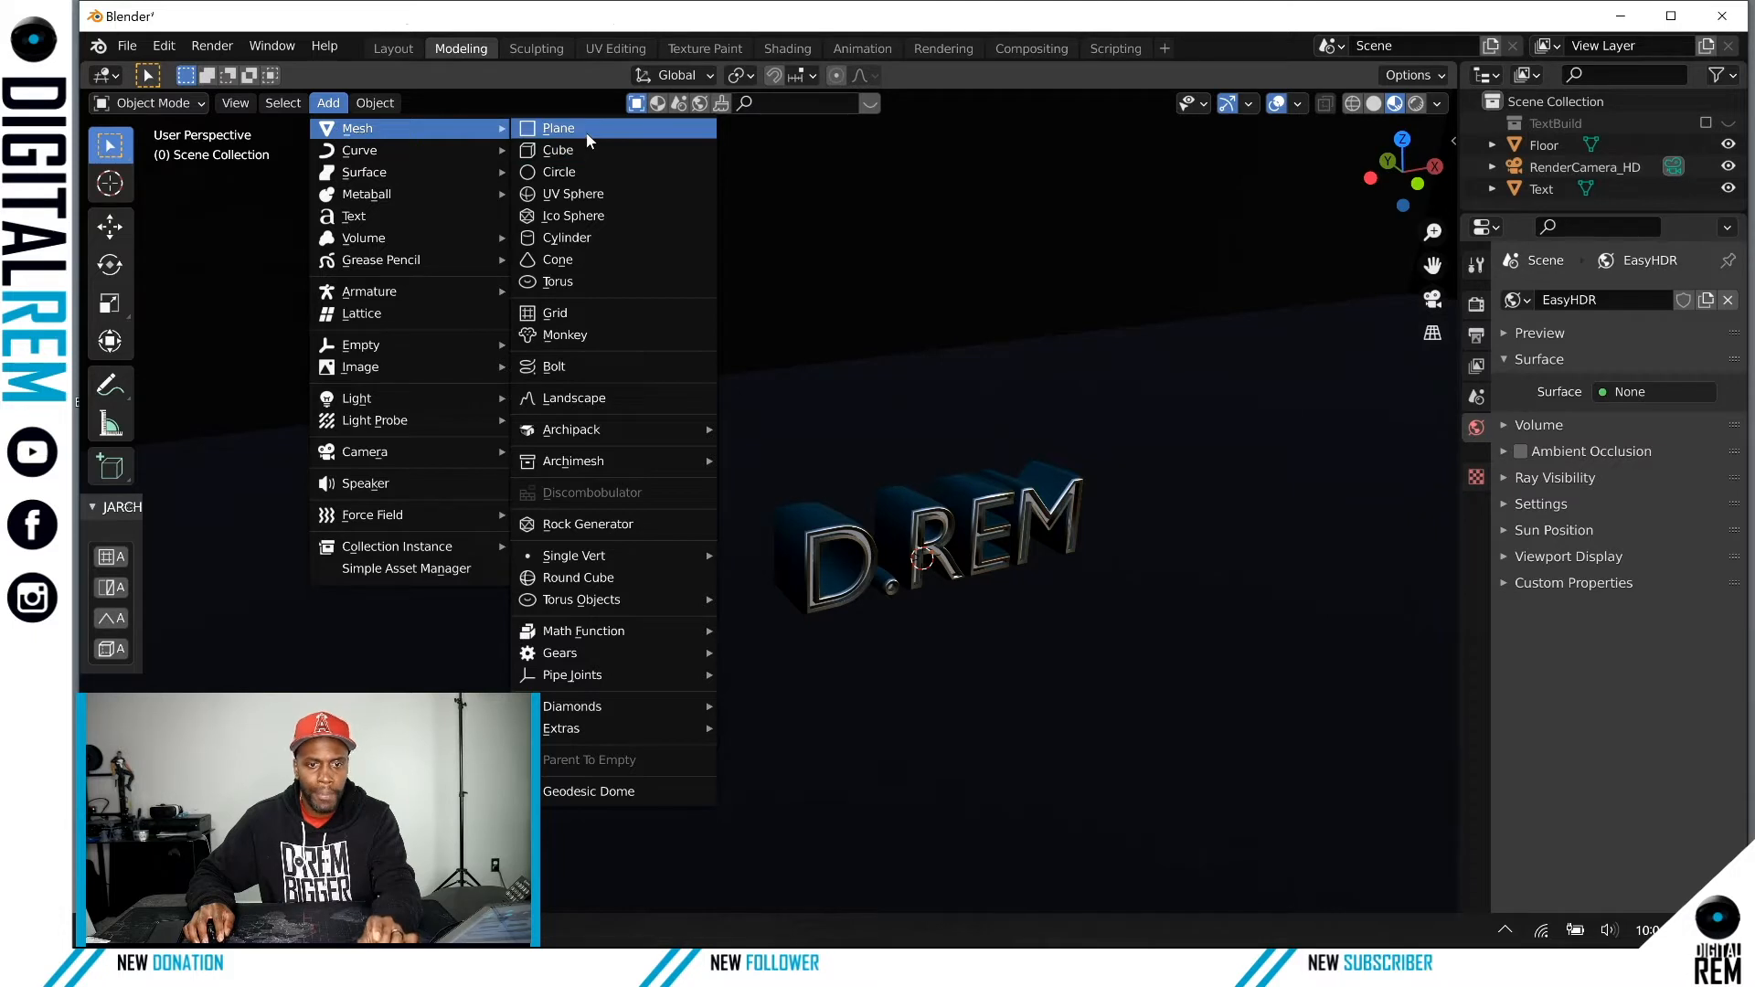
left_click(585, 130)
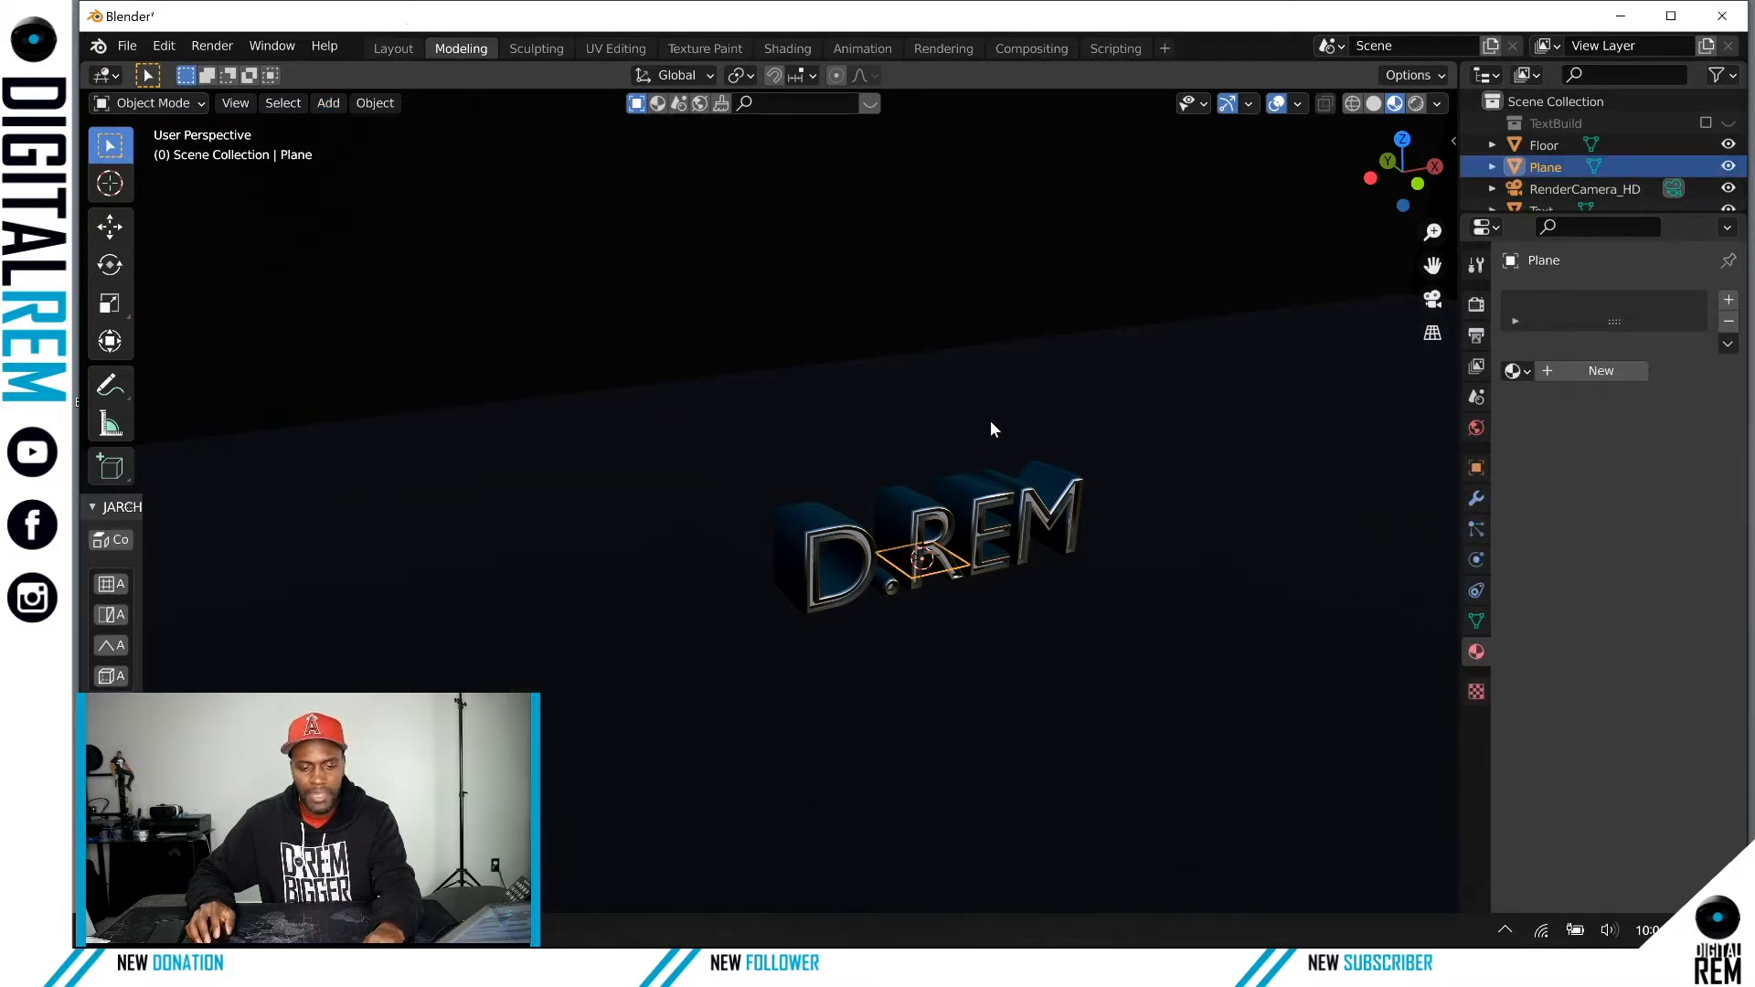
key("s")
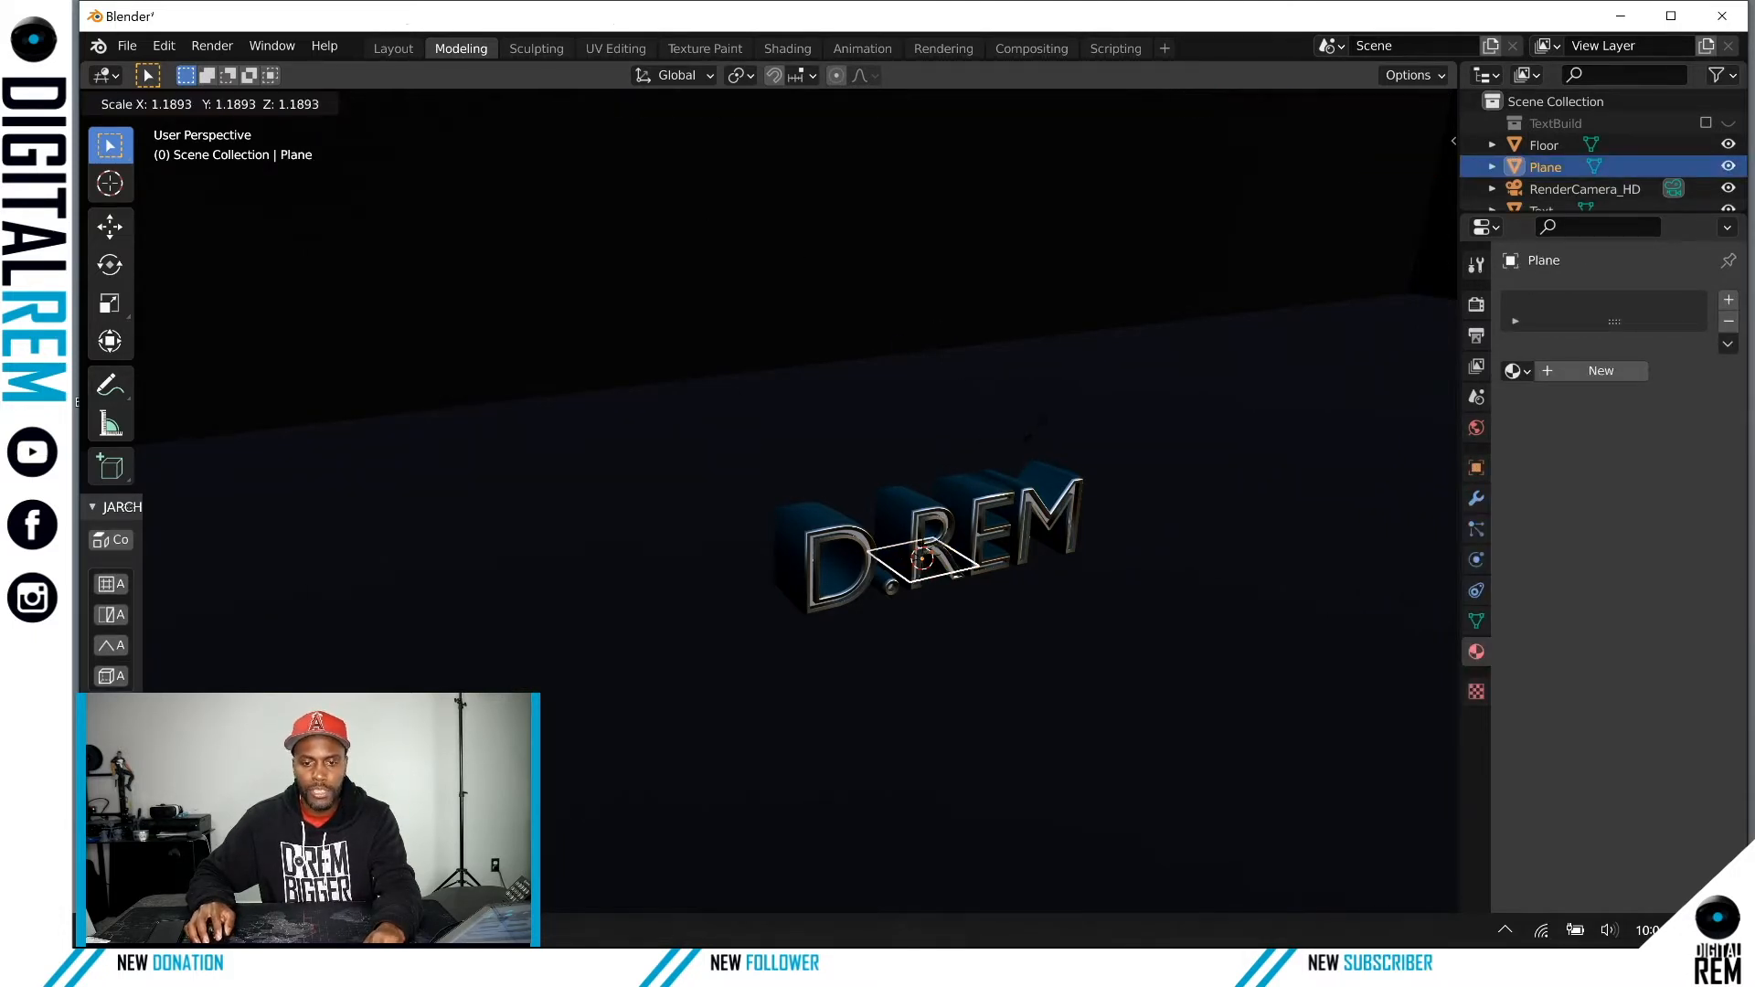
left_click(1368, 266)
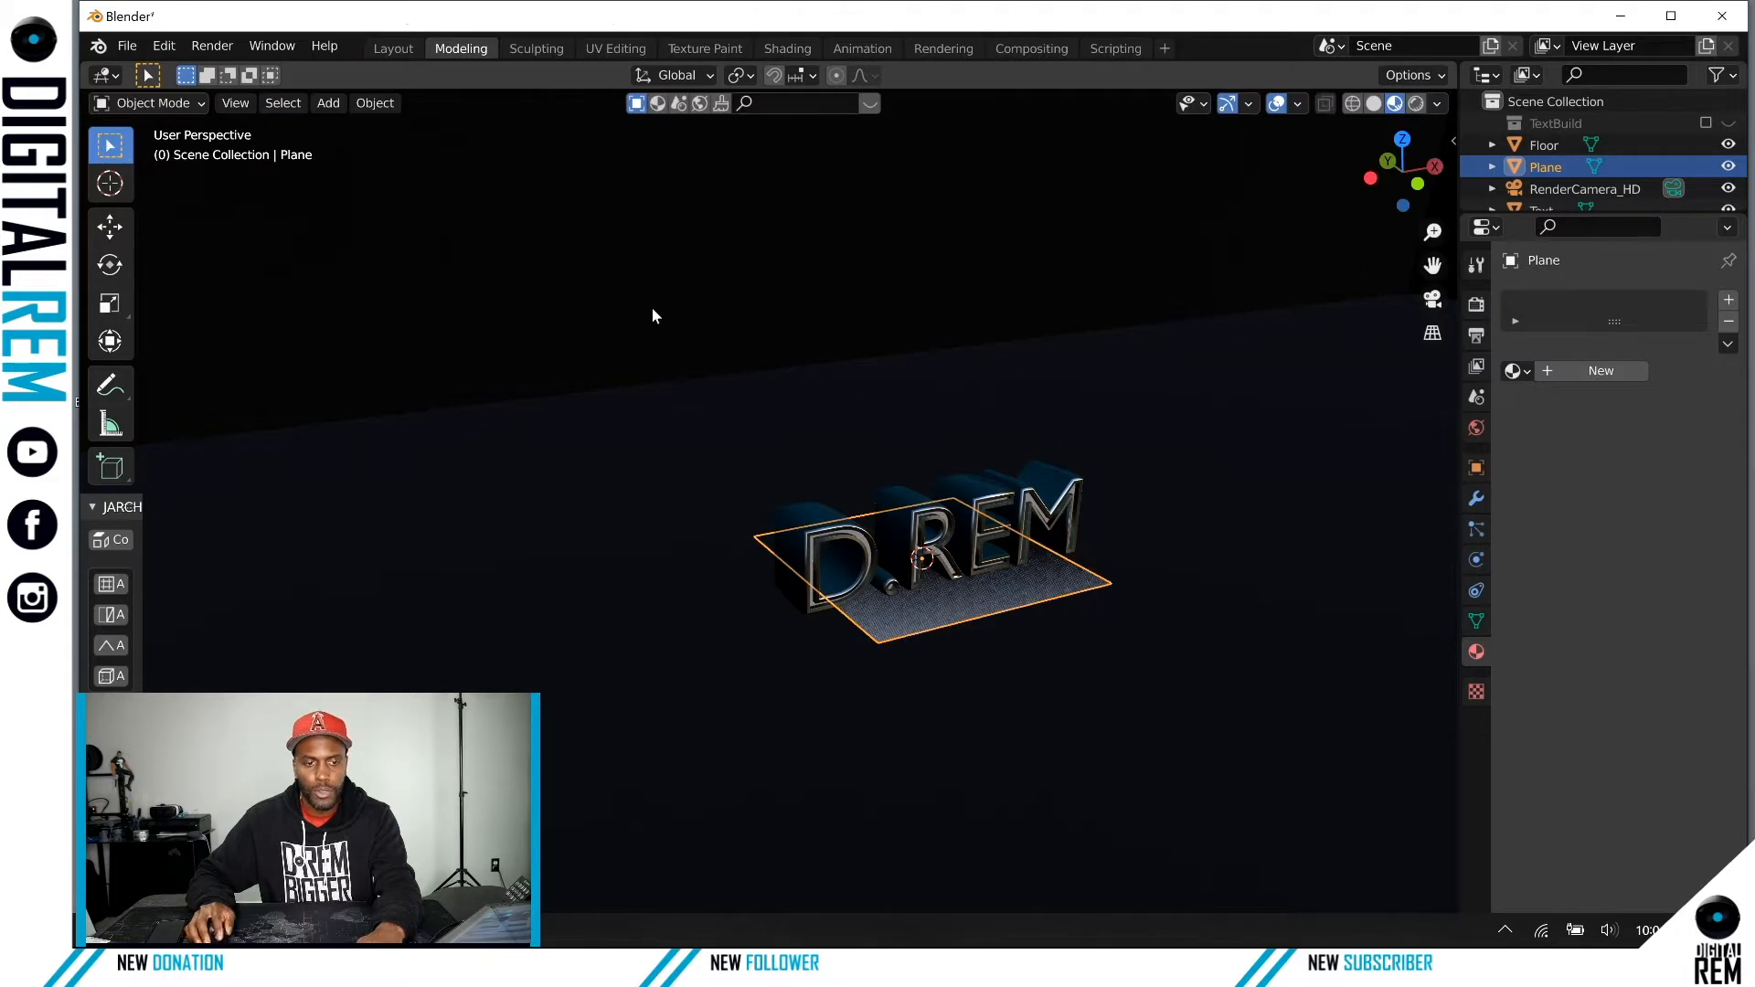
Step: Move the plane straight up along Z so it hovers well above the text
left_click(111, 228)
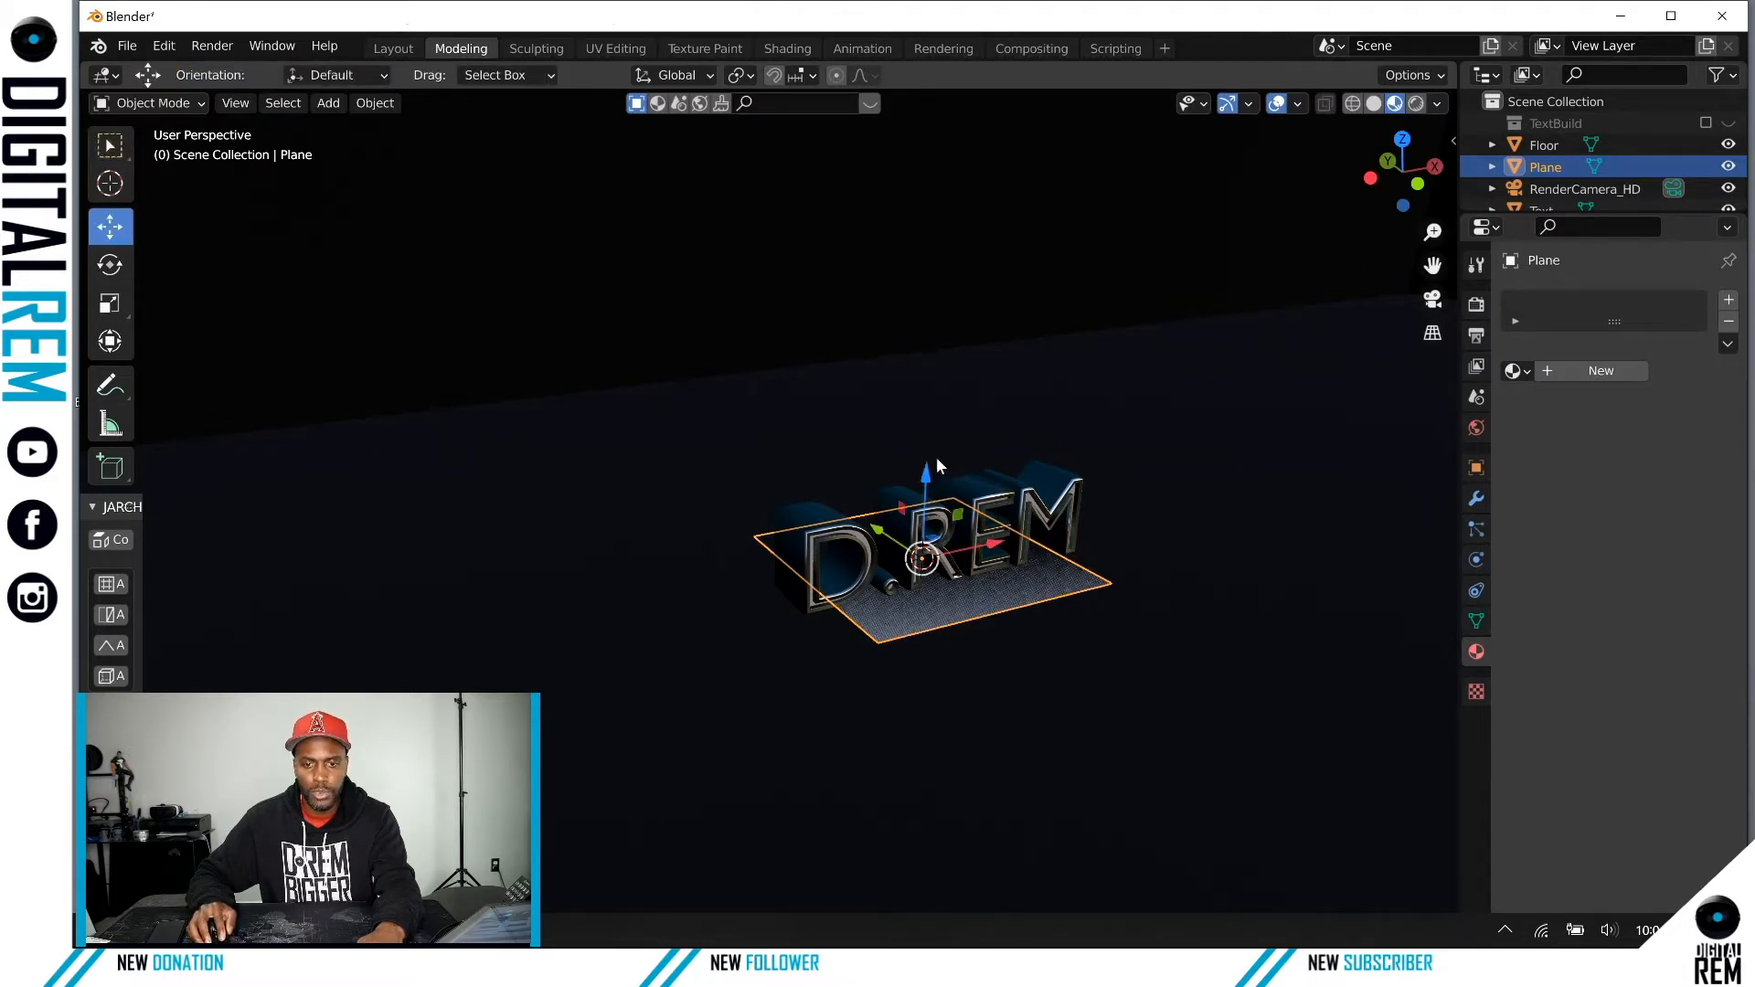
left_click_drag(926, 476, 931, 161)
middle_click_drag(1108, 329, 1057, 337)
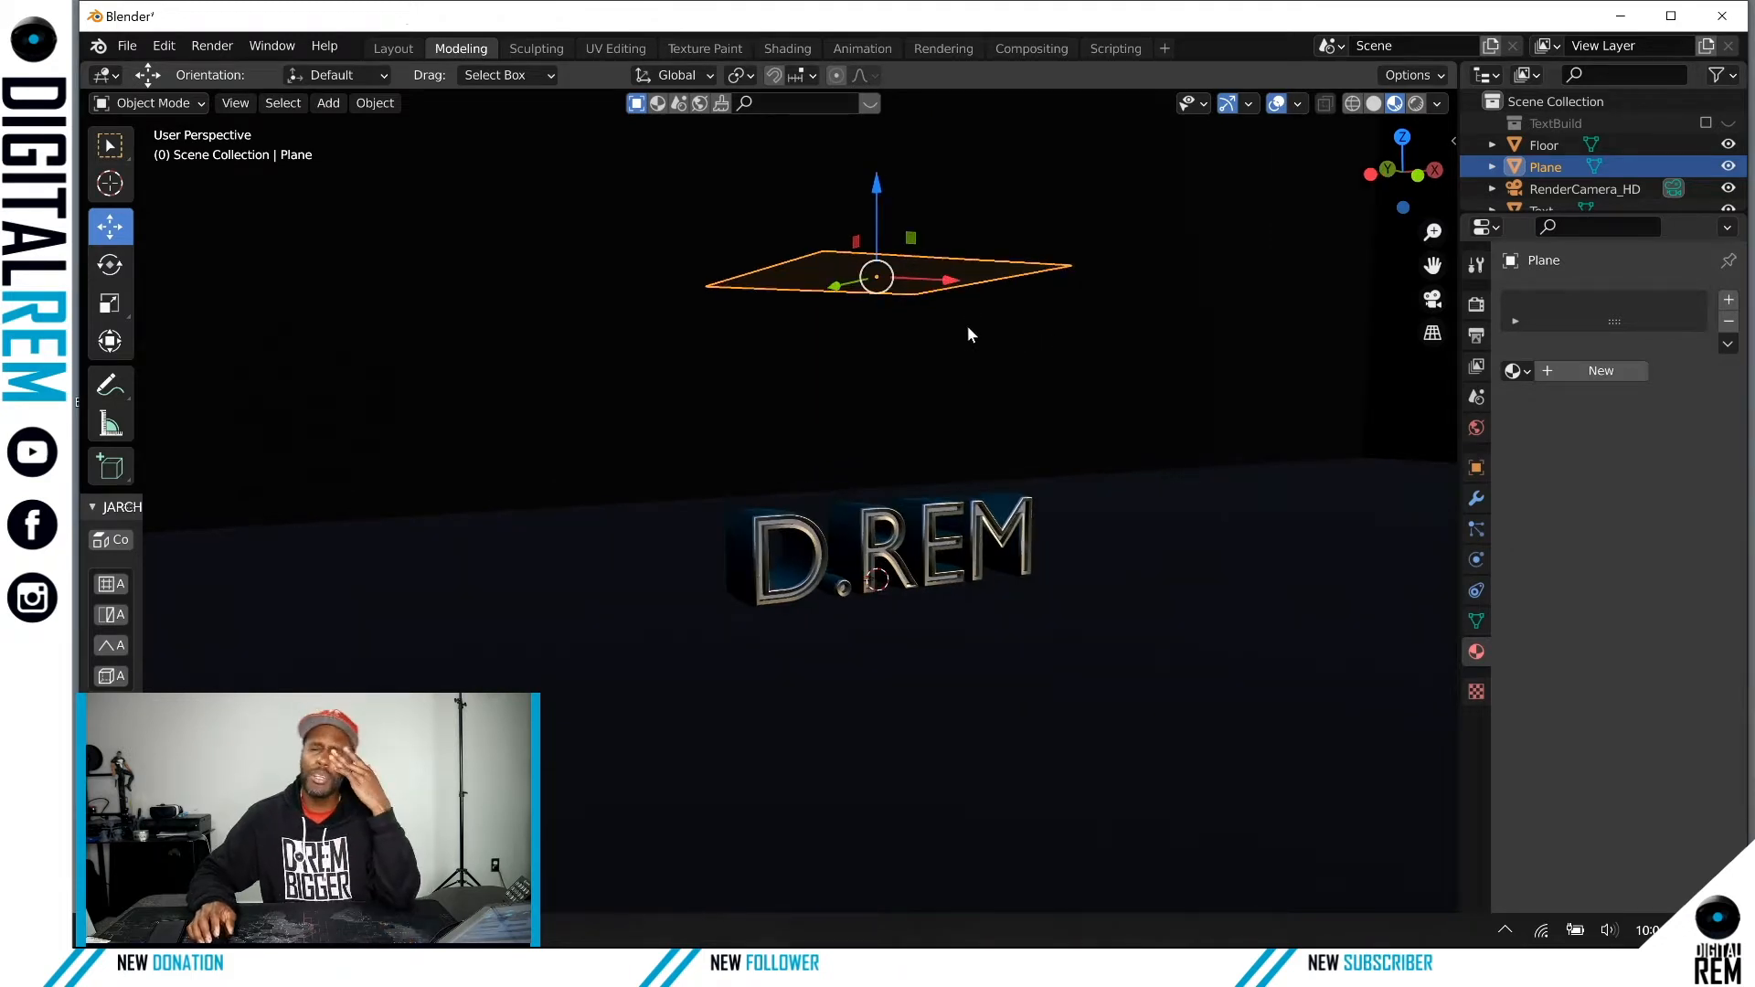
Step: Assign the existing Glow Mat material to the plane and scale the plane up to slightly more than twice its size
left_click(1515, 371)
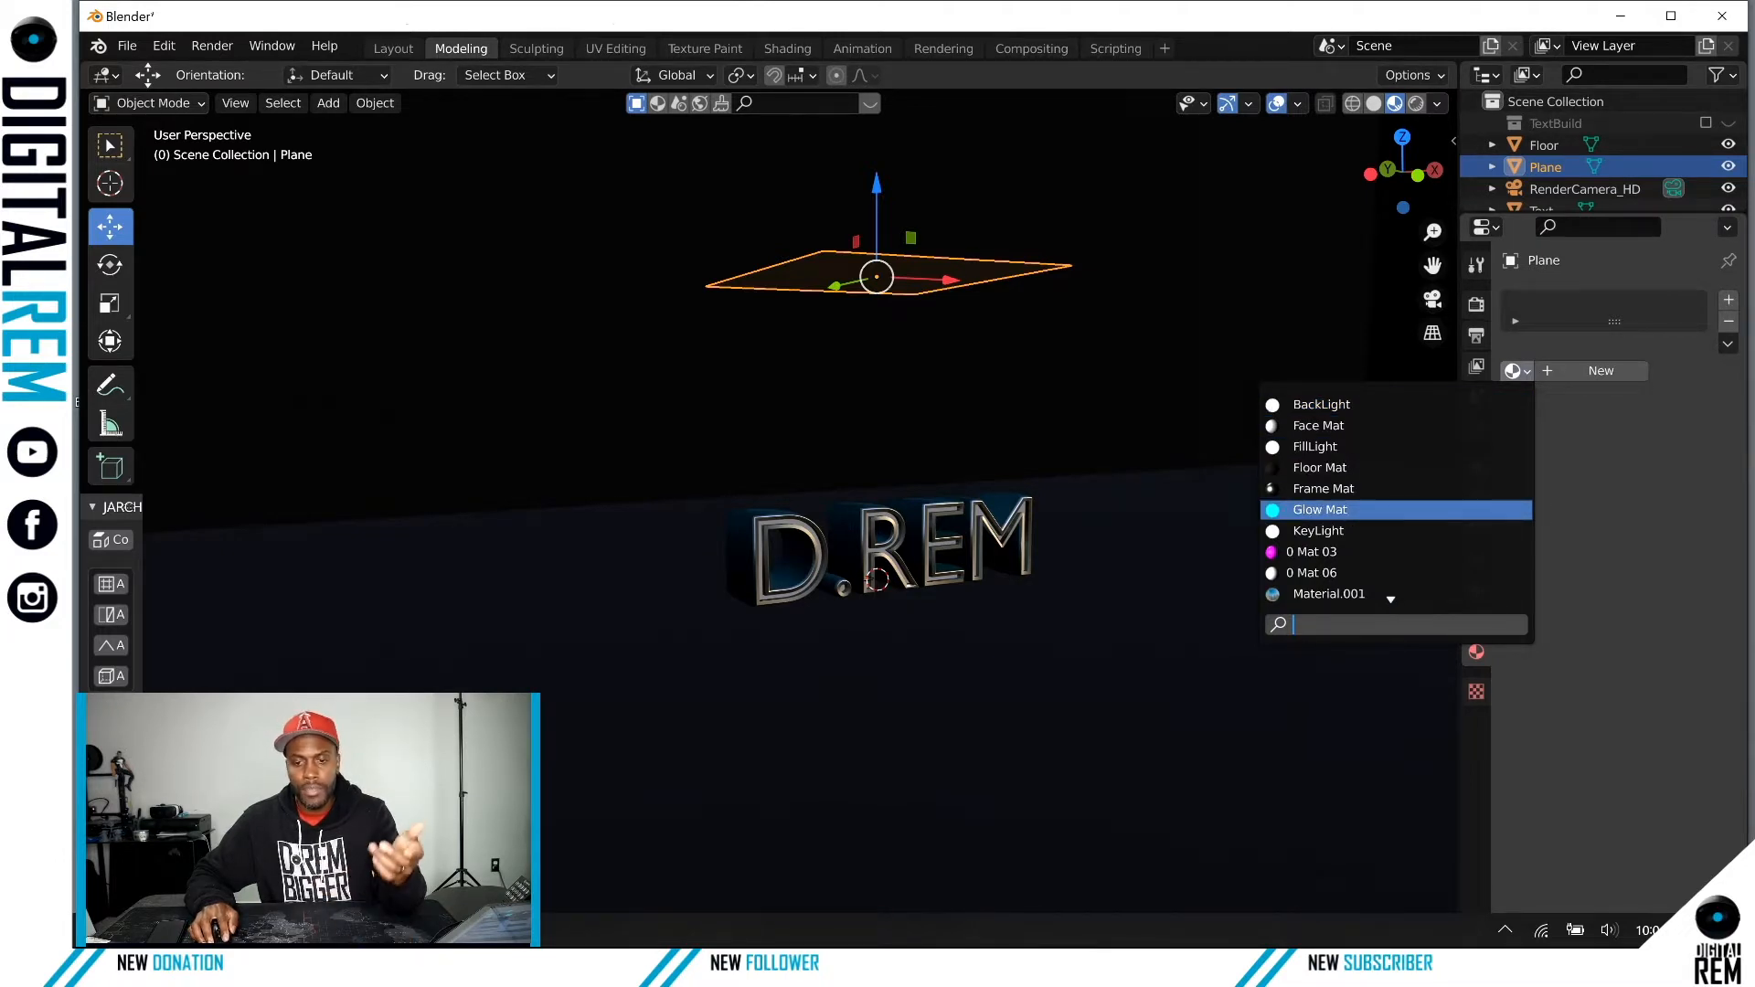
left_click(1344, 510)
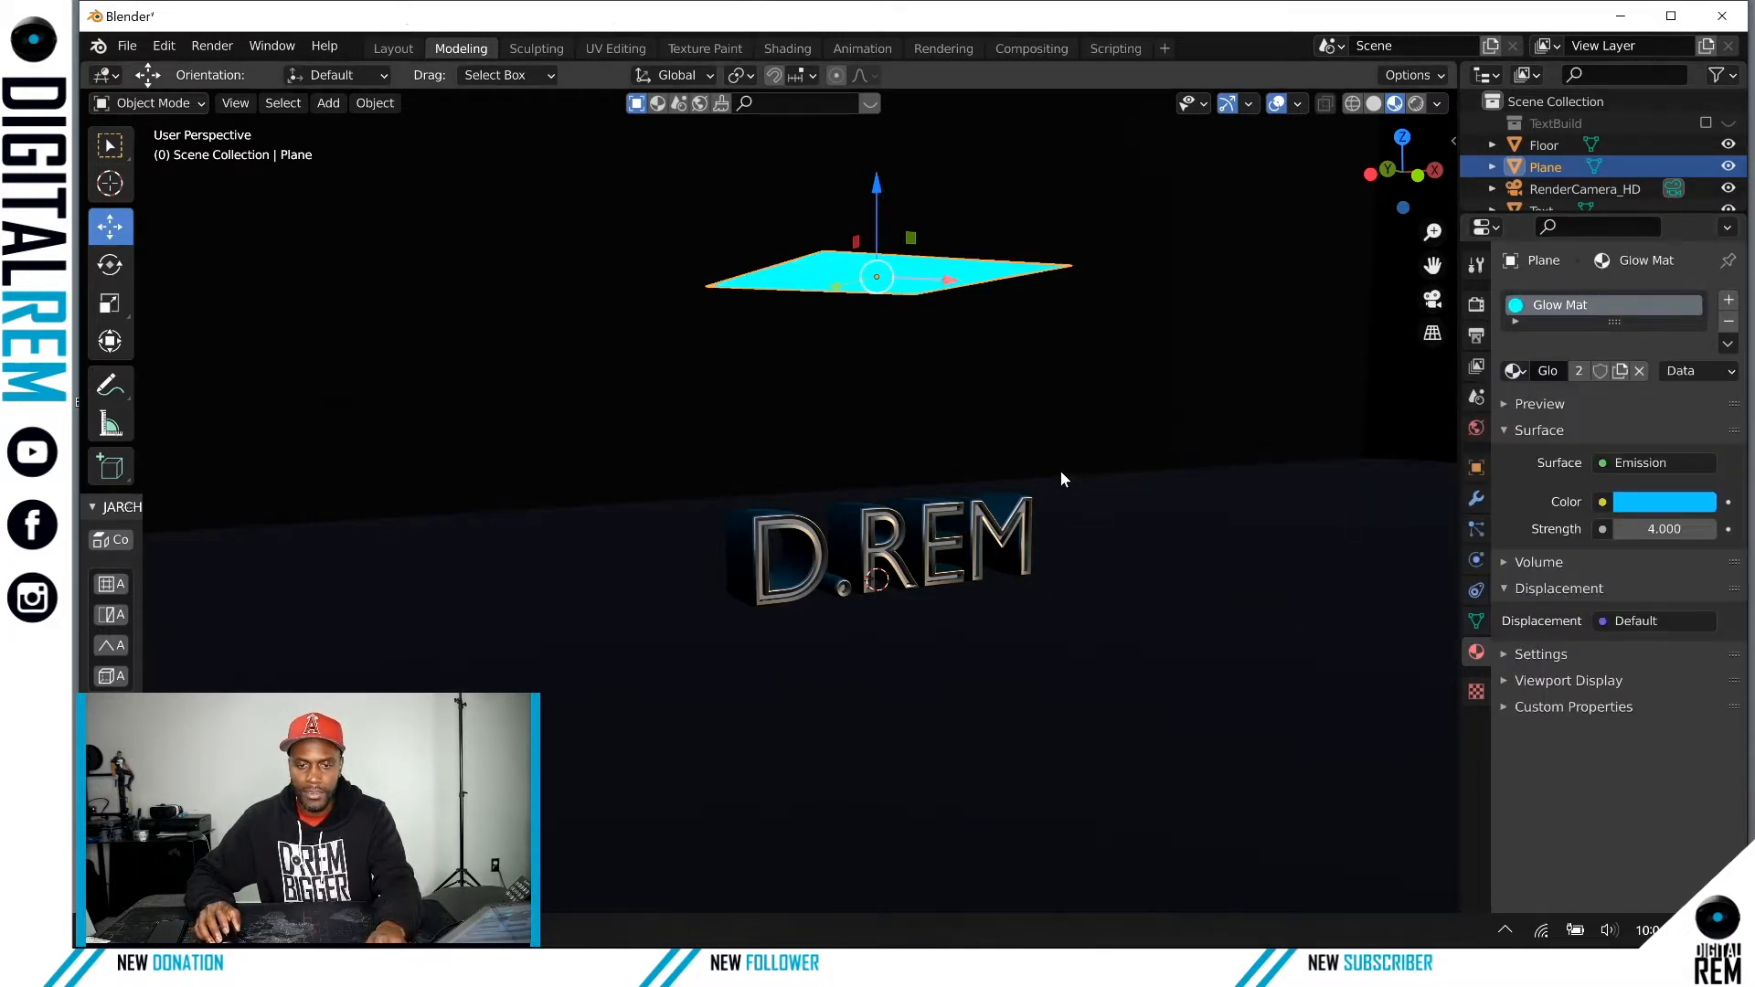
scroll(1060, 470, "up", 2)
key("s")
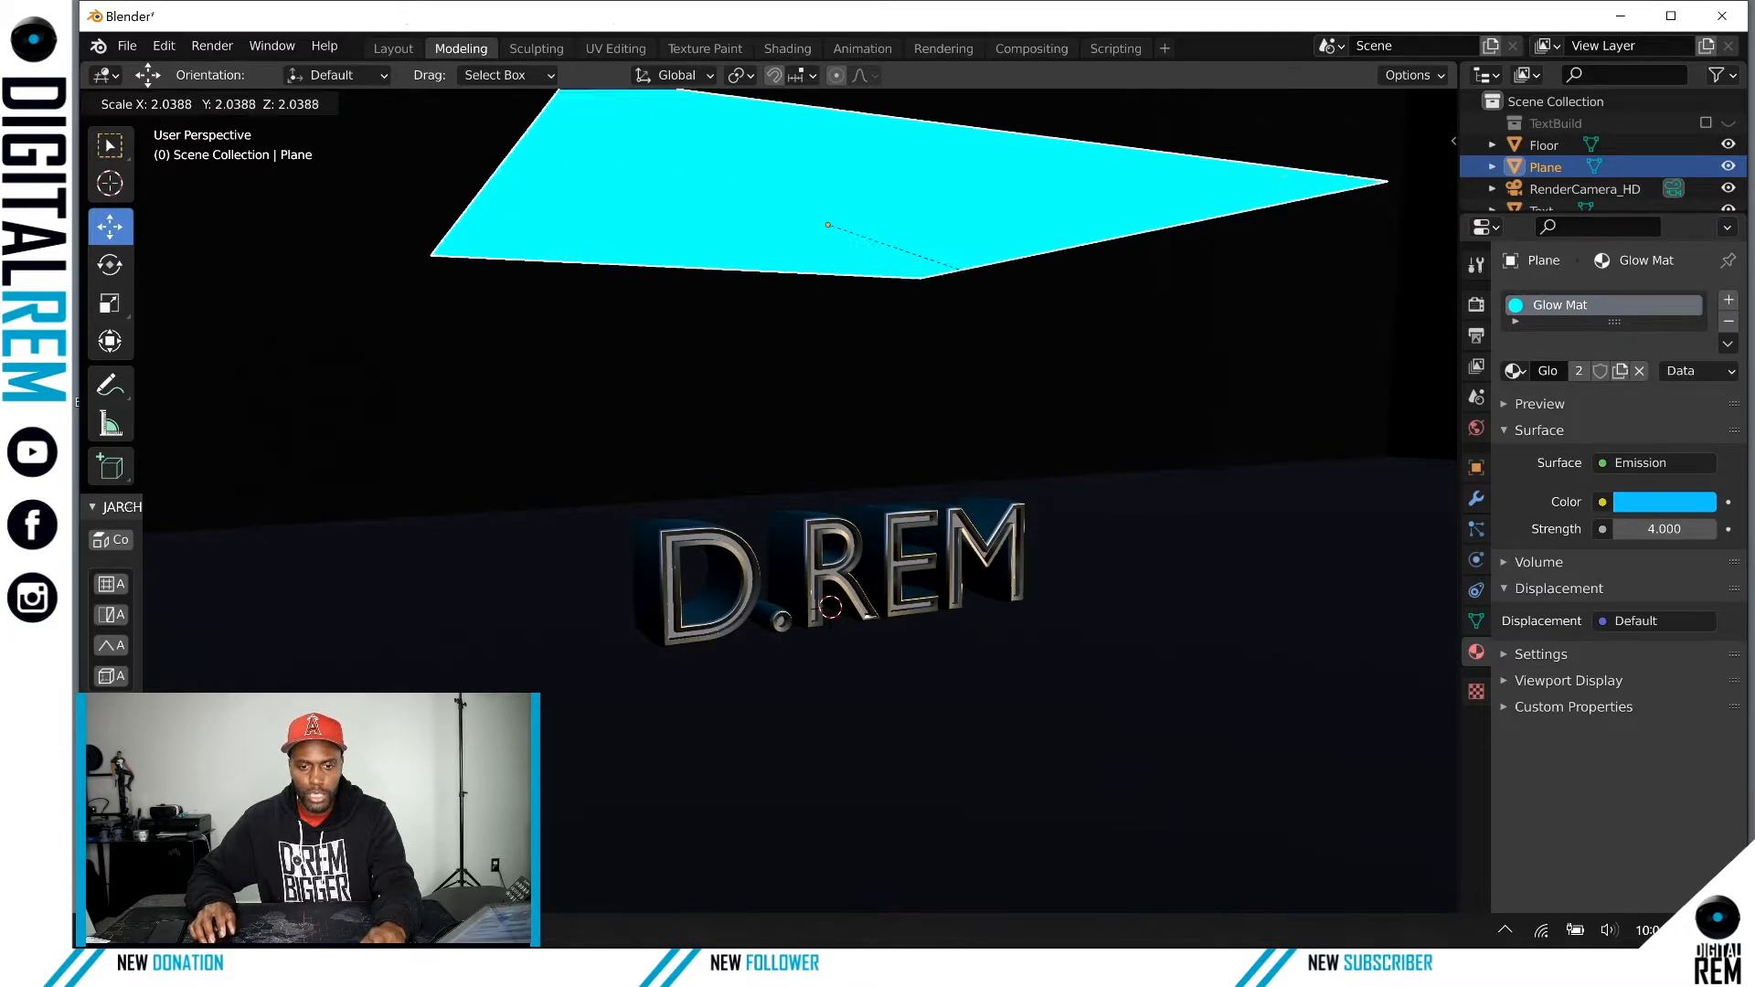
left_click(1016, 272)
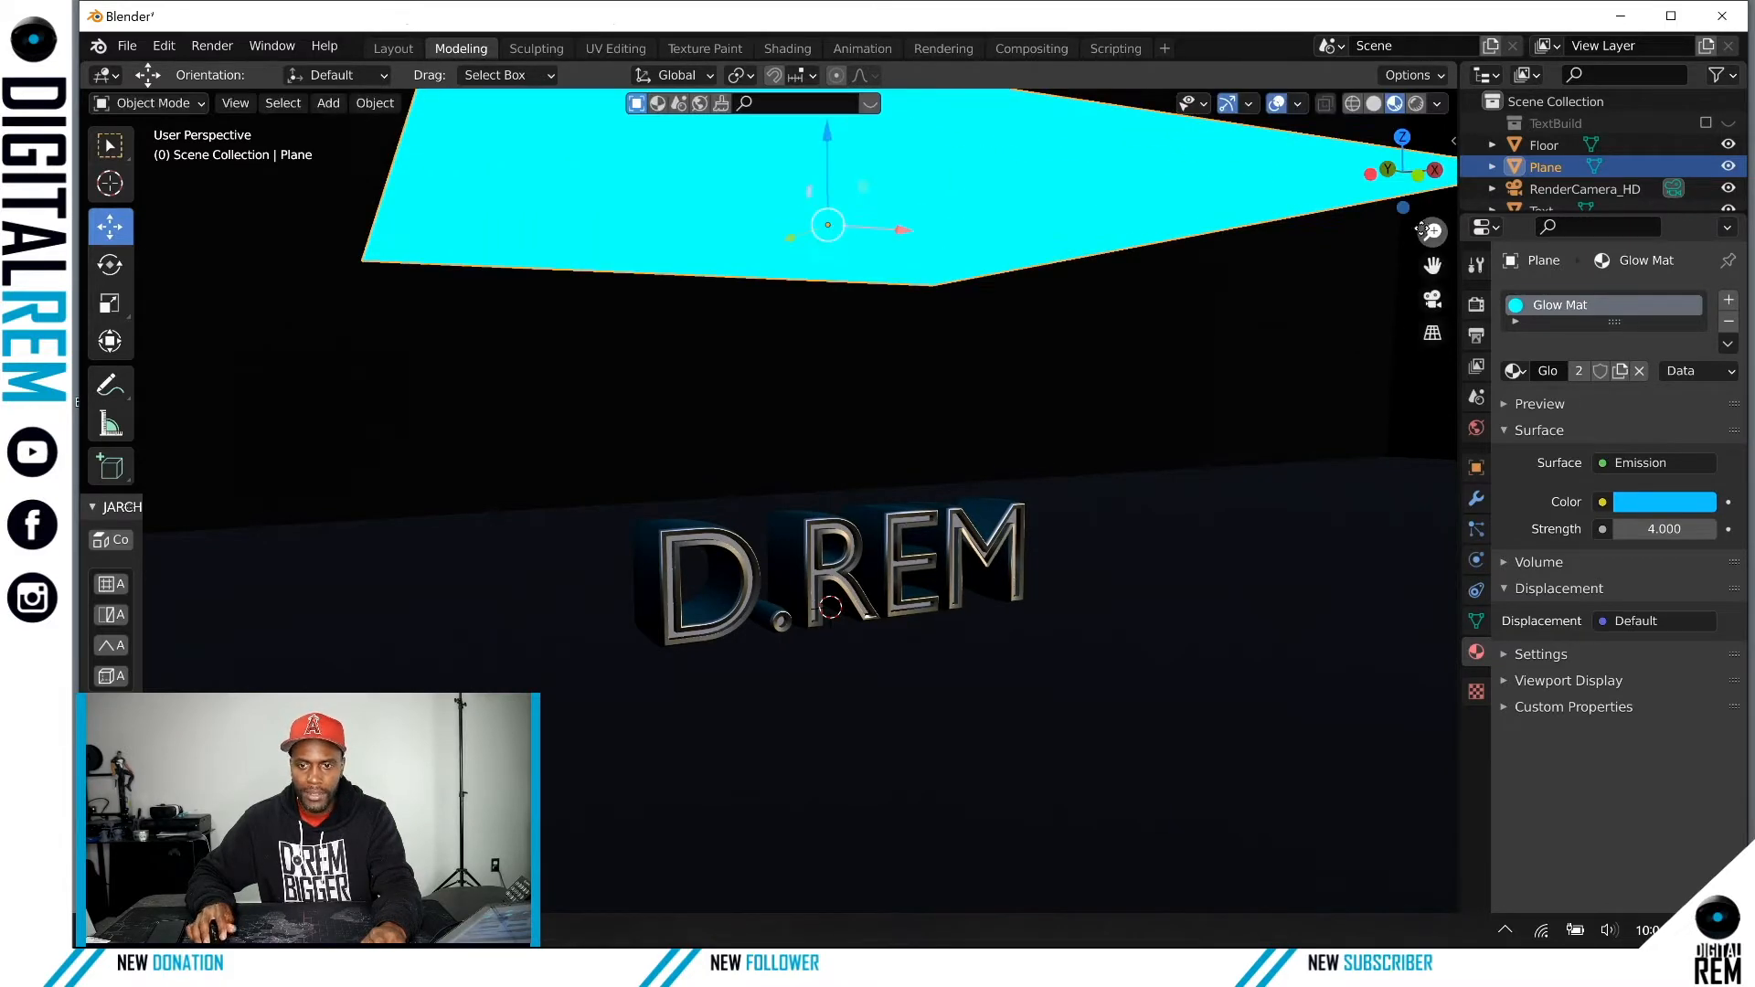
Step: Examine the glowing plane's effect on the text in rendered shading, comparing the plane hidden and shown
left_click(1415, 107)
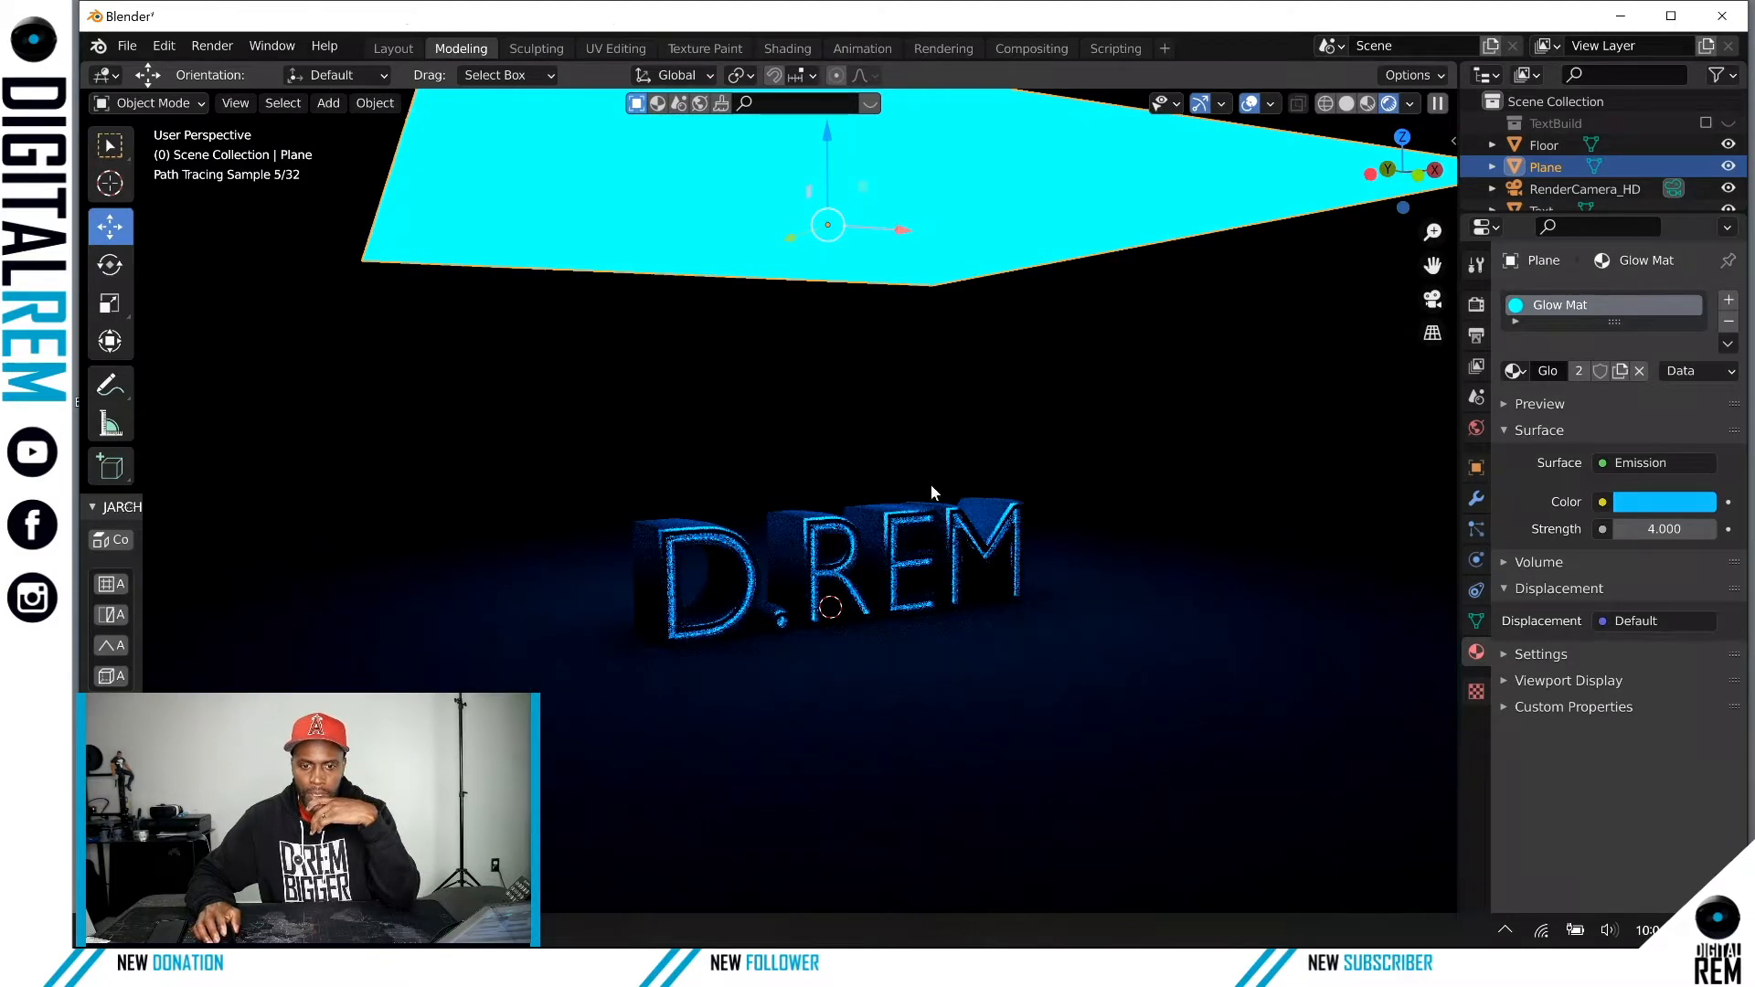
scroll(931, 483, "up", 3)
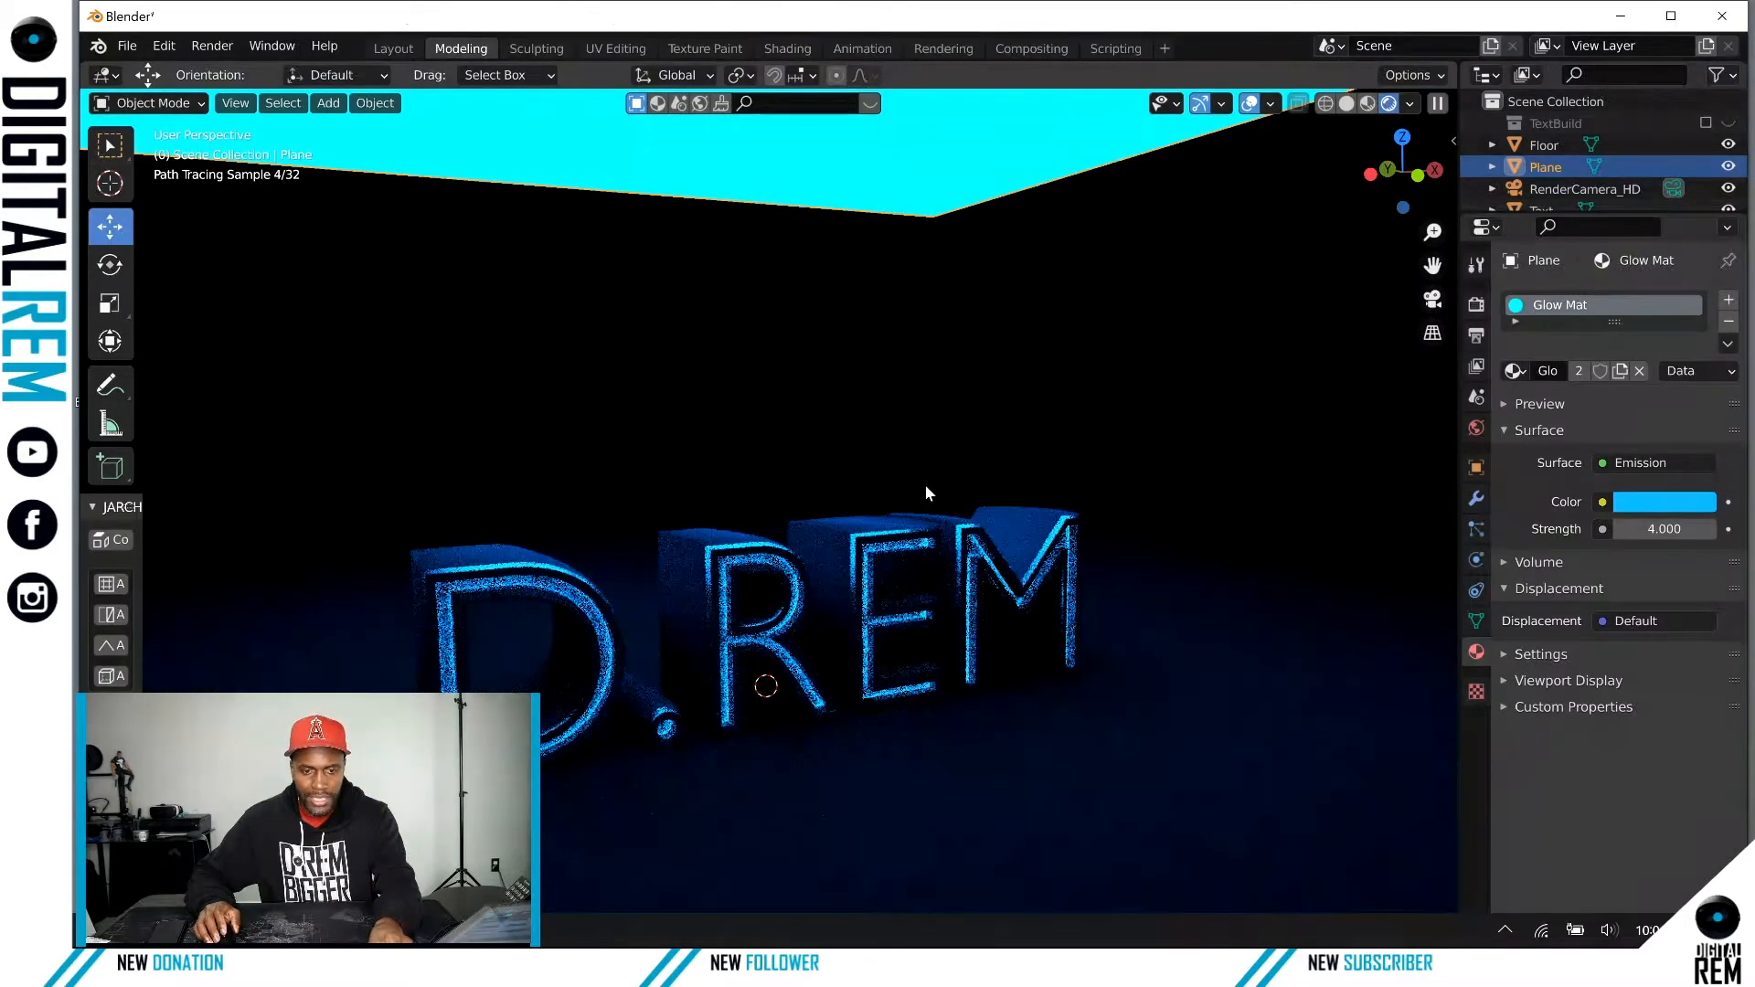
scroll(951, 462, "up", 2)
scroll(960, 456, "up", 2)
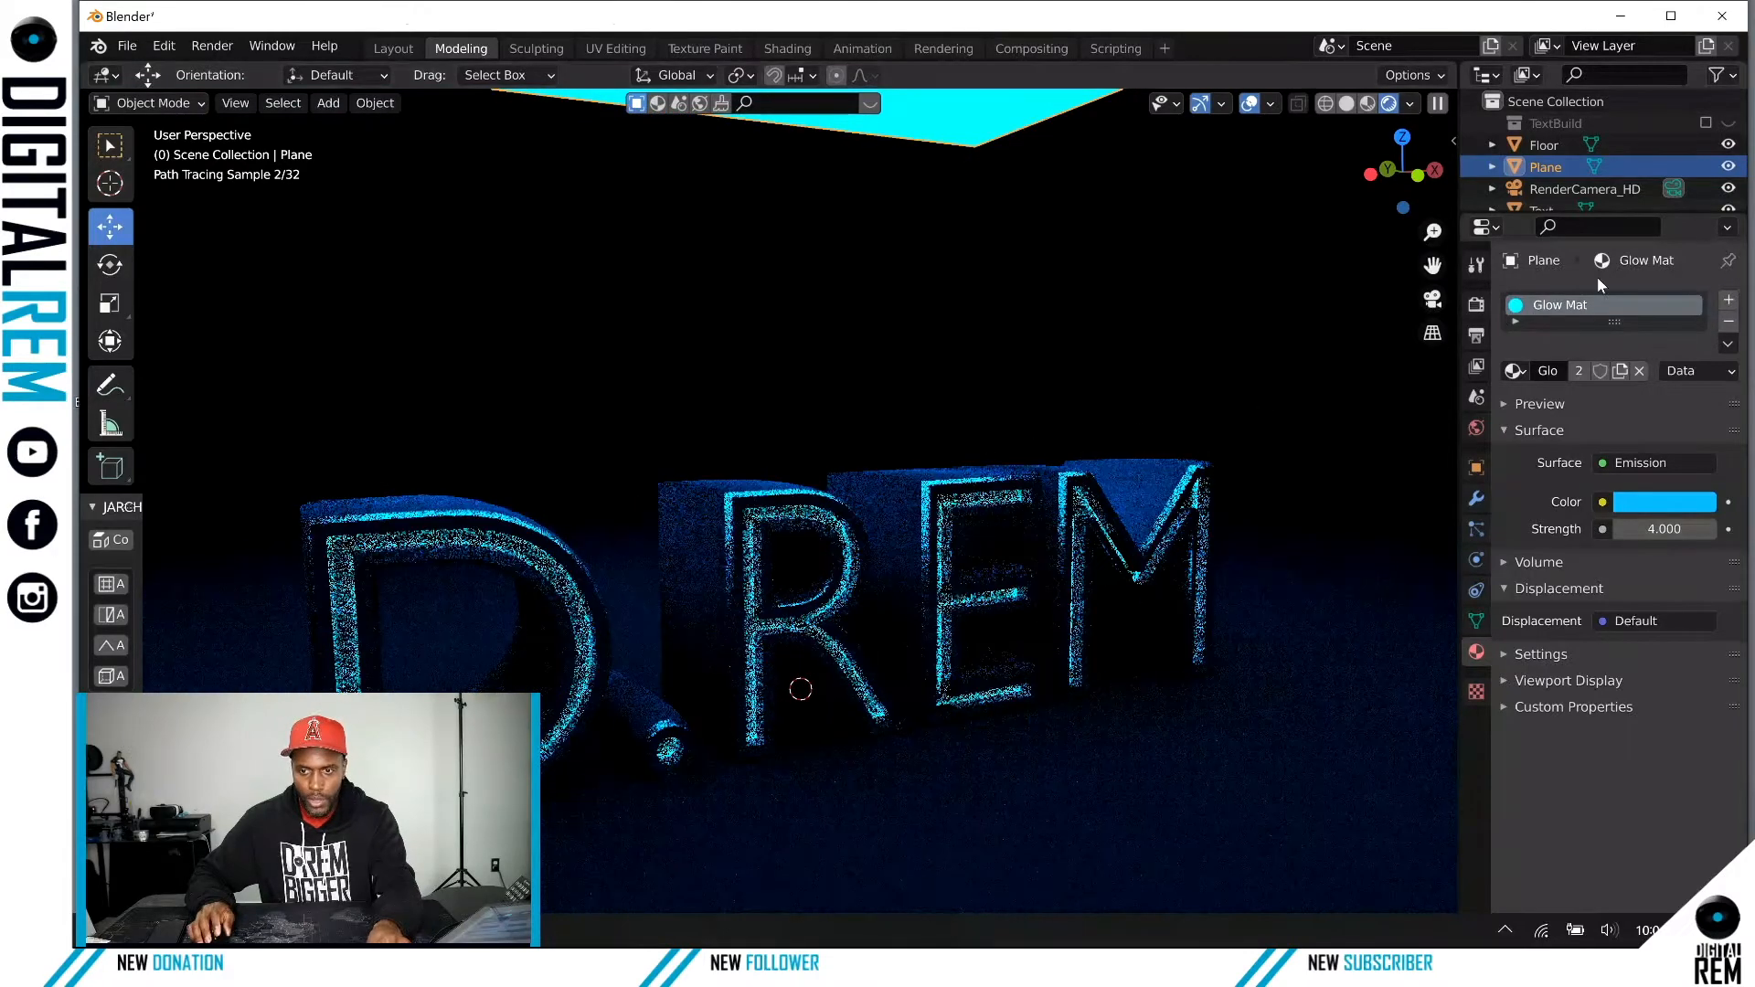
left_click(1729, 173)
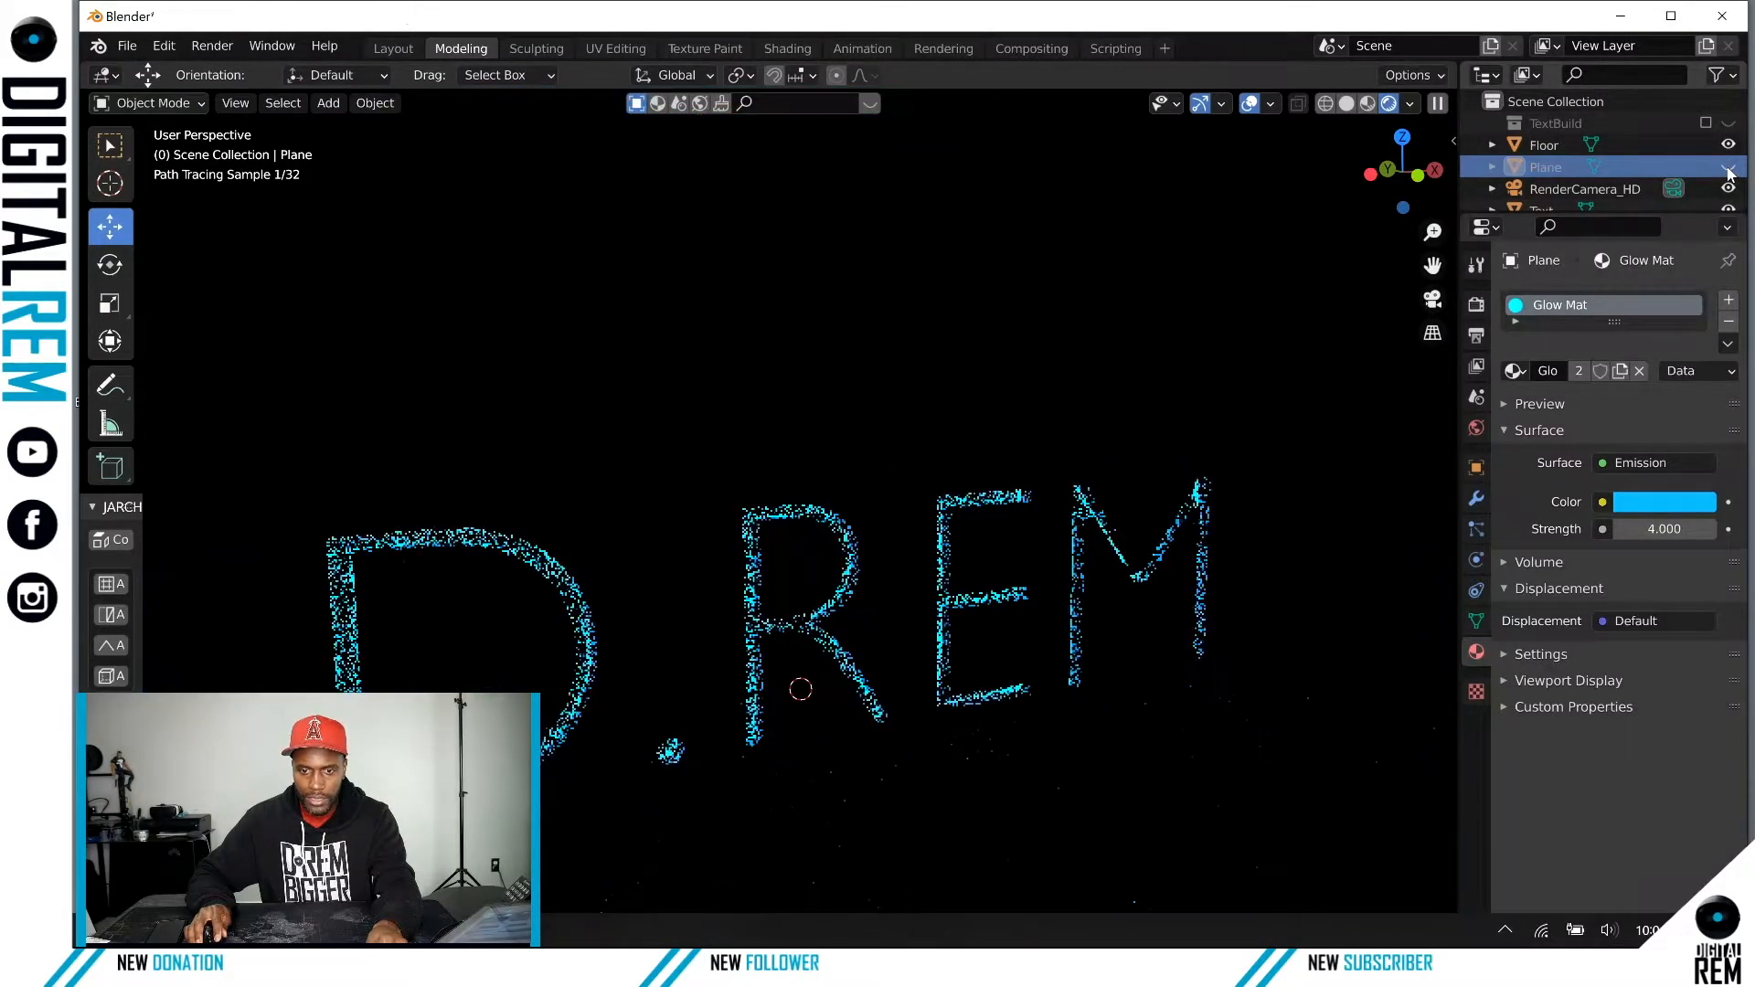
left_click(1729, 173)
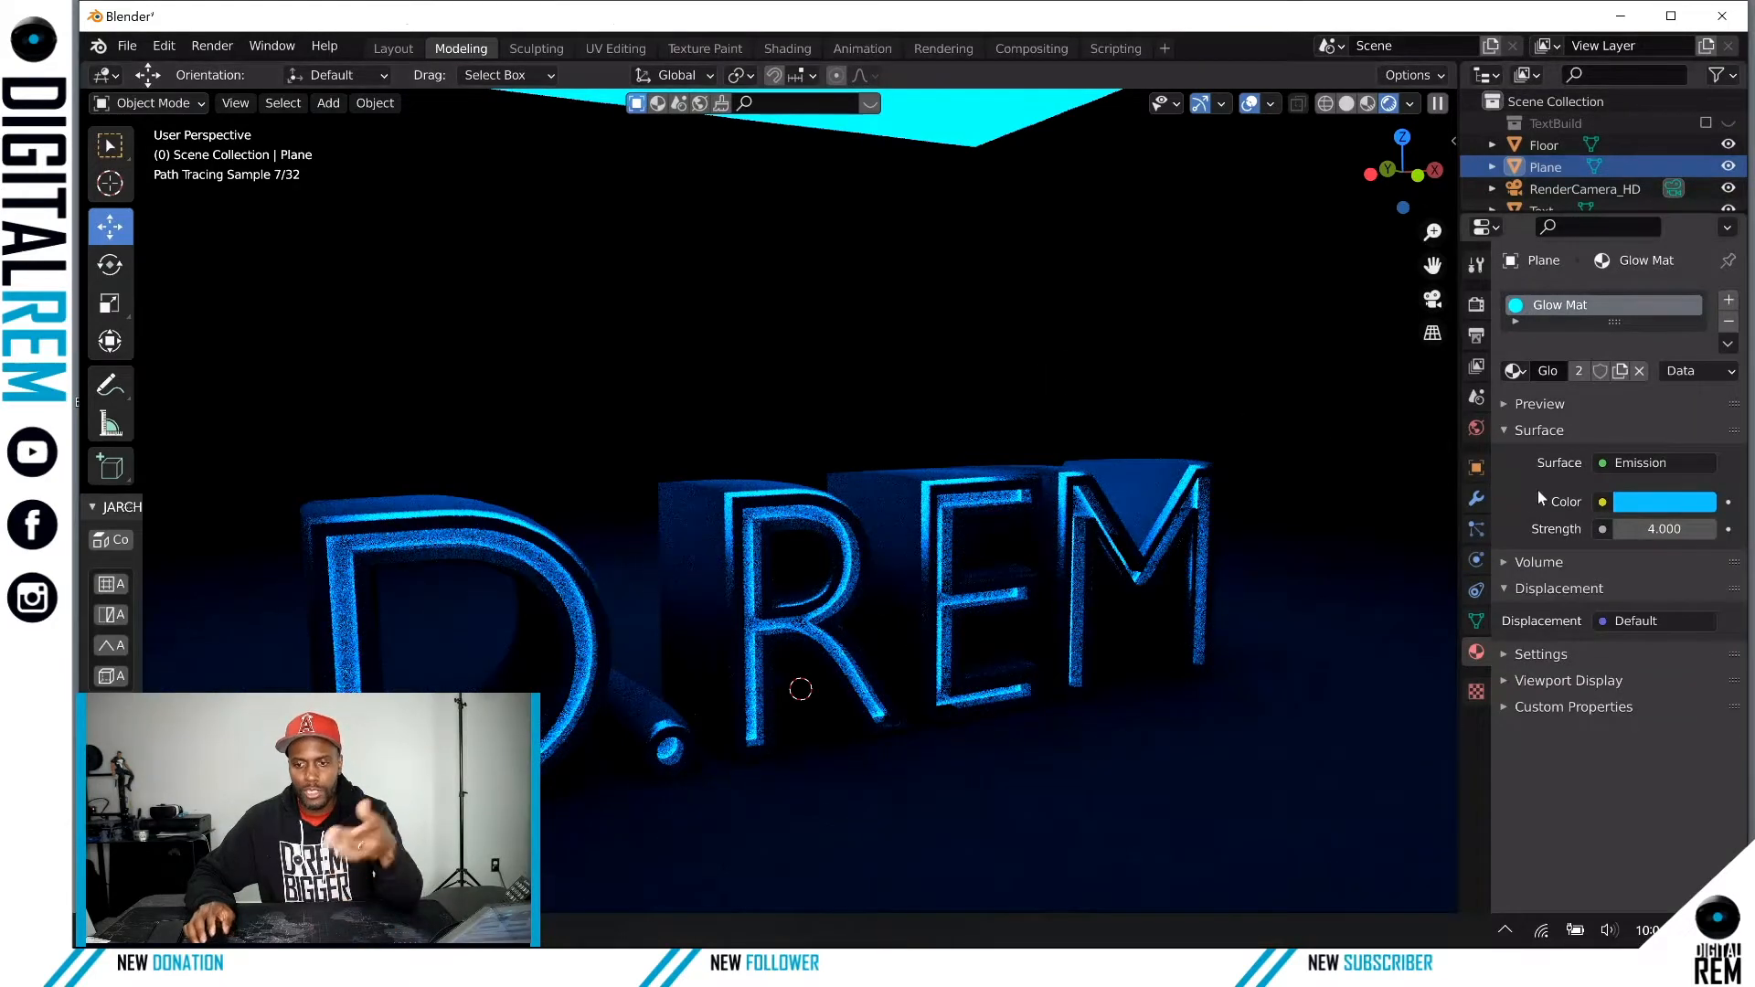
middle_click_drag(841, 518, 1011, 486)
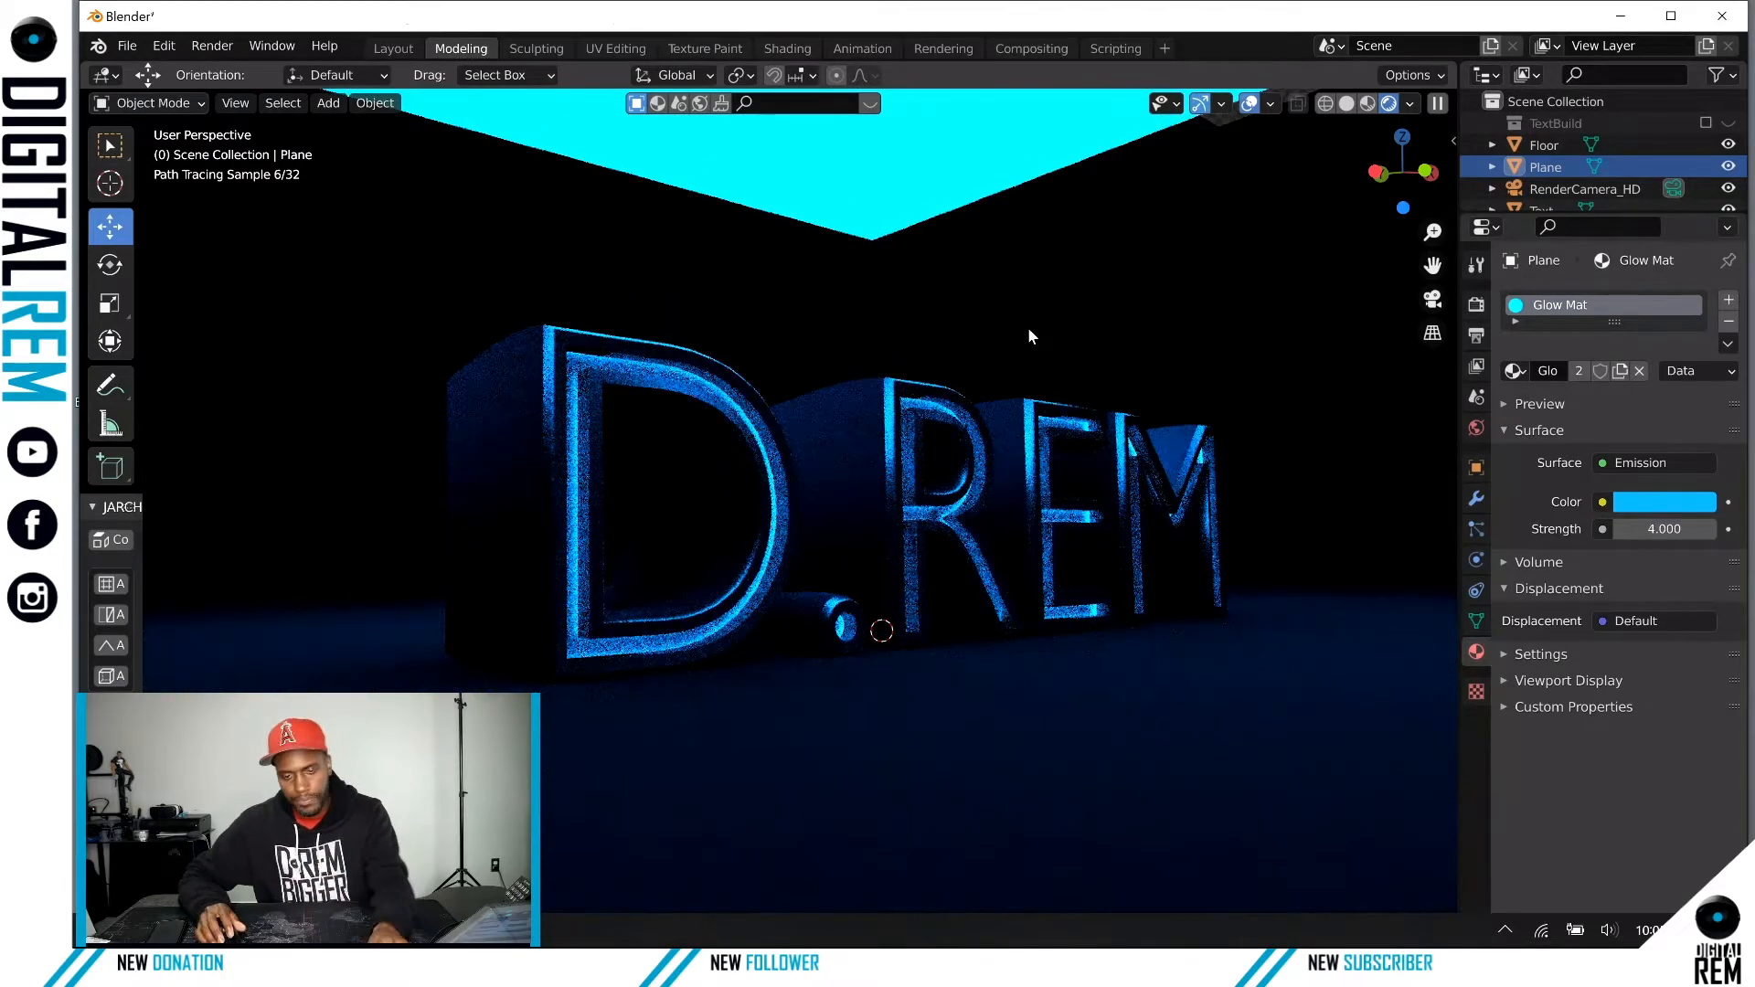
Step: Remove the Glow Mat material slot from the overhead plane
scroll(1029, 329, "down", 3)
middle_click_drag(1077, 339, 940, 530)
middle_click_drag(1108, 267, 956, 433, "shift")
left_click(1727, 322)
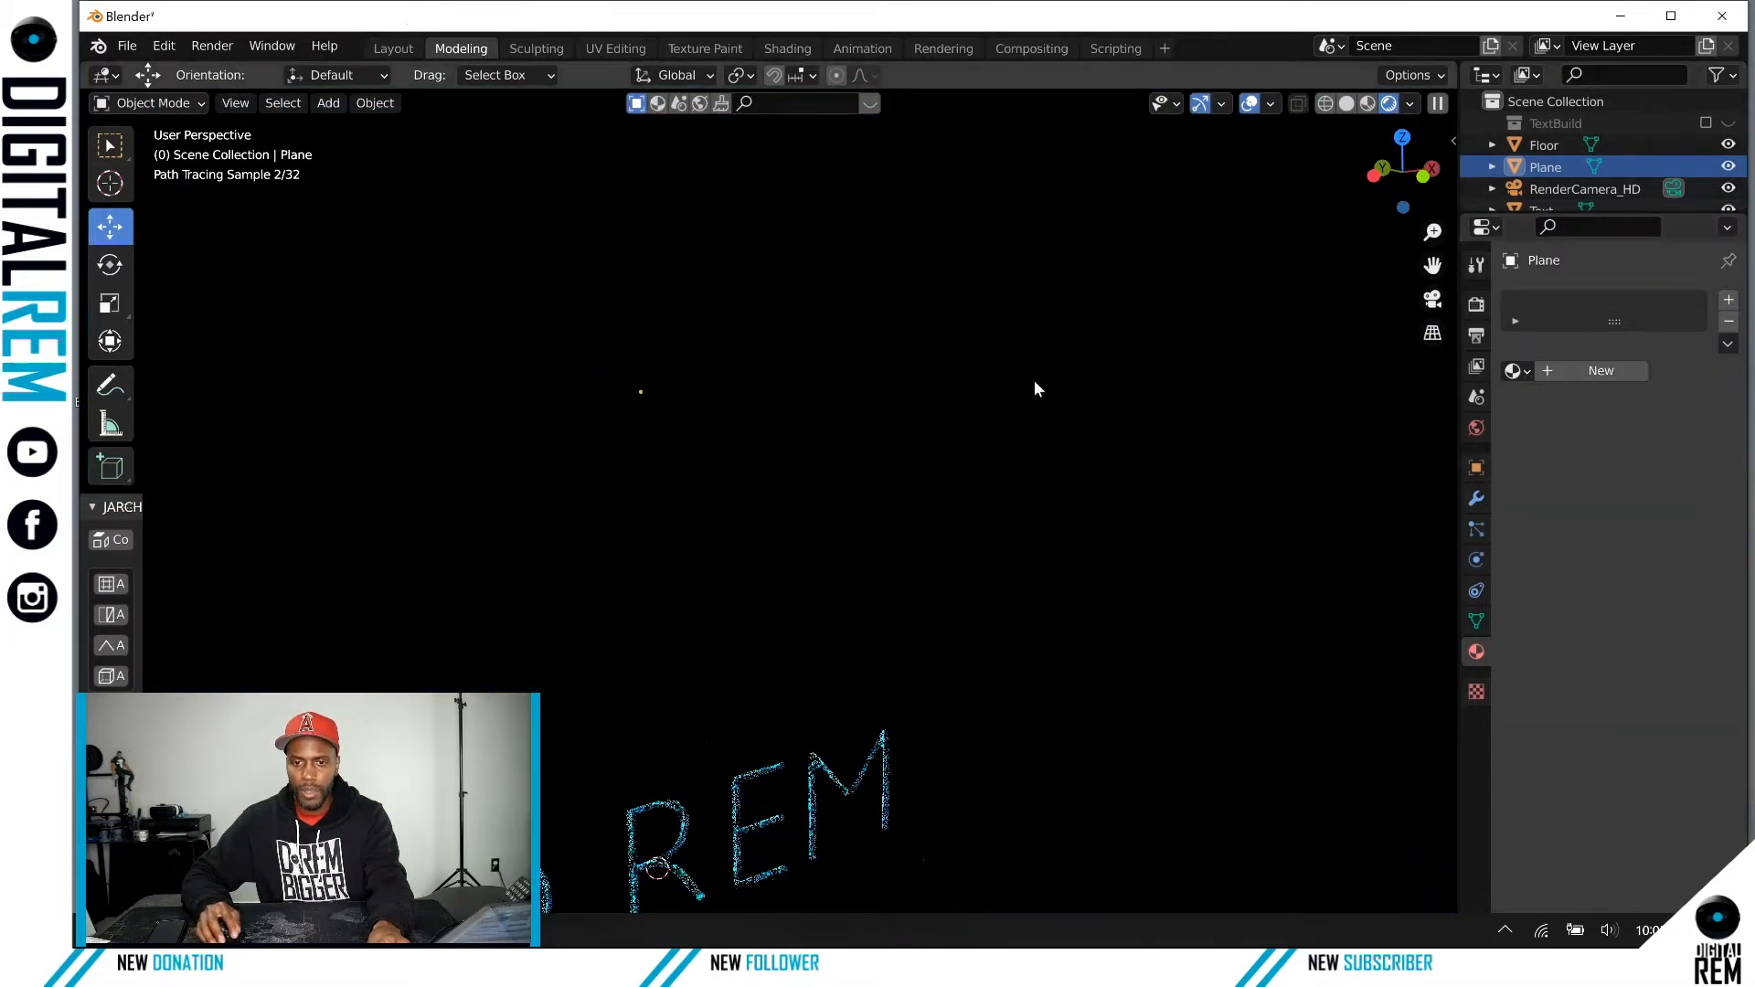
Step: Give the overhead plane a new material named Light with an Emission surface at strength 100
left_click(1366, 104)
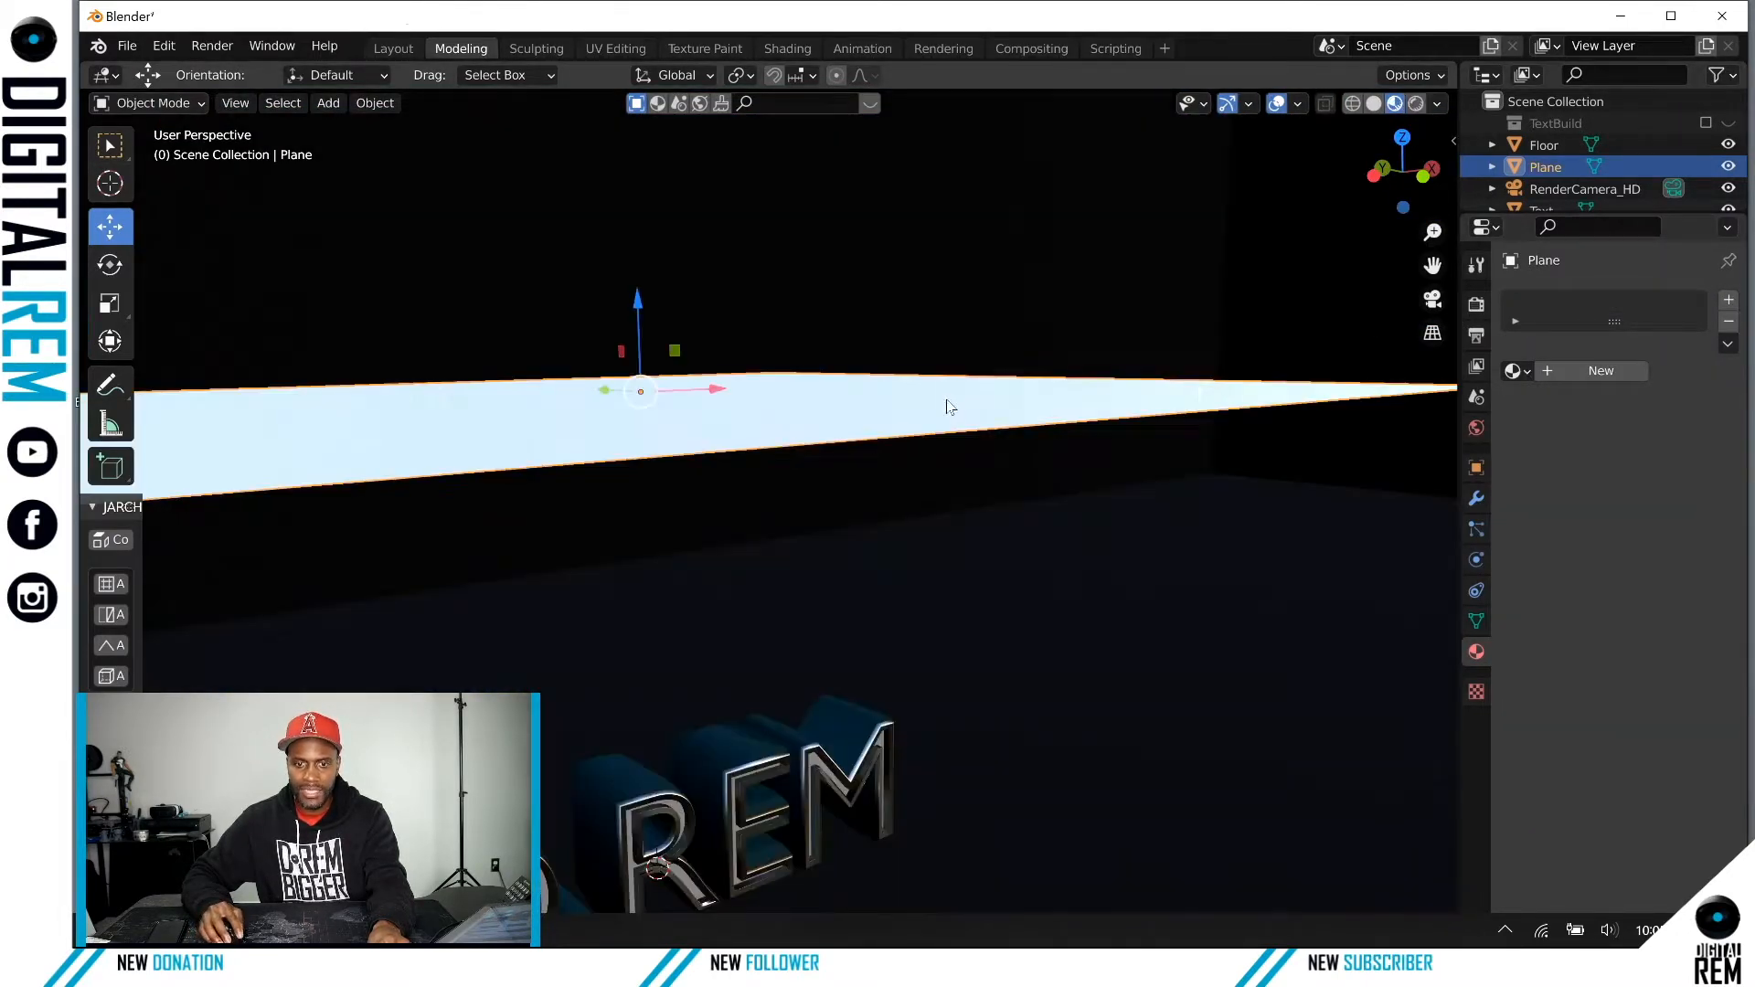
left_click(1561, 369)
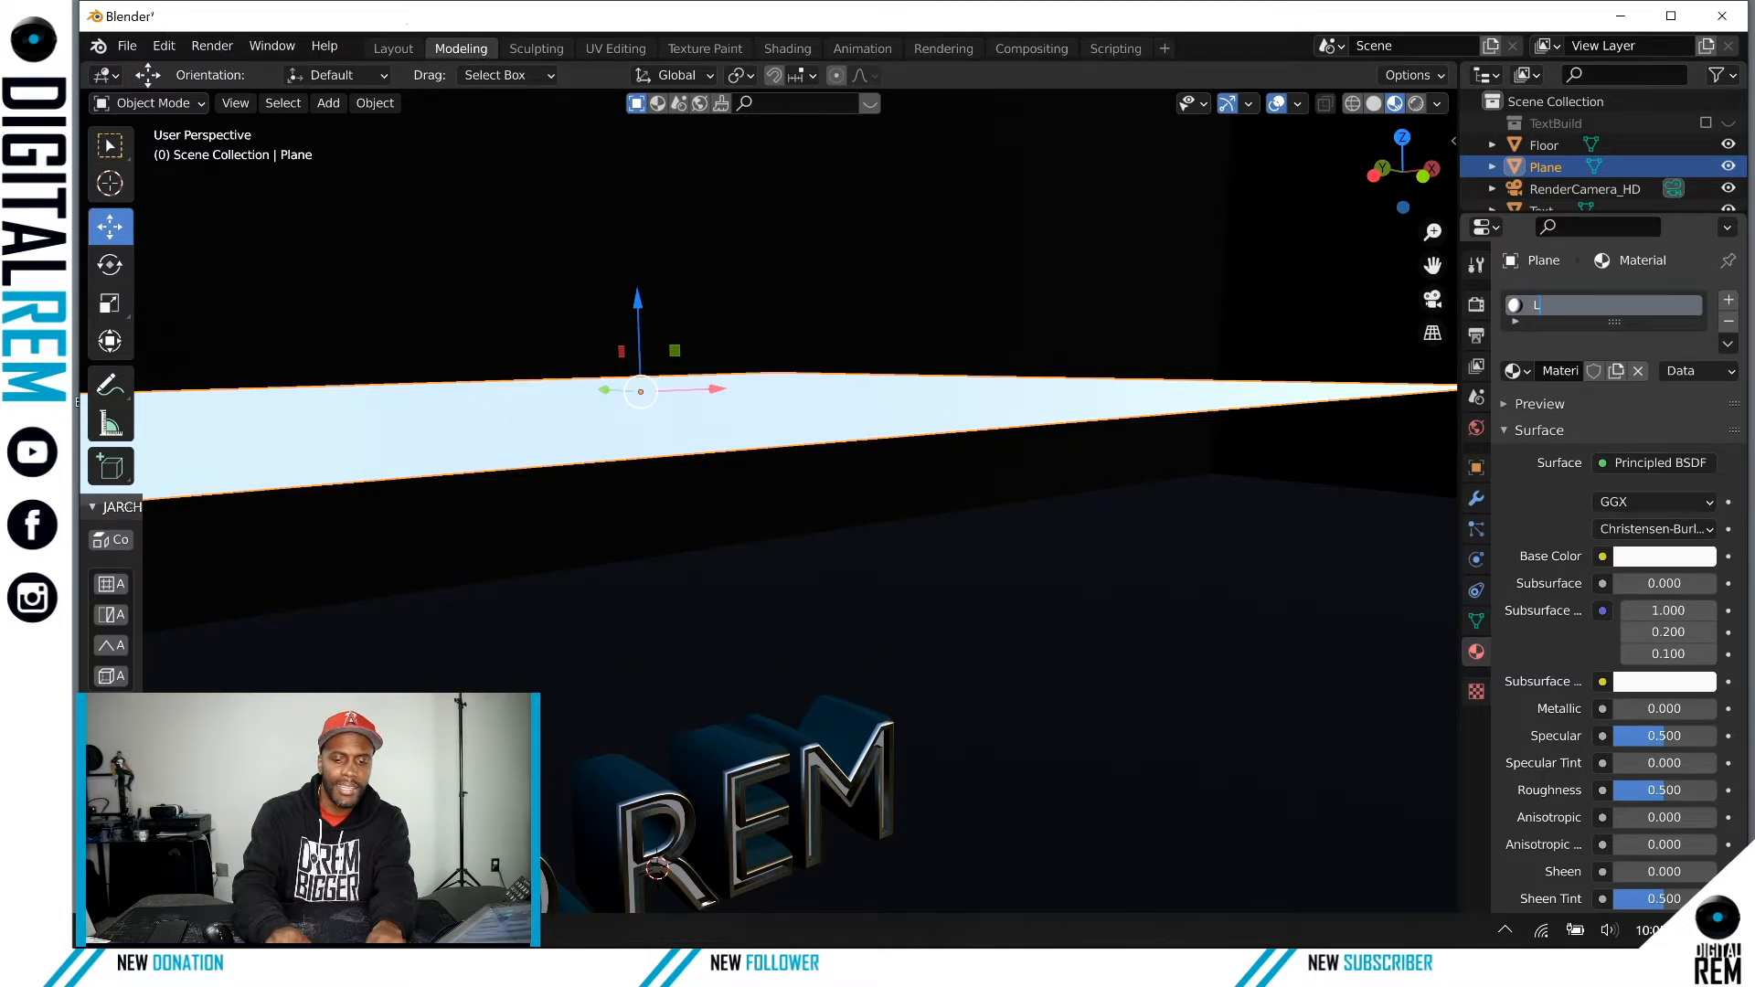
type("ight")
key("Return")
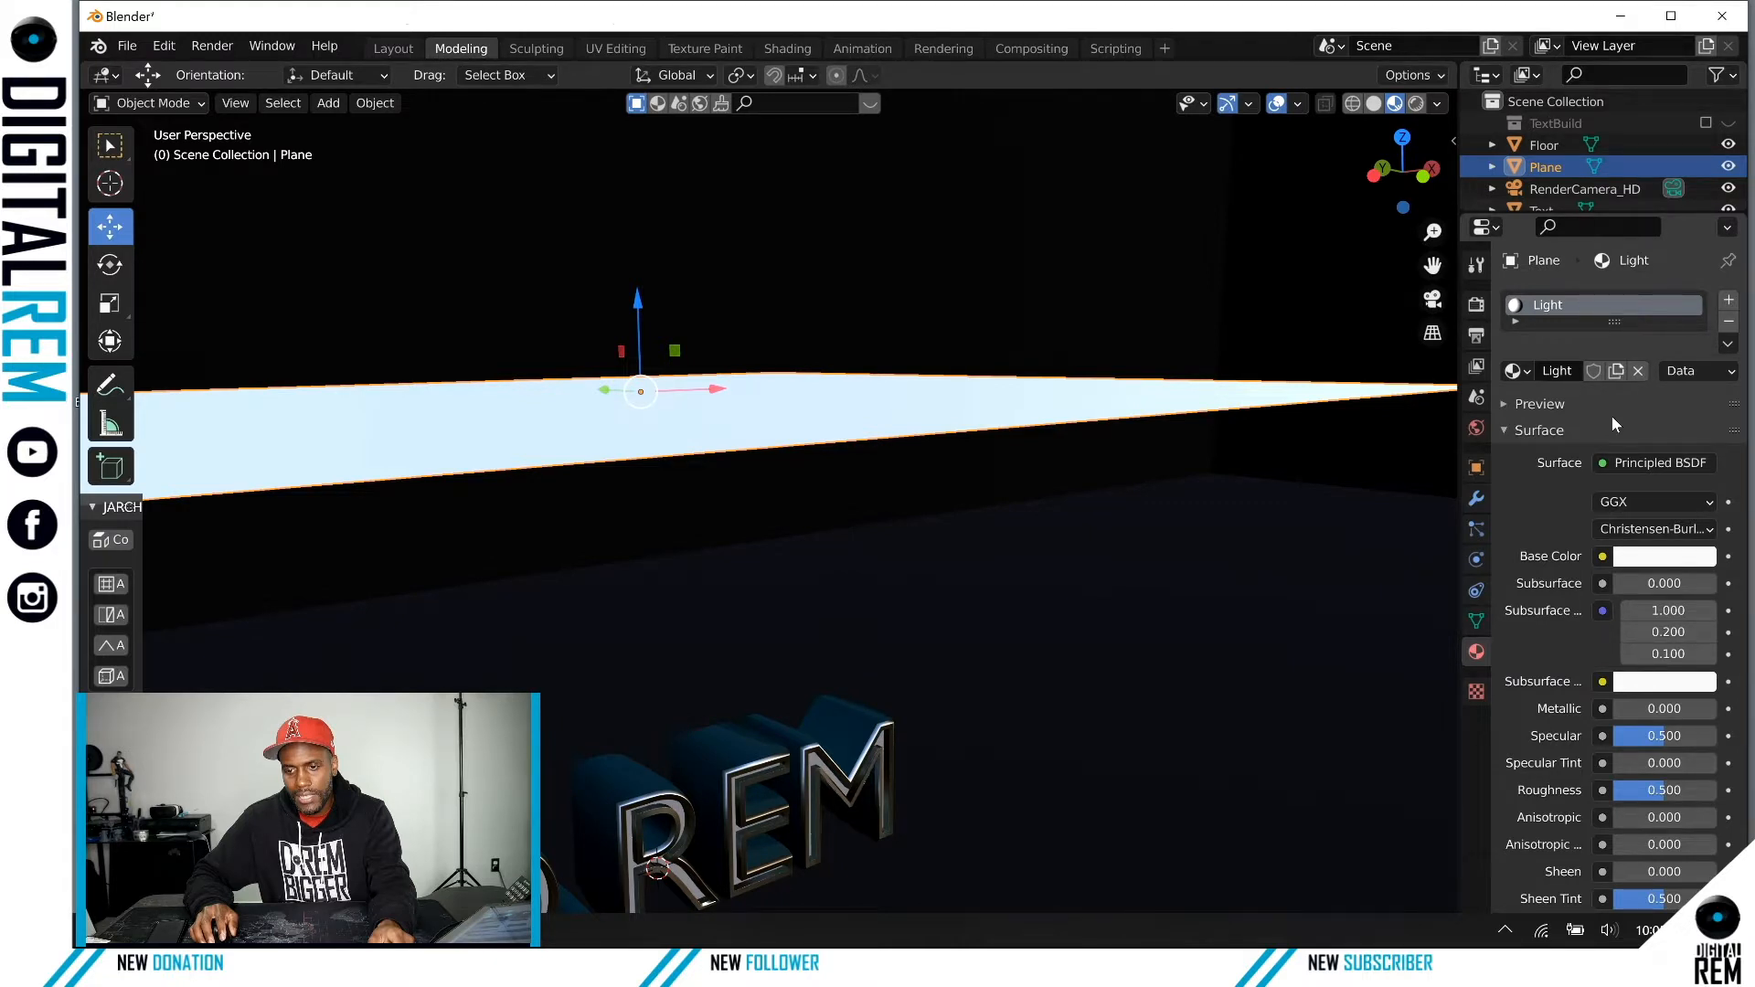
left_click(1666, 465)
left_click(1655, 512)
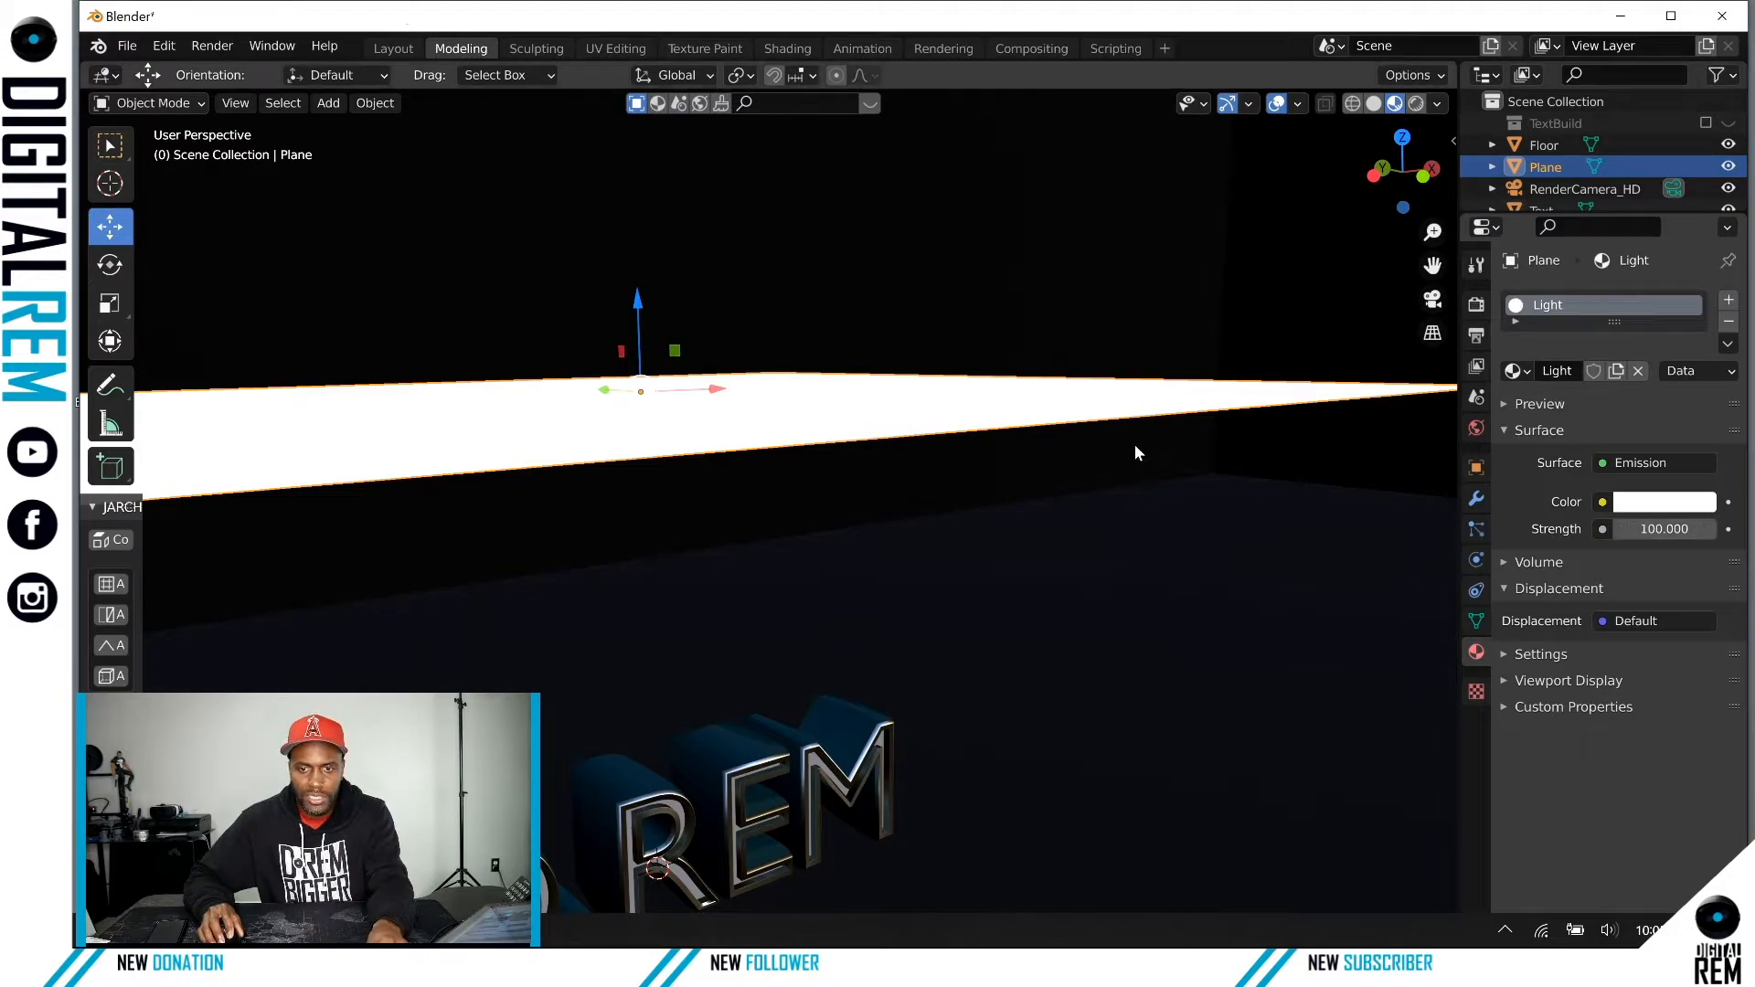
Step: Reduce the Light material's emission strength to 20 and finally 10, judging its effect on the text in rendered shading
left_click(1416, 104)
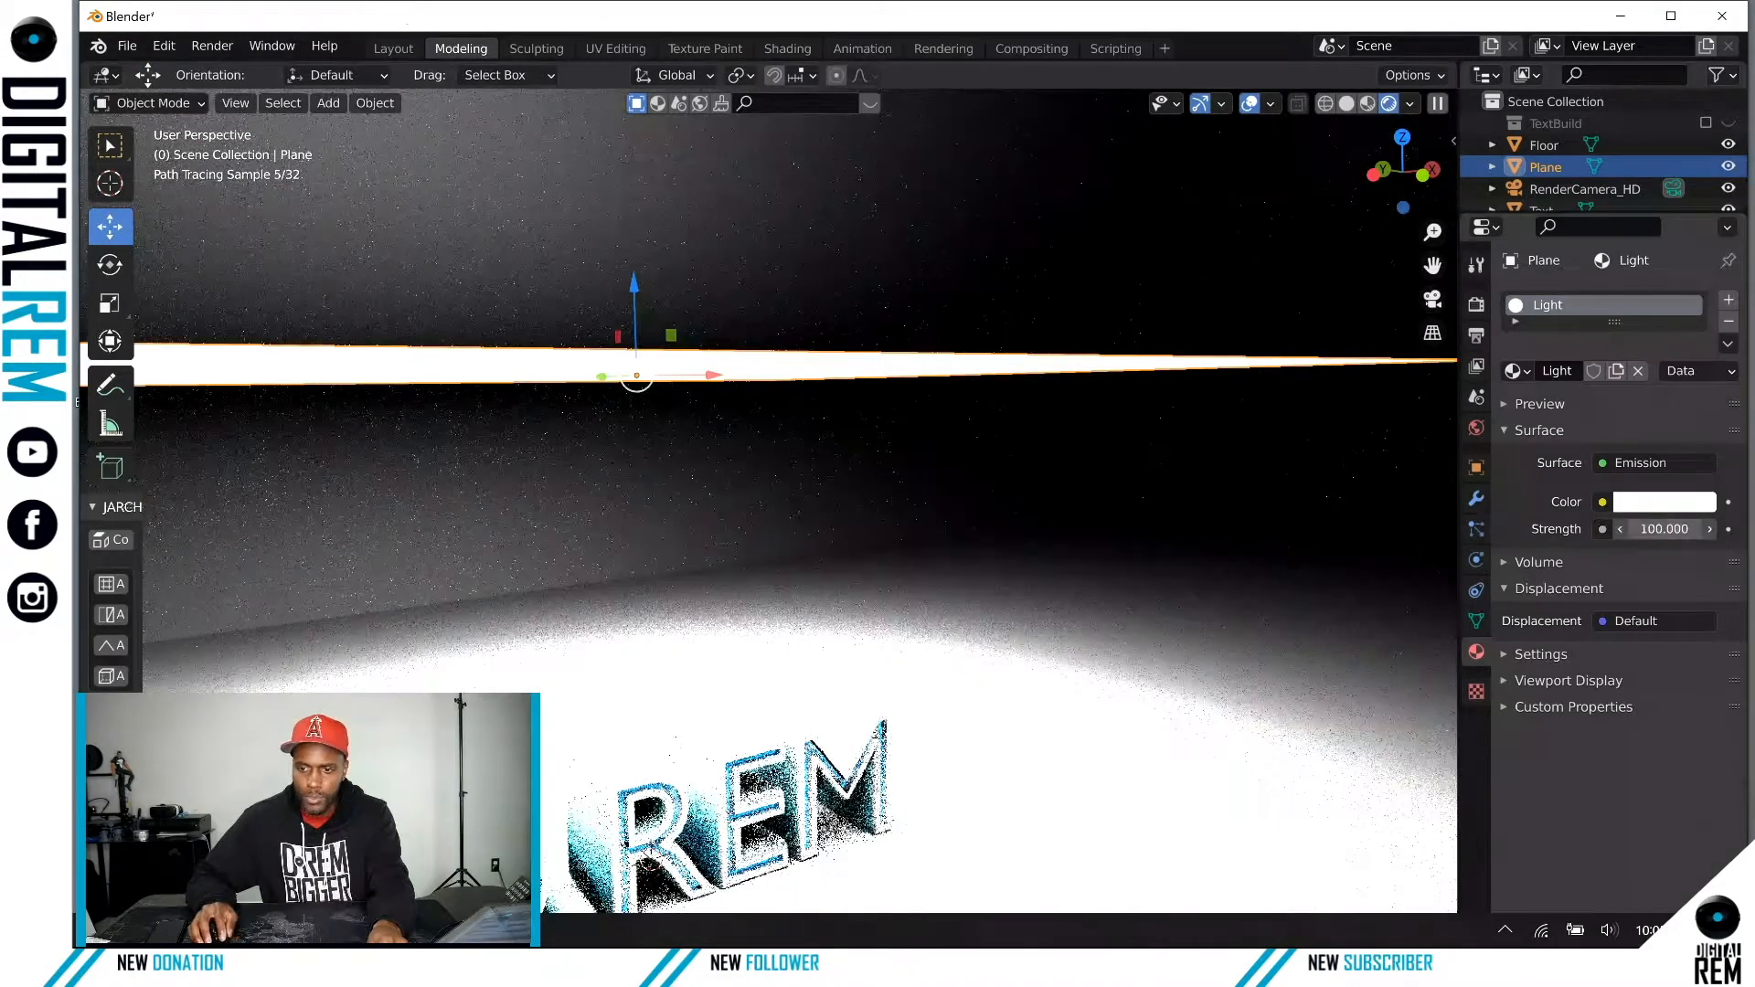
double_click(1664, 529)
key("Return")
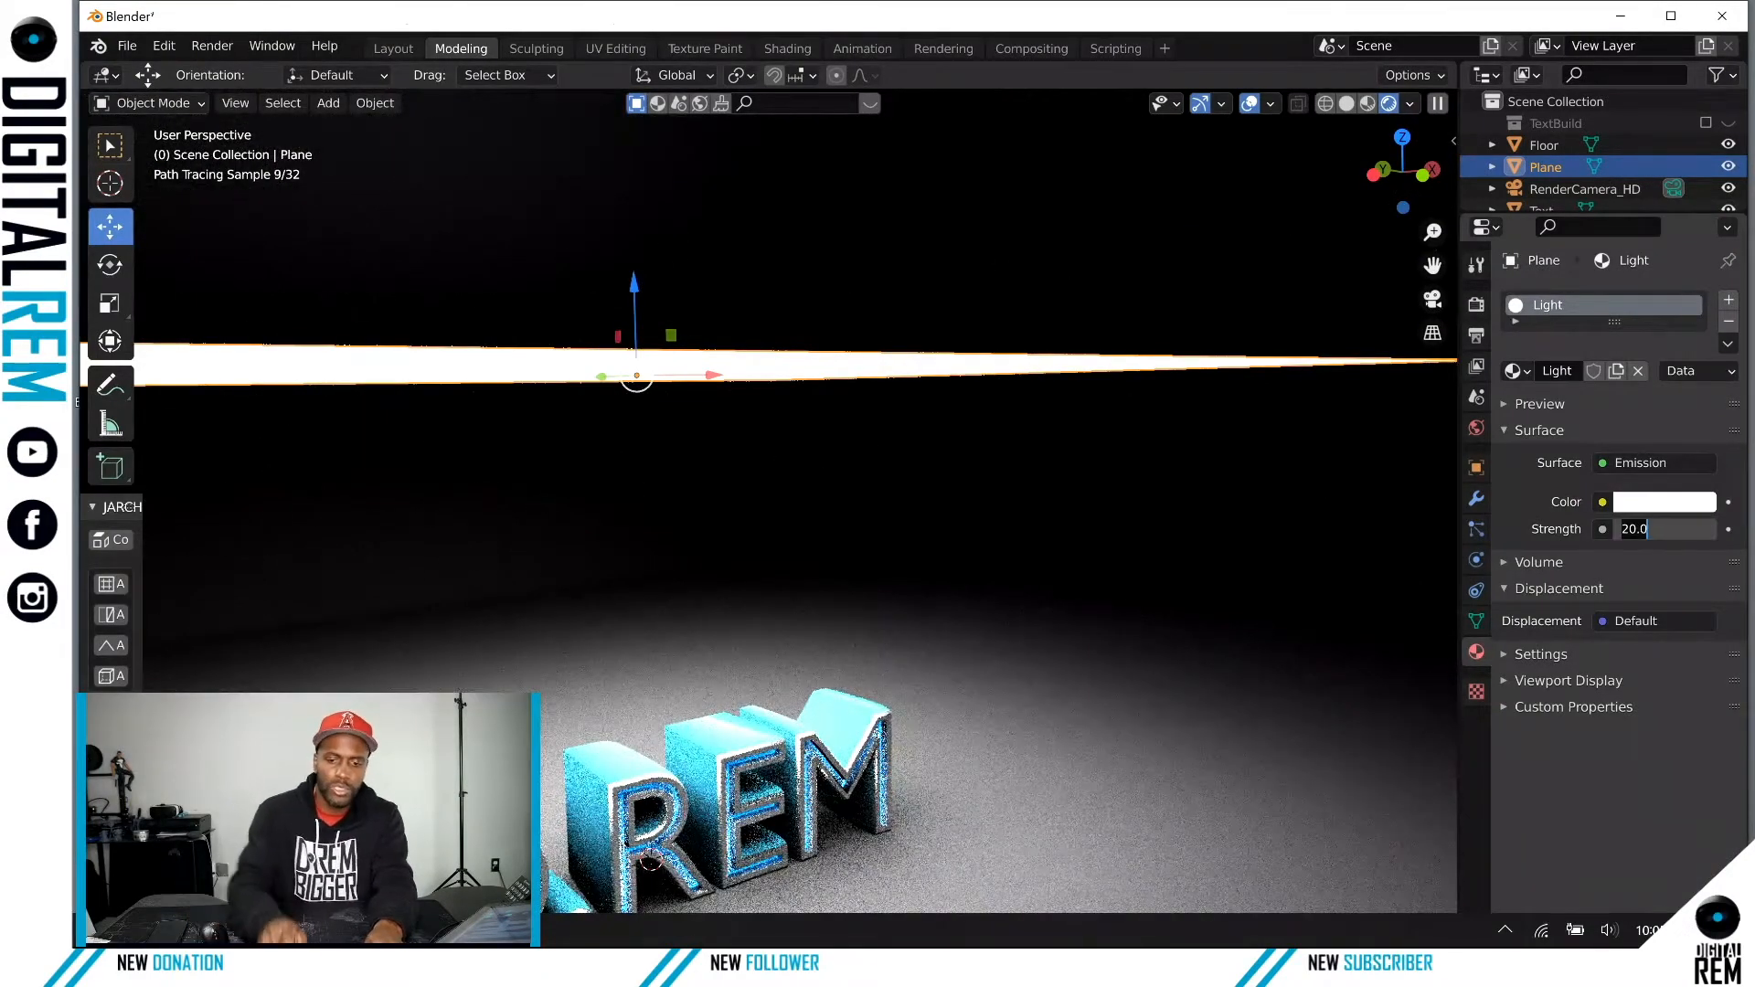
key("Return")
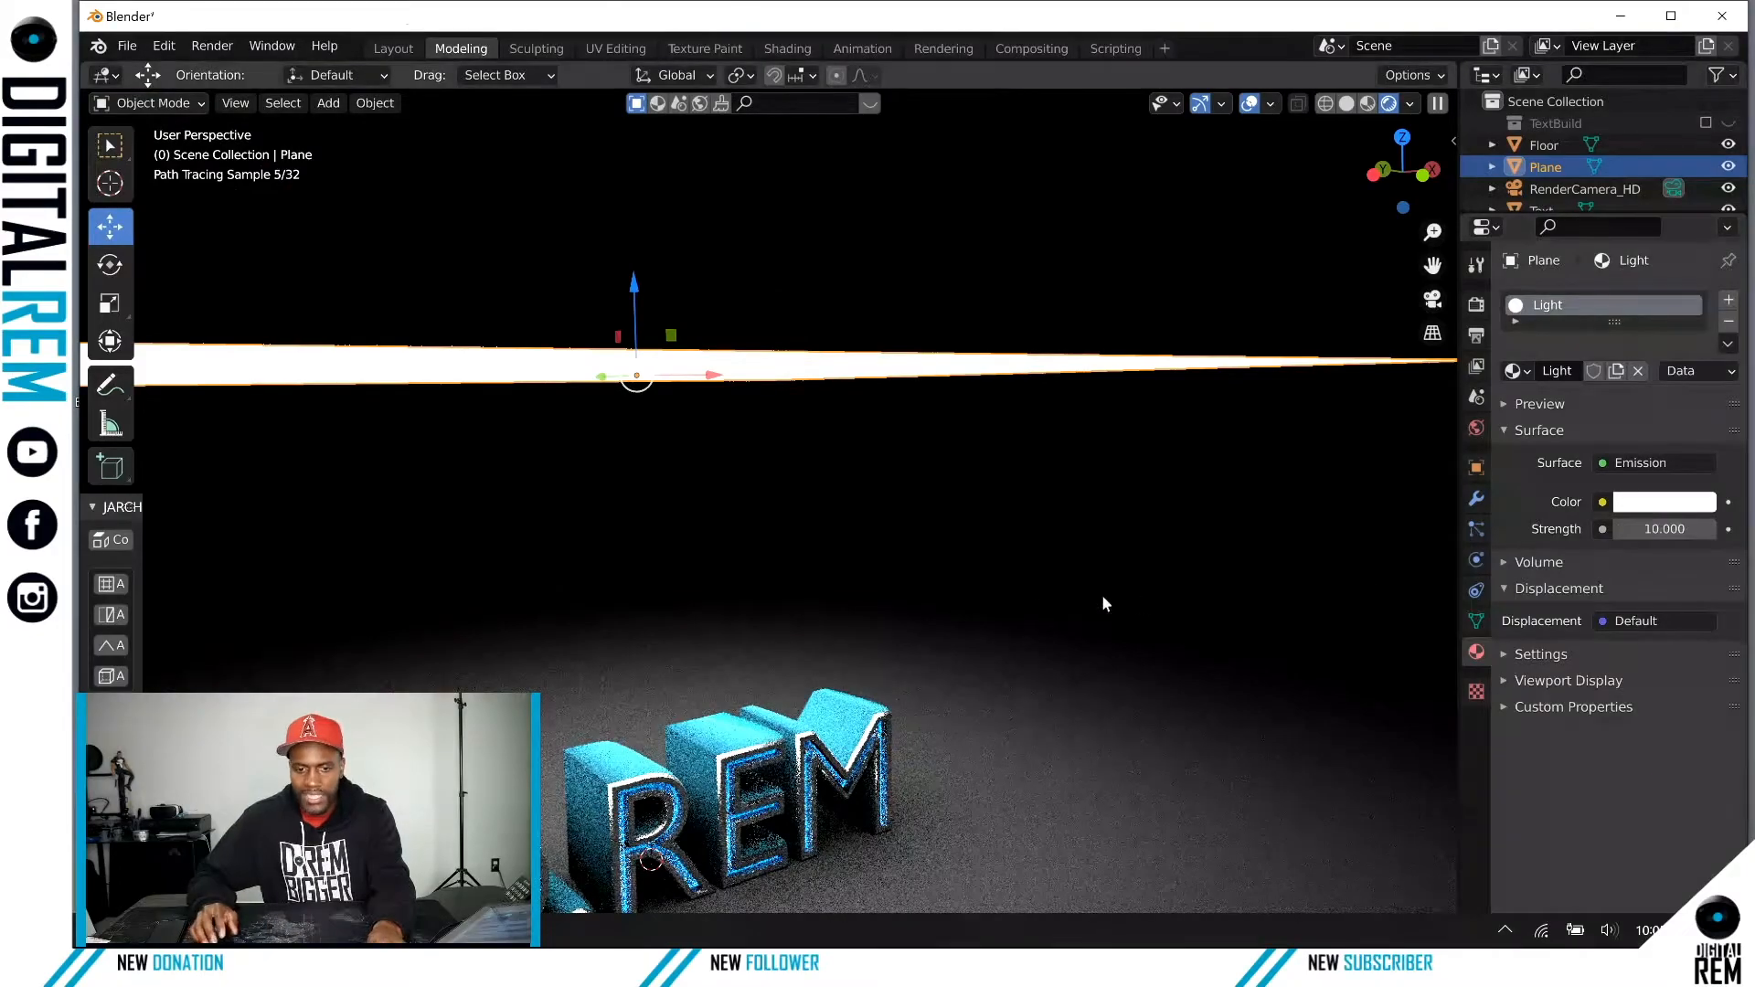
middle_click_drag(1008, 574, 1118, 488)
scroll(998, 558, "up", 1)
scroll(1013, 541, "up", 2)
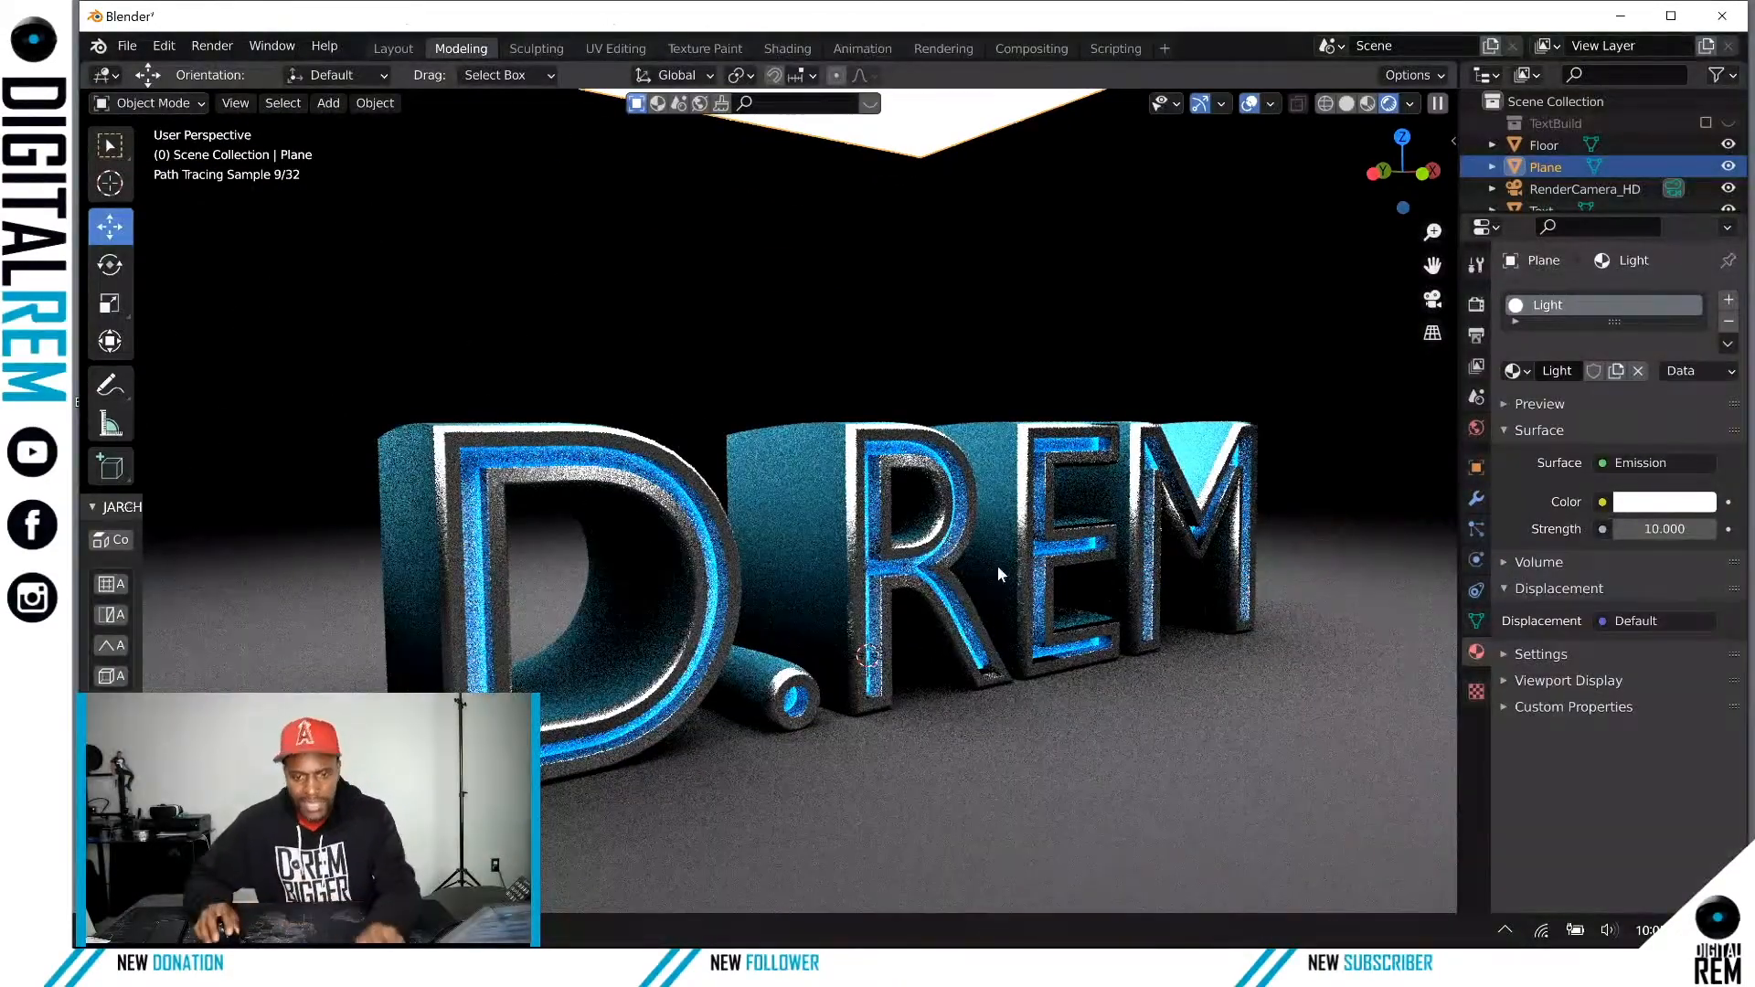
Step: Lower the D.REM text about 0.04' along Z so that it sits on the floor
left_click(865, 561)
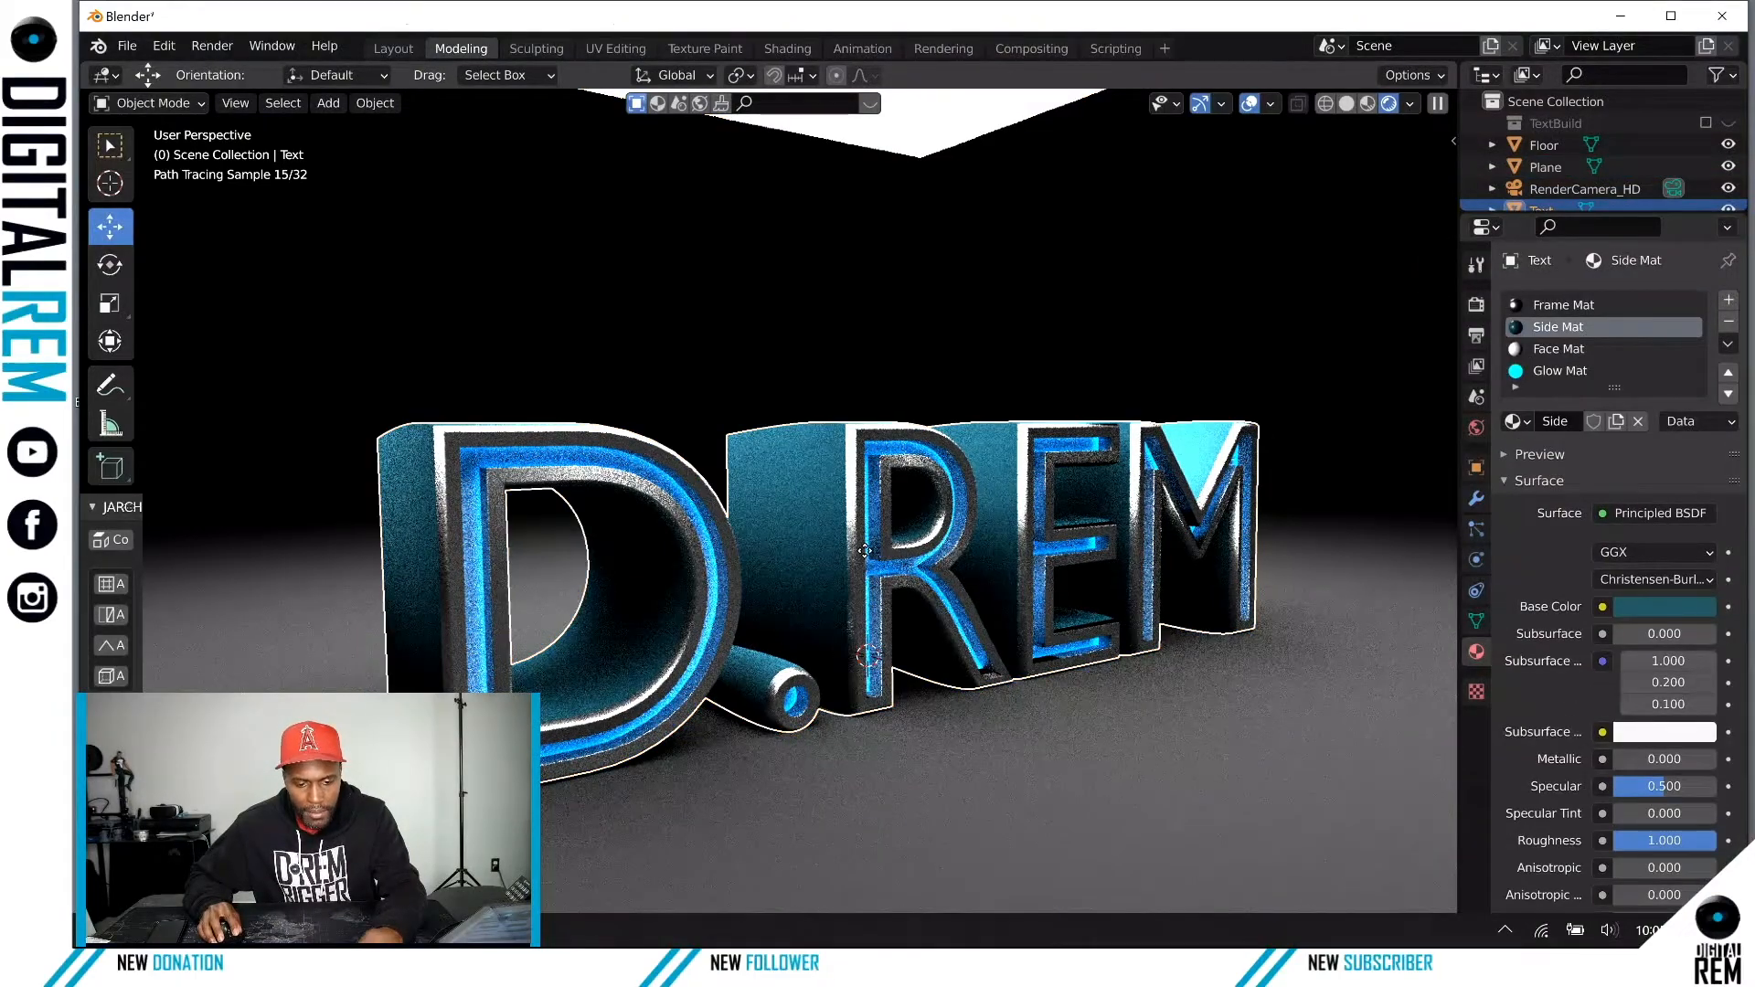
key("g")
key("z")
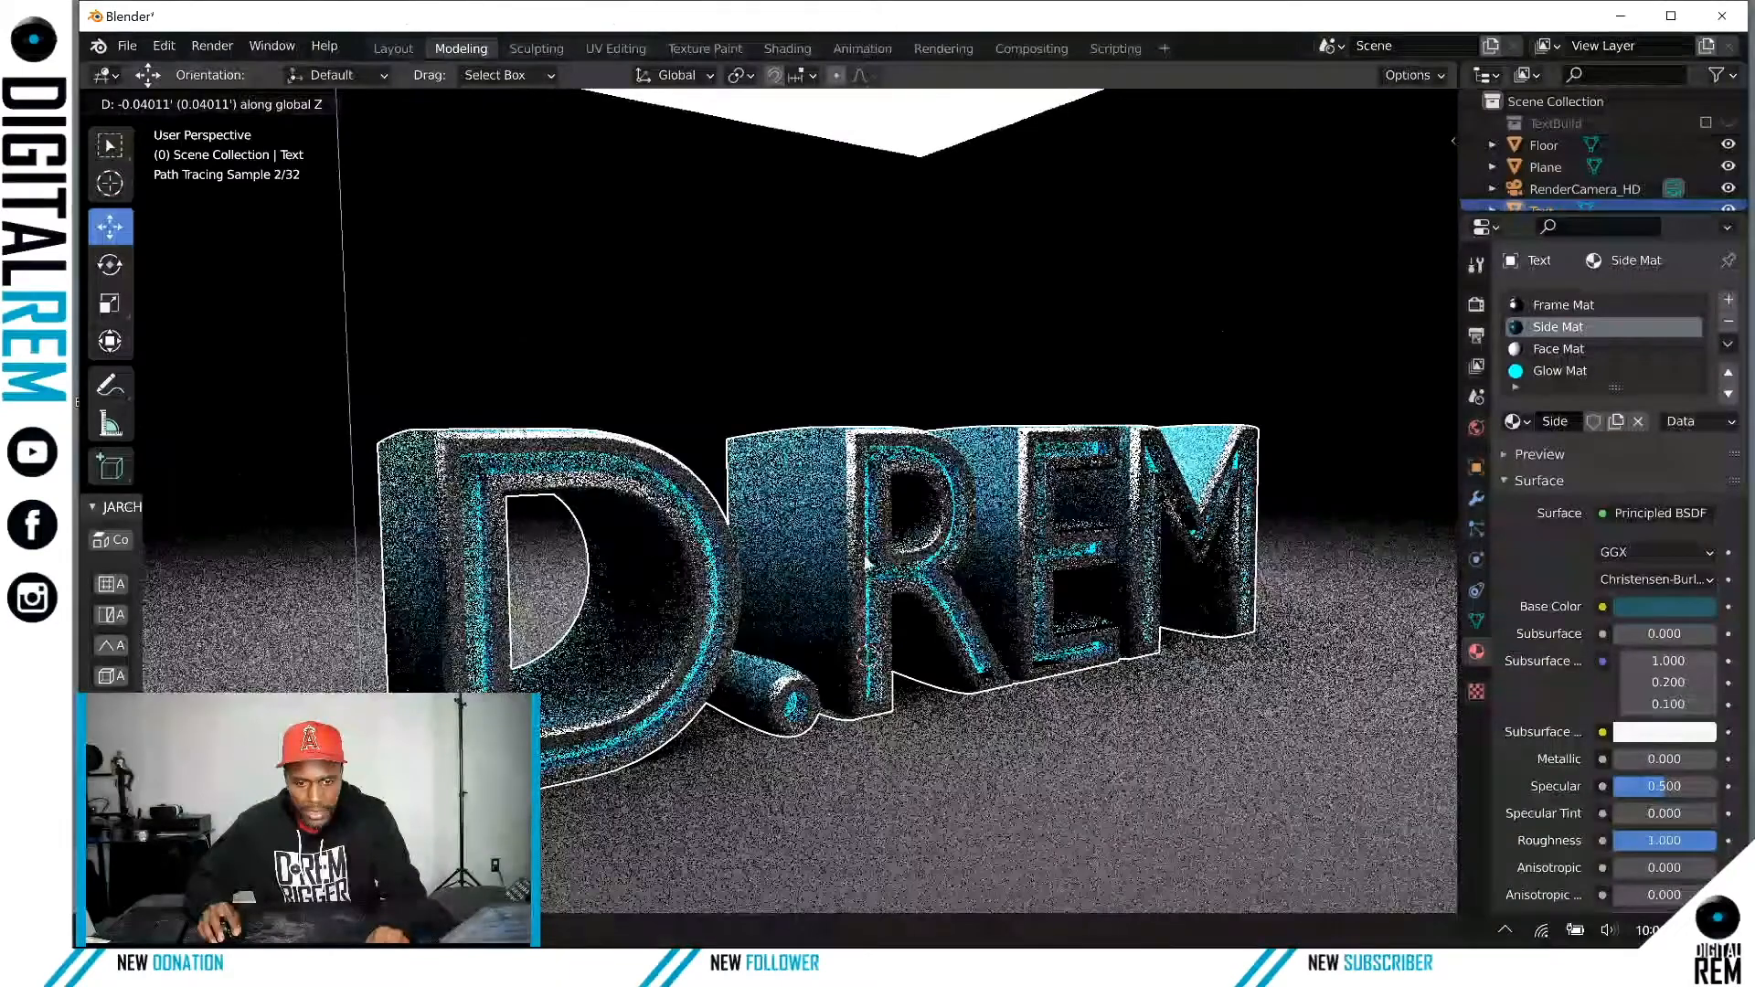
left_click(867, 565)
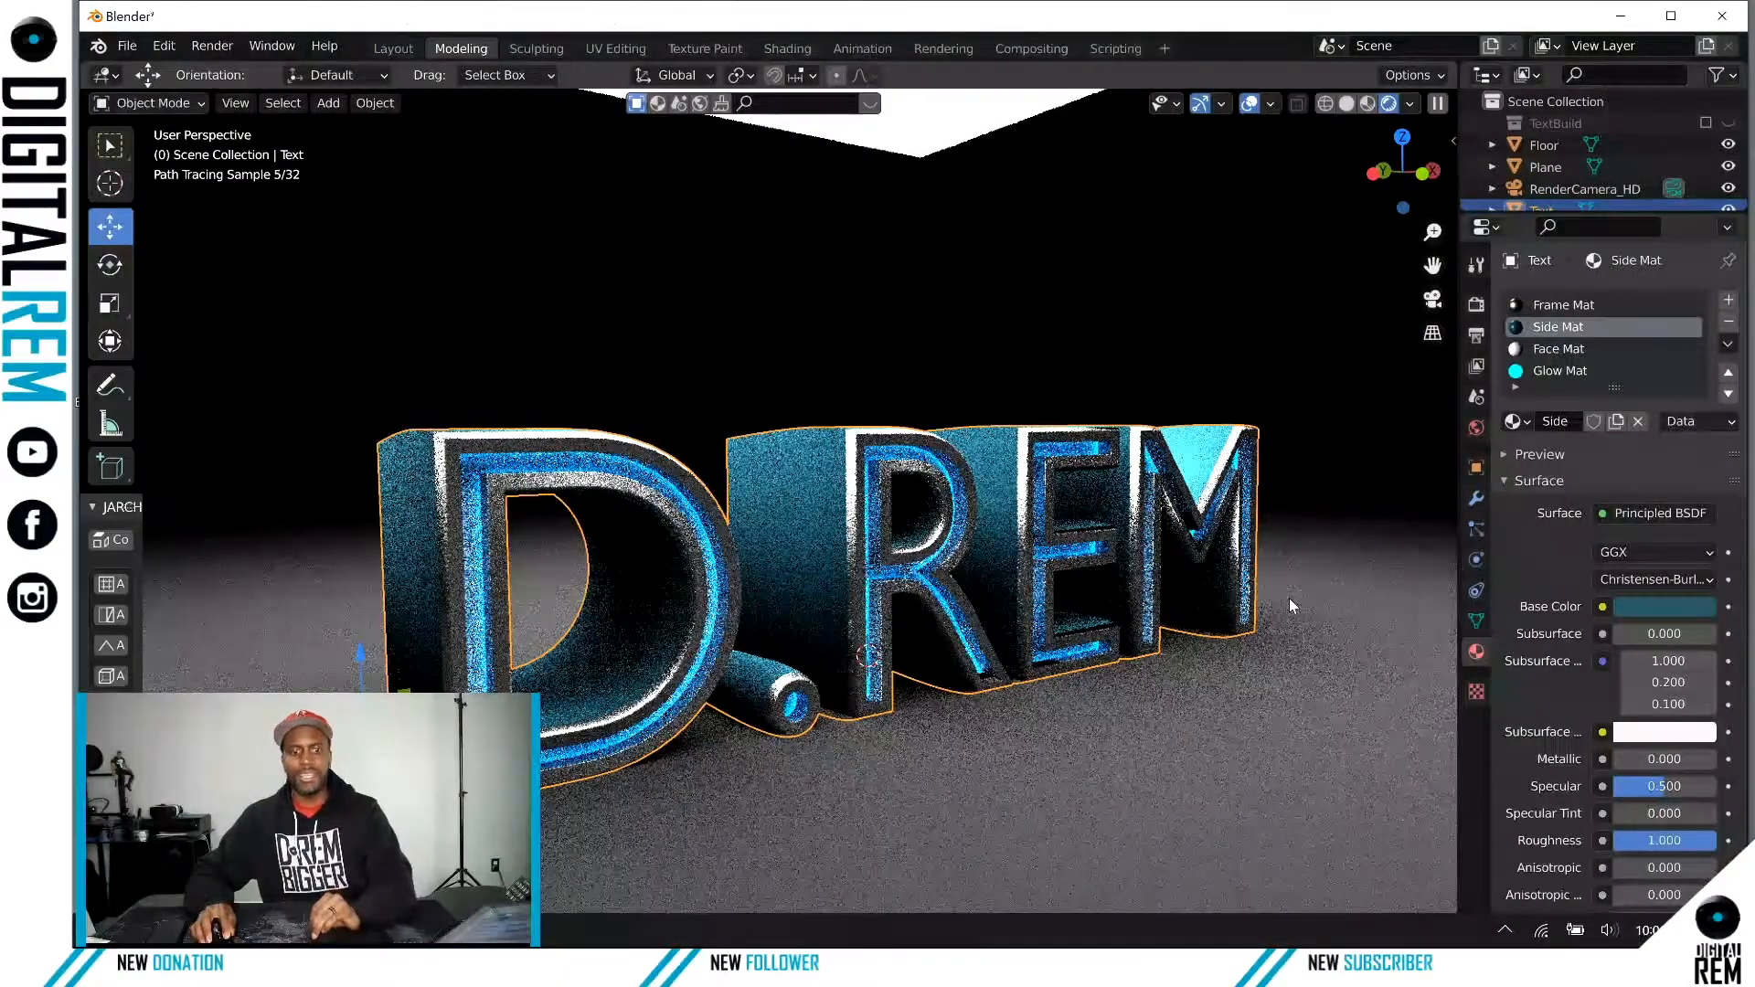
left_click(1289, 598)
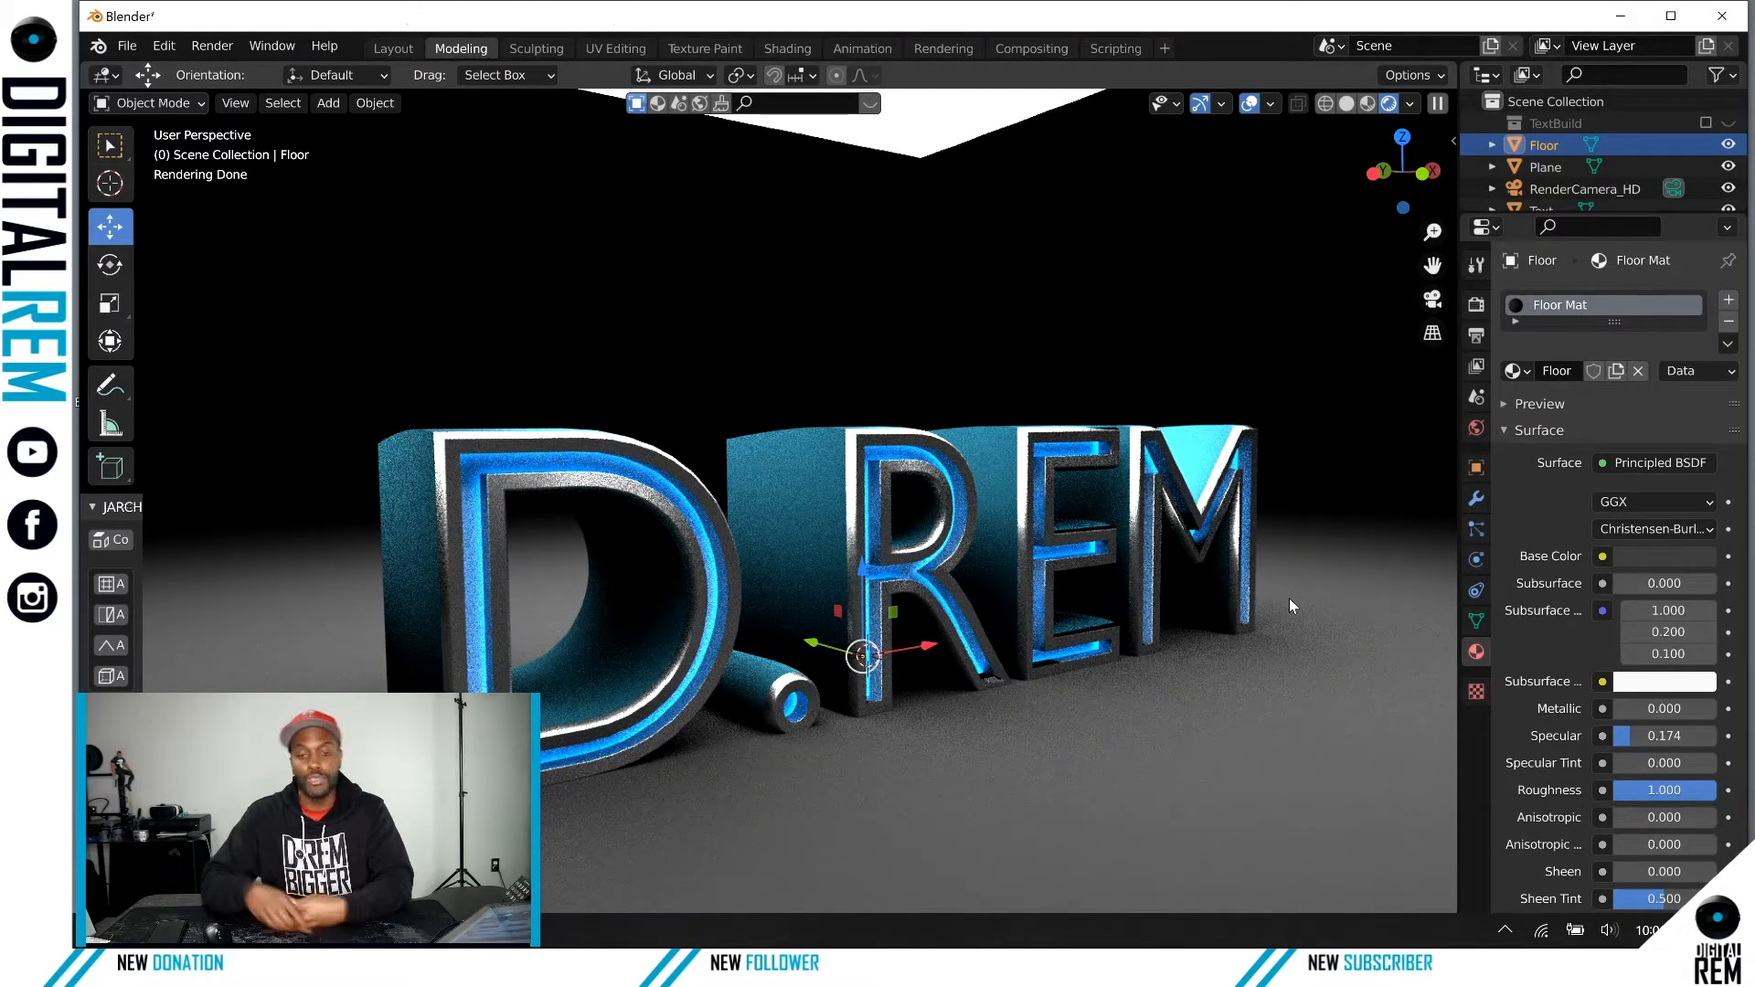
Step: Scale the overhead light plane down to about 0.39 of its size
scroll(1071, 489, "down", 2)
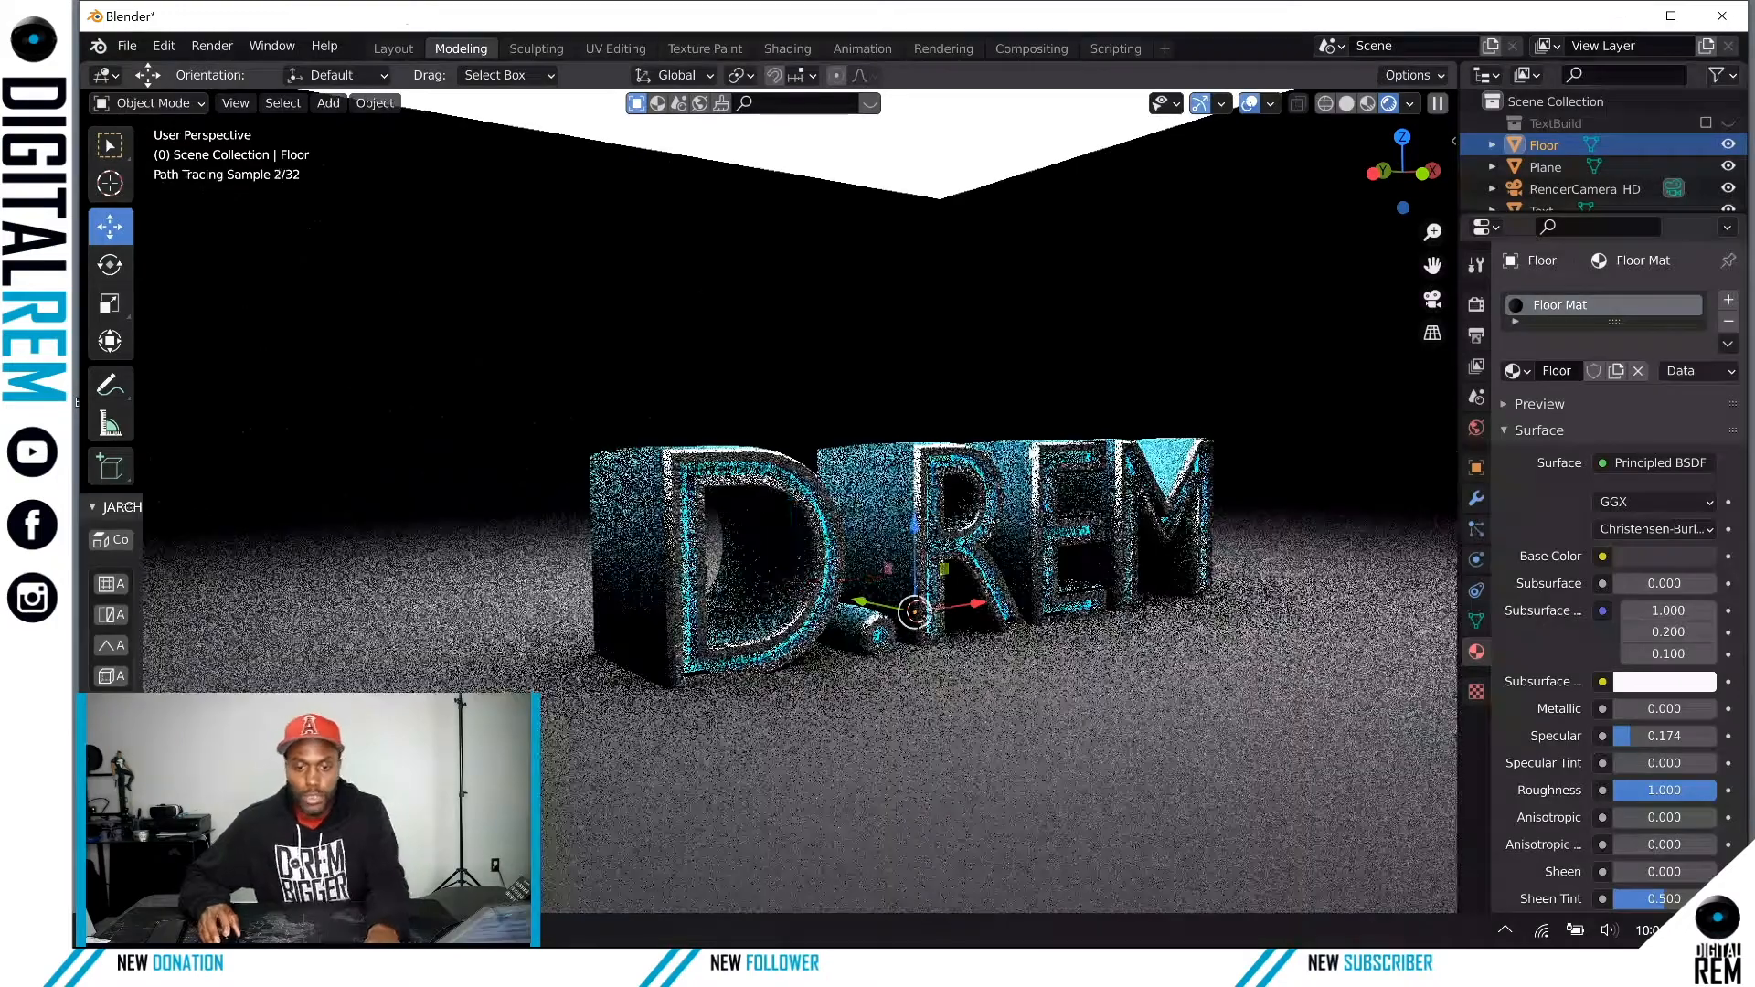
middle_click_drag(1071, 489, 1019, 476)
scroll(1019, 476, "down", 3)
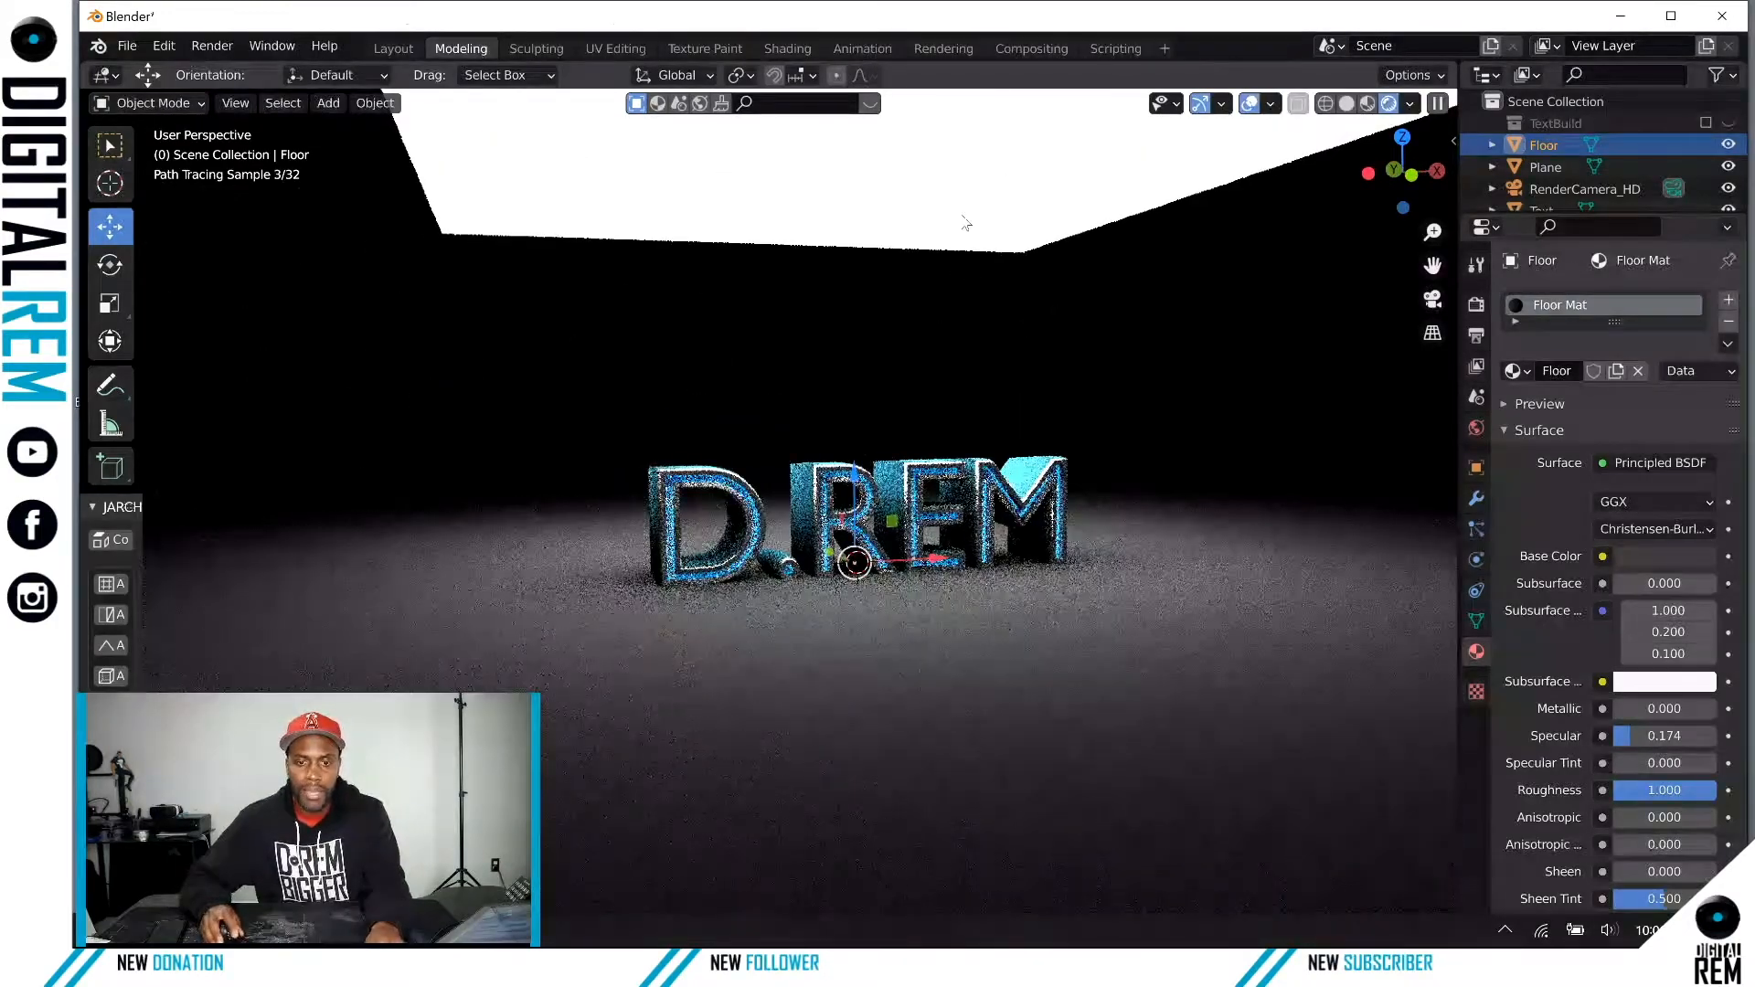
left_click(963, 217)
key("s")
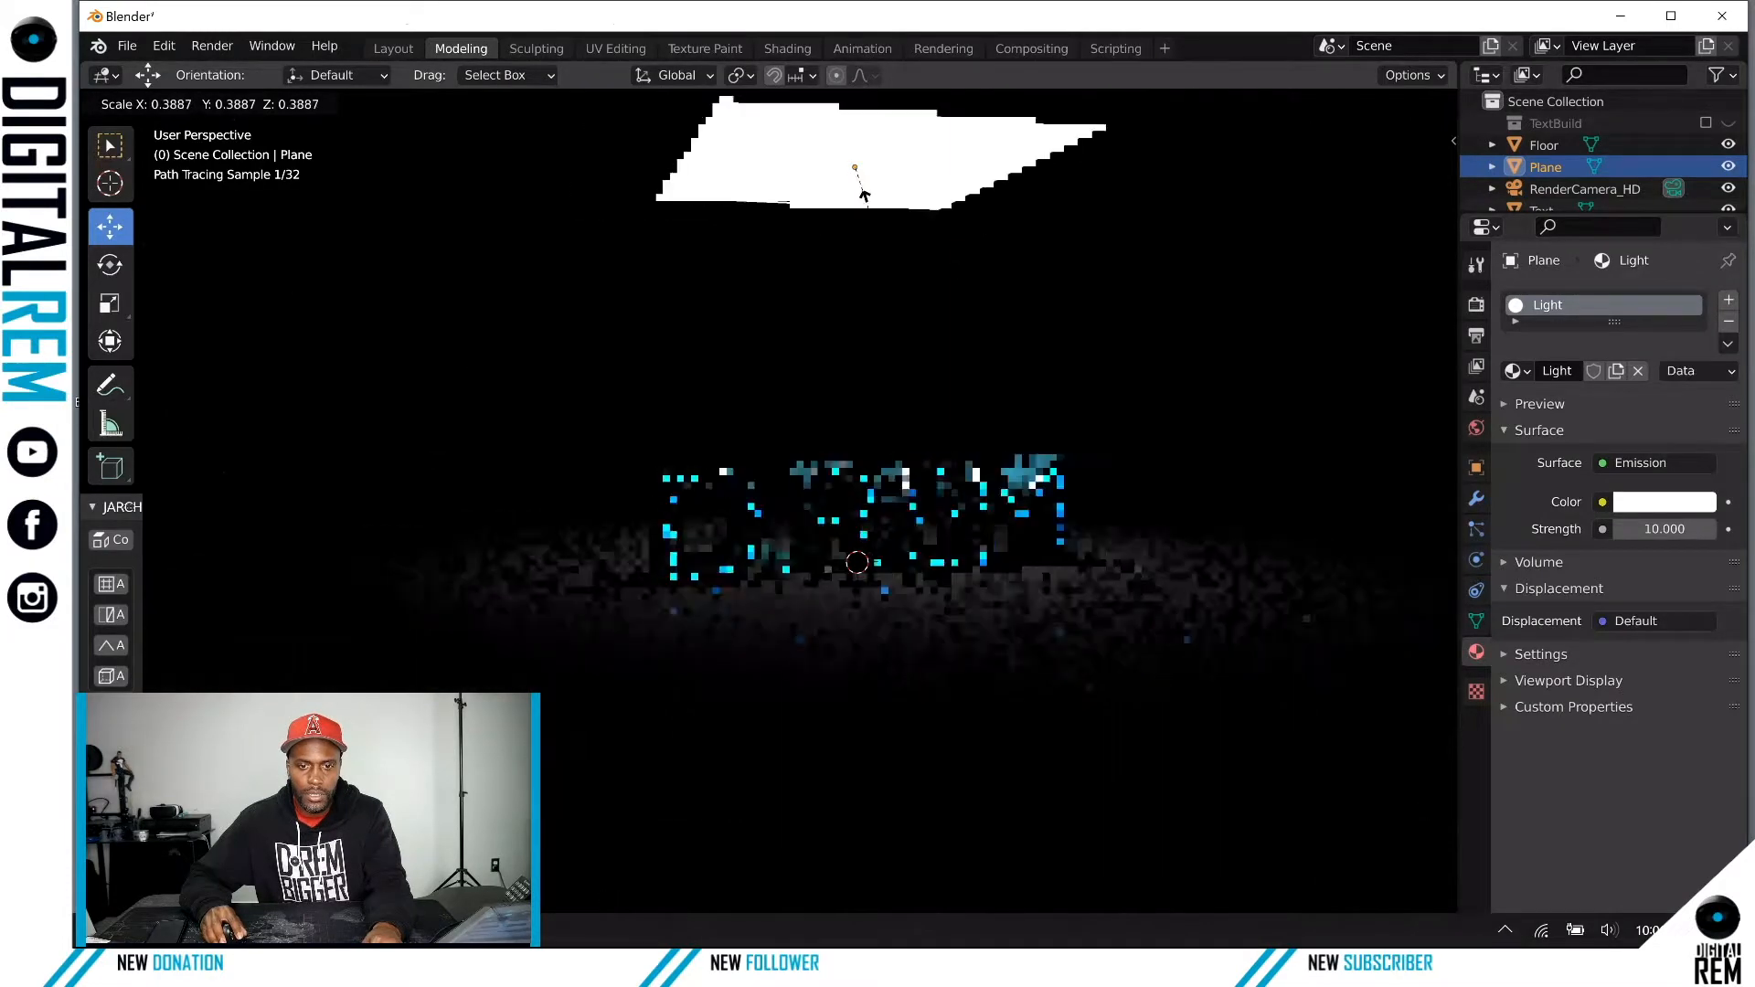
left_click(874, 212)
Step: Duplicate the overhead light plane and place the copy lower, in front of the text
middle_click_drag(896, 238, 1029, 249)
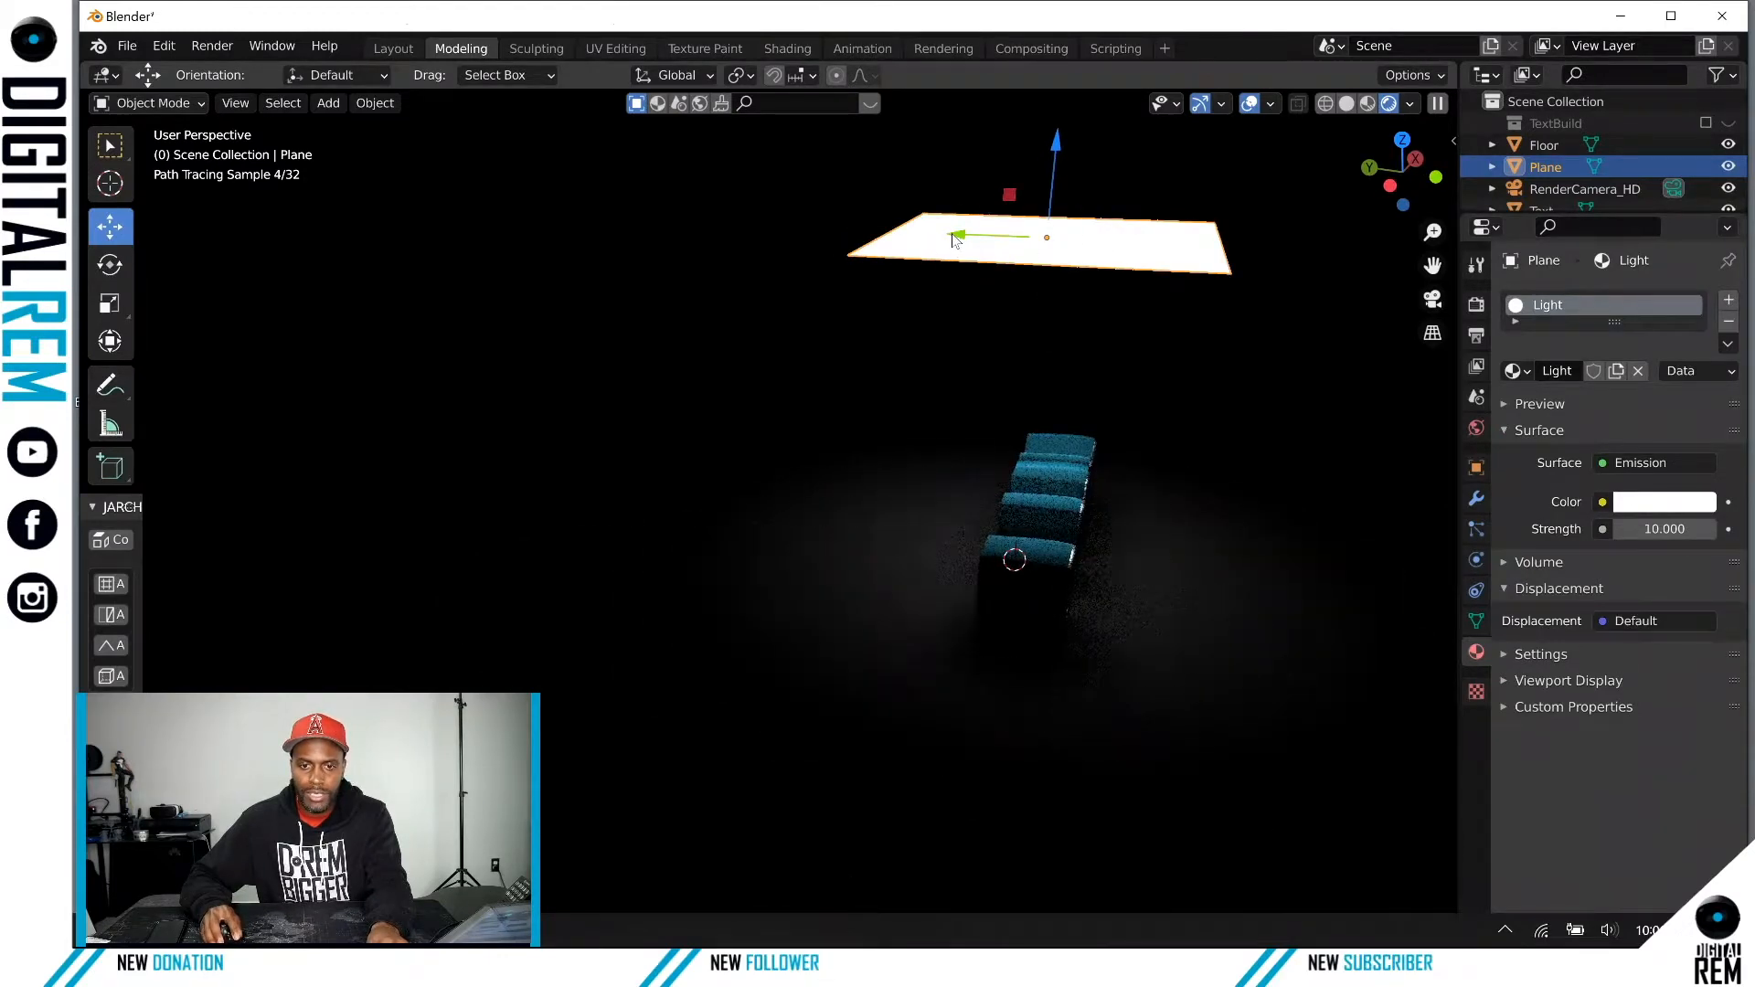
key("g")
key("Escape")
key("shift+d")
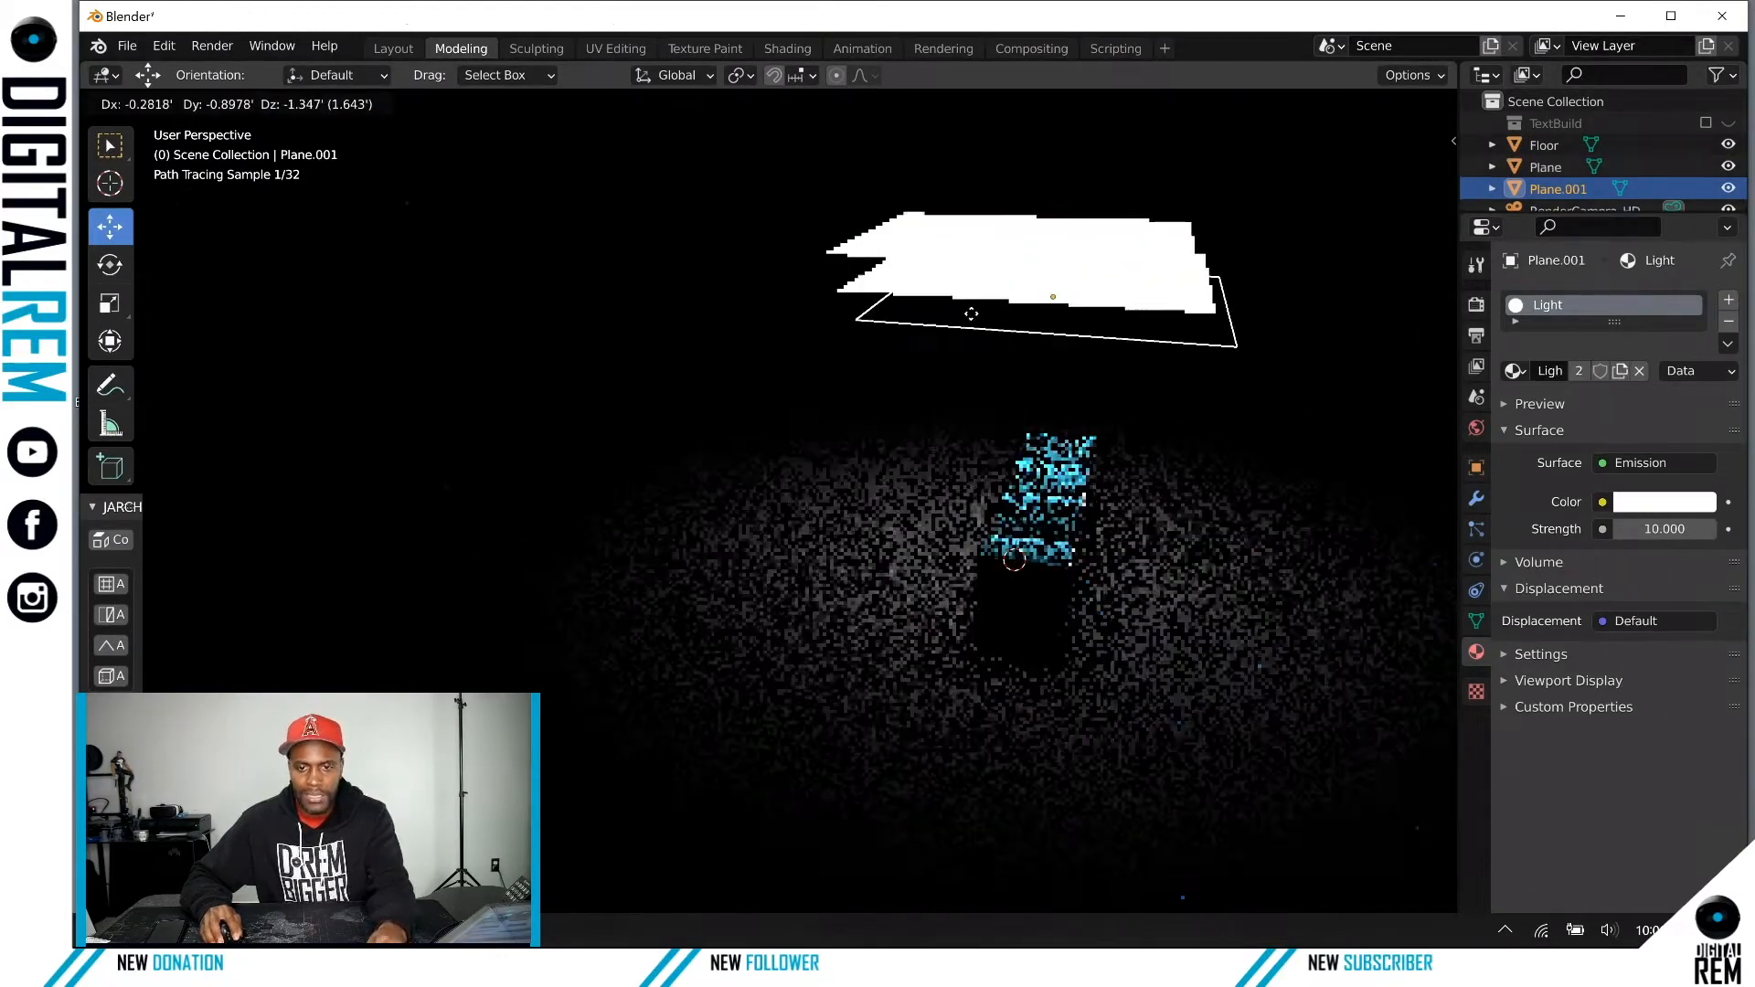
left_click(1078, 466)
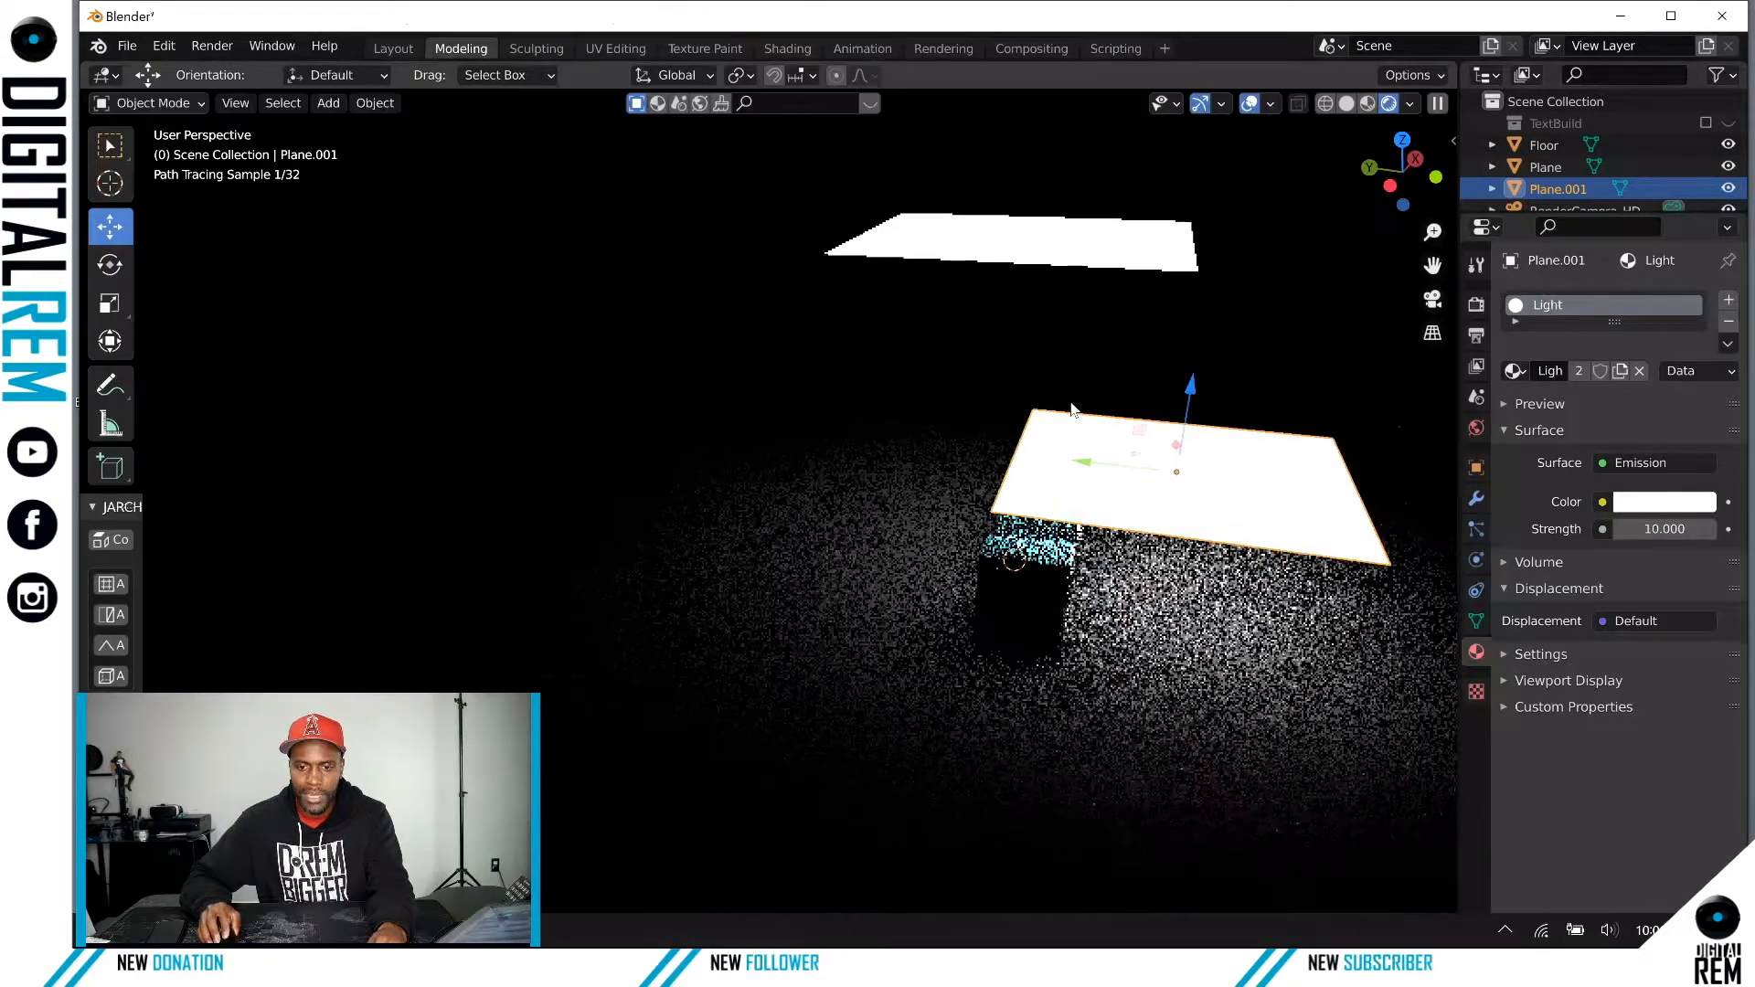
Step: Rotate the duplicated plane around the X axis until it stands nearly upright, facing the text
middle_click_drag(951, 383, 770, 387)
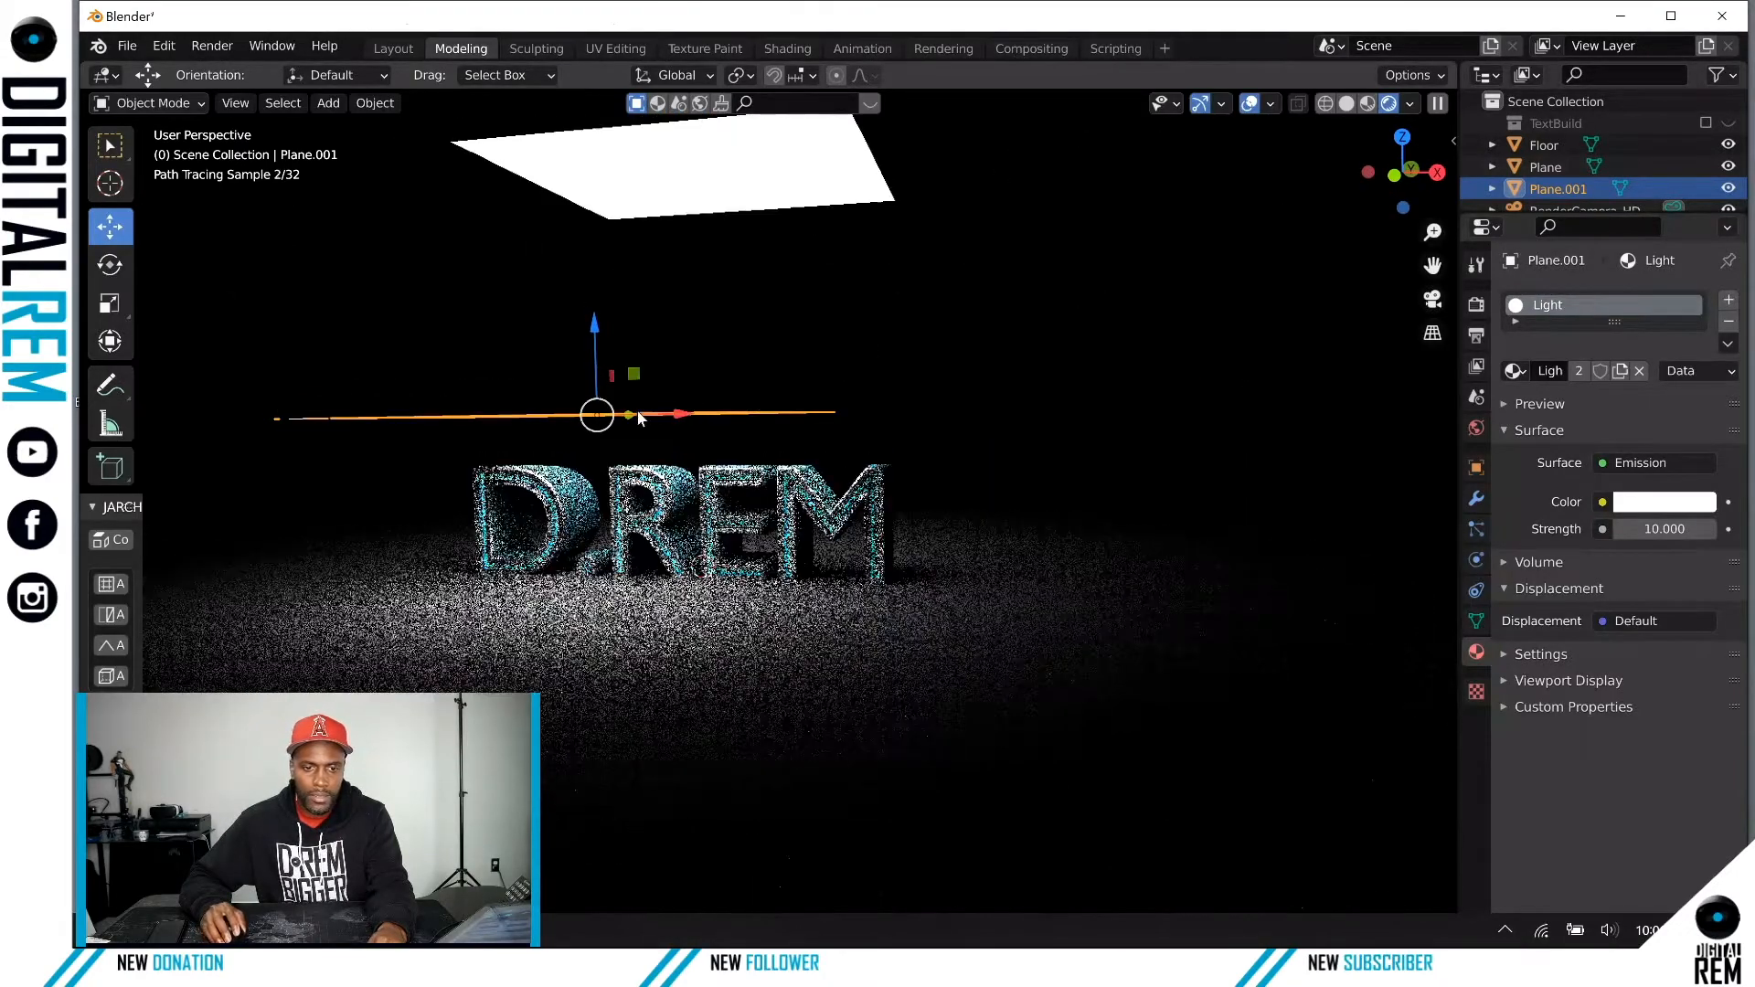
key("r")
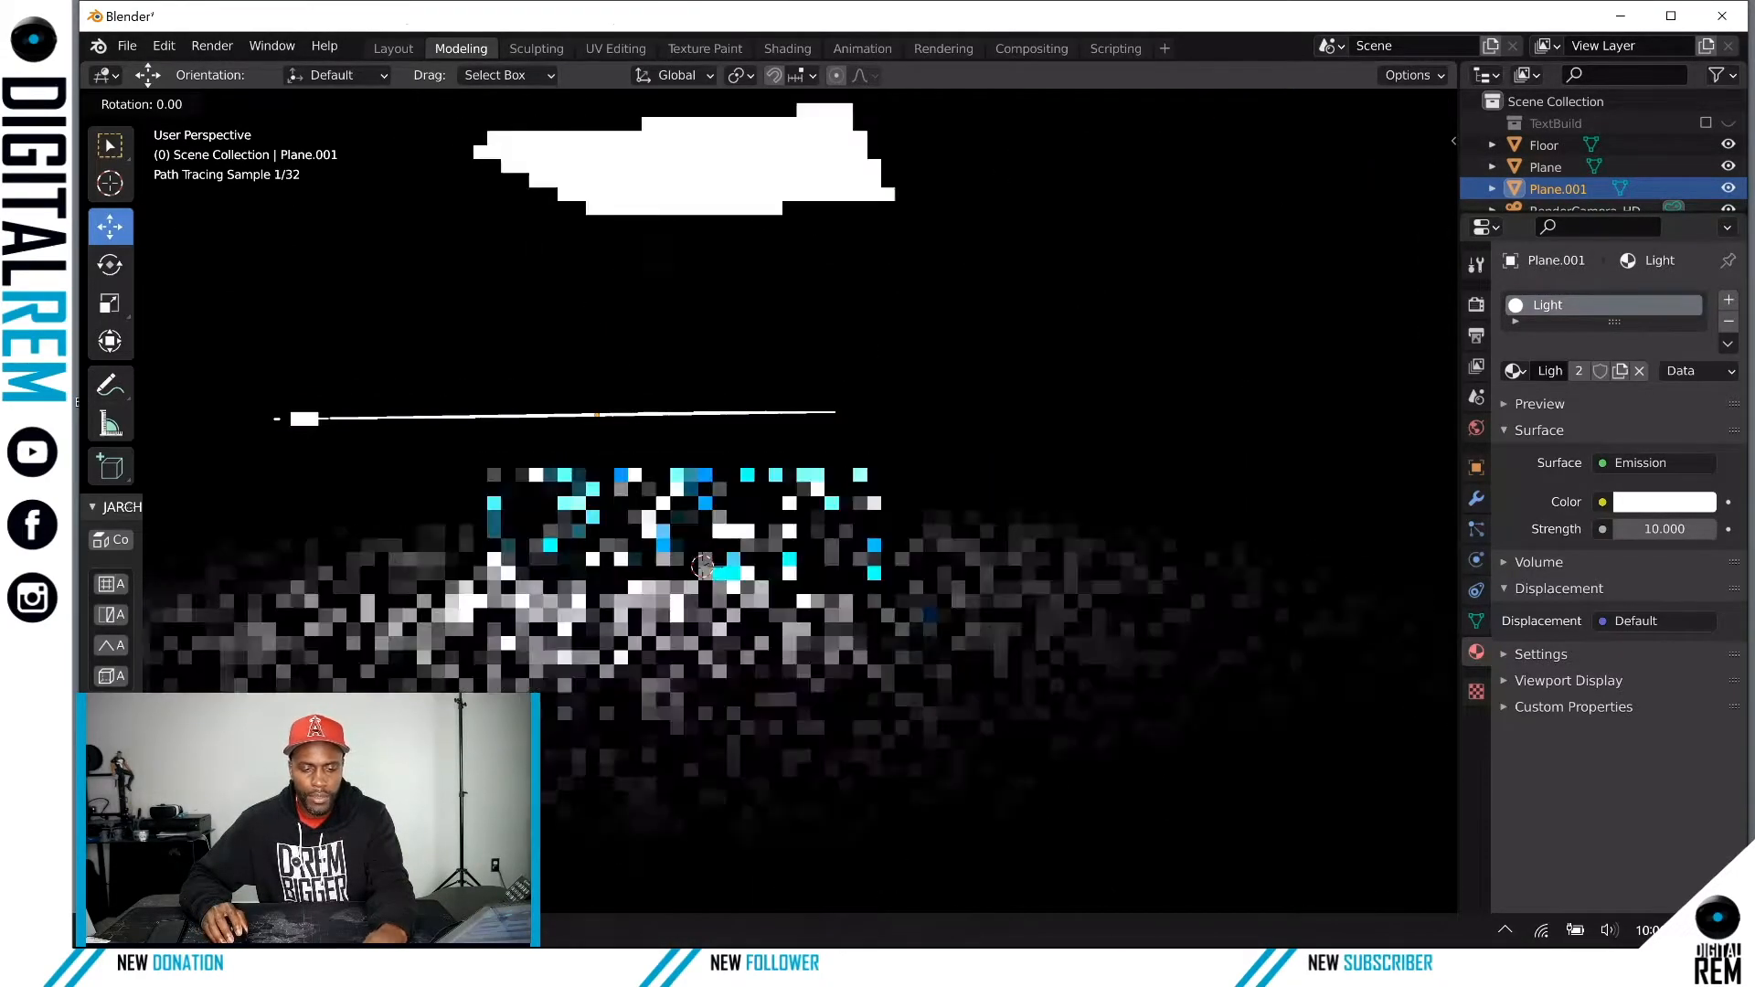
key("x")
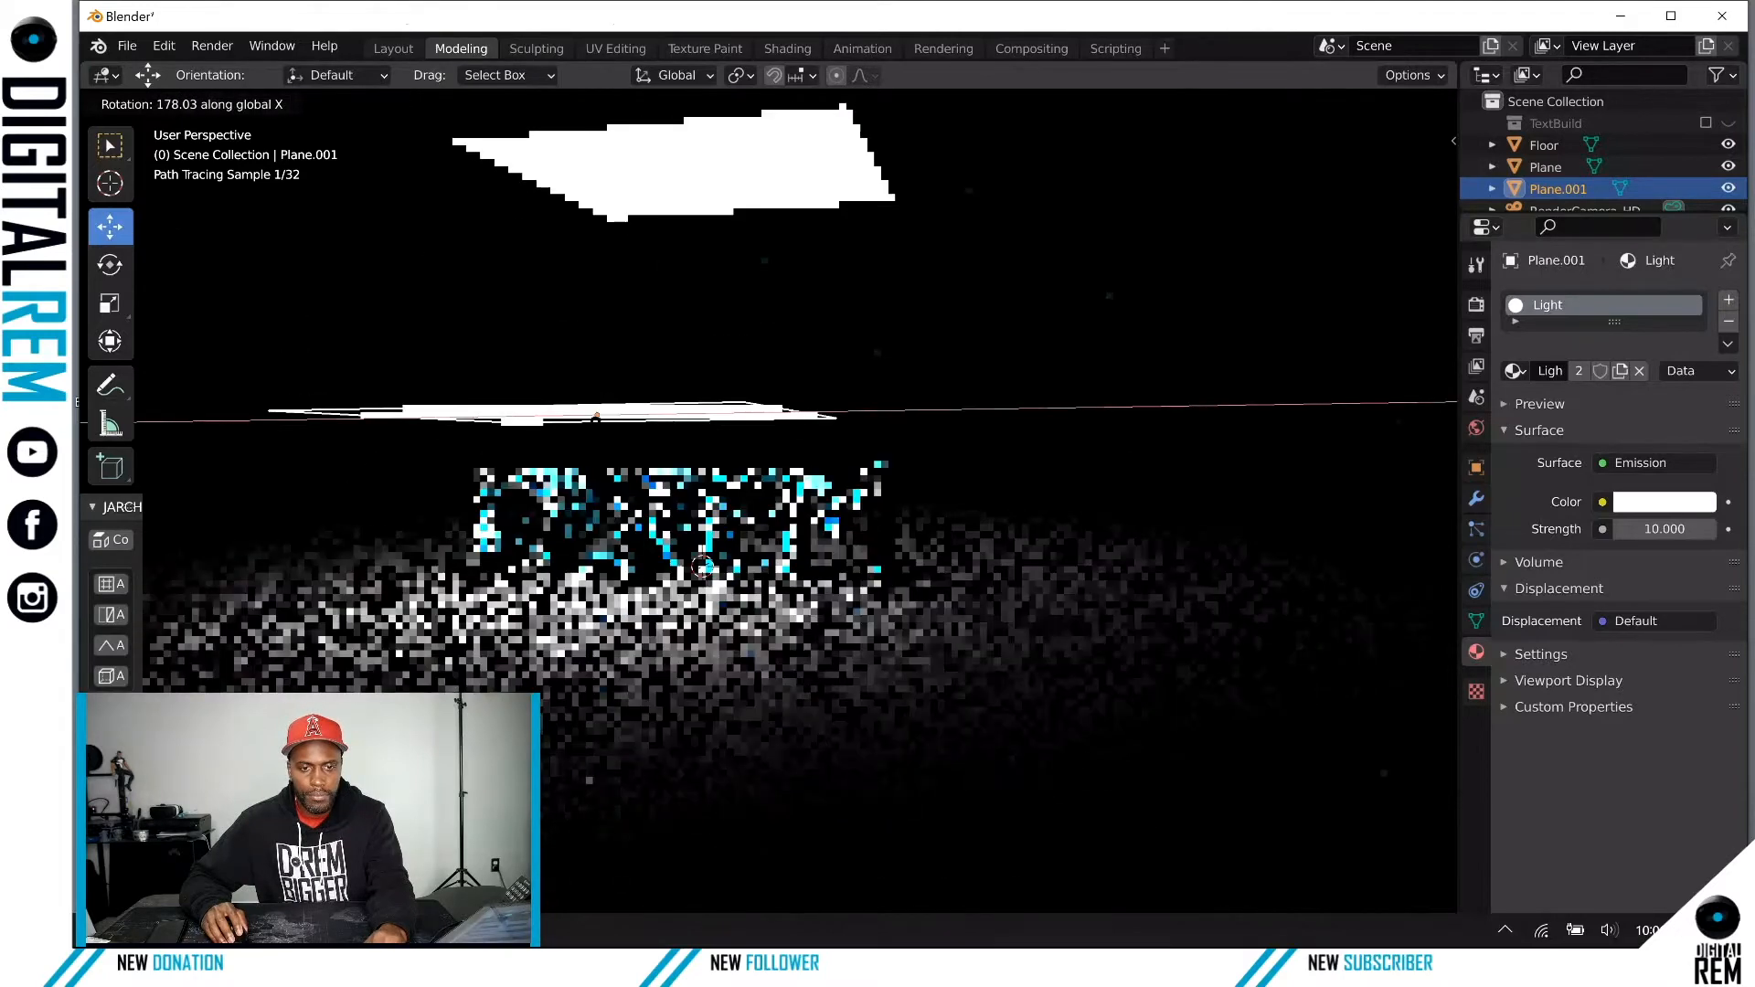
left_click(593, 411)
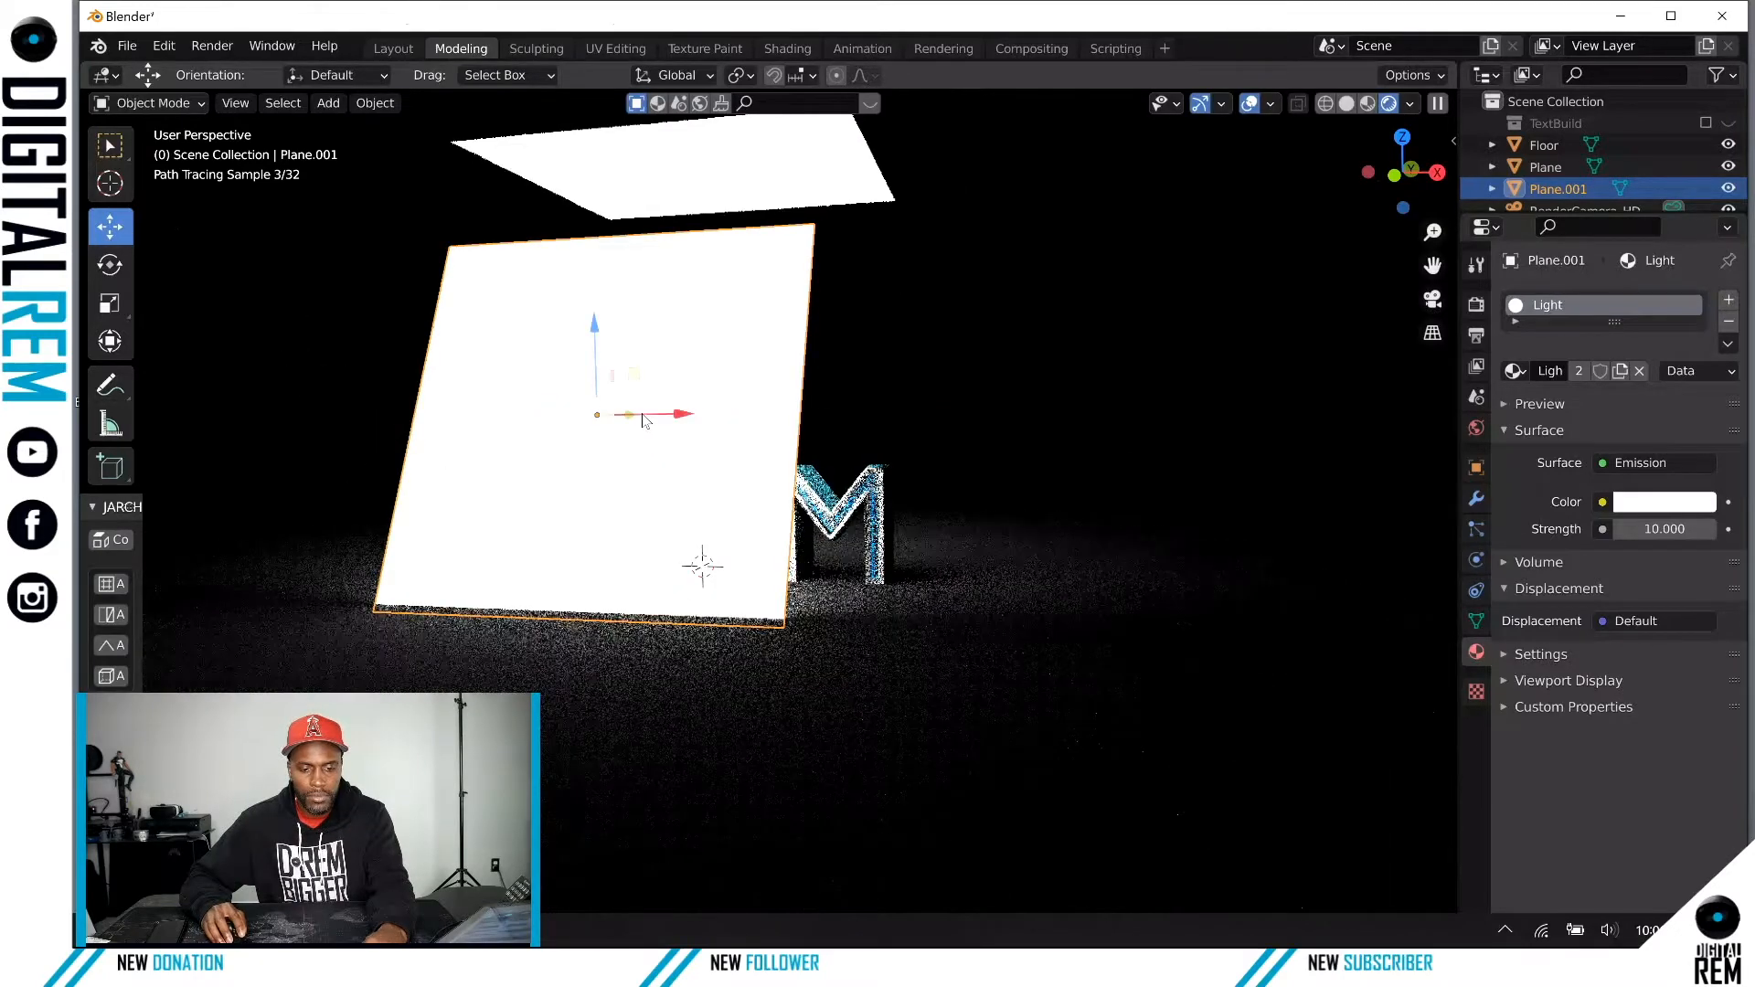
Step: Move the standing light plane along X beyond the letter D and along Y farther out in front of the text
key("g")
key("x")
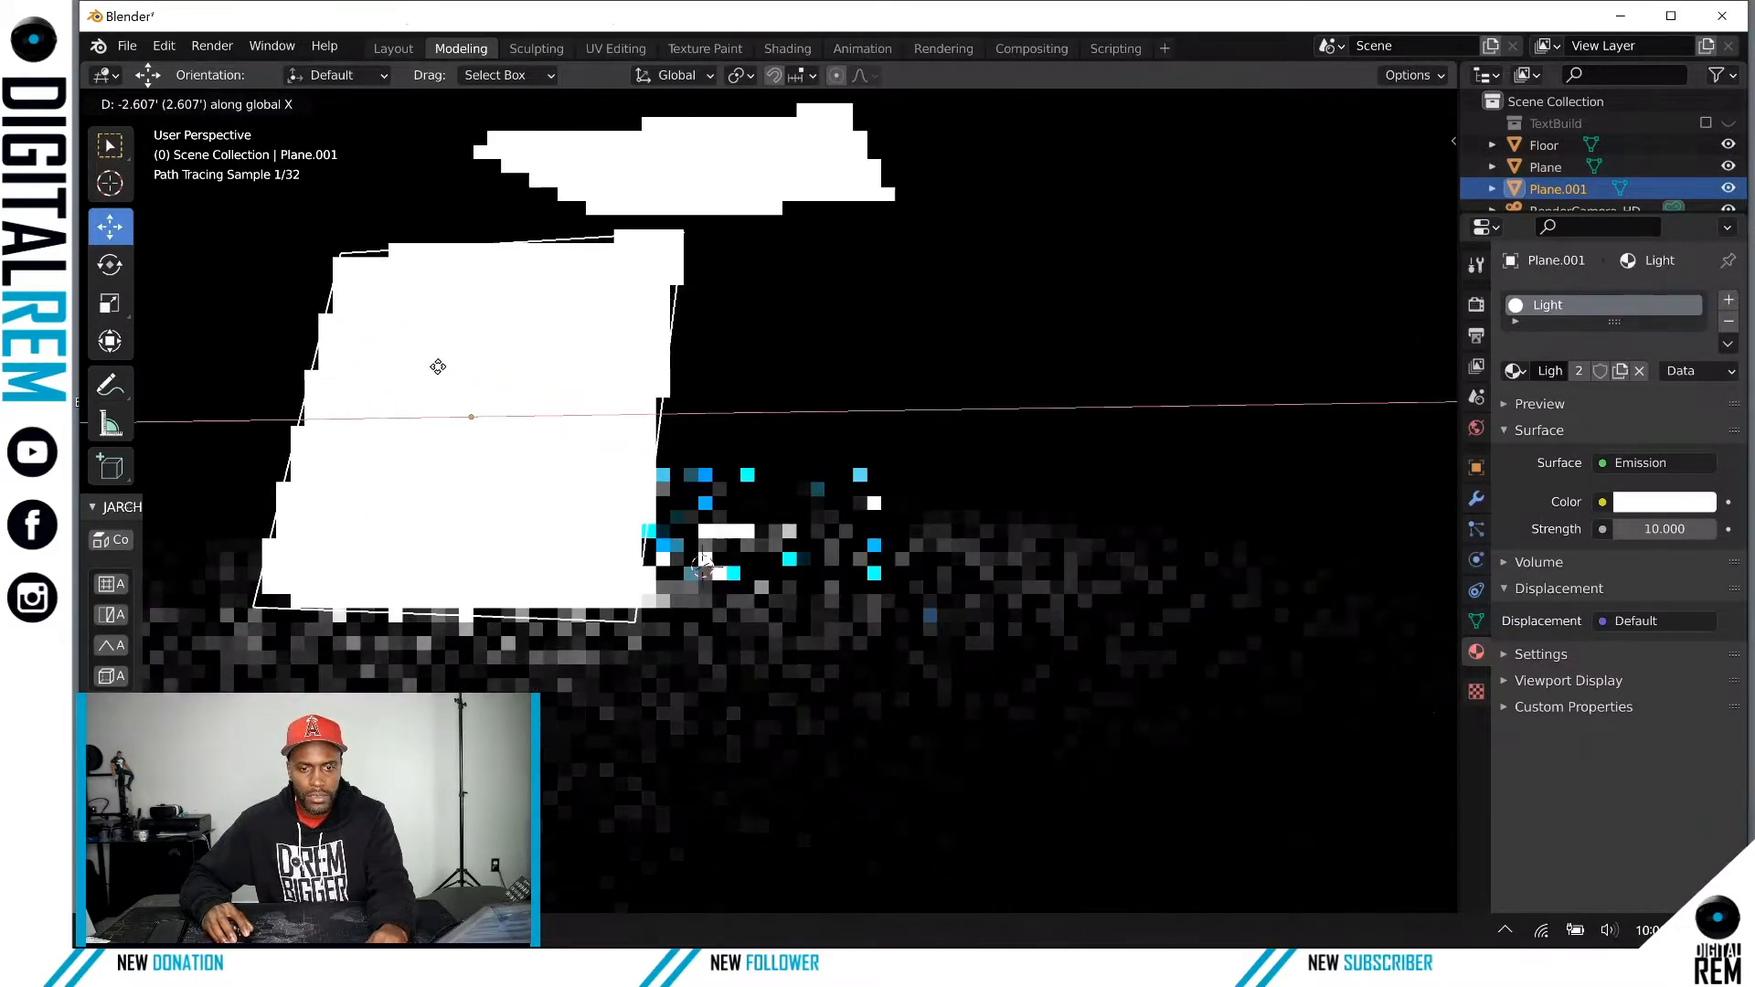
left_click(315, 361)
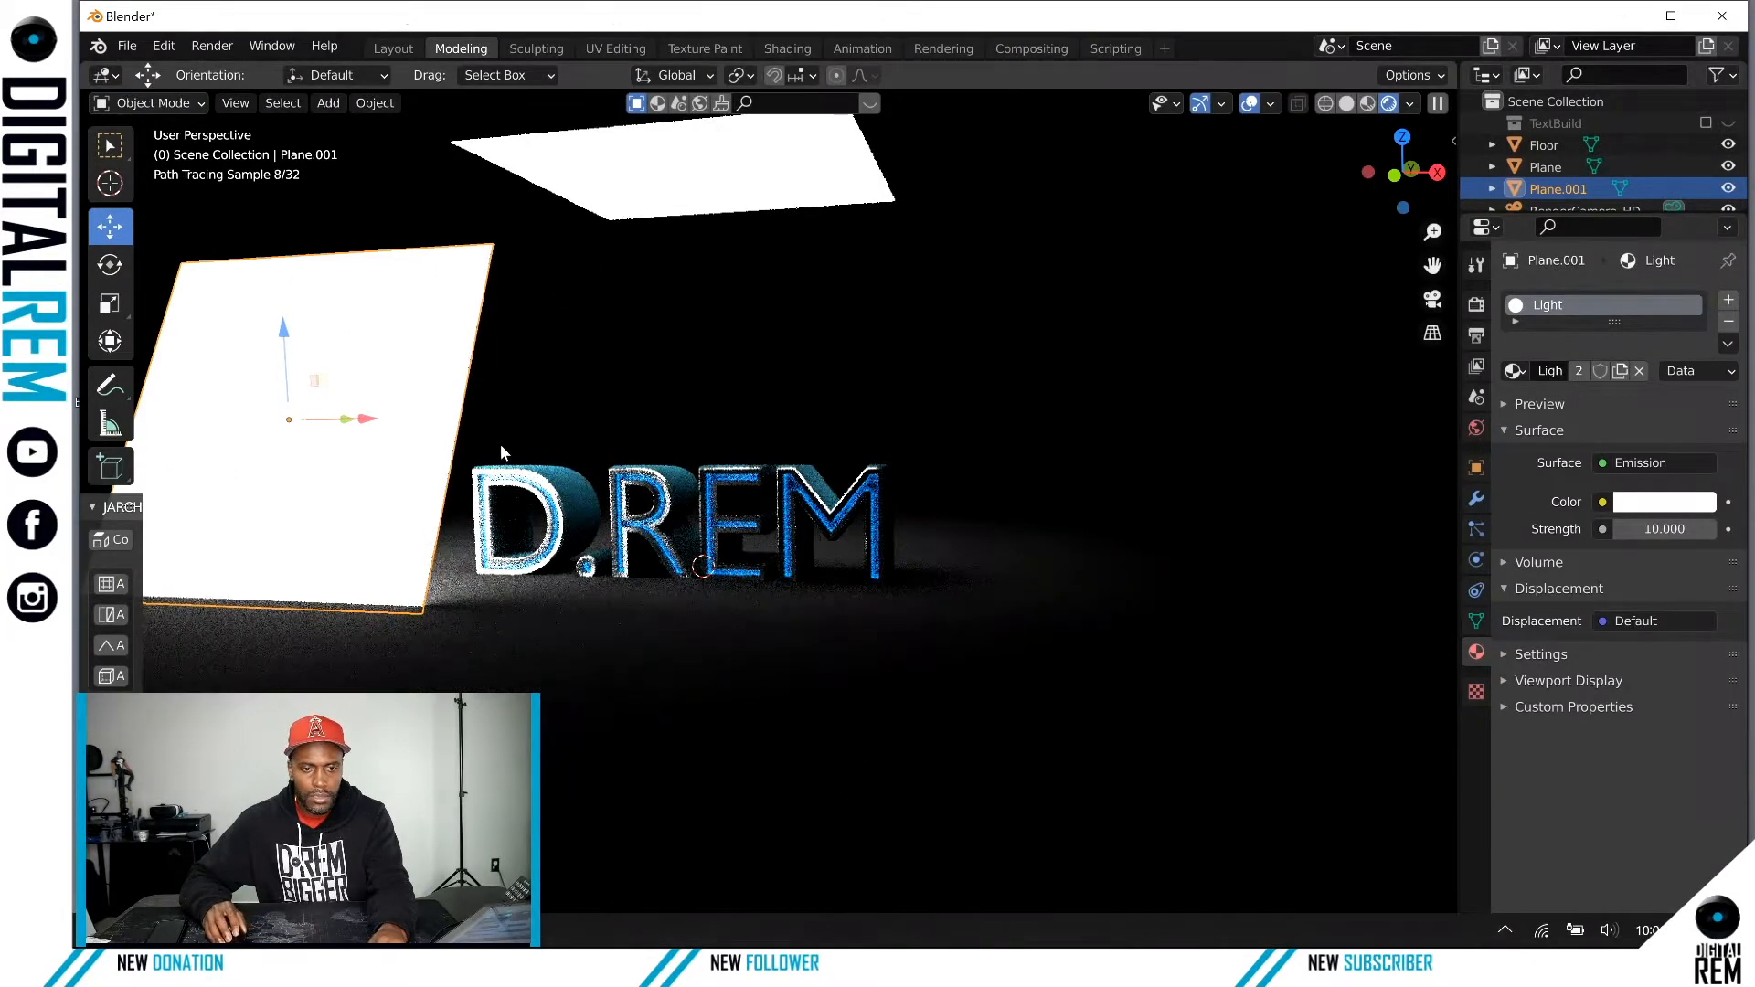
middle_click_drag(502, 448, 384, 494)
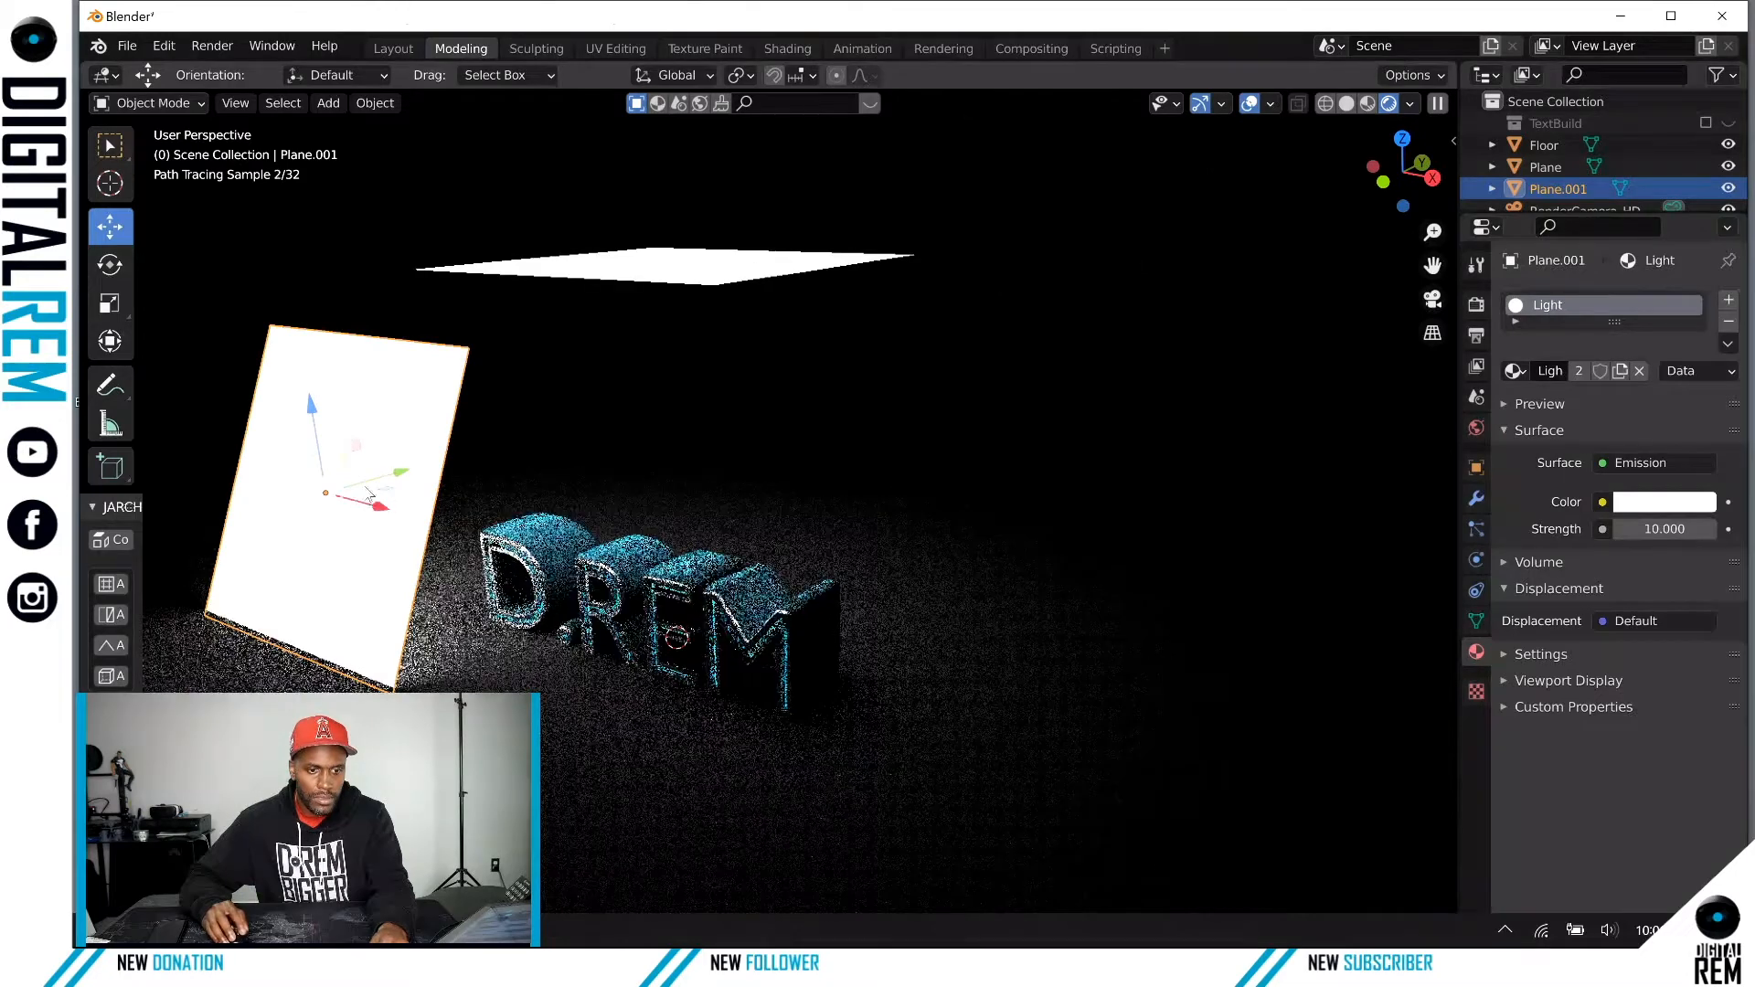
key("g")
key("y")
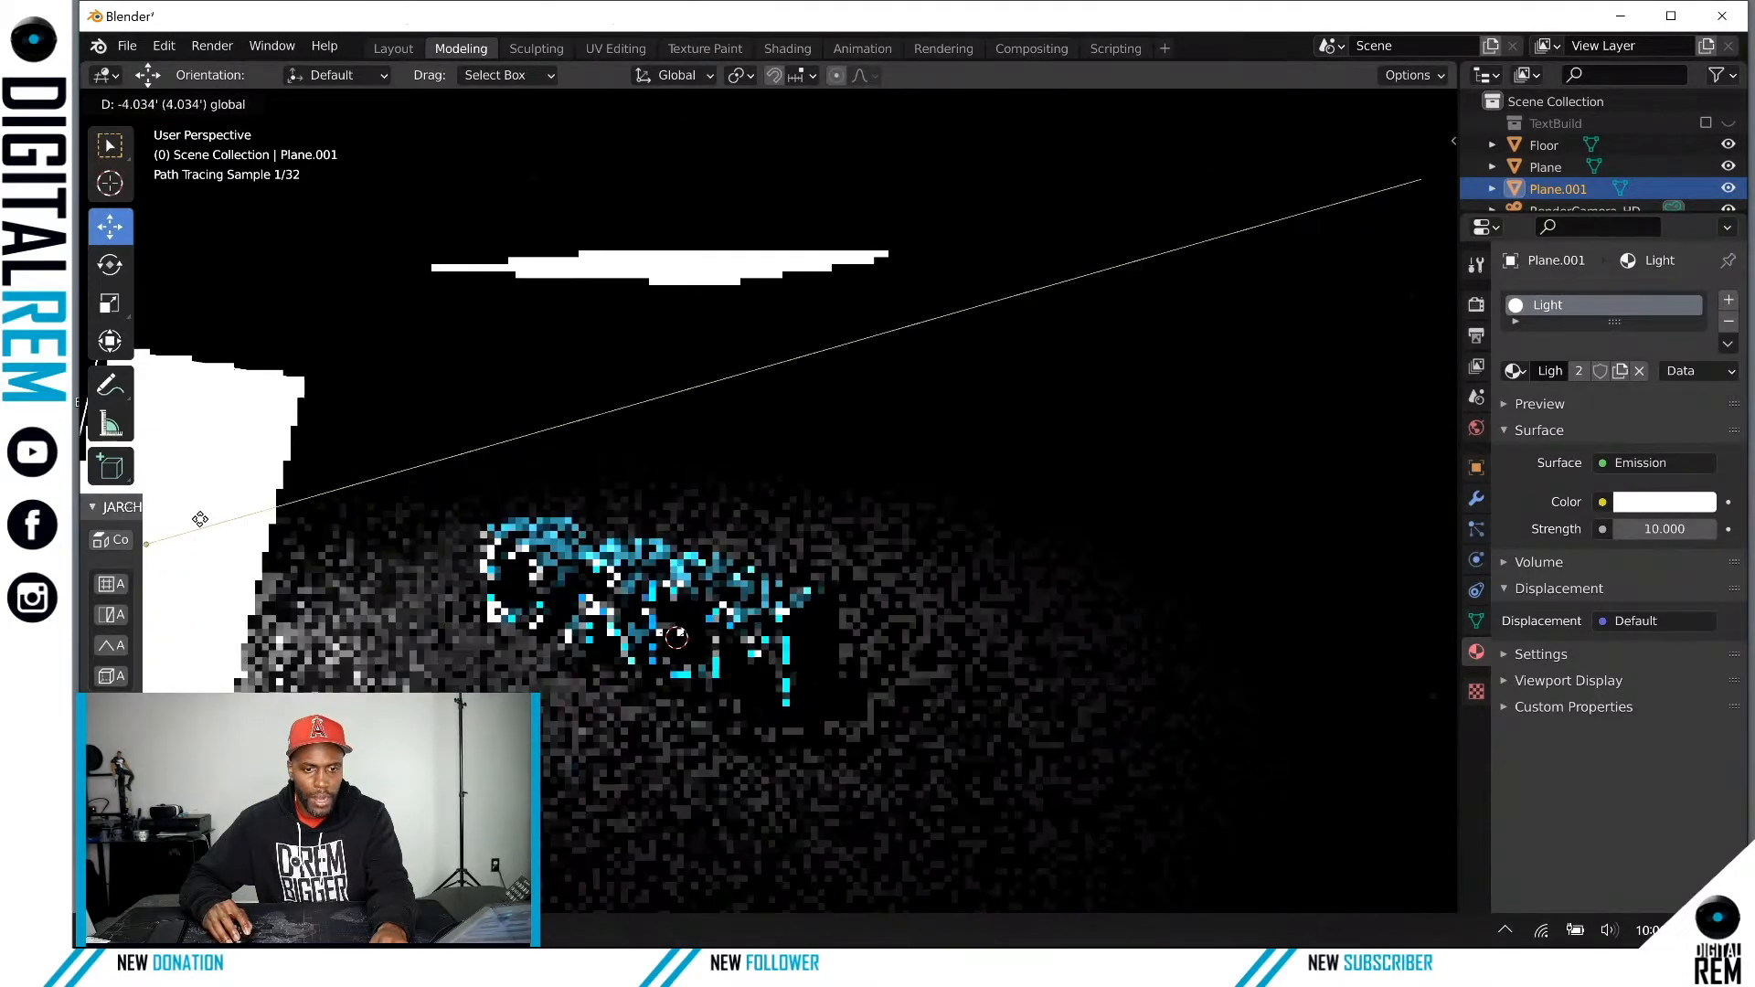
left_click(286, 500)
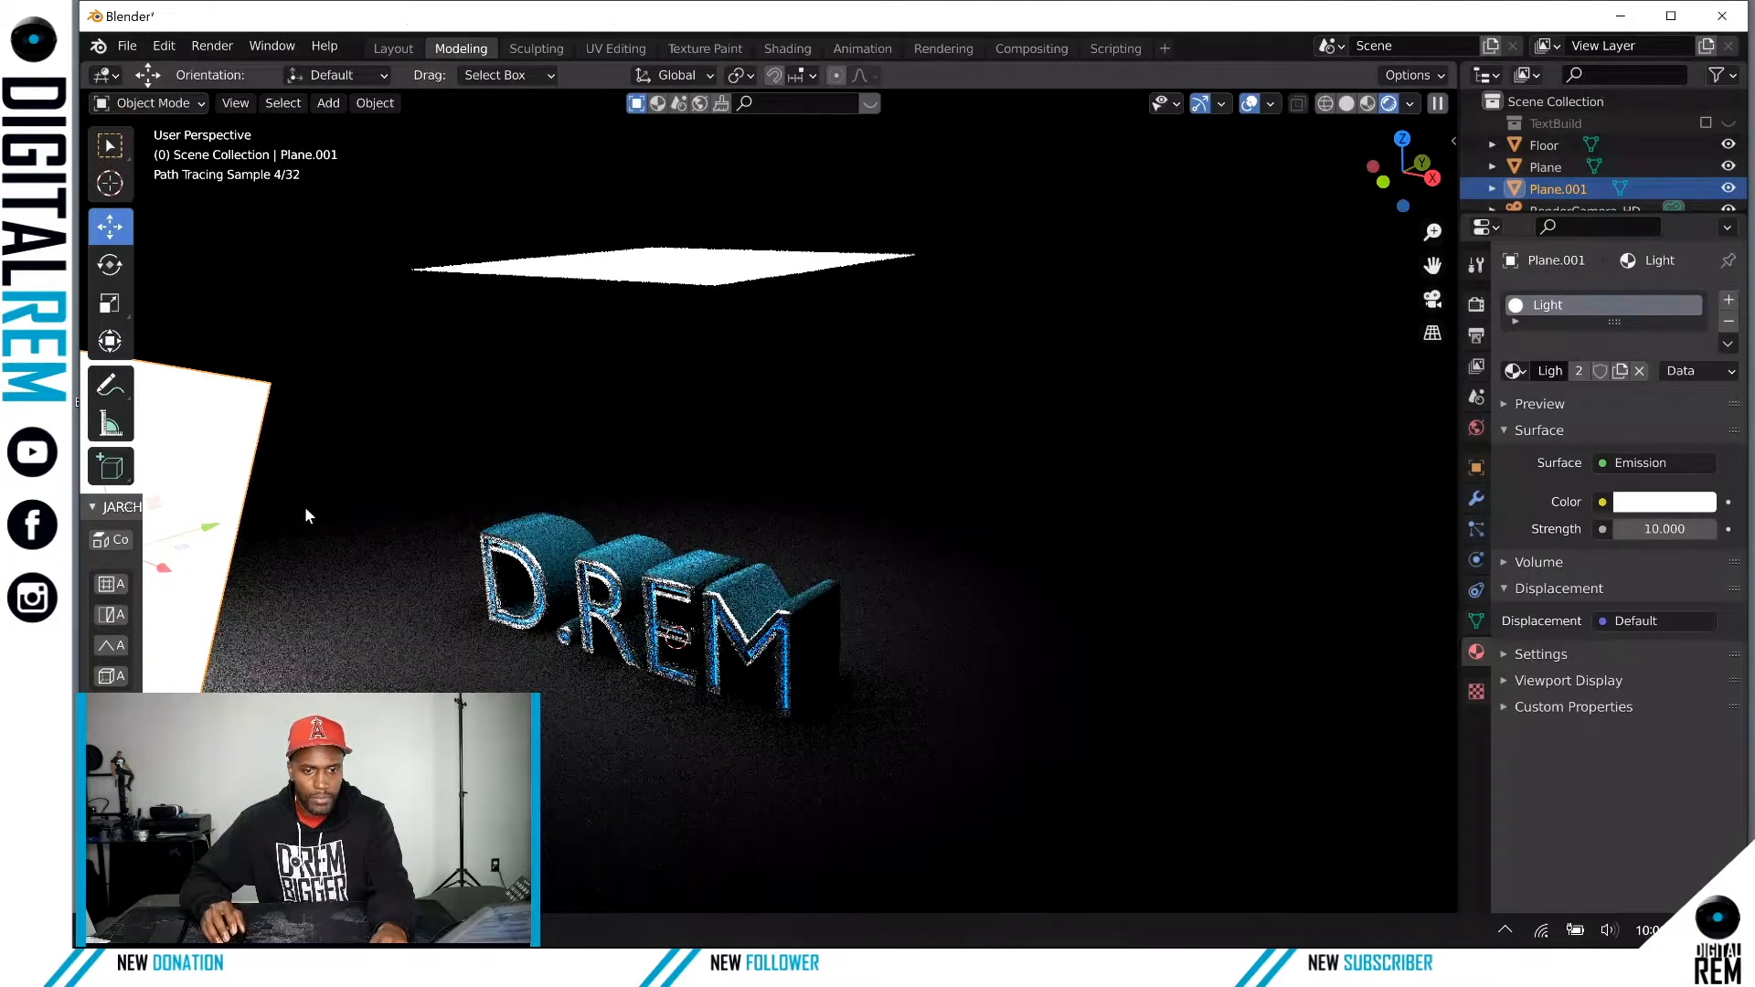
middle_click_drag(464, 514, 581, 524, "shift")
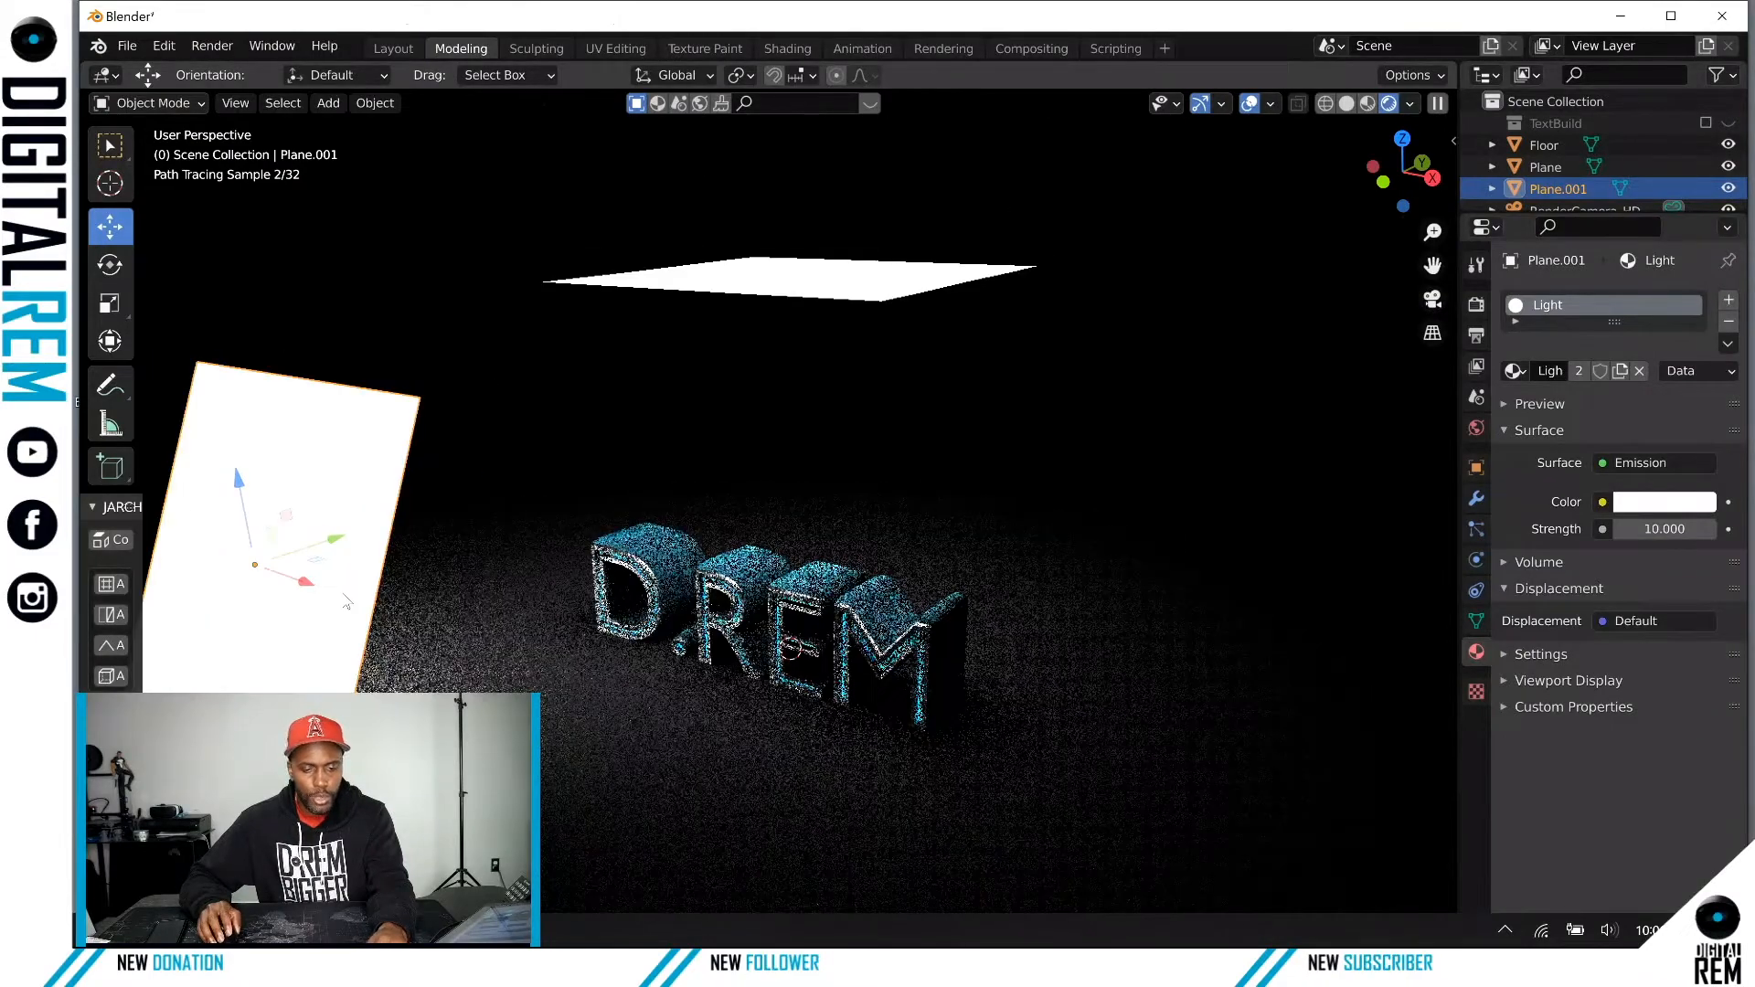
key("r")
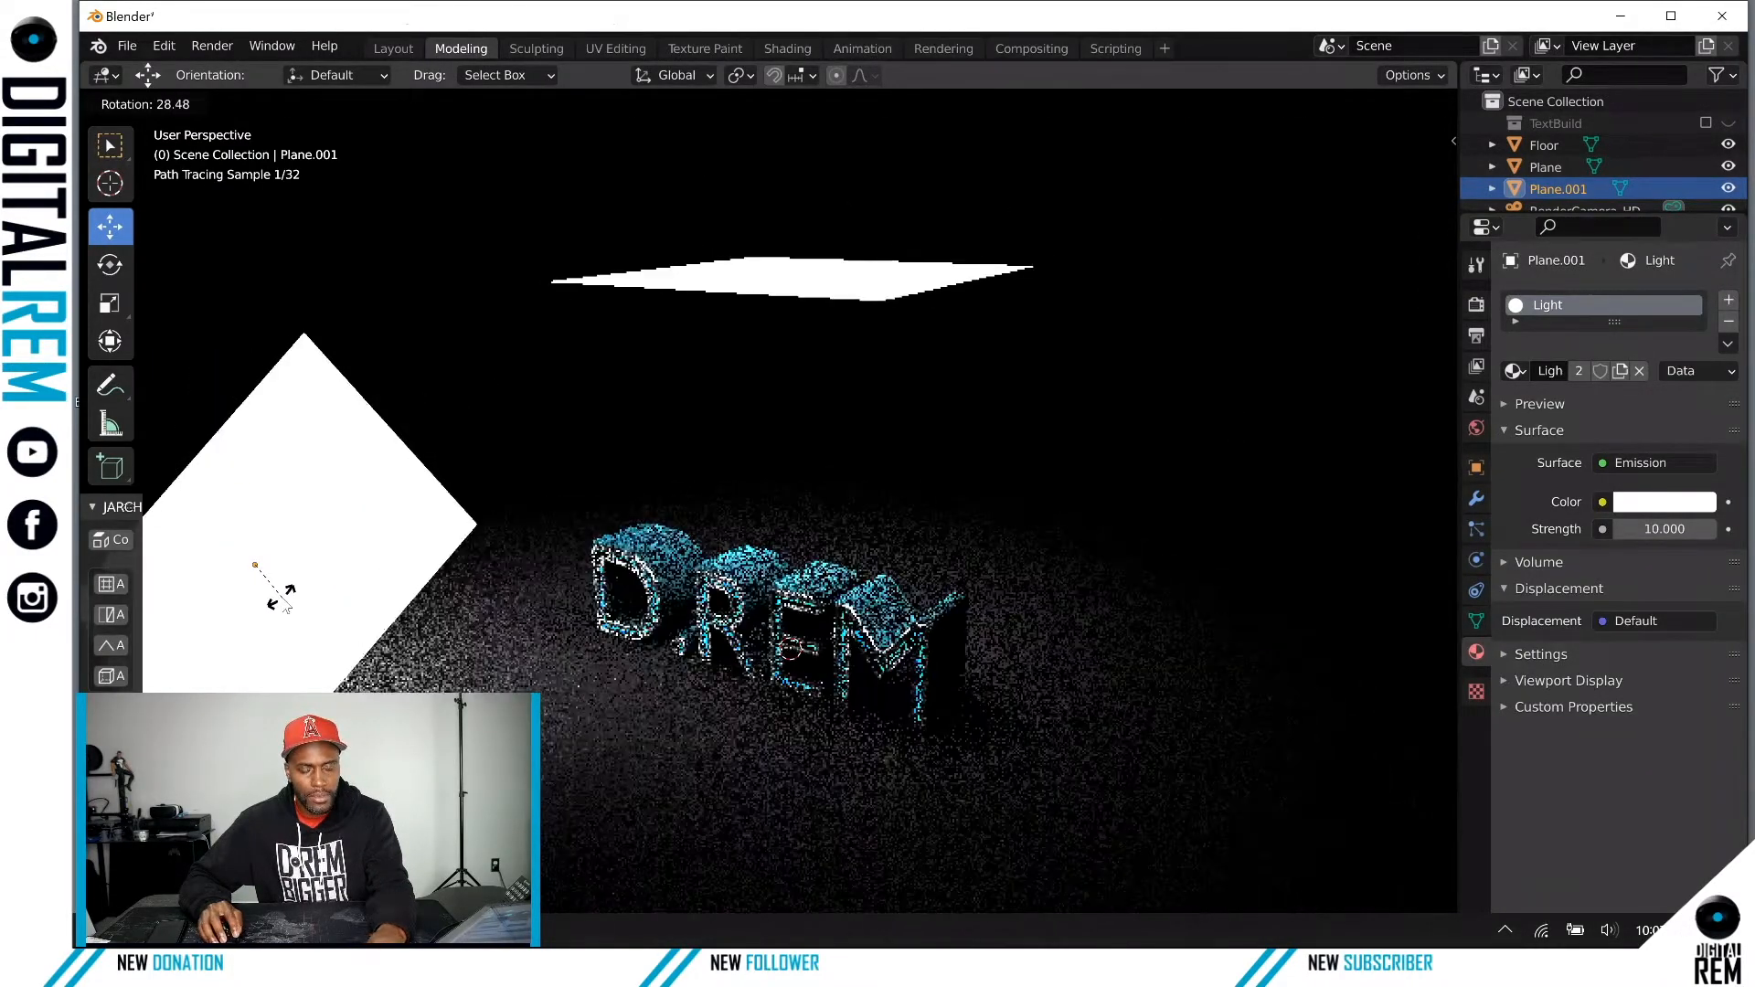
left_click(278, 597)
key("ctrl+z")
Step: Turn the standing light plane around its vertical axis with the Transform tool so it angles toward the text
scroll(414, 561, "down", 1)
middle_click_drag(438, 566, 283, 612)
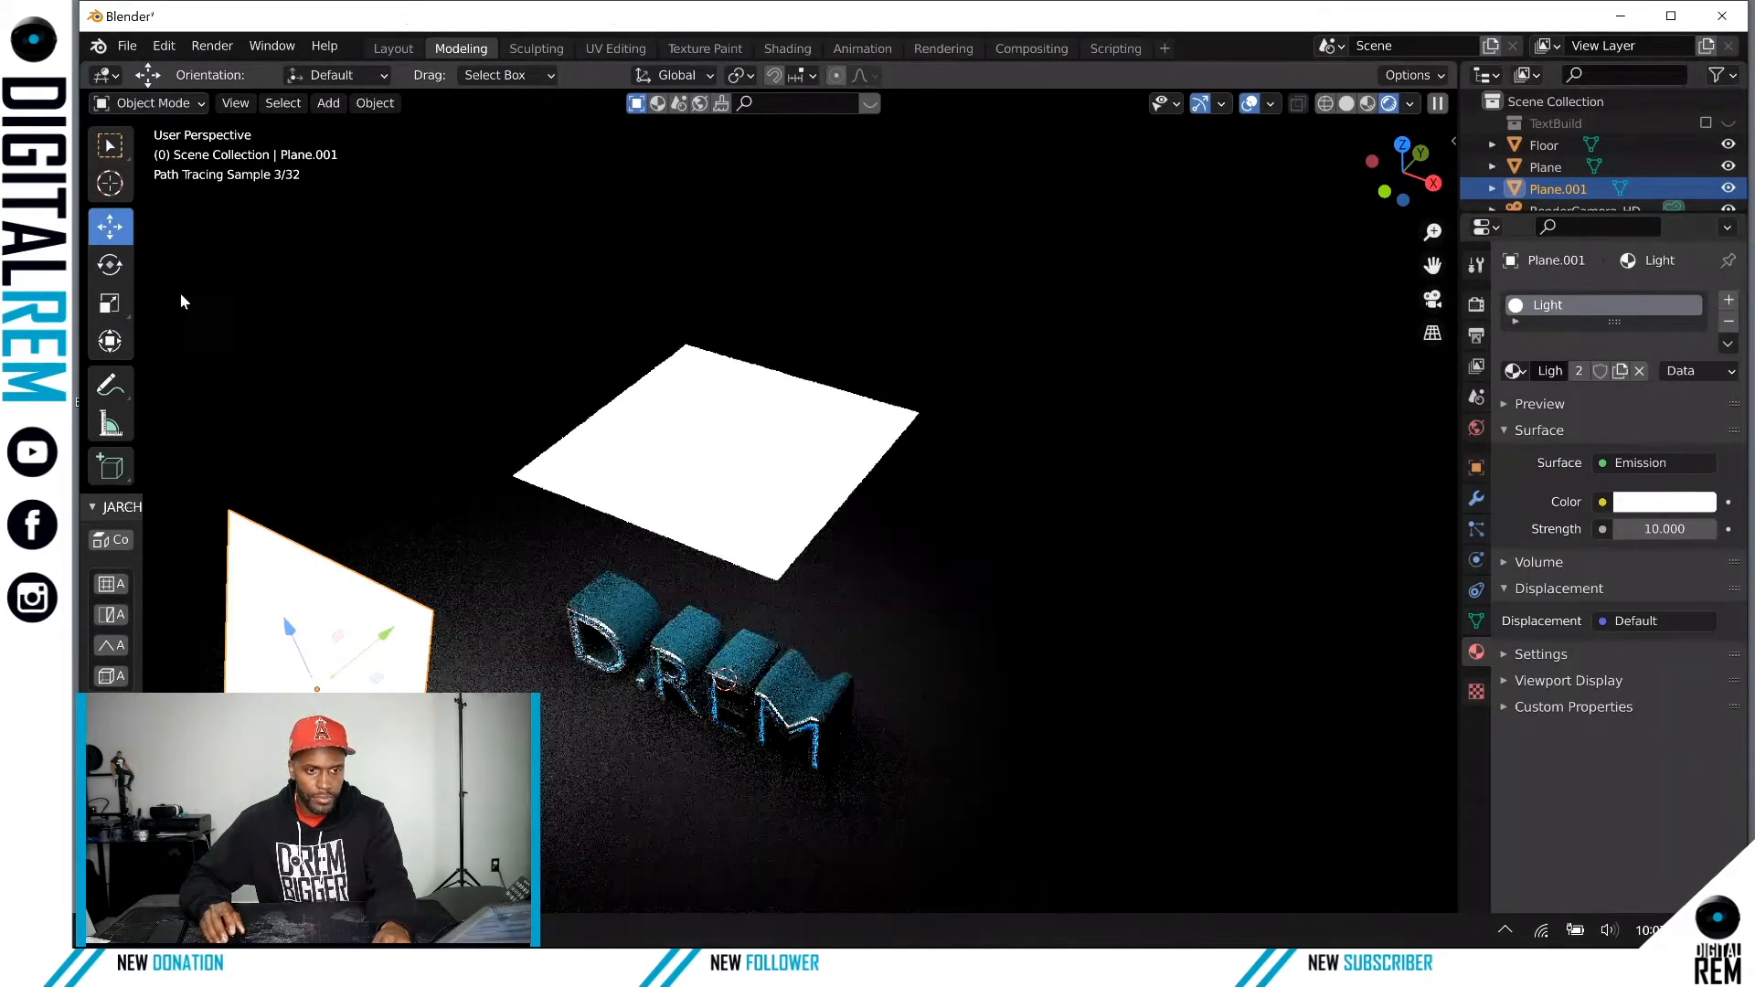
left_click(110, 341)
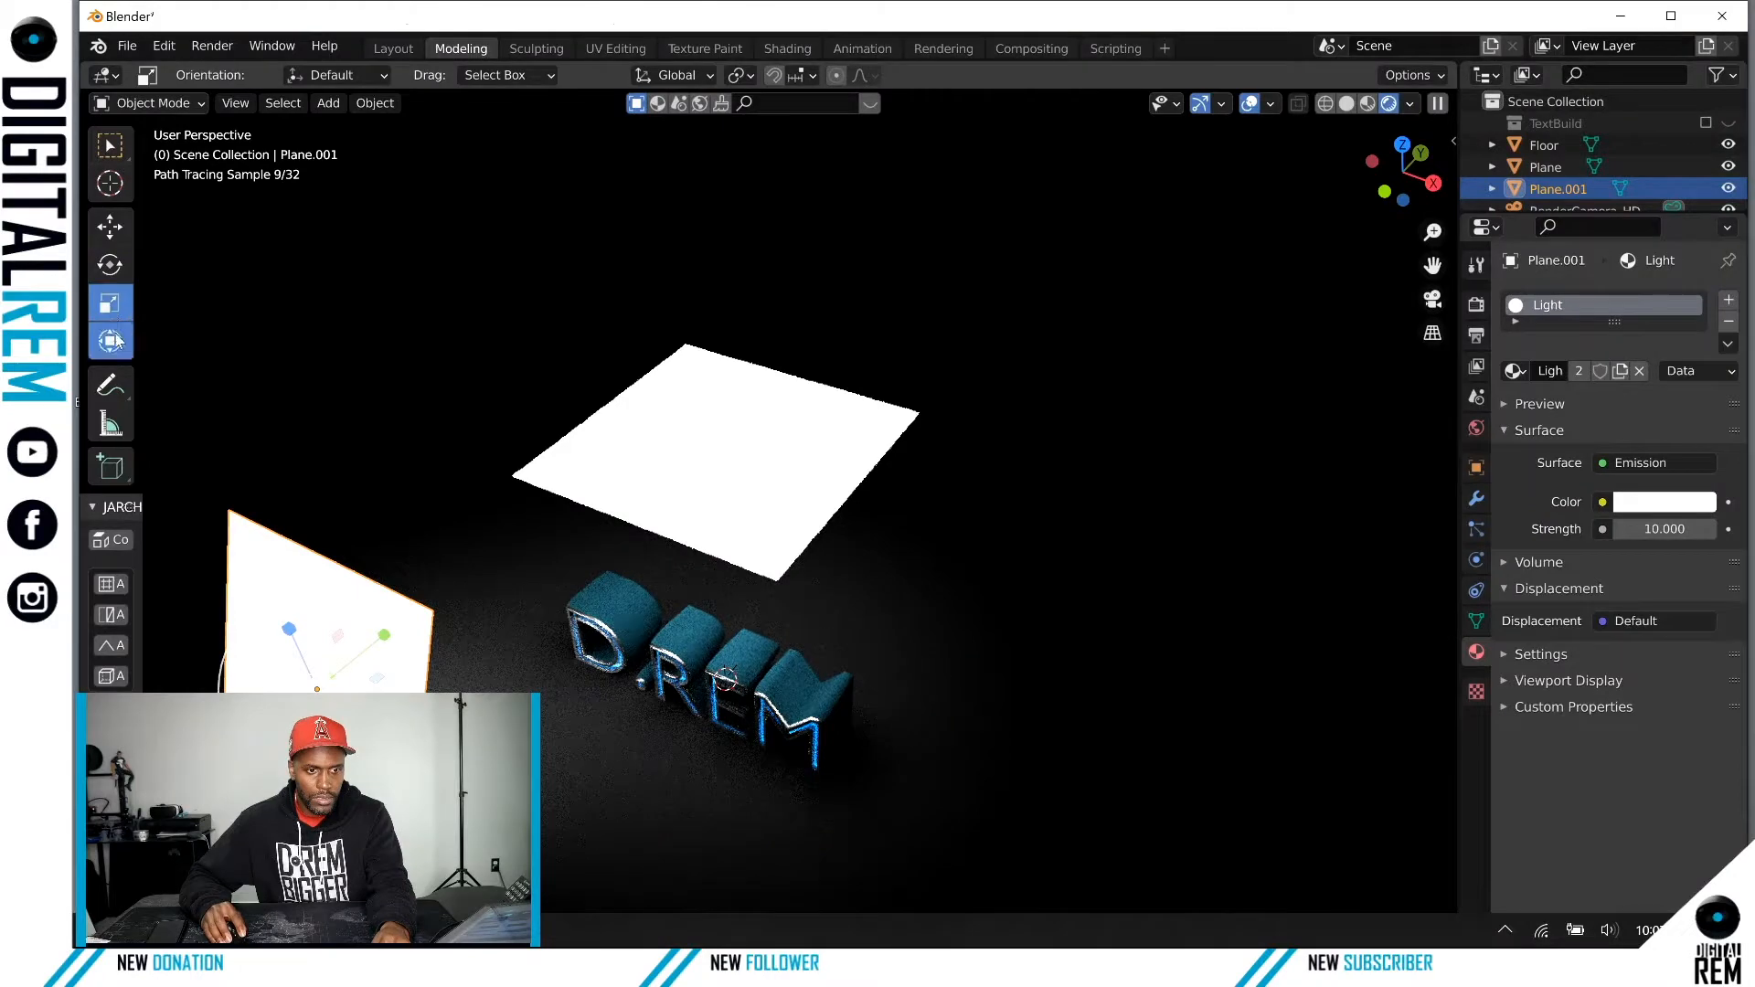
left_click_drag(311, 717, 268, 715)
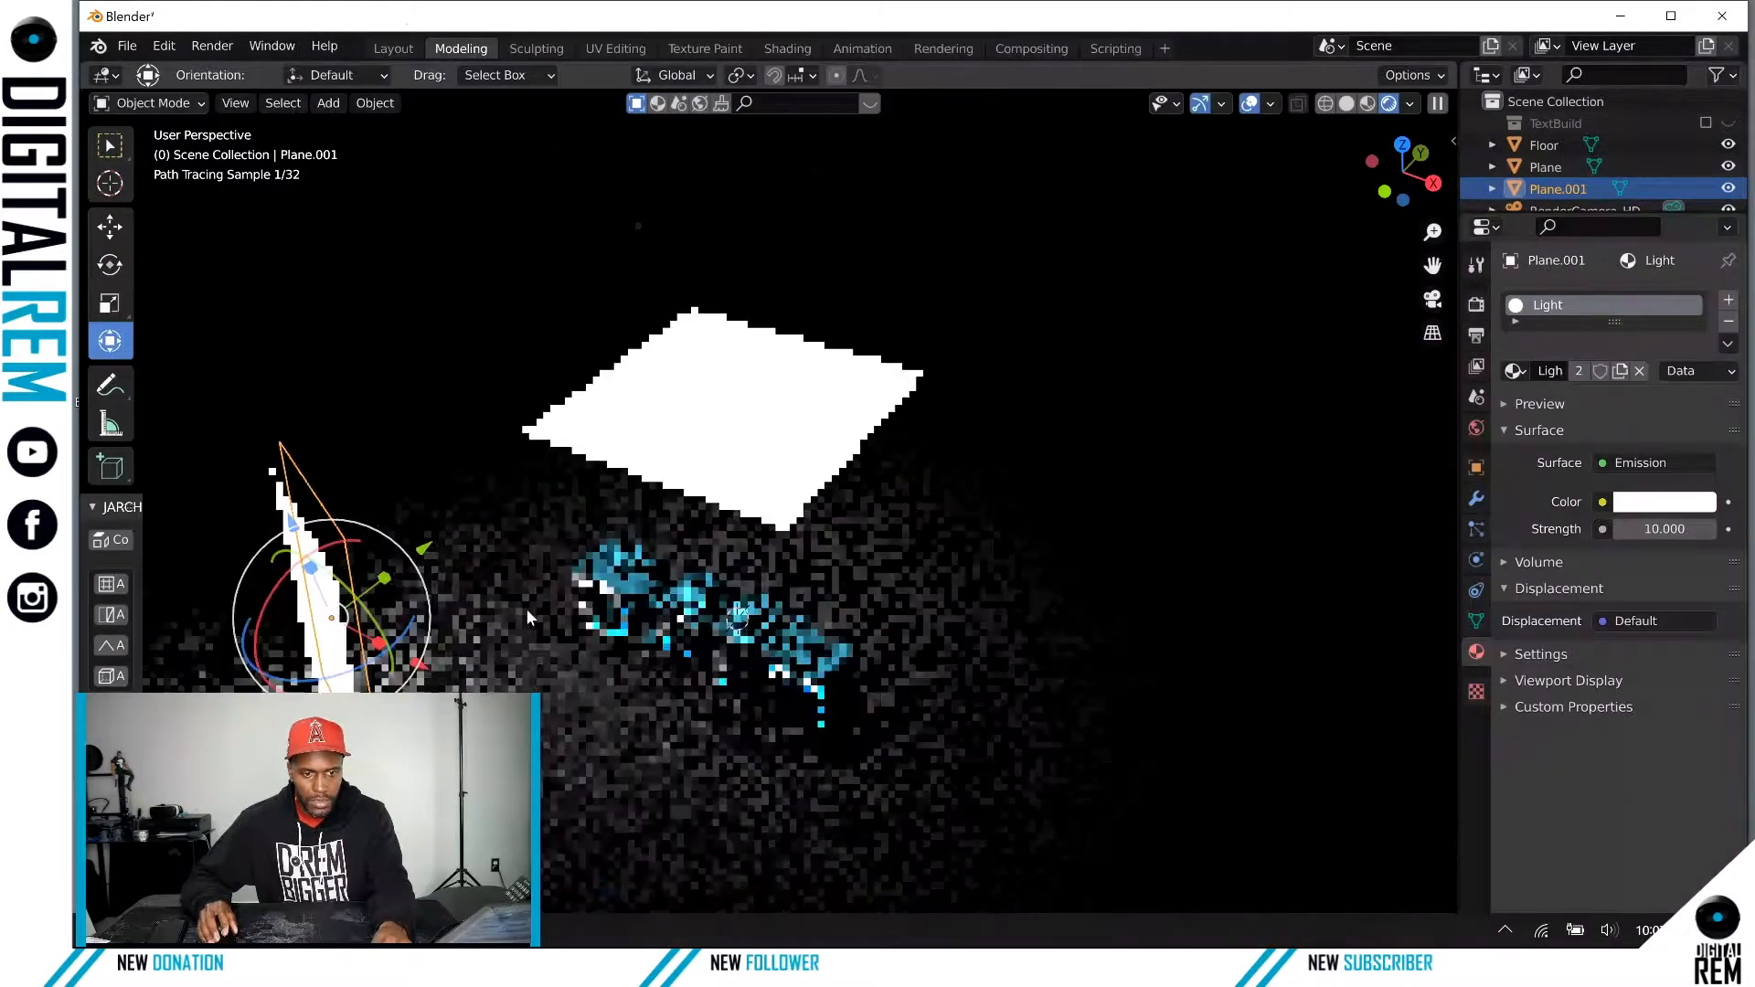
Step: Duplicate the angled light plane and move the copy along X to in front of the letter M
key("shift+d")
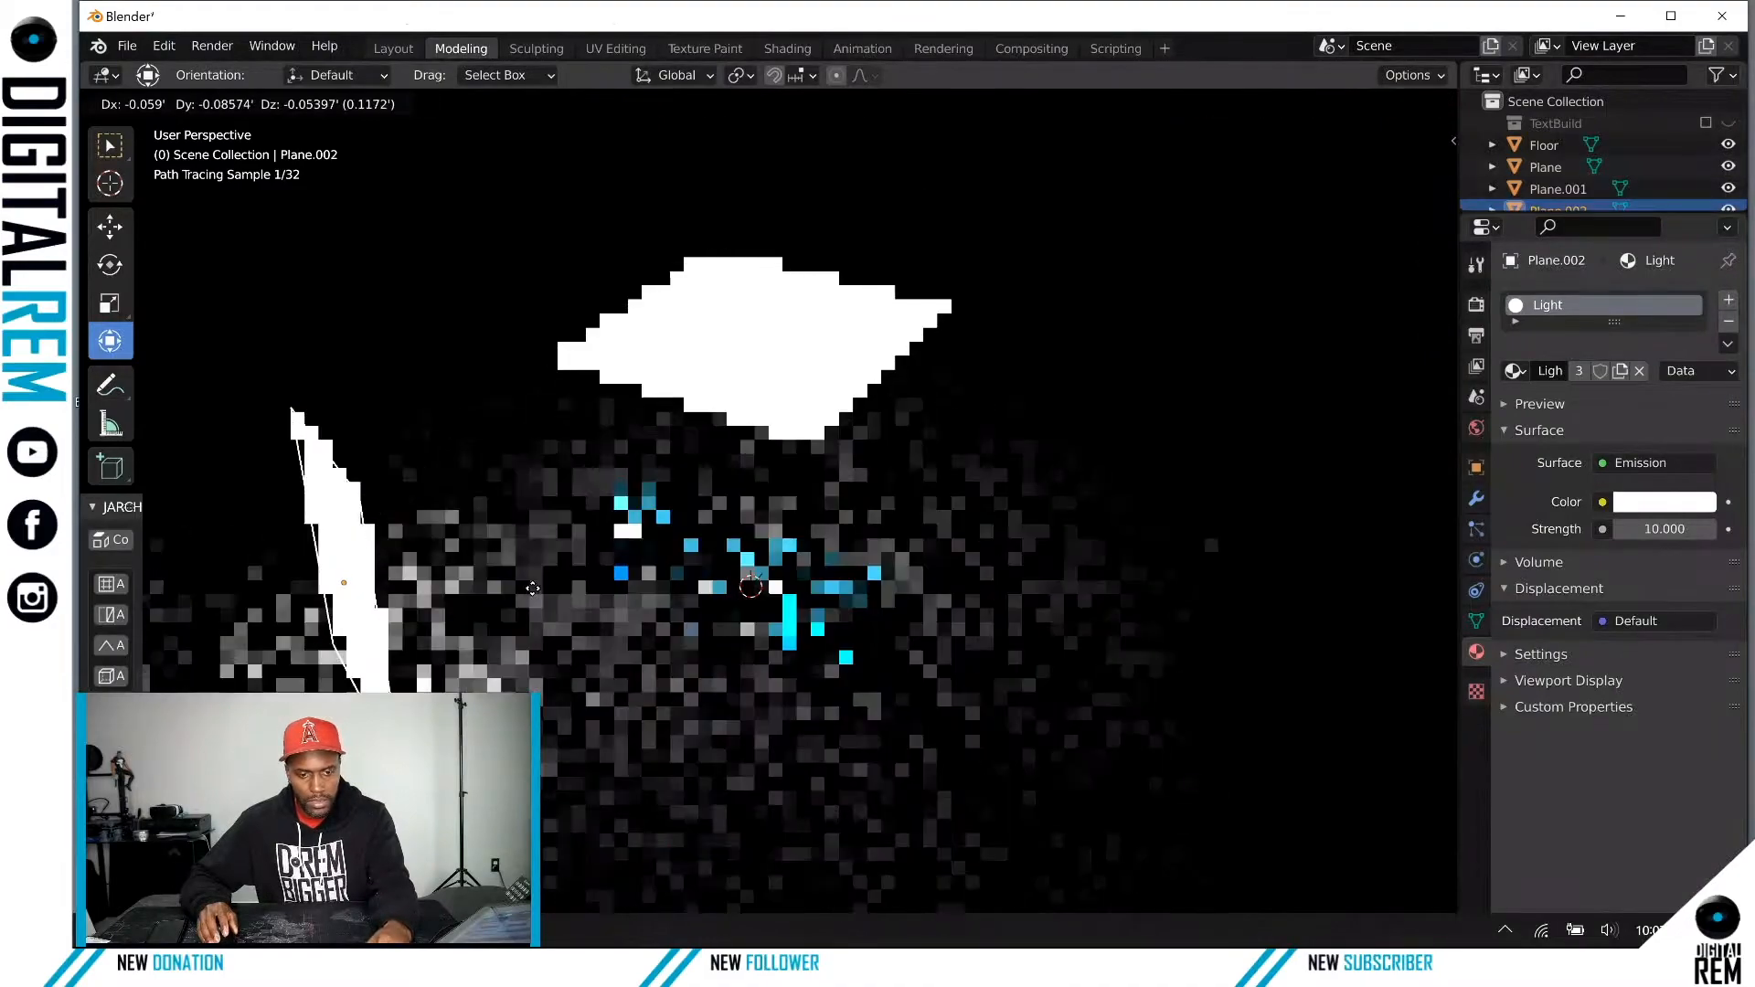
key("x")
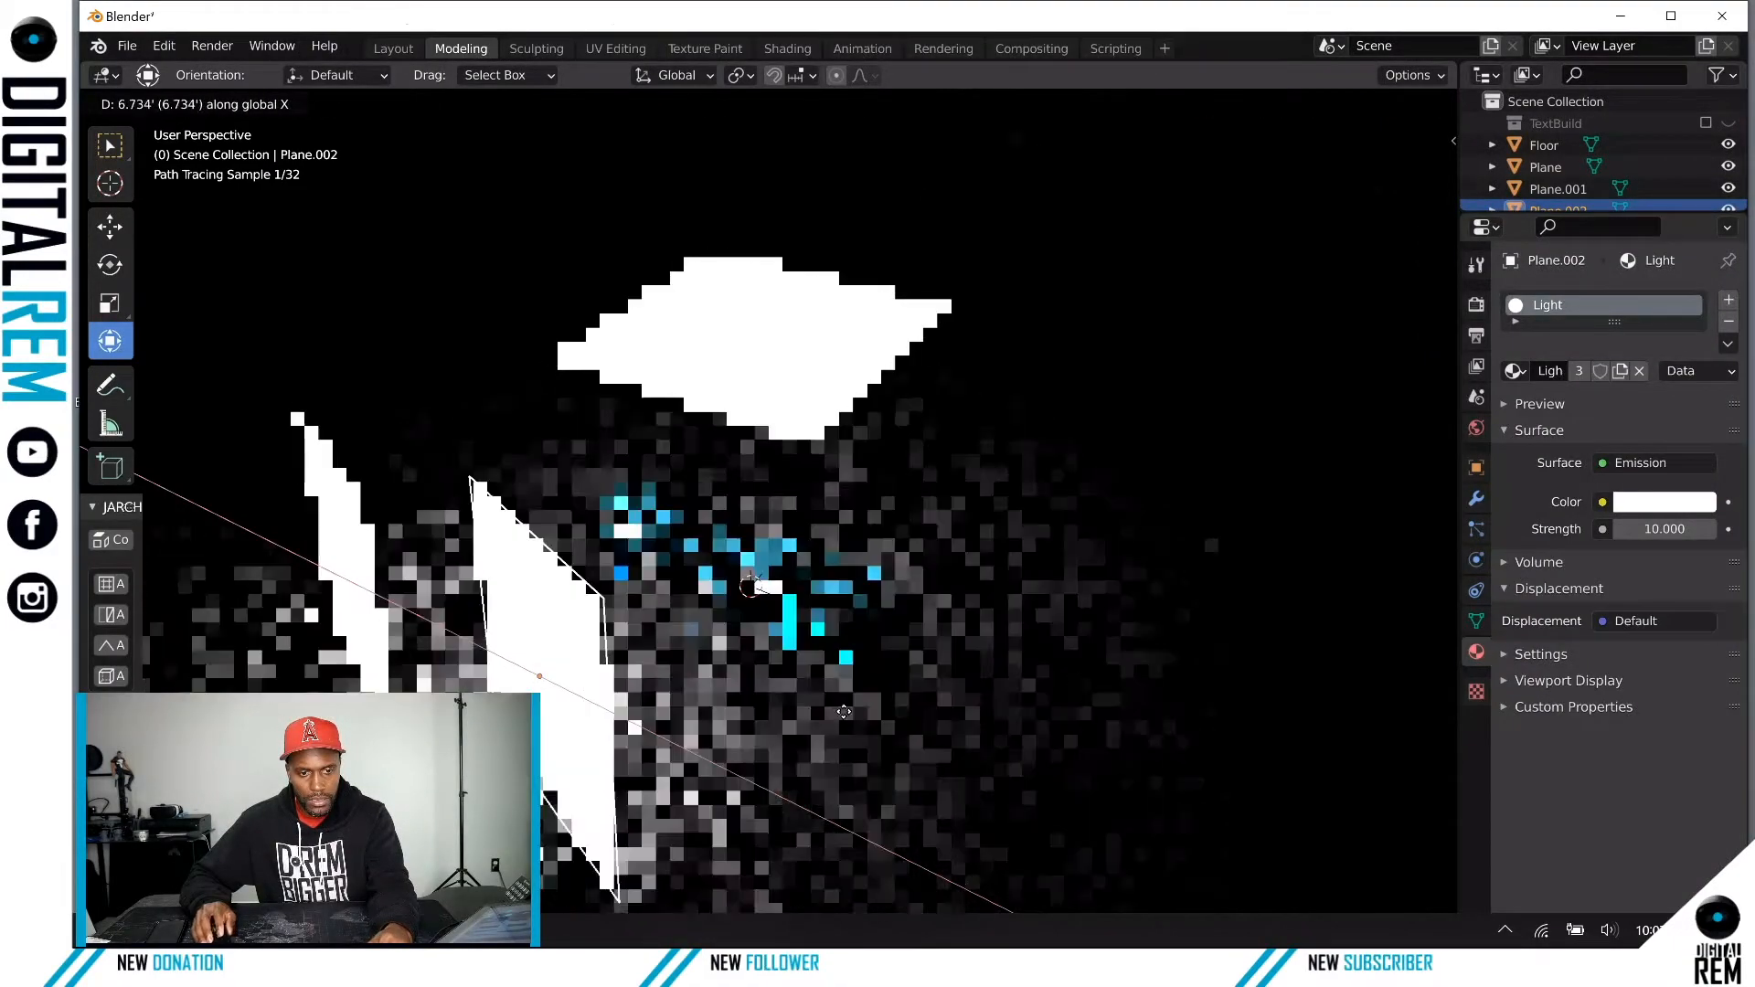
left_click(1022, 749)
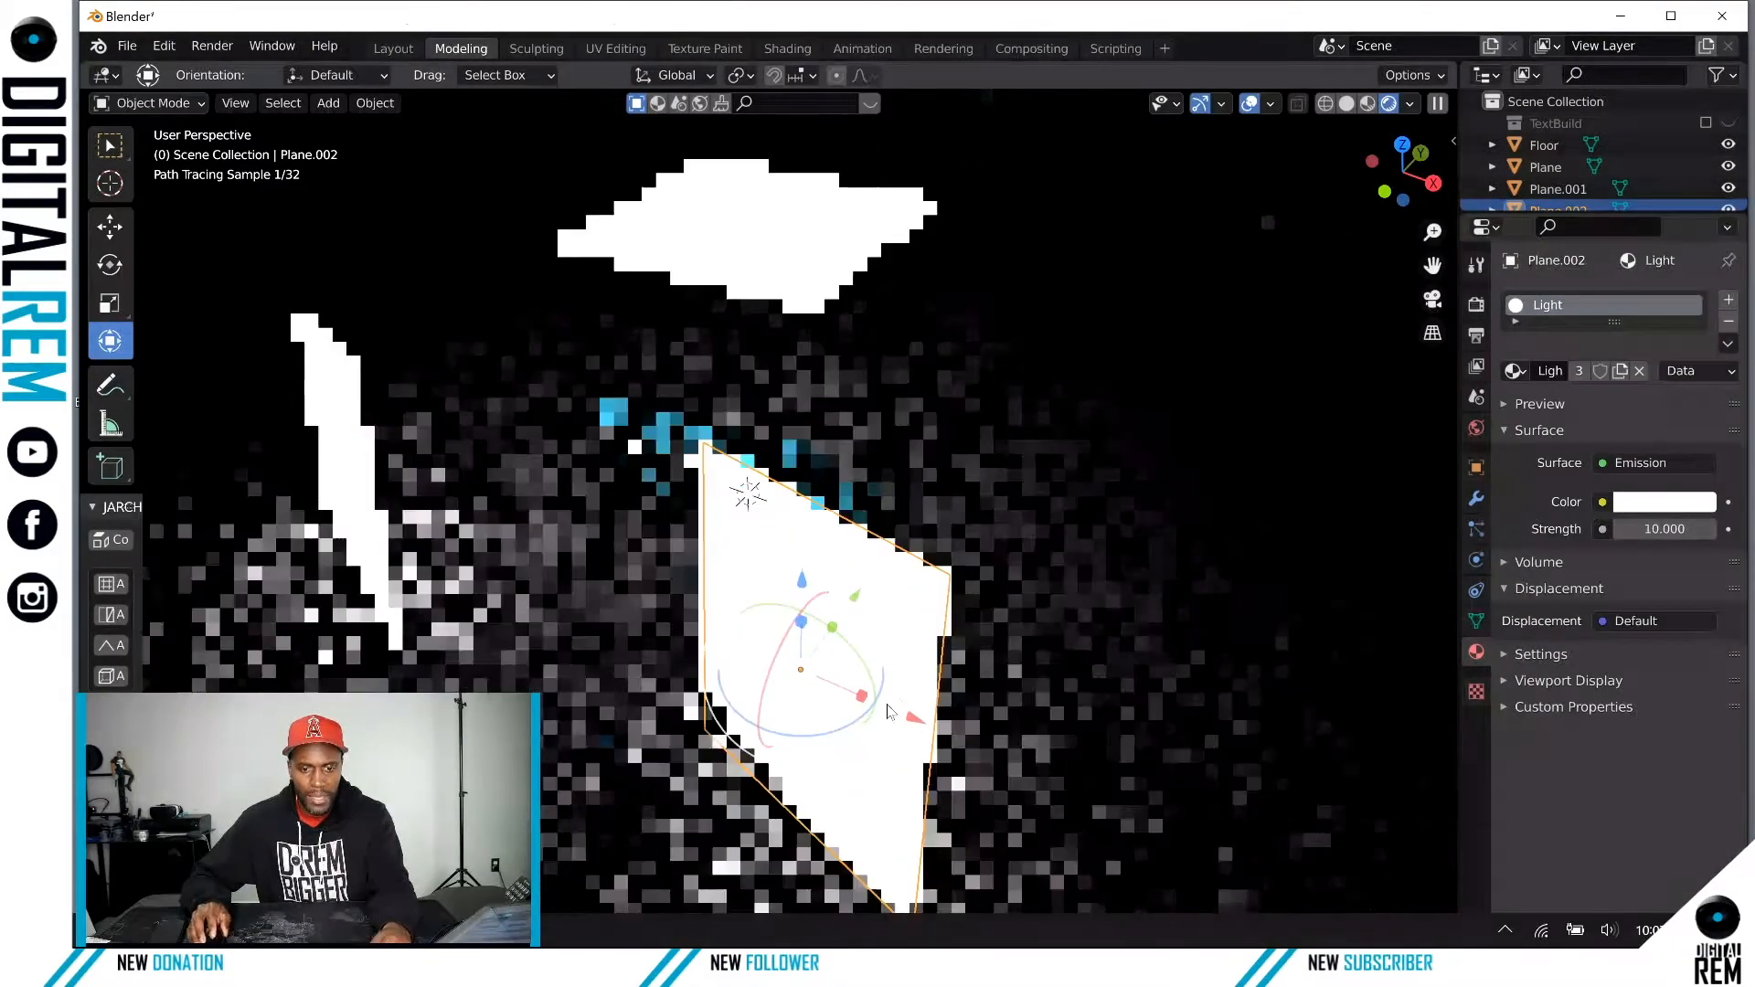
Step: Trackball-rotate the duplicated light plane in front of the letter M so it tilts toward the text
key("r")
key("r")
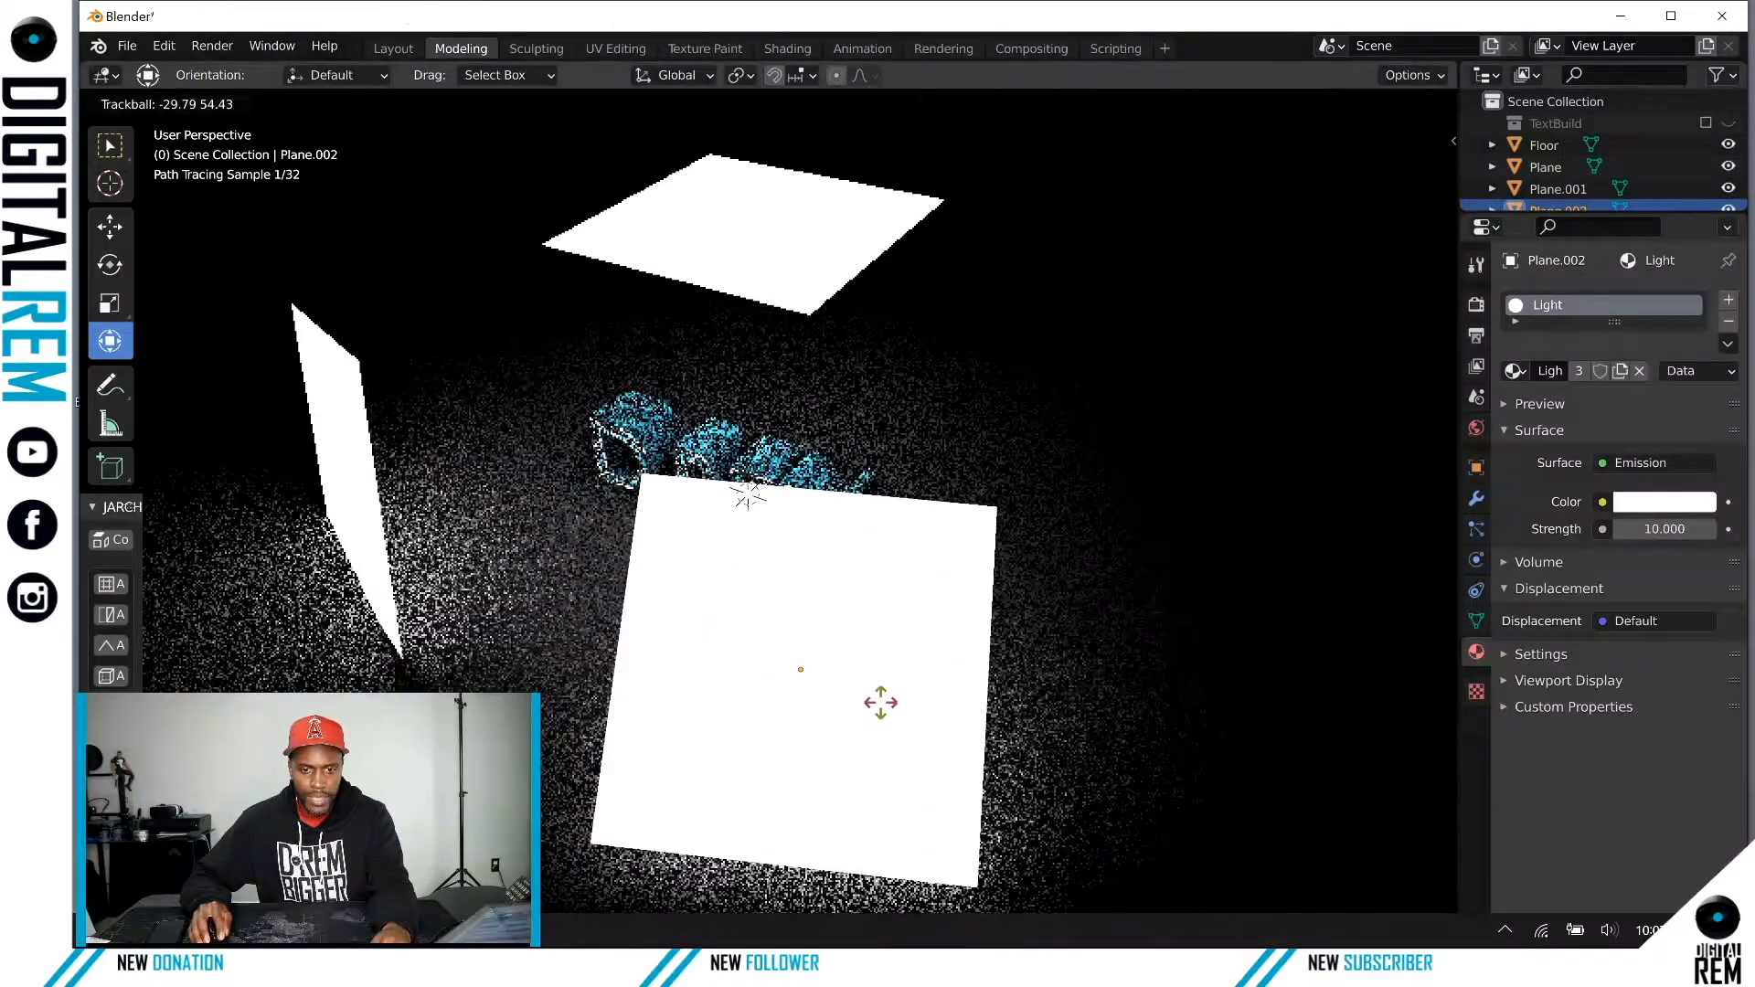
left_click(876, 706)
left_click(371, 103)
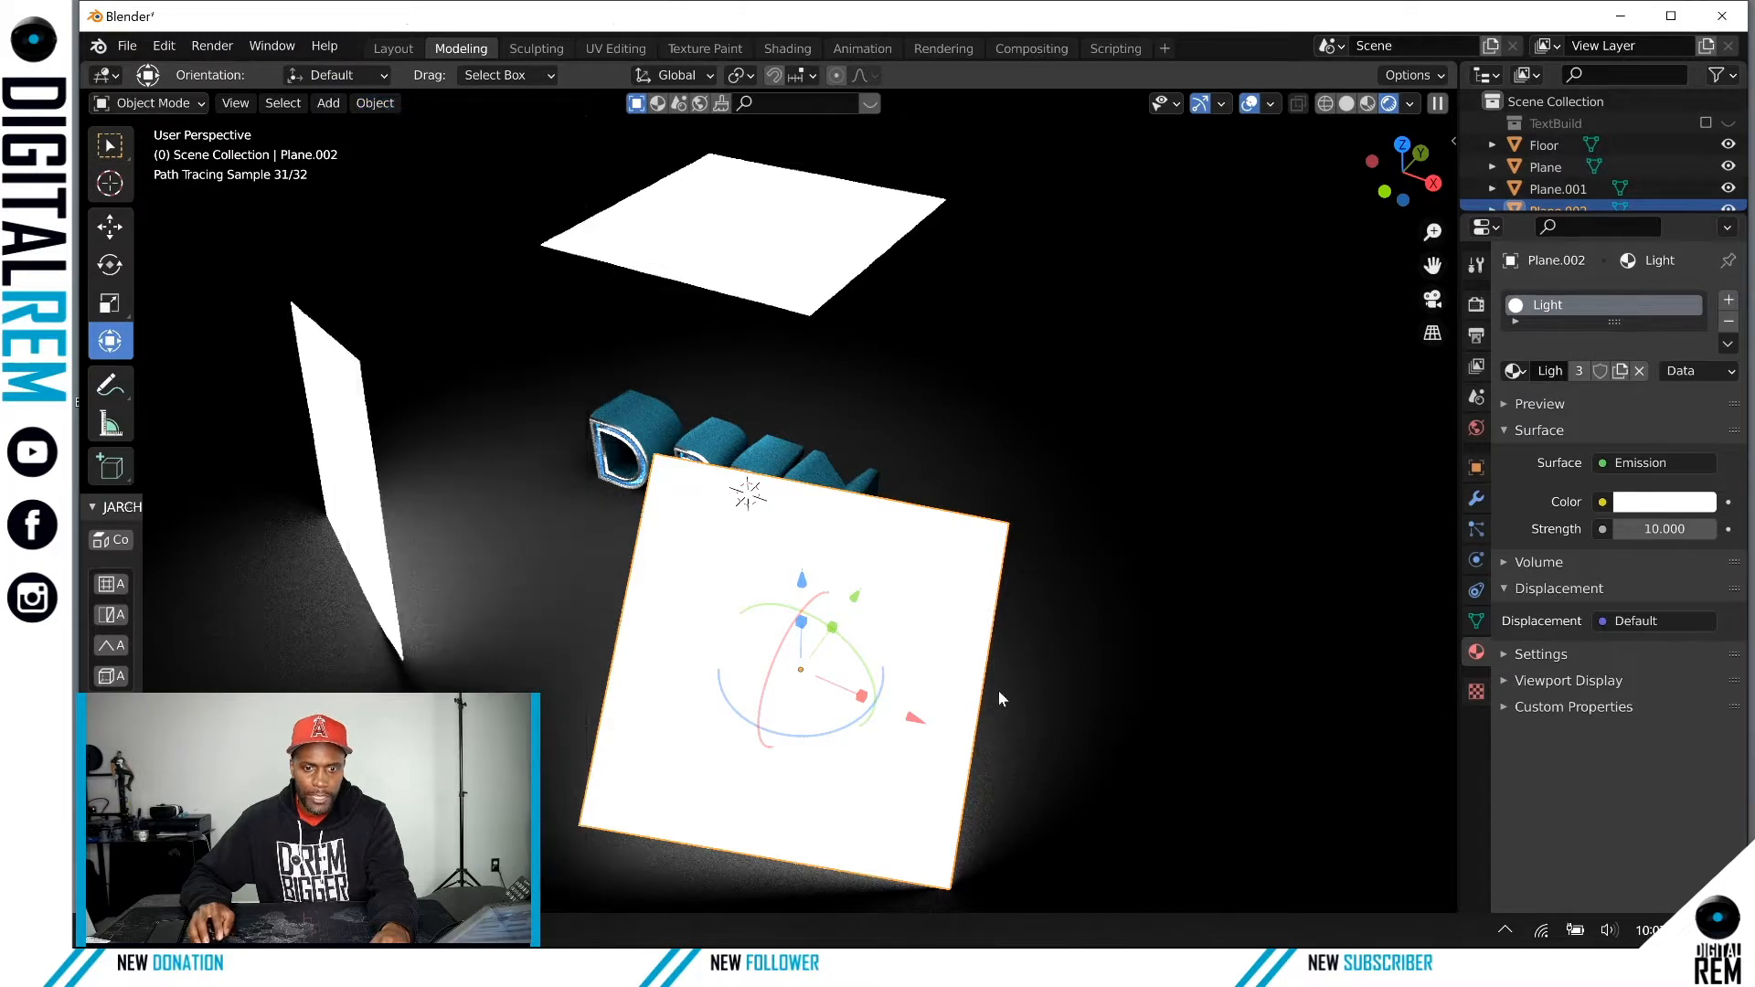
Step: Raise the tilted light plane beside the M along Z until it sits above the text, and check the lighting up close
middle_click_drag(1042, 633, 1033, 340)
key("g")
key("z")
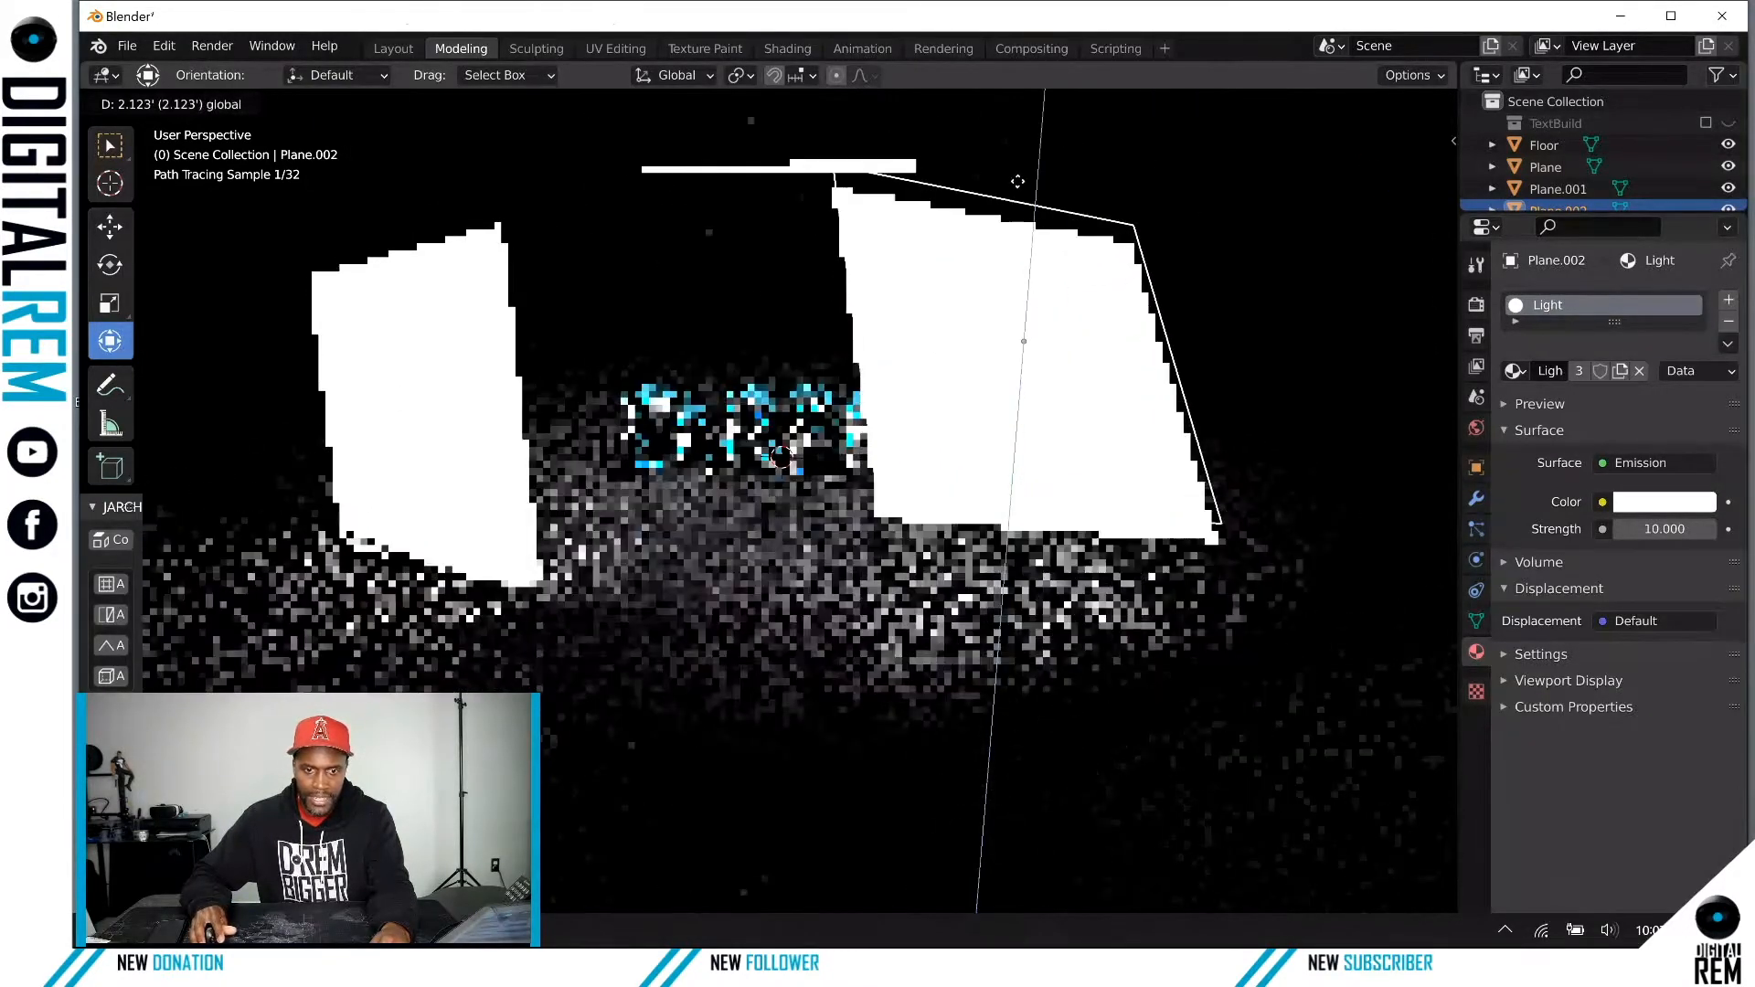
left_click_drag(1010, 121, 1002, 91)
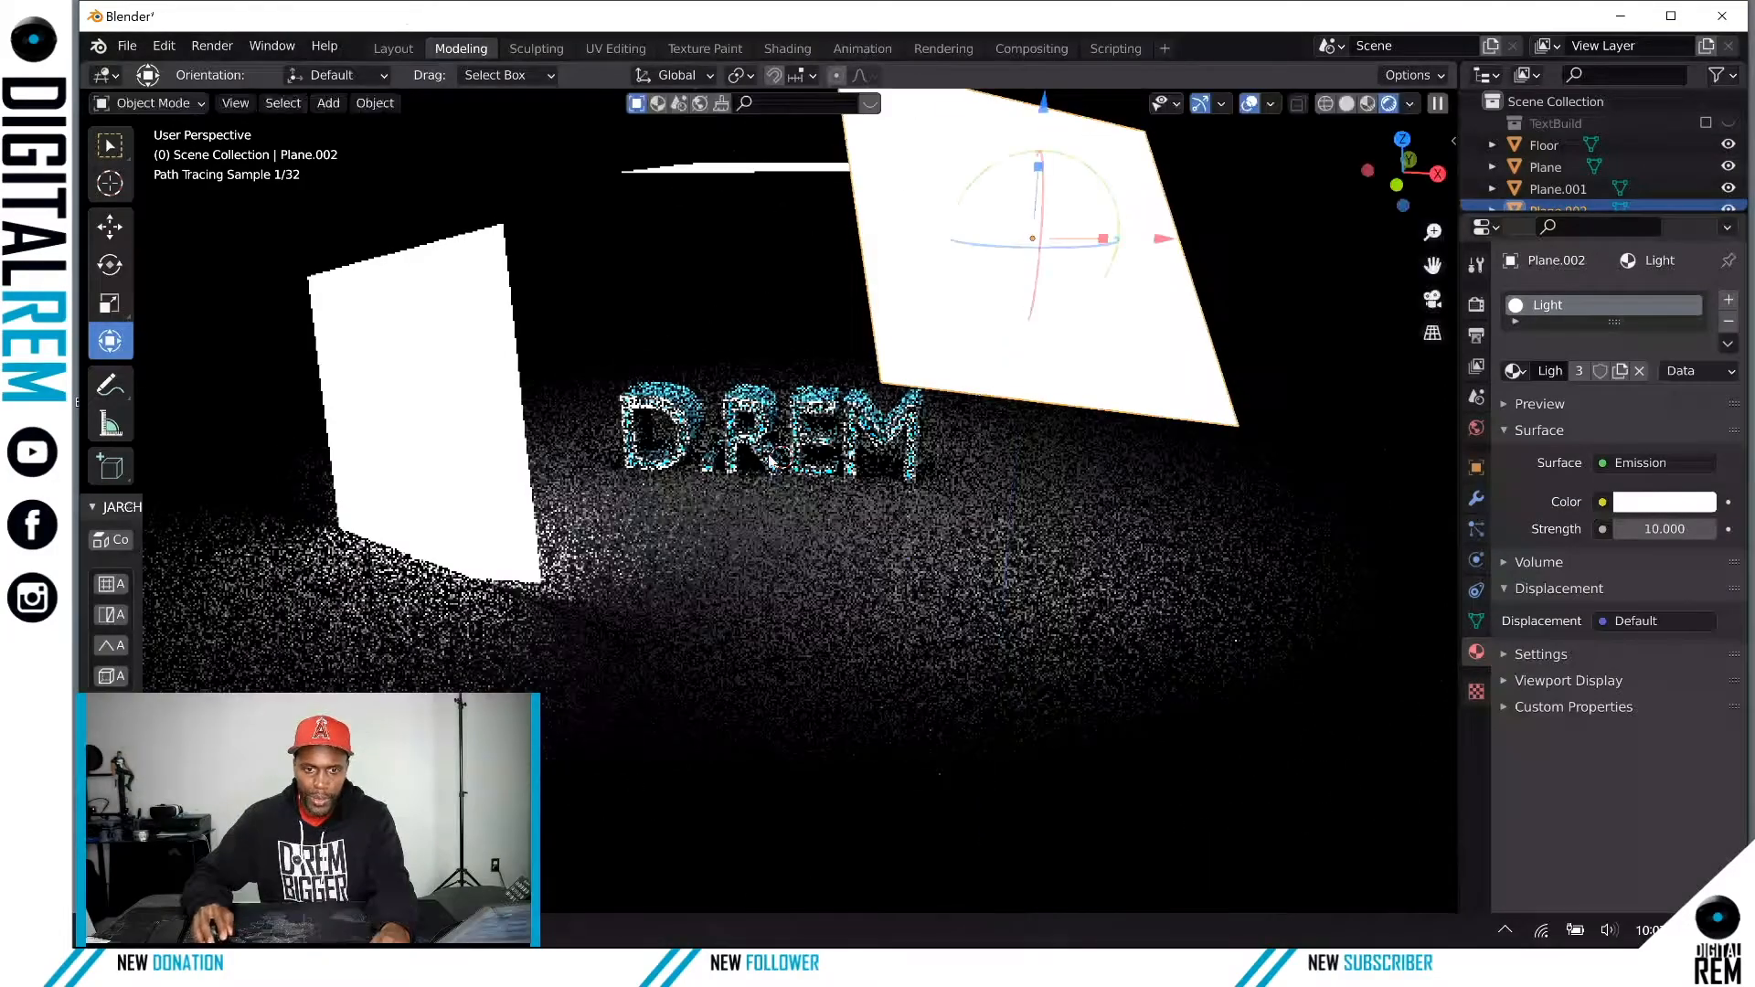
scroll(854, 494, "up", 4)
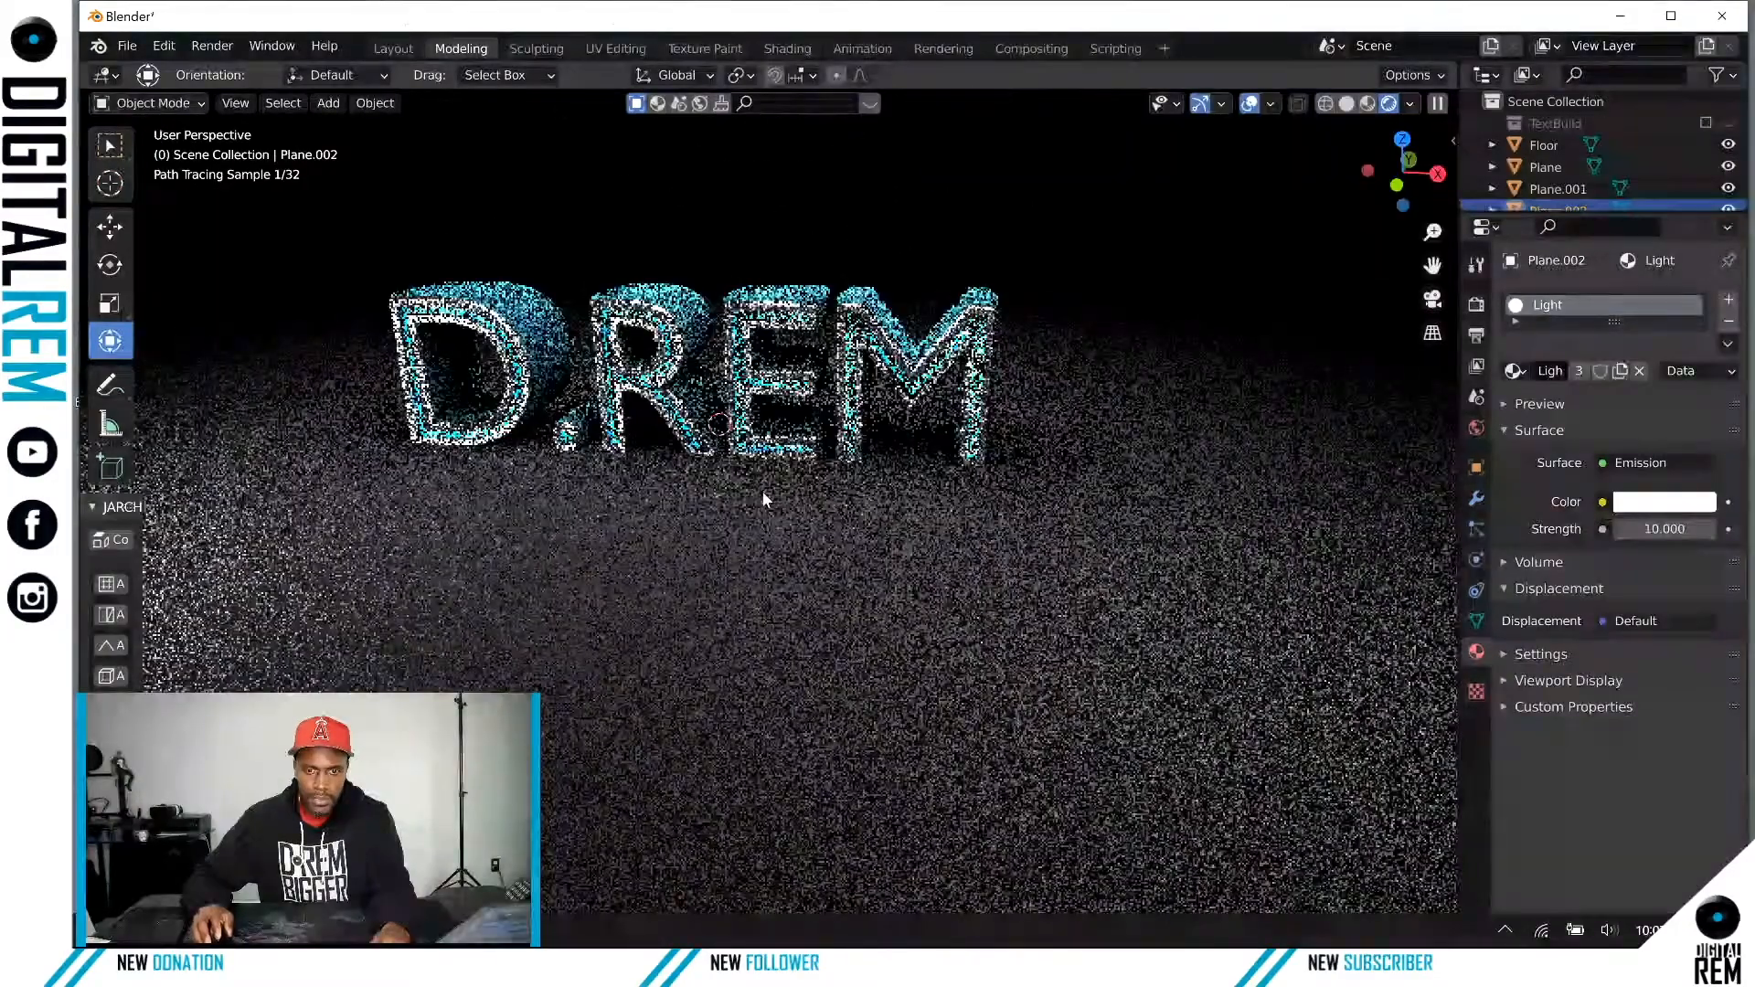
scroll(737, 485, "up", 5)
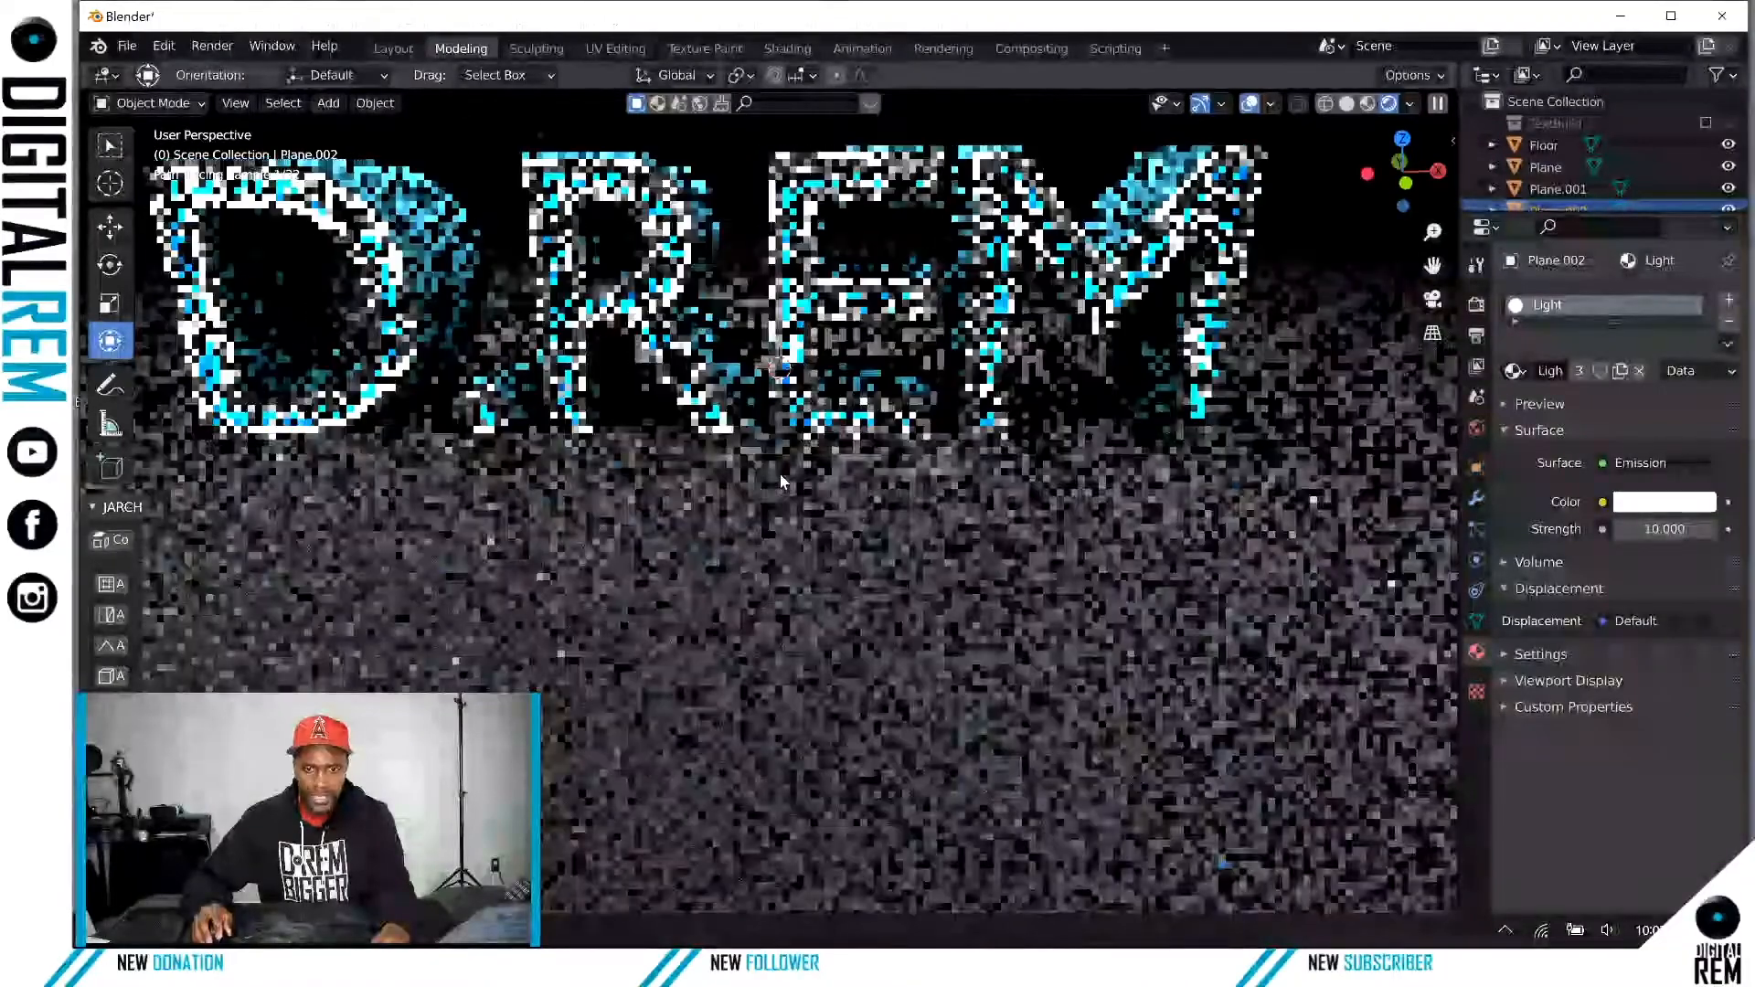
mouse_move(781, 473)
middle_mouse_down()
mouse_move(718, 595)
mouse_move(769, 589)
middle_mouse_up()
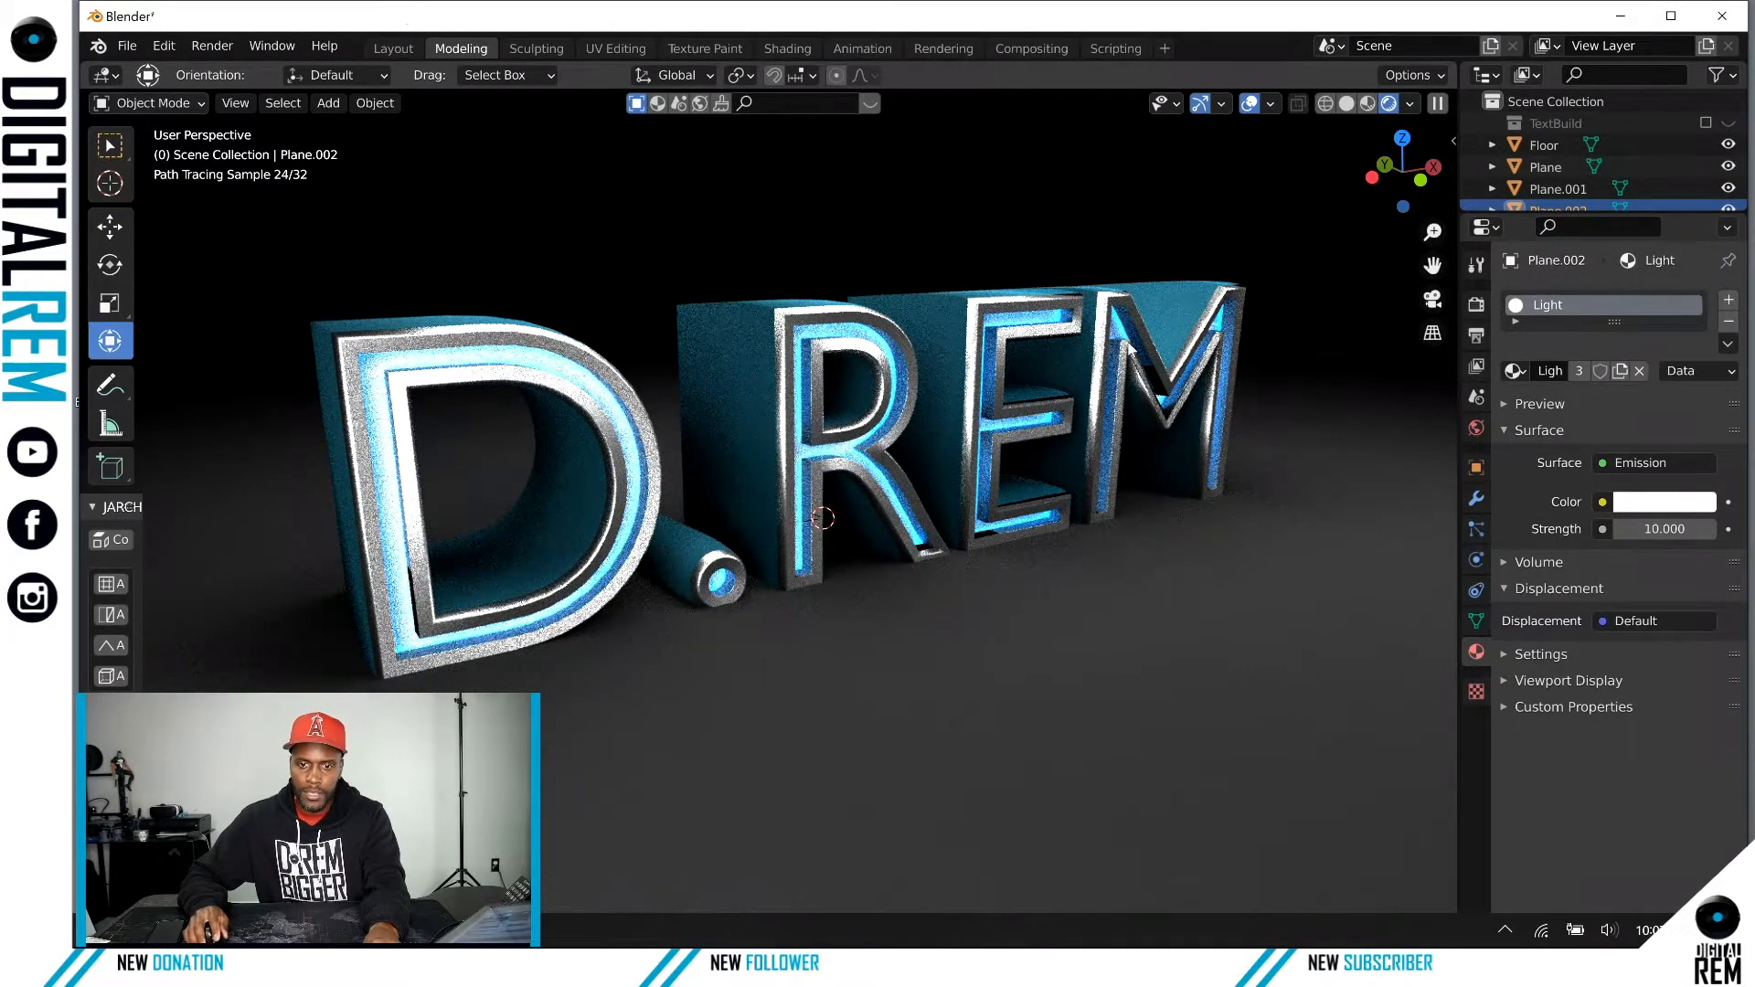
Step: Scale down both front light planes, the one by the D and the one by the M, to about half size or smaller
scroll(867, 421, "down", 9)
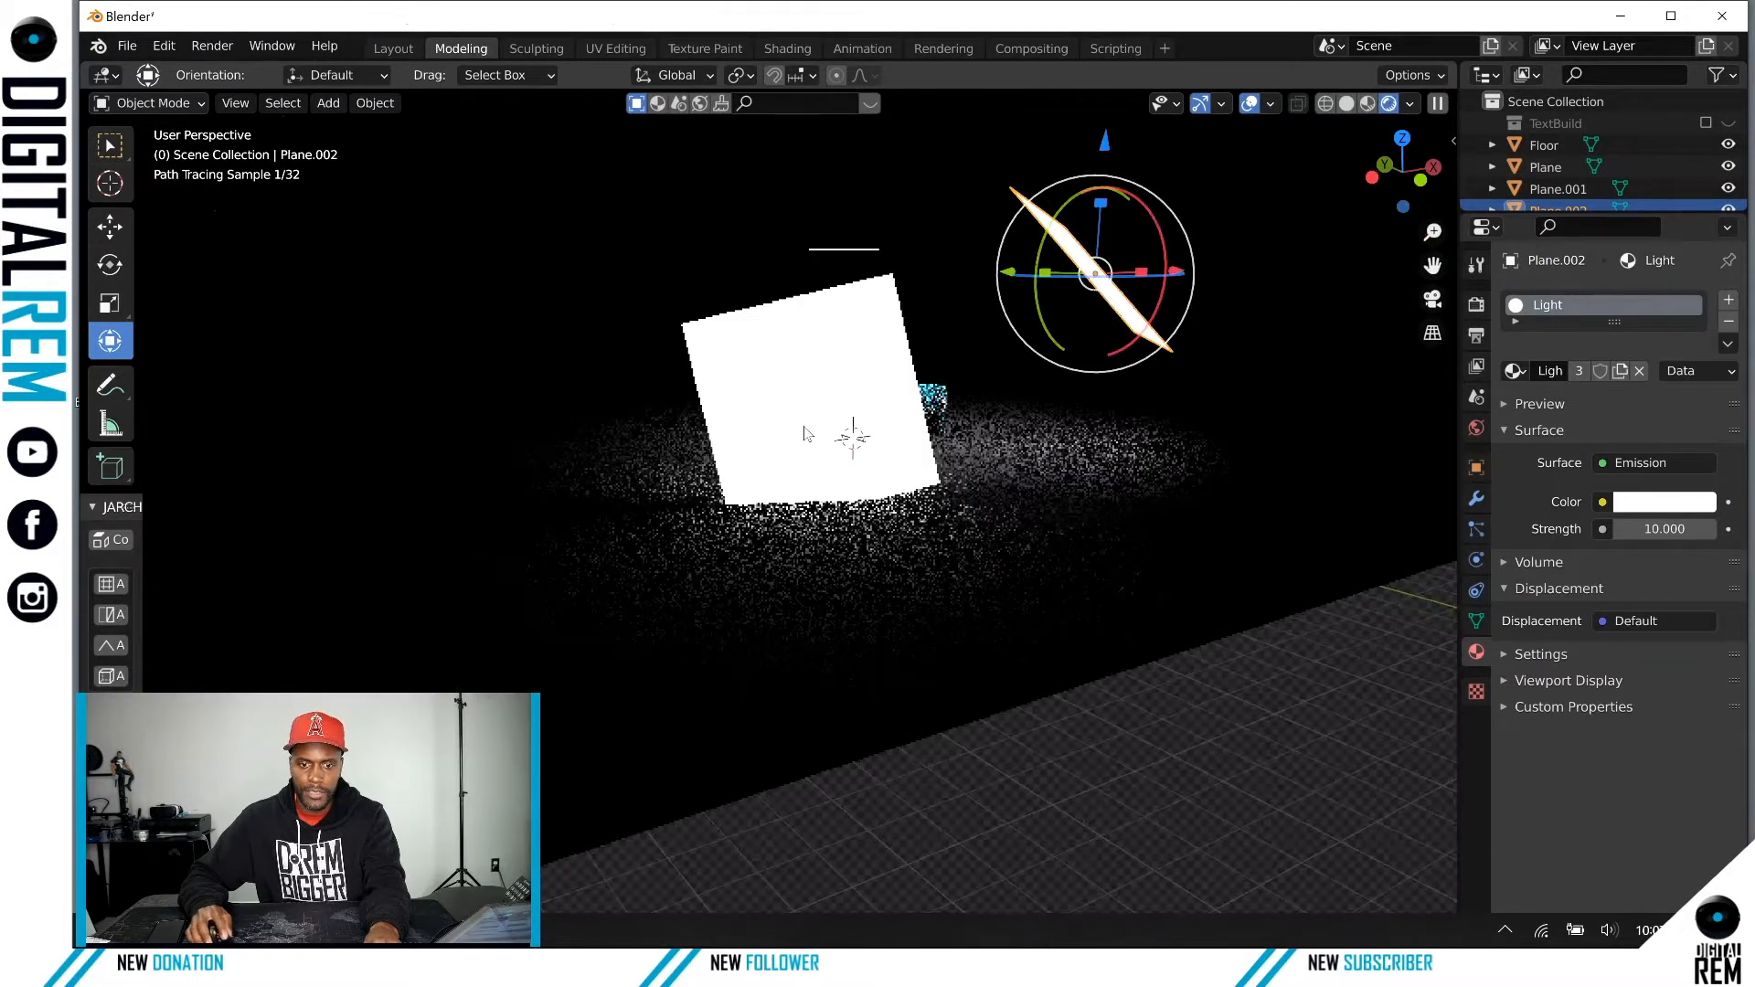
left_click(805, 432)
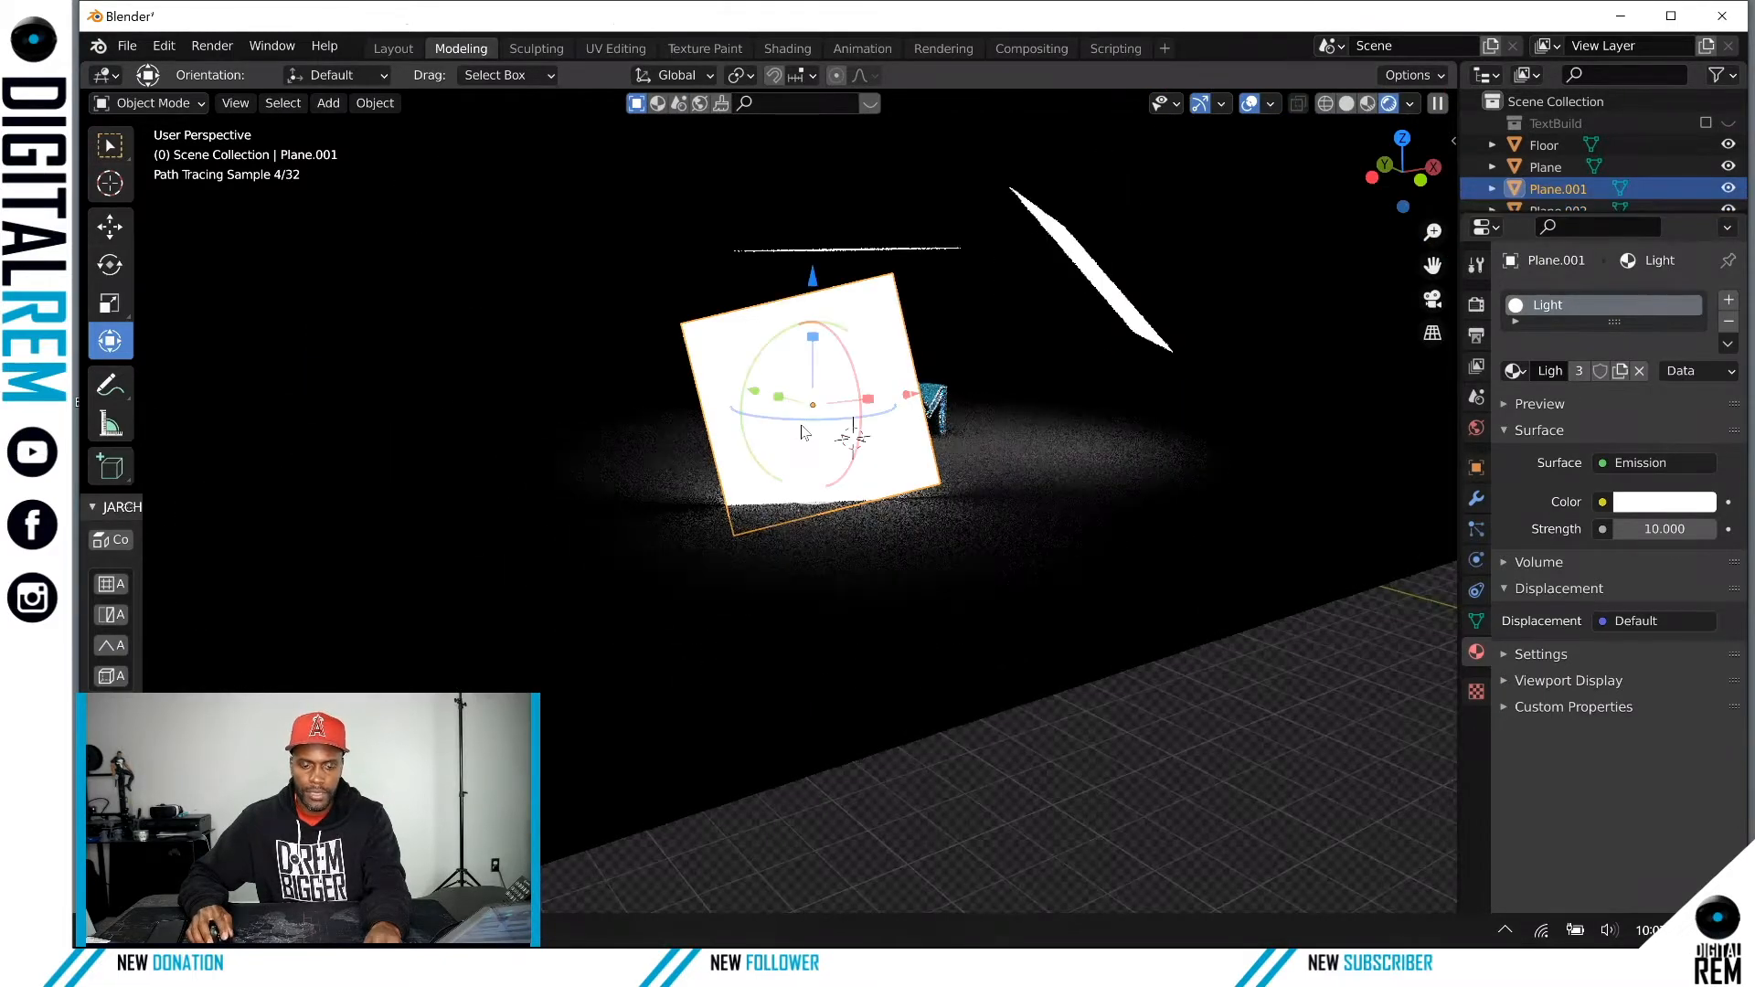
key("s")
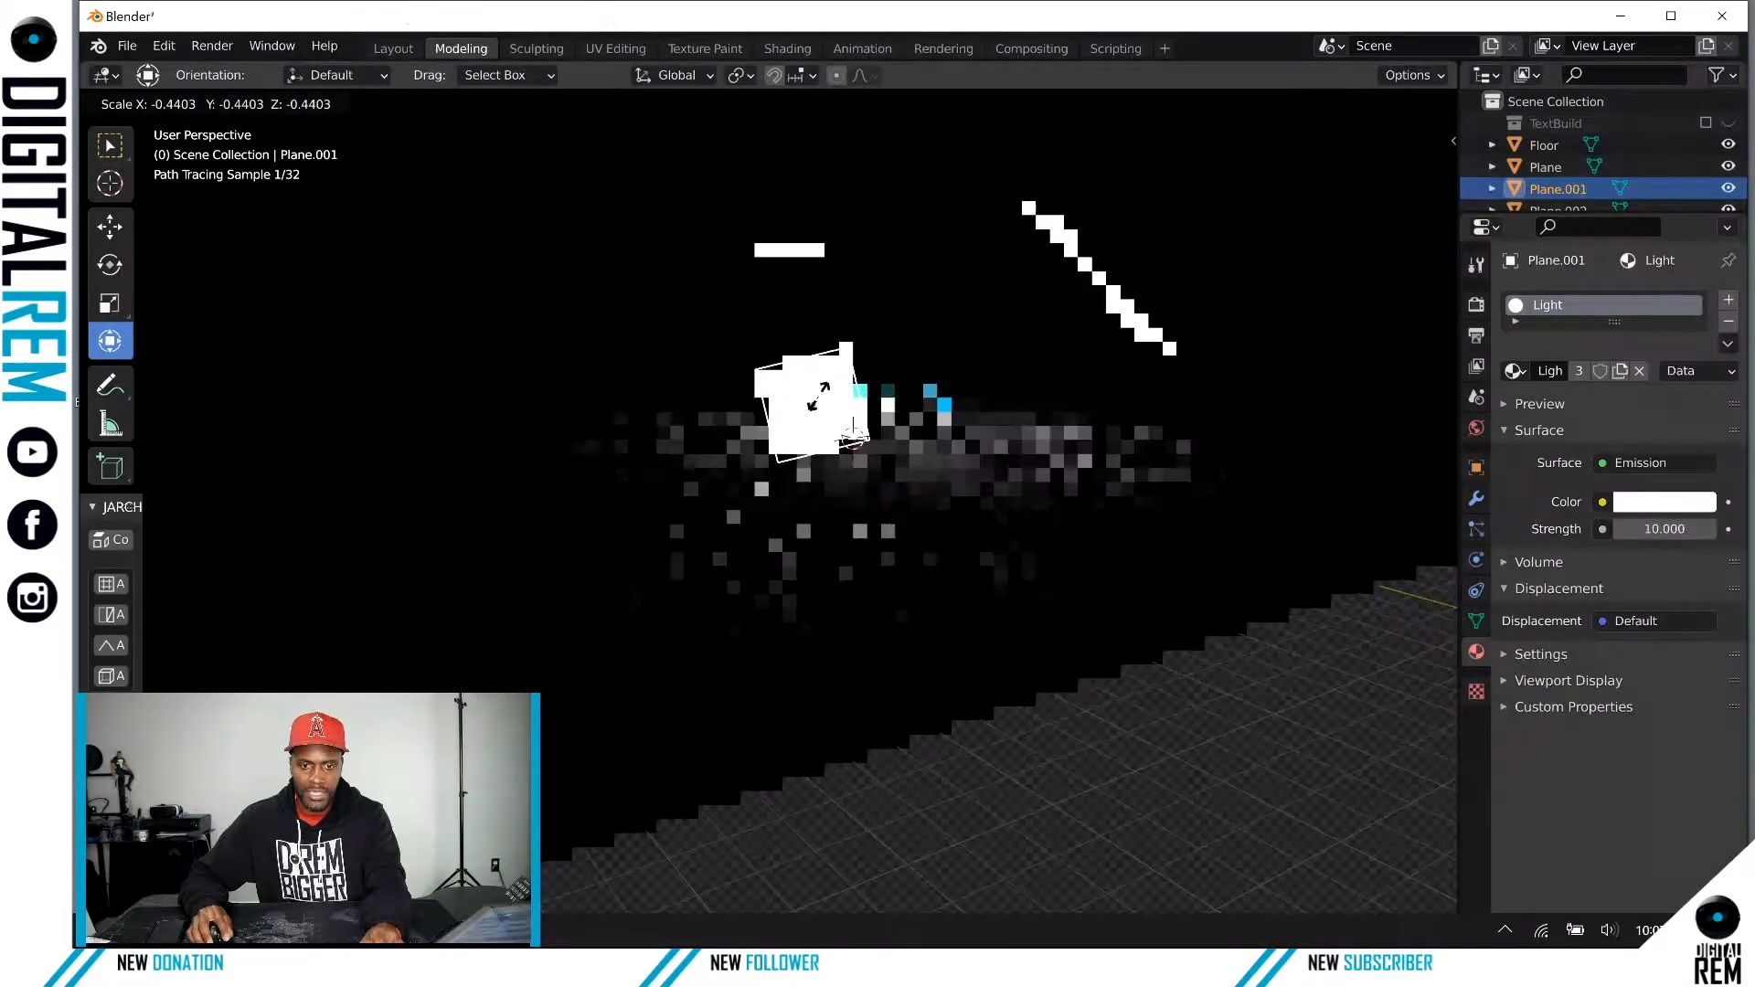
left_click(823, 402)
left_click(1078, 259)
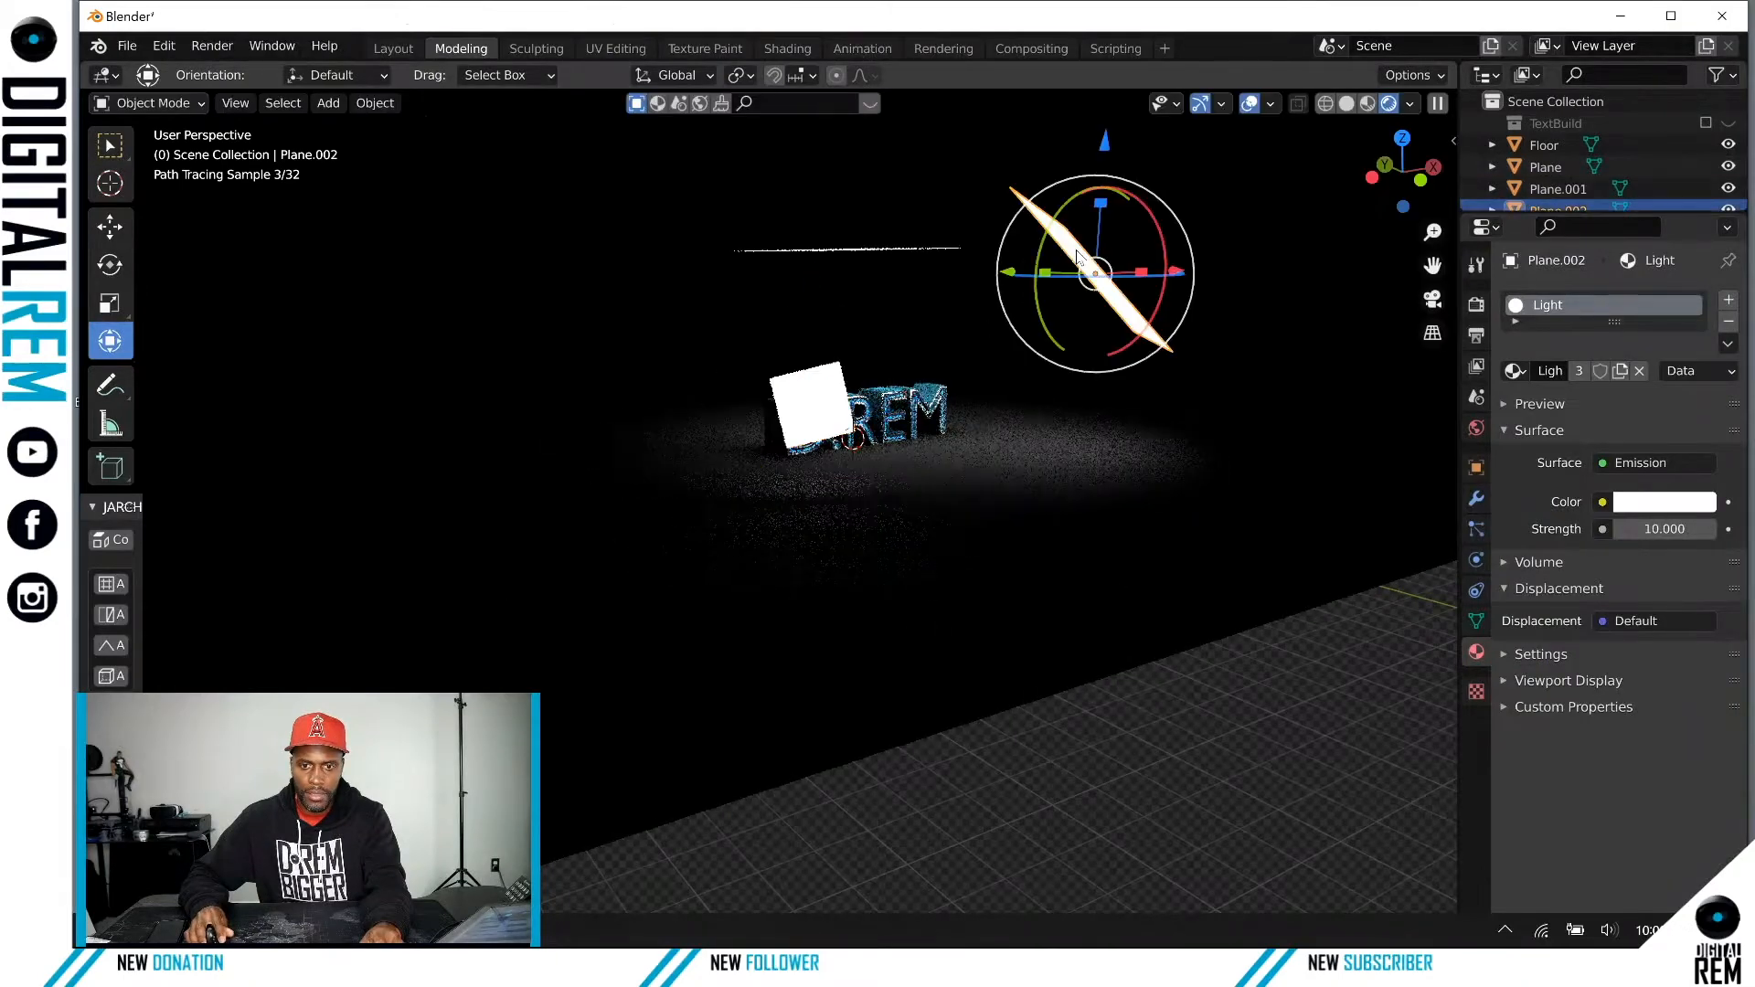
key("s")
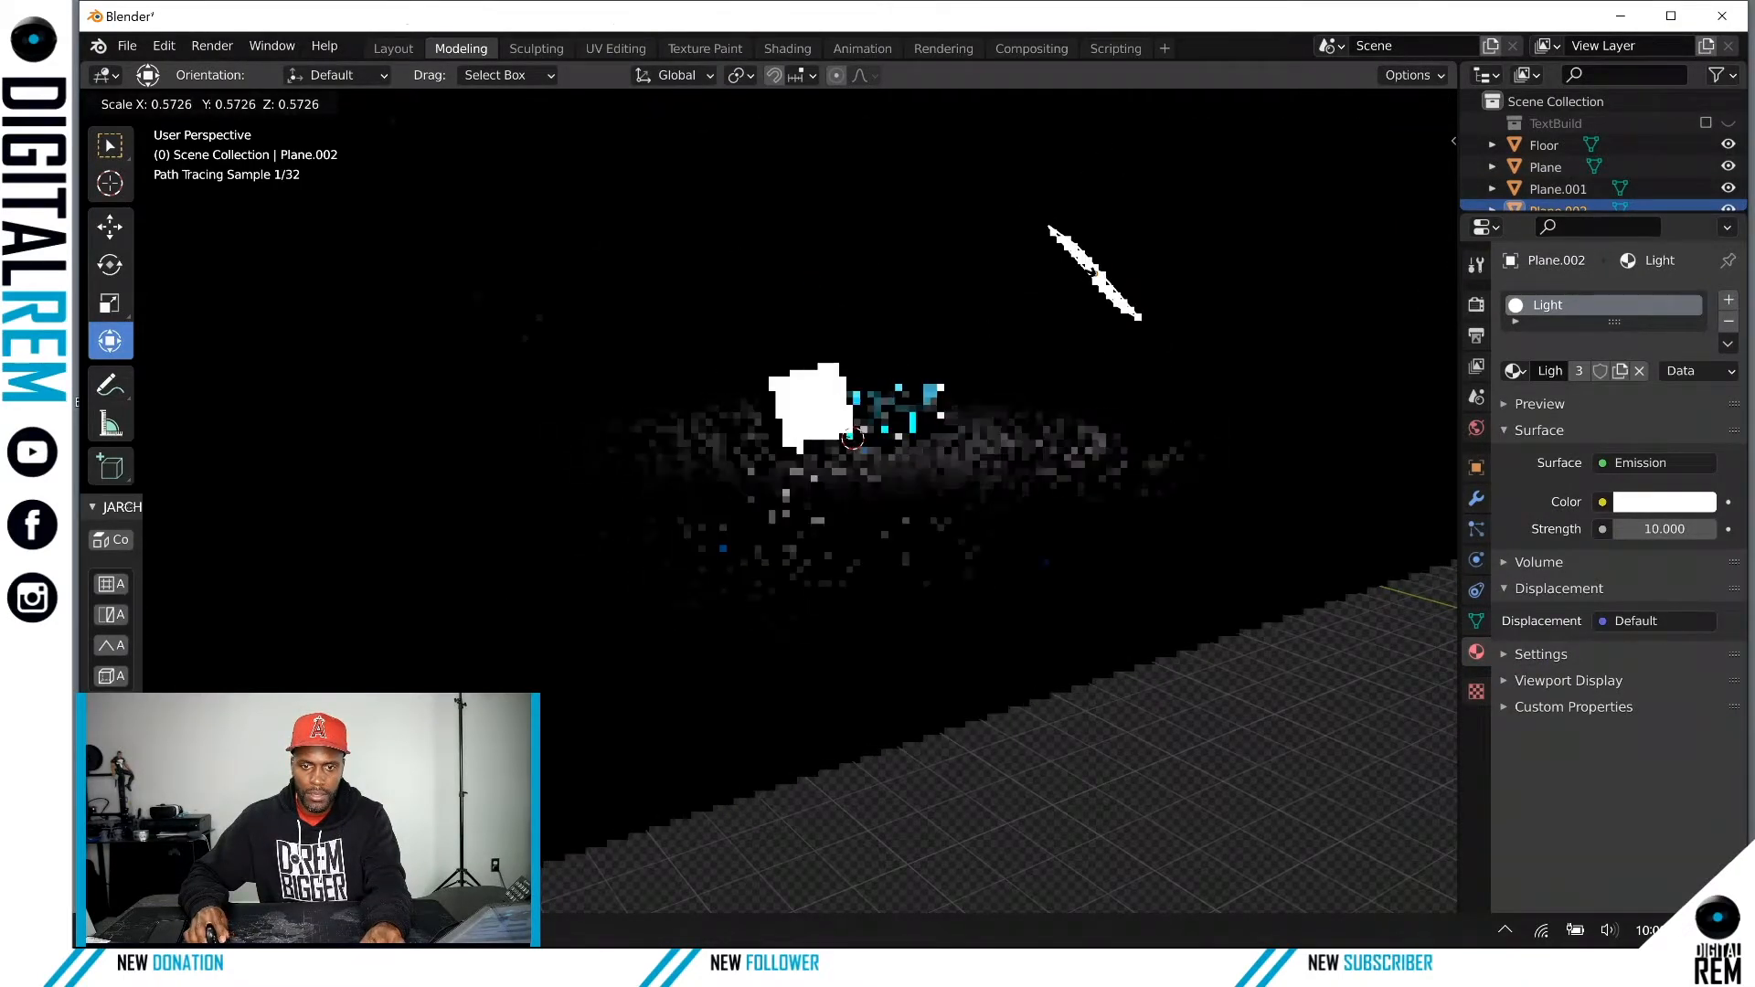
left_click(857, 439)
Step: Examine how the smaller light planes illuminate the D.REM letters and floor, from close up and farther out
scroll(866, 437, "up", 3)
scroll(864, 437, "down", 6)
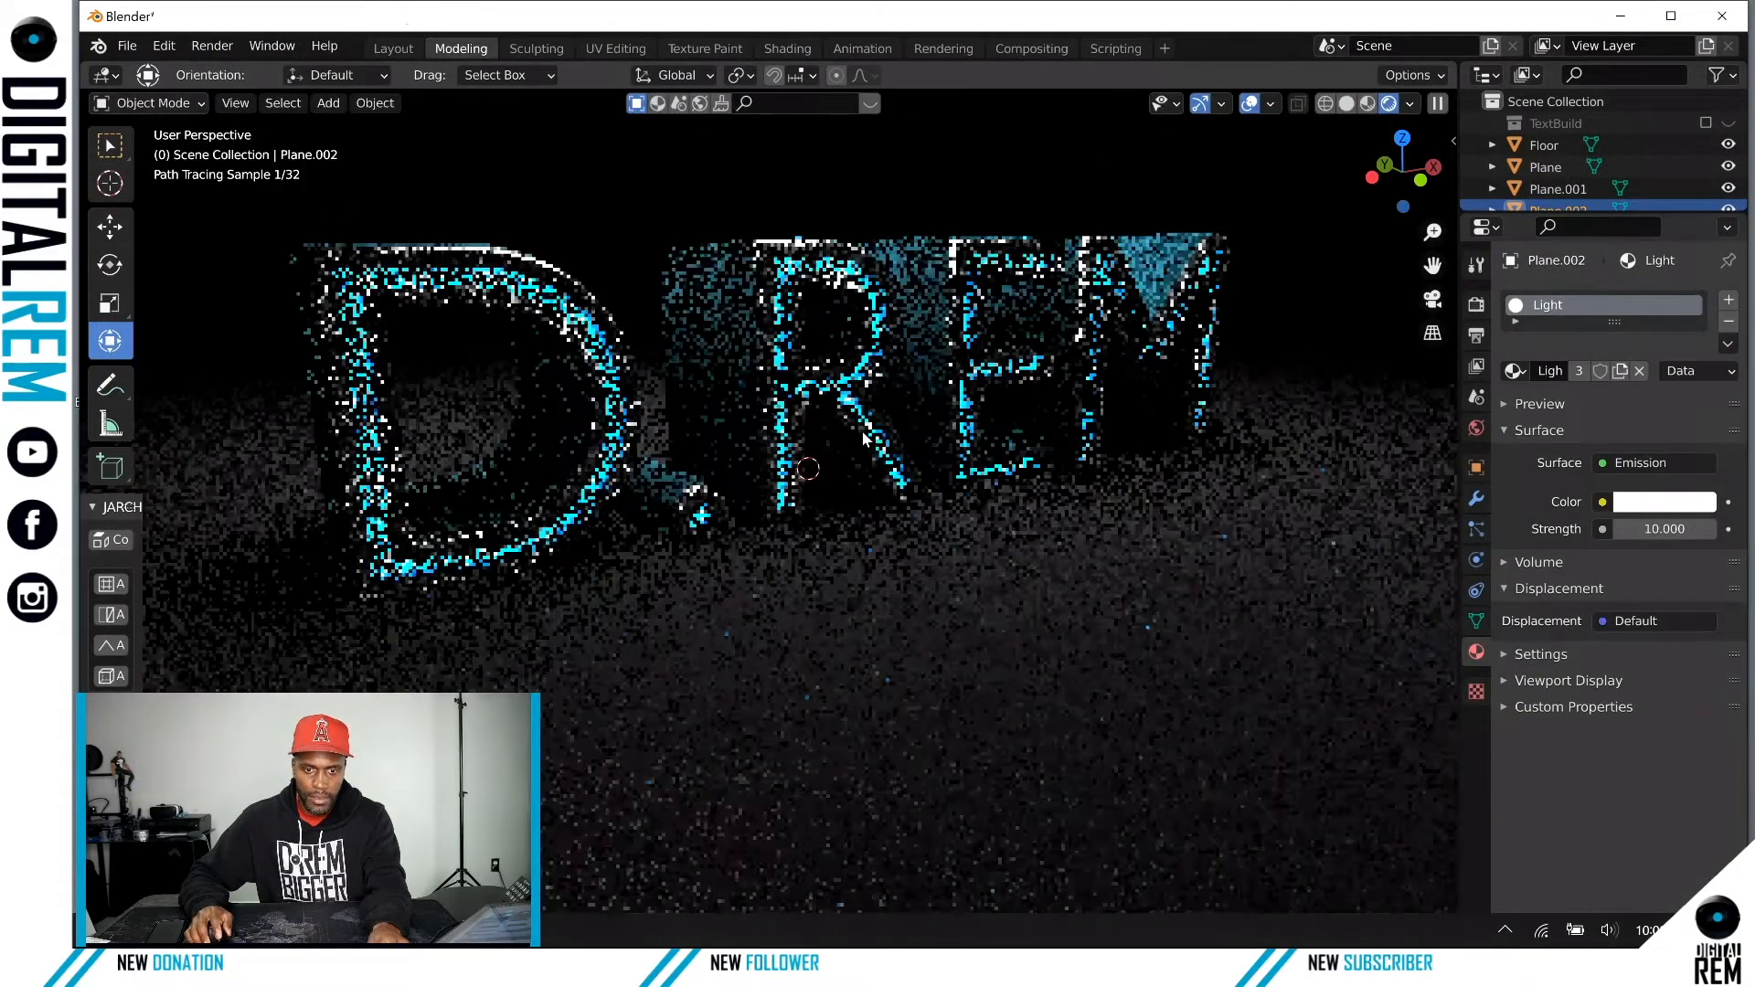
scroll(863, 433, "up", 5)
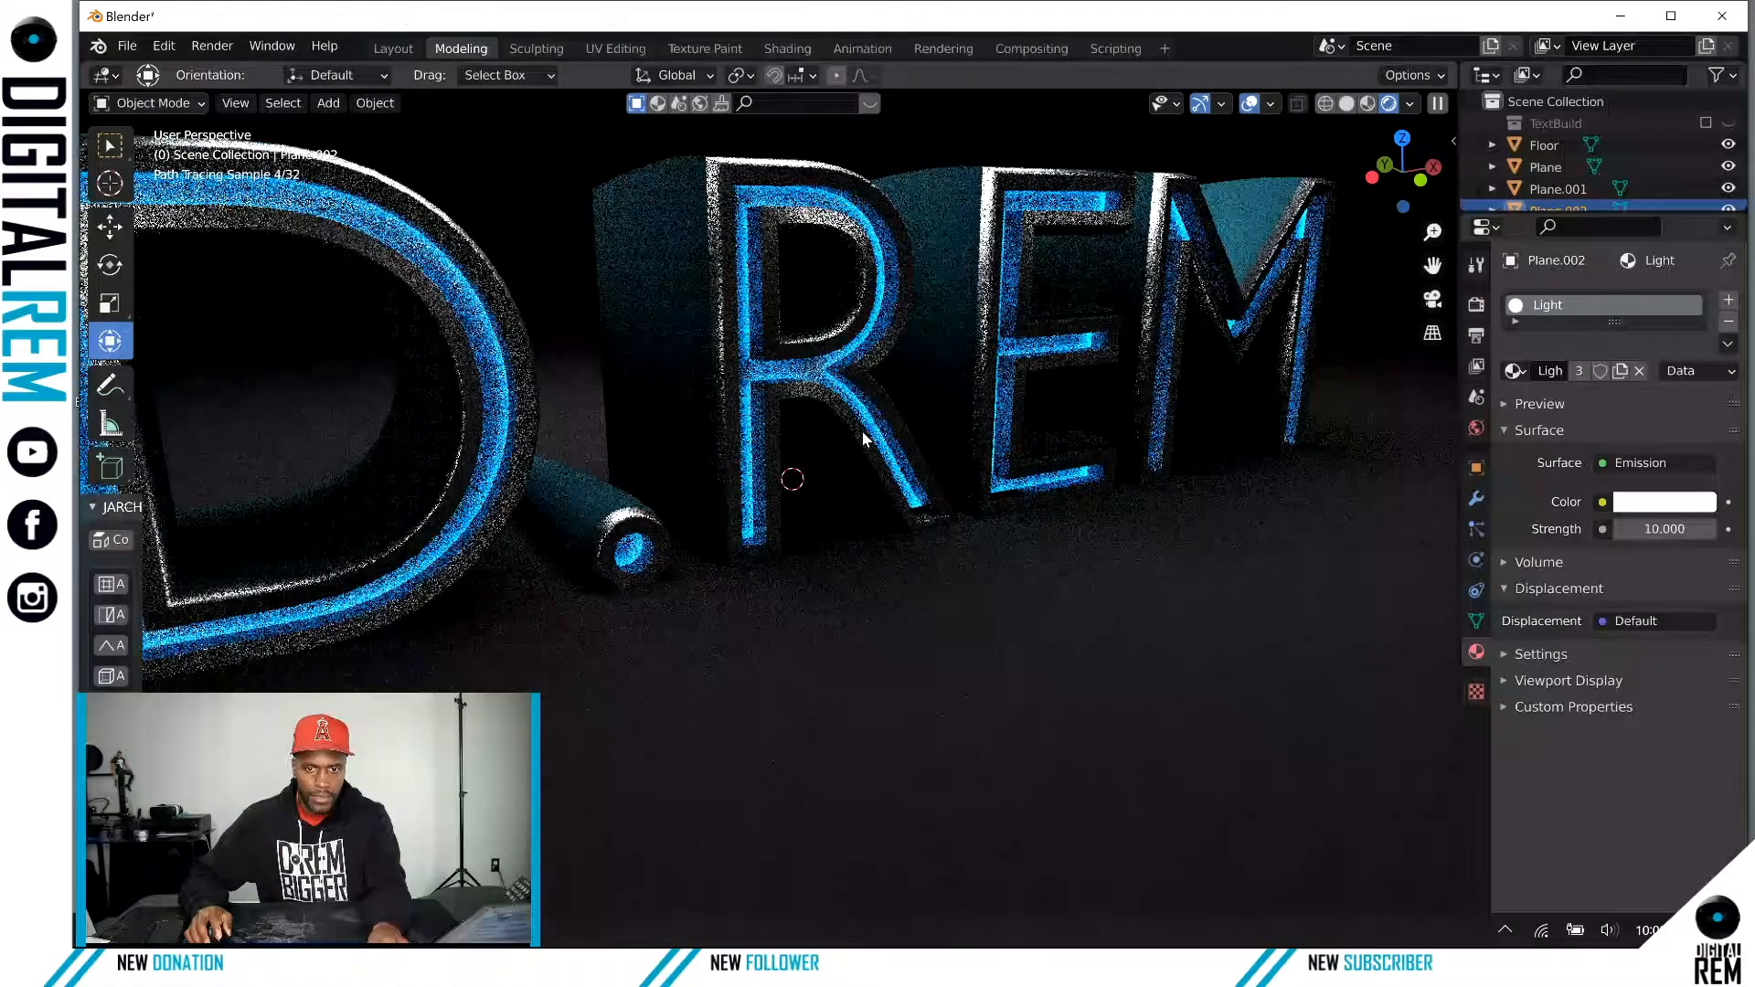
middle_click_drag(863, 430, 902, 436, "shift")
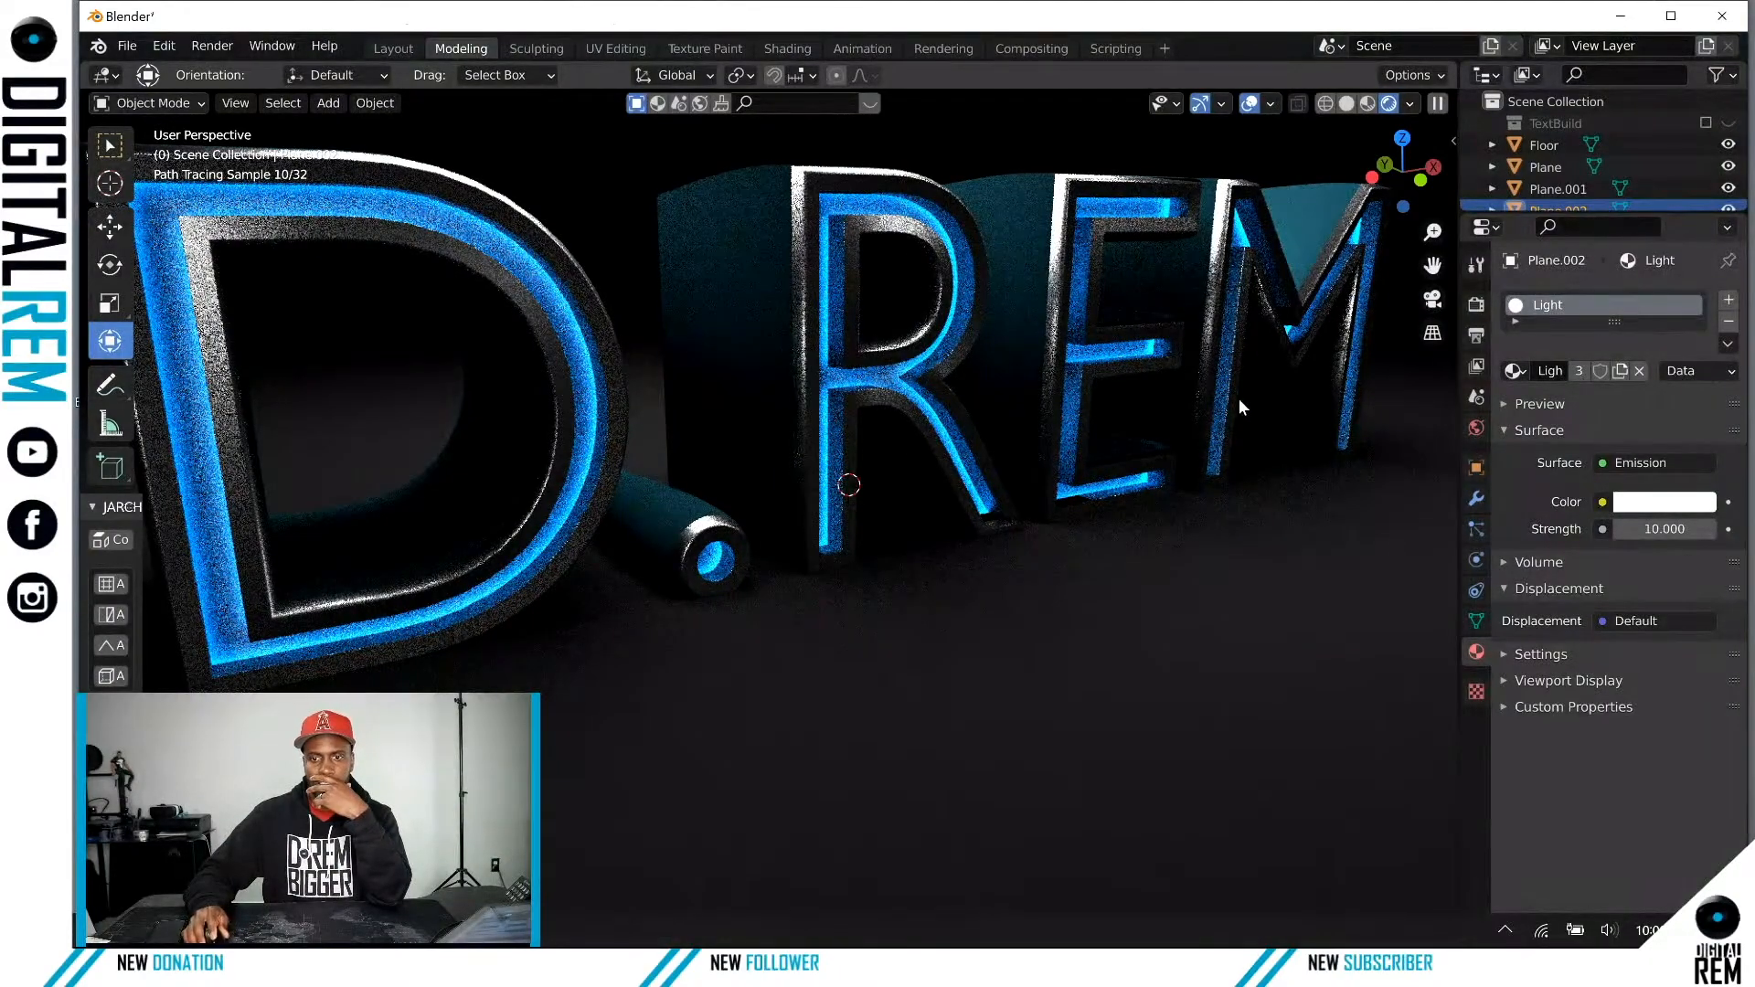
scroll(1214, 393, "down", 3)
scroll(1175, 419, "up", 1)
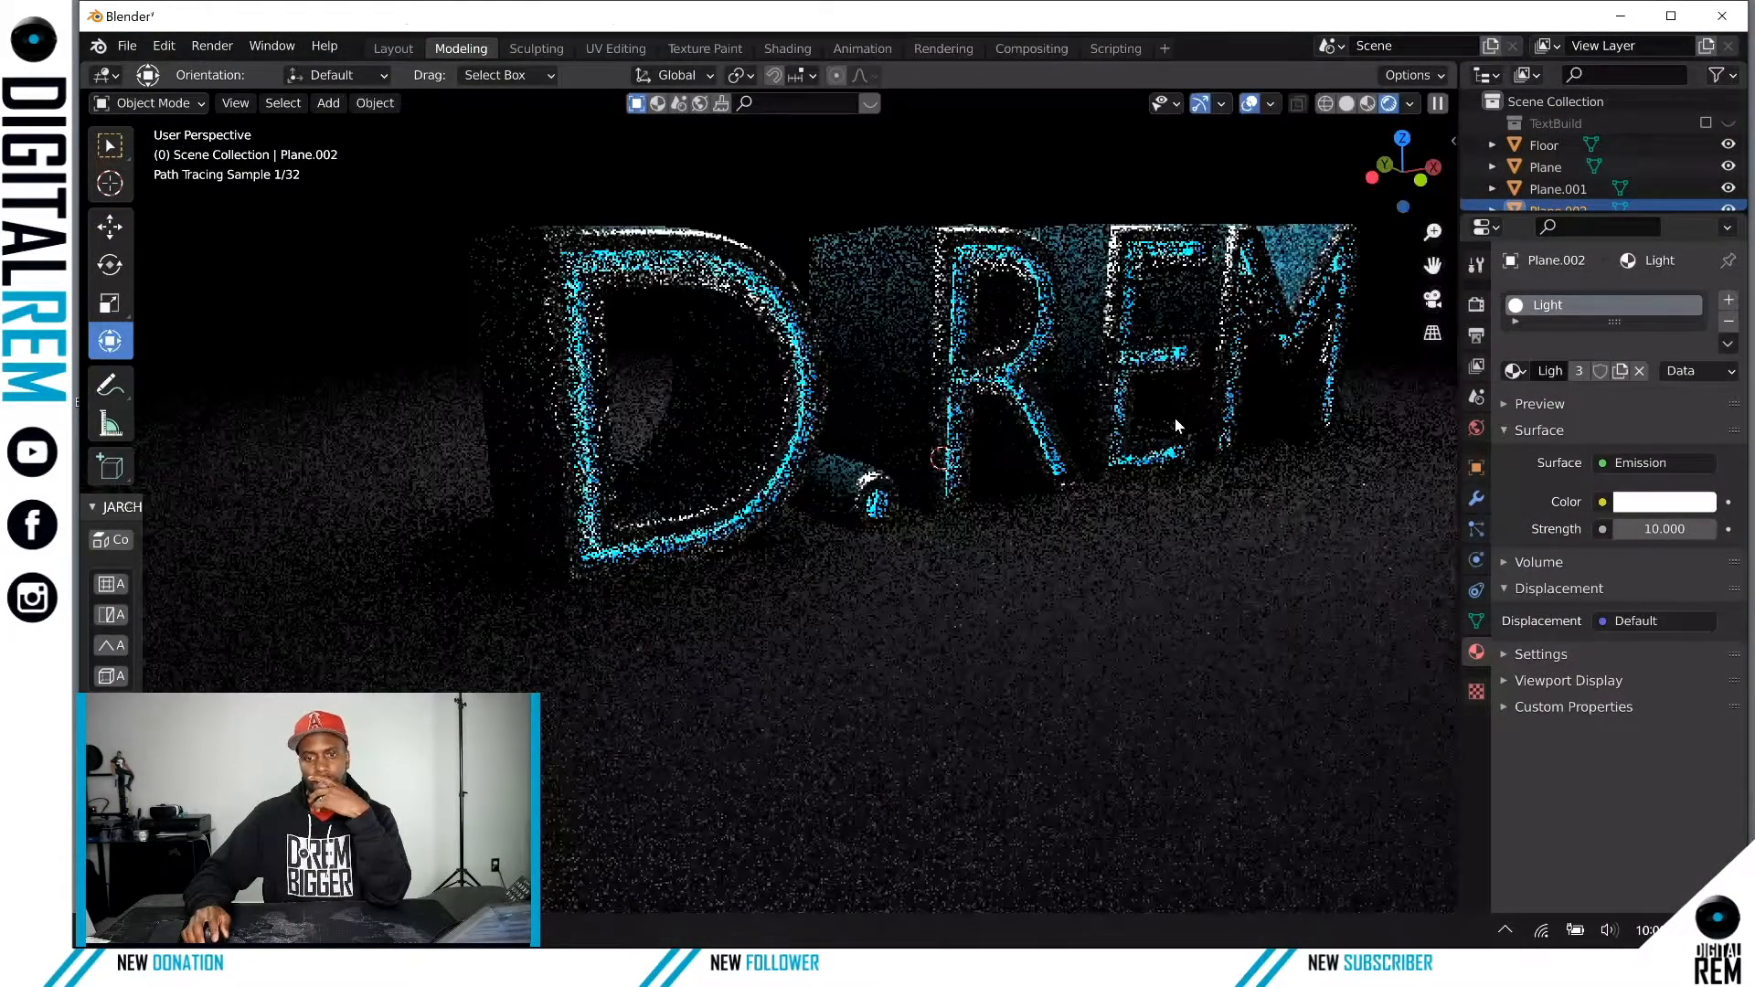
scroll(1176, 419, "down", 3)
middle_click_drag(1160, 413, 1034, 462)
scroll(1102, 418, "down", 1)
scroll(1101, 417, "down", 3)
Step: Delete all three emissive light planes around the text and switch the viewport to Material Preview shading
left_click(785, 476)
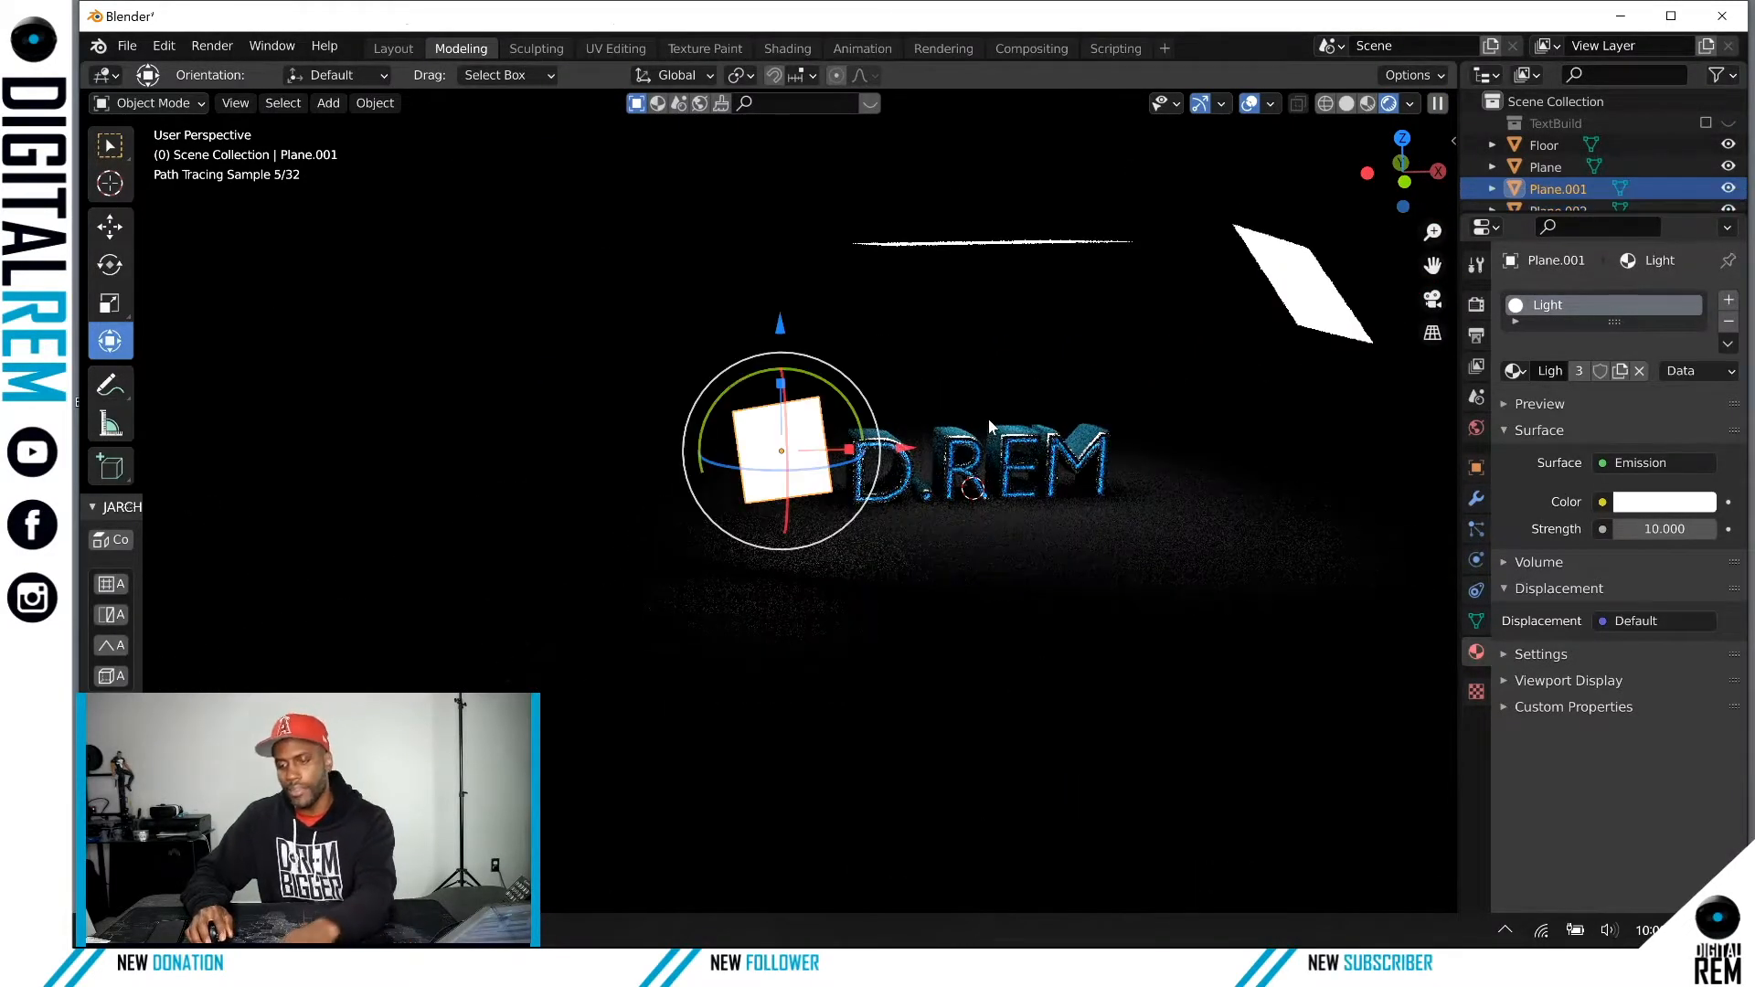
key("Delete")
left_click(1320, 322)
key("Delete")
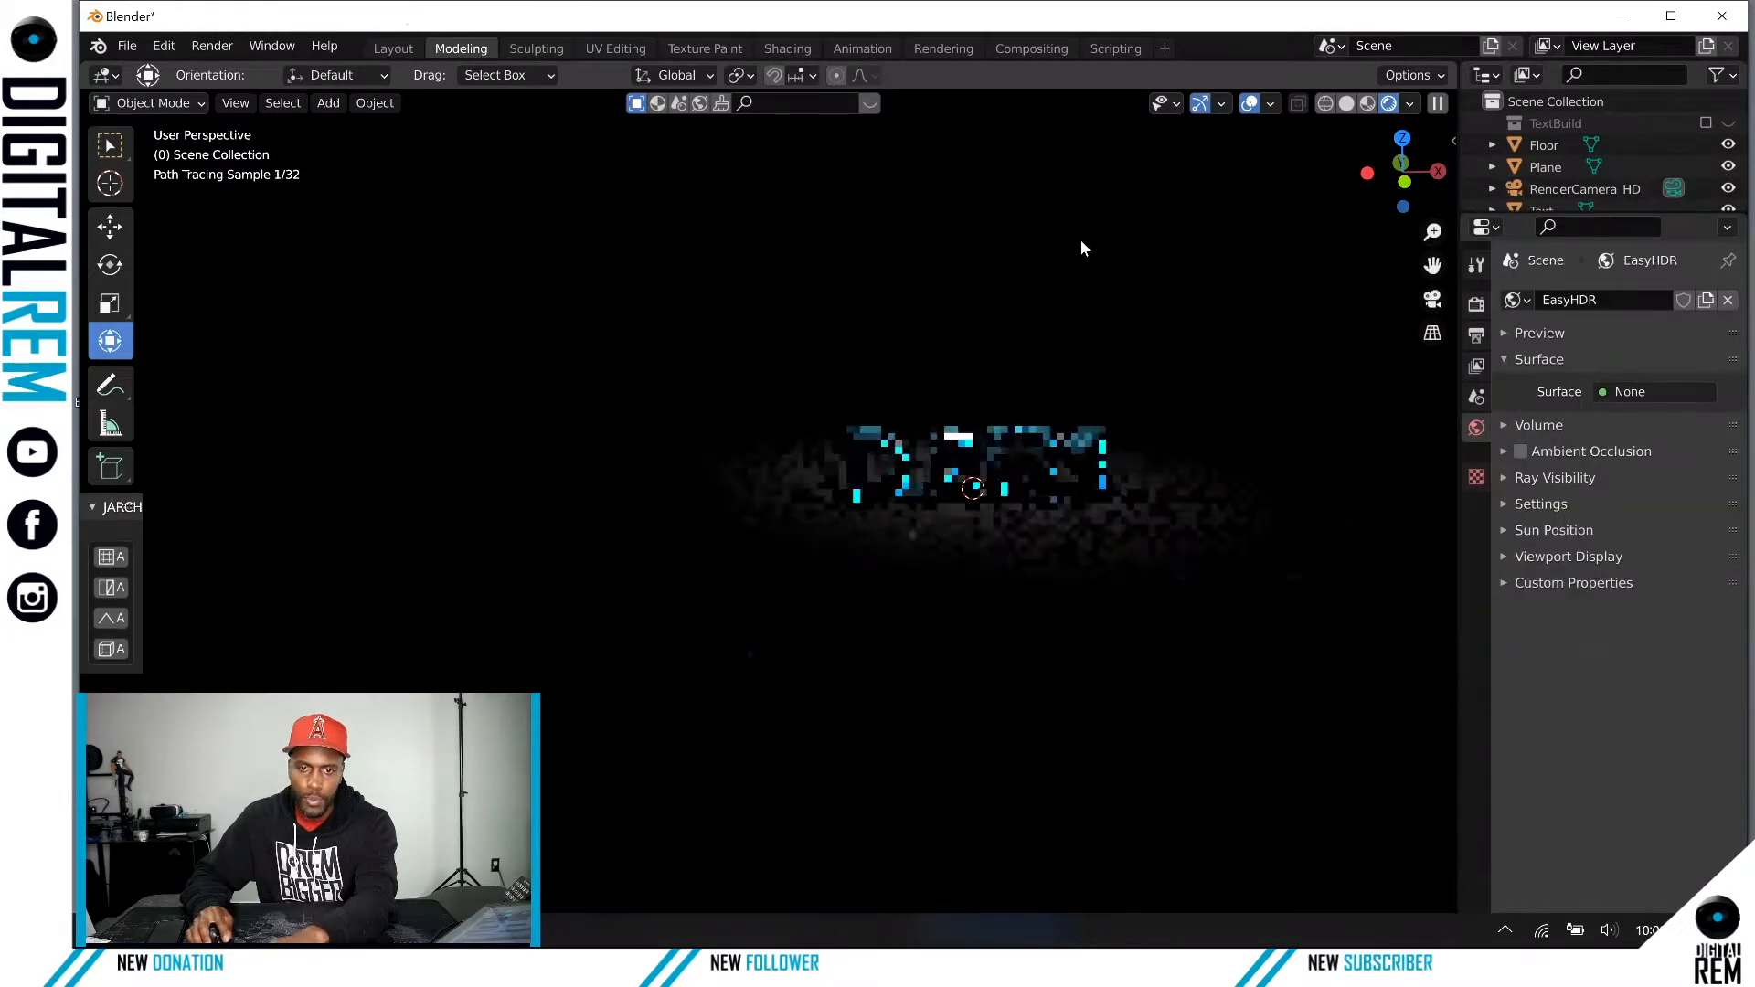
left_click(1079, 240)
key("Delete")
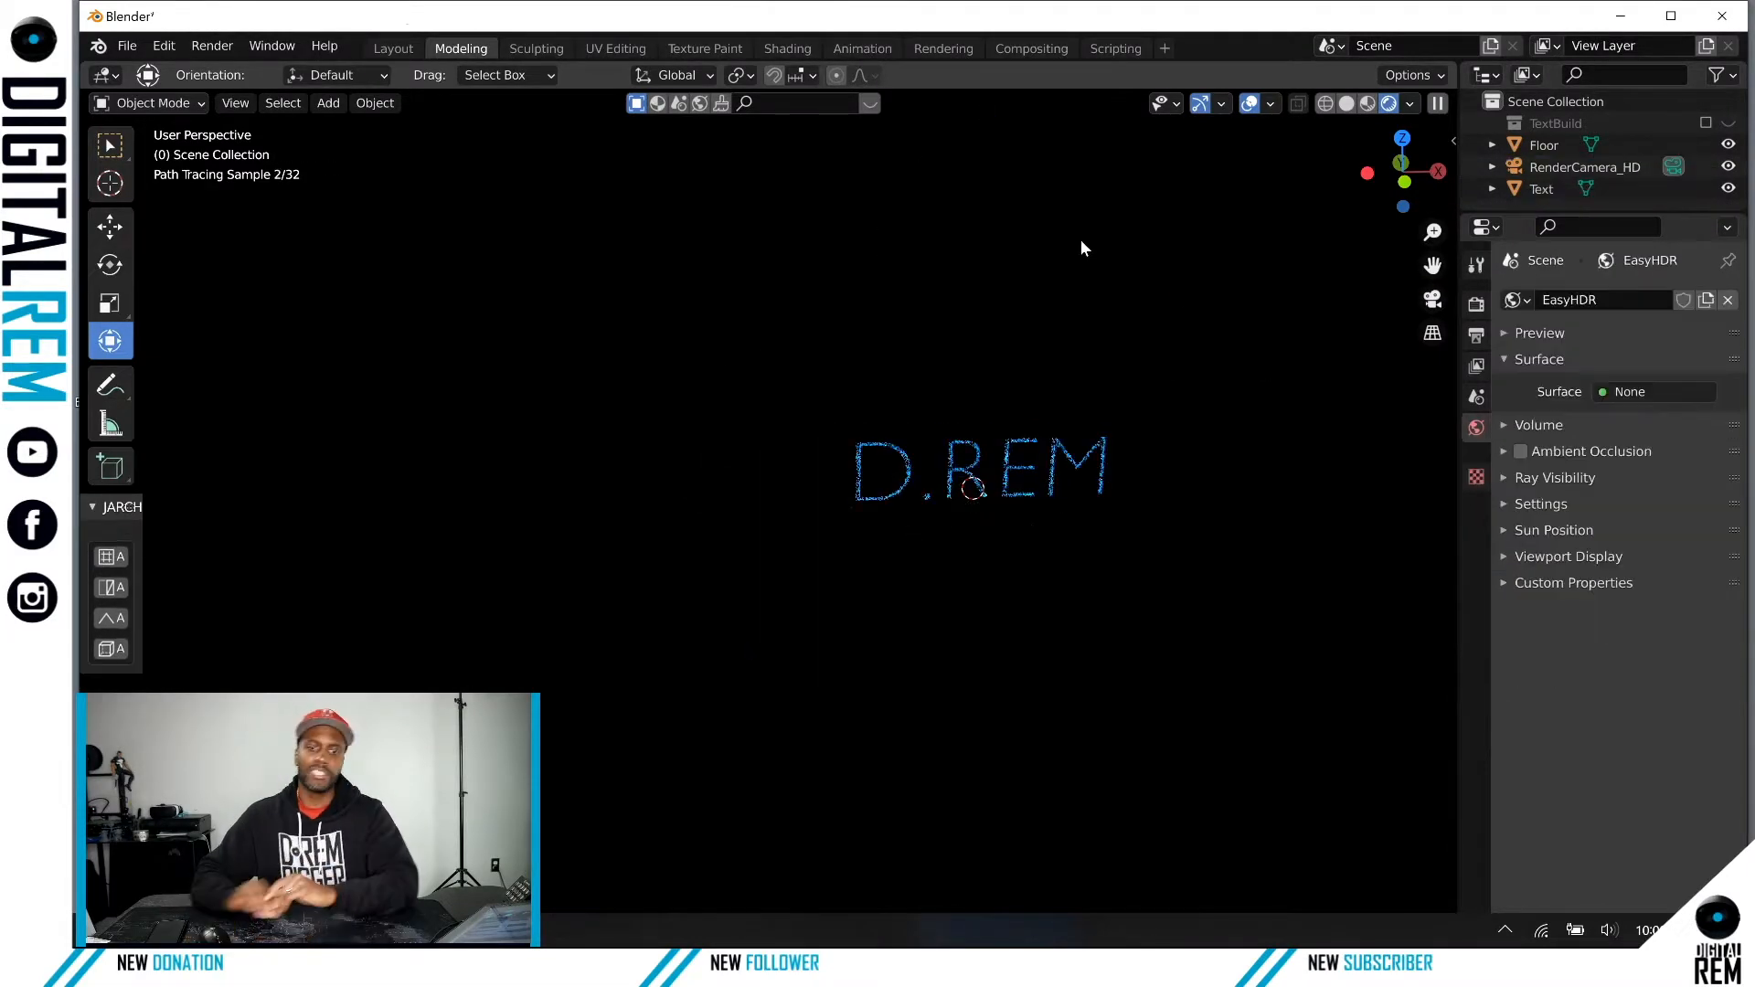
left_click(1366, 105)
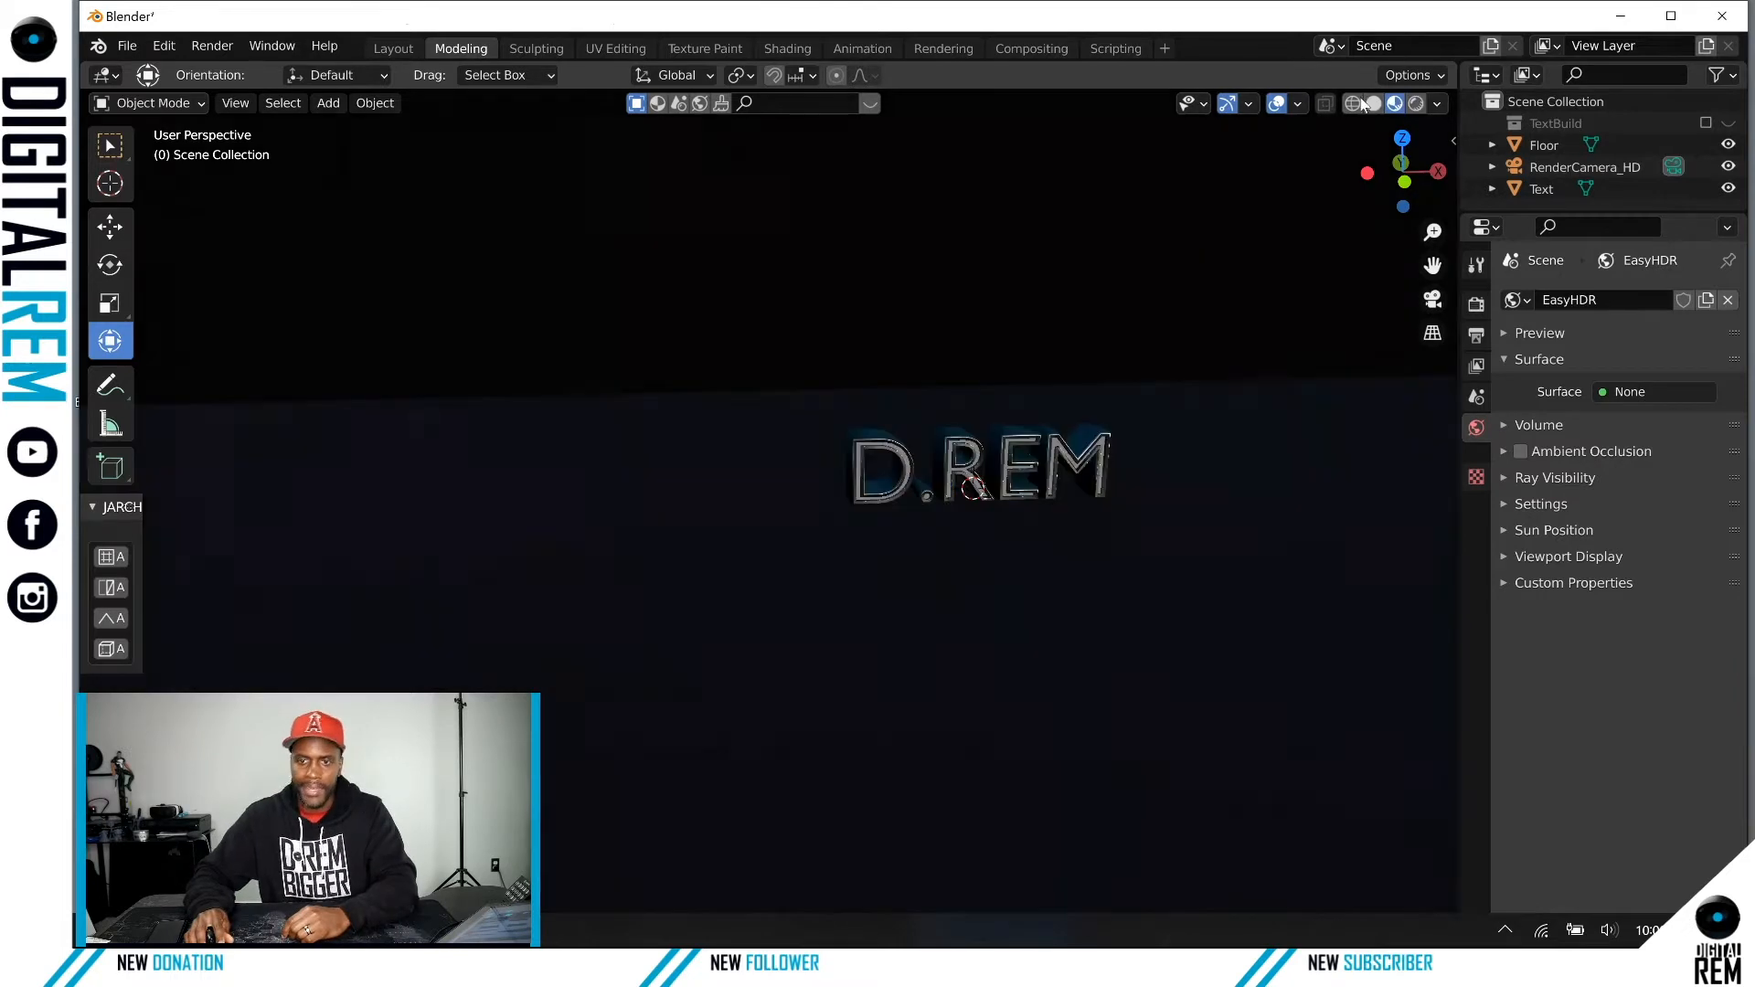
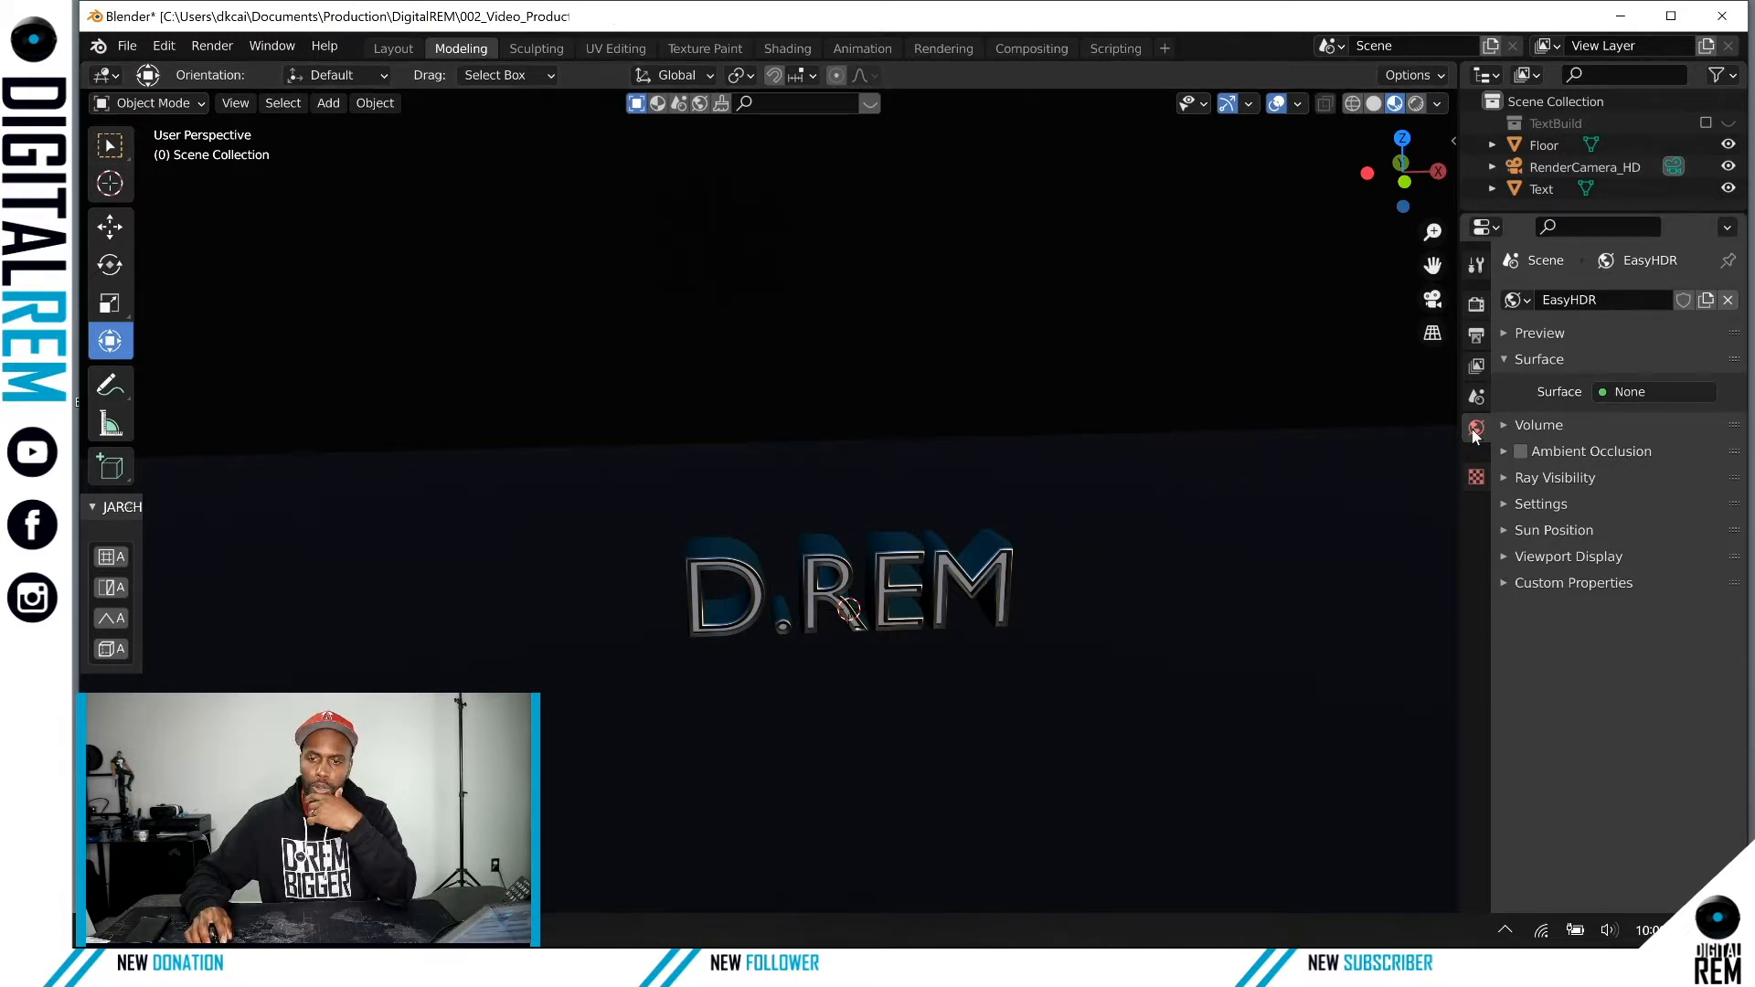
Step: Set the EasyHDR world's surface shader to Background
left_click(1615, 393)
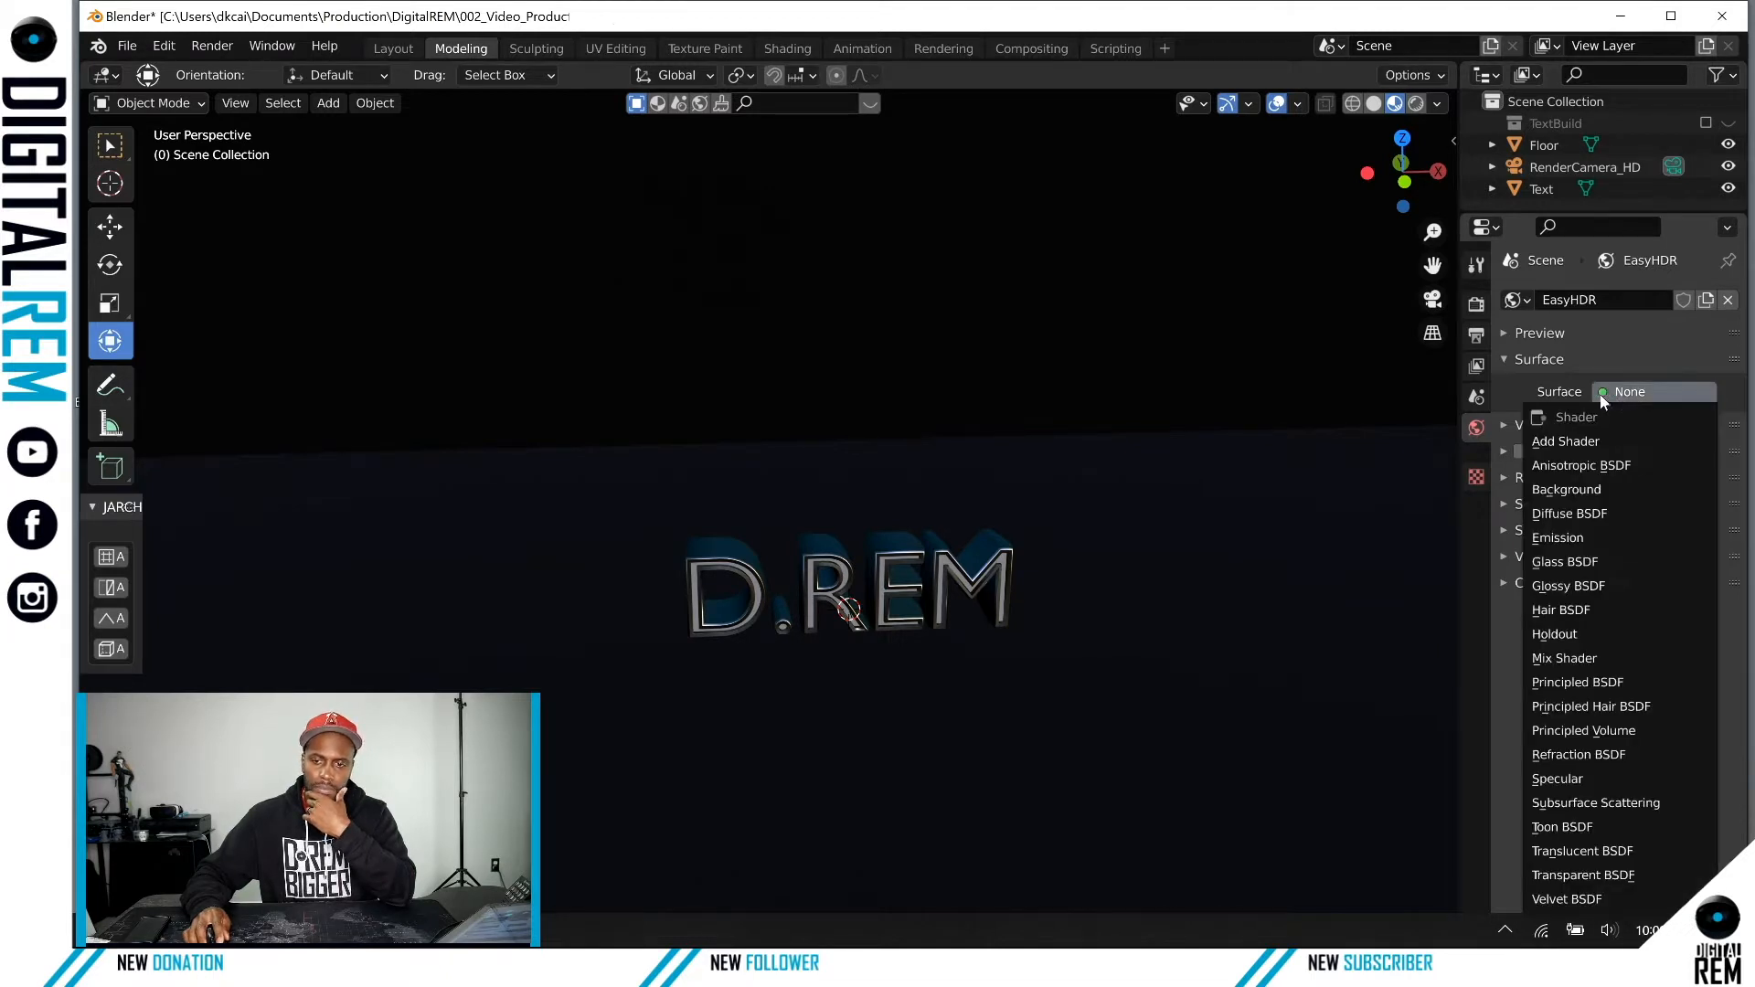
left_click(1477, 399)
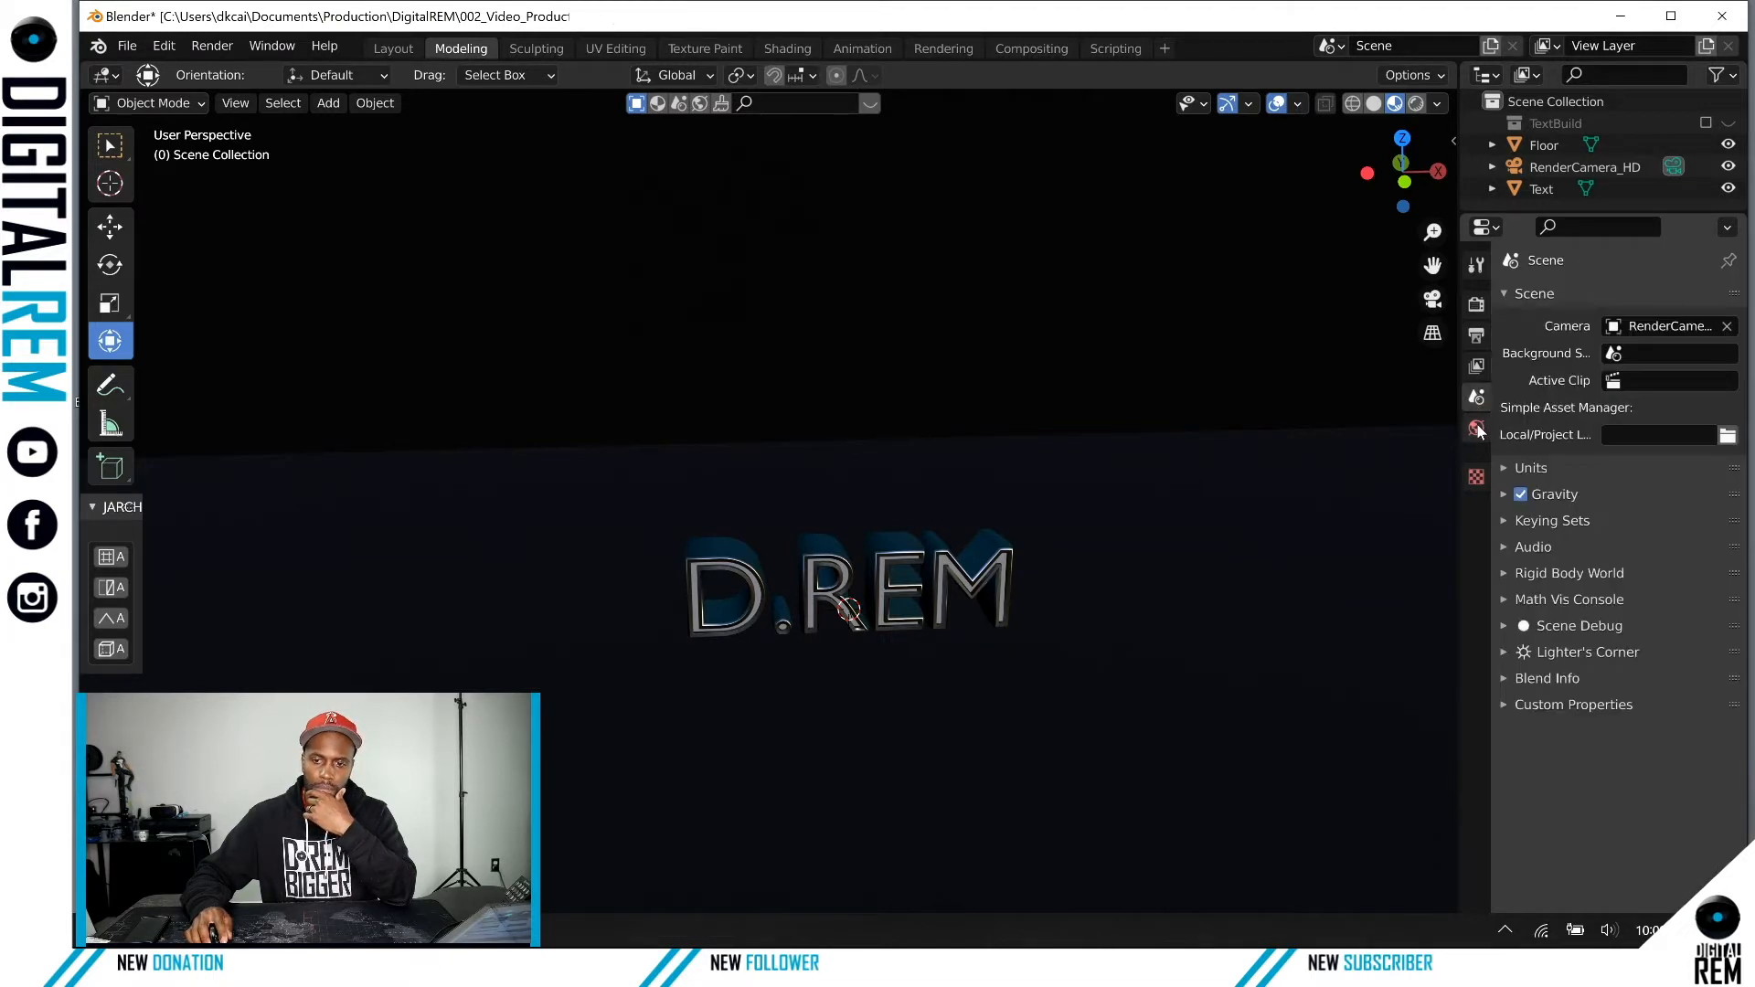
left_click(1478, 428)
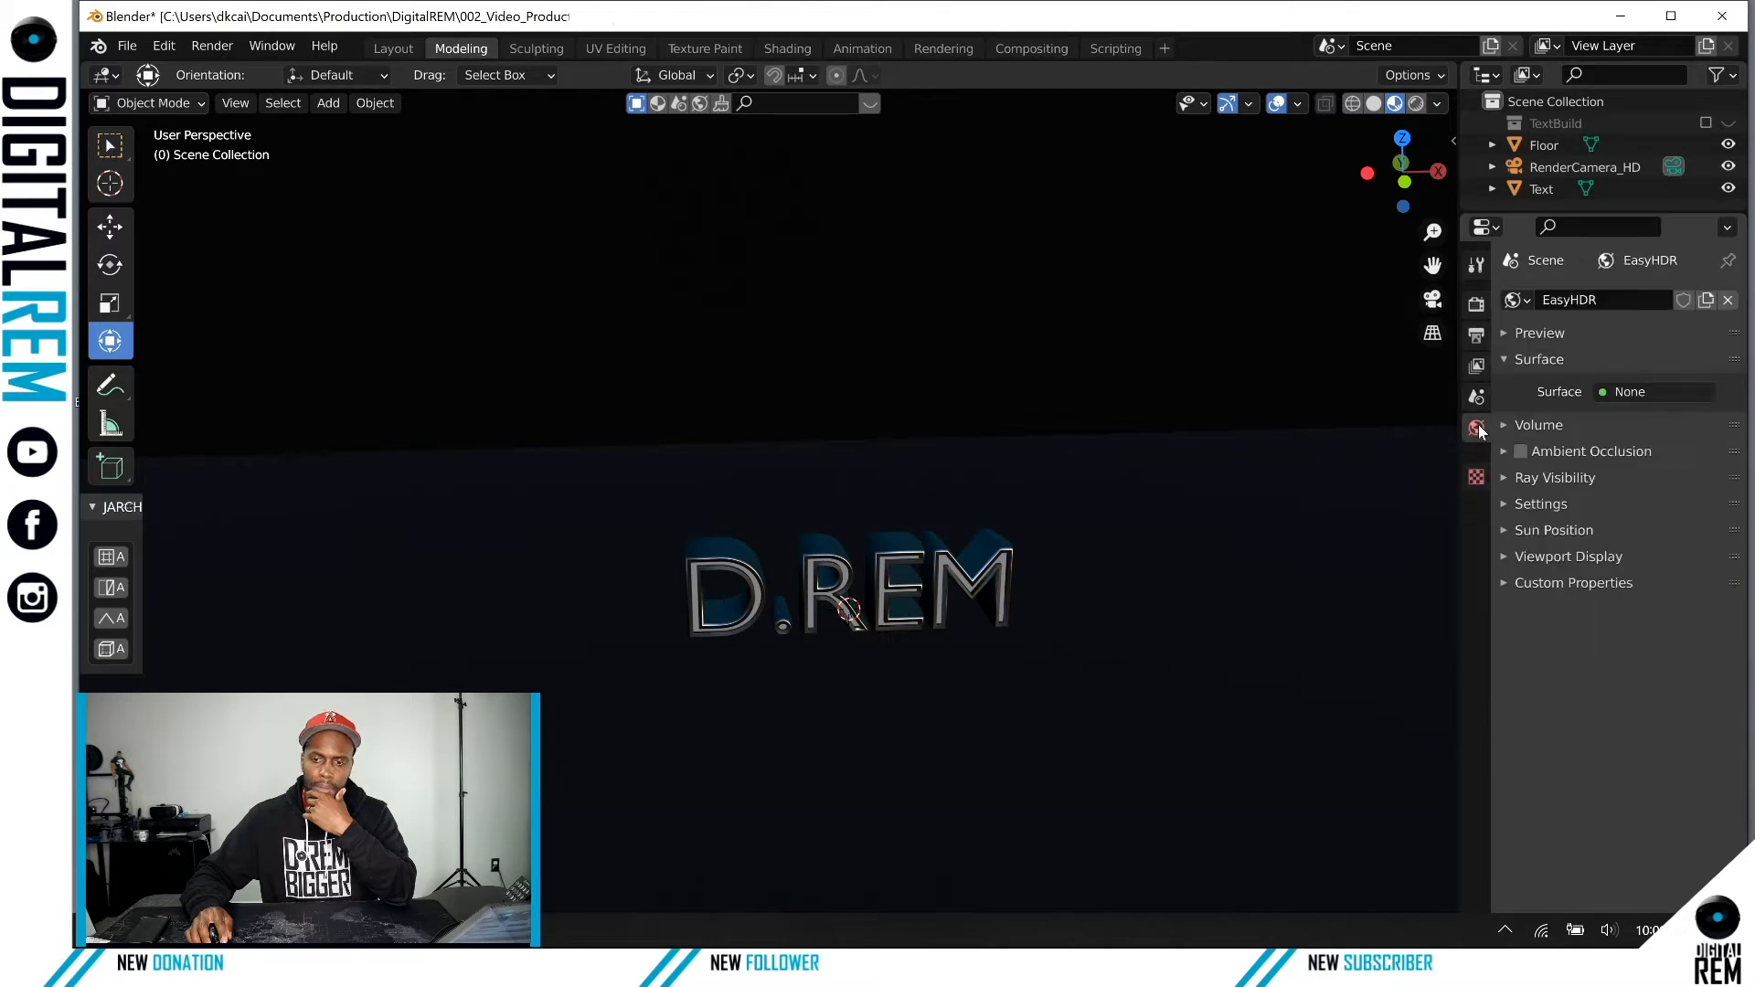
left_click(1510, 358)
left_click(1508, 358)
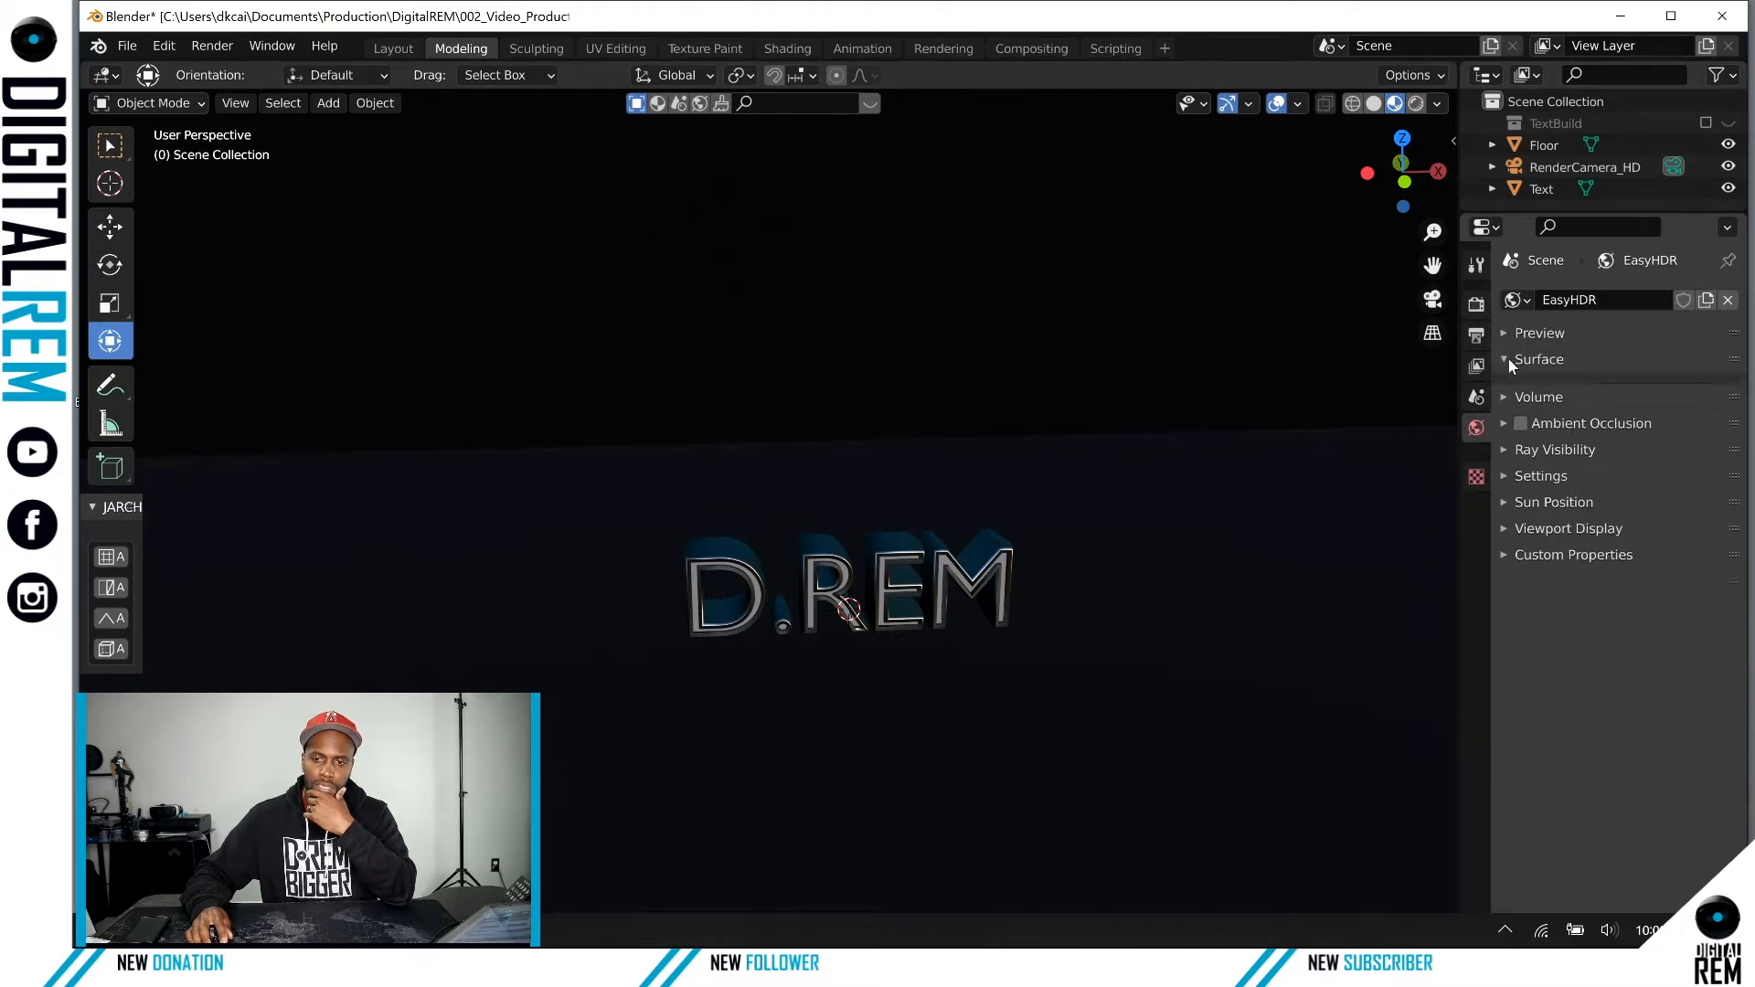
left_click(1624, 393)
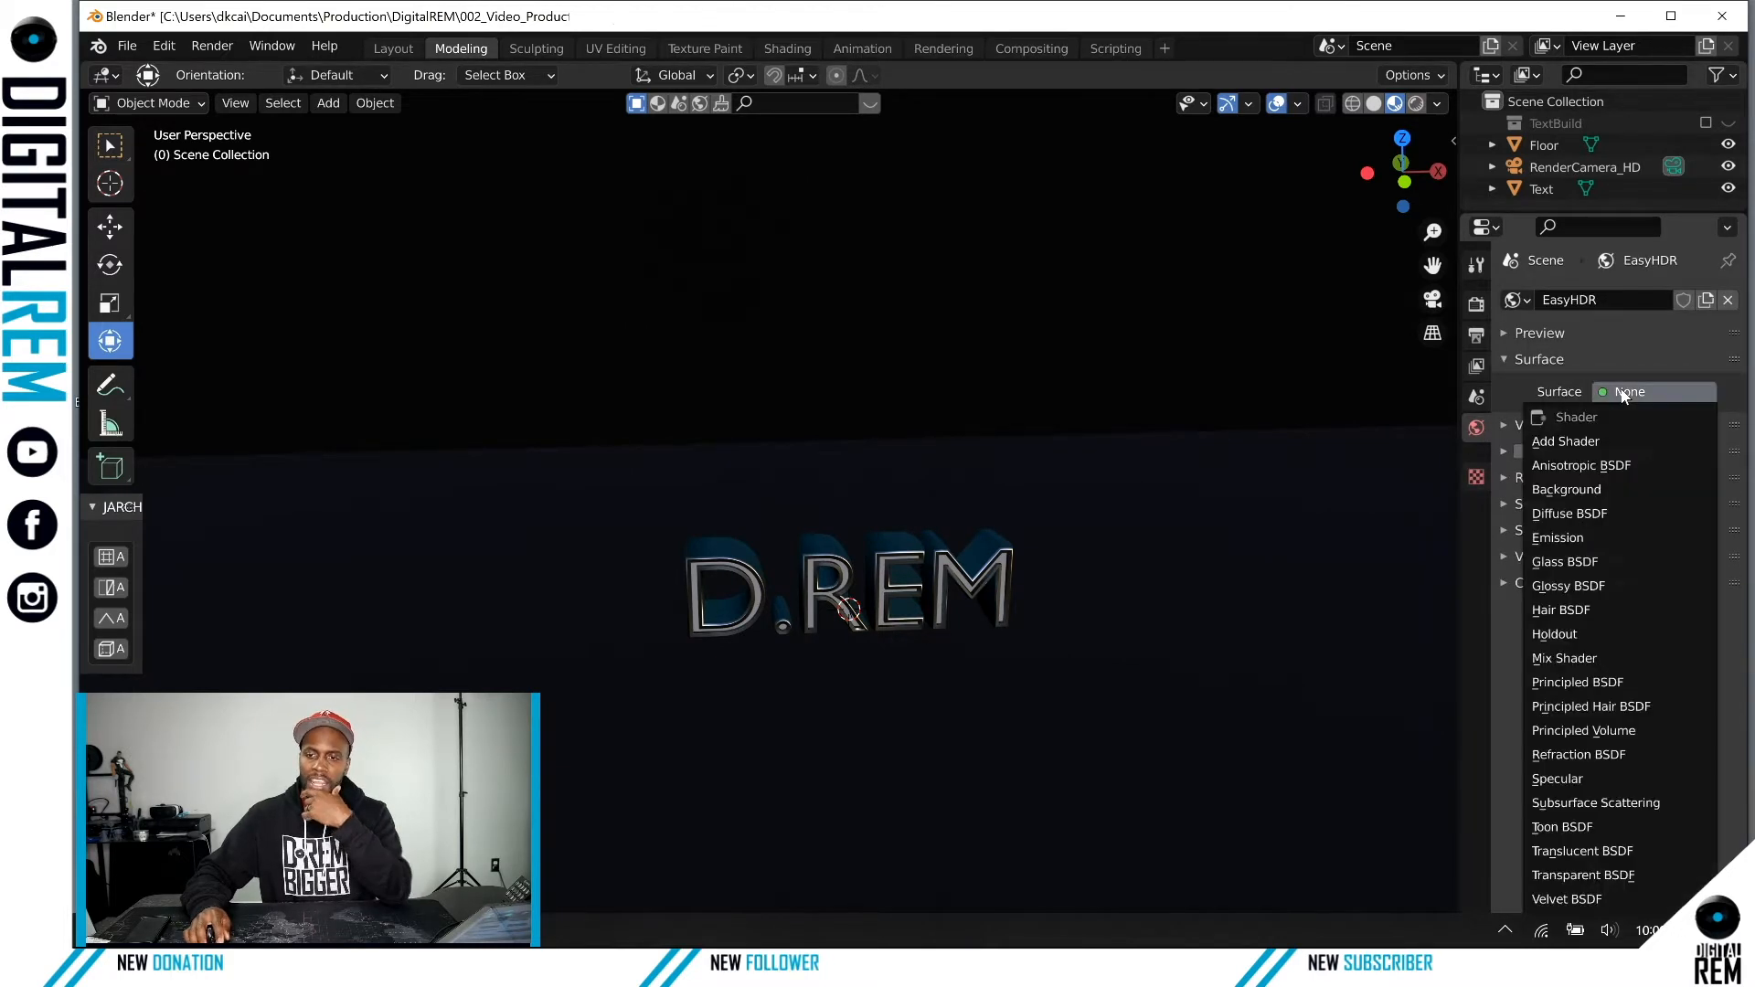
left_click(1582, 490)
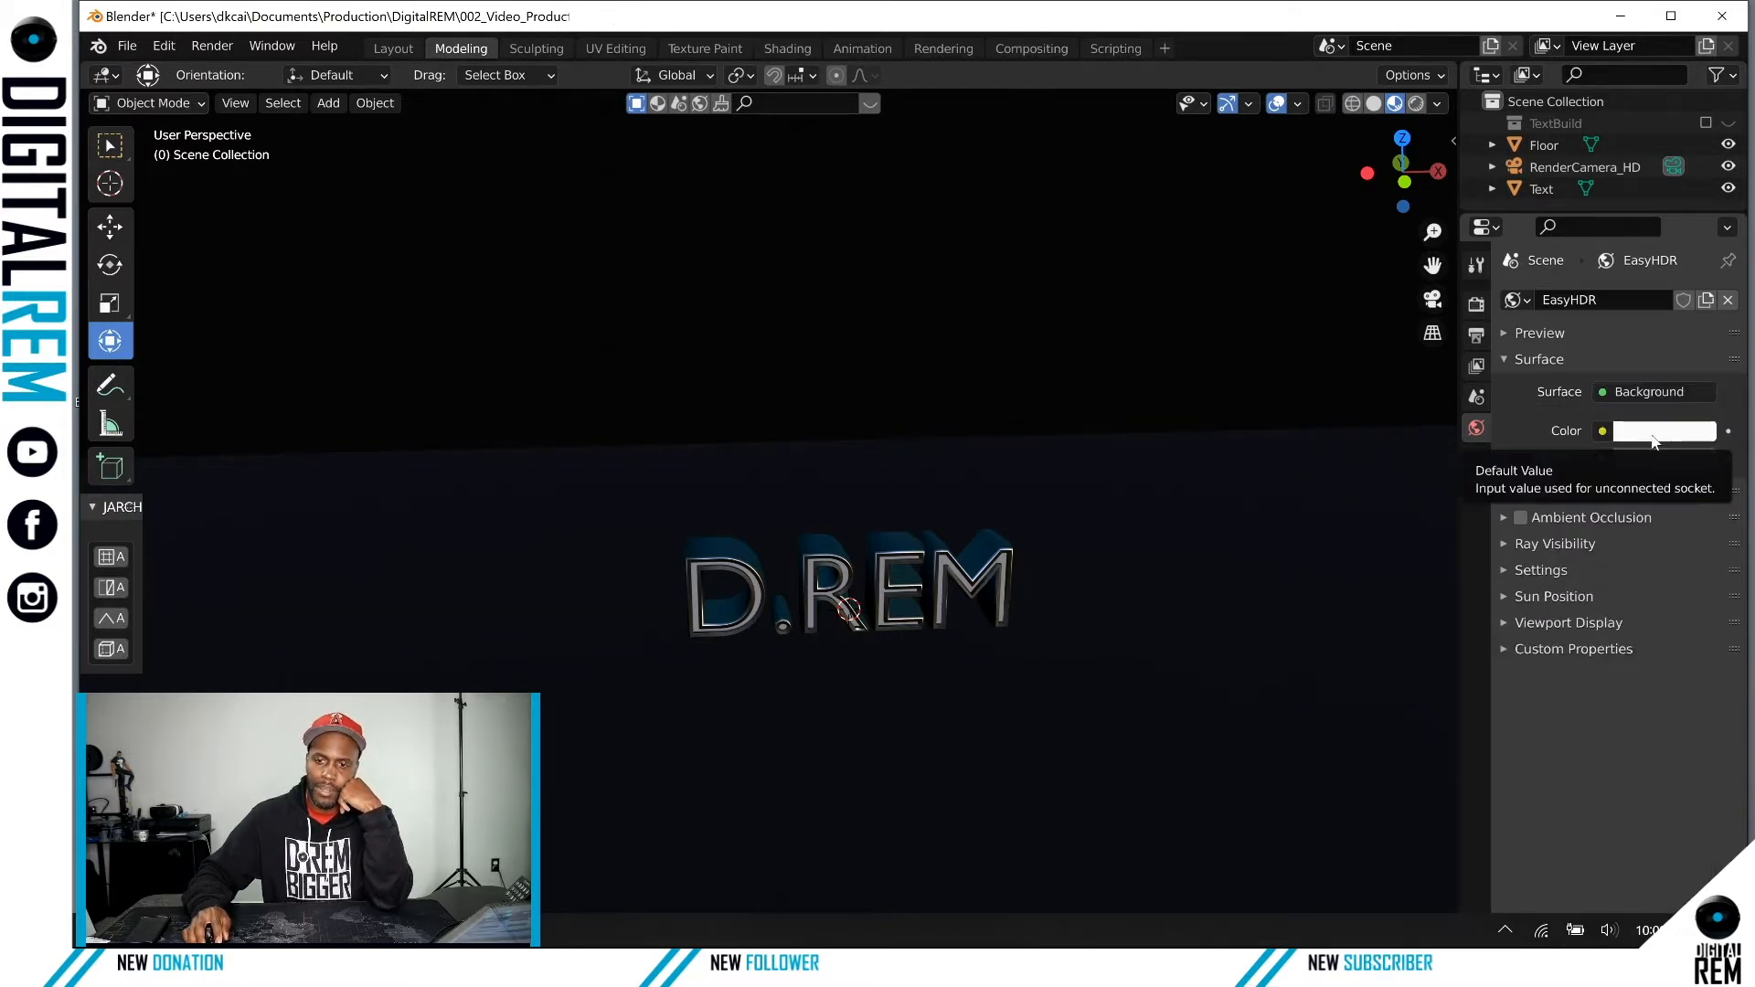
Step: Load studio_small_01_4k.hdr from the HDR Images folder as an Image Texture for the world's color, and switch the viewport to Rendered shading
left_click(1655, 439)
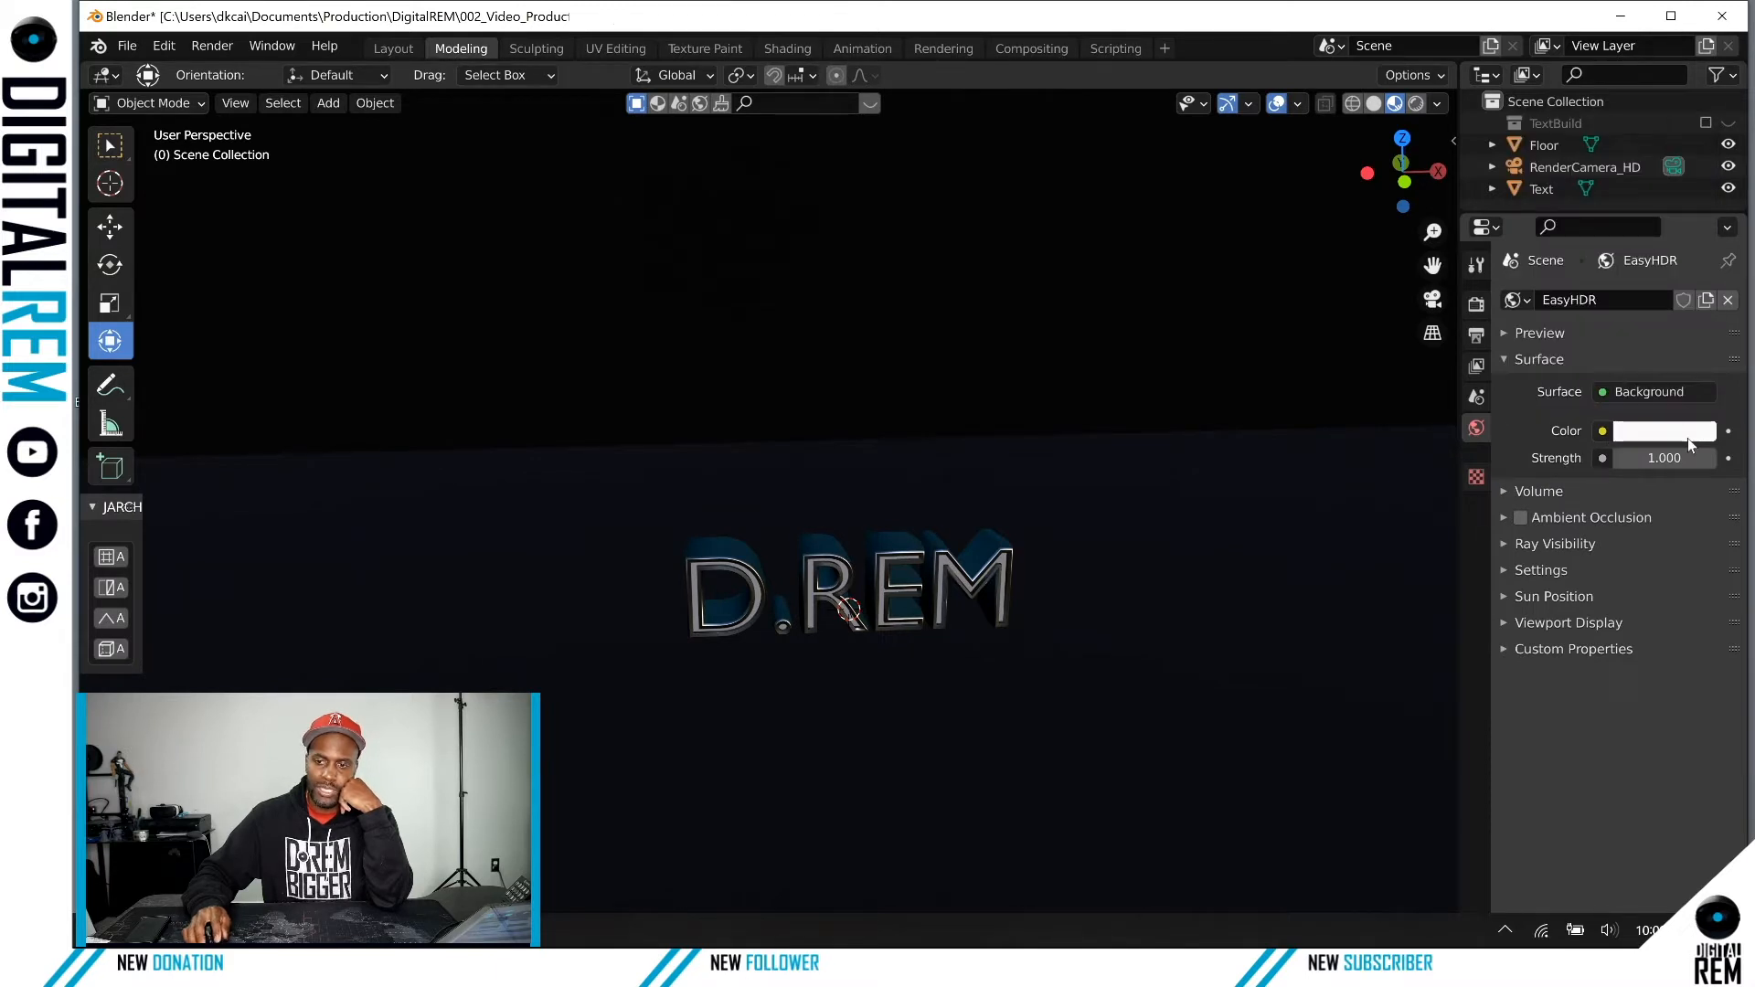
left_click(1603, 431)
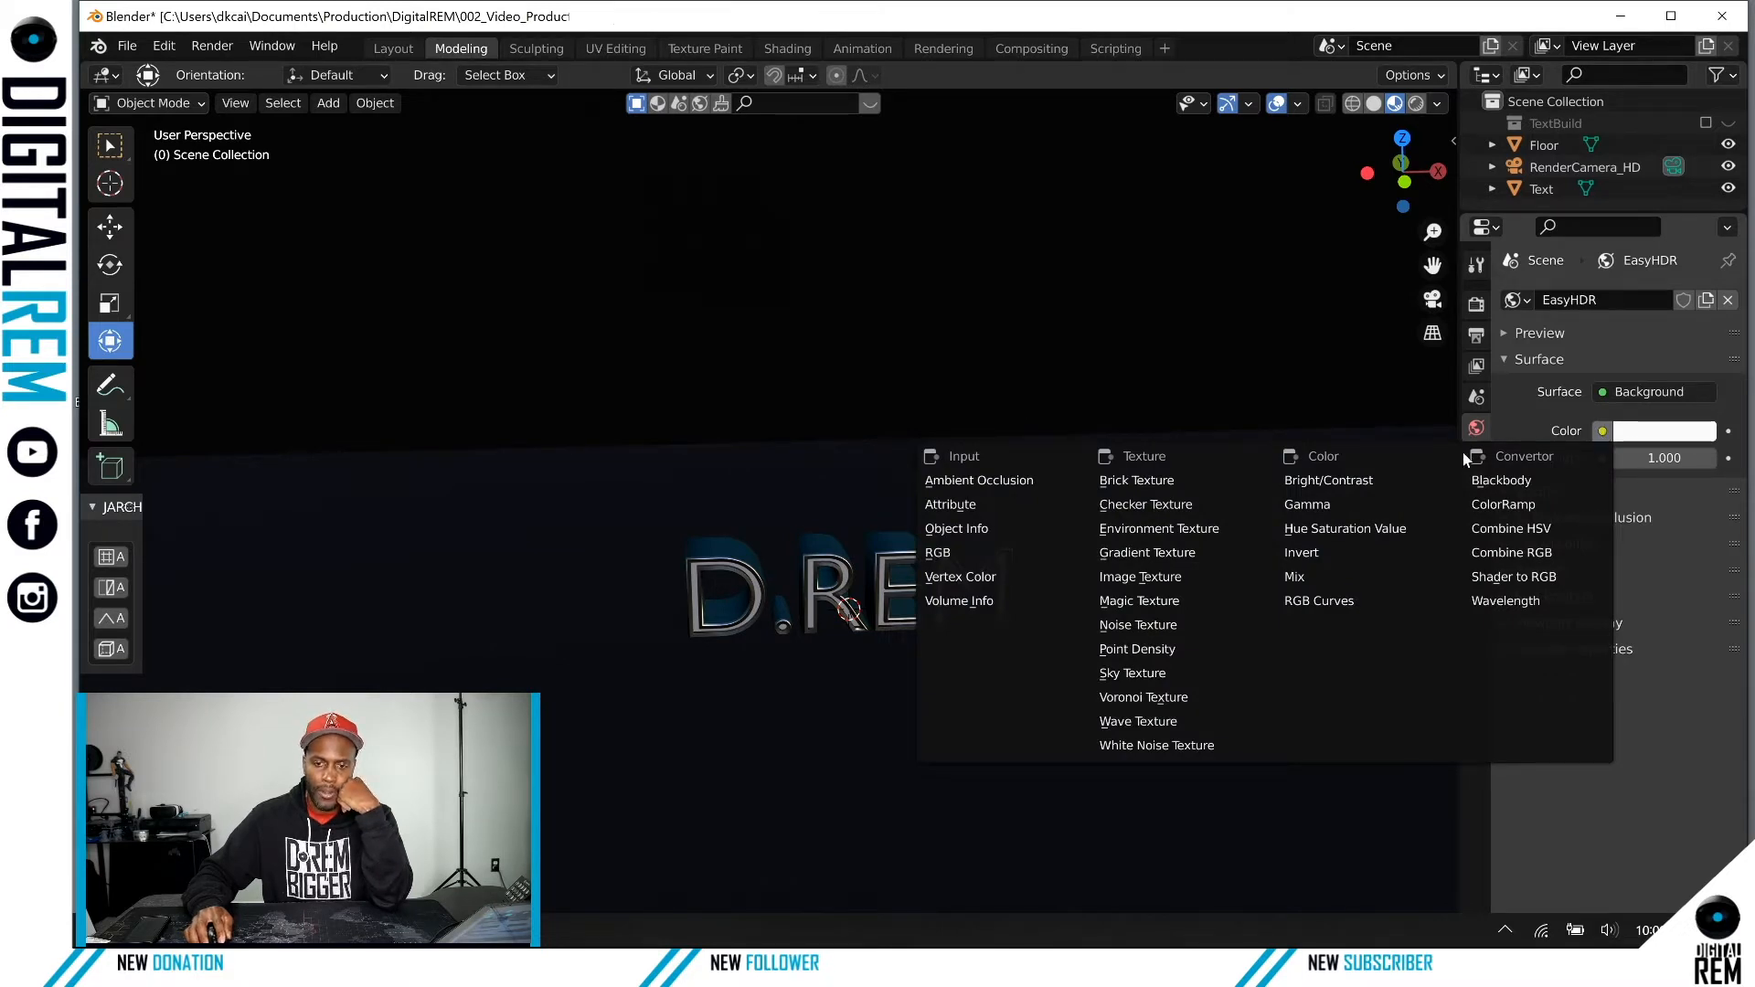
left_click(1153, 582)
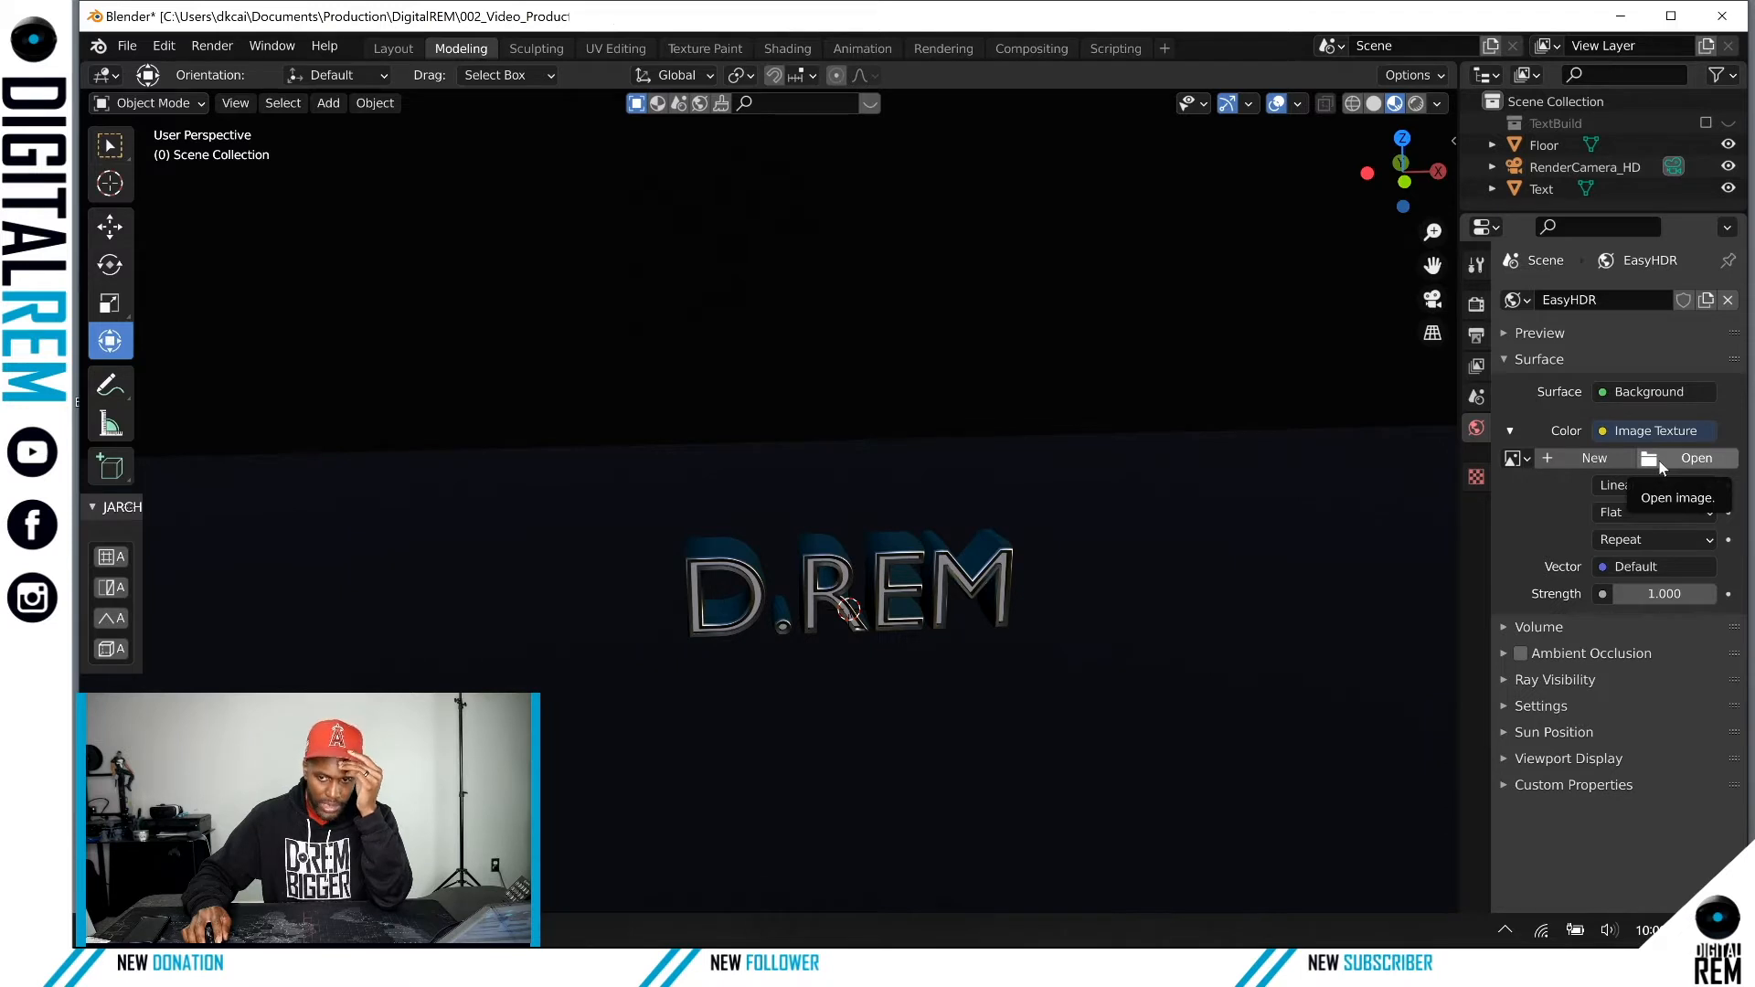
left_click(1664, 462)
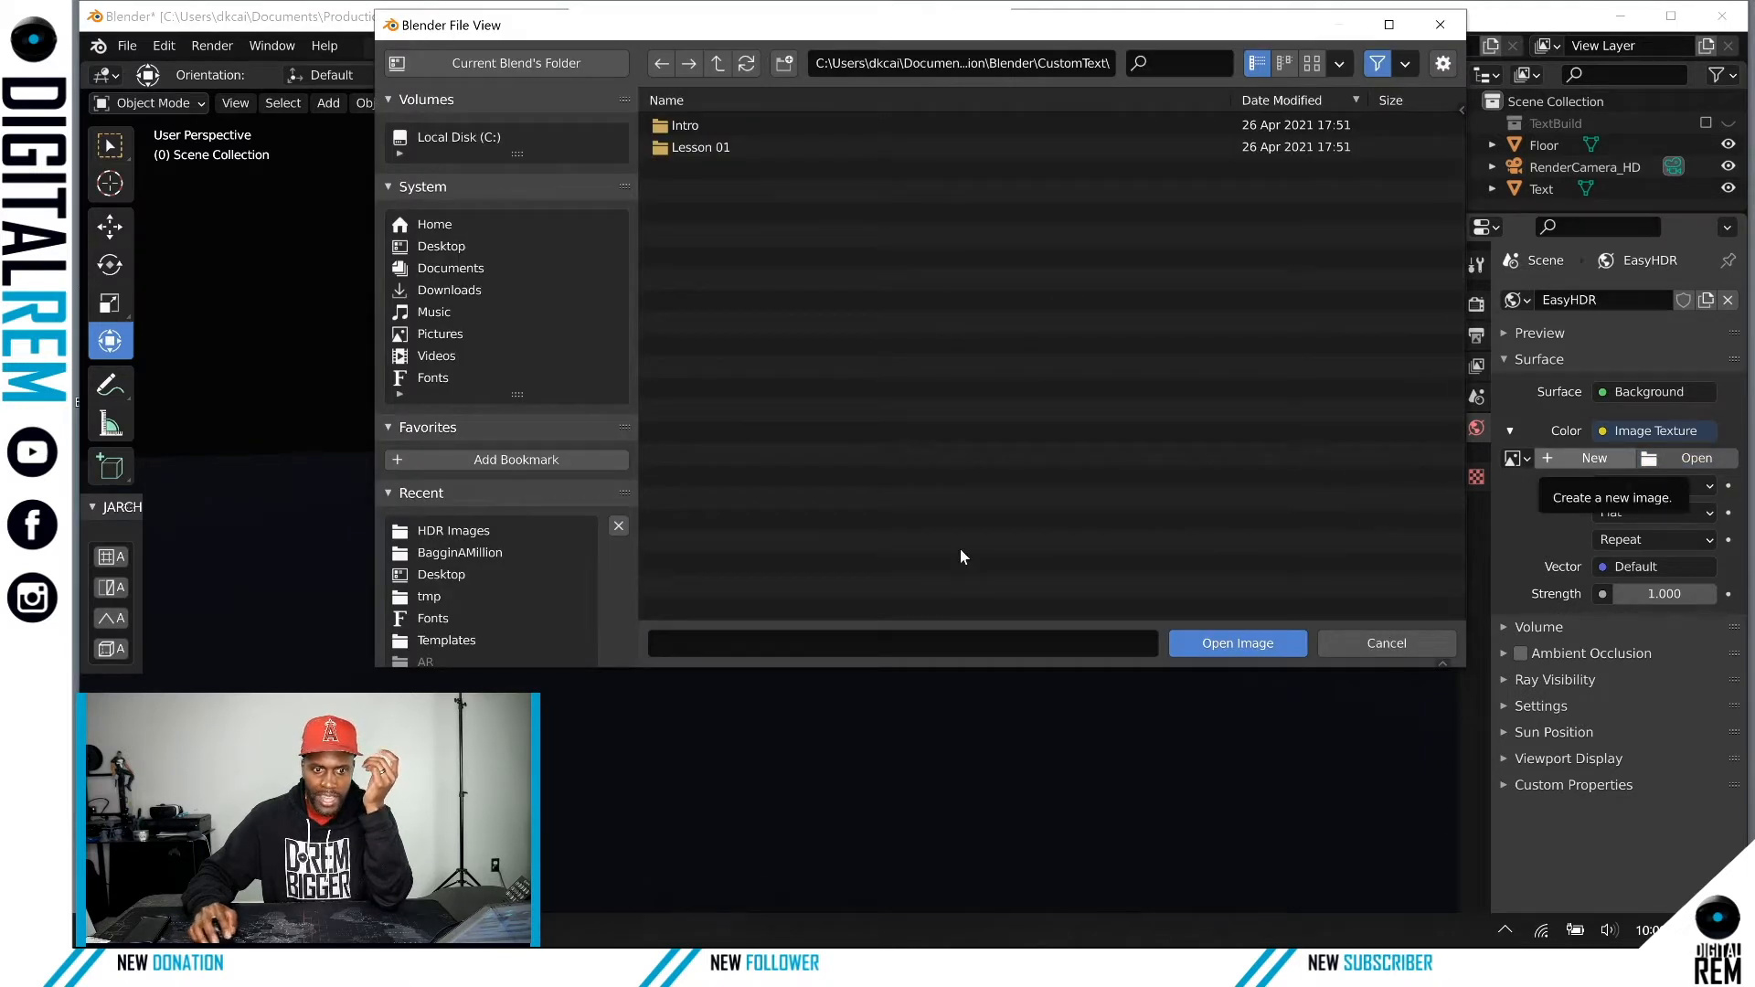
left_click(457, 531)
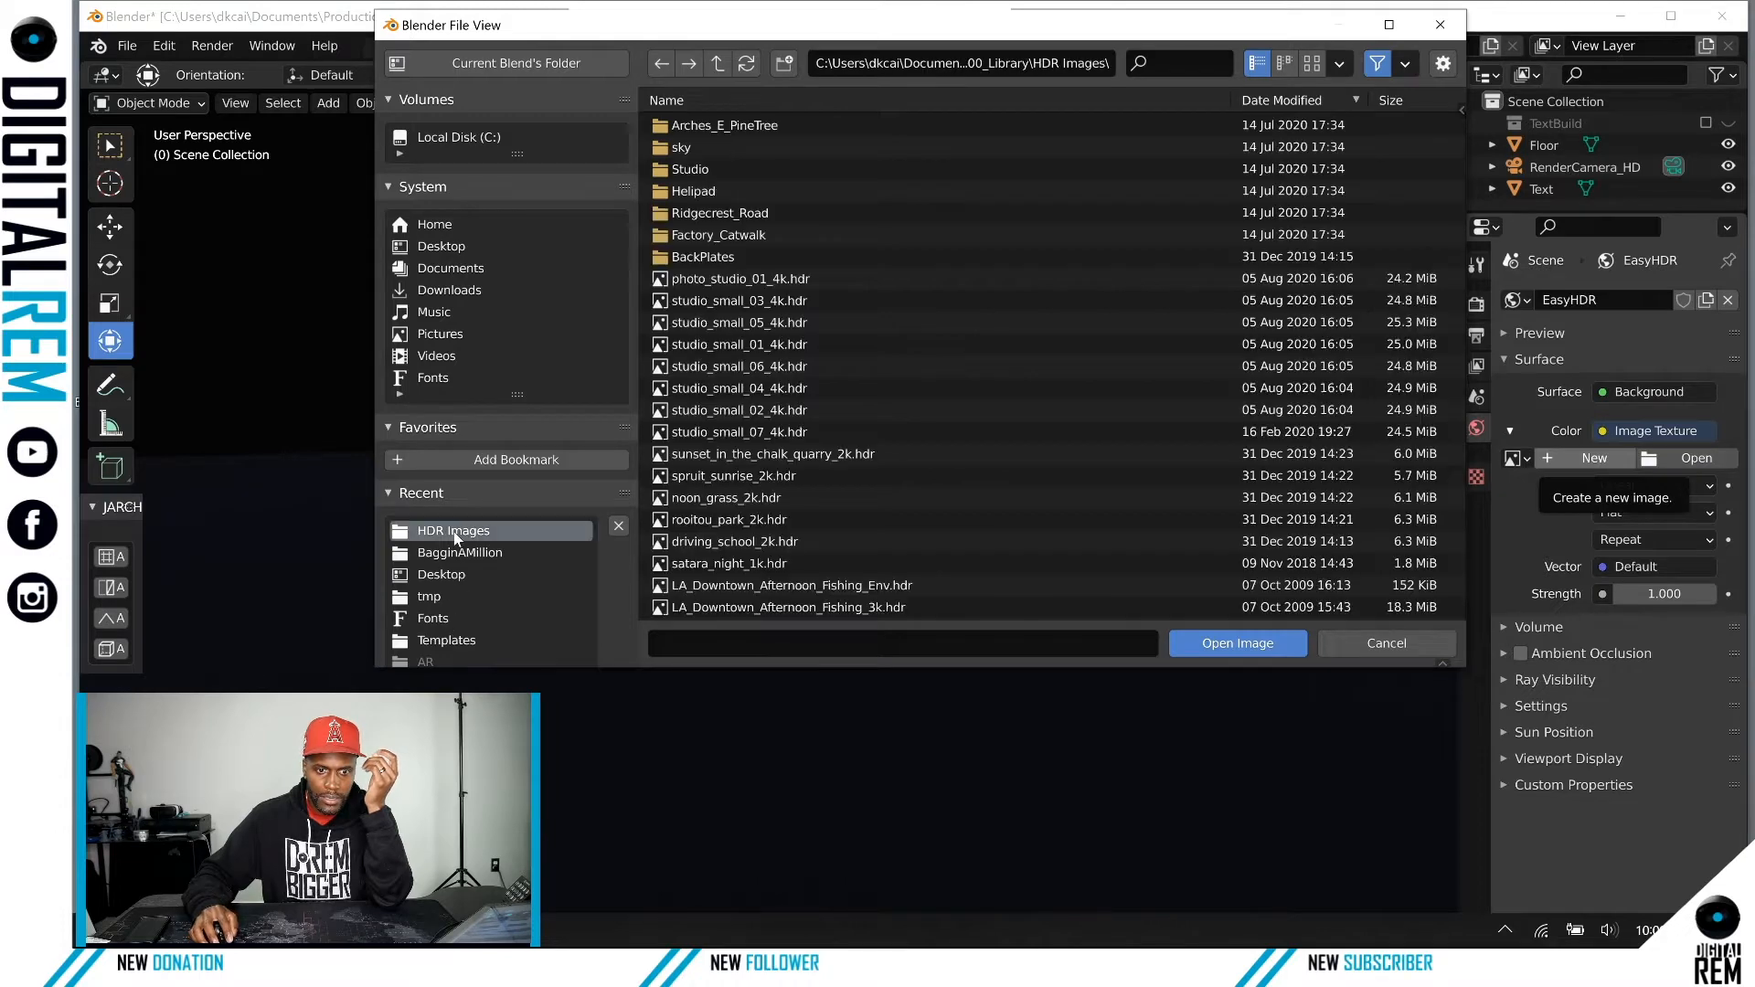
scroll(810, 425, "down", 3)
double_click(768, 292)
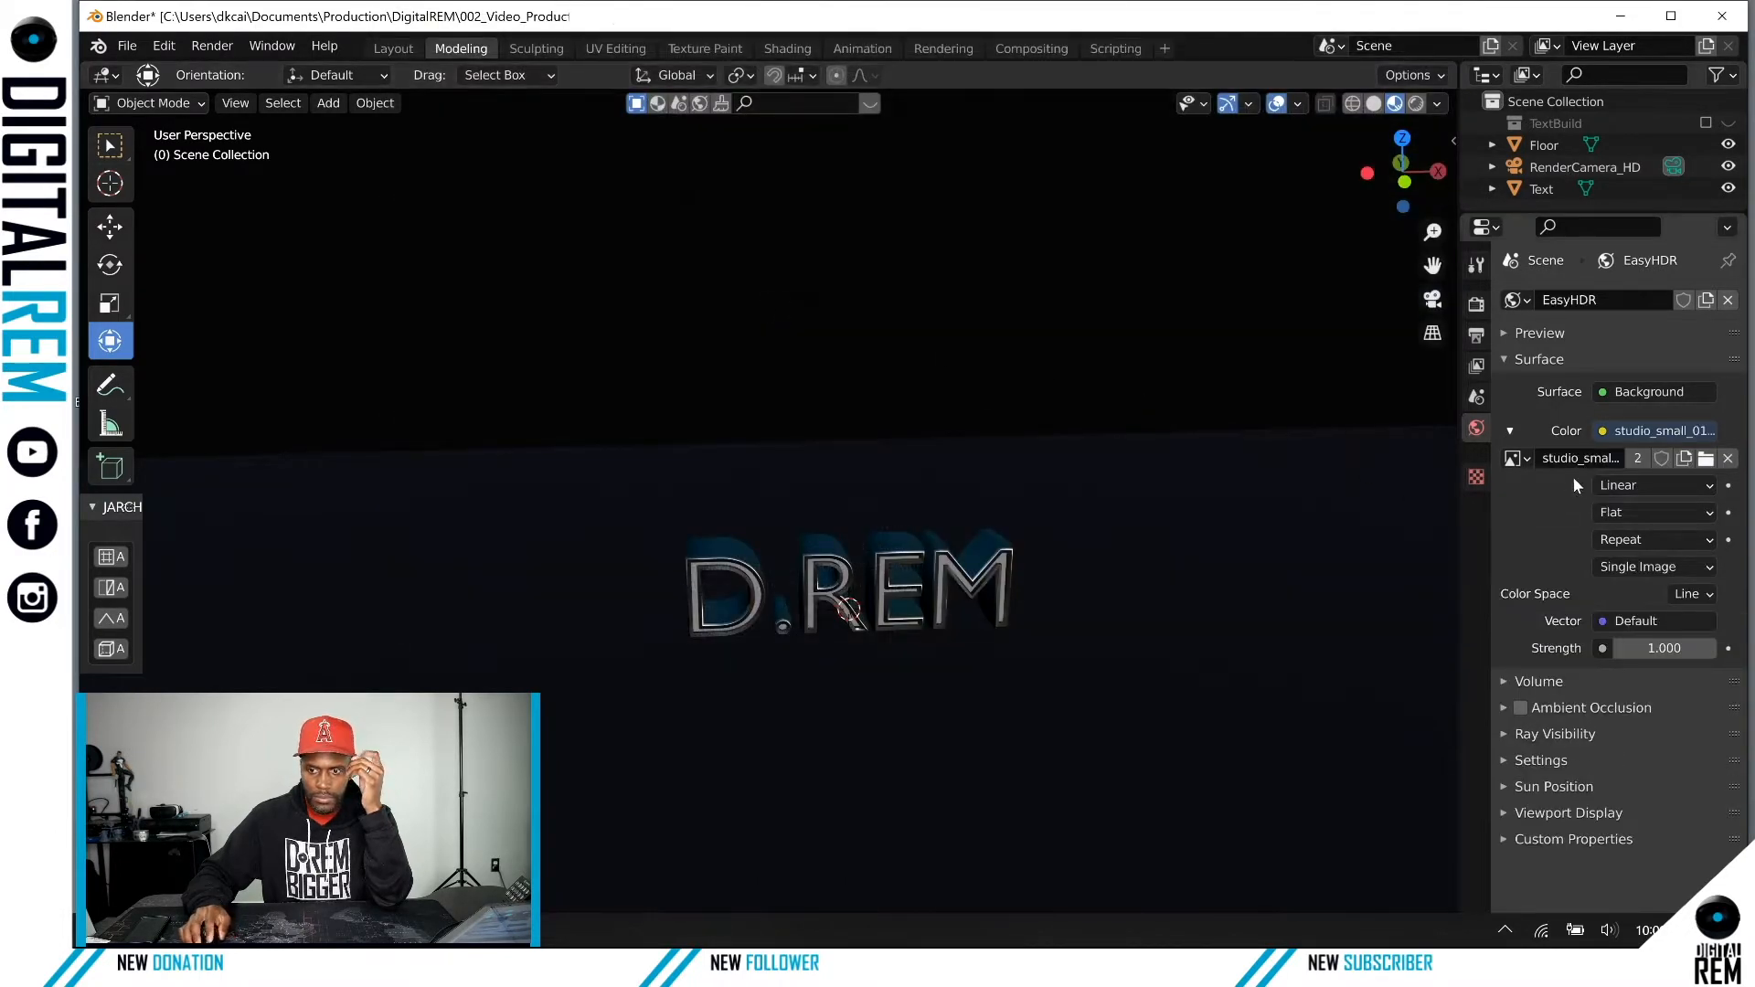
left_click(1416, 104)
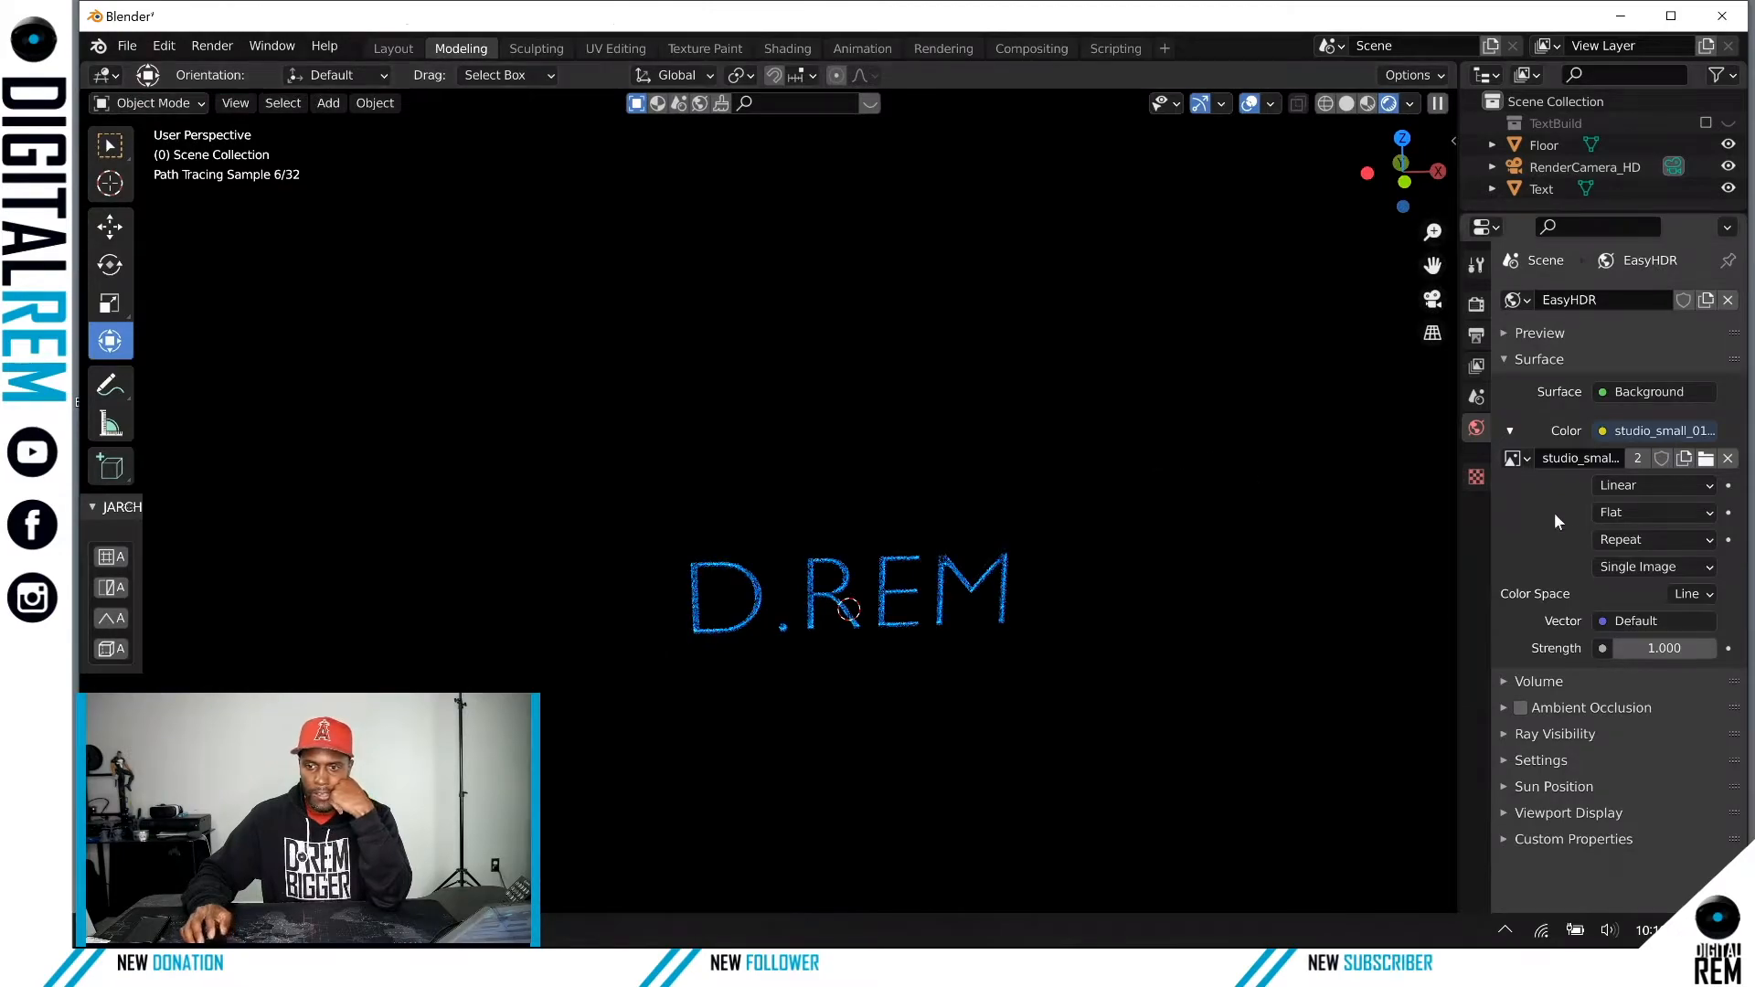
Step: Raise the world background strength to 27.6
left_click_drag(1654, 650, 1719, 650)
mouse_move(1089, 521)
middle_mouse_down()
mouse_move(1192, 468)
mouse_move(1156, 485)
middle_mouse_up()
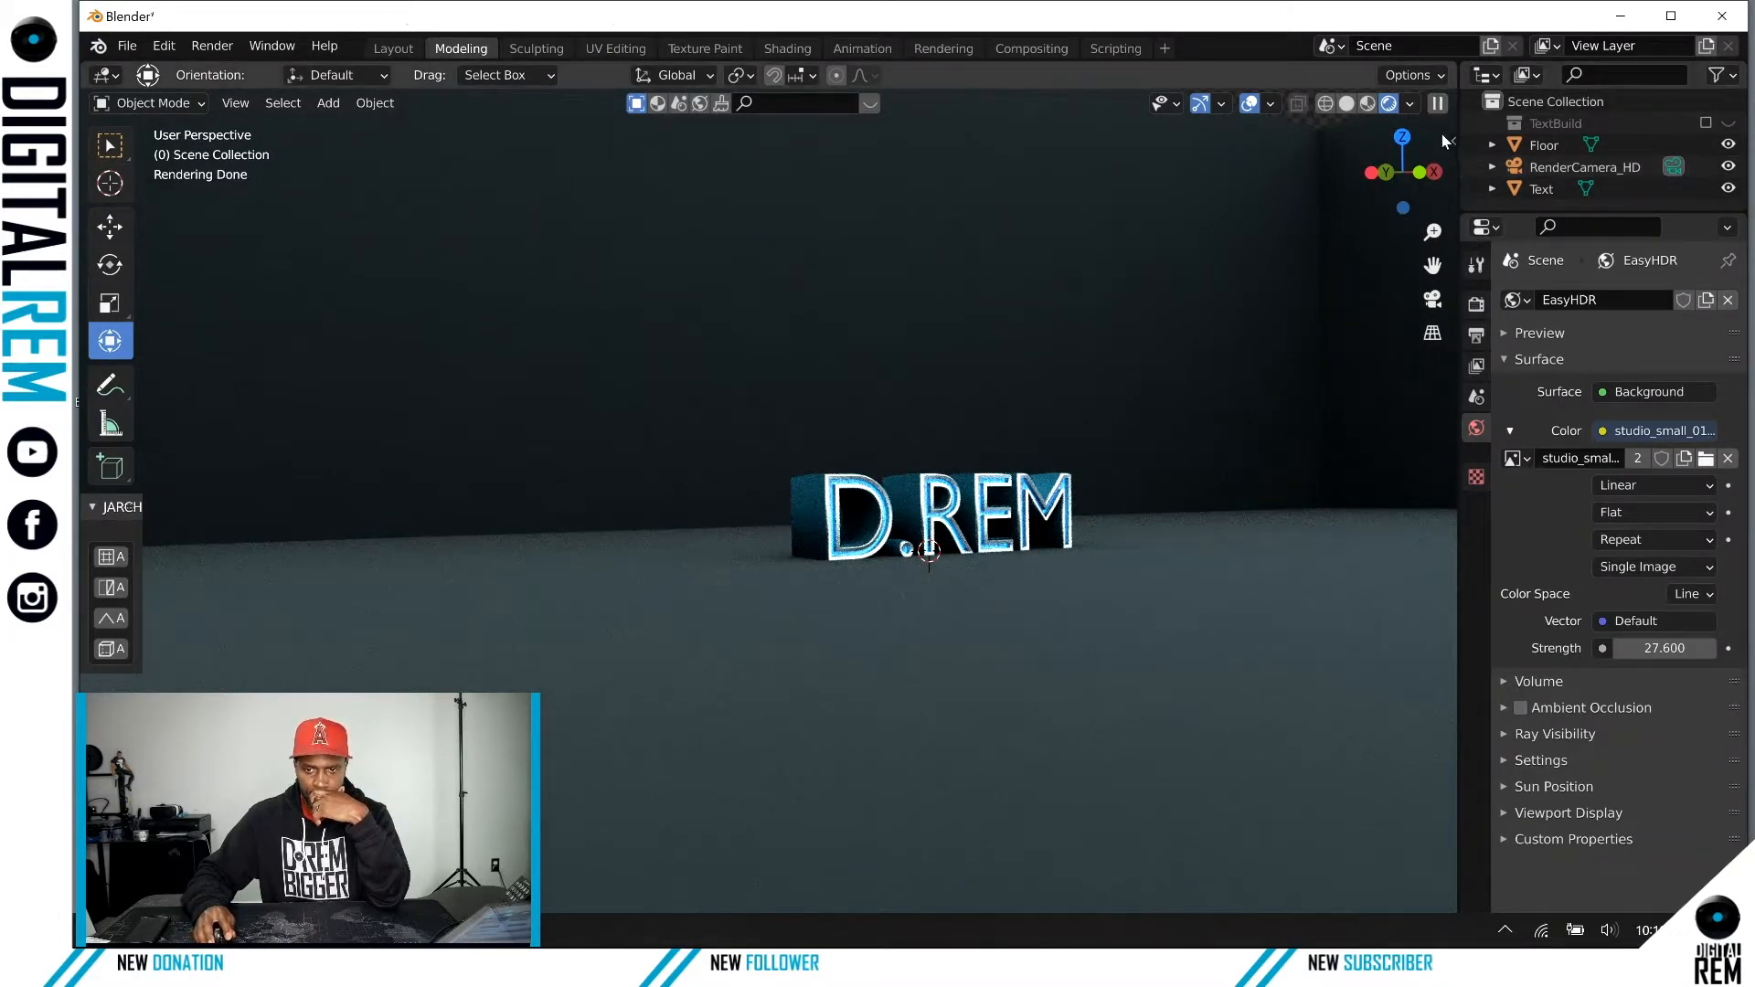
Step: Choose the noon_grass_2k.hdr environment image in the Easy HDRI add-on
left_click(1063, 493)
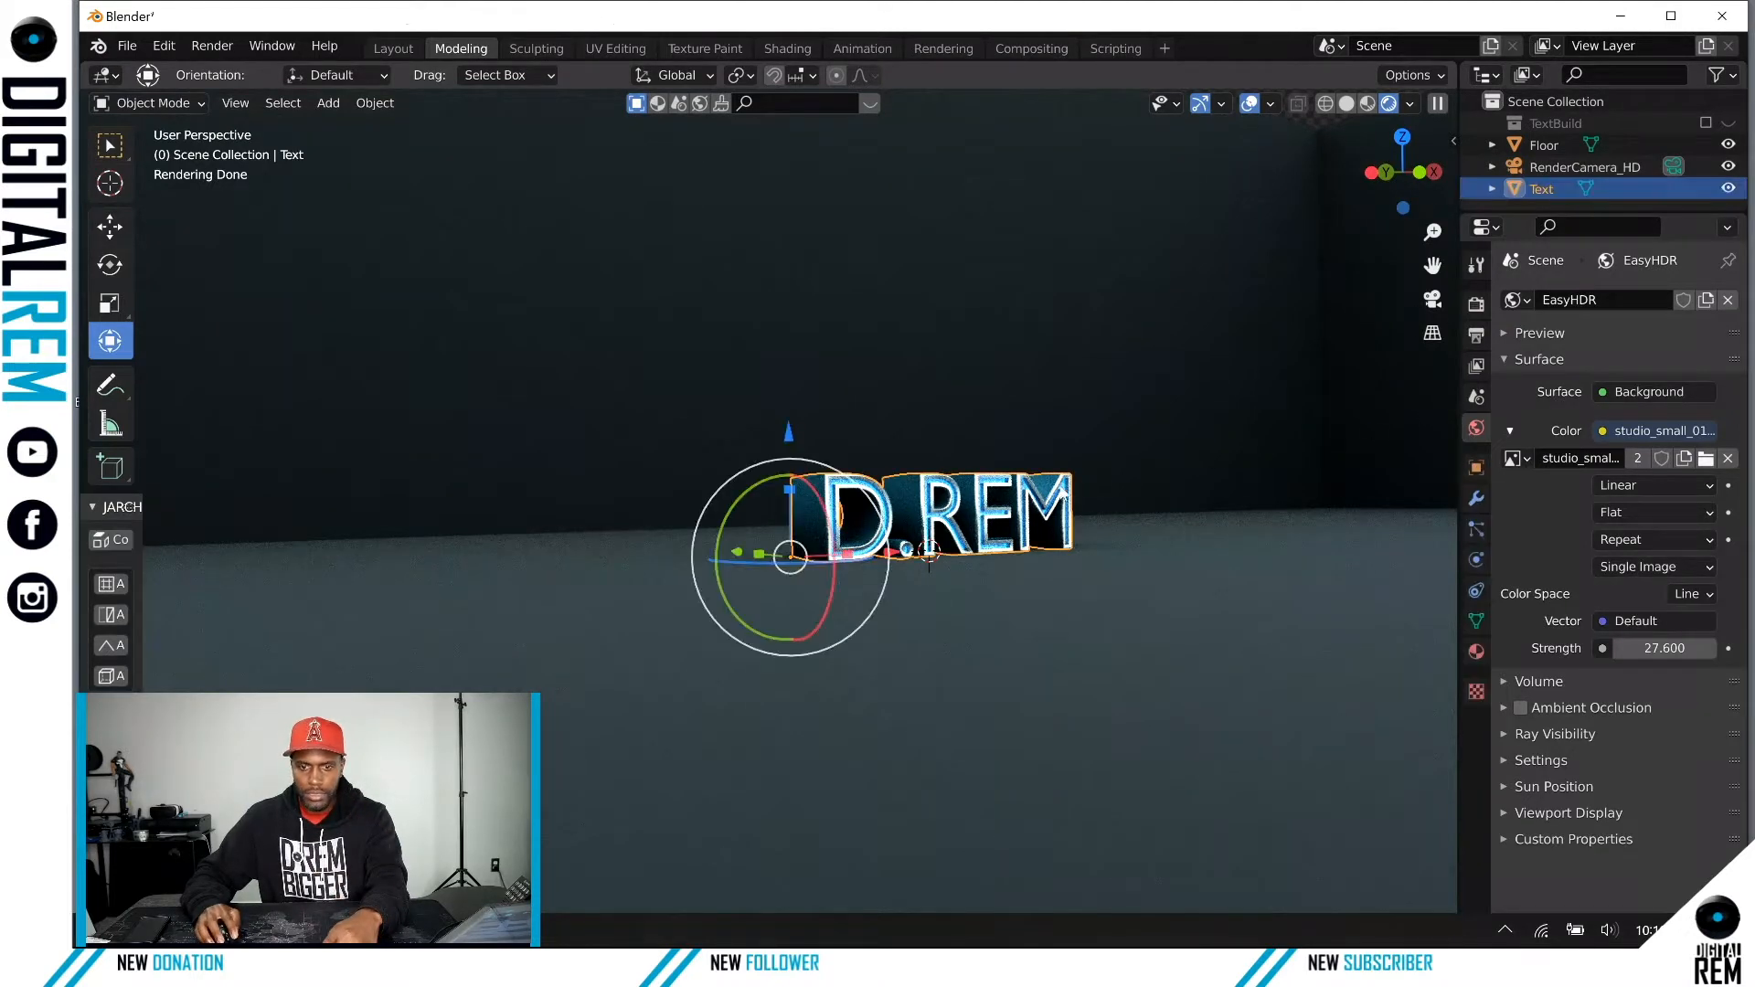
left_click(1450, 136)
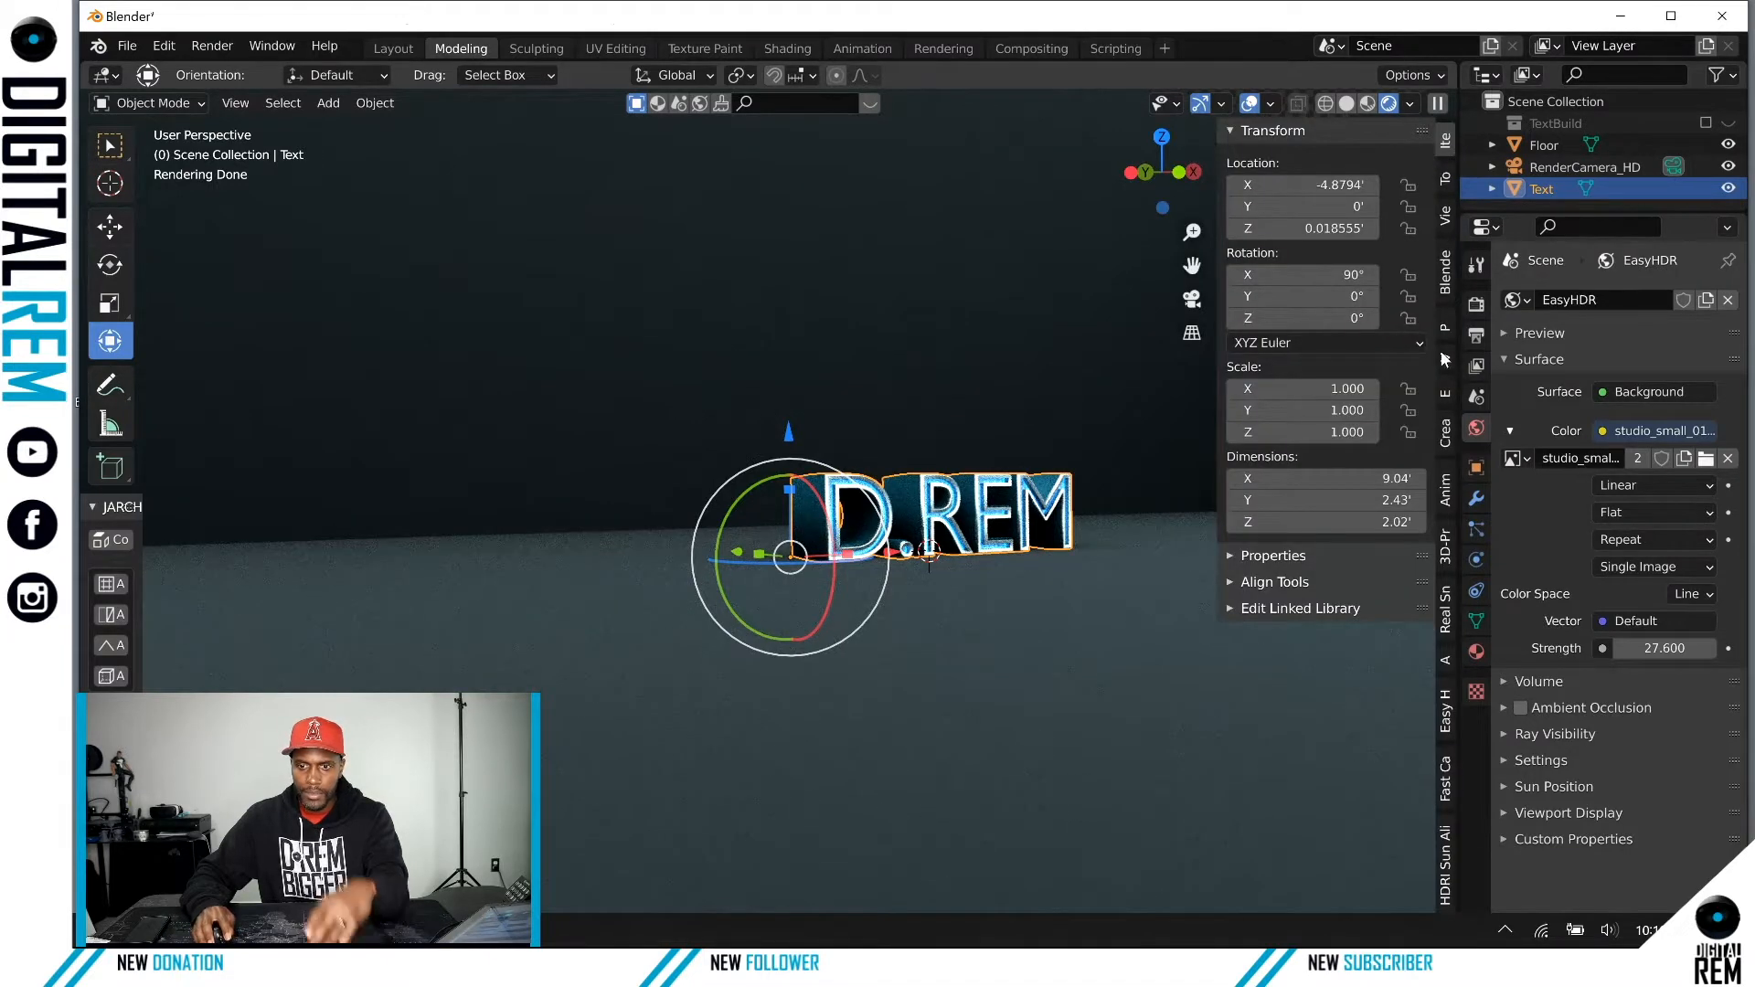
left_click(1445, 713)
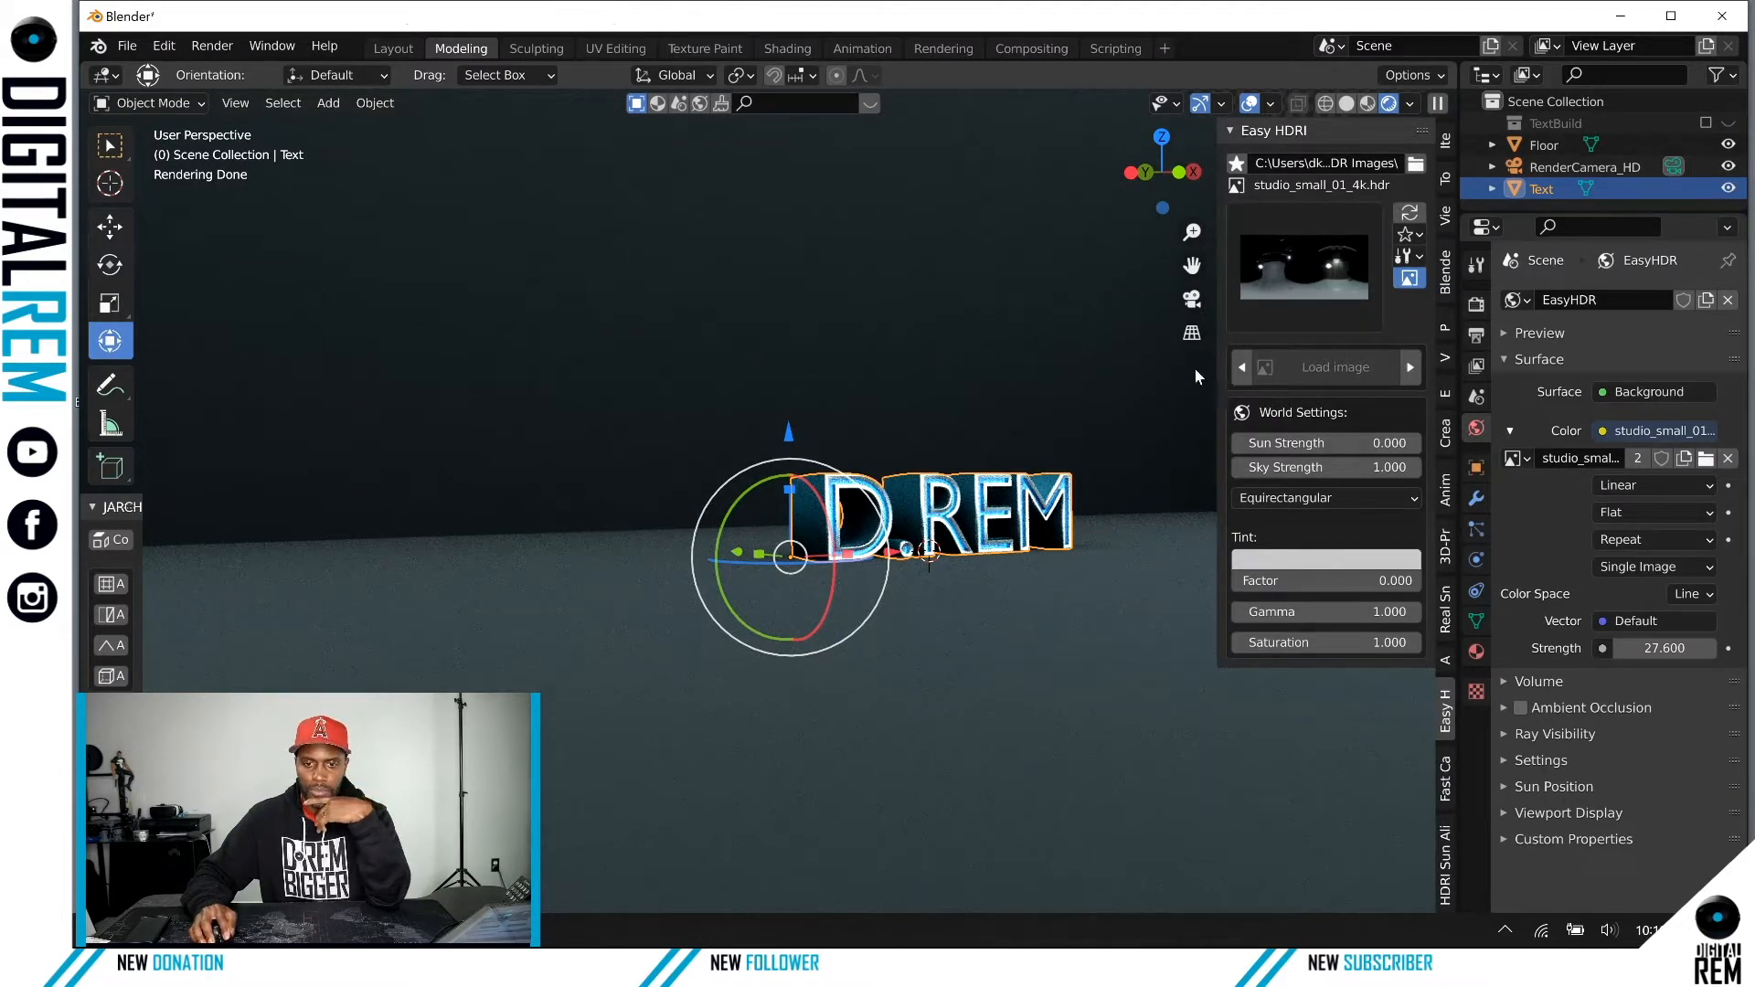
left_click(1343, 367)
left_click(1332, 278)
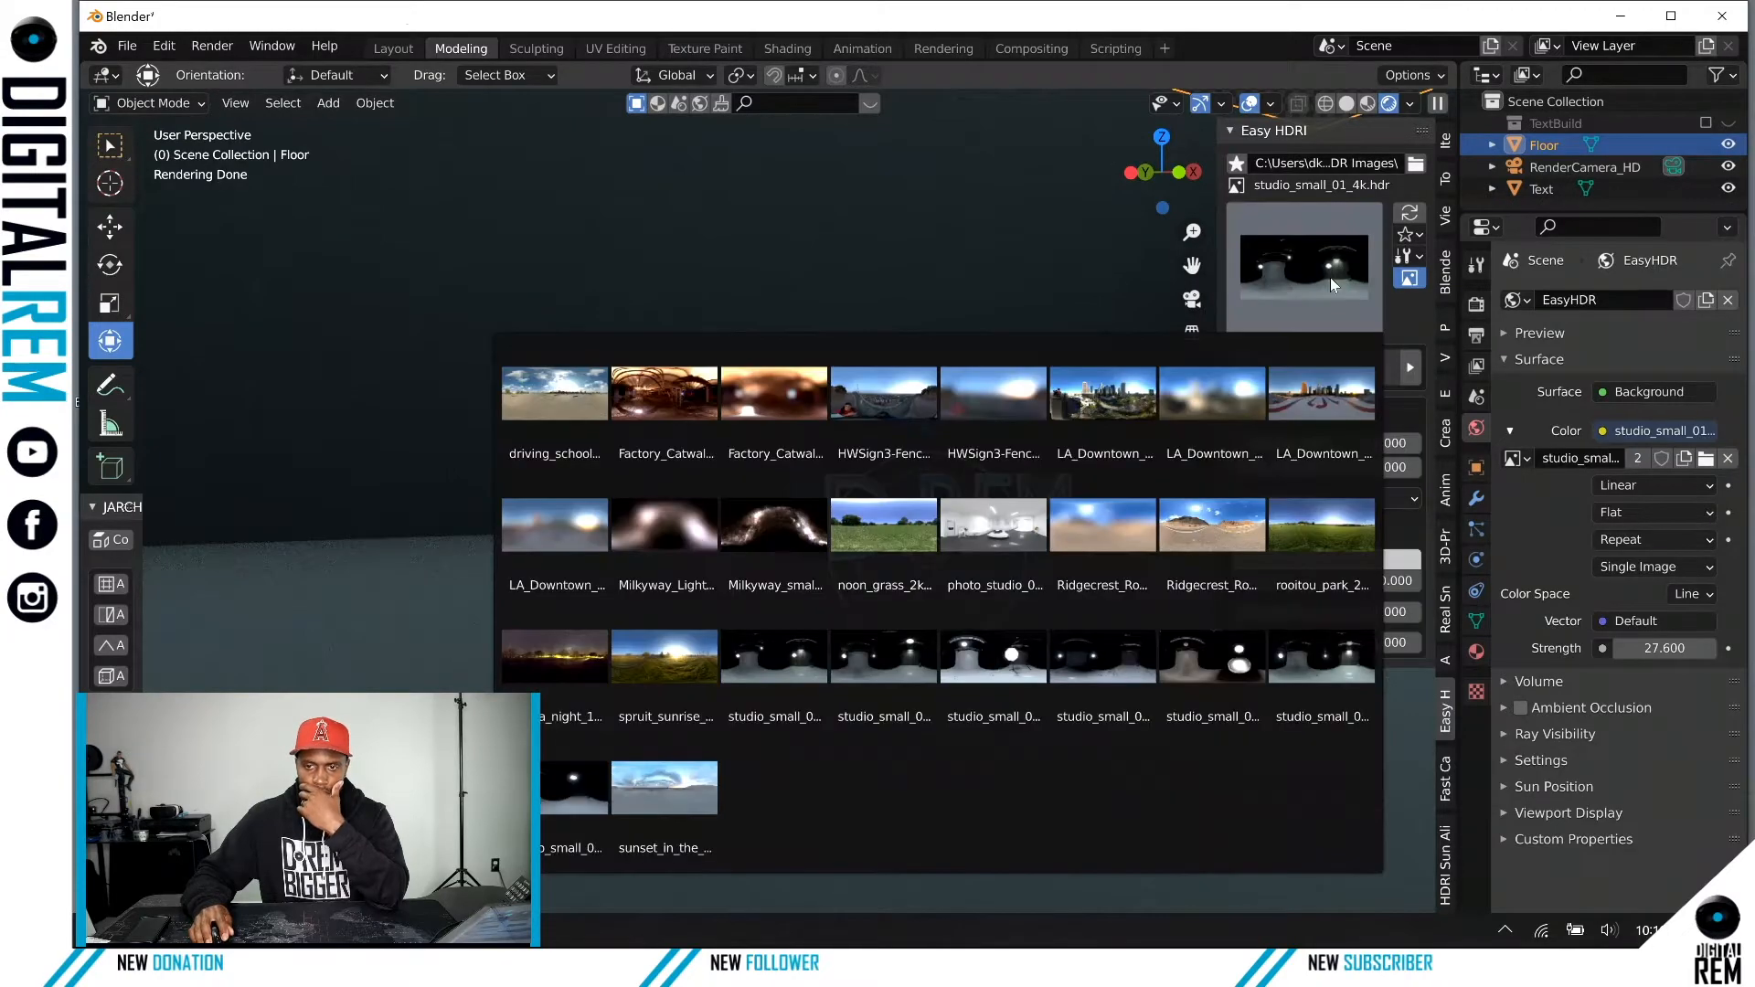
left_click(925, 545)
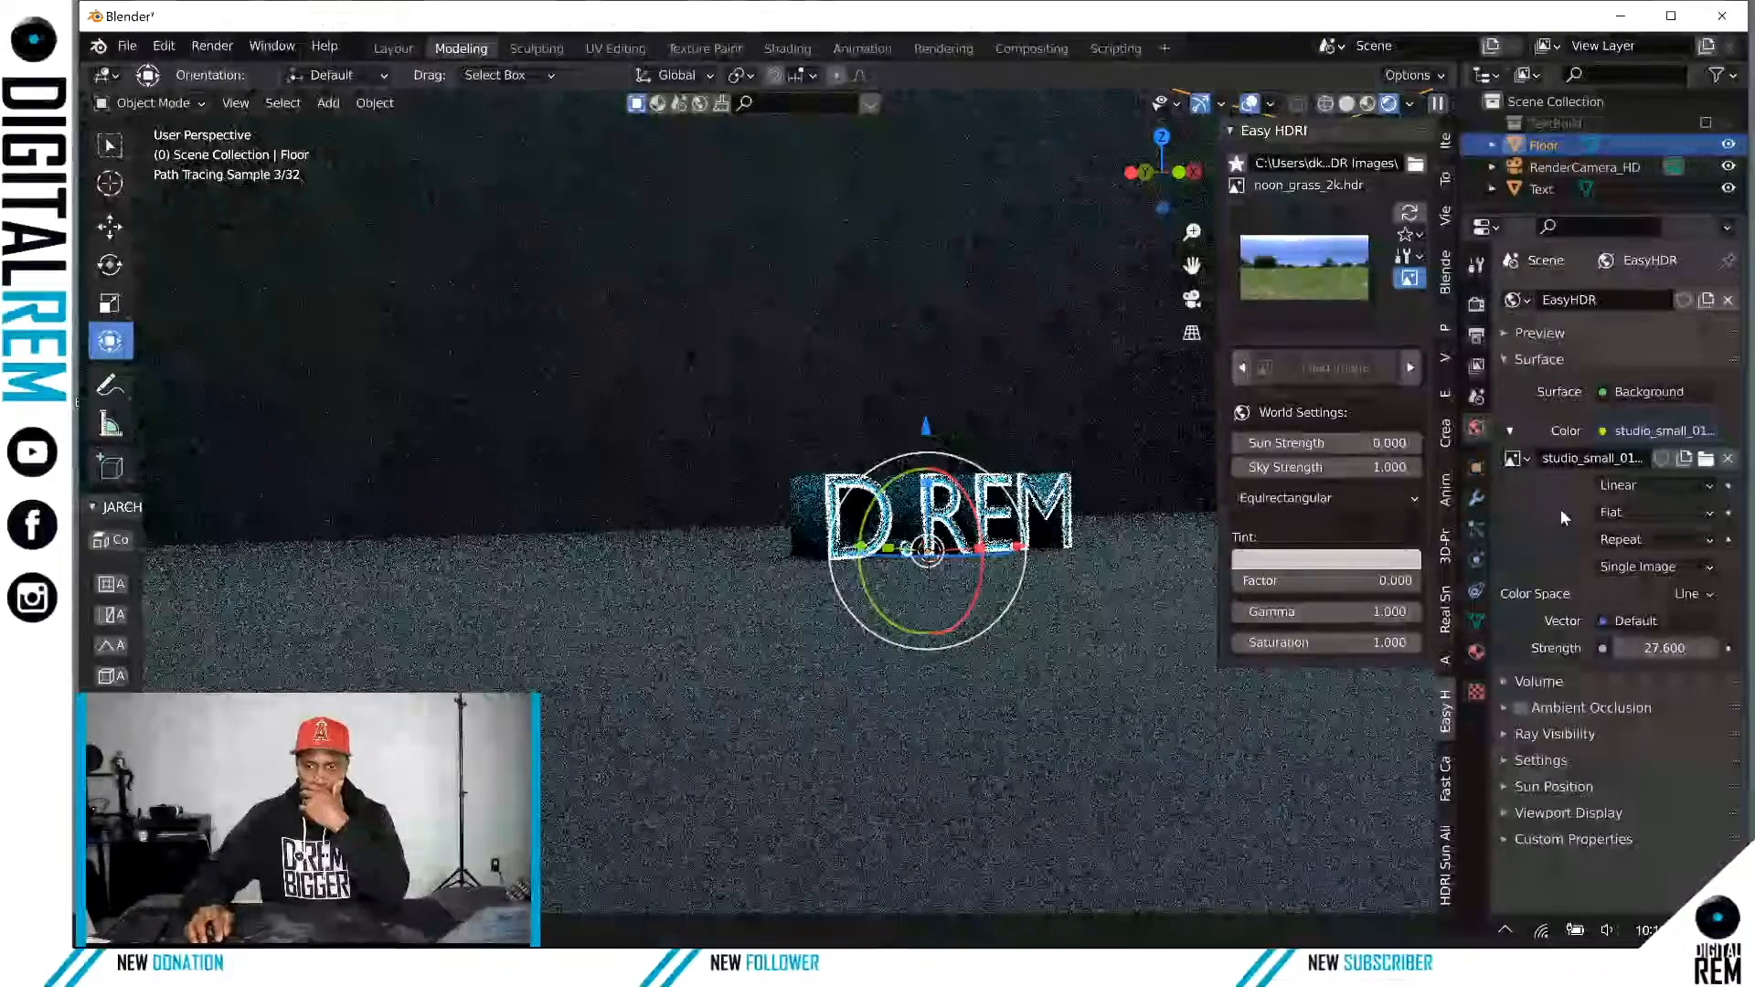
Step: Unlink the studio_small_01 image from the world's color texture and reload the Easy HDRI image list
left_click(1728, 458)
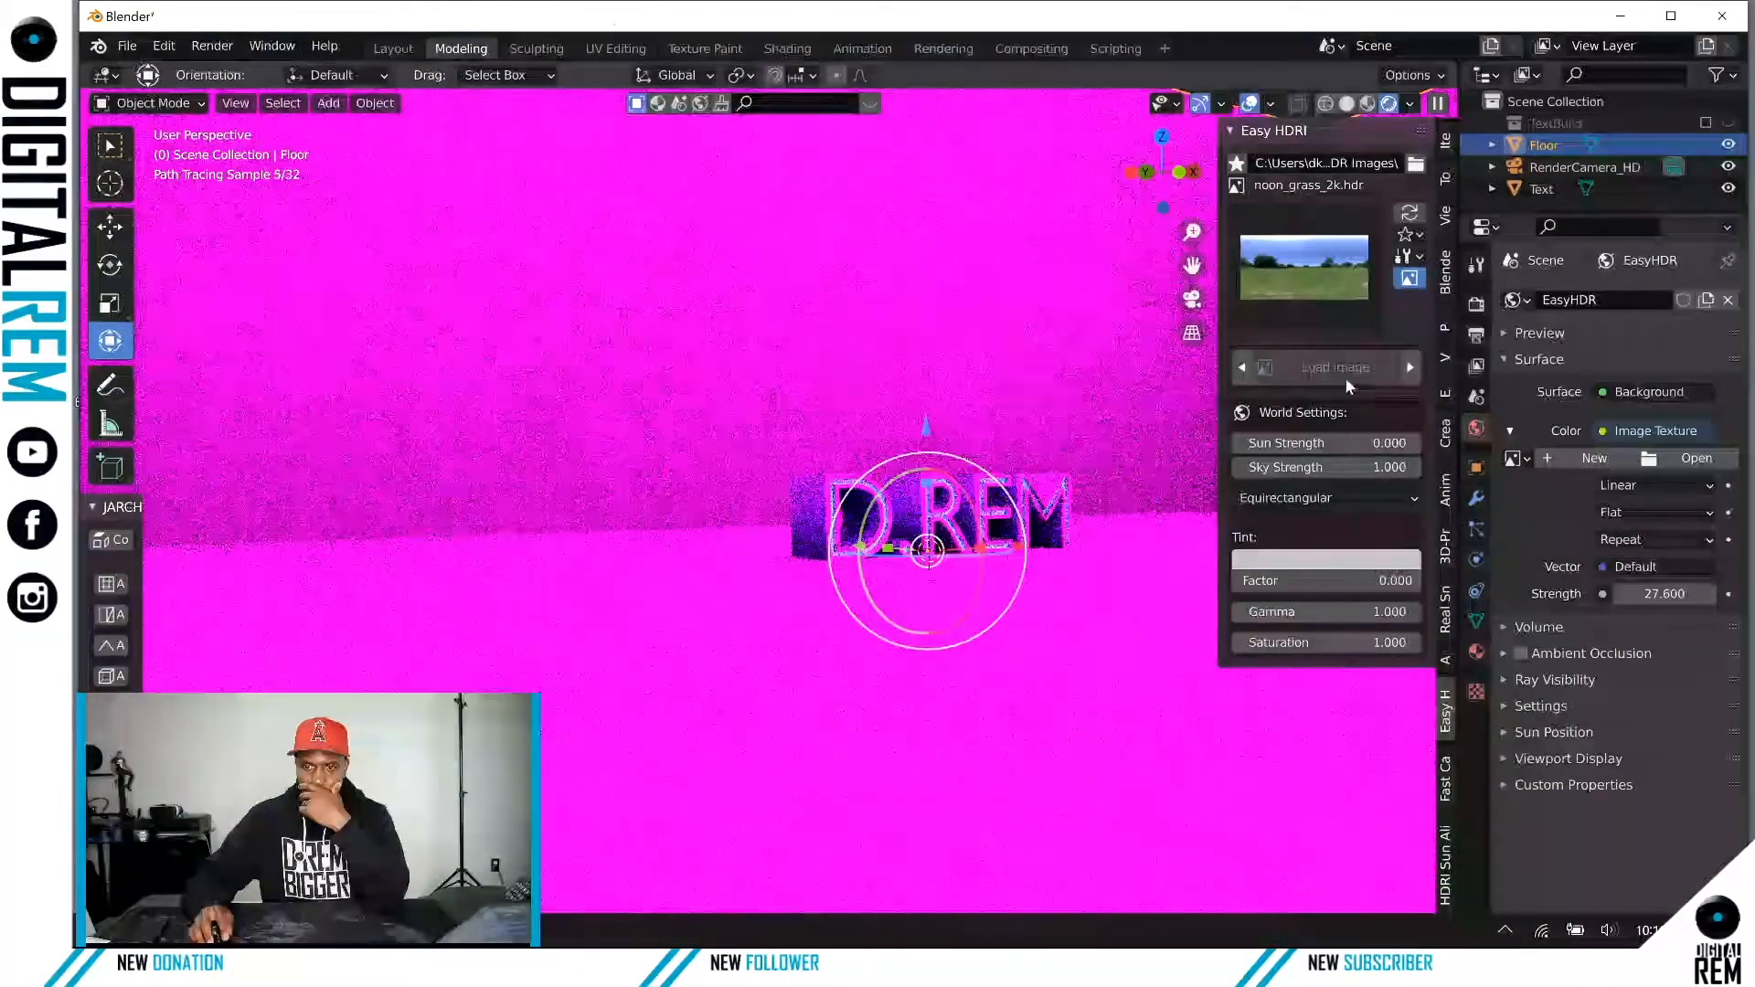
left_click(1410, 213)
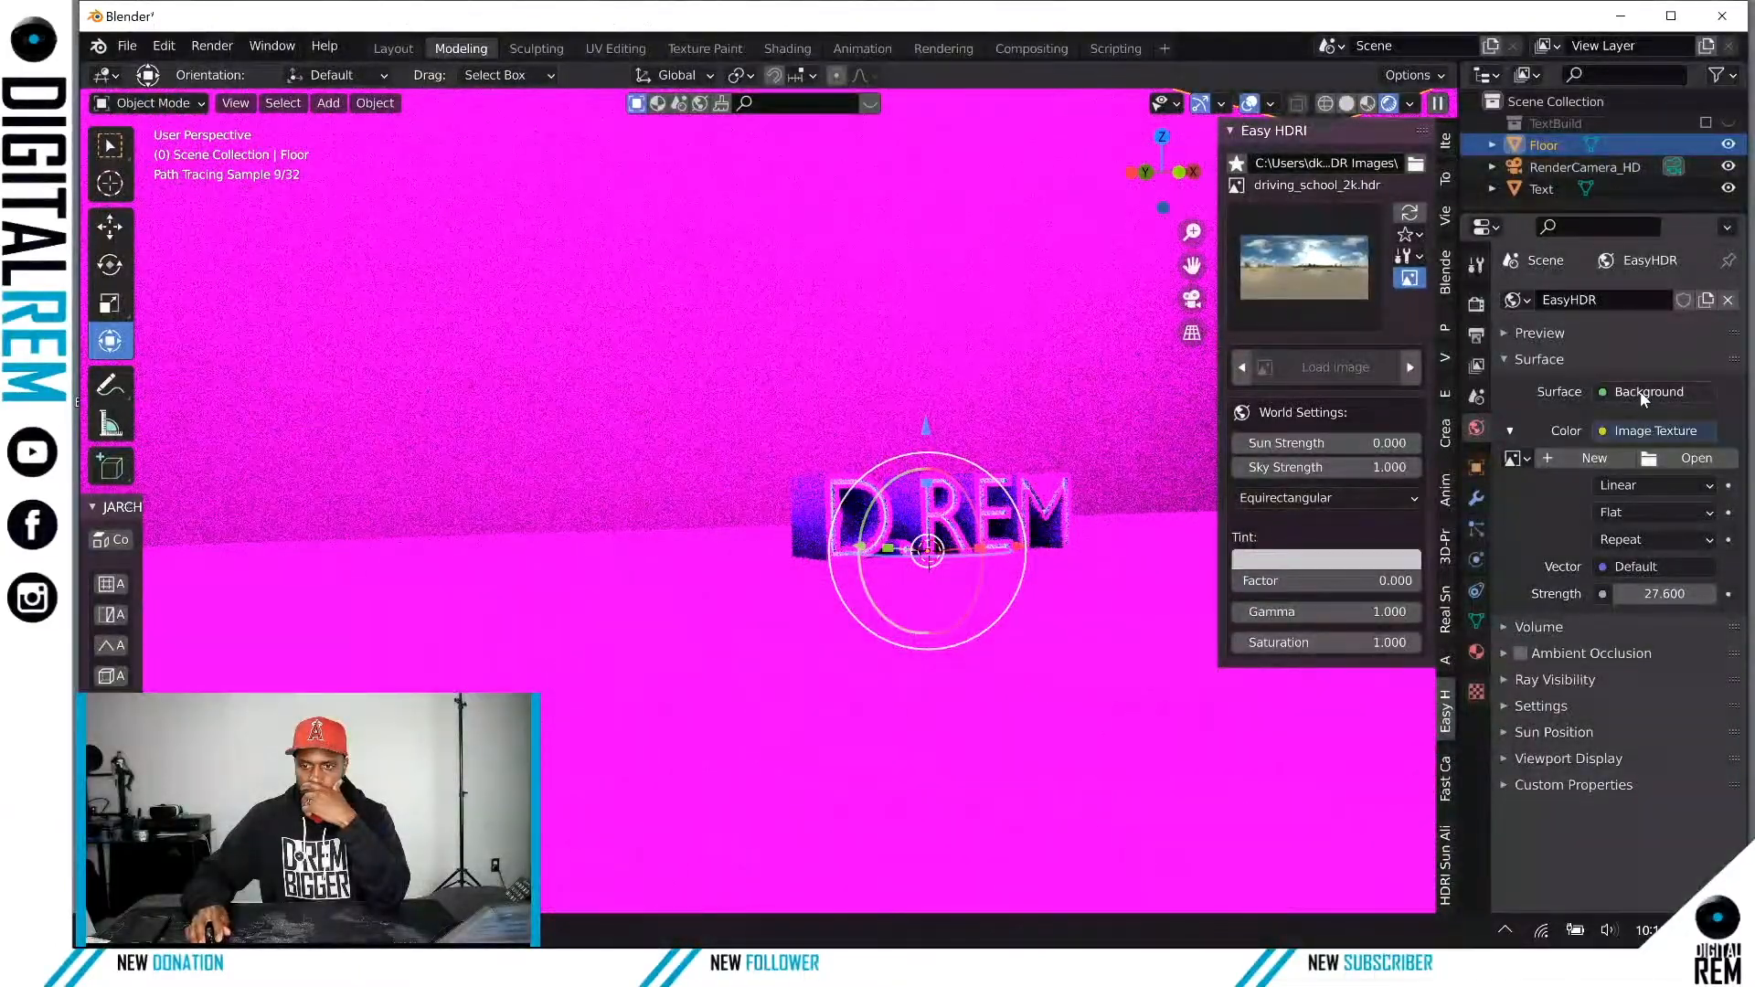
Step: Try to remove the world's Background shader and reload the Easy HDRI image list again
left_click(1645, 394)
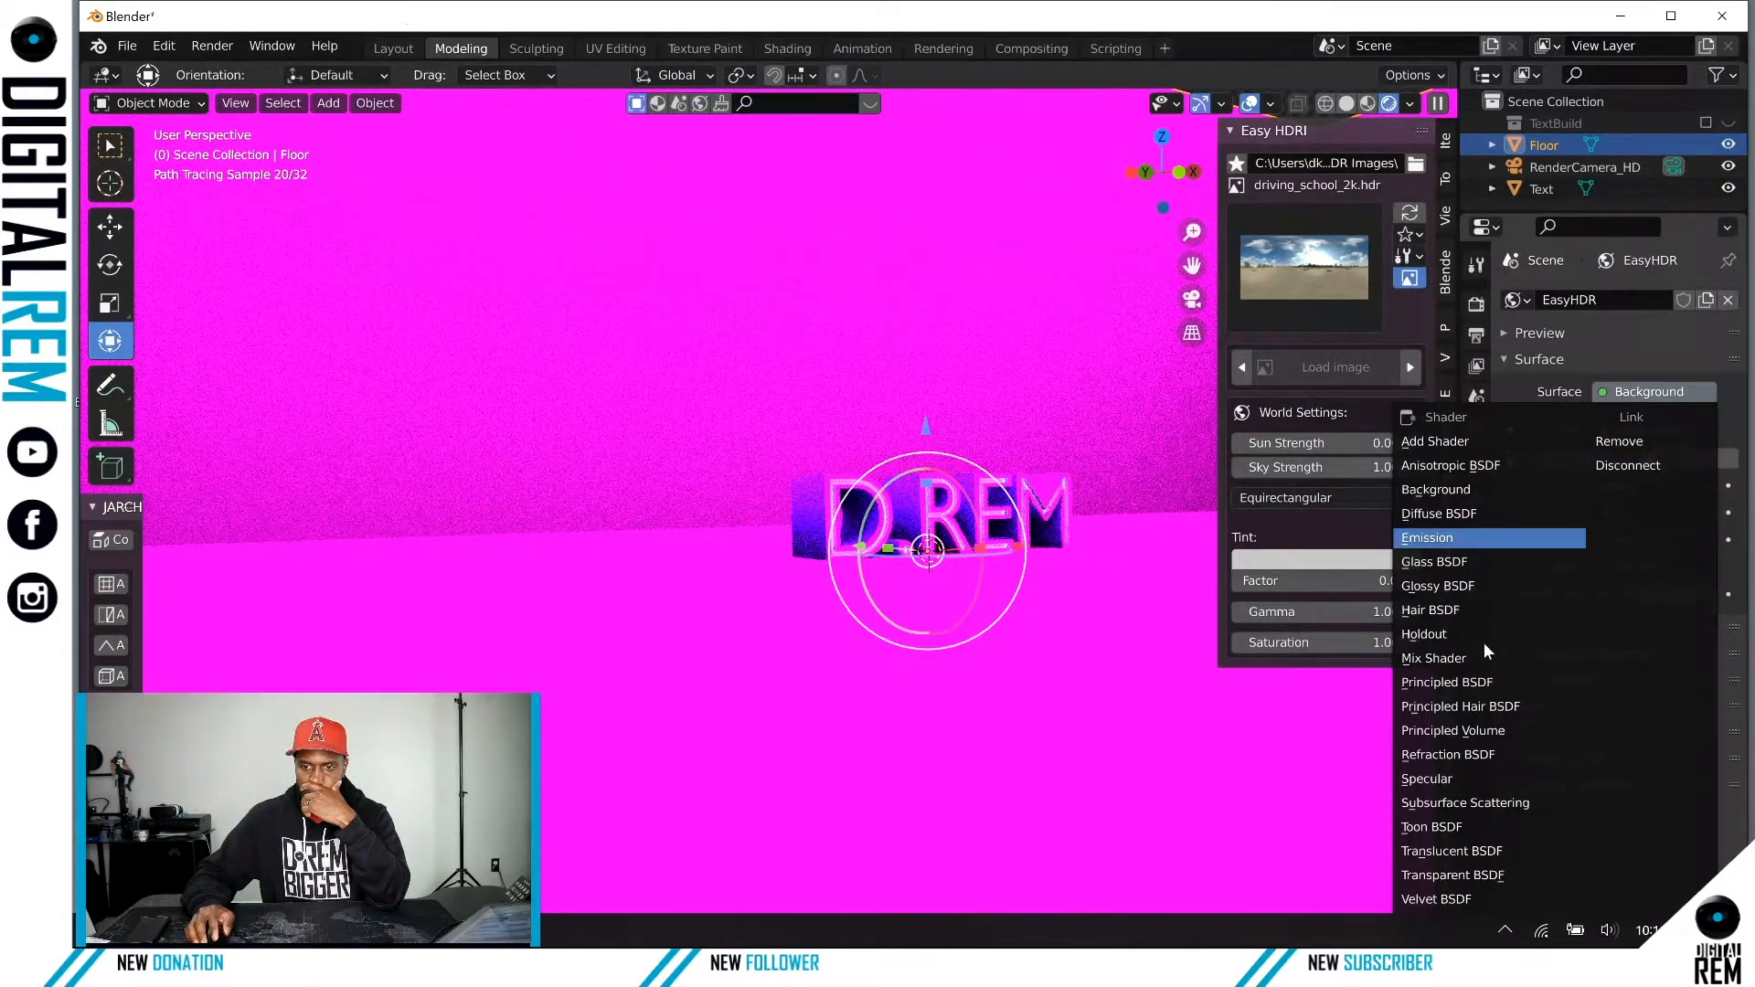
left_click(1617, 442)
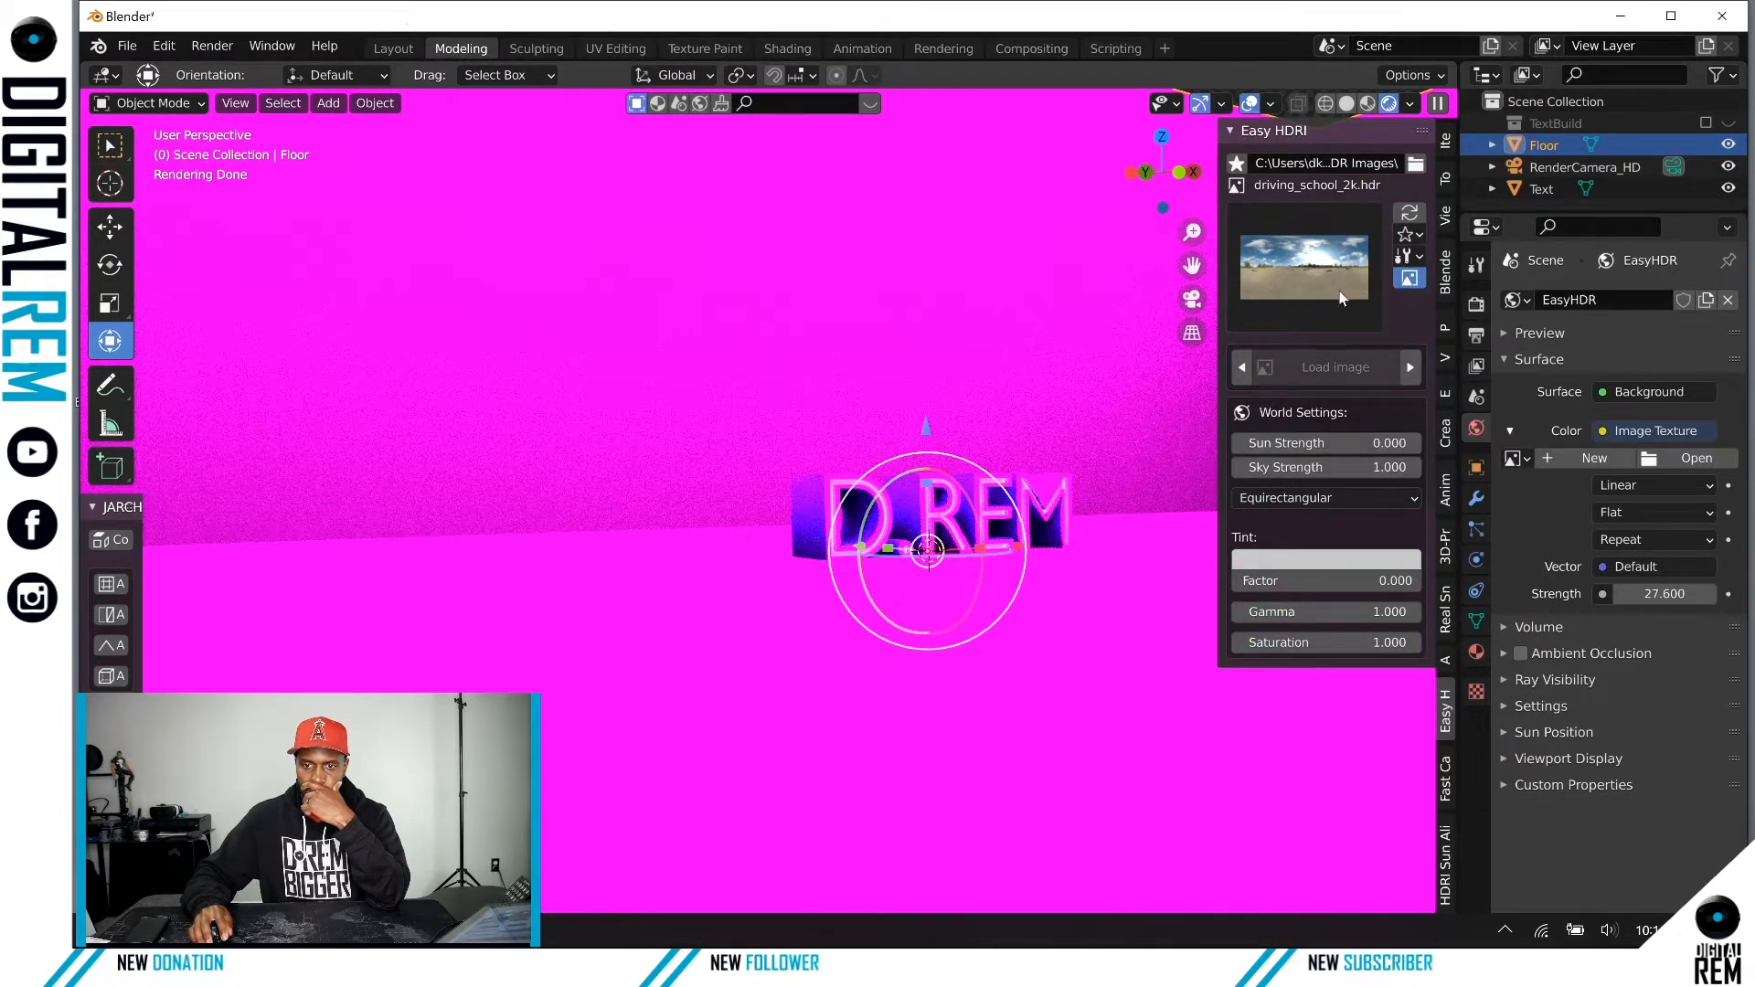
left_click(1409, 257)
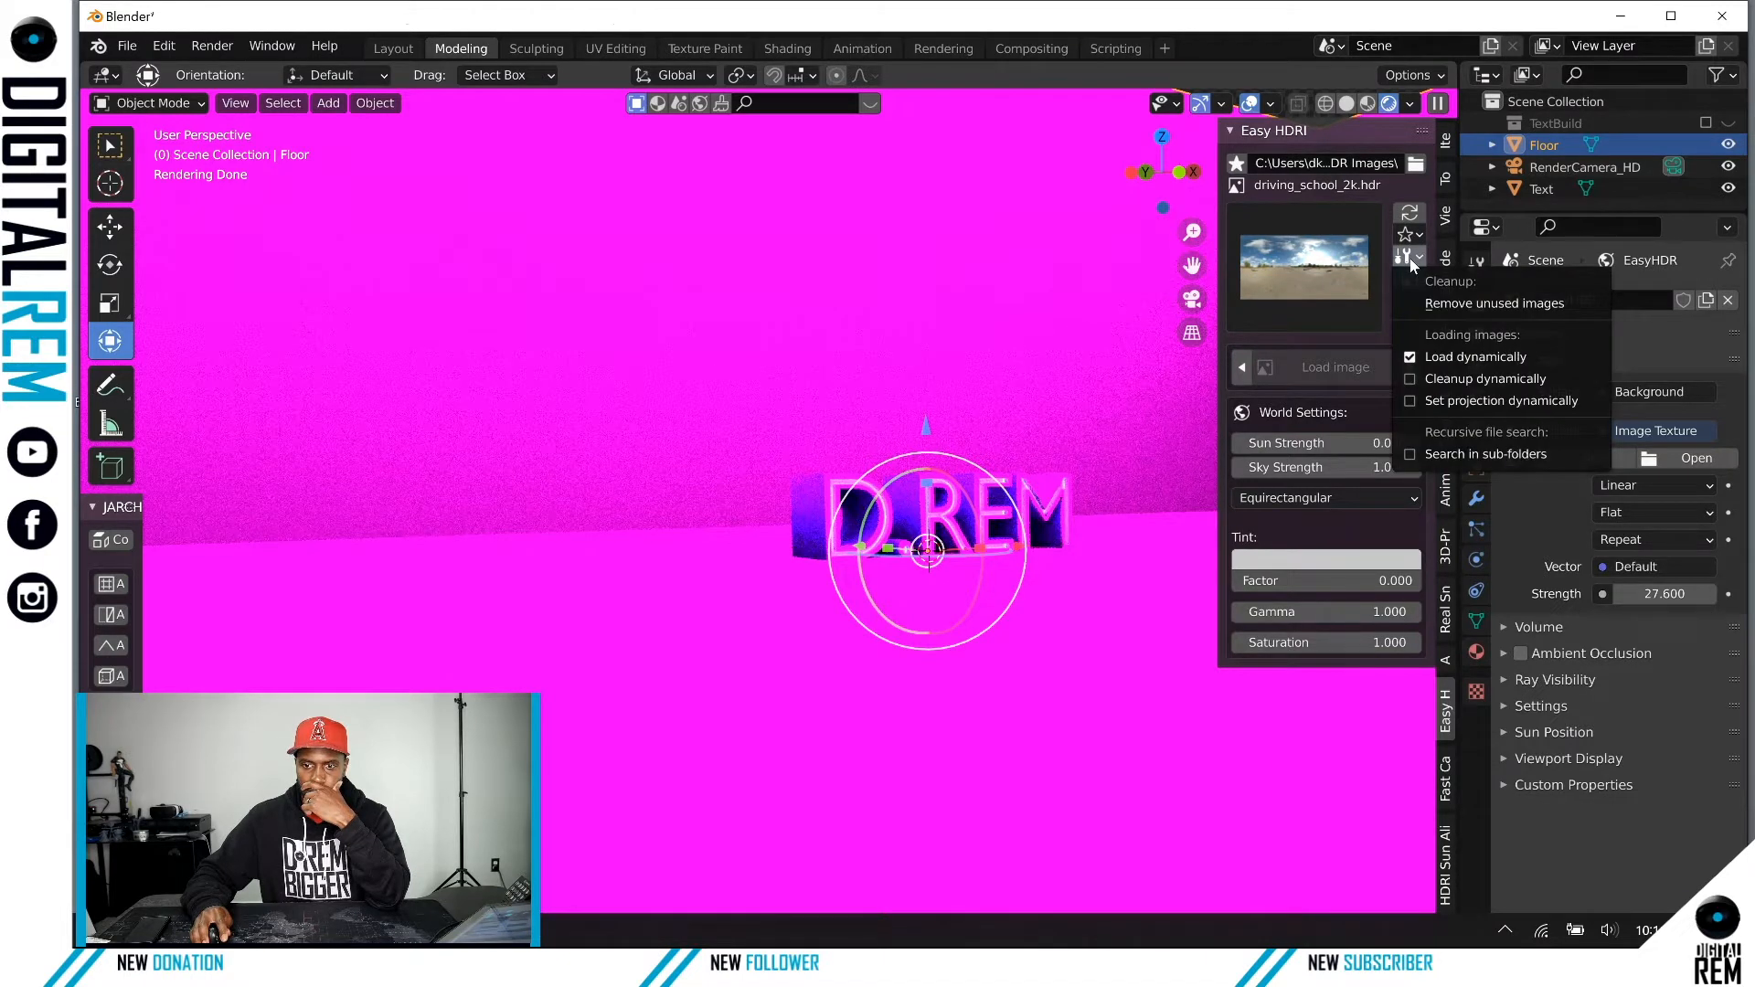
left_click(1406, 237)
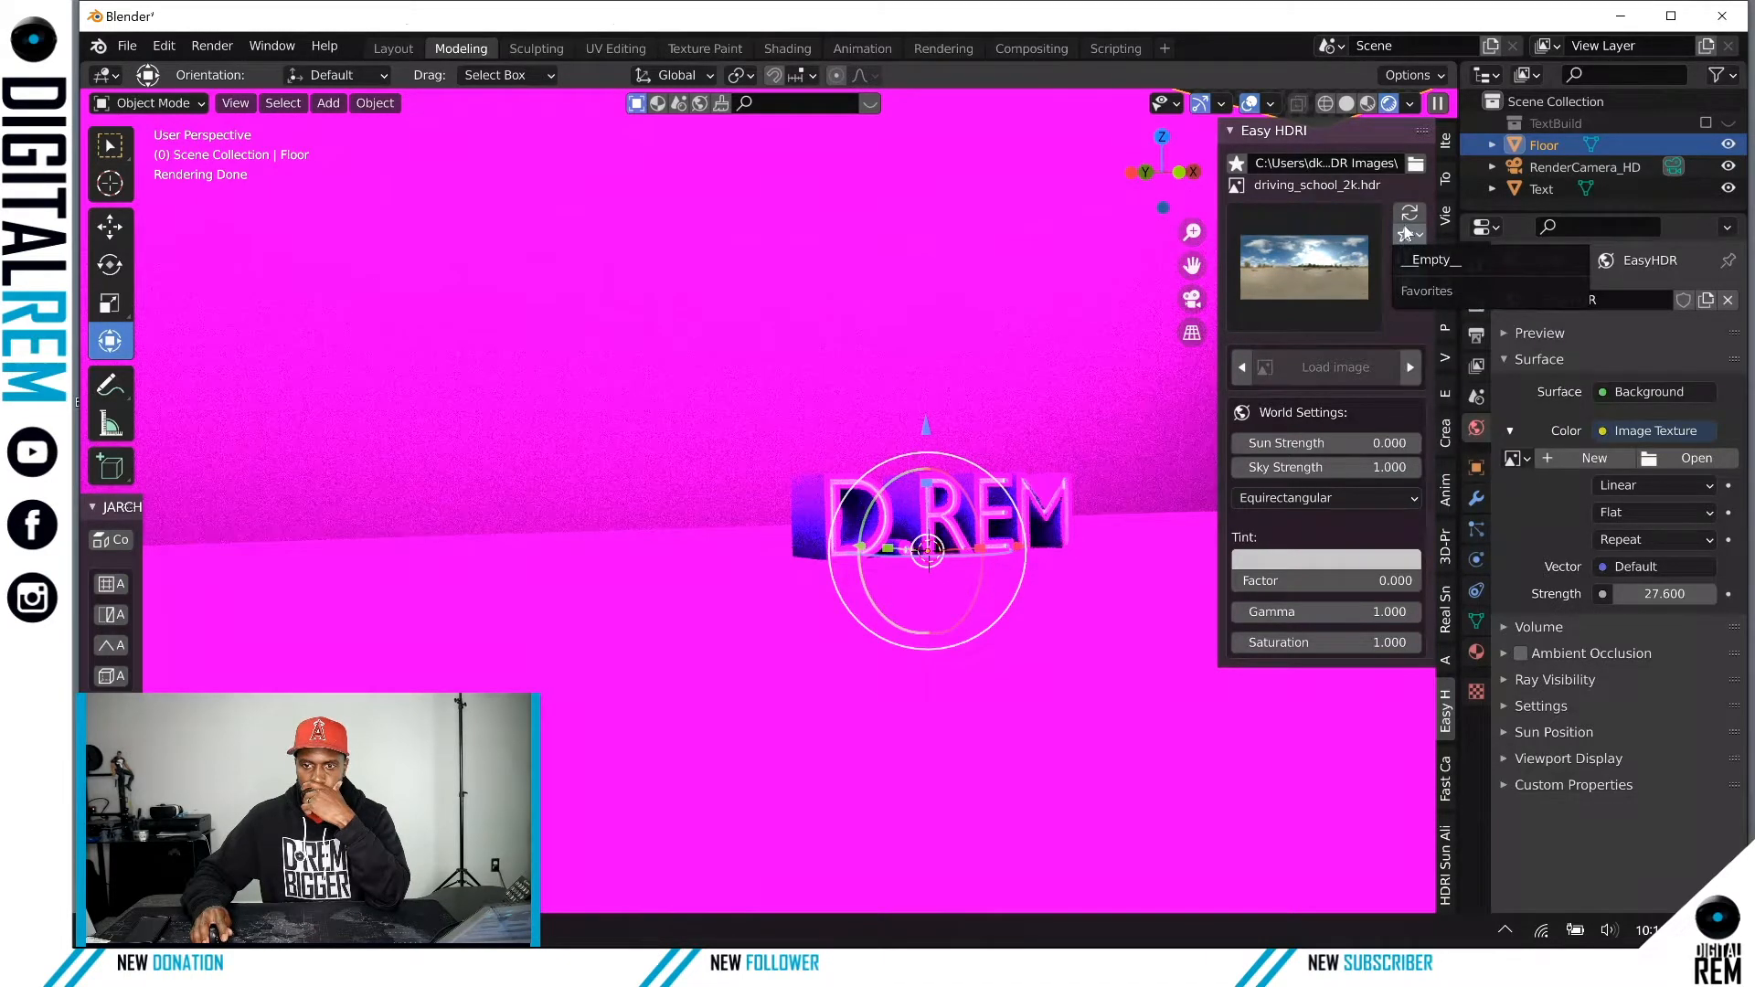
left_click(1410, 215)
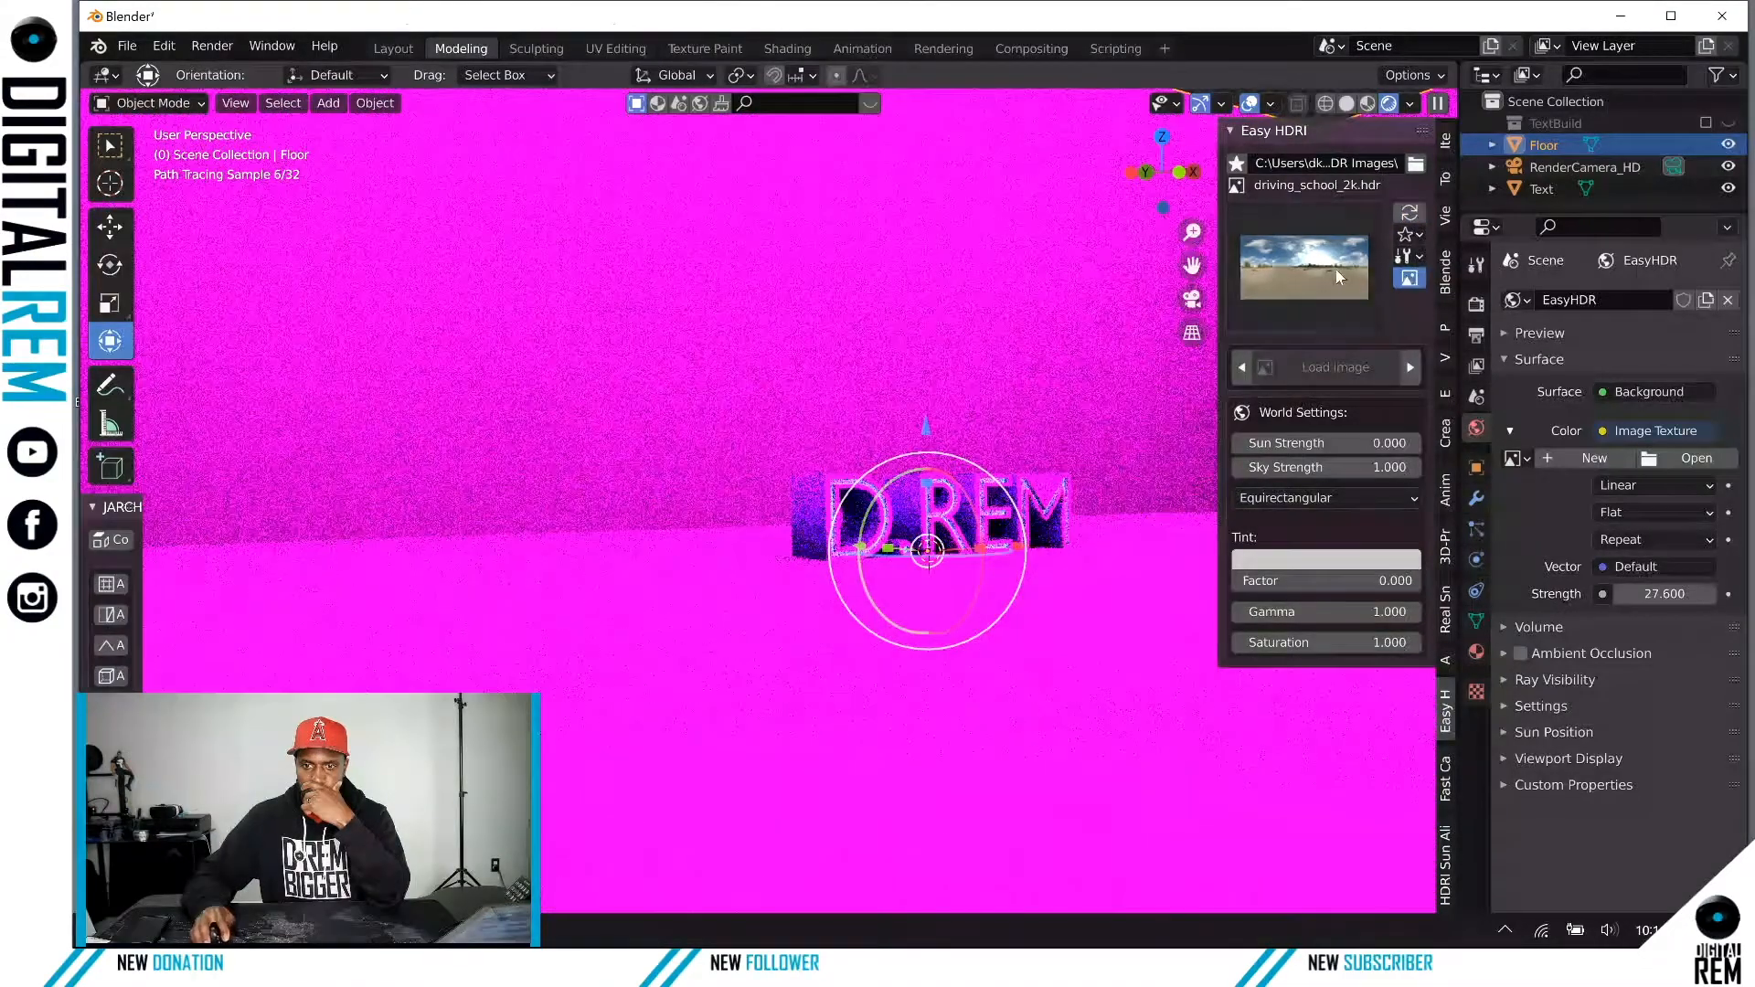
Step: Choose studio_small_03_4k.hdr in Easy HDRI and advance through the images to studio_small_06_4k.hdr
left_click(1336, 268)
left_click(968, 649)
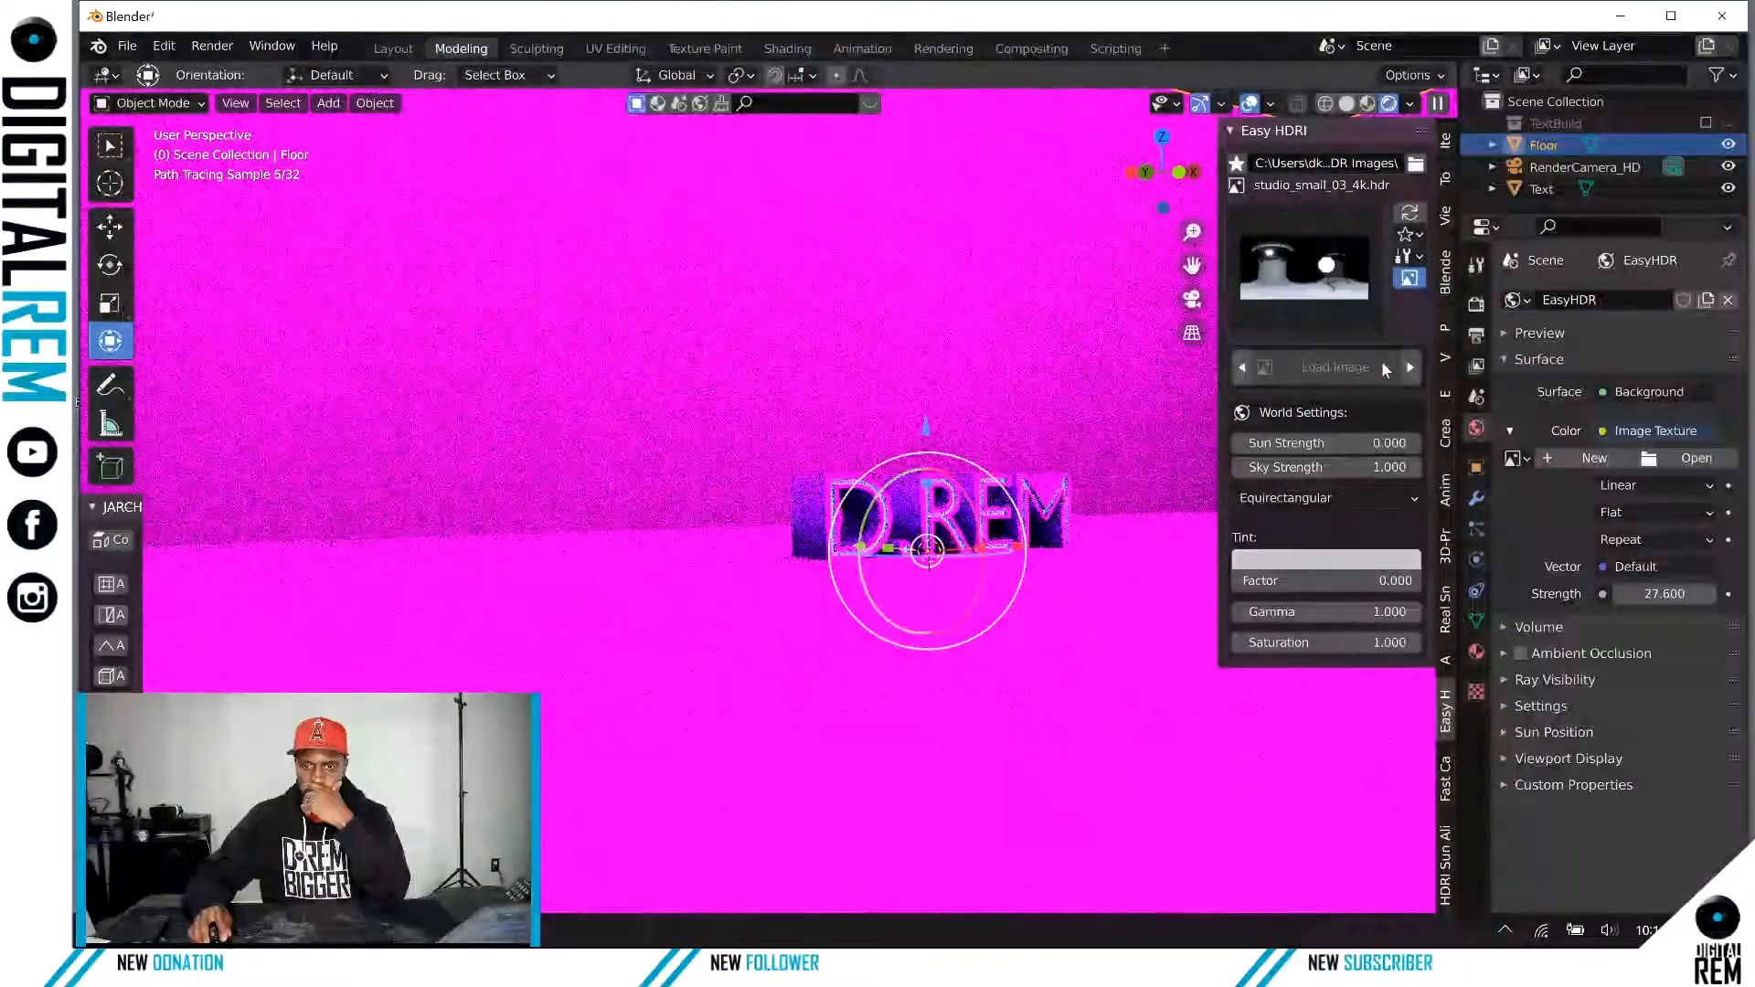
left_click(1411, 367)
left_click(1411, 367)
left_click(1412, 368)
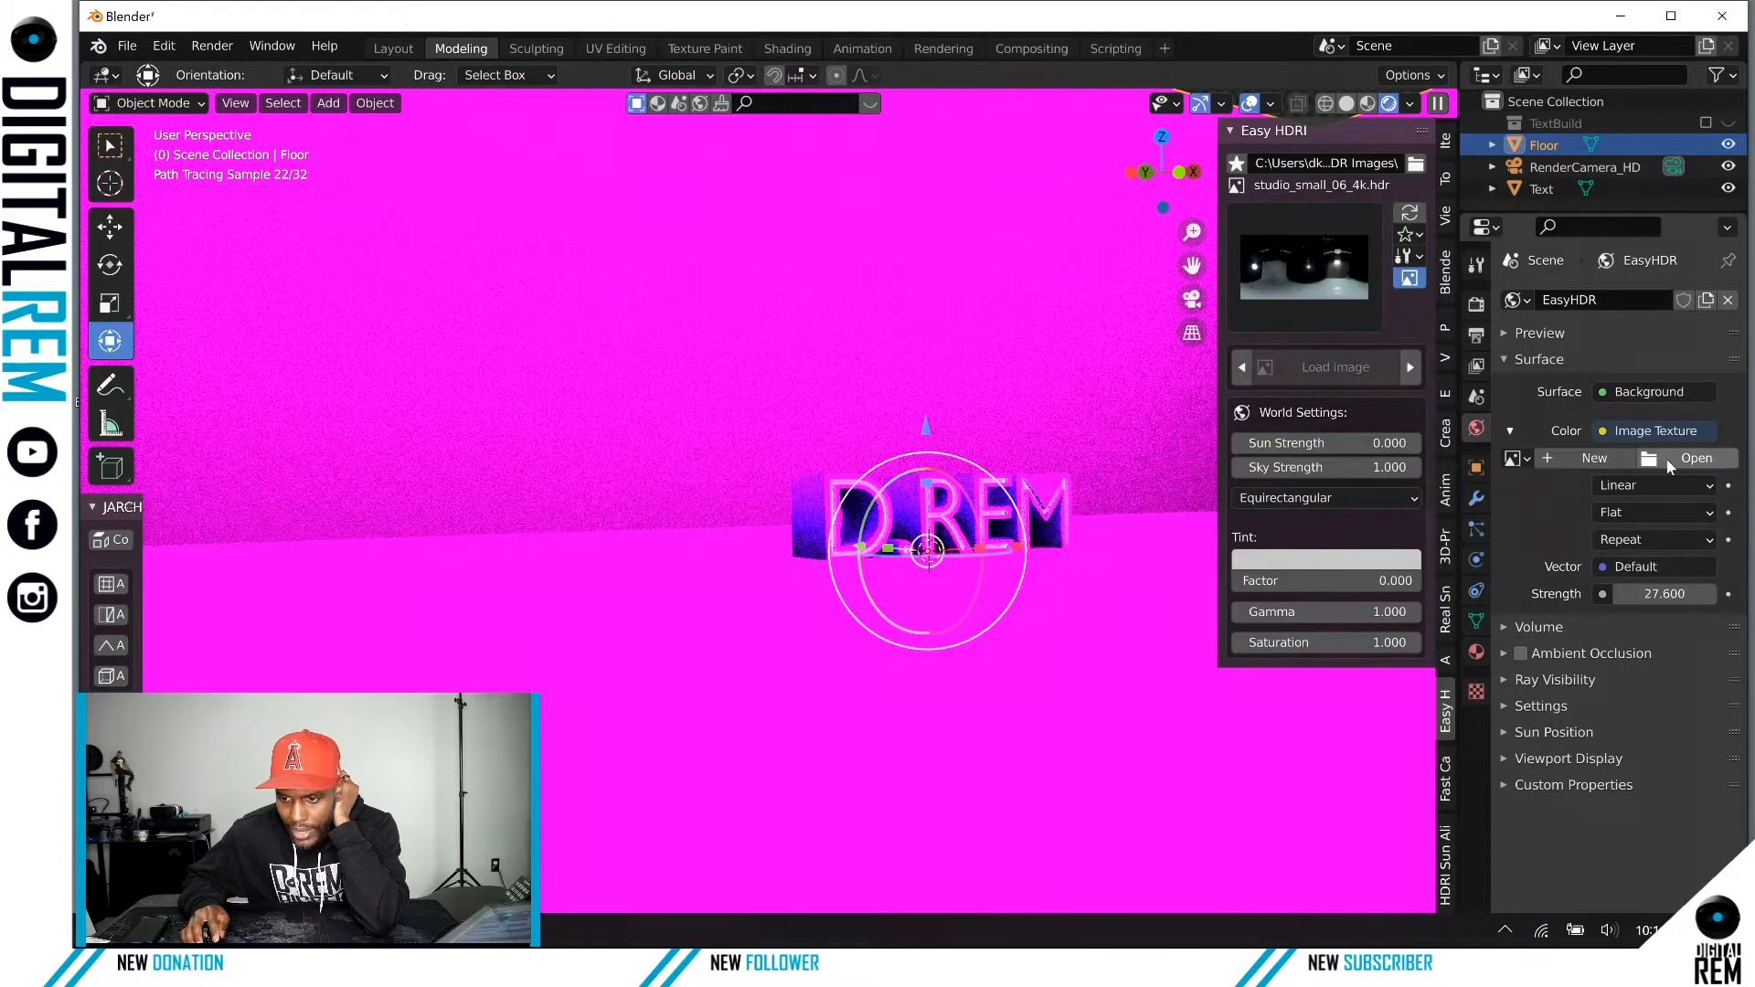
Step: Remove the image texture from the world background color and set the background strength to 1
left_click(1592, 431)
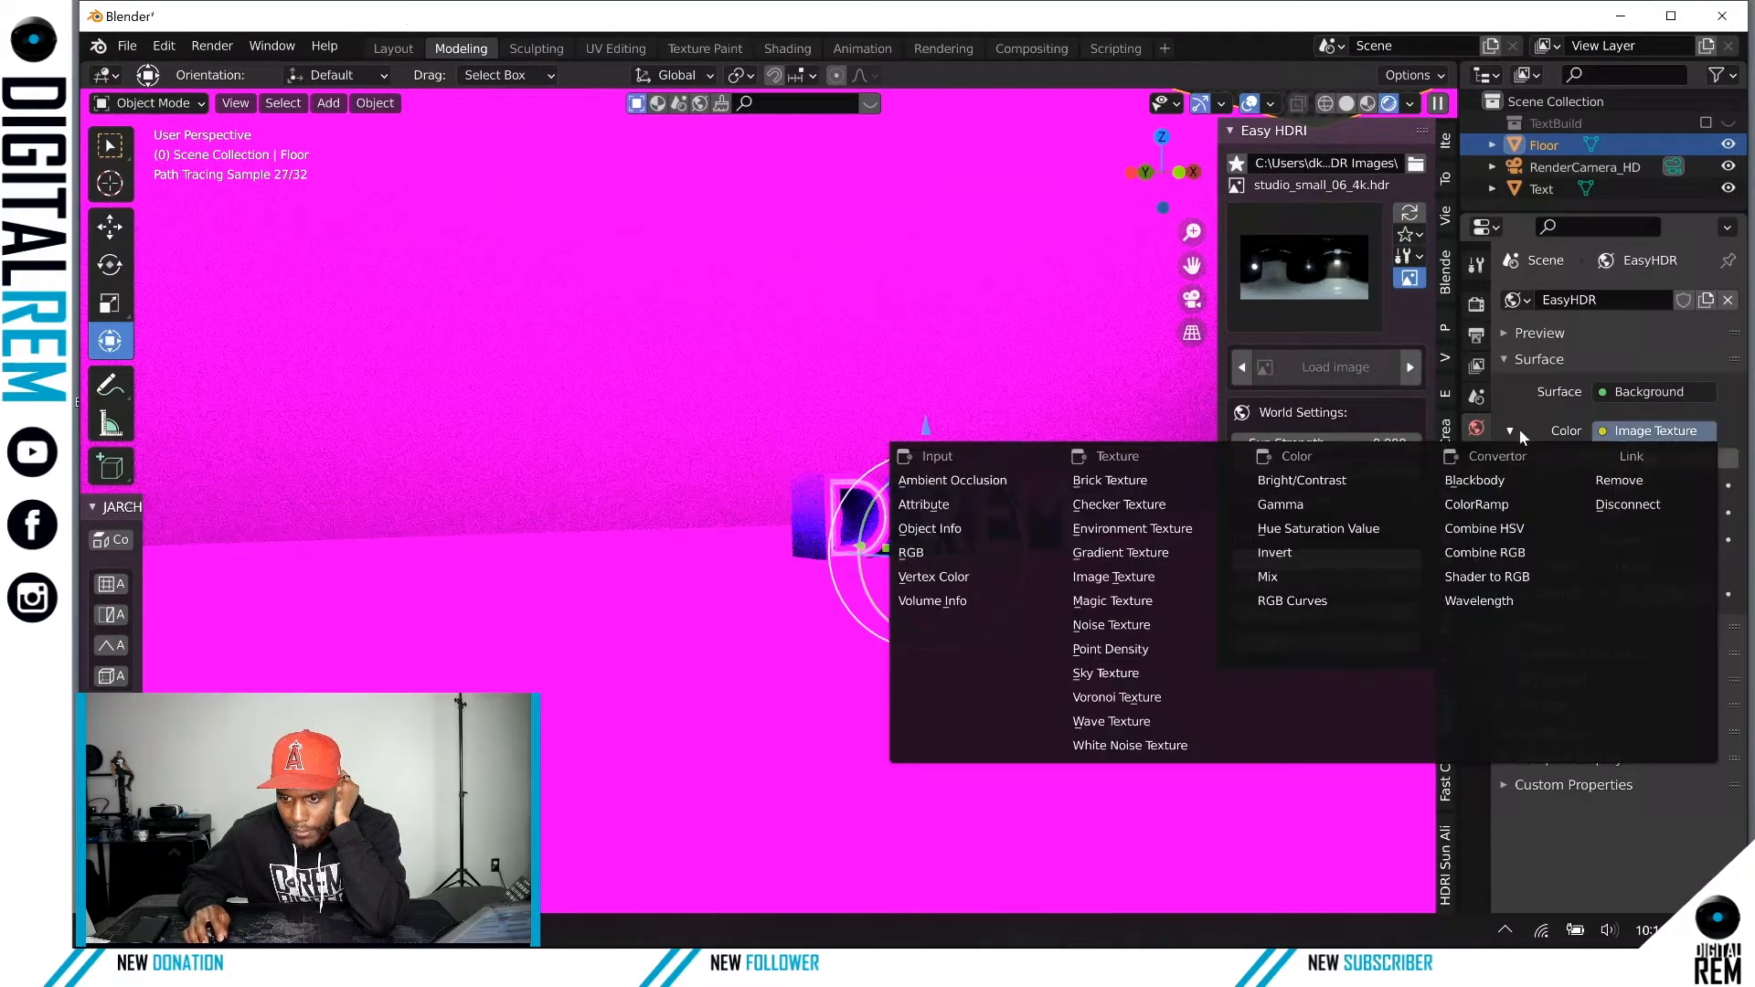
left_click(1614, 480)
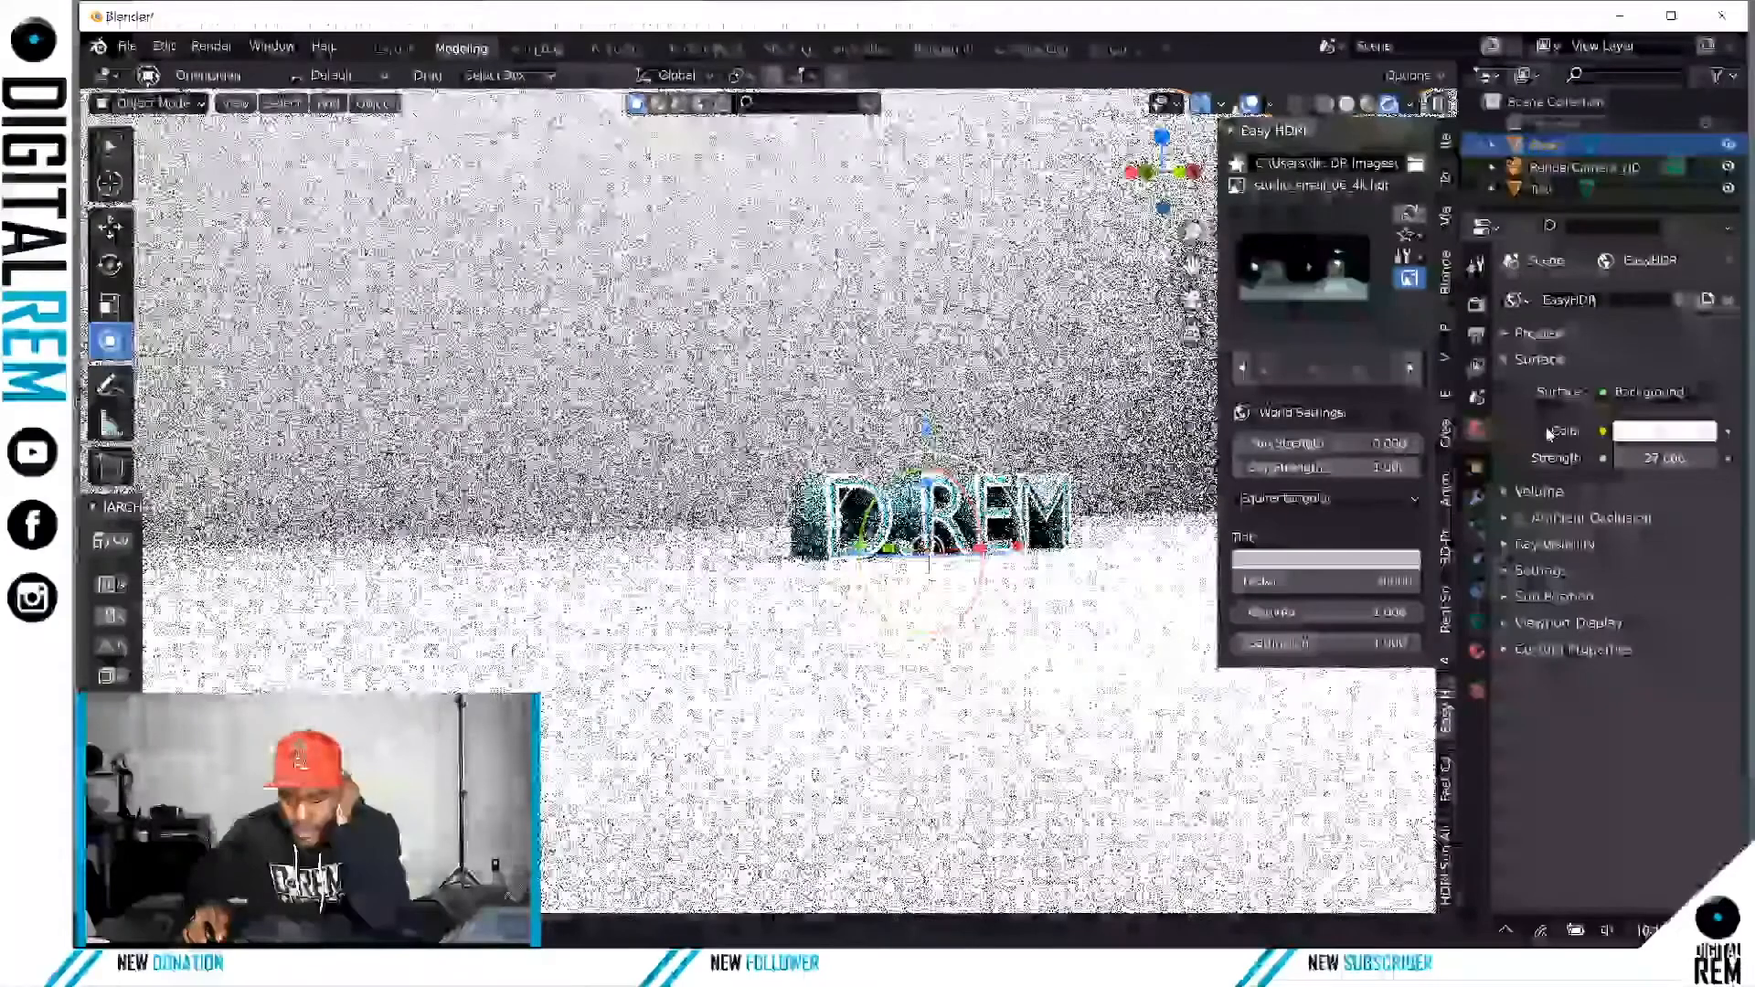
double_click(1655, 458)
type("1")
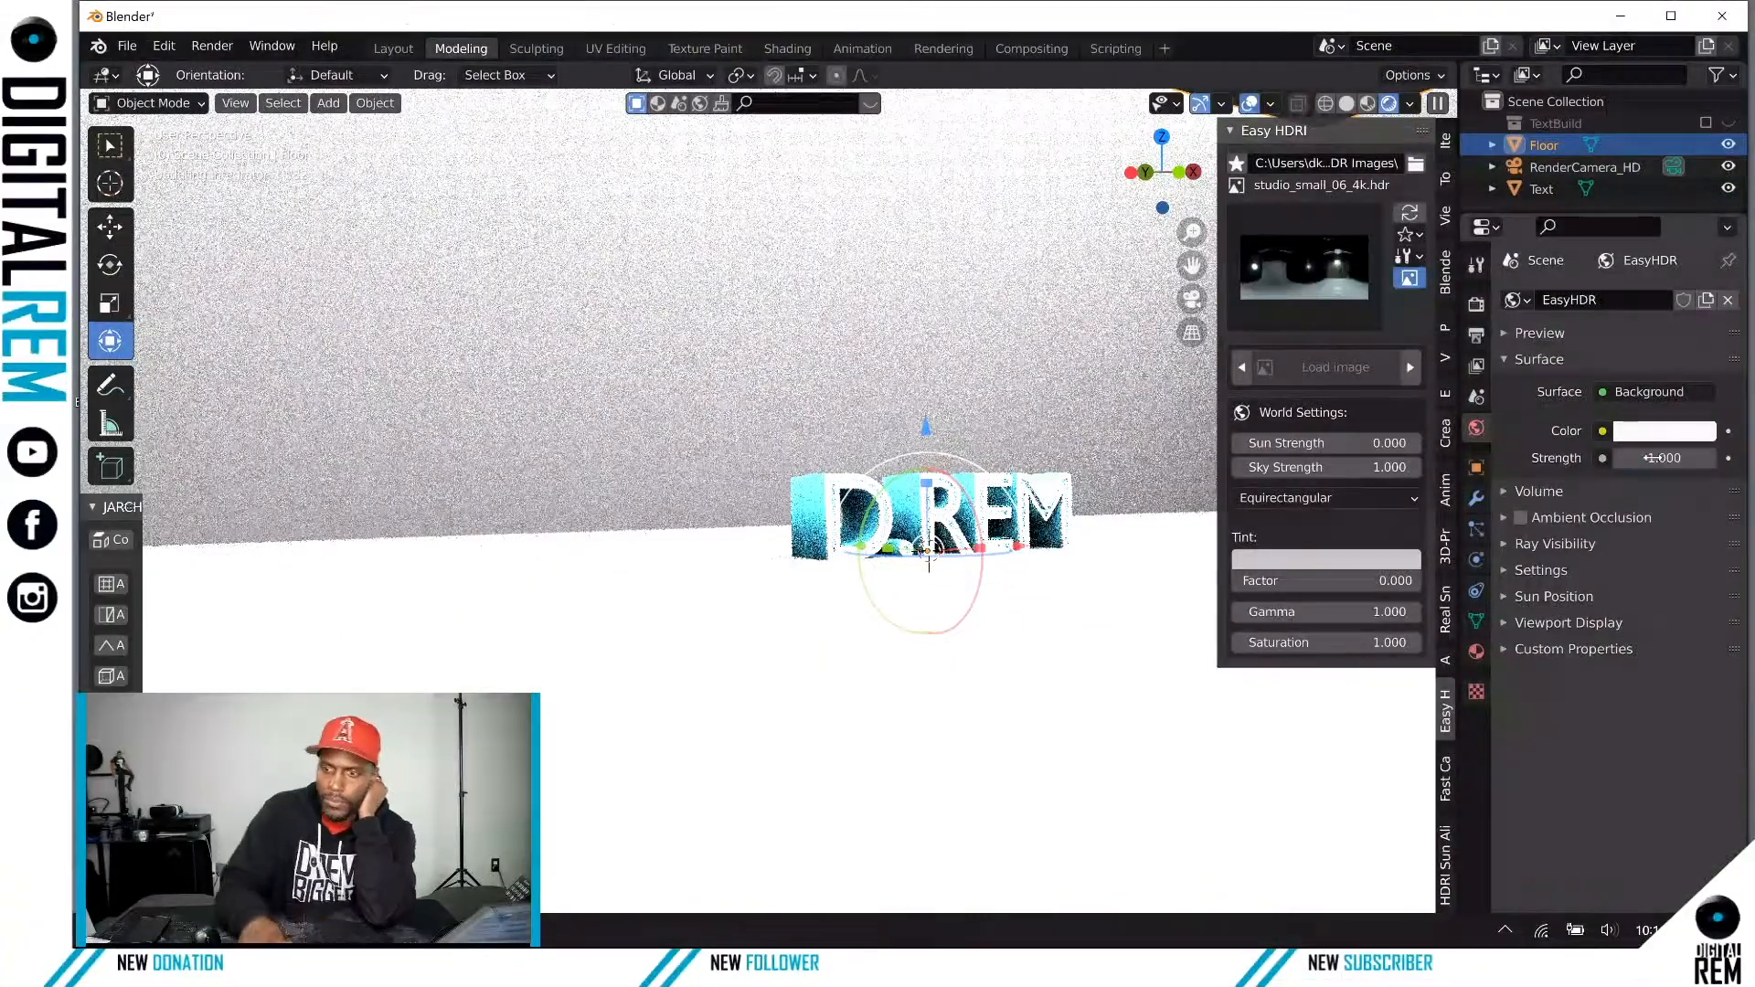
key("Return")
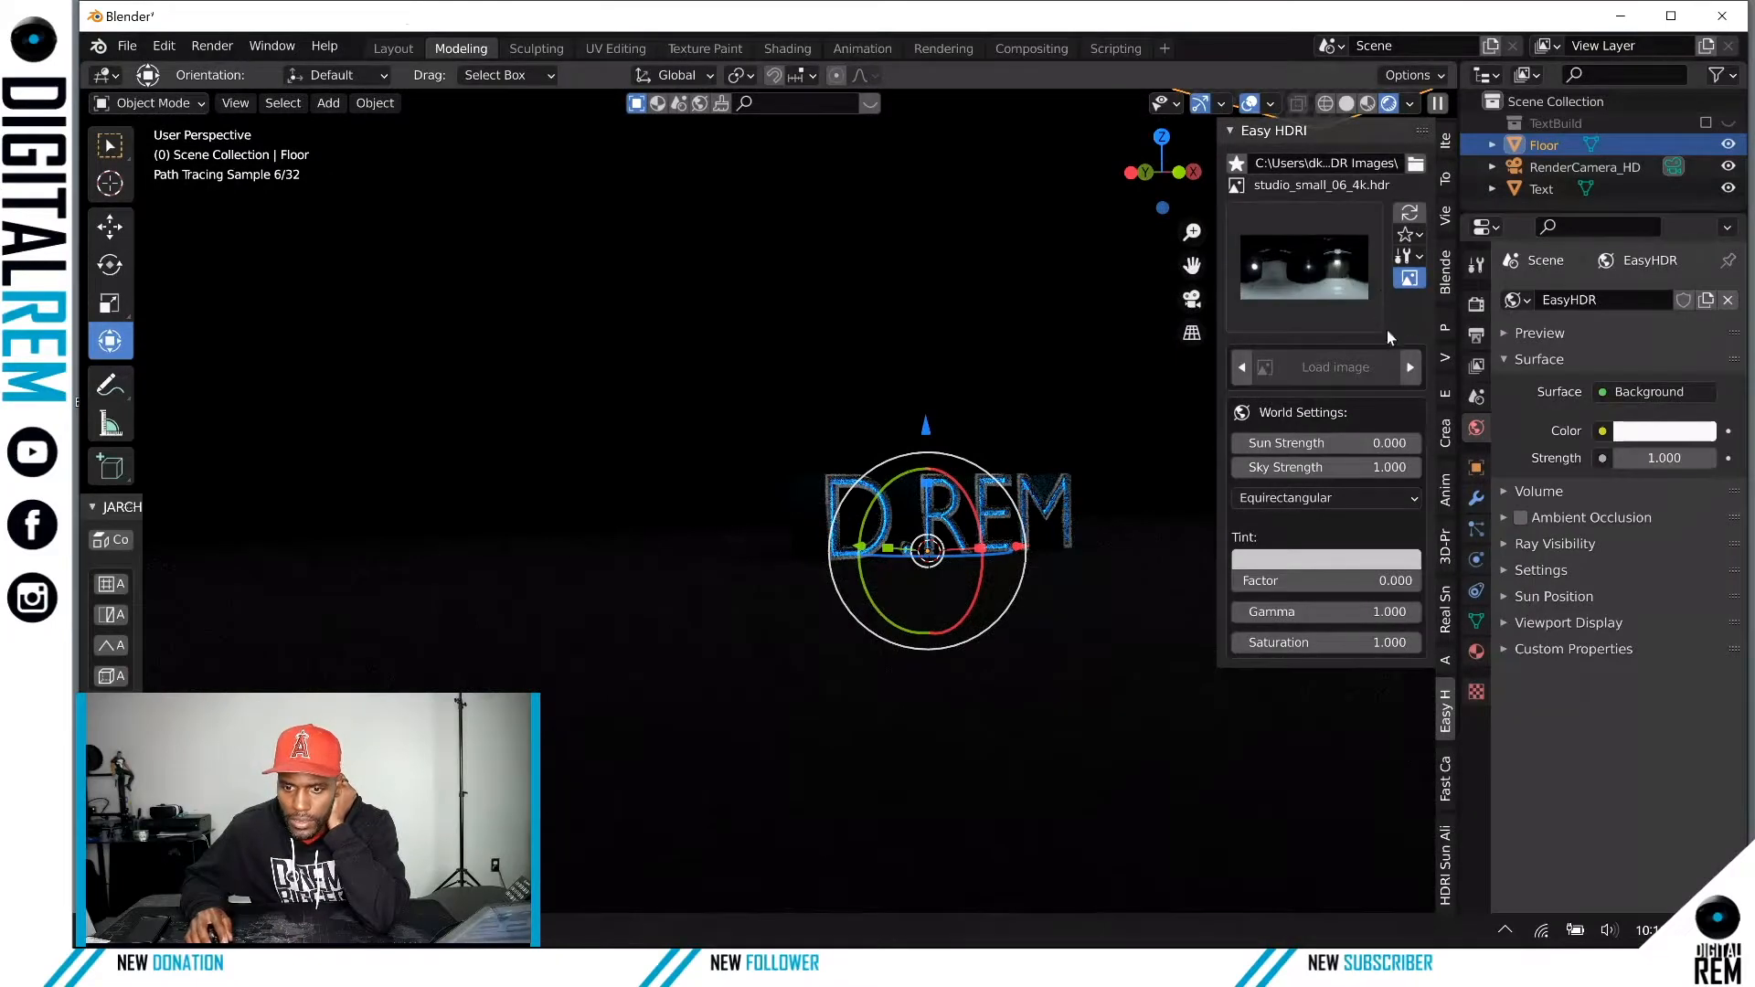
Step: Advance the Easy HDRI image to driving_school_2k.hdr and set the world background strength to 10
left_click(1410, 367)
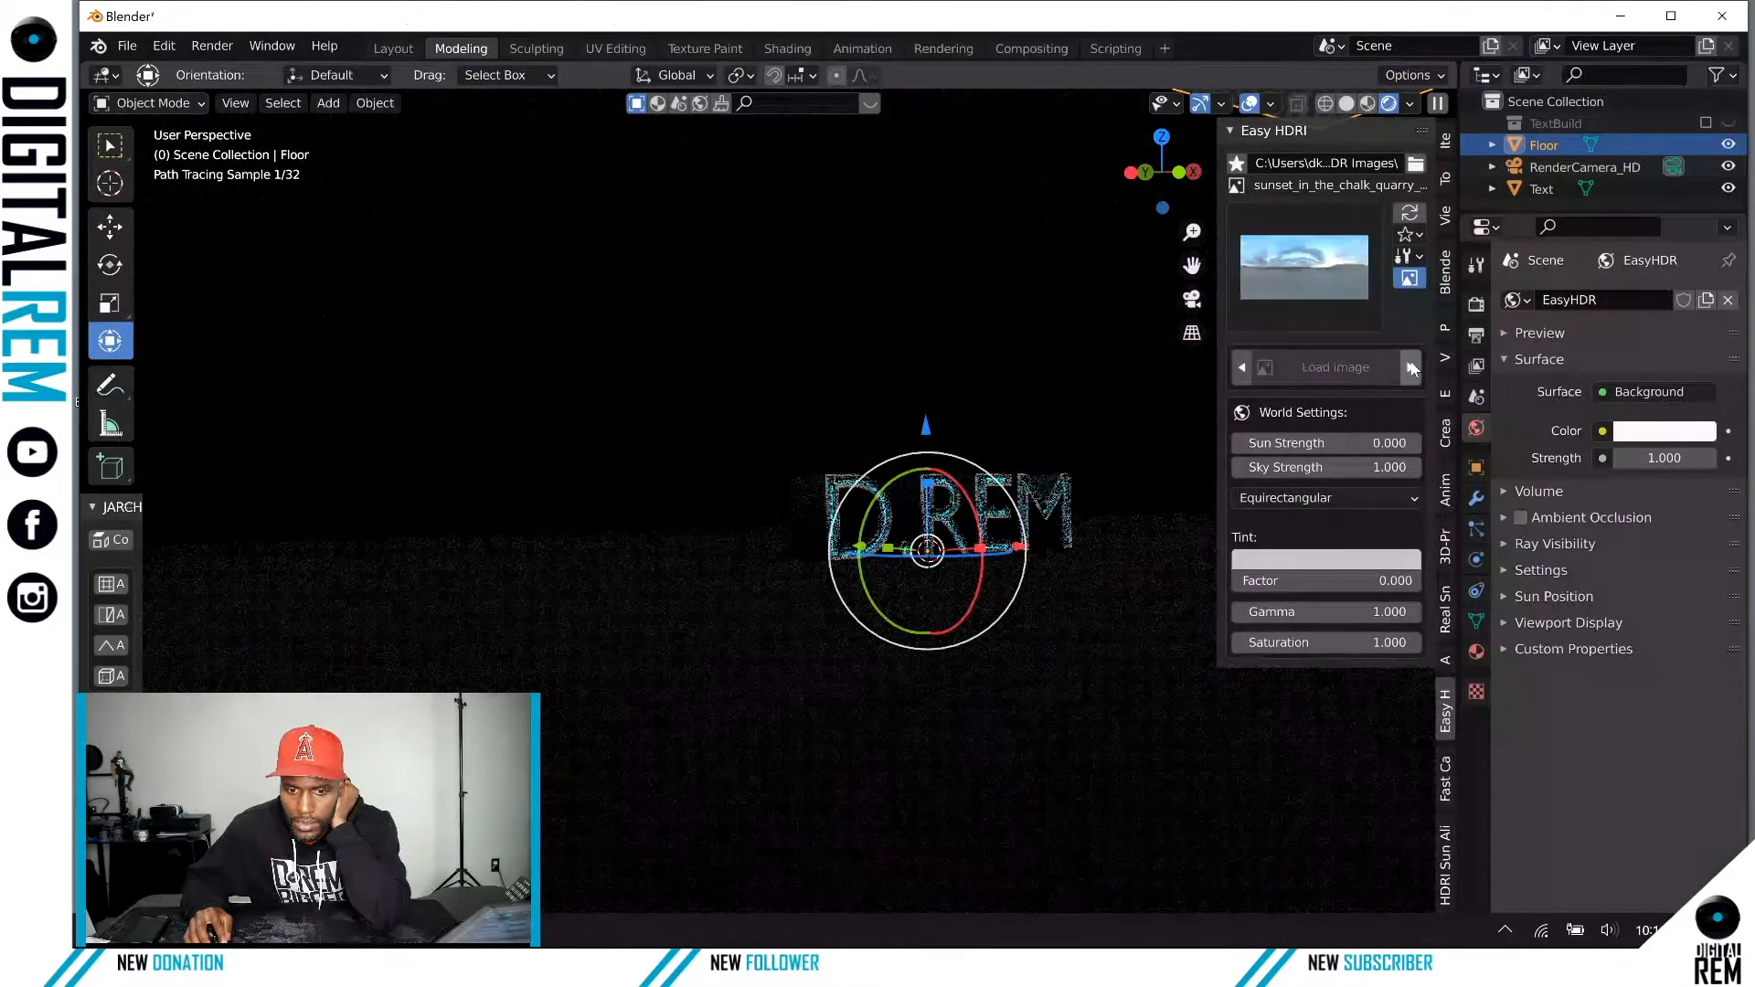
left_click(1410, 367)
left_click(1664, 458)
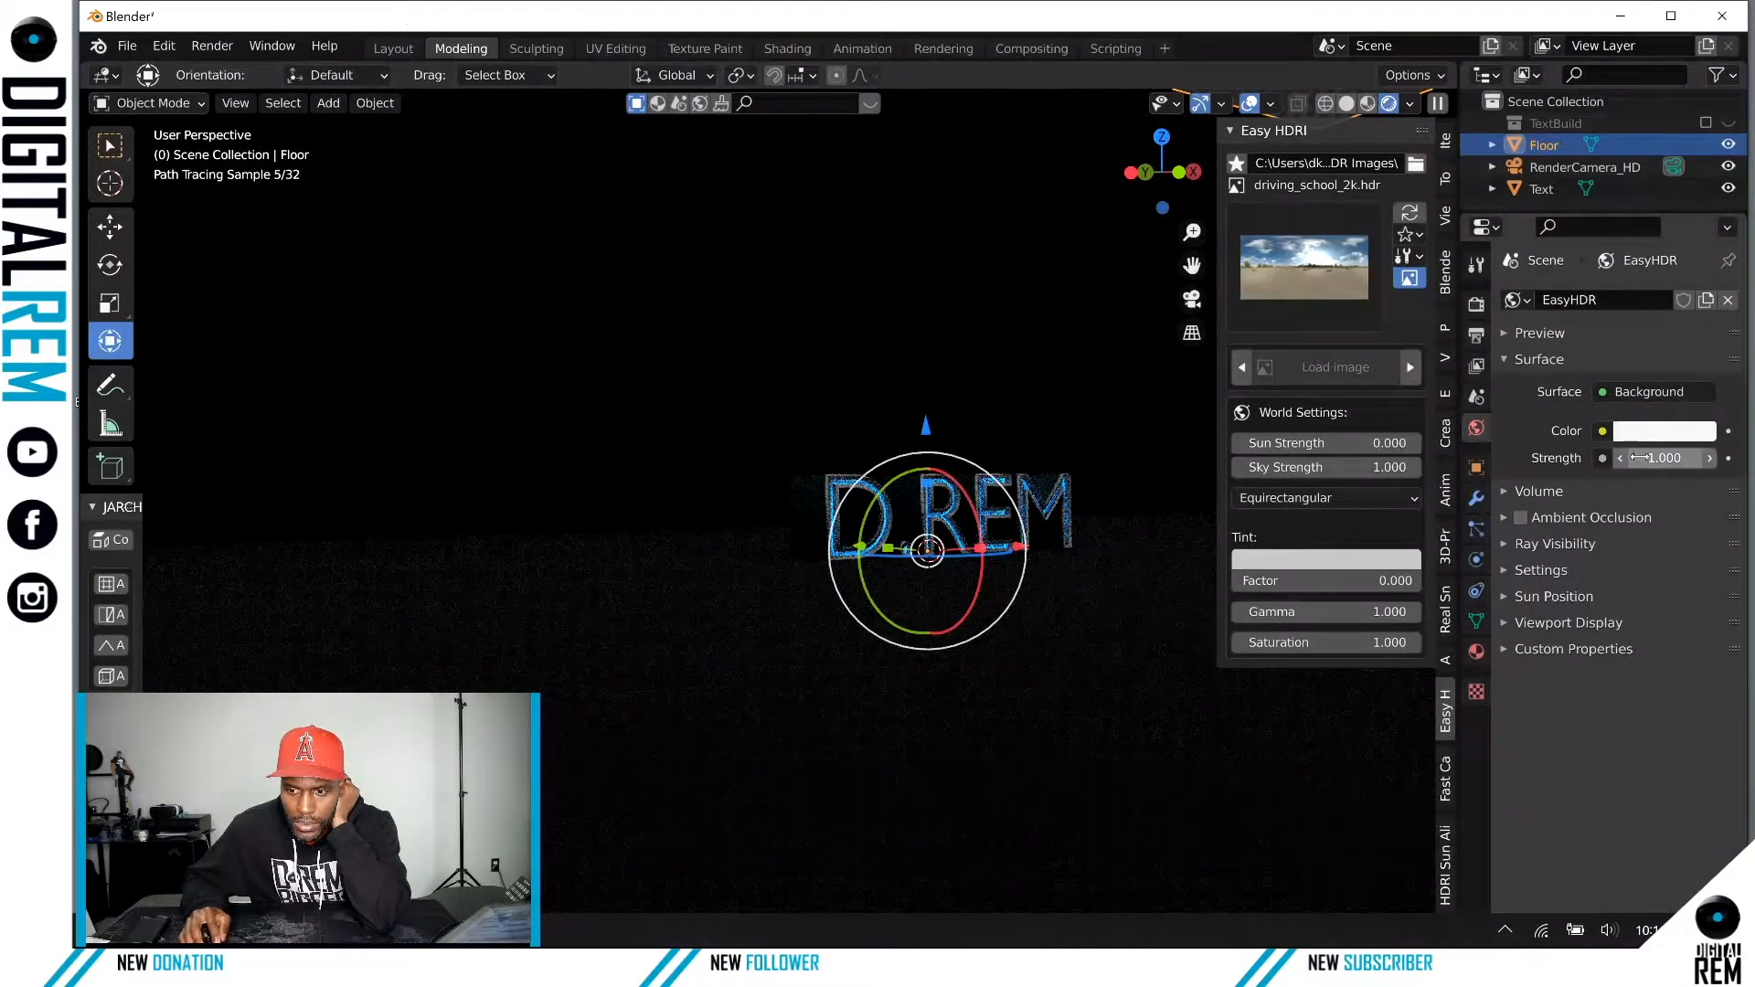
type("1.0")
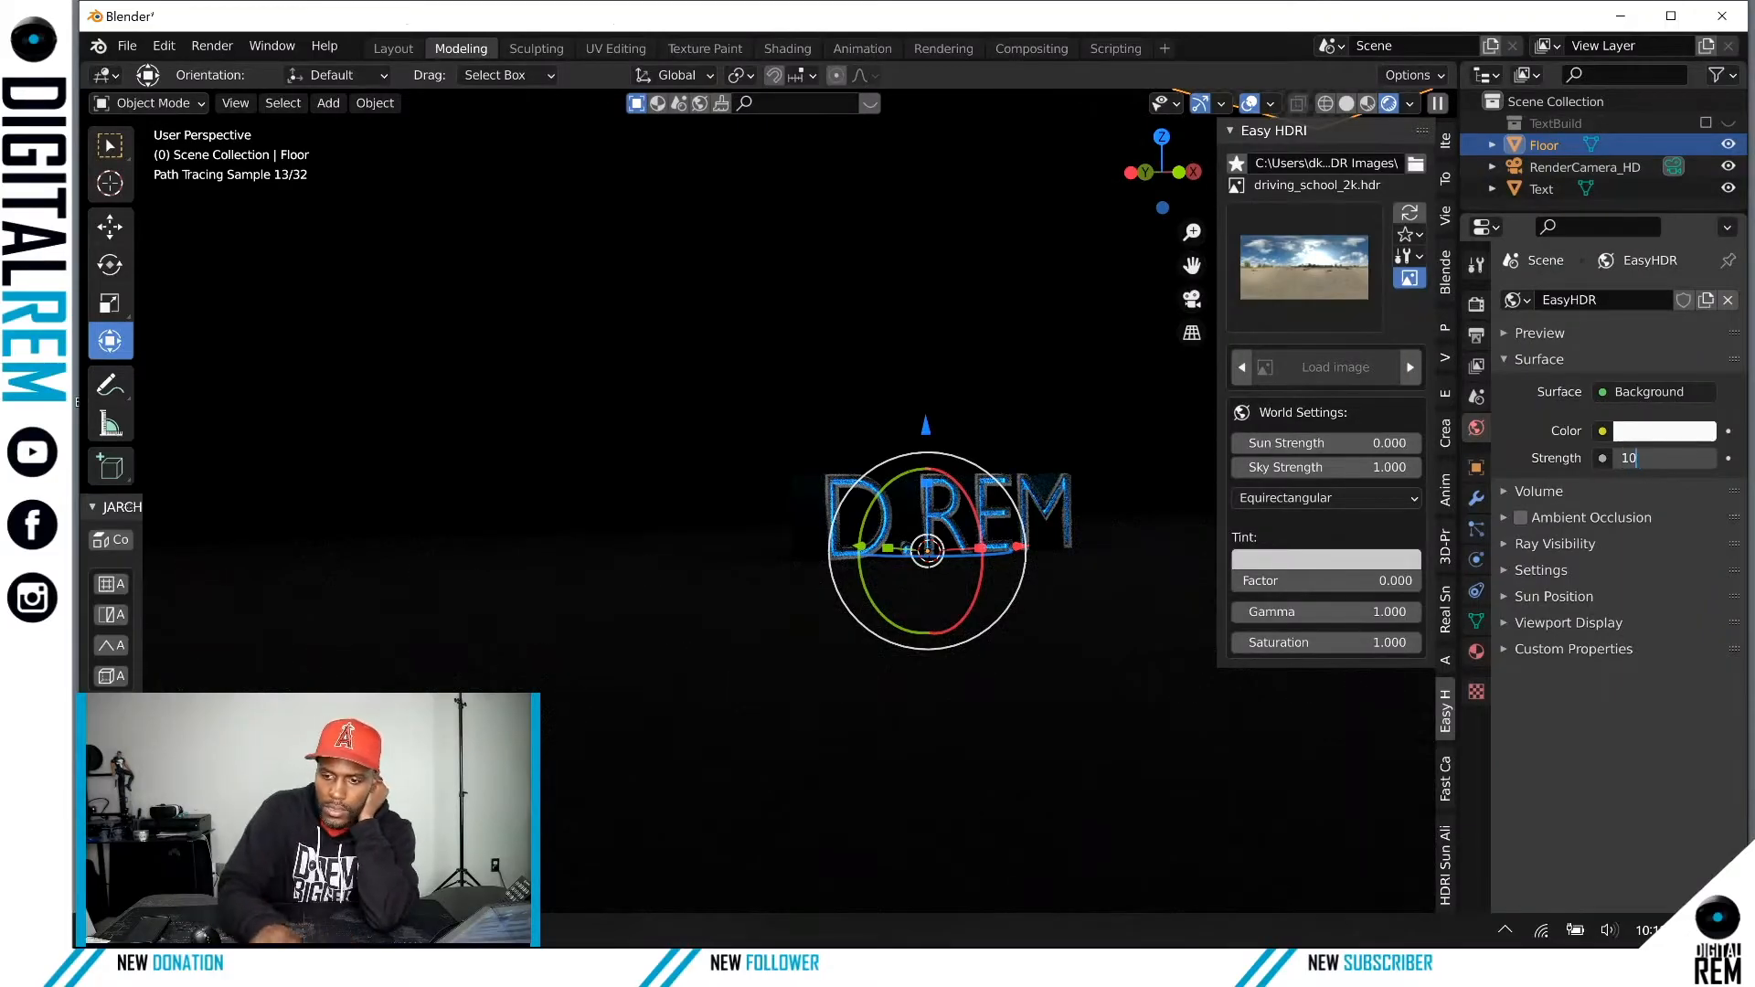
key("Return")
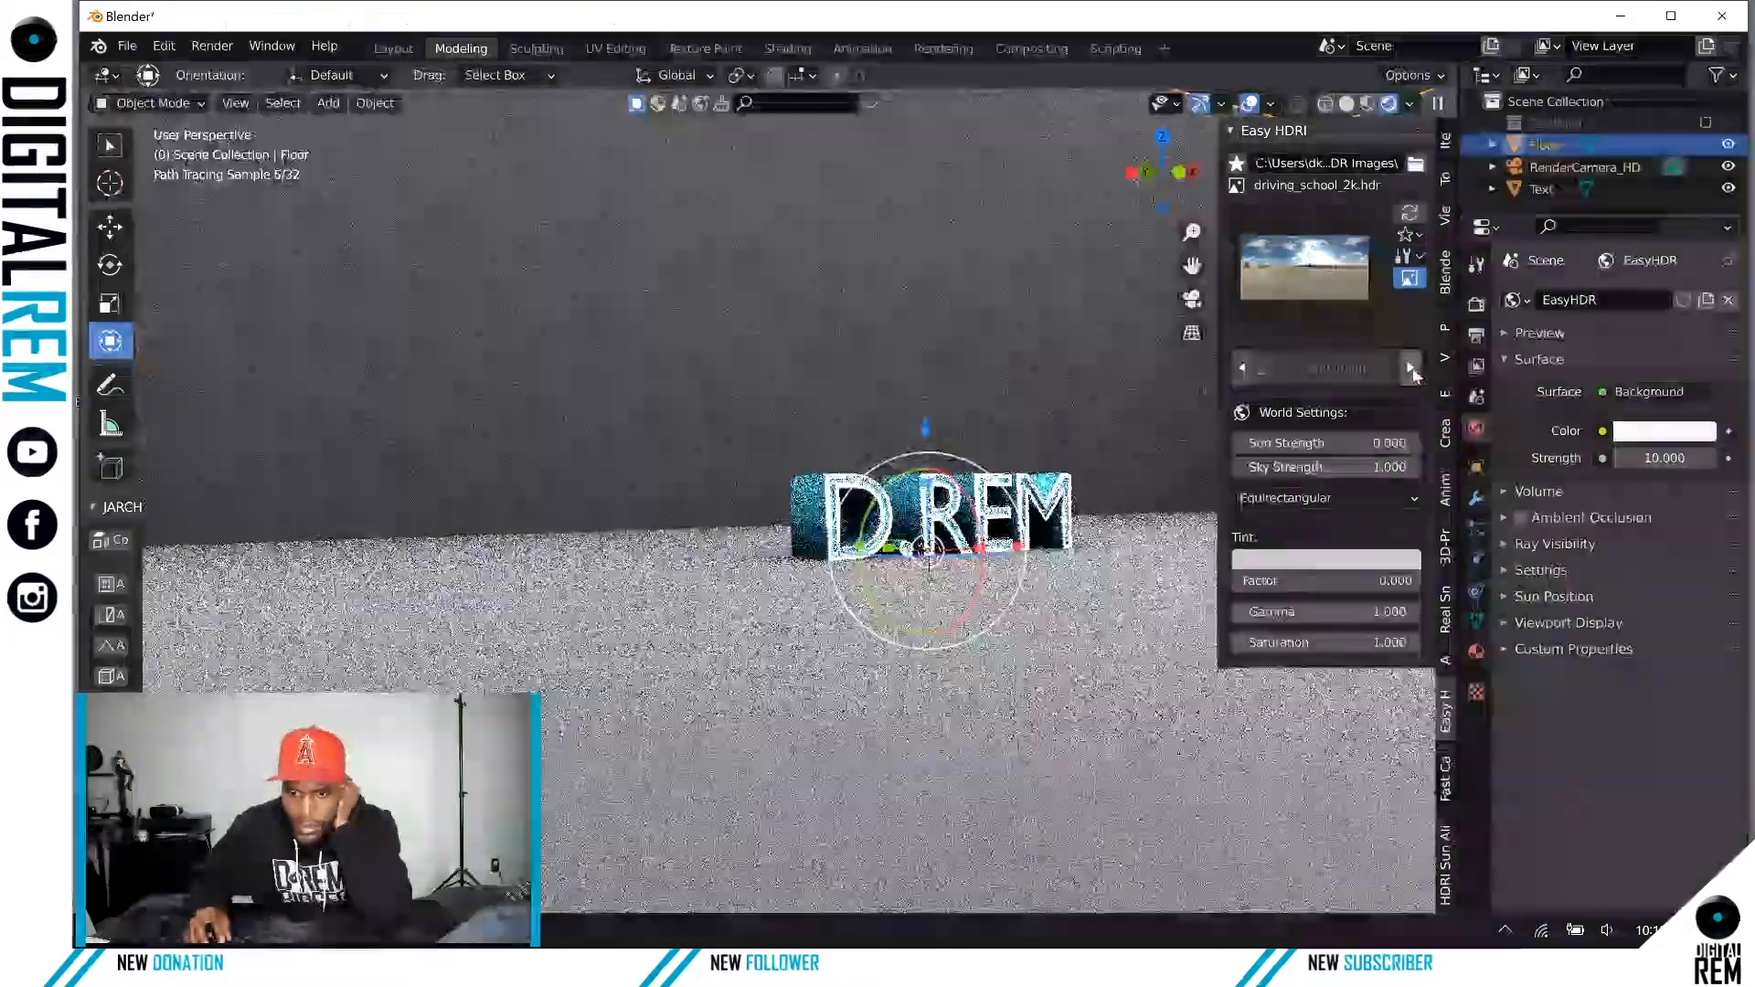
Step: Cycle the Easy HDRI image forward to HWSign3-Fence_2k.hdr and inspect the lighting on the D.REM text
left_click(1411, 368)
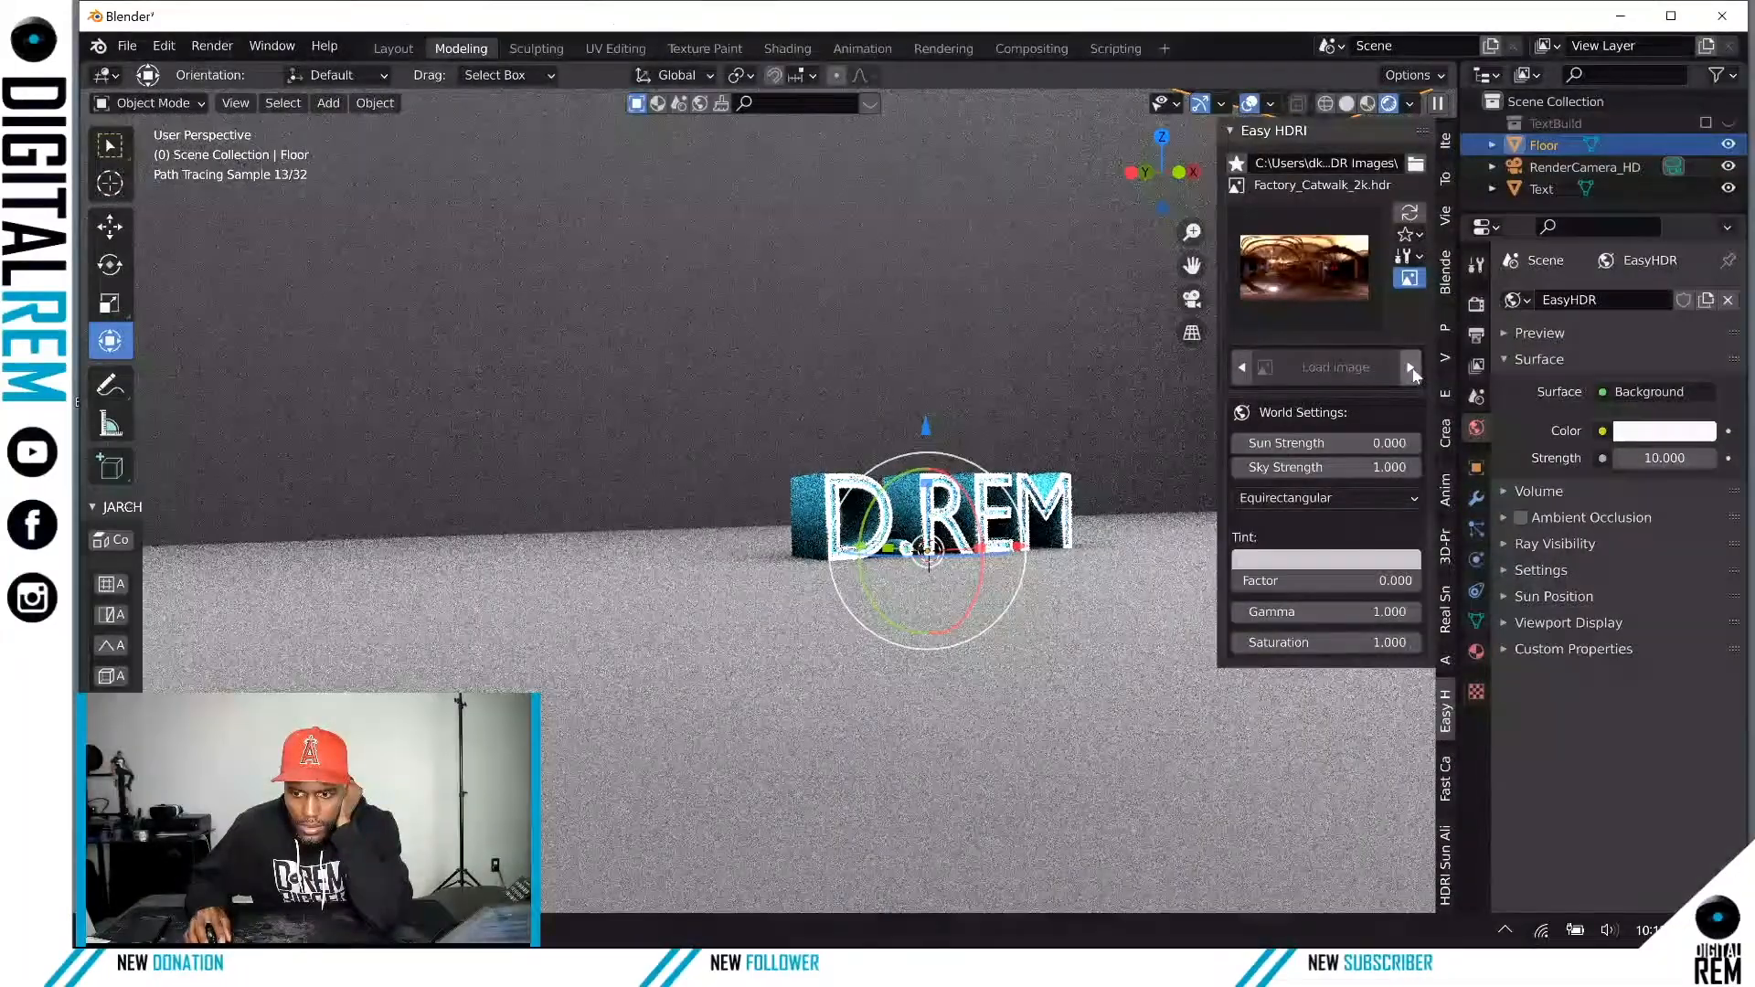
left_click(1410, 367)
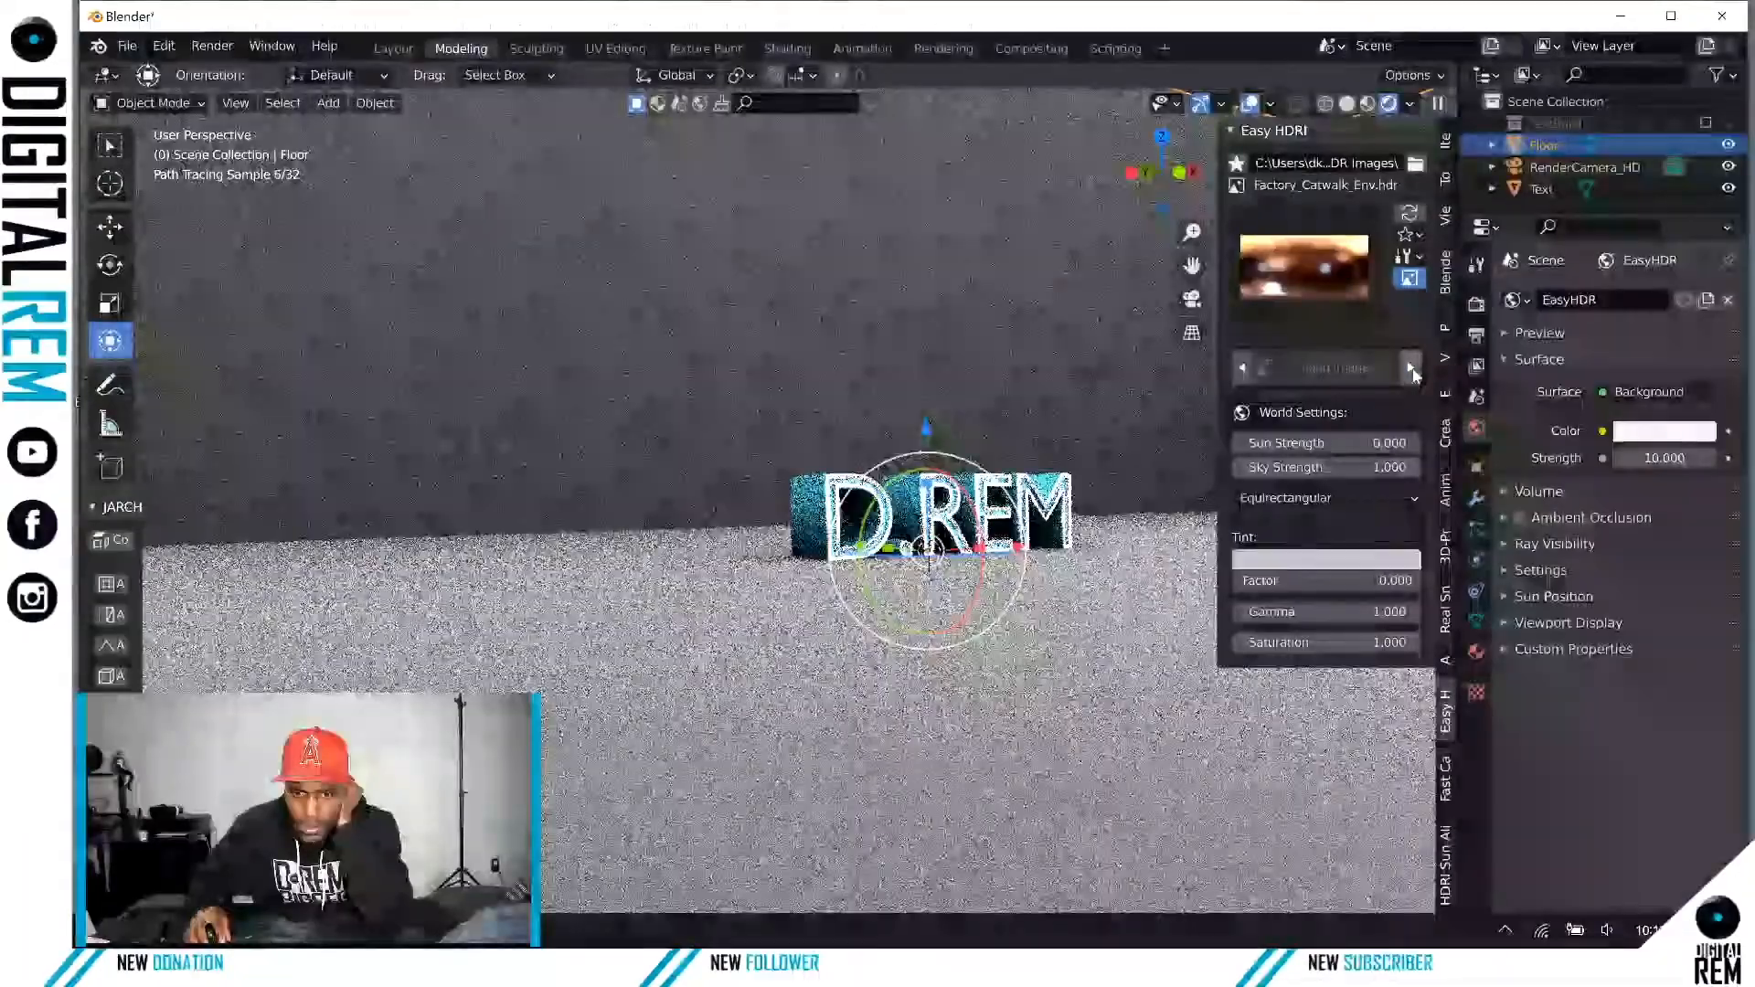
left_click(1411, 367)
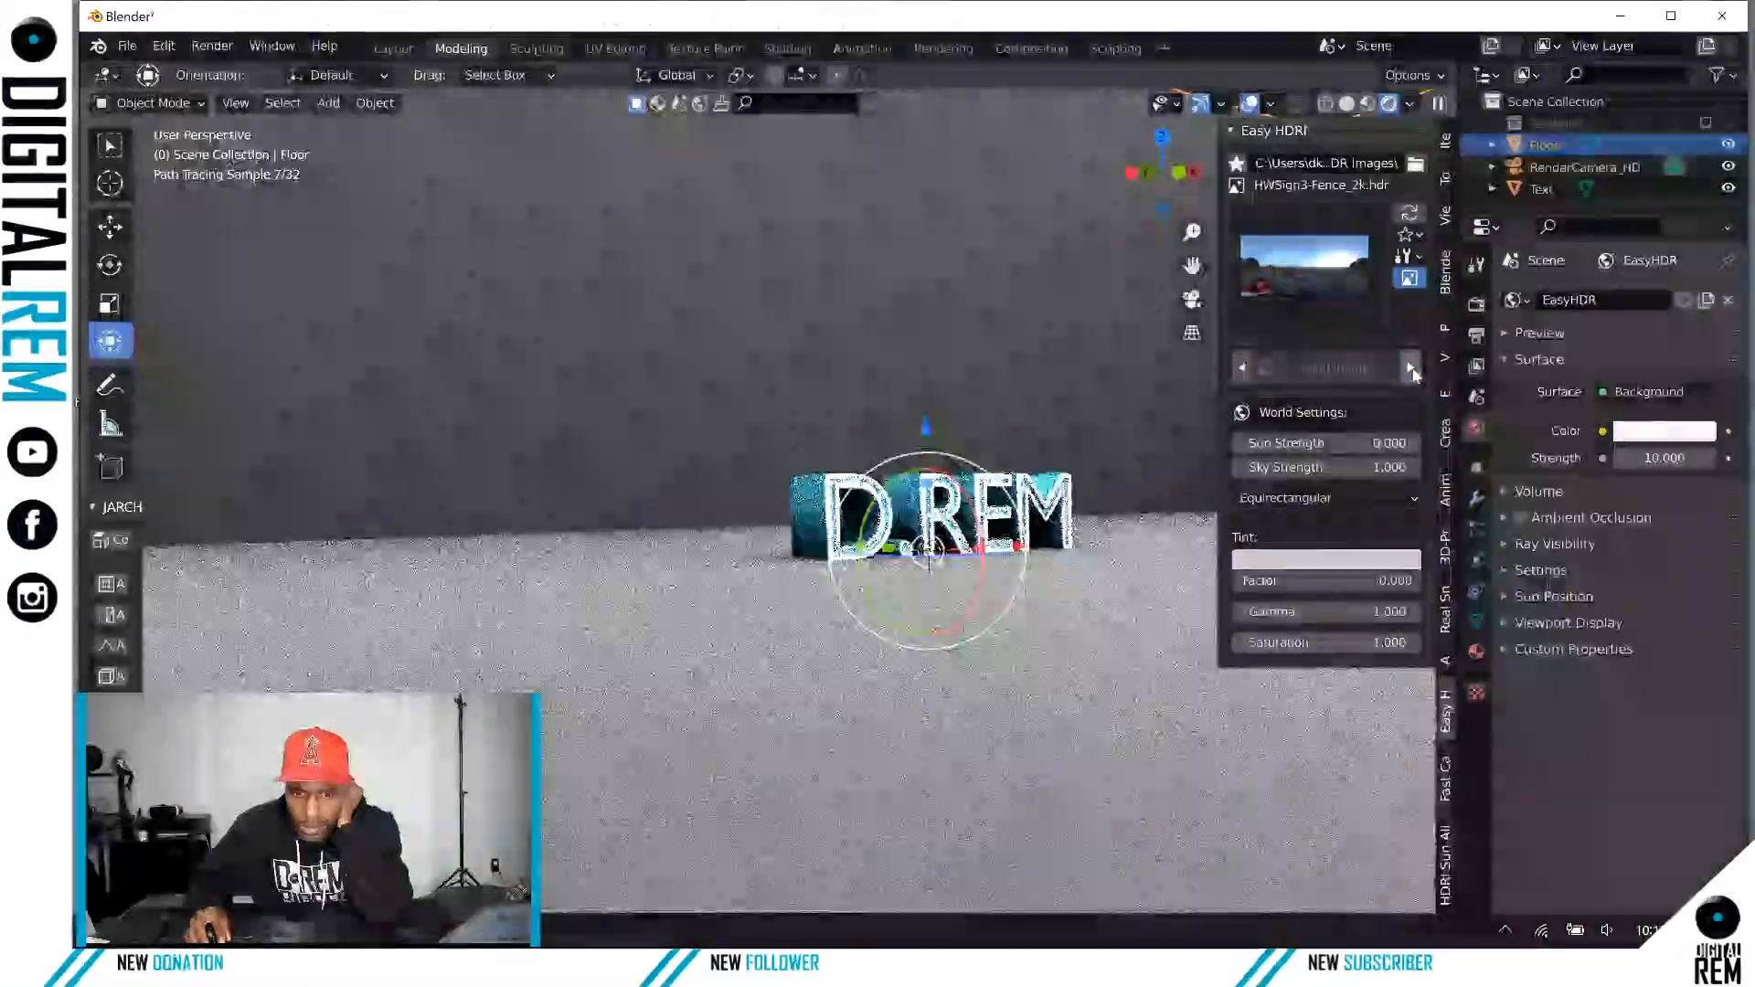
scroll(1072, 435, "up", 5)
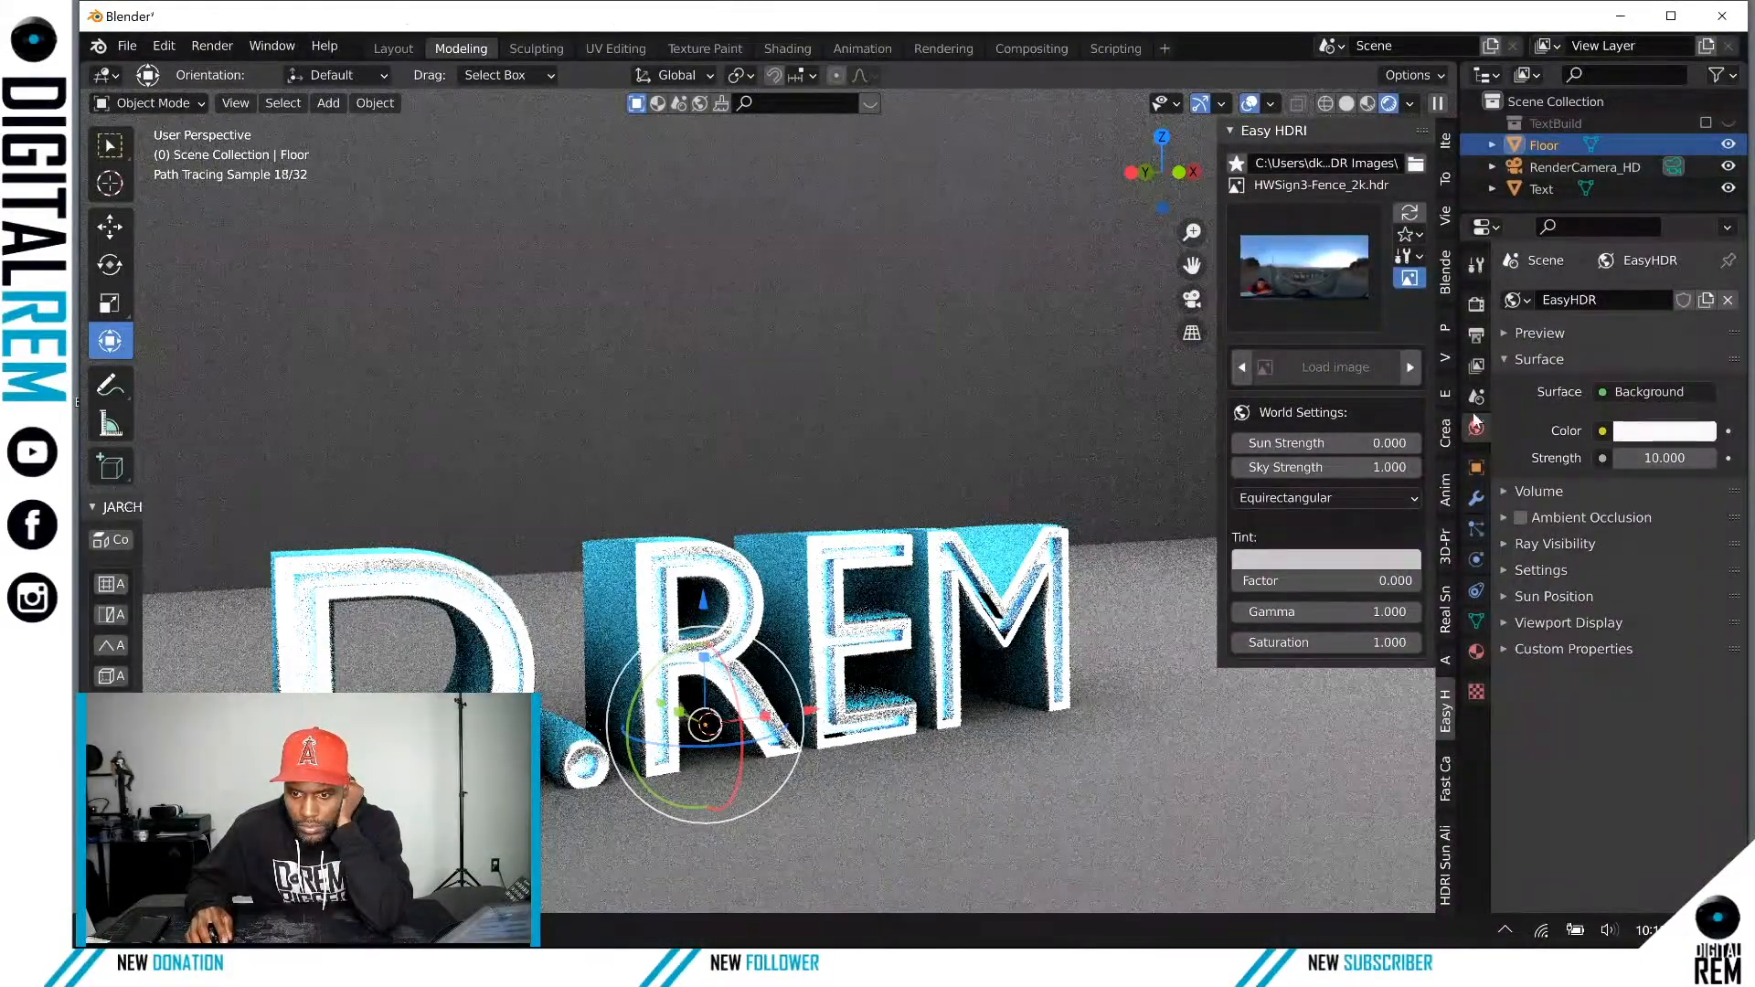
Step: Remove the Background shader from the world surface and reload the Easy HDRI image list
left_click(1653, 393)
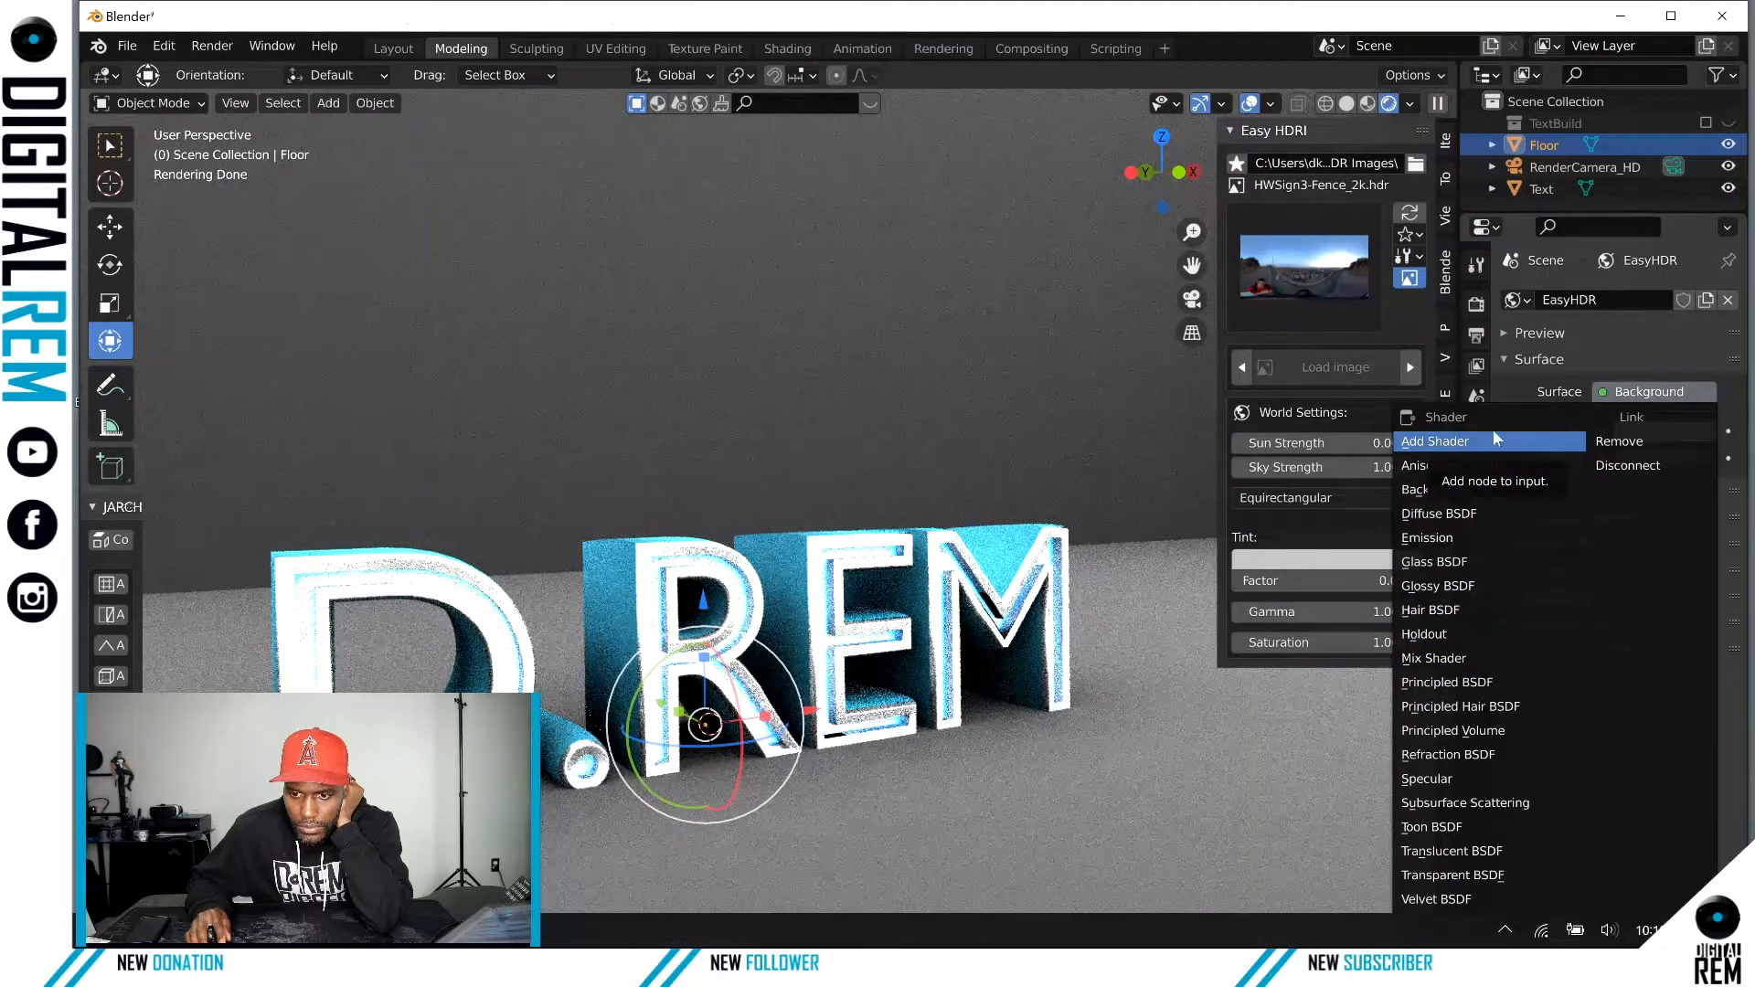
left_click(1622, 443)
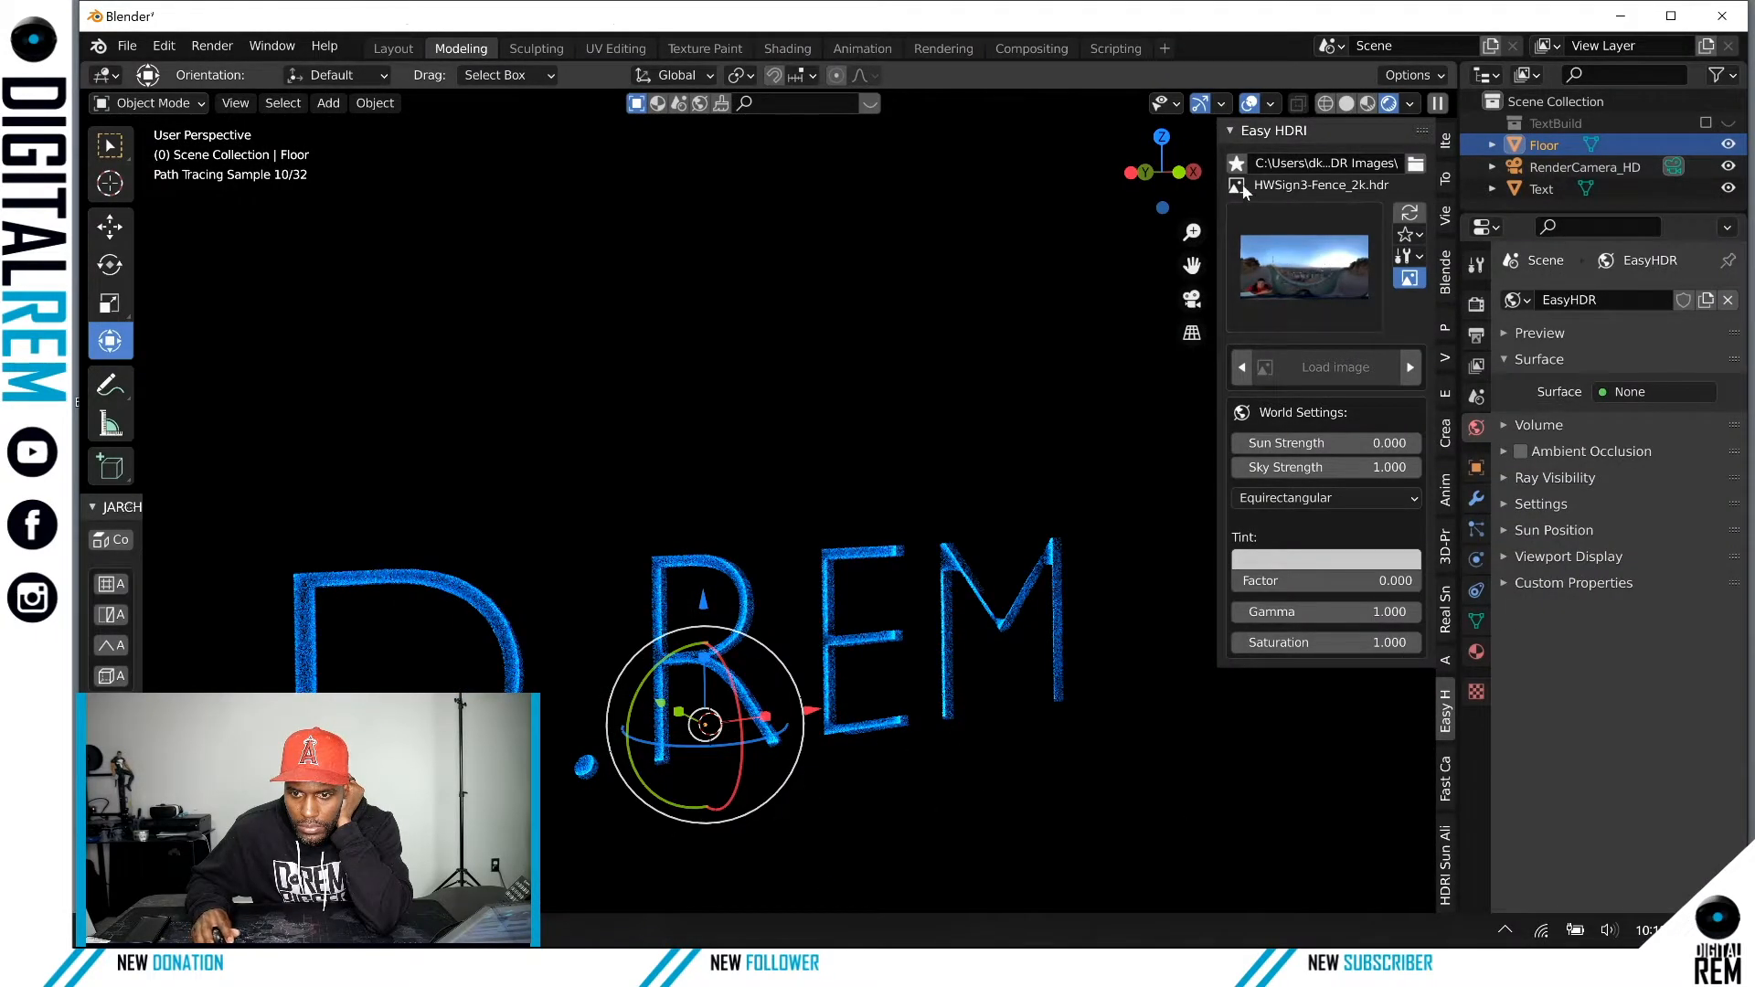
left_click(1412, 214)
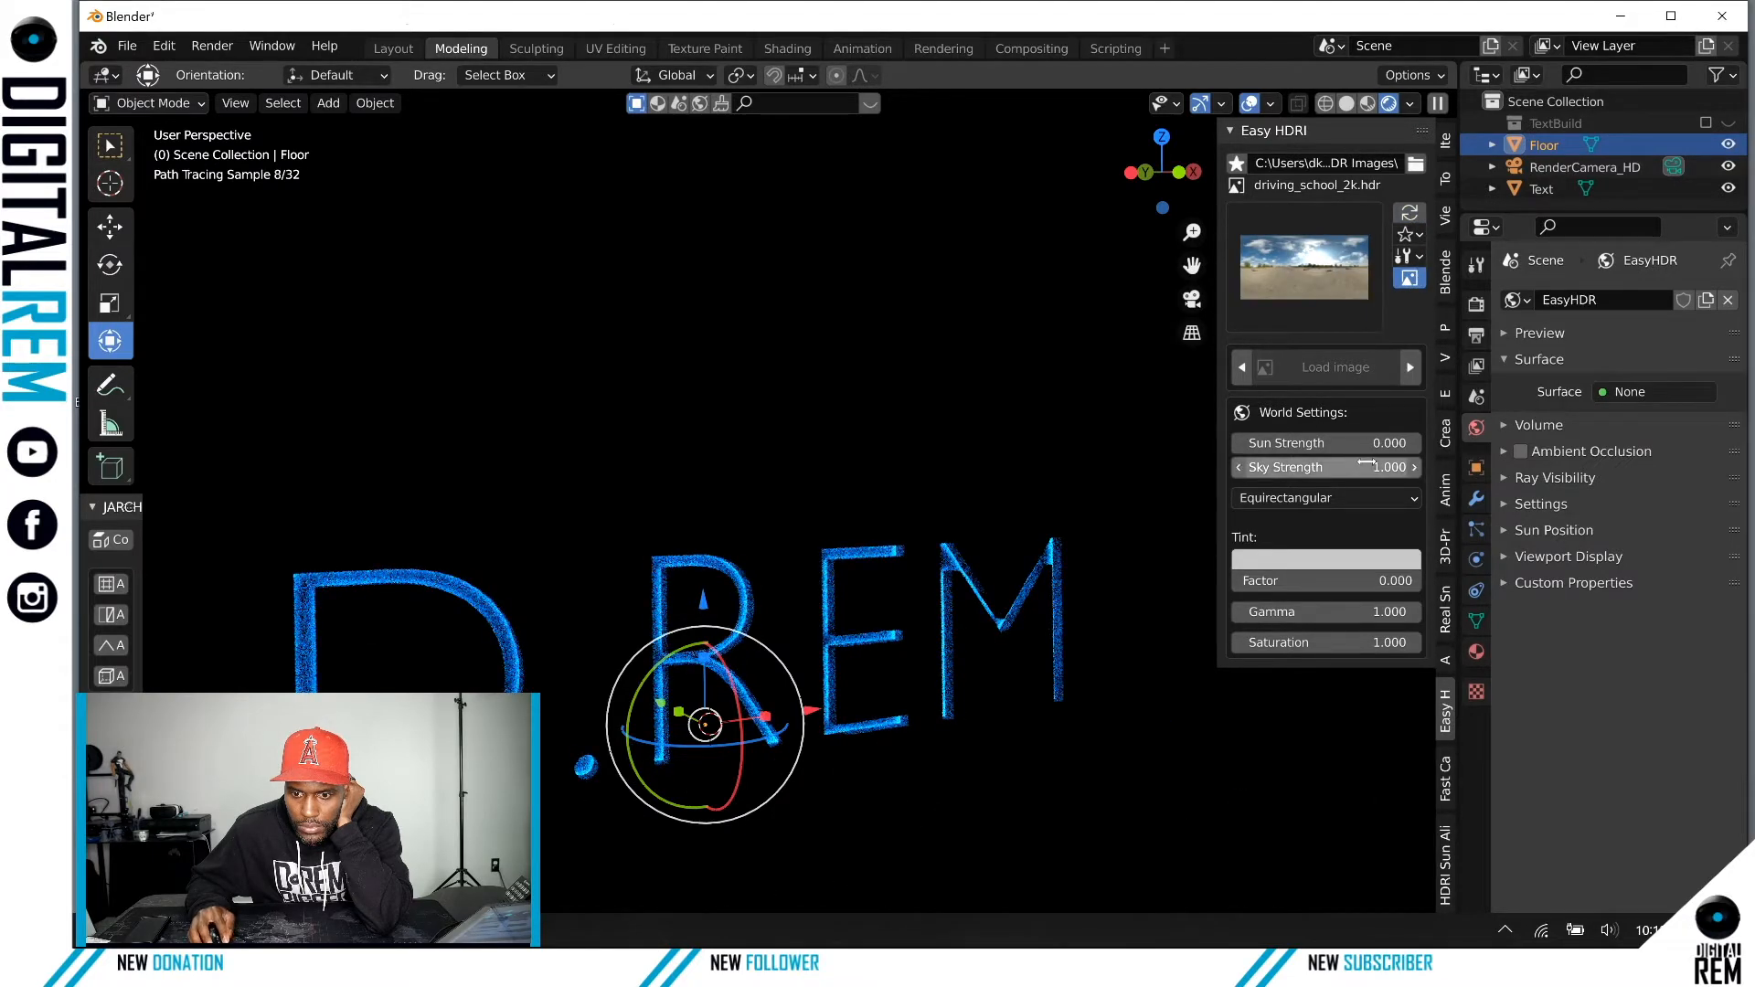
Step: Set the Easy HDRI sky strength to -2.5 and choose the photo_studio_01_4k.hdr environment image
left_click_drag(1366, 464, 1276, 465)
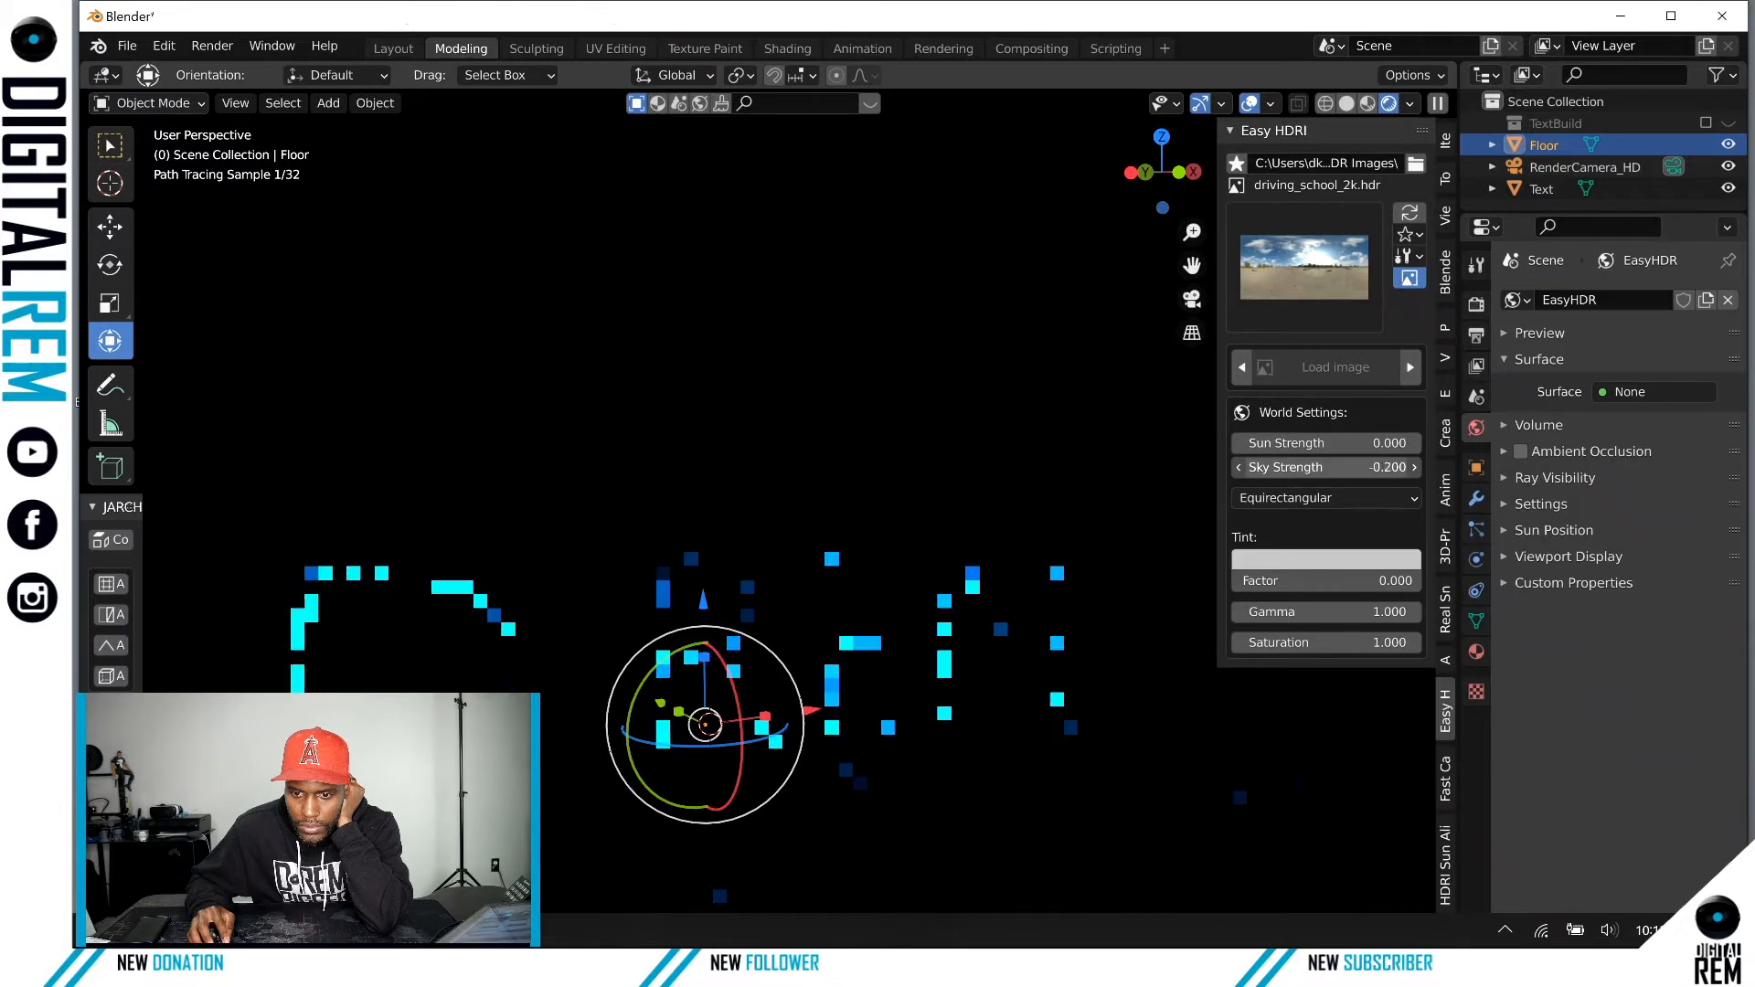
left_click(1242, 367)
left_click(1303, 300)
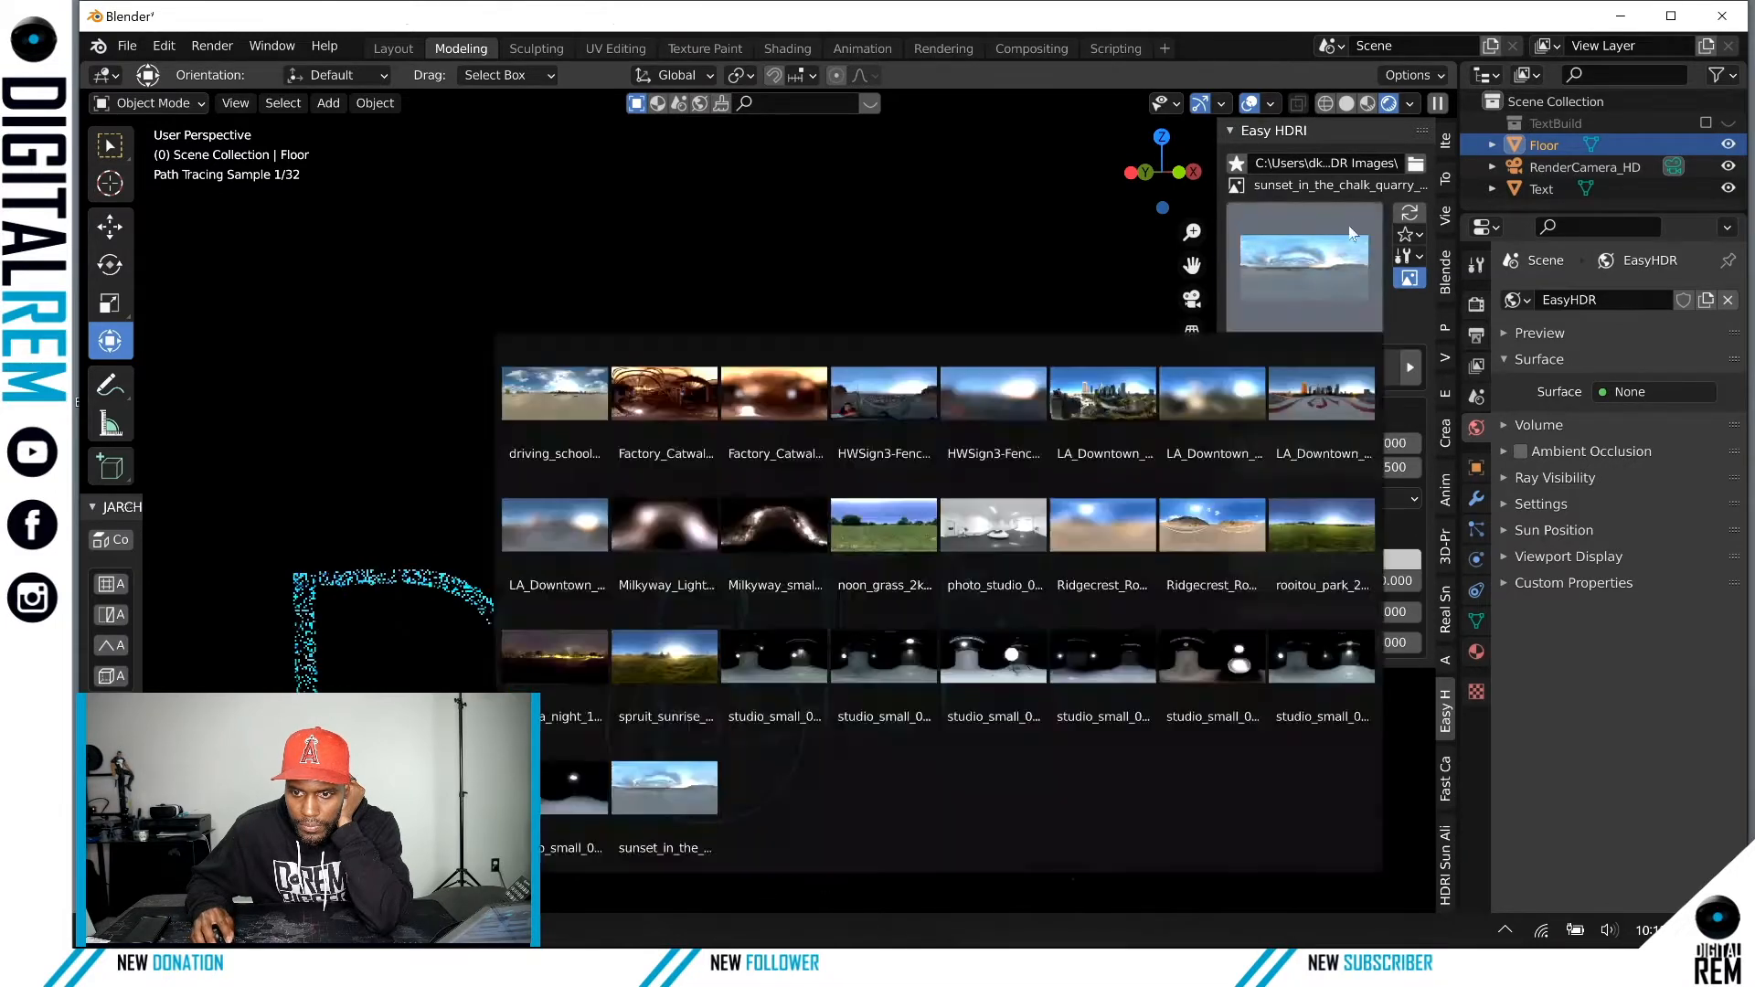
left_click(993, 524)
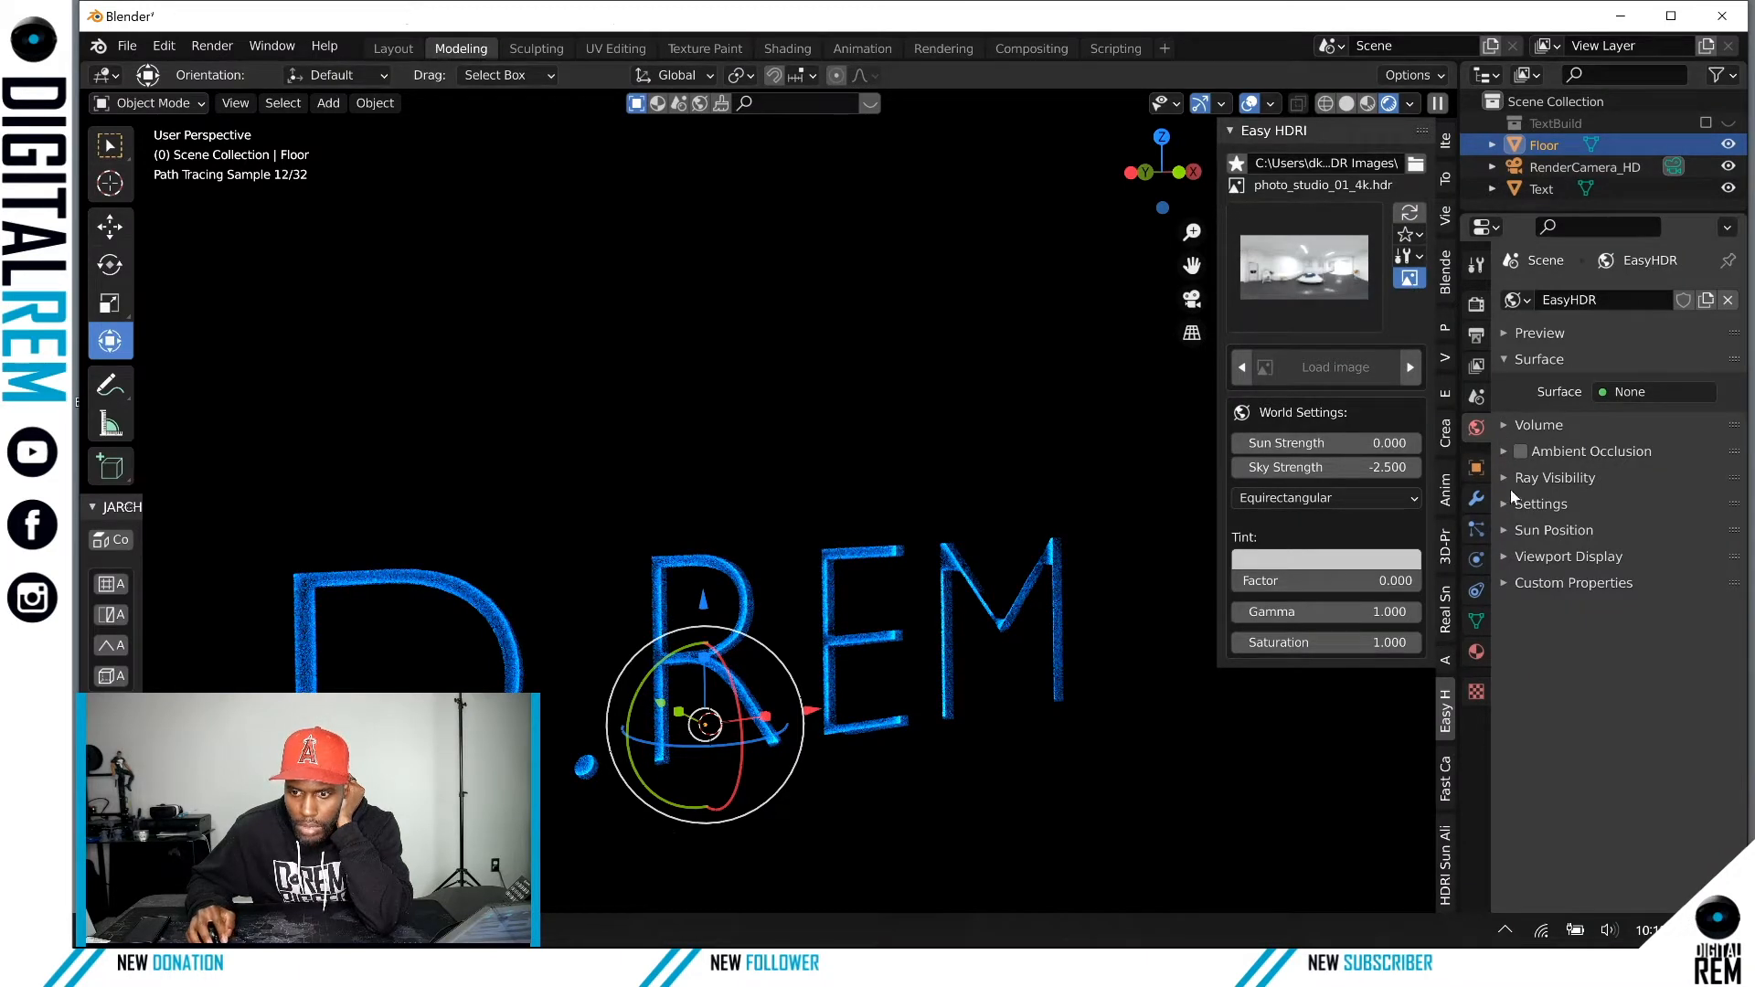
left_click(1445, 852)
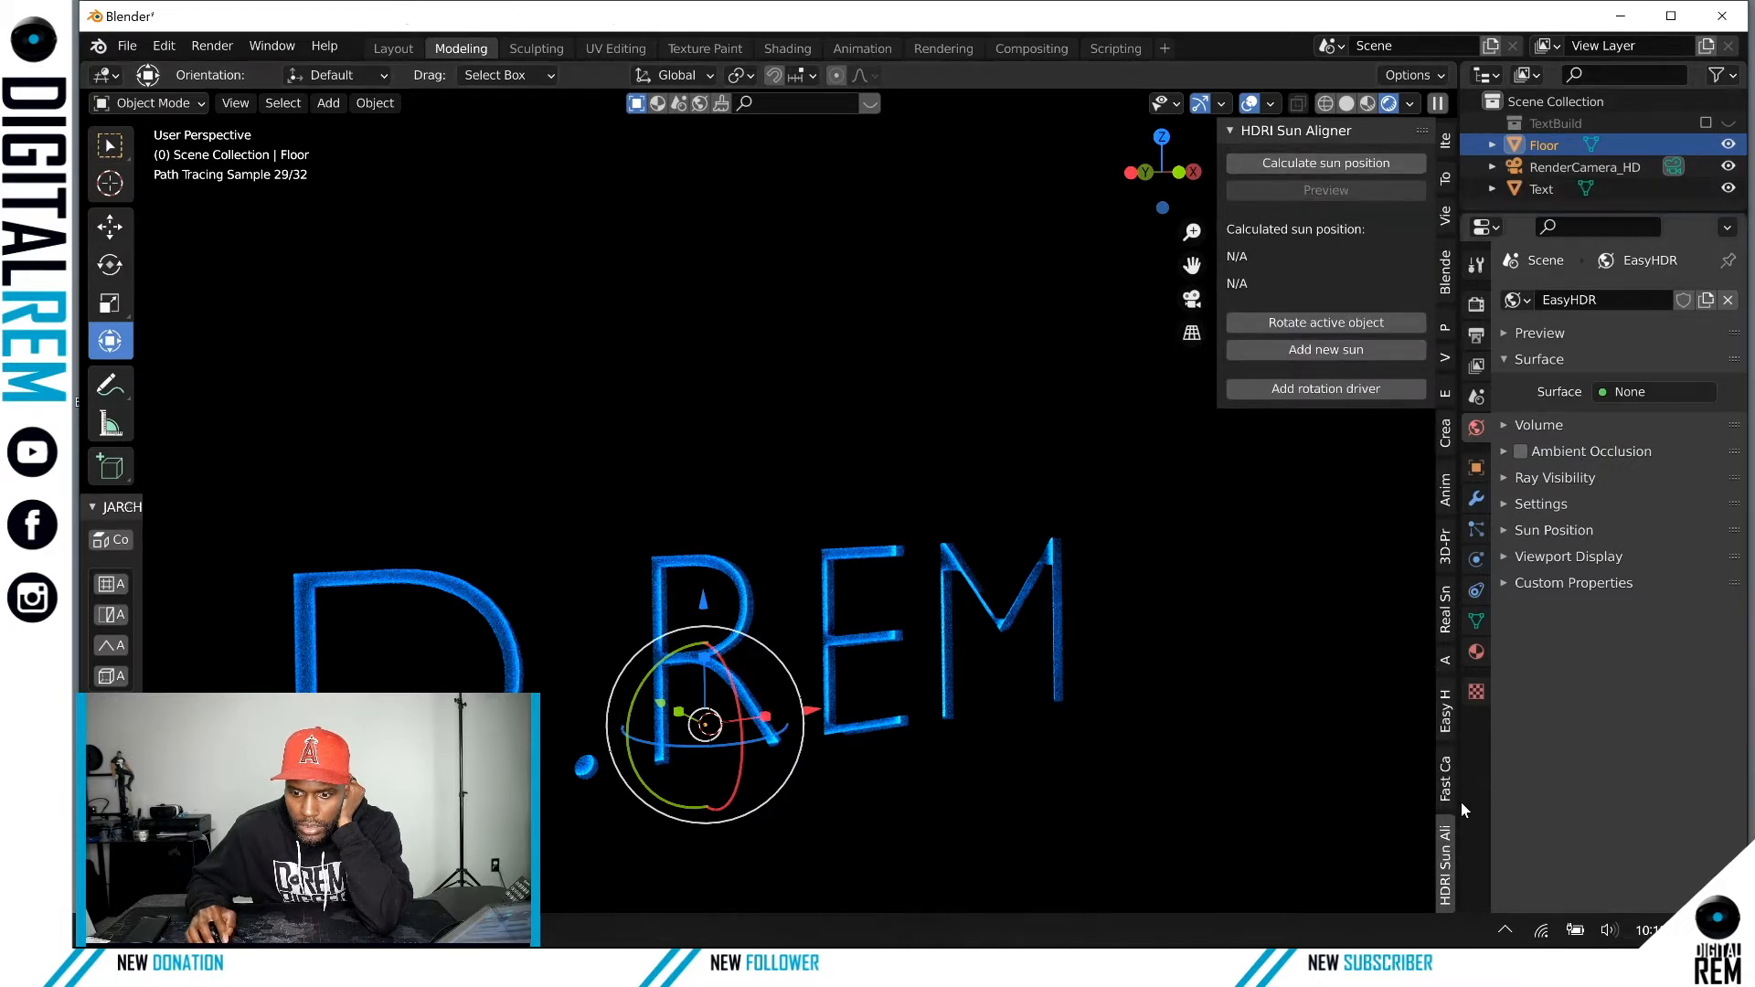
left_click(1446, 711)
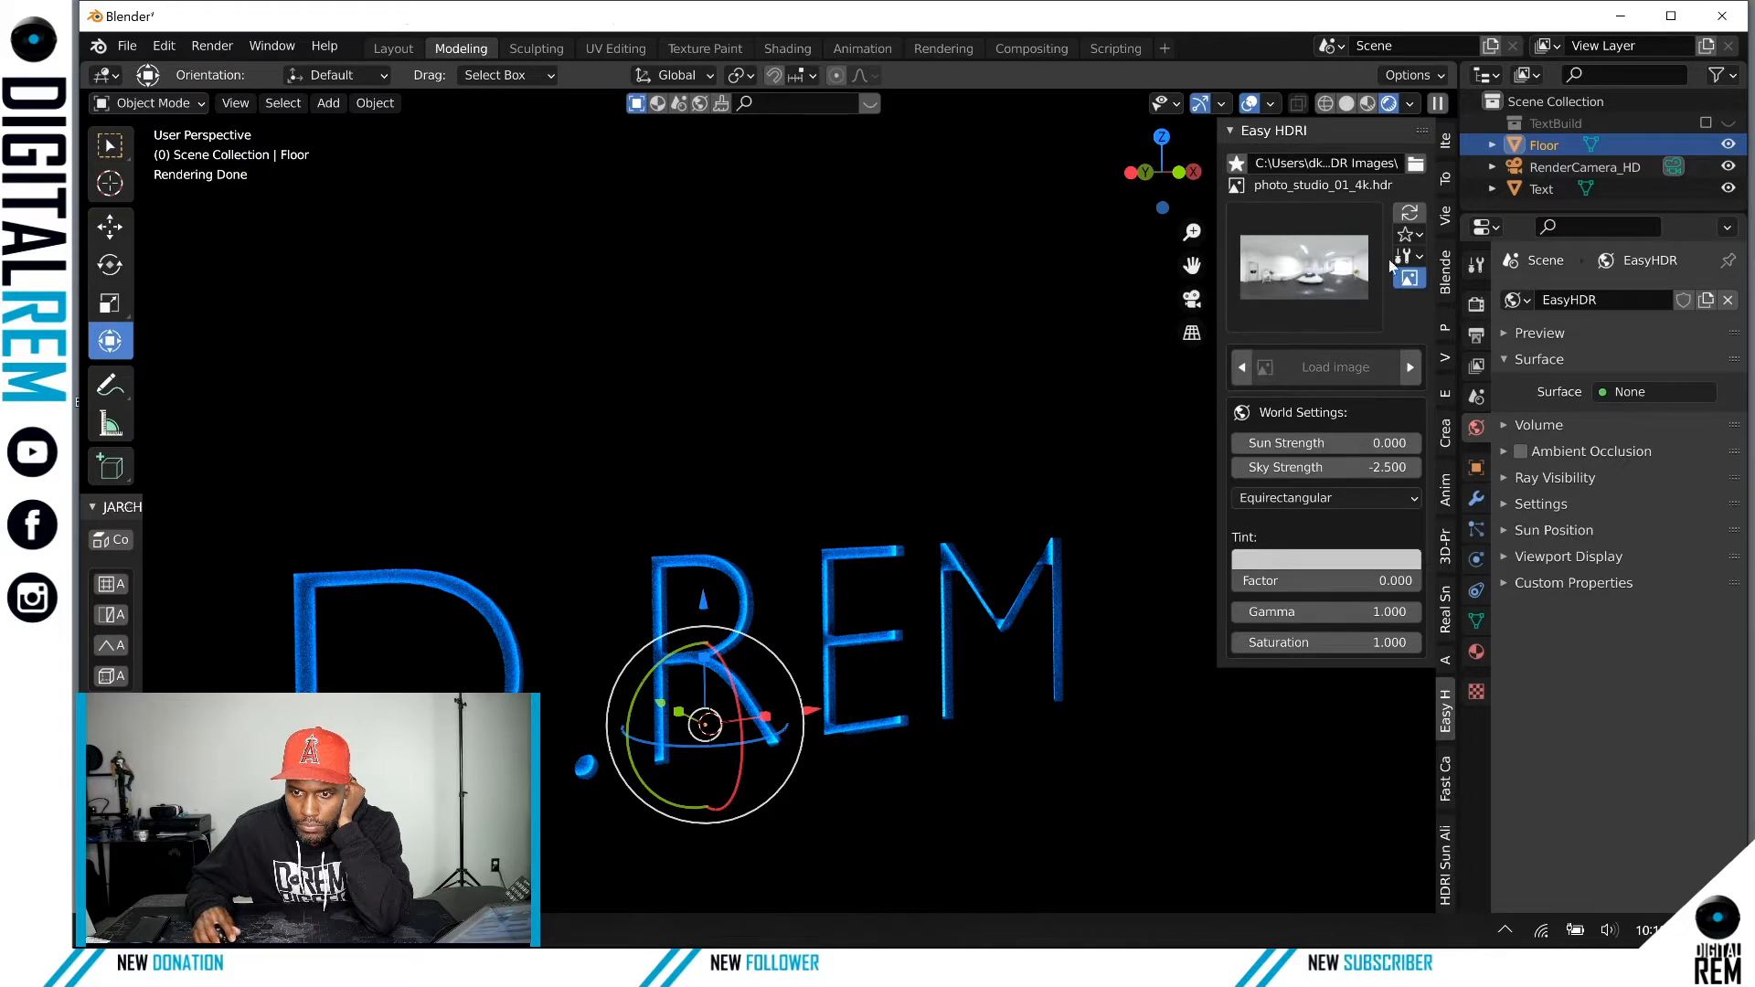
Step: Reload the Easy HDRI image list and assign a Background shader to the world surface
left_click(1411, 217)
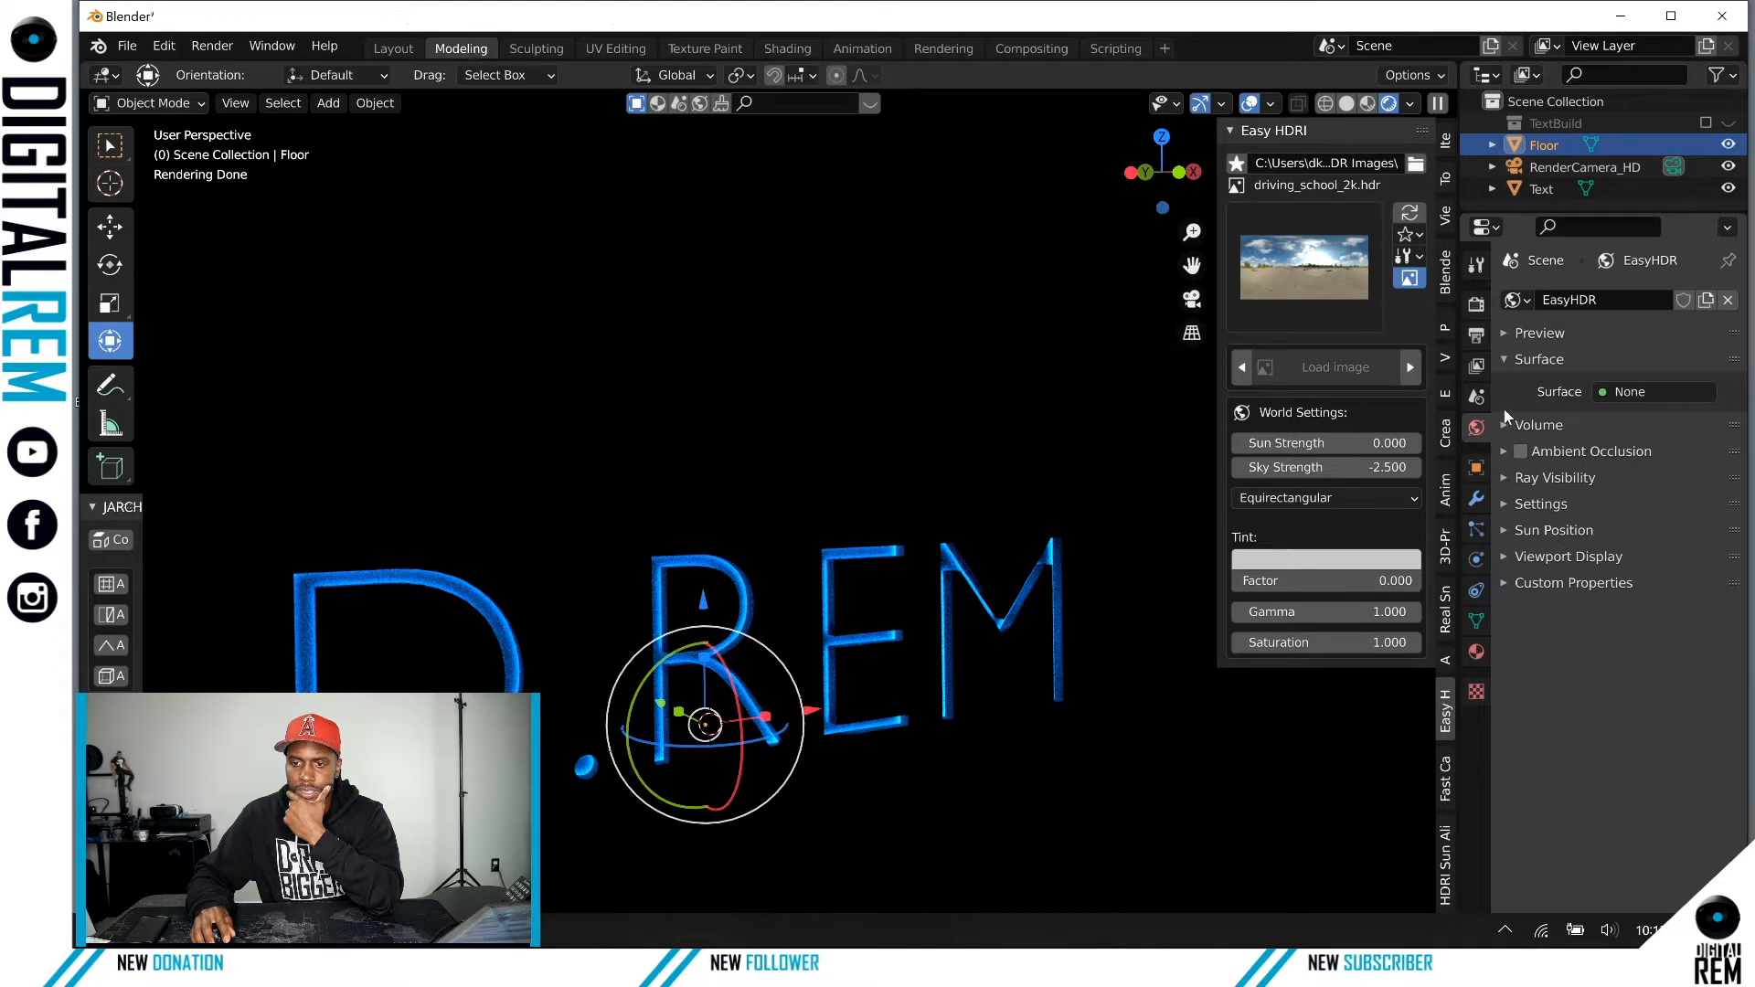
left_click(1623, 392)
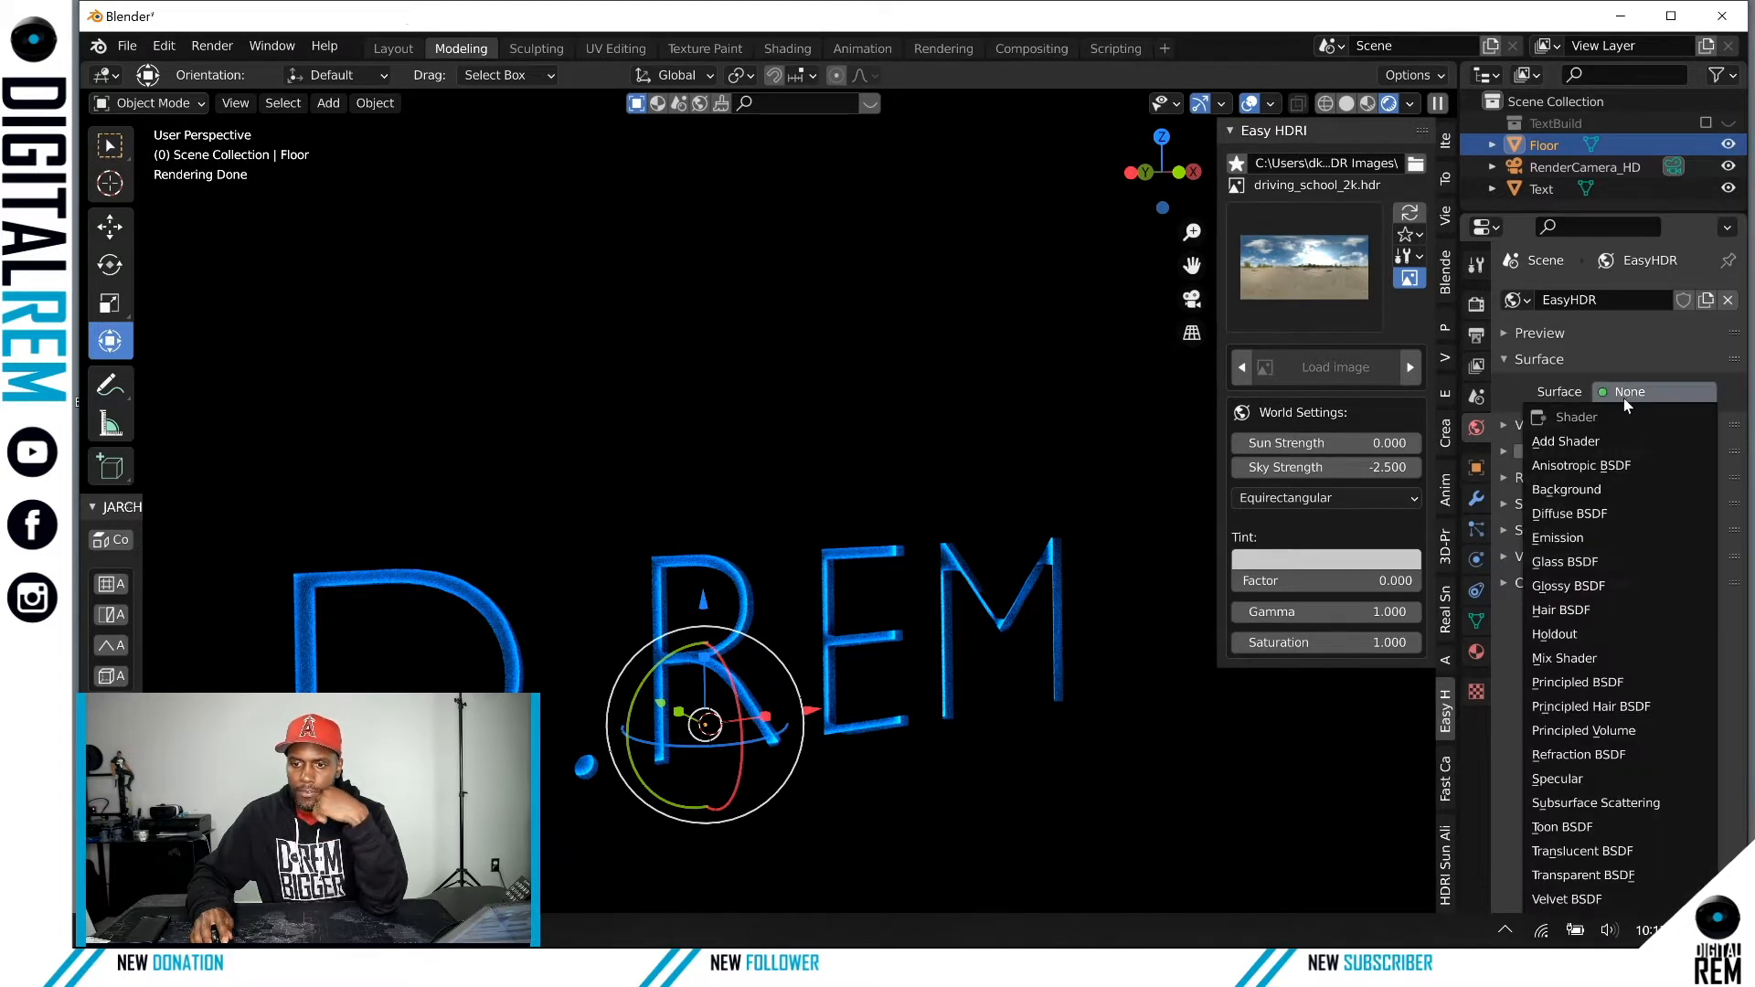
left_click(1591, 491)
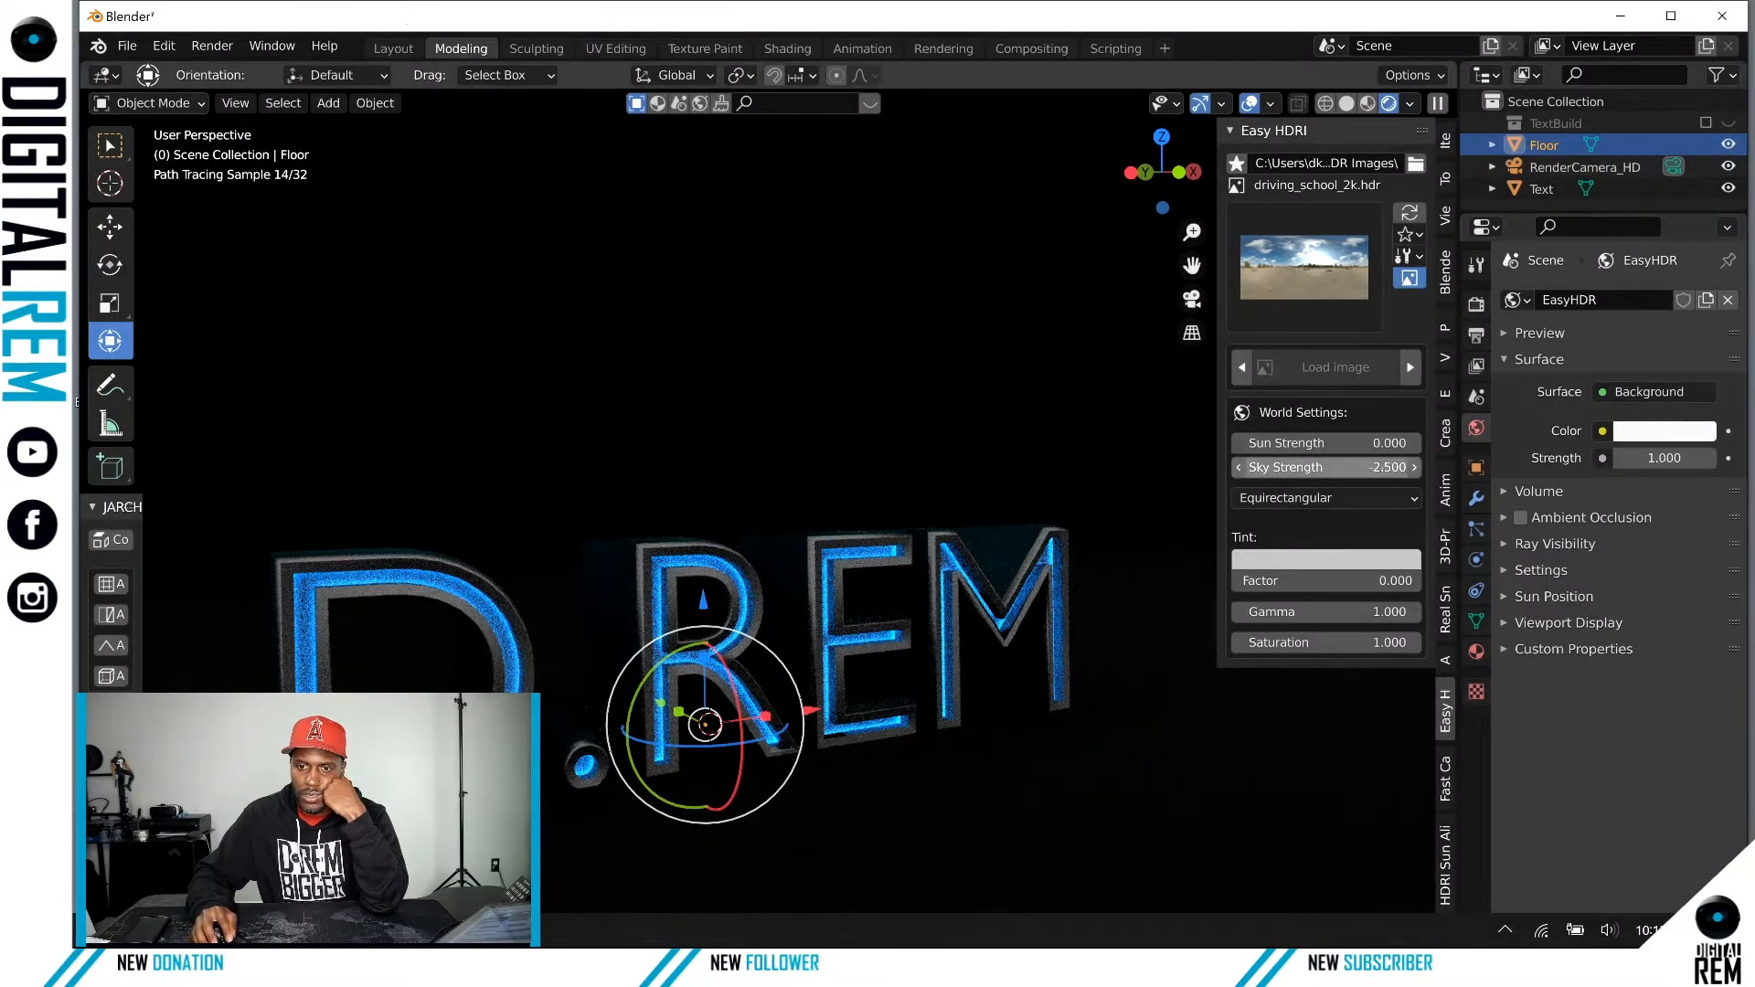
Step: Set the Easy HDRI sky strength to 1
mouse_move(1364, 467)
left_mouse_down()
mouse_move(1454, 467)
mouse_move(1381, 468)
left_mouse_up()
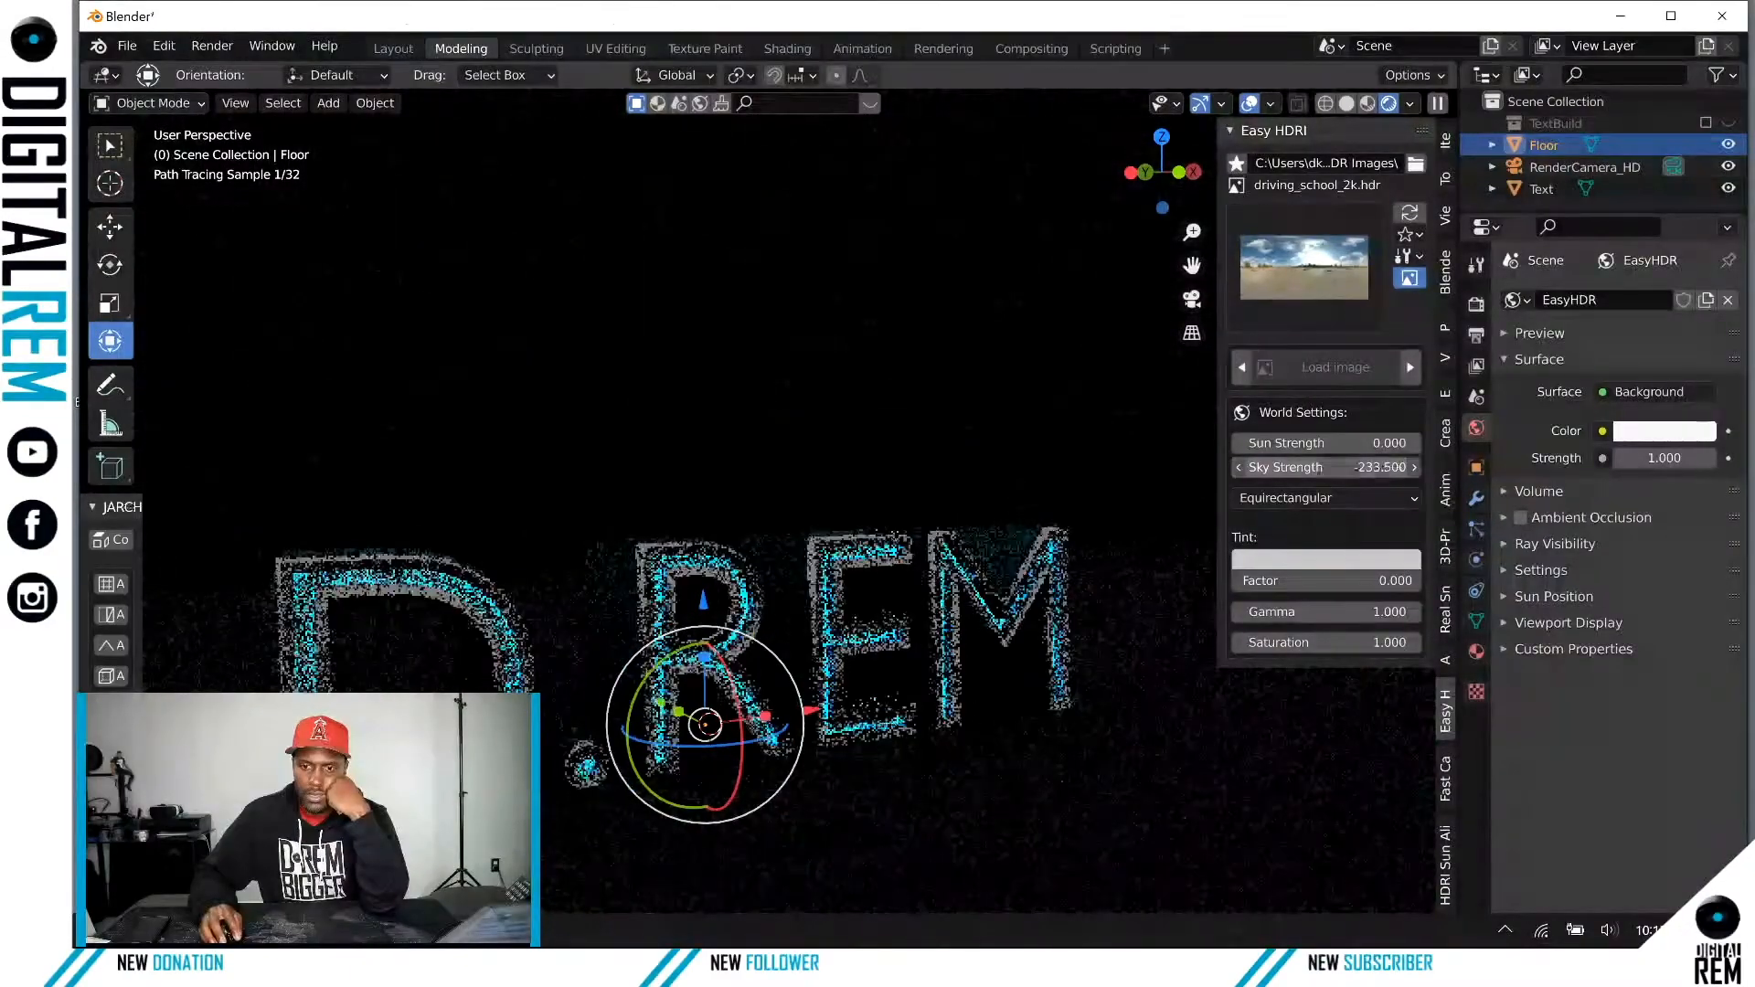
left_click(1326, 467)
type("1")
key("Return")
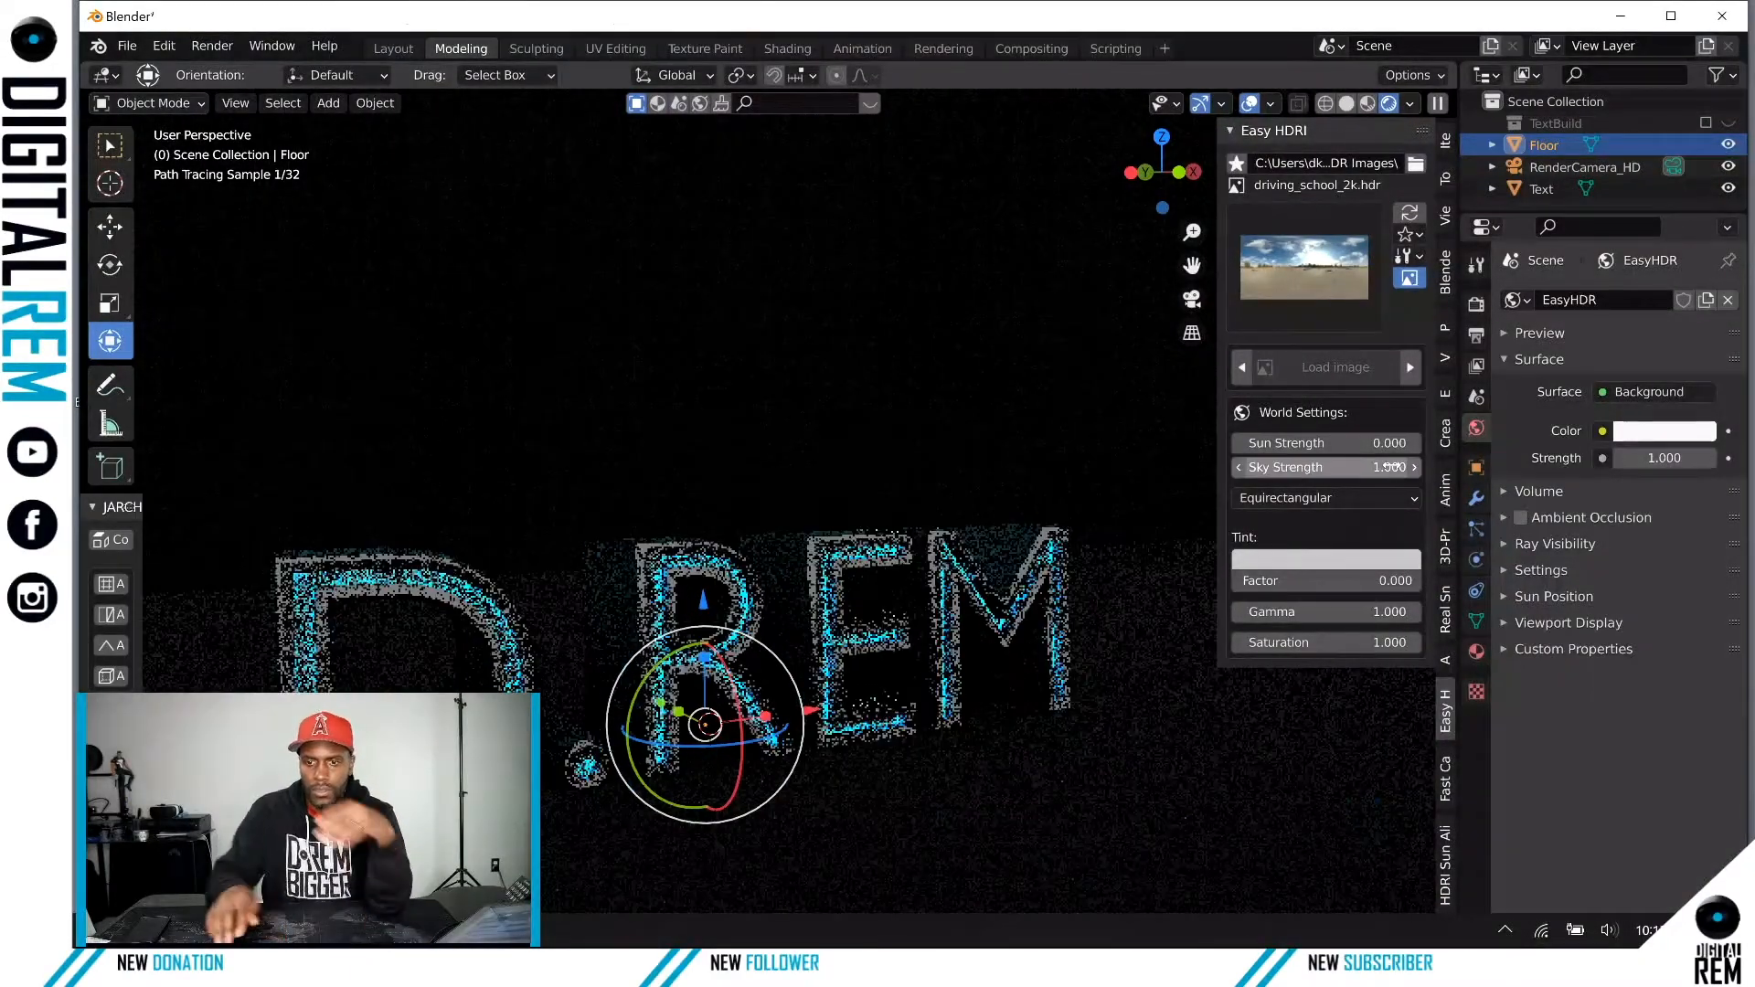
Step: Choose the studio_small_03_4k.hdr environment image and turn off the transparent world background
left_click(1349, 278)
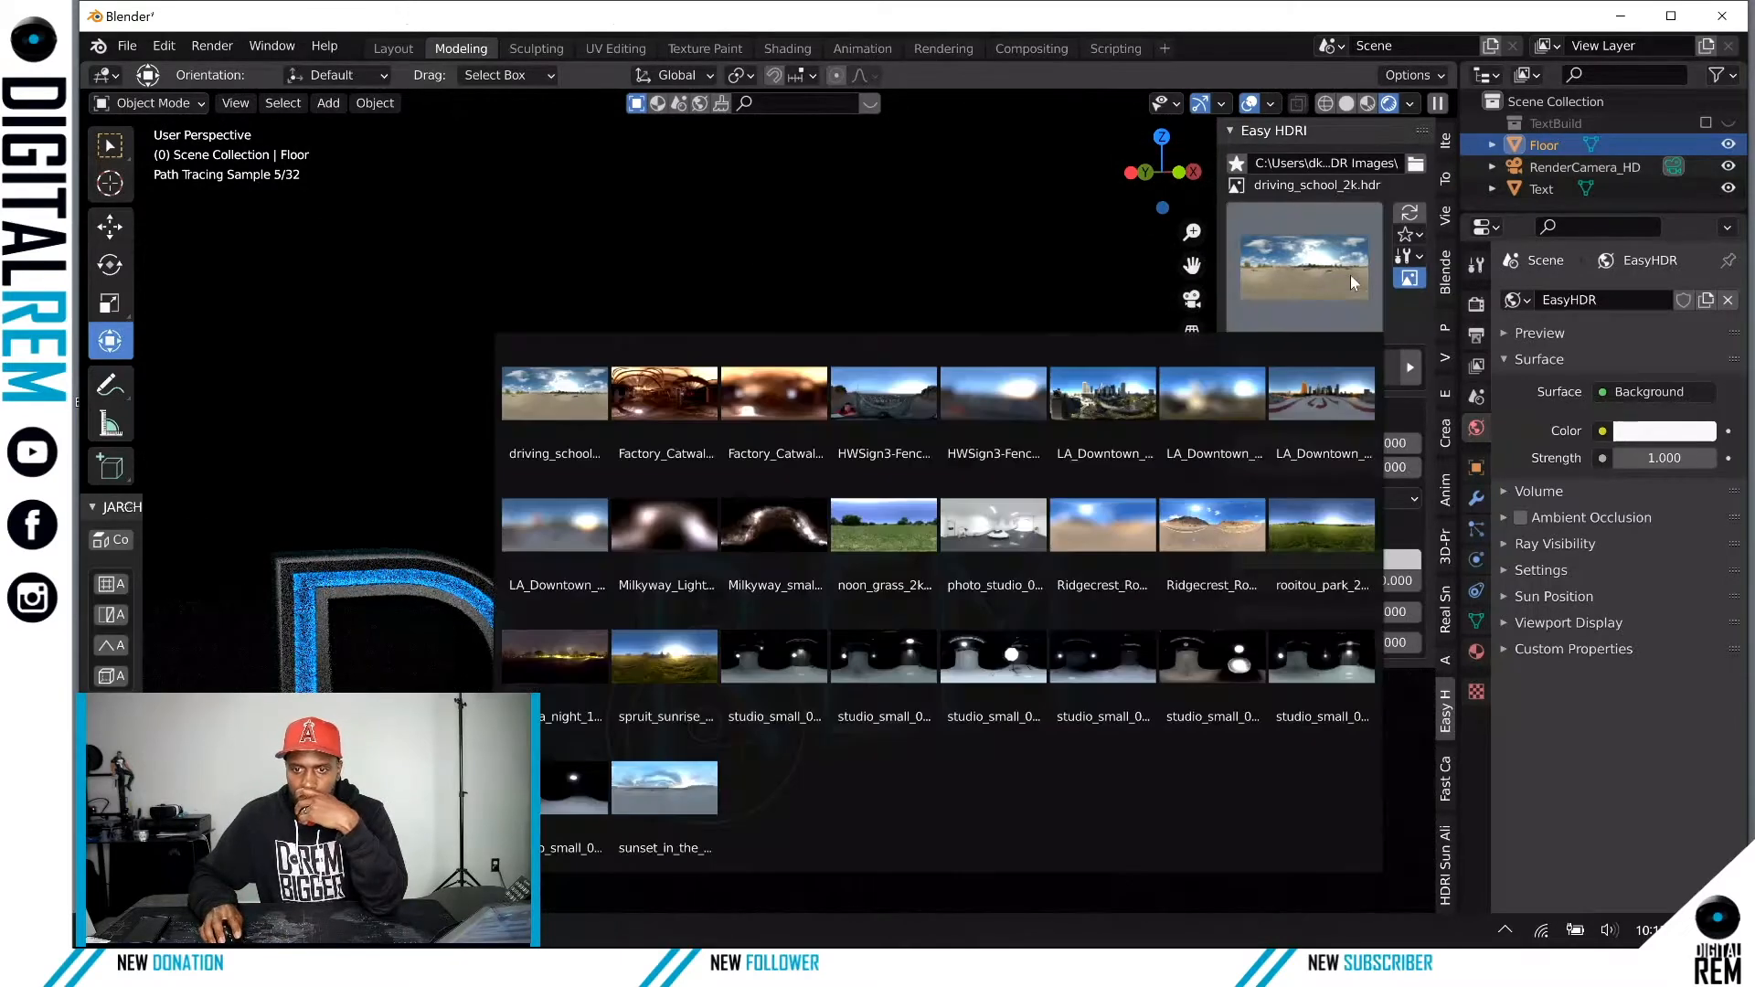
left_click(1005, 654)
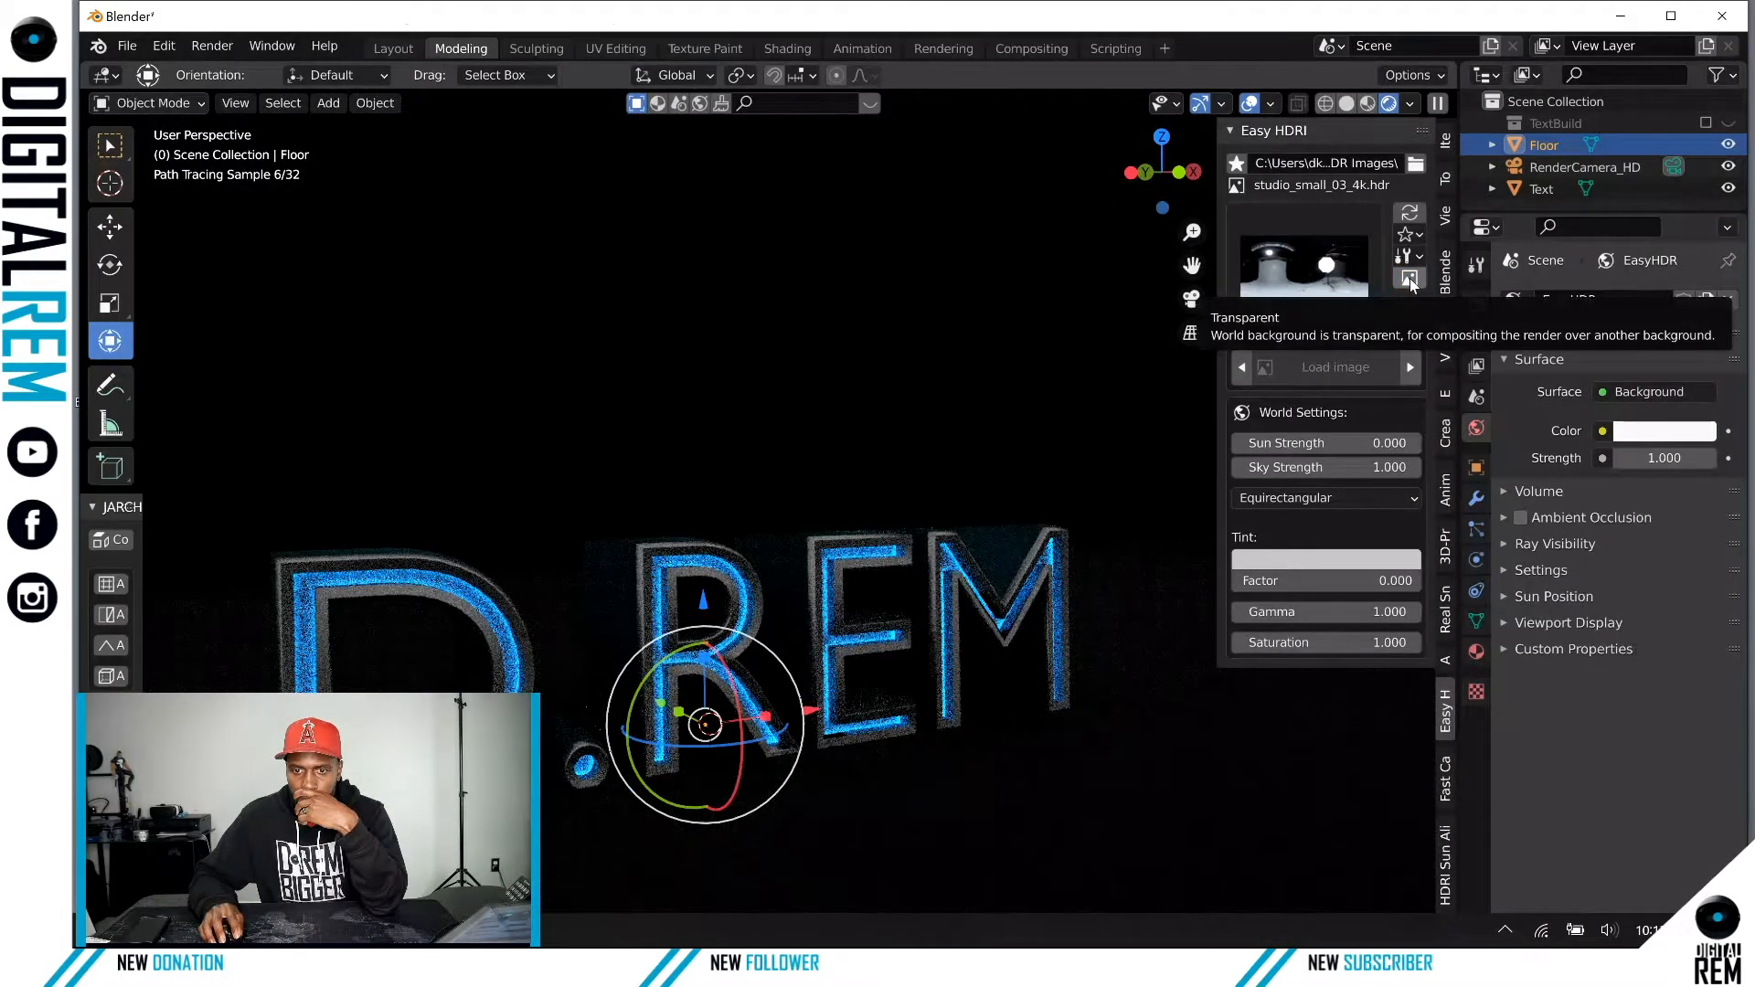
right_click(1335, 373)
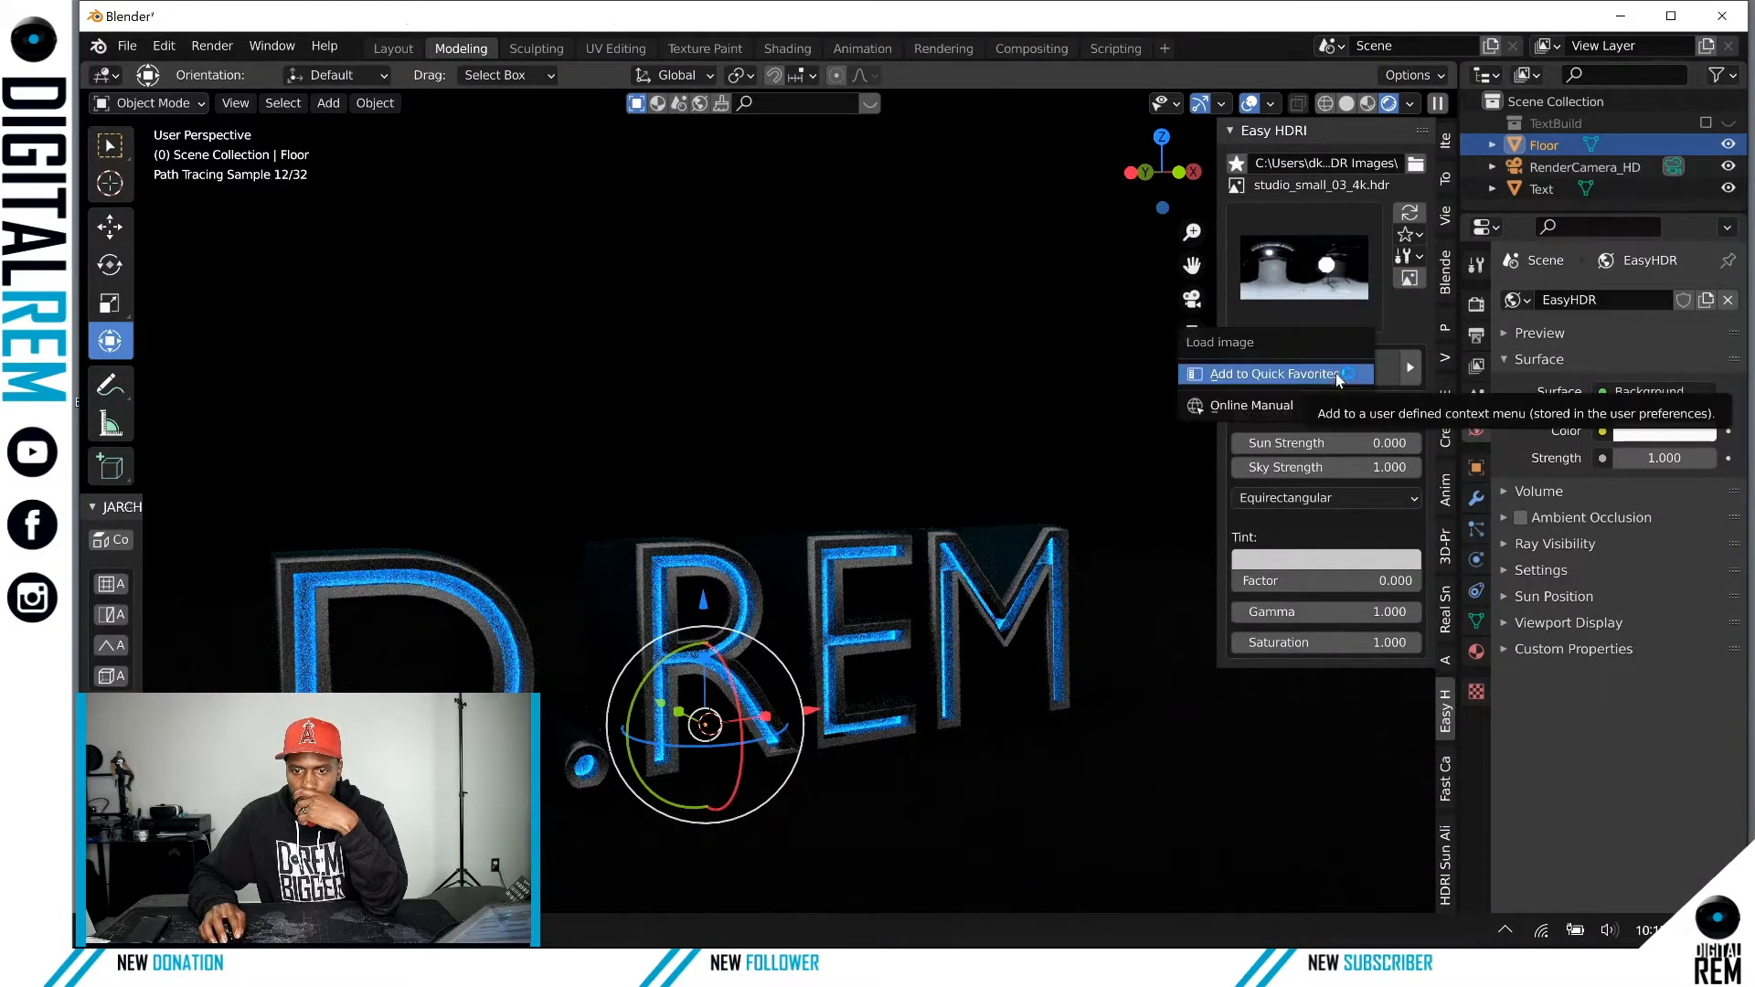
left_click(1388, 375)
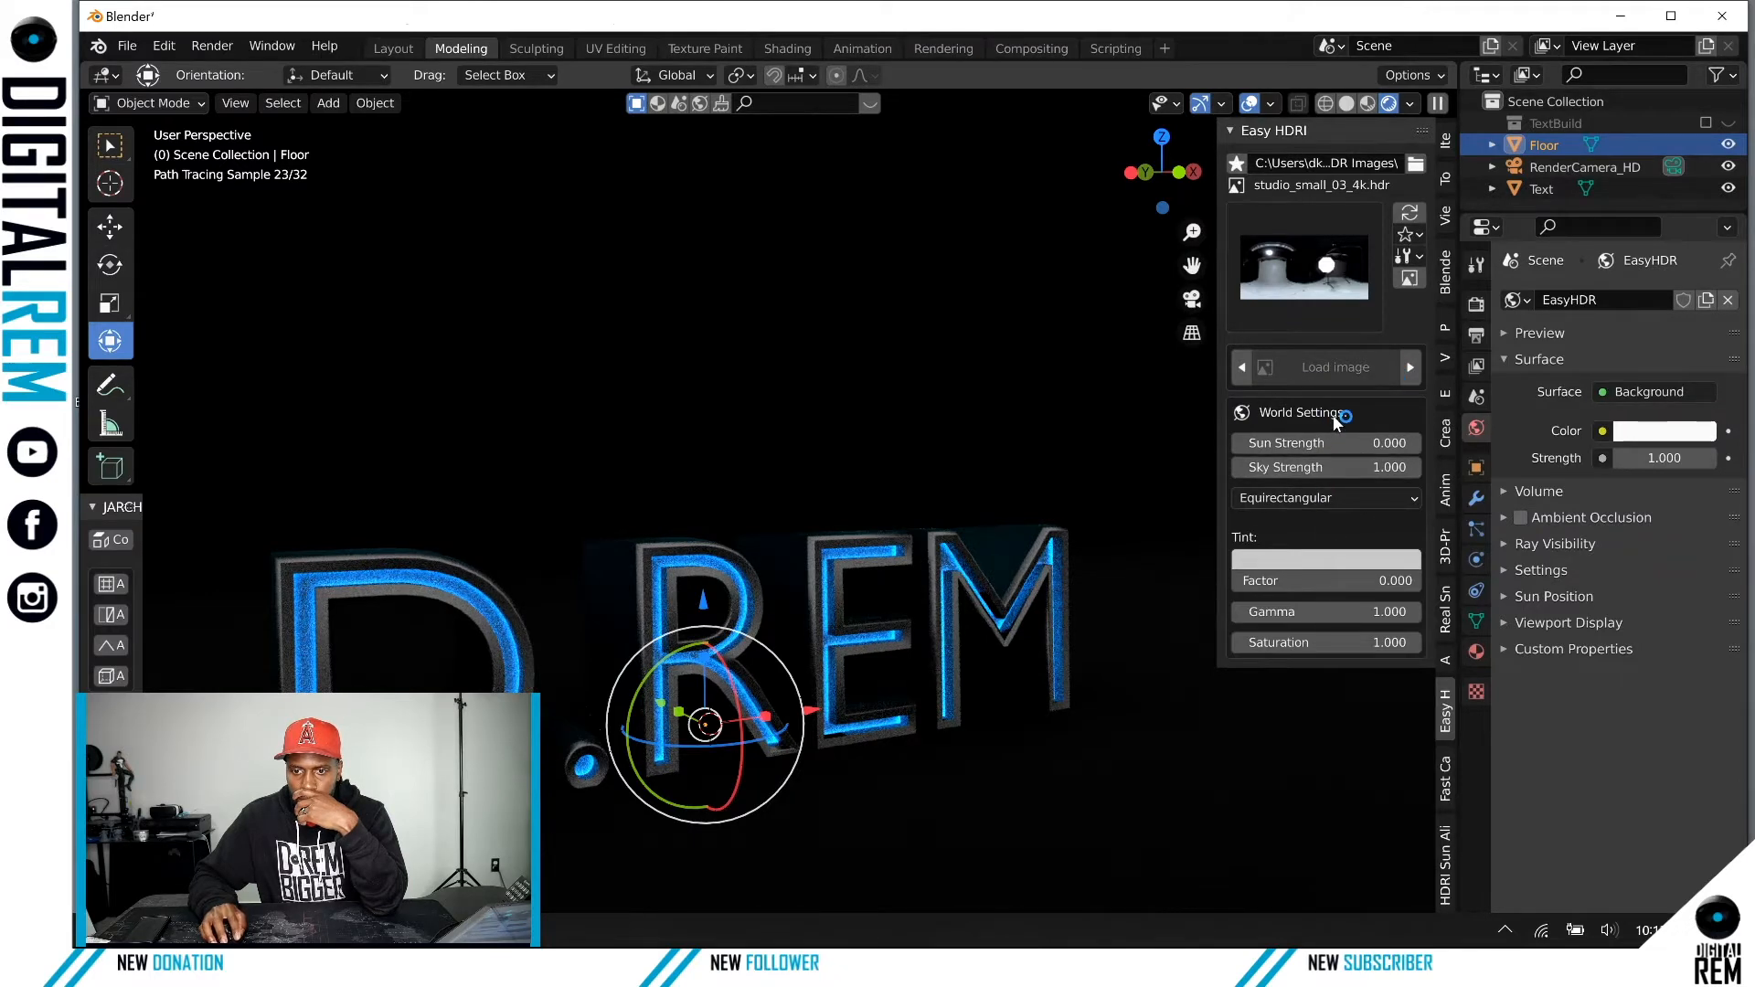
Step: Try a higher Easy HDRI sun strength and reset it to 0
left_click_drag(1326, 443, 1474, 442)
left_click(1345, 444)
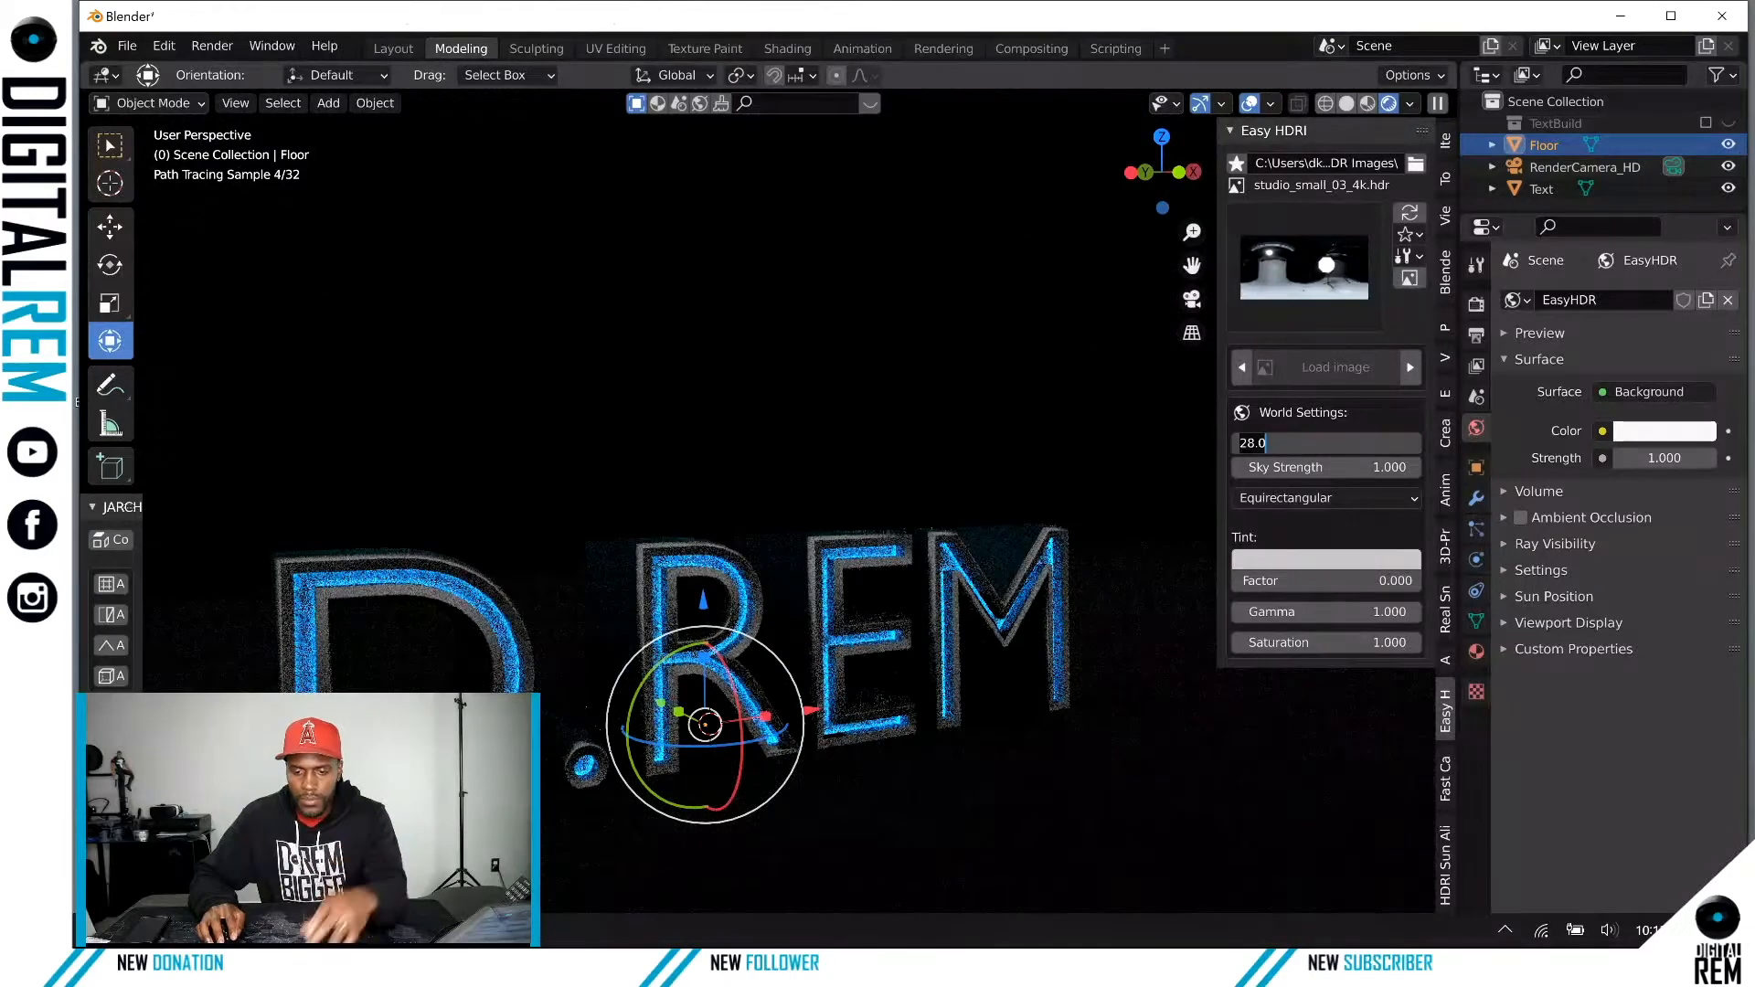
type("0")
key("Return")
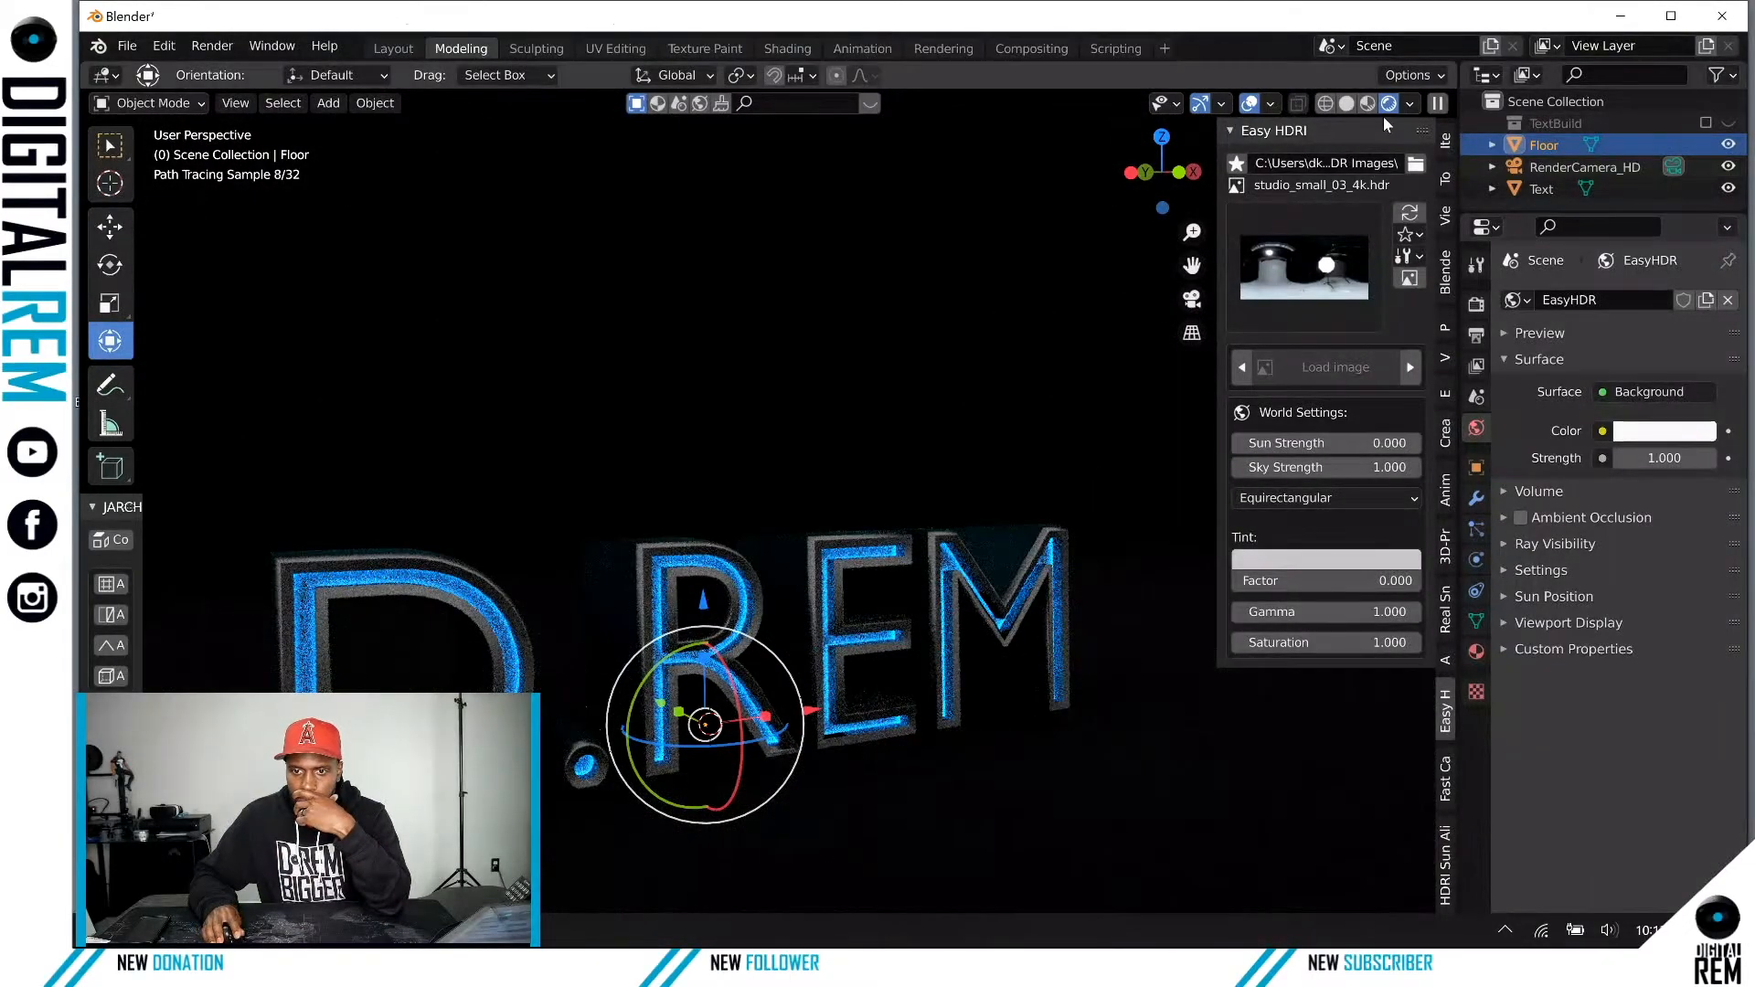
Step: Try an Add Shader on the world surface with a sky strength of 4.3, and disconnect the shader
left_click(1637, 389)
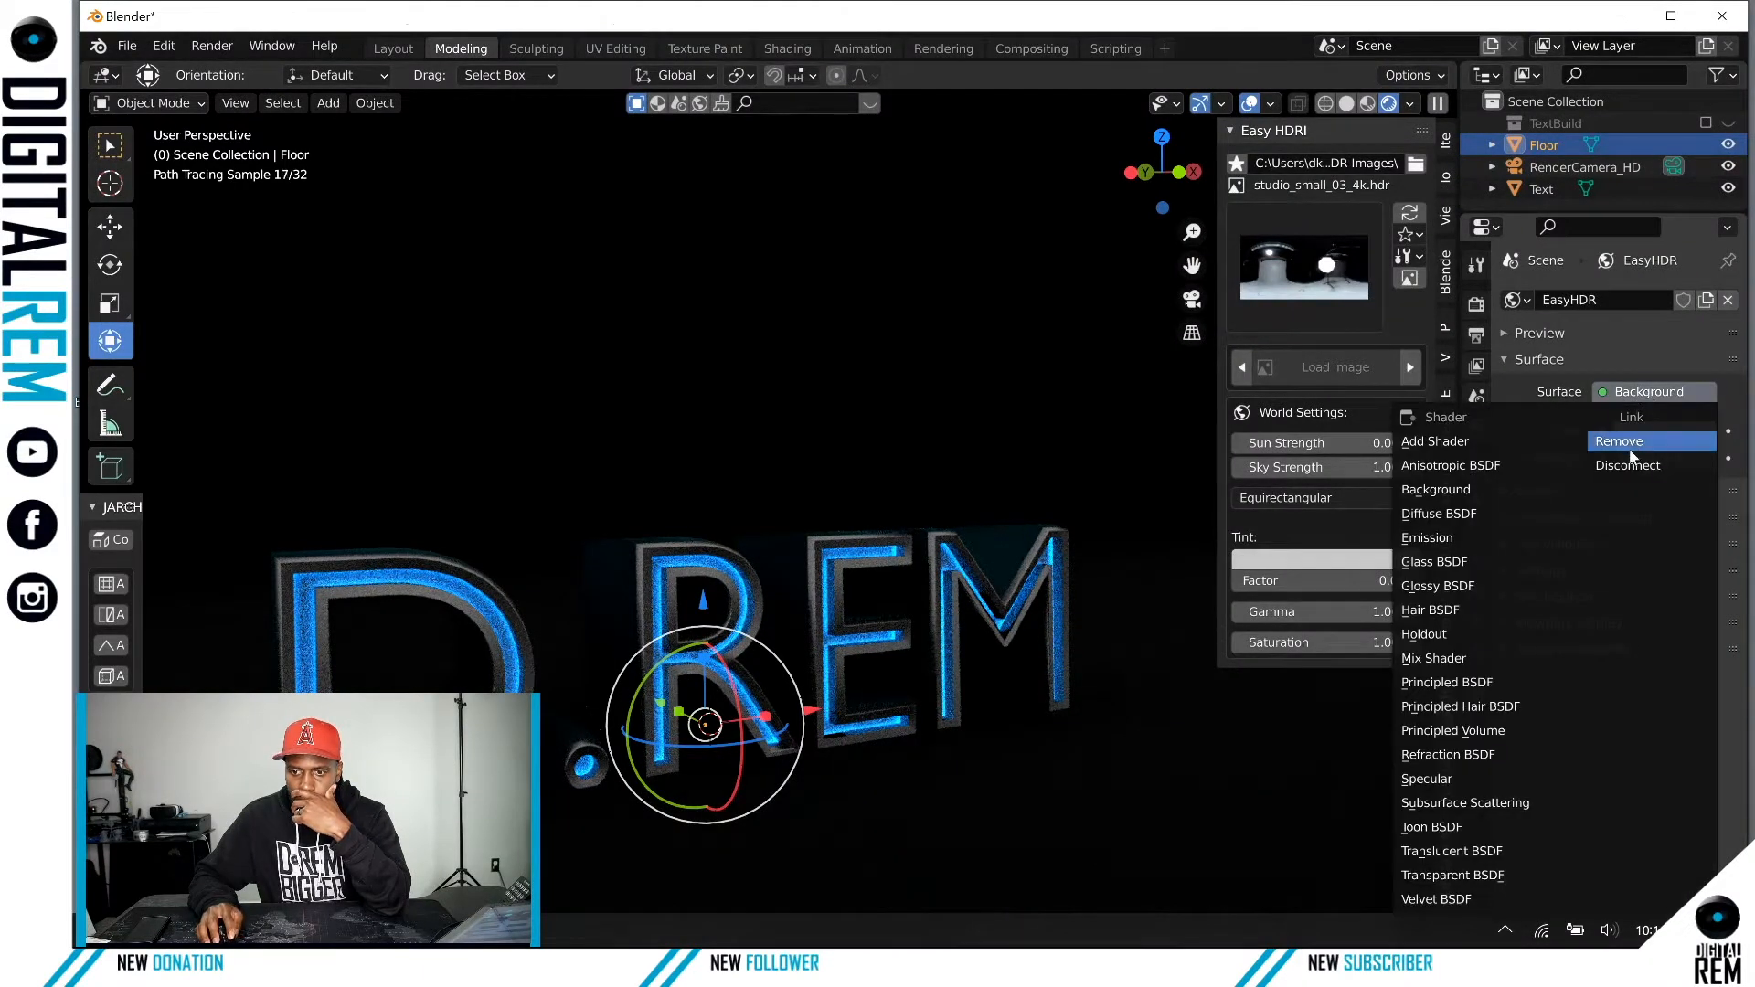
left_click(1490, 442)
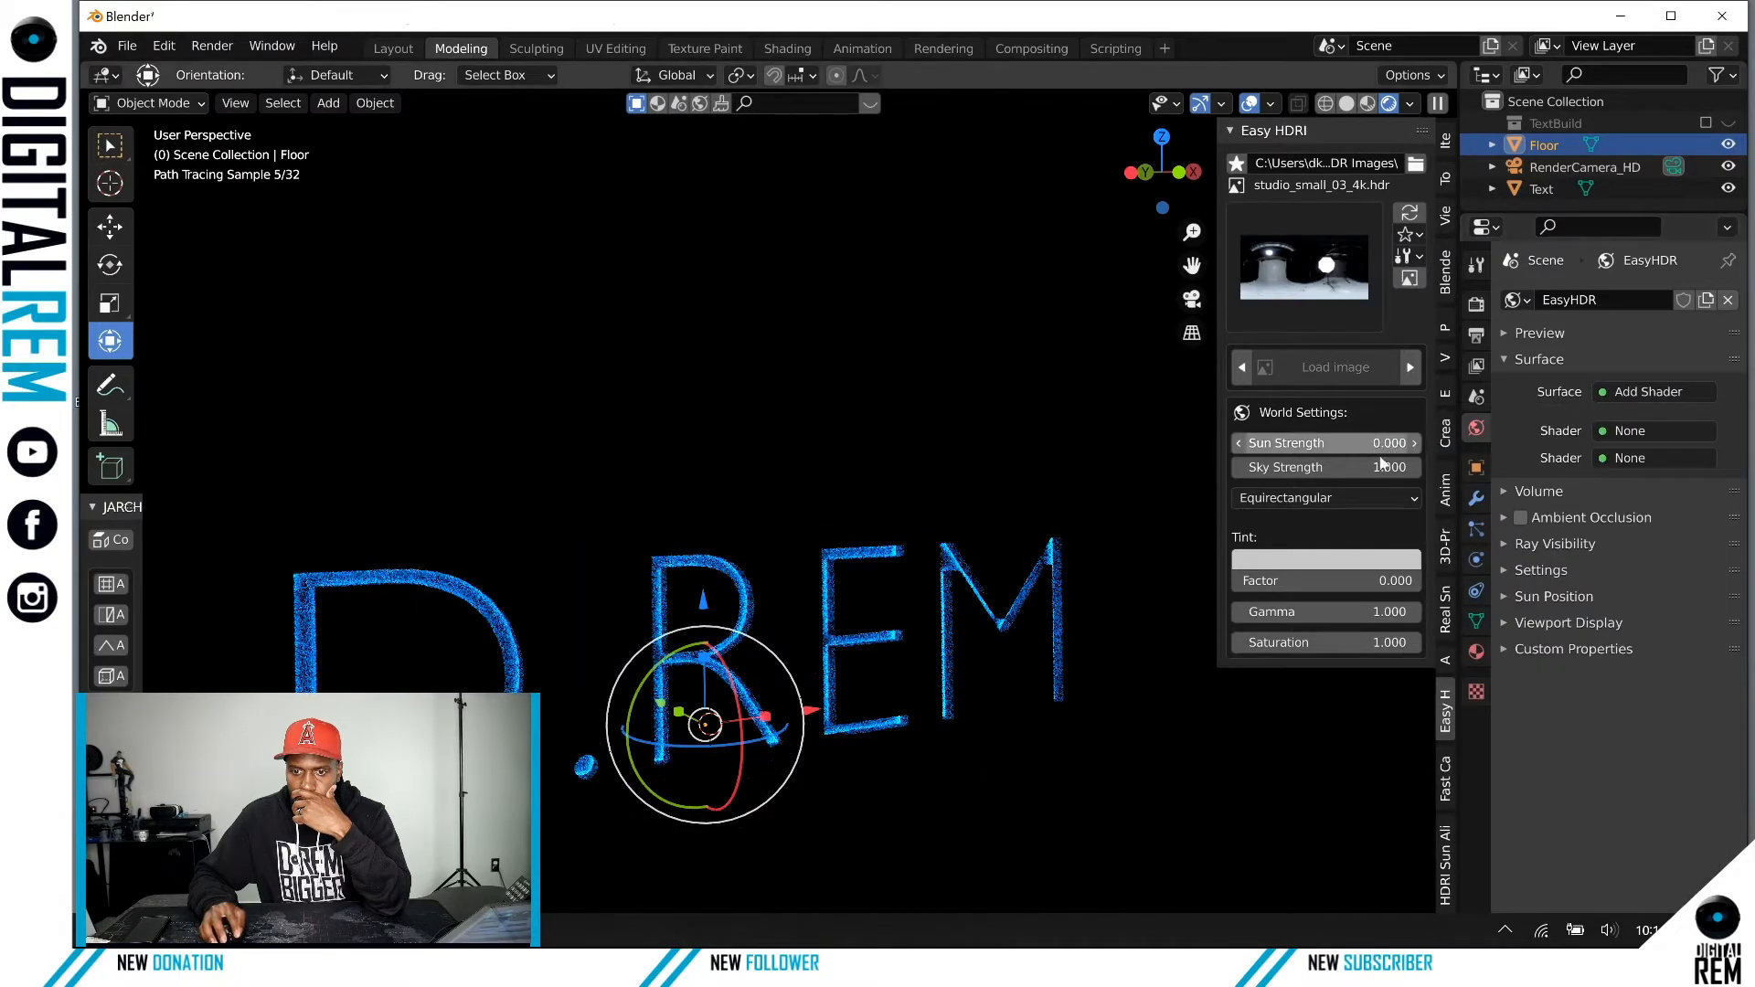
left_click_drag(1383, 463, 1454, 464)
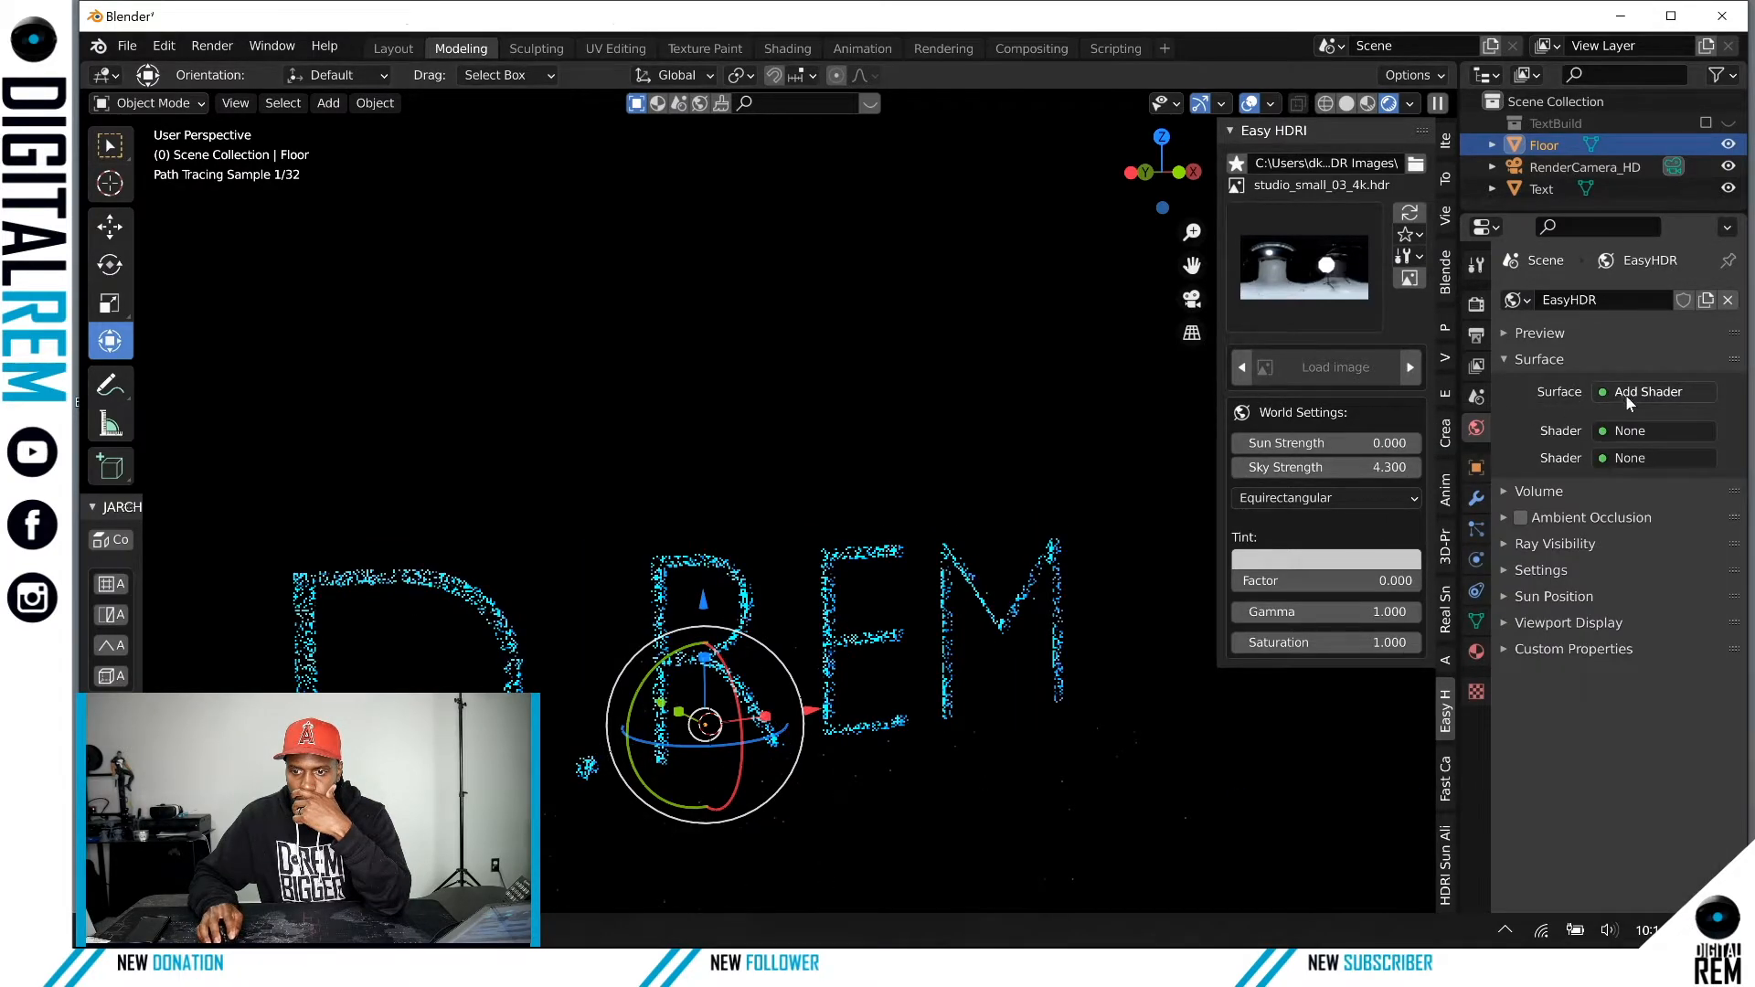
left_click(1625, 395)
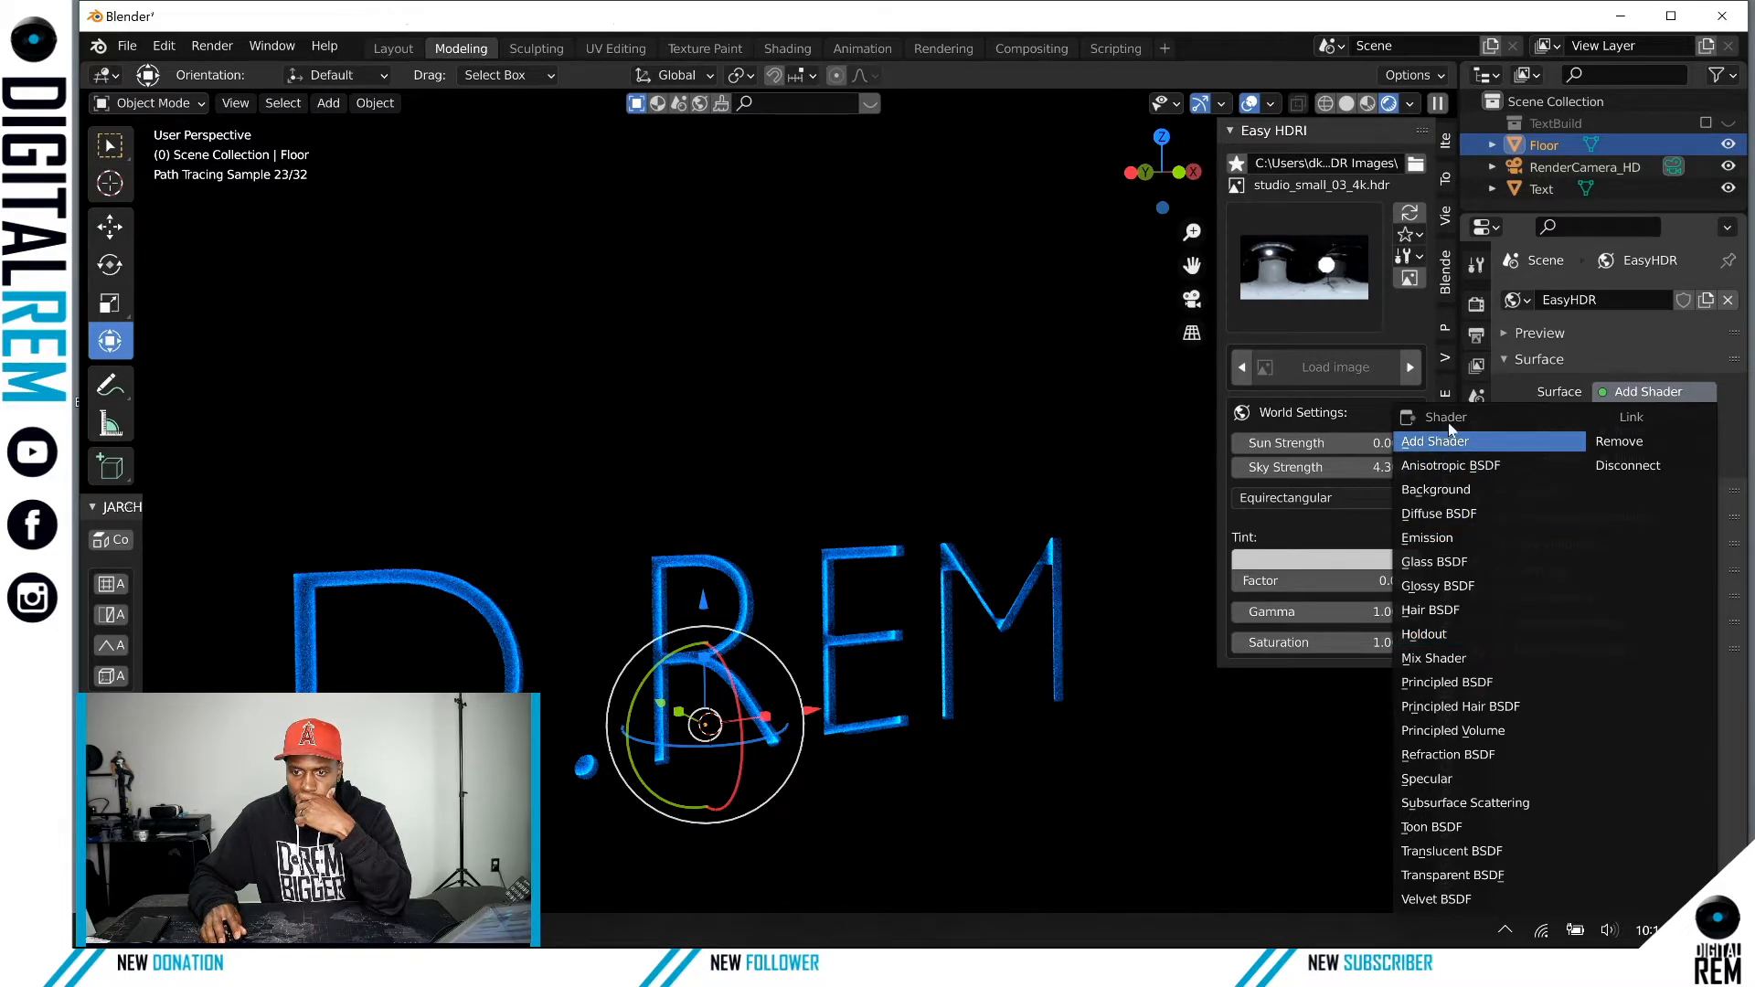
left_click(1609, 462)
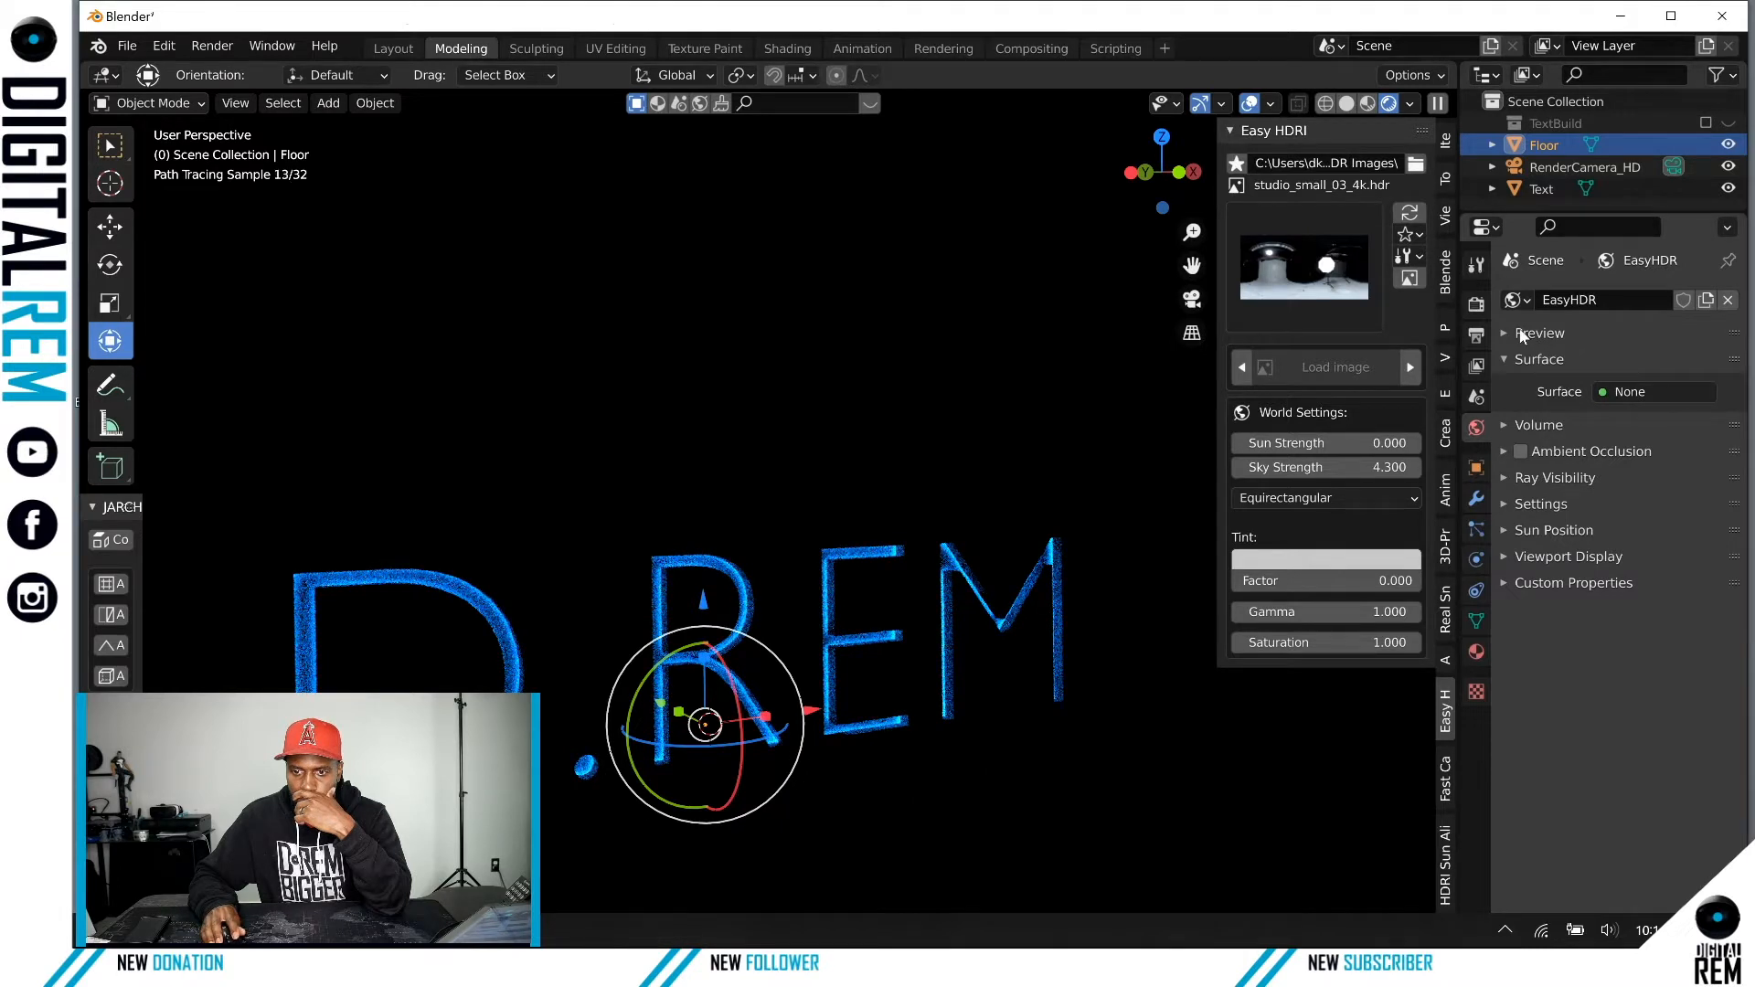
Step: Switch the scene's world data-block to World and rebuild the Easy HDRI environment with Fix World nodes
left_click(1602, 300)
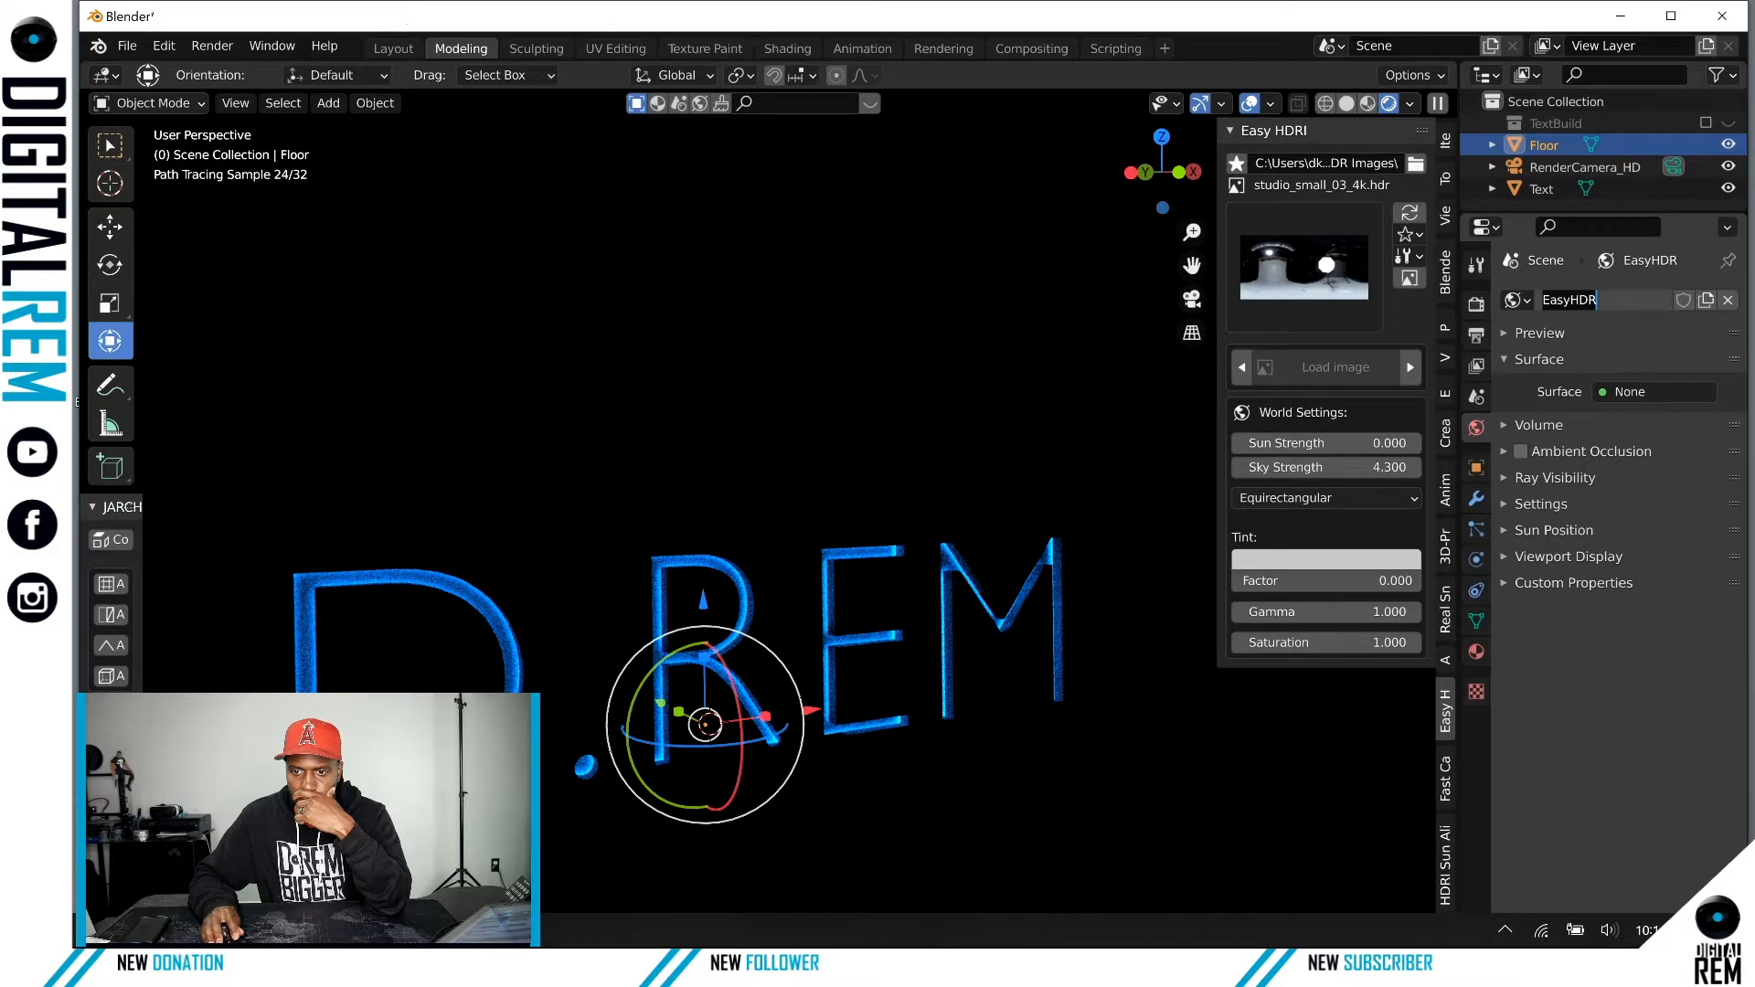
left_click(1528, 301)
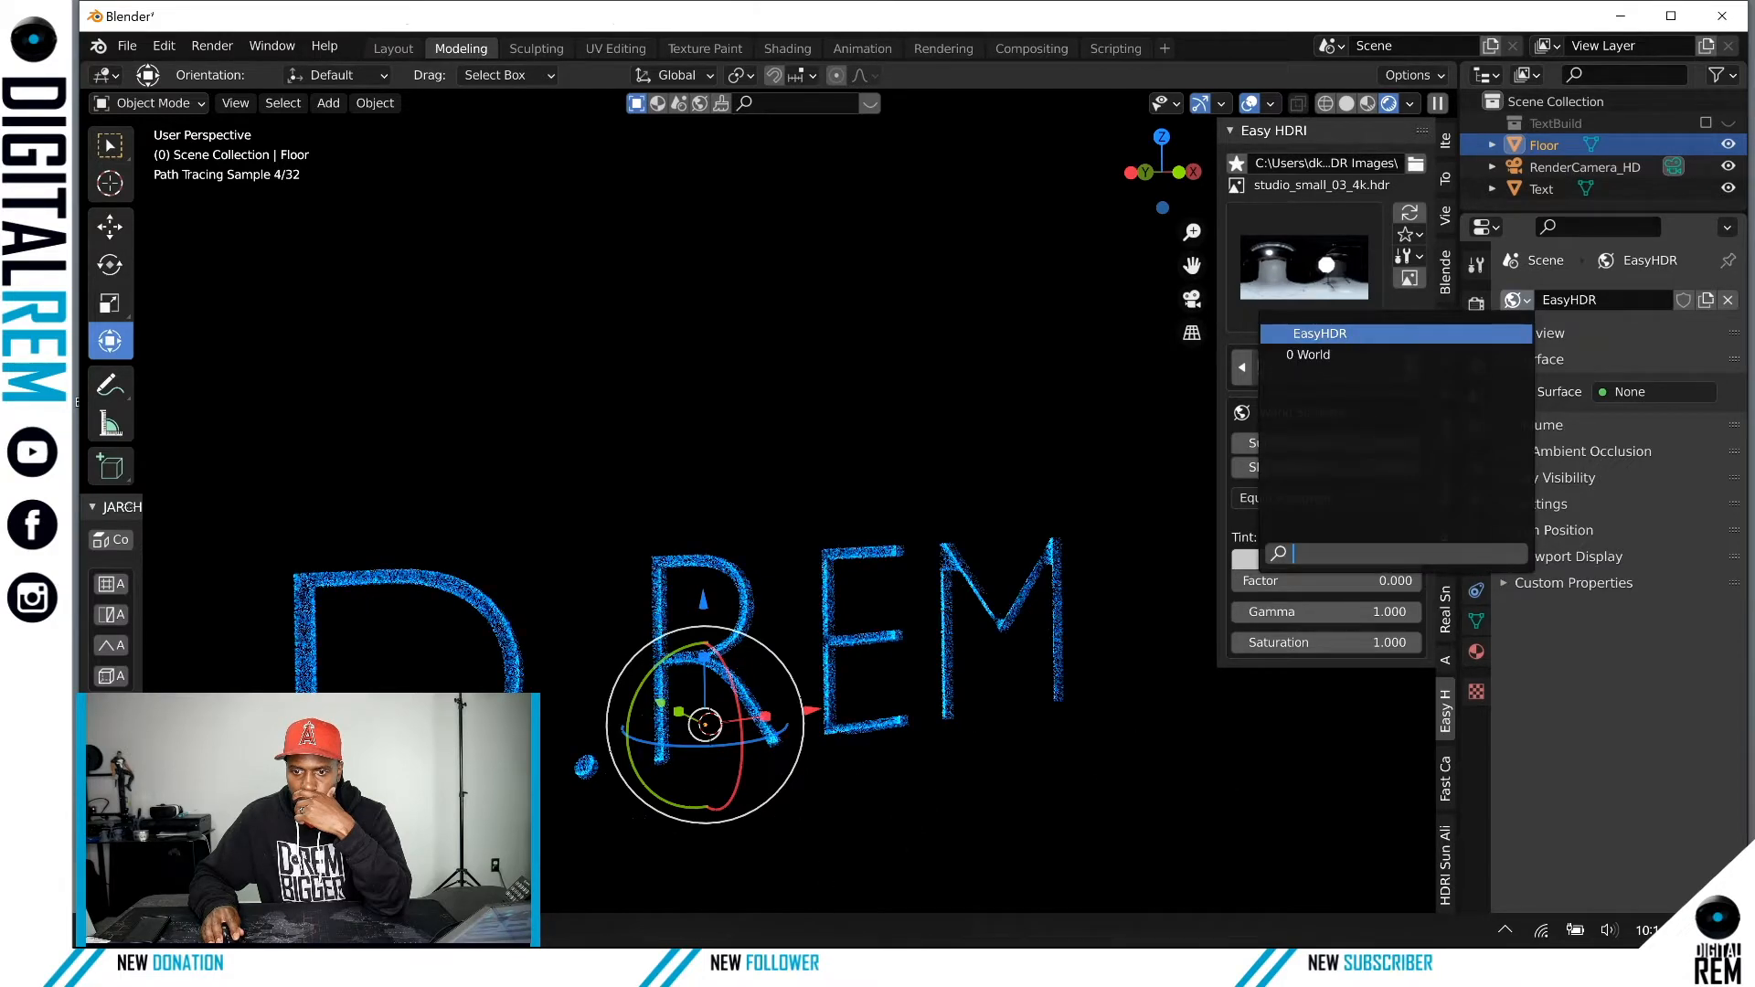
left_click(1481, 357)
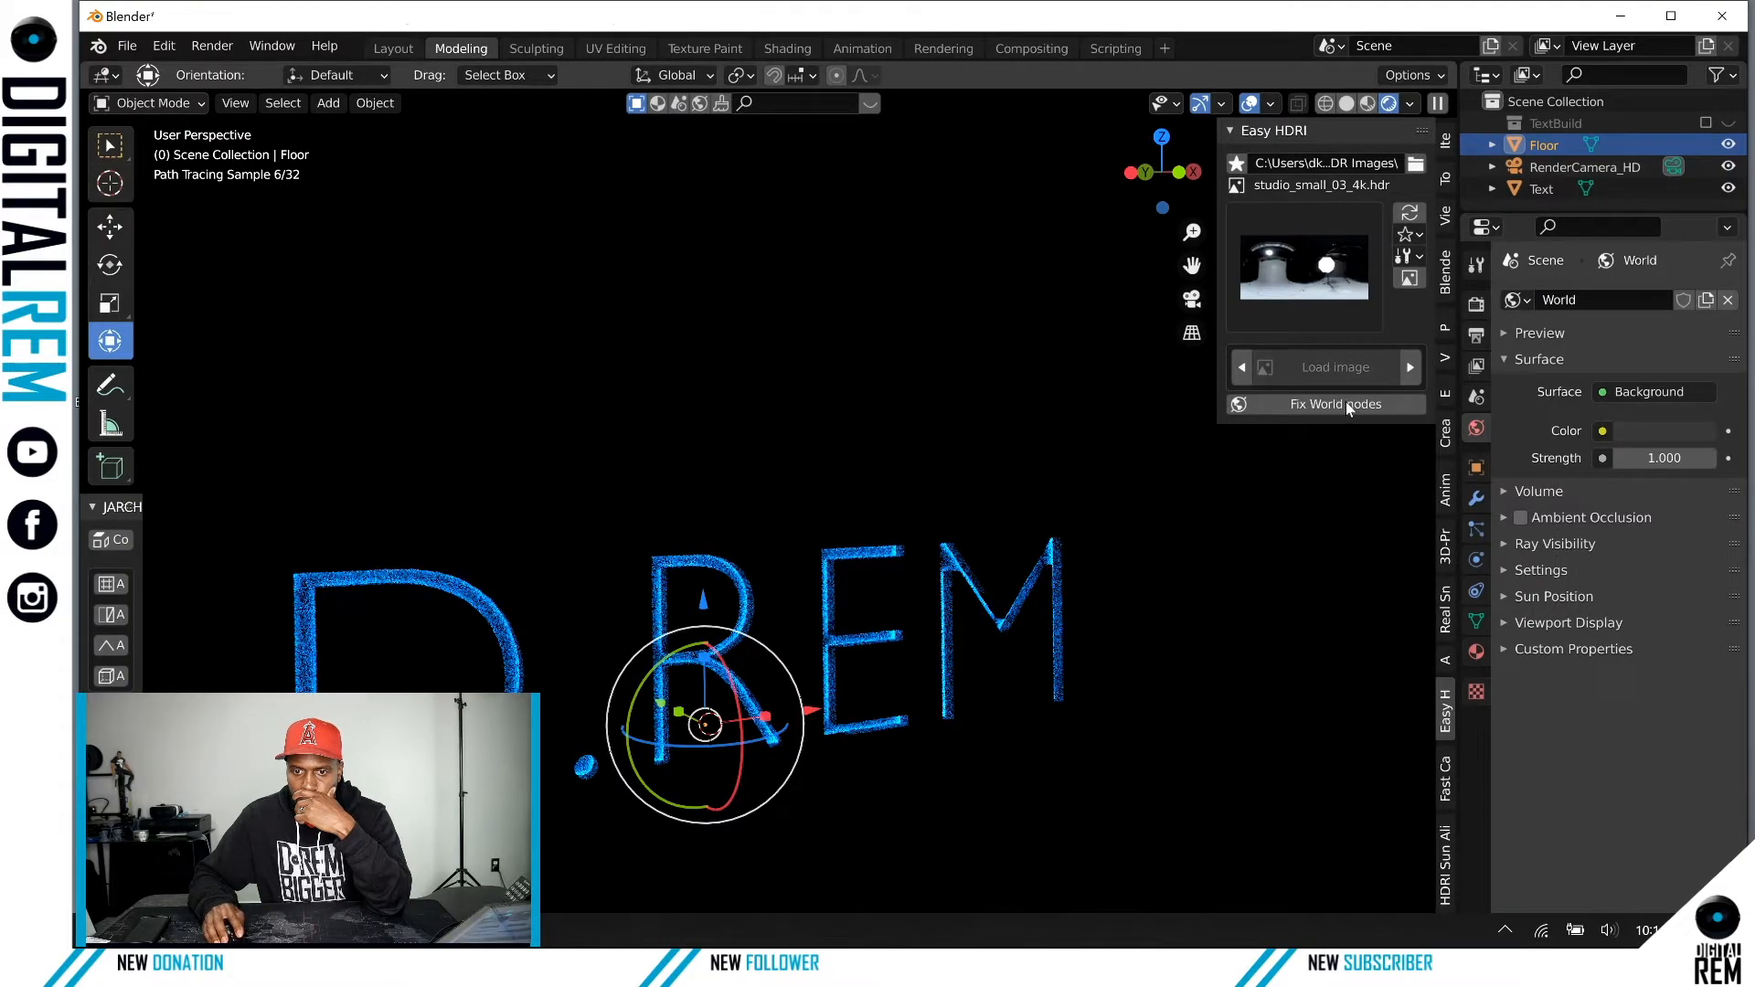
left_click(1346, 403)
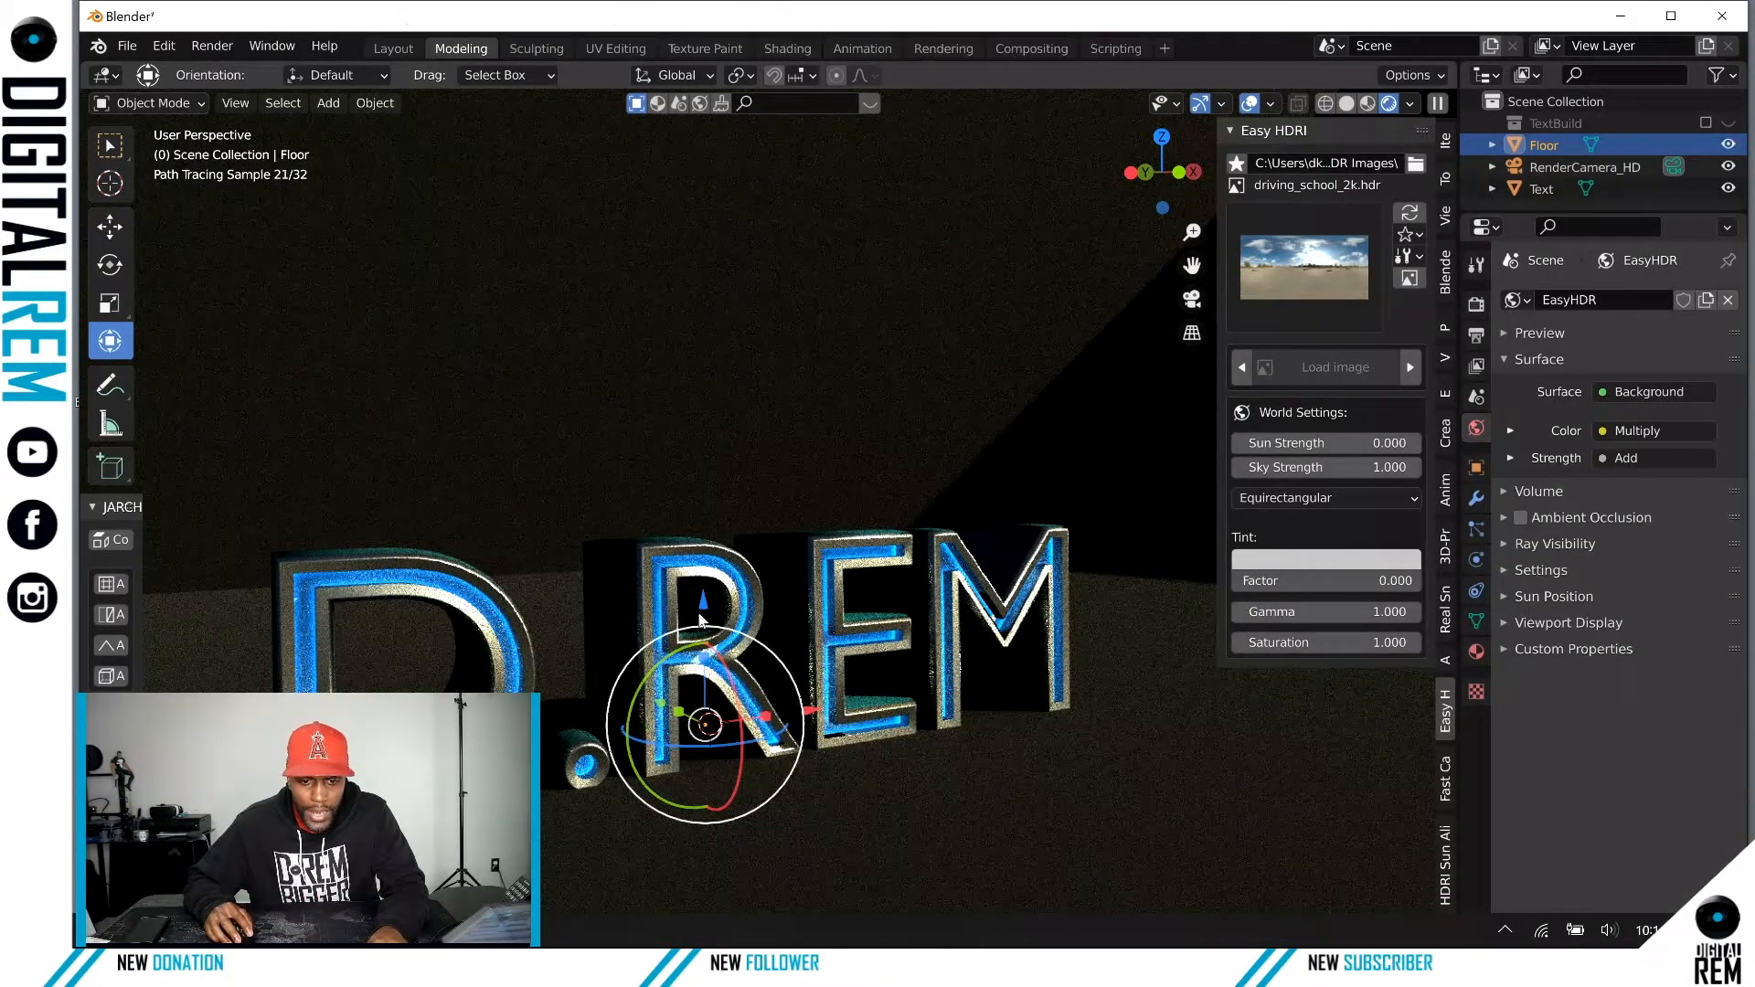
Step: Try to lower the floor slightly along the Z axis, and undo the move while keeping the rebuilt world
left_click_drag(702, 596, 702, 605)
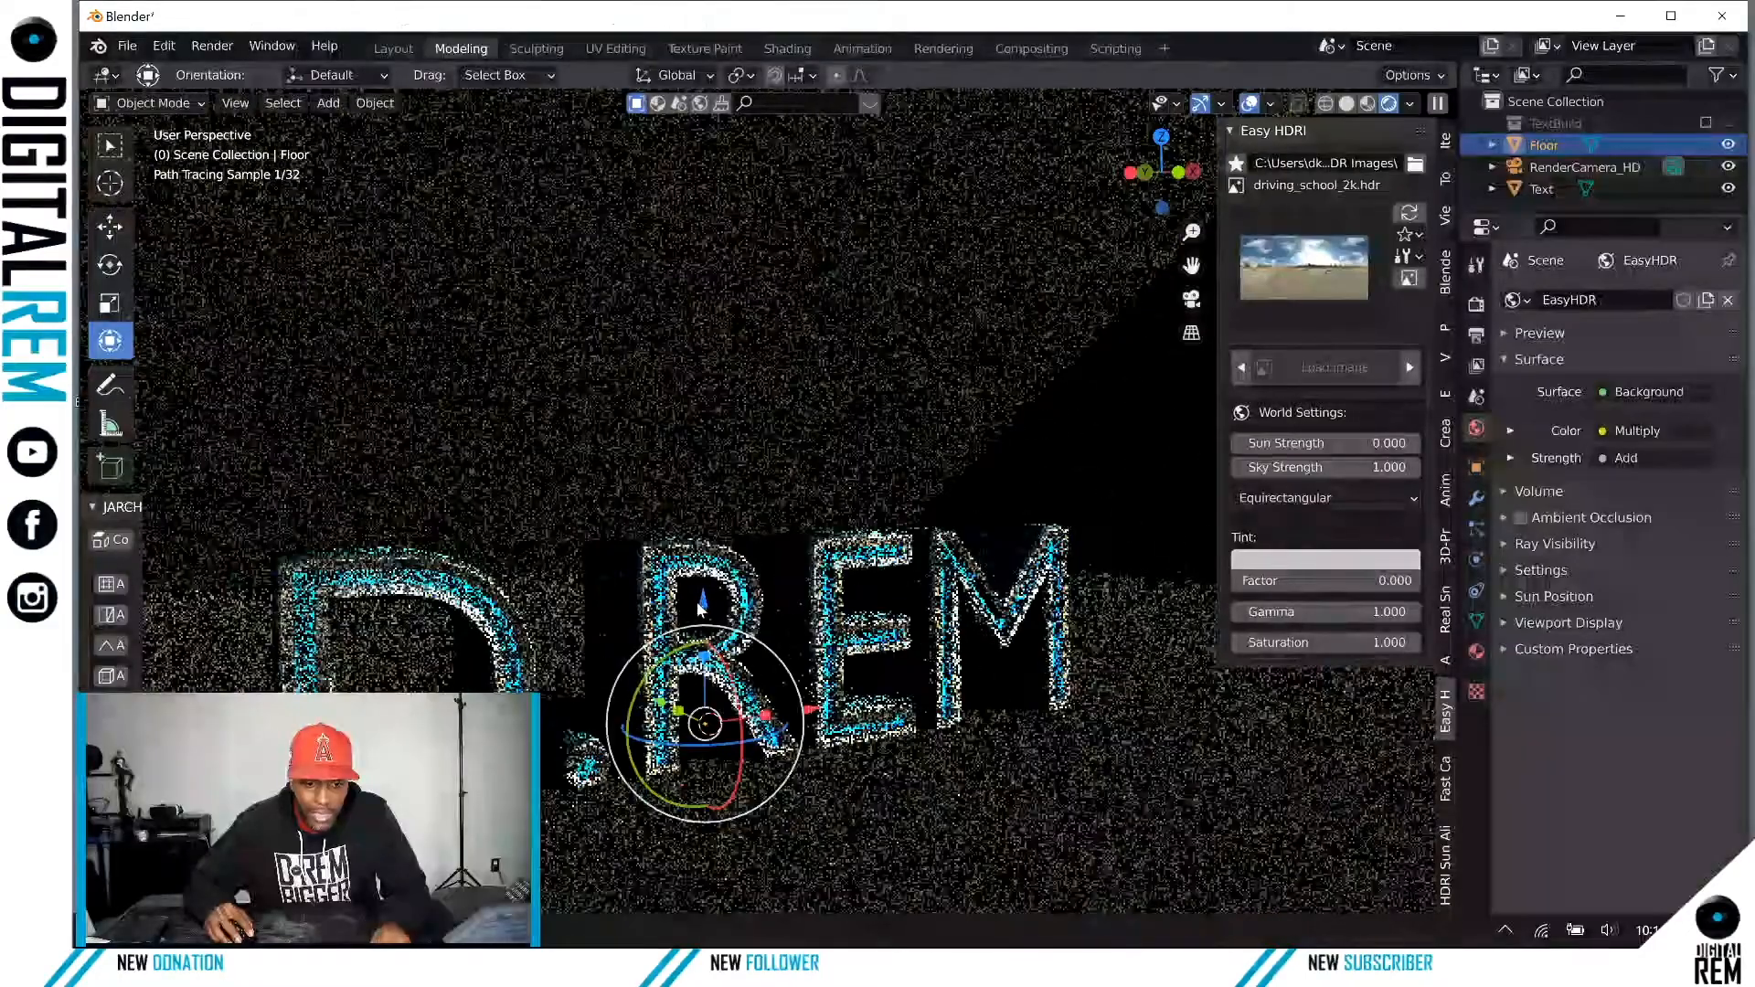
key("ctrl+z")
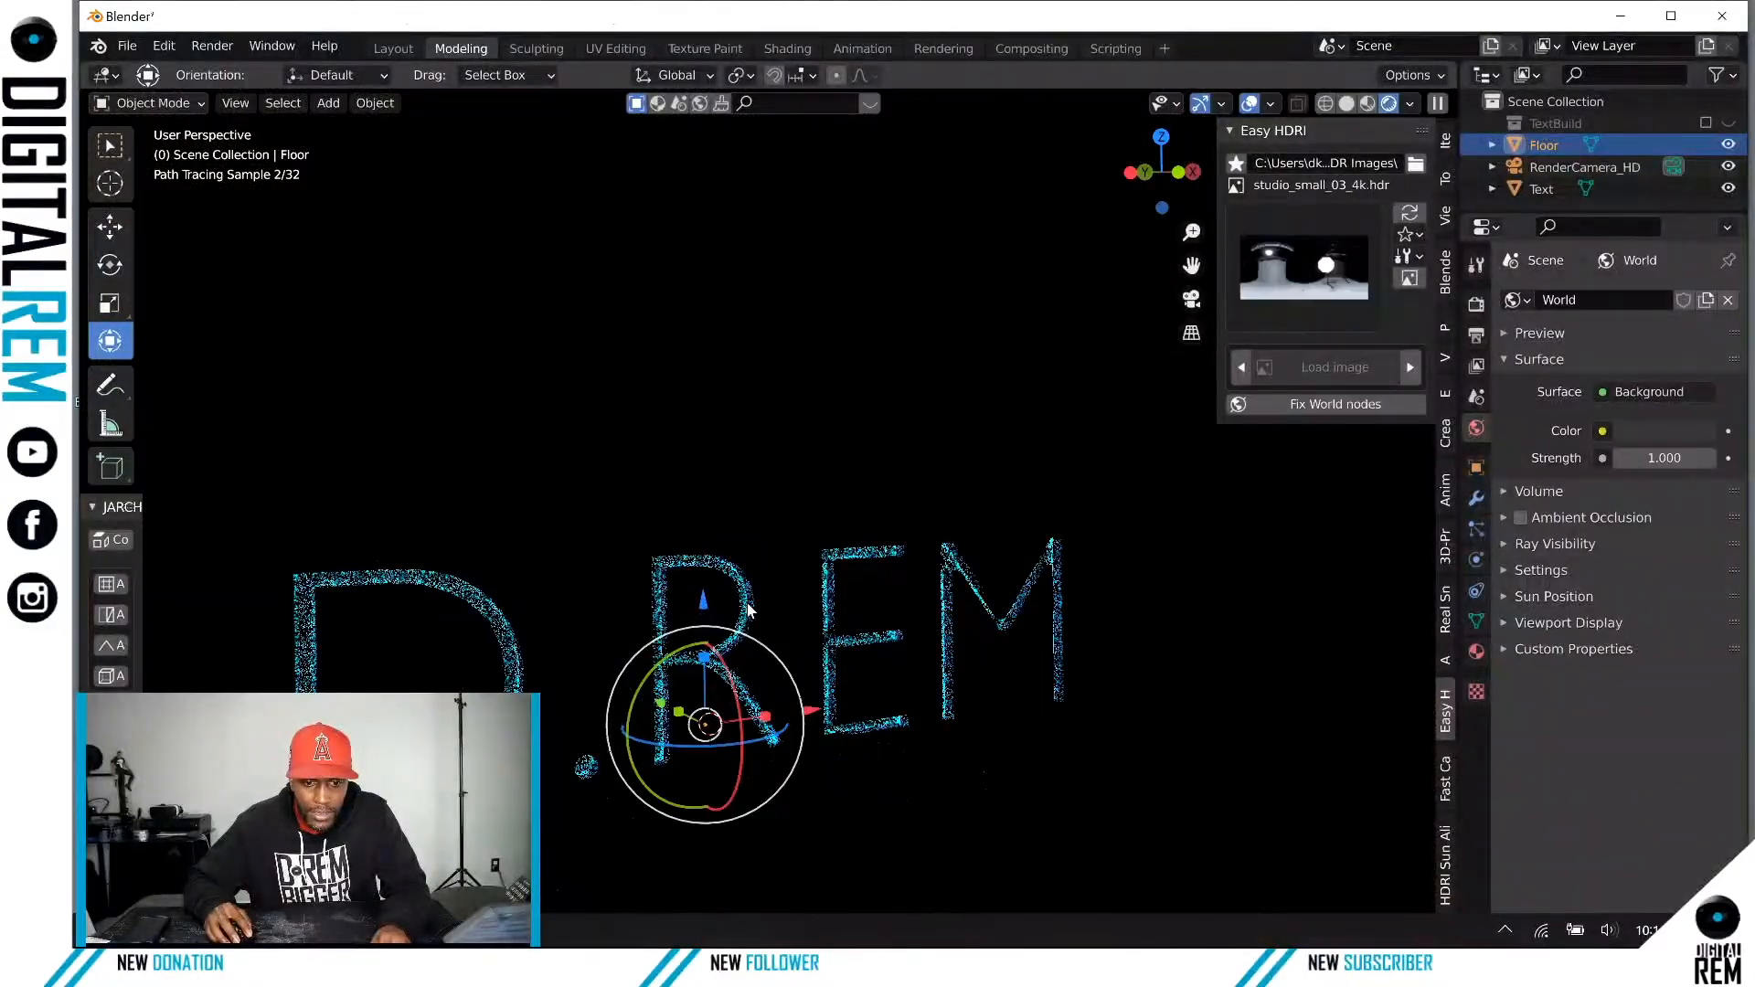
key("ctrl+shift+z")
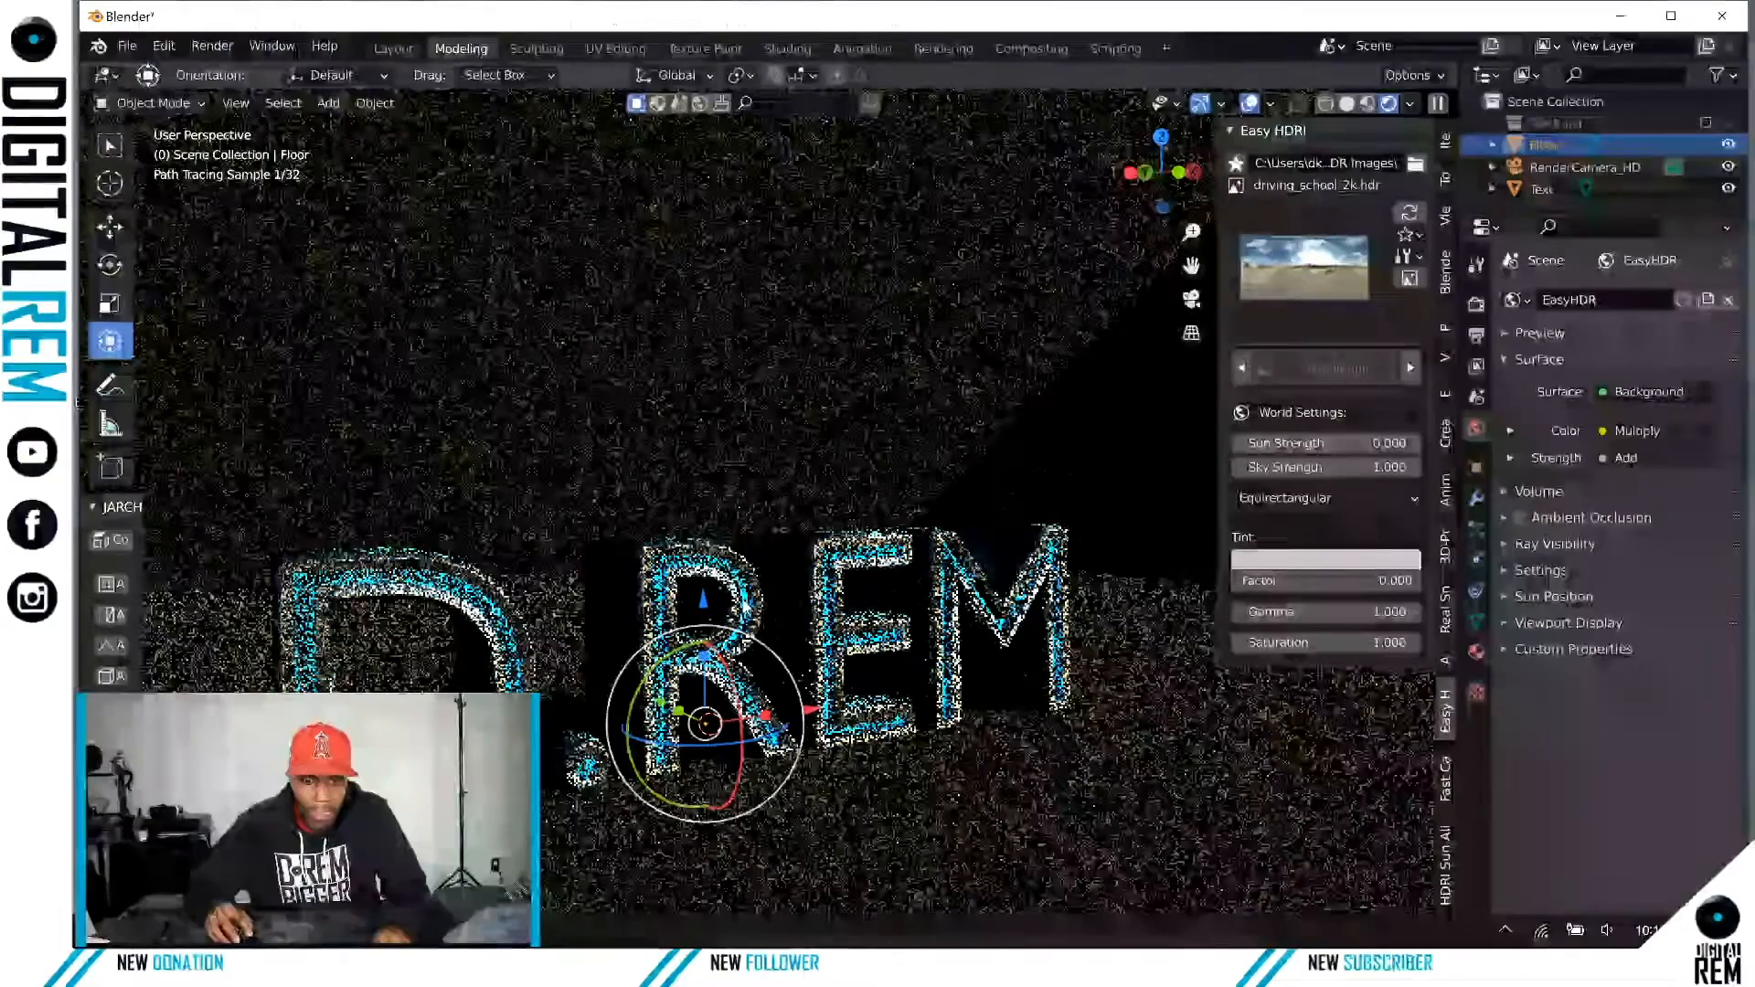
Step: Nudge the D.REM text object slightly upward along the Z axis
left_click(745, 605)
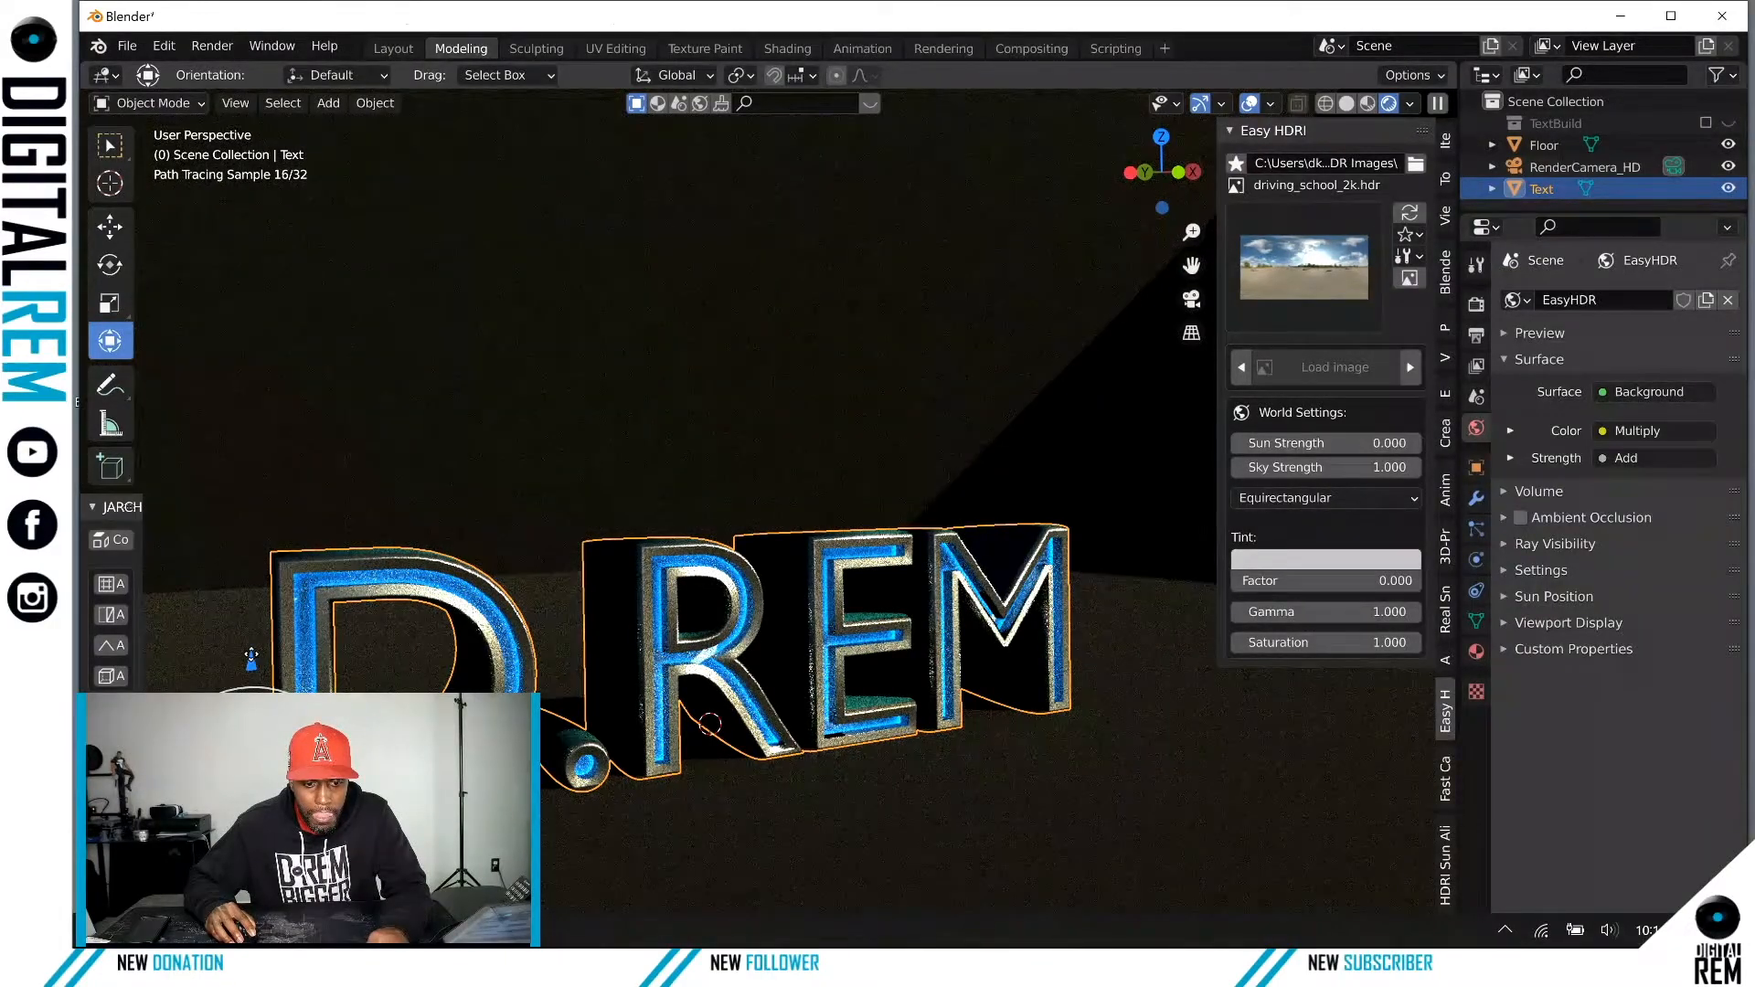
left_click_drag(251, 656, 250, 653)
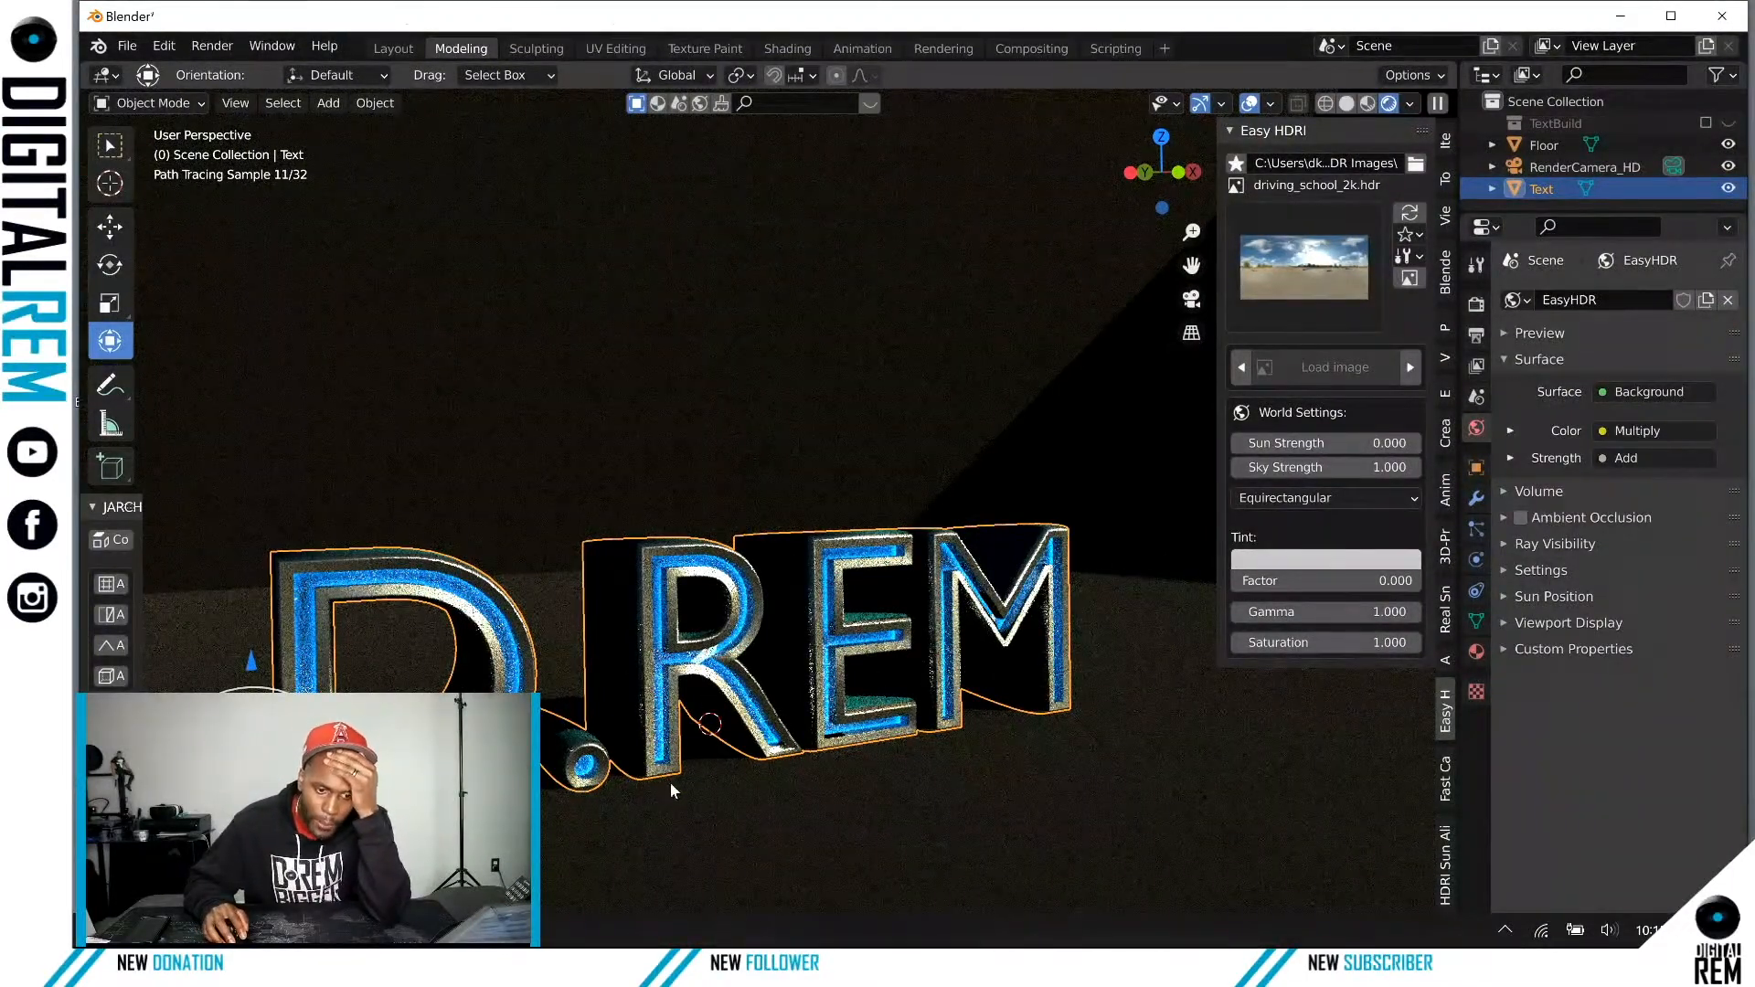
left_click(926, 804)
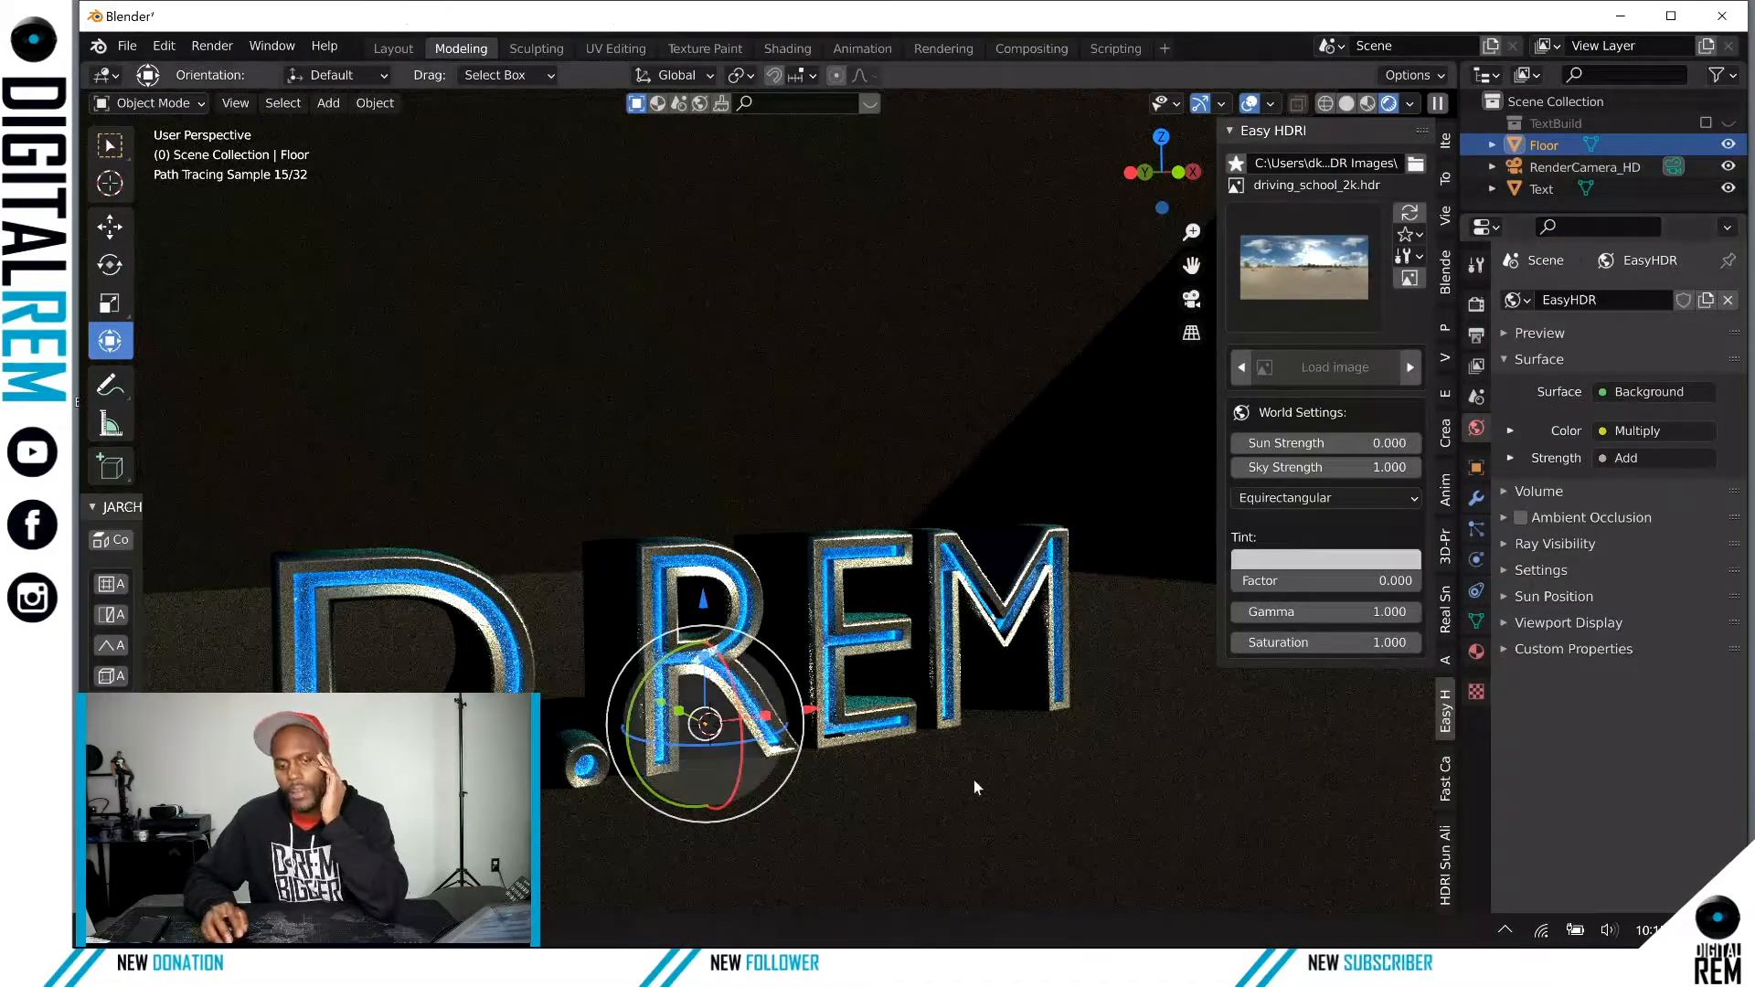
Step: In Edit Mode on the text, select all linked geometry of the dot and raise it slightly along the global Z axis
left_click(581, 764)
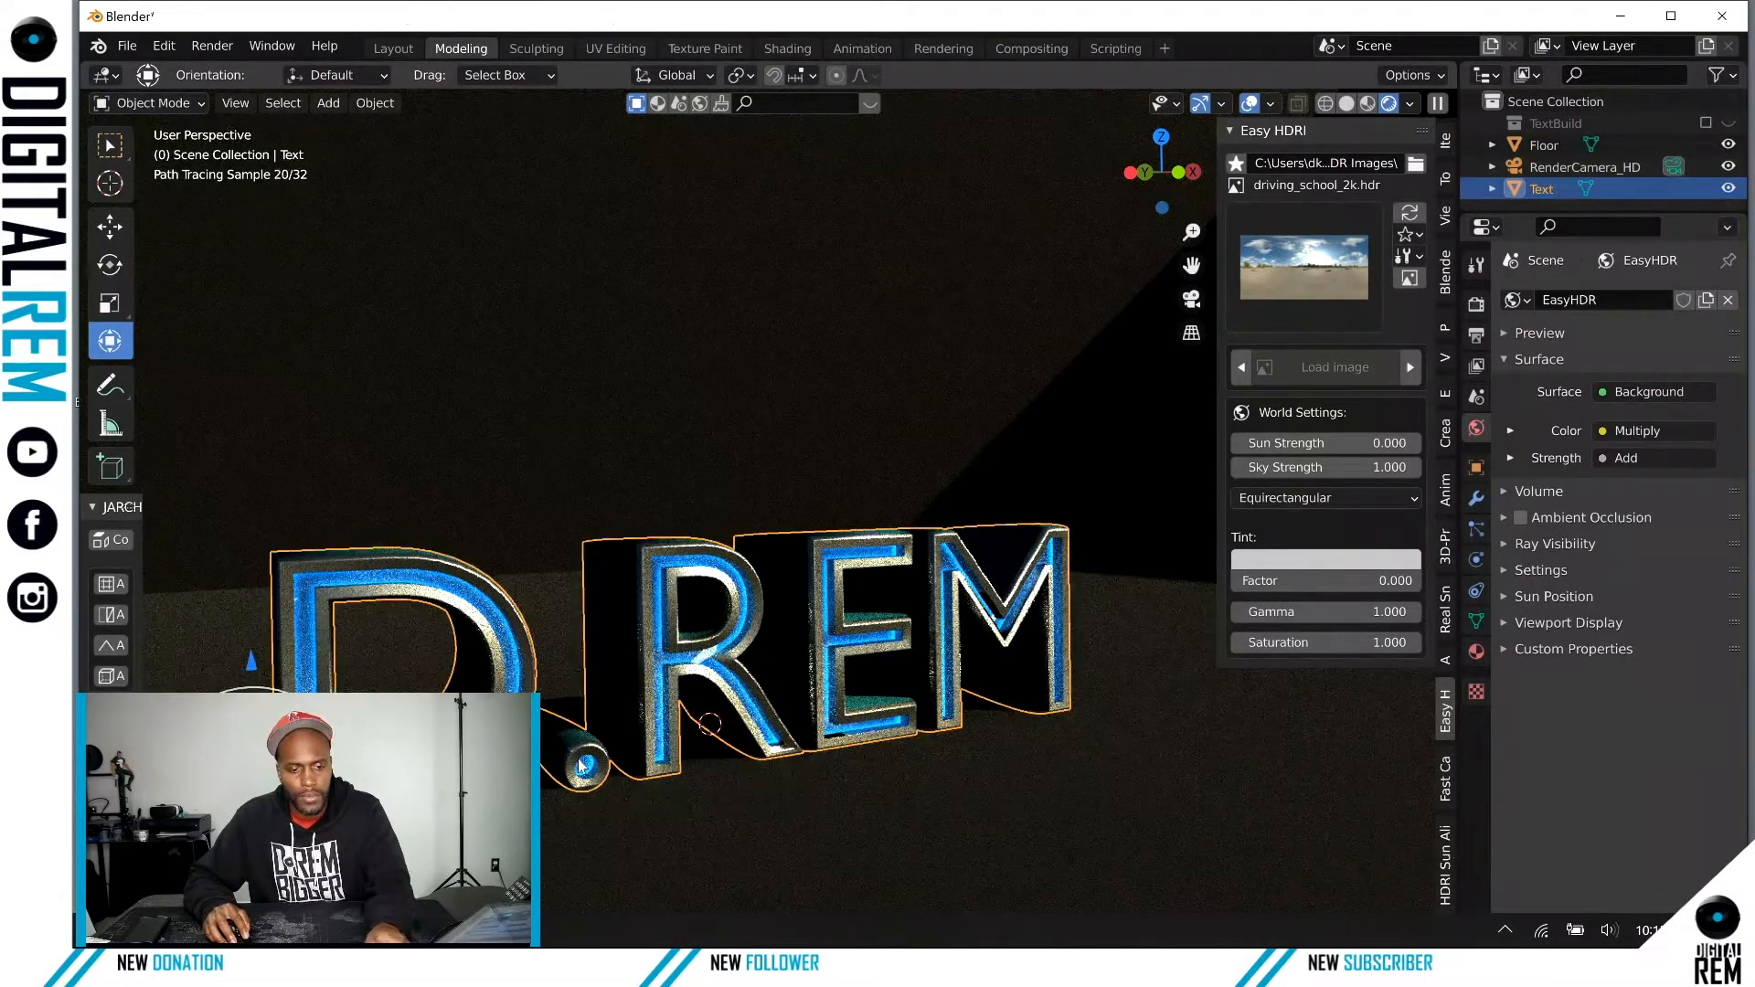
left_click(745, 768)
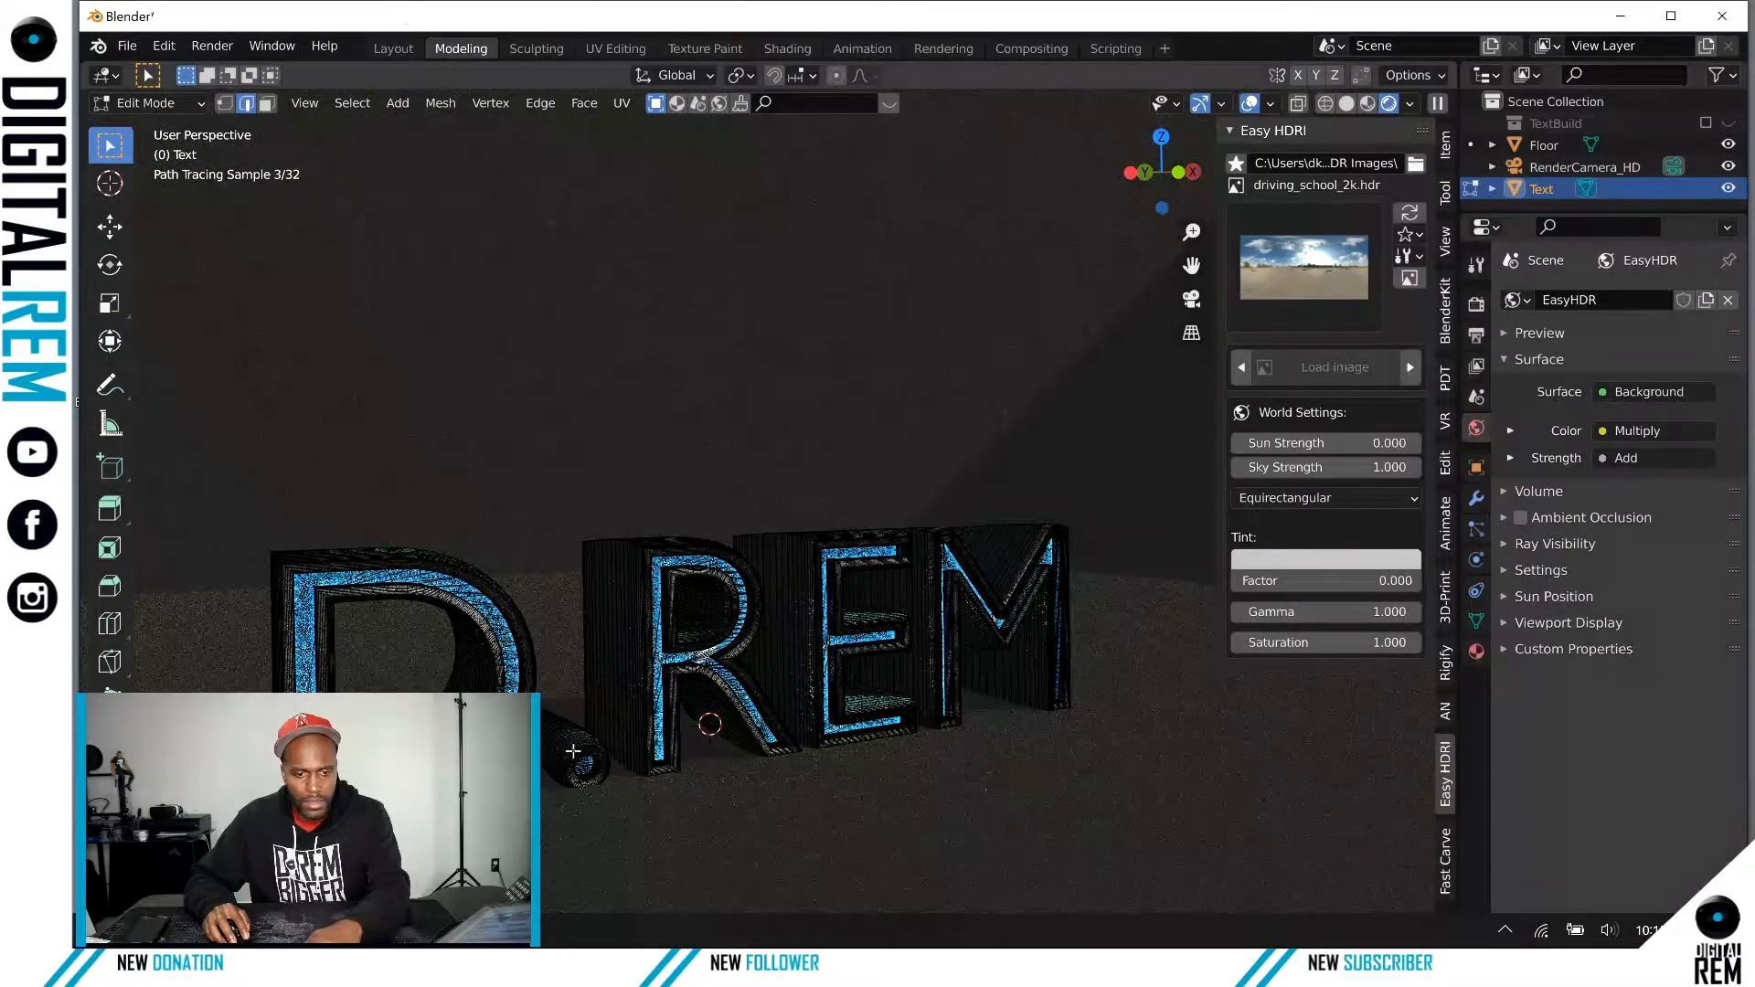
key("l")
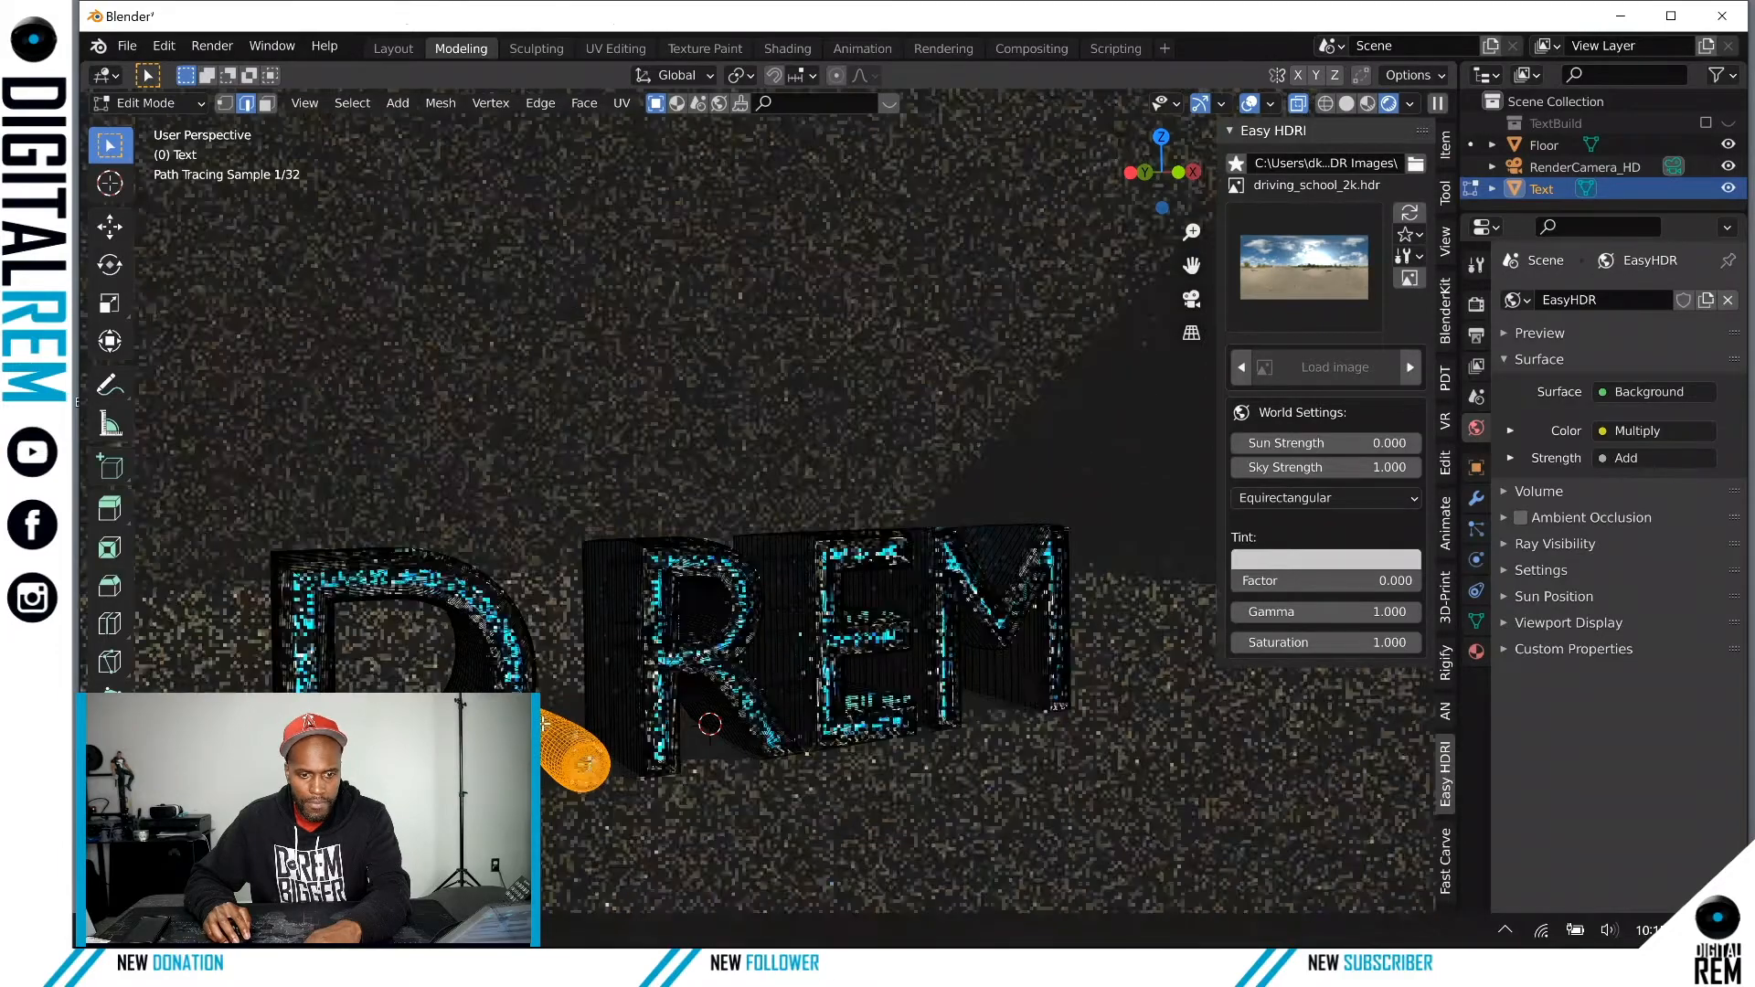
key("l")
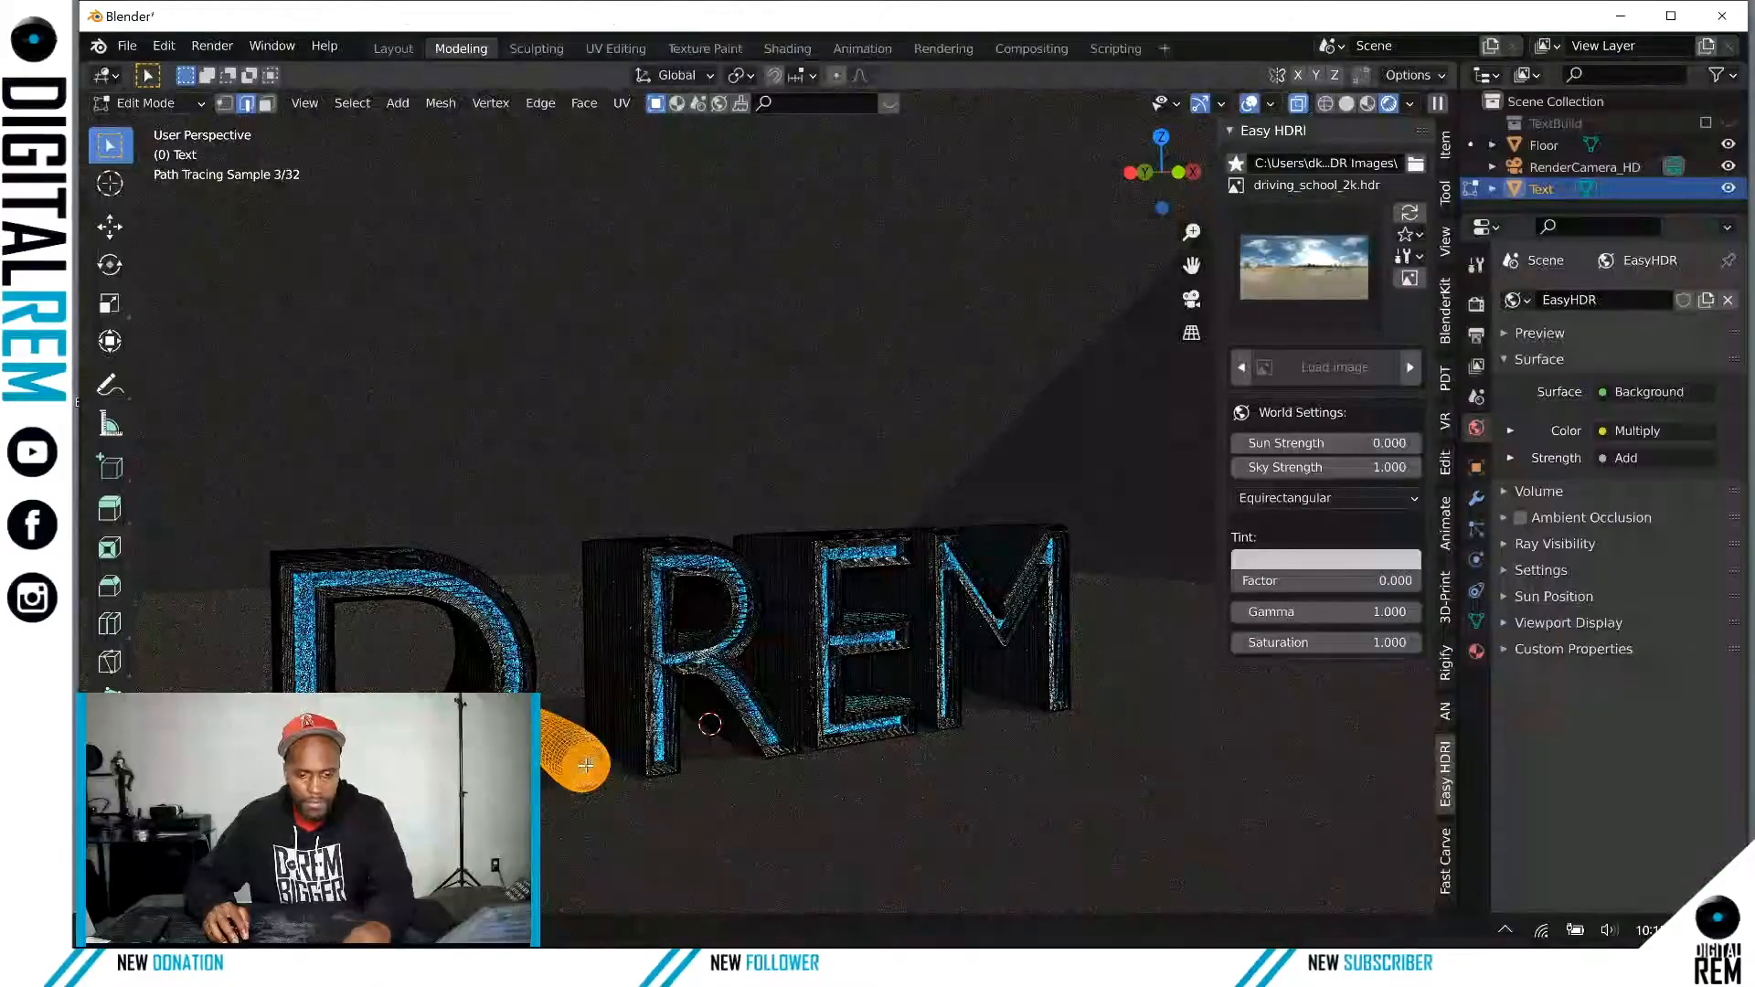
key("g")
key("z")
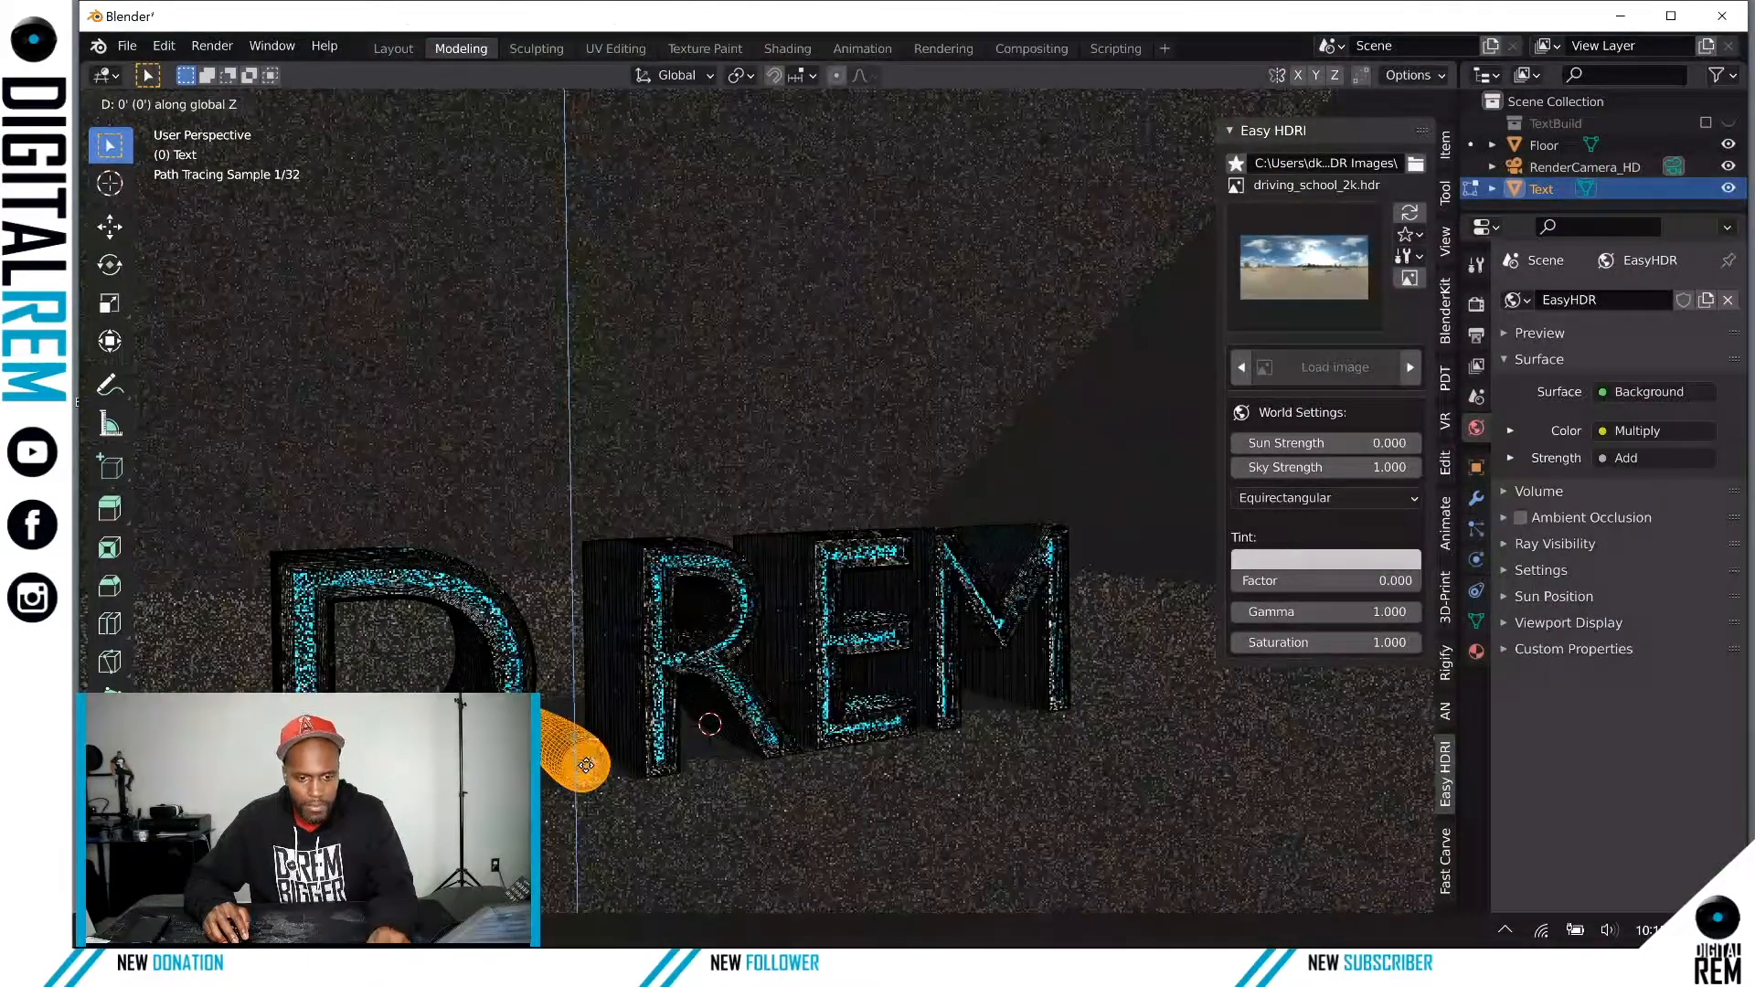
left_click(586, 760)
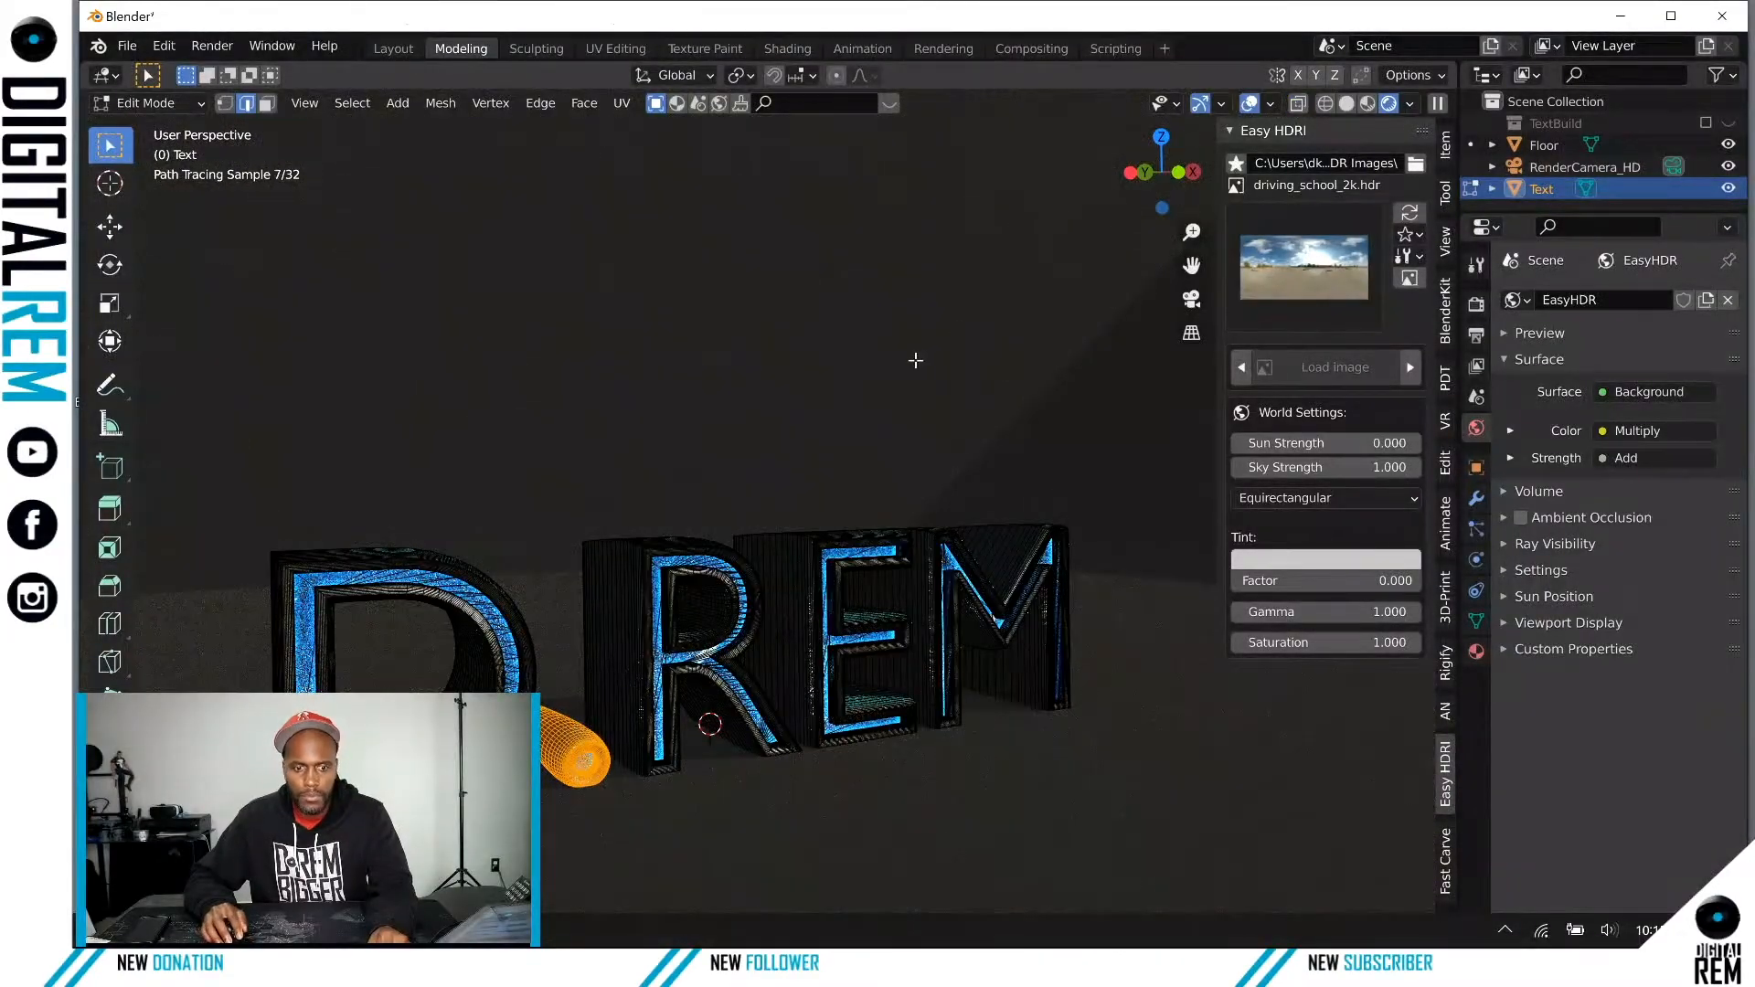
Step: Switch the viewport to Material Preview, fine-tune the dot's height along the Z axis, and return to Object Mode
left_click(1367, 103)
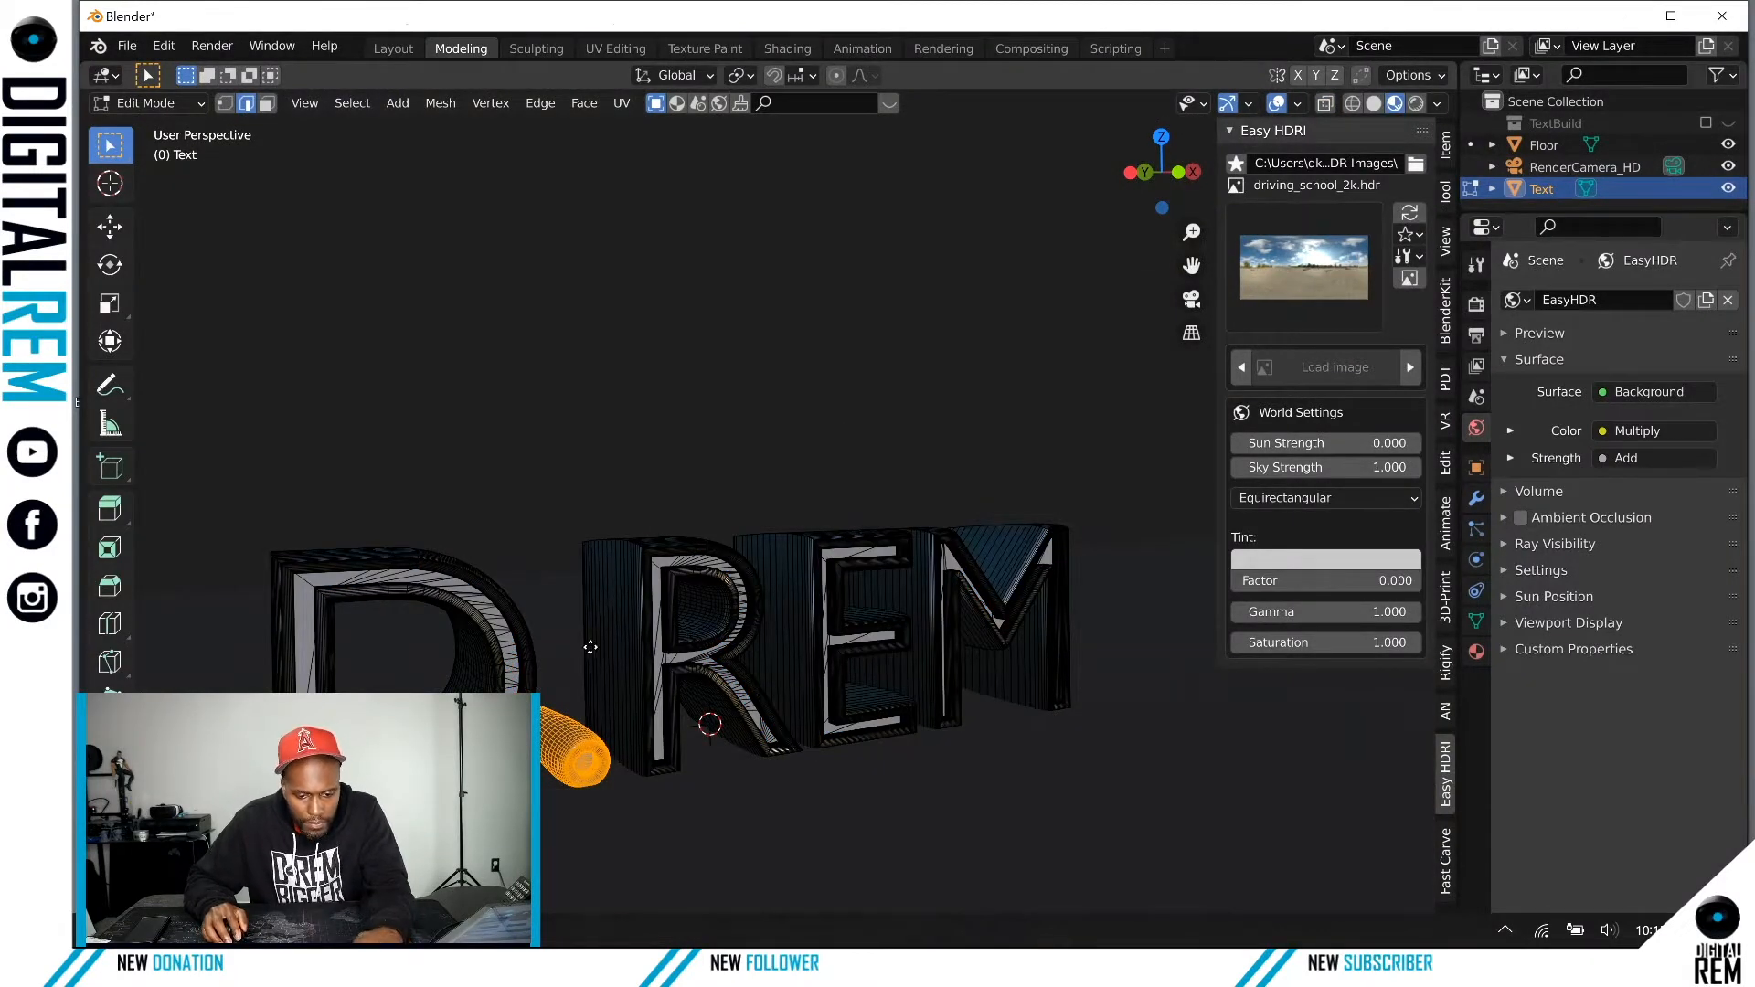
key("g")
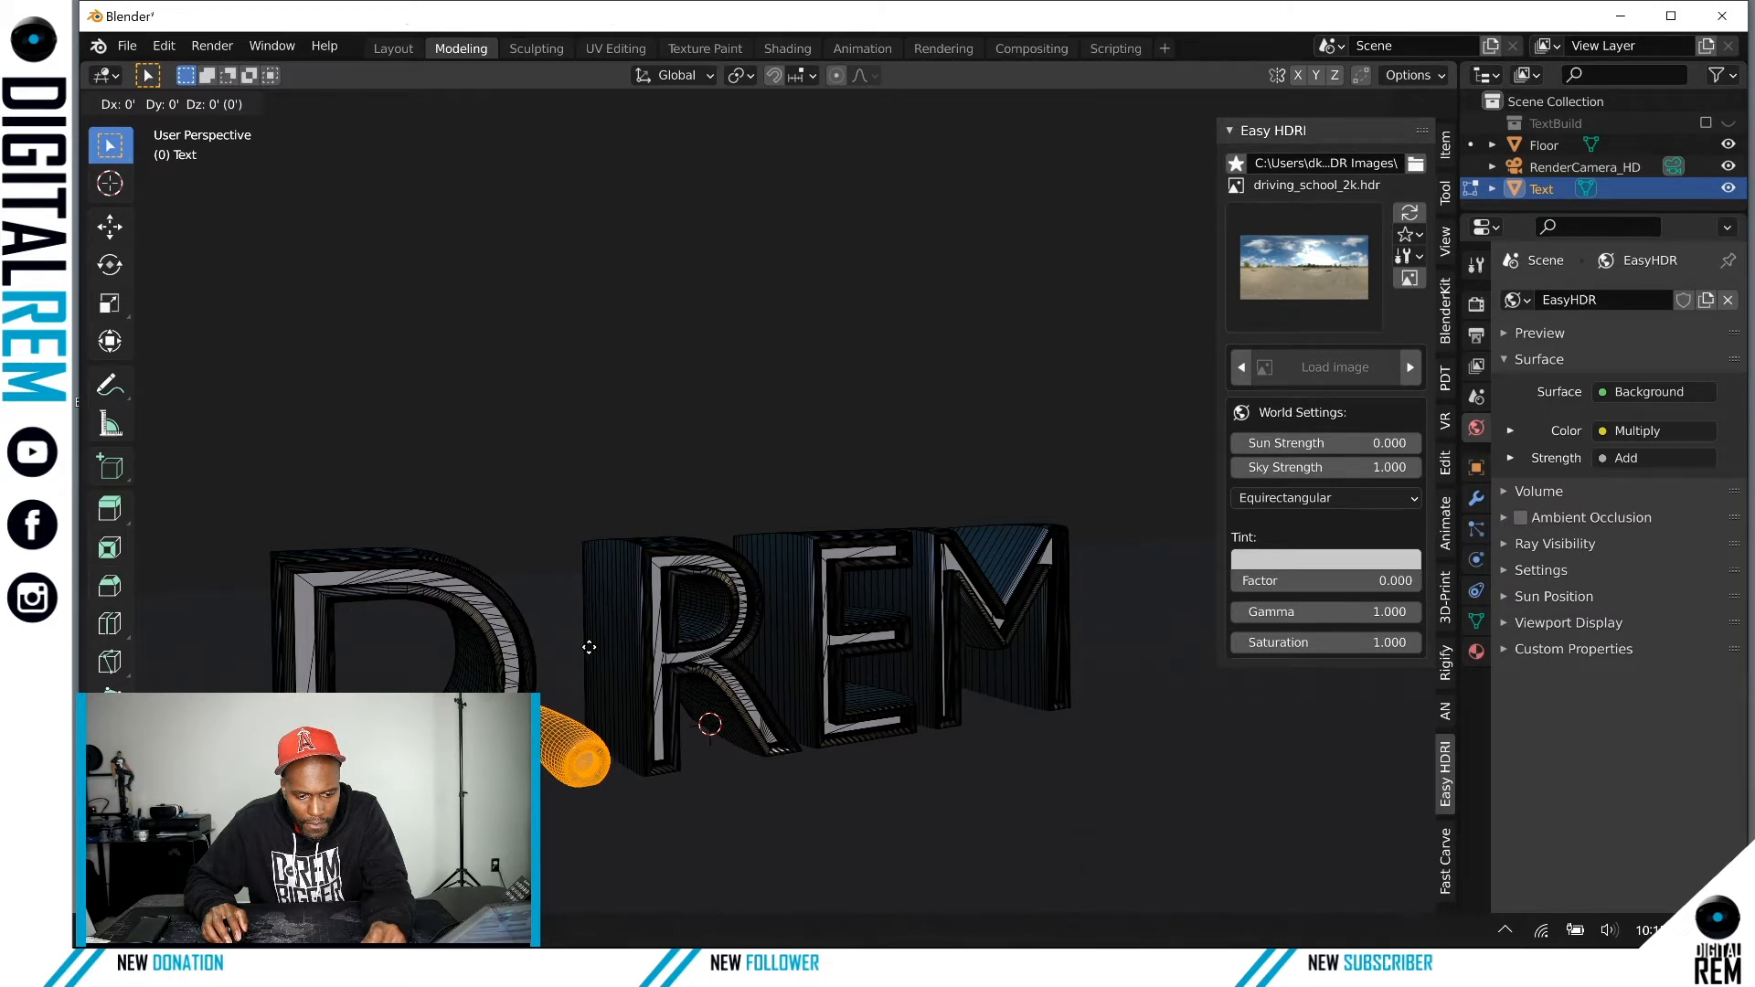
key("z")
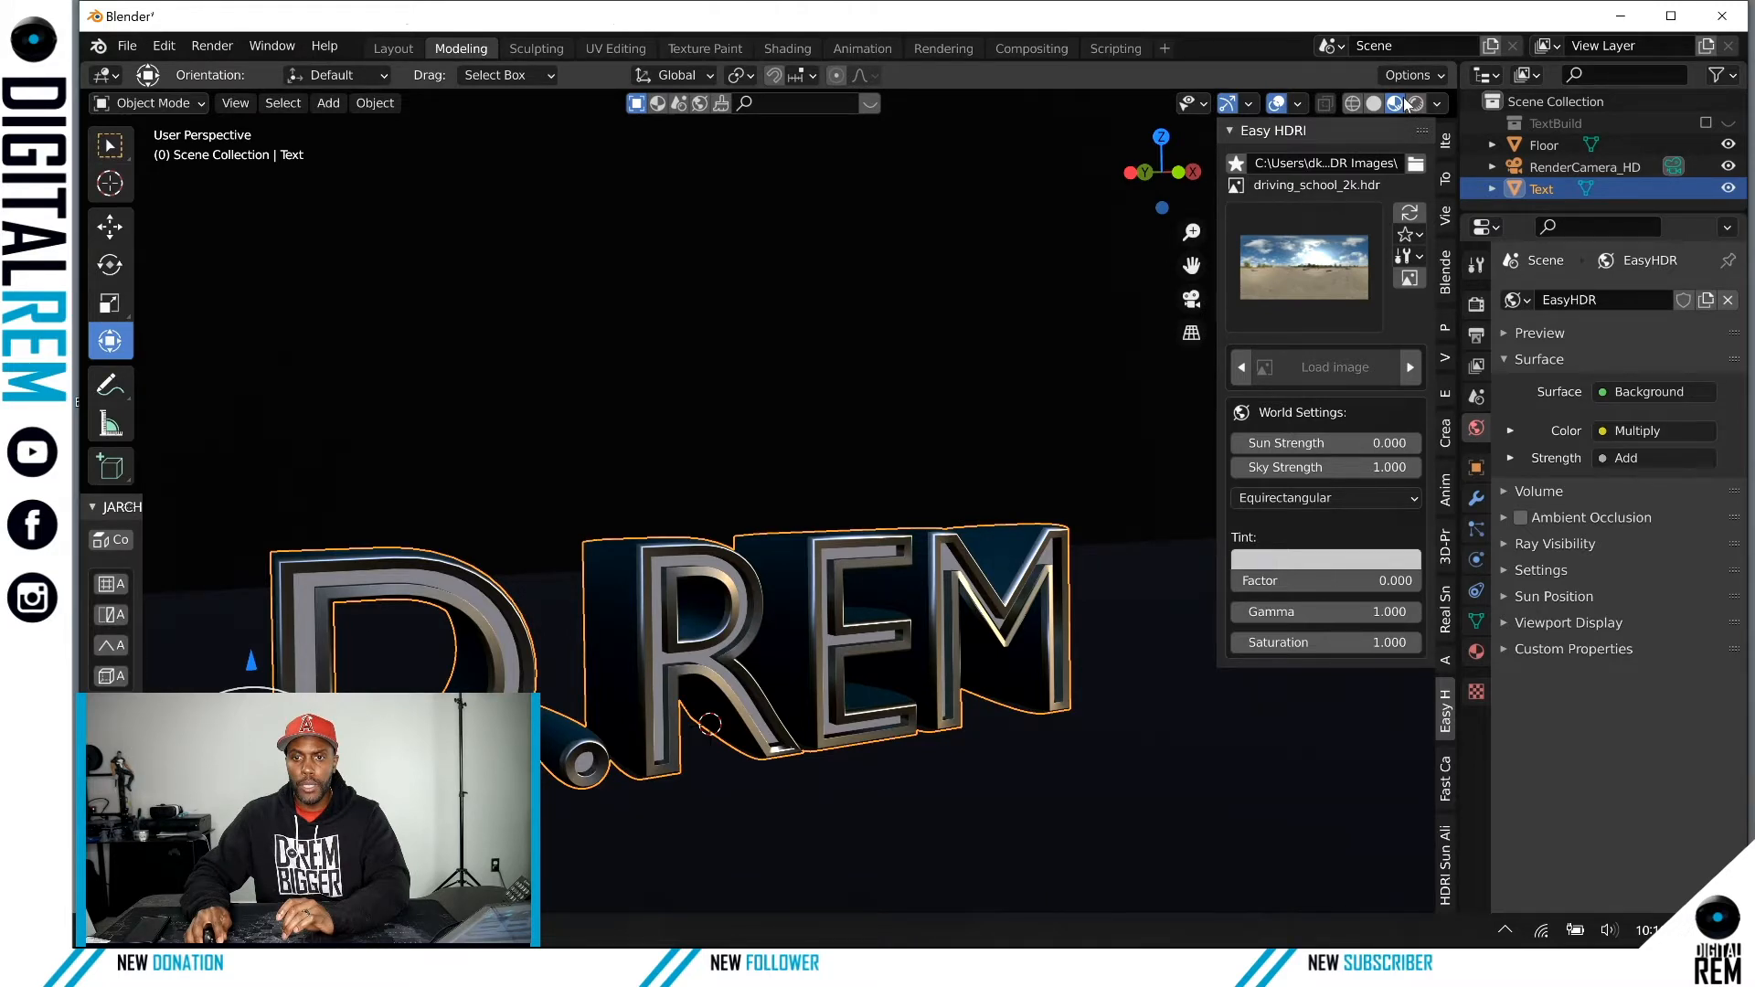
Step: Show the scene in Rendered shading and advance the Easy HDRI environments from driving_school_2k.hdr to the LA_Downtown fishing Env image
left_click(1411, 102)
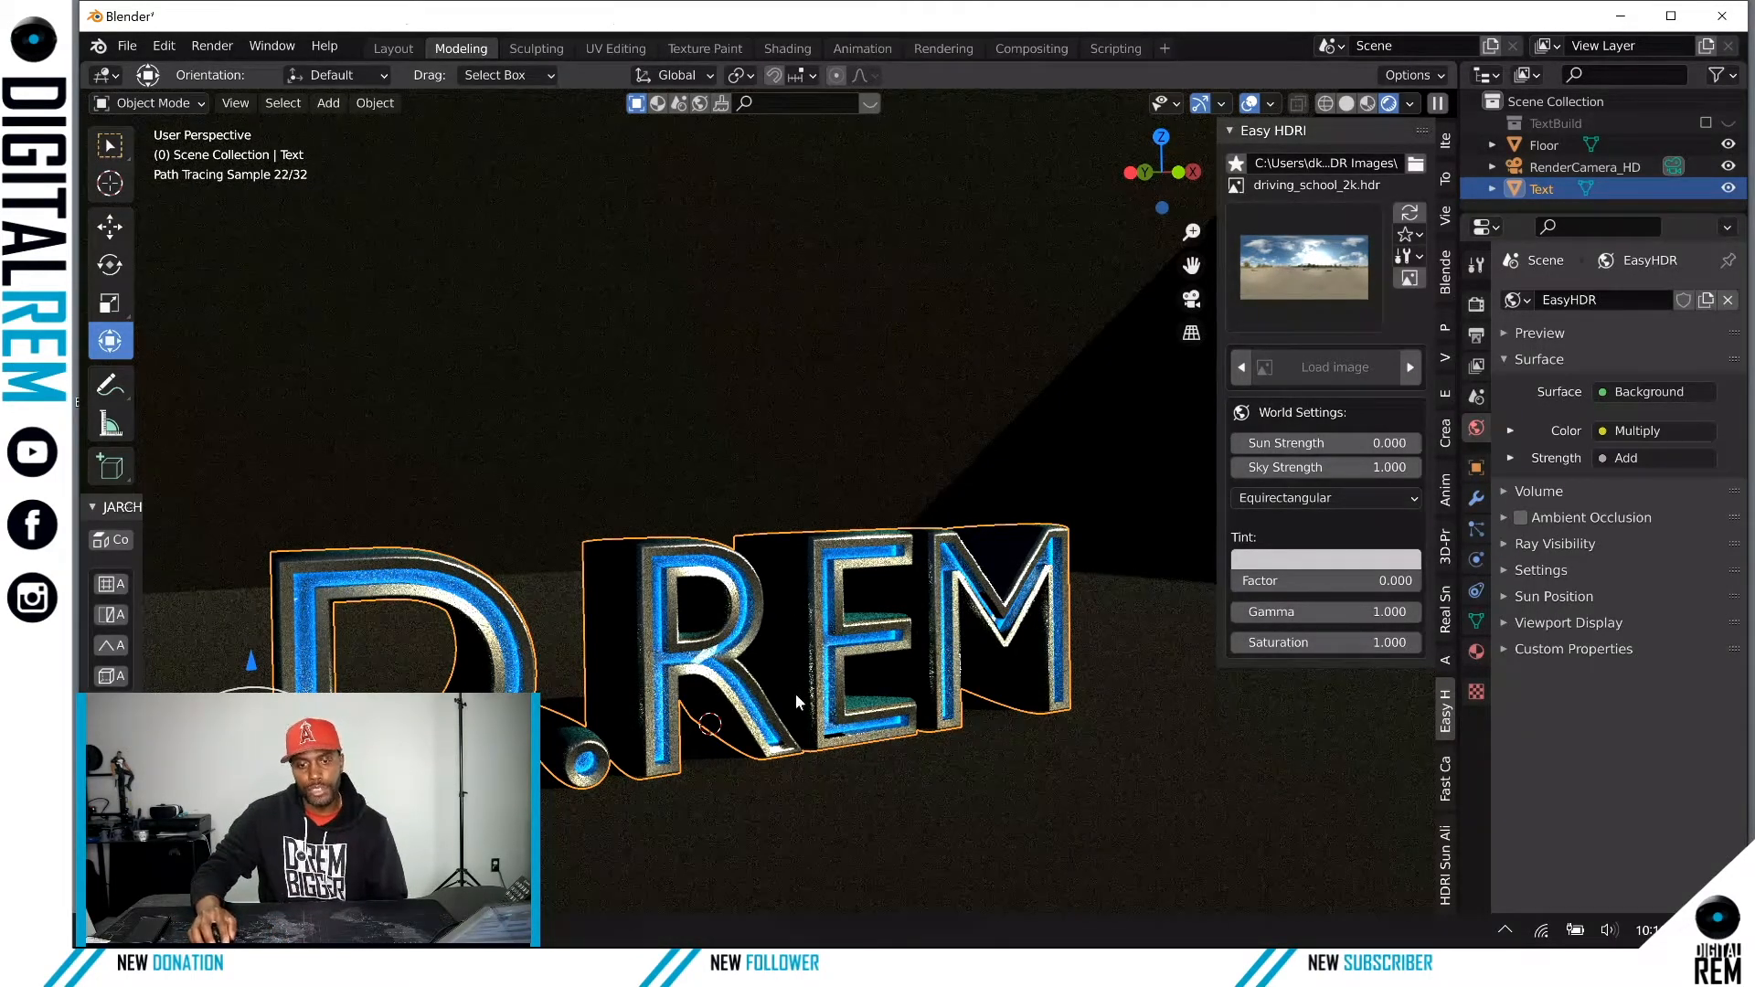
left_click(1411, 367)
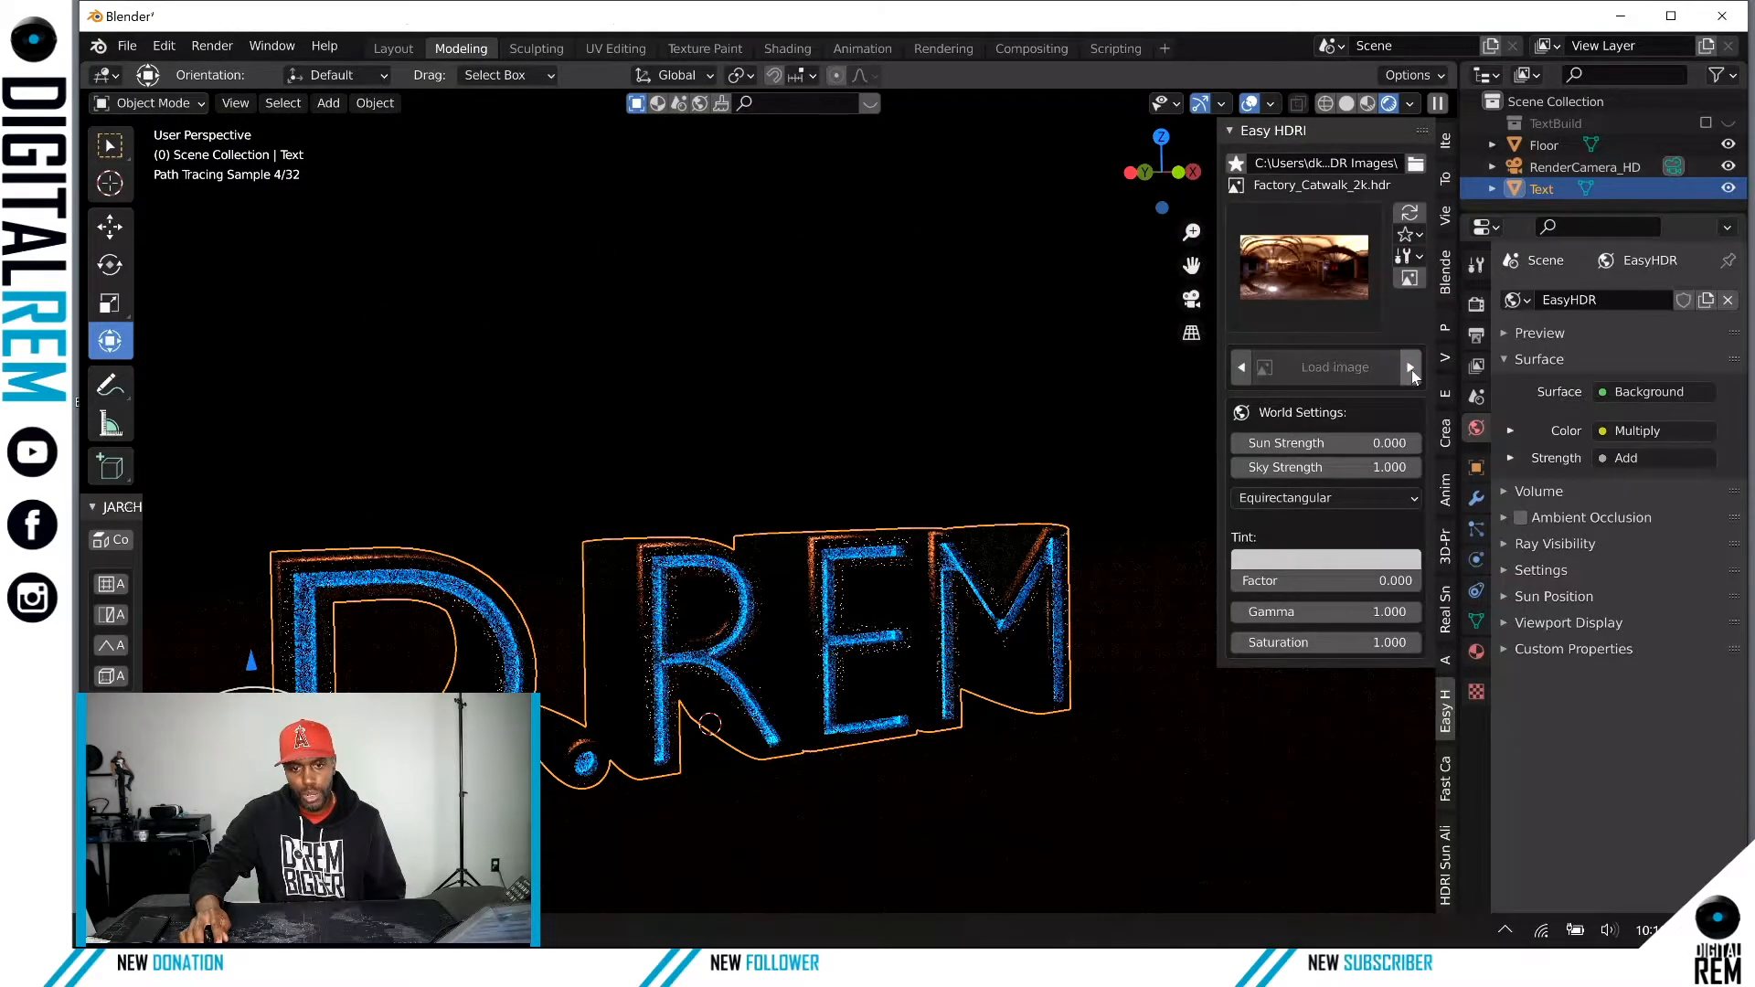
left_click(1411, 368)
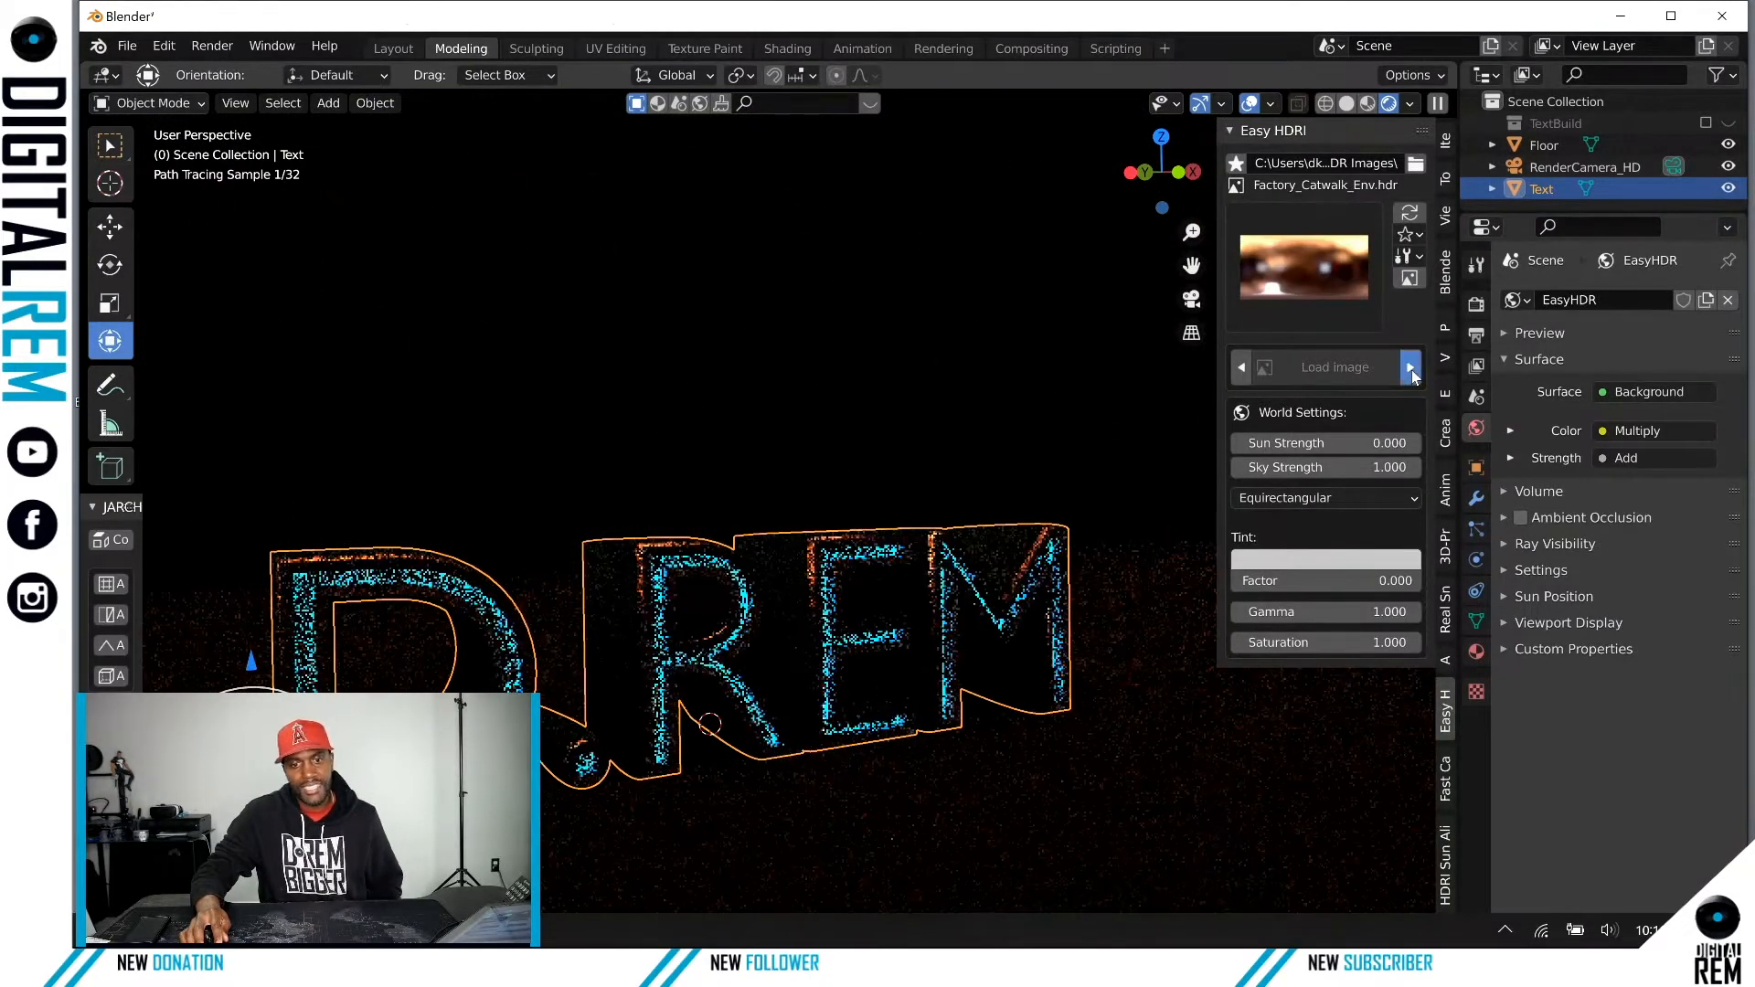
left_click(1411, 367)
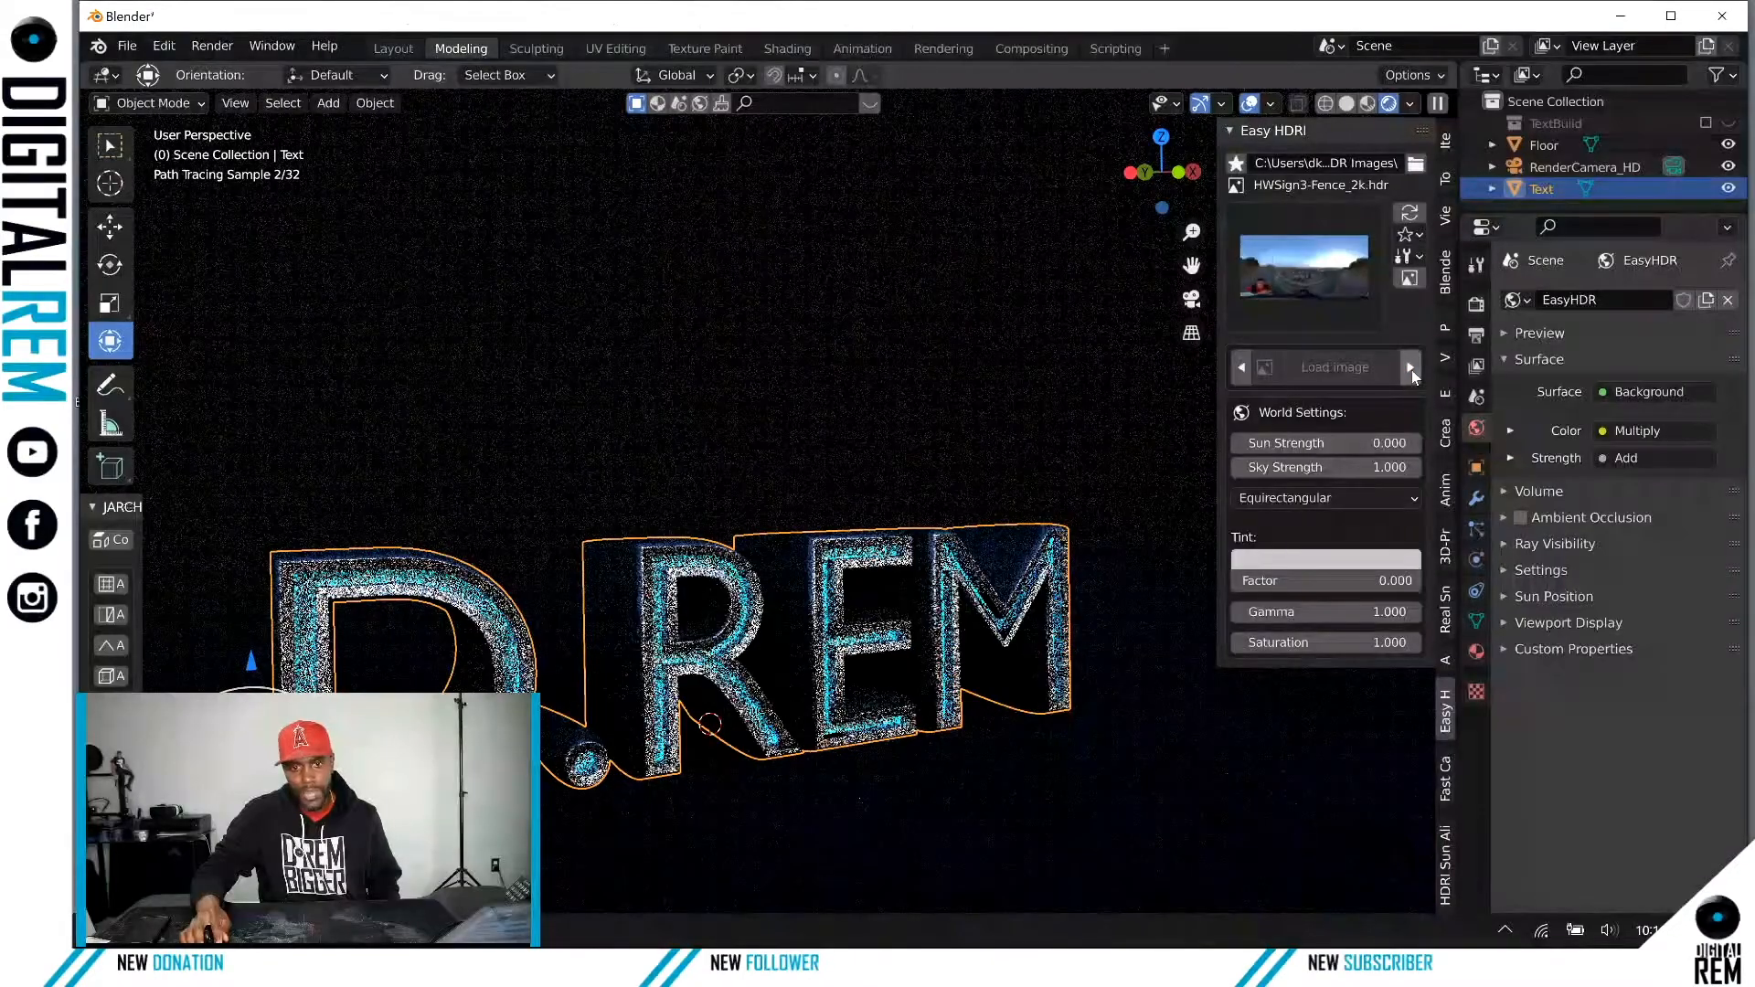
left_click(1411, 367)
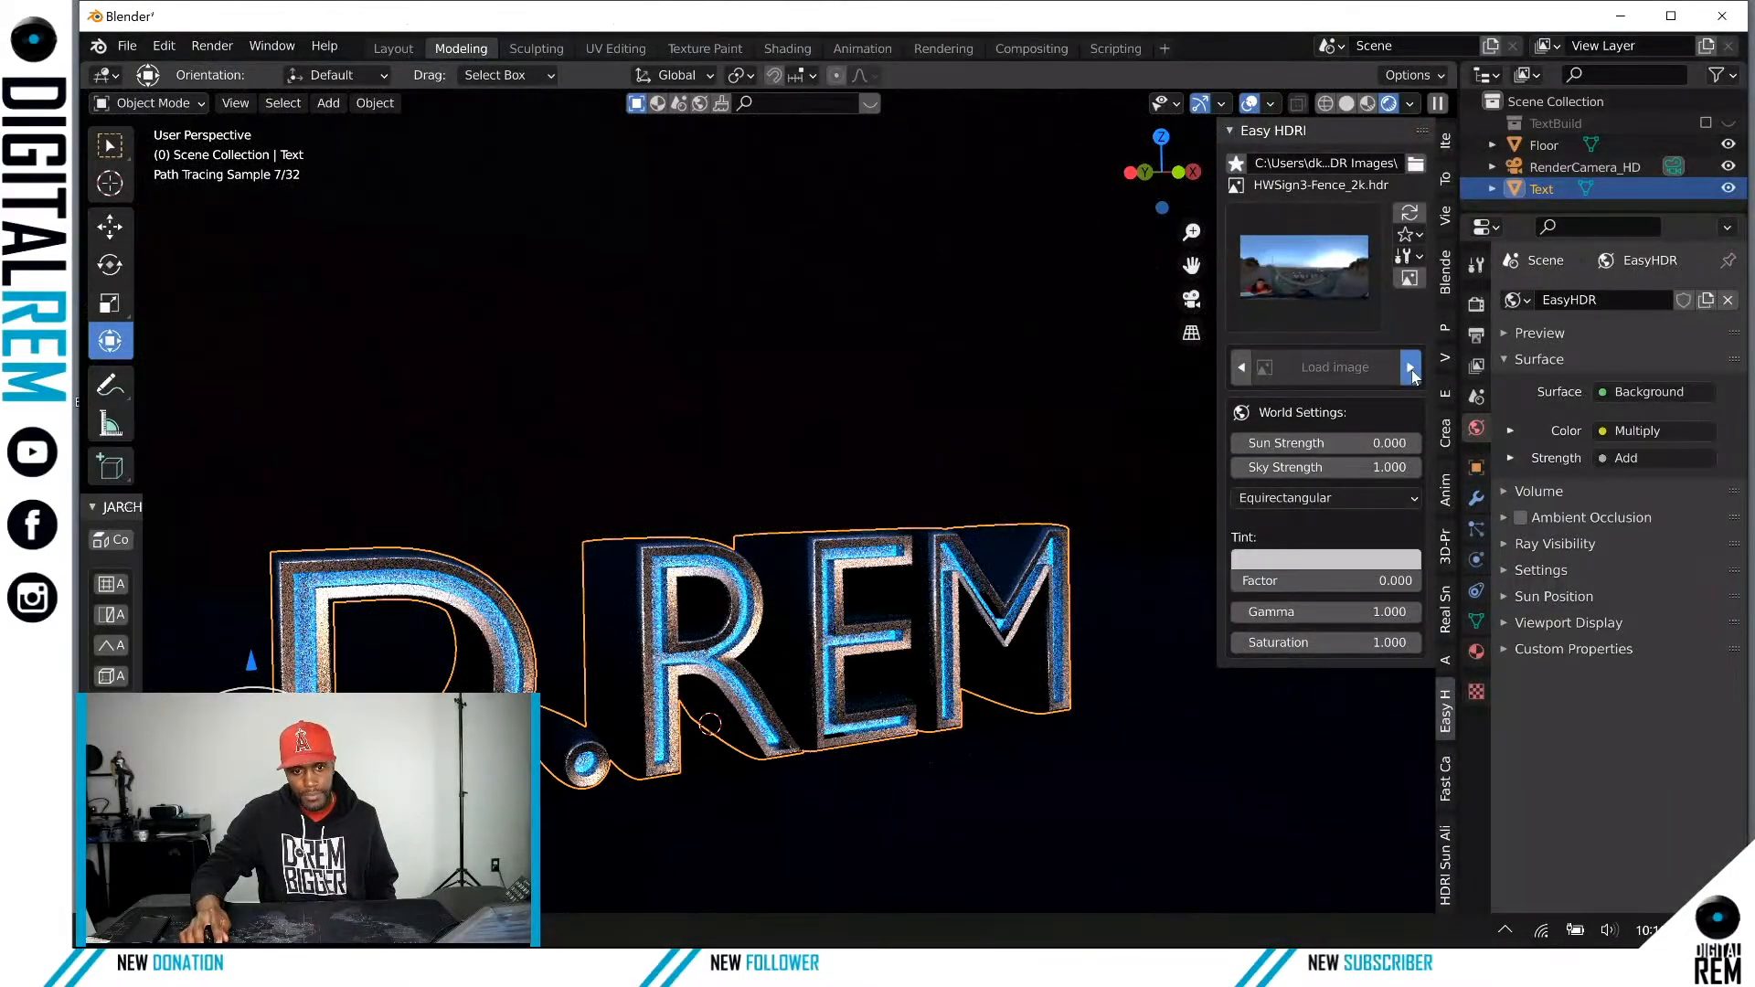
left_click(1410, 368)
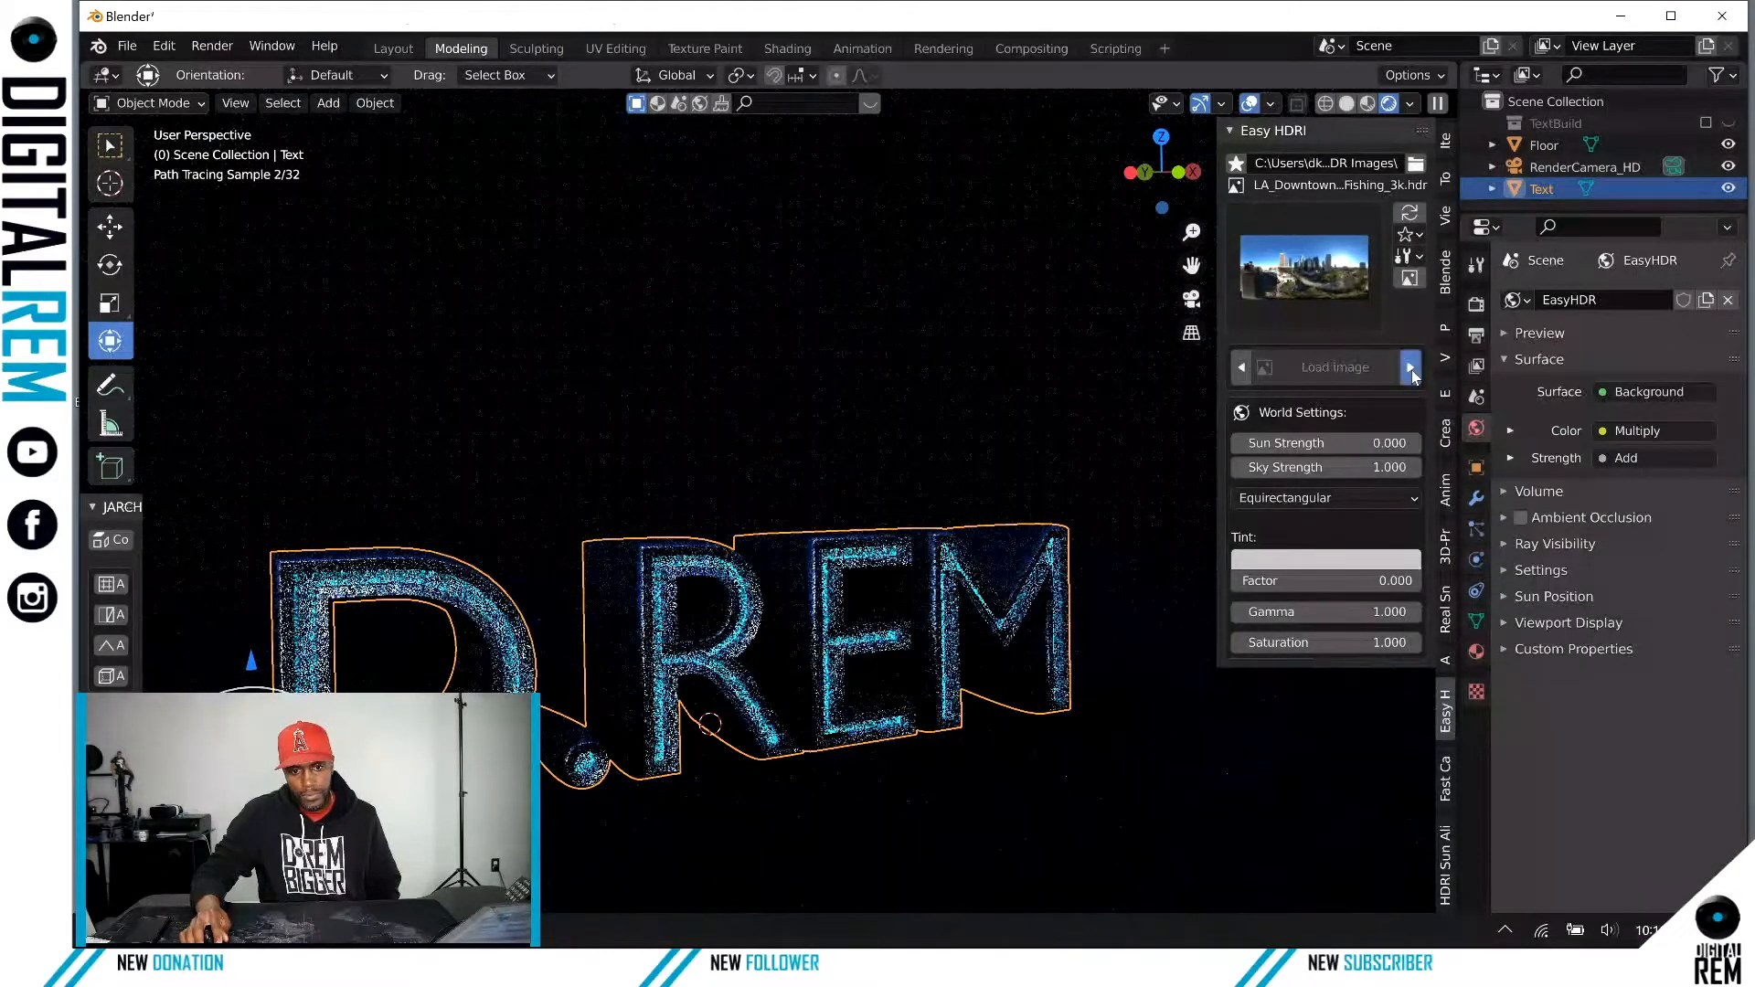
left_click(1410, 368)
Step: Hide the floor to expose the HDRI background and advance through the environments to Milkyway_small.hdr
left_click(997, 385)
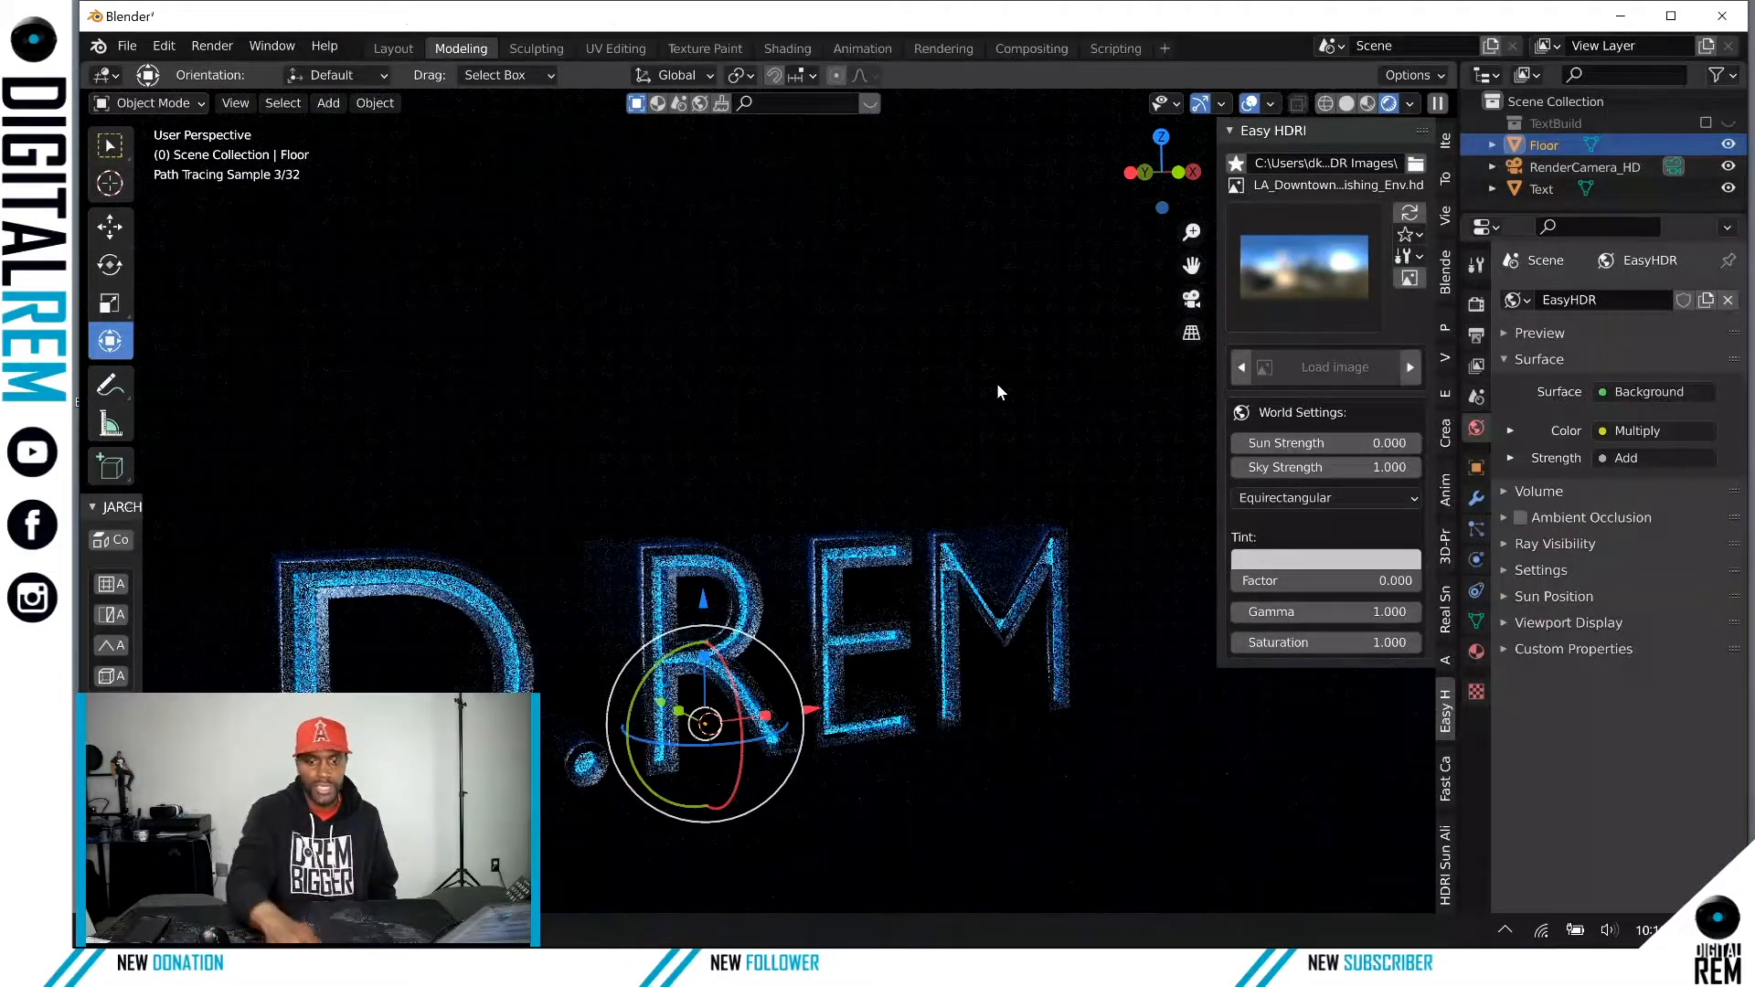
key("h")
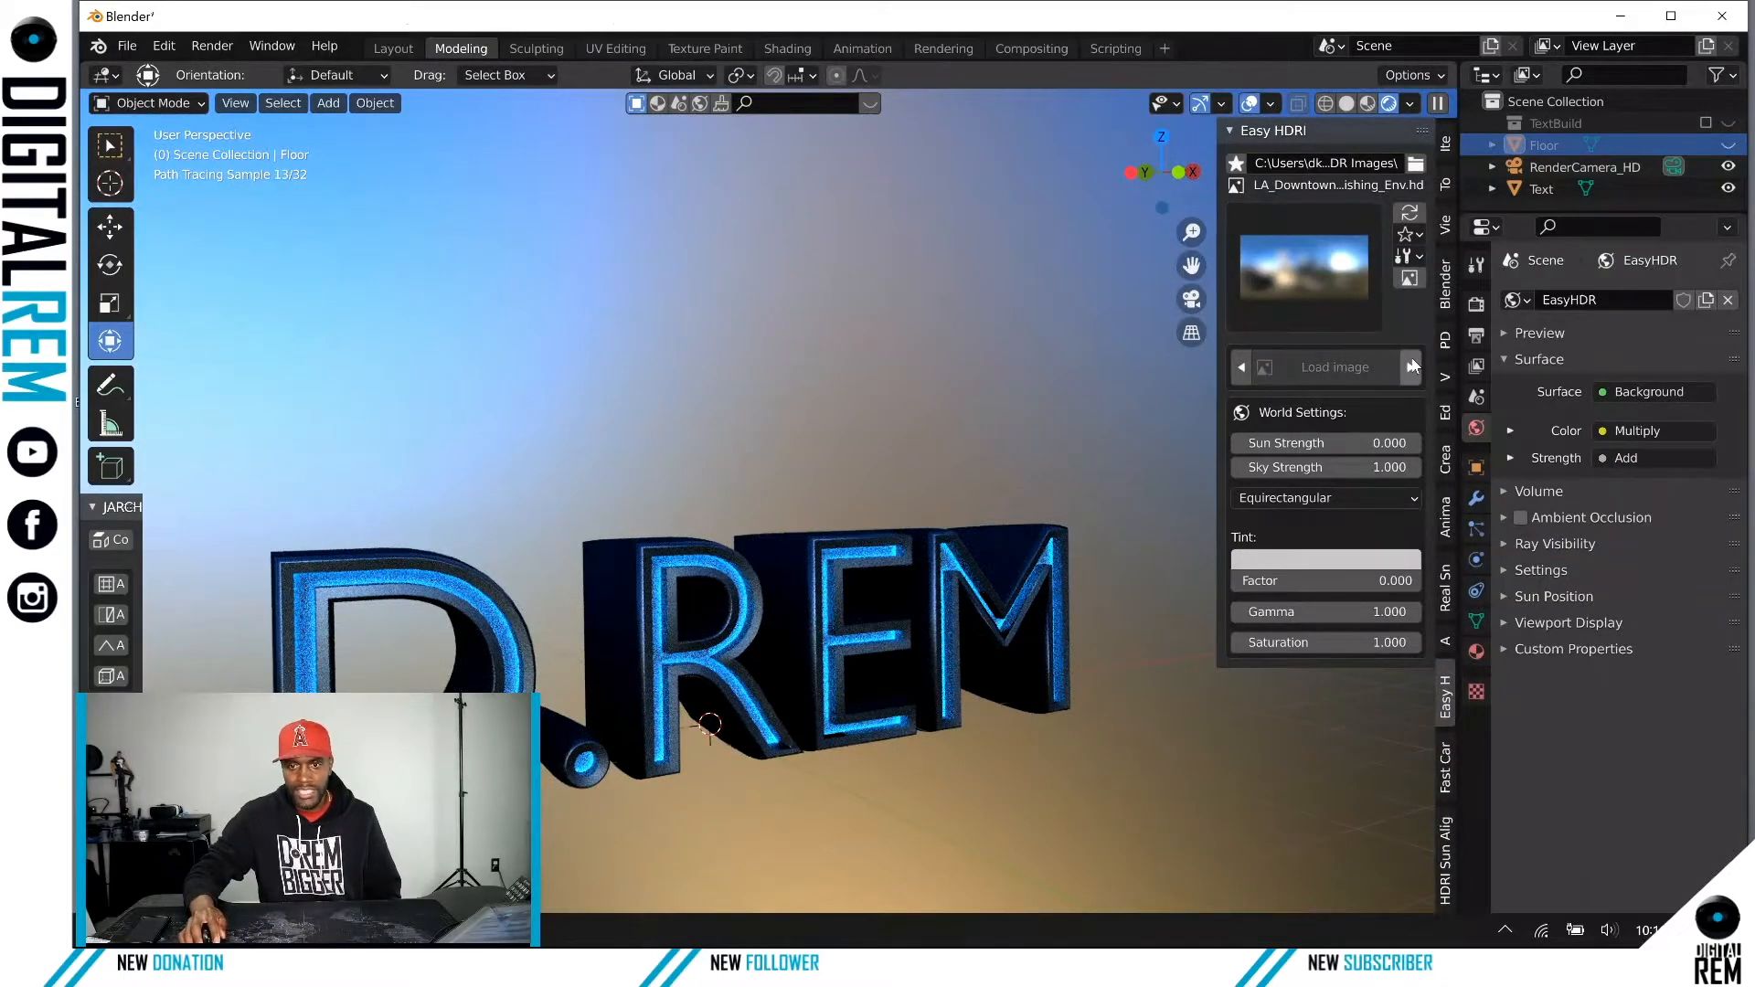
left_click(1411, 368)
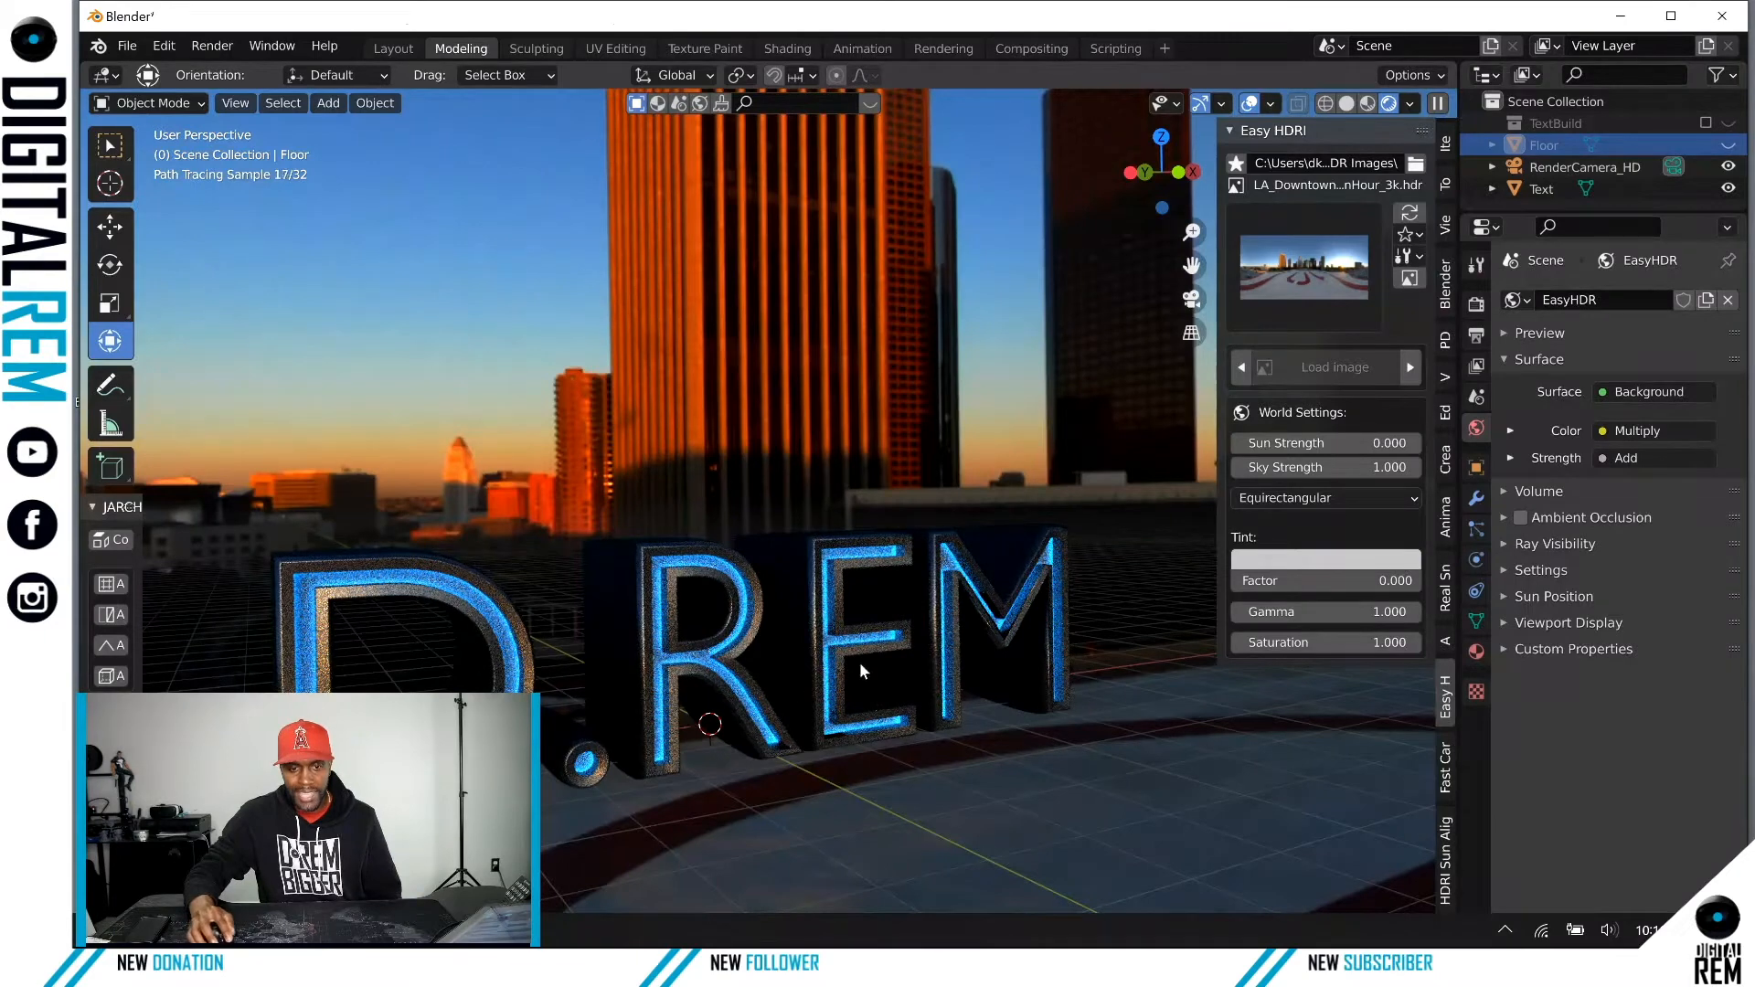
left_click(1411, 373)
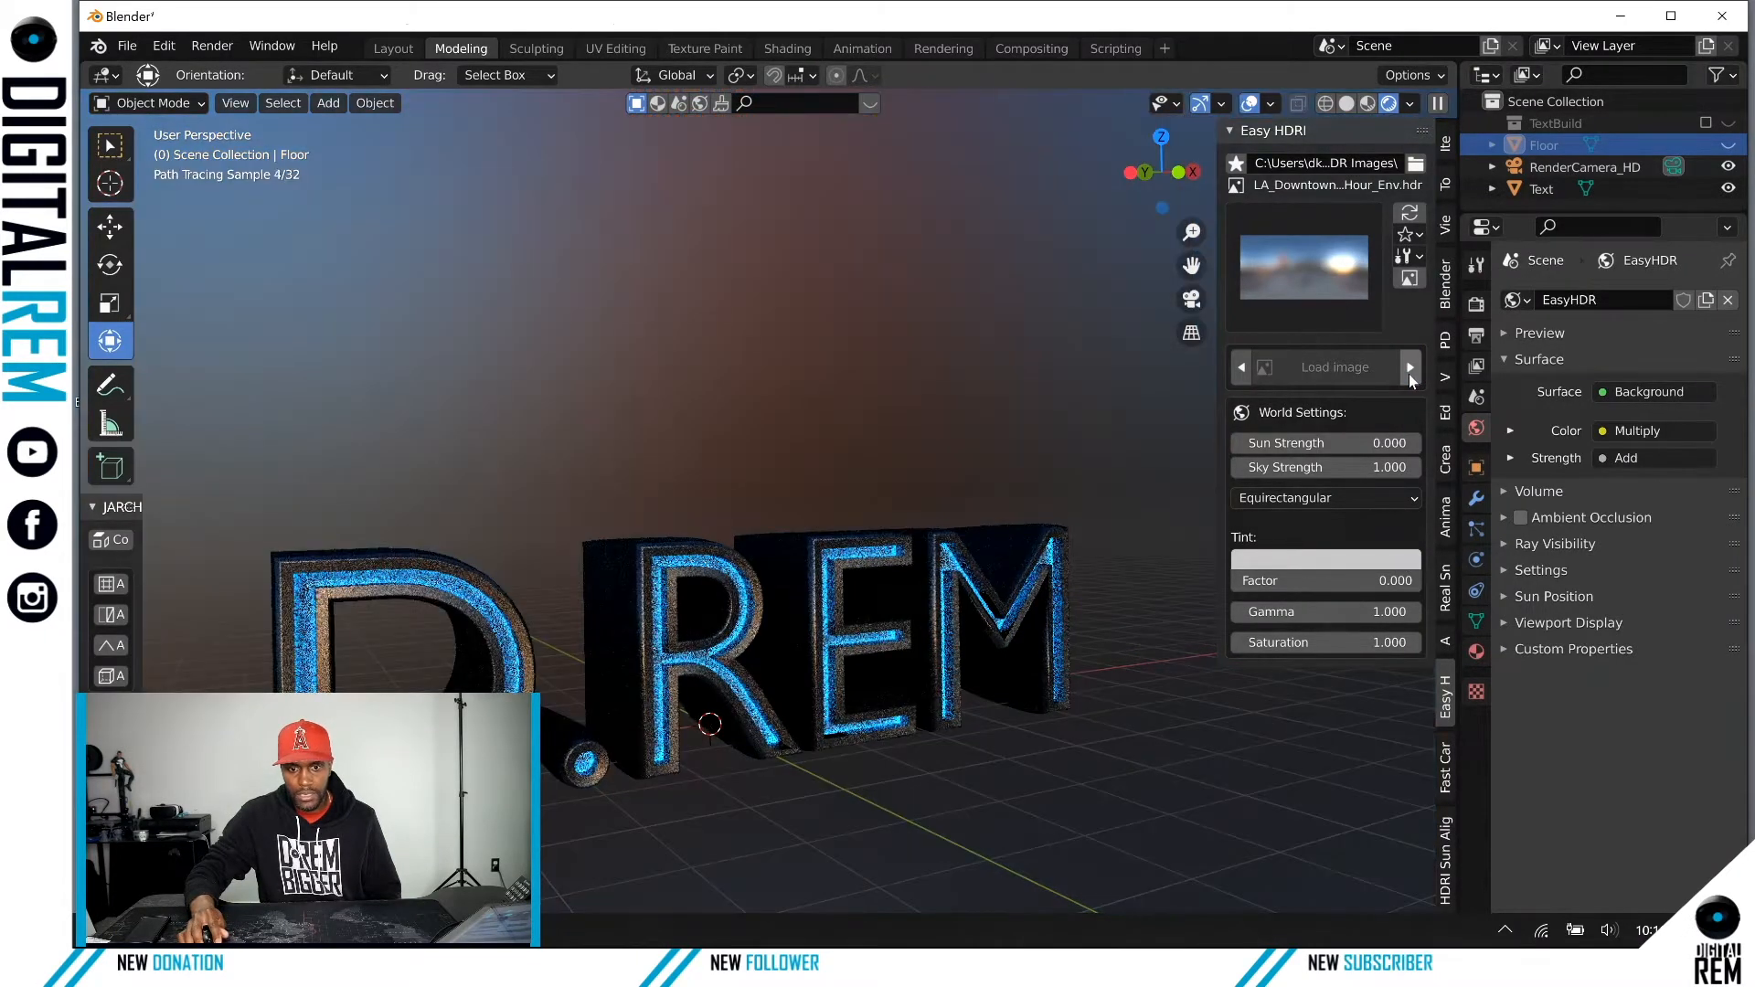
left_click(1411, 369)
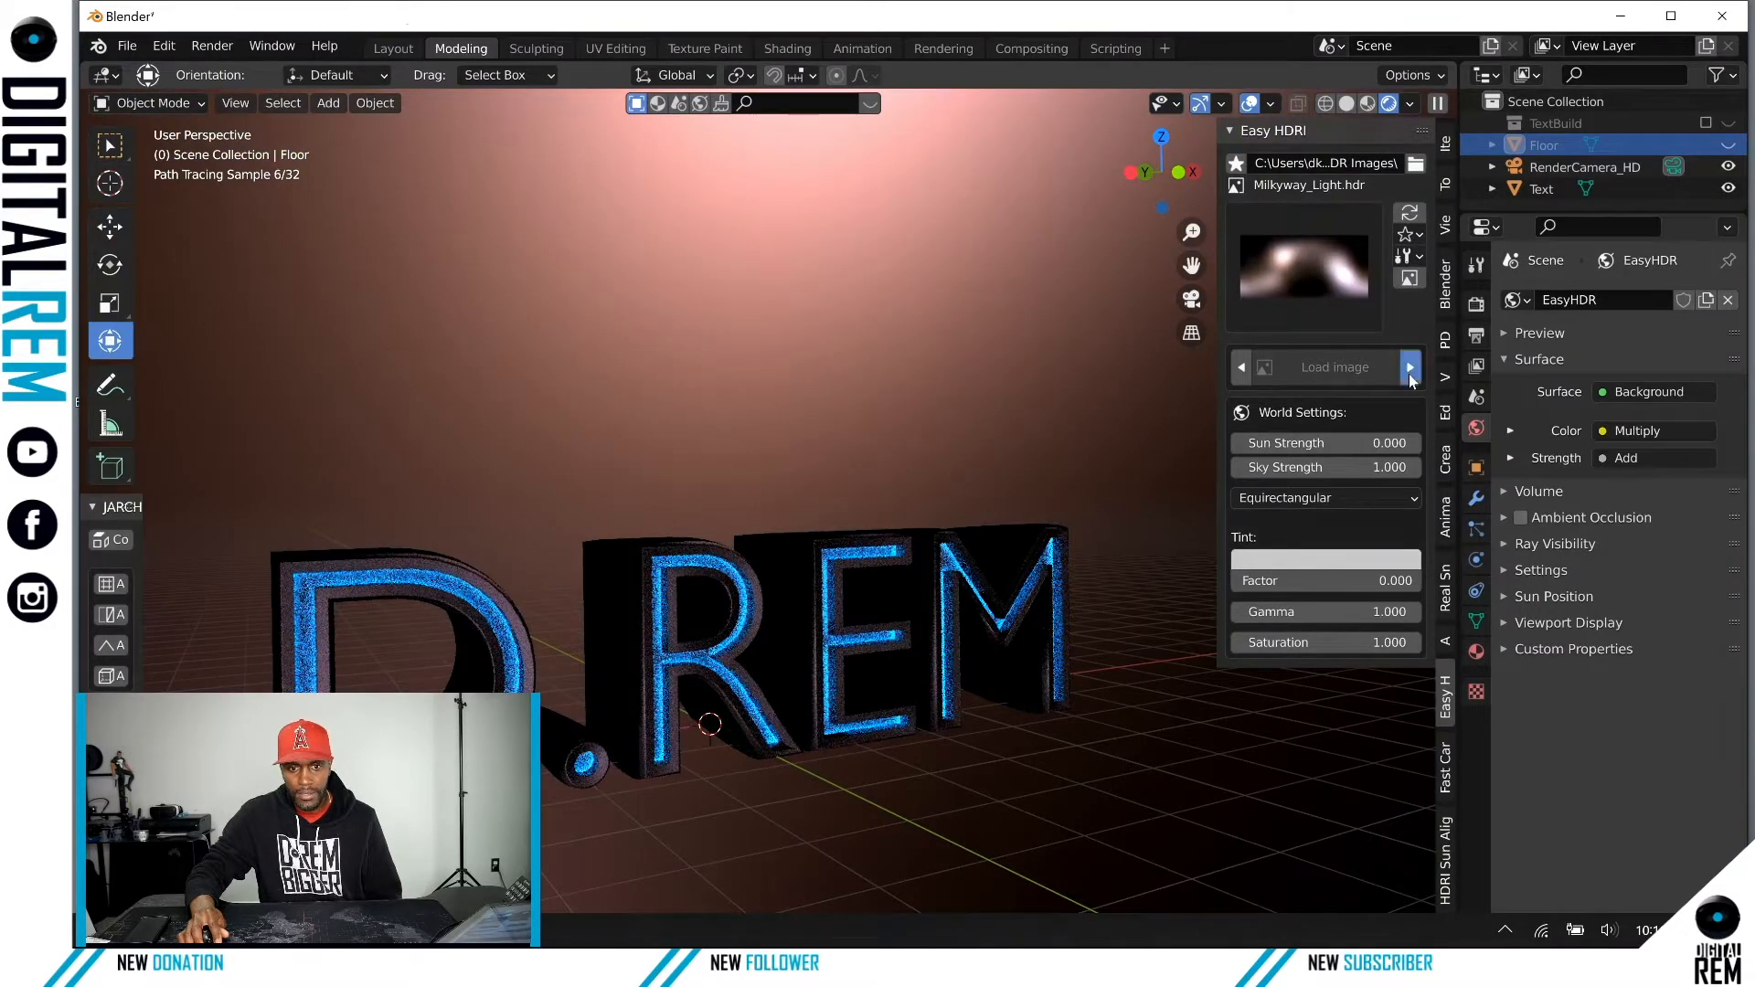
left_click(1411, 370)
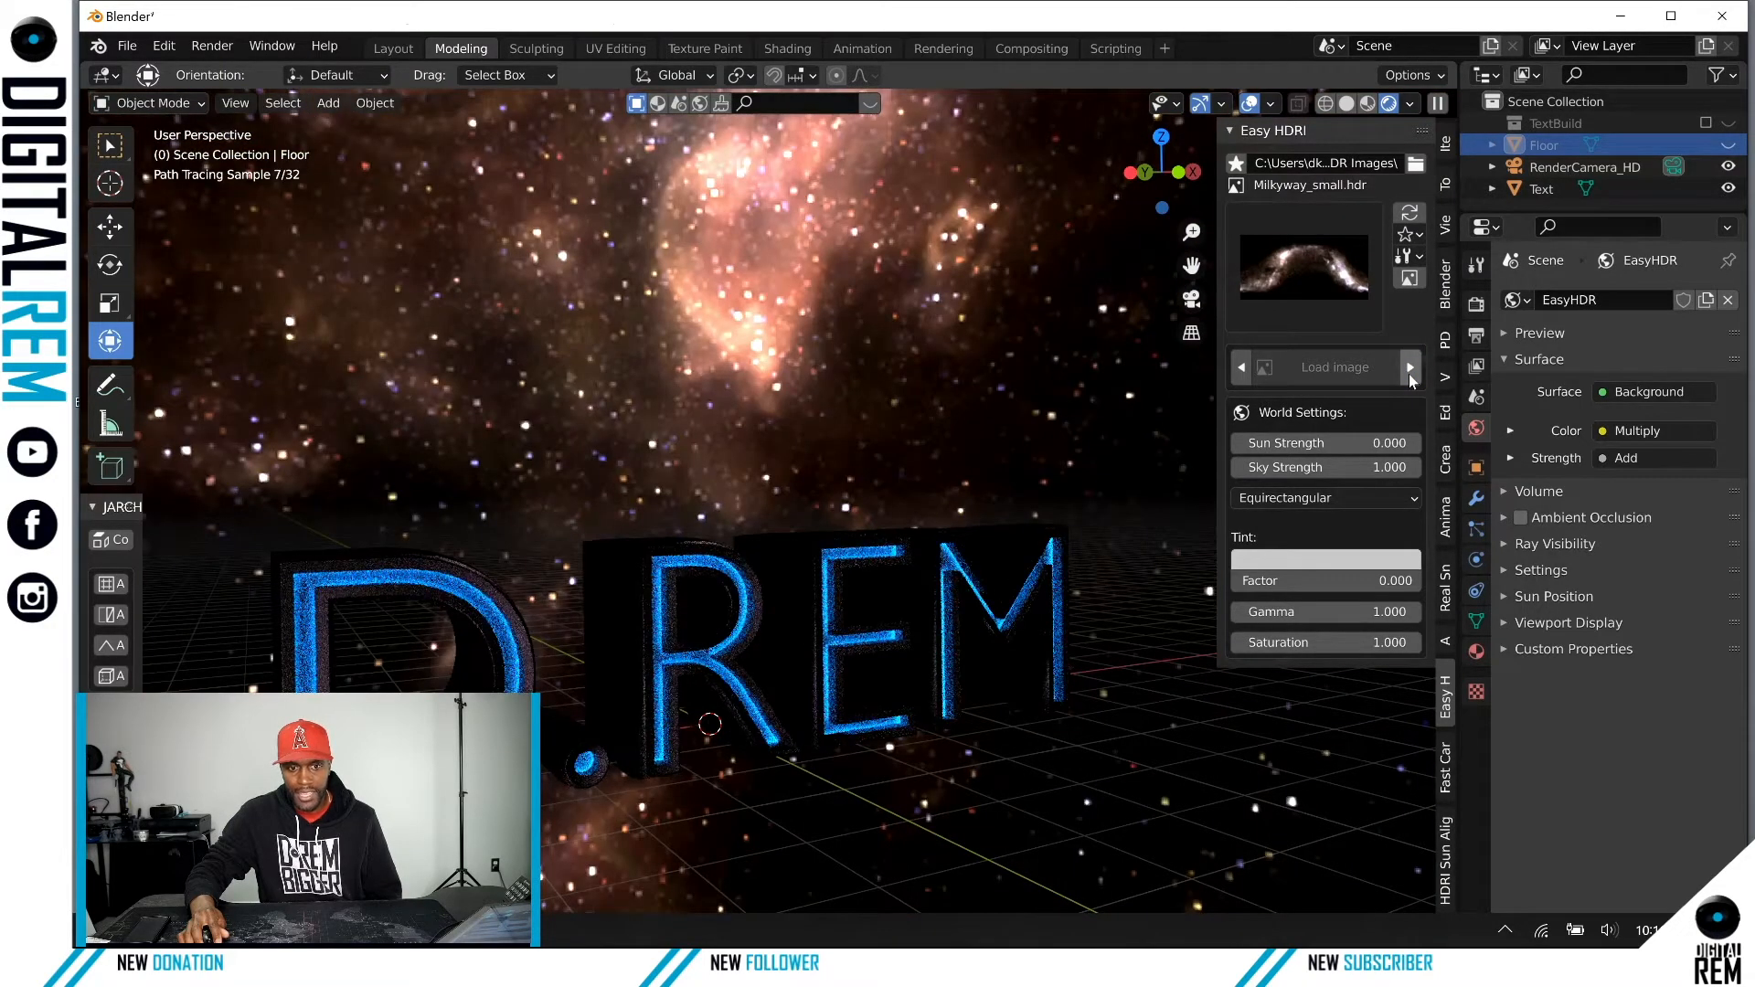
Step: Advance through the park, road, night and sunrise environments to studio_small_01_4k.hdr
left_click(1411, 369)
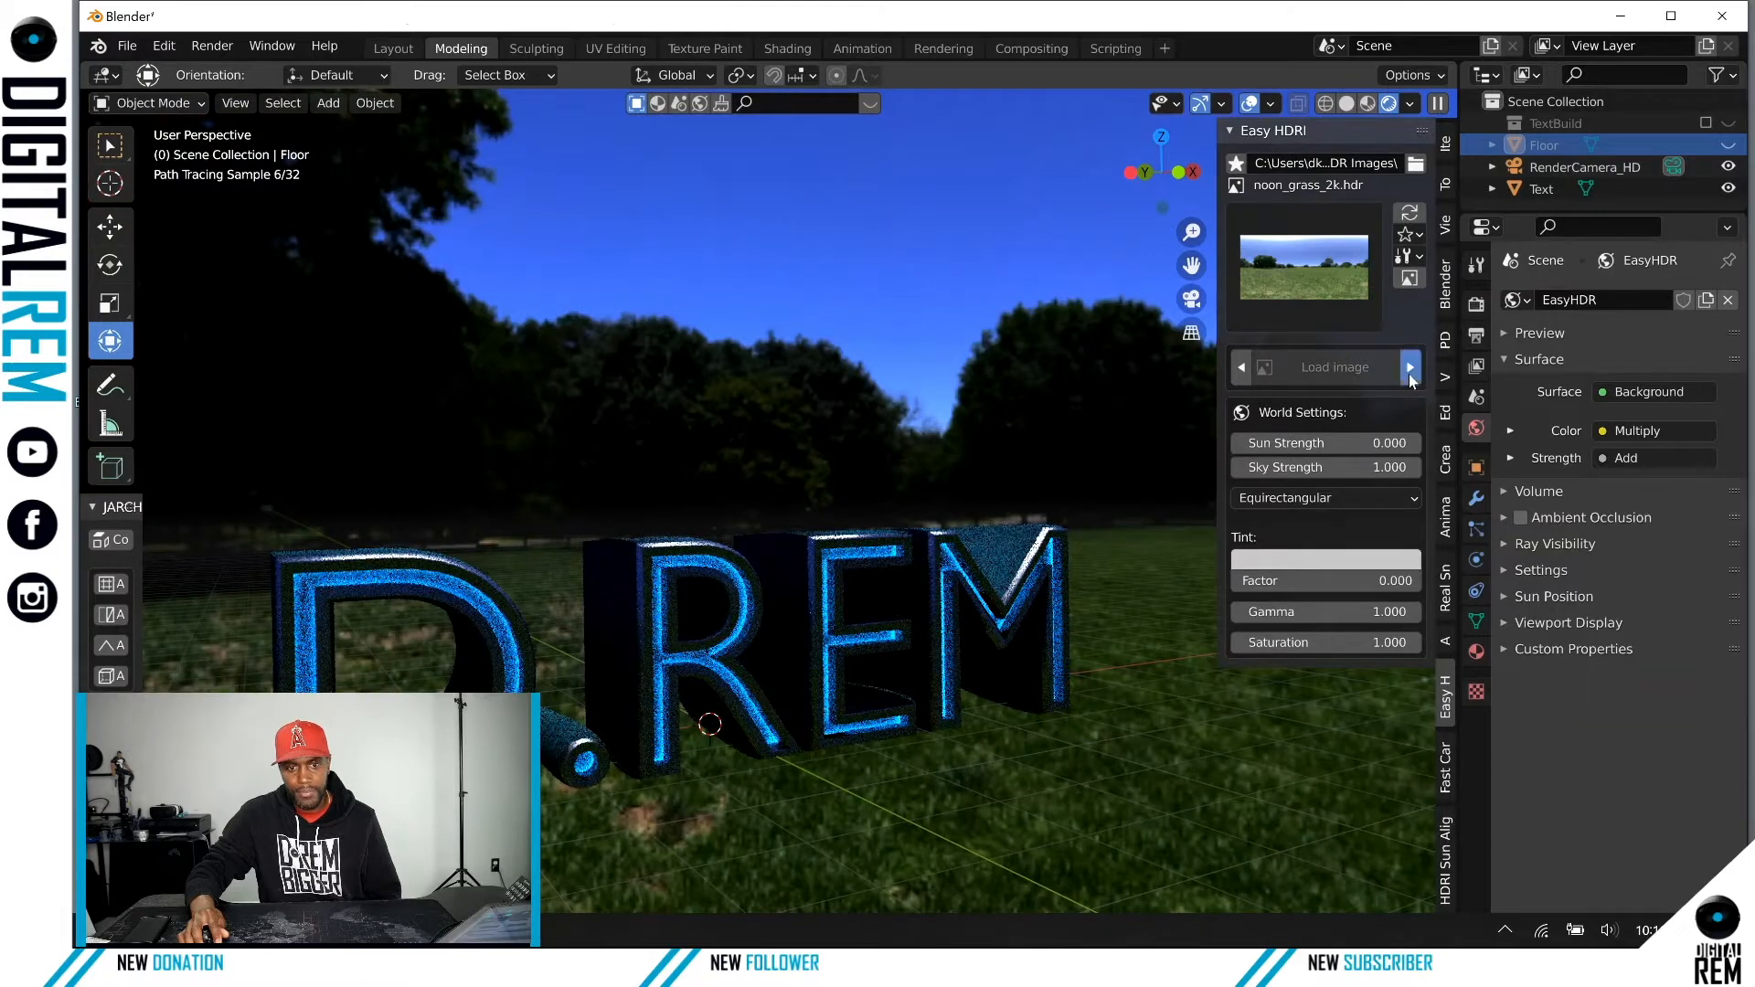
left_click(1411, 370)
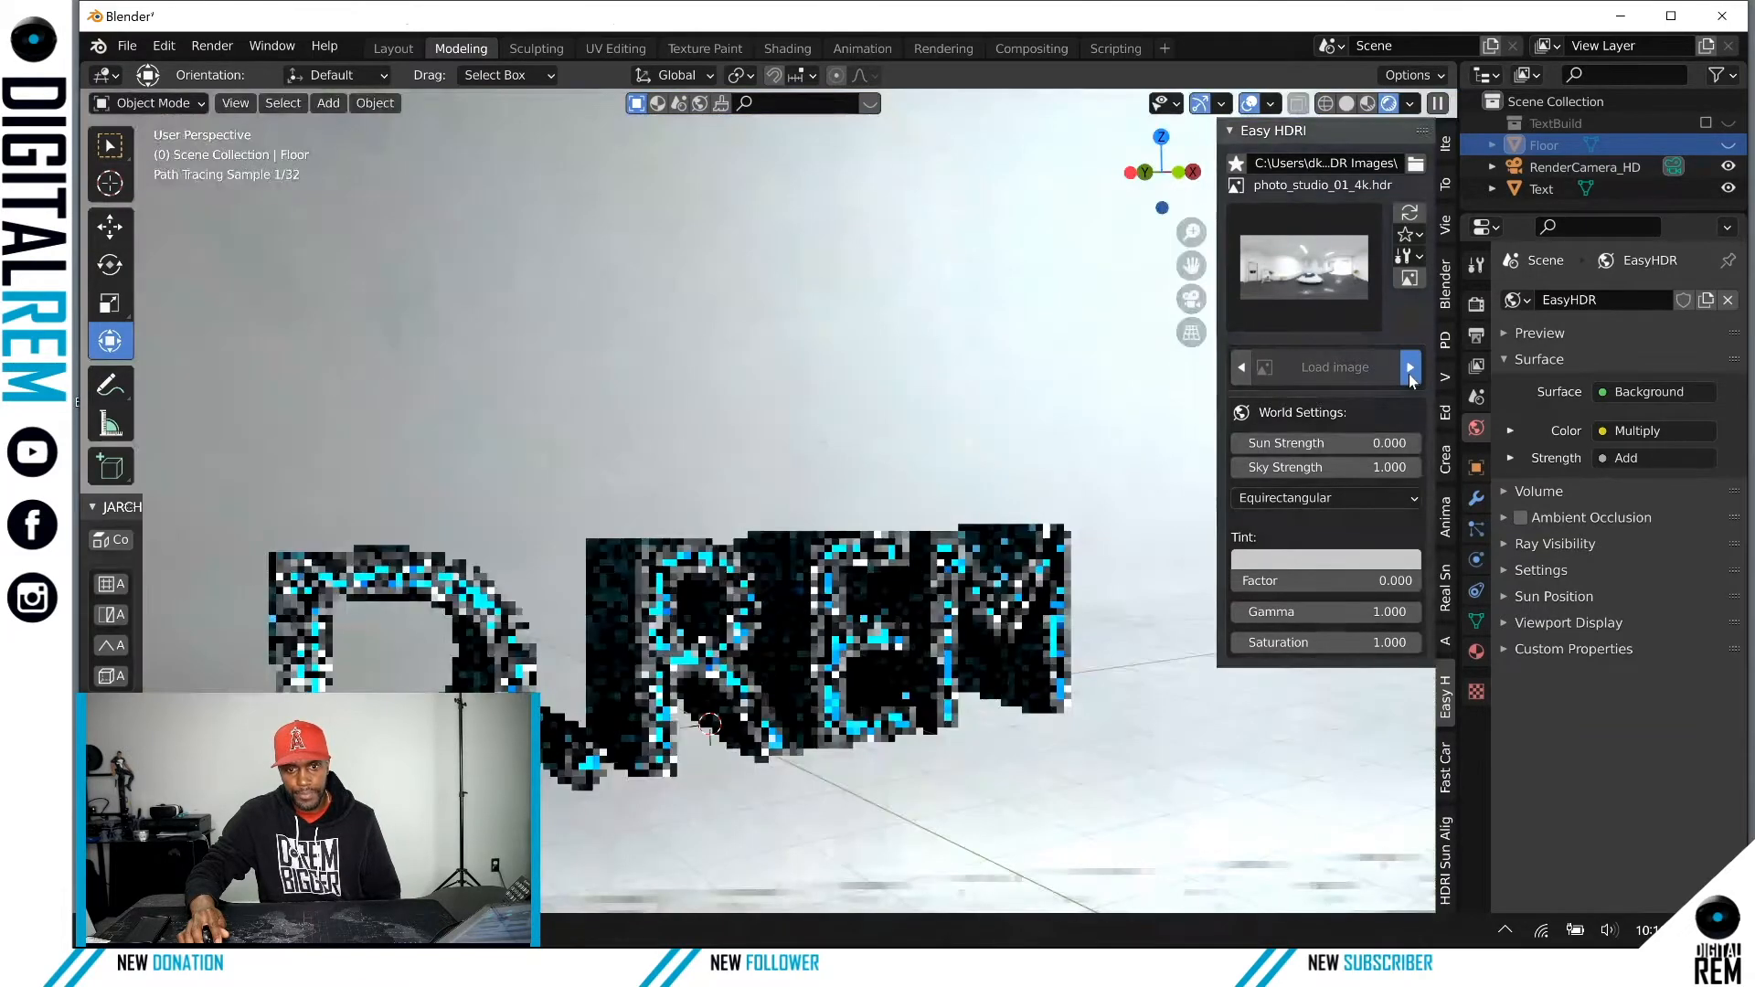
left_click(1410, 369)
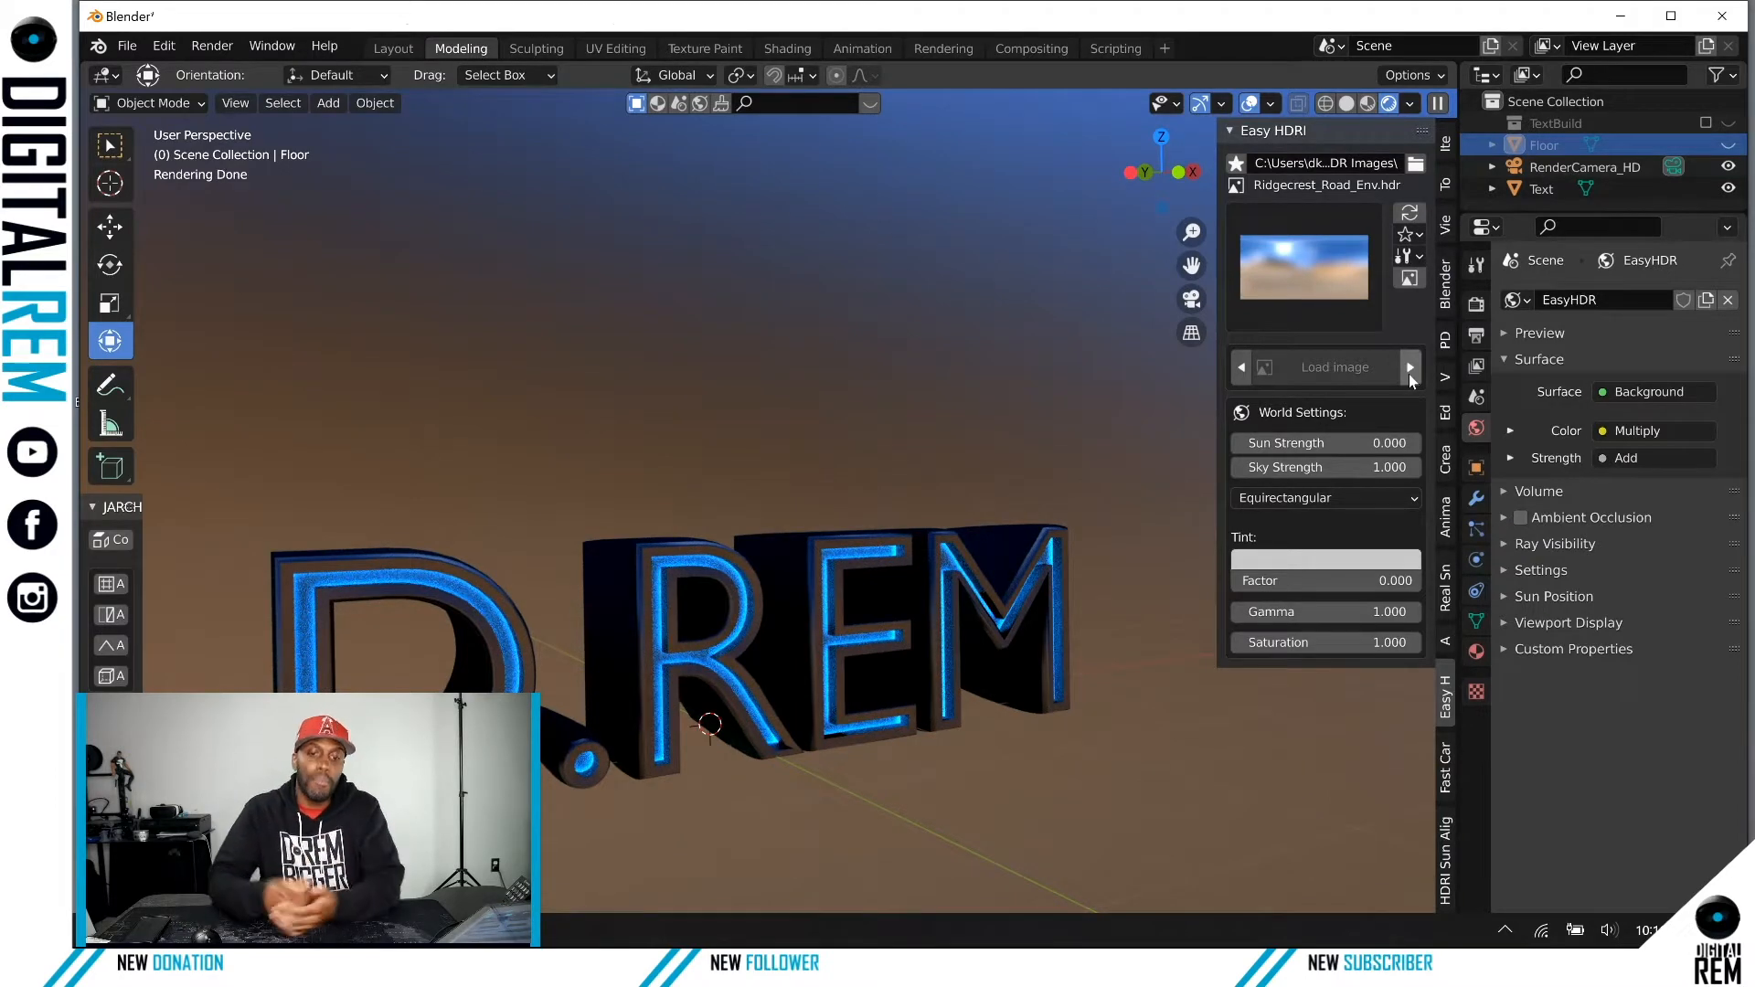
left_click(1410, 369)
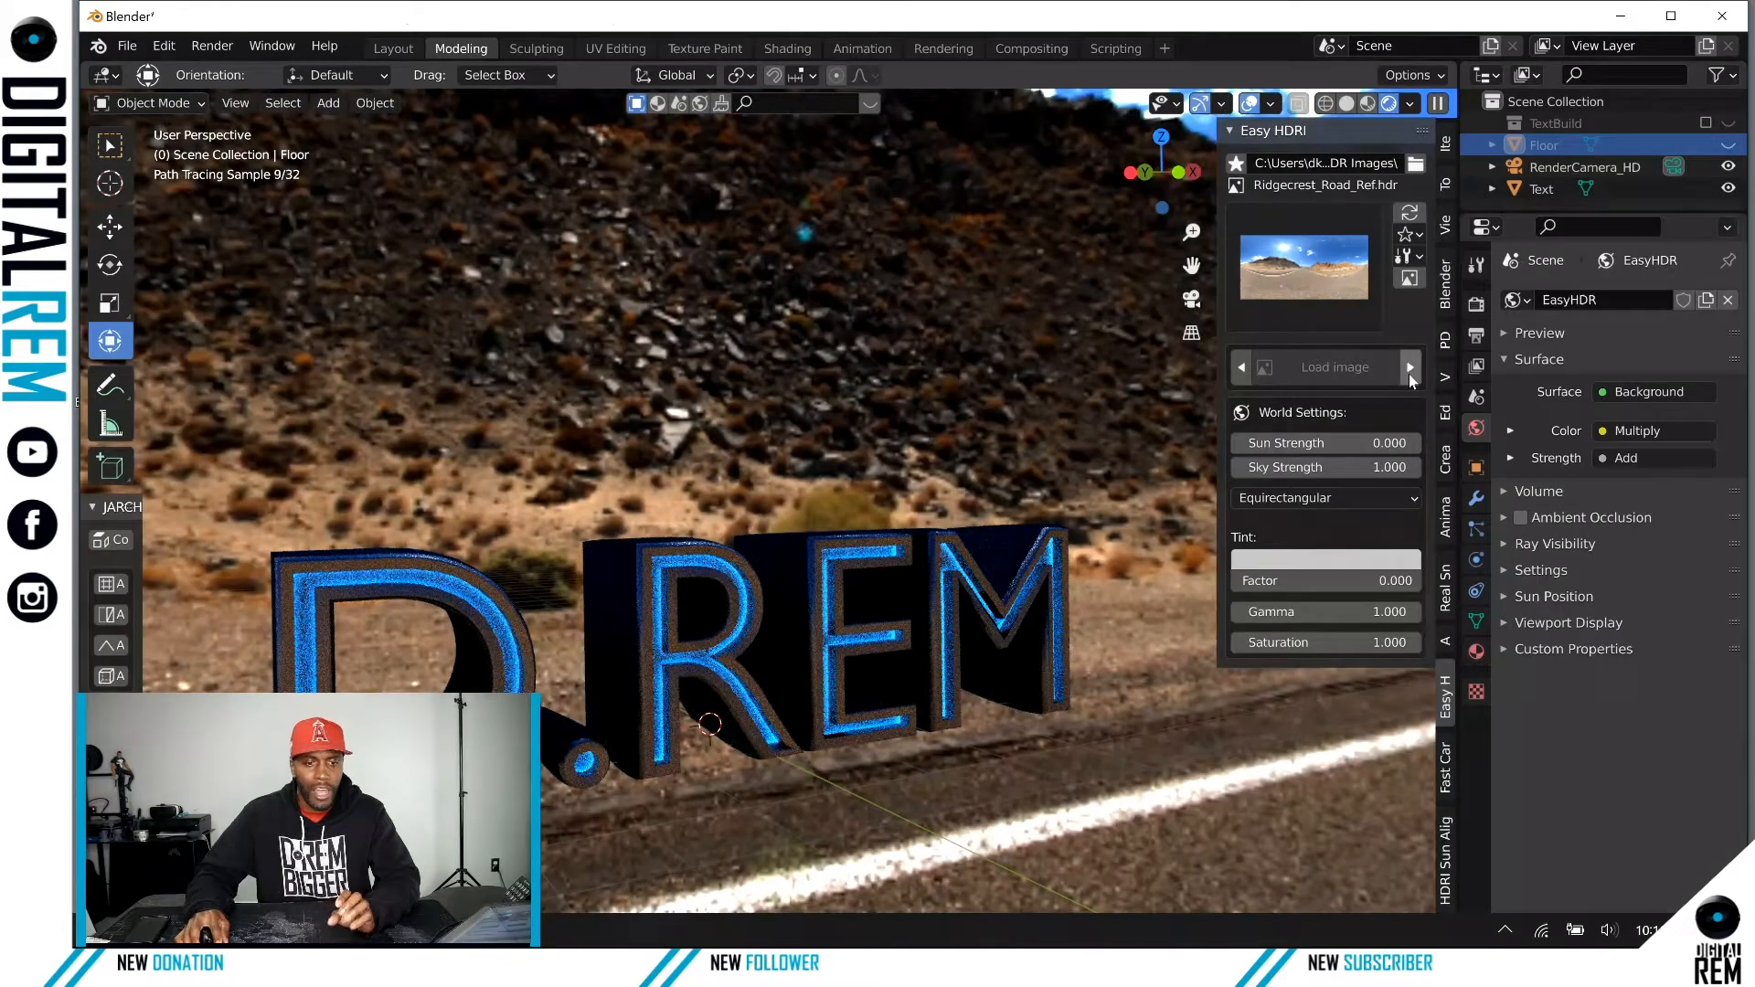
left_click(1410, 376)
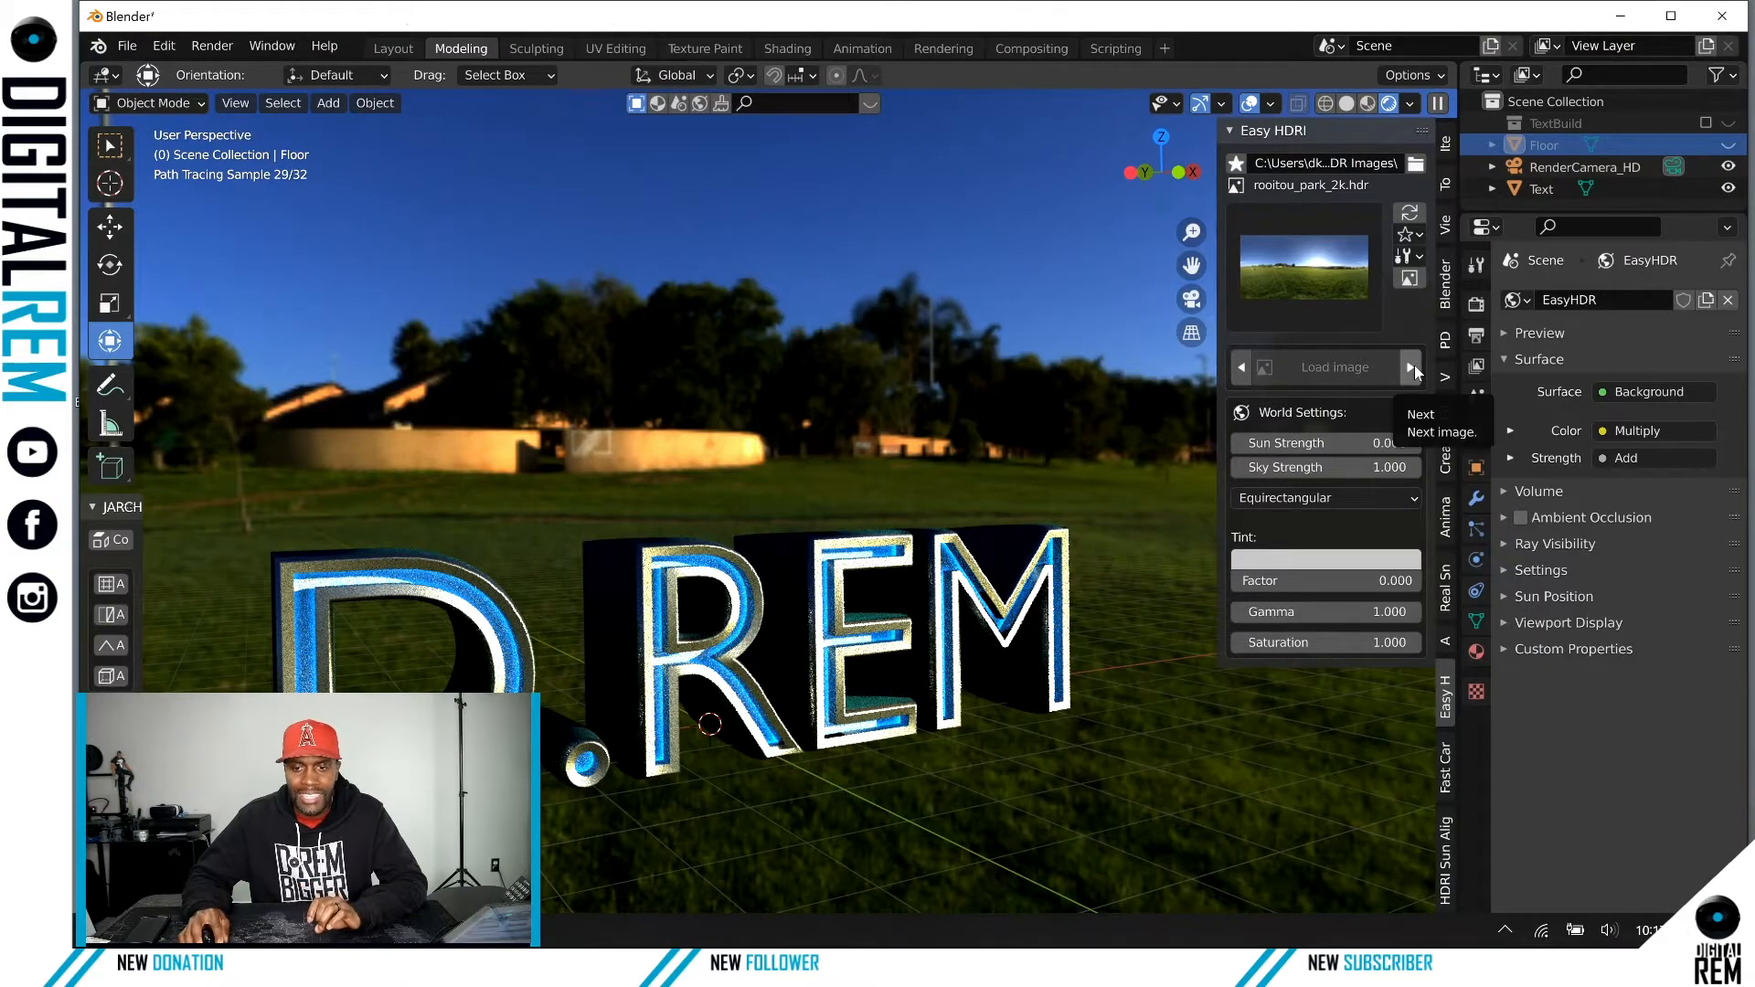
left_click(1413, 368)
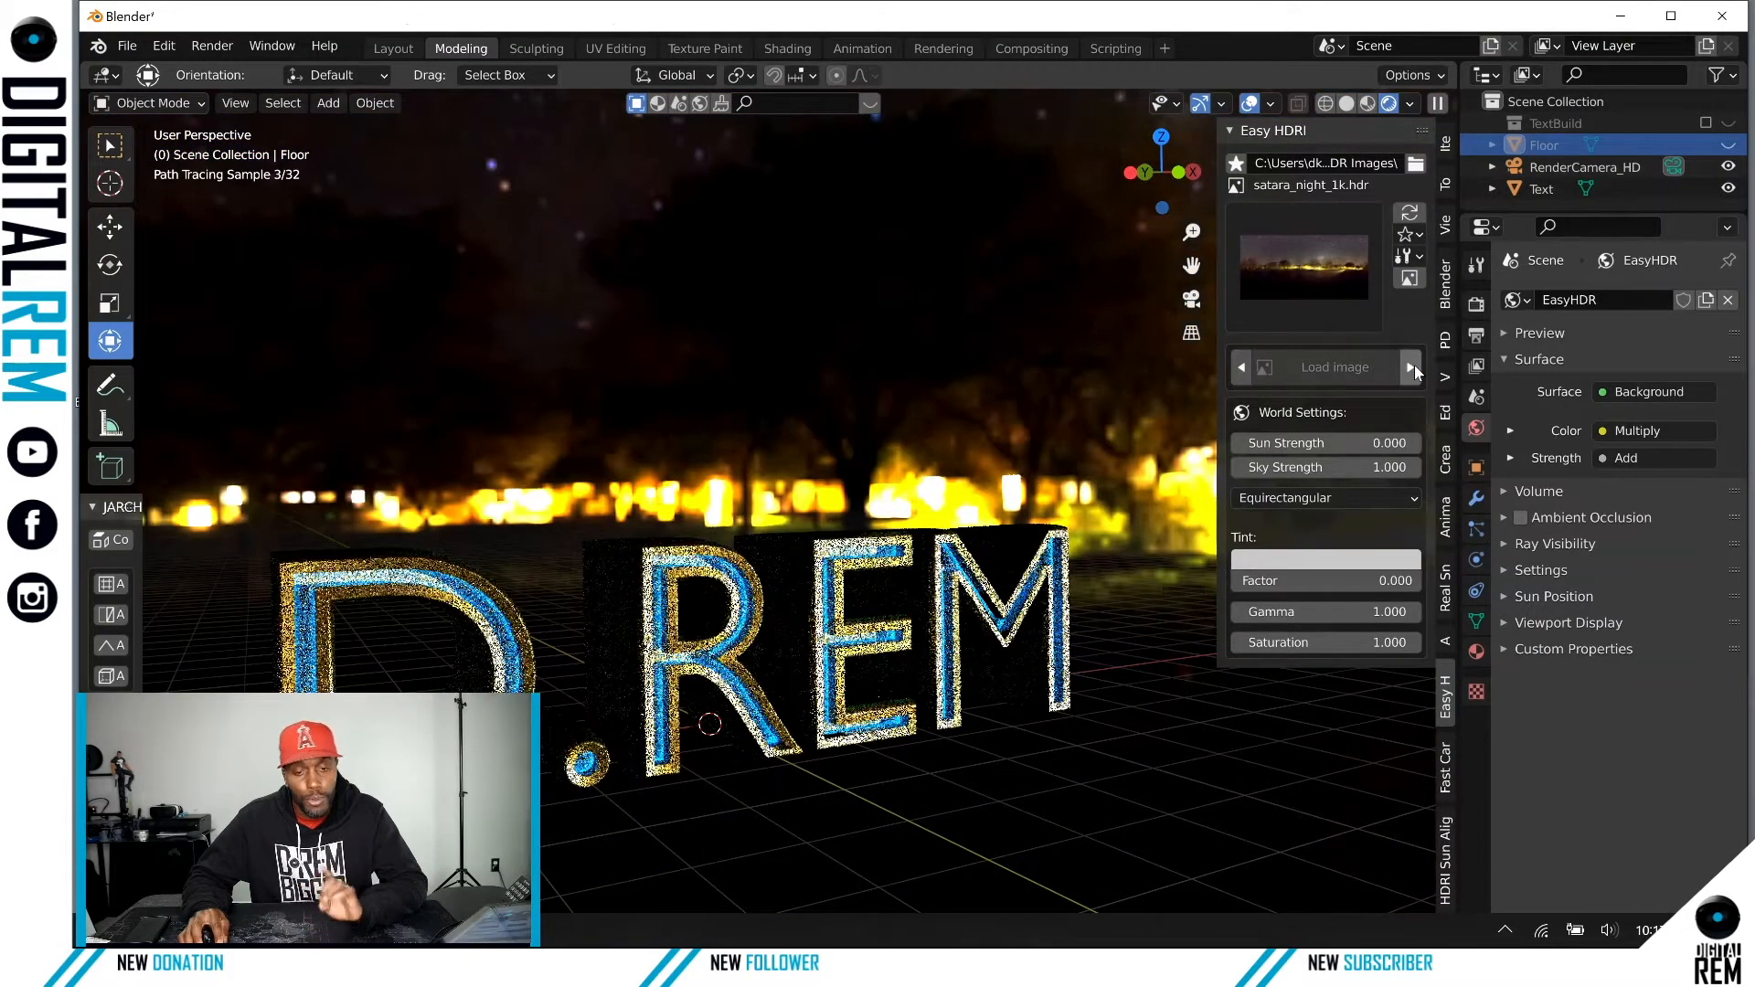
left_click(1413, 369)
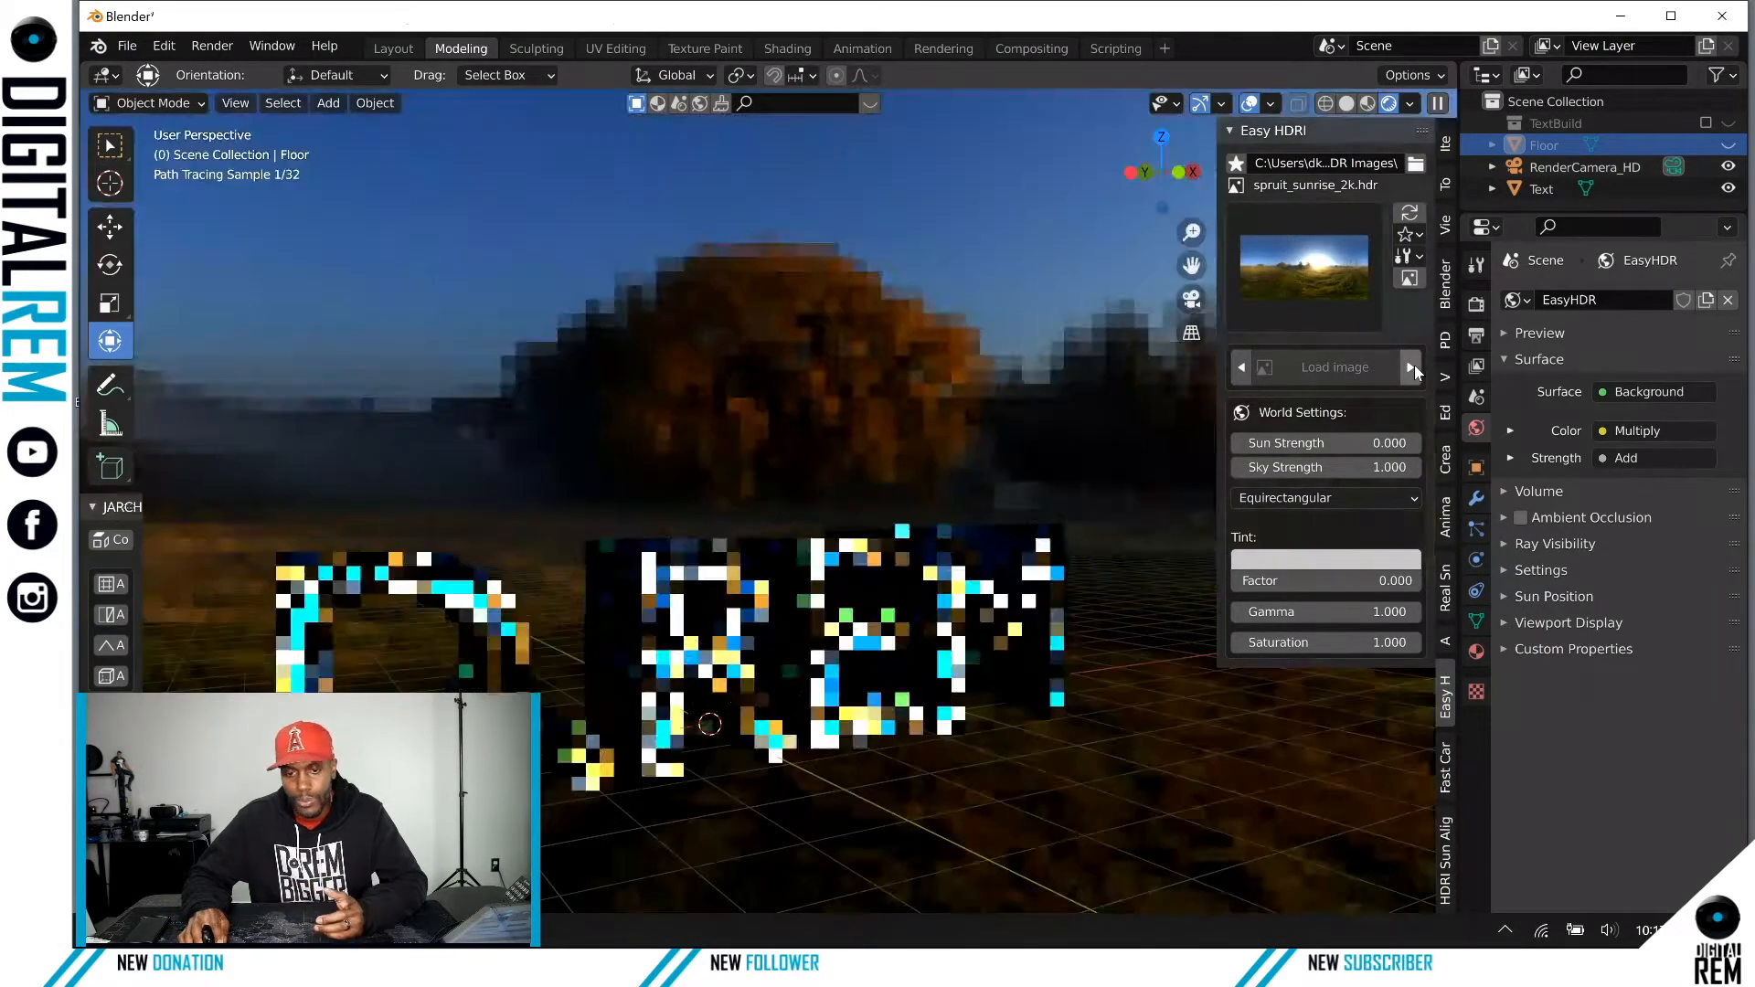
left_click(1412, 368)
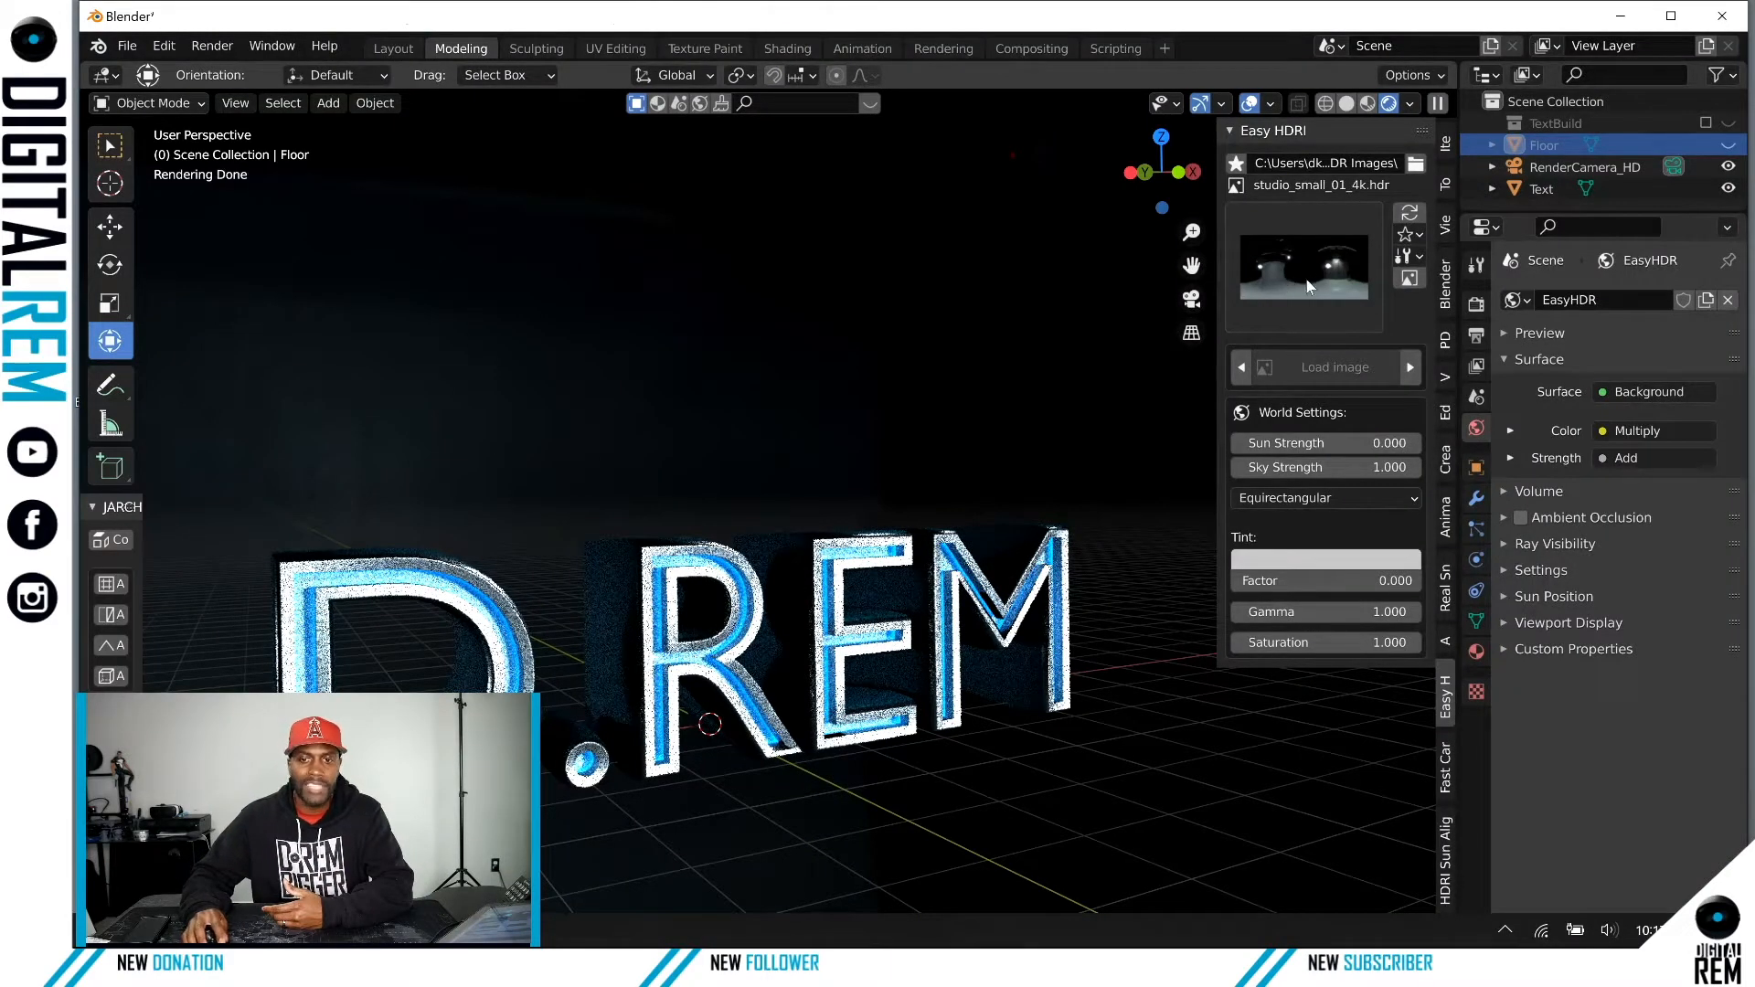
Step: Preview the studio environments studio_small_02_4k.hdr through studio_small_07_4k.hdr on the text
left_click(1411, 375)
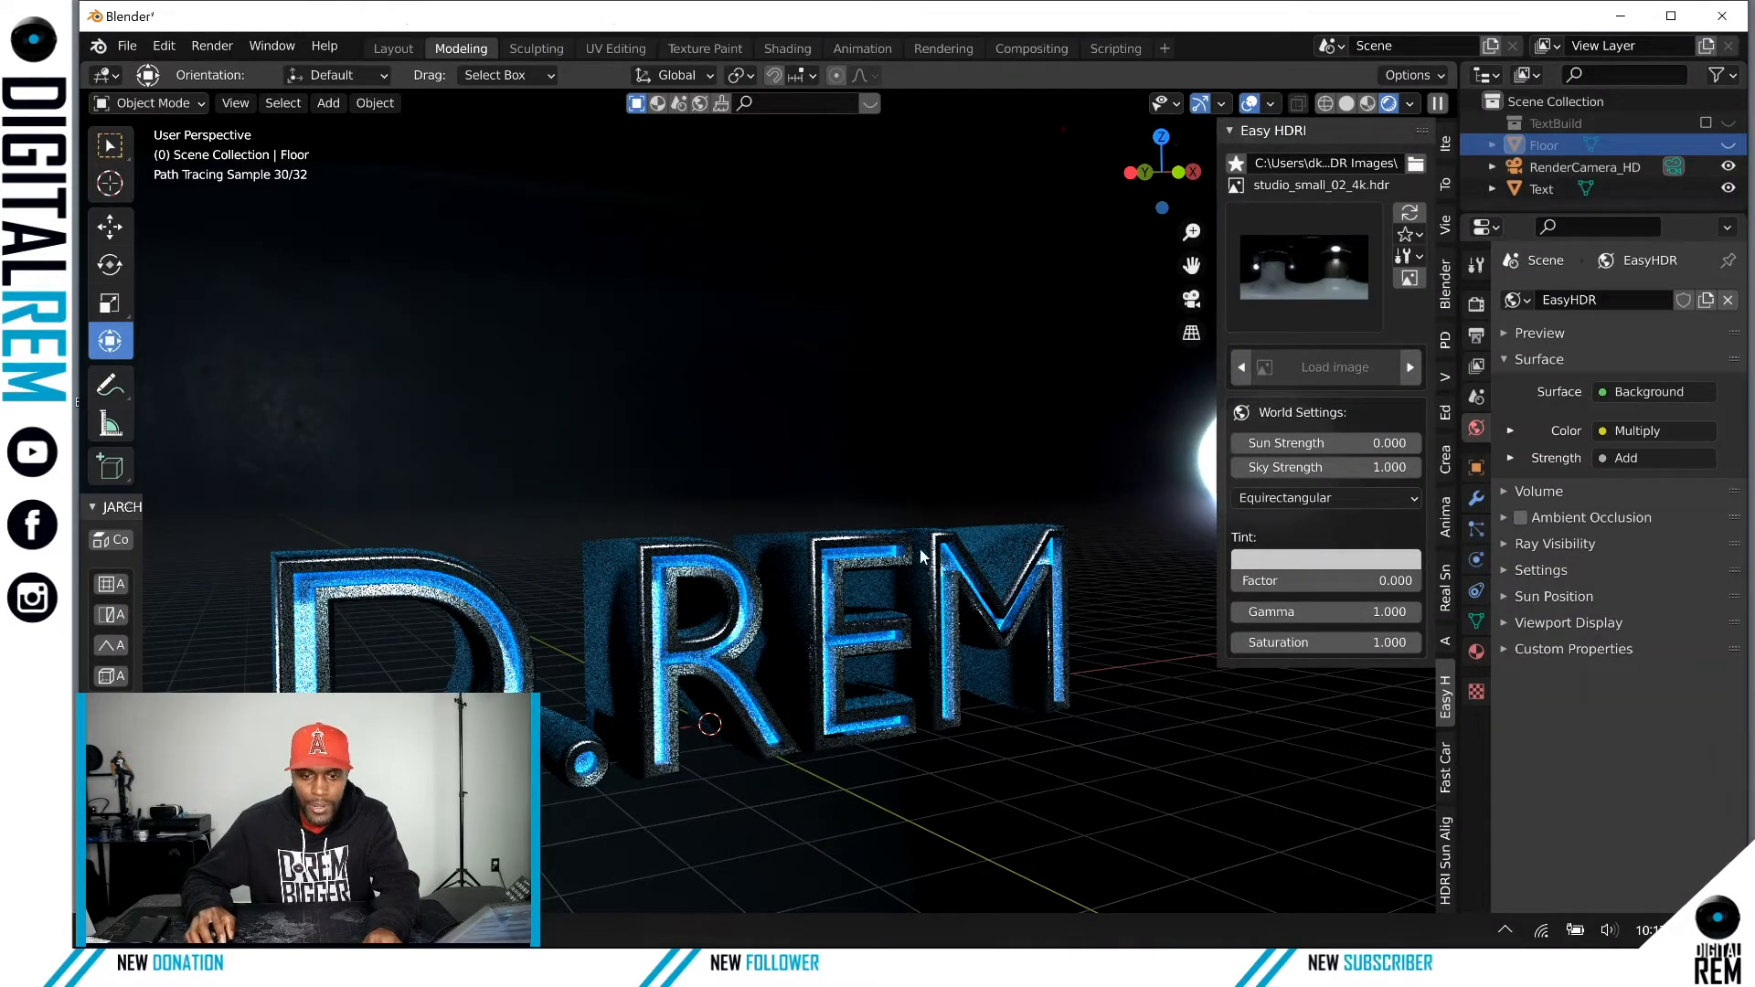
left_click(1408, 369)
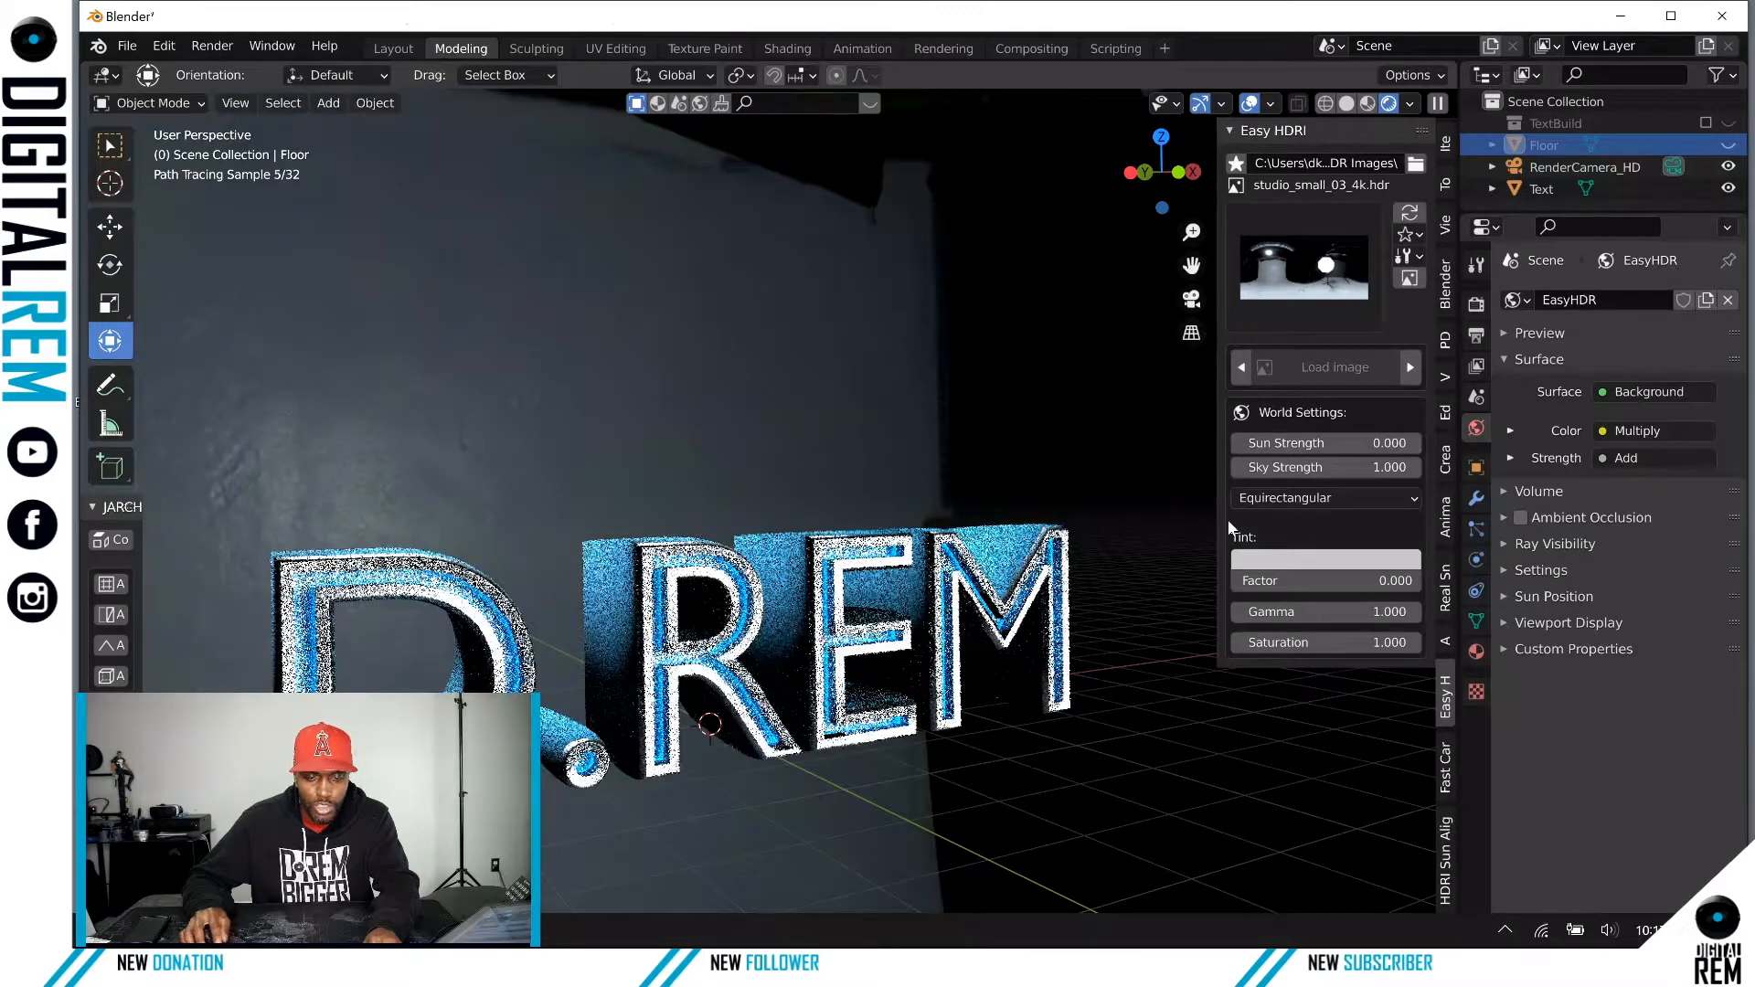
left_click(1408, 370)
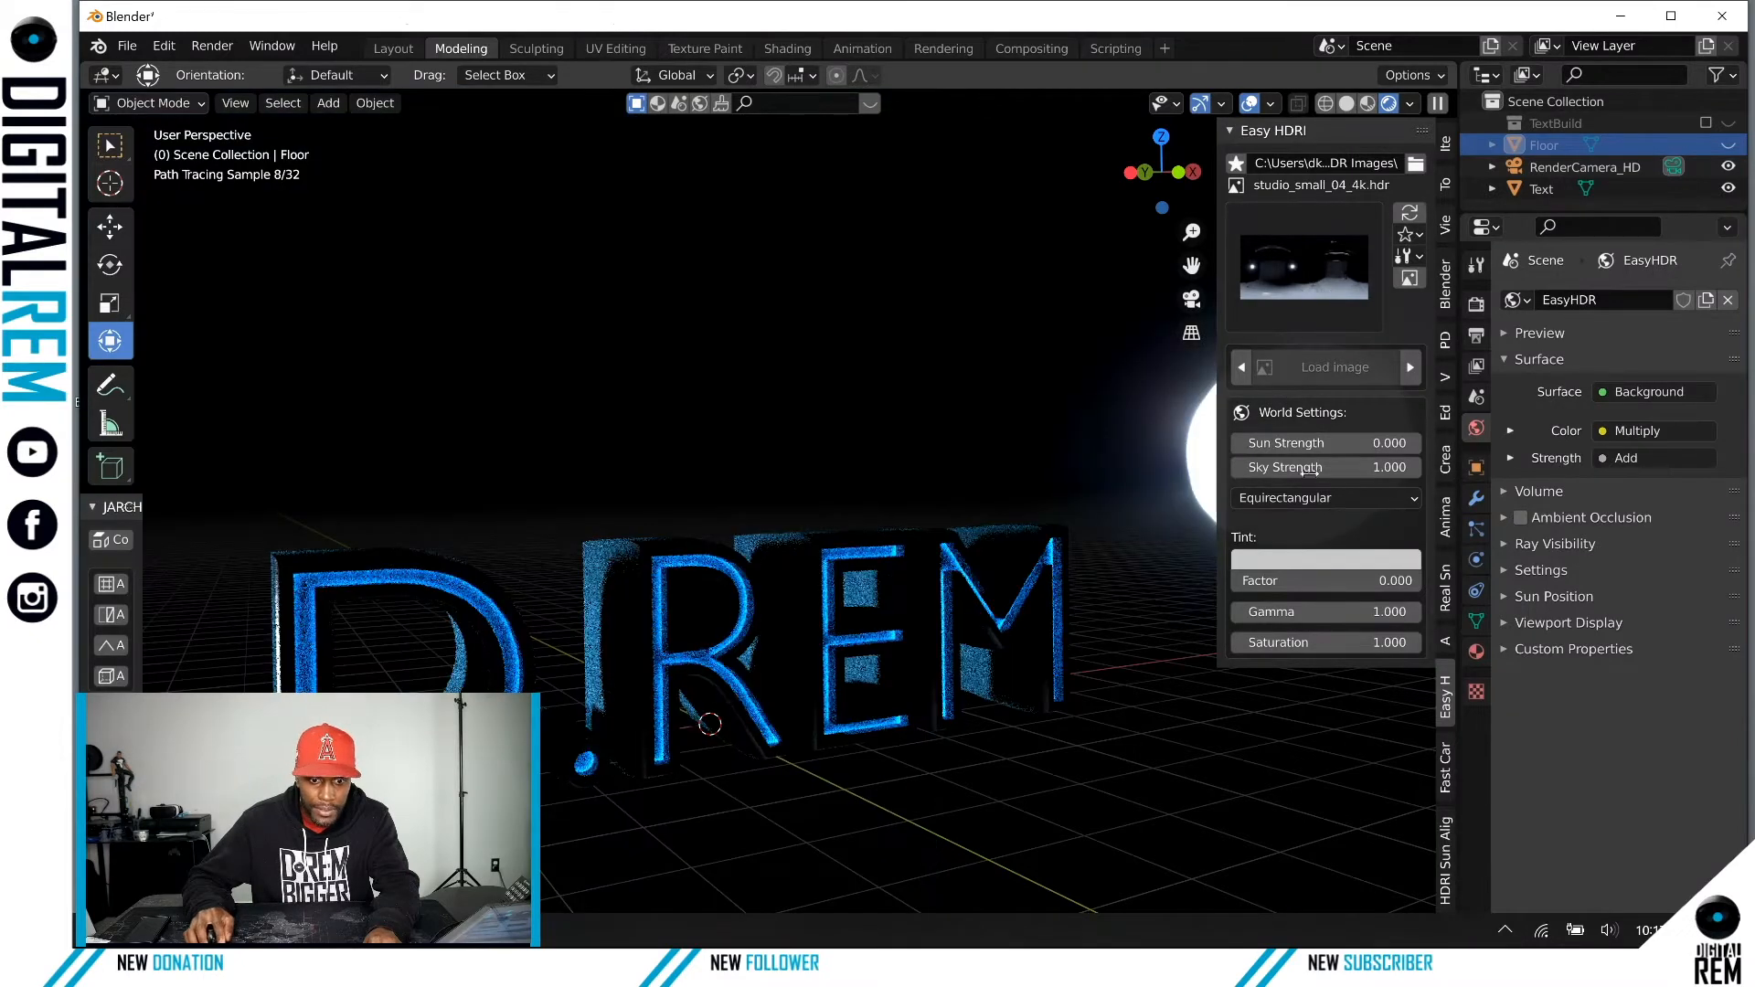
left_click(1414, 371)
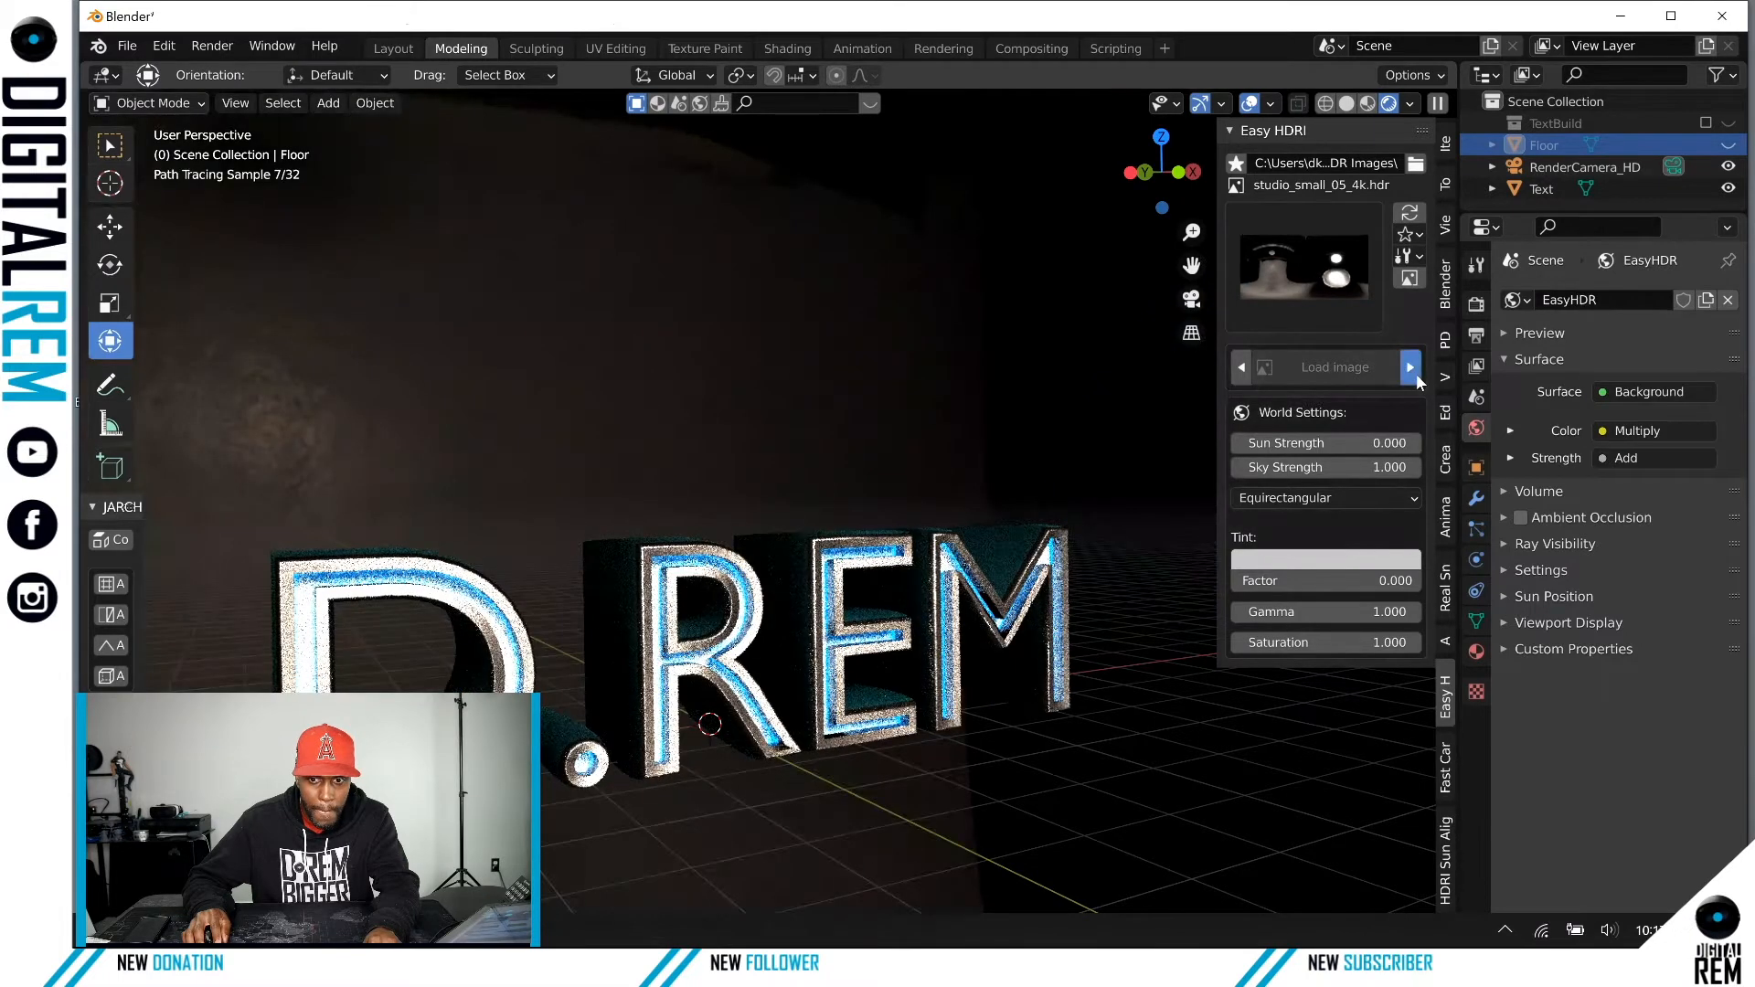
left_click(1413, 371)
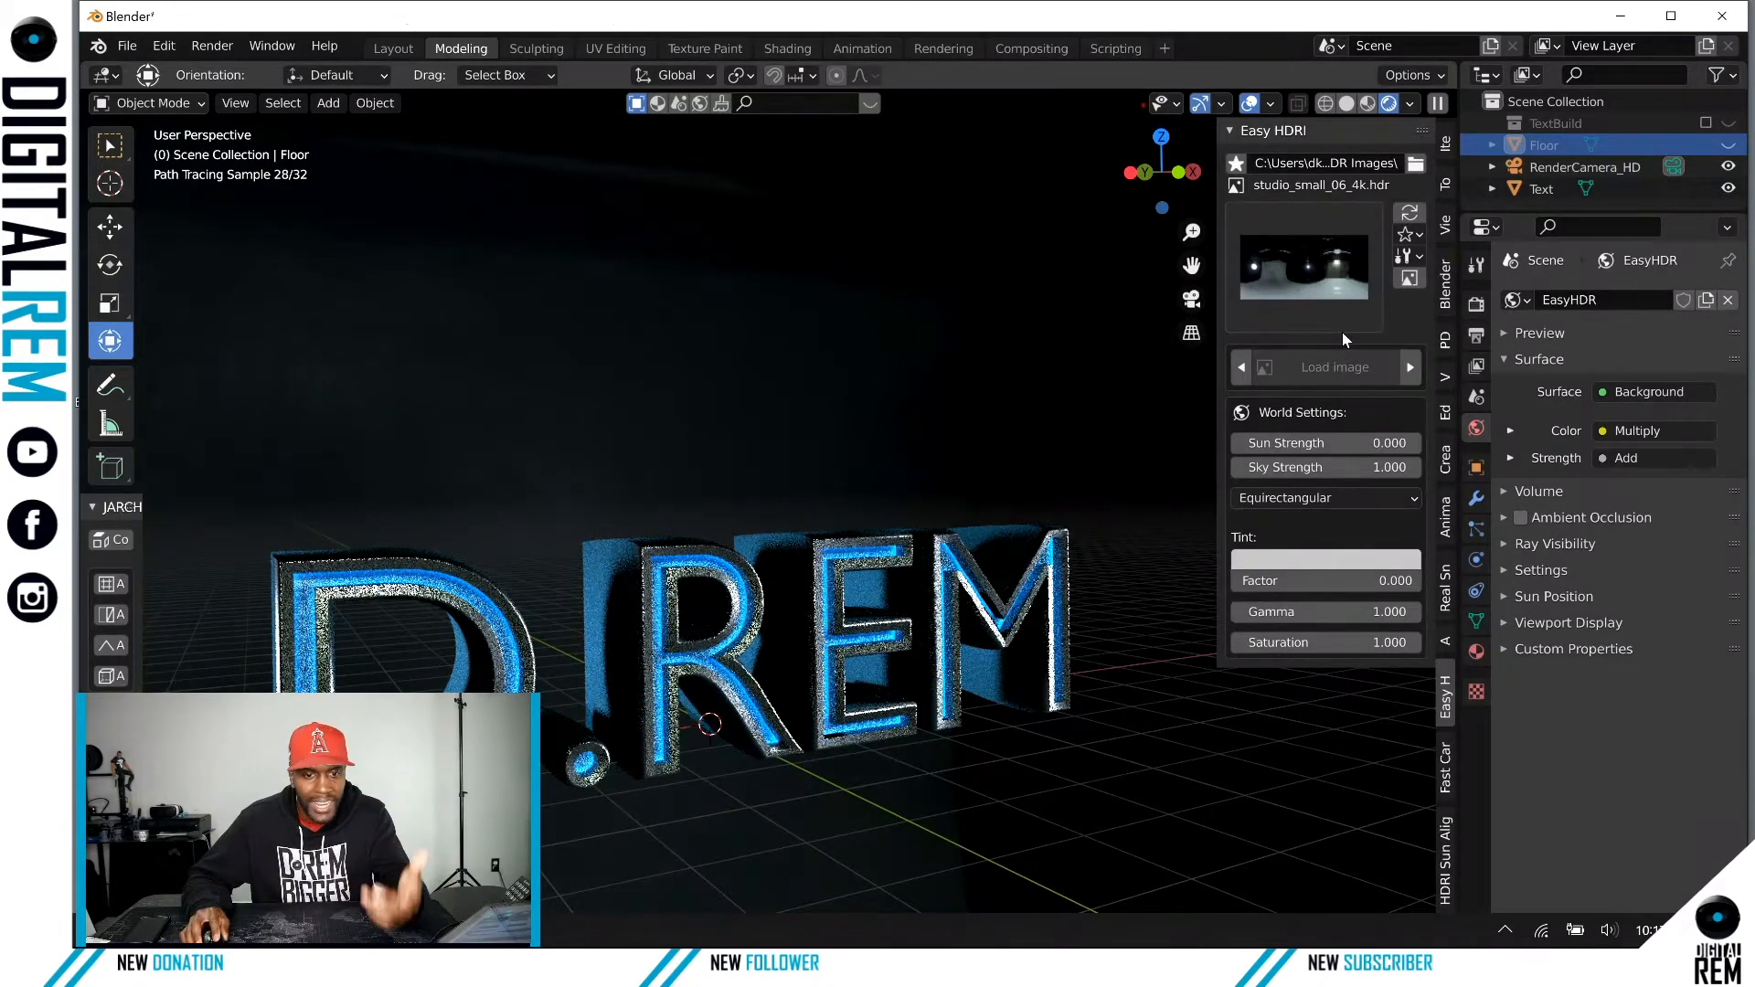
left_click(1410, 368)
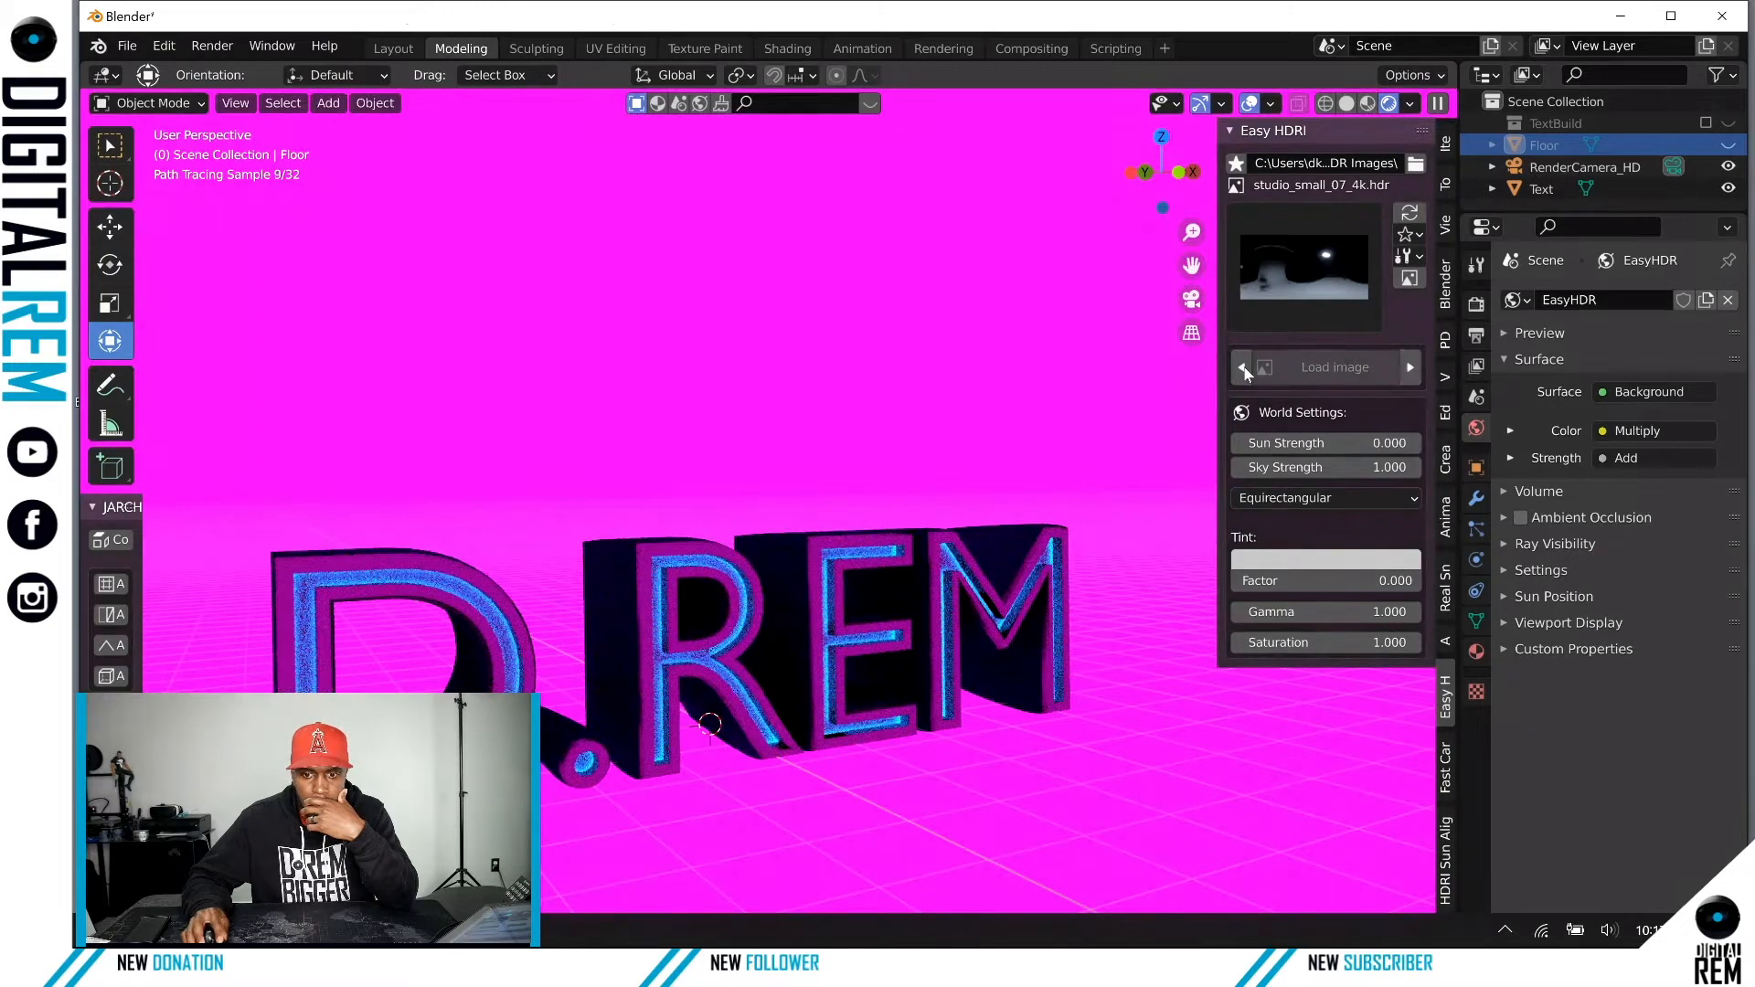
Step: Step back through the studio environments to compare the first ones, and apply studio_small_02_4k.hdr as the world lighting
left_click(1244, 369)
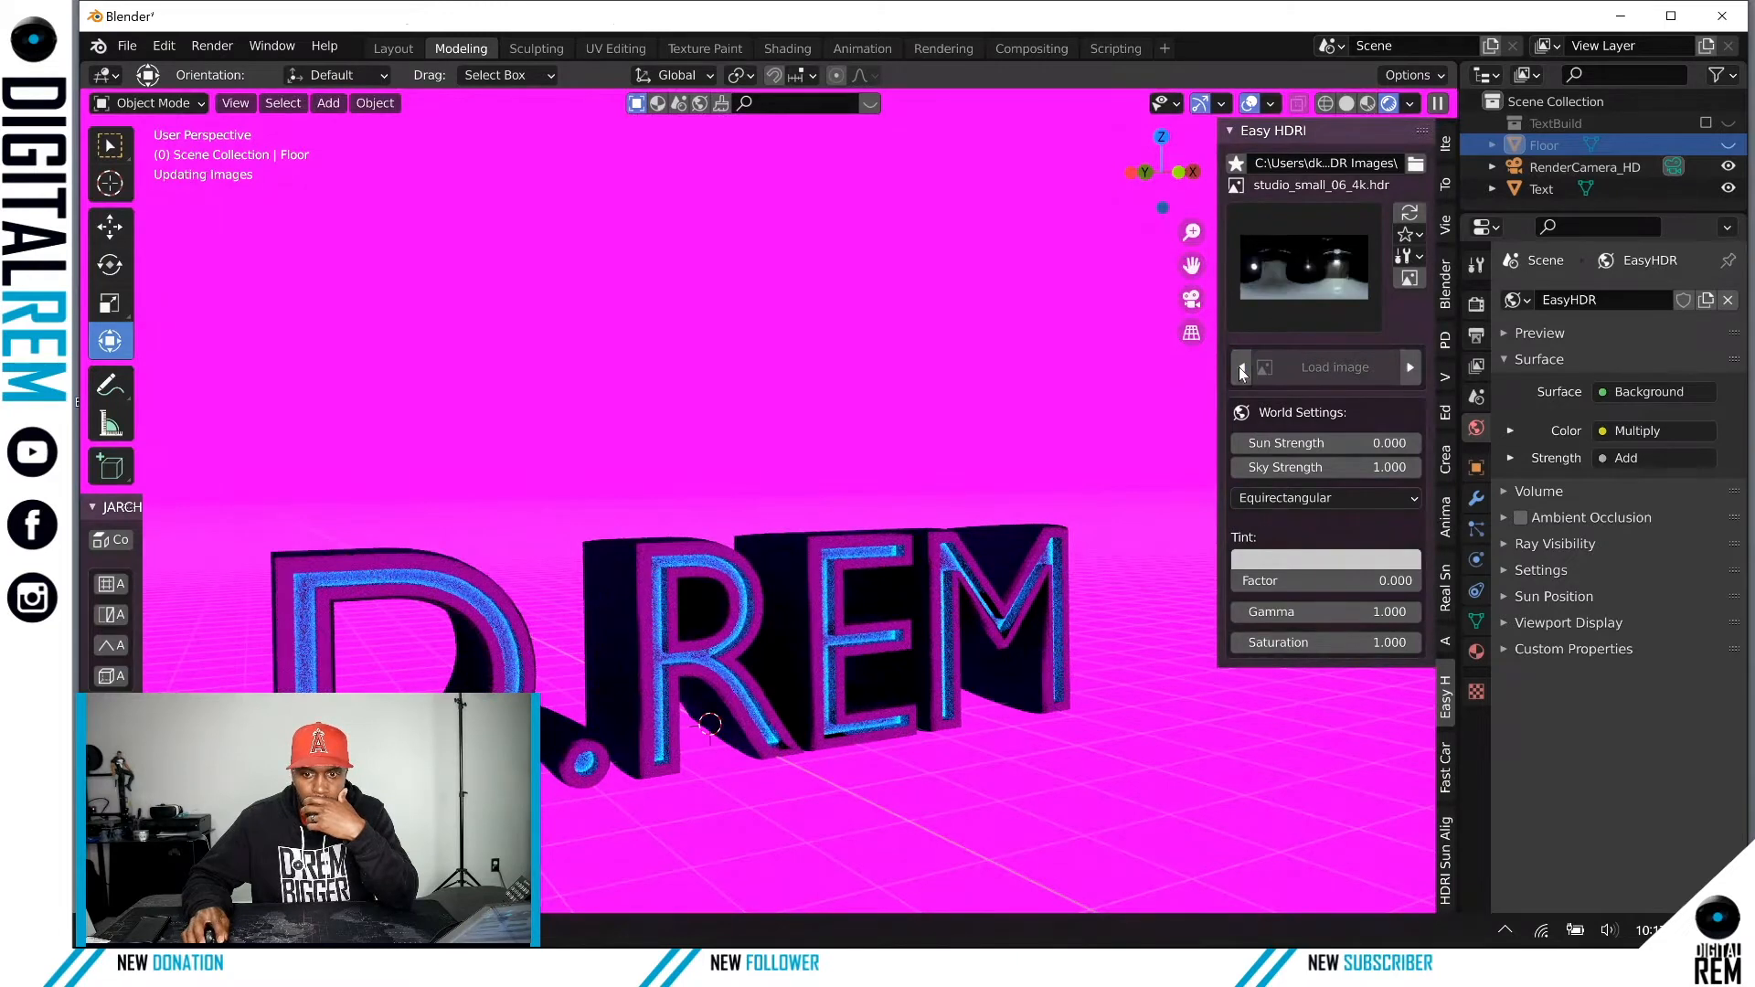
left_click(1241, 368)
left_click(1240, 368)
left_click(1241, 368)
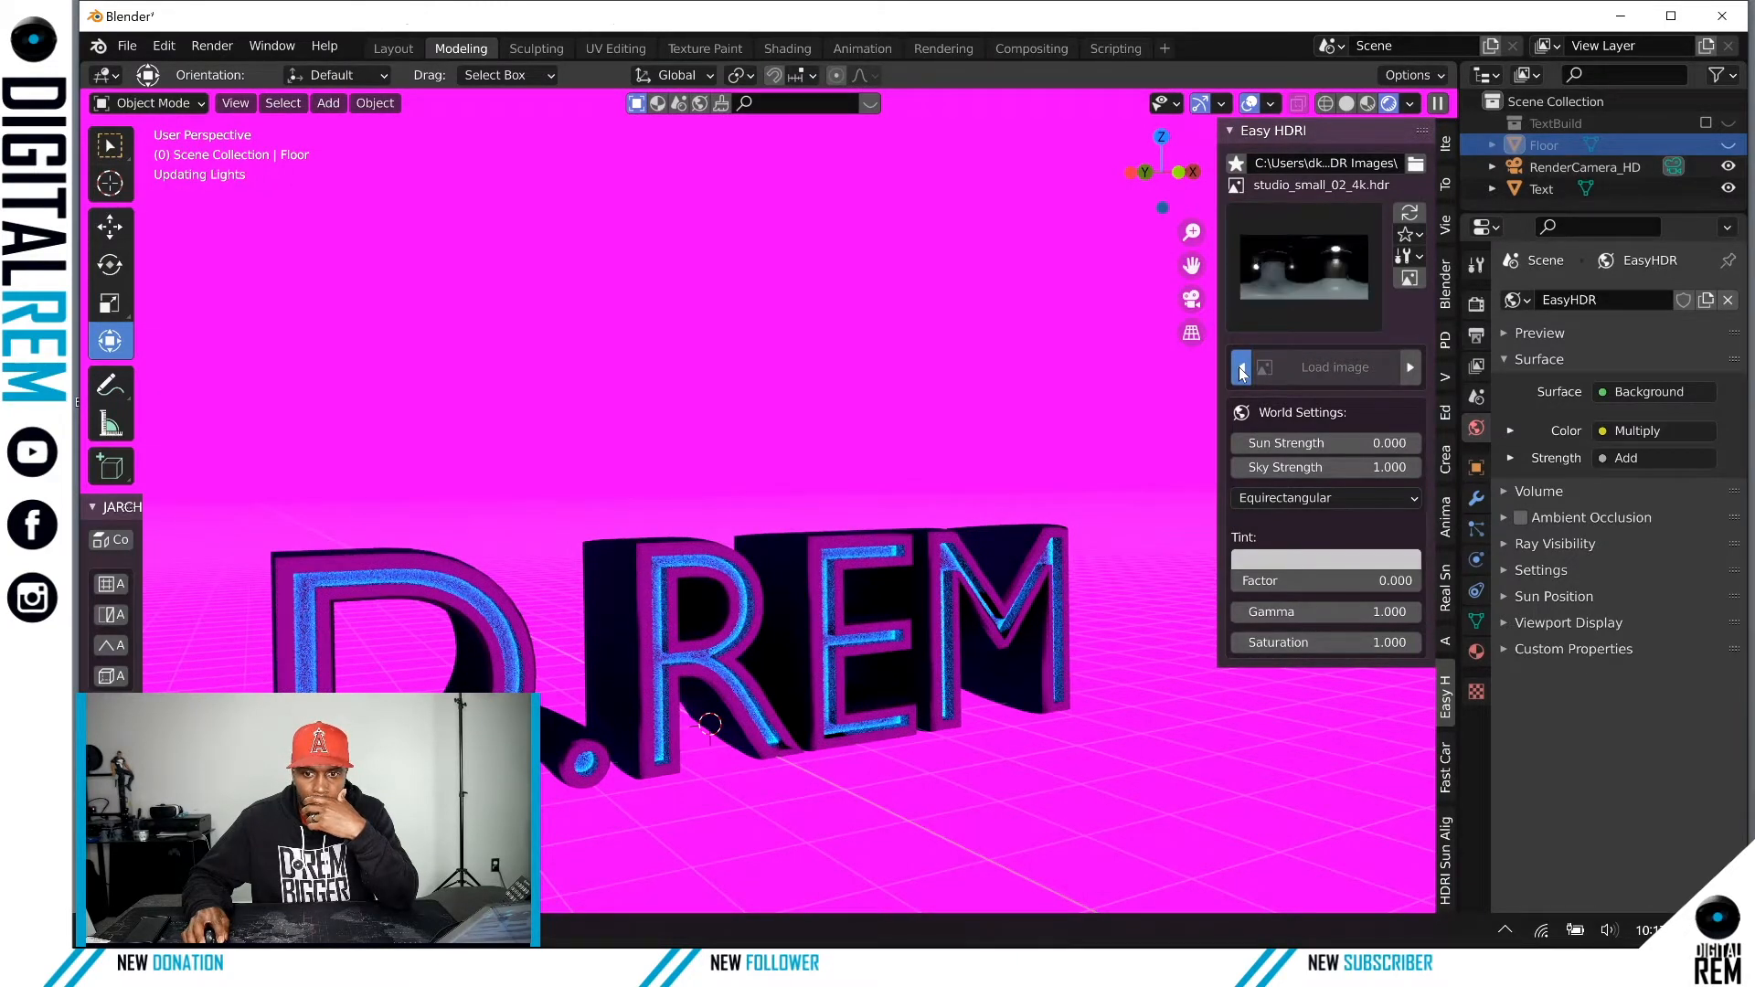
left_click(1241, 368)
left_click(1408, 370)
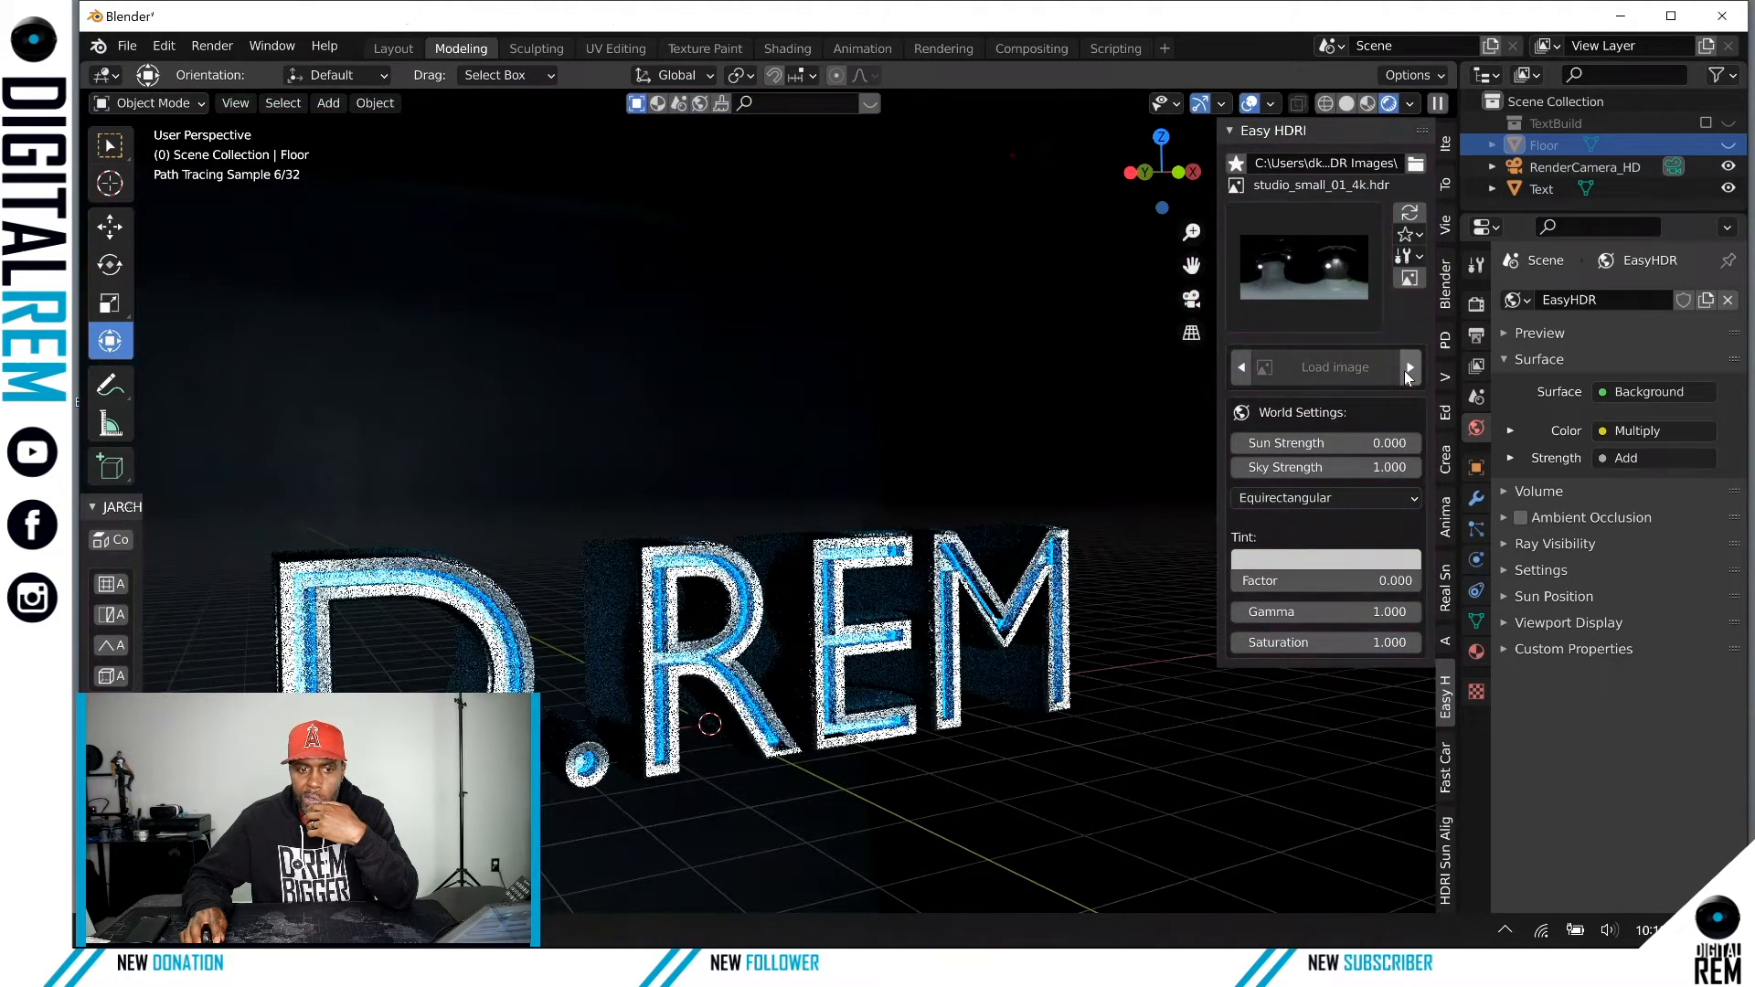
left_click(1408, 370)
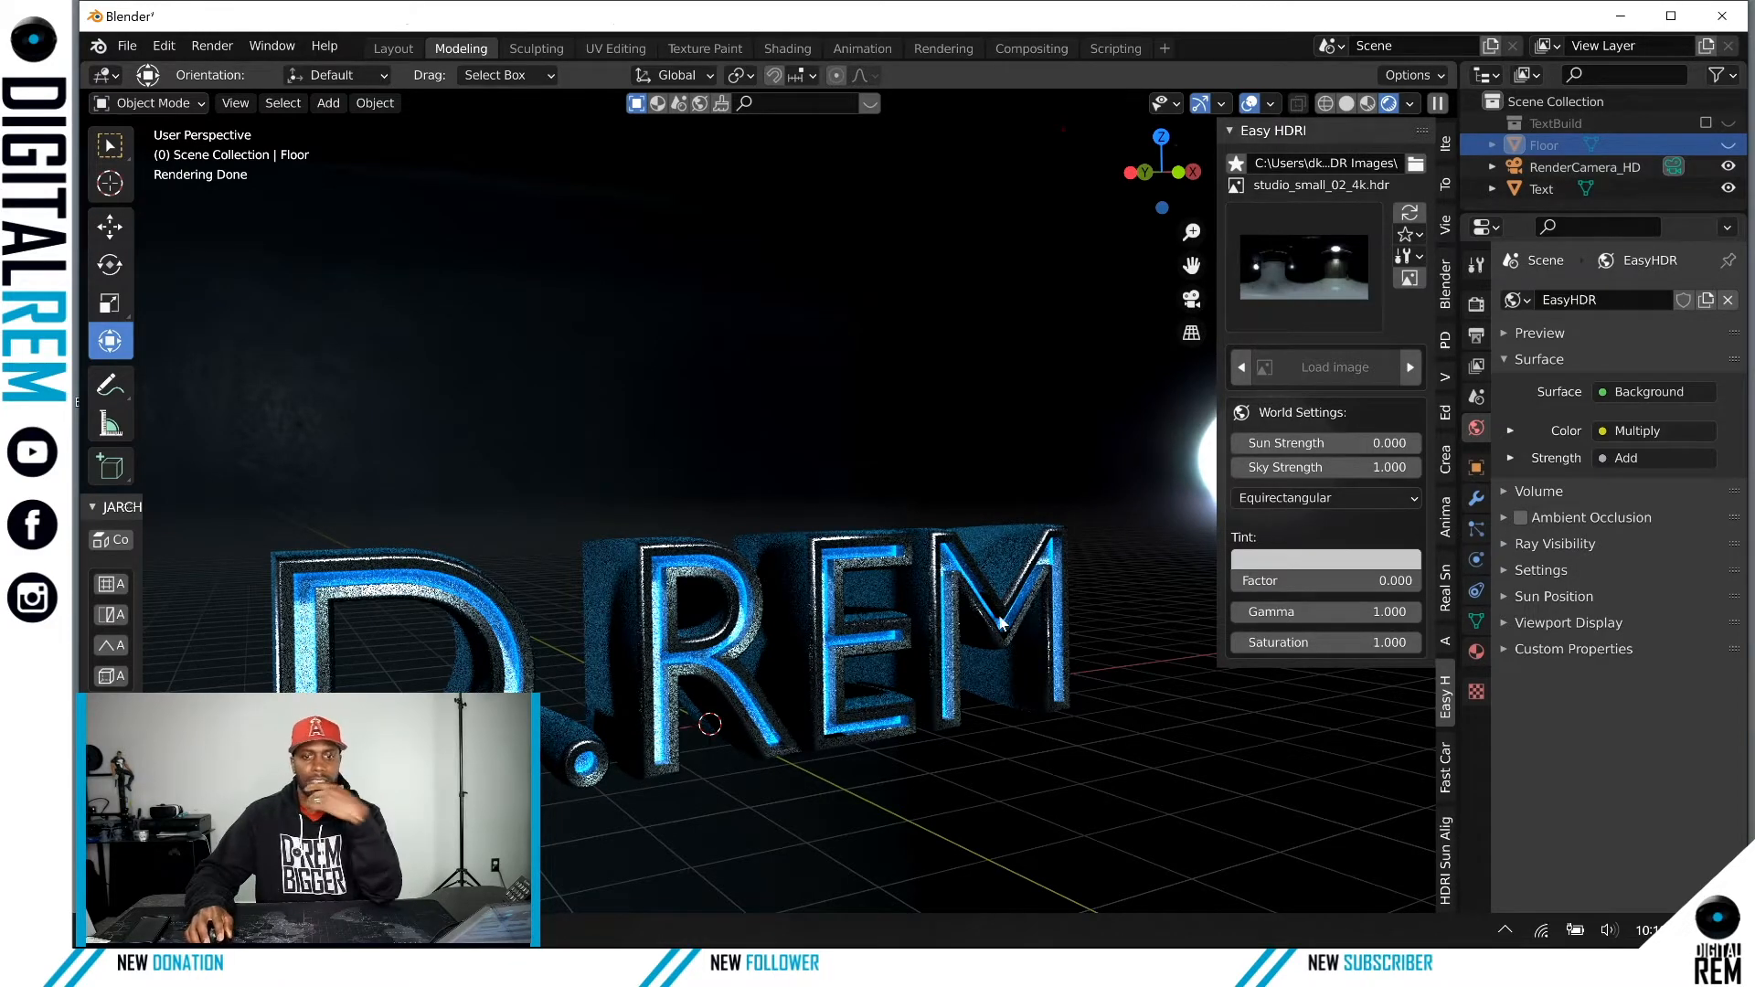
middle_click_drag(1003, 613, 1012, 609)
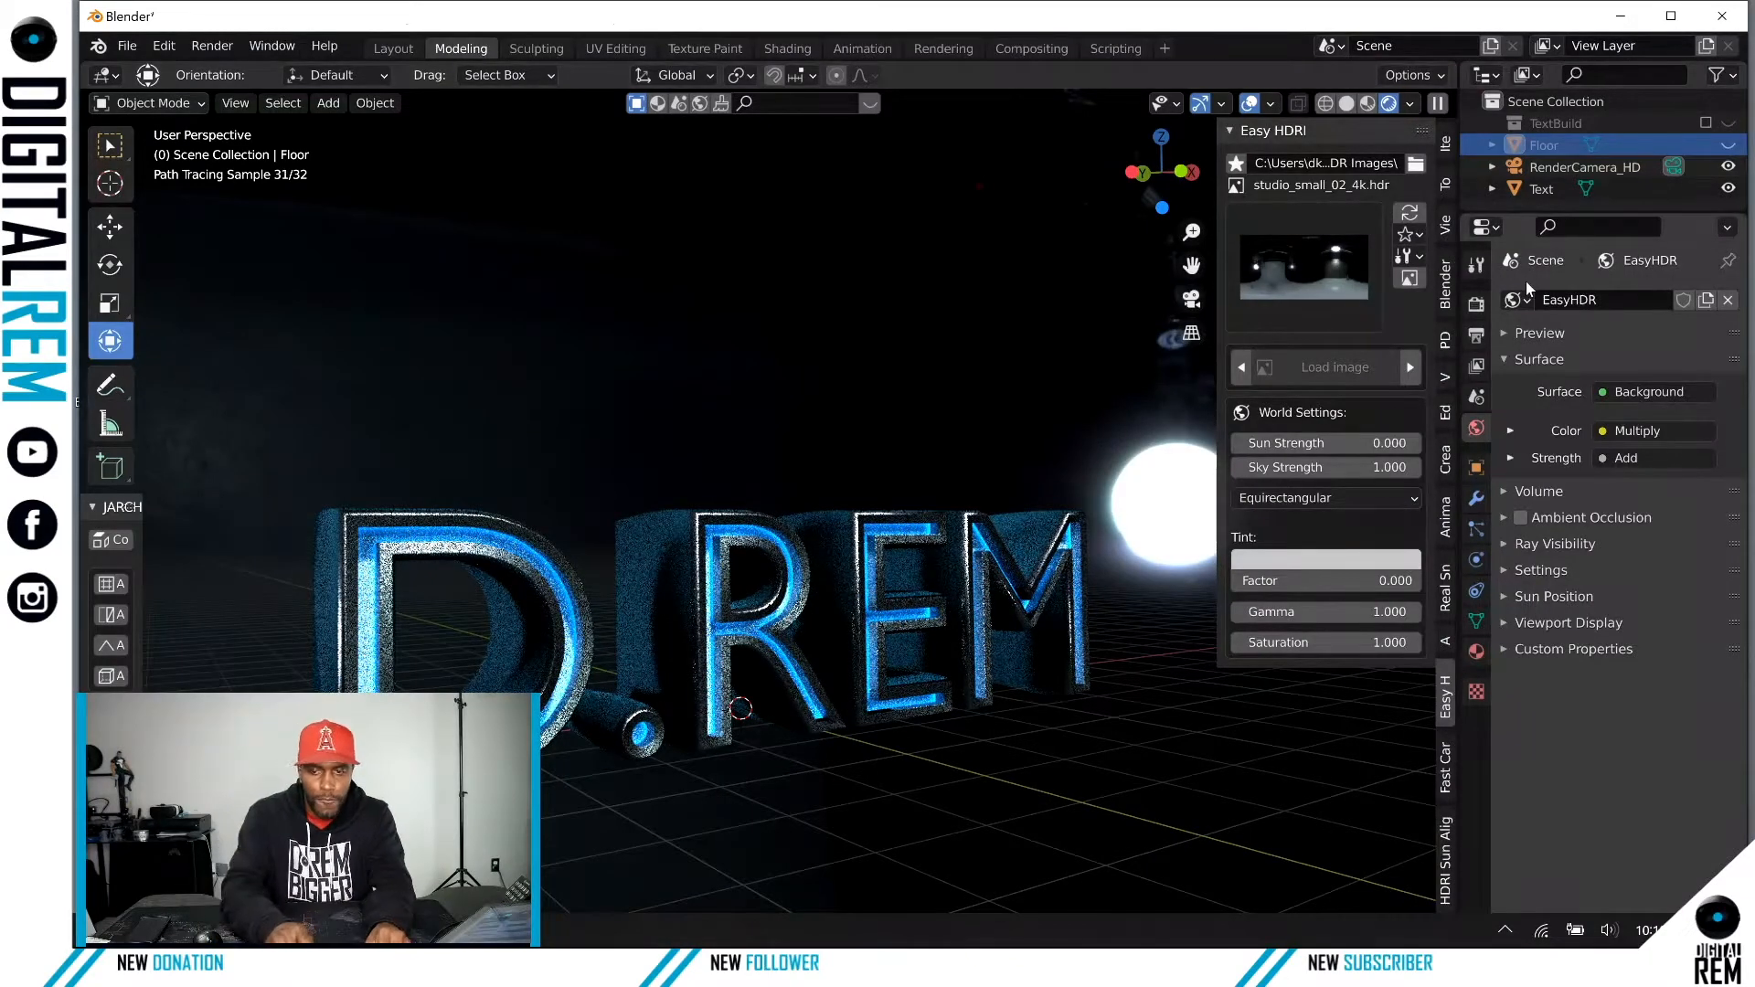
Step: Unhide and select the floor object, and set the viewport to Material Preview shading
left_click(1728, 144)
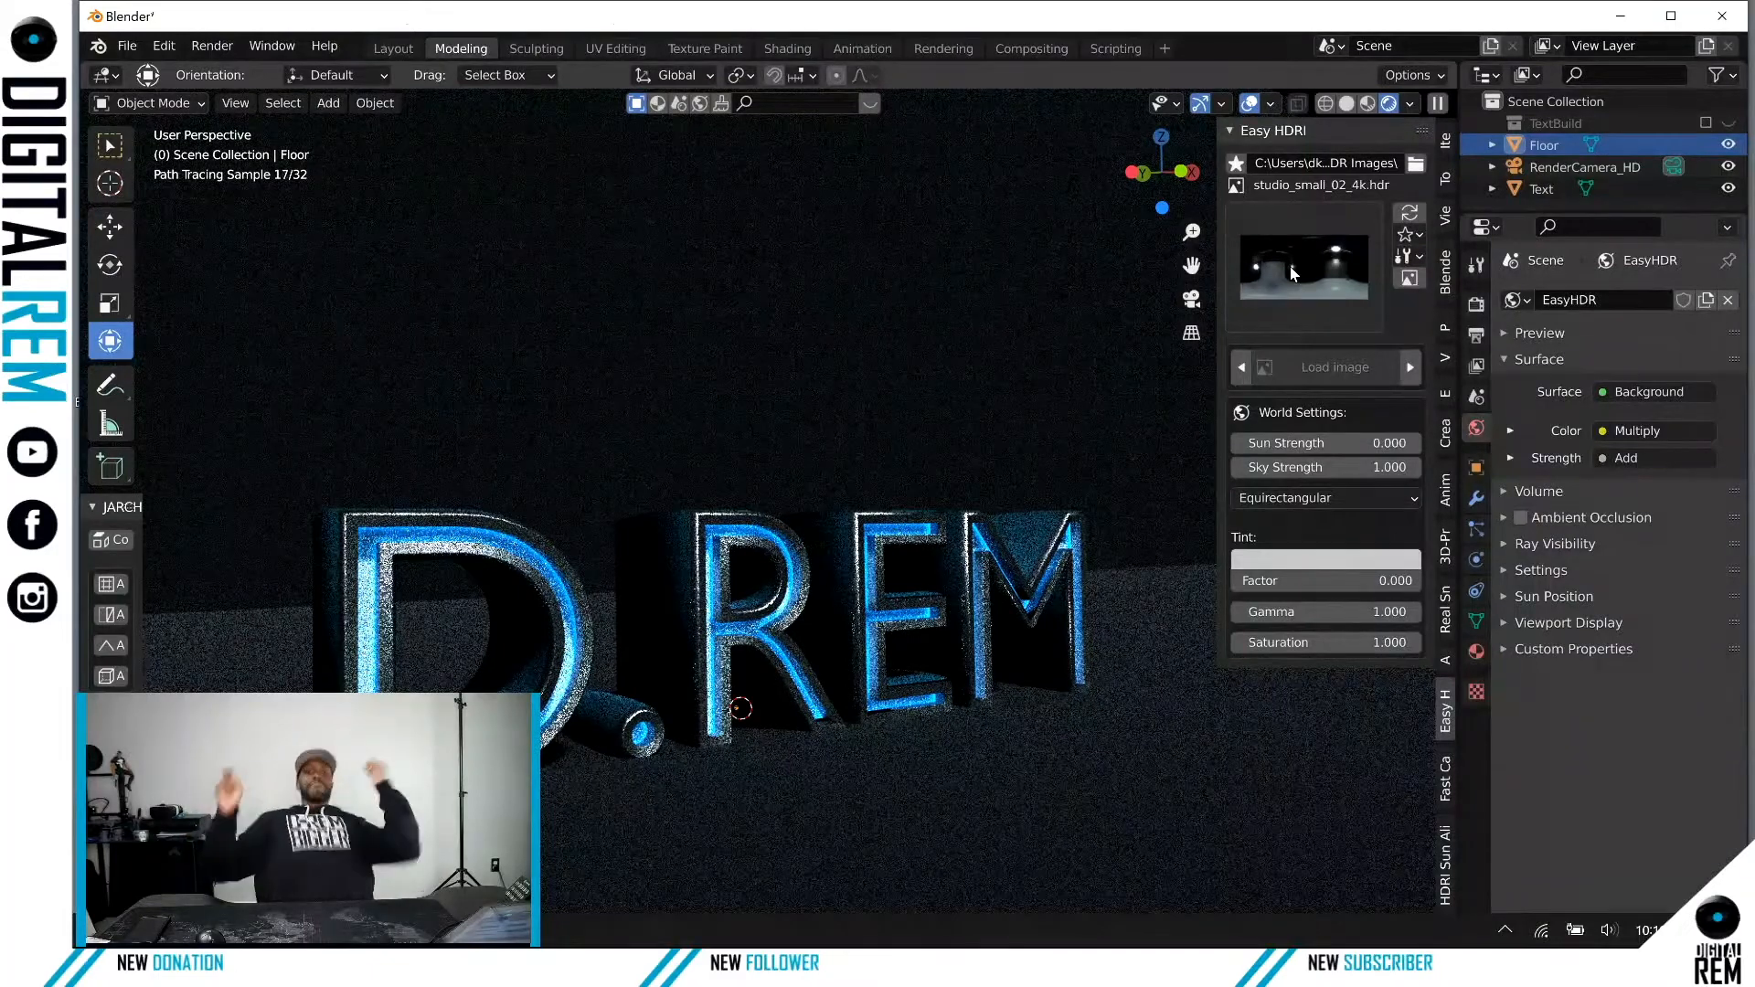
left_click(1134, 525)
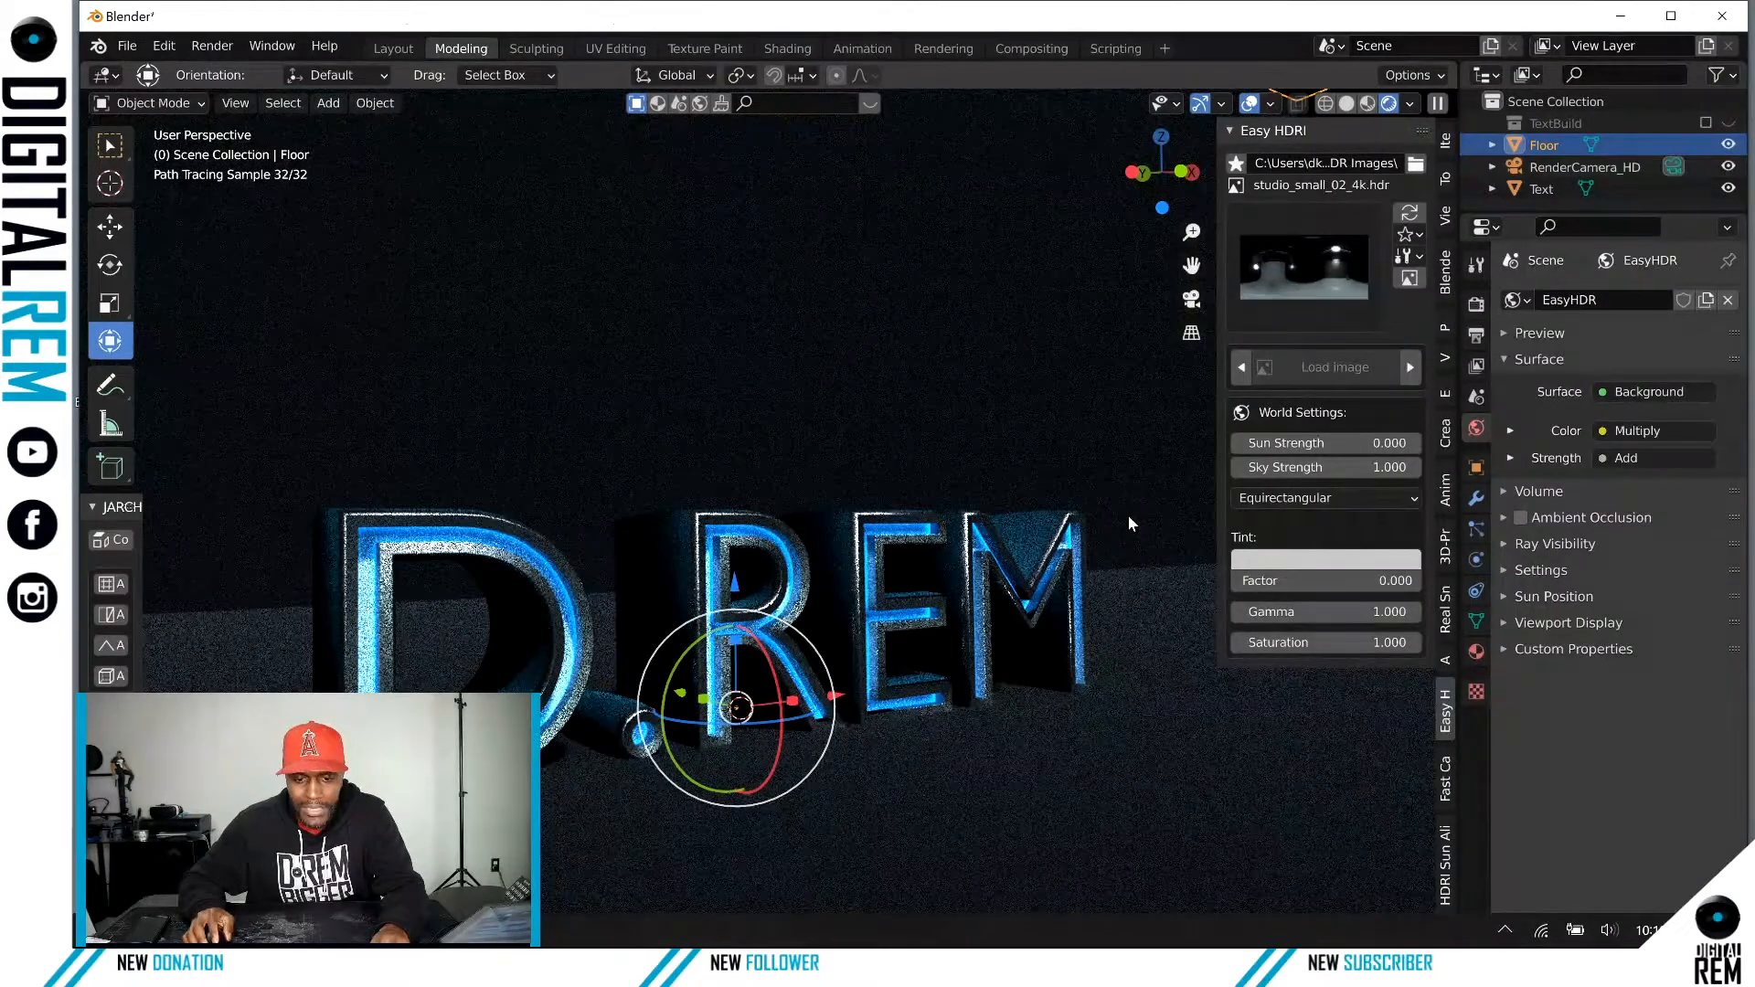
left_click(1368, 103)
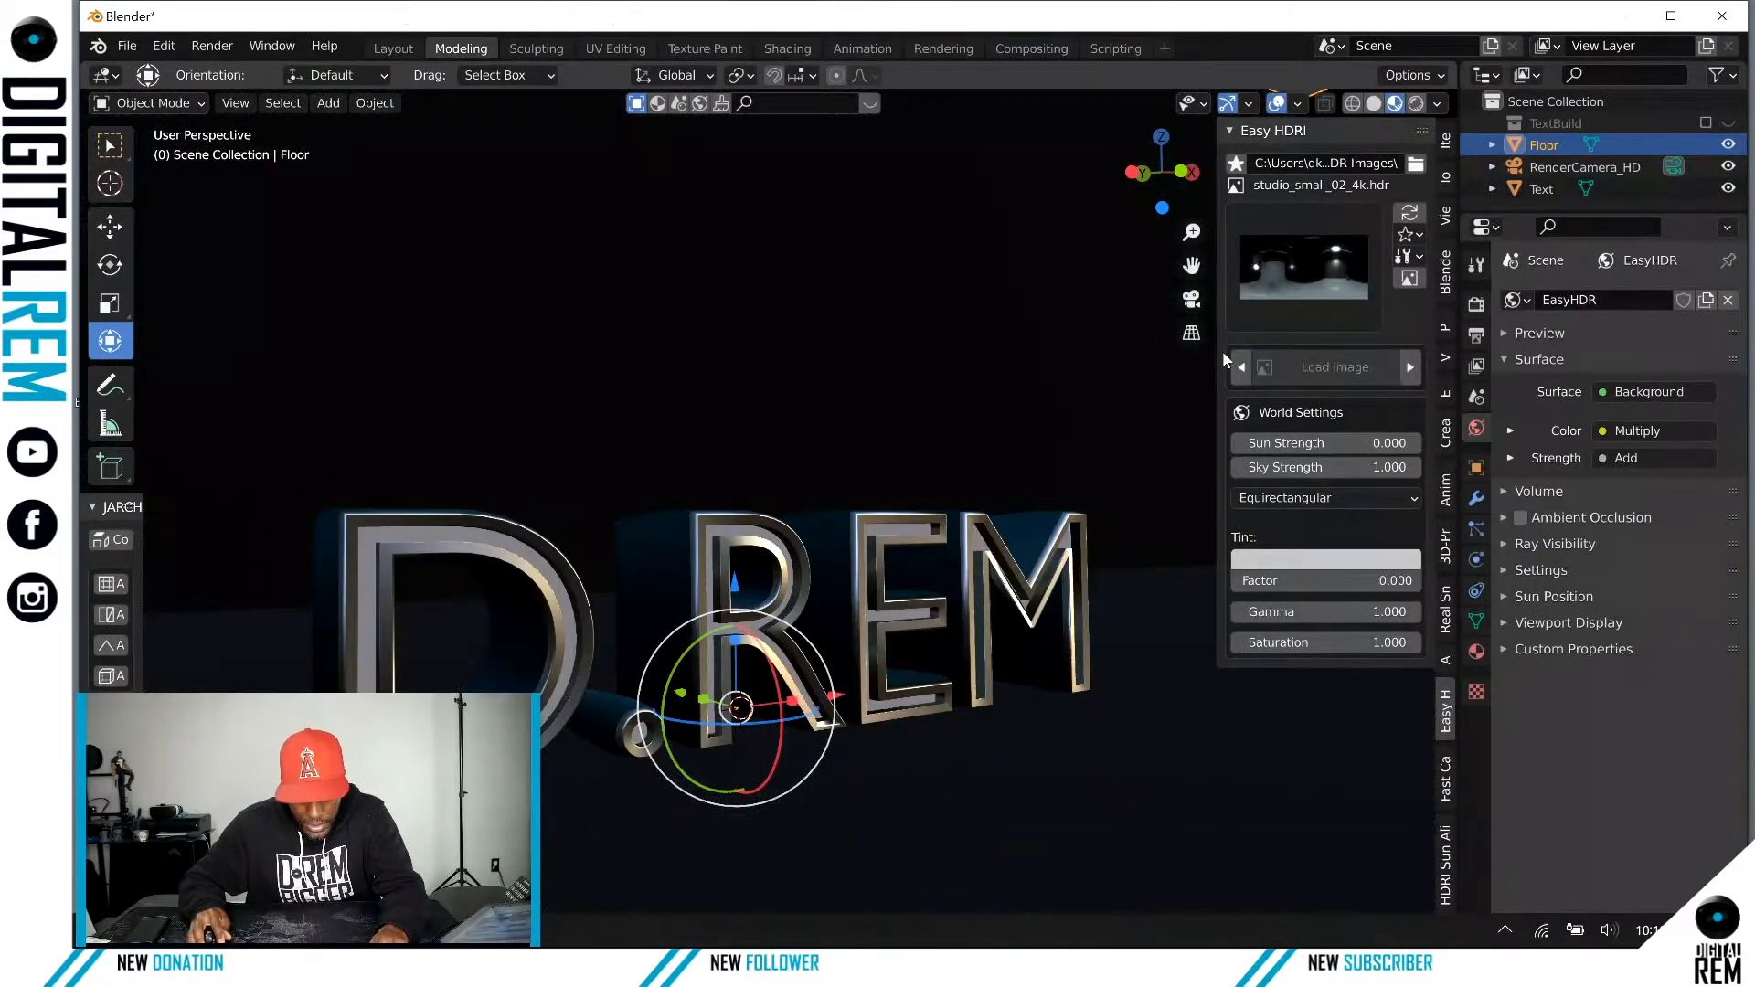
scroll(1117, 395, "down", 4)
middle_click_drag(1117, 395, 902, 419)
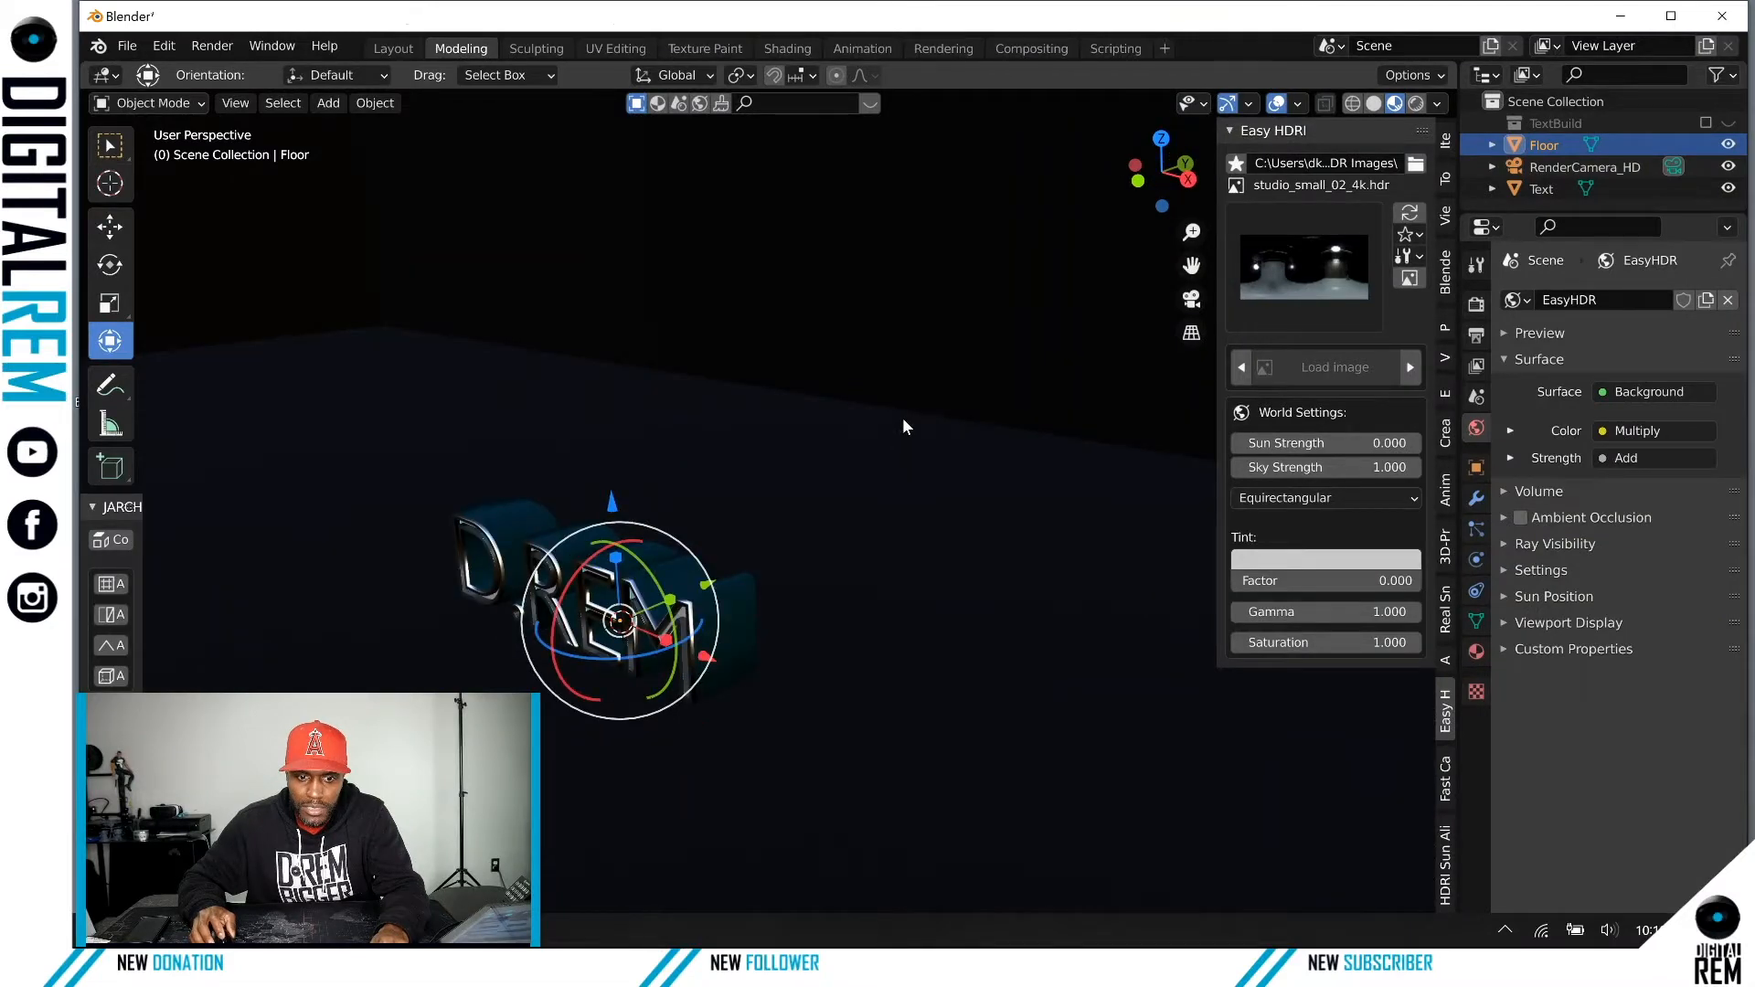
Step: Bevel the floor's edges with 5 segments, a 40° angle limit and an amount of about 0.07375'
scroll(902, 419, "down", 9)
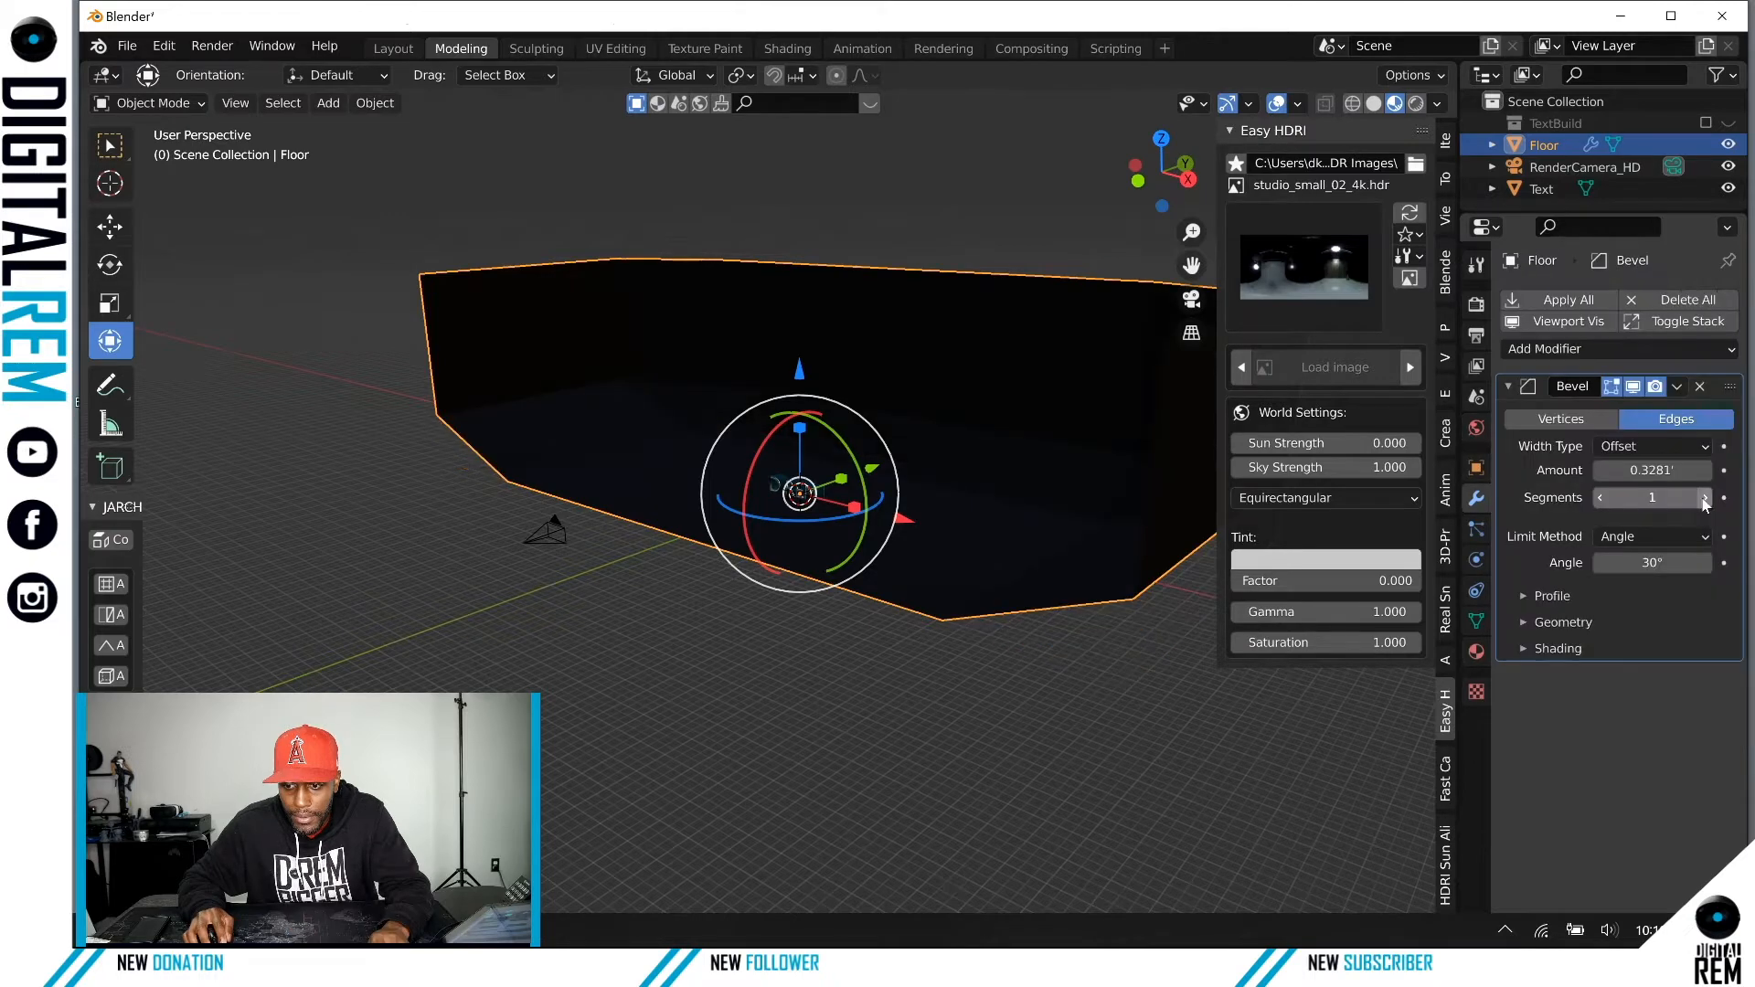
left_click(1704, 499)
left_click(1704, 500)
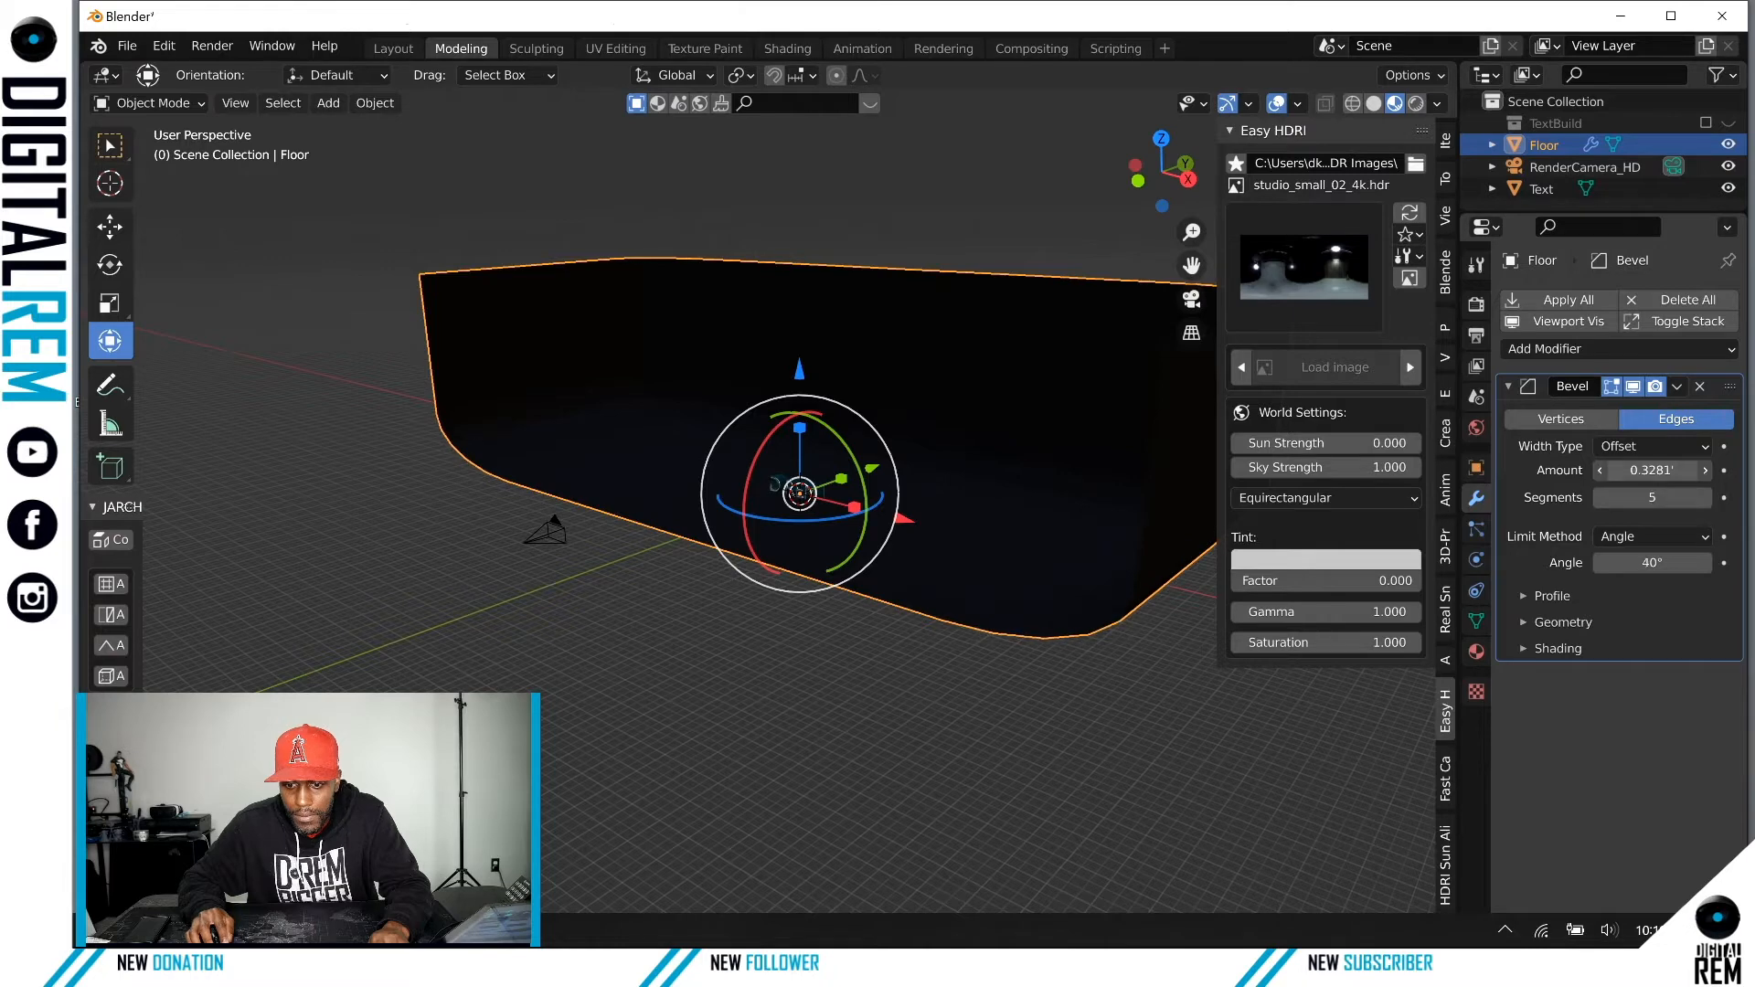
left_click_drag(1653, 471, 1668, 471)
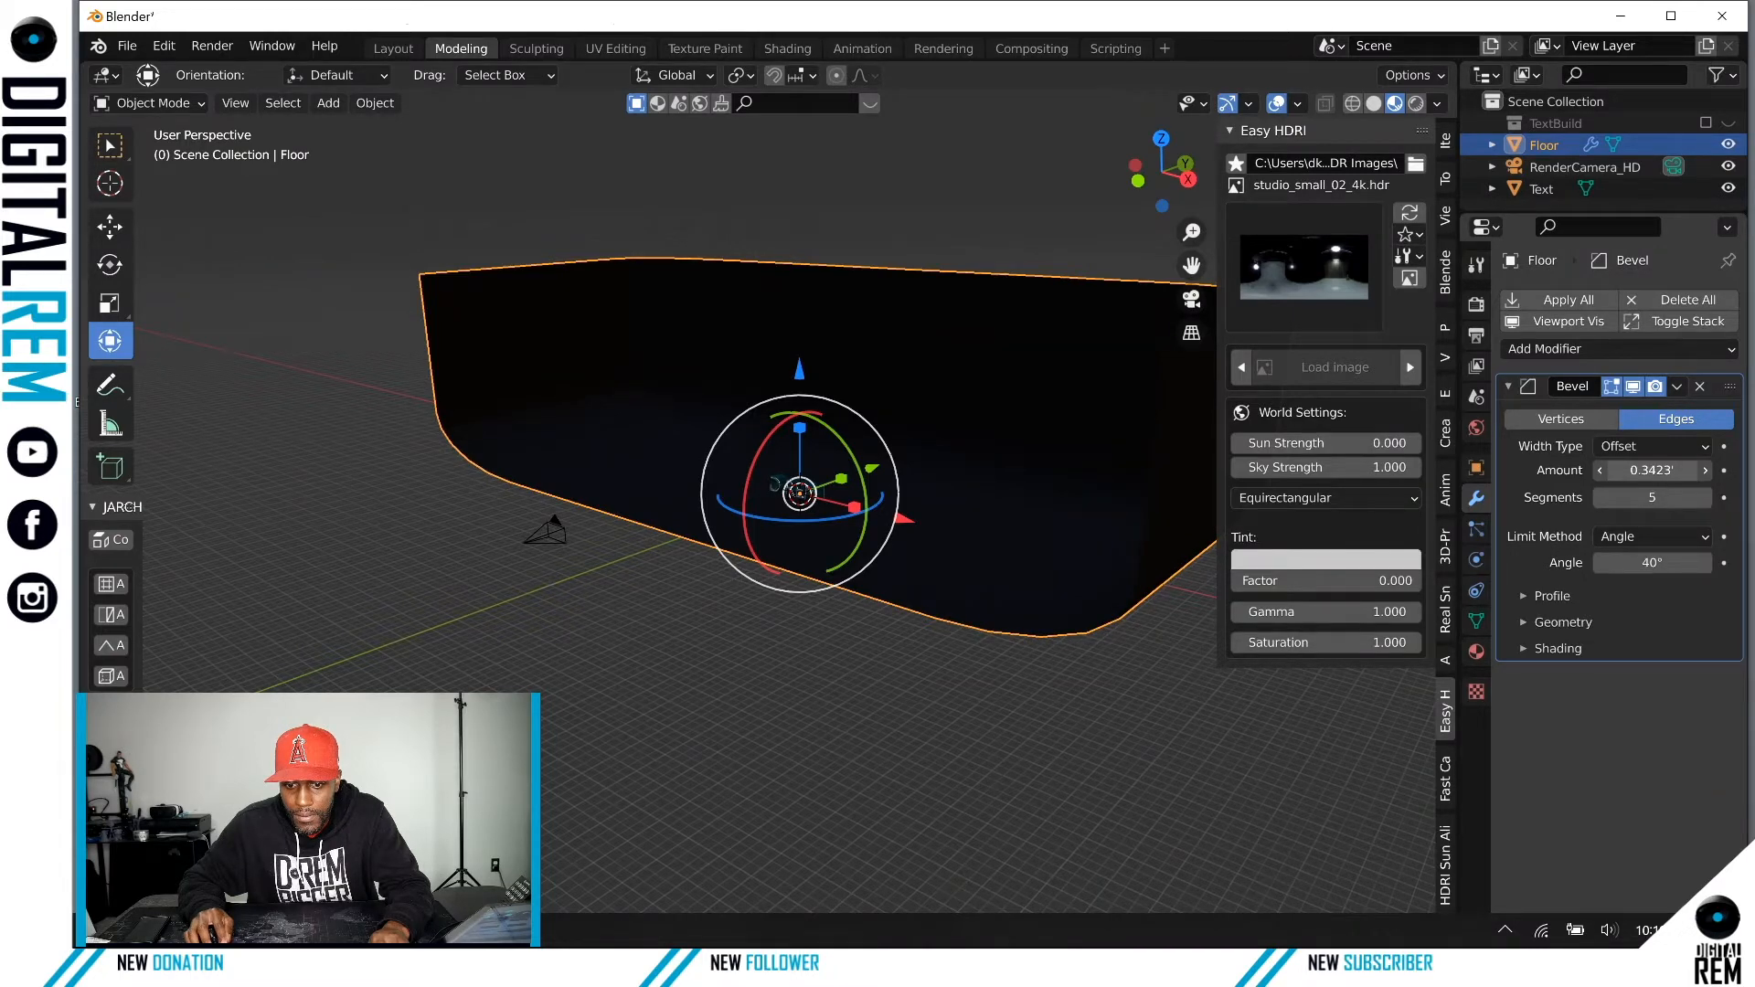
left_click_drag(1653, 471, 1627, 471)
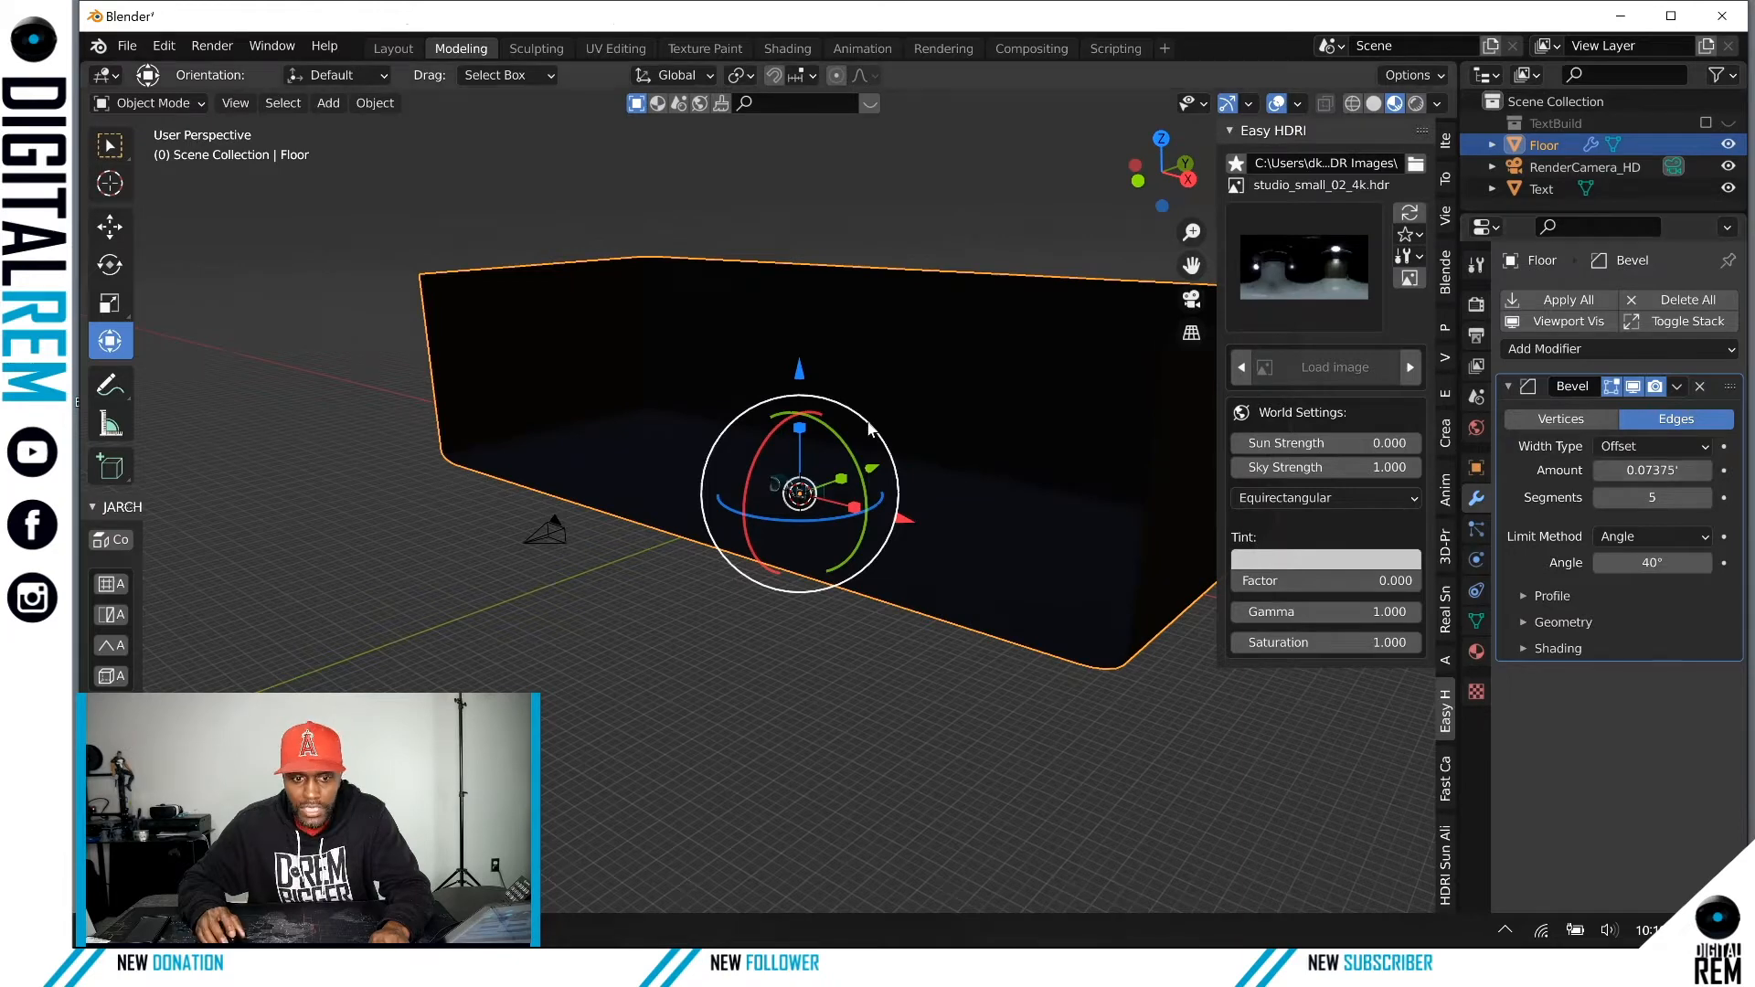
Step: Set the viewport to Solid shading and apply Shade Smooth to the beveled floor
middle_click_drag(891, 426, 1013, 437)
scroll(1013, 437, "up", 6)
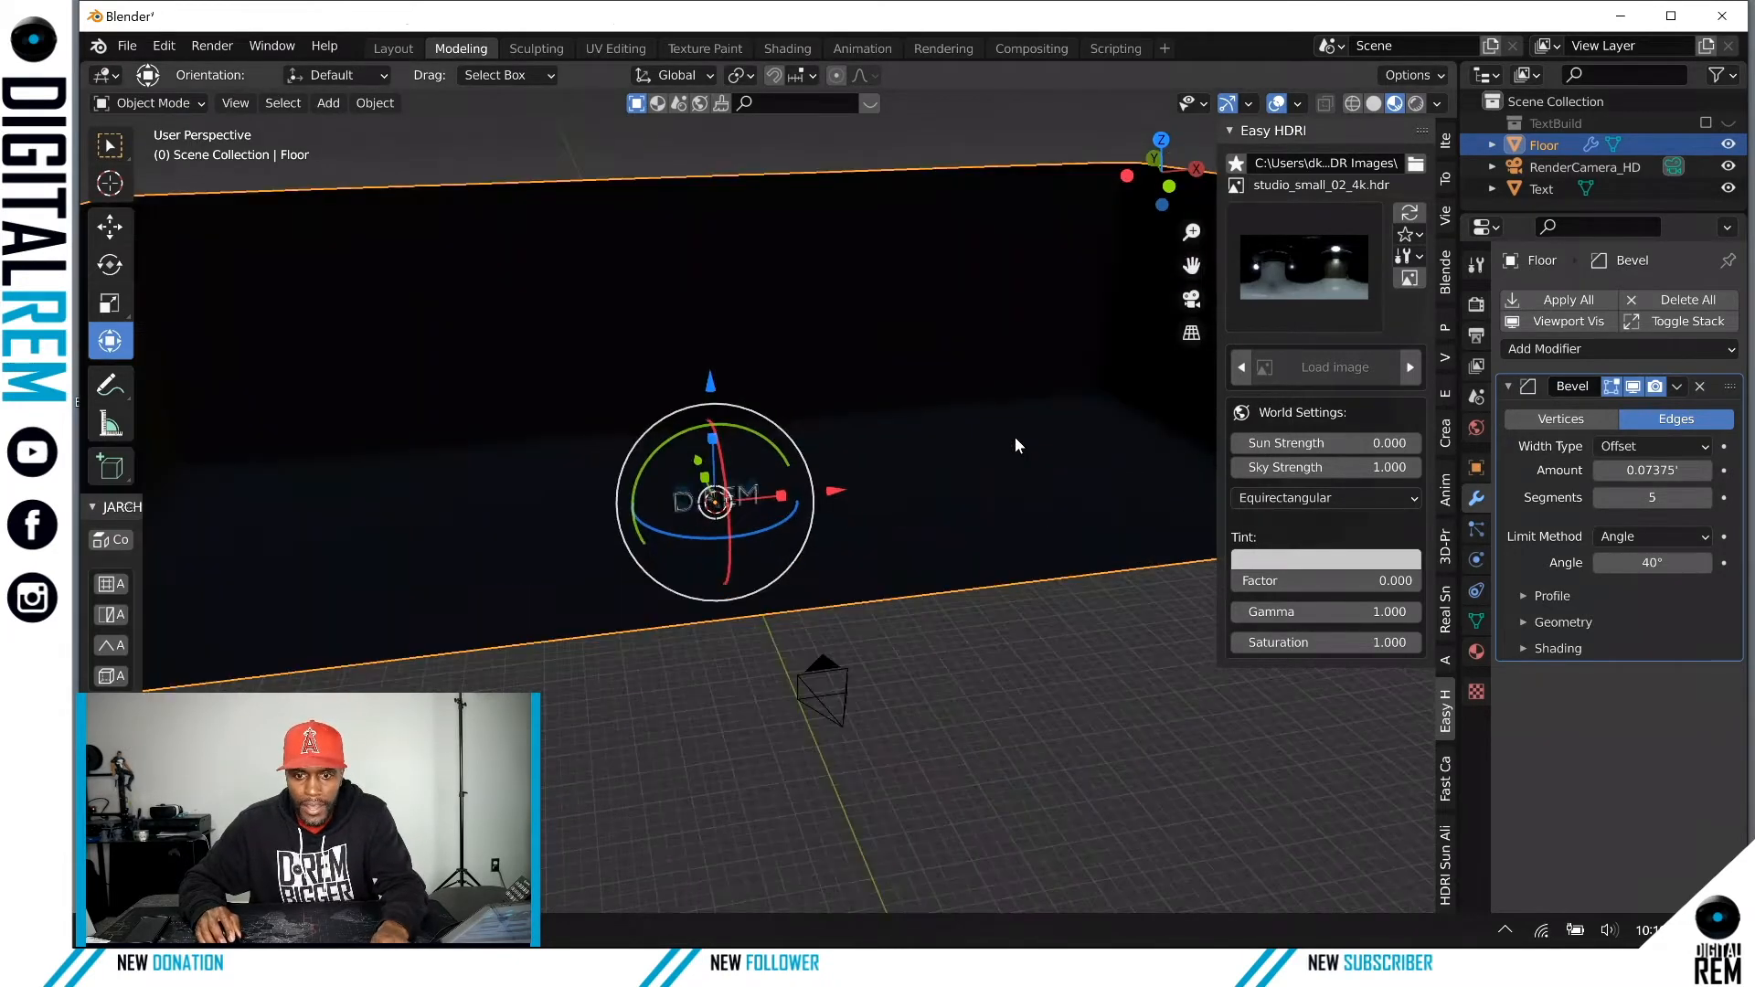
left_click(1377, 103)
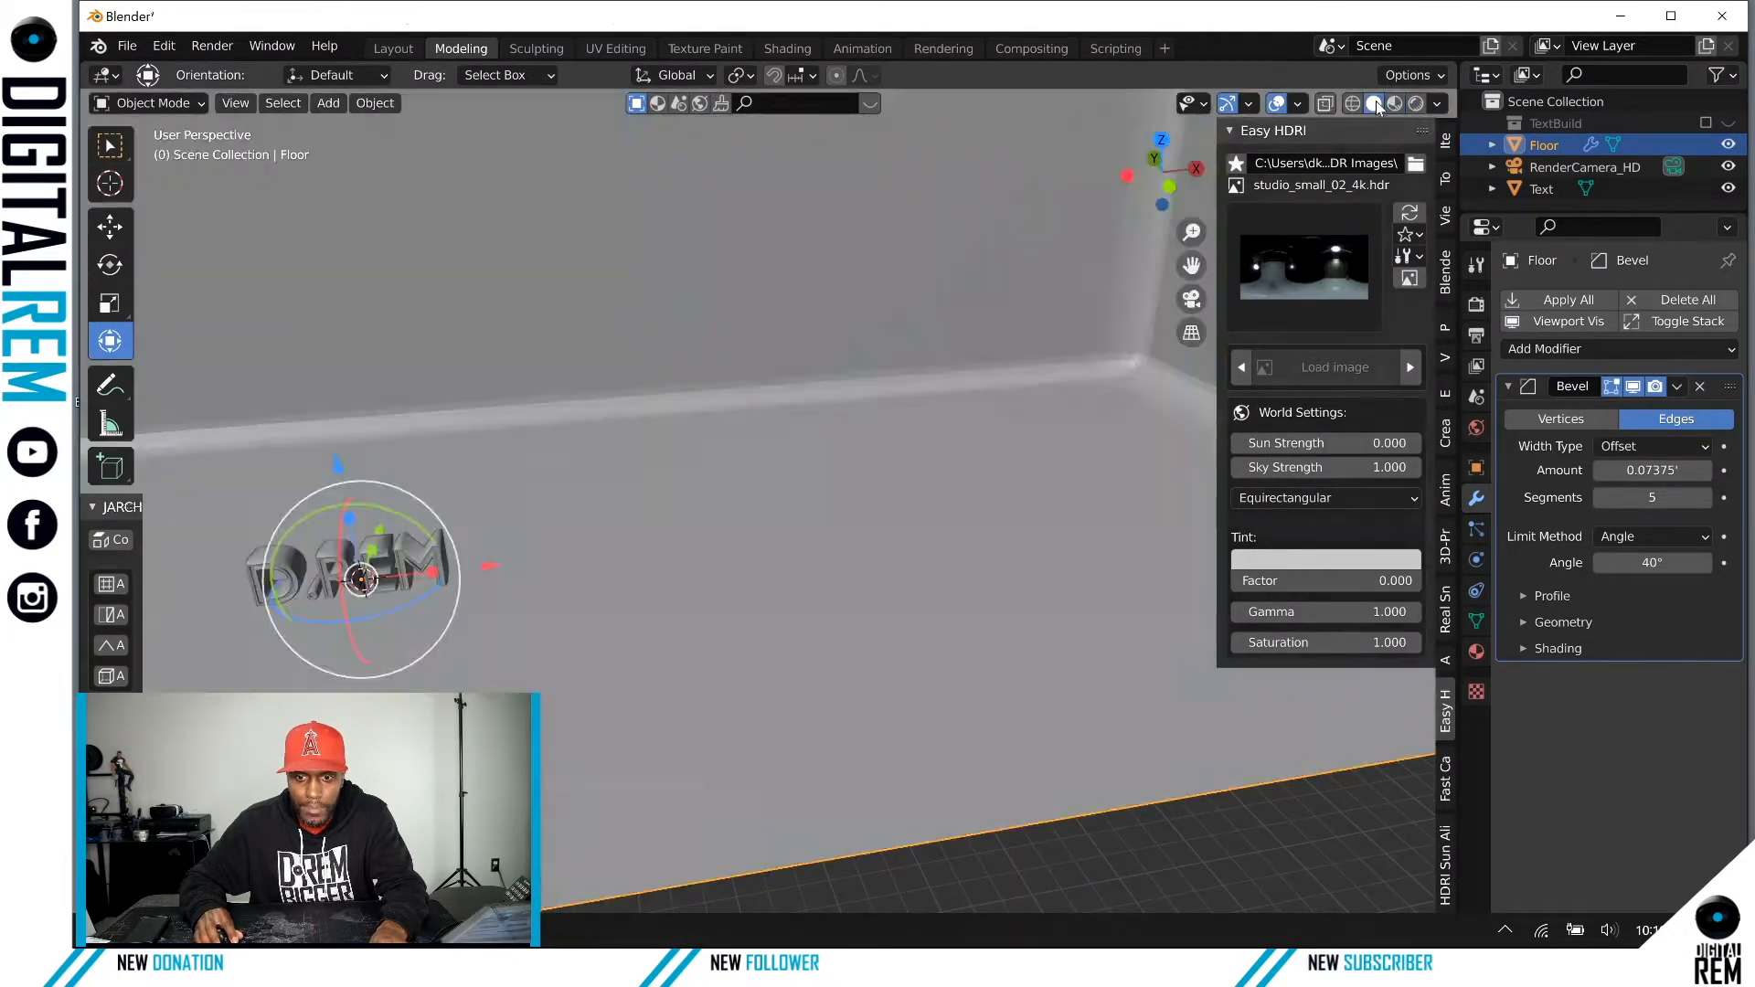
scroll(1083, 370, "down", 3)
scroll(1083, 372, "down", 3)
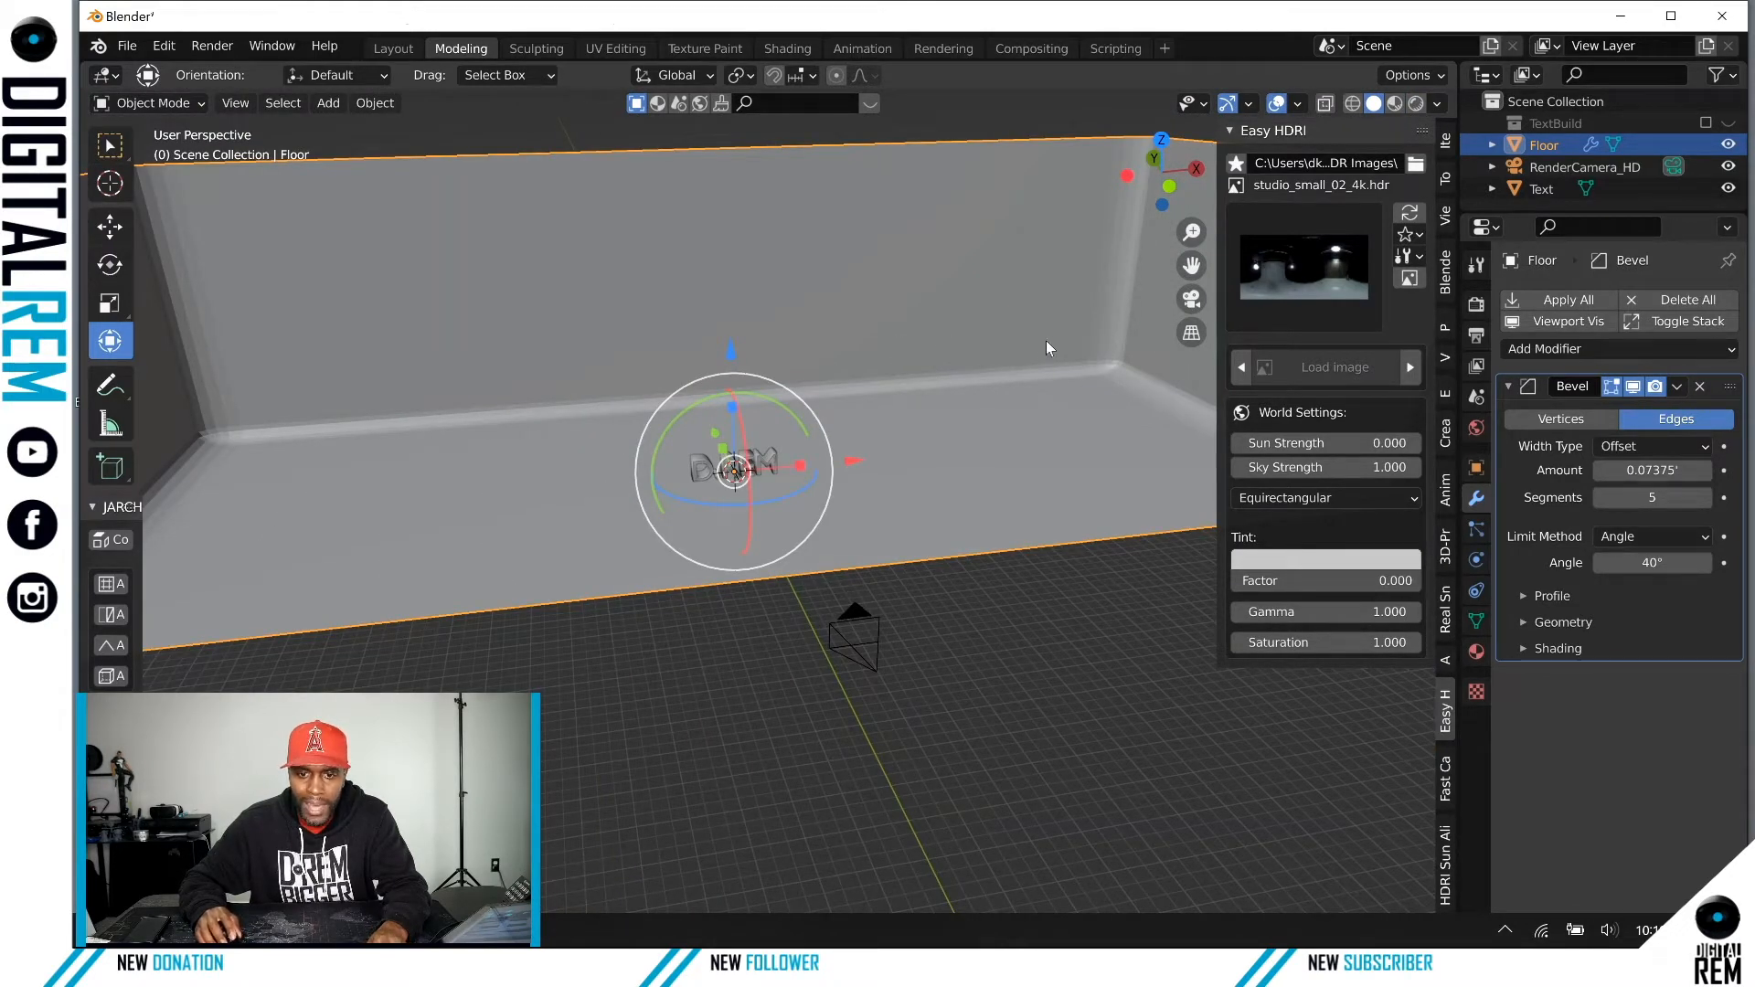
right_click(1012, 307)
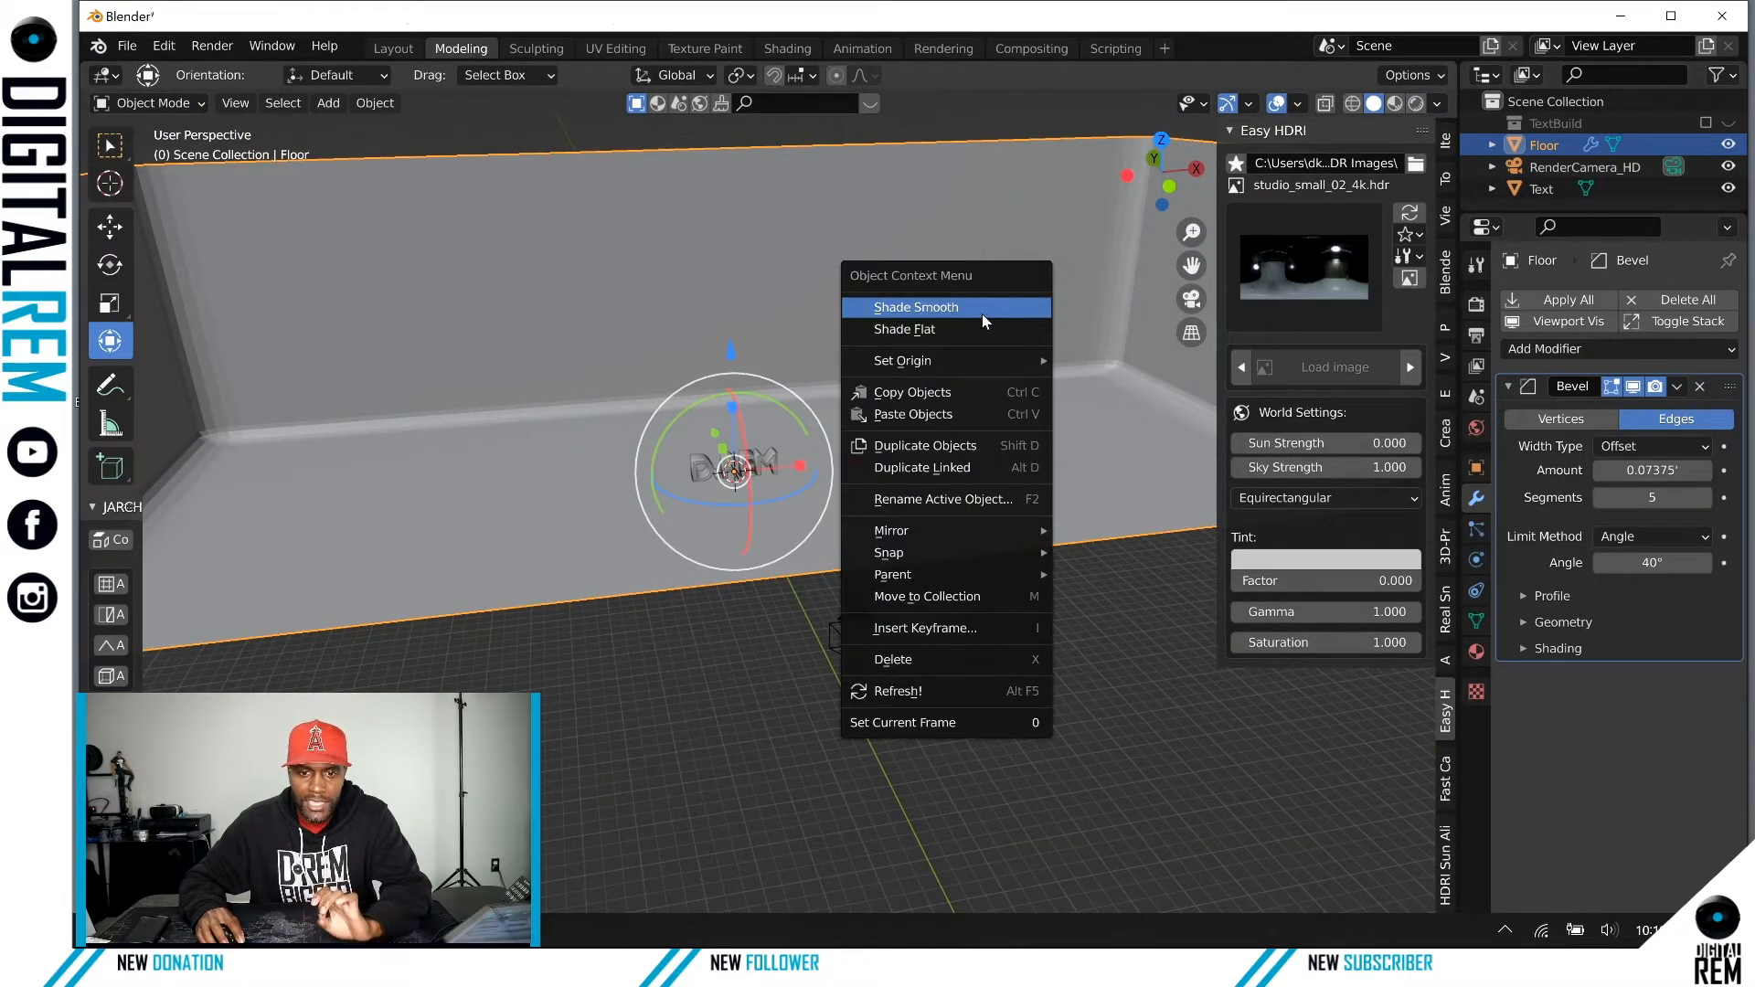
left_click(982, 314)
left_click(374, 102)
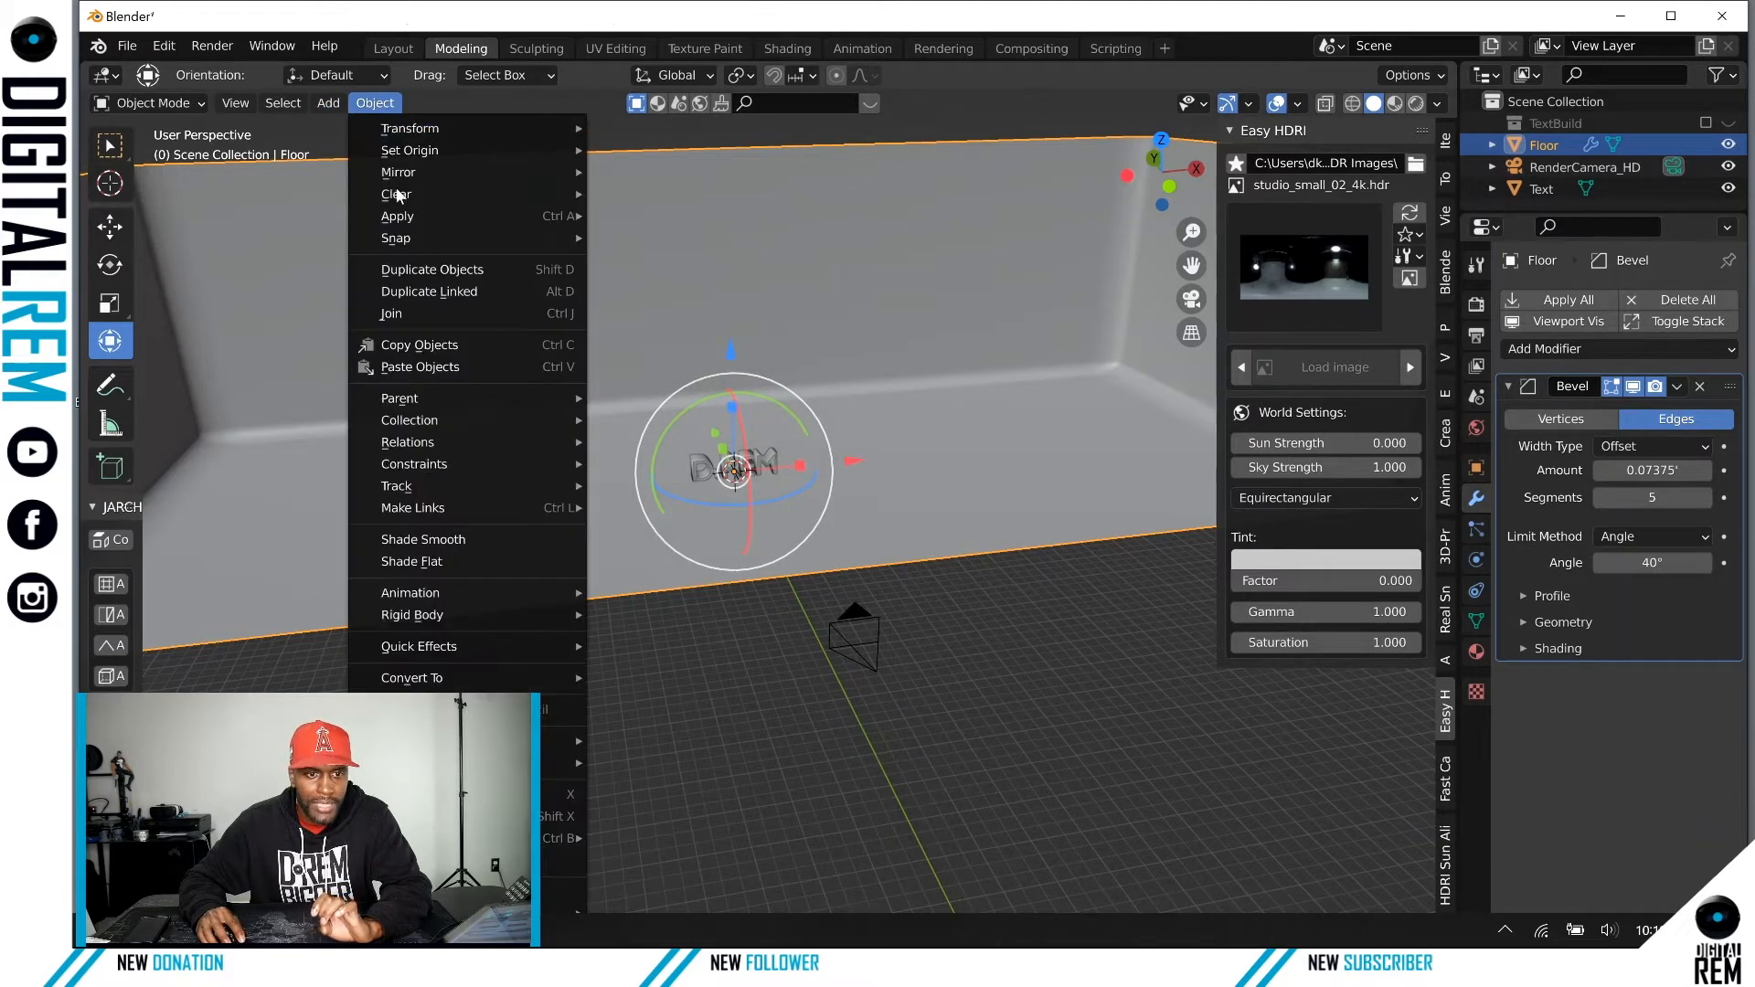
left_click(450, 541)
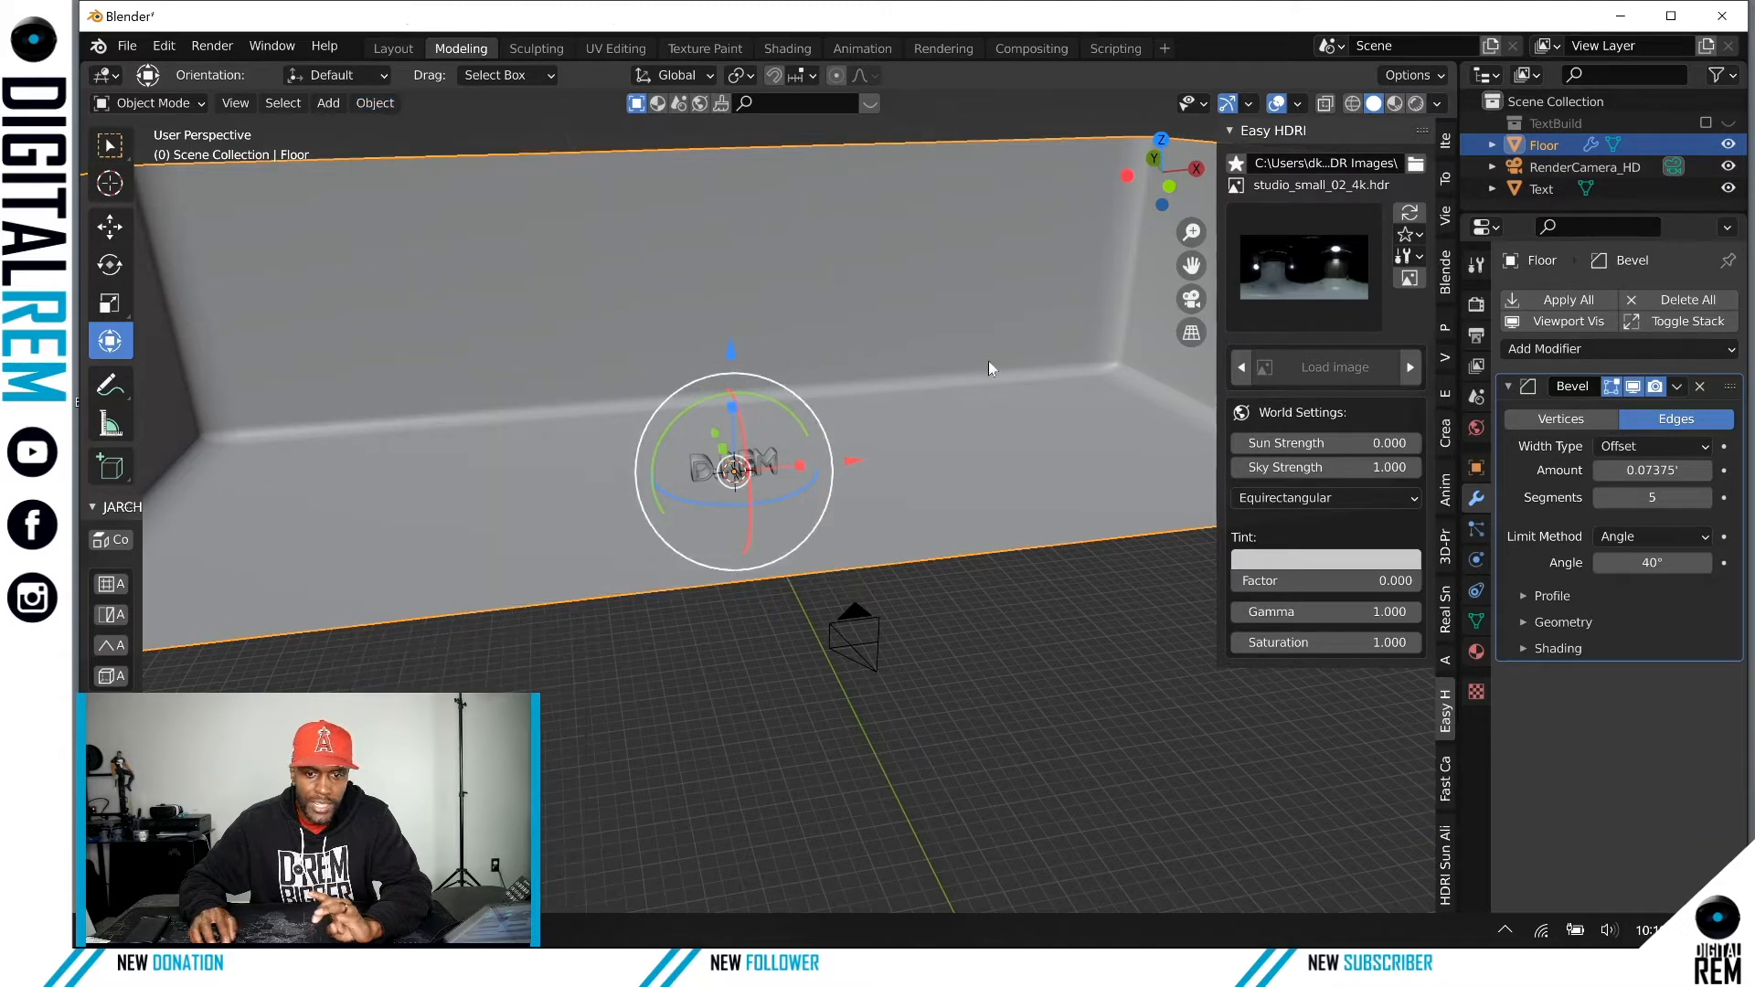
Step: Preview the smoothed floor and text in Rendered shading, and return the viewport to Material Preview
scroll(963, 424, "up", 4)
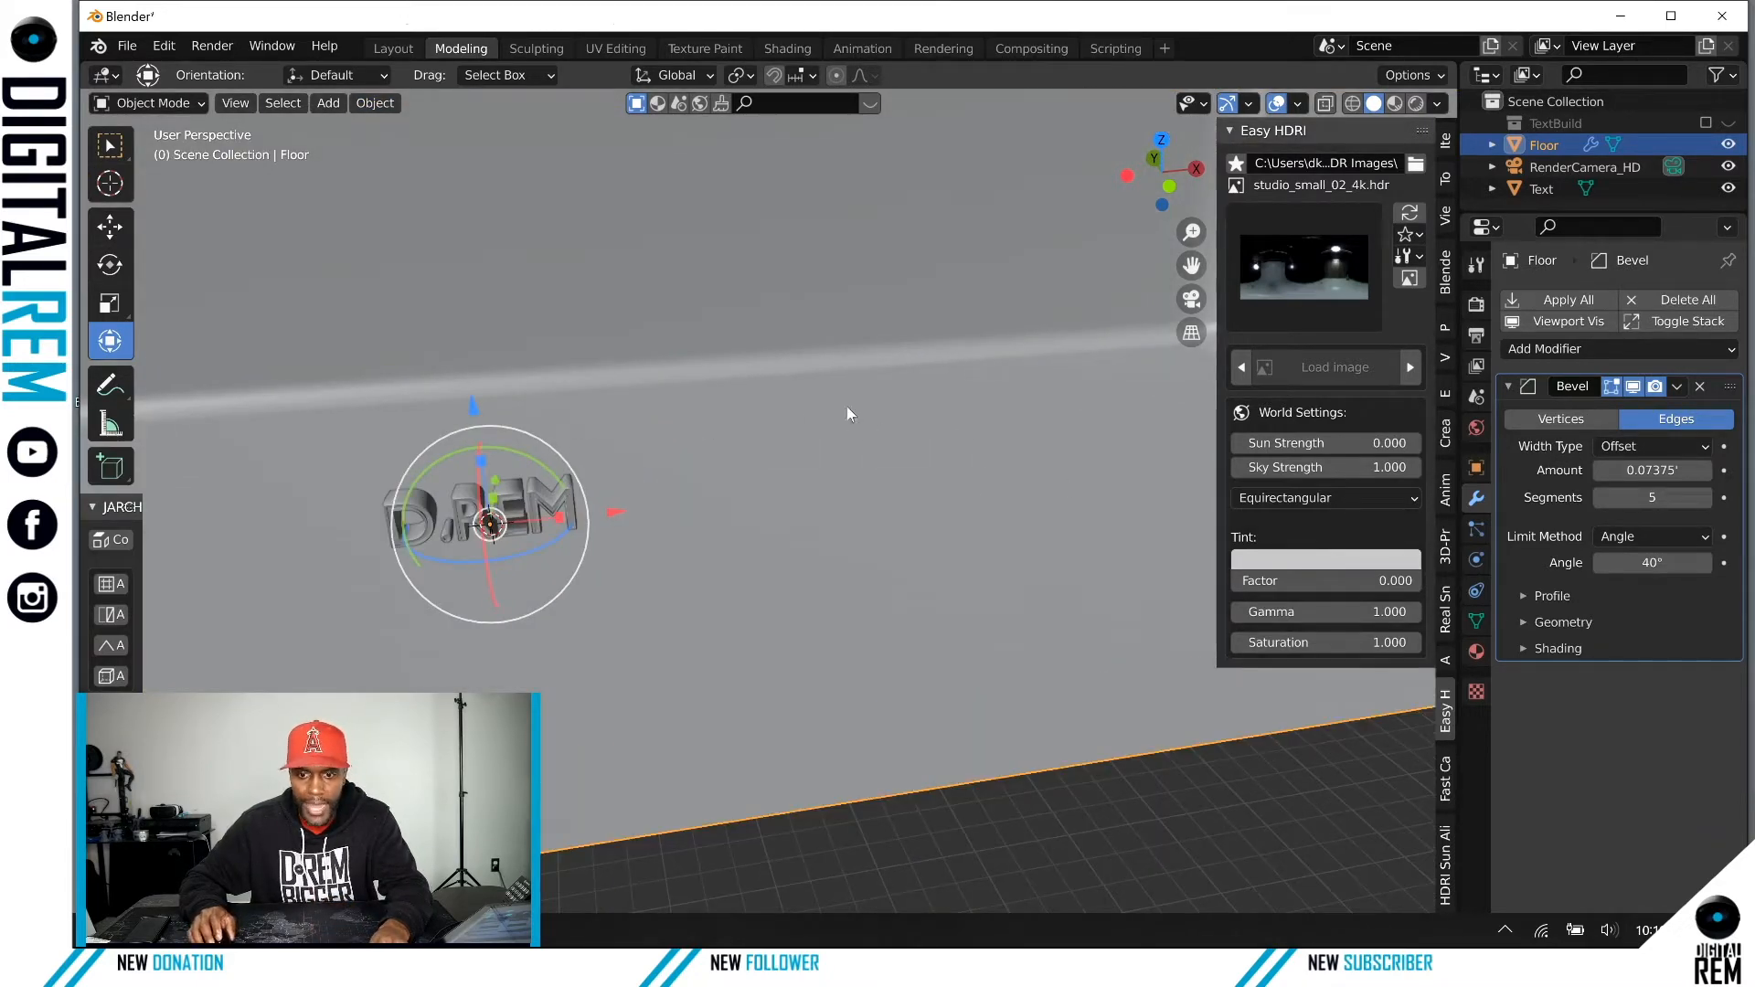
left_click(1416, 103)
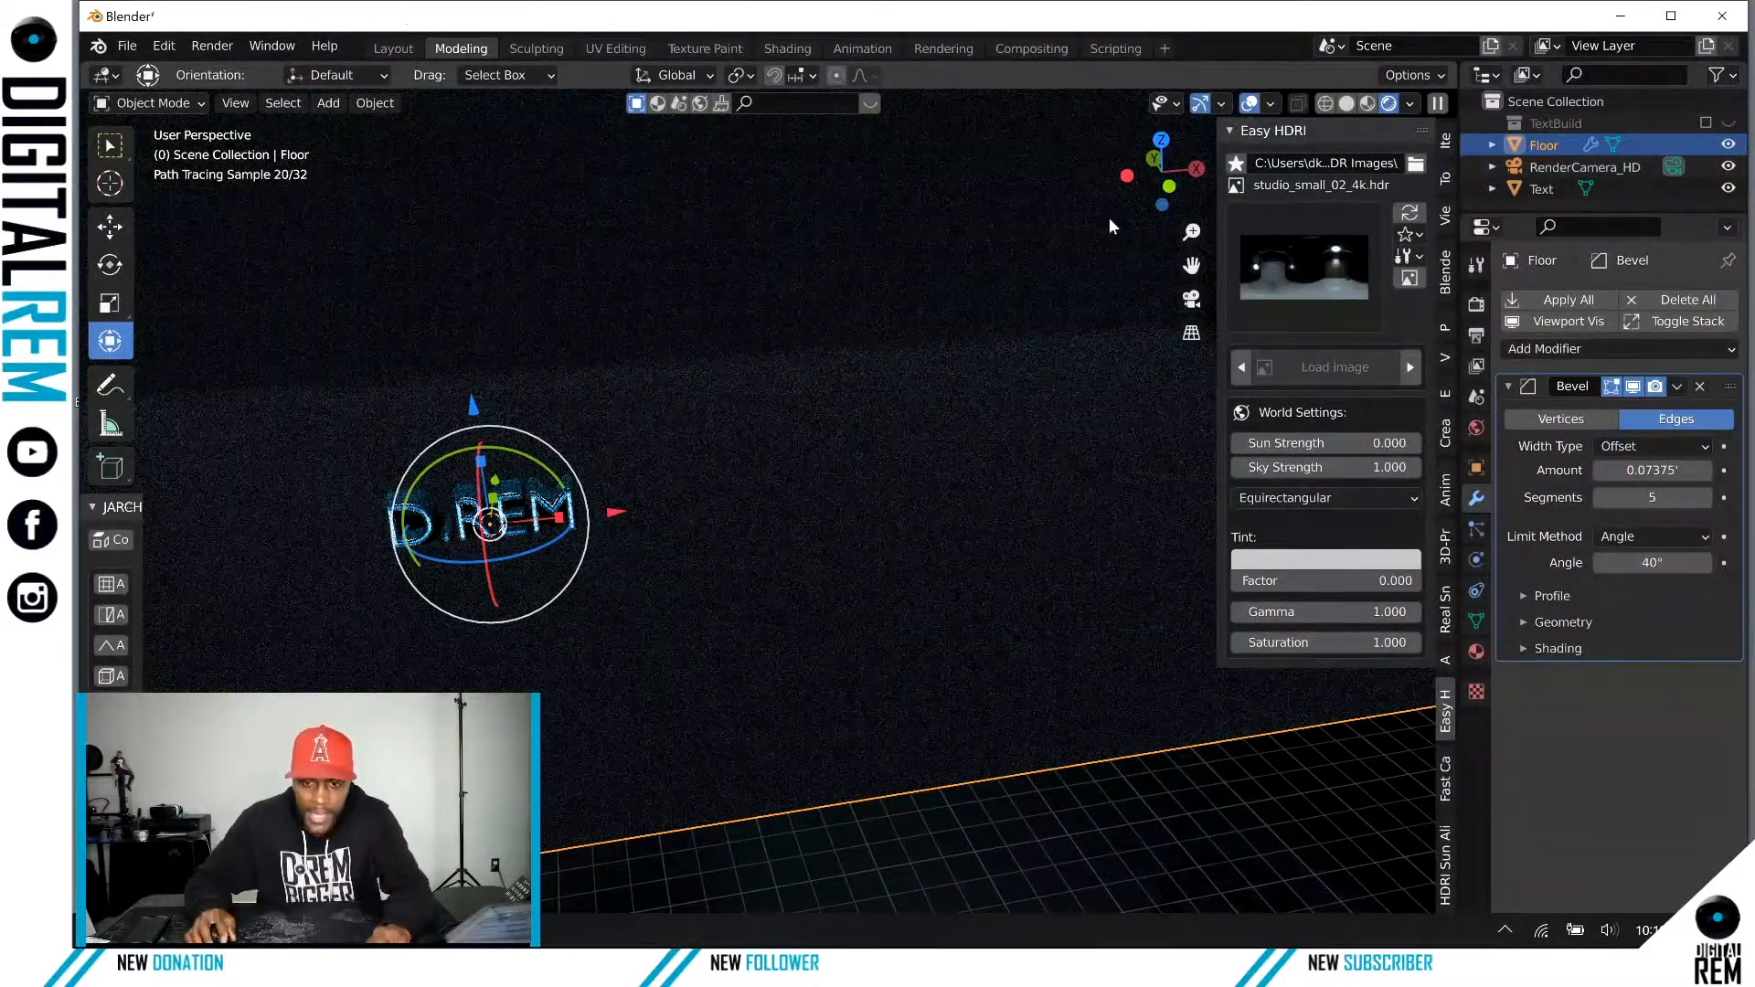
left_click(1367, 105)
Step: Select the D.REM text object and frame it in the viewport
middle_click_drag(810, 359, 857, 385, "shift")
left_click(755, 452)
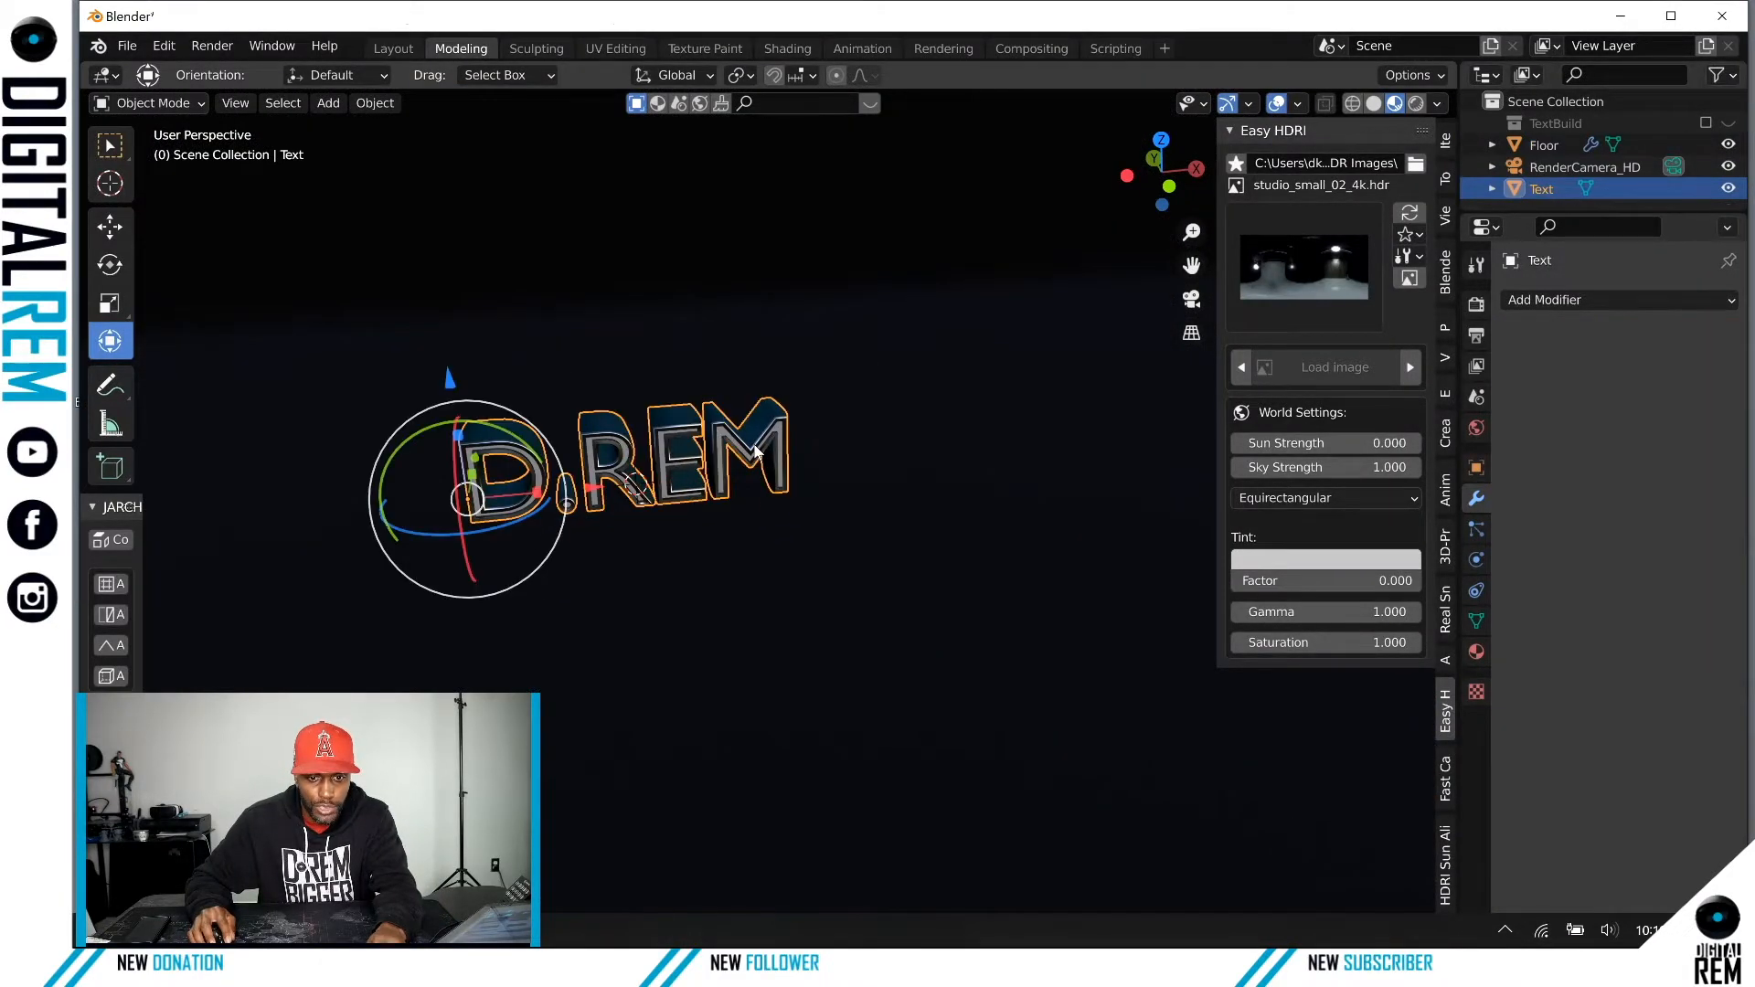
key("KP_Decimal")
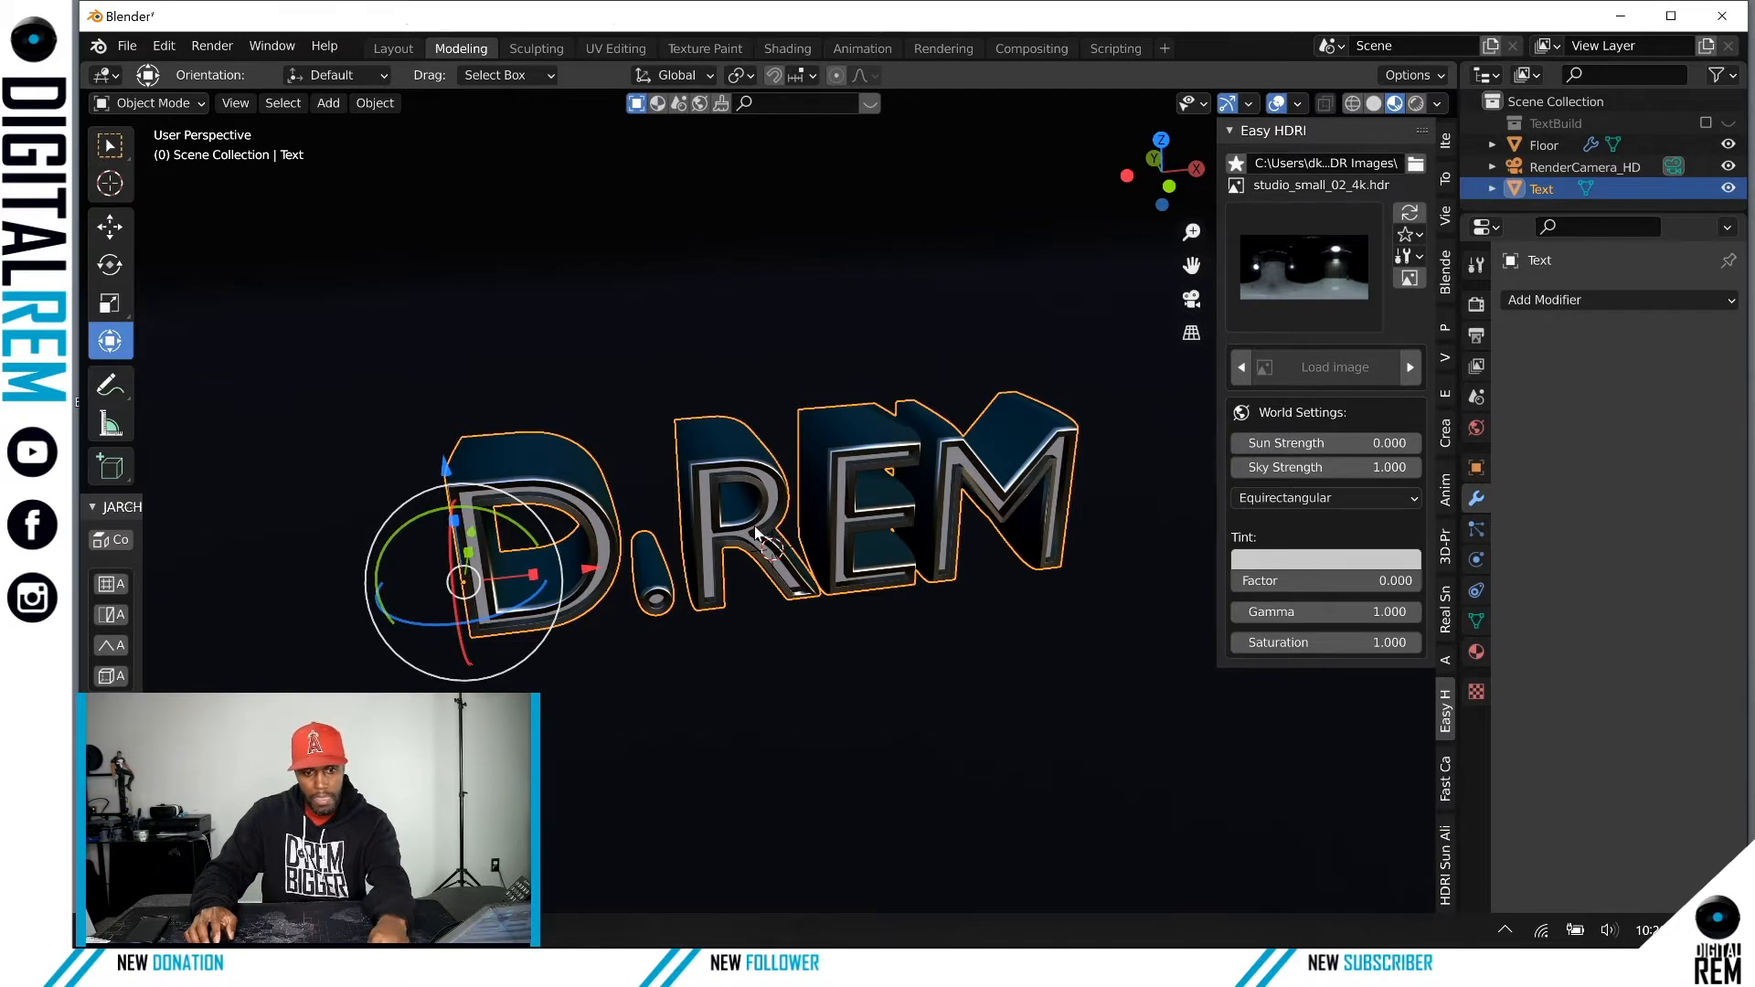
Step: Save the Blender file and preview the text from a low front angle in Rendered shading
left_click(920, 354)
left_click(878, 420)
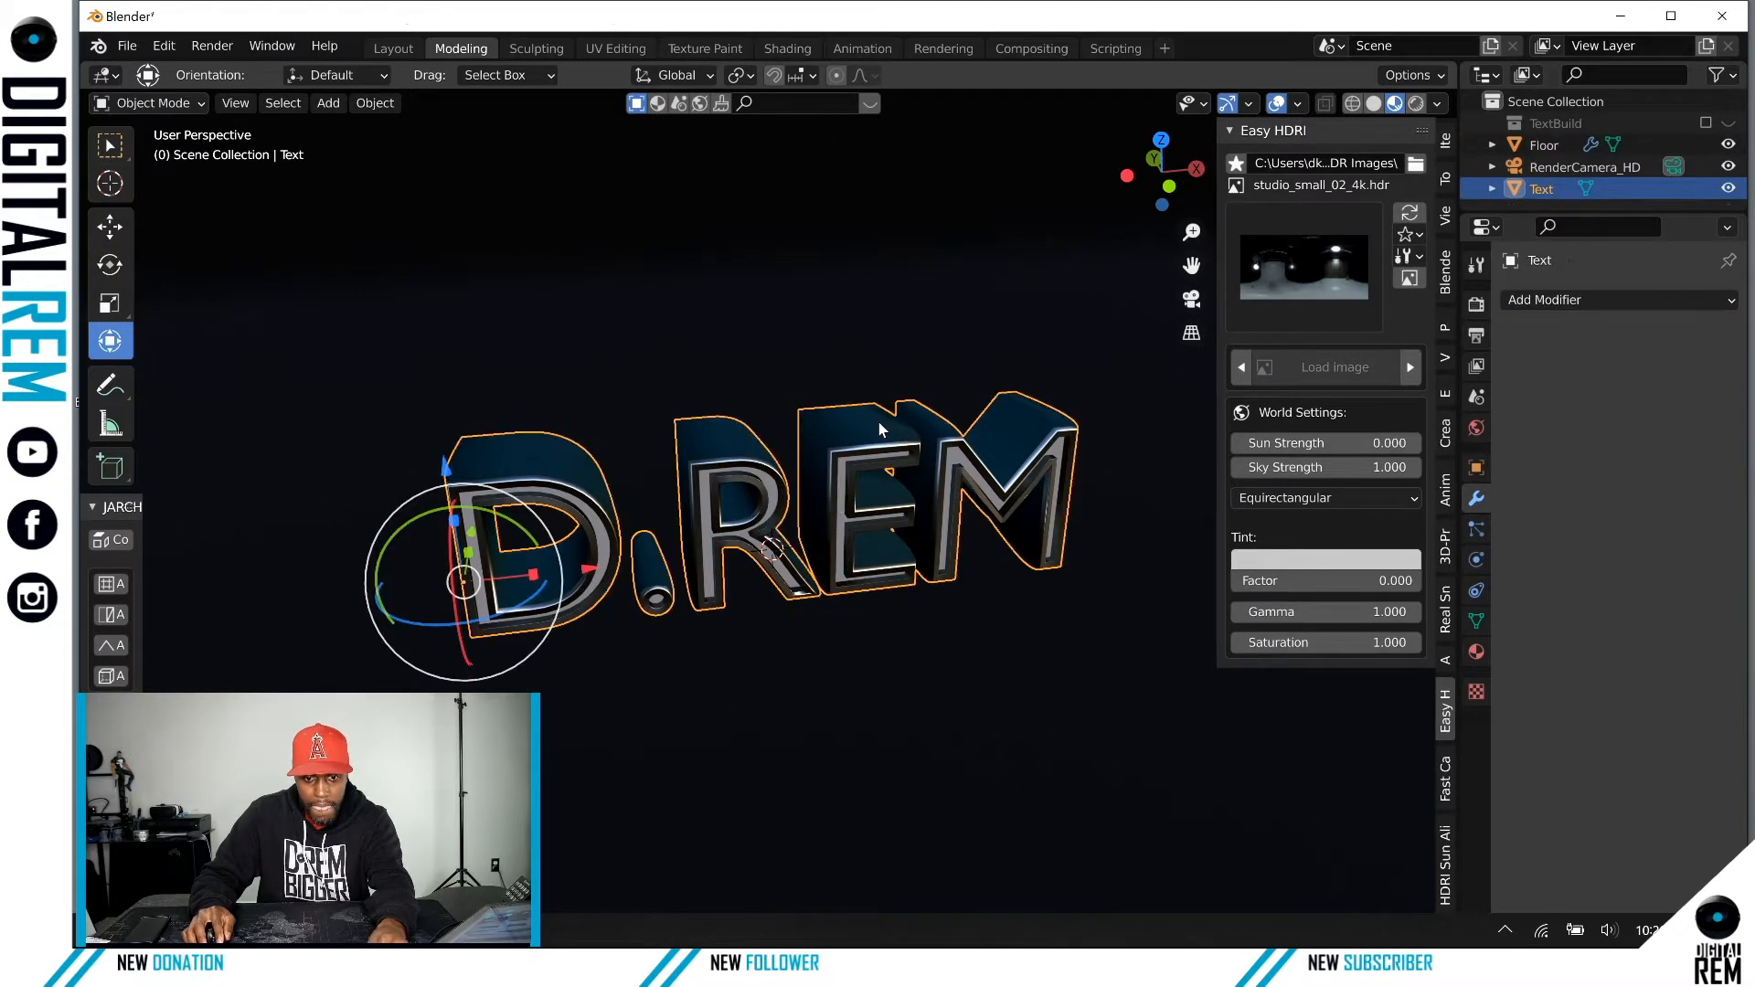
key("ctrl+s")
left_click(894, 391)
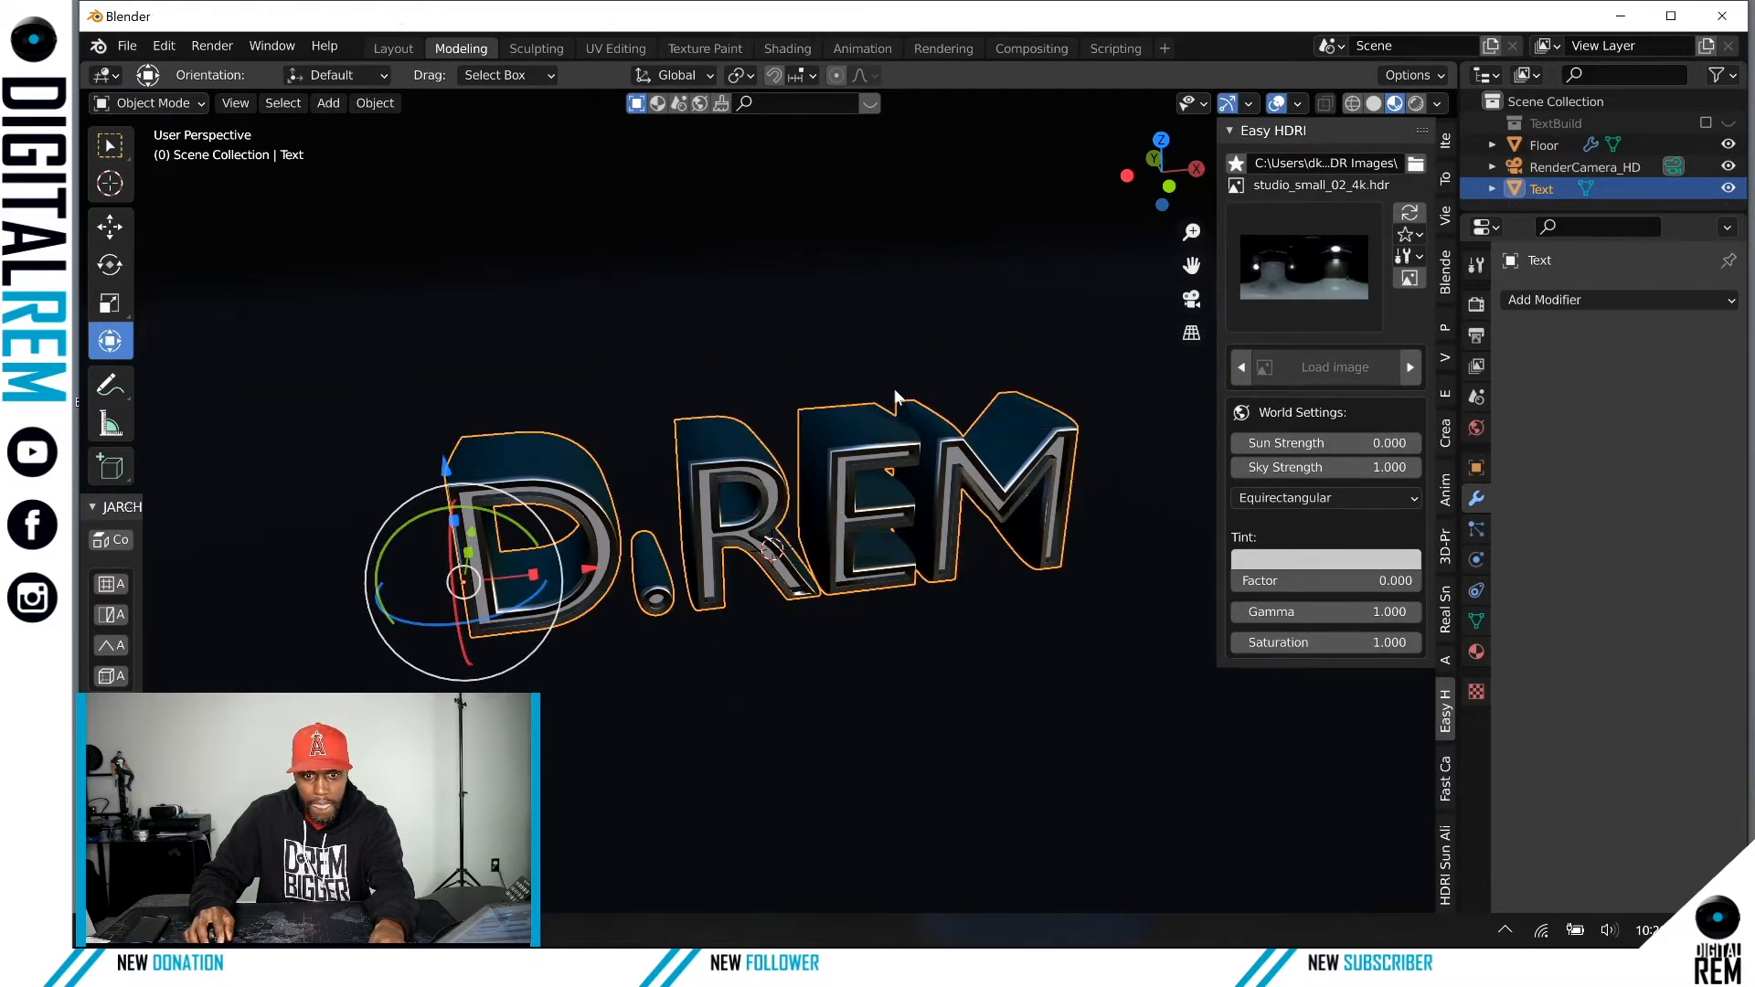
middle_click_drag(880, 412, 918, 407)
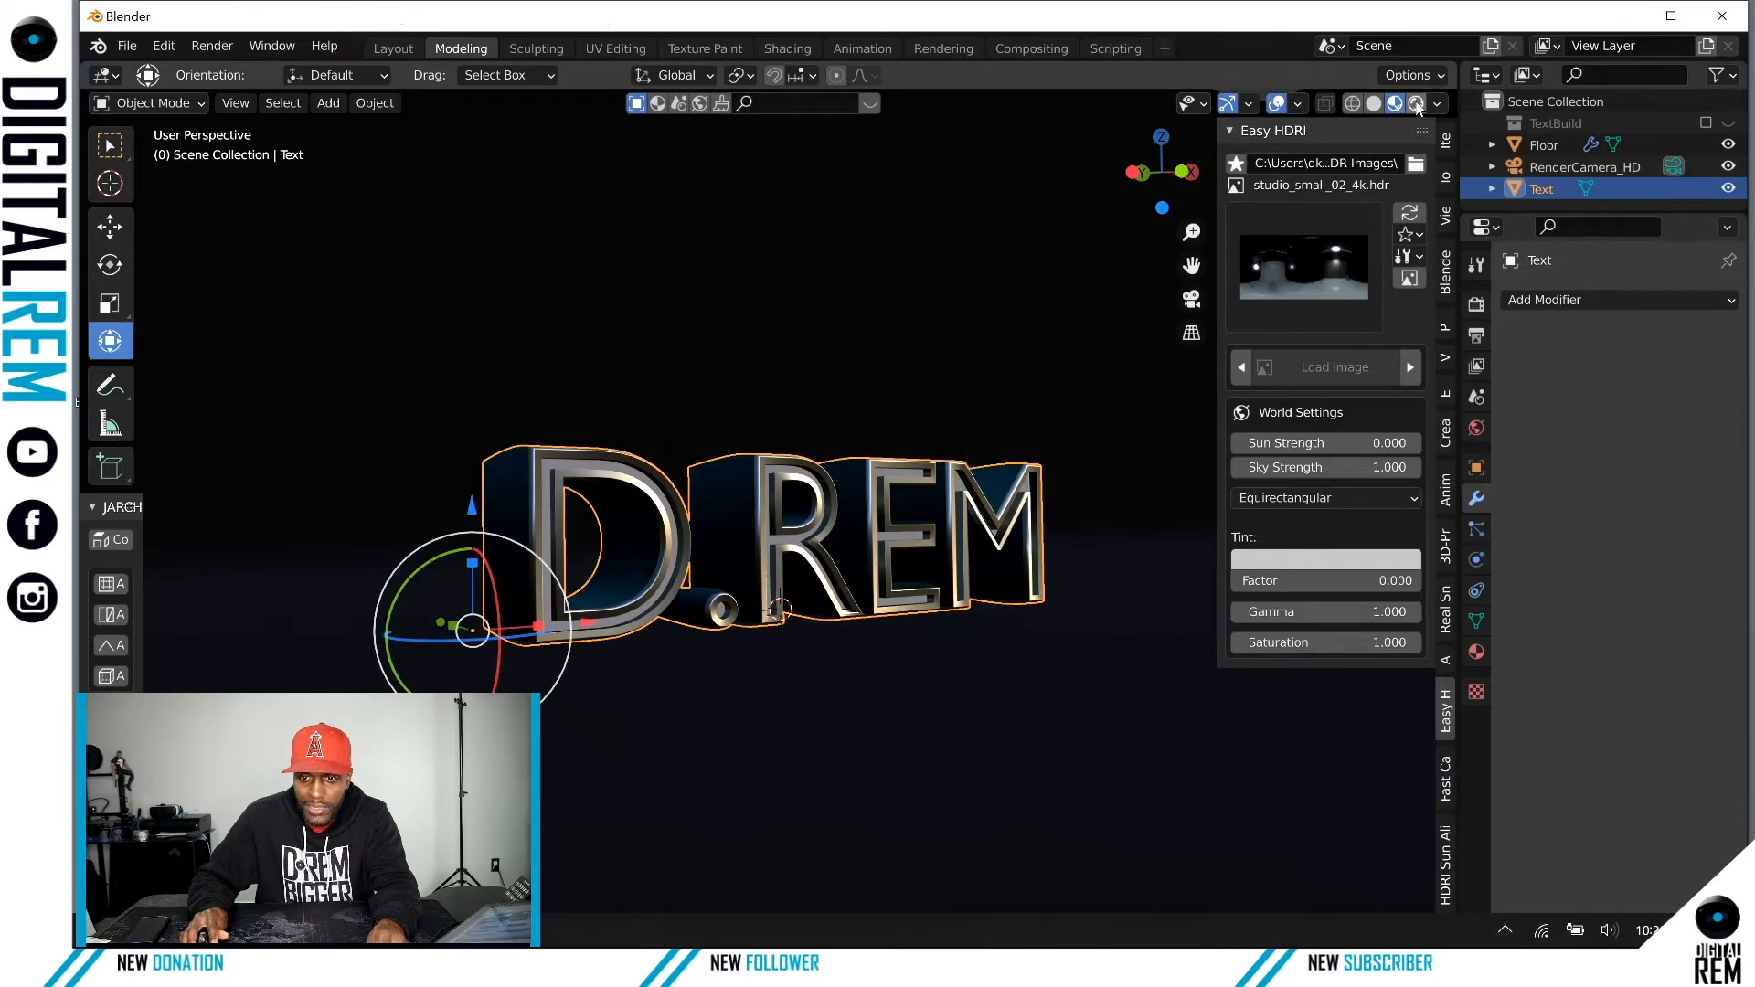
left_click(1416, 103)
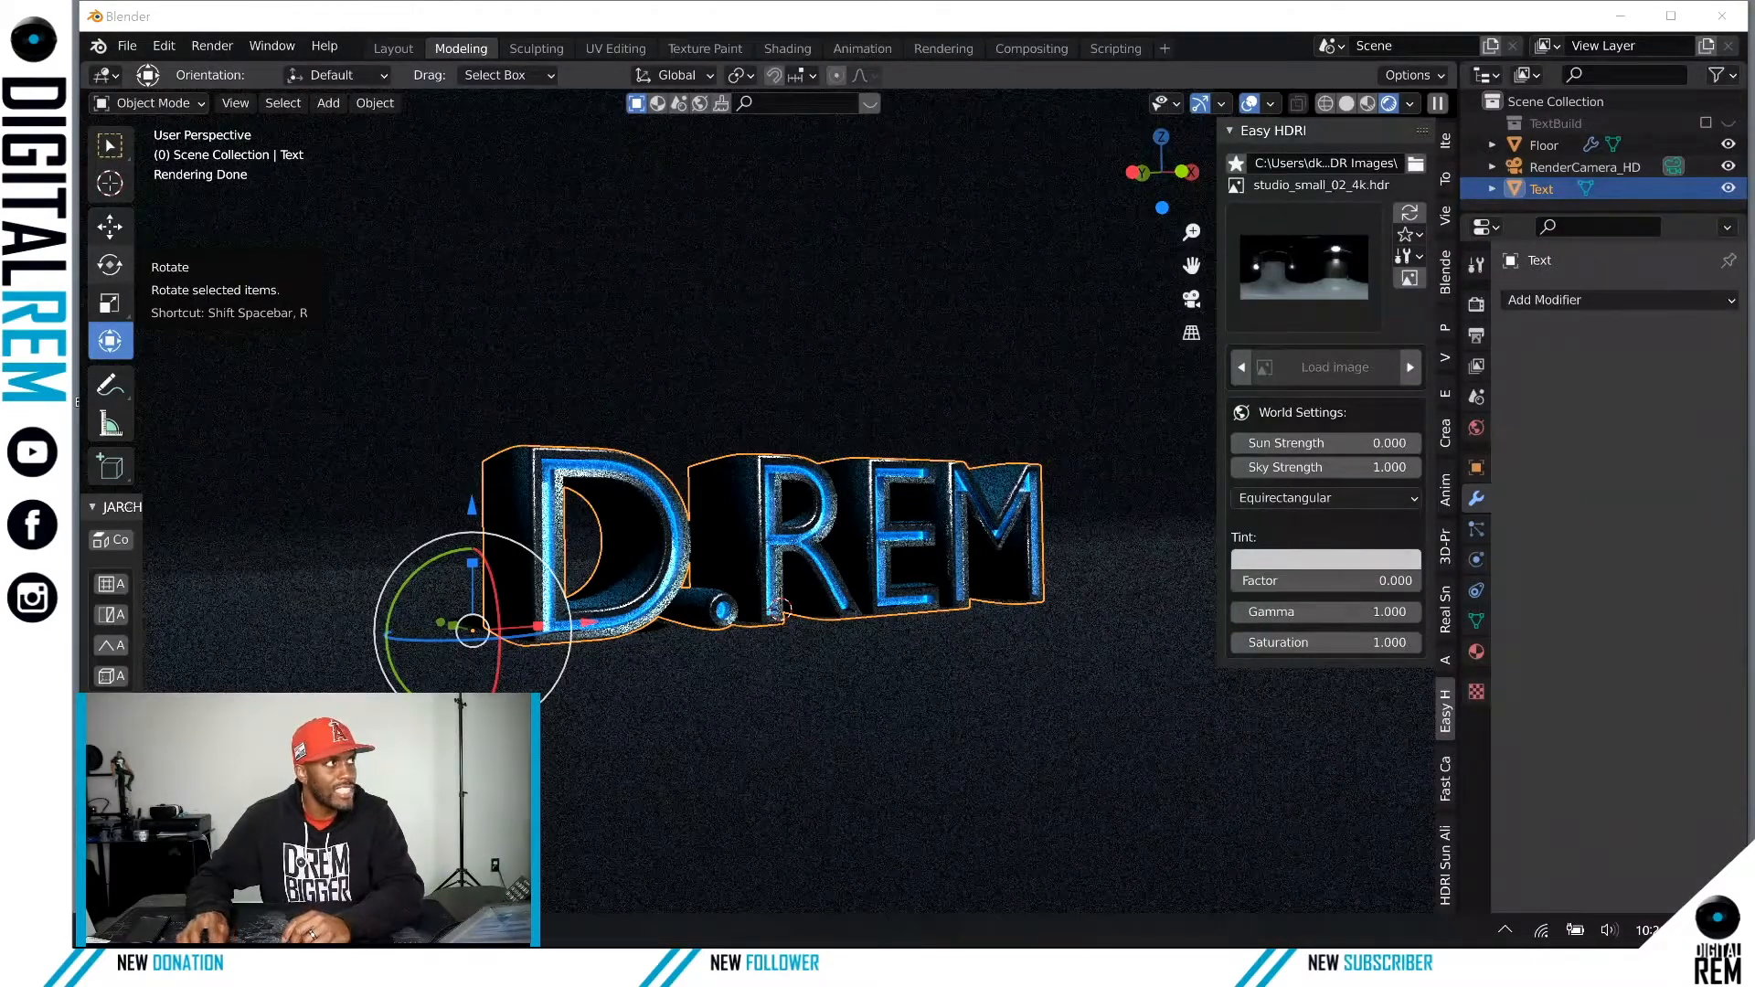
Step: Switch to the HDRI Haven site in Chrome, enlarge the browser window and open the HDRIs catalogue
left_click_drag(77, 273, 1315, 69)
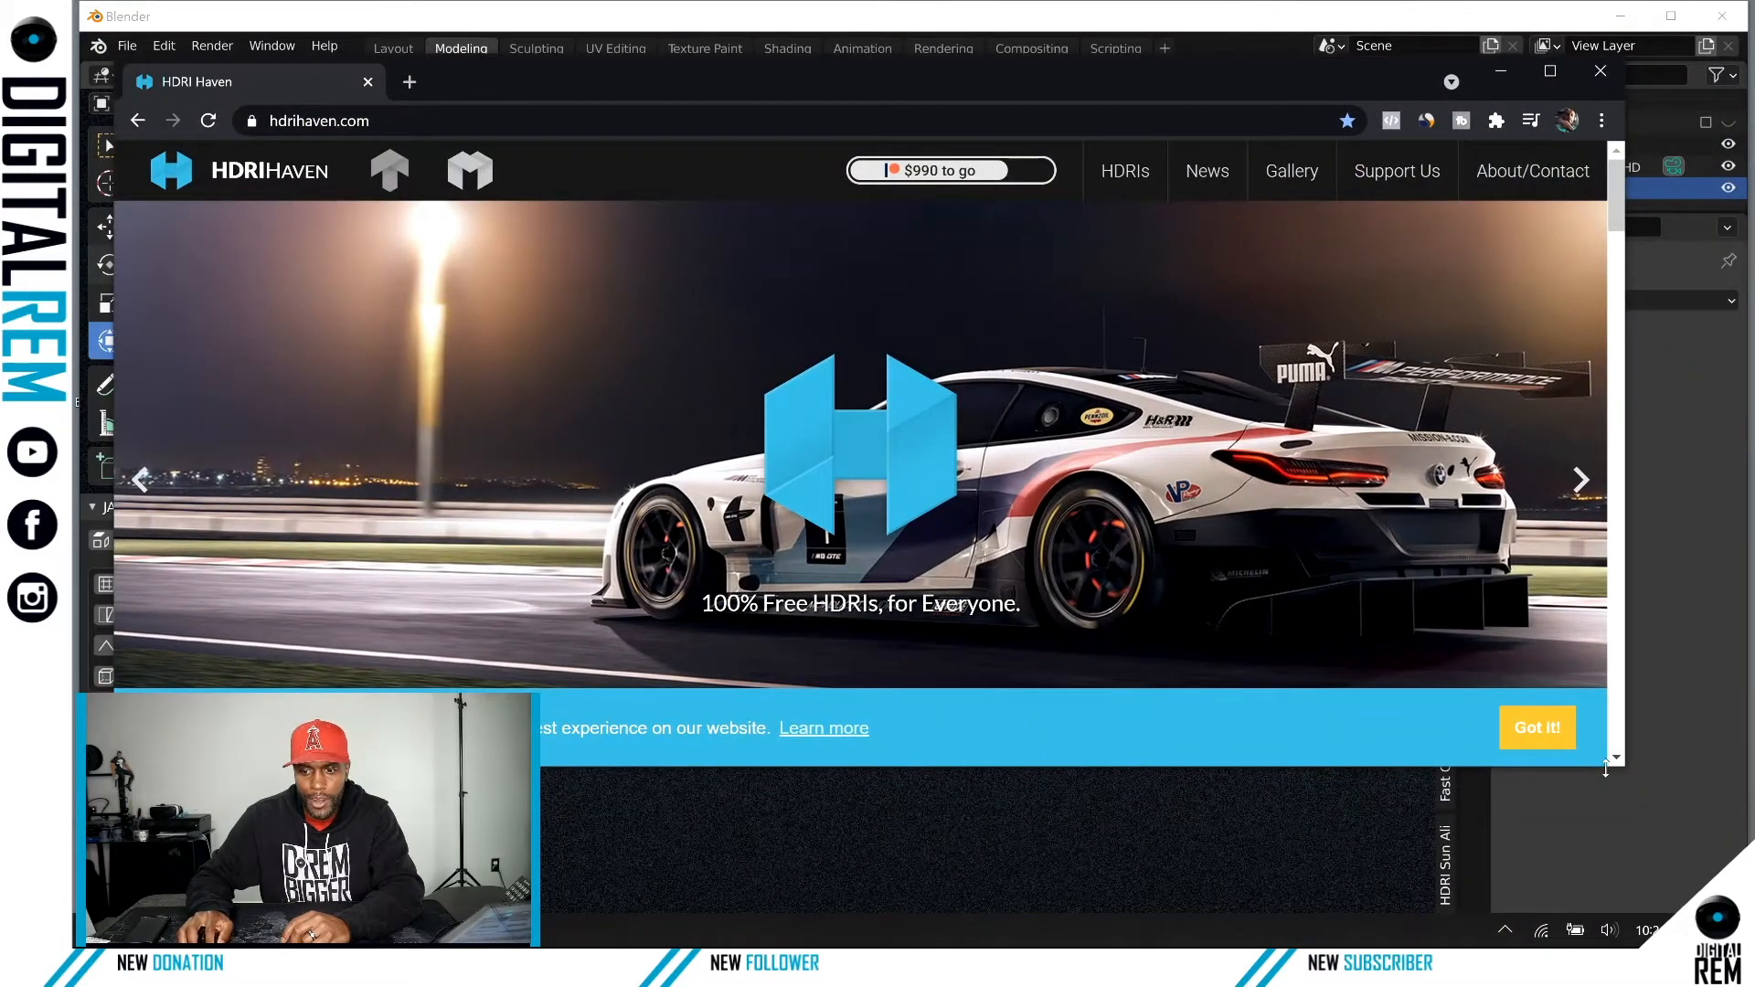
left_click_drag(1624, 770, 1698, 895)
scroll(1116, 496, "down", 3)
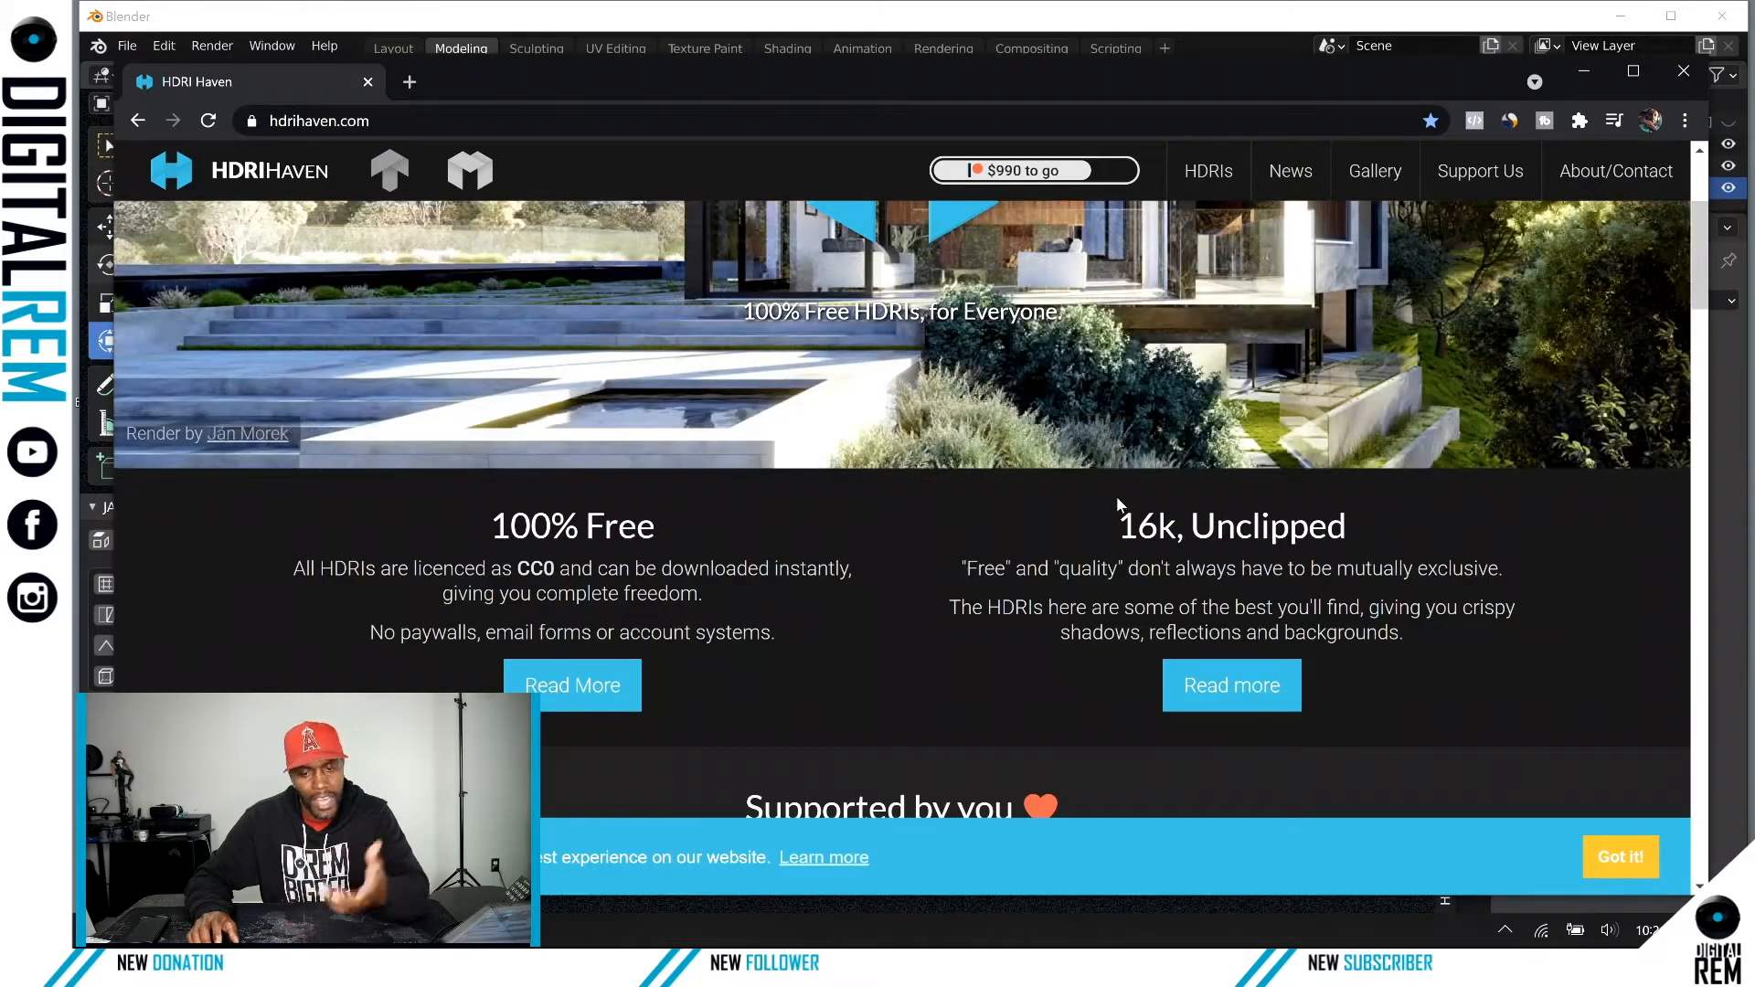
scroll(1127, 501, "down", 13)
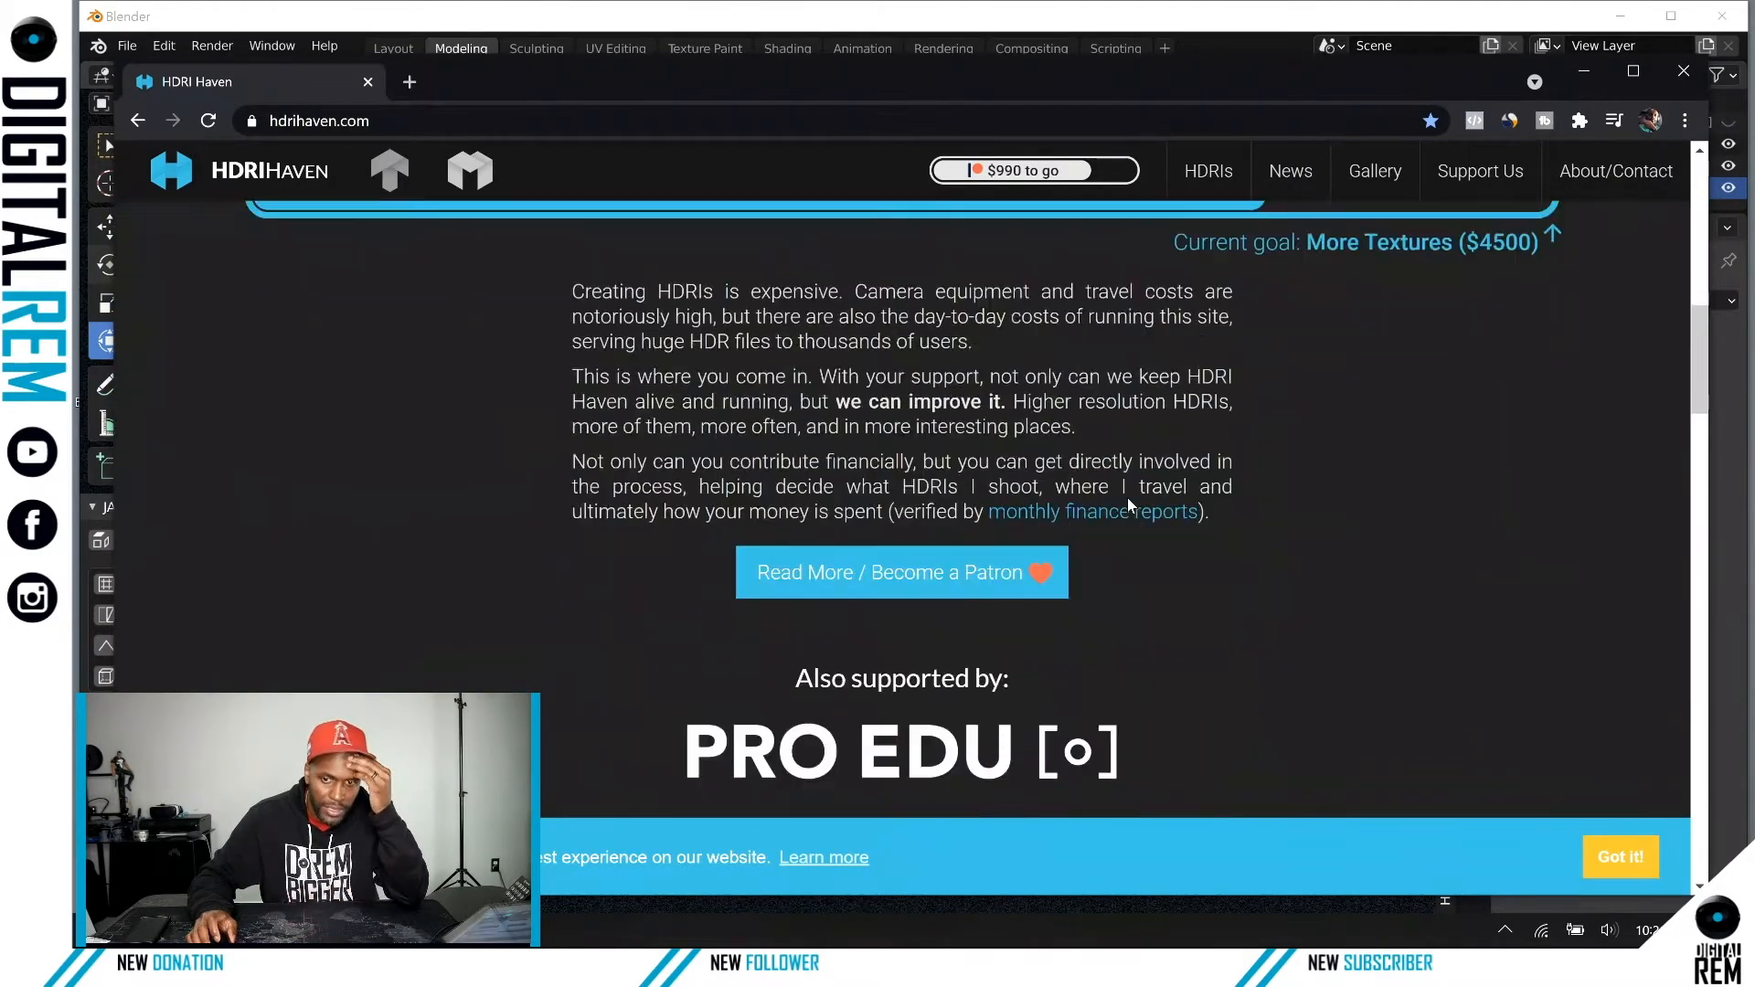
scroll(1128, 499, "up", 15)
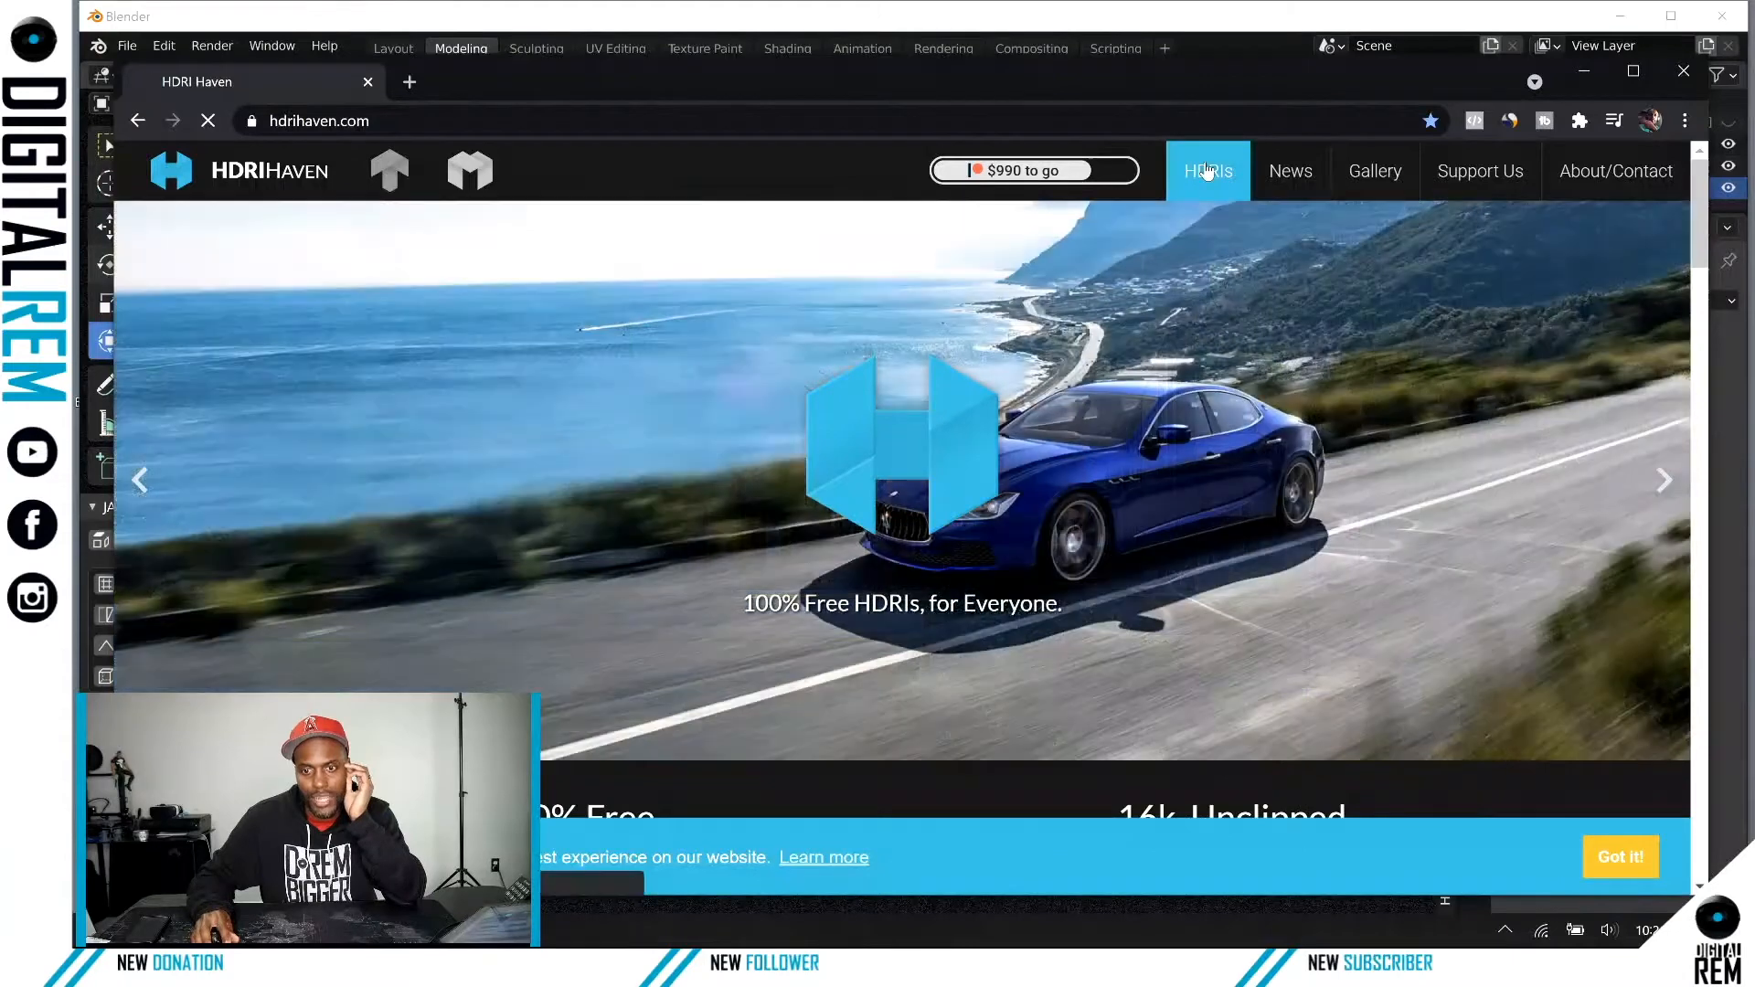
left_click(1207, 192)
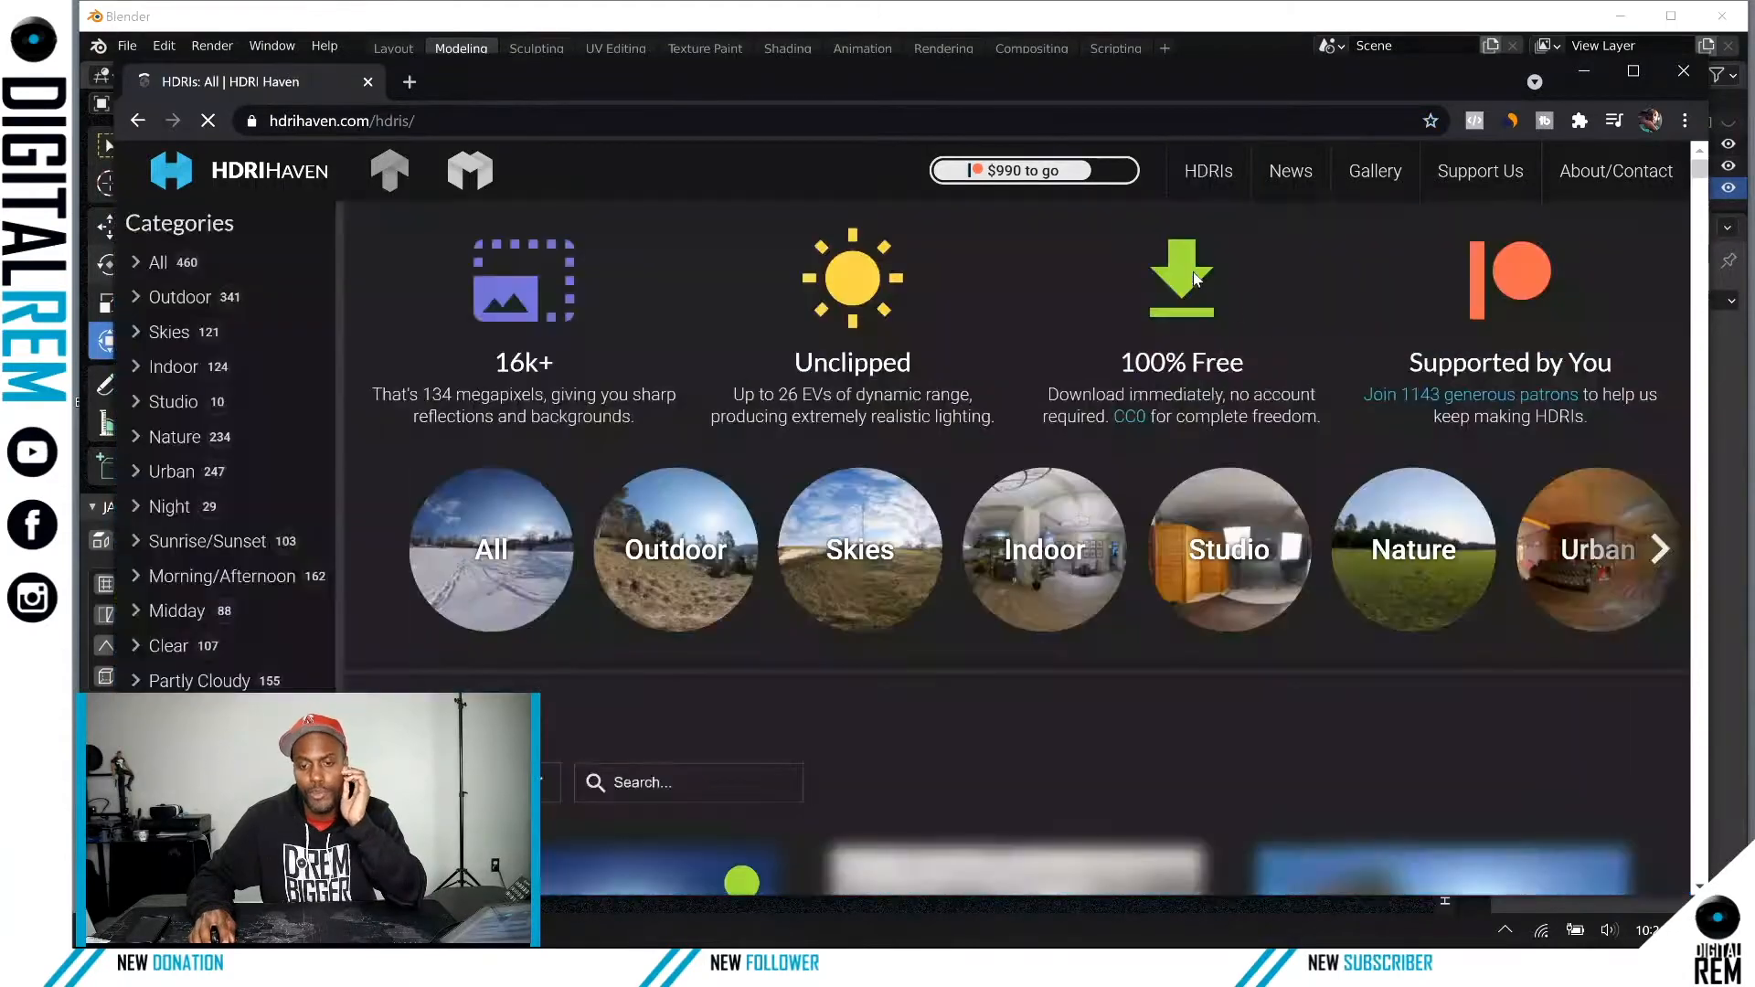
Step: Browse the All HDRIs catalogue sorted by popularity and examine the environment thumbnails with their lighting preview spheres
scroll(810, 530, "down", 4)
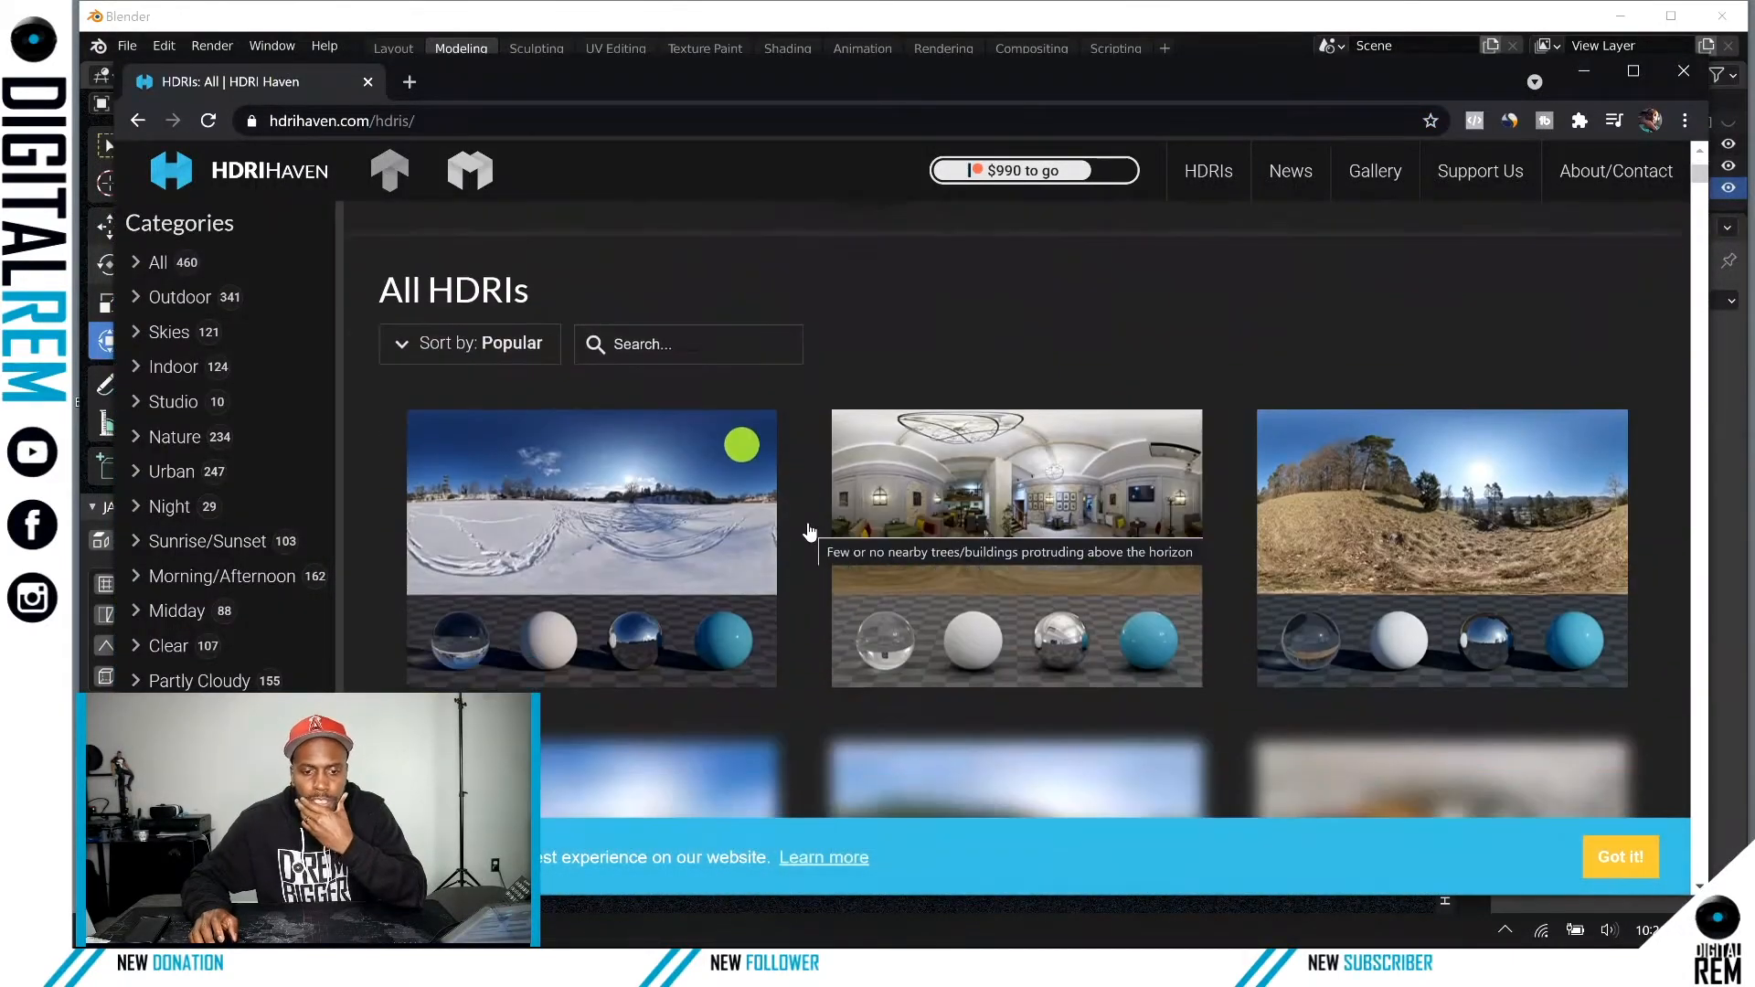
scroll(808, 523, "up", 5)
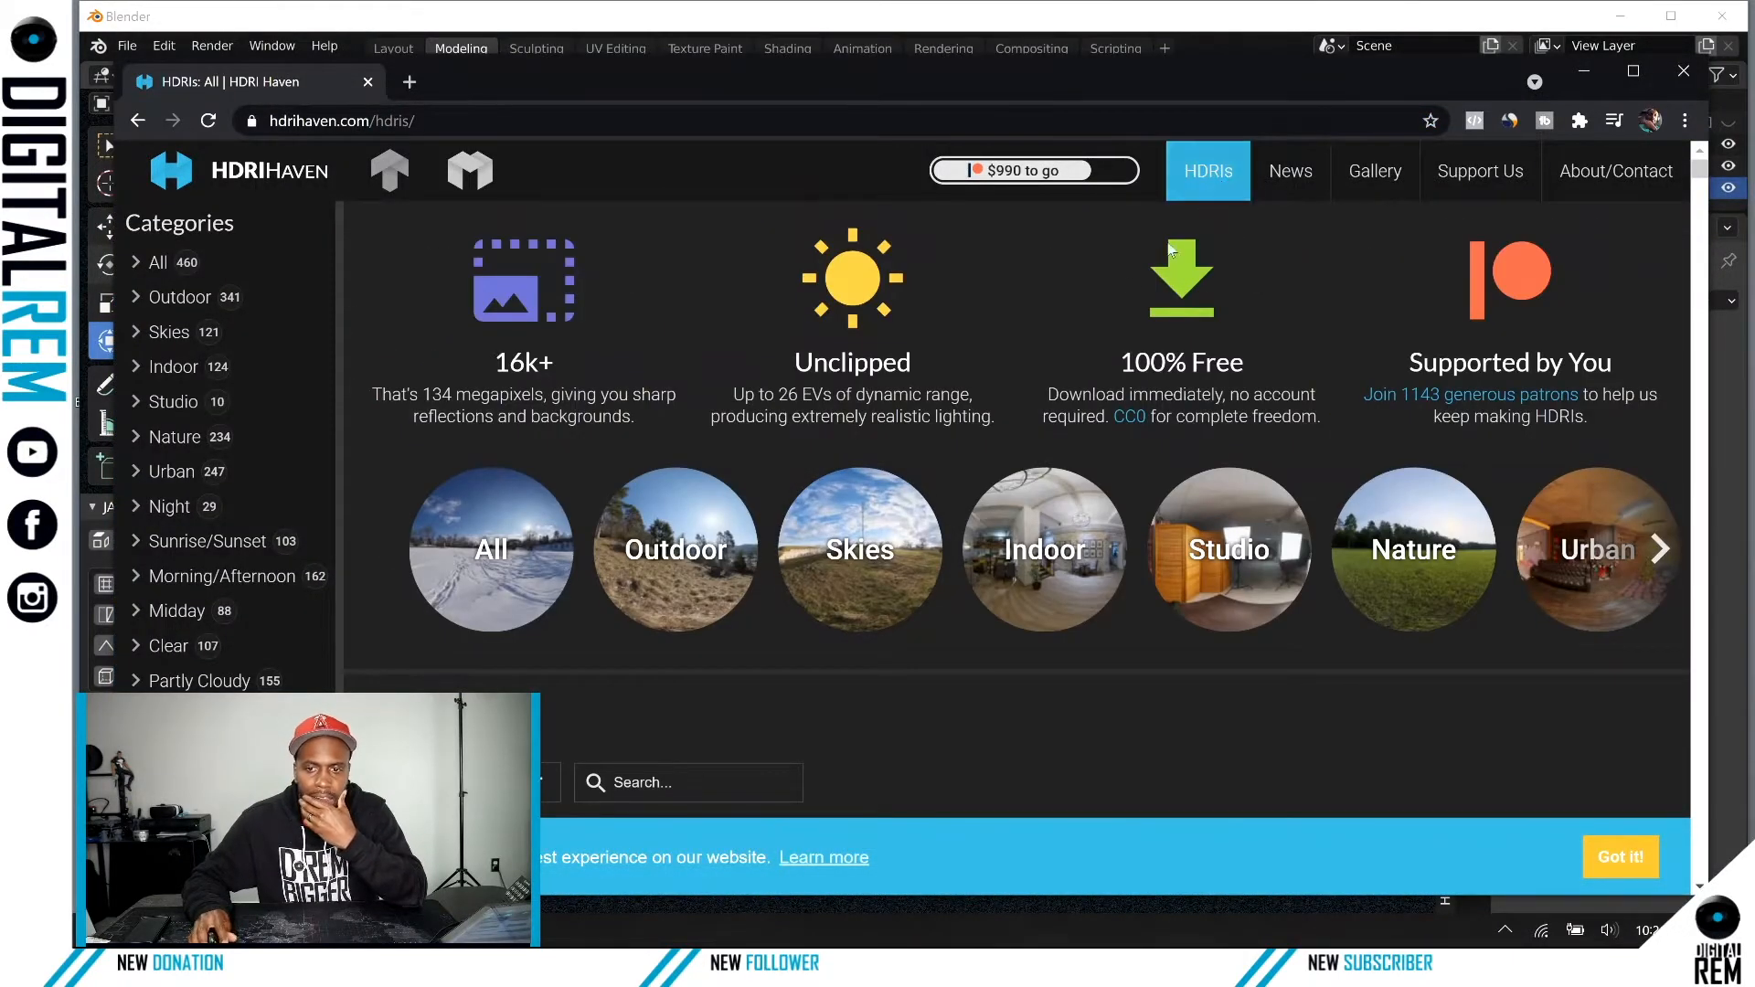
scroll(998, 387, "down", 3)
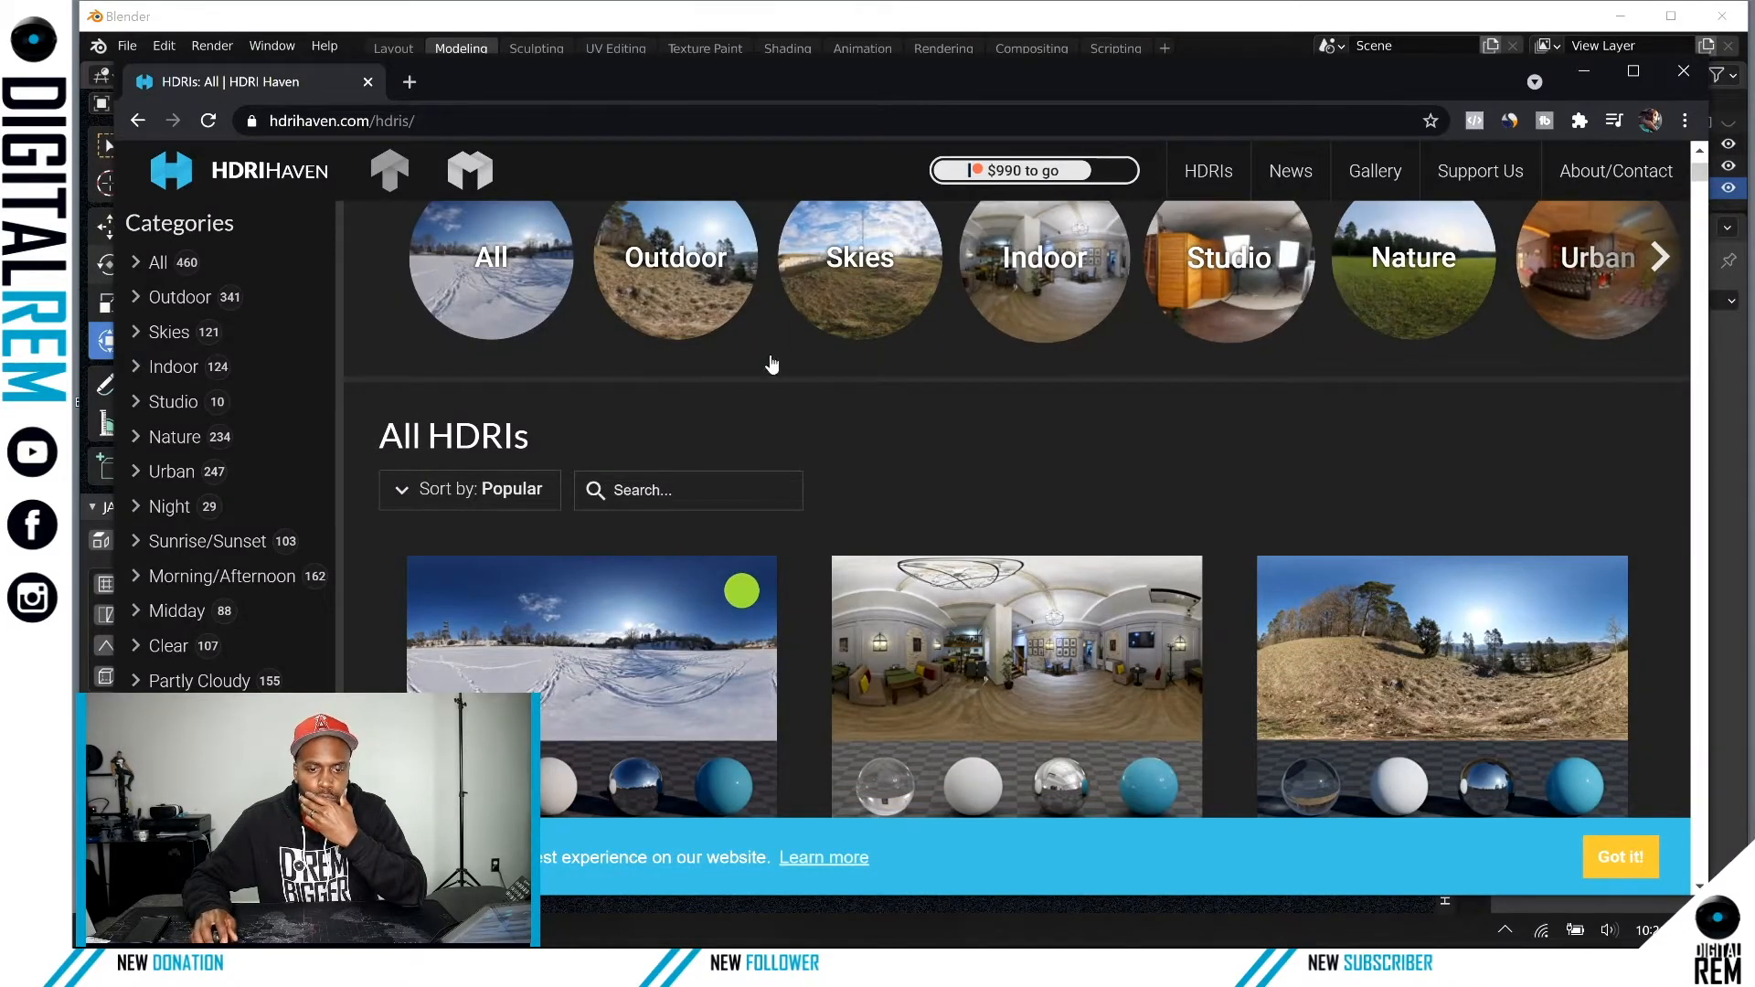
scroll(768, 366, "down", 3)
scroll(745, 405, "down", 2)
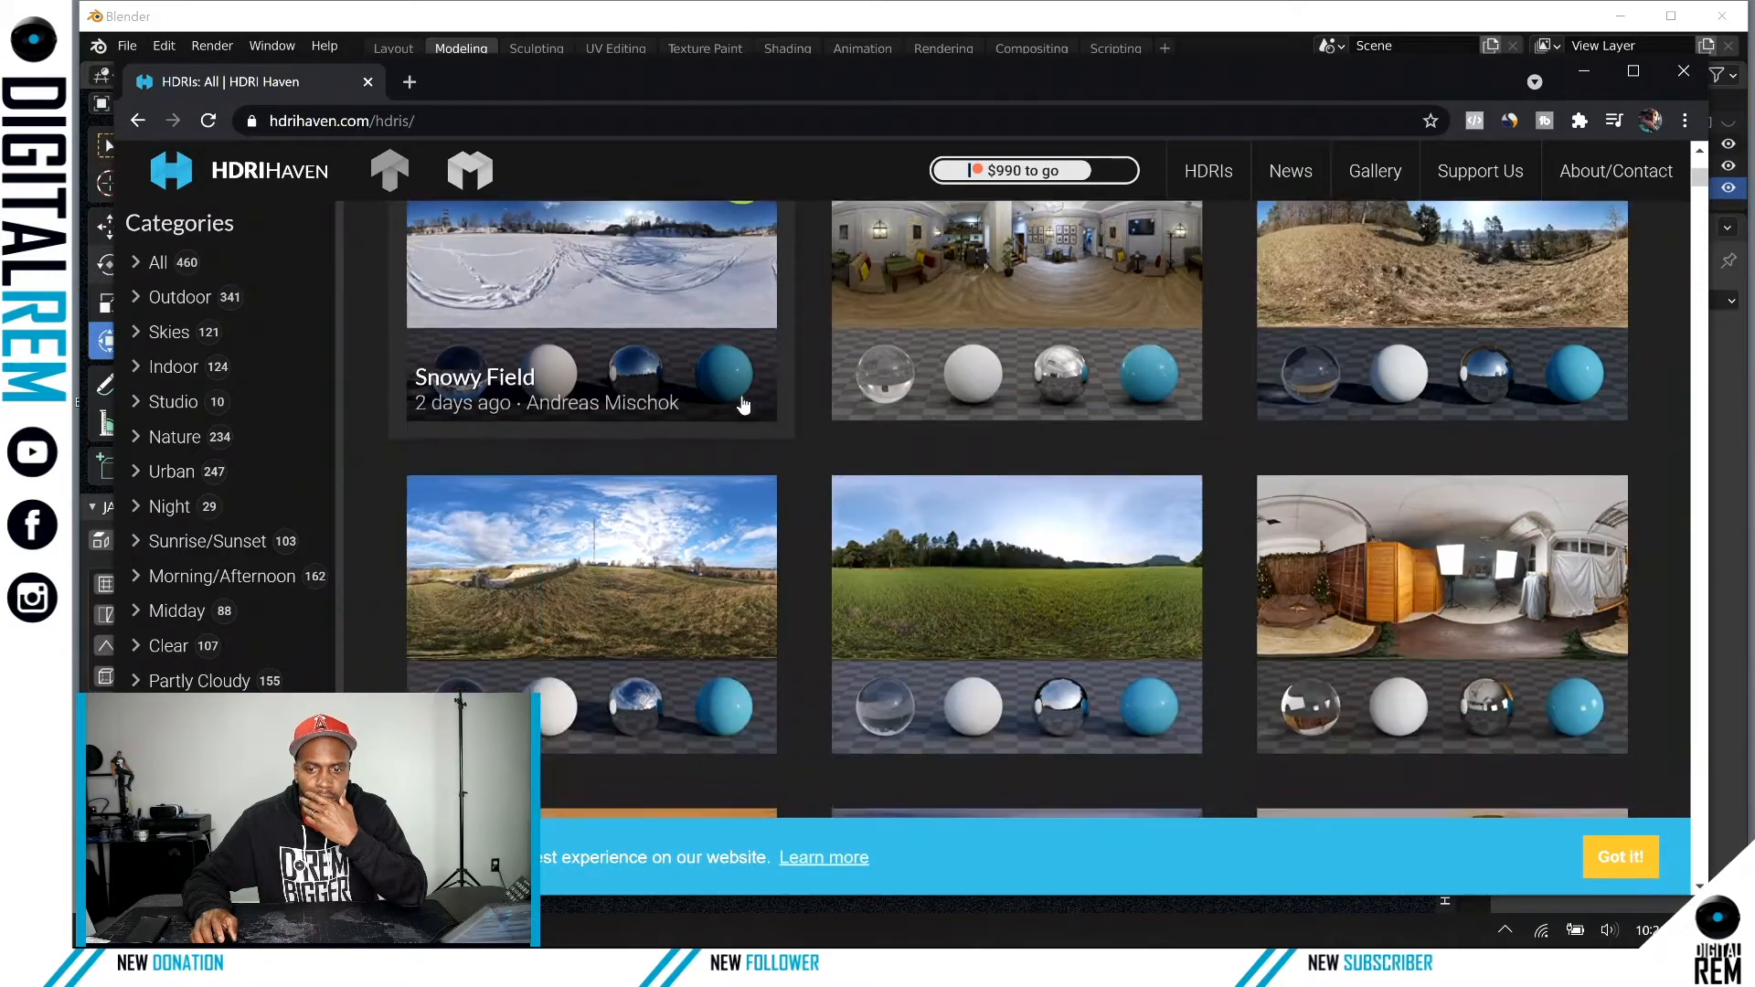
scroll(744, 405, "down", 5)
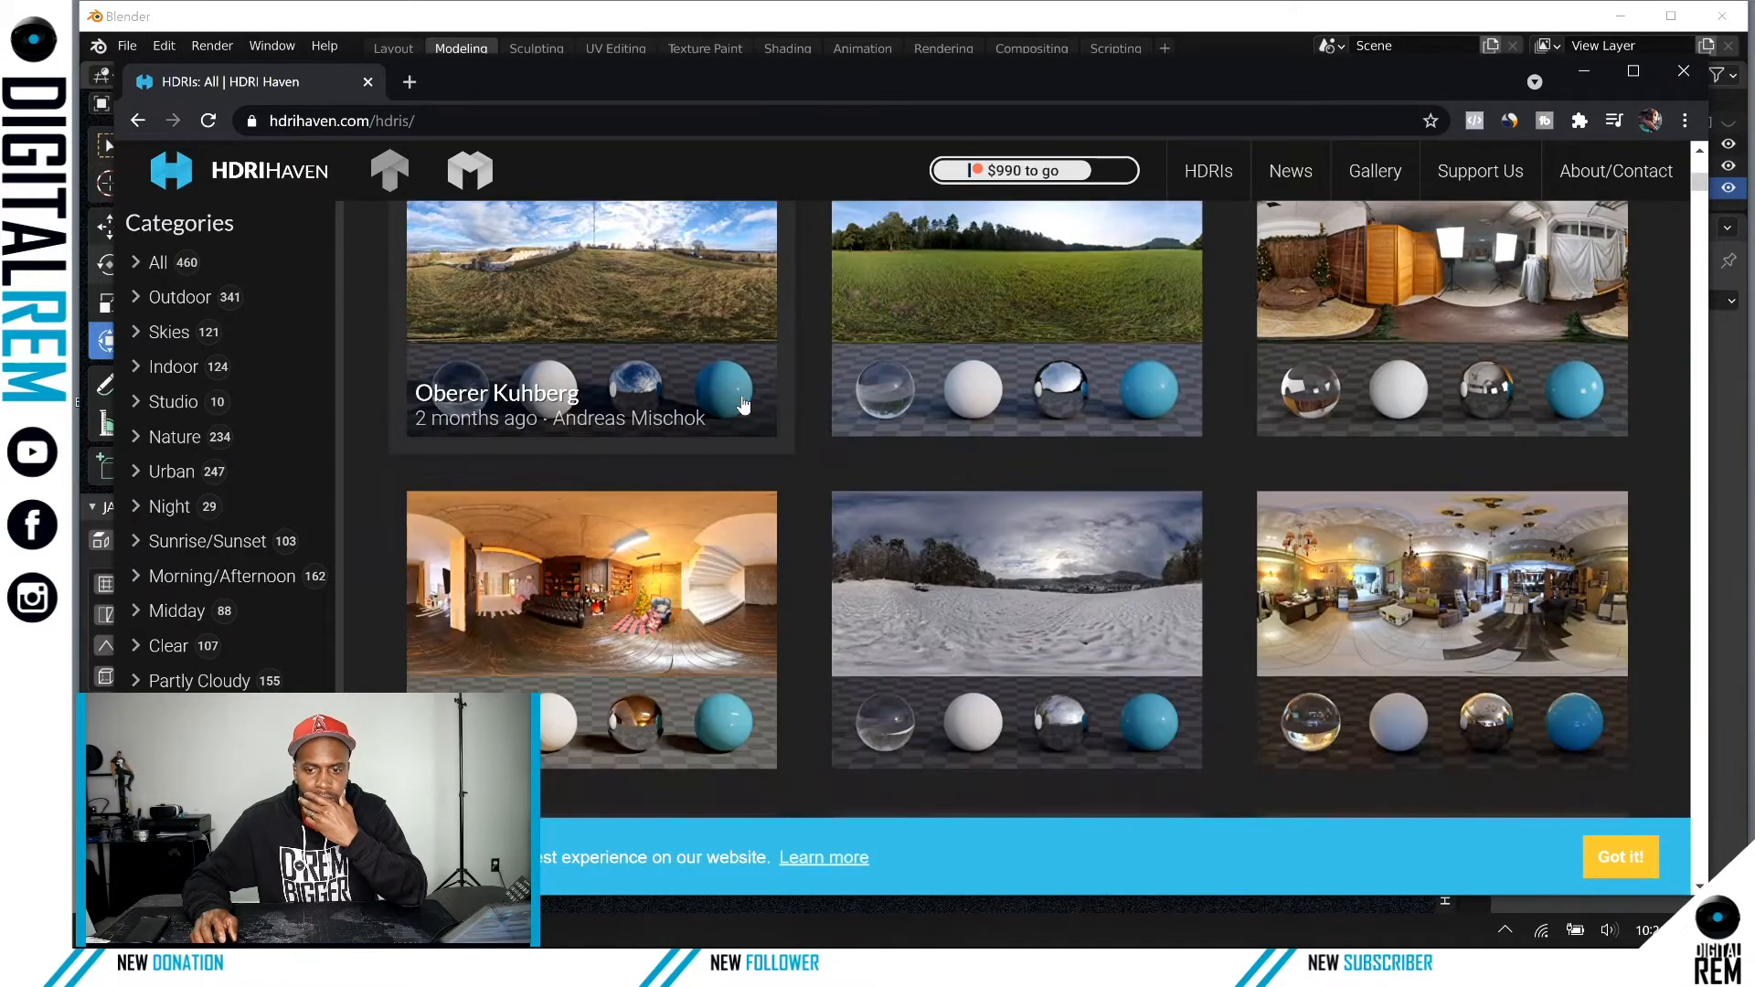
scroll(744, 405, "down", 2)
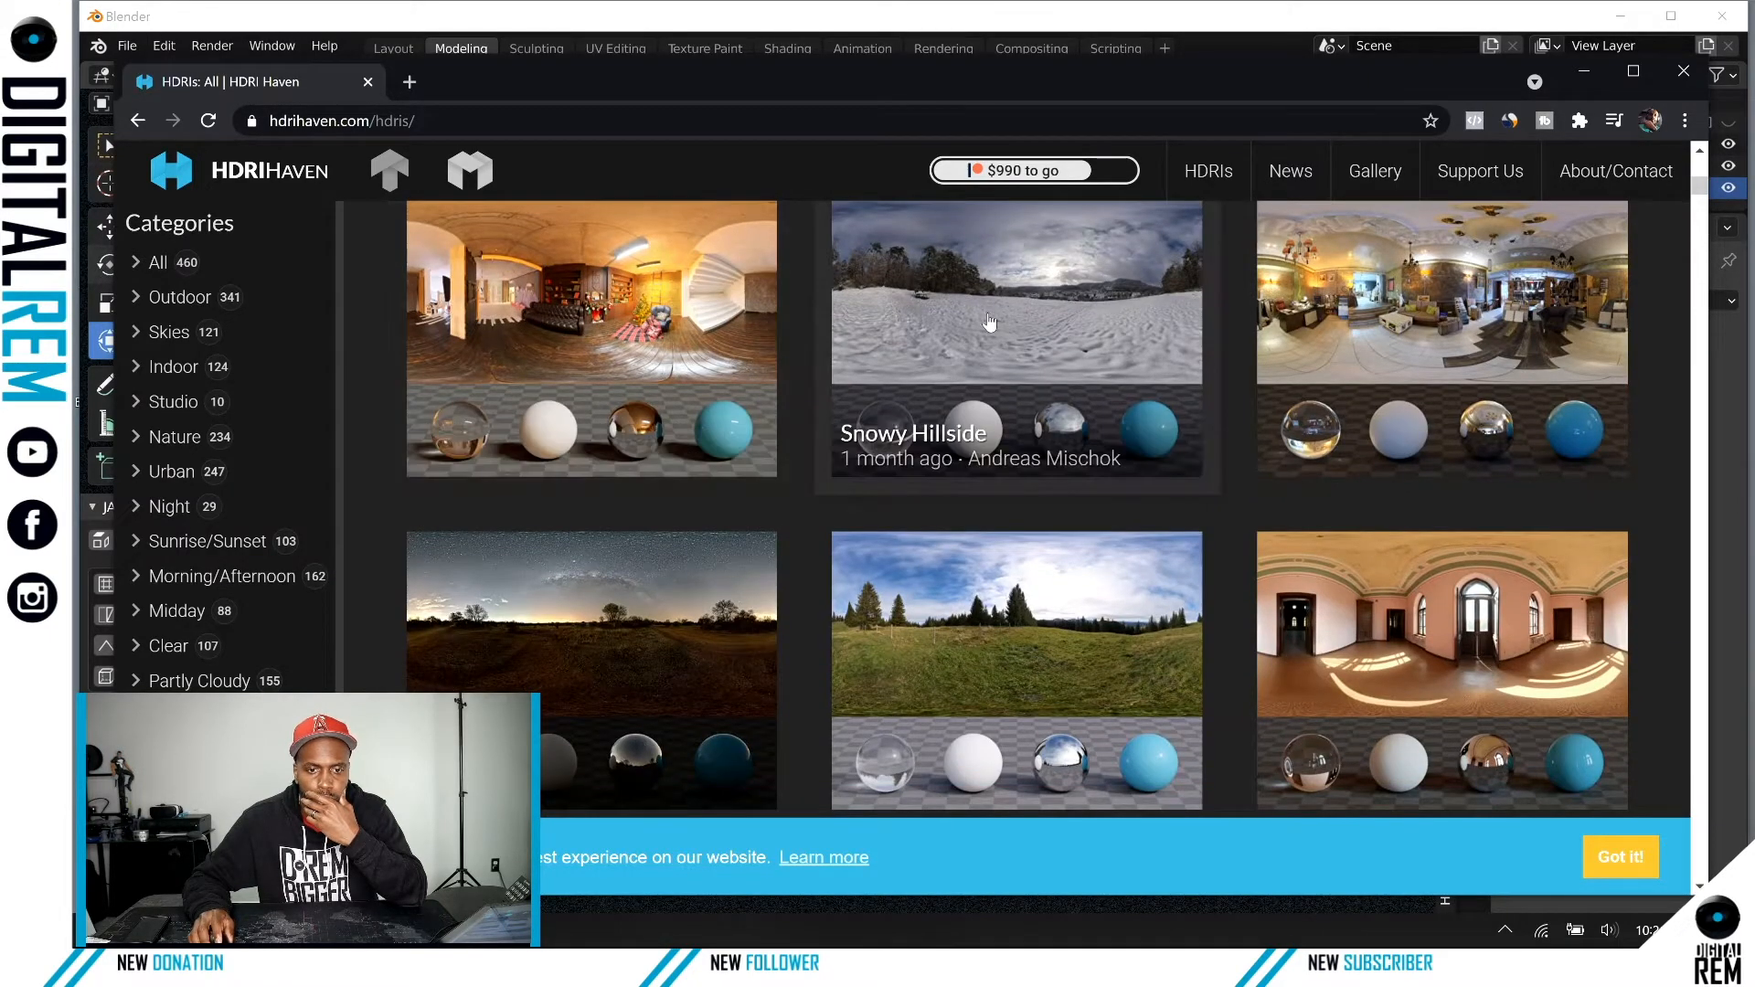
scroll(722, 388, "down", 2)
scroll(773, 412, "down", 5)
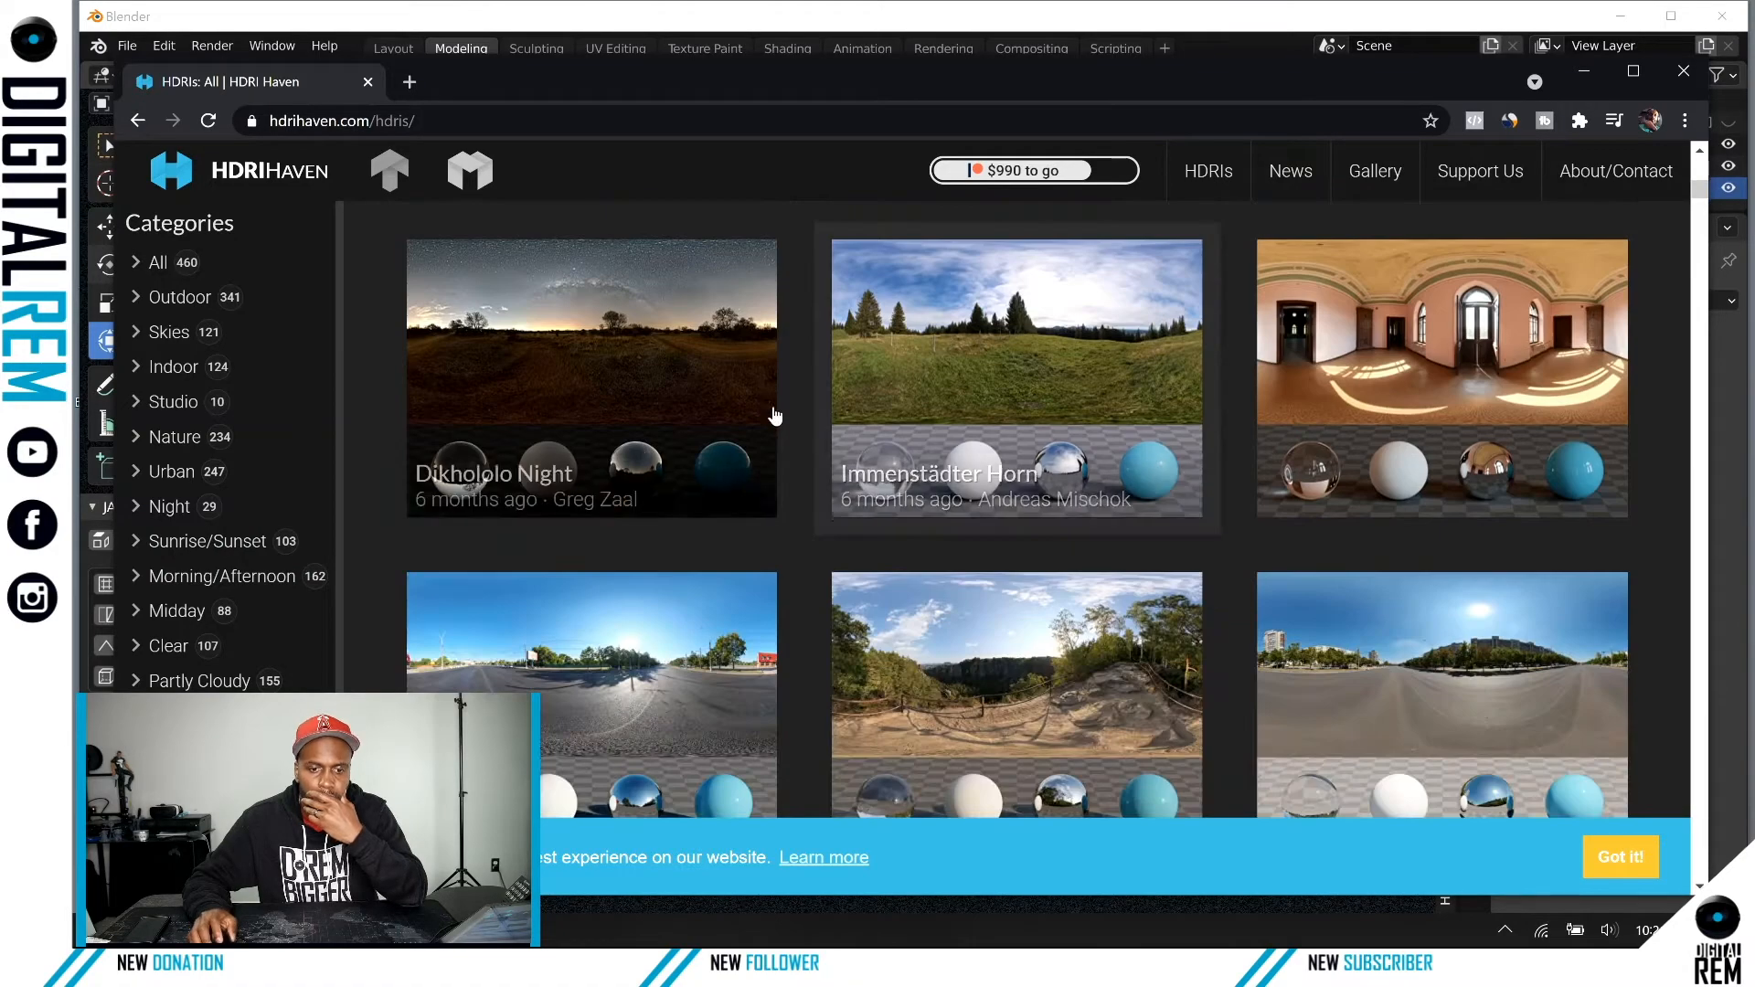
scroll(942, 419, "down", 13)
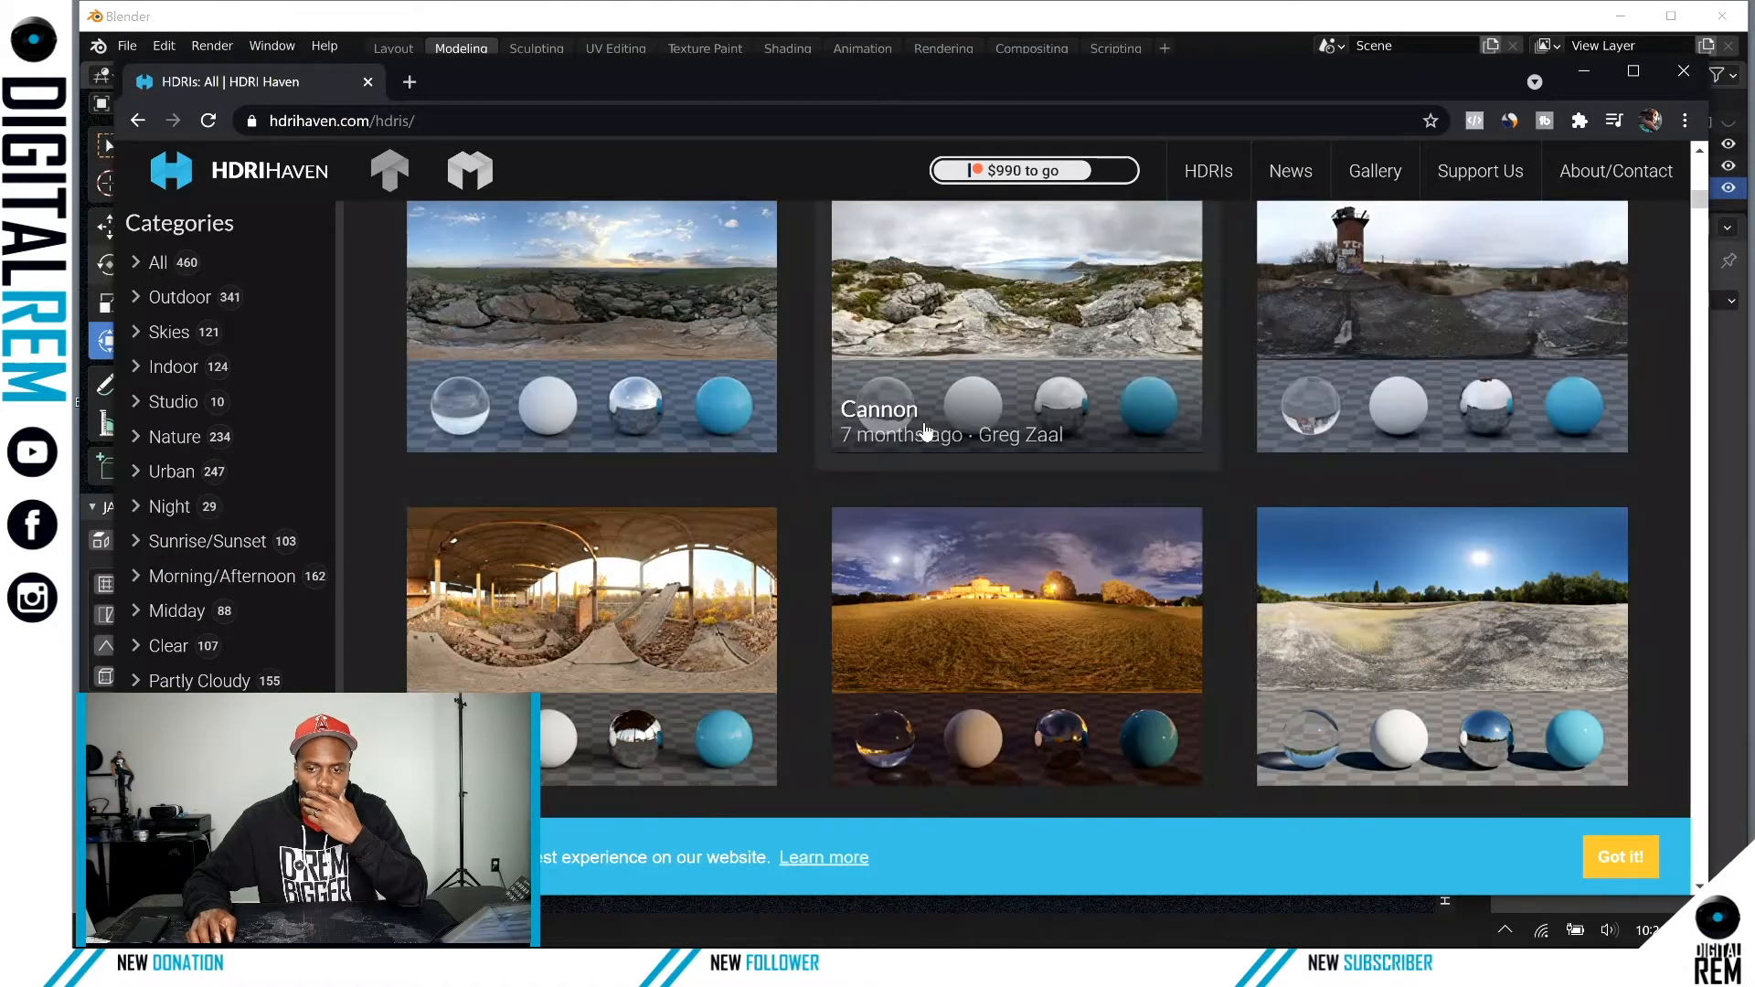
scroll(940, 416, "down", 15)
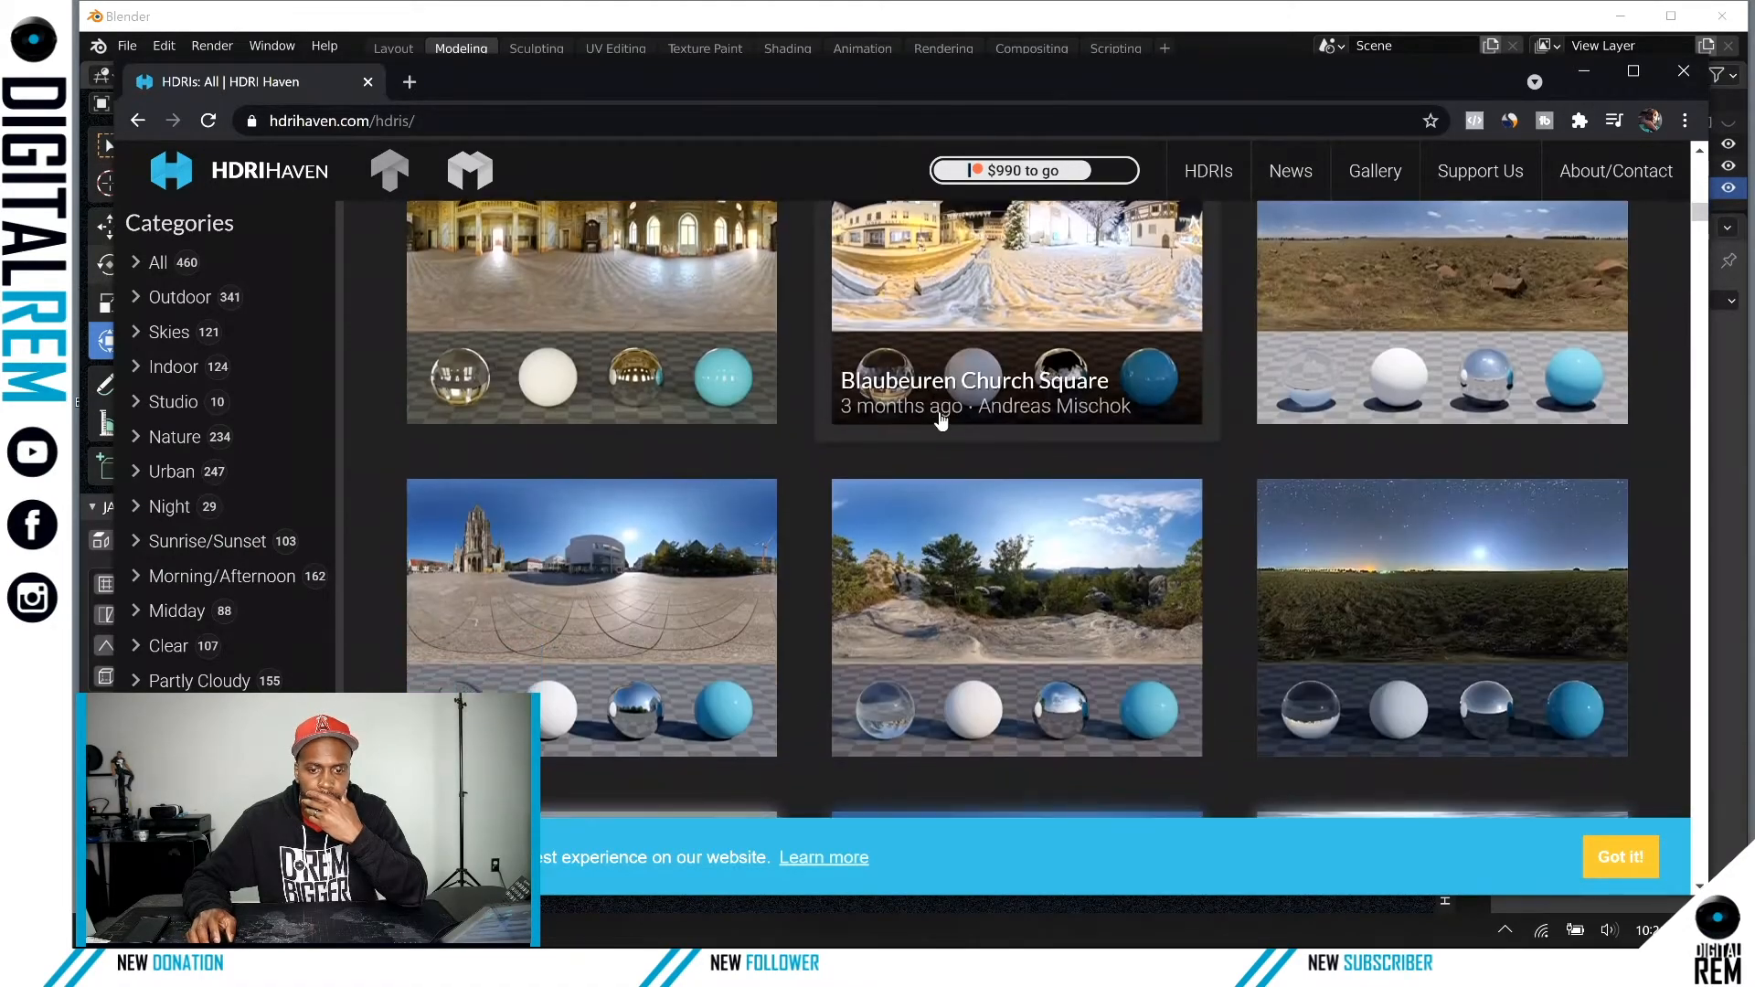
scroll(942, 420, "down", 10)
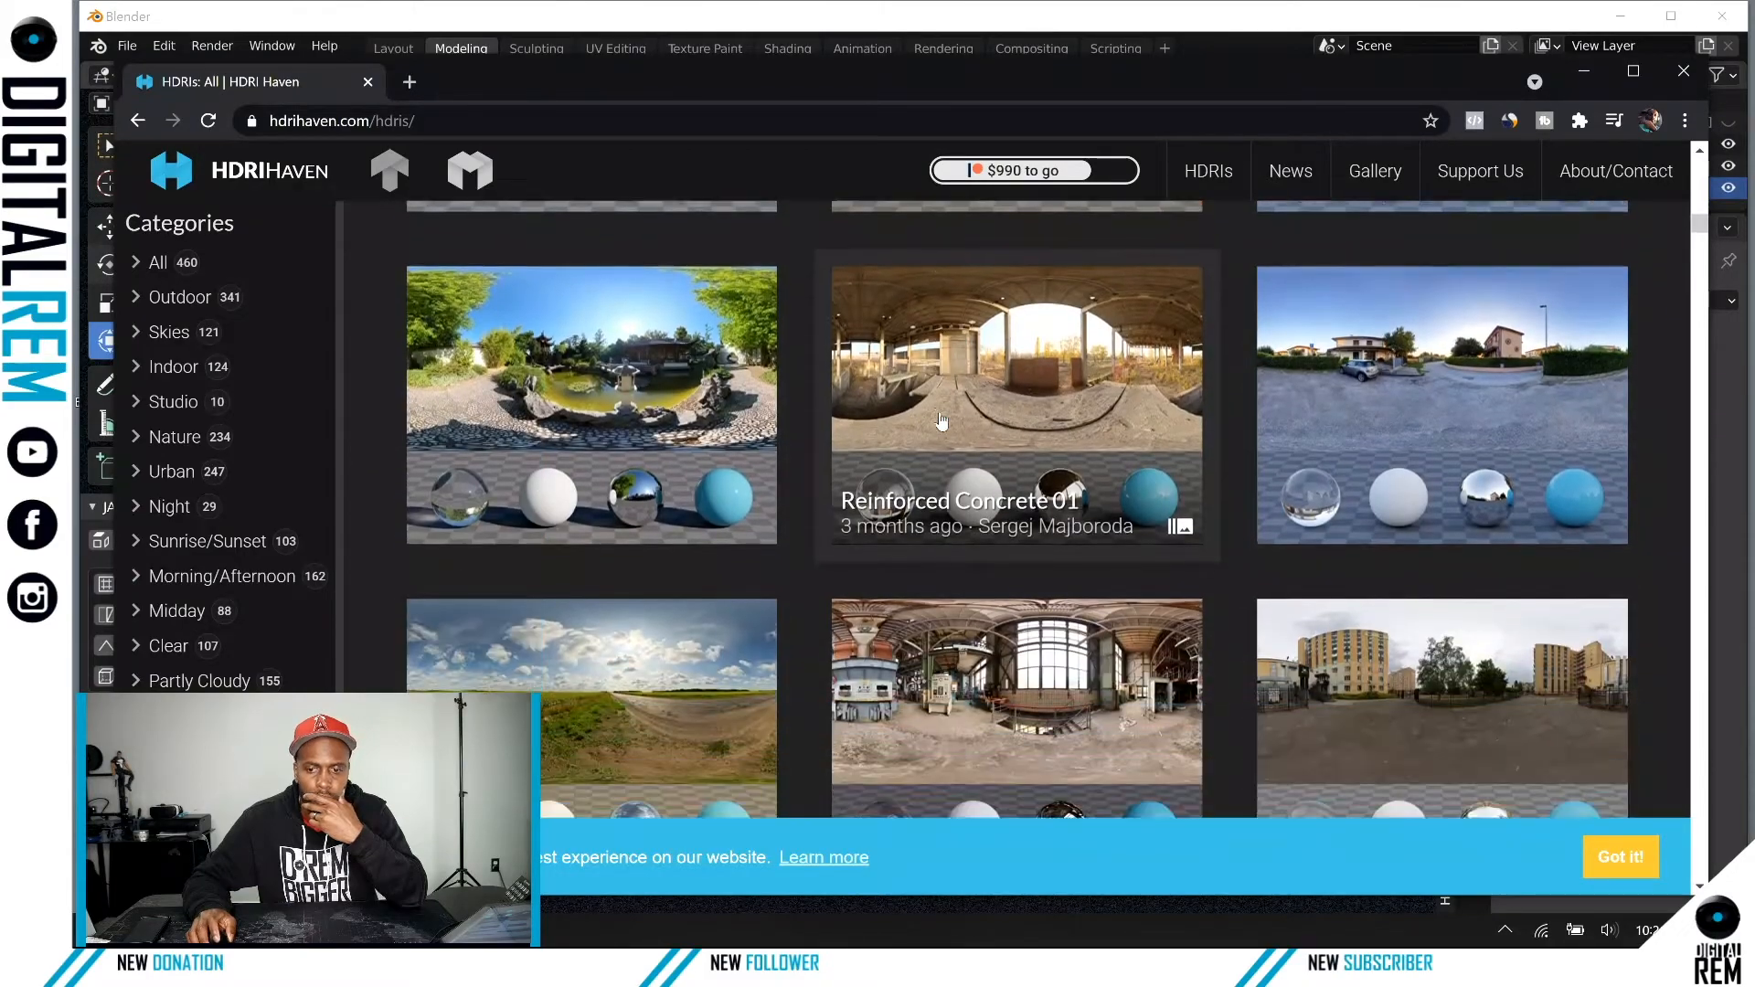
scroll(942, 420, "down", 12)
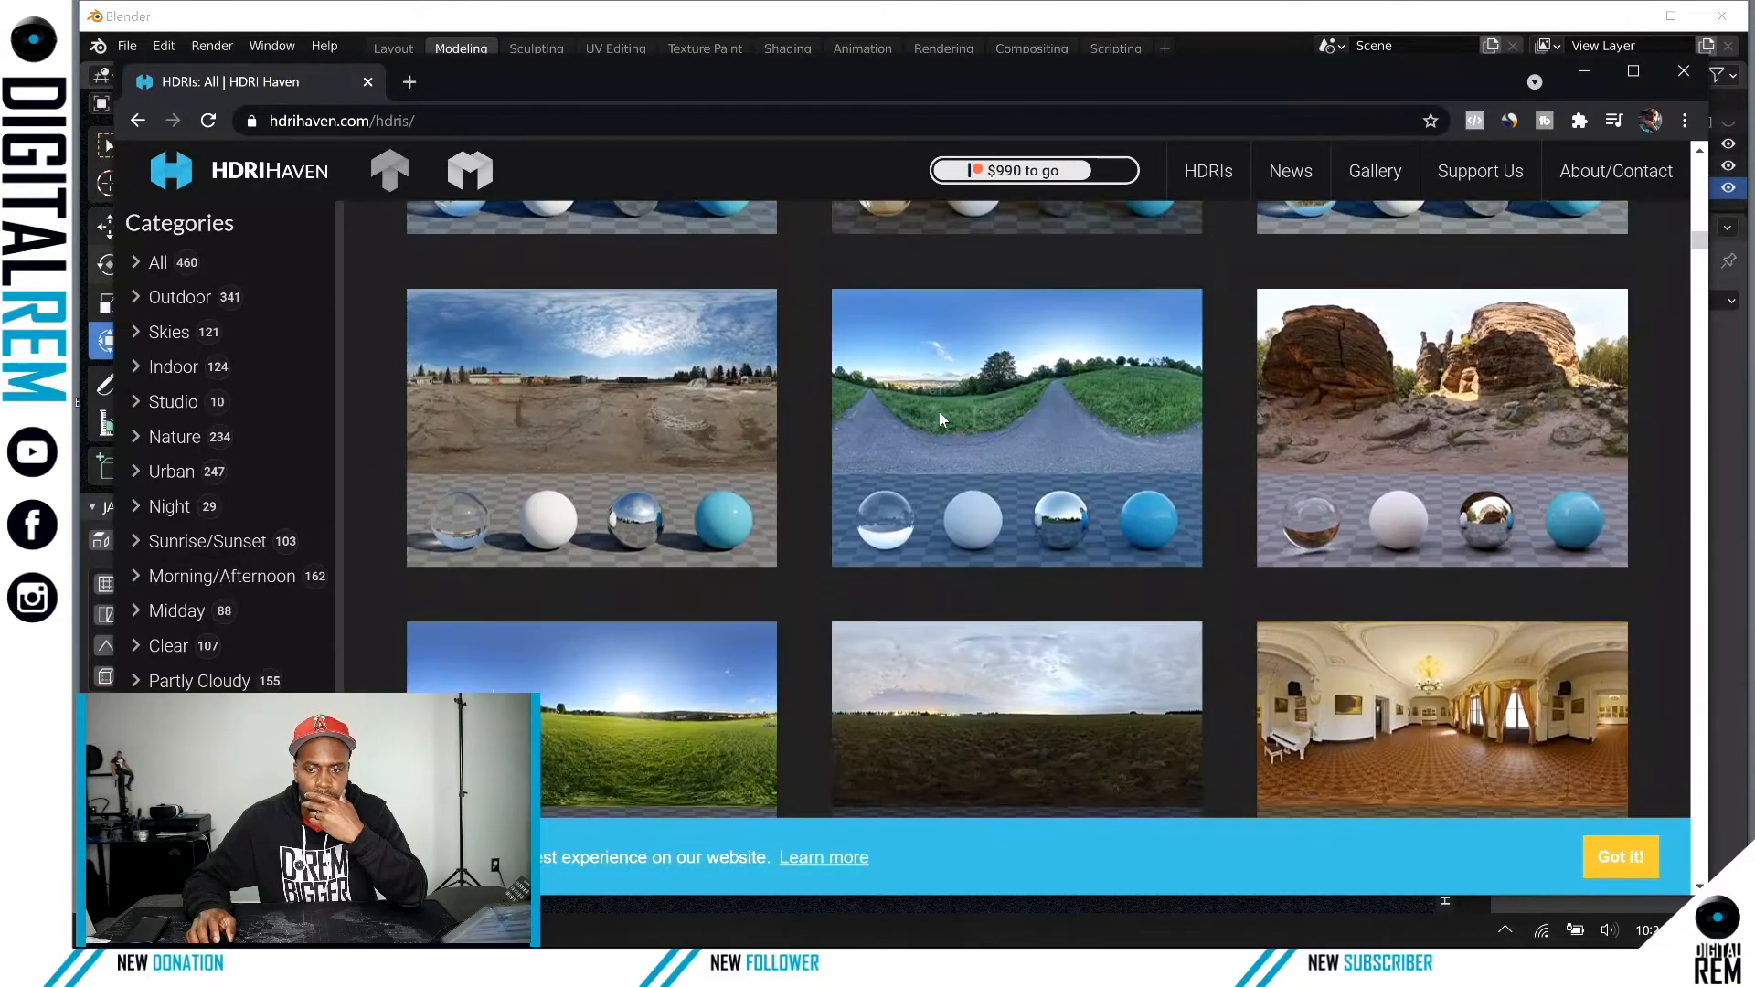
scroll(942, 420, "down", 6)
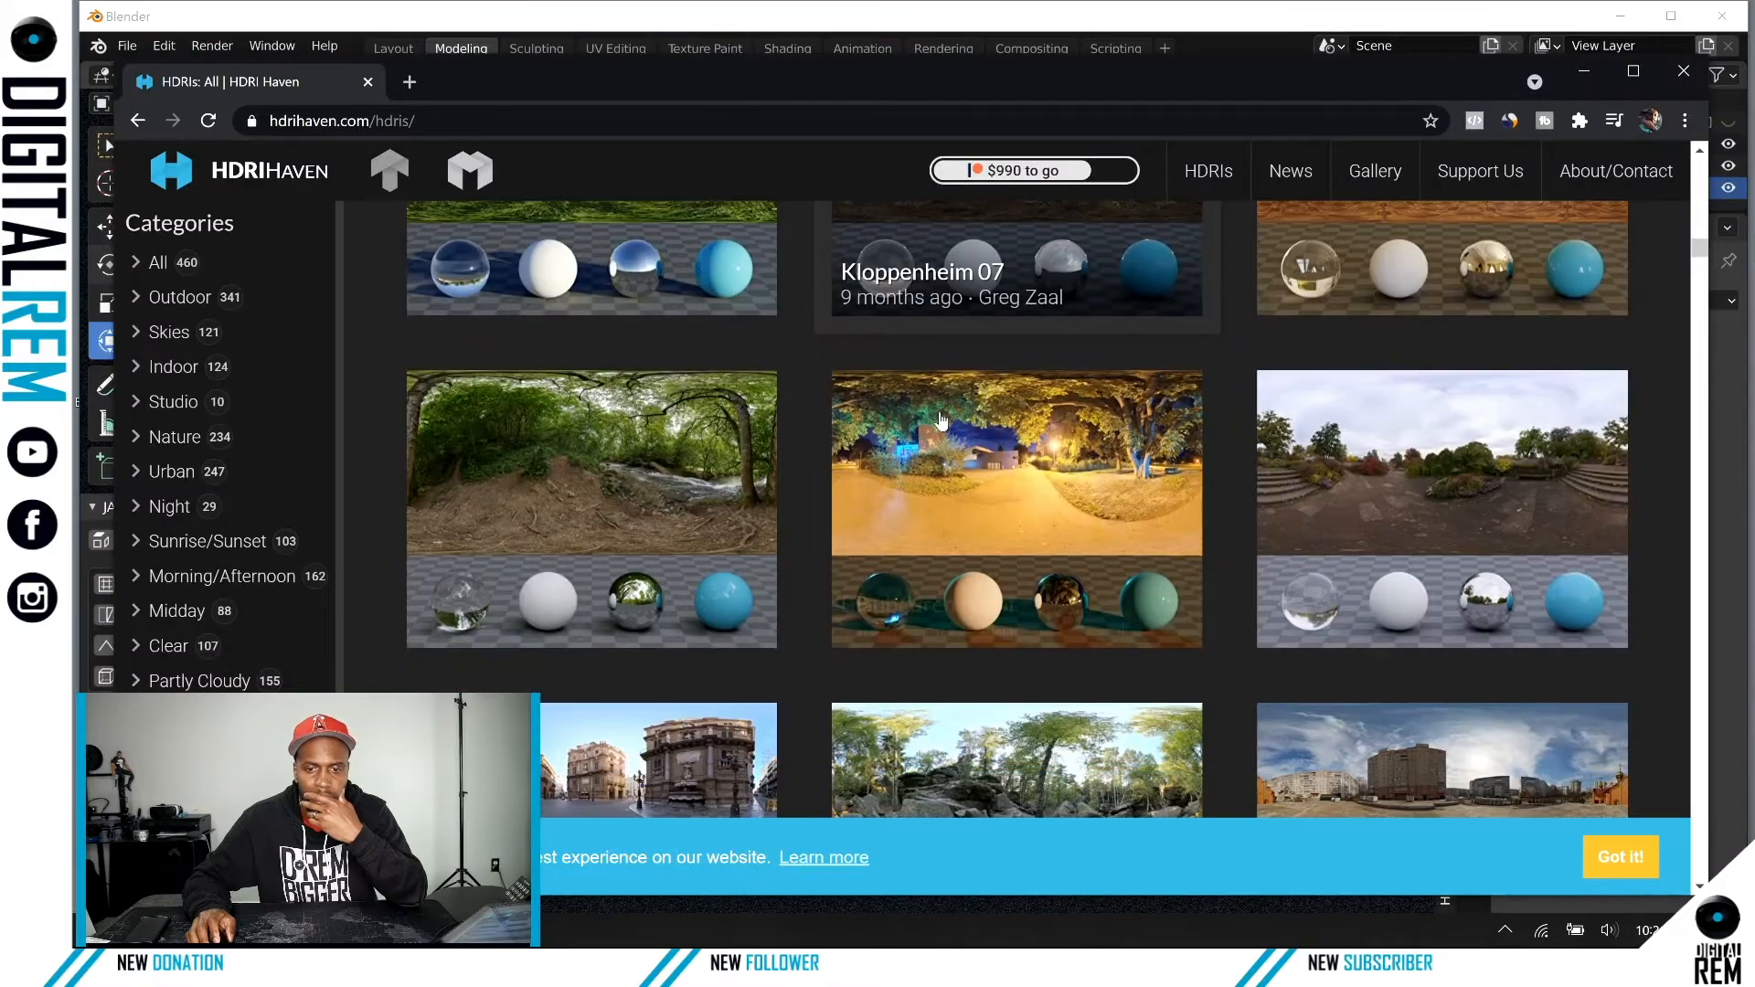
Step: Open the Abandoned workshop HDRI from the catalogue and examine its panorama, preview spheres, download resolutions and info
scroll(941, 419, "down", 5)
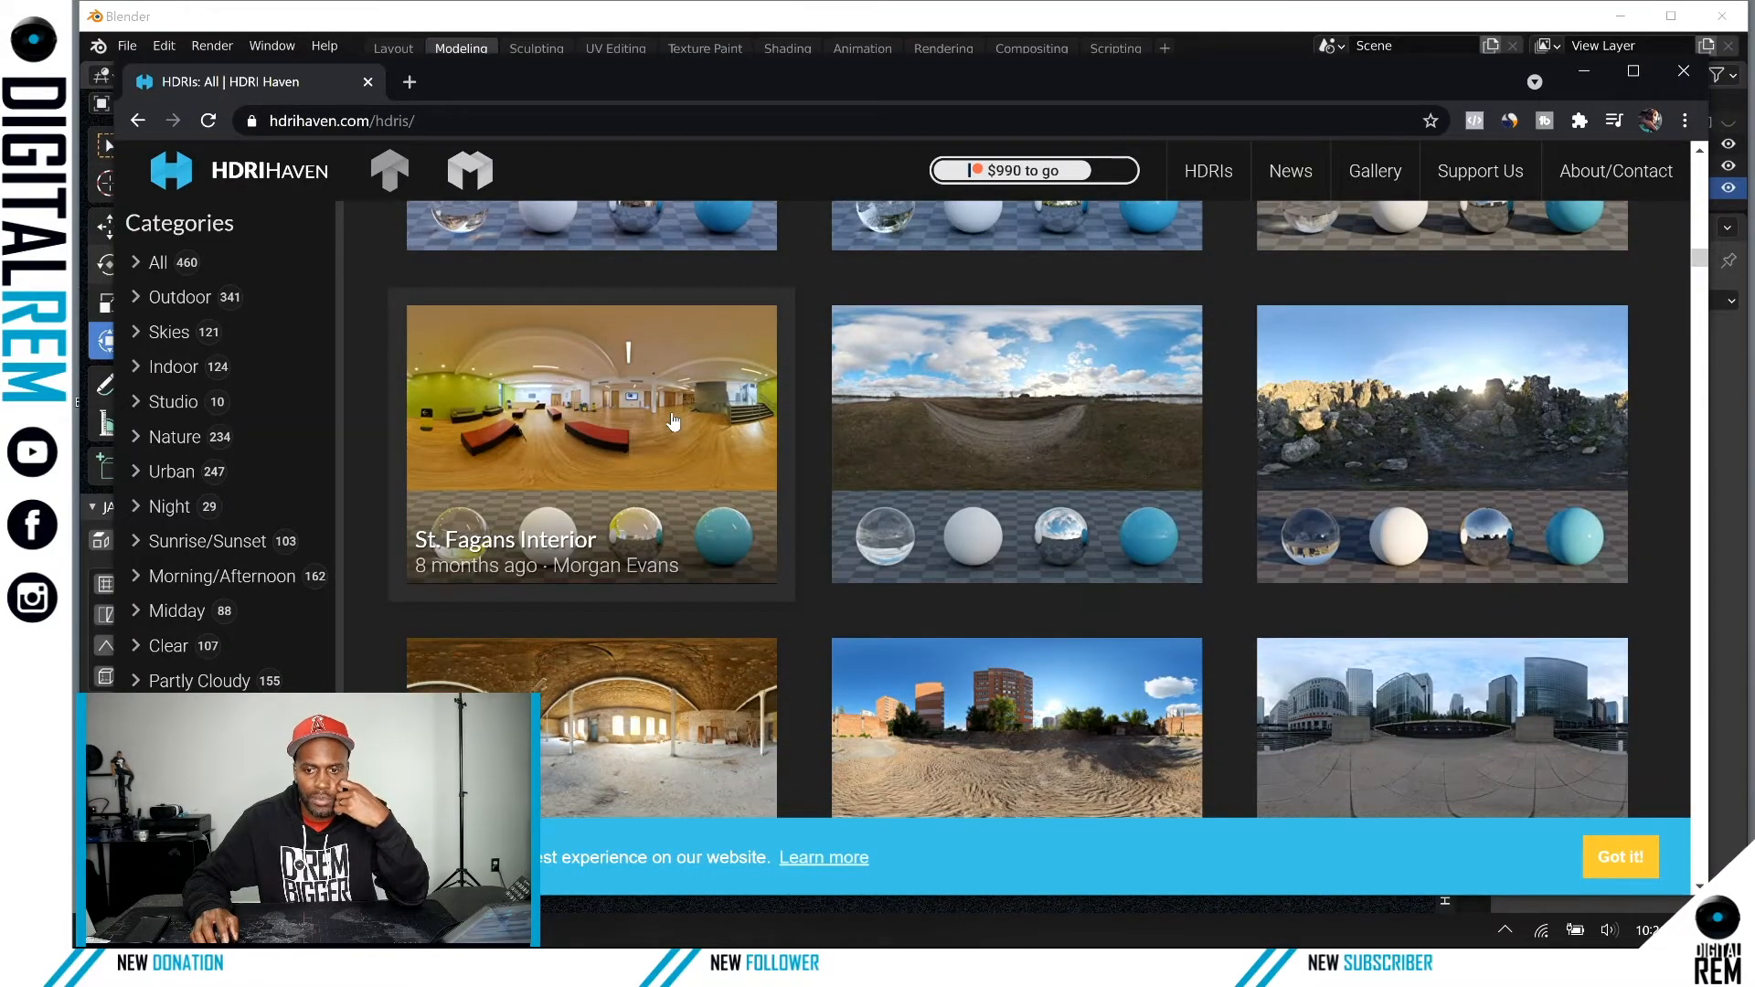
scroll(640, 667, "down", 2)
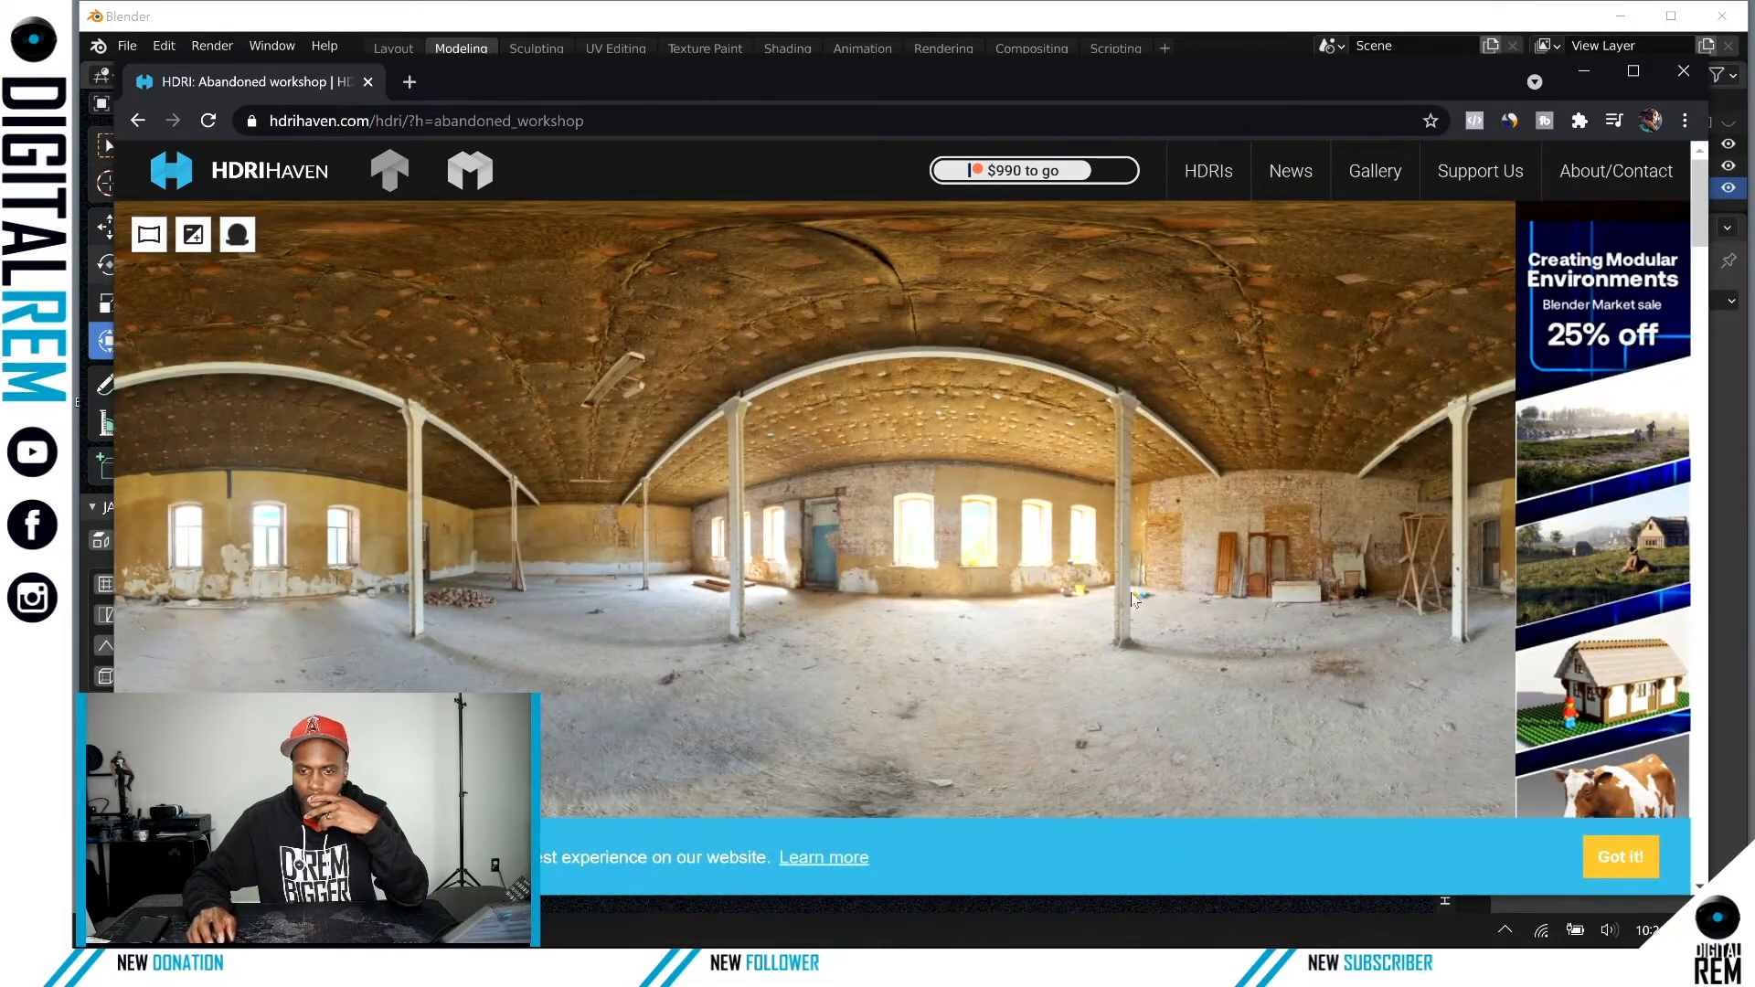
scroll(927, 495, "down", 6)
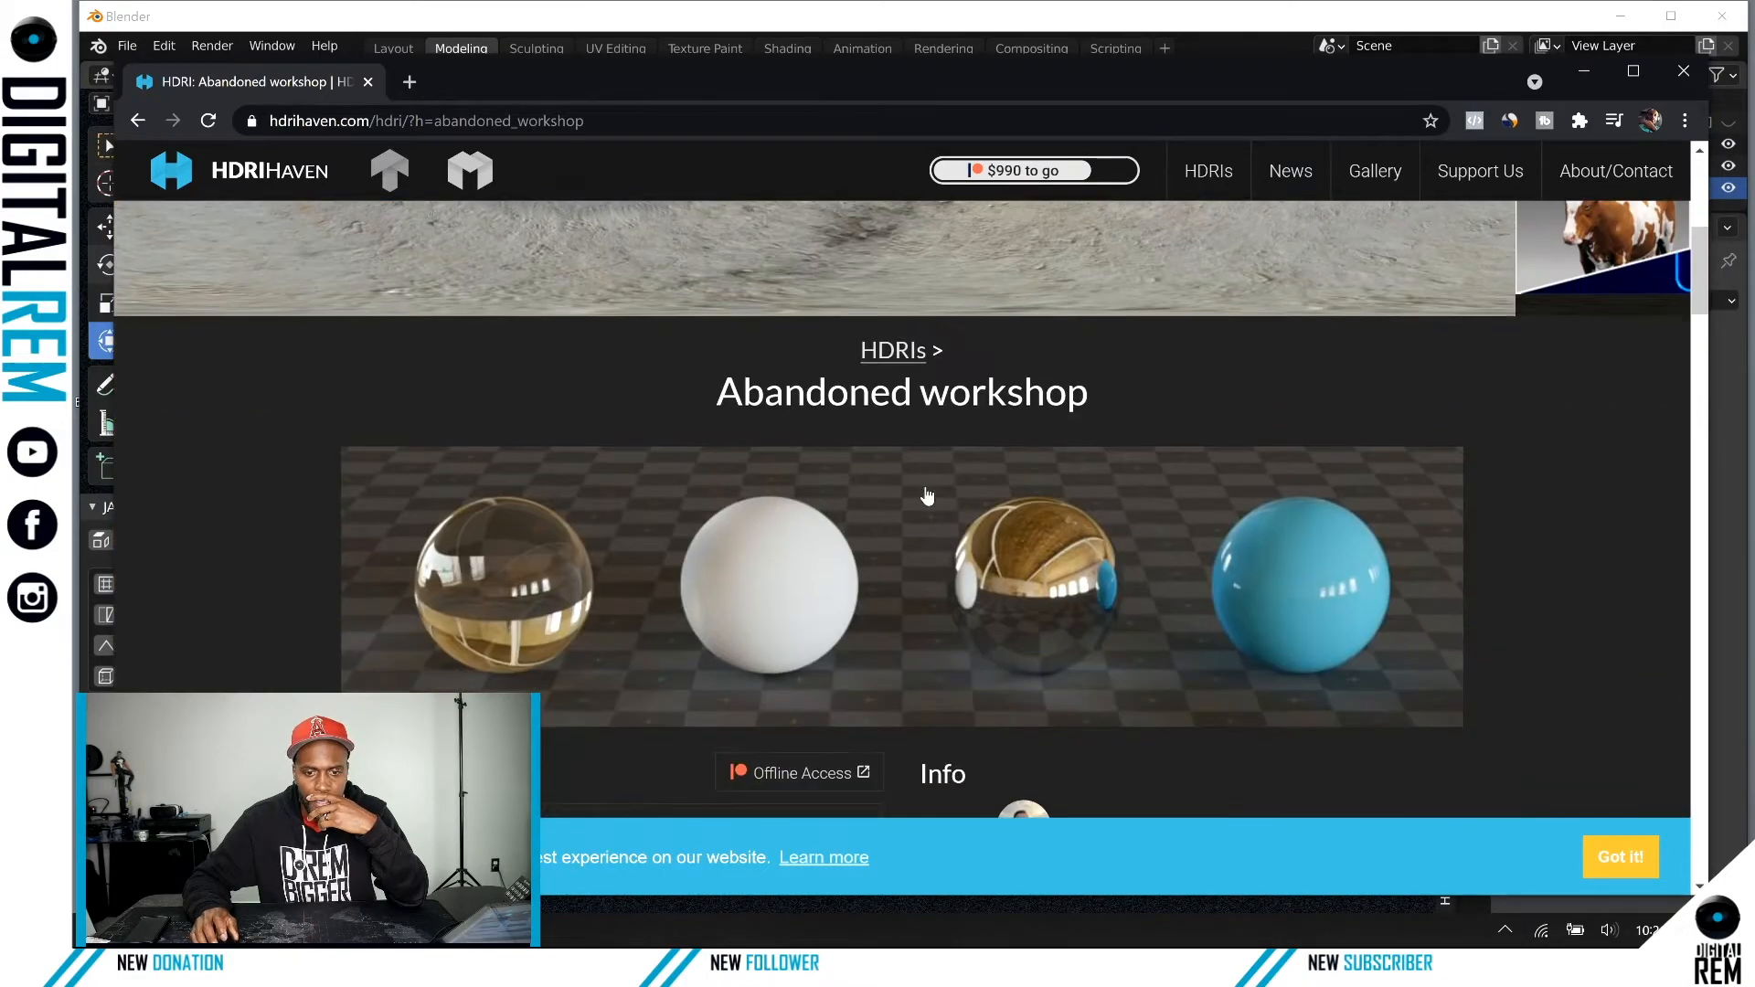
scroll(927, 495, "down", 3)
scroll(925, 499, "down", 3)
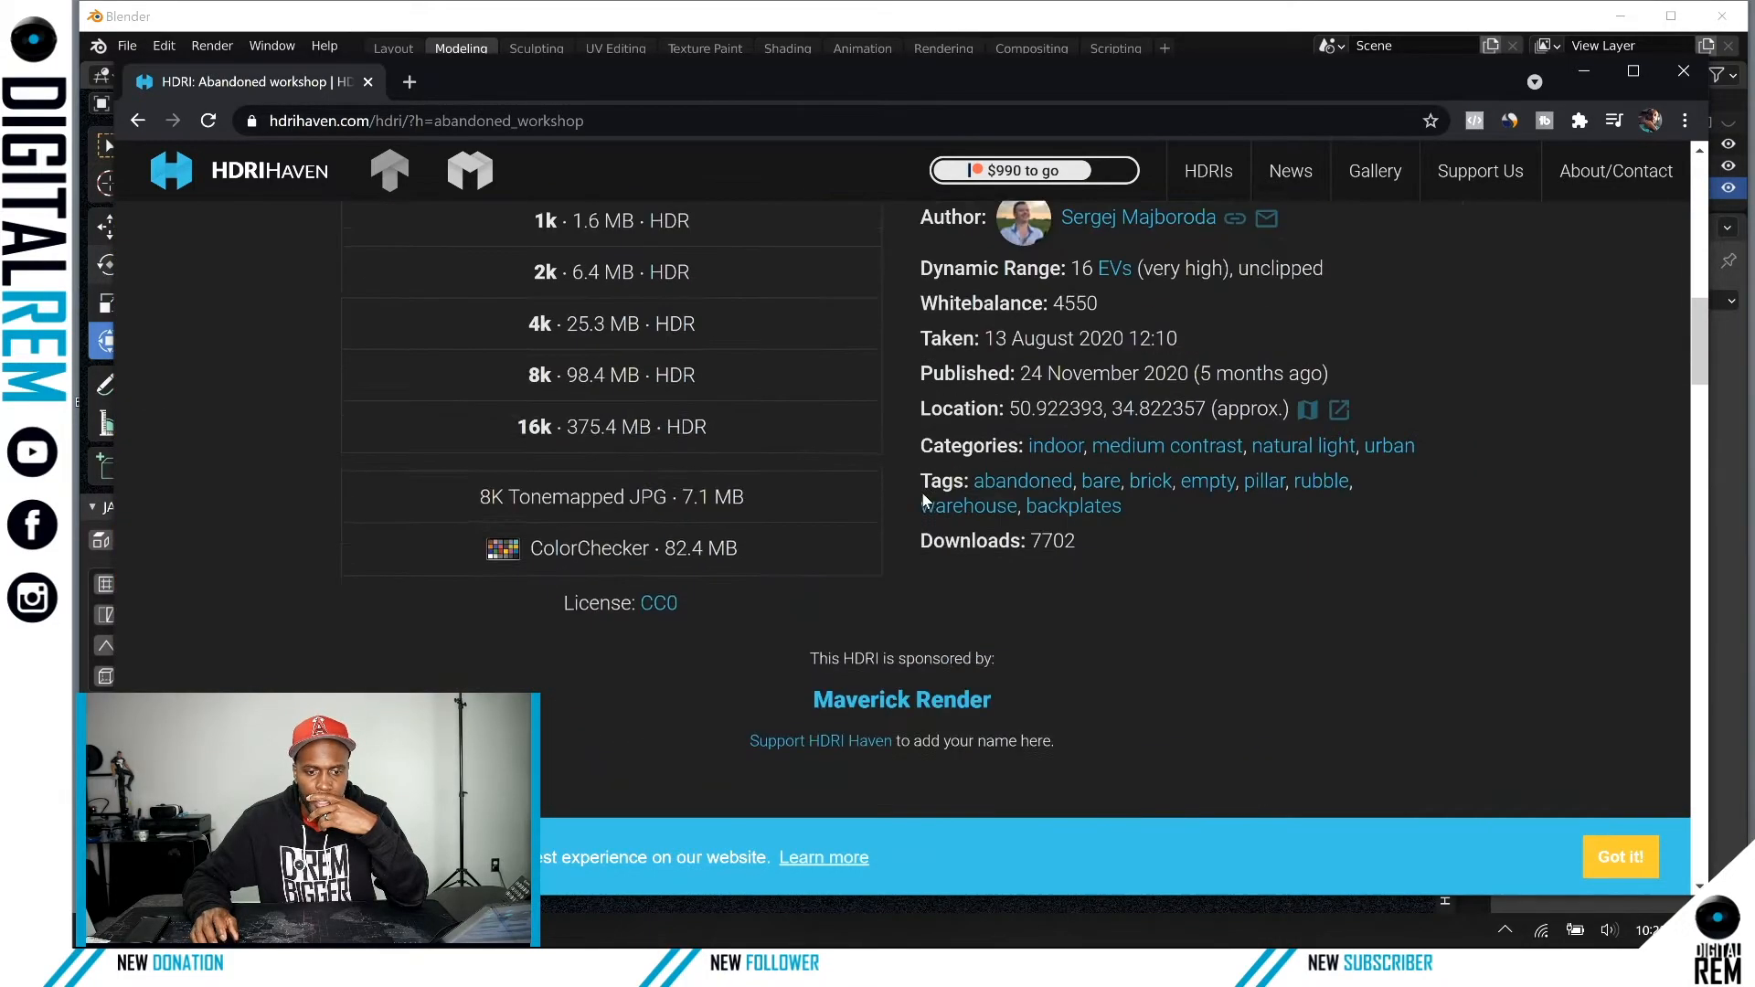
scroll(926, 498, "down", 1)
scroll(613, 316, "up", 2)
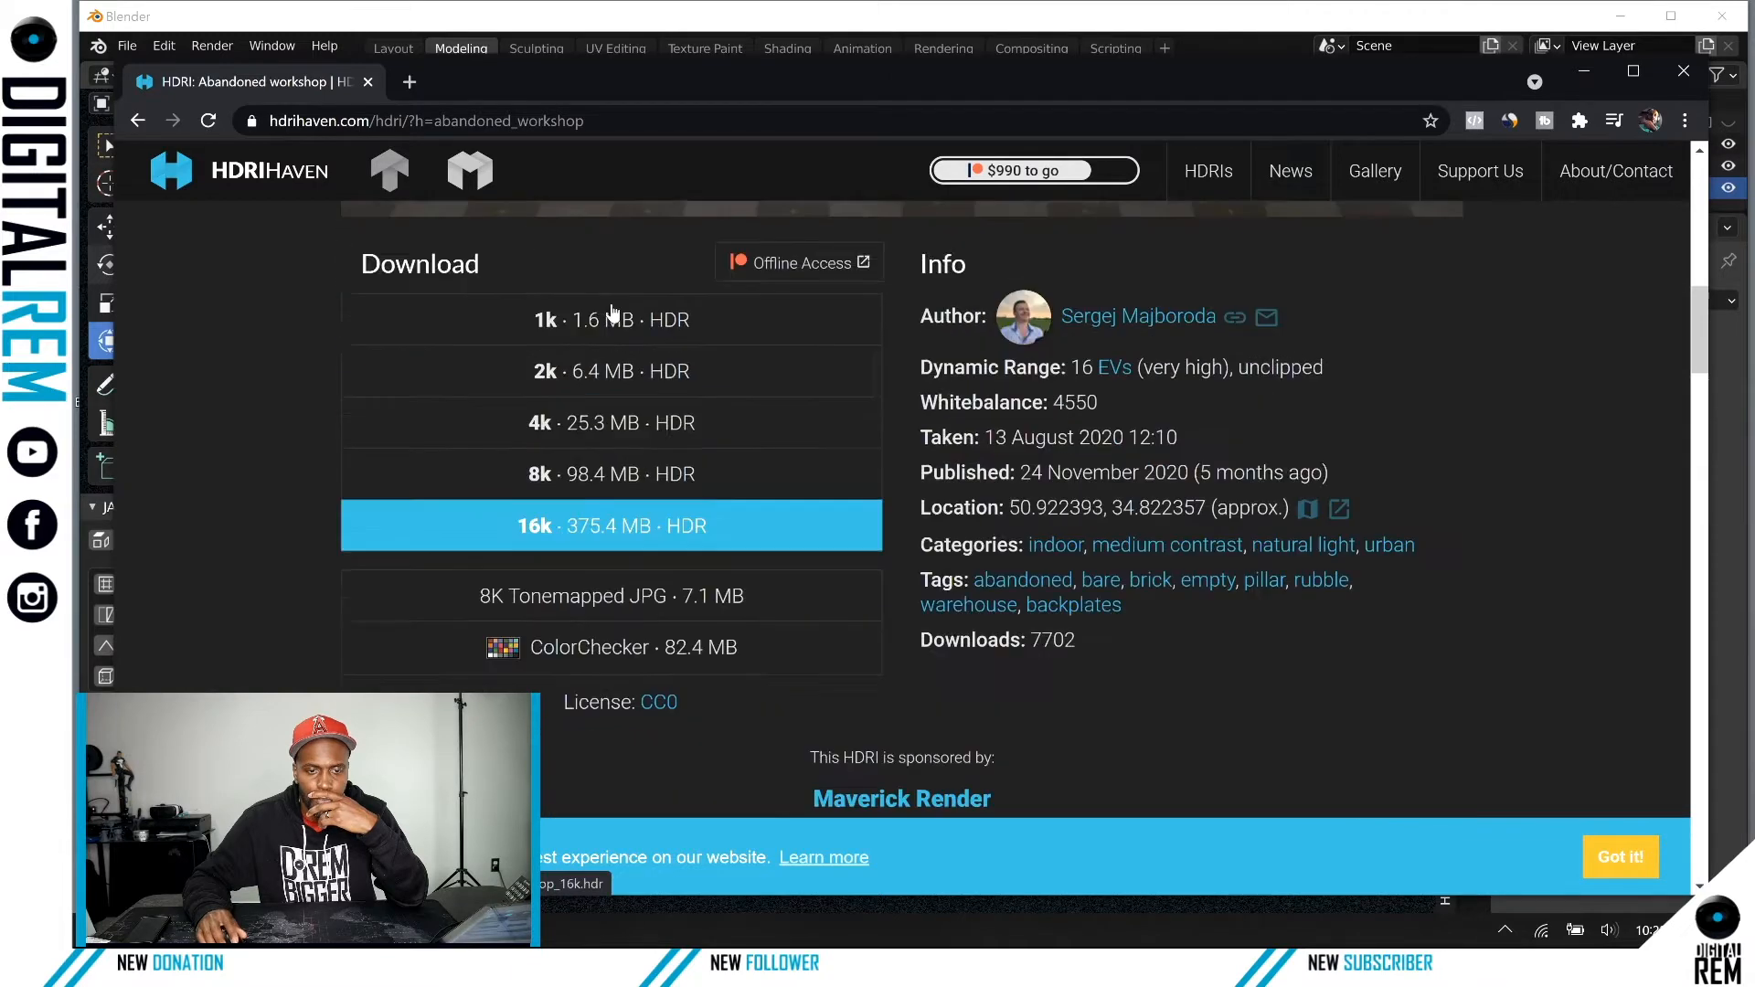
scroll(613, 315, "up", 1)
scroll(811, 437, "up", 5)
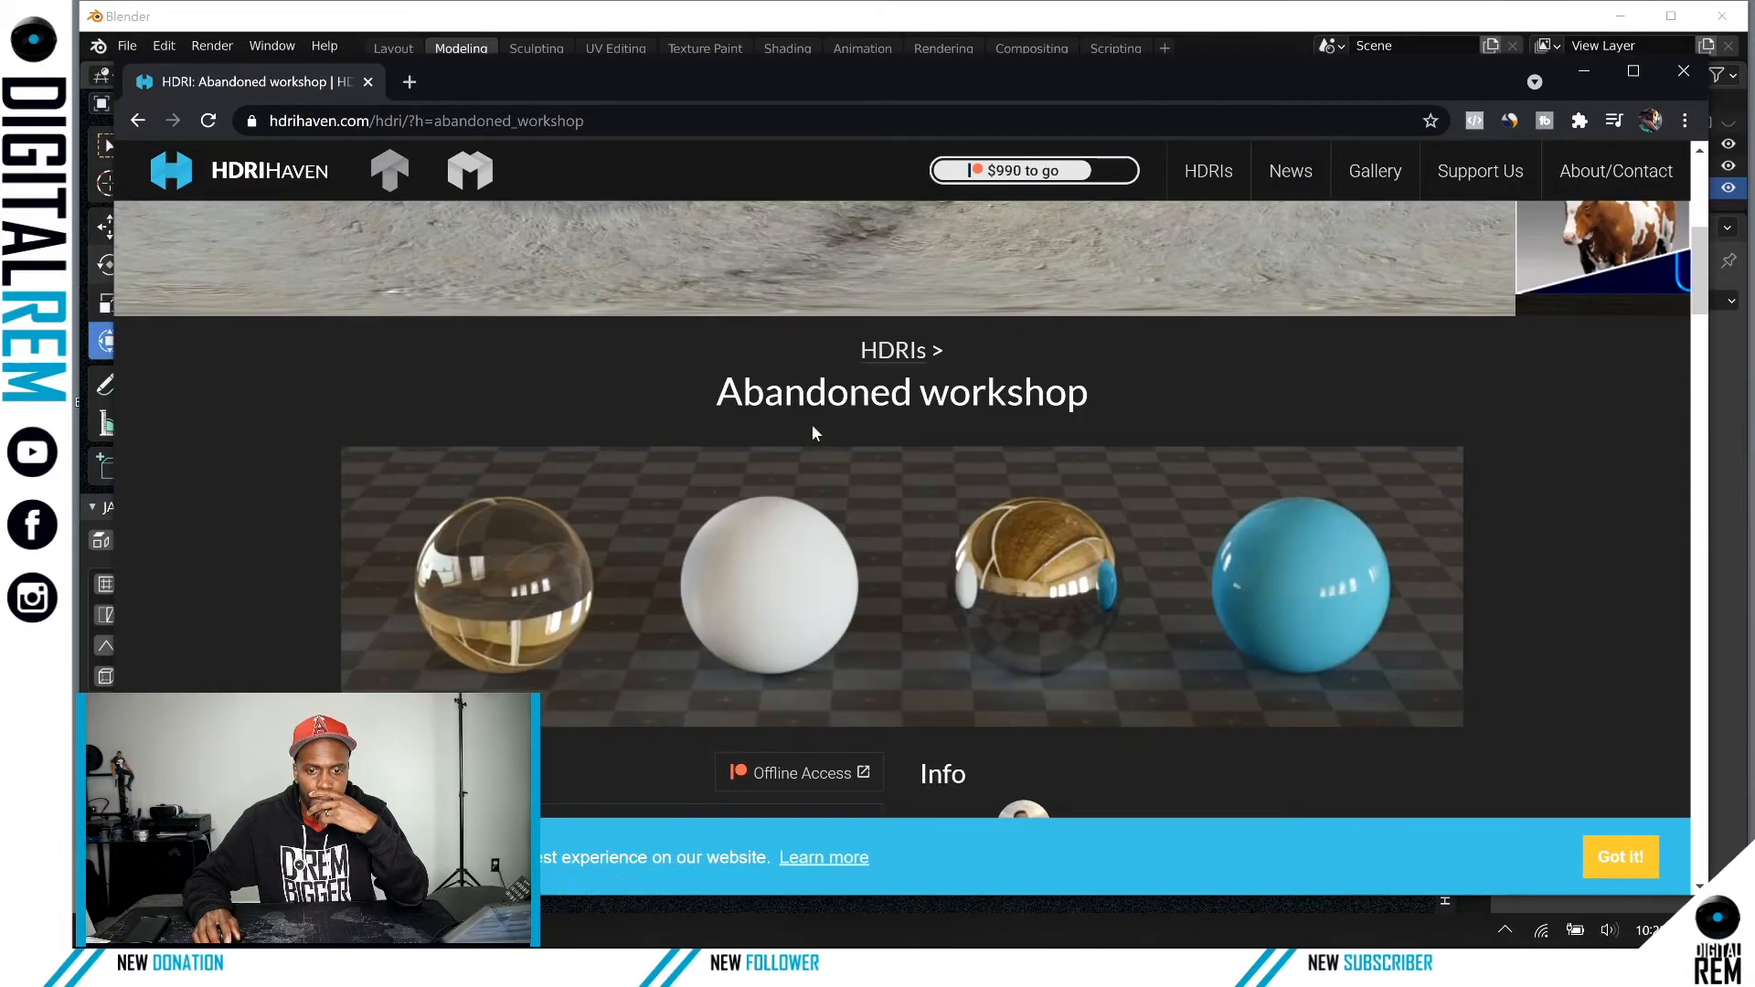
Step: Download the Abandoned workshop HDRI as the 1k HDR file, then return to Blender
scroll(812, 433, "down", 5)
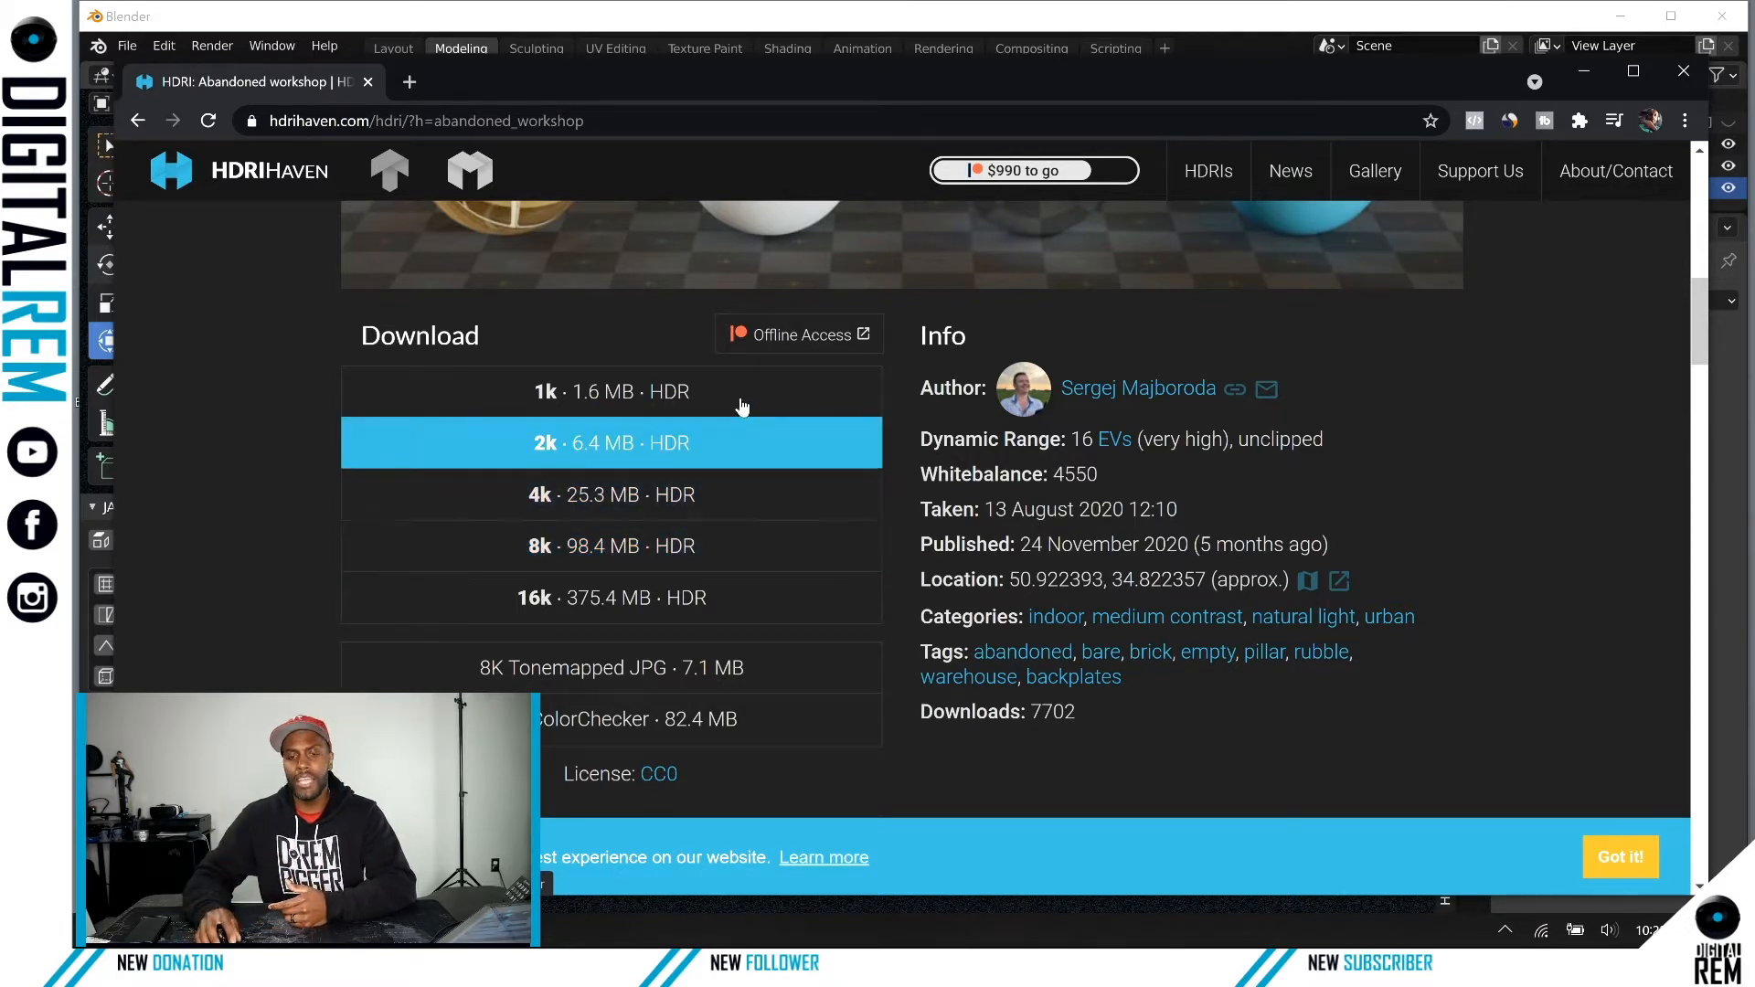
left_click(743, 395)
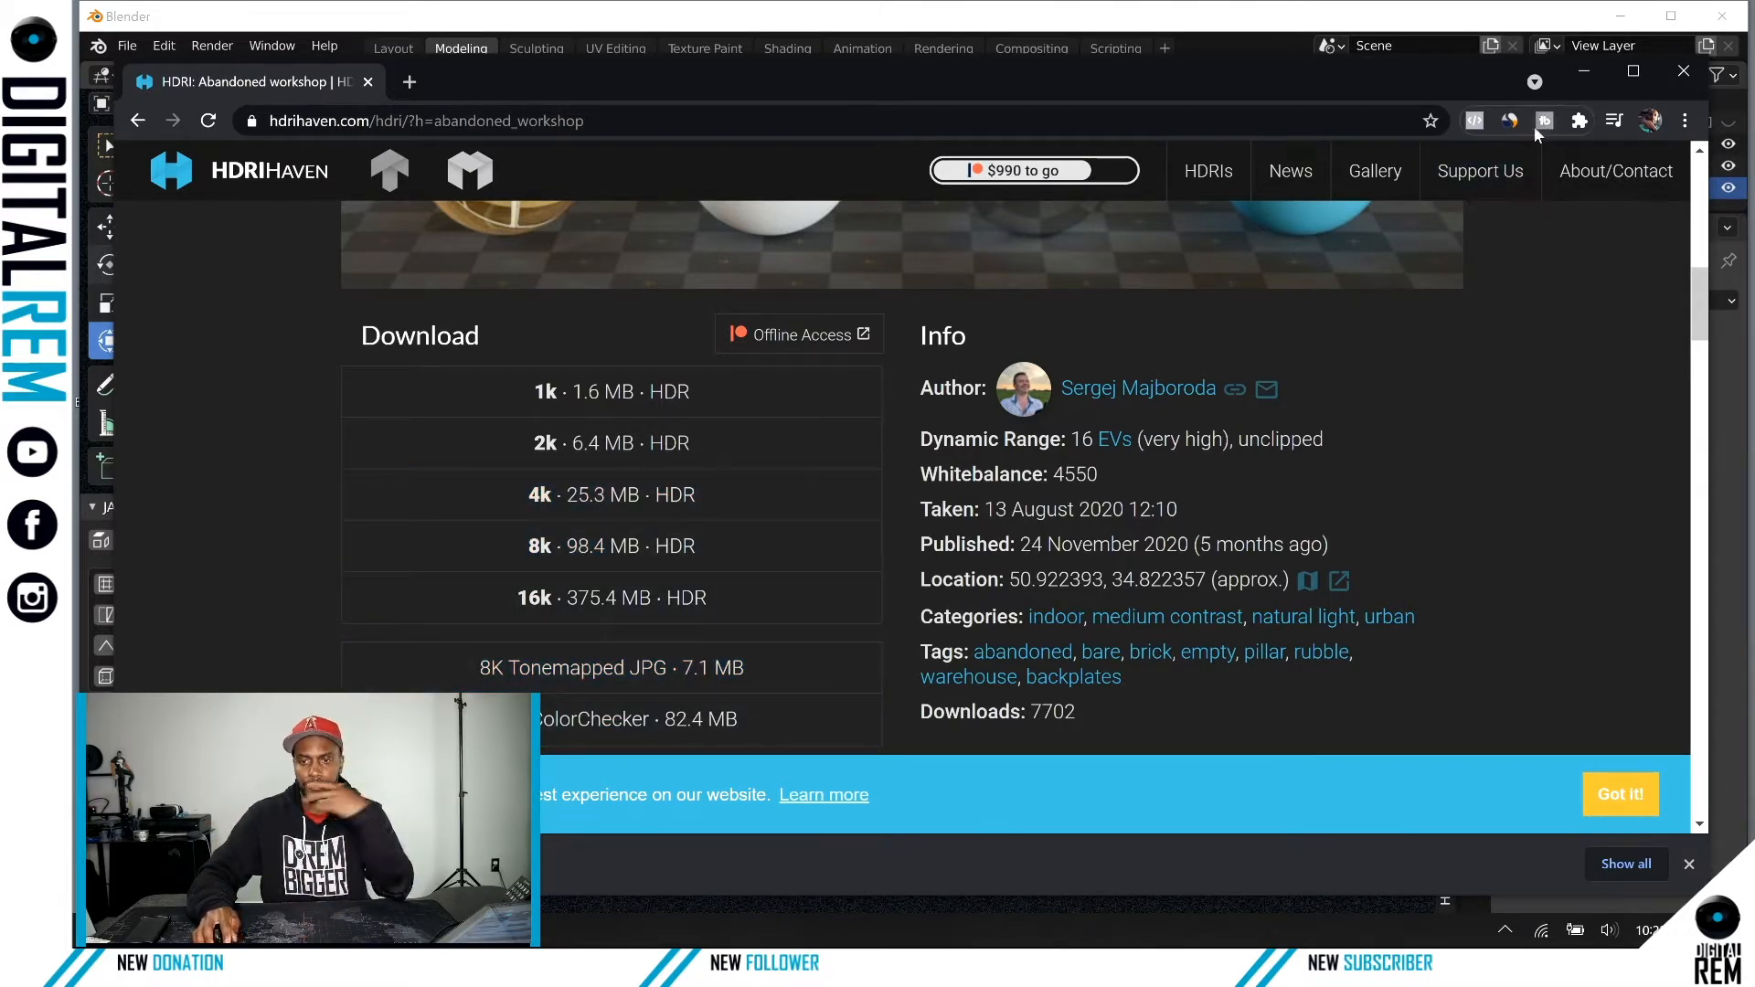
left_click(1587, 77)
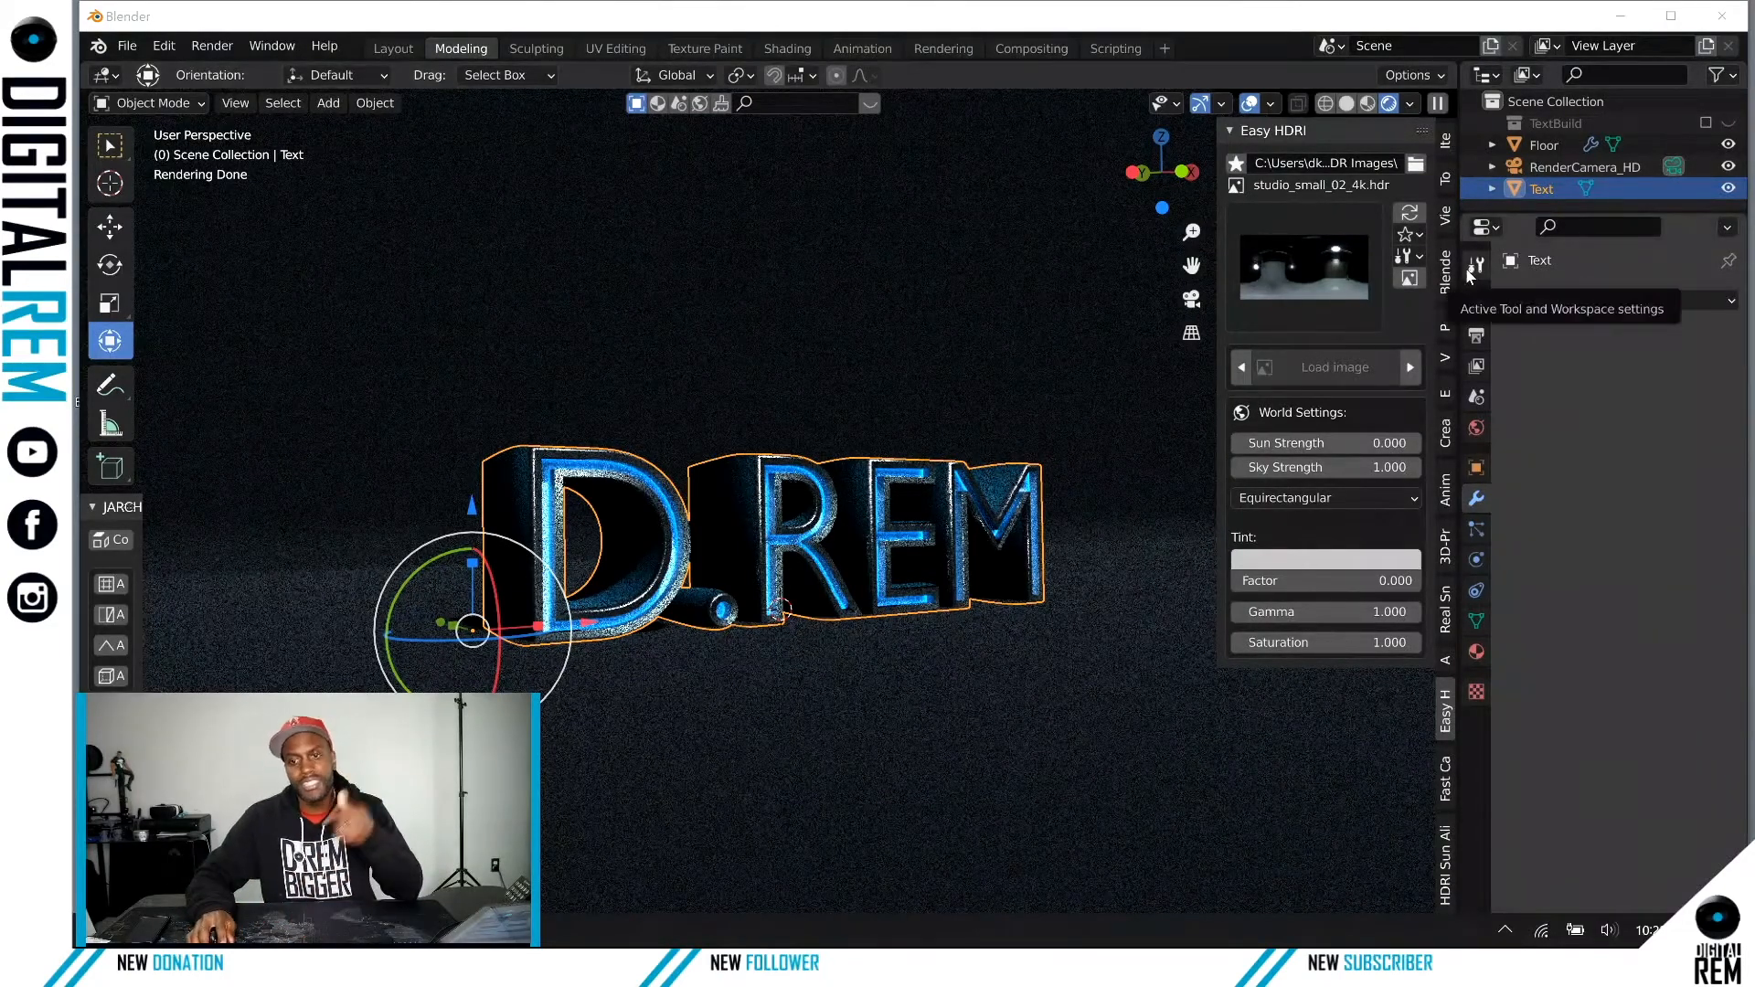
Step: Select RenderCamera_HD and compare the view through the camera with the perspective view of the D.REM text
left_click(1519, 168)
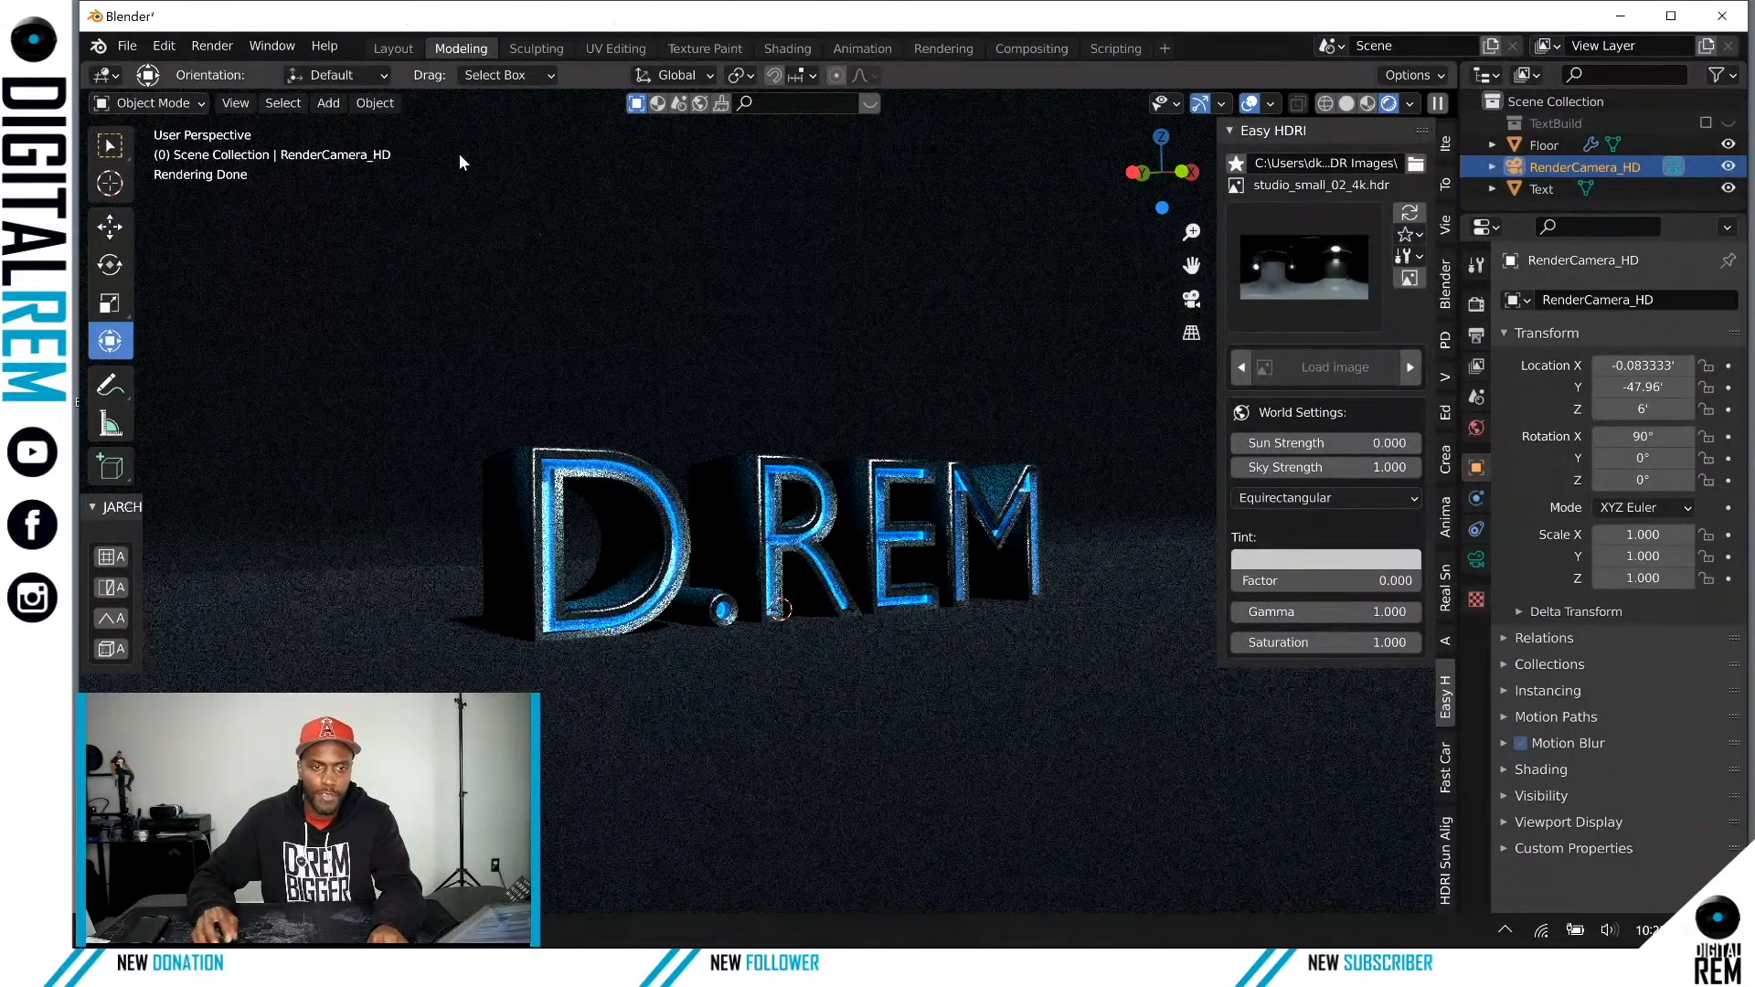
left_click(328, 103)
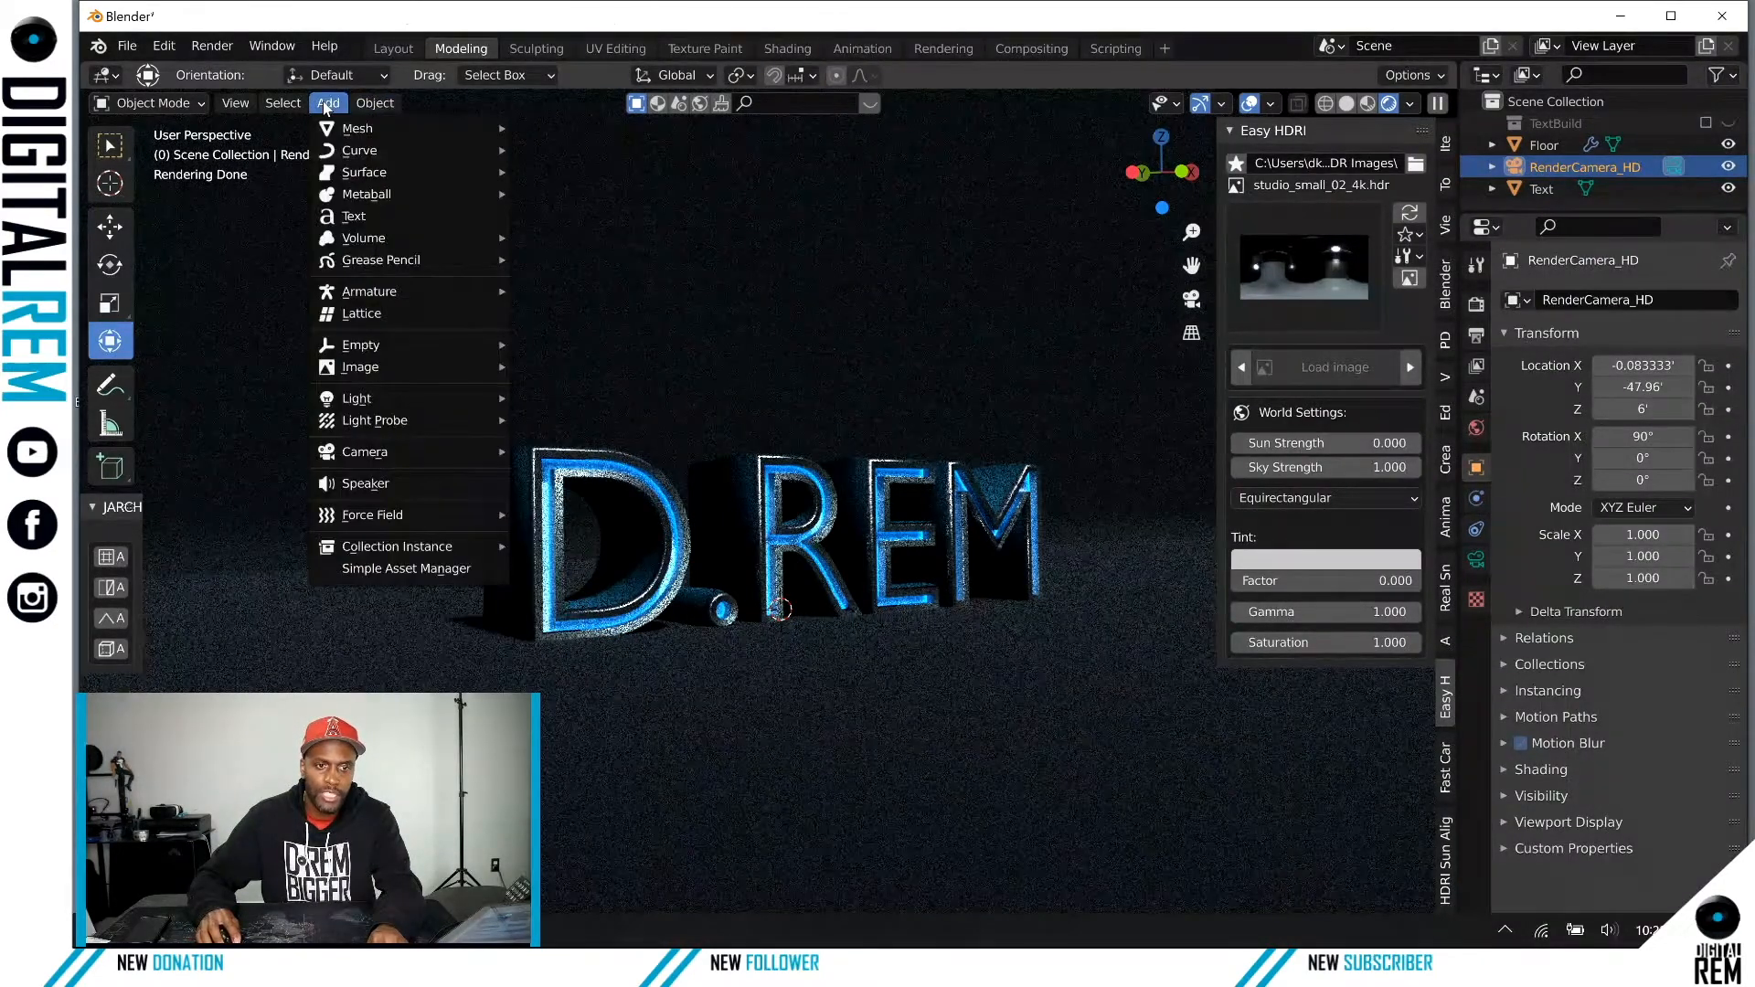
mouse_move(326, 451)
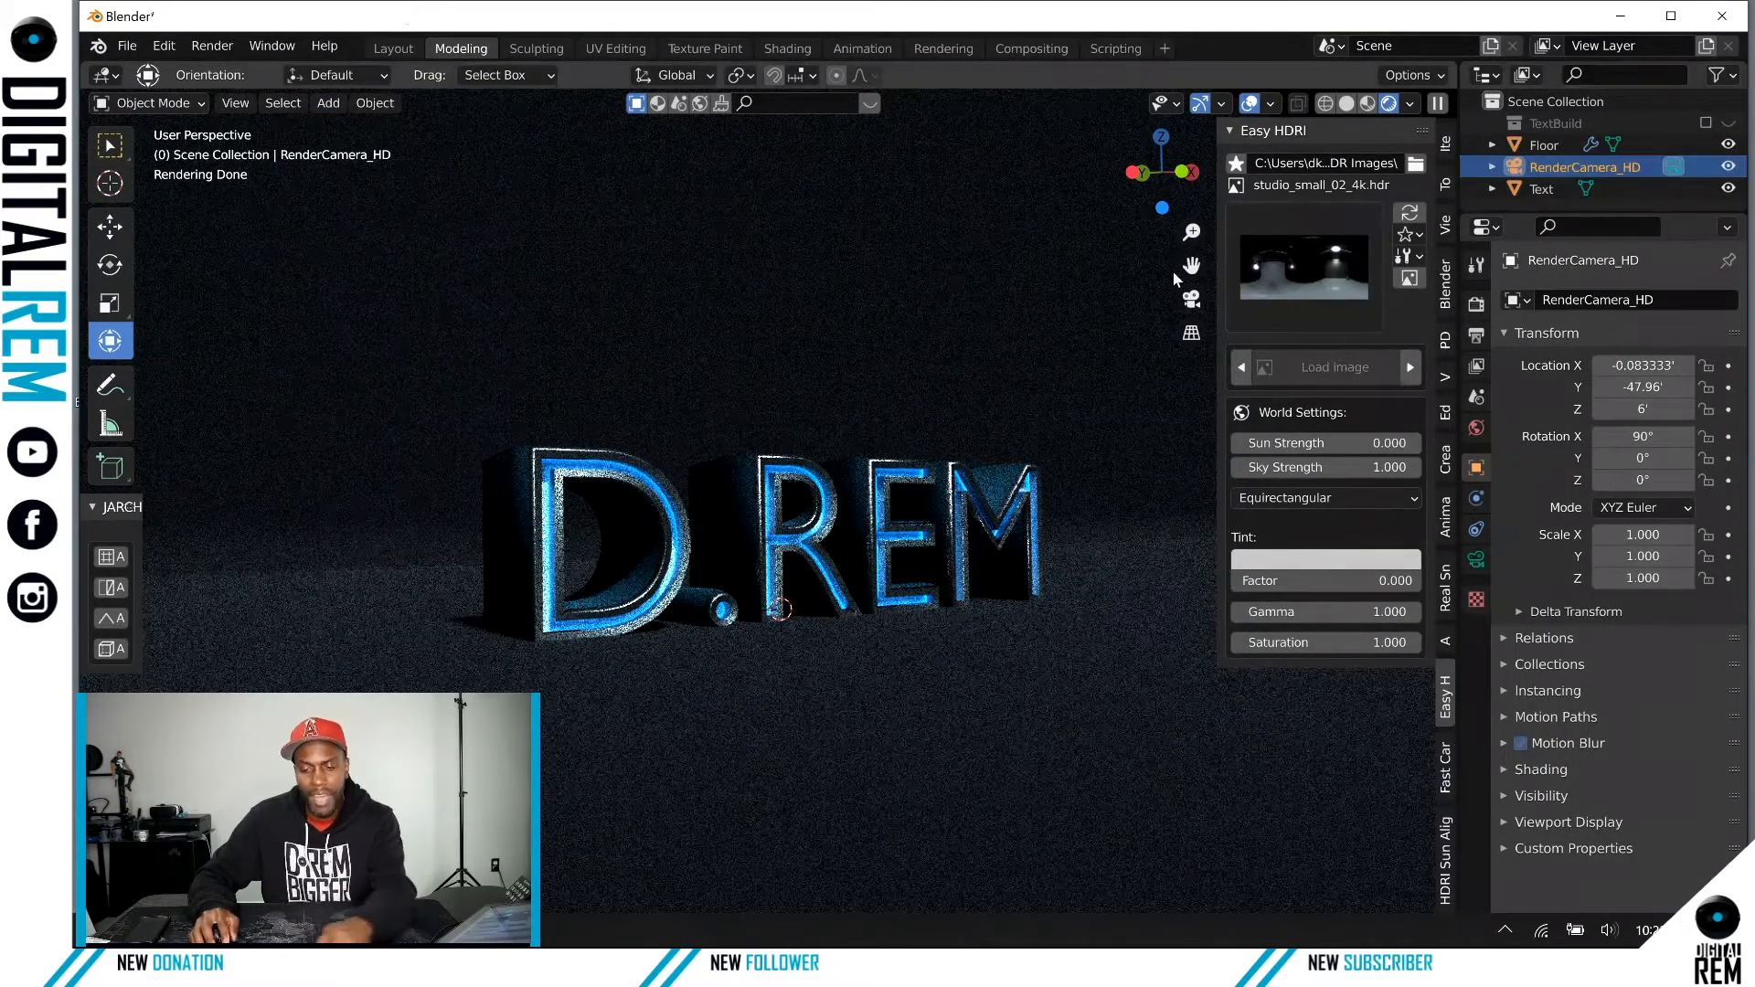
key("KP_0")
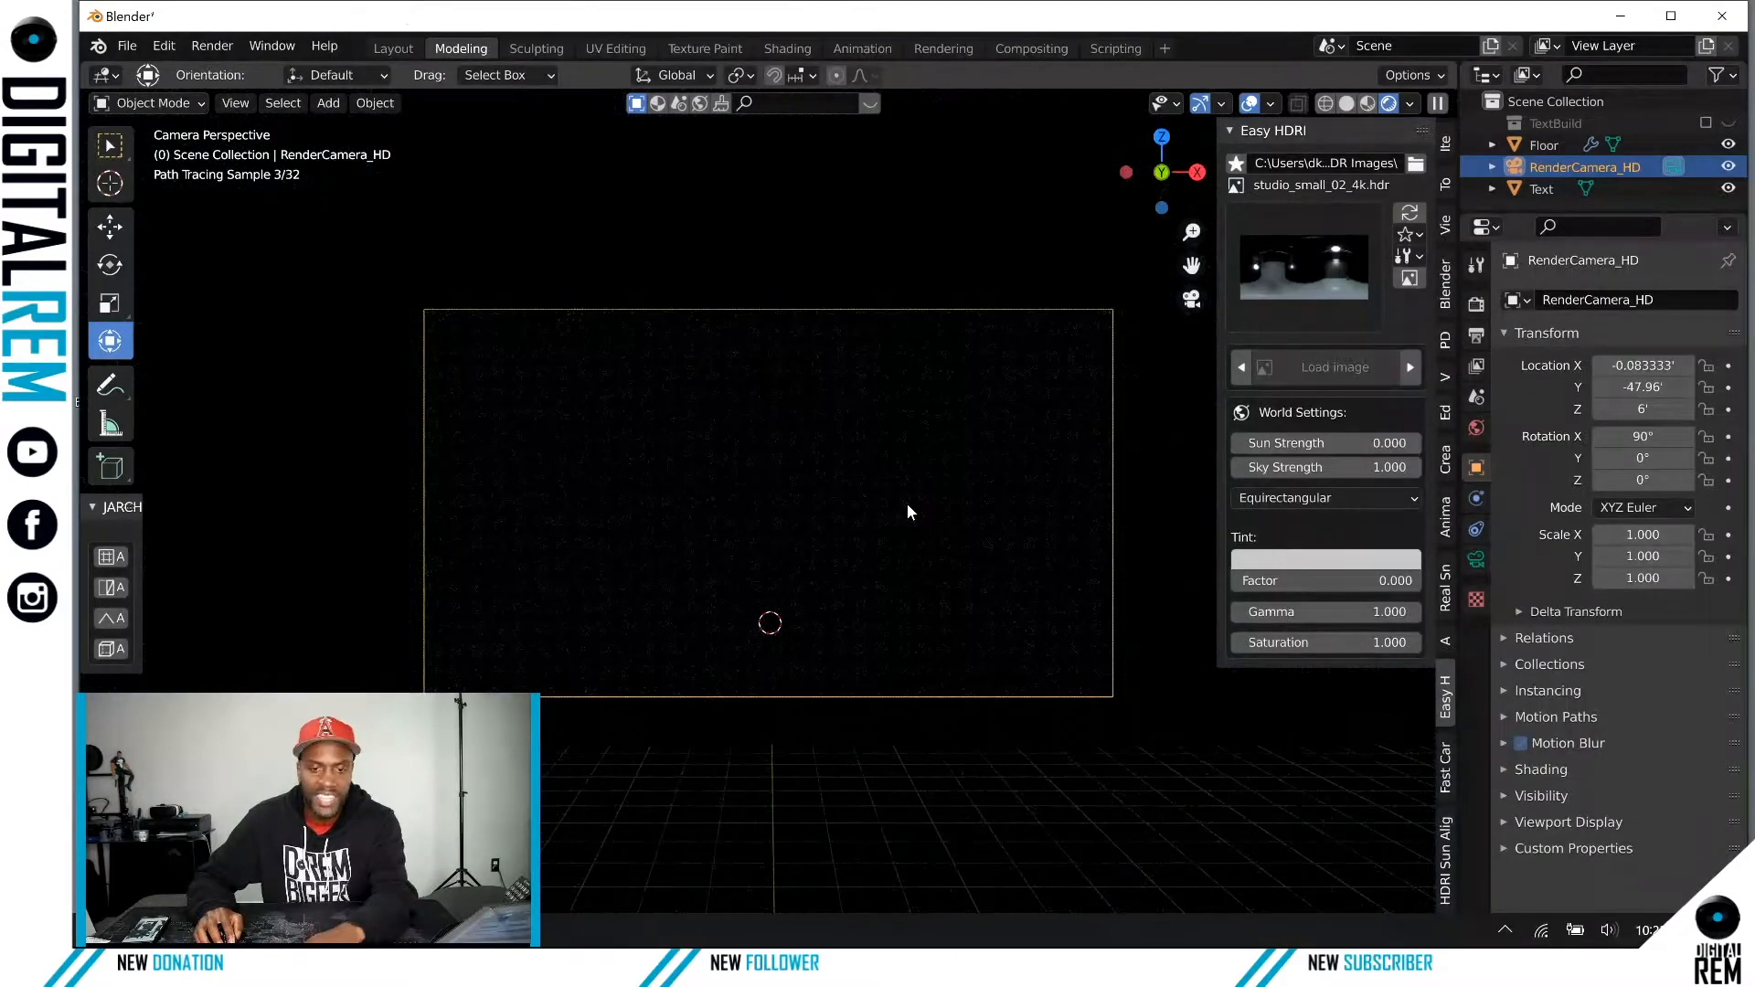
middle_click_drag(909, 479, 934, 488)
key("o")
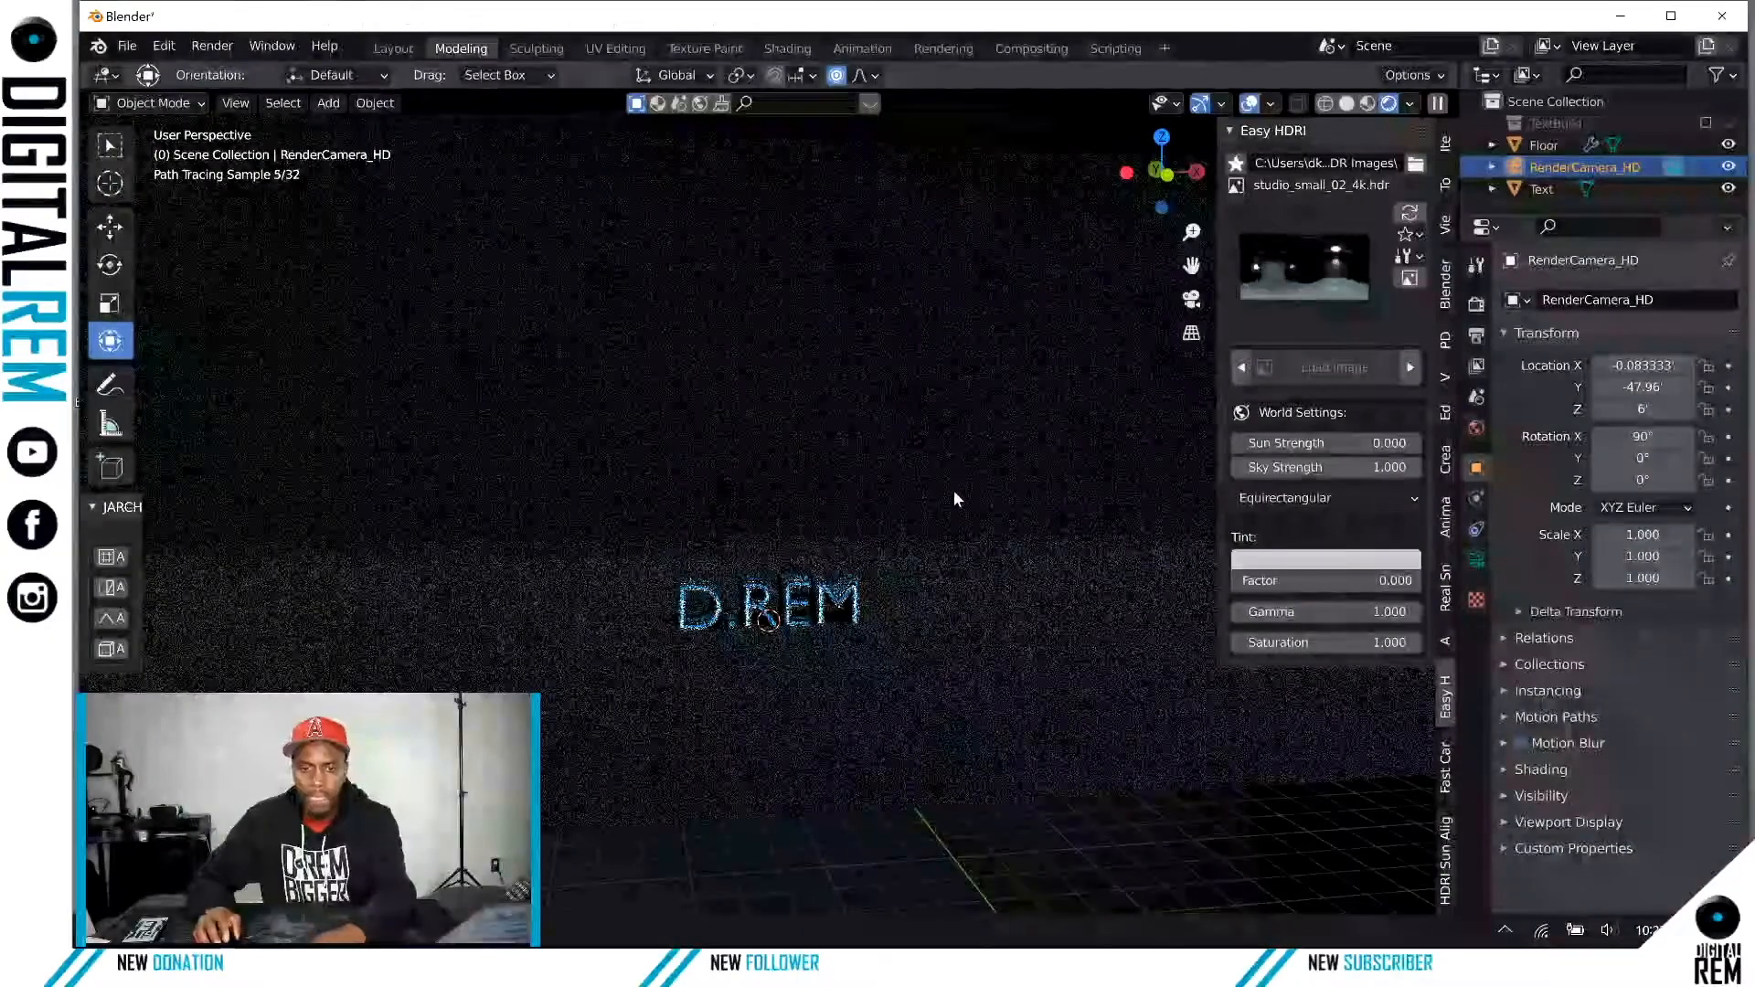
key("KP_0")
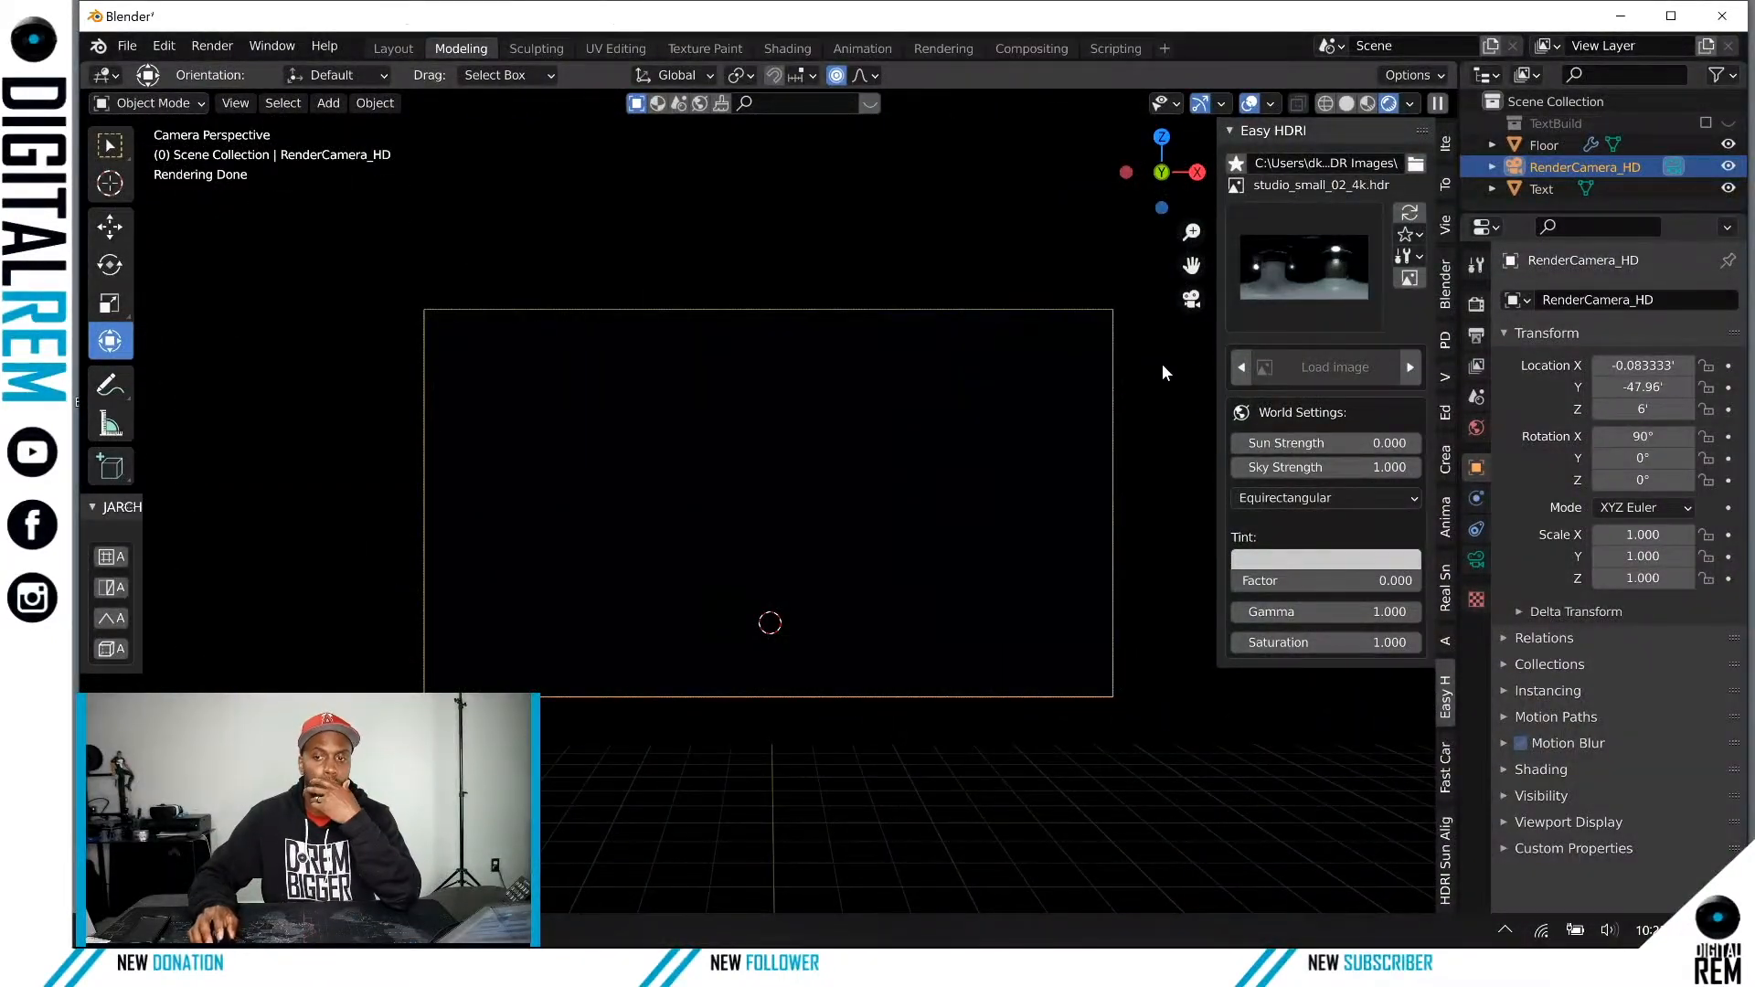
Step: Show the render camera's lens and depth of field settings and check the camera view against the perspective view
left_click(1674, 168)
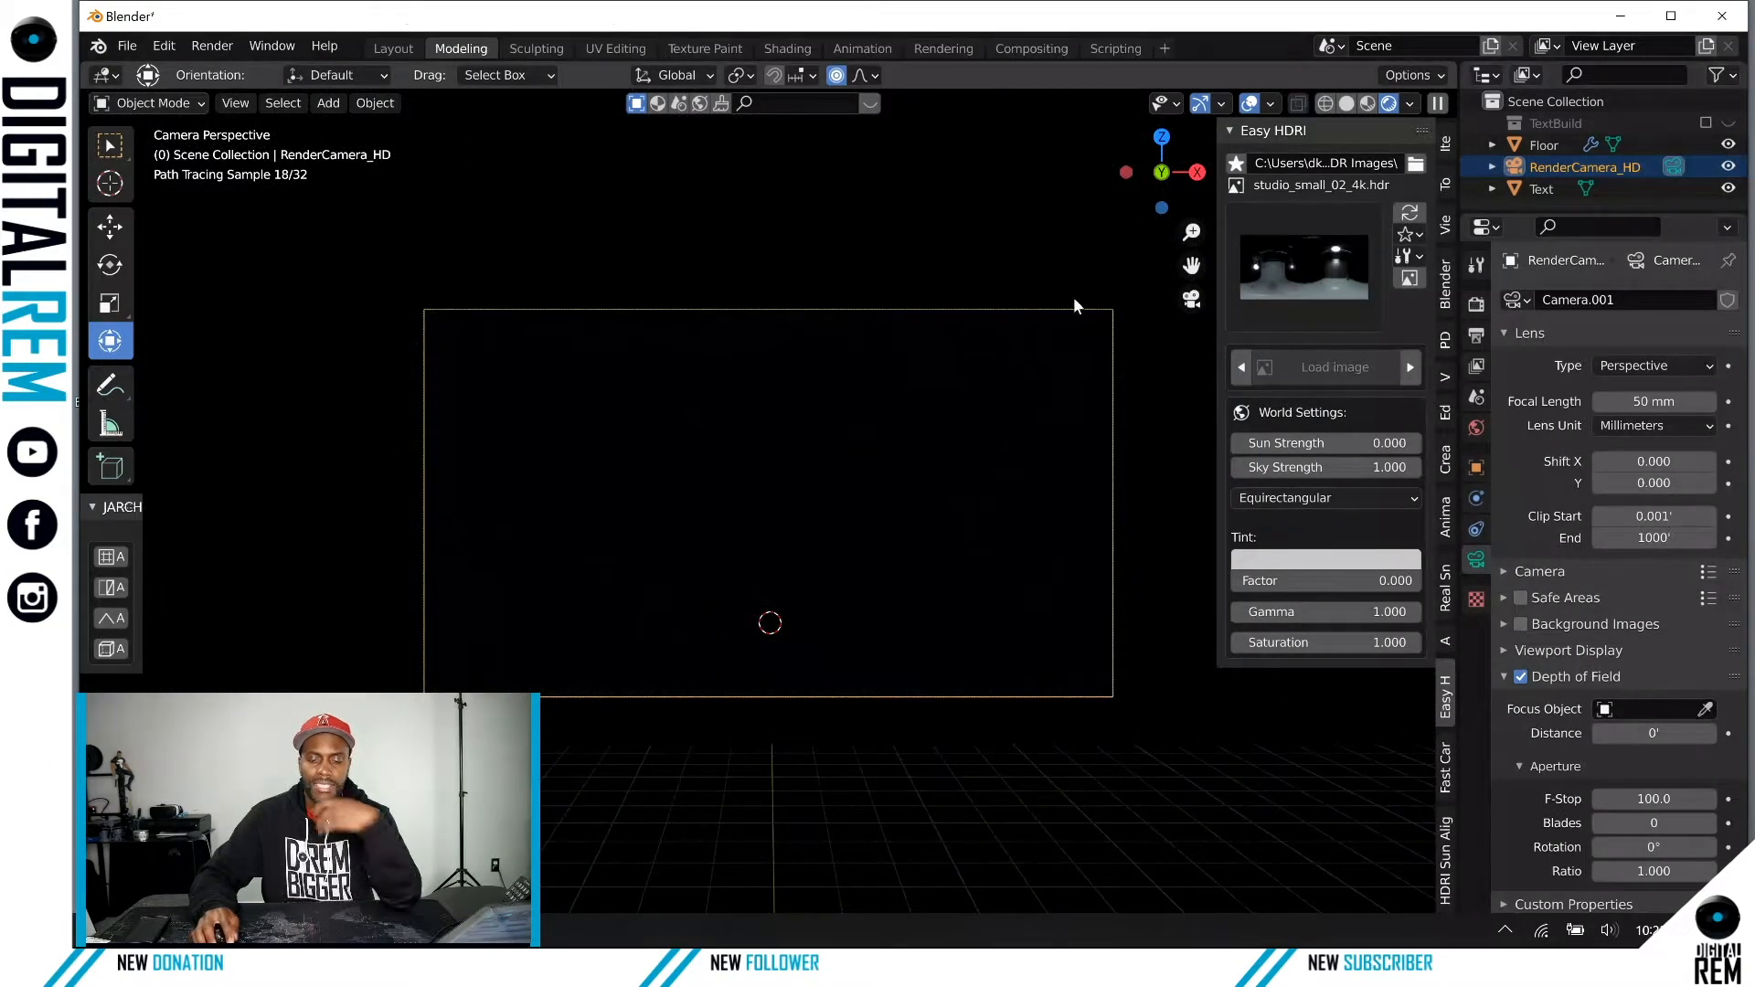
key("n")
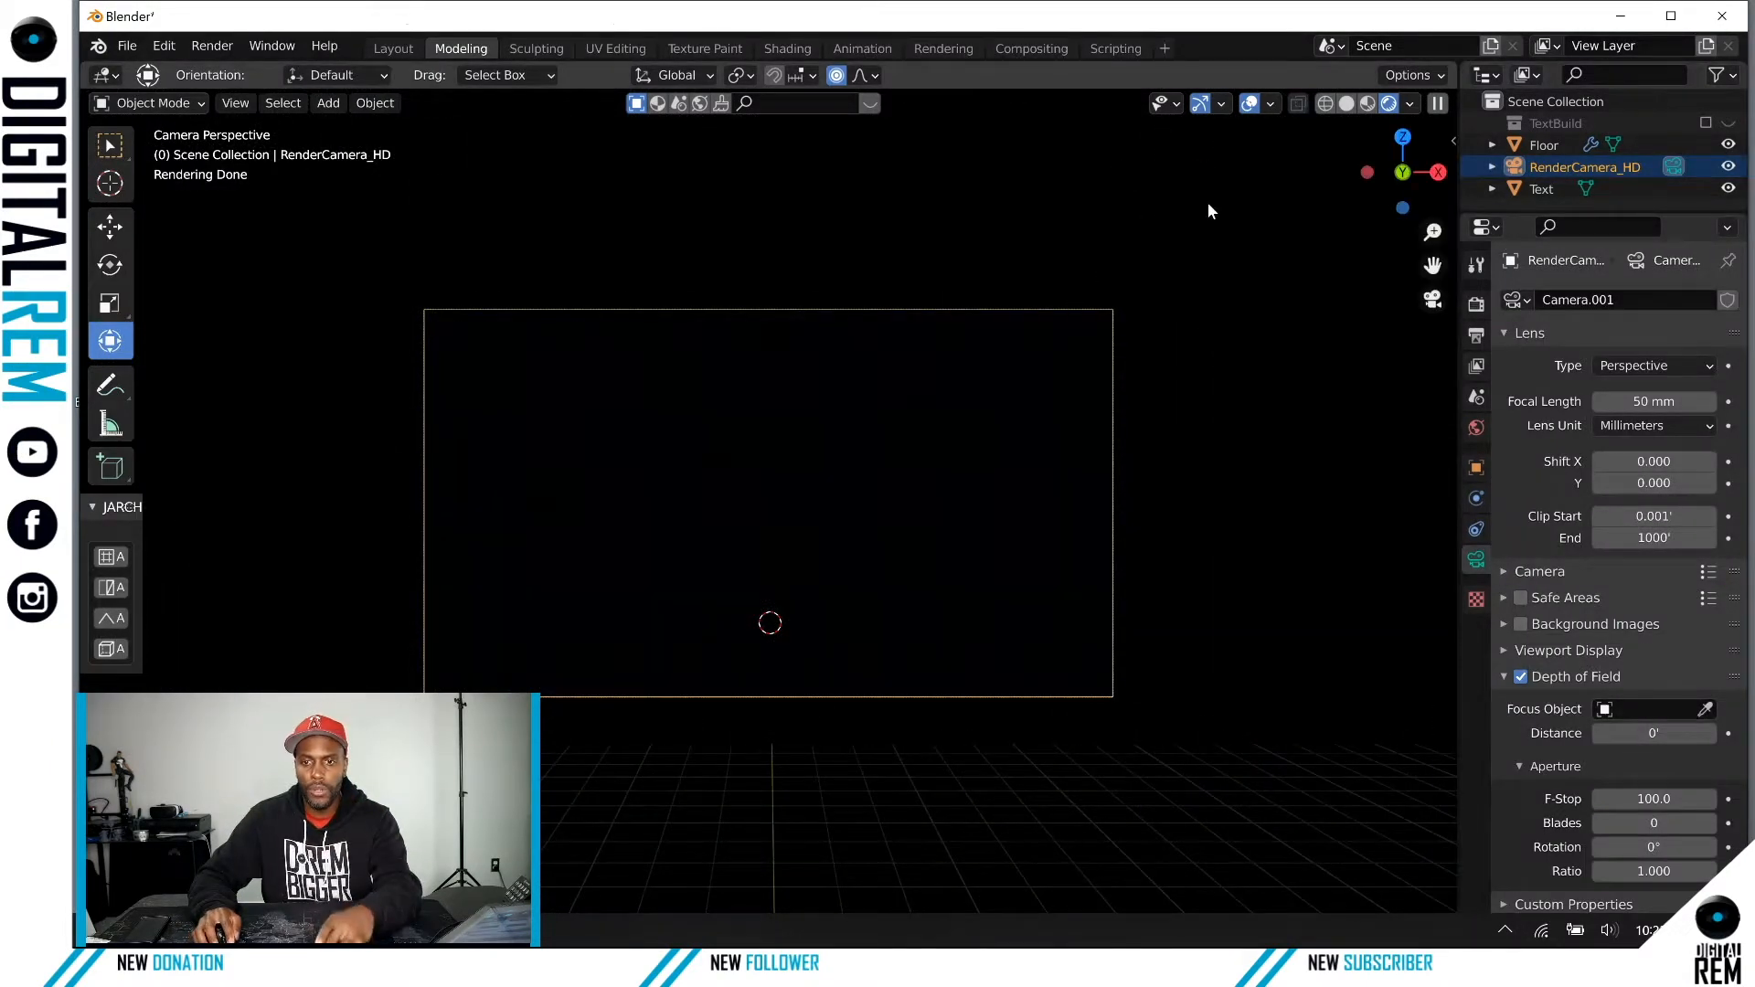
left_click(1434, 300)
left_click(1435, 300)
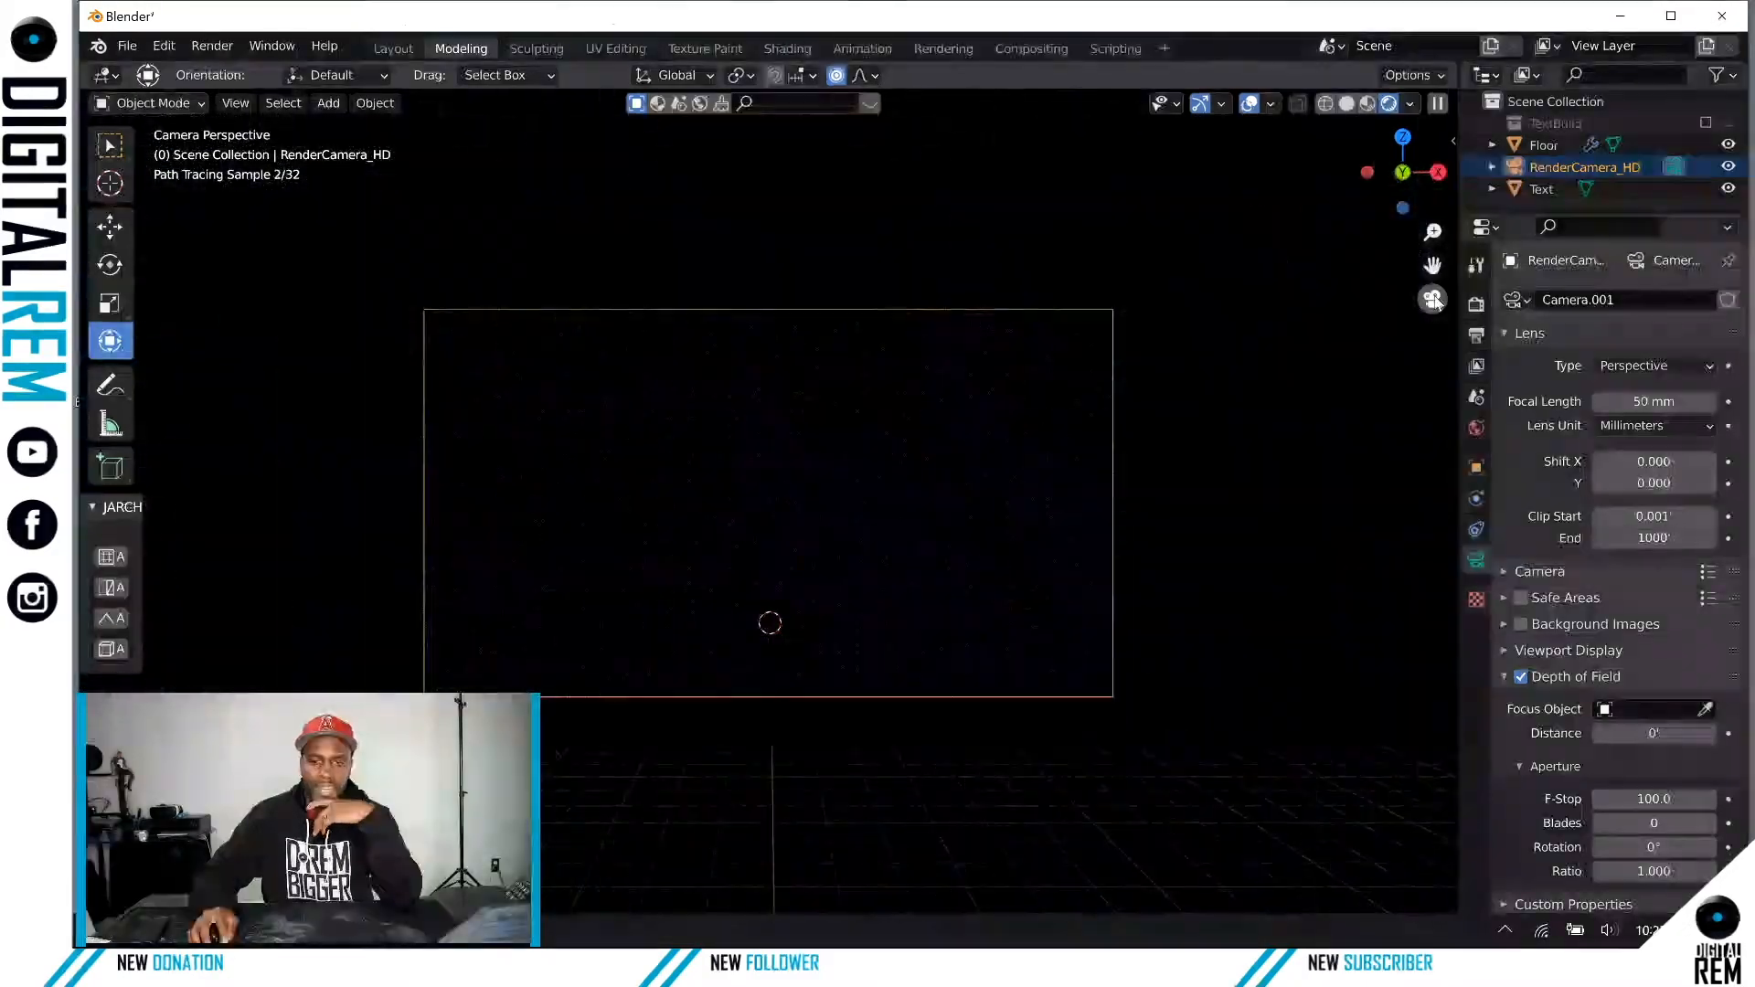
left_click(1435, 300)
left_click(1435, 300)
left_click(1434, 300)
left_click(1435, 300)
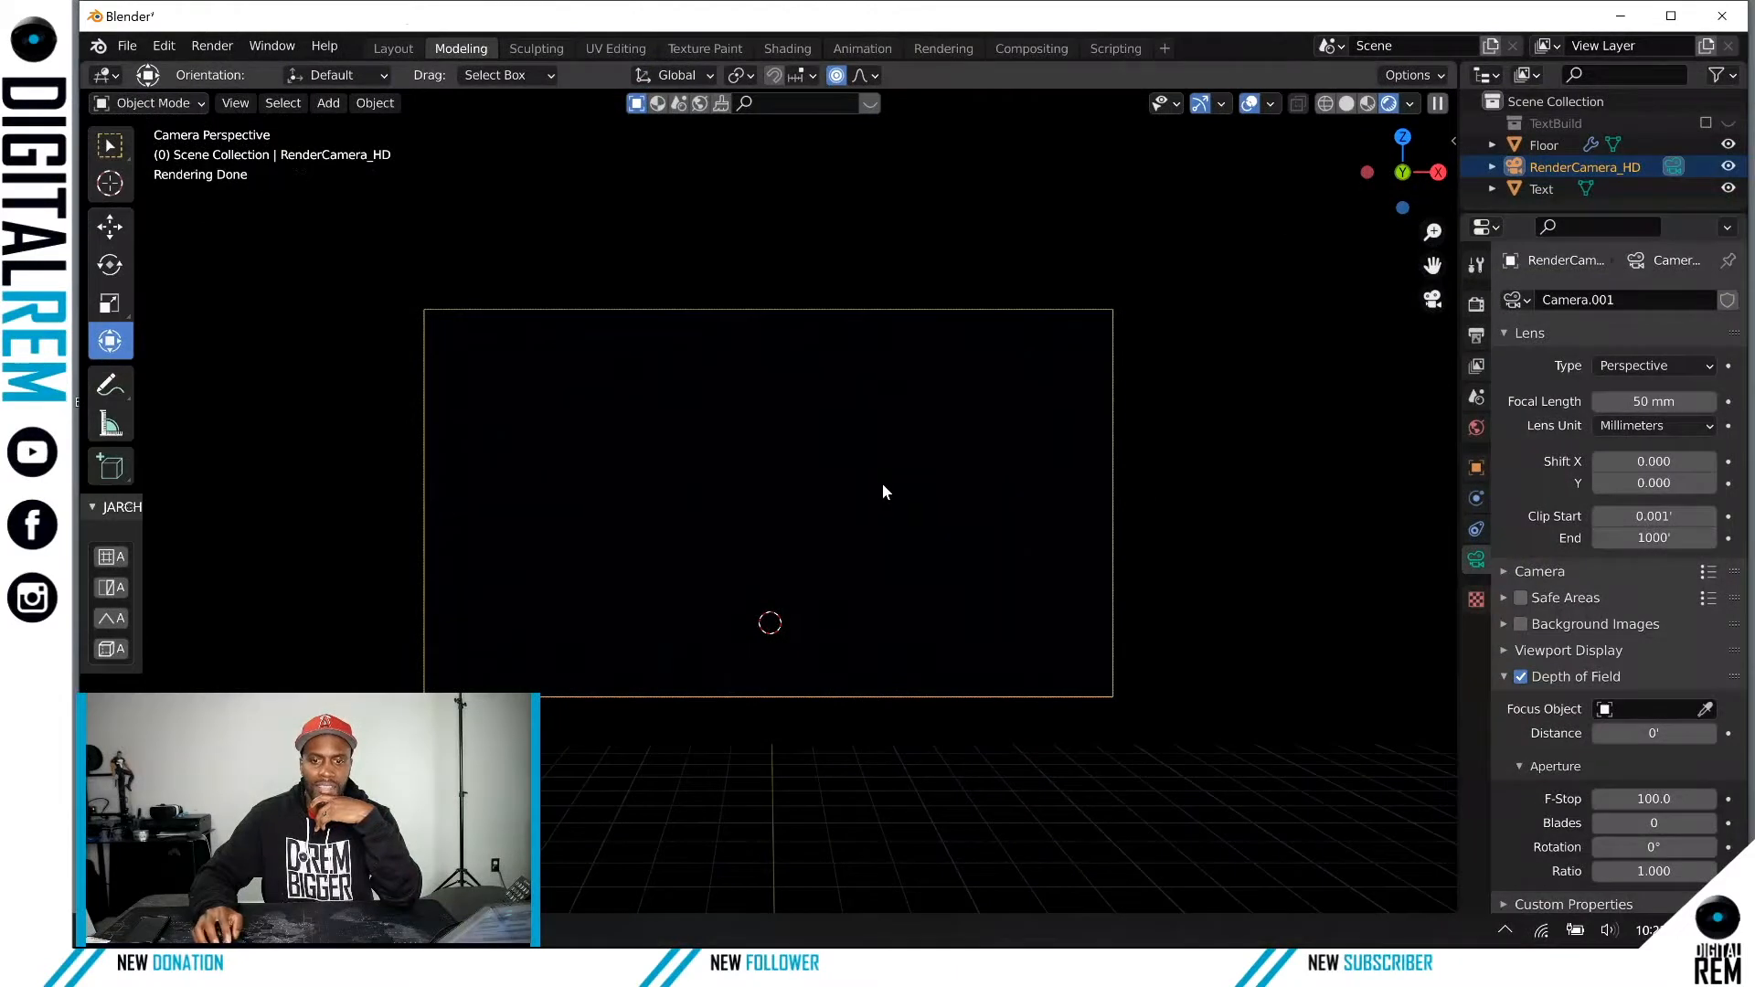
left_click(882, 484)
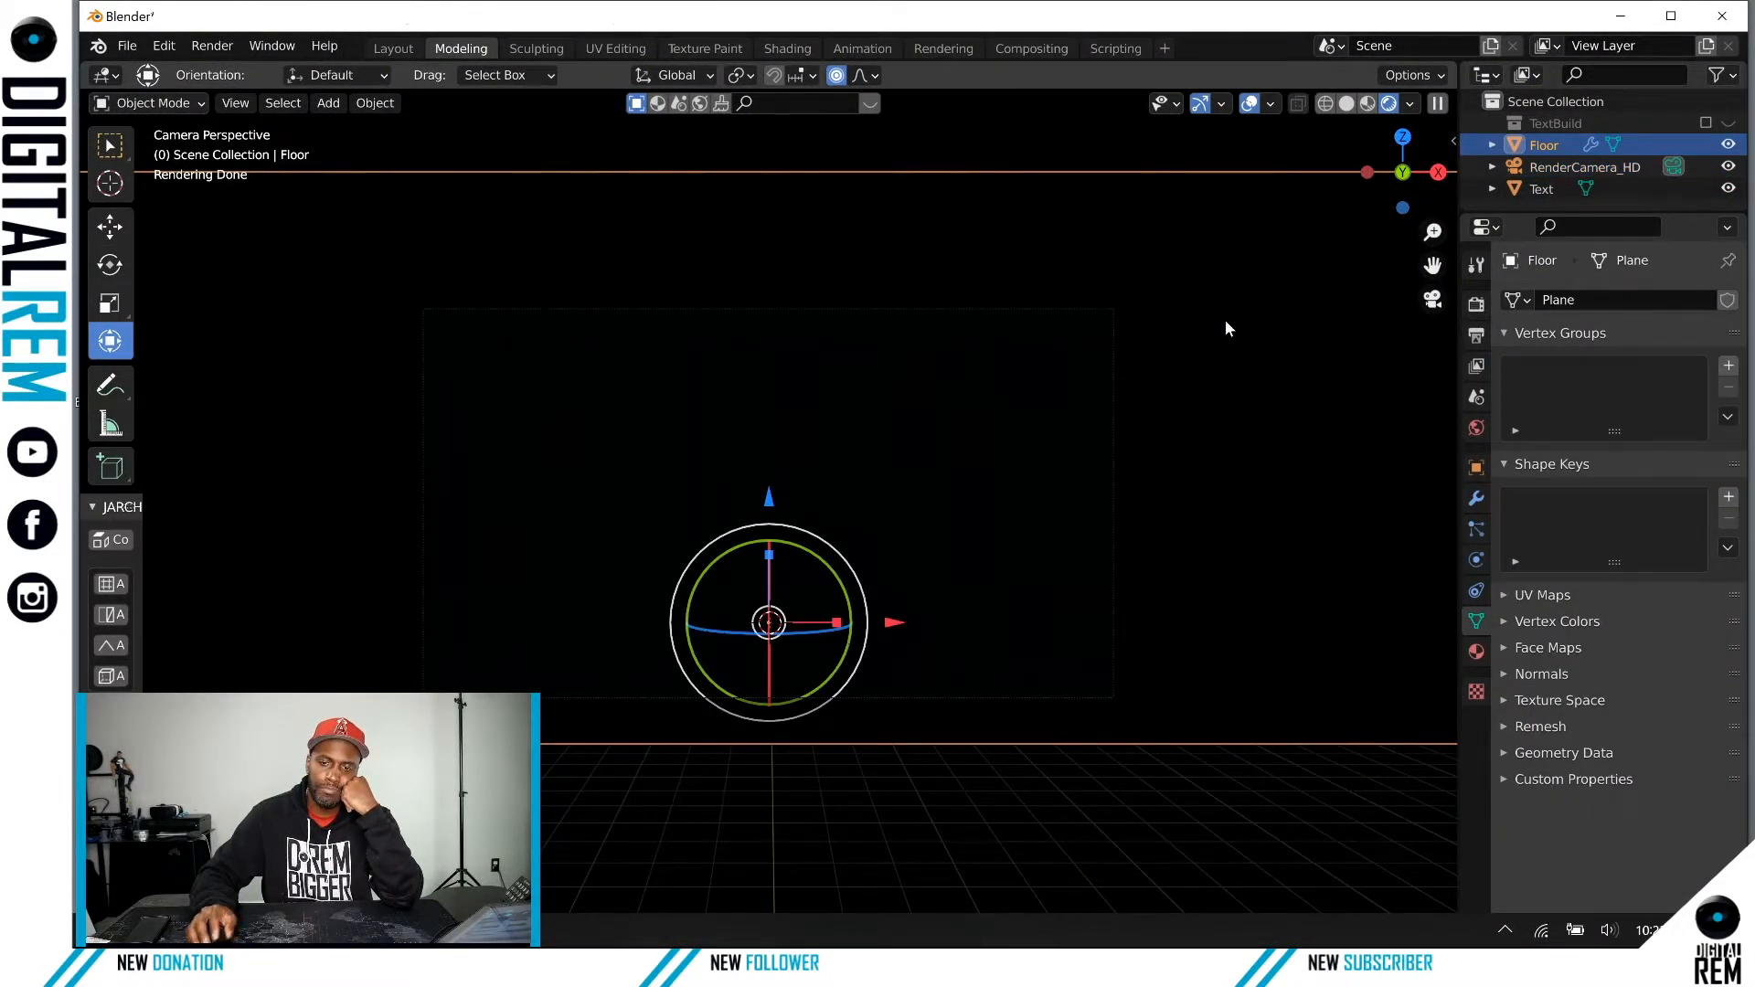
left_click(1432, 301)
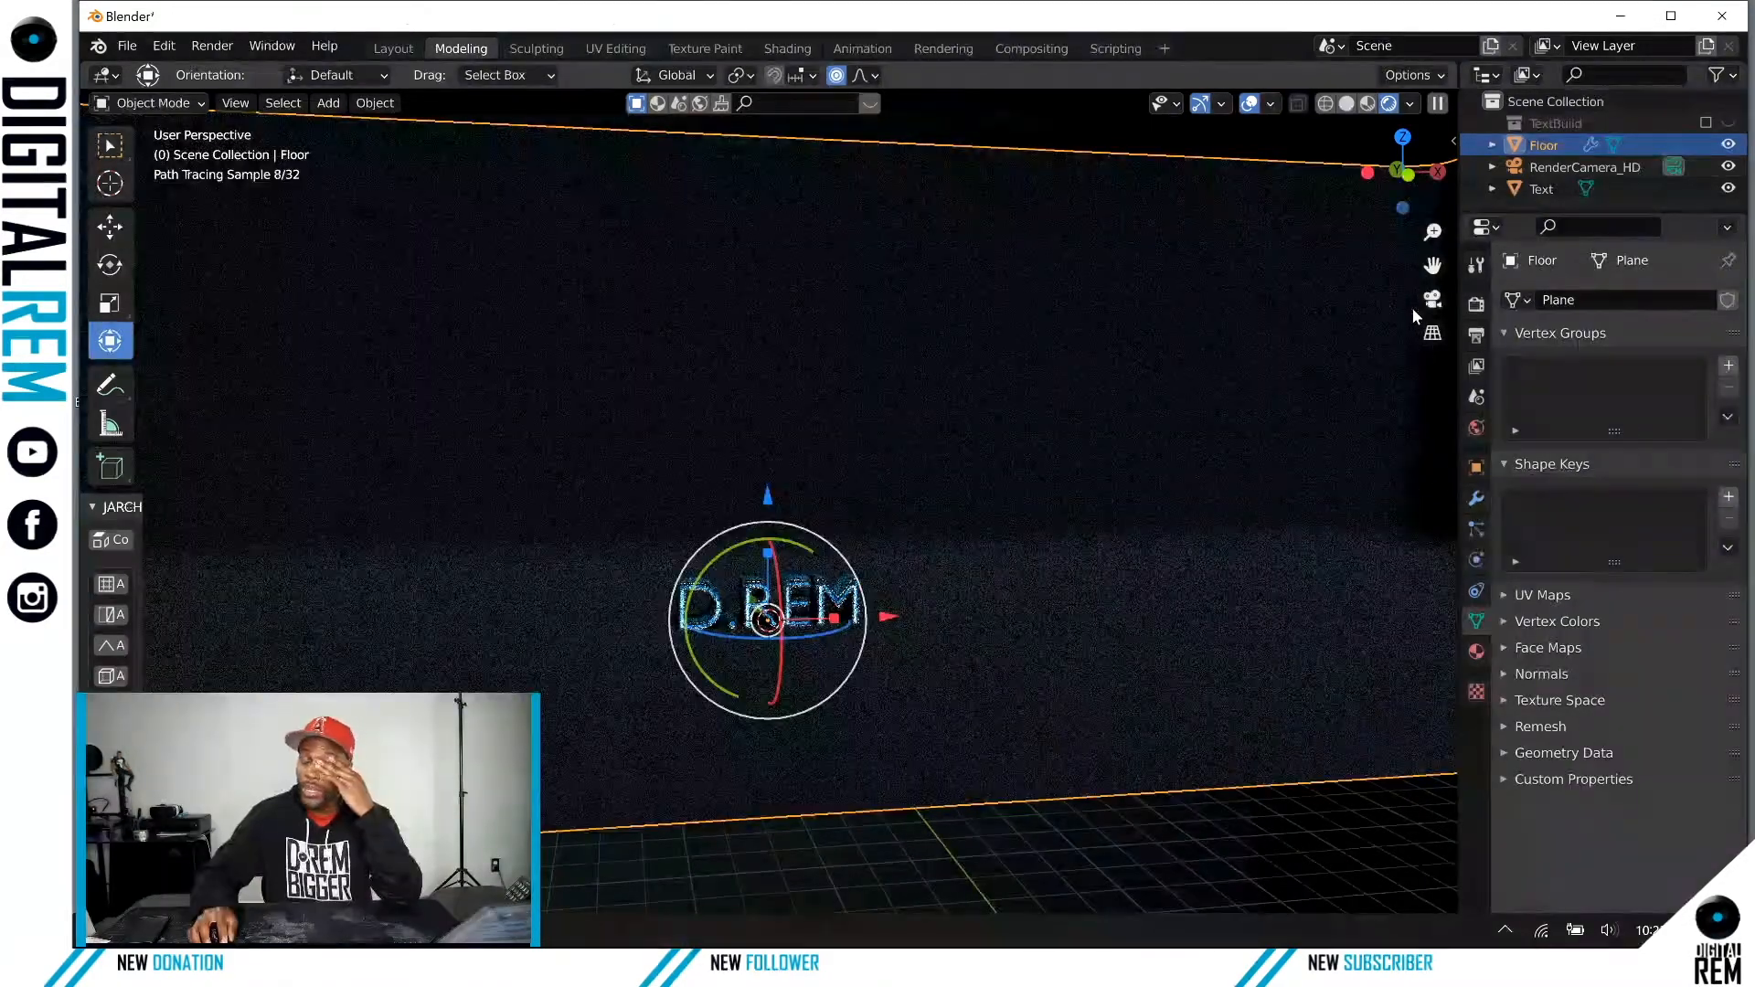
Step: Move RenderCamera_HD along the Y axis to about -46.64' and look through it
mouse_move(1062, 445)
middle_mouse_down()
mouse_move(1097, 420)
mouse_move(929, 485)
mouse_move(1062, 315)
middle_mouse_up()
mouse_move(609, 640)
middle_mouse_down()
mouse_move(628, 604)
mouse_move(466, 506)
middle_mouse_up()
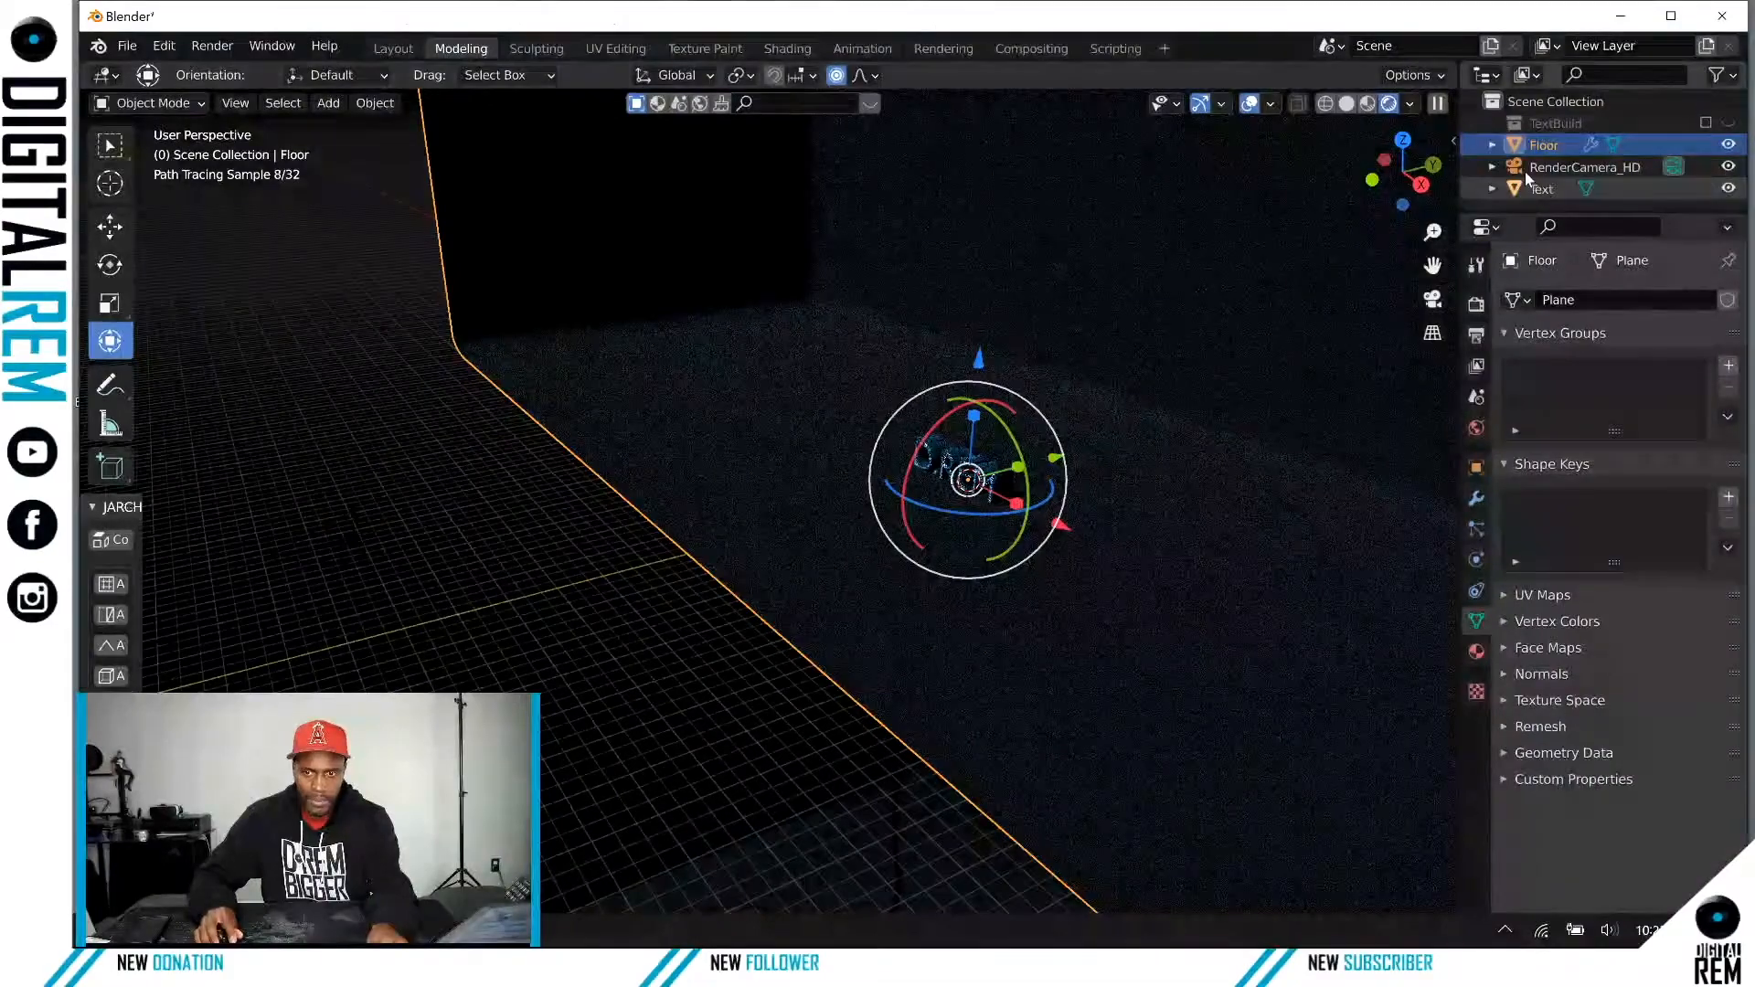
left_click(1585, 167)
left_click_drag(388, 538, 668, 463)
mouse_move(668, 464)
middle_mouse_down()
mouse_move(773, 479)
mouse_move(820, 537)
mouse_move(1121, 611)
mouse_move(975, 617)
middle_mouse_up()
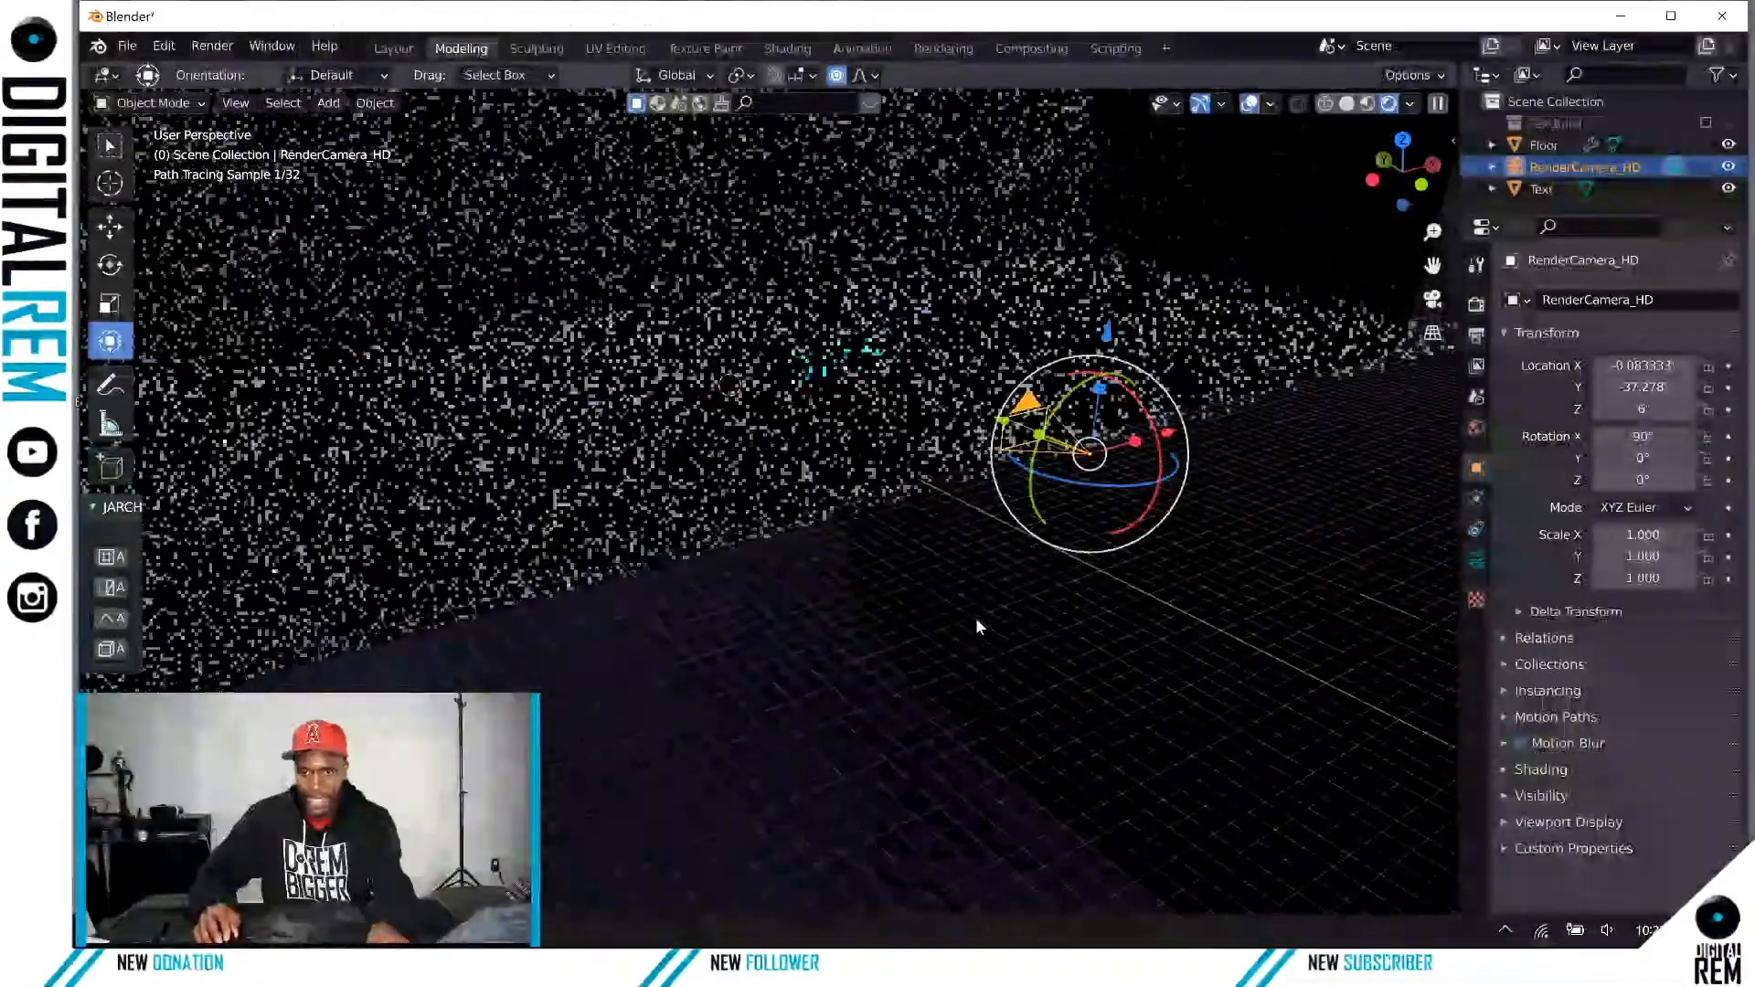
mouse_move(1002, 419)
left_mouse_down()
mouse_move(1182, 494)
mouse_move(1160, 482)
left_mouse_up()
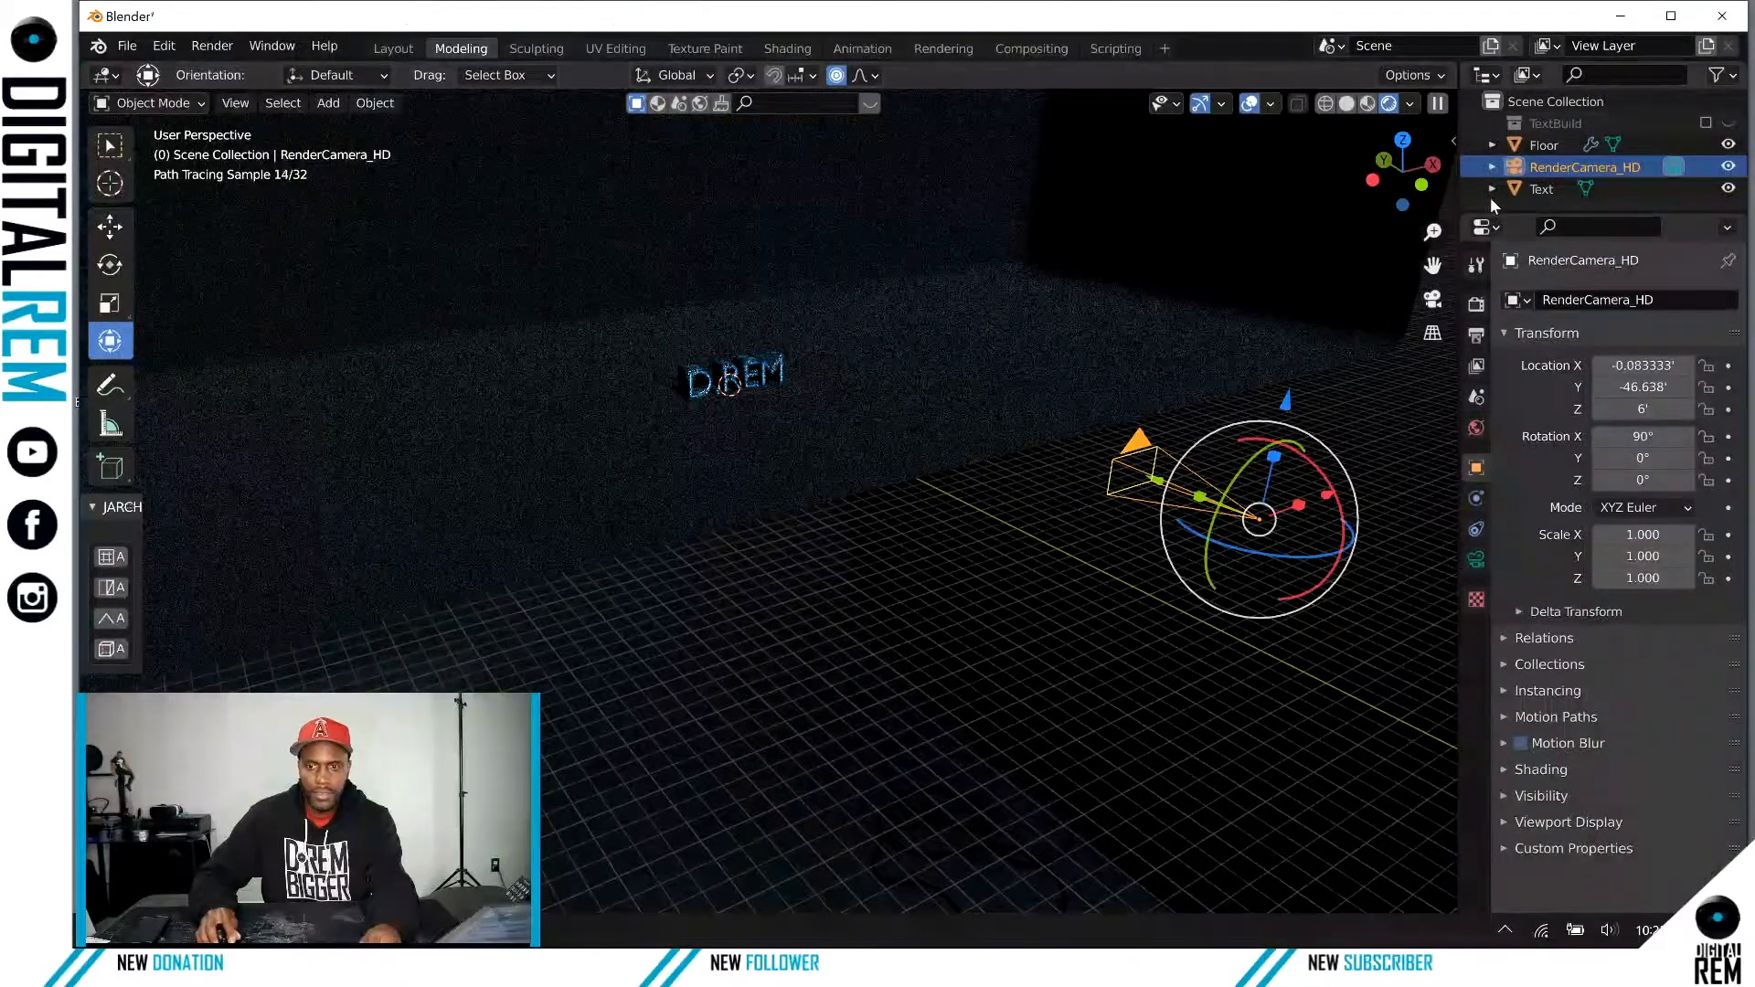
left_click(1433, 299)
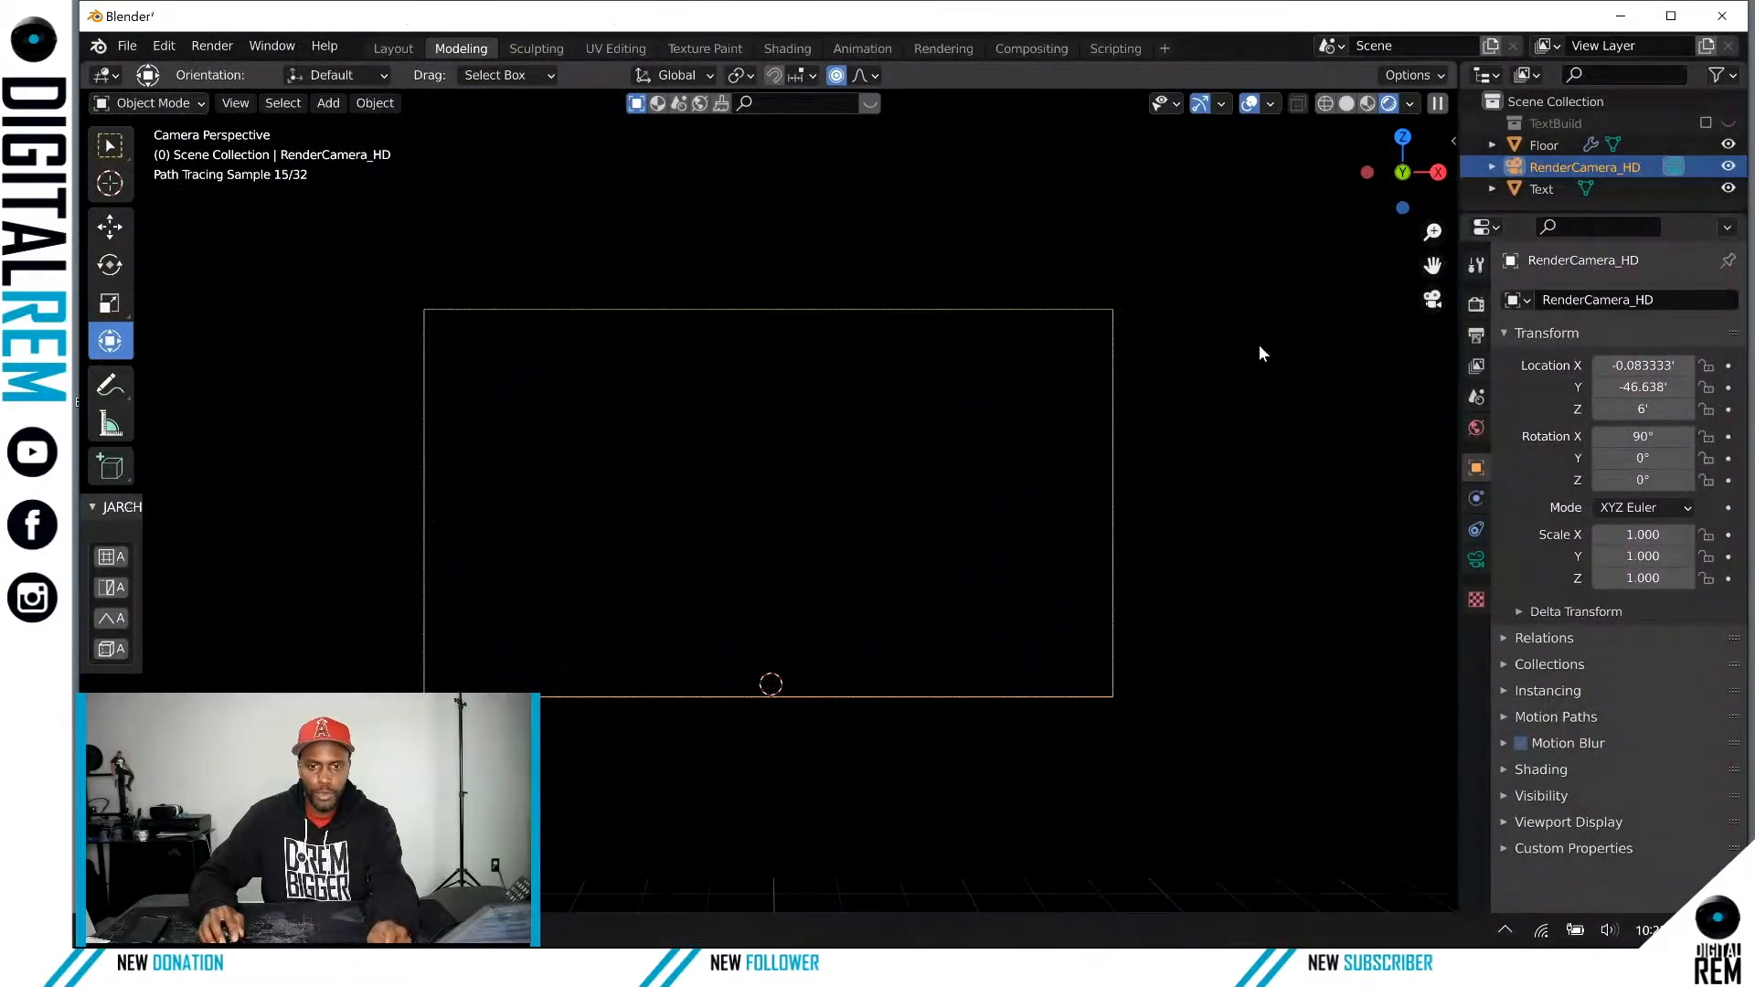
Step: Lock the camera to the view and reposition RenderCamera_HD to about X 1.77', Y -40.92', Z 9.99', tilted about 81.4°
left_click(1448, 138)
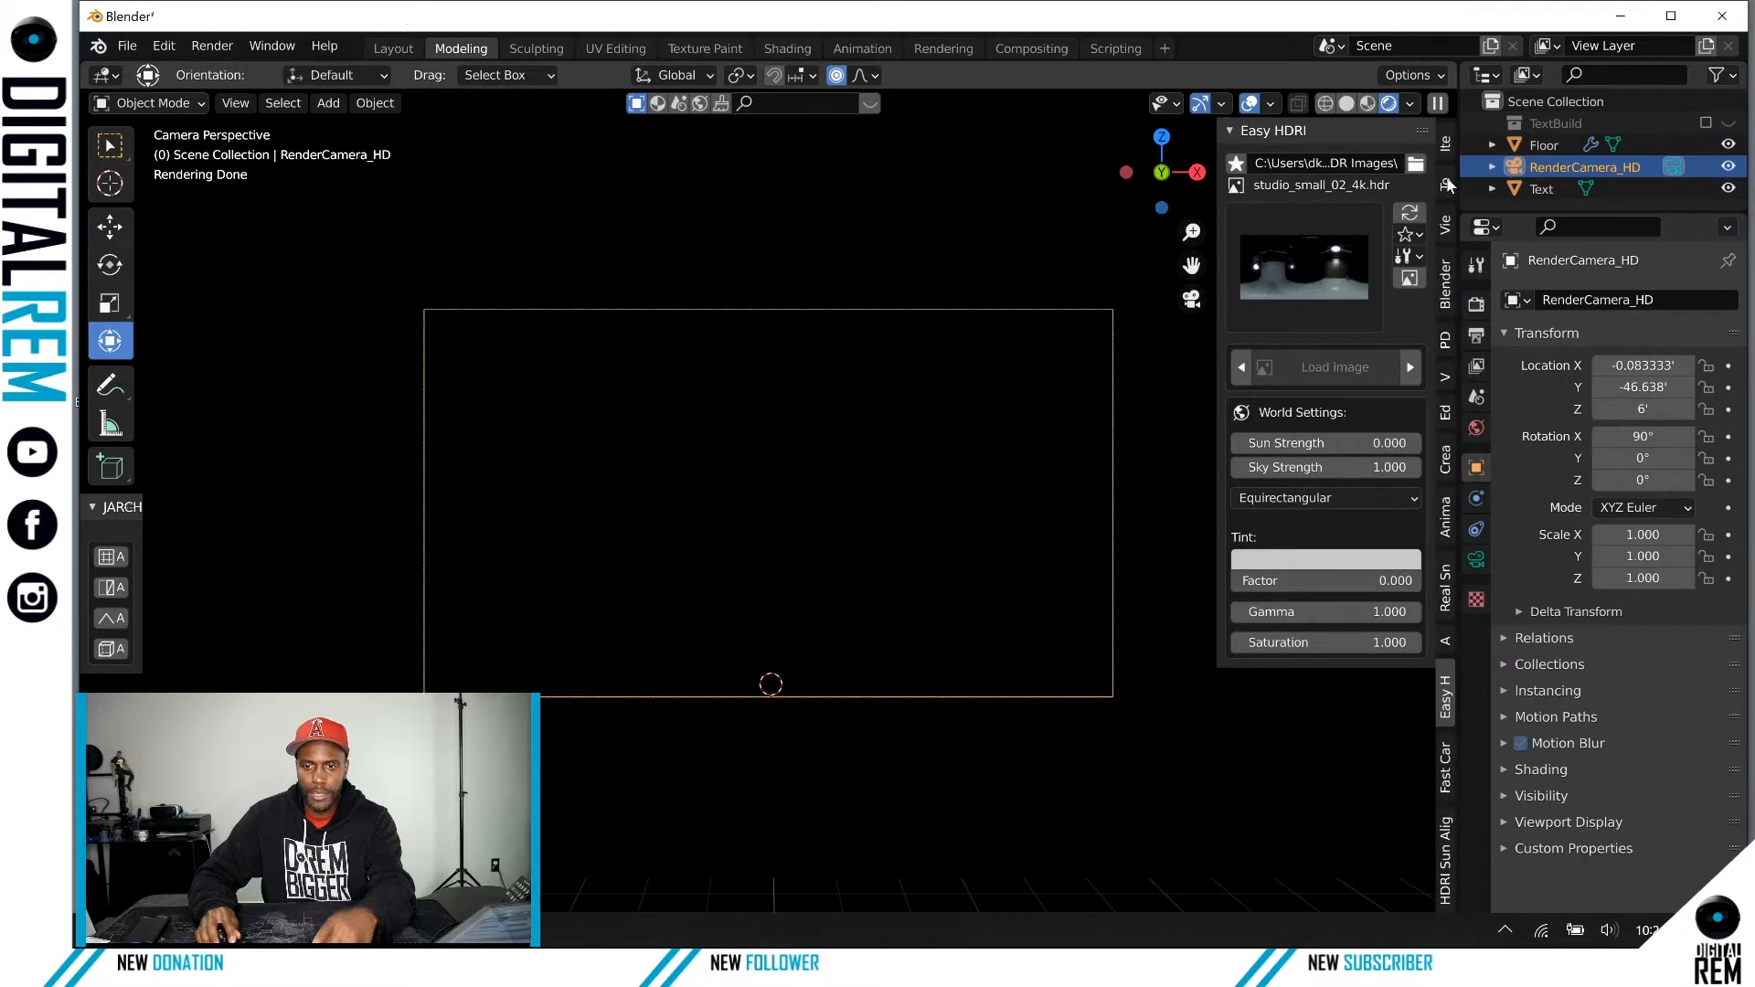
left_click(1446, 227)
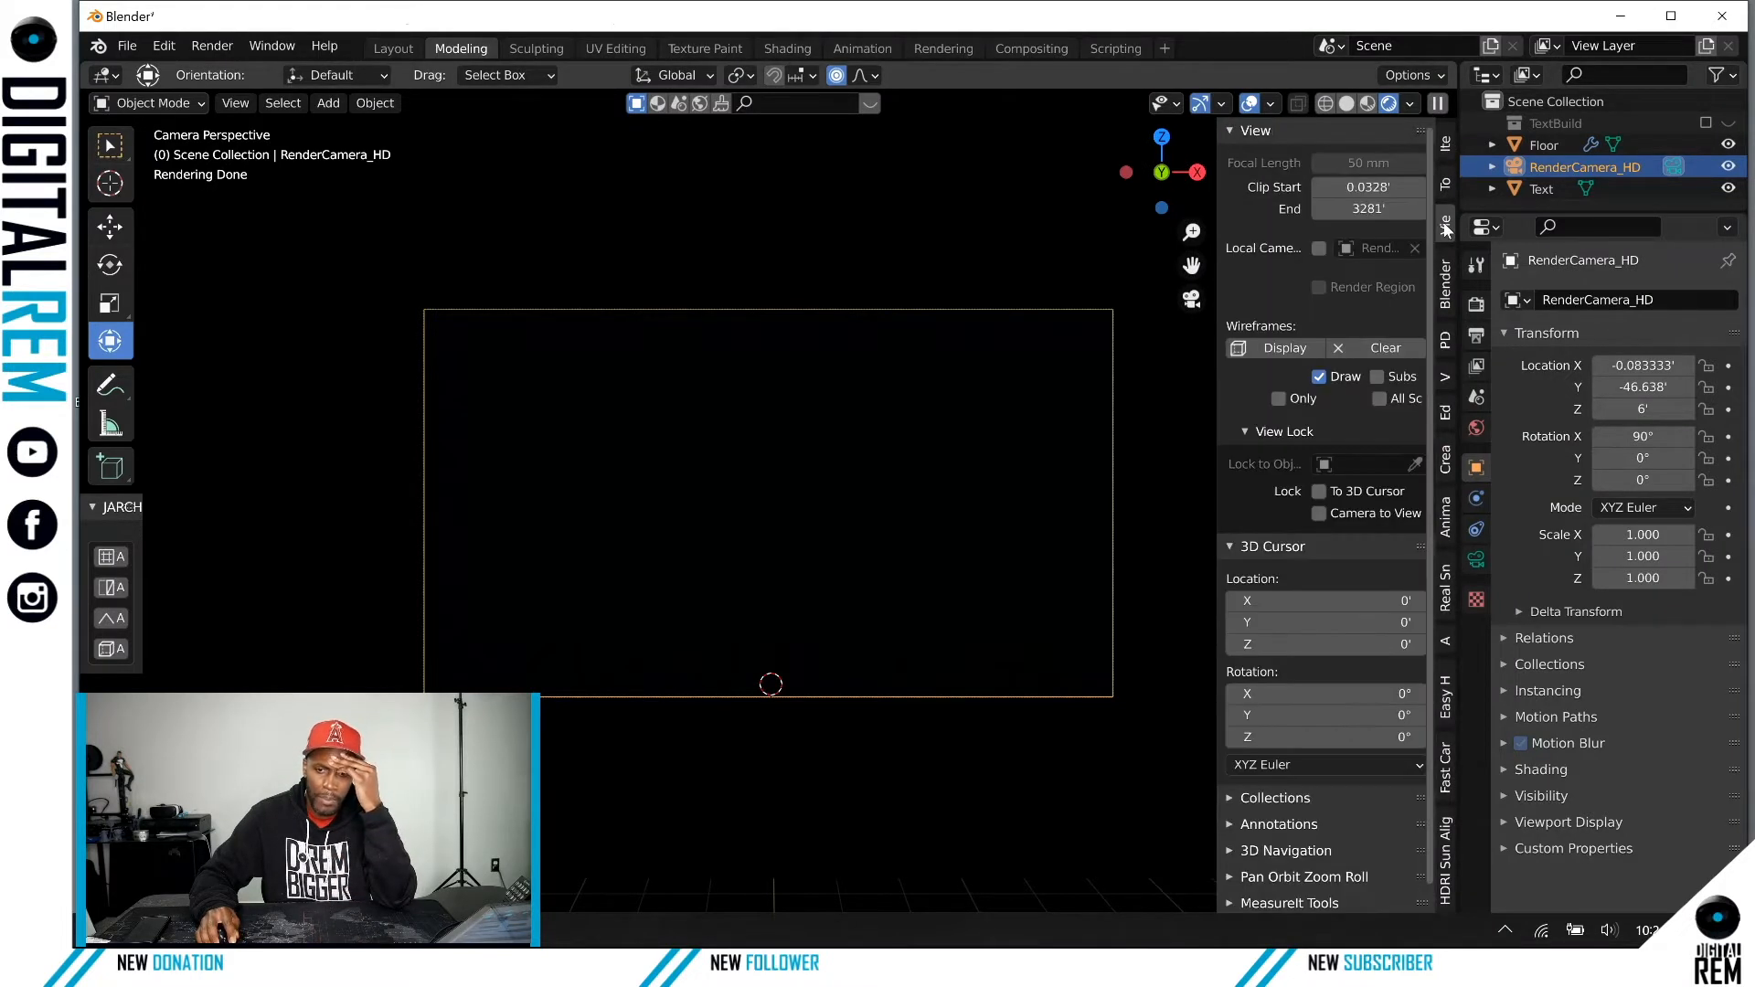
left_click(1319, 514)
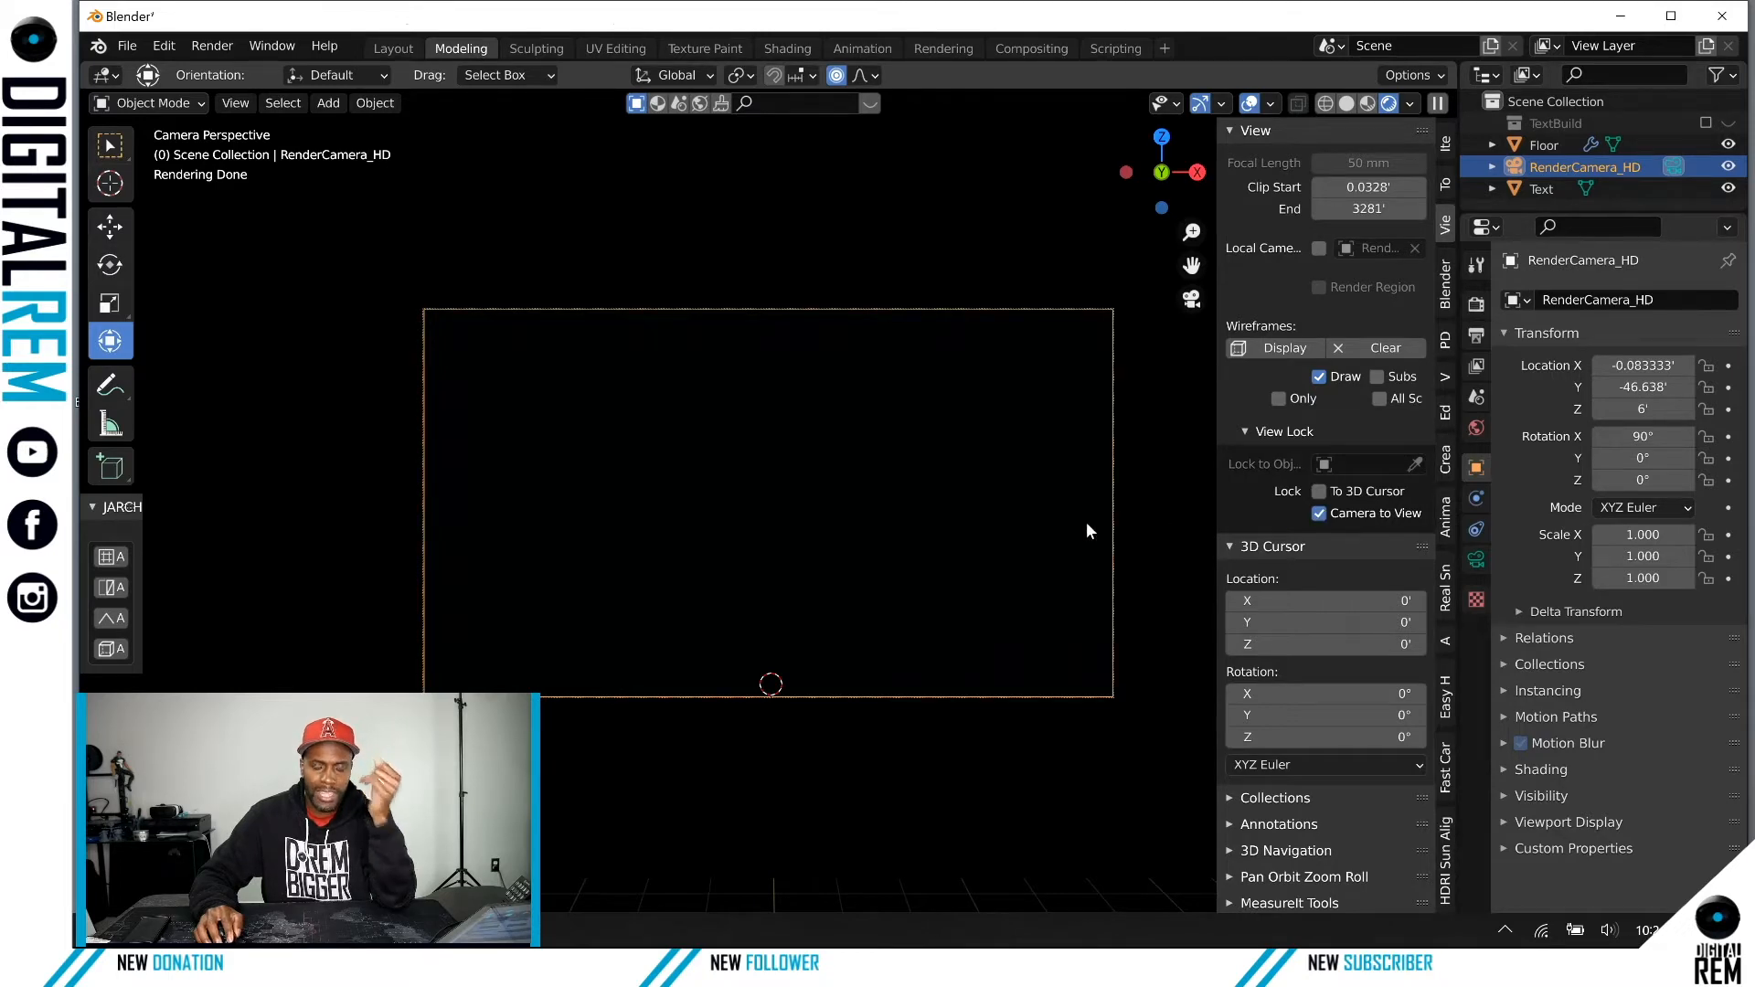
scroll(903, 514, "up", 2)
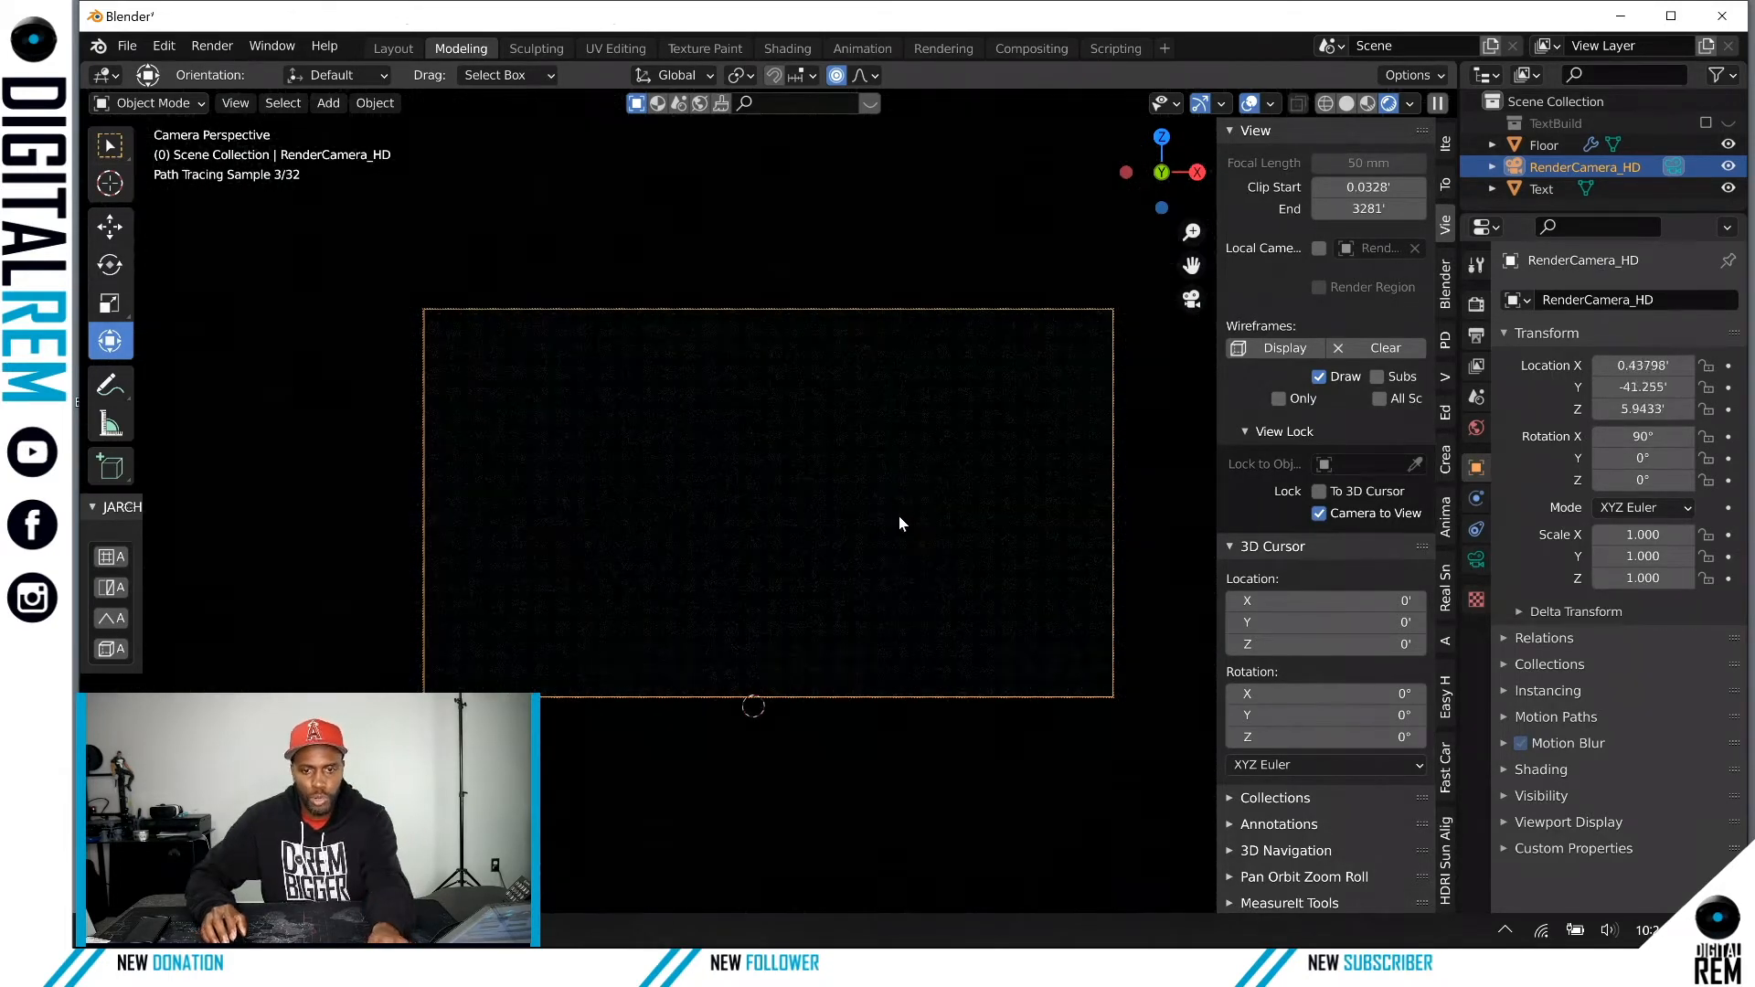
mouse_move(898, 515)
middle_mouse_down()
mouse_move(862, 525)
mouse_move(900, 545)
middle_mouse_up()
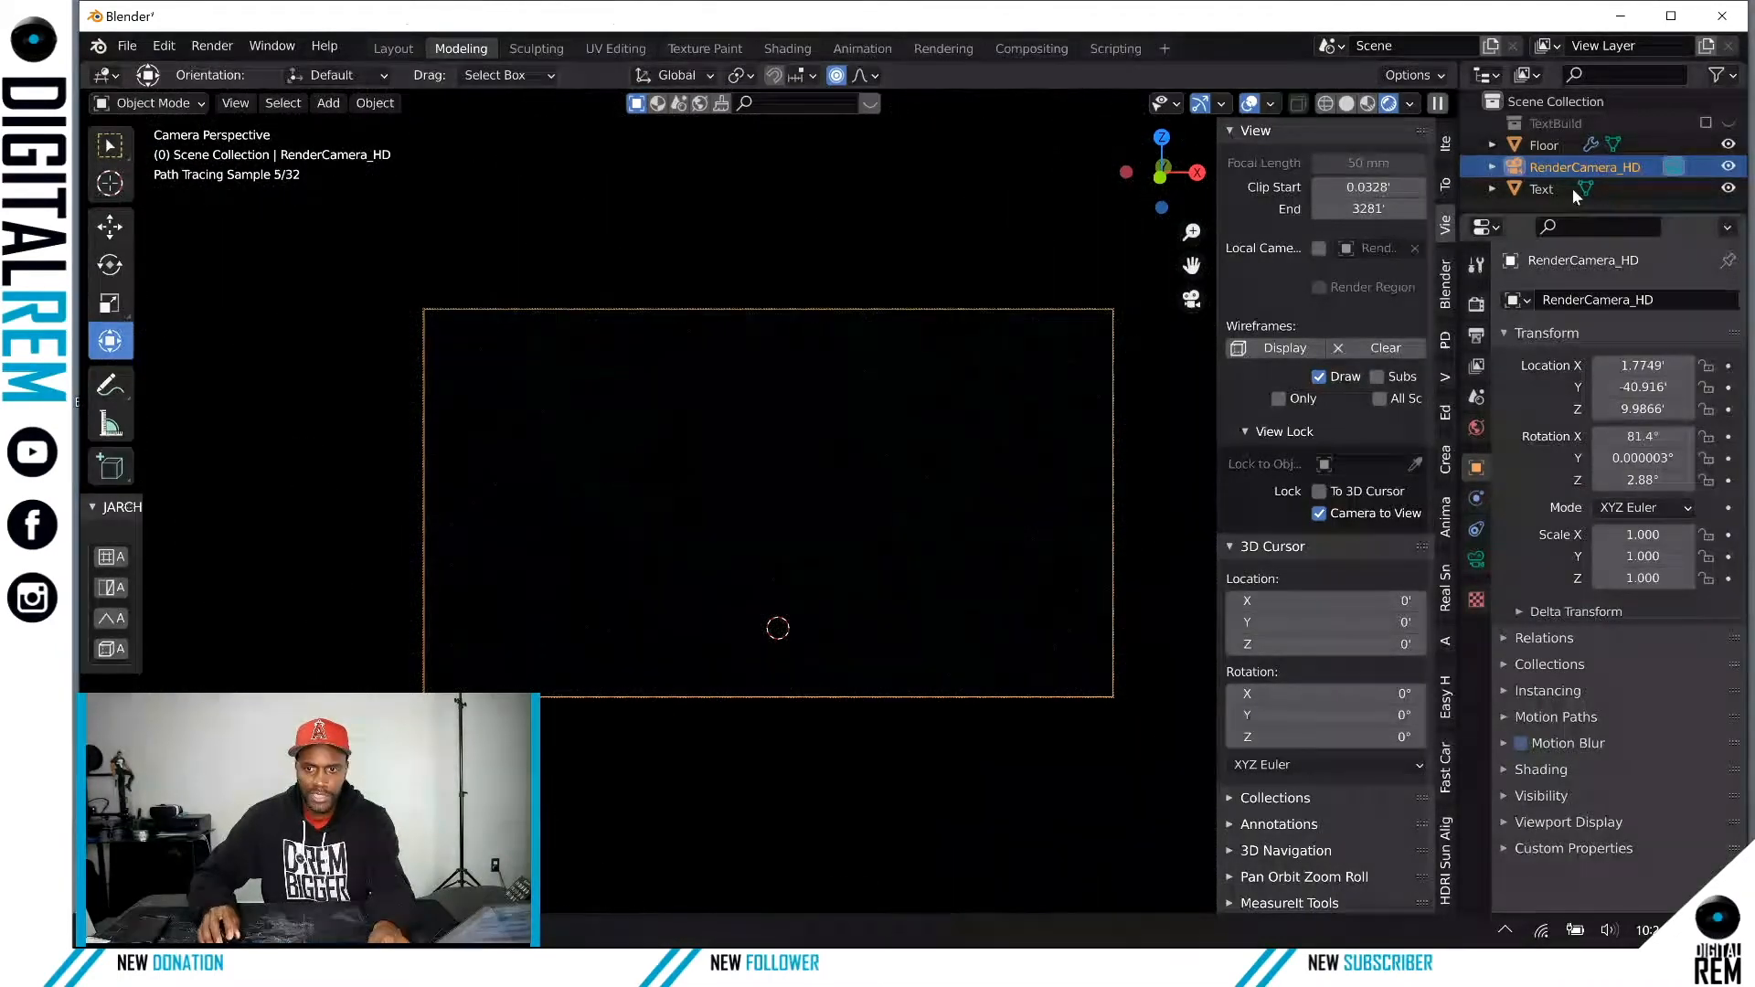
Step: Frame the D.REM text in the locked camera view and orbit the camera to a slightly different angle
left_click(1520, 187)
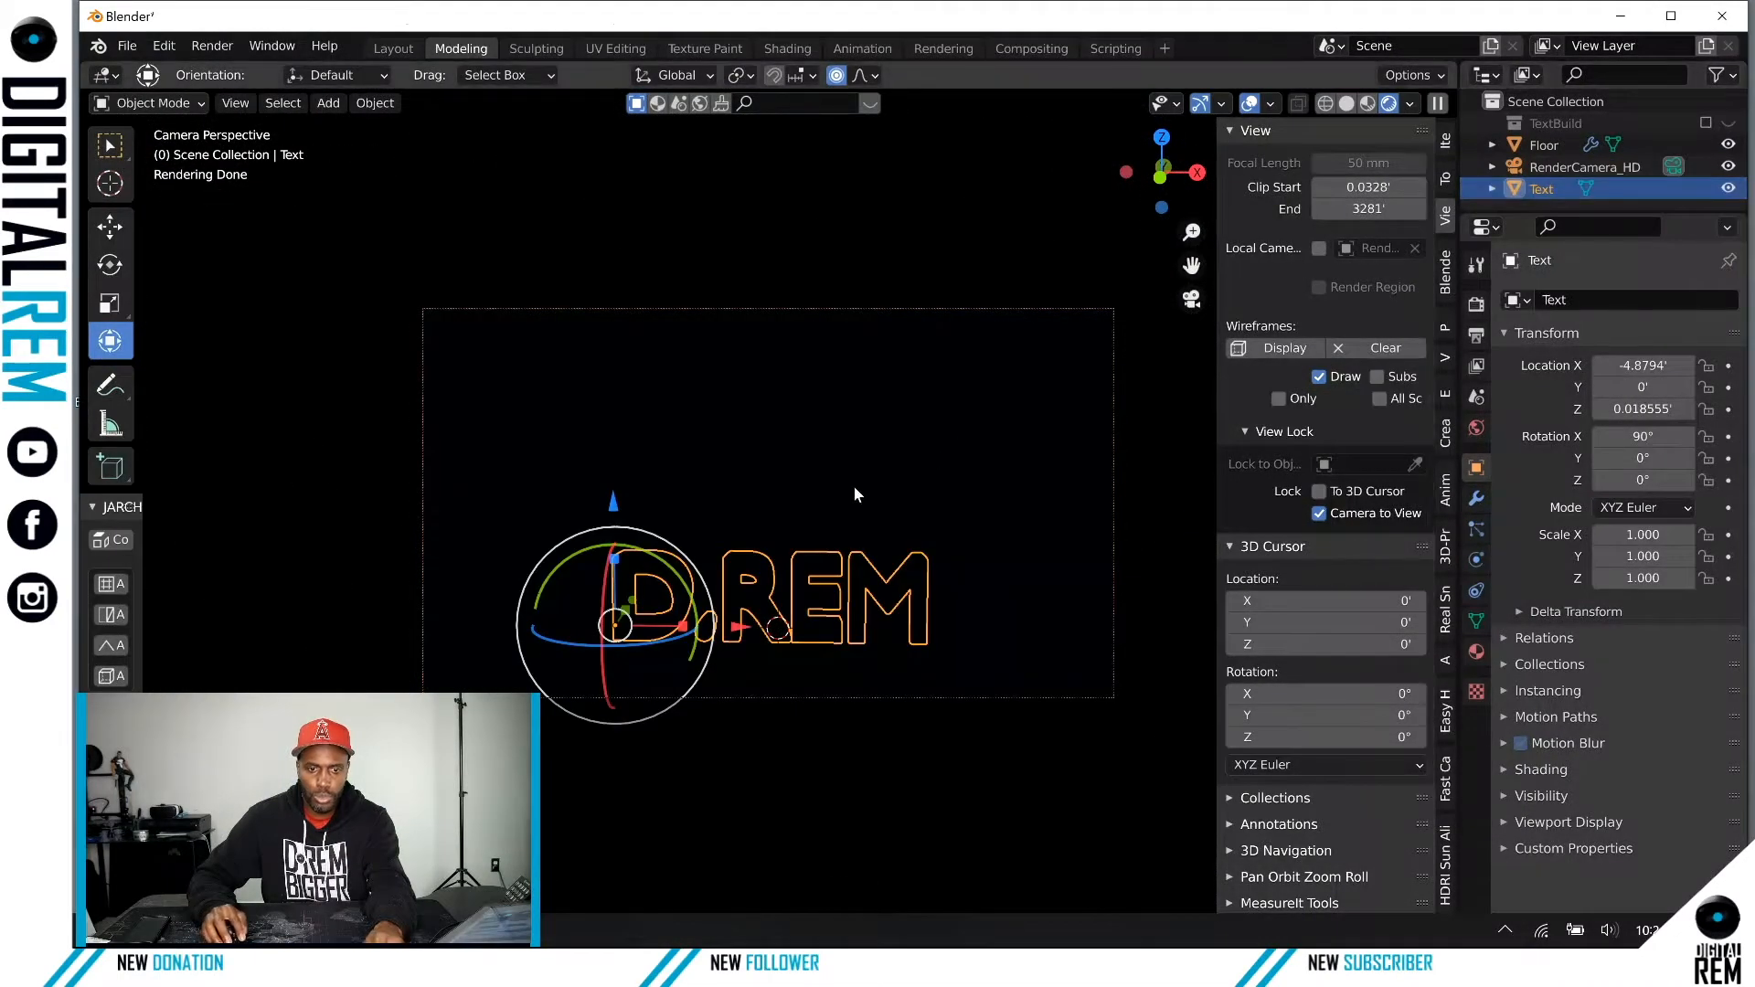
key("KP_Decimal")
scroll(851, 493, "up", 2)
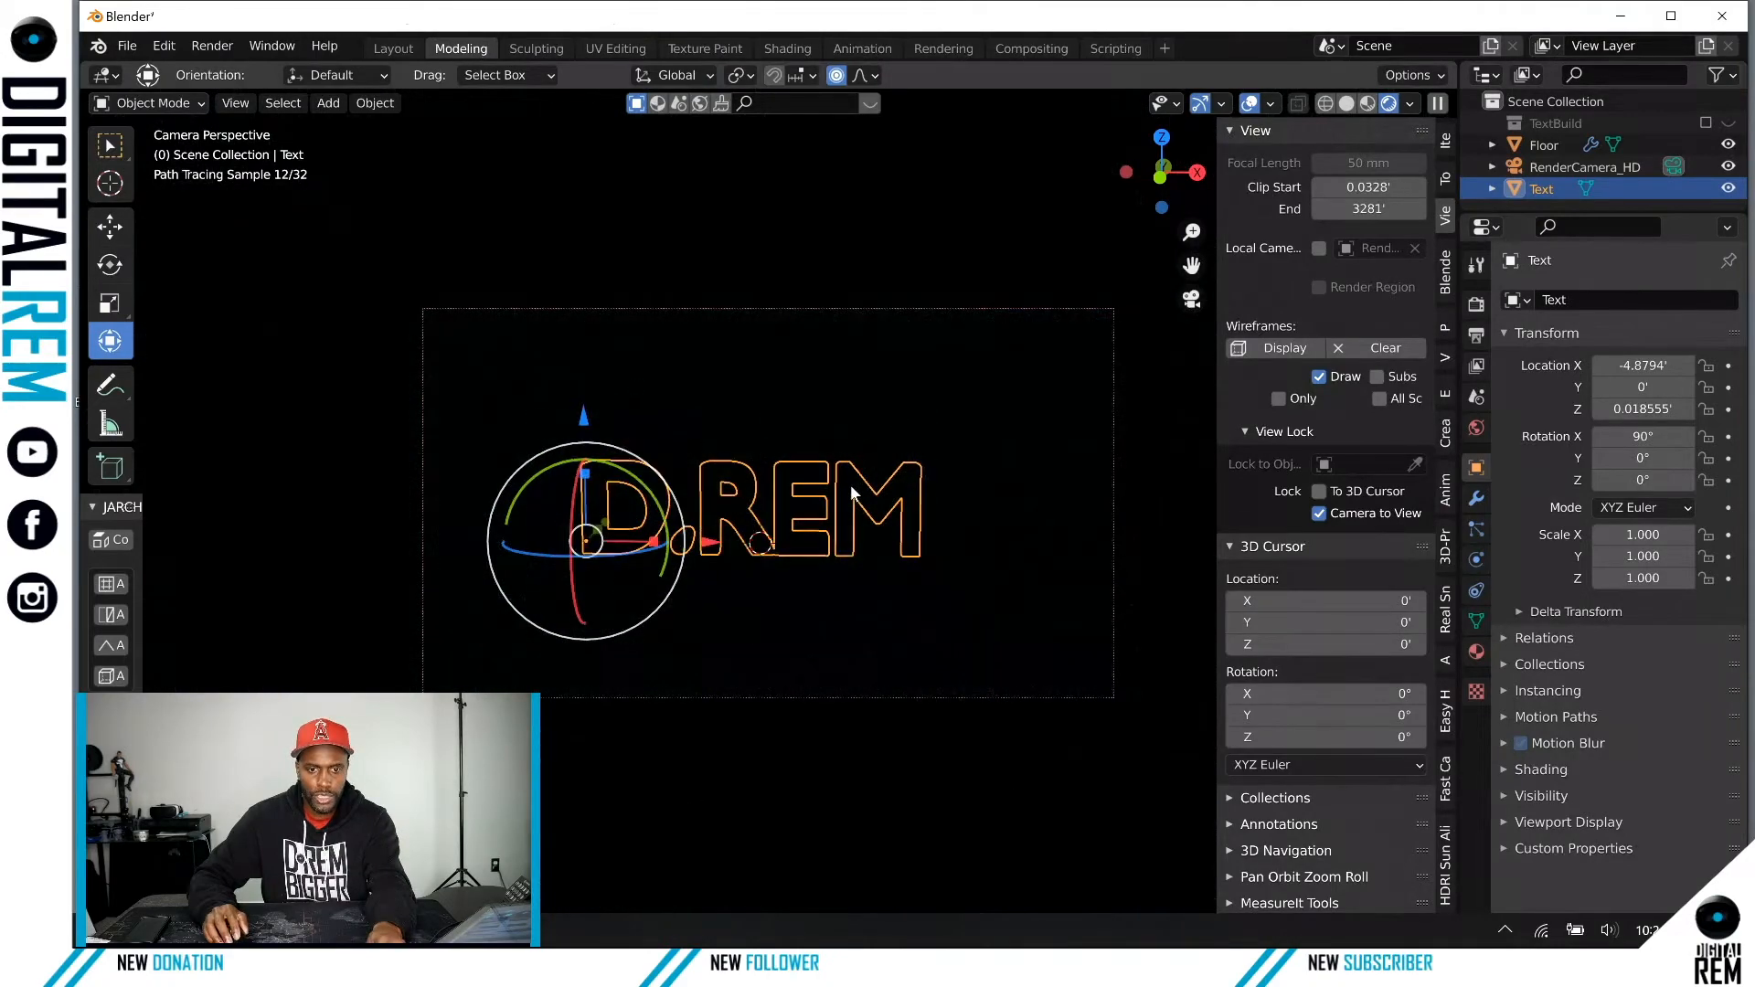
mouse_move(851, 487)
middle_mouse_down()
mouse_move(891, 466)
mouse_move(1032, 461)
mouse_move(1260, 485)
mouse_move(1039, 449)
mouse_move(704, 448)
middle_mouse_up()
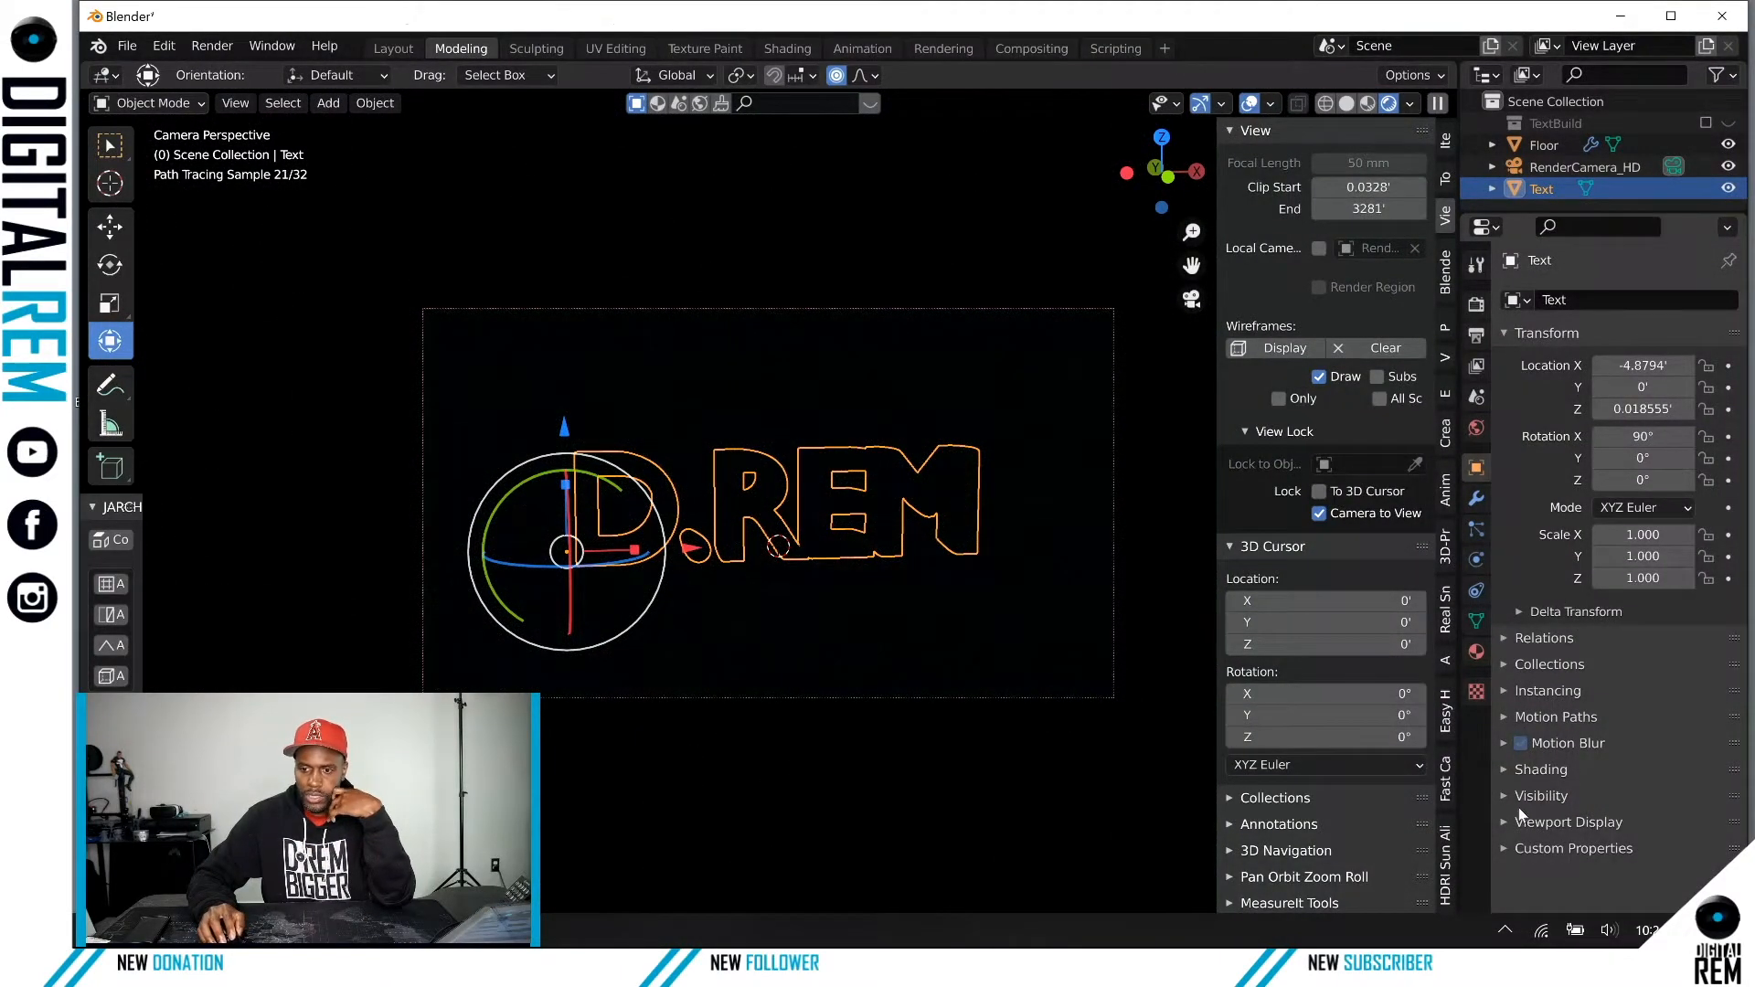
Step: Delete RenderCamera_HD, add a new camera to the scene and look through it
left_click(1554, 165)
key("Delete")
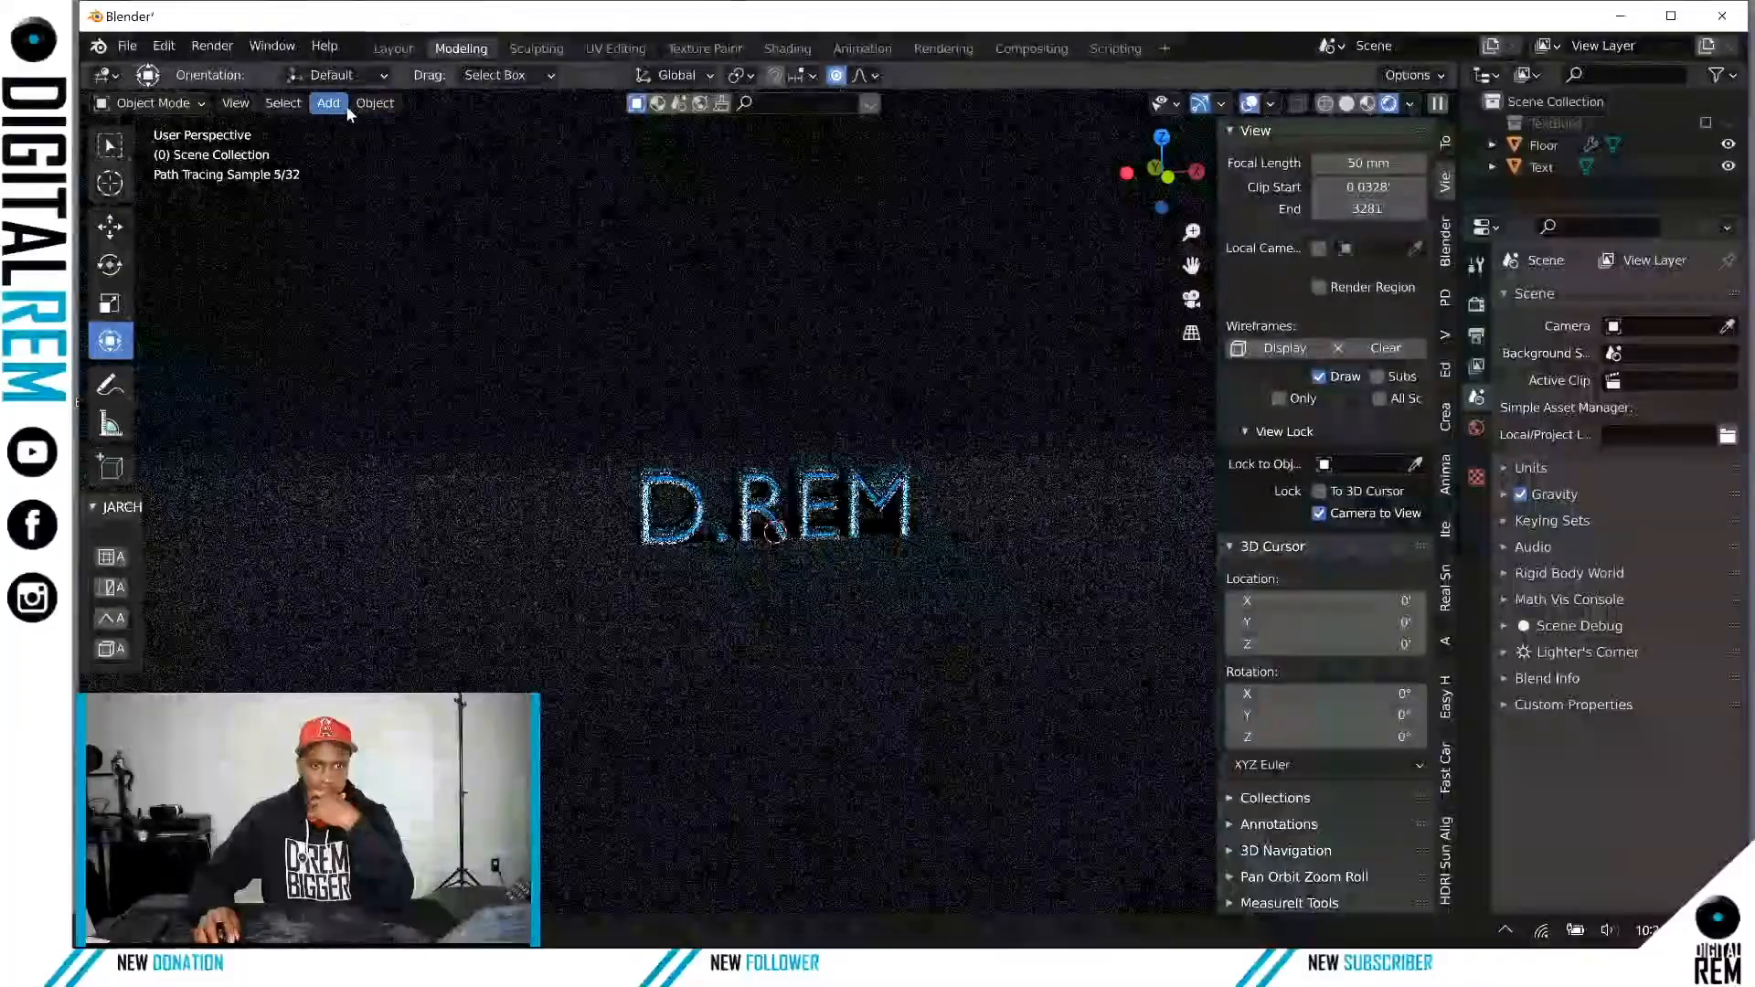
left_click(328, 102)
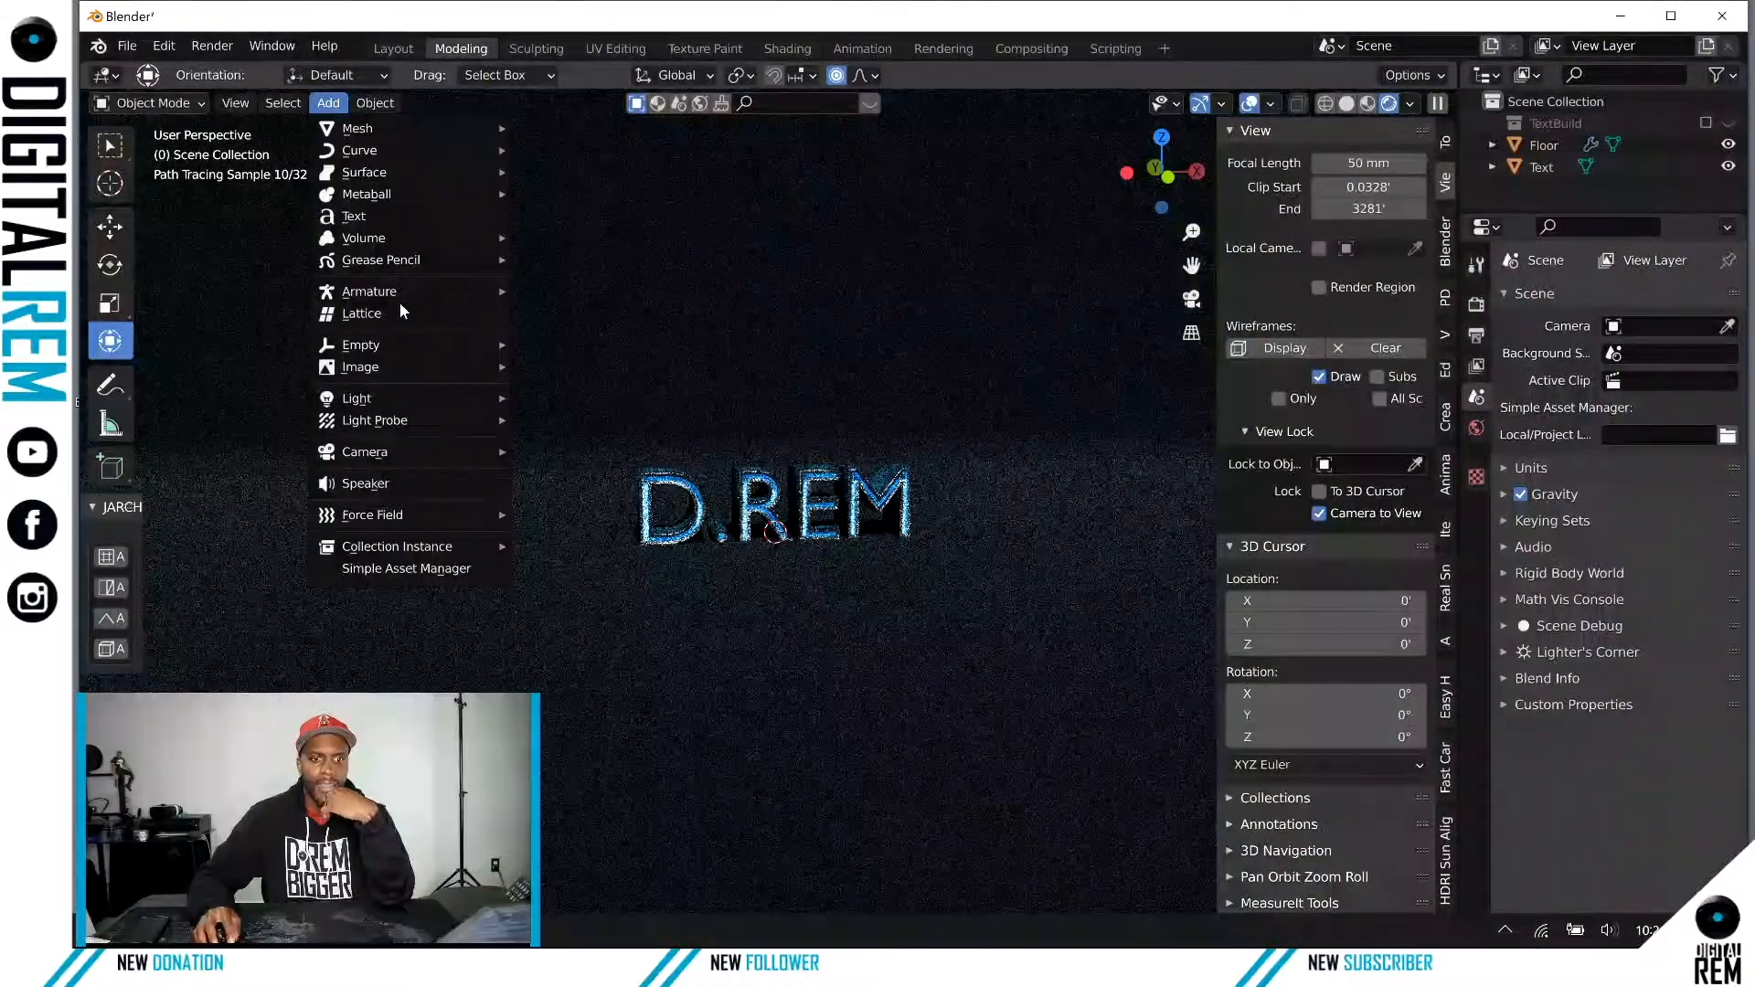
mouse_move(411, 452)
left_click(576, 453)
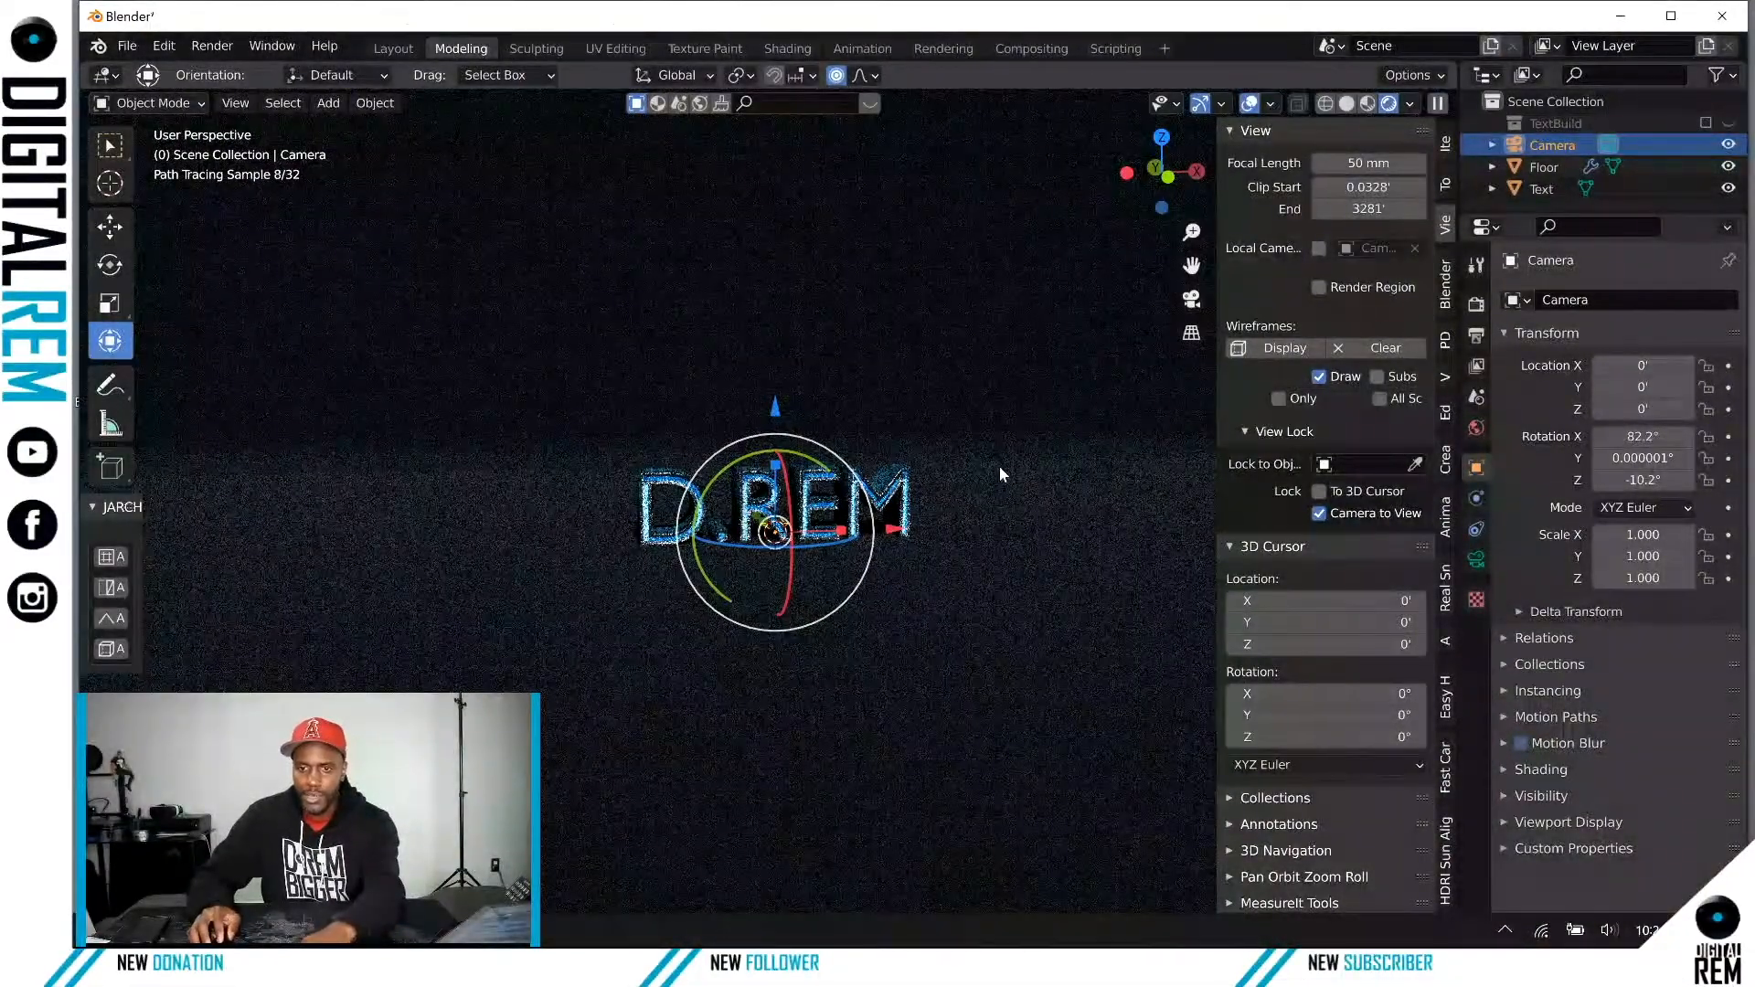
key("KP_0")
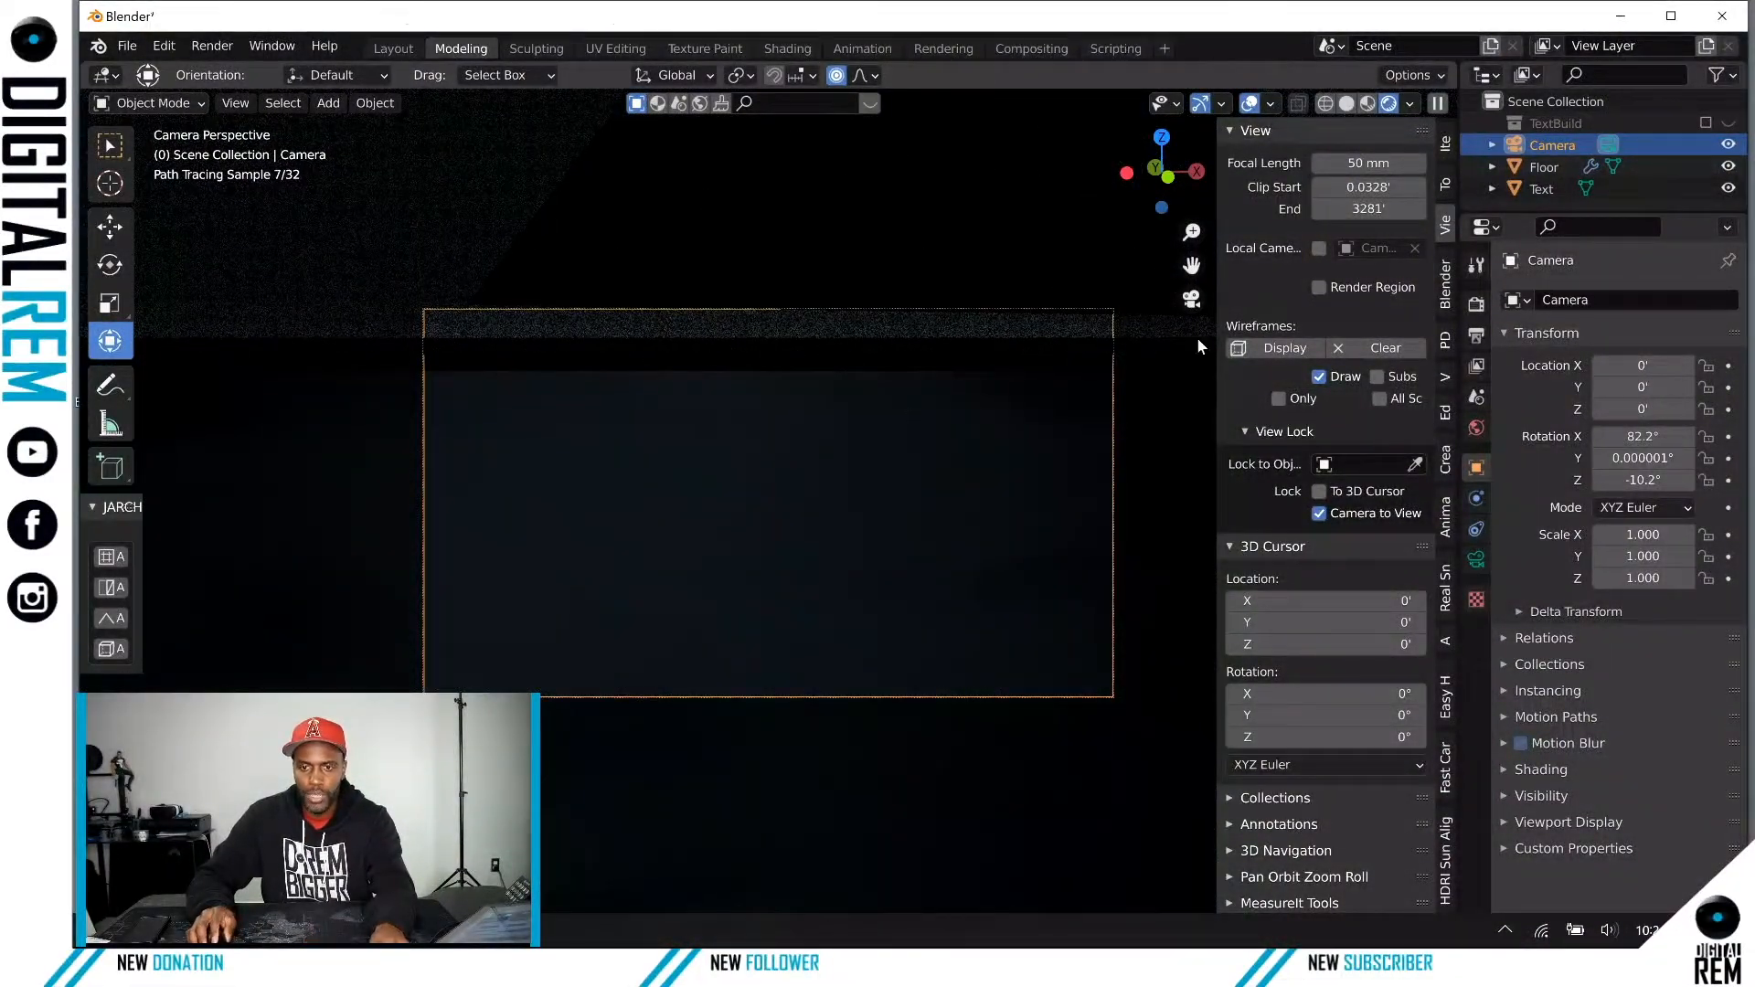
Step: Move the new camera back through the locked view to frame D.REM, at about X -4.80', Y -12.93', Z 1.43'
middle_click_drag(947, 432, 947, 479, "shift")
scroll(935, 485, "up", 3)
scroll(946, 470, "down", 5)
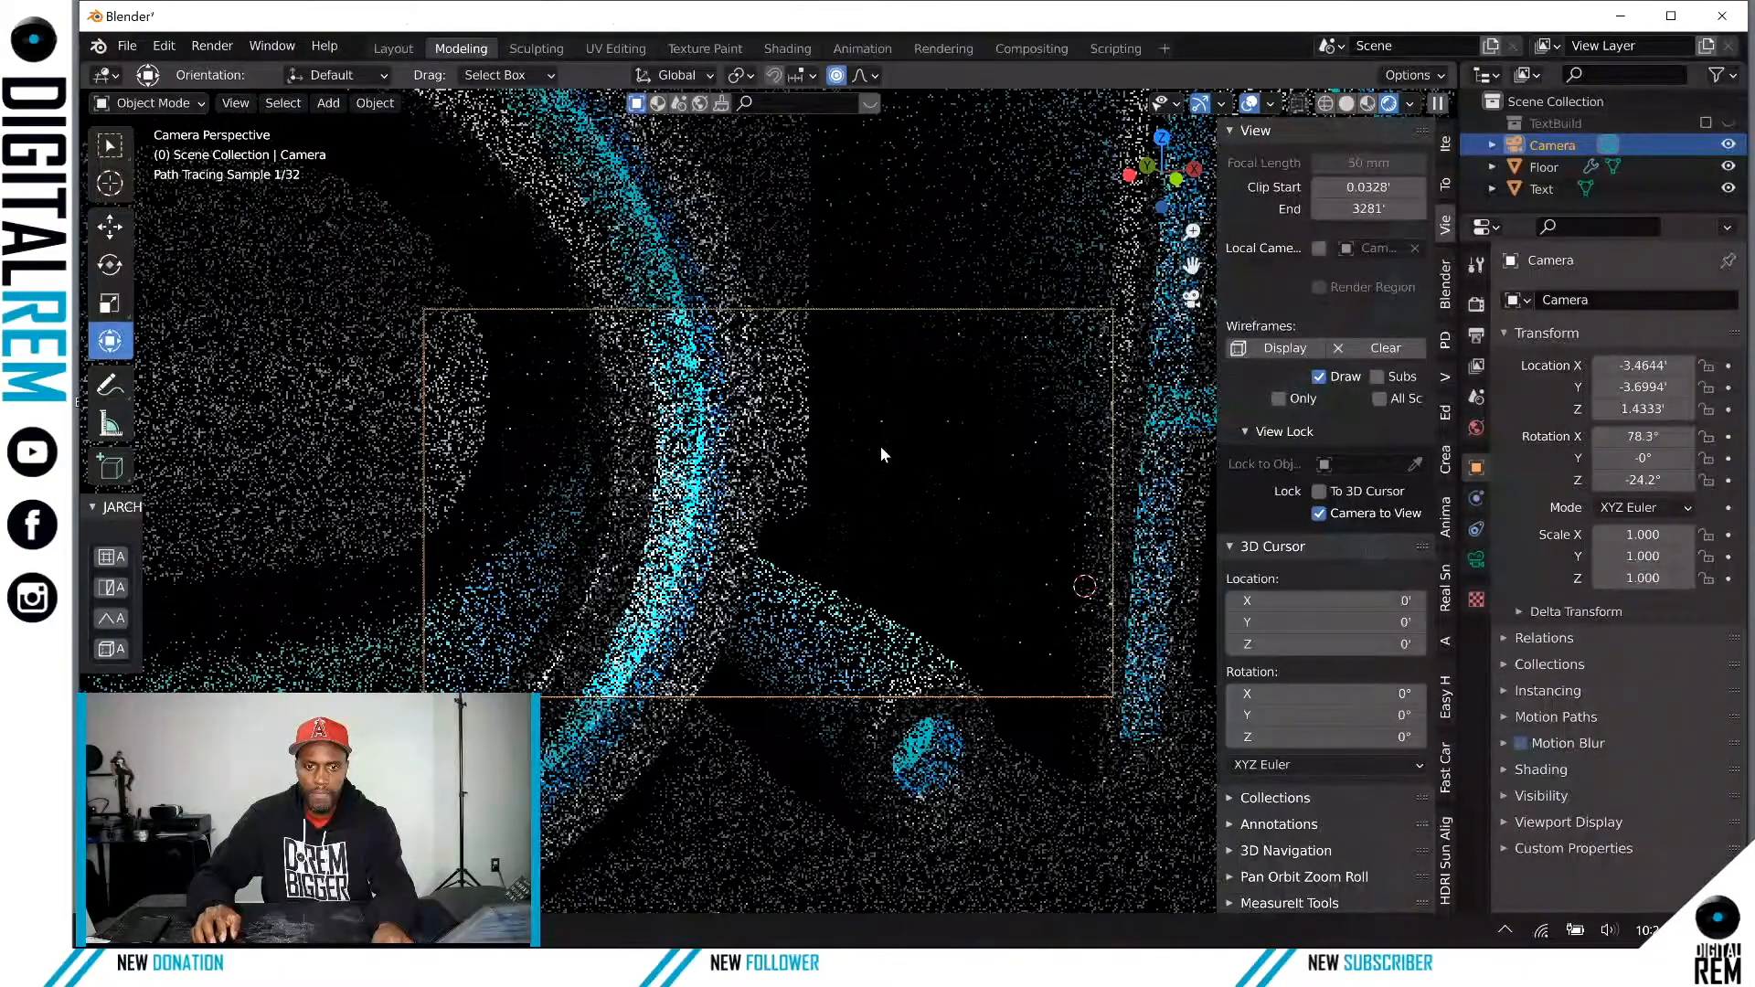
scroll(879, 446, "down", 4)
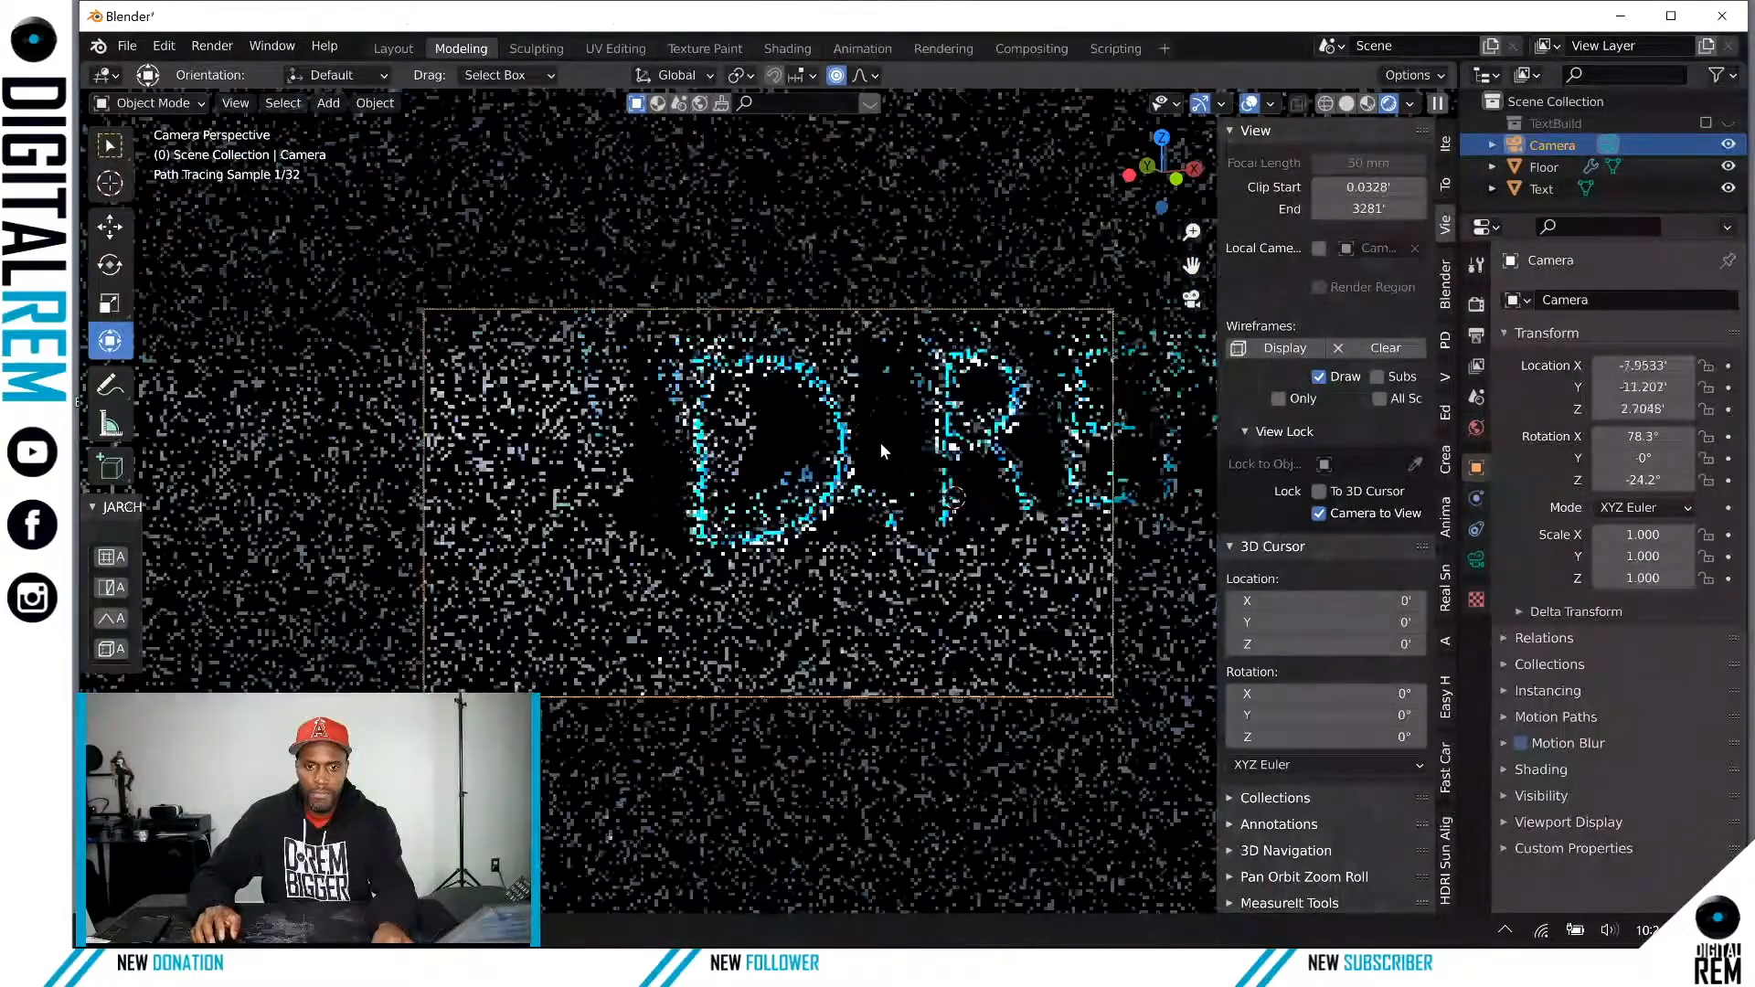
scroll(737, 435, "down", 4)
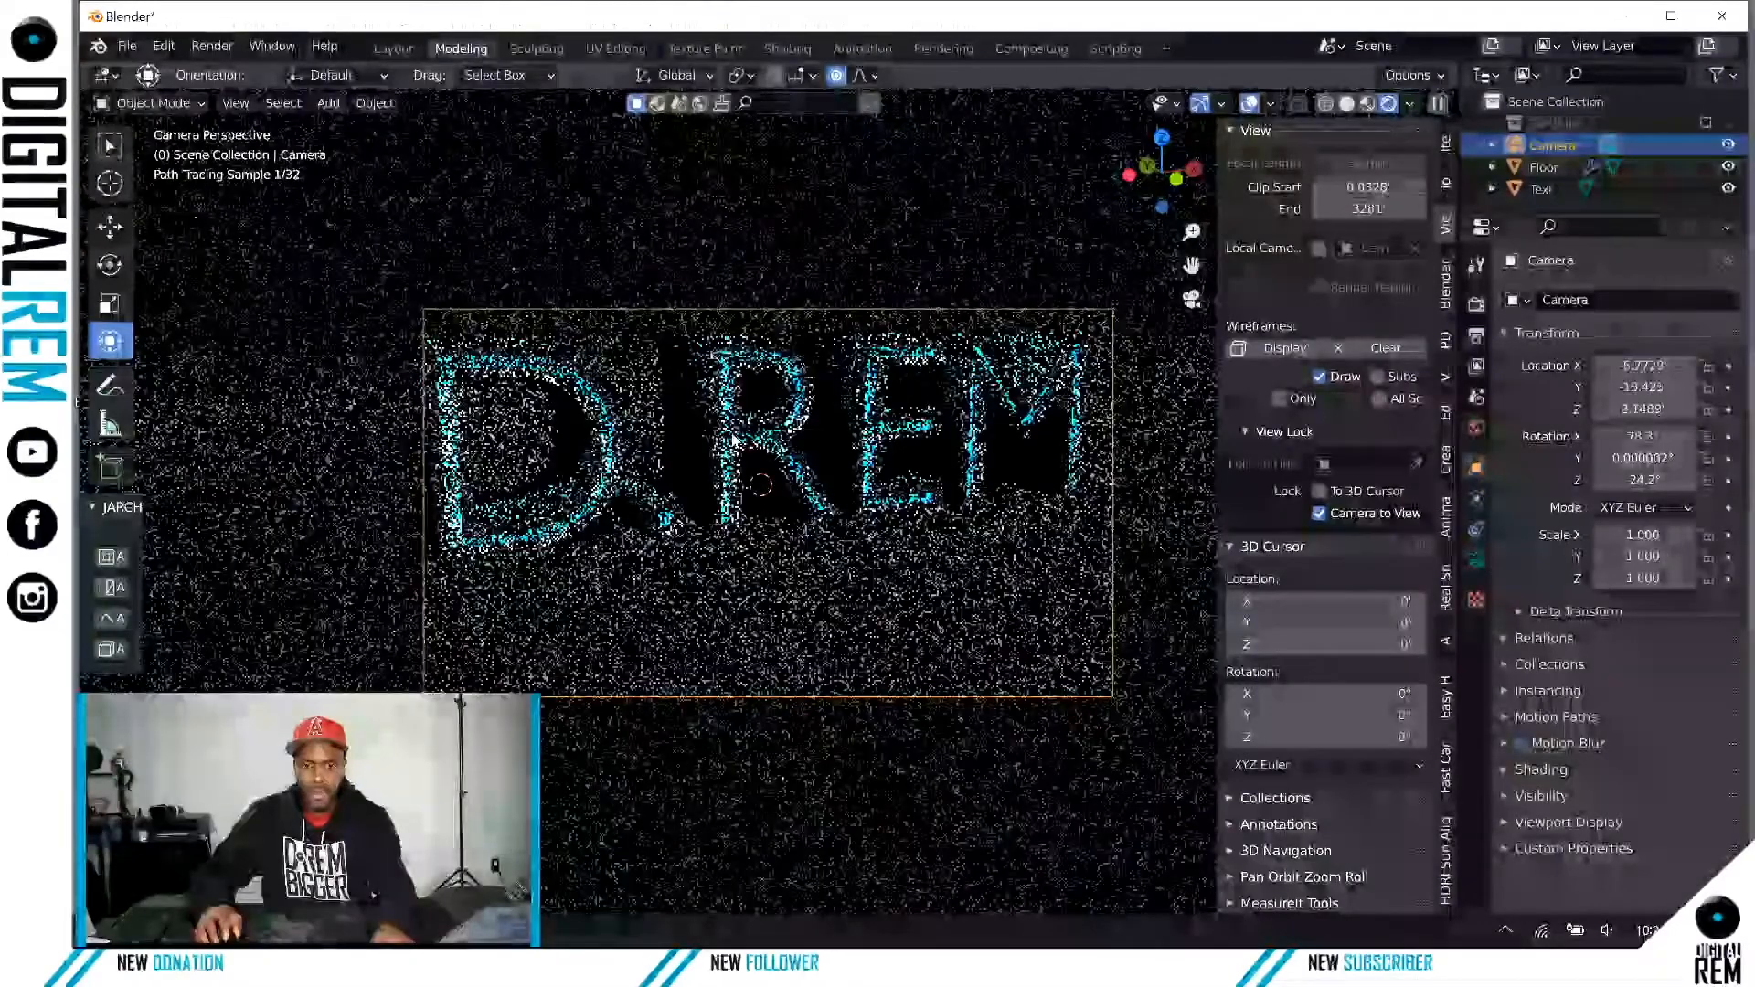
mouse_move(753, 437)
middle_mouse_down()
mouse_move(766, 486)
mouse_move(790, 481)
mouse_move(756, 467)
middle_mouse_up()
scroll(766, 487, "up", 2)
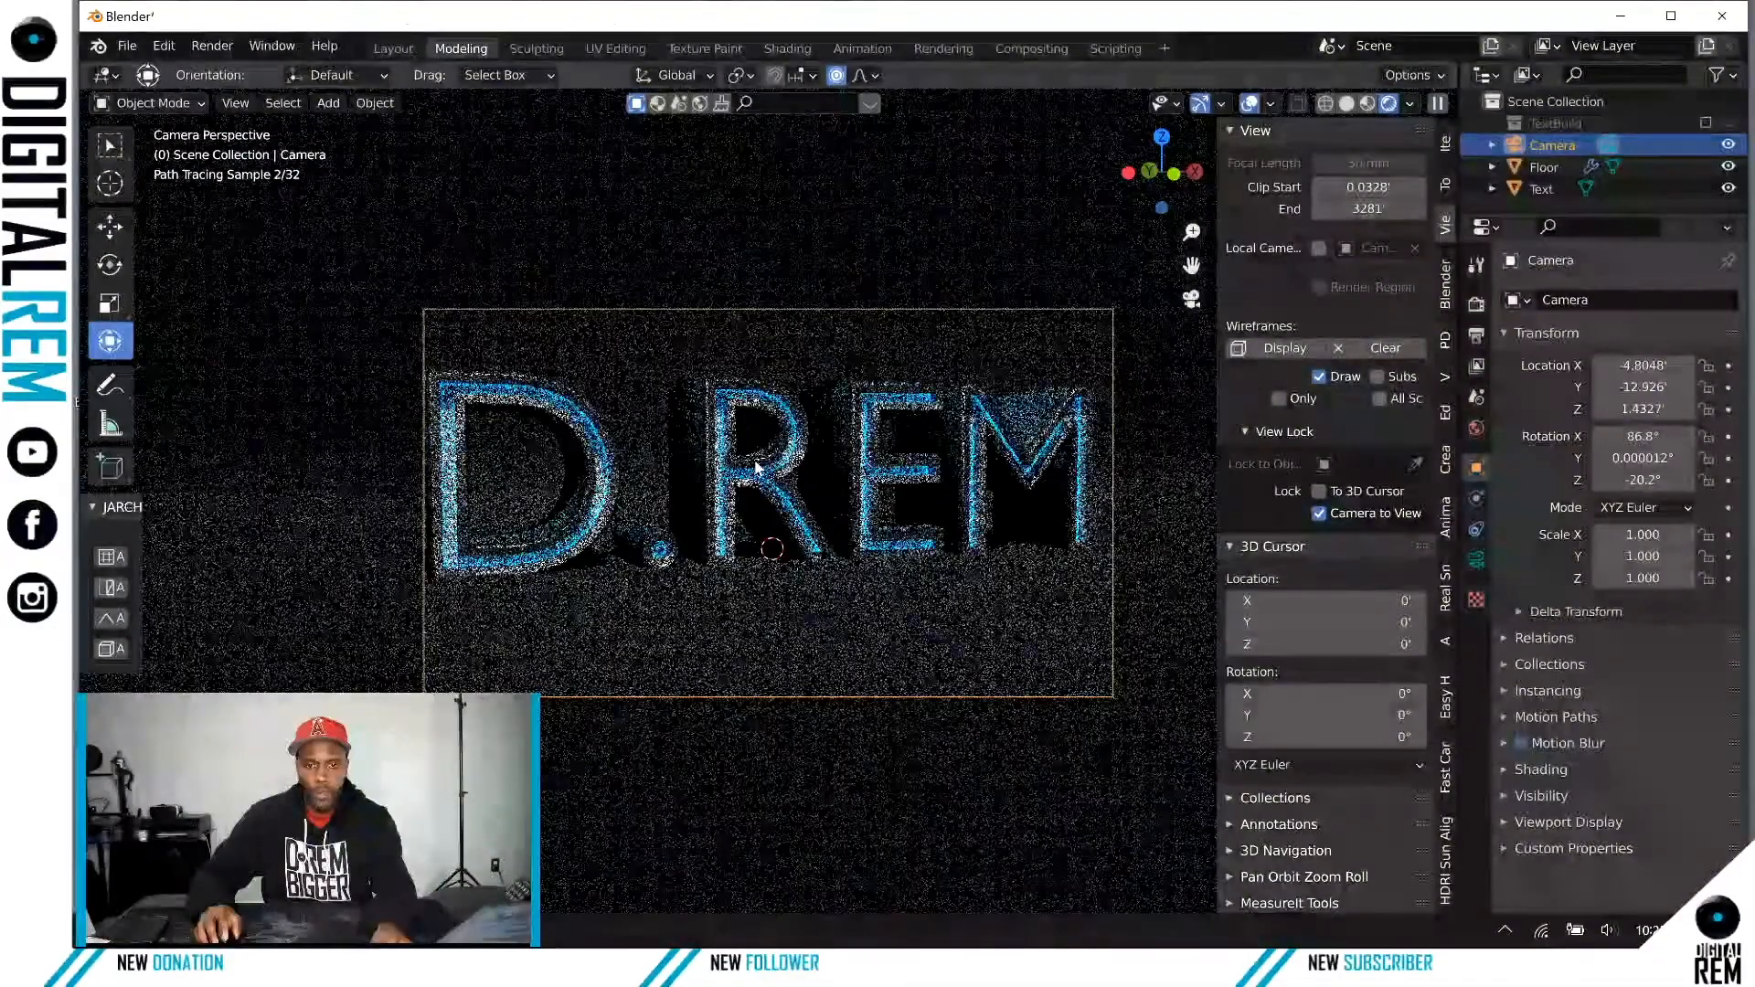
Step: Lower and pull back the camera to a low angle at about X -4.68', Y -16.33', Z 0.38', tilted about 94.5°
scroll(755, 467, "down", 2)
middle_click_drag(755, 468, 792, 512, "shift")
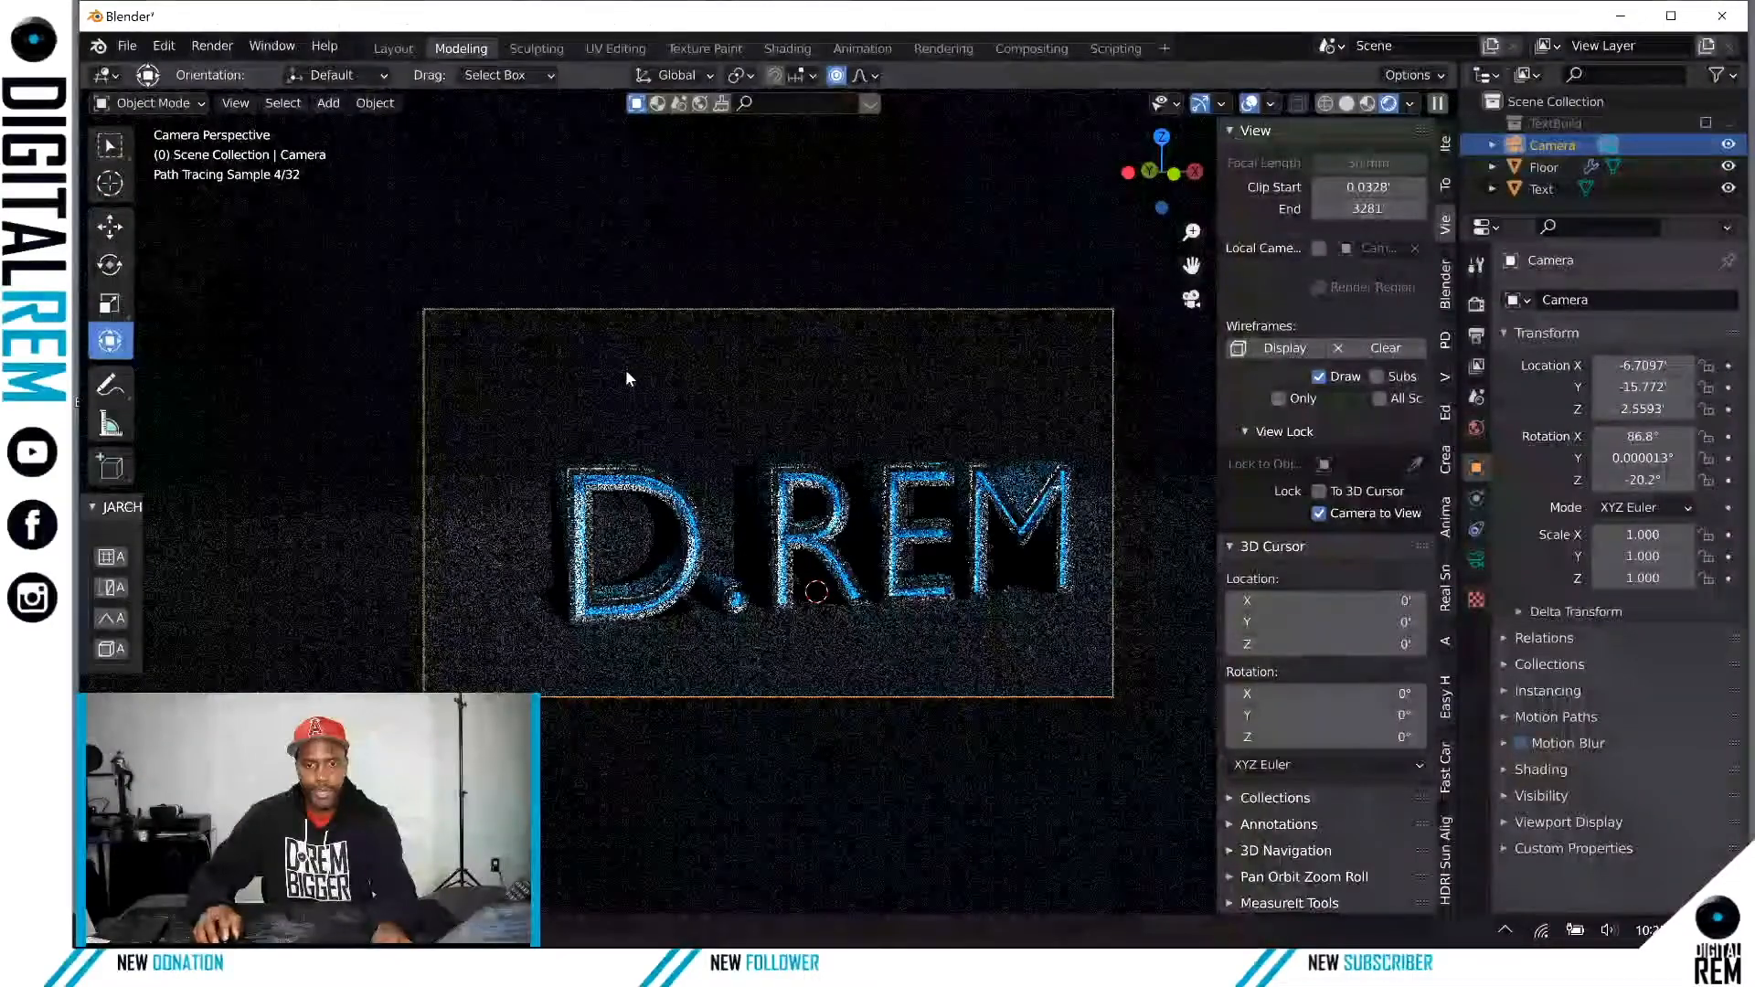
mouse_move(828, 454)
middle_mouse_down()
mouse_move(848, 501)
mouse_move(822, 462)
middle_mouse_up()
scroll(846, 496, "up", 1)
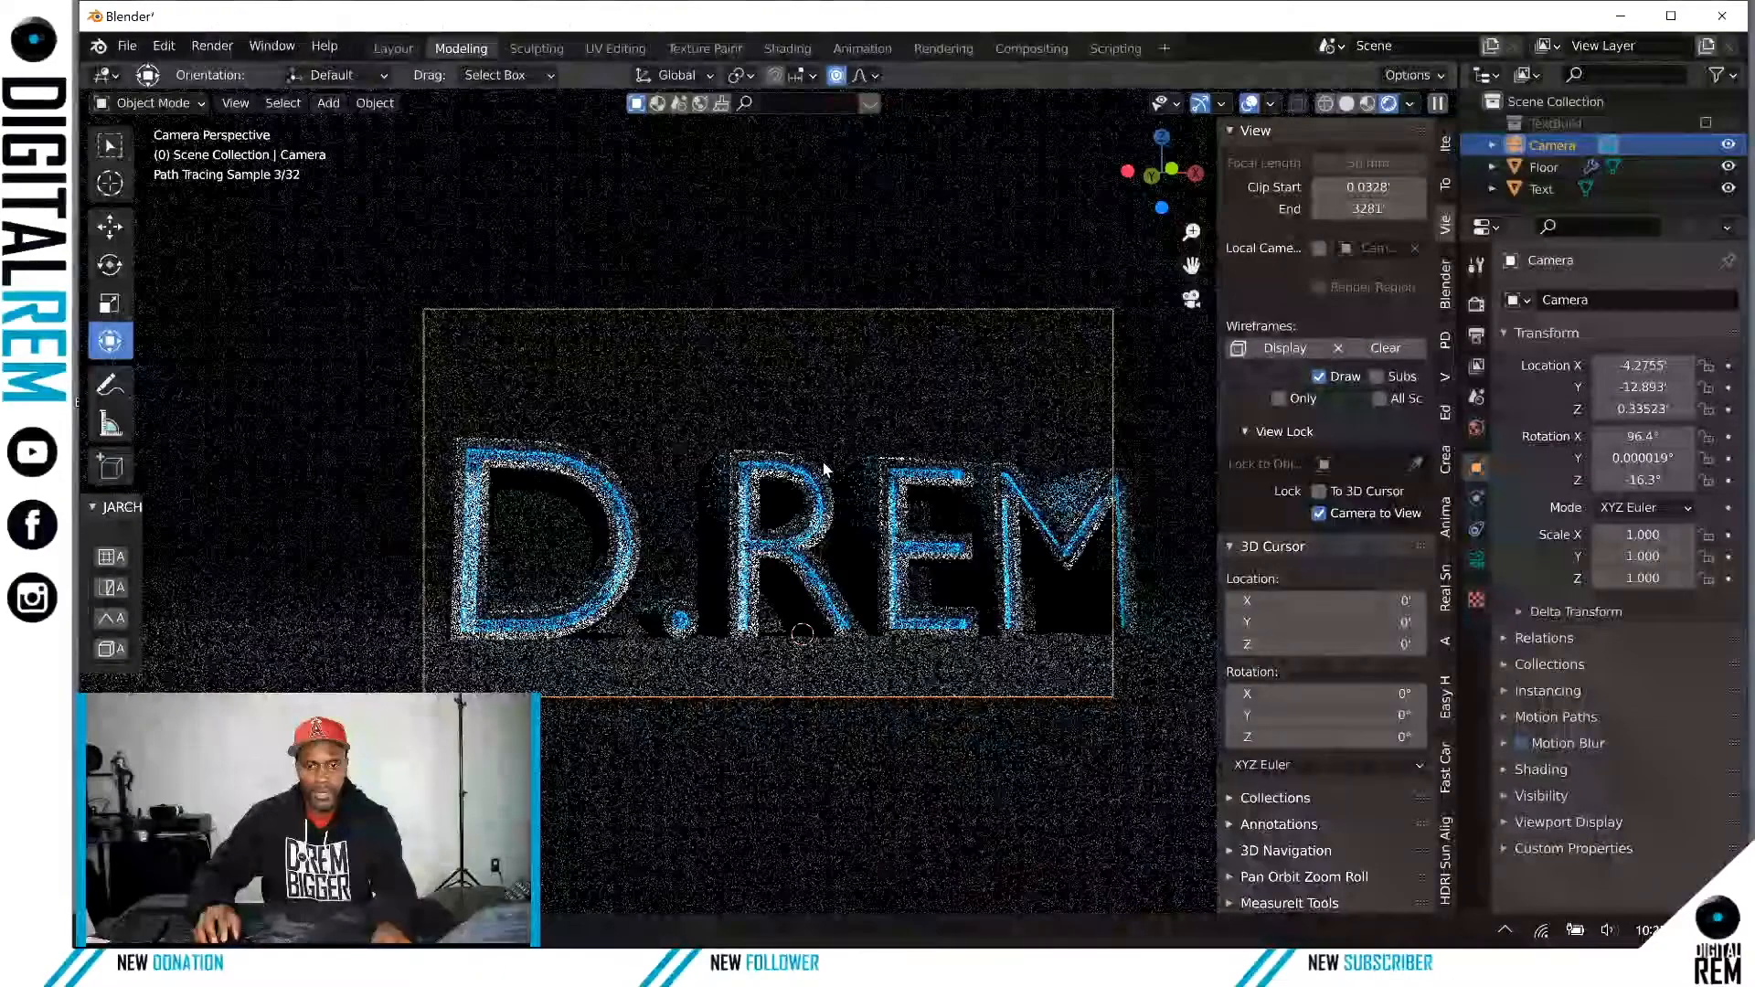
scroll(823, 463, "down", 3)
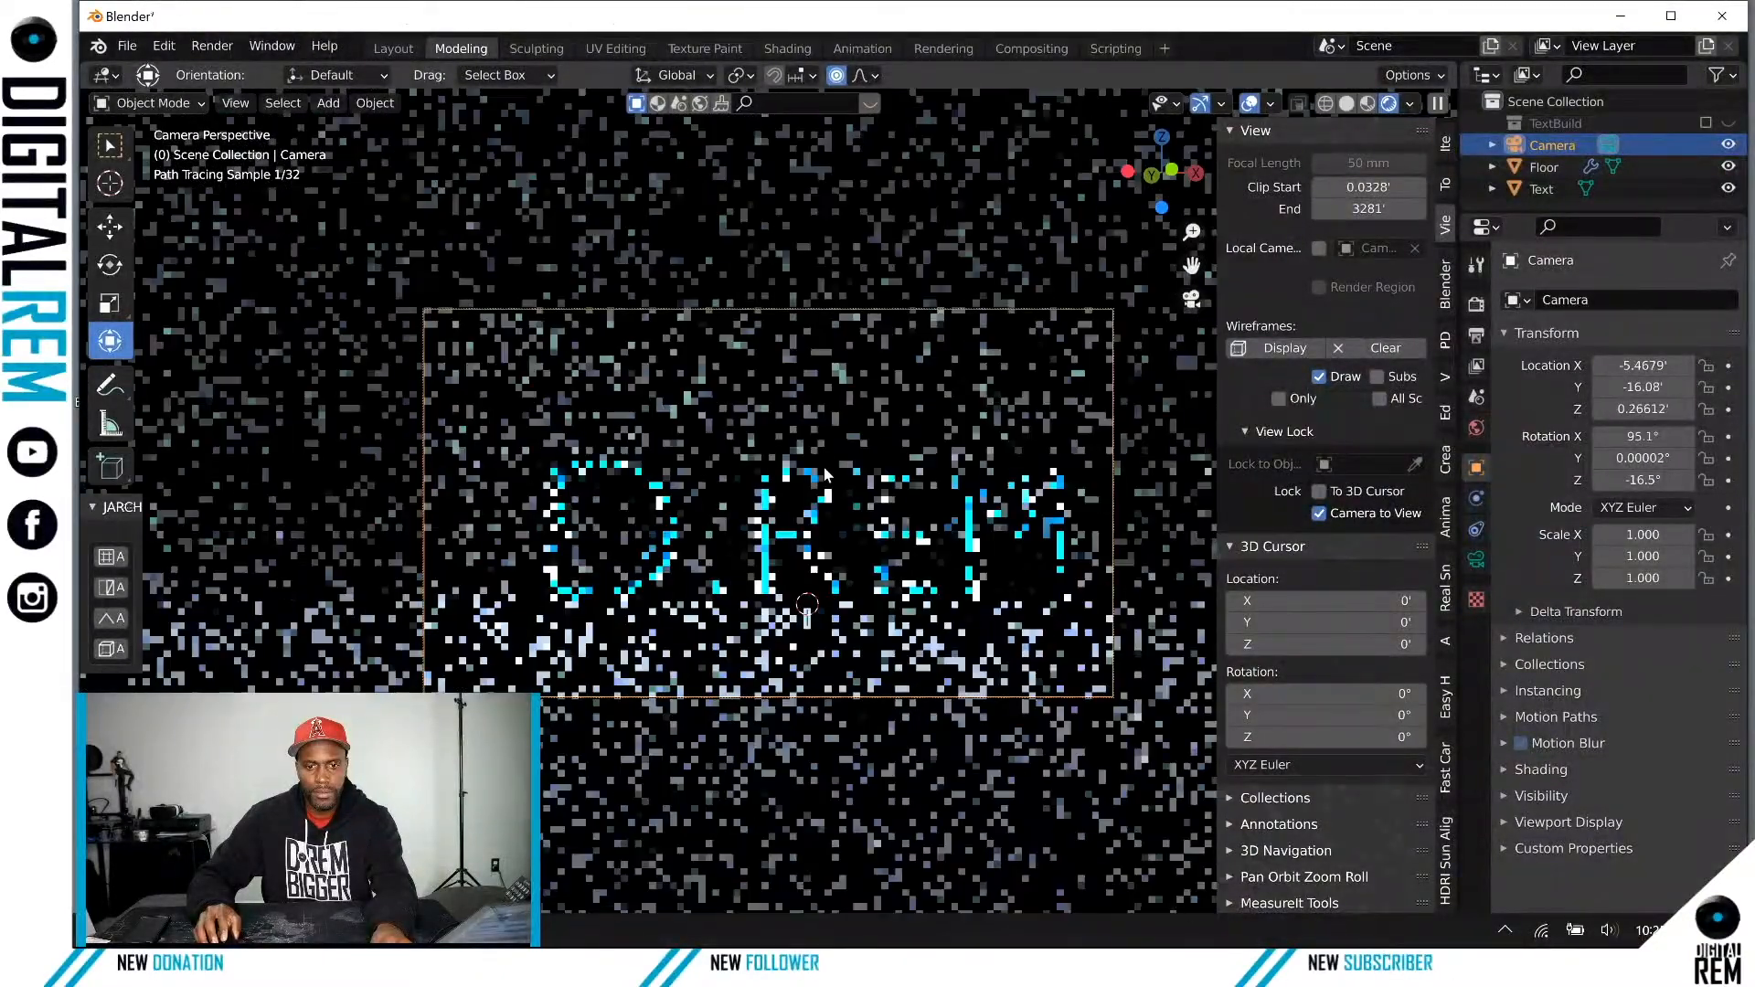
middle_click_drag(825, 468, 802, 468)
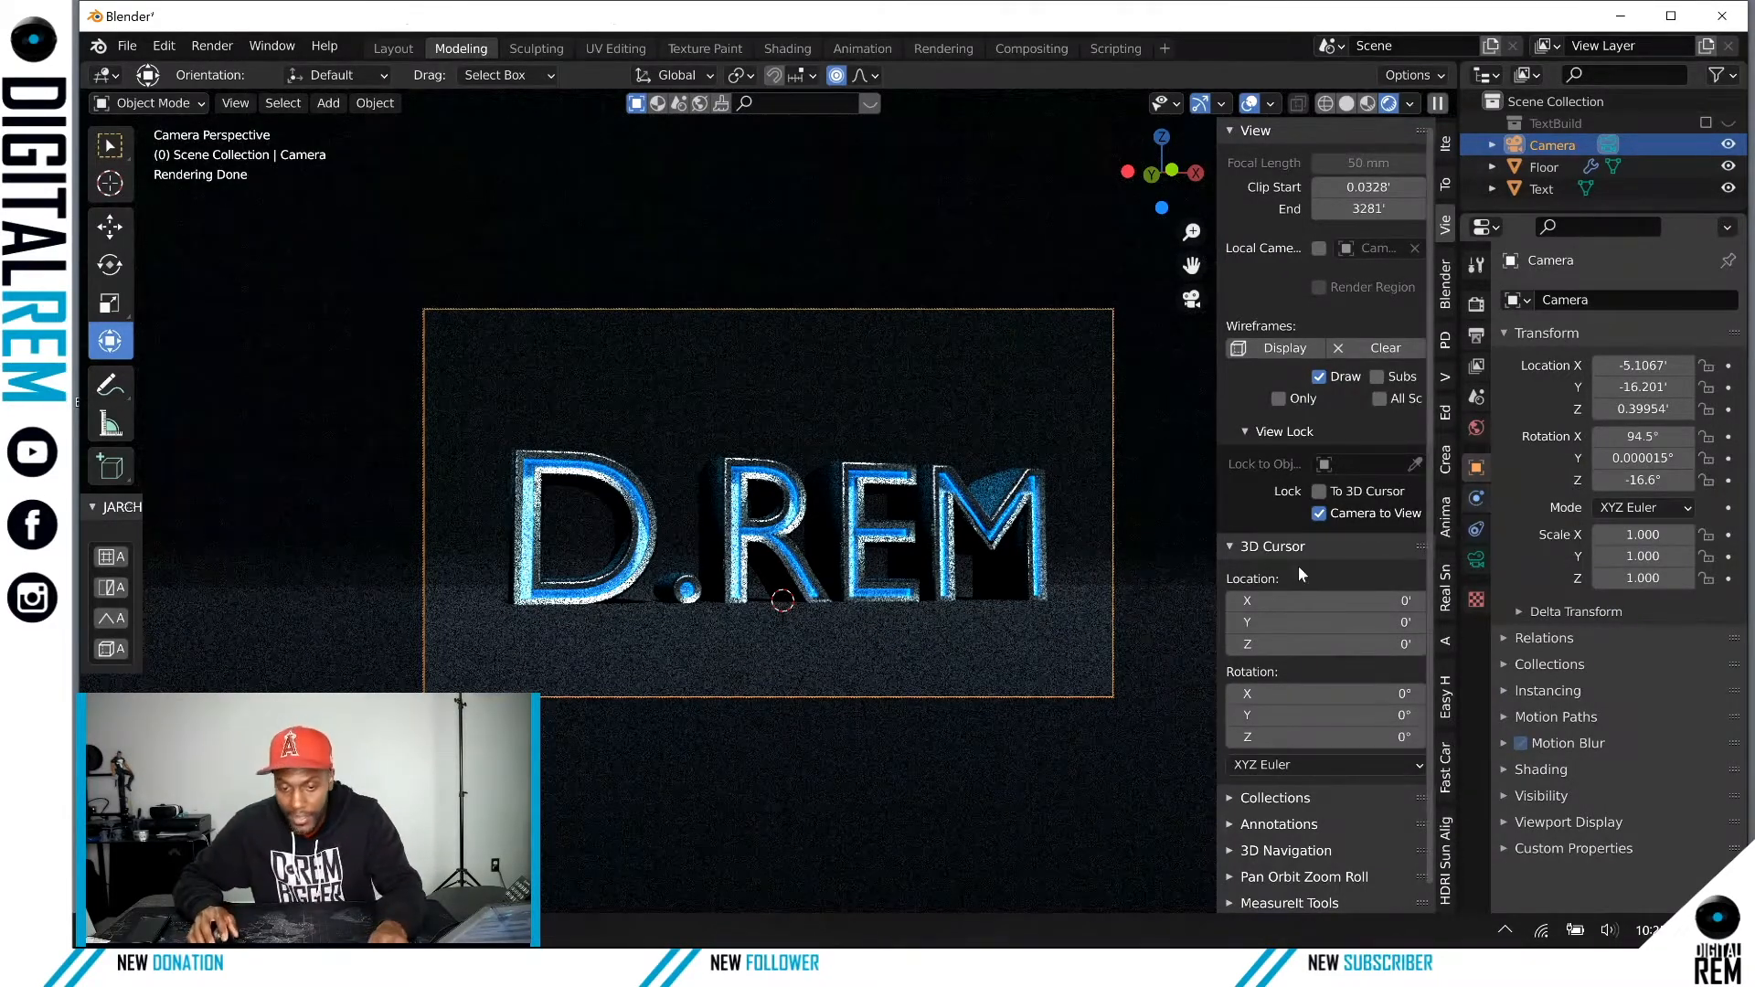
middle_click_drag(995, 553, 966, 554, "shift")
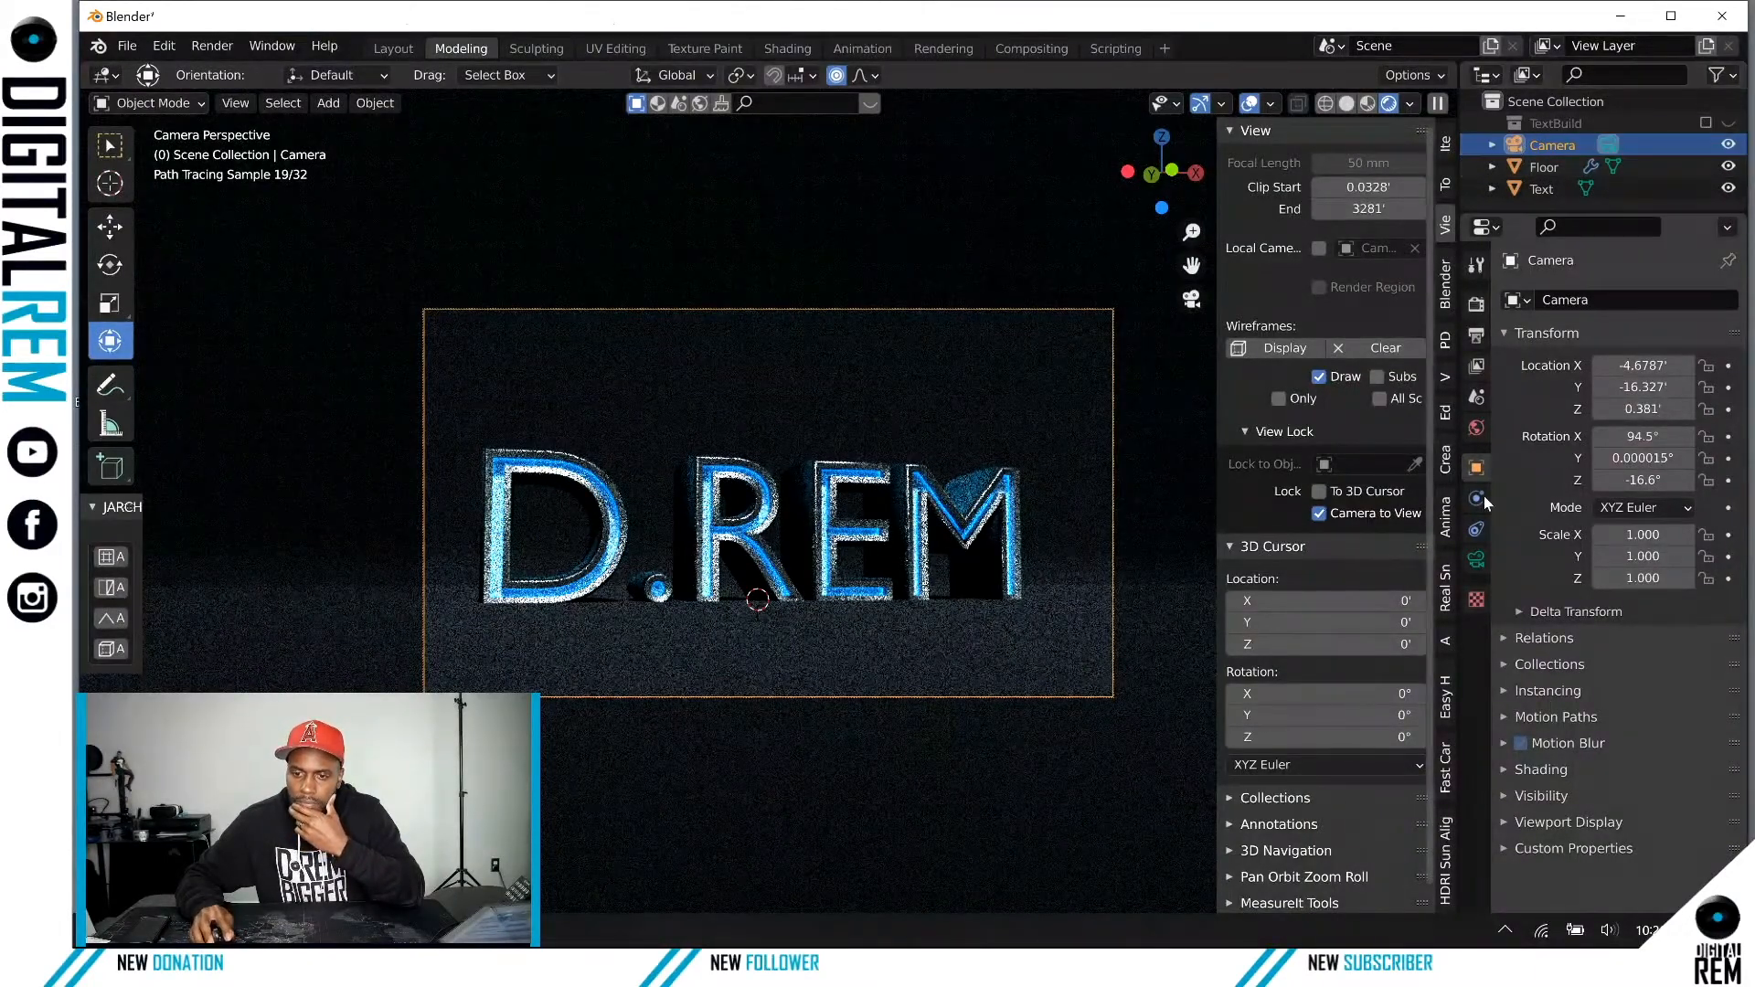
Step: Examine the new camera's lens and Safe Areas settings
left_click(1478, 563)
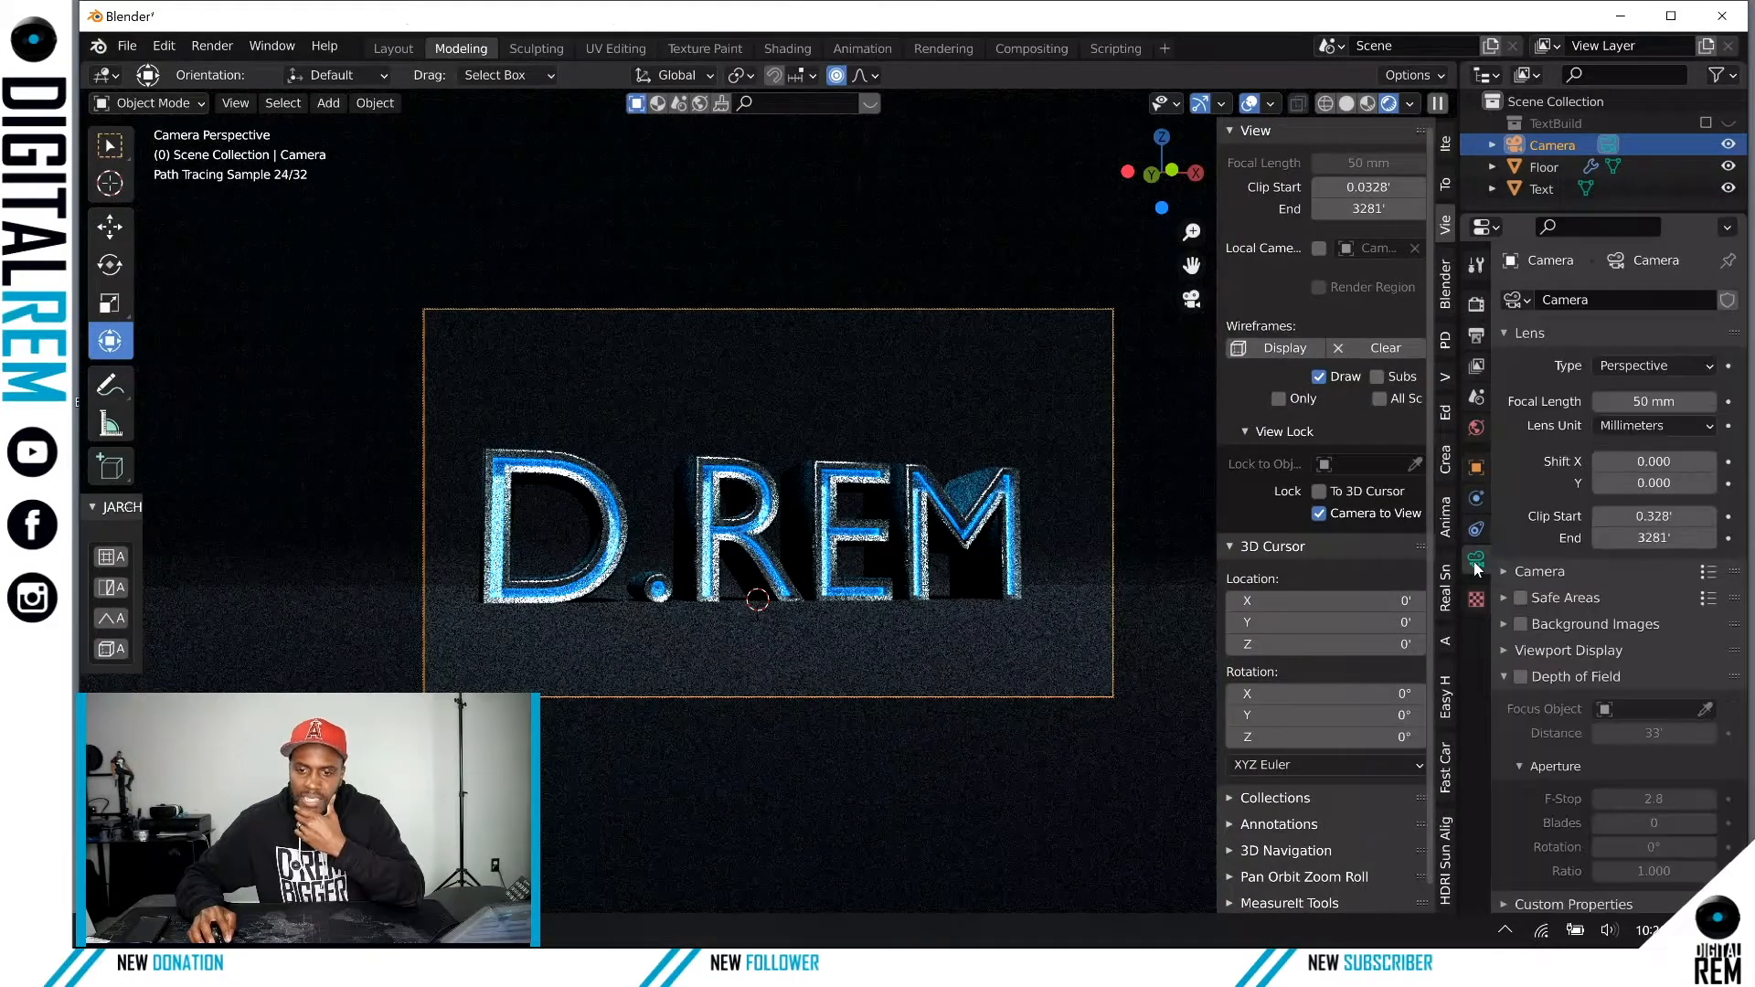
left_click(1506, 597)
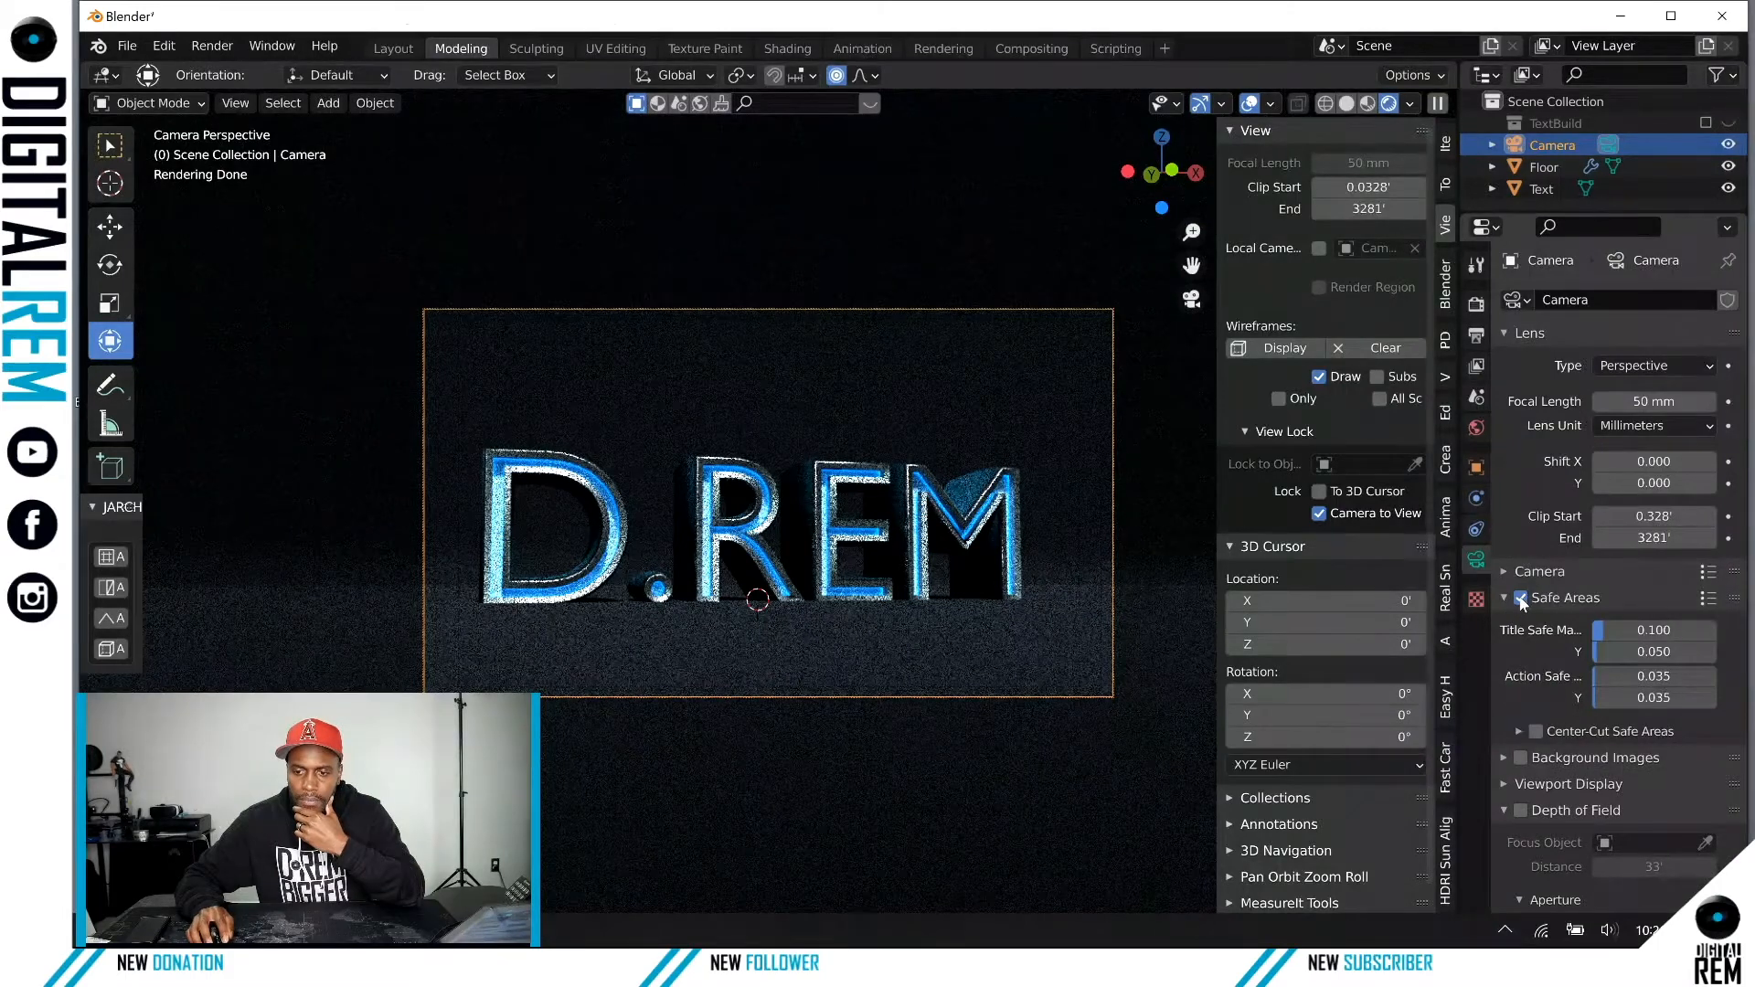
left_click(1521, 599)
left_click(1505, 595)
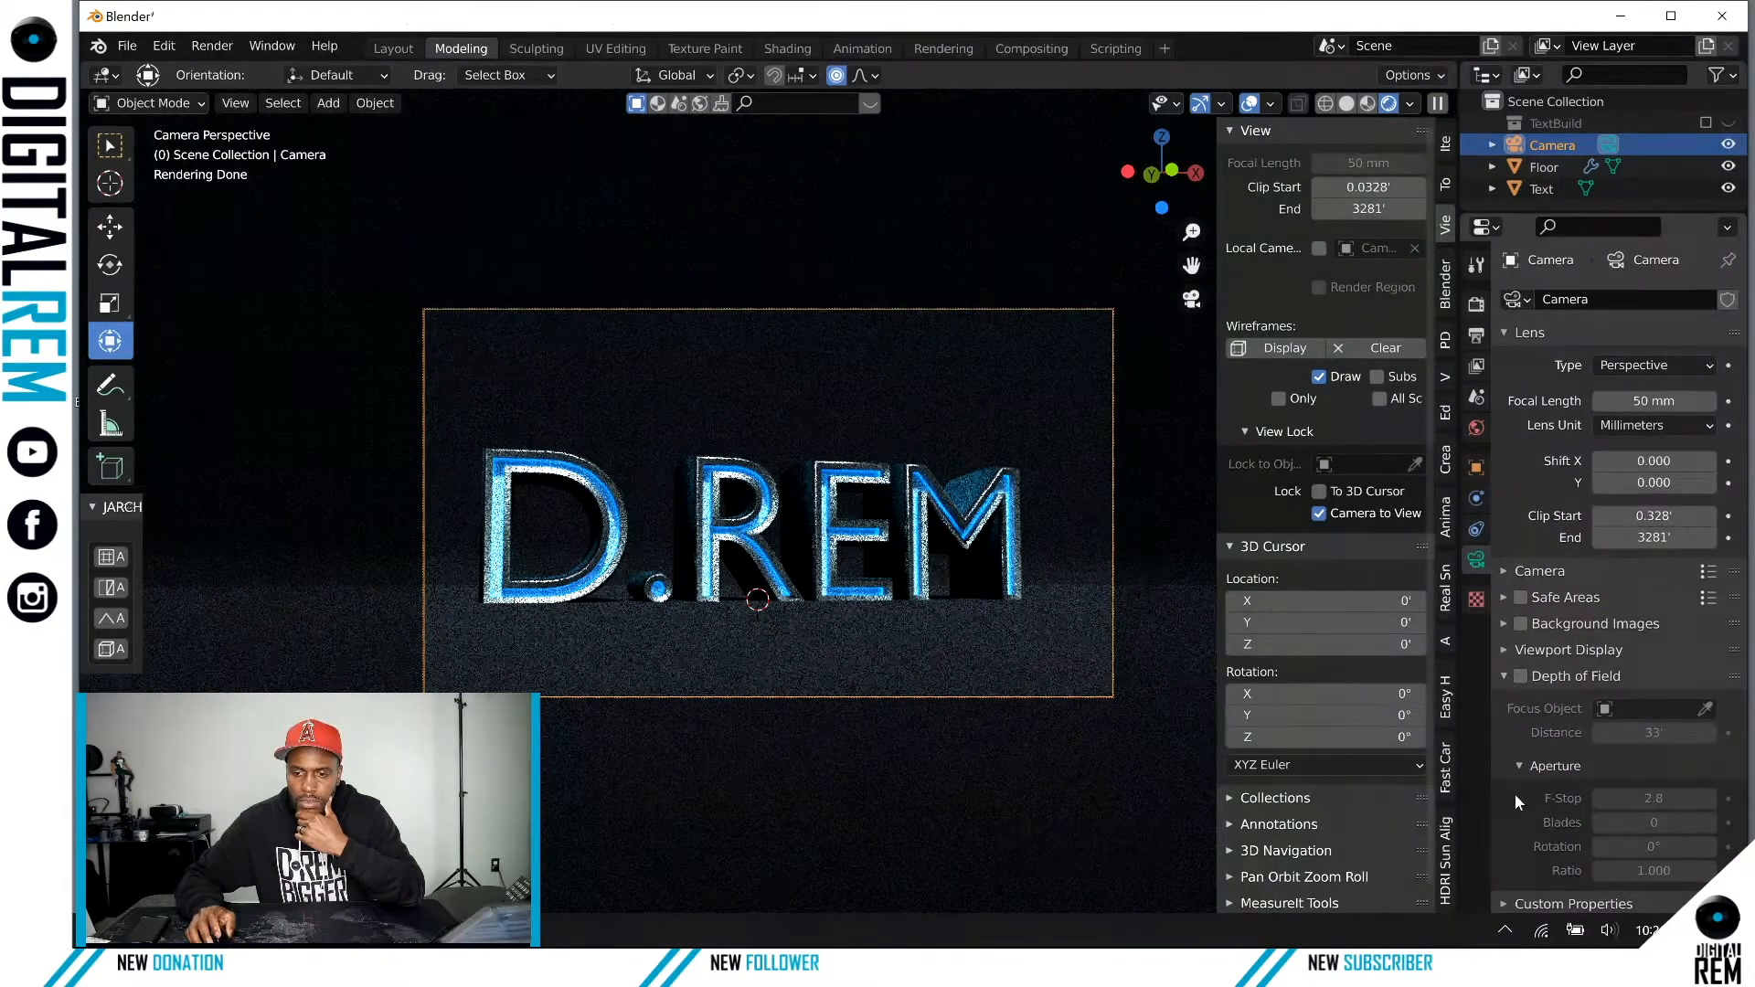
Step: Enable depth of field on the camera and pick the Text object as its focus object
left_click(1523, 676)
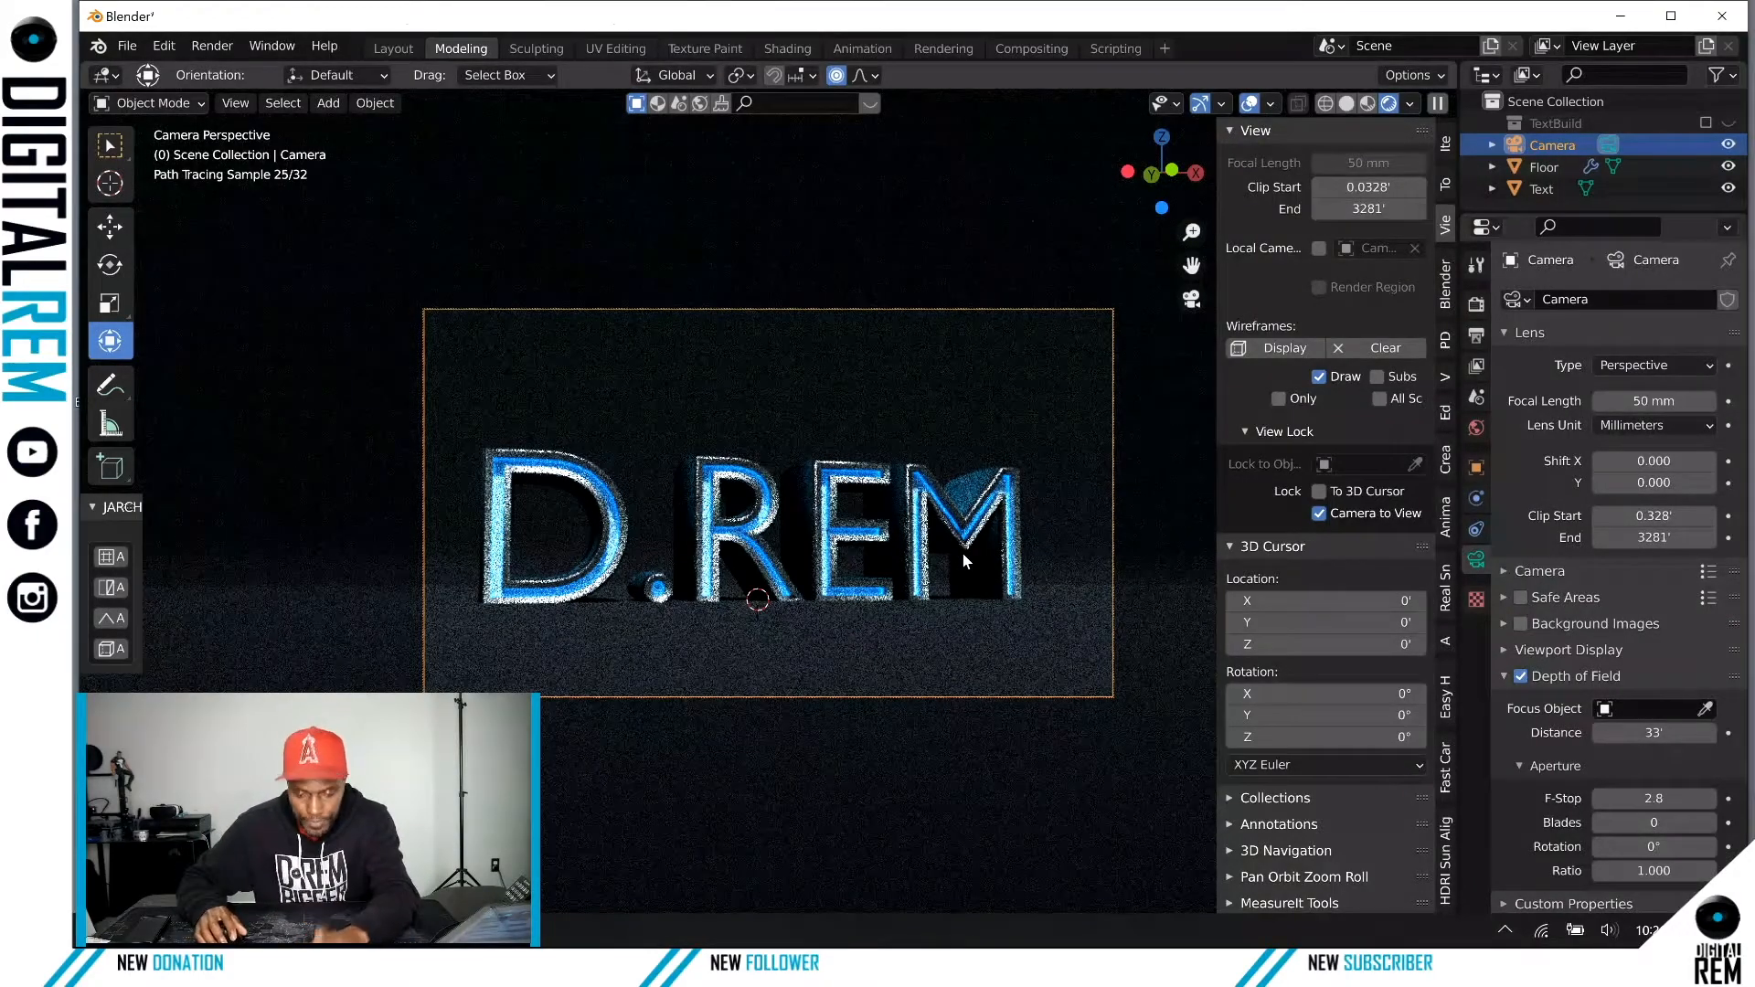
mouse_move(974, 563)
middle_mouse_down()
mouse_move(1022, 521)
mouse_move(810, 564)
mouse_move(1033, 575)
middle_mouse_up()
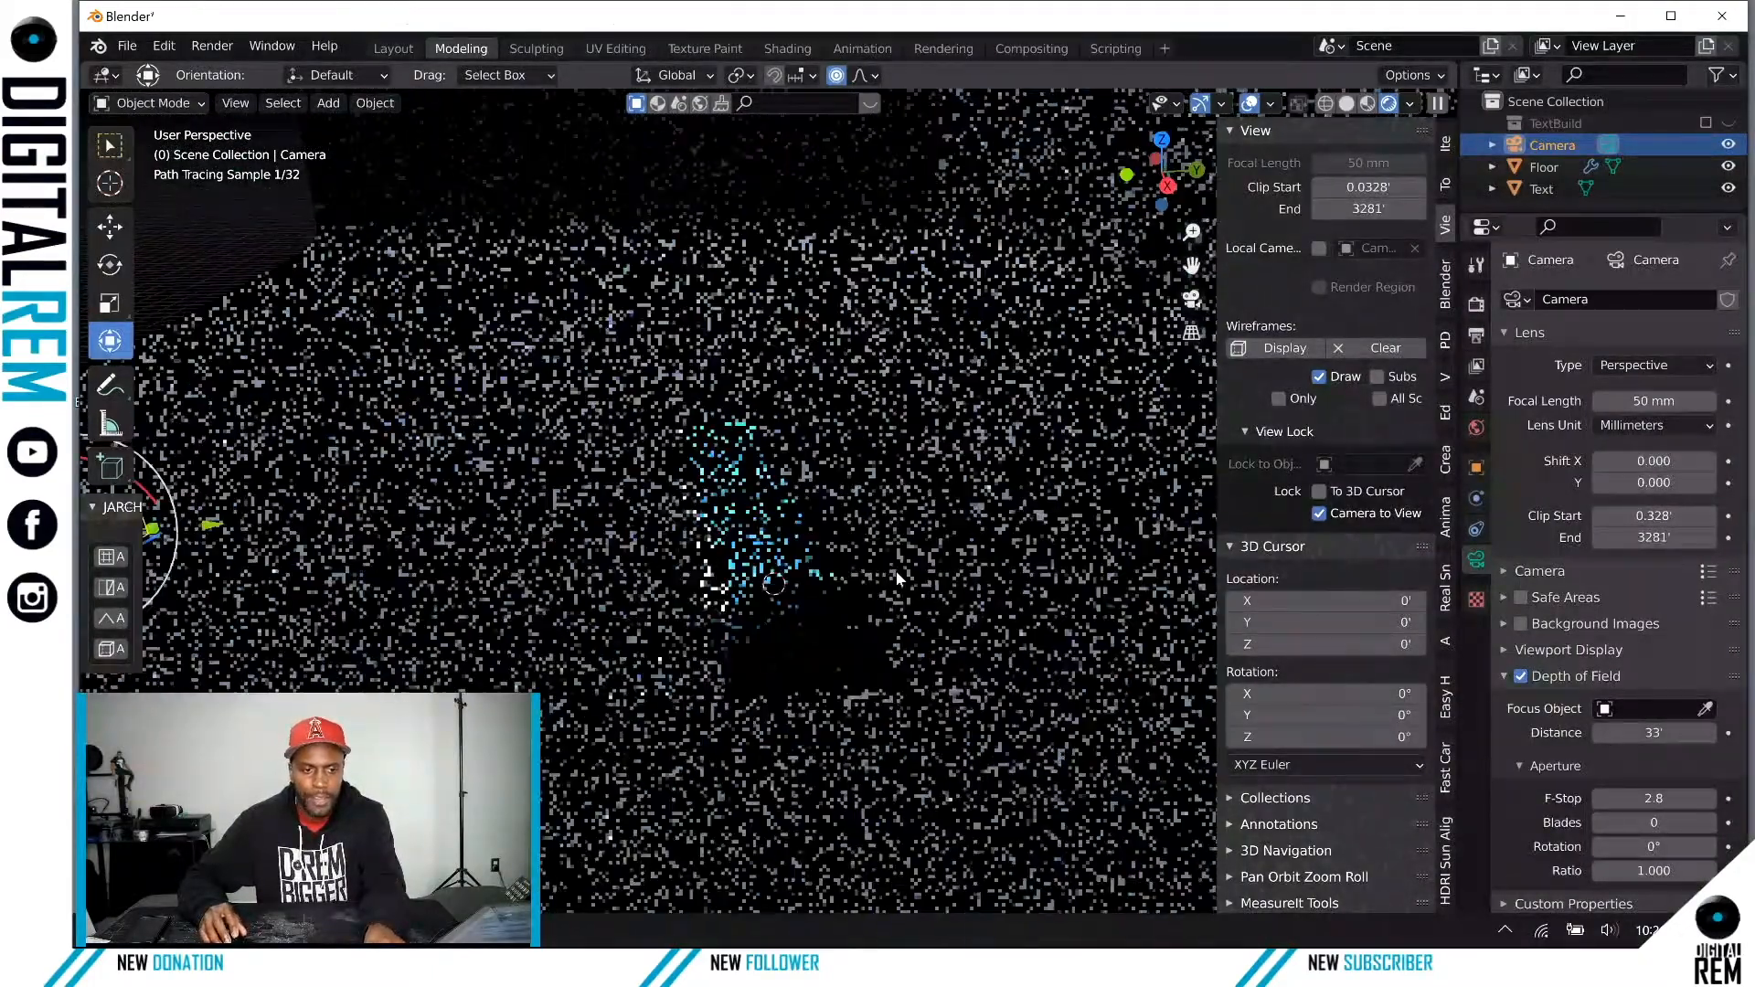
middle_click_drag(809, 554, 846, 560, "shift")
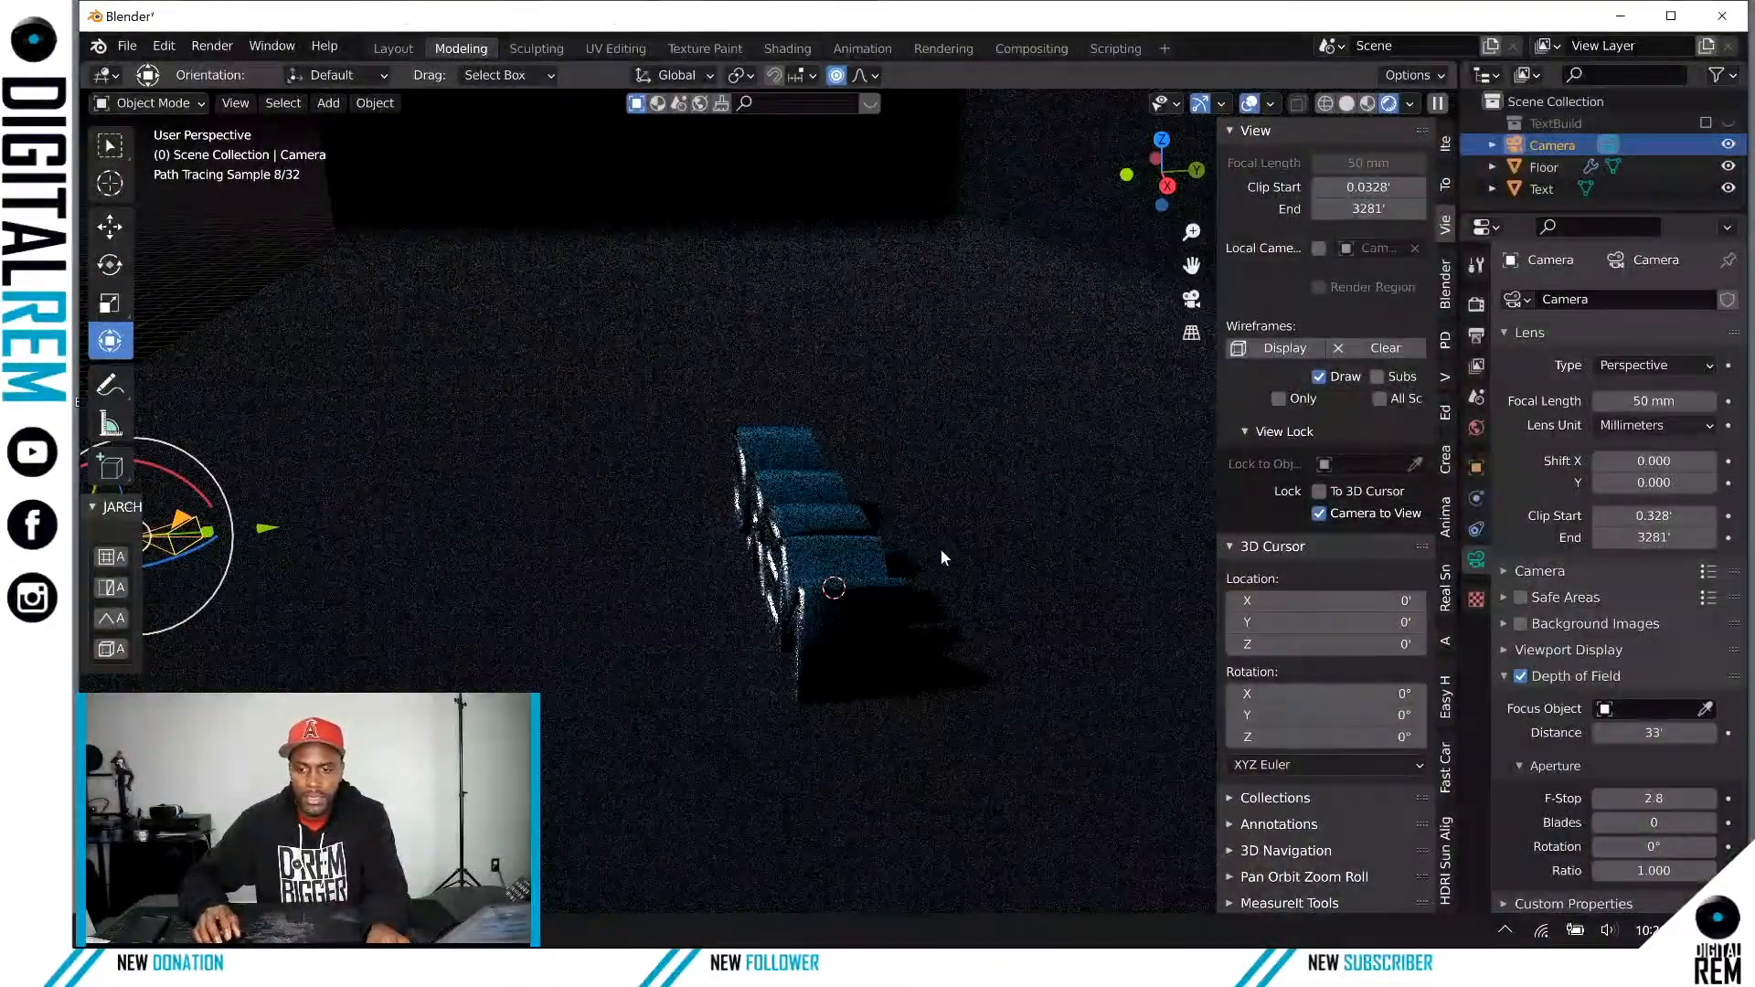
left_click(792, 505)
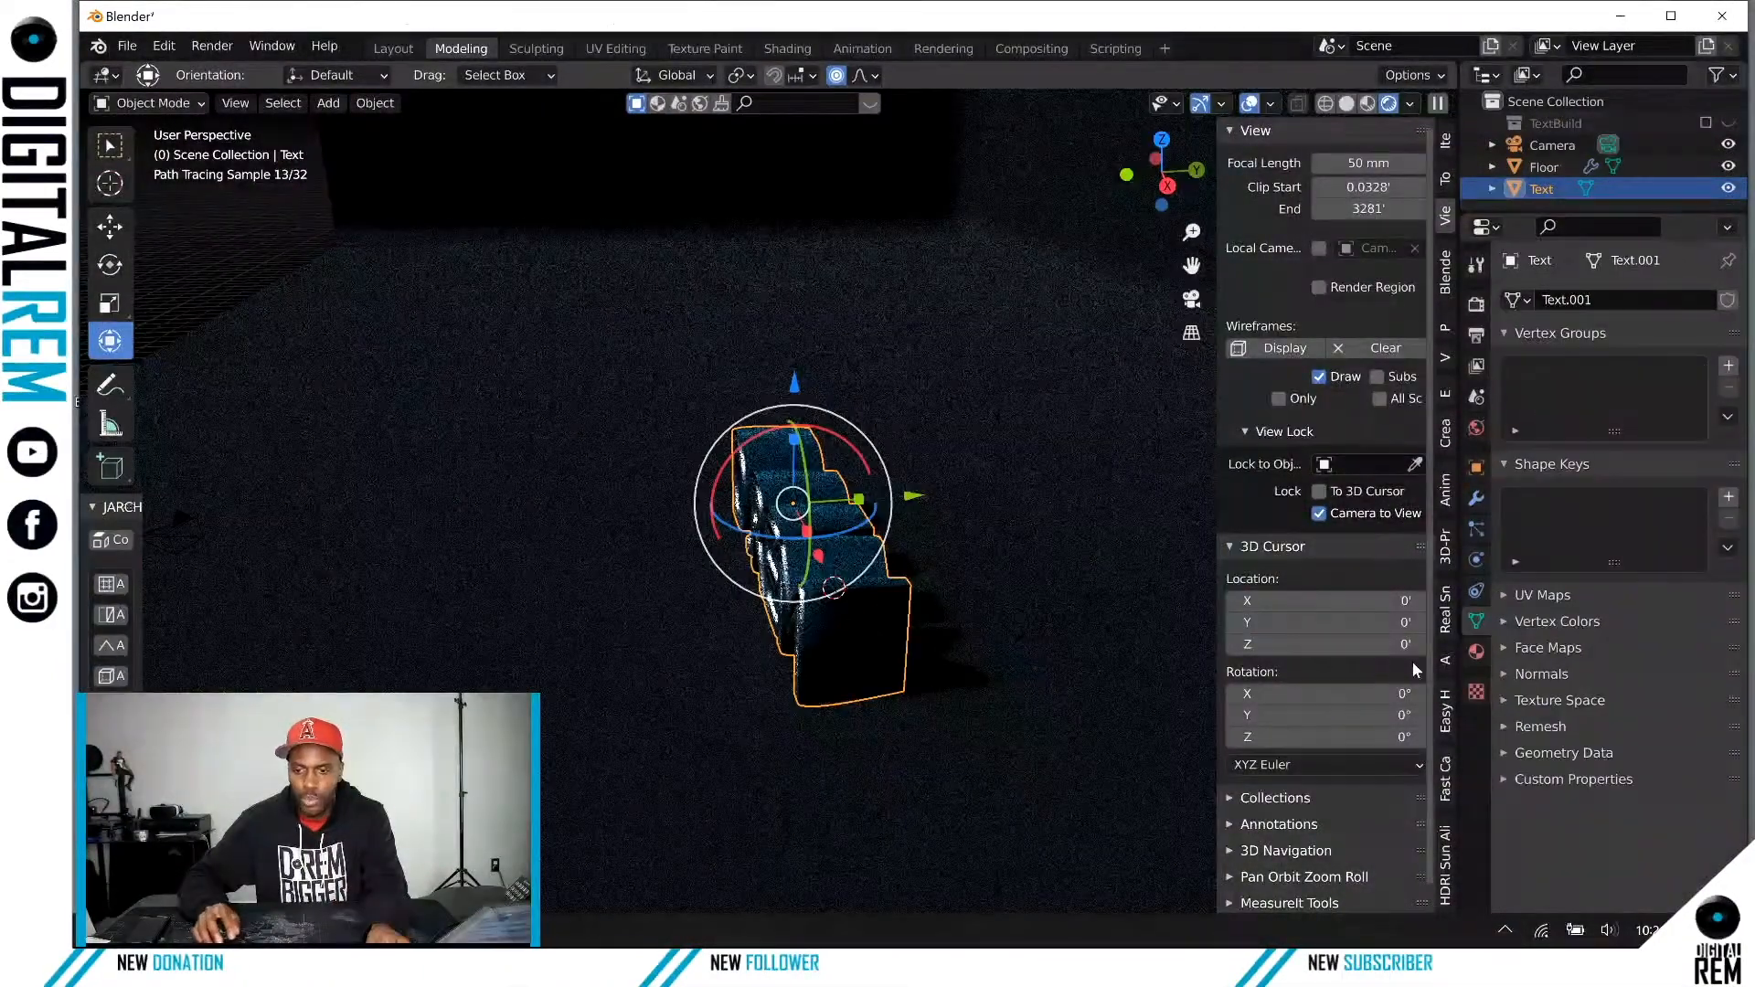
left_click(183, 526)
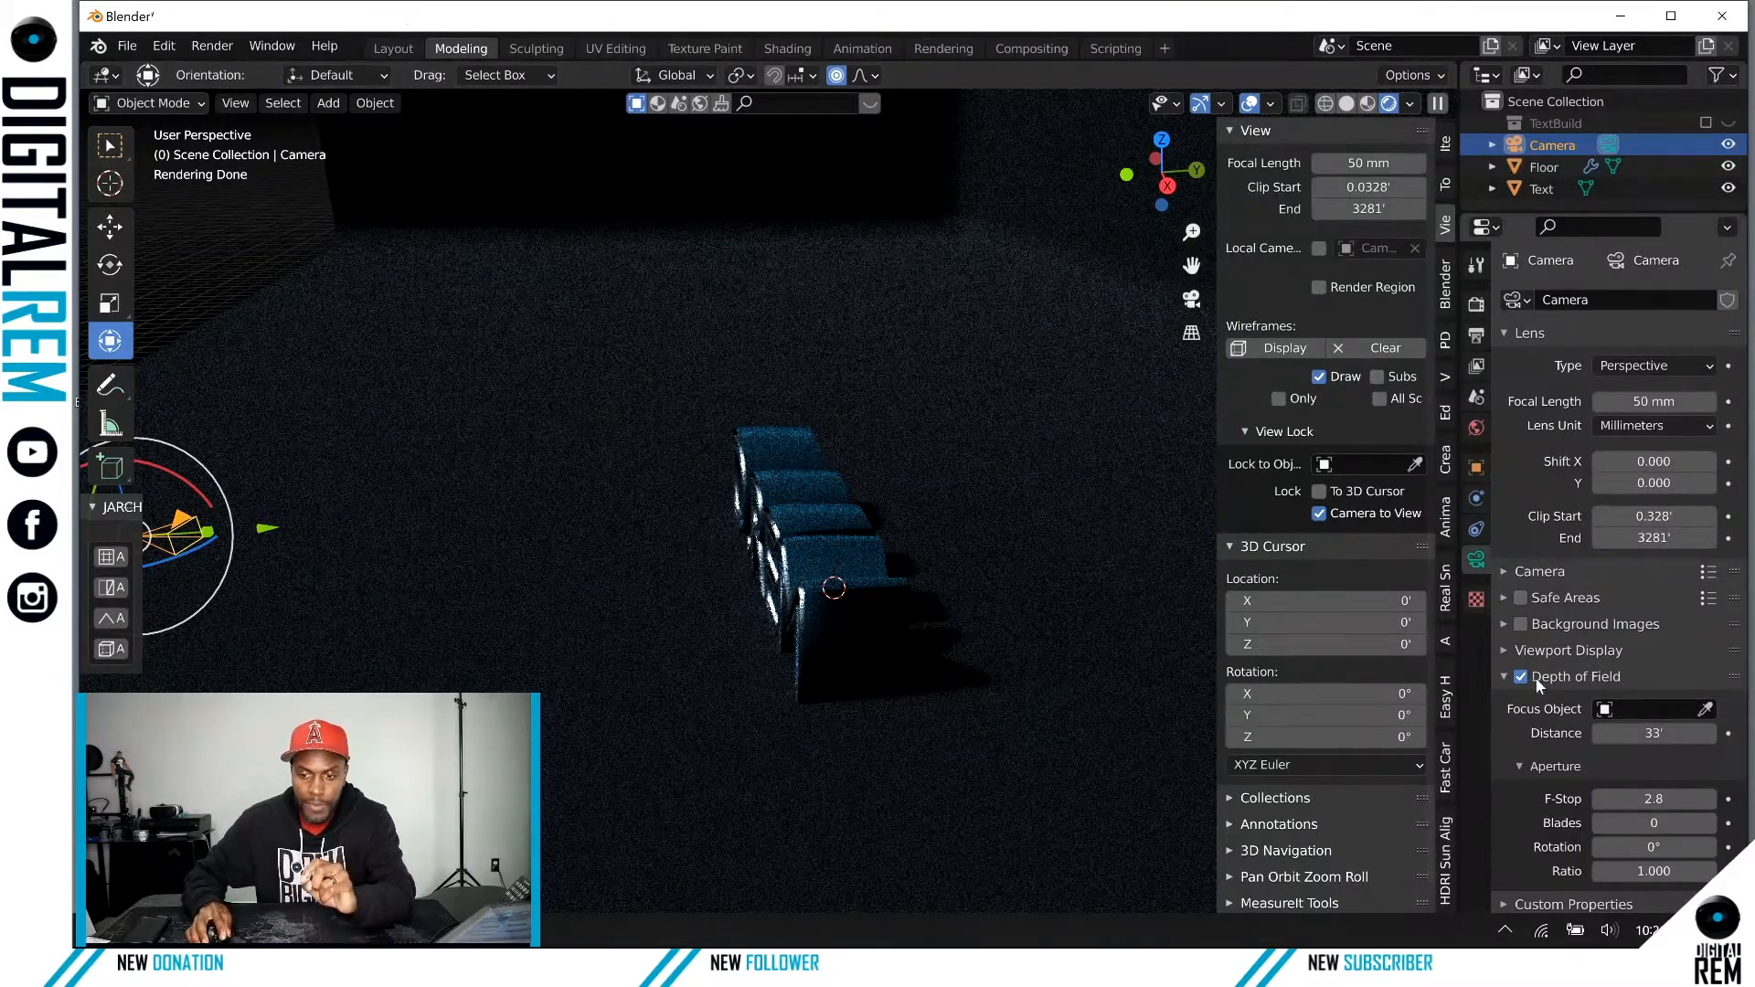
left_click(1706, 710)
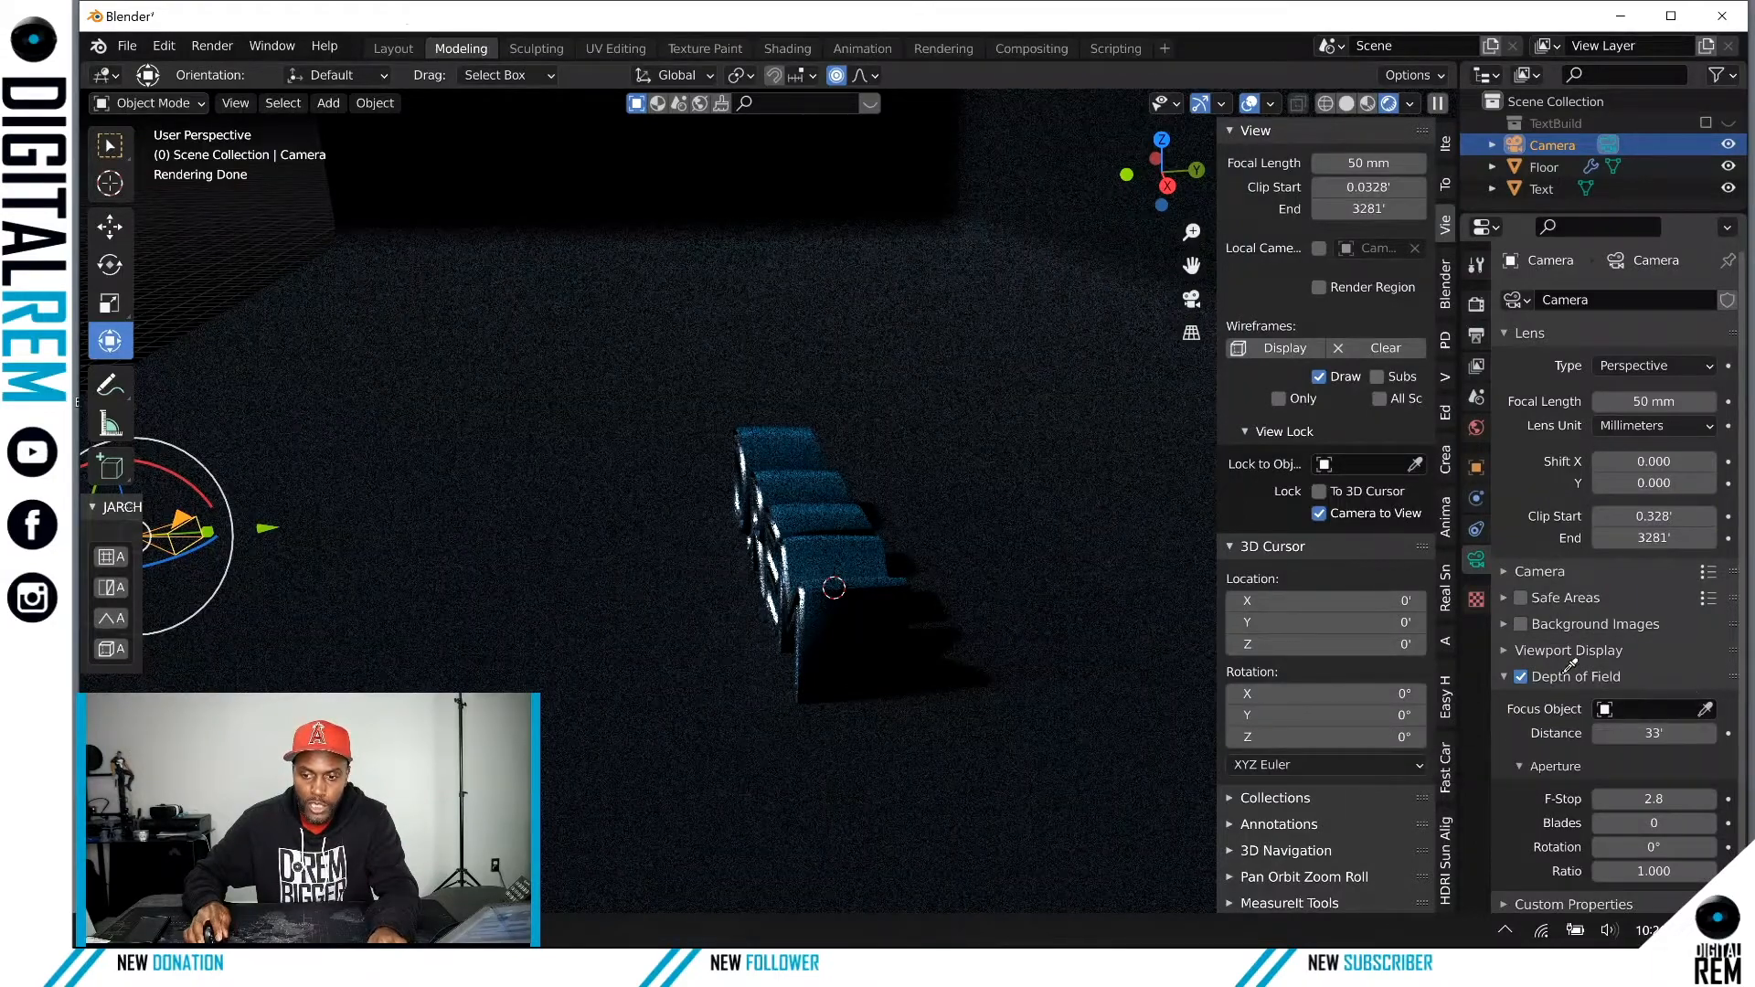
left_click(814, 512)
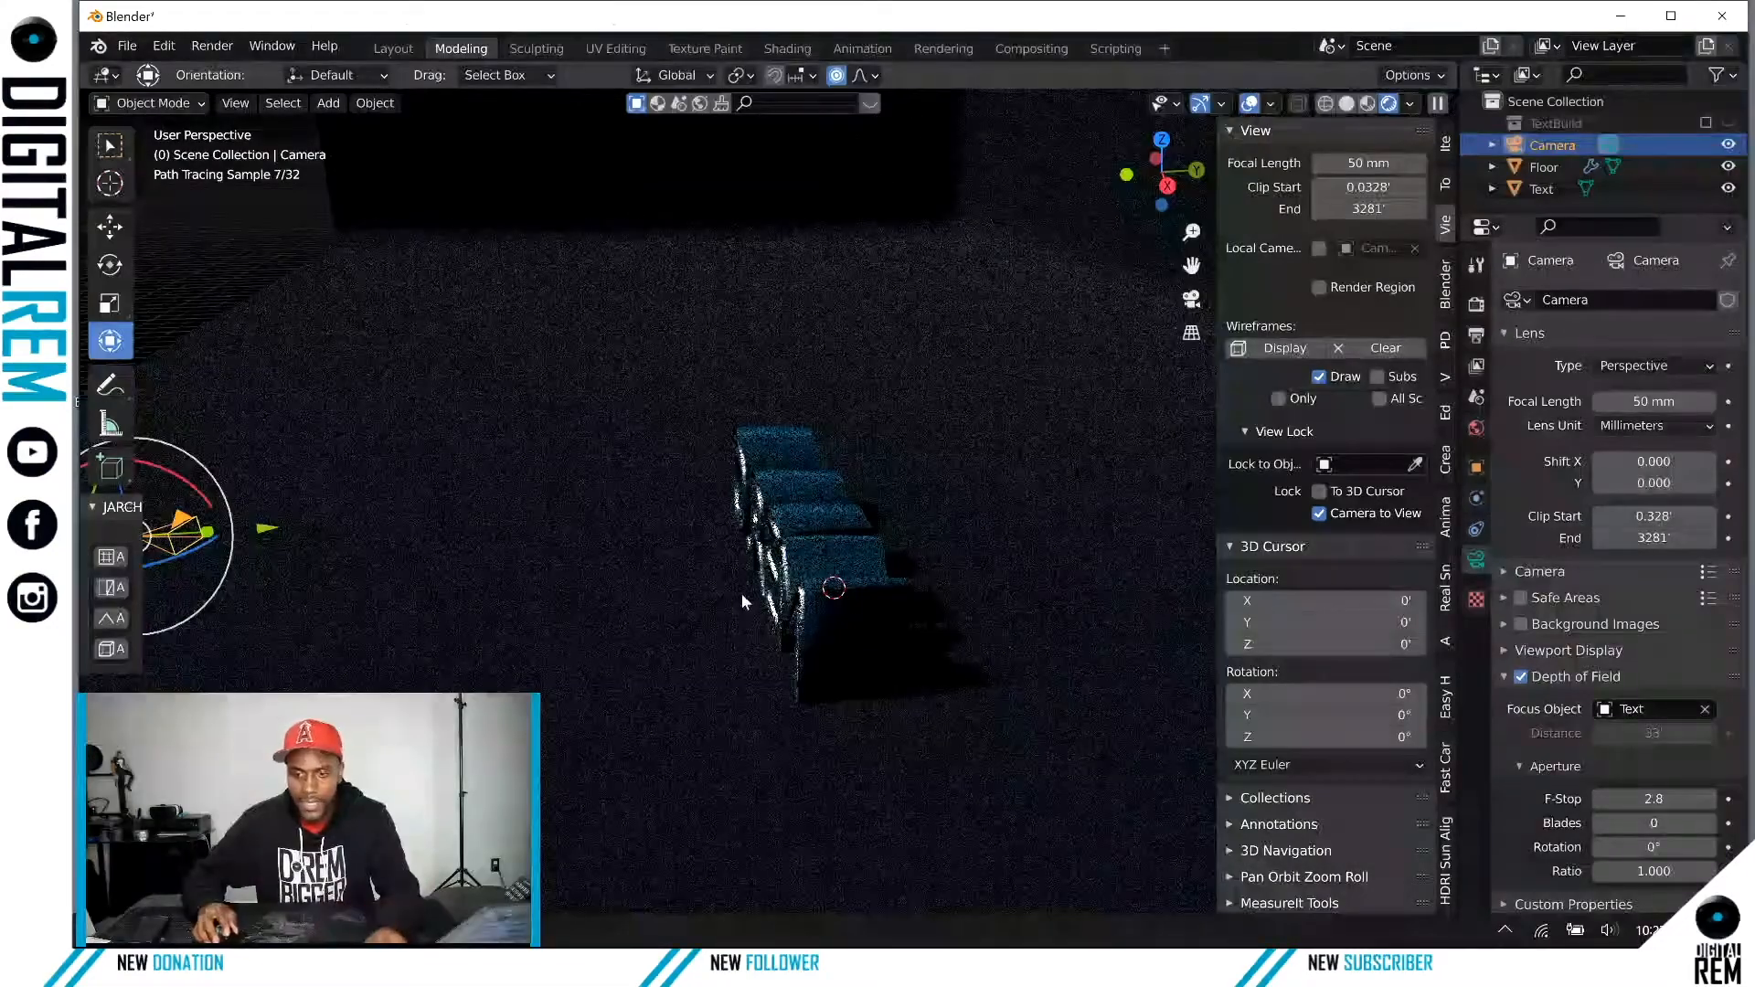
Step: Set the camera's focal length to 58 mm in camera view and render the image
key("KP_0")
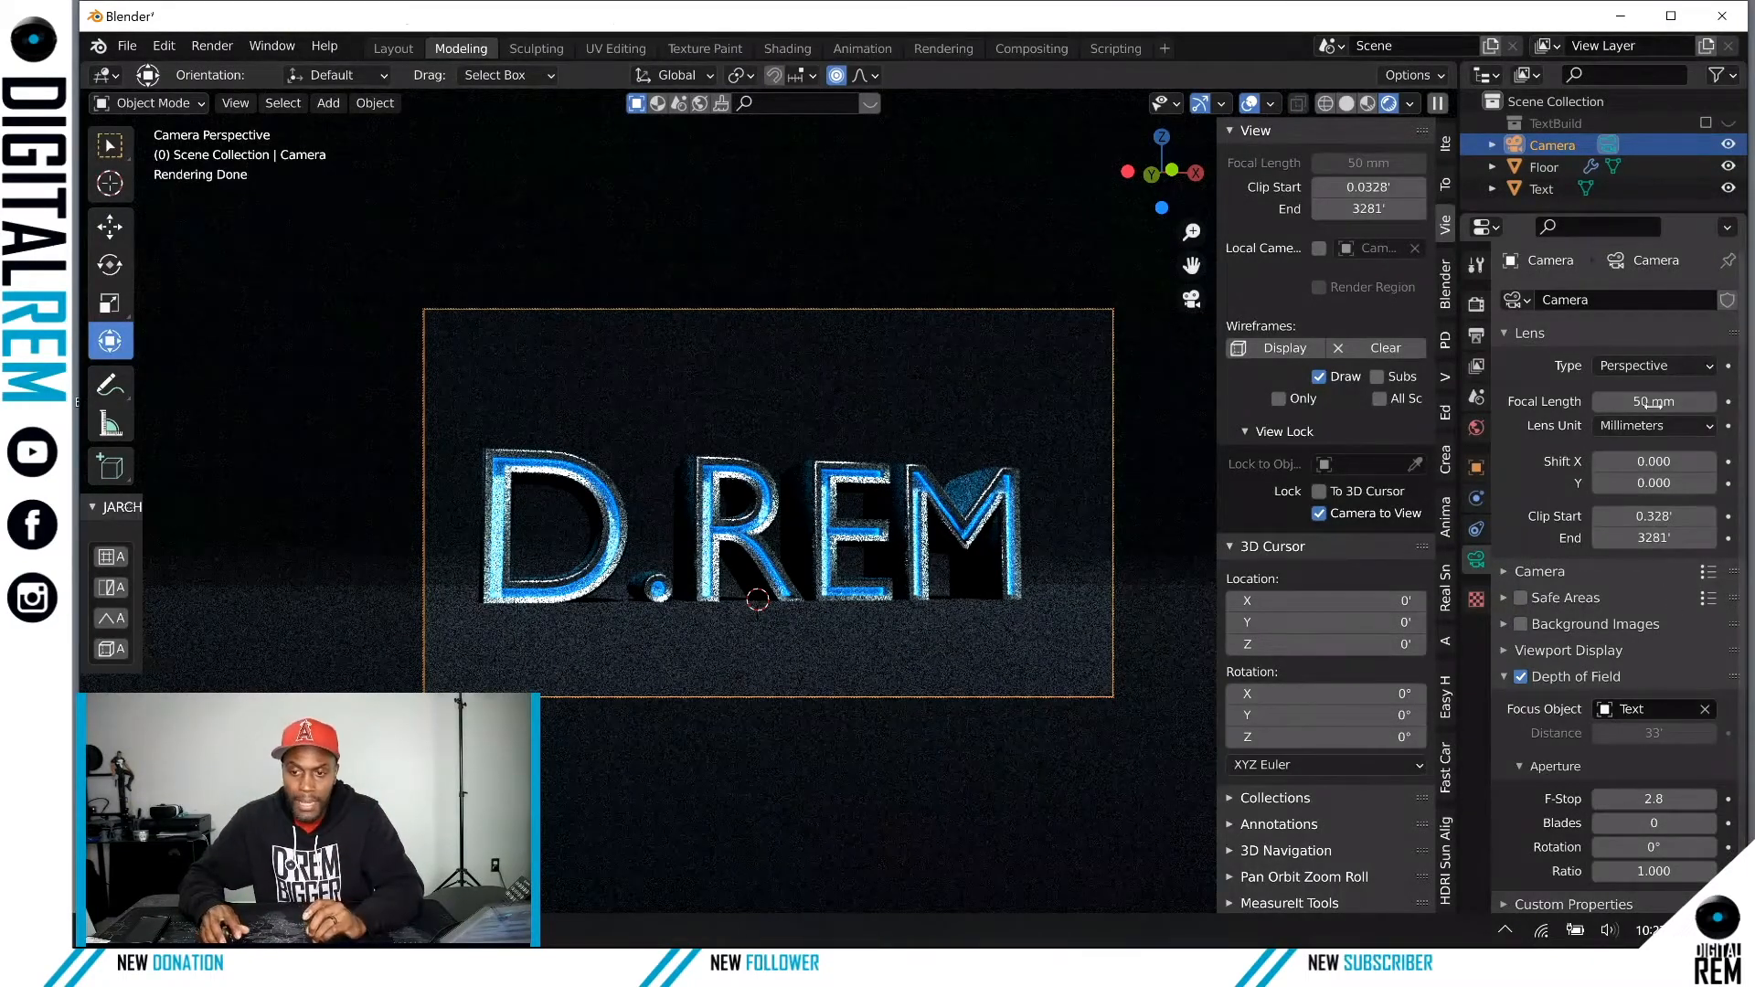
mouse_move(1653, 403)
left_mouse_down()
mouse_move(1712, 403)
mouse_move(1651, 403)
left_mouse_up()
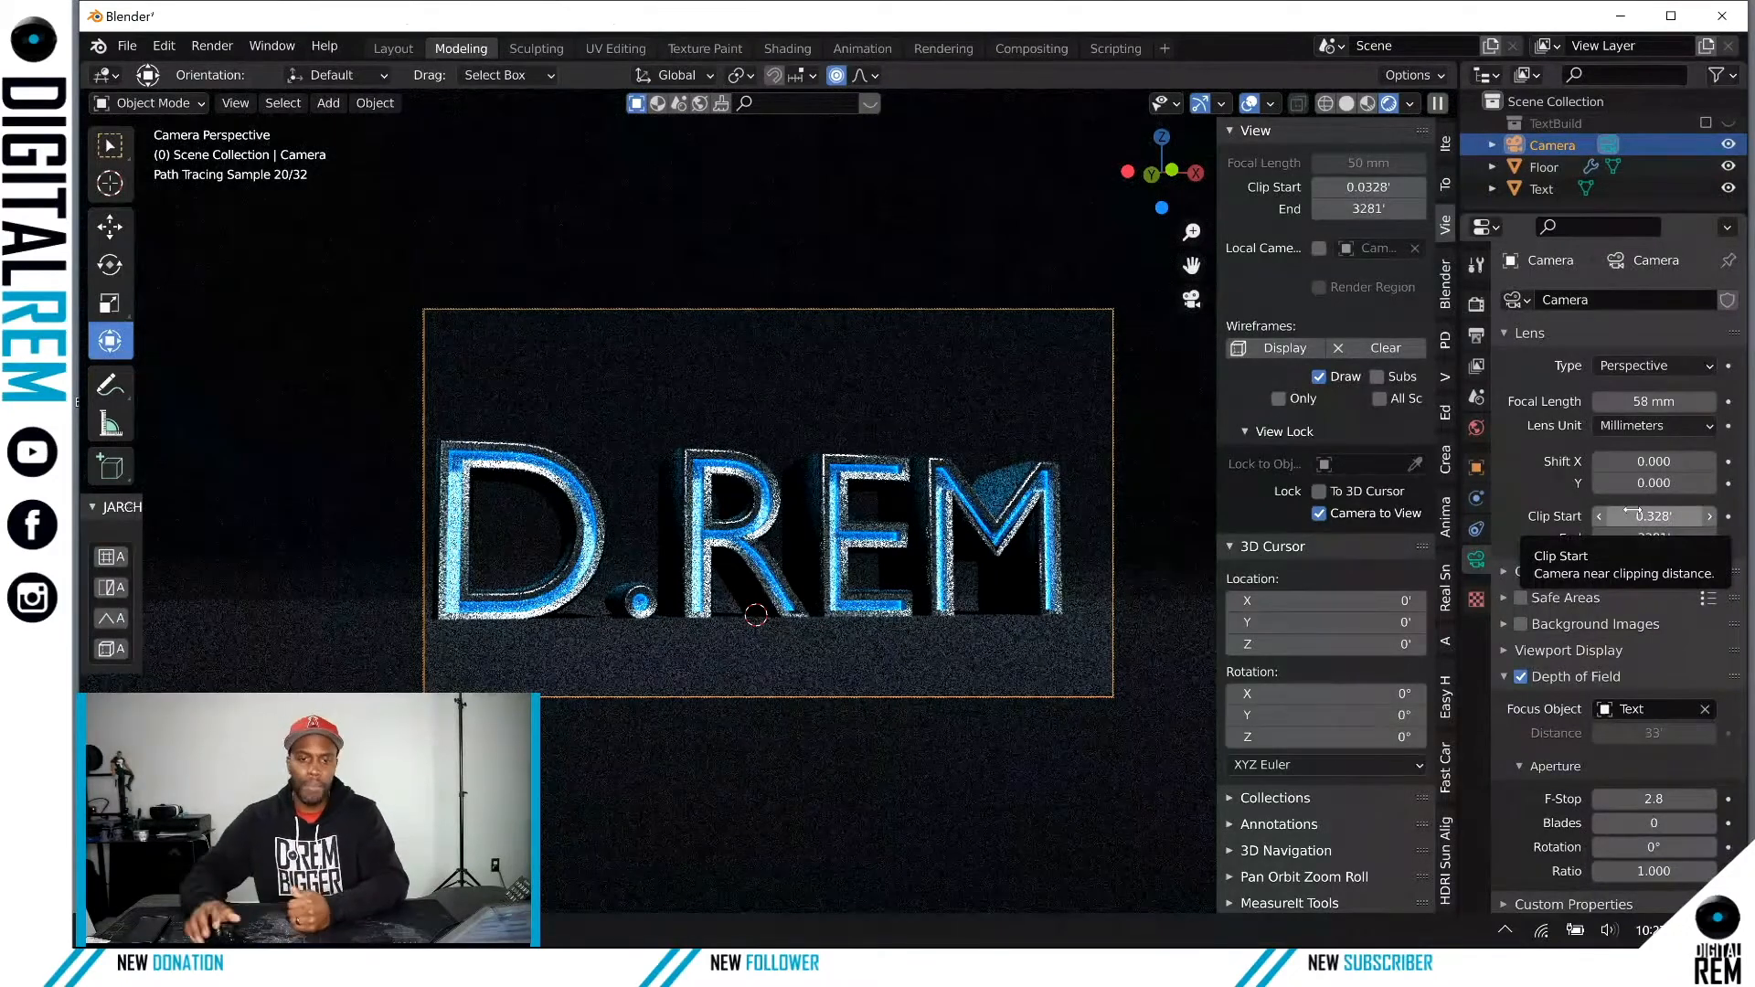
left_click(205, 53)
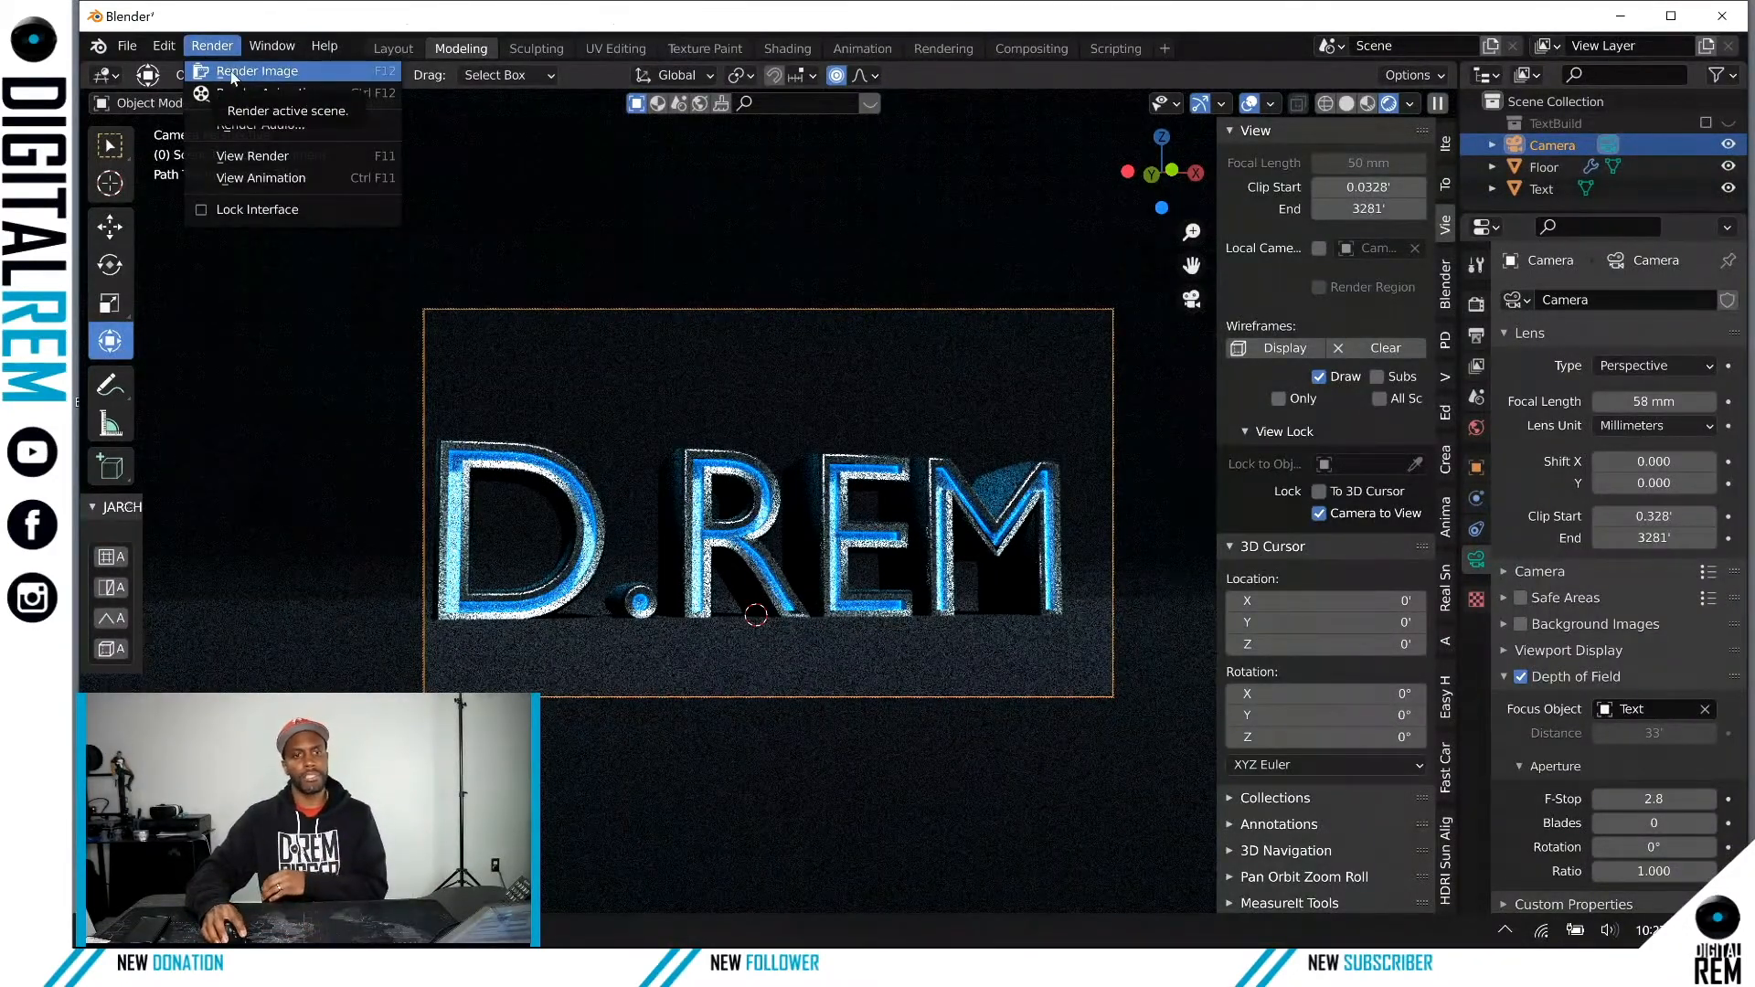
left_click(229, 72)
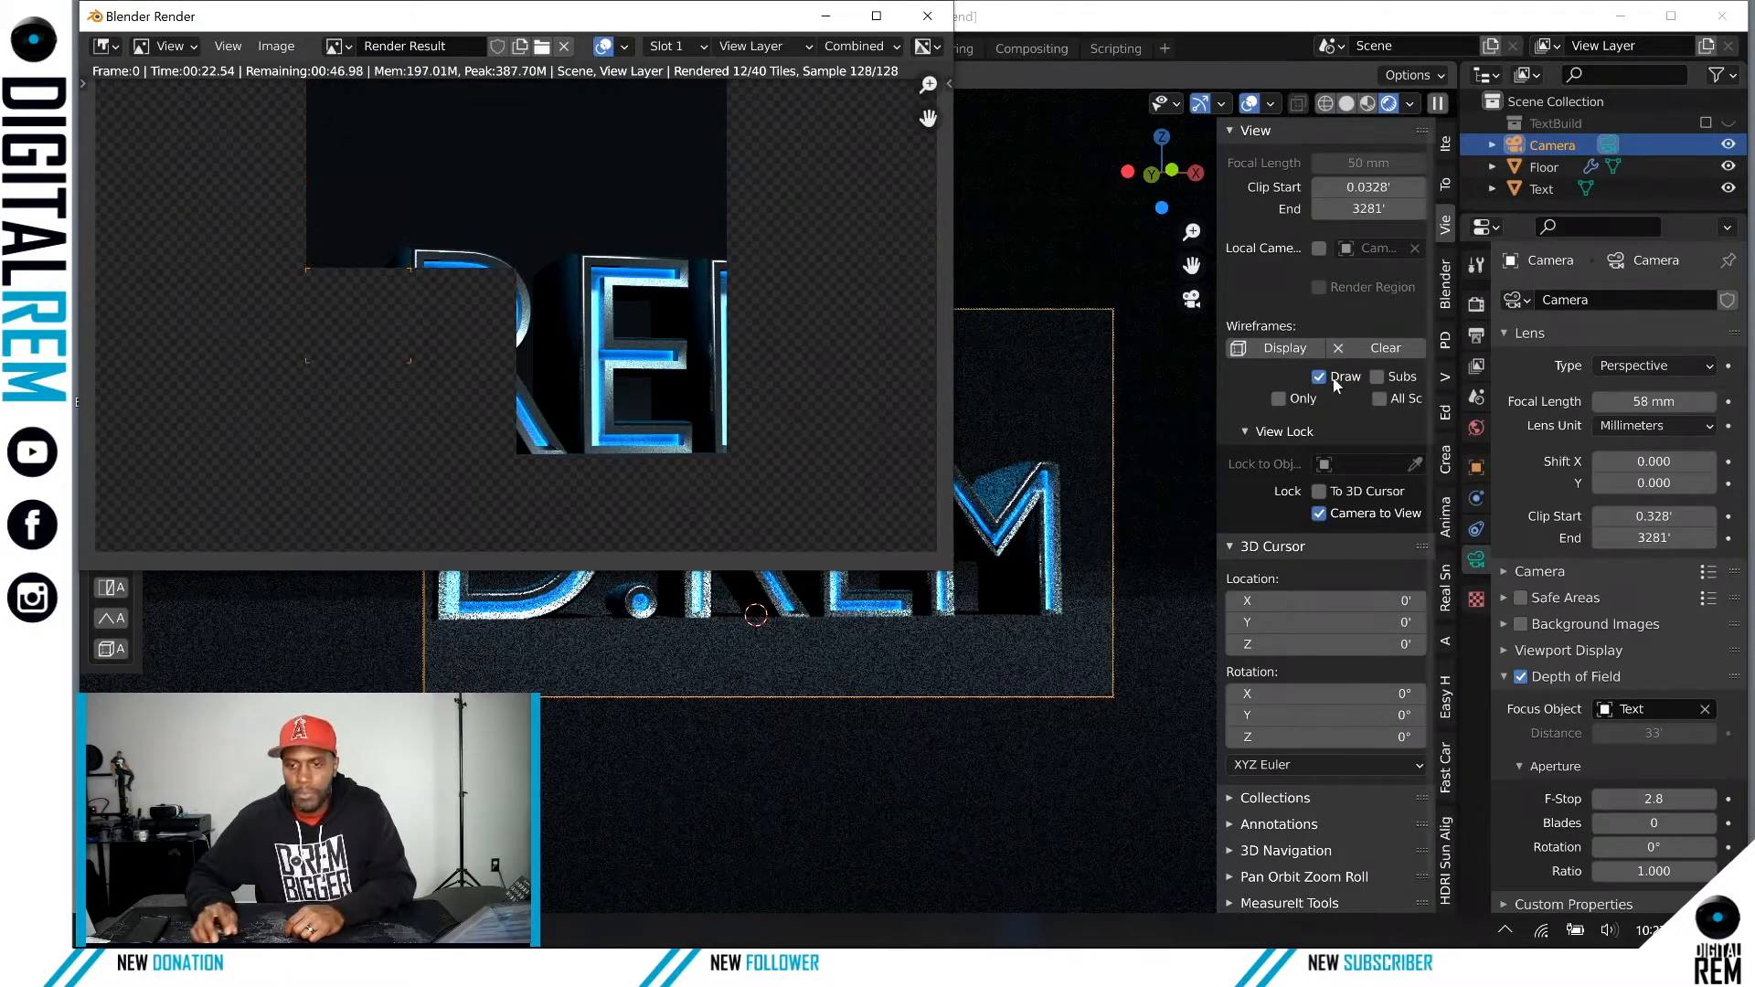
Step: Review the output resolution, frame rate and file format settings
left_click(1478, 307)
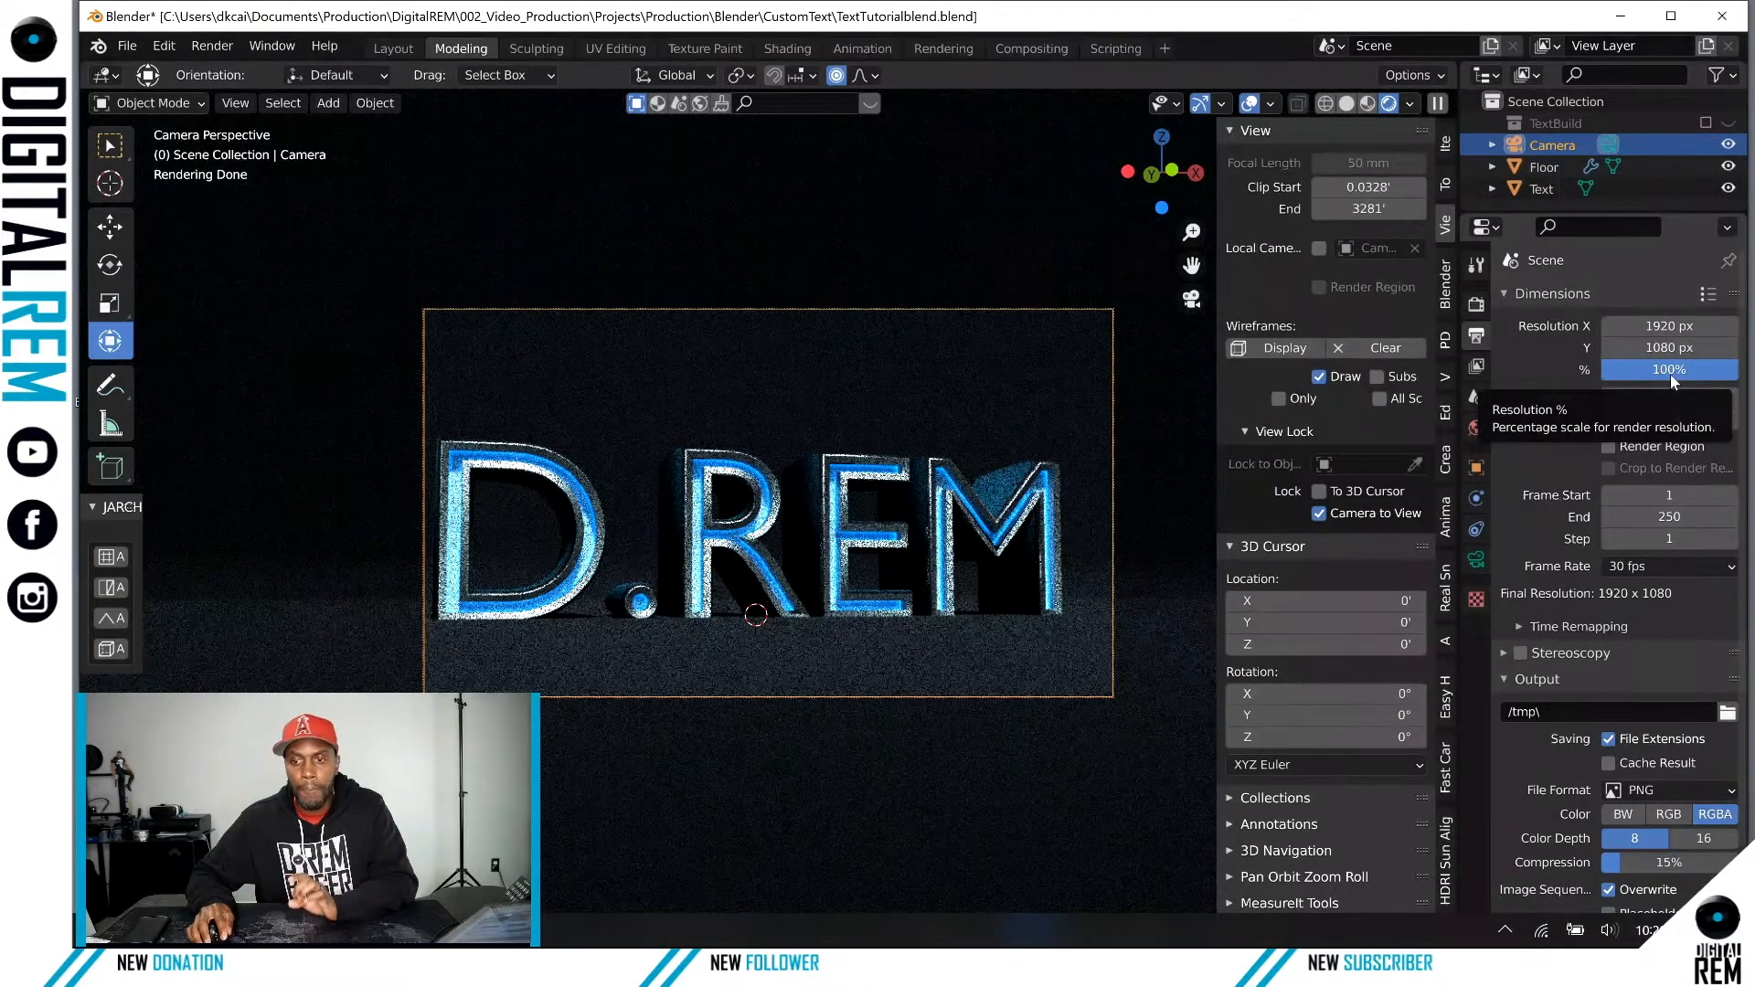
scroll(1538, 501, "down", 2)
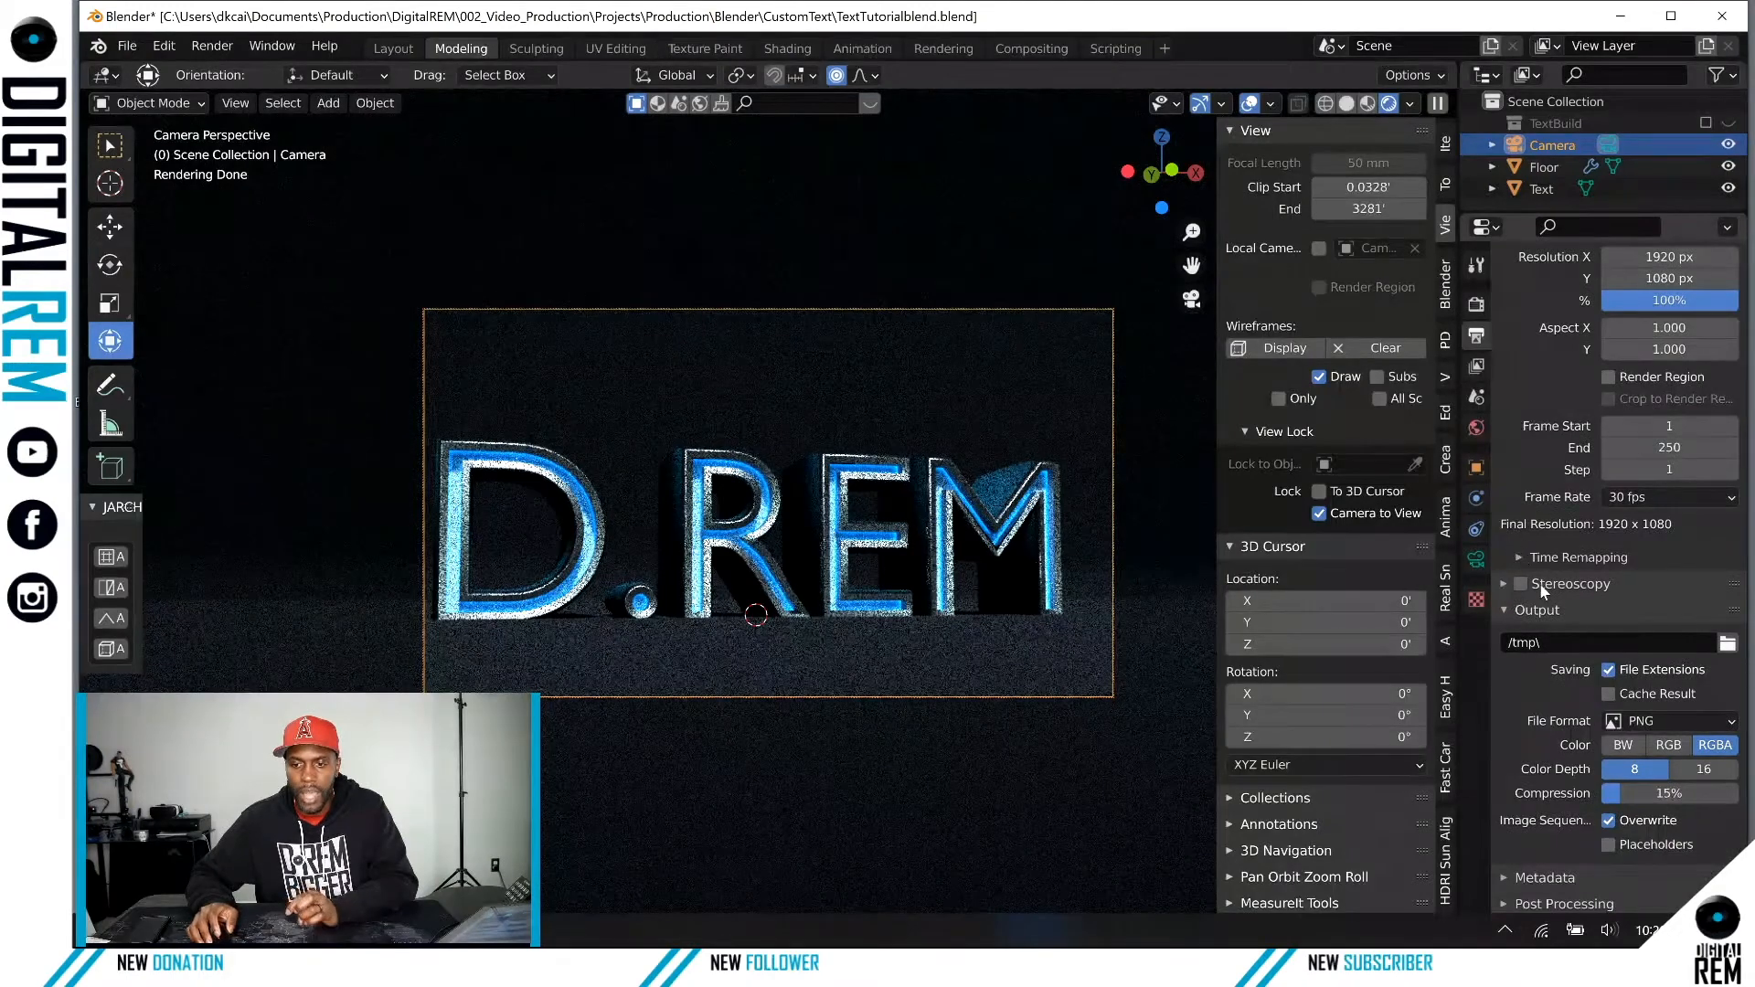
scroll(1543, 574, "up", 2)
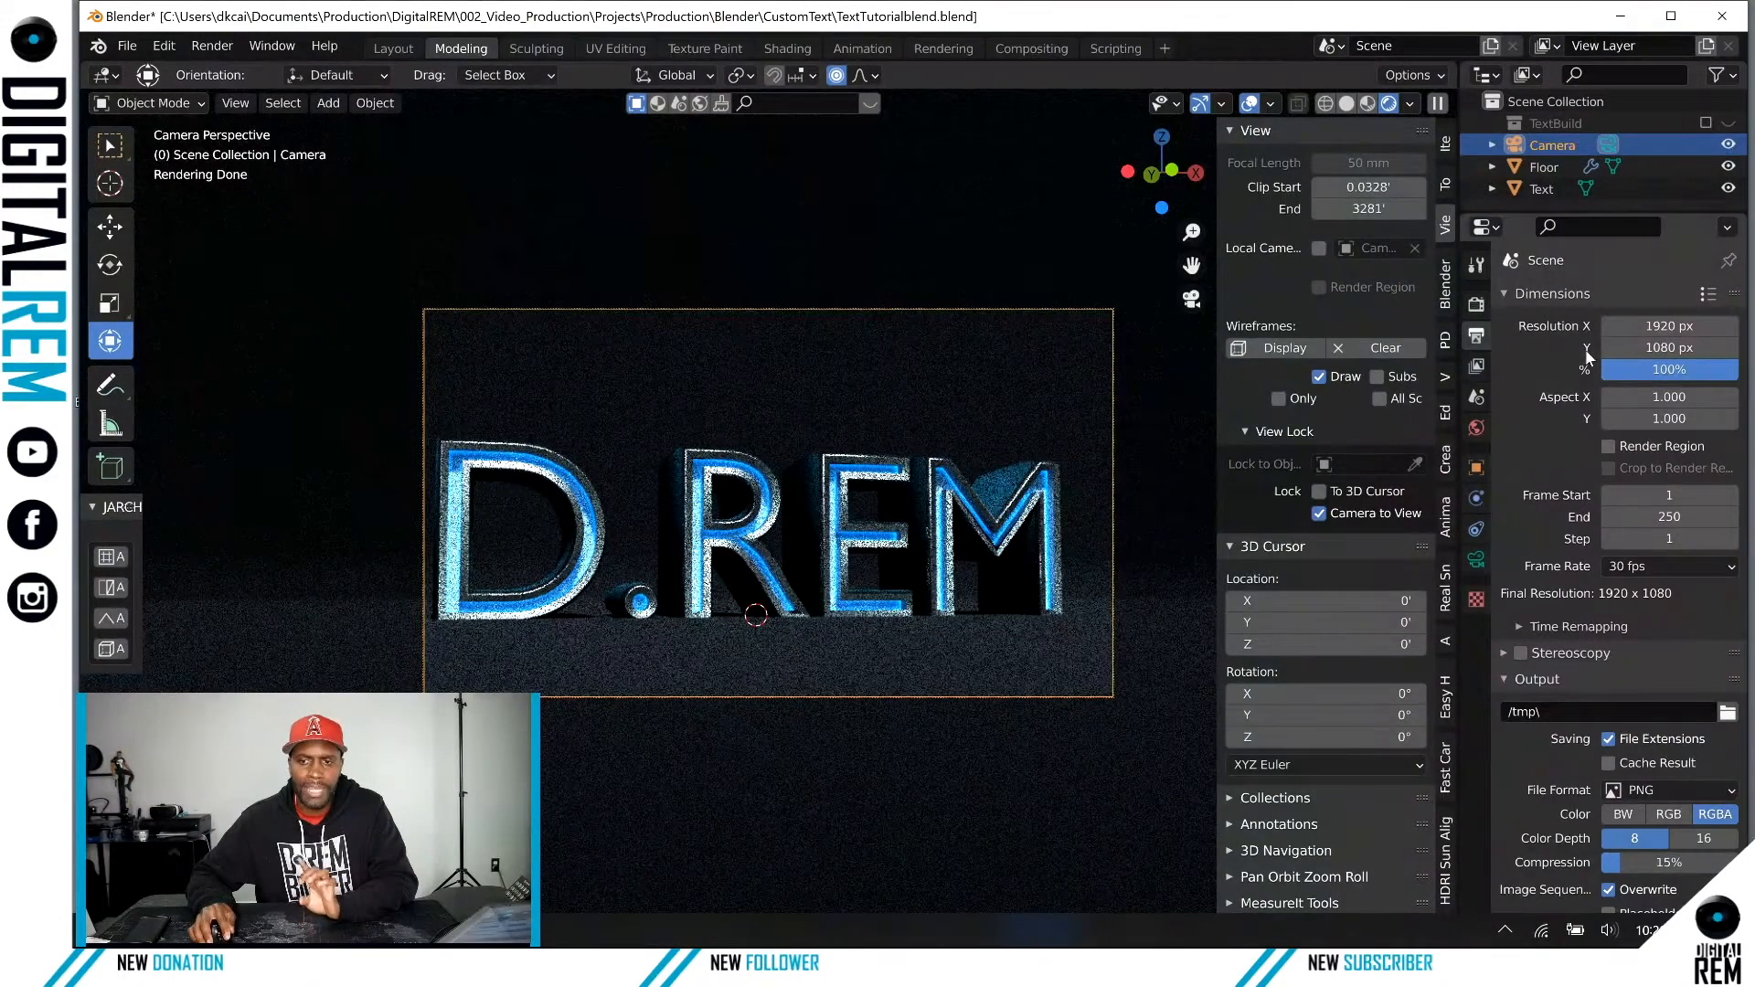
Step: Review the Film section of the Cycles render settings, including its pixel filter and transparency options
left_click(1478, 305)
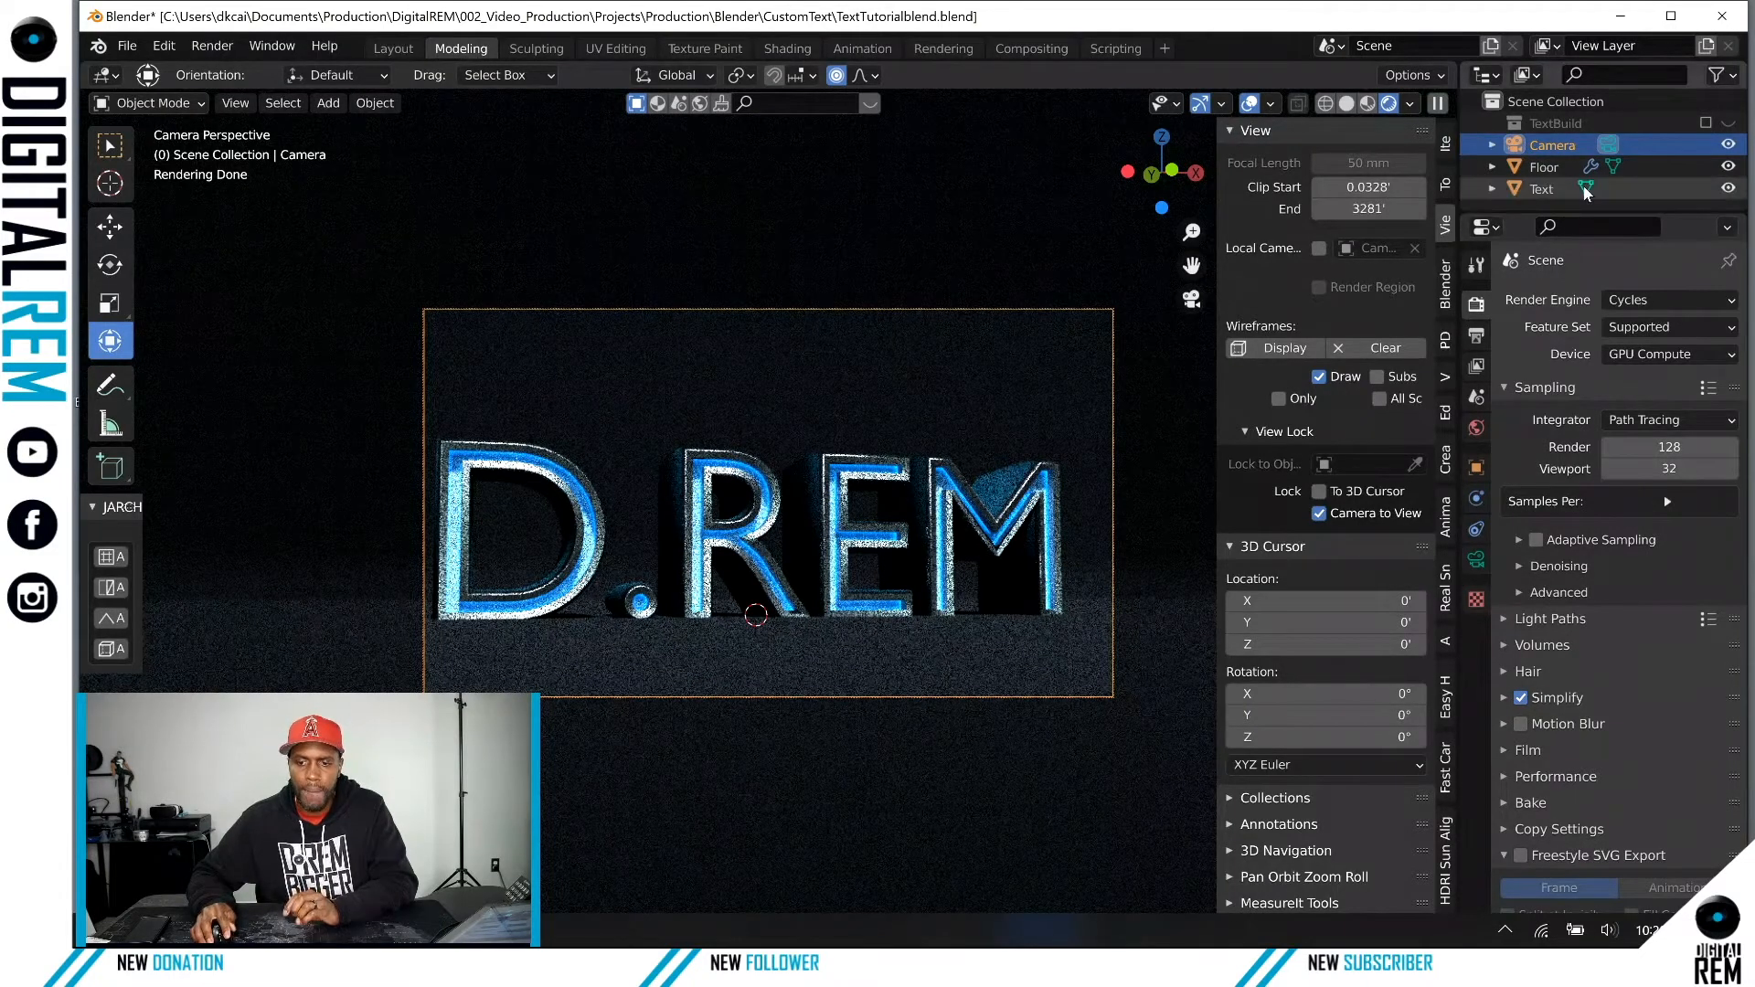
left_click(1498, 748)
scroll(1555, 752, "down", 3)
scroll(1573, 743, "down", 1)
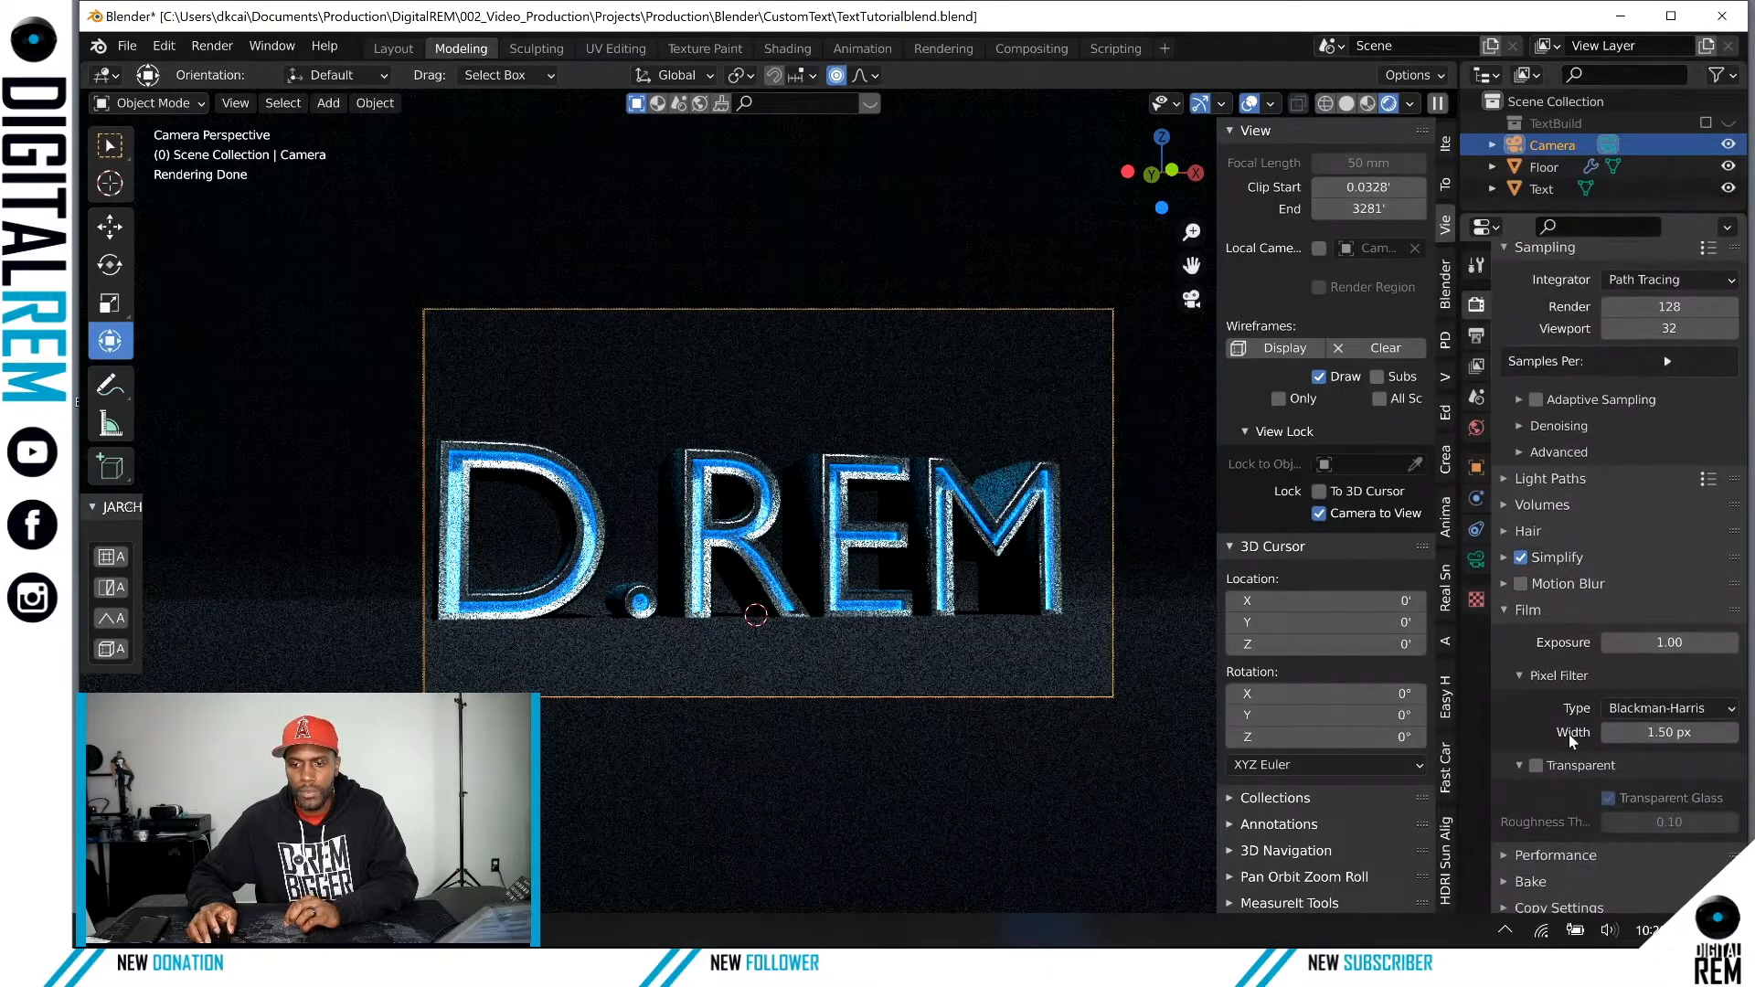
left_click(1508, 610)
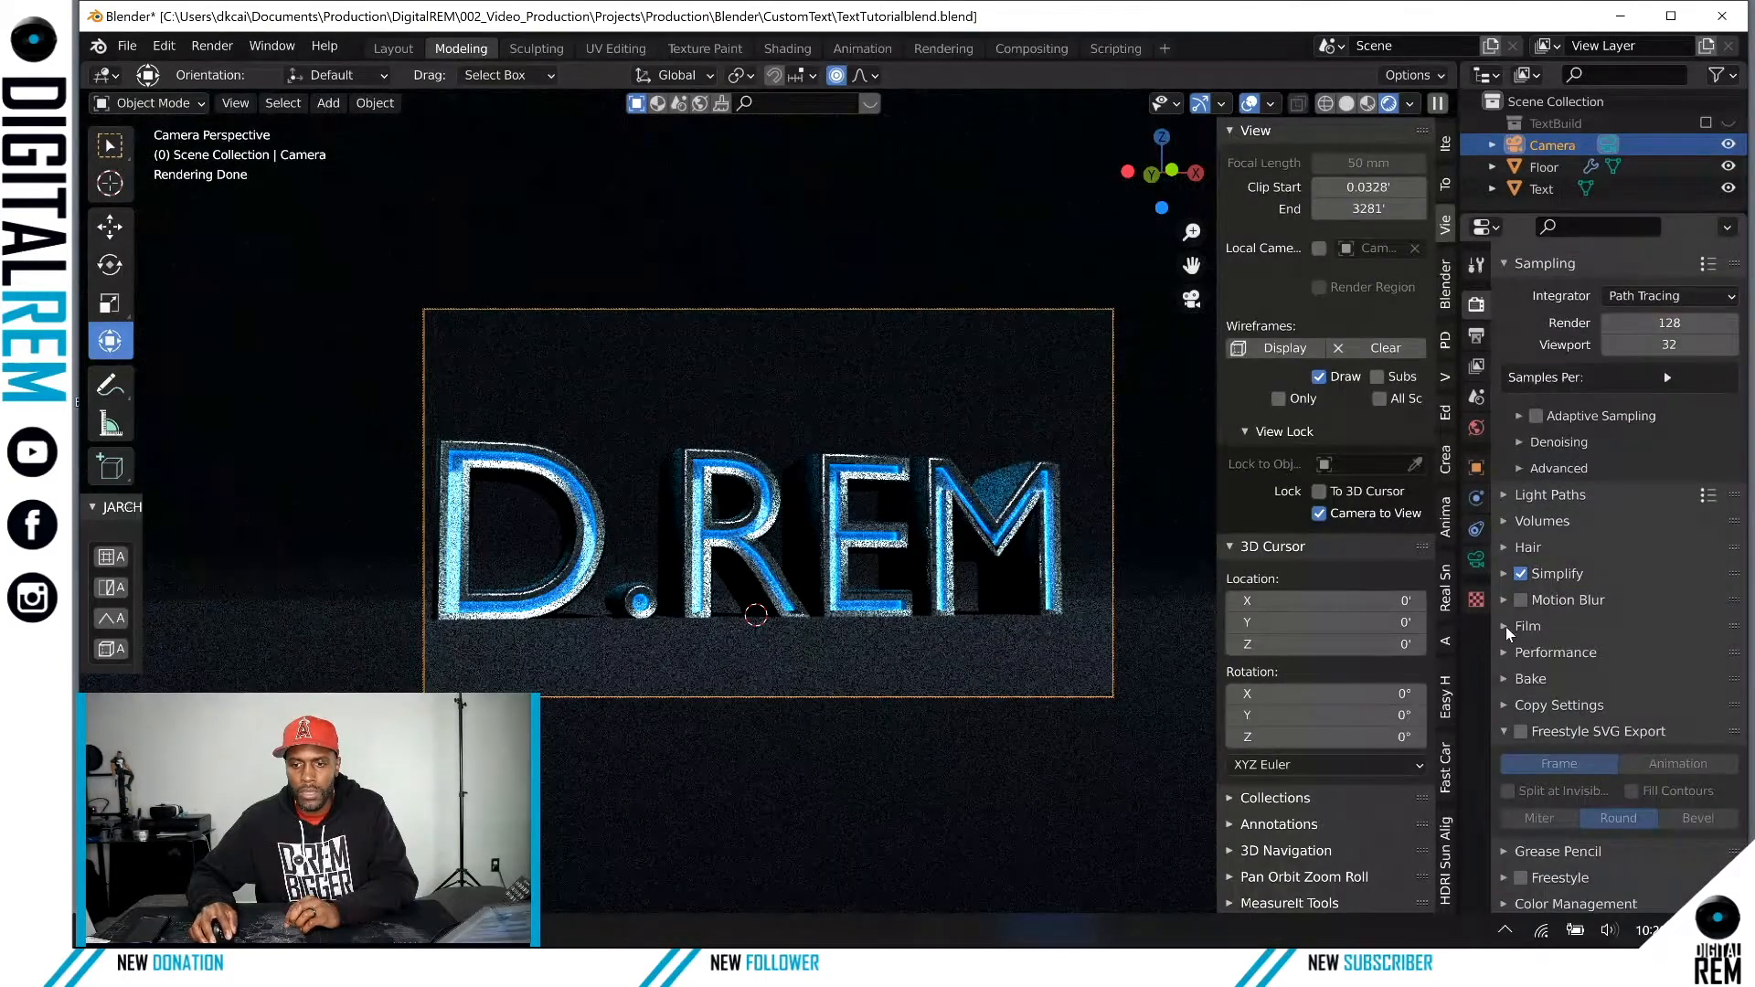
left_click(1507, 626)
left_click(1506, 626)
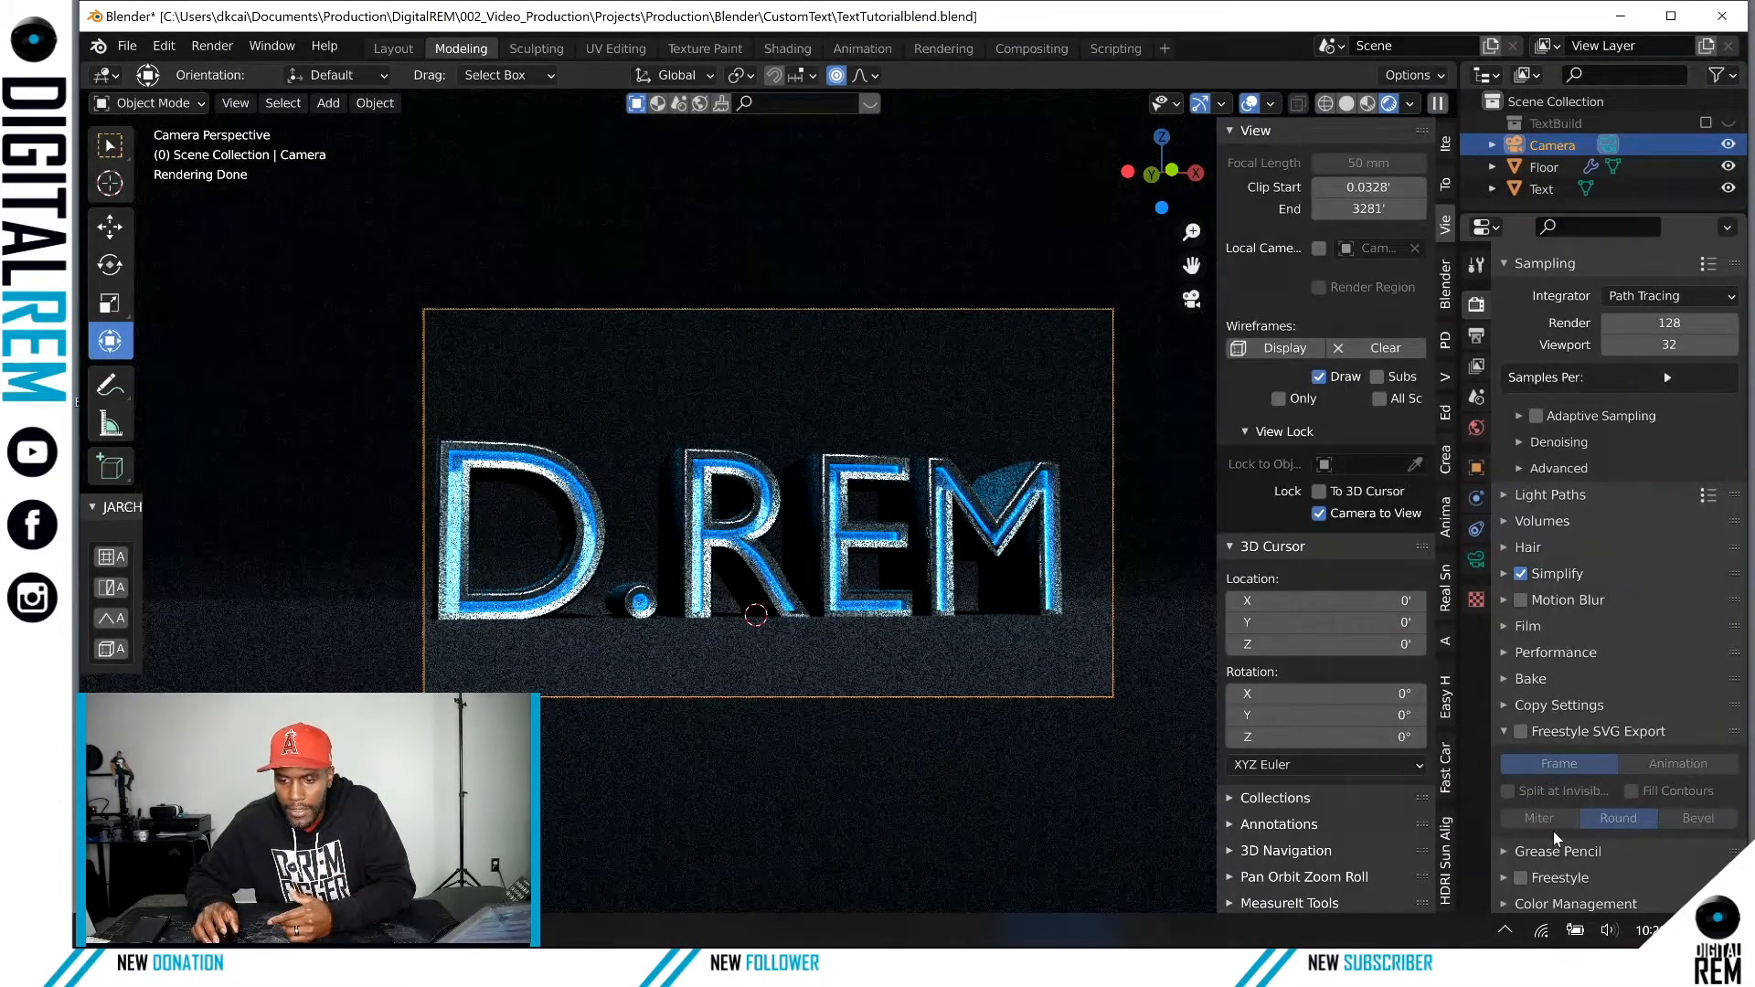
Step: Set the color management view transform to Filmic with the Medium Low Contrast look
left_click(1515, 903)
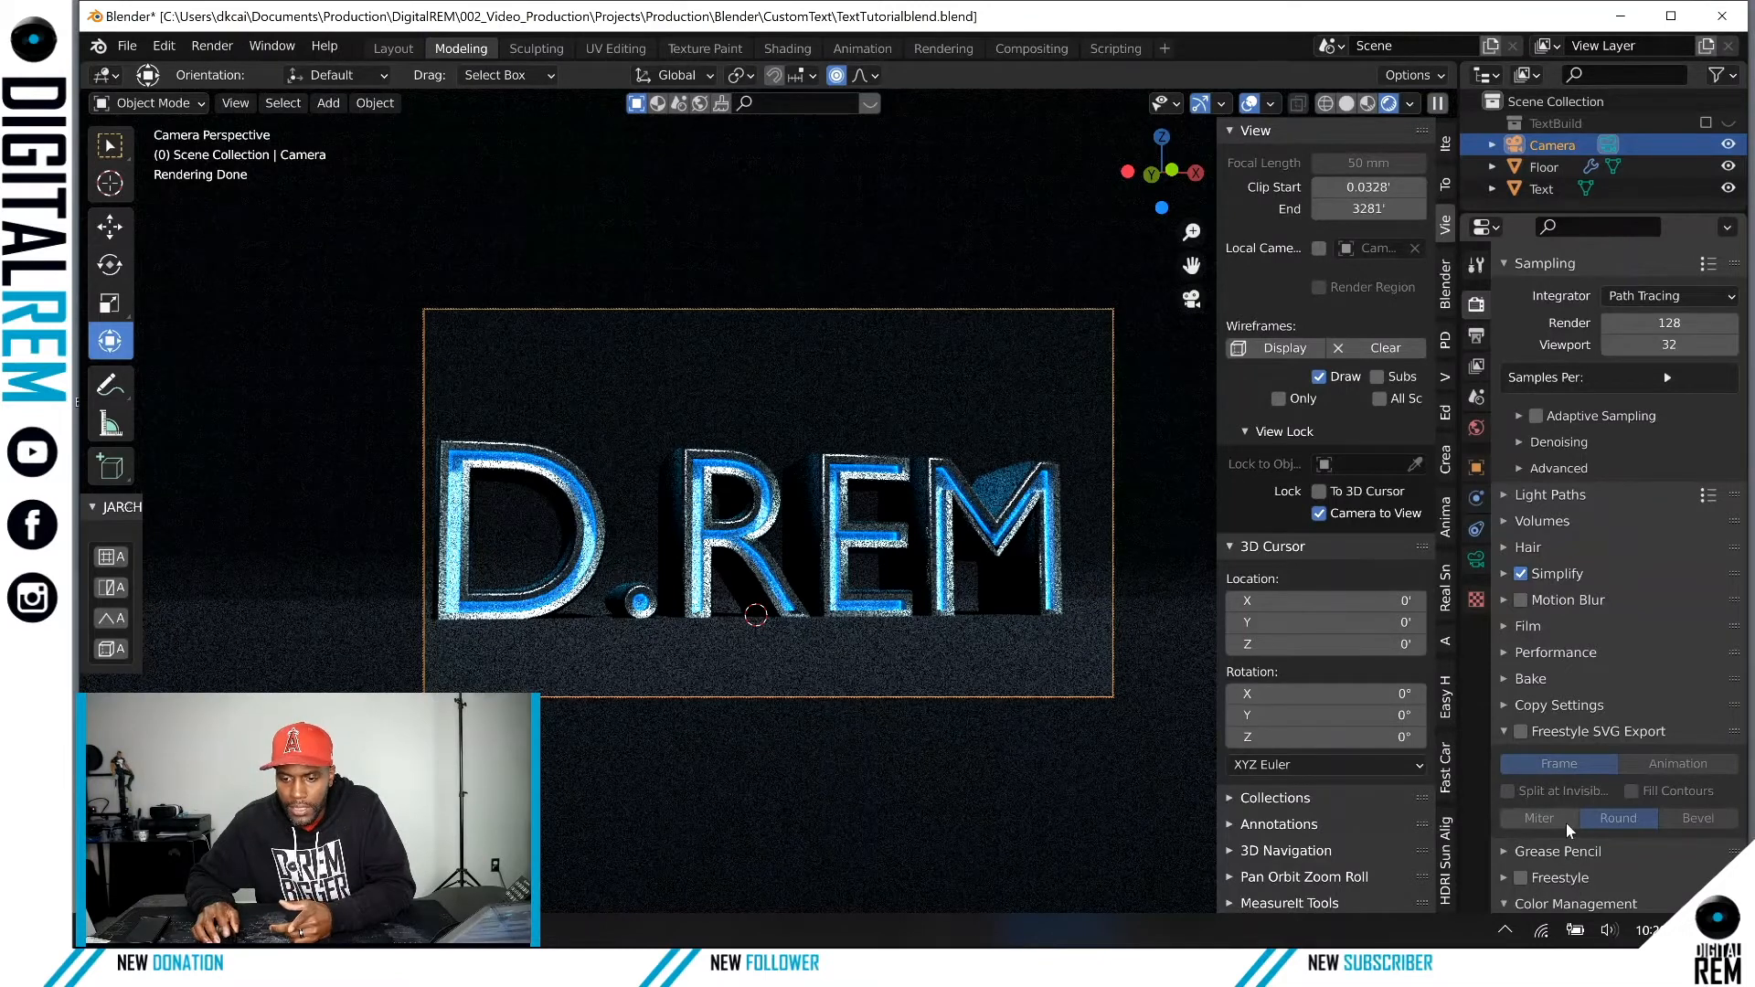
scroll(1577, 803, "down", 4)
scroll(1577, 800, "down", 2)
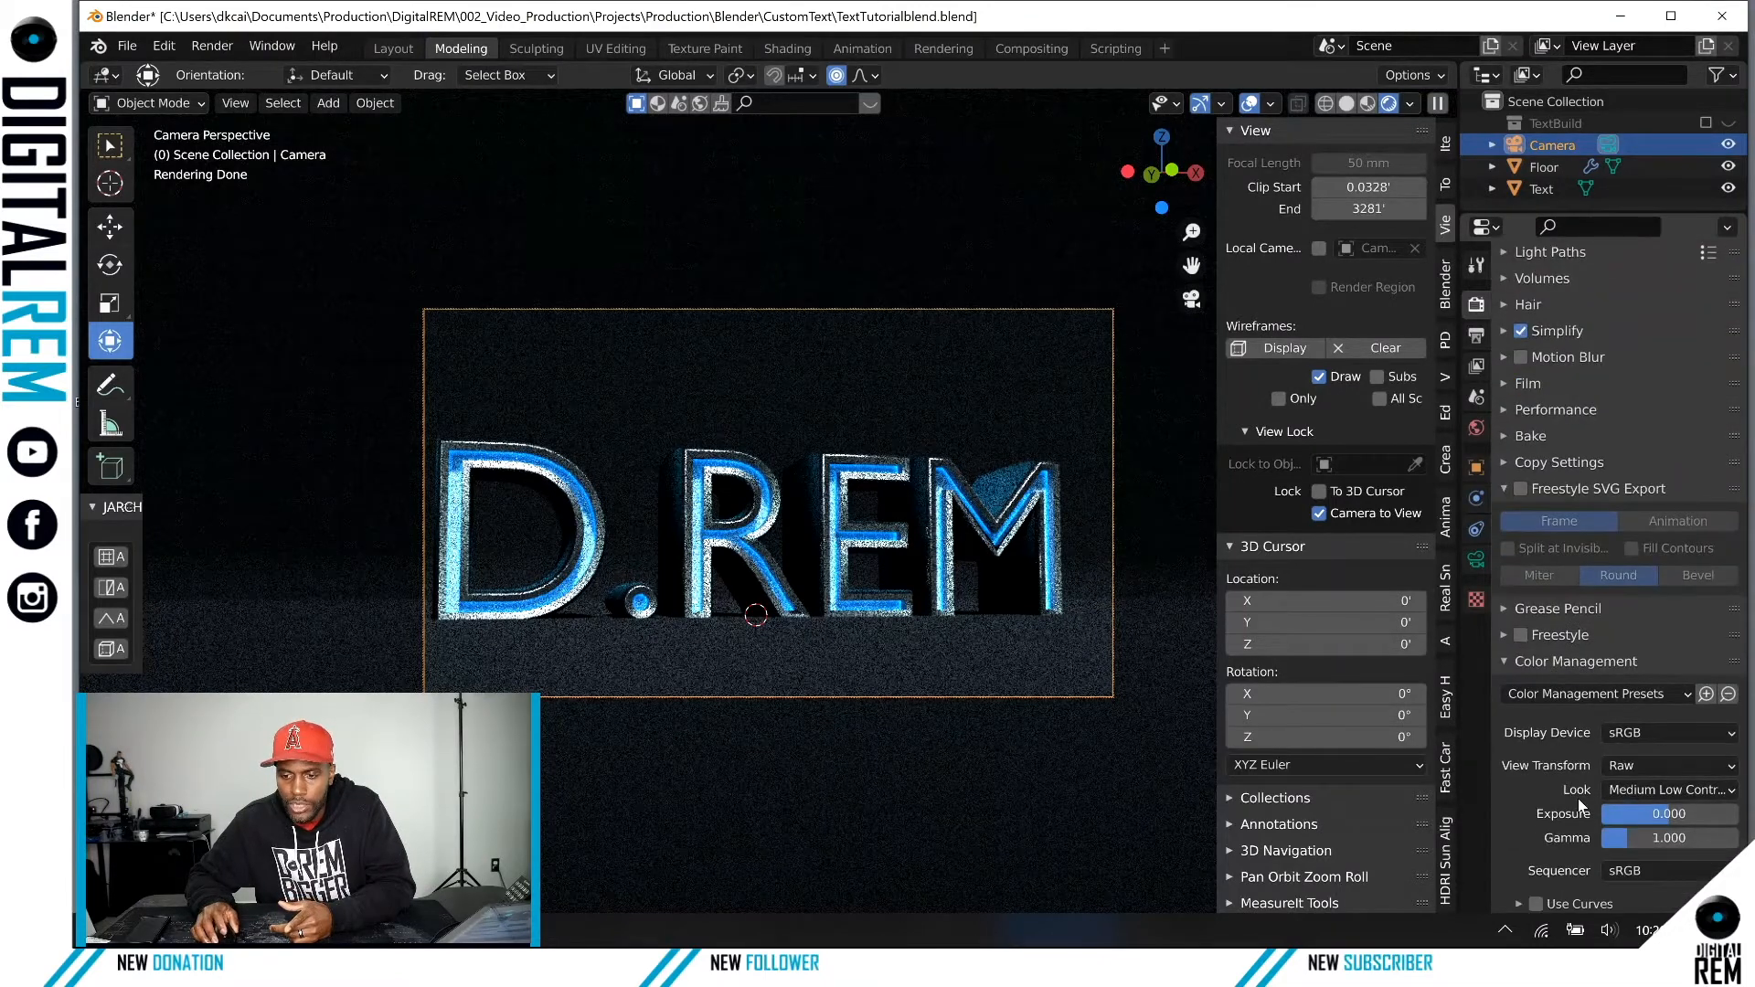
left_click(1633, 766)
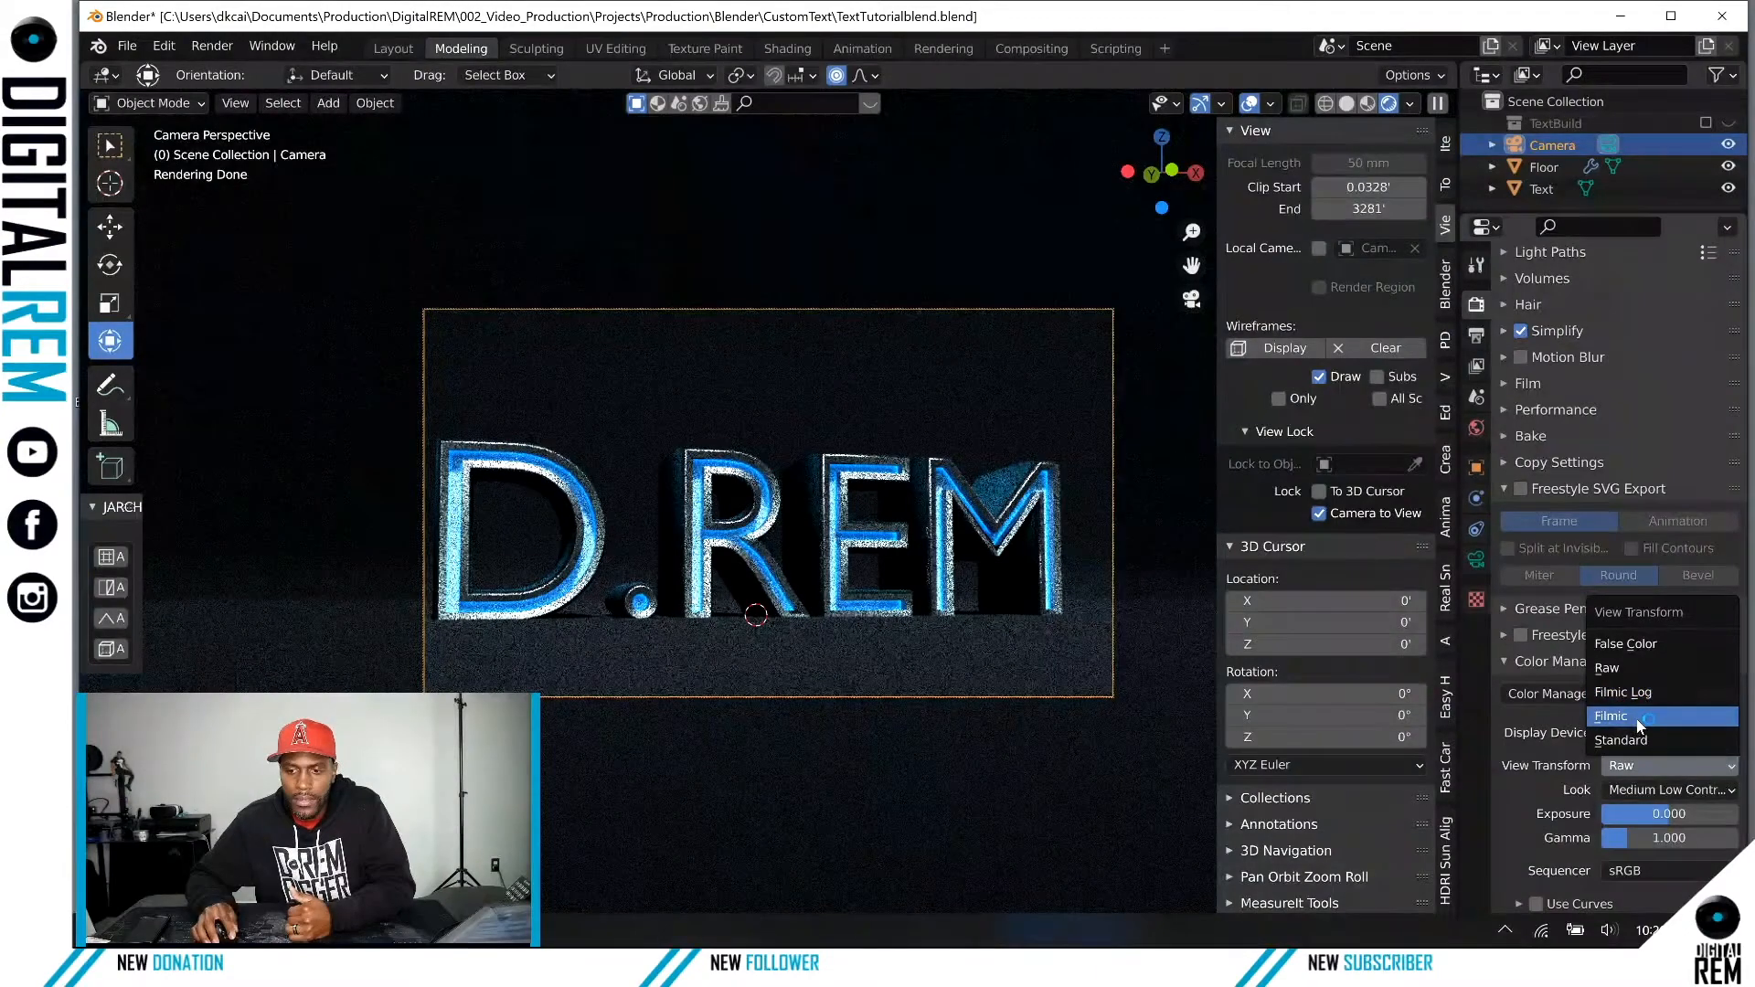
left_click(1637, 718)
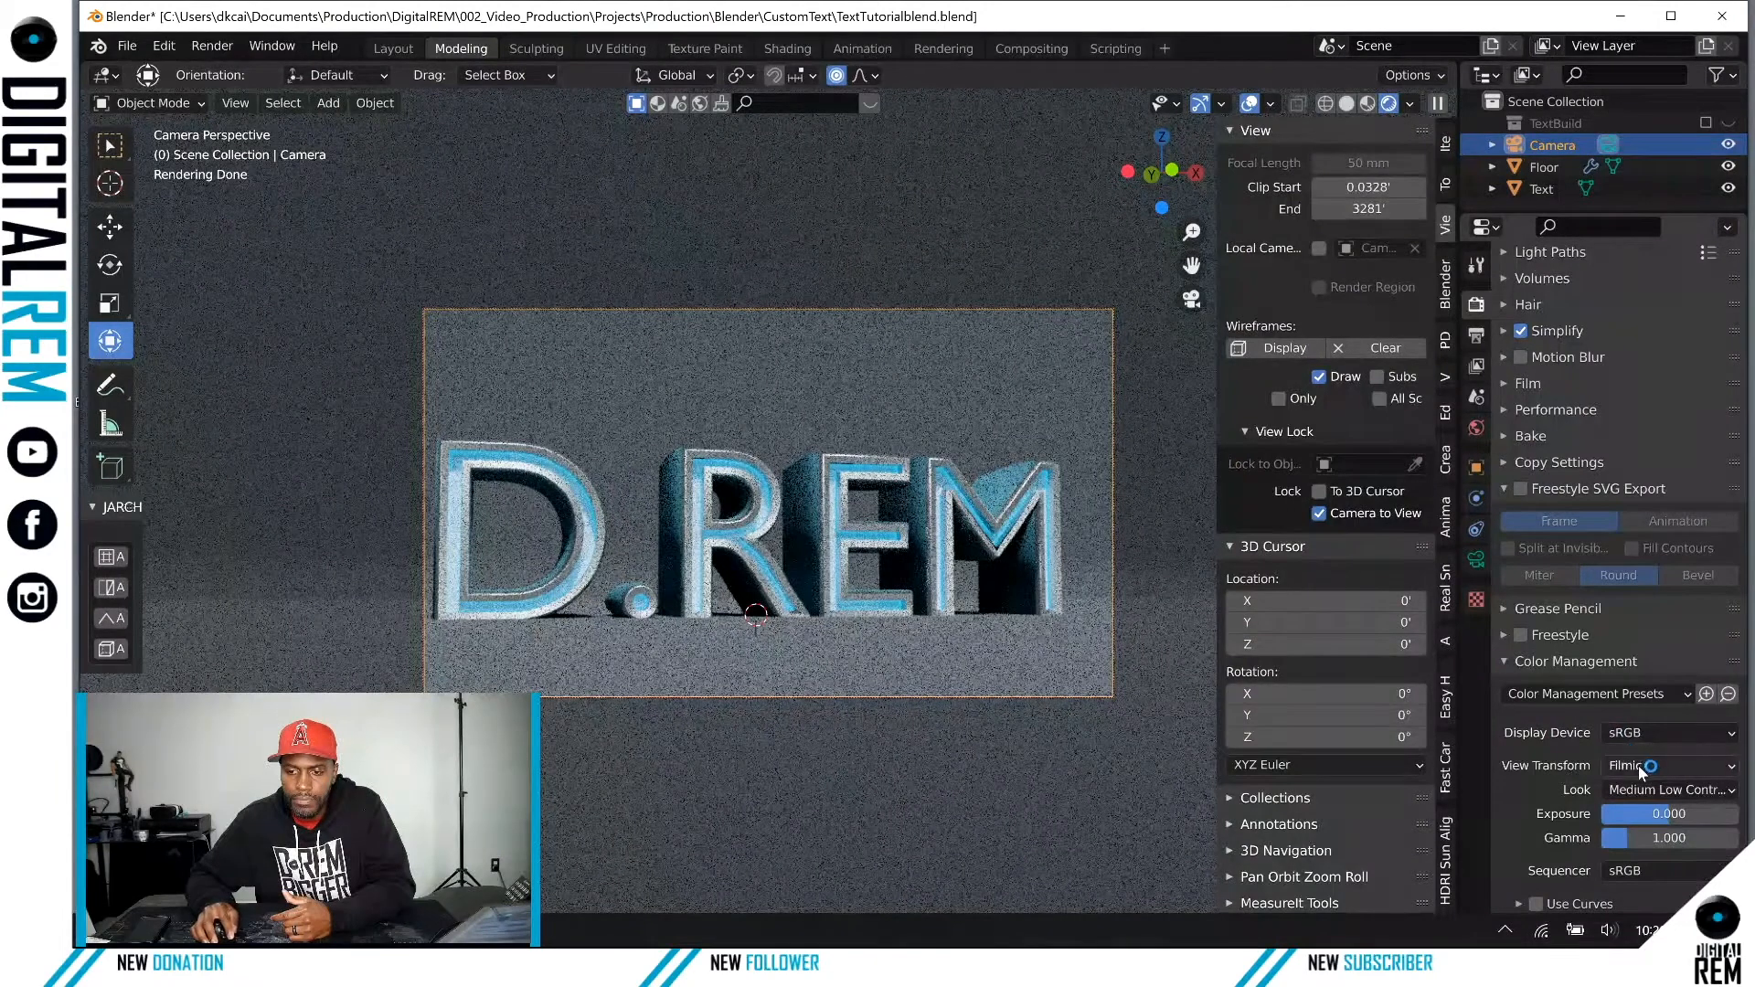
left_click(1650, 790)
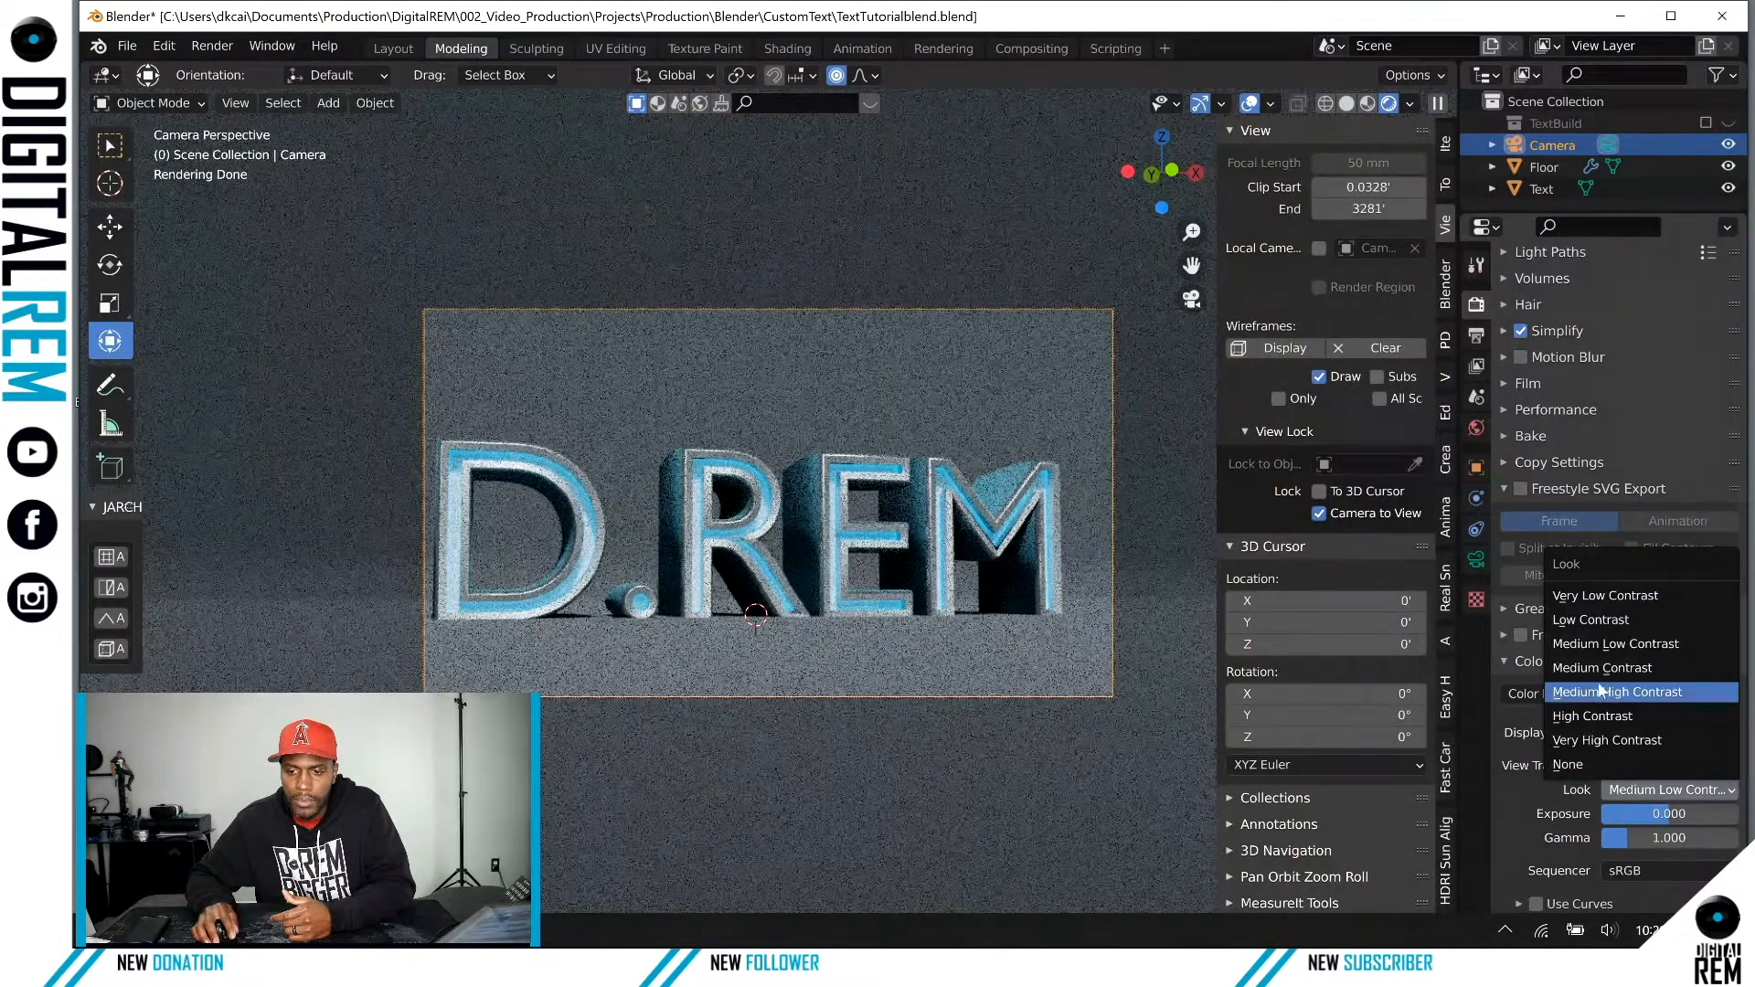
left_click(1642, 646)
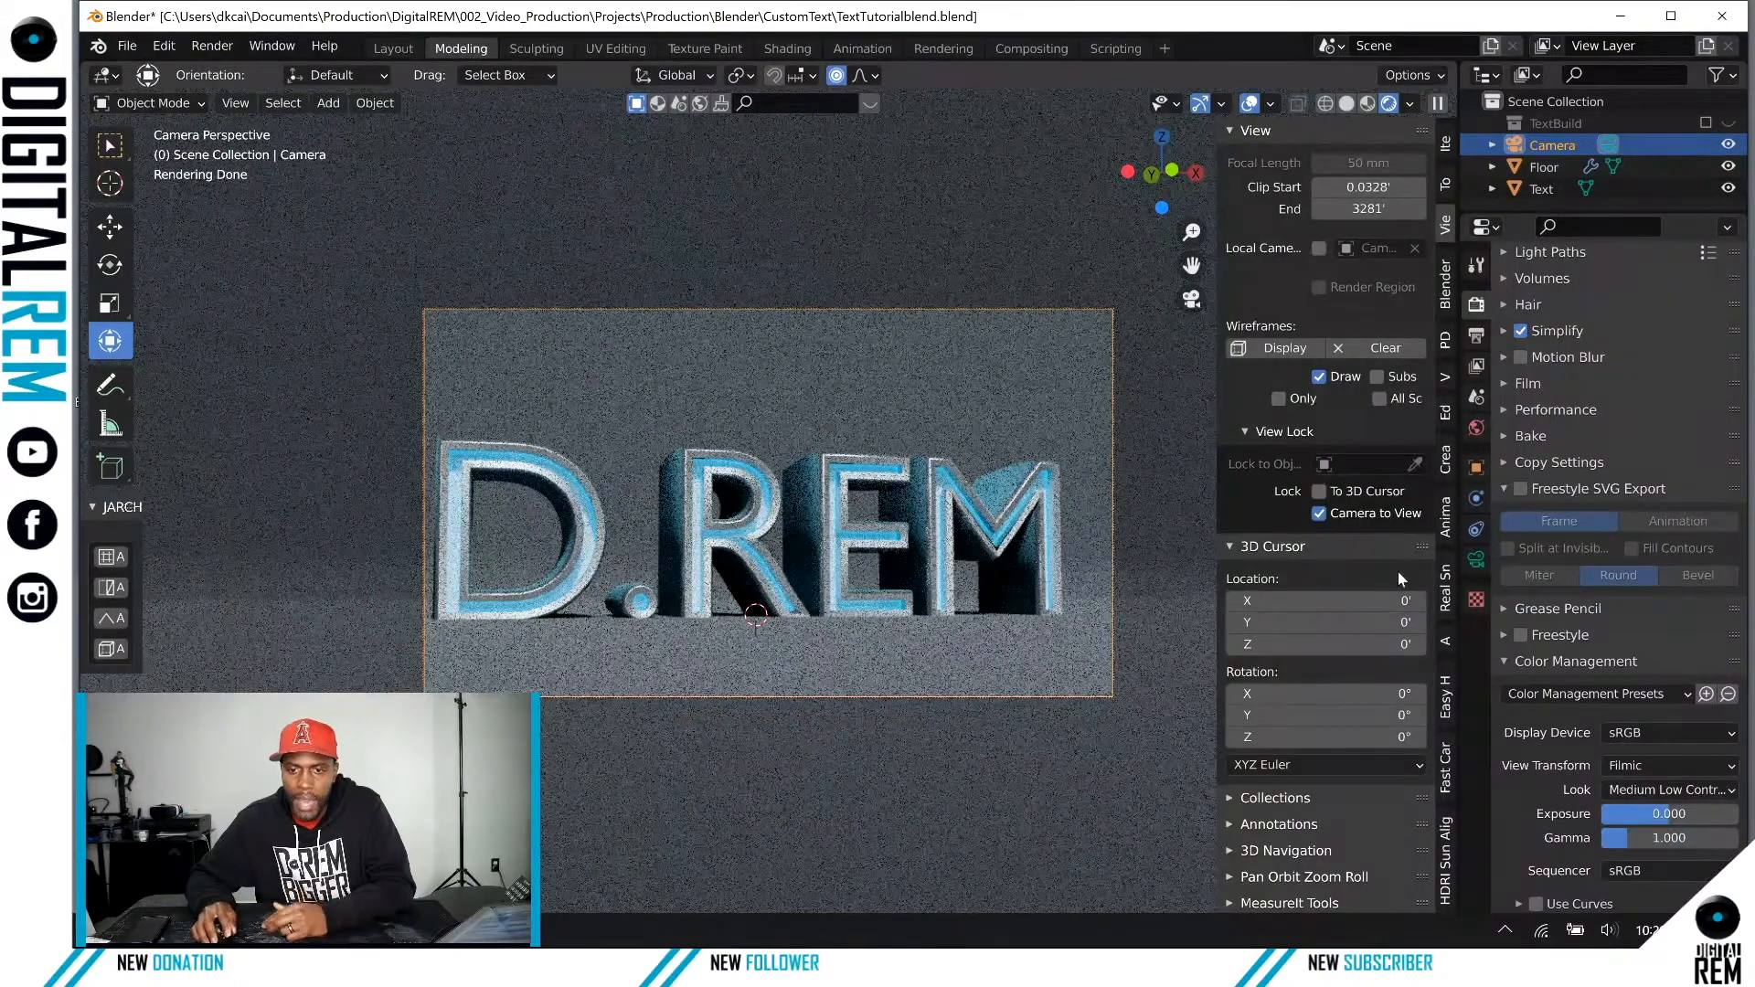
Step: Set the Easy HDRI sky strength to 0.5
left_click(1446, 710)
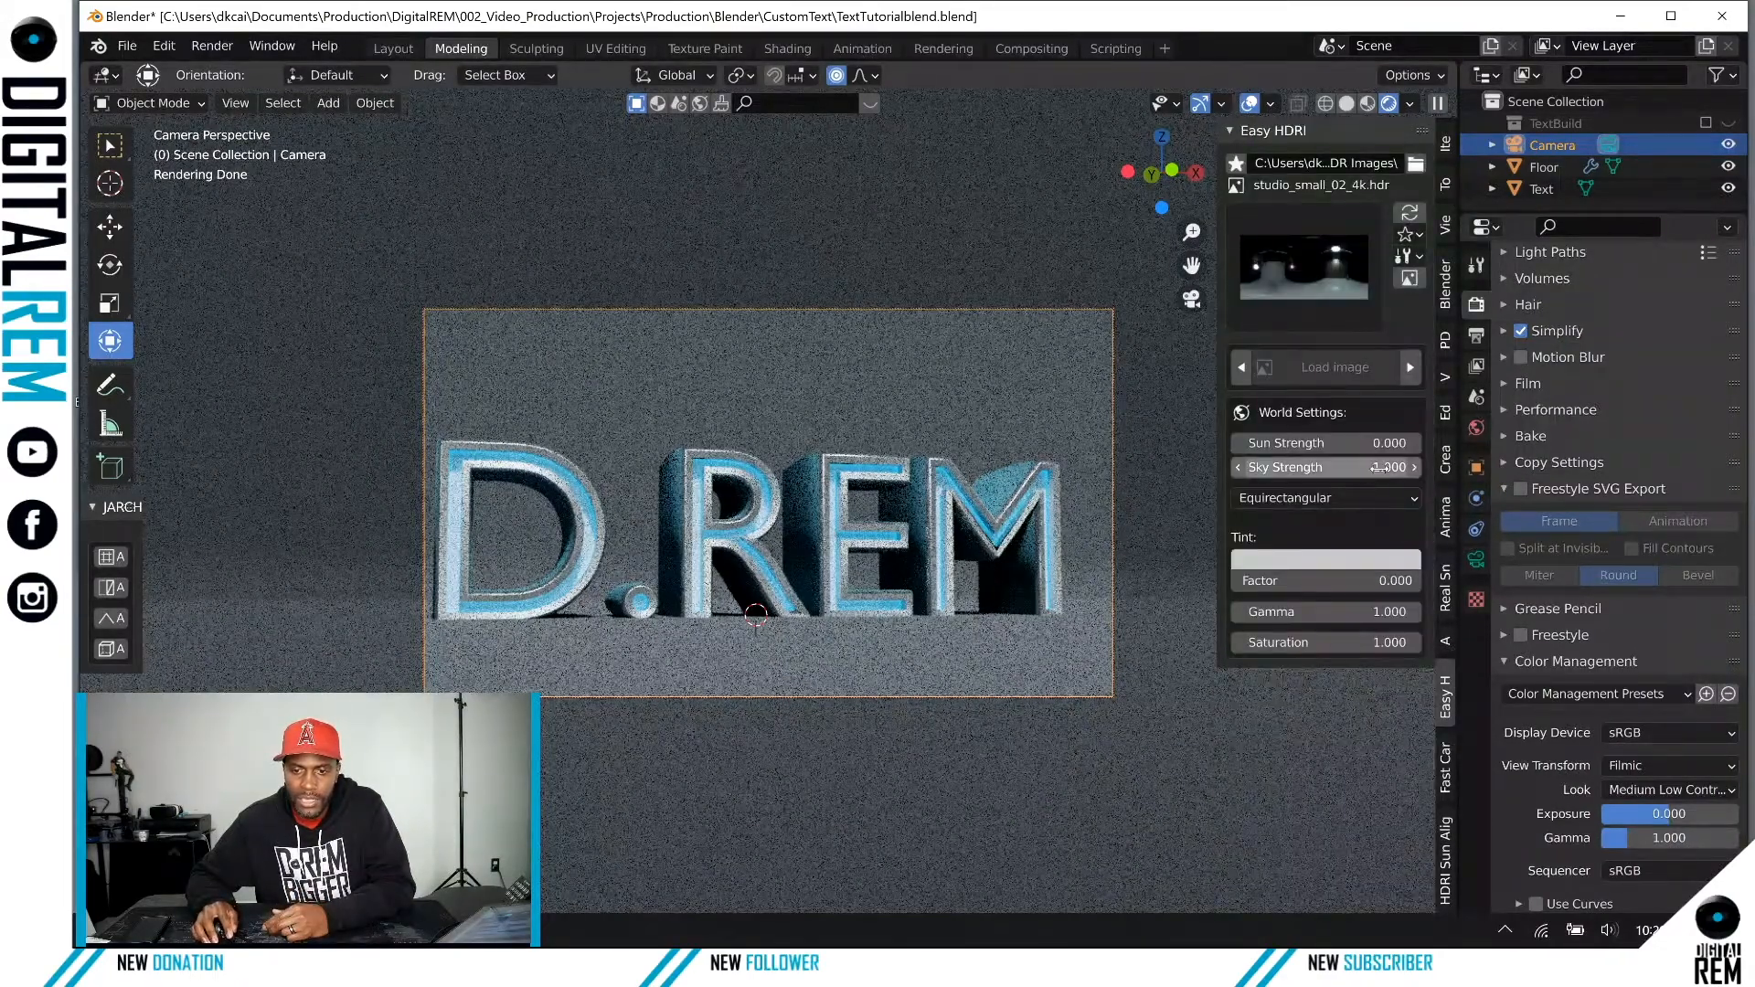
mouse_move(1370, 468)
left_mouse_down()
mouse_move(1243, 468)
mouse_move(1337, 469)
left_mouse_up()
left_click(1336, 468)
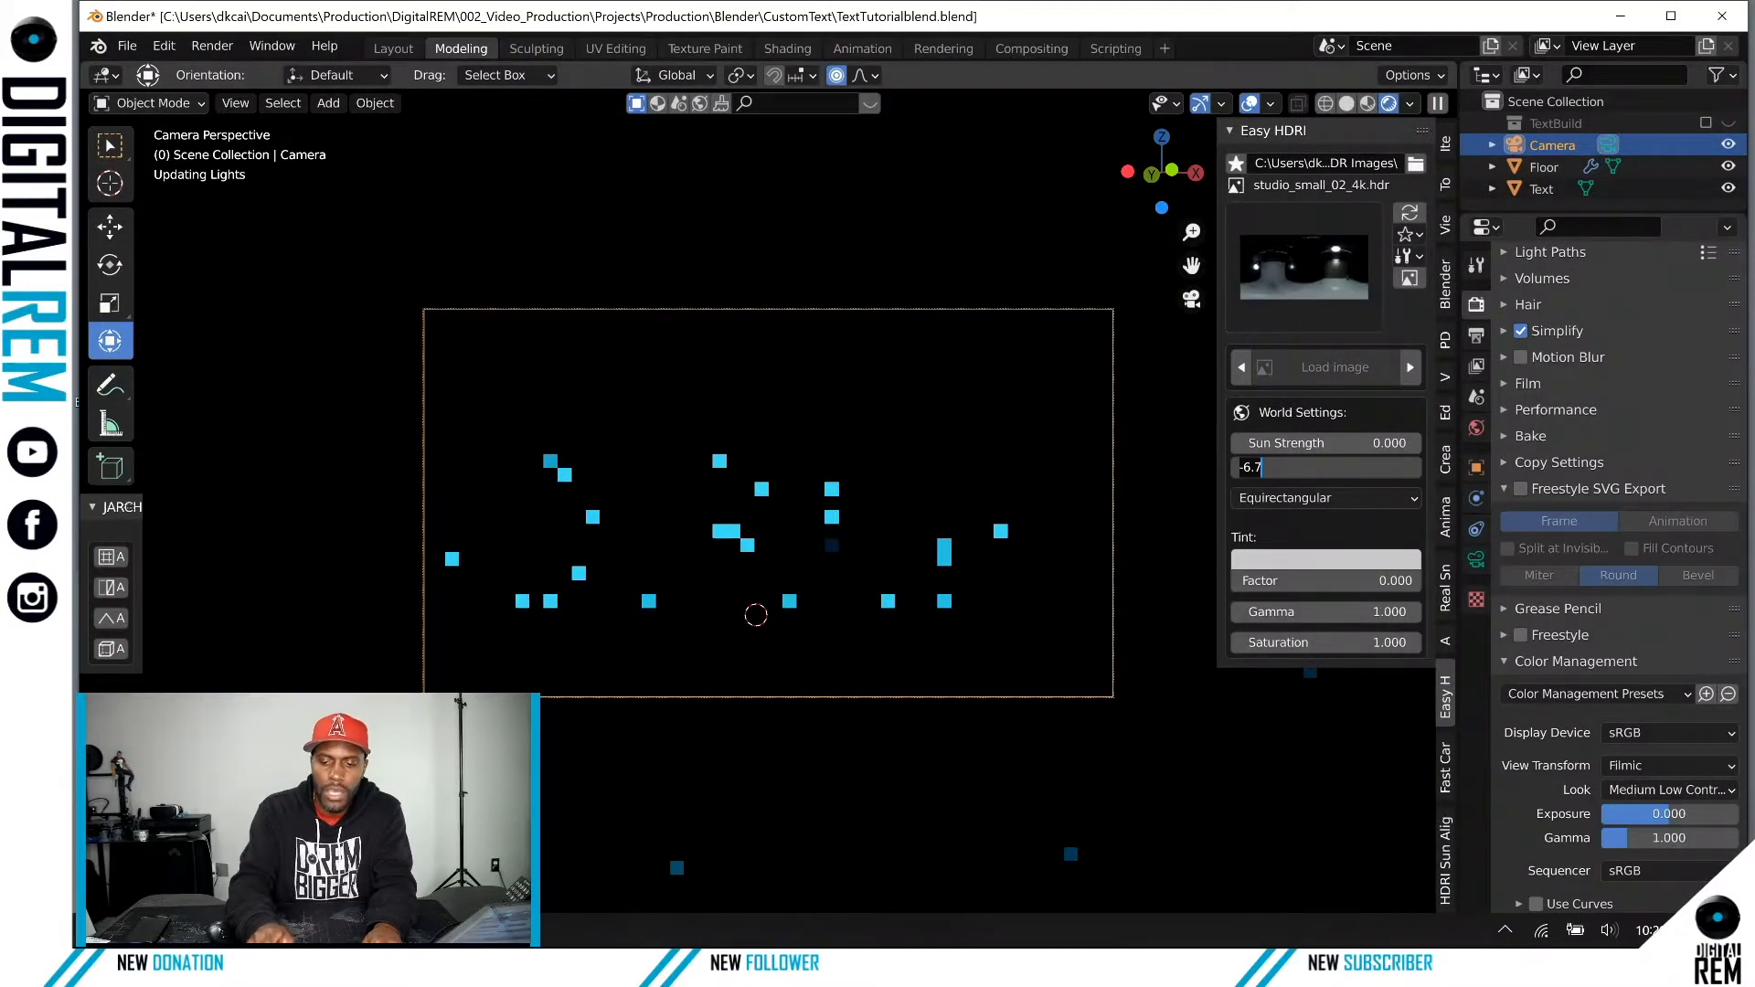
type("0.5")
key("Return")
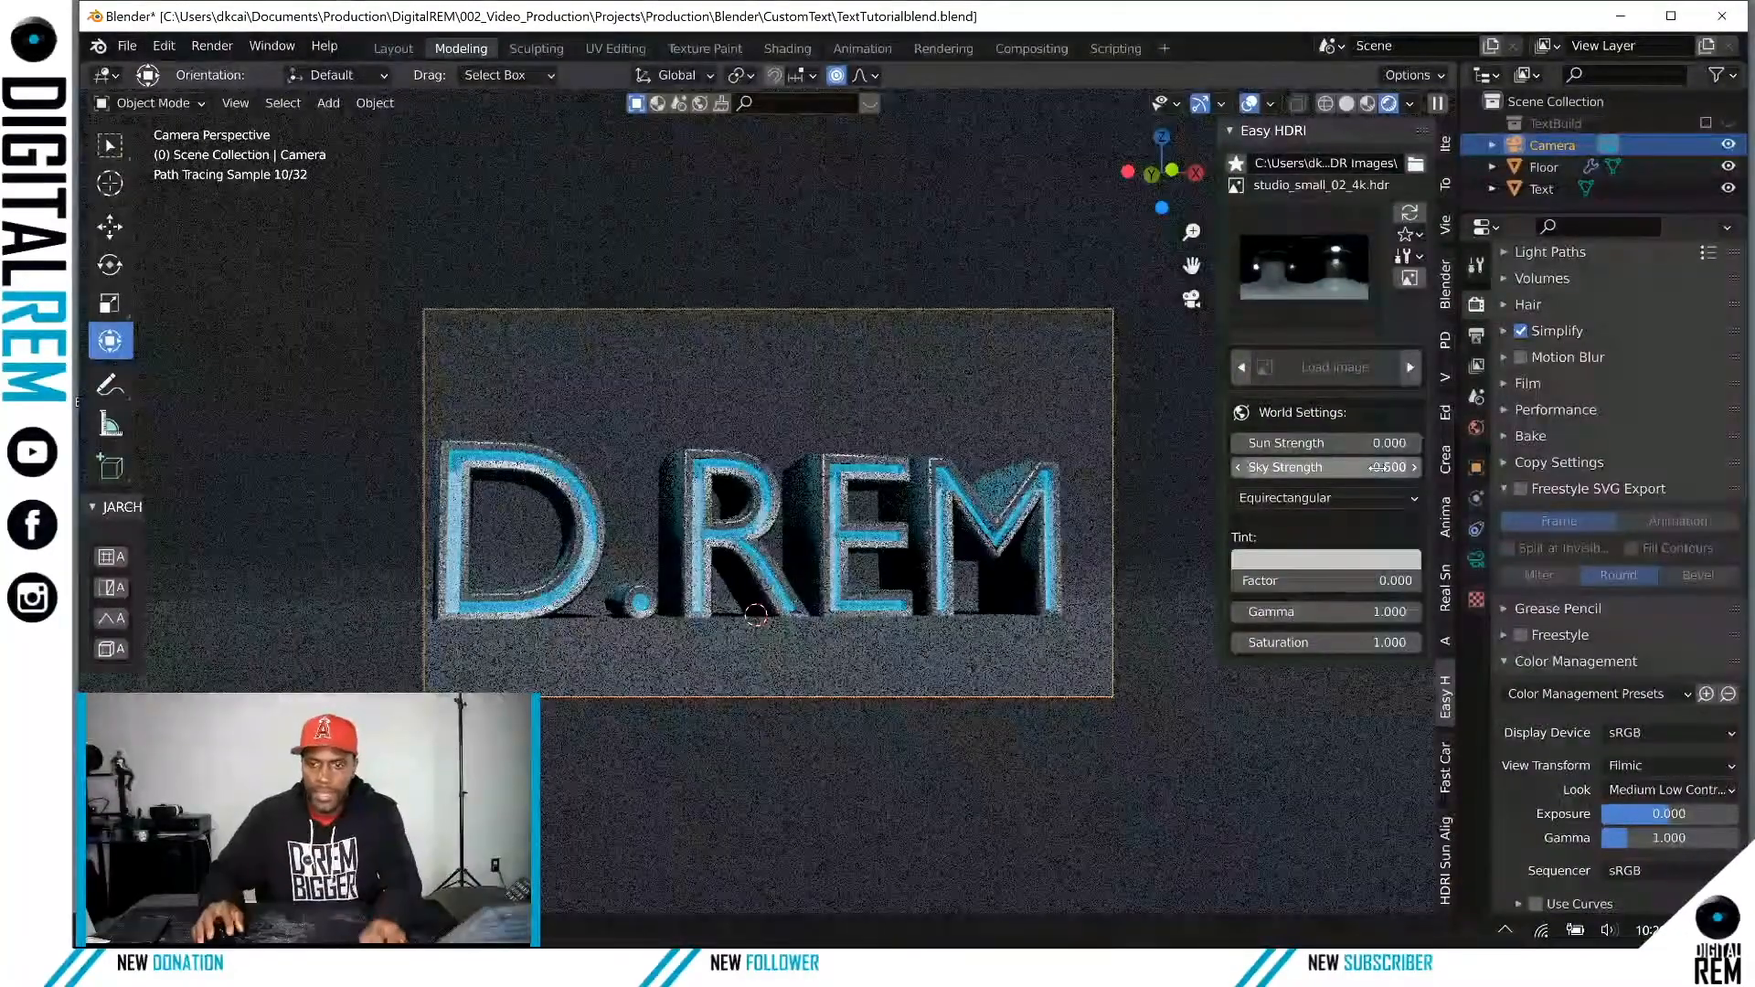
Step: Lower the HDRI sky strength to 0.1
double_click(1375, 467)
key("BackSpace")
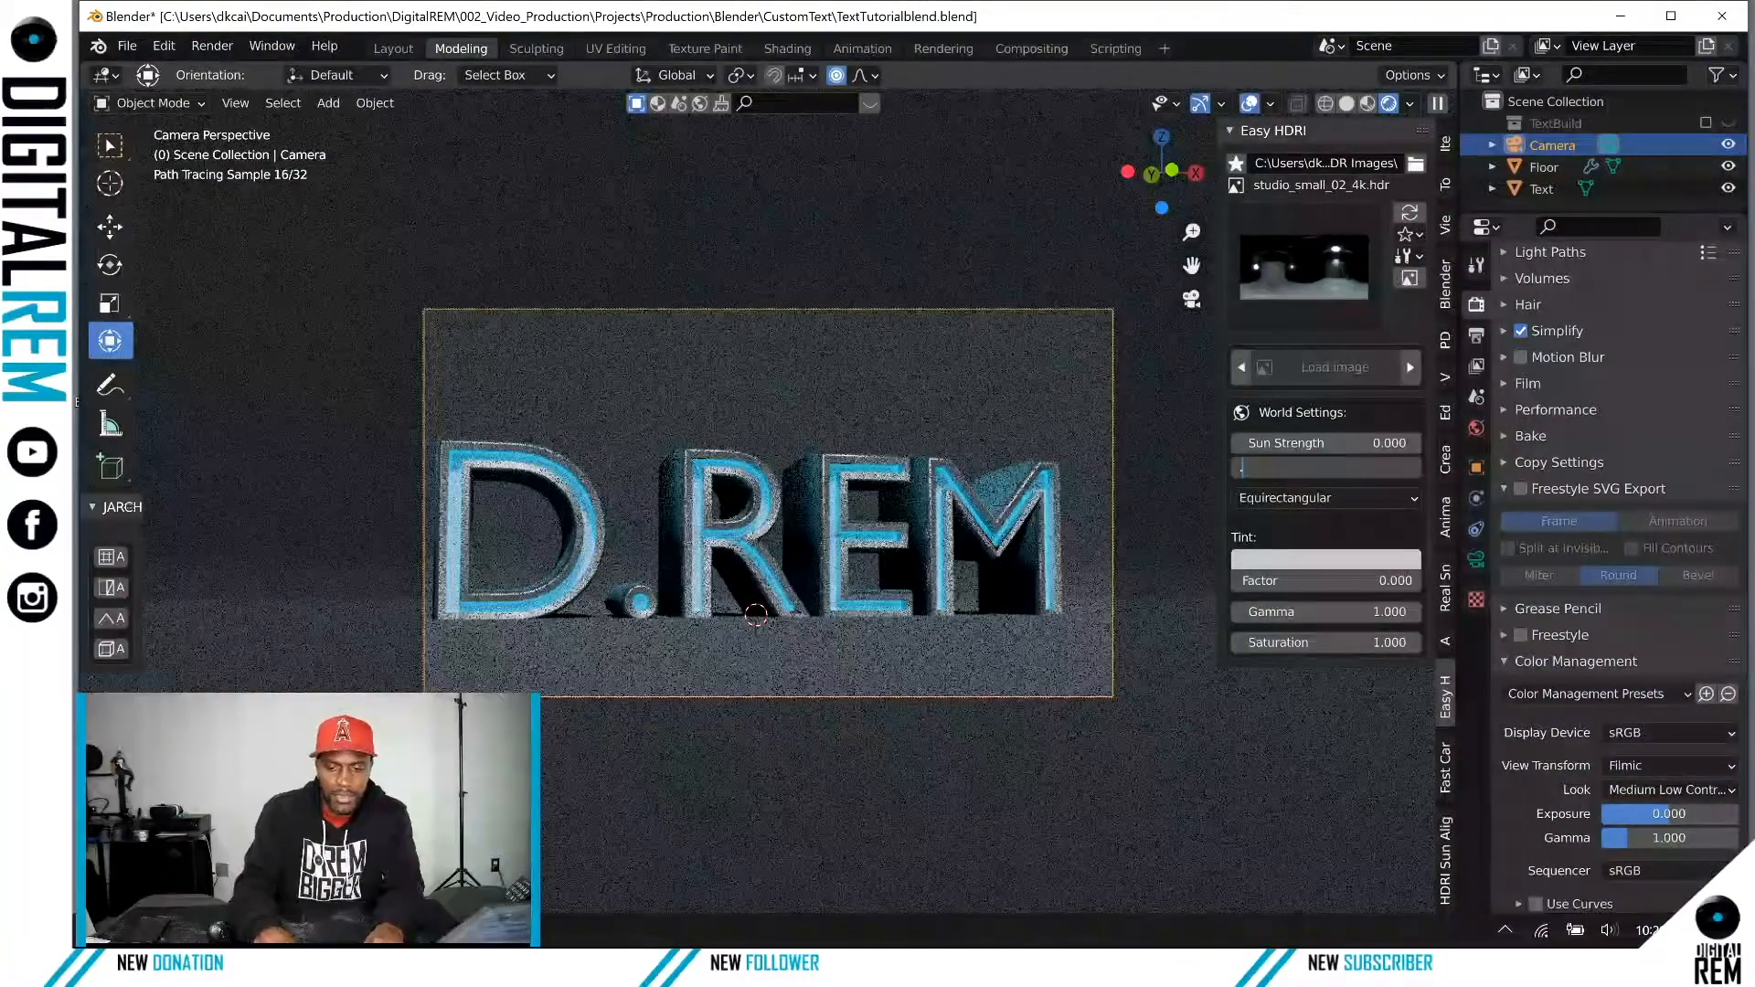
type("0.1")
key("Return")
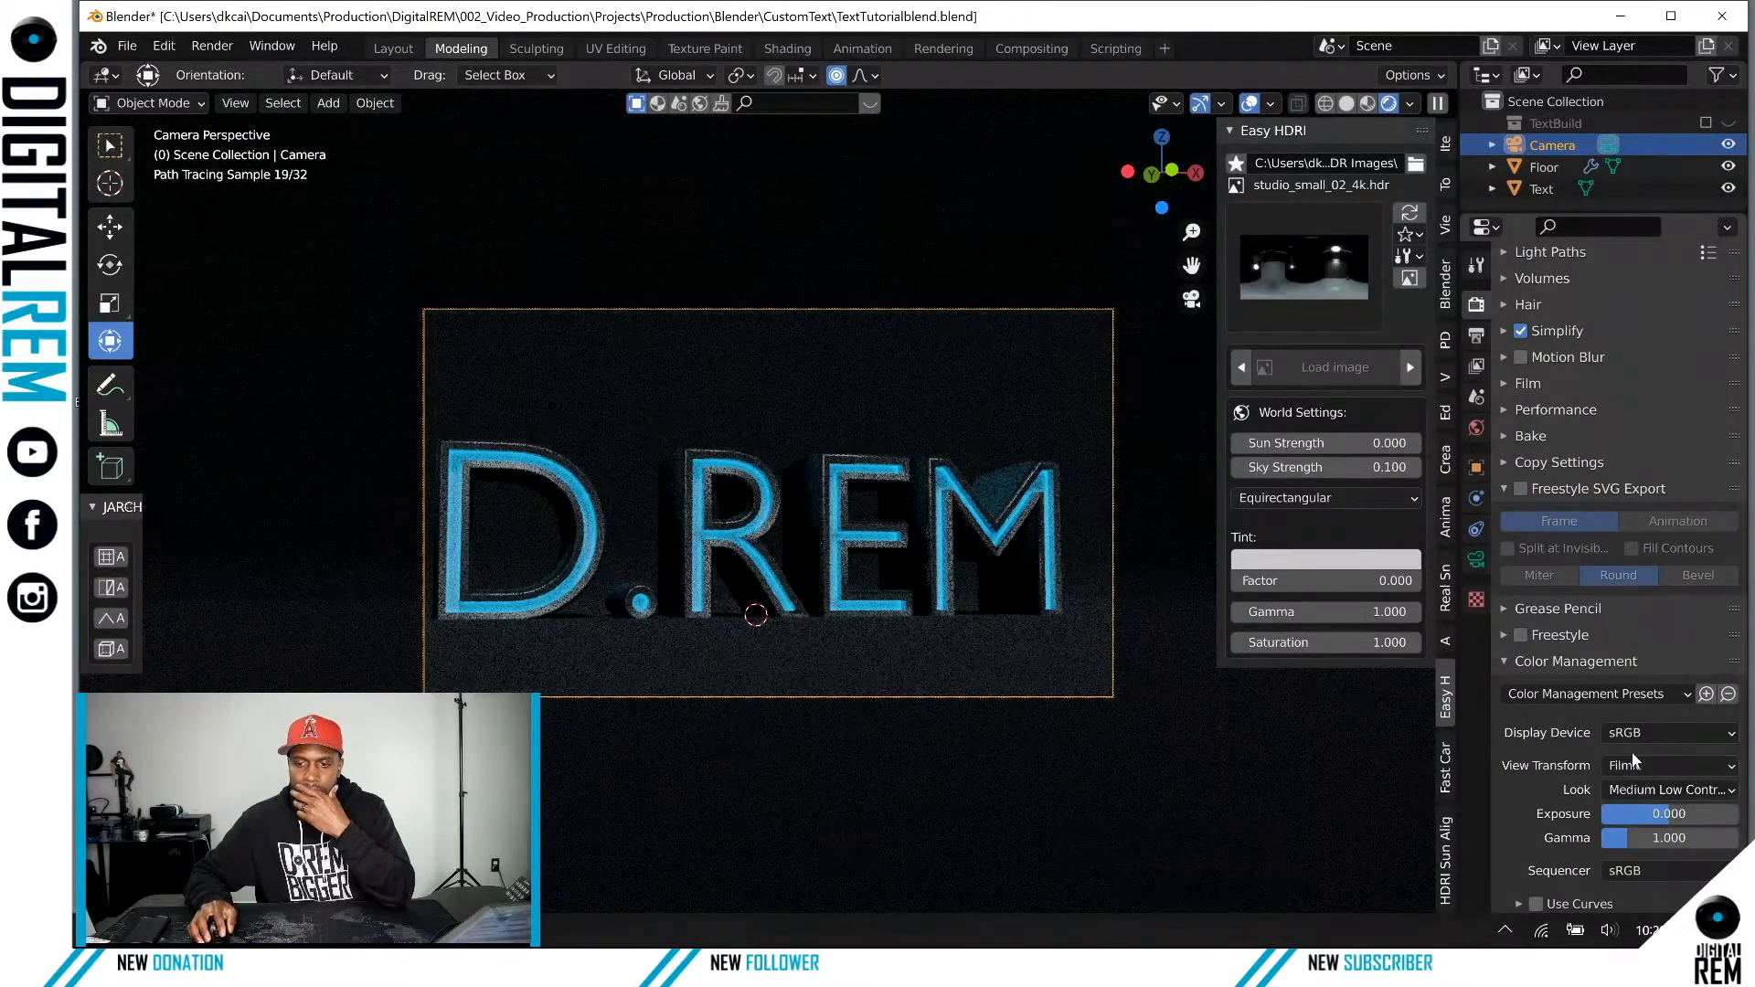
Step: Try the Filmic Log view transform, and switch the view transform back to Raw
left_click(1655, 767)
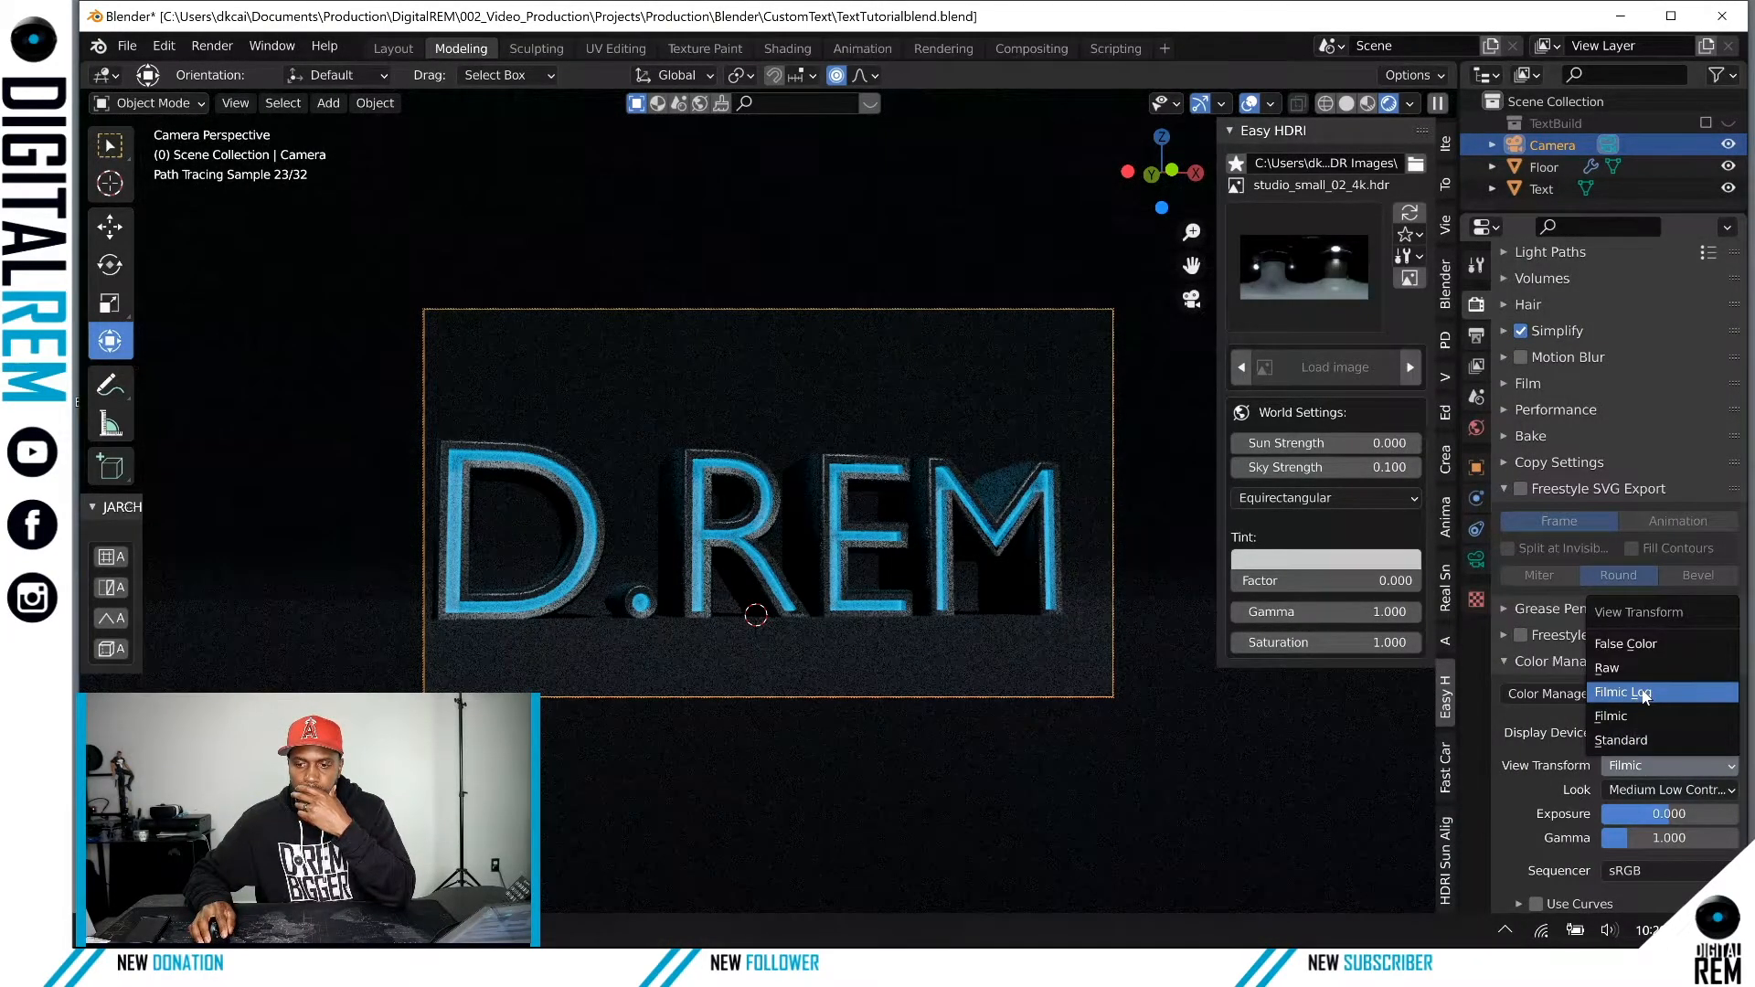
left_click(1646, 694)
left_click(1636, 768)
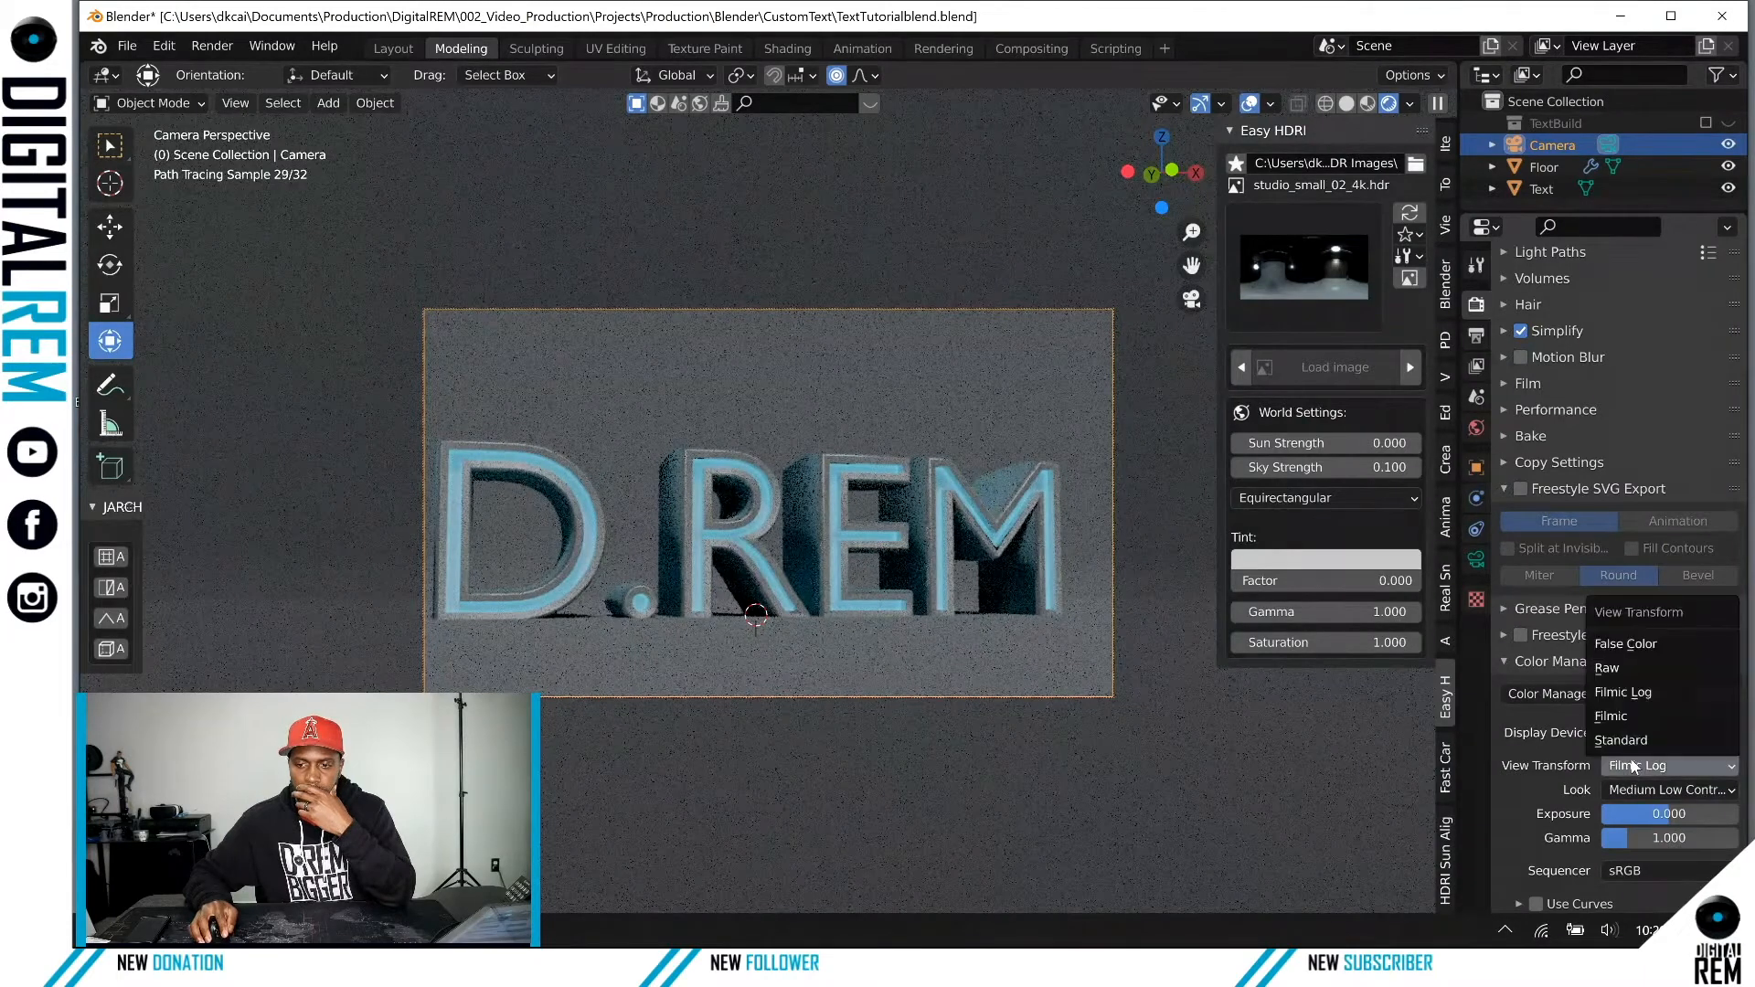
left_click(1636, 670)
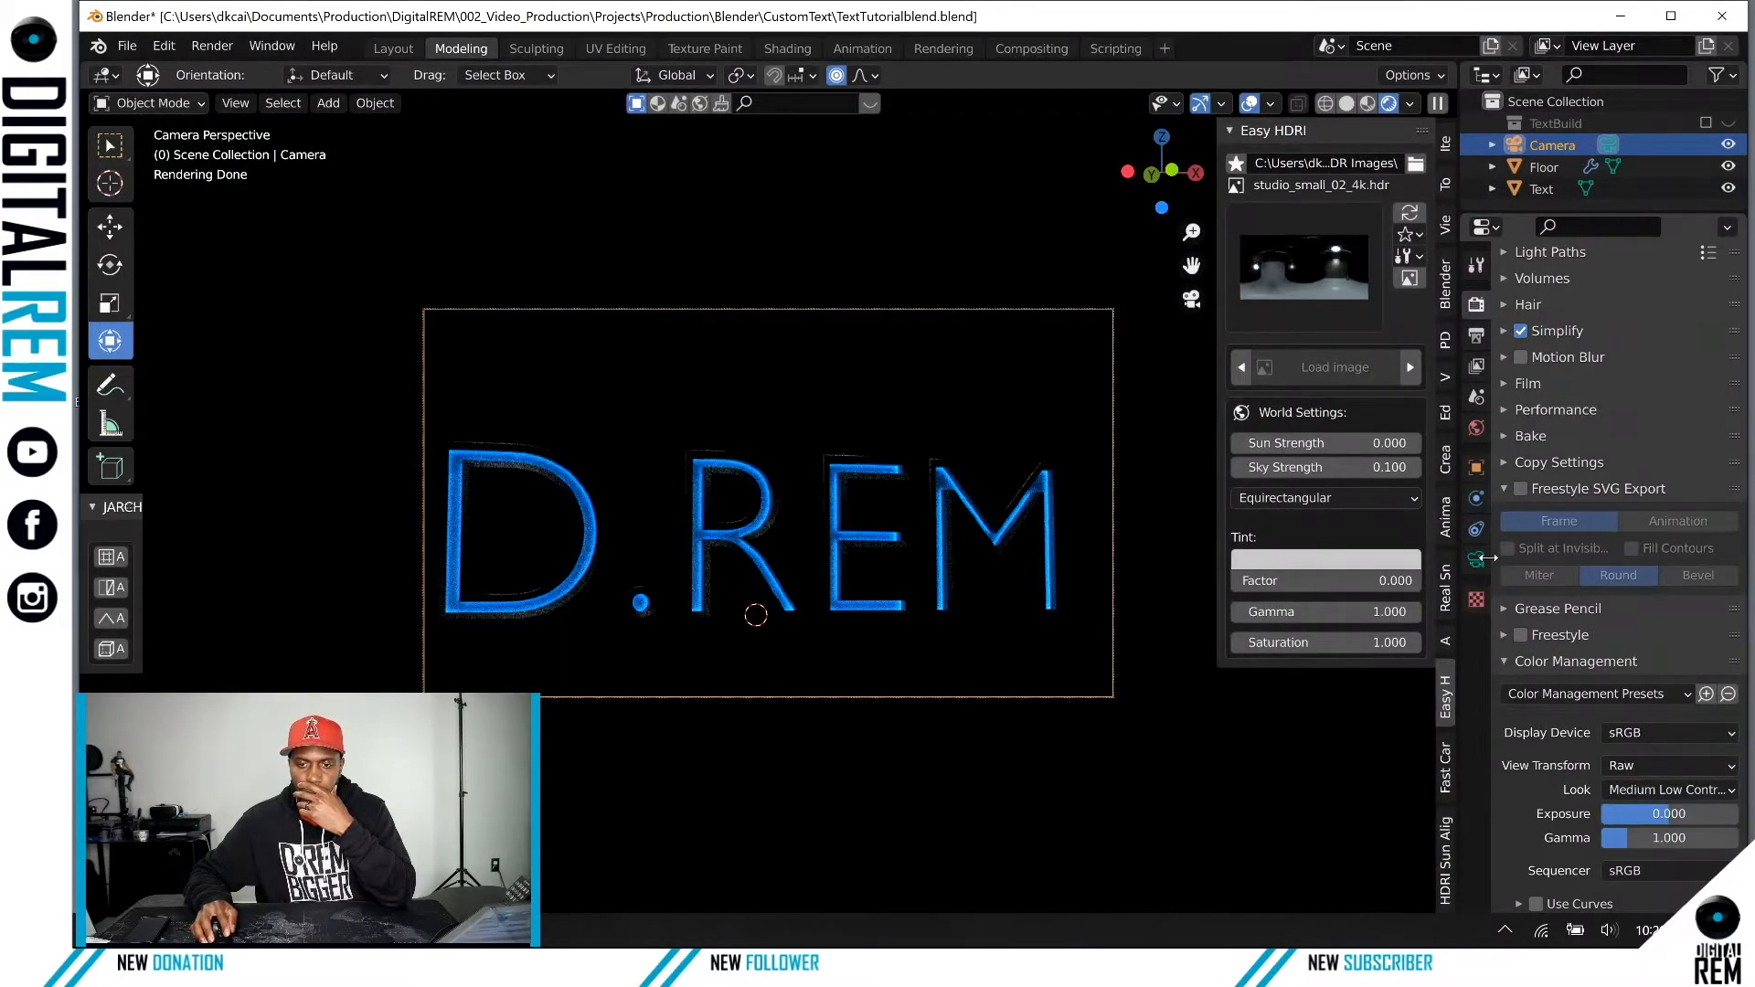
Step: Set the HDRI sky strength back to 1
left_click(1371, 473)
type("1")
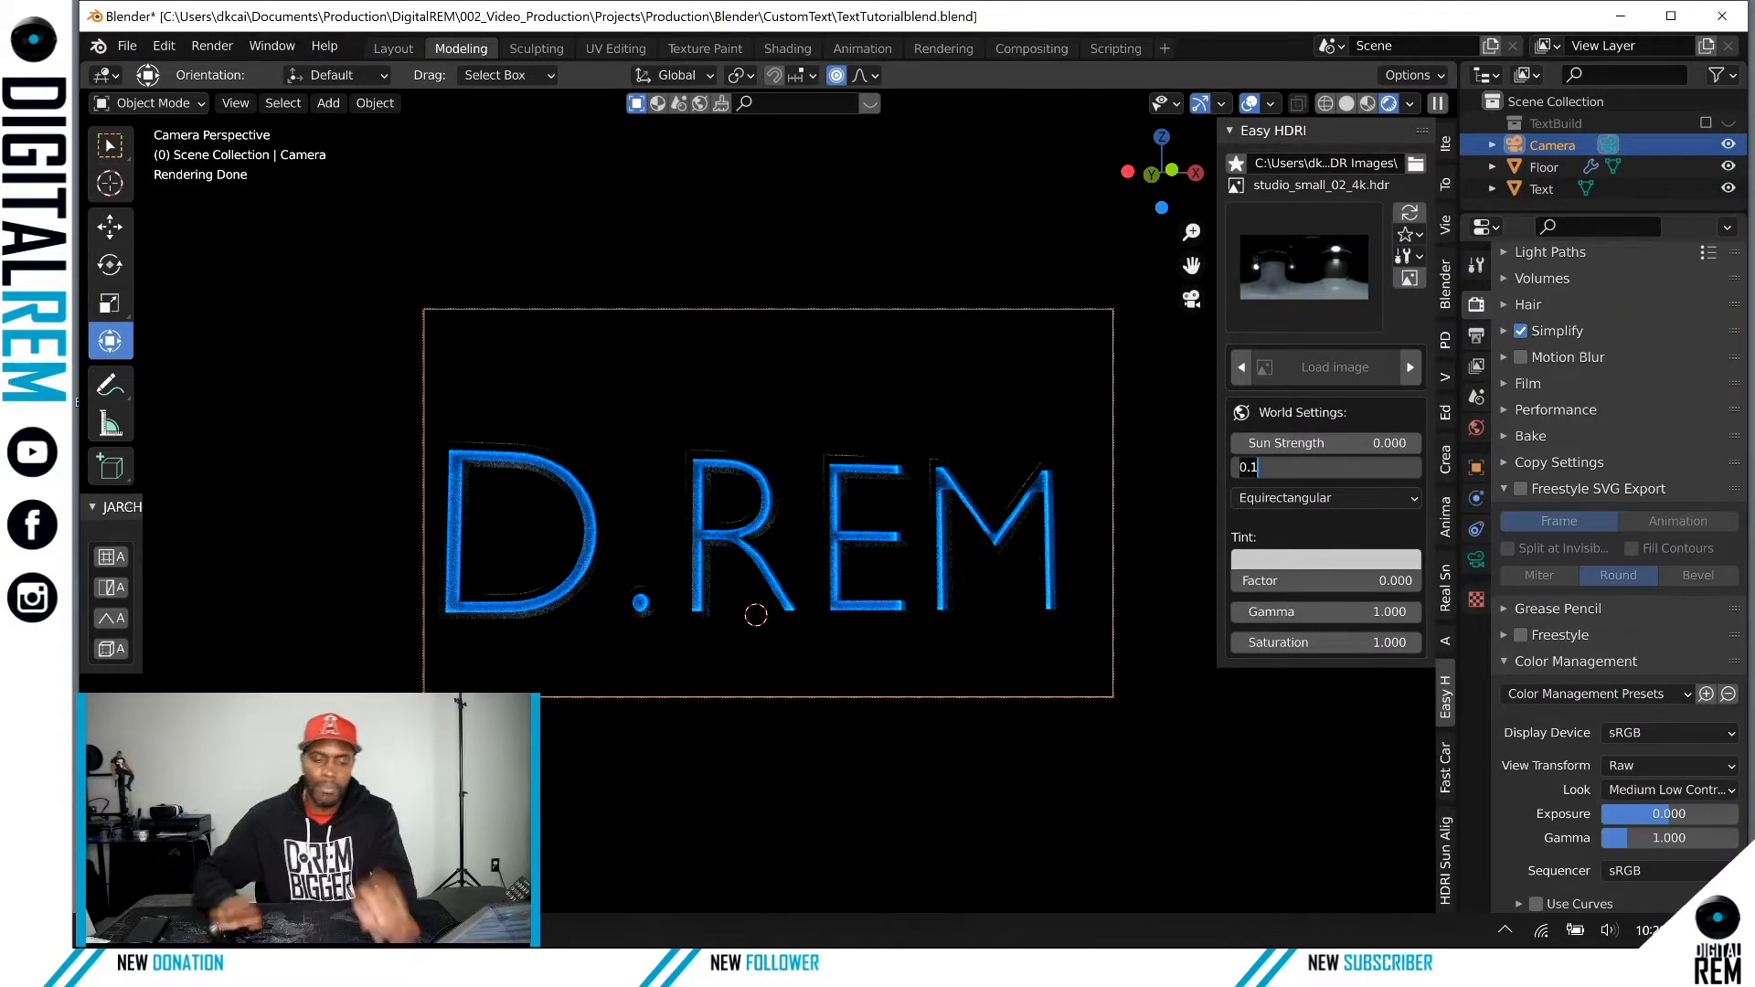
key("Return")
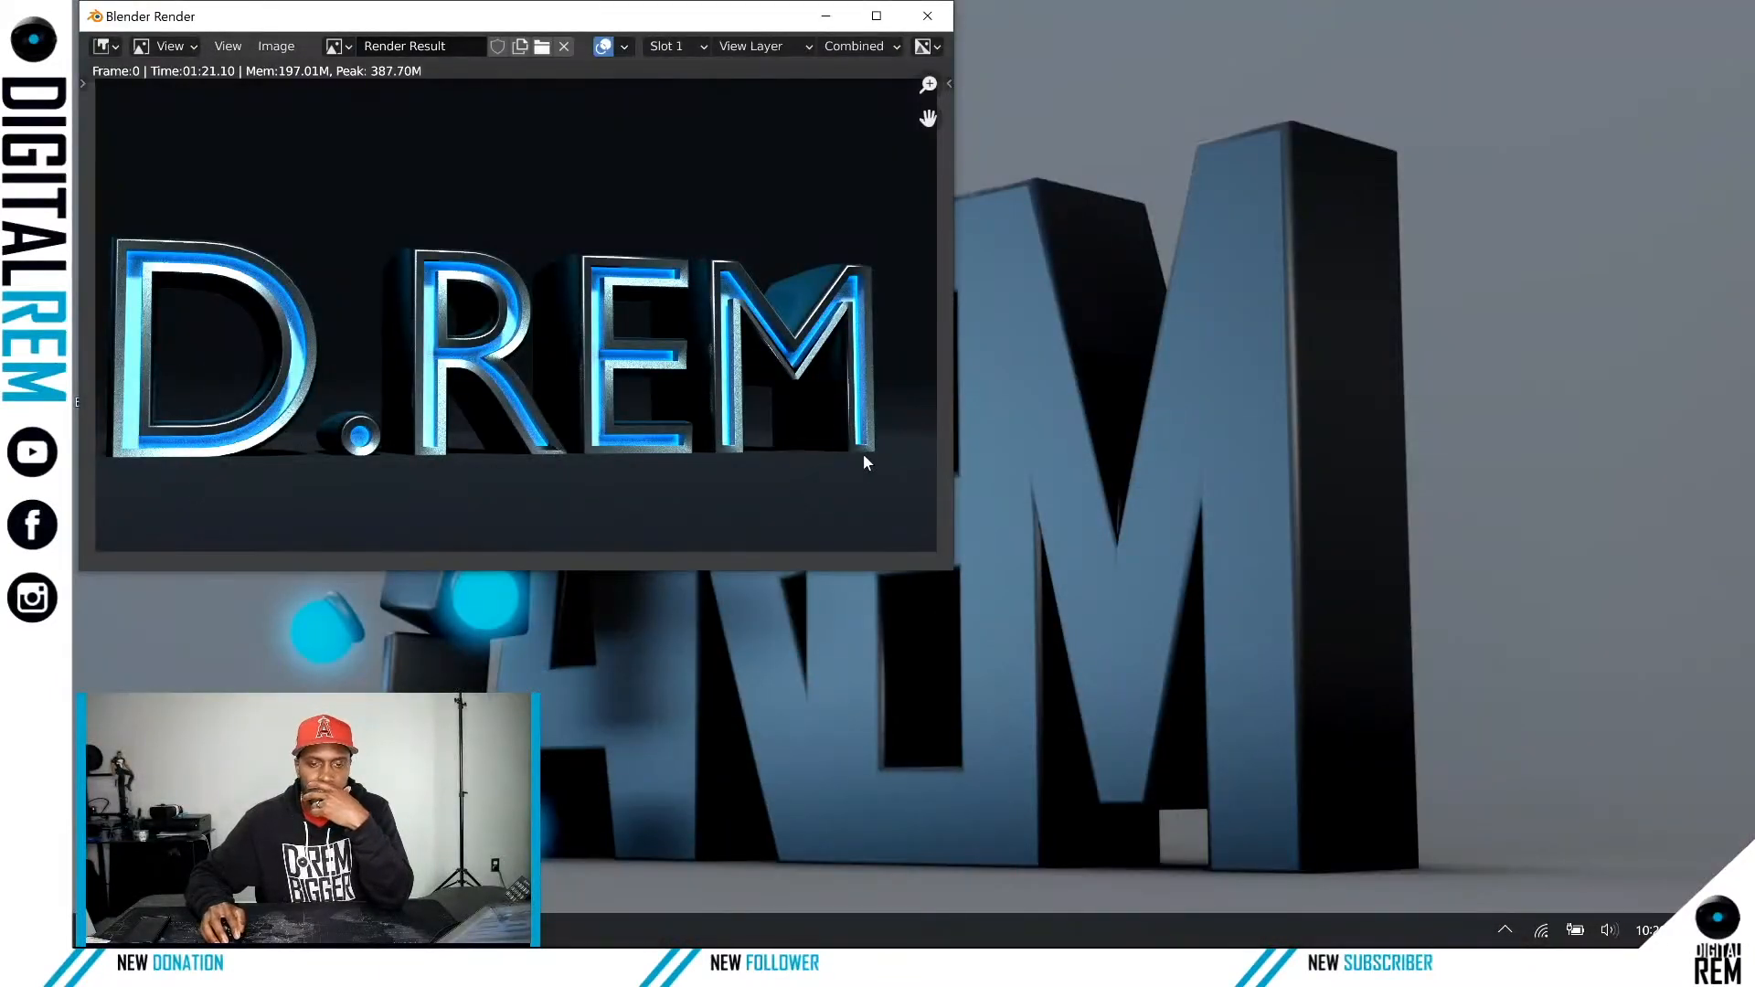
Step: Examine the finished D.REM render in its own window and close that window
left_click_drag(758, 15, 1215, 196)
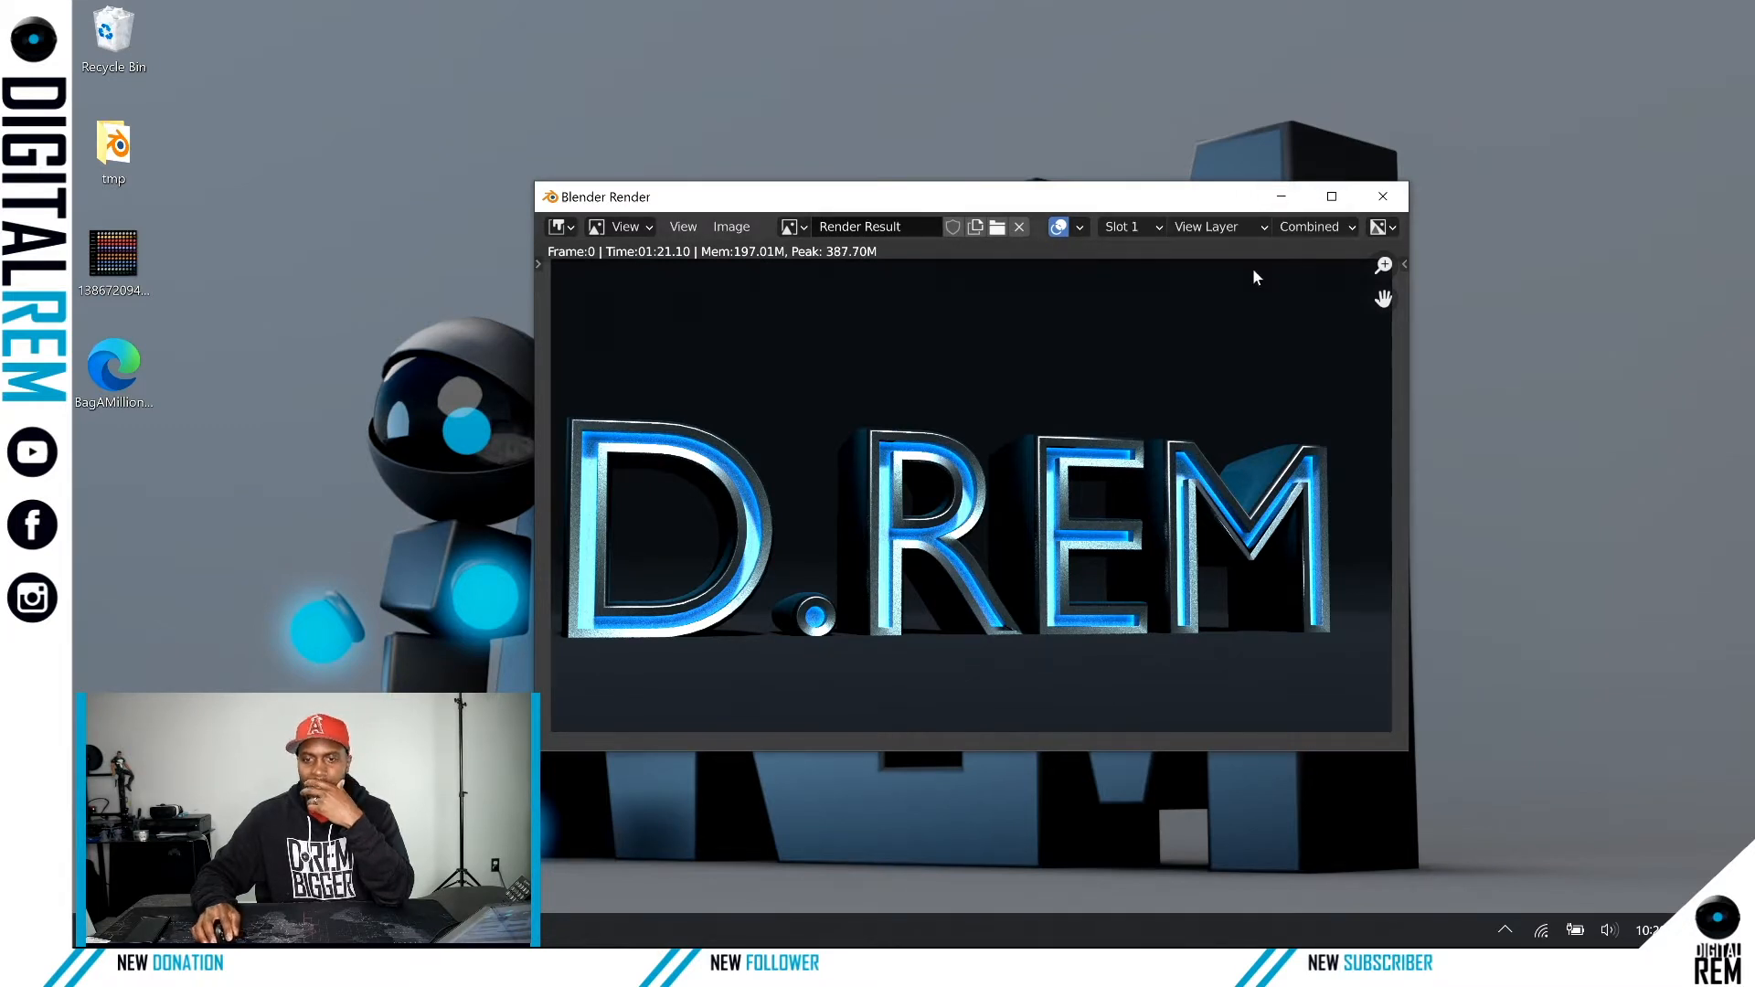
left_click_drag(1197, 200, 1336, 157)
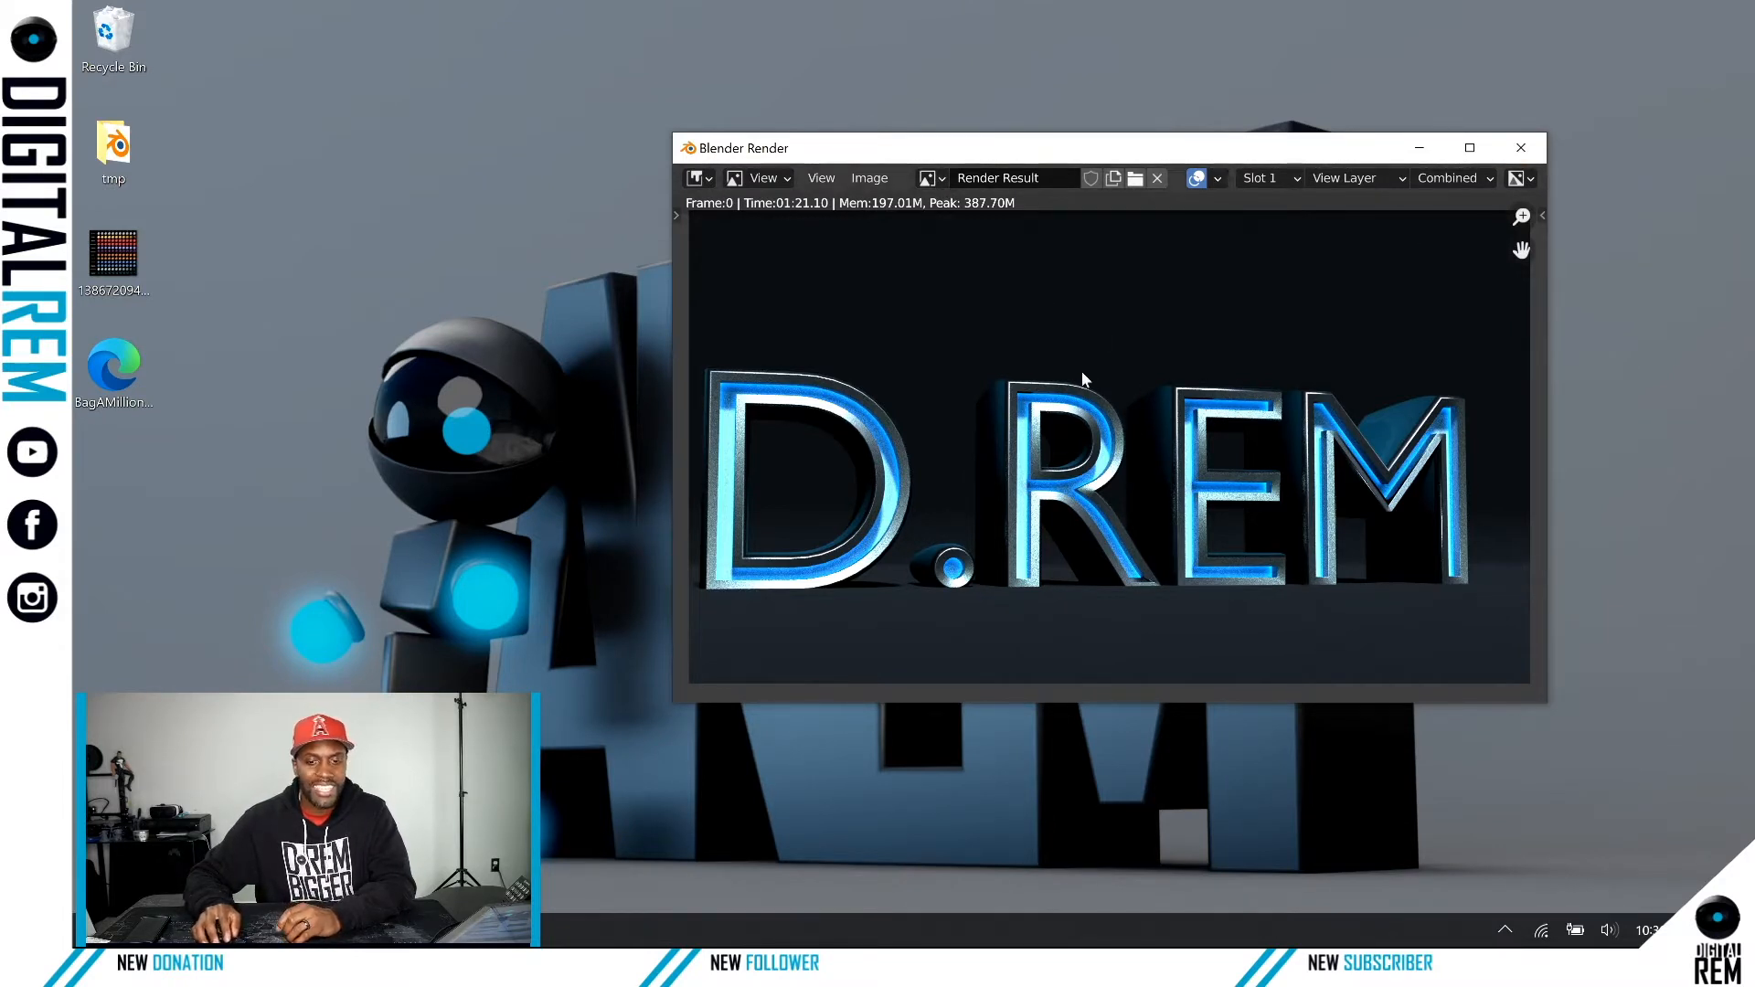
left_click(1520, 149)
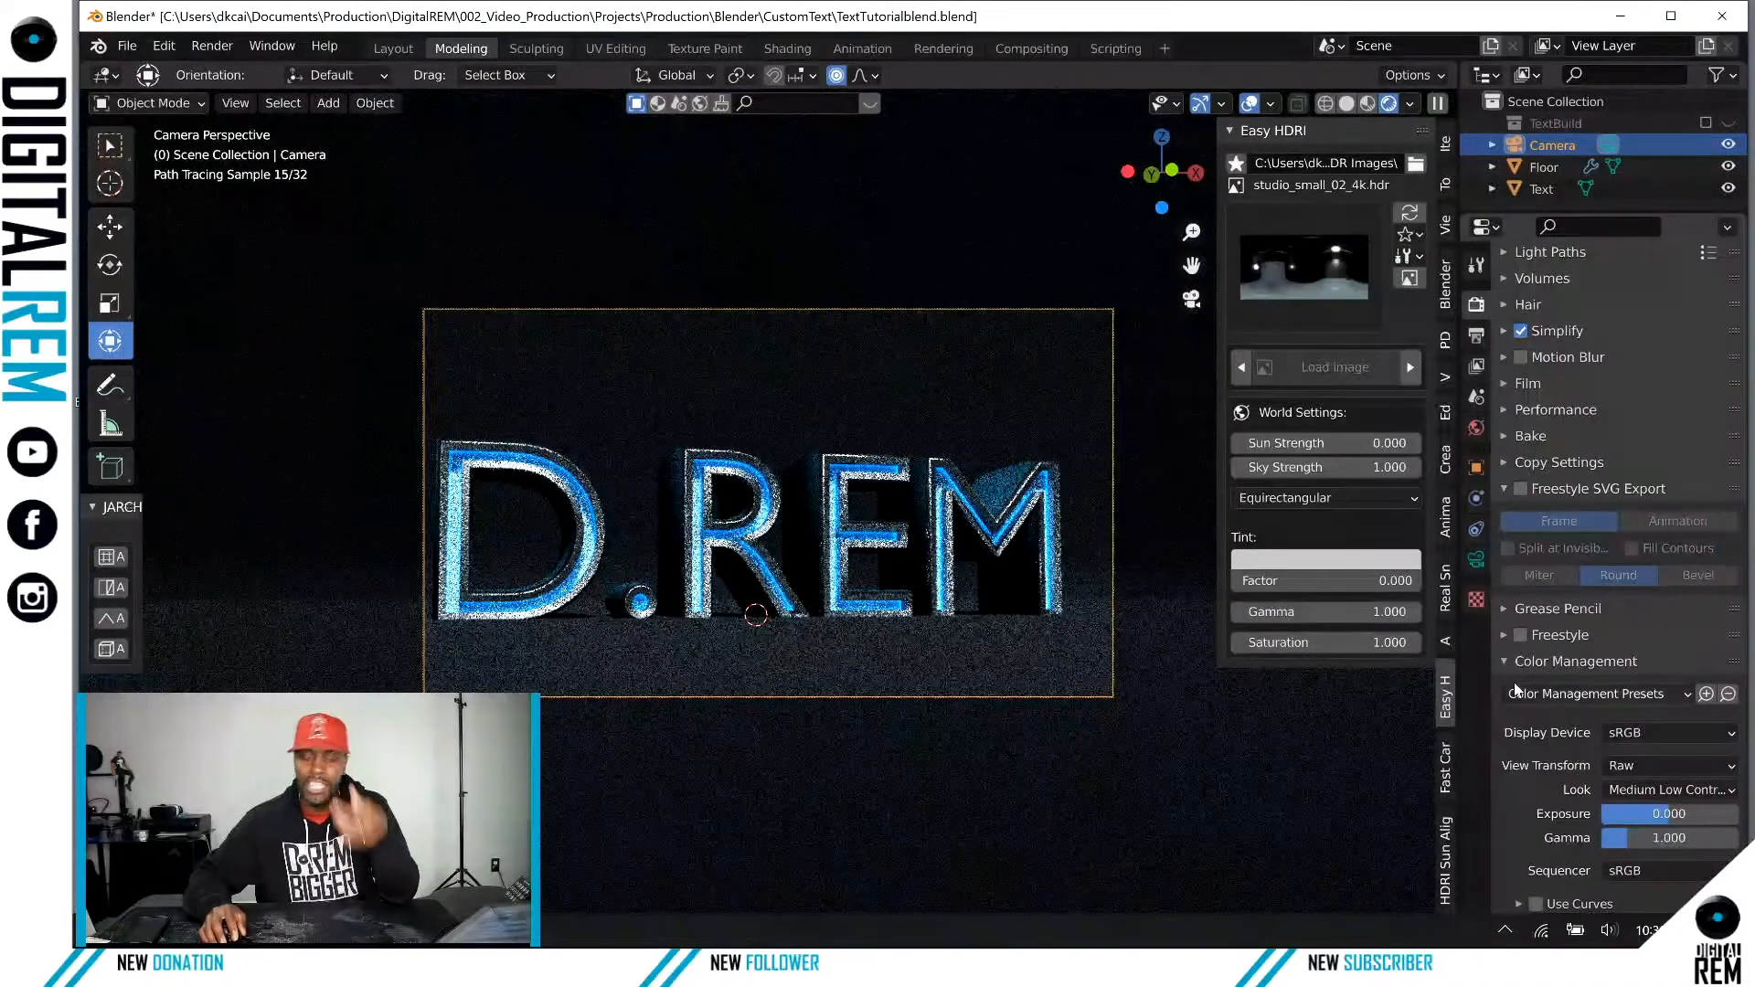
Step: Select the Floor and show the viewport, render, holdout and indirect-only restriction toggles in the outliner
scroll(1499, 661, "up", 5)
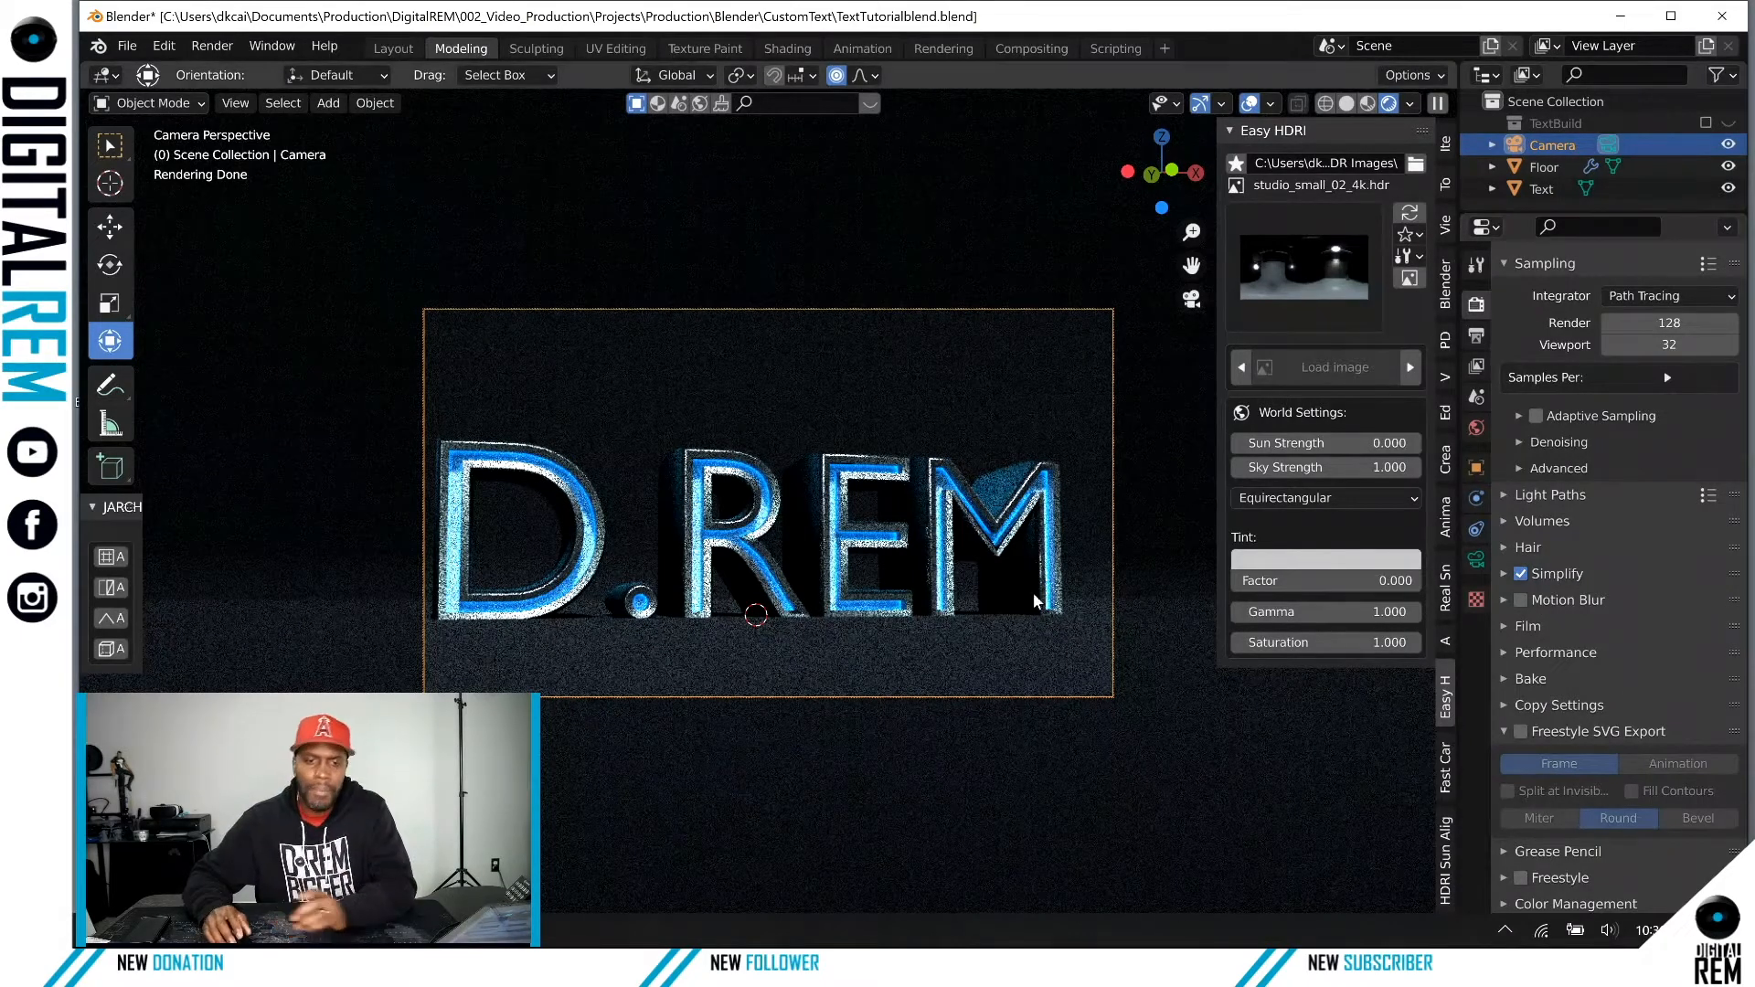
left_click(1093, 443)
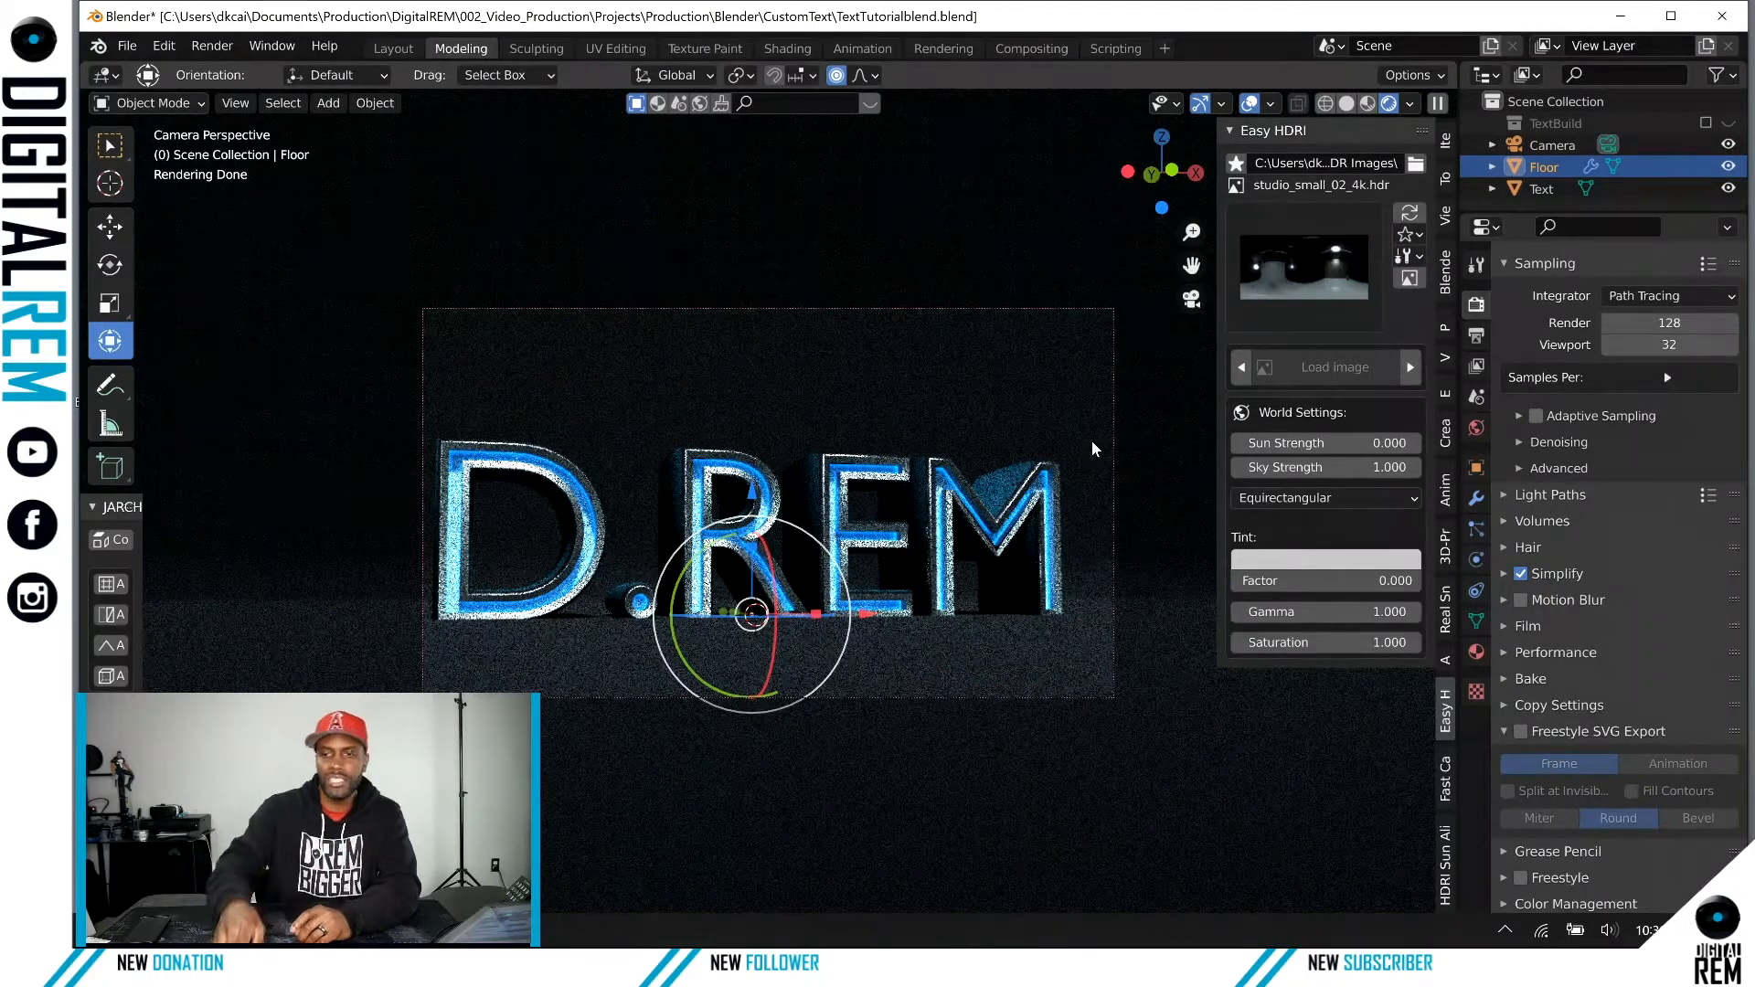
left_click(1717, 75)
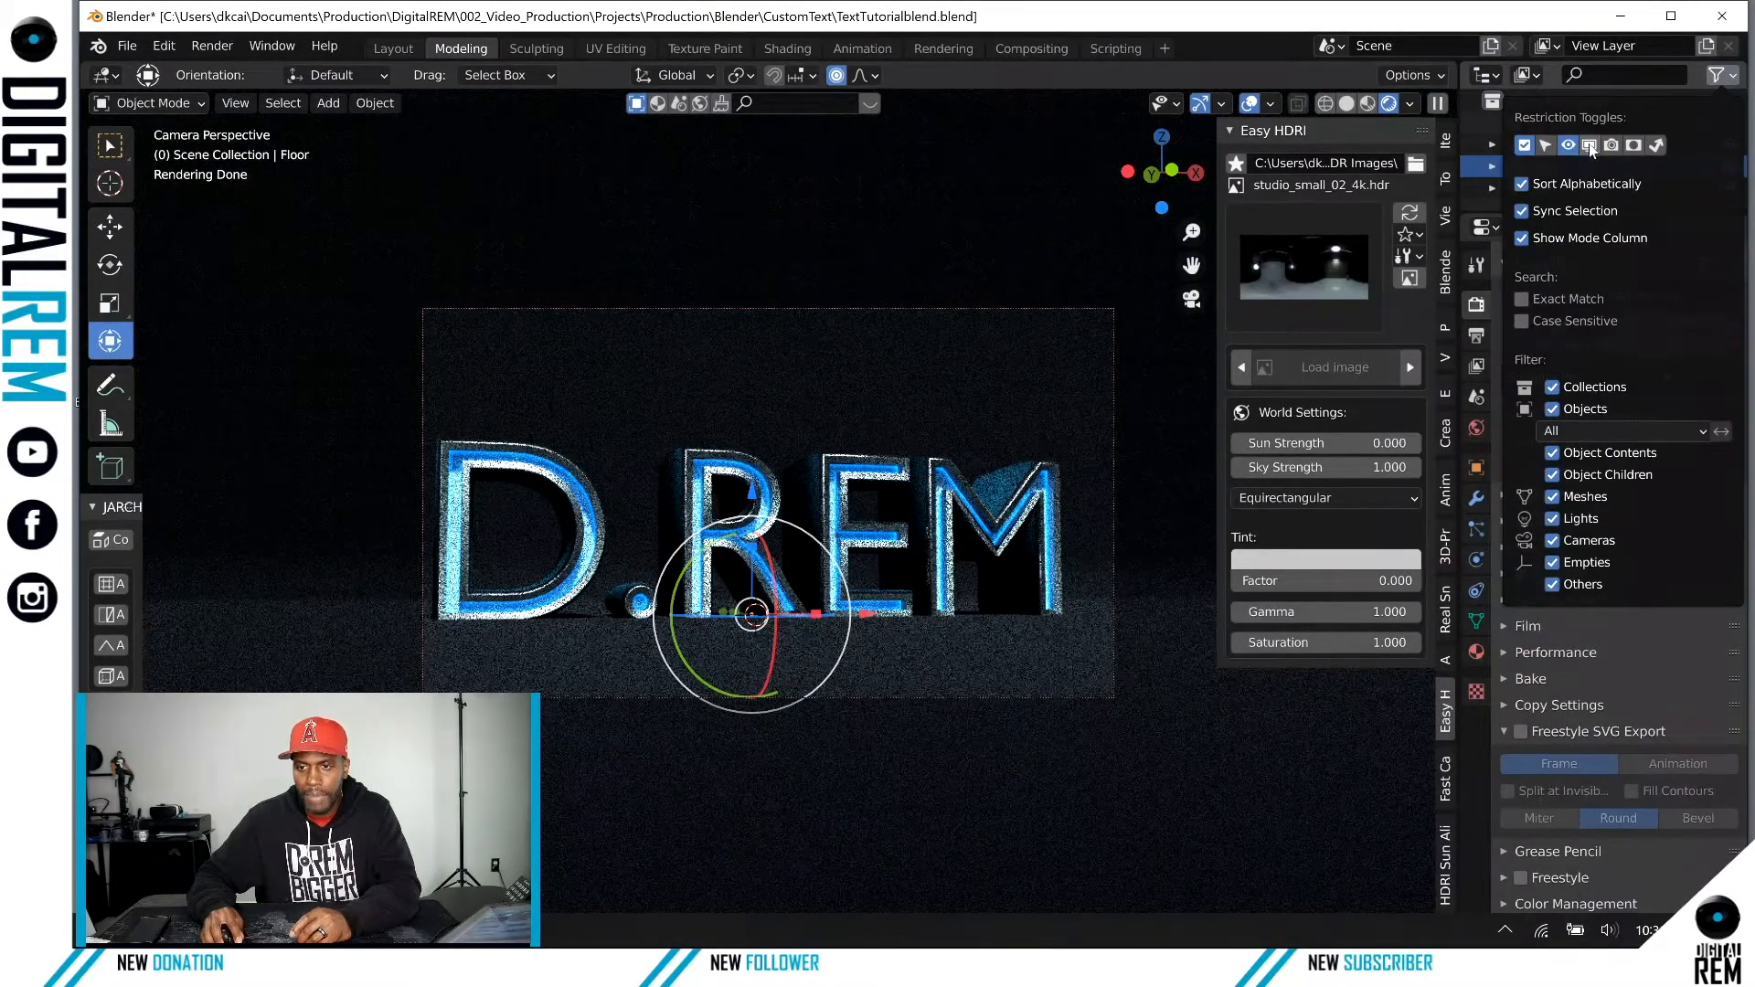
left_click(1635, 147)
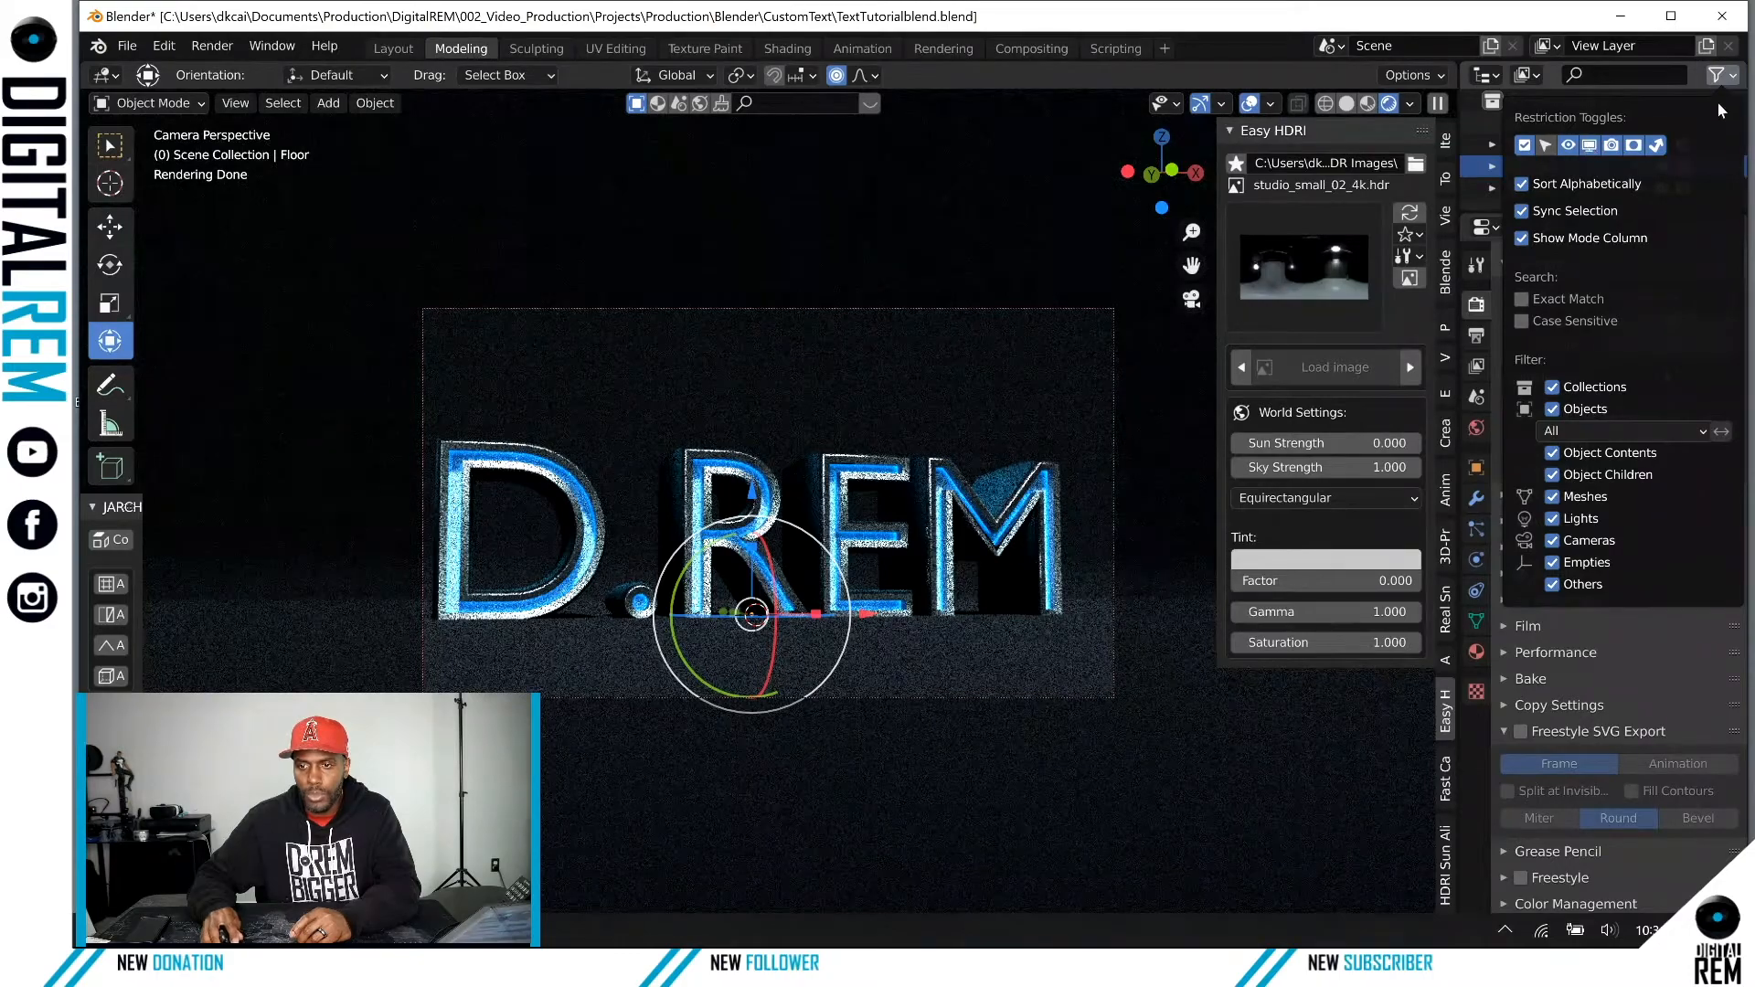
left_click(1717, 75)
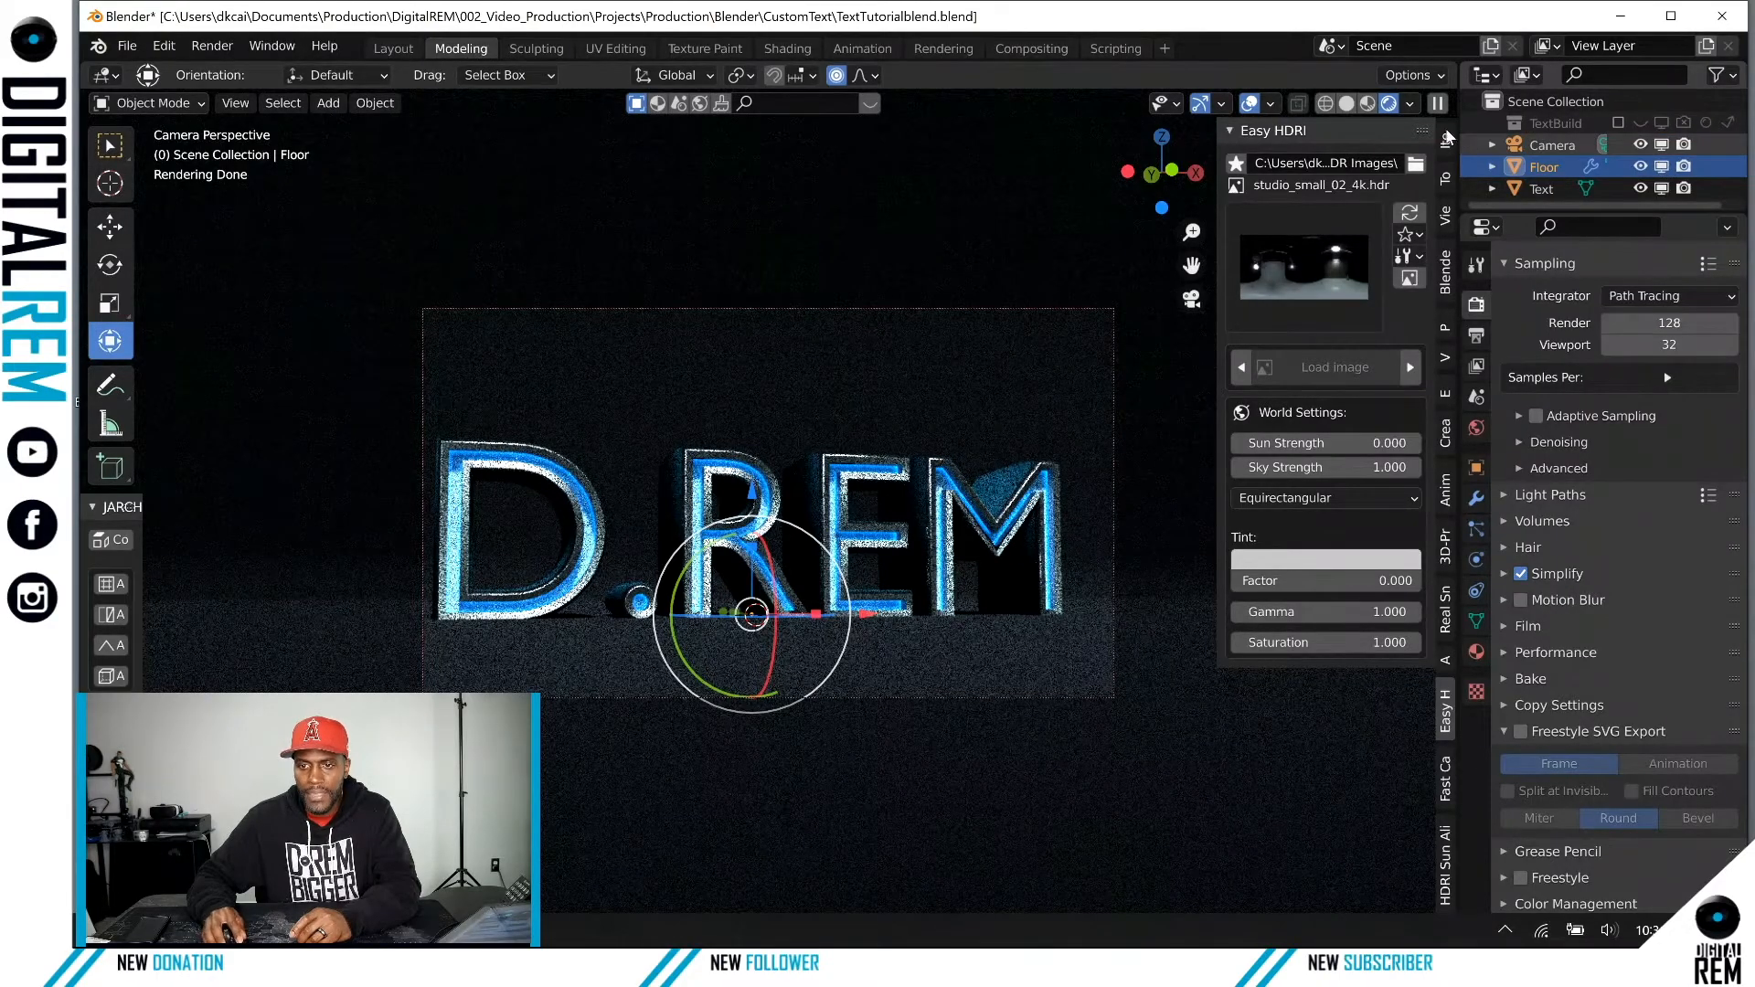
Step: Widen the outliner and disable the Floor object in both viewports and renders
left_click_drag(1454, 128, 1364, 128)
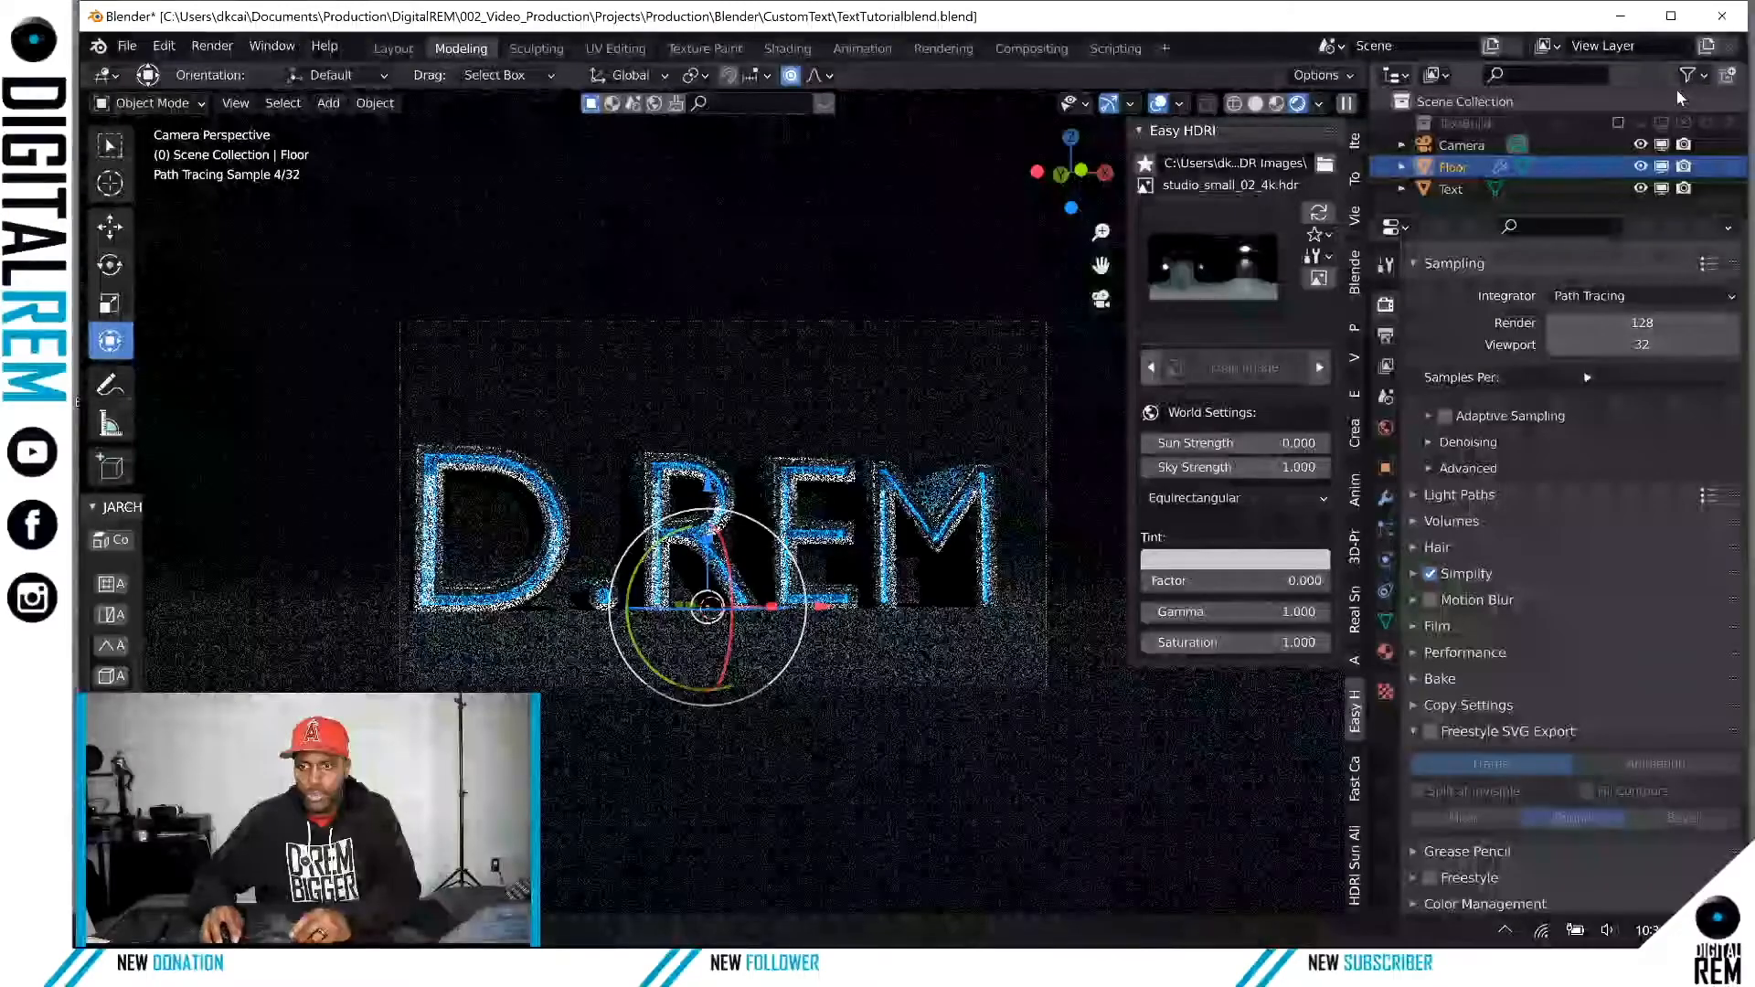
left_click(1688, 75)
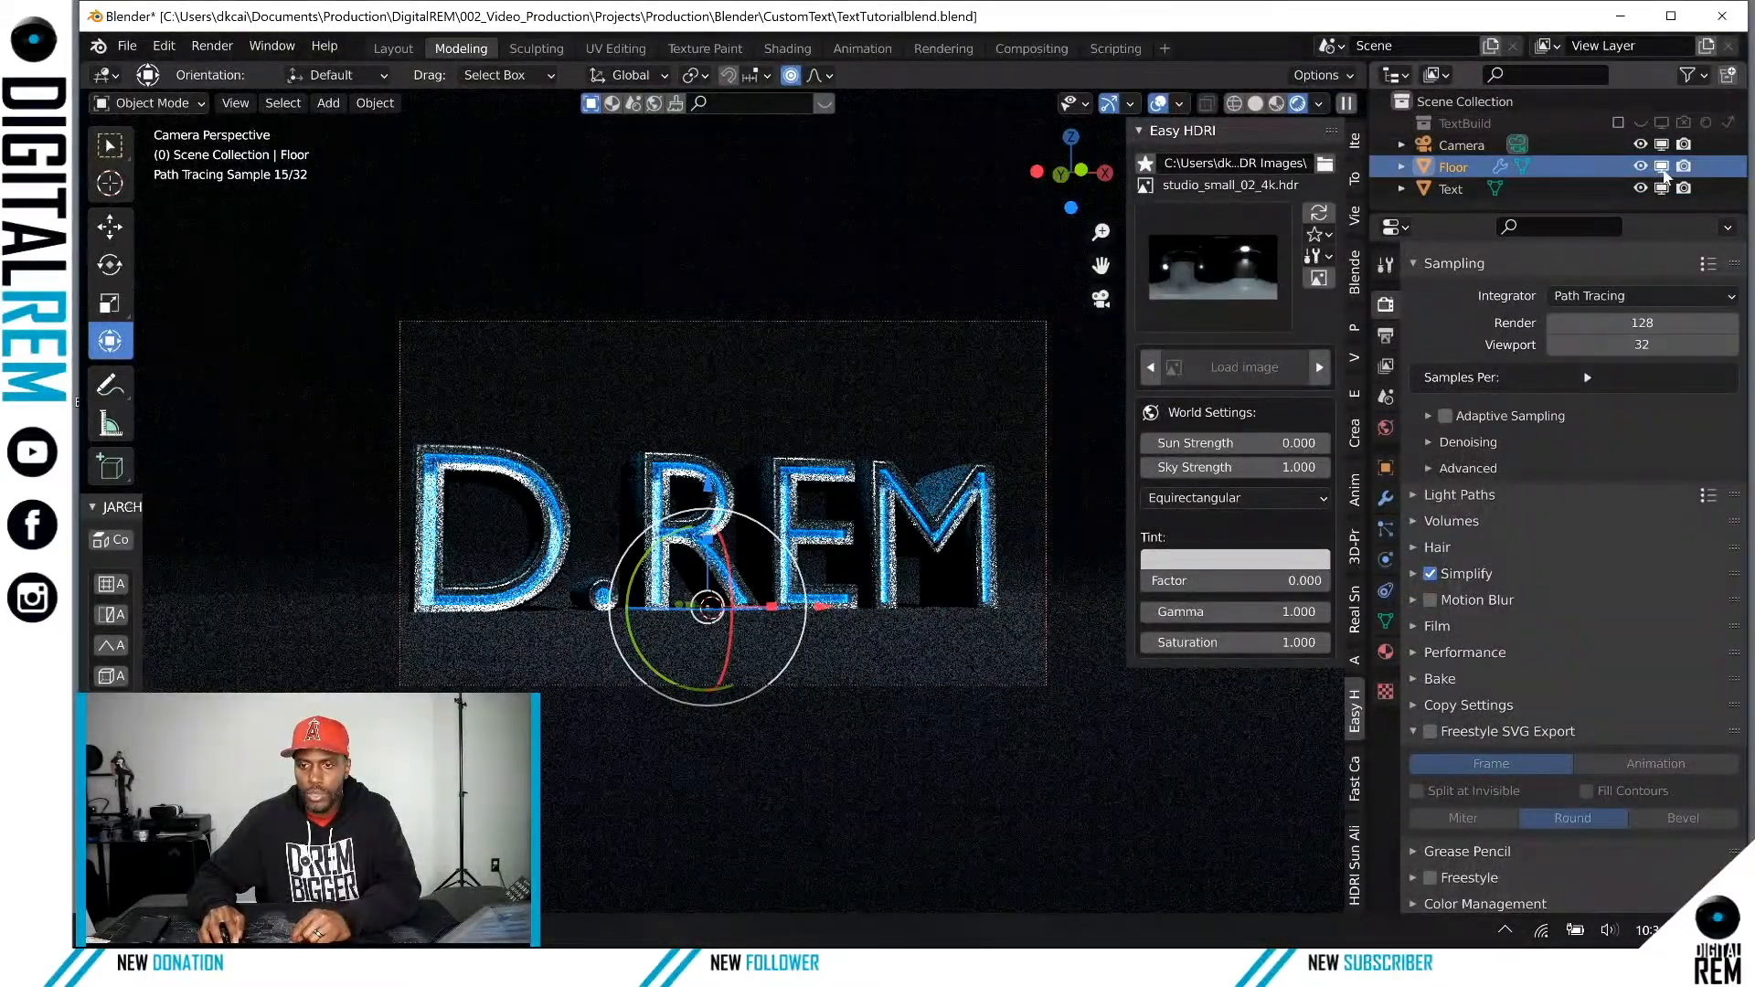
left_click(1662, 167)
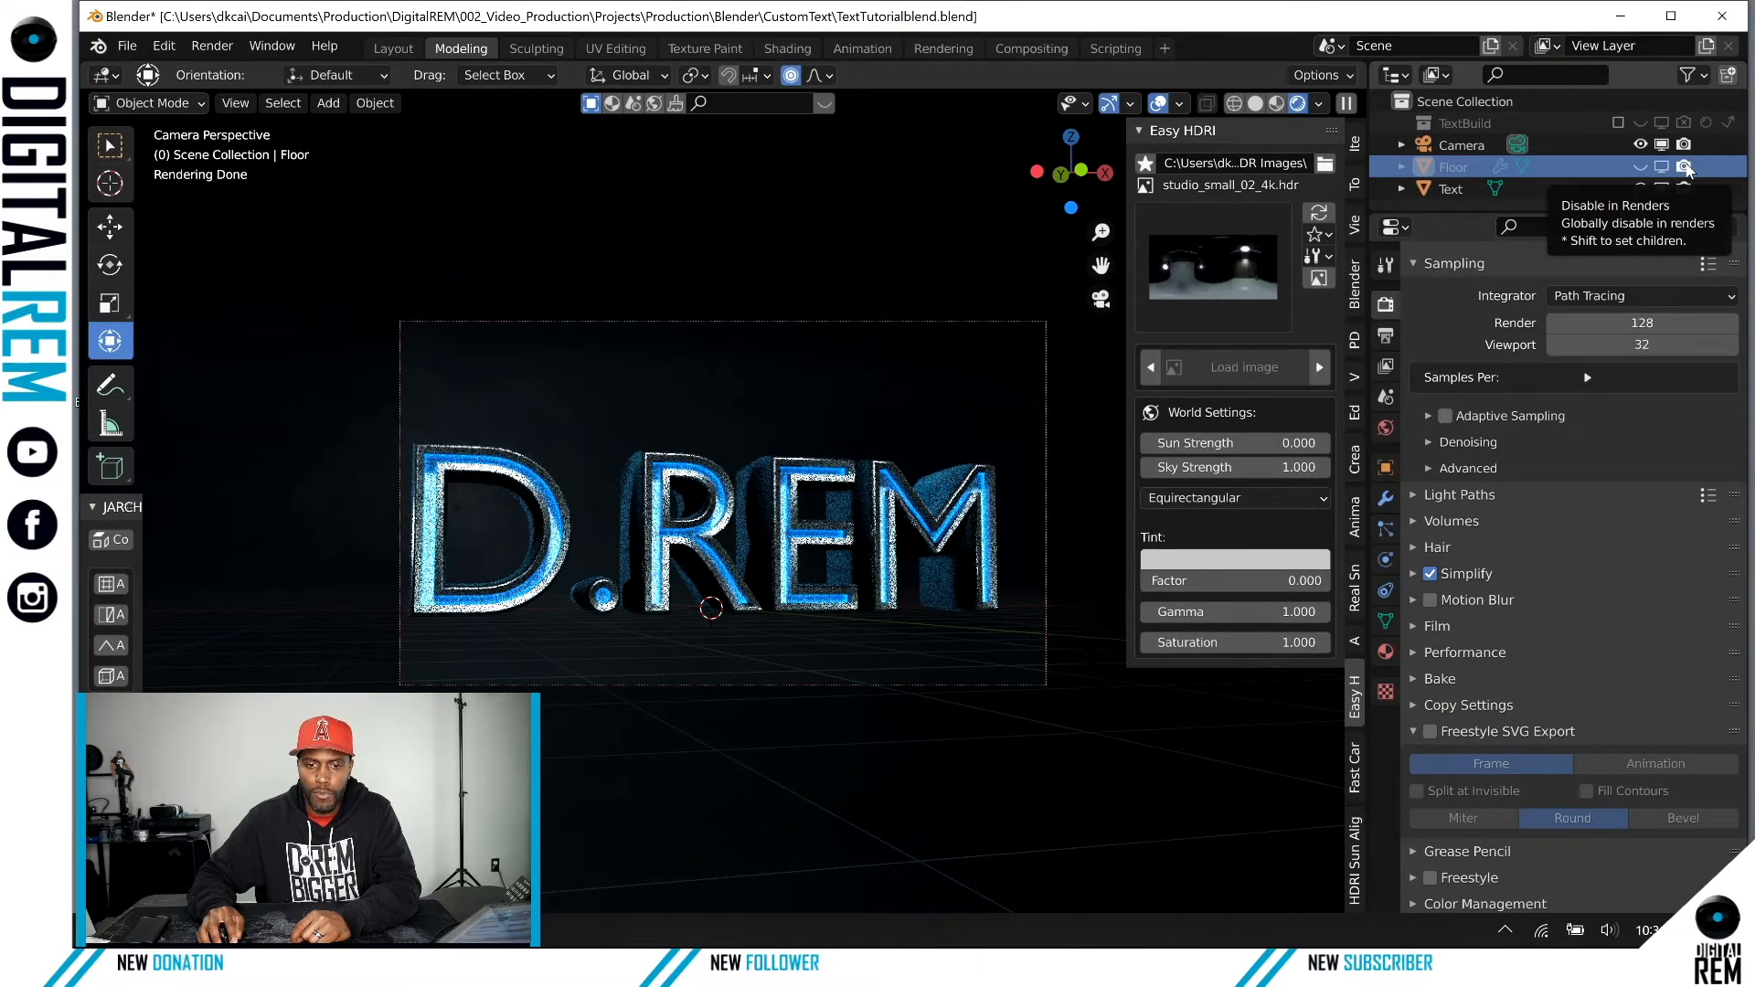
left_click(1685, 167)
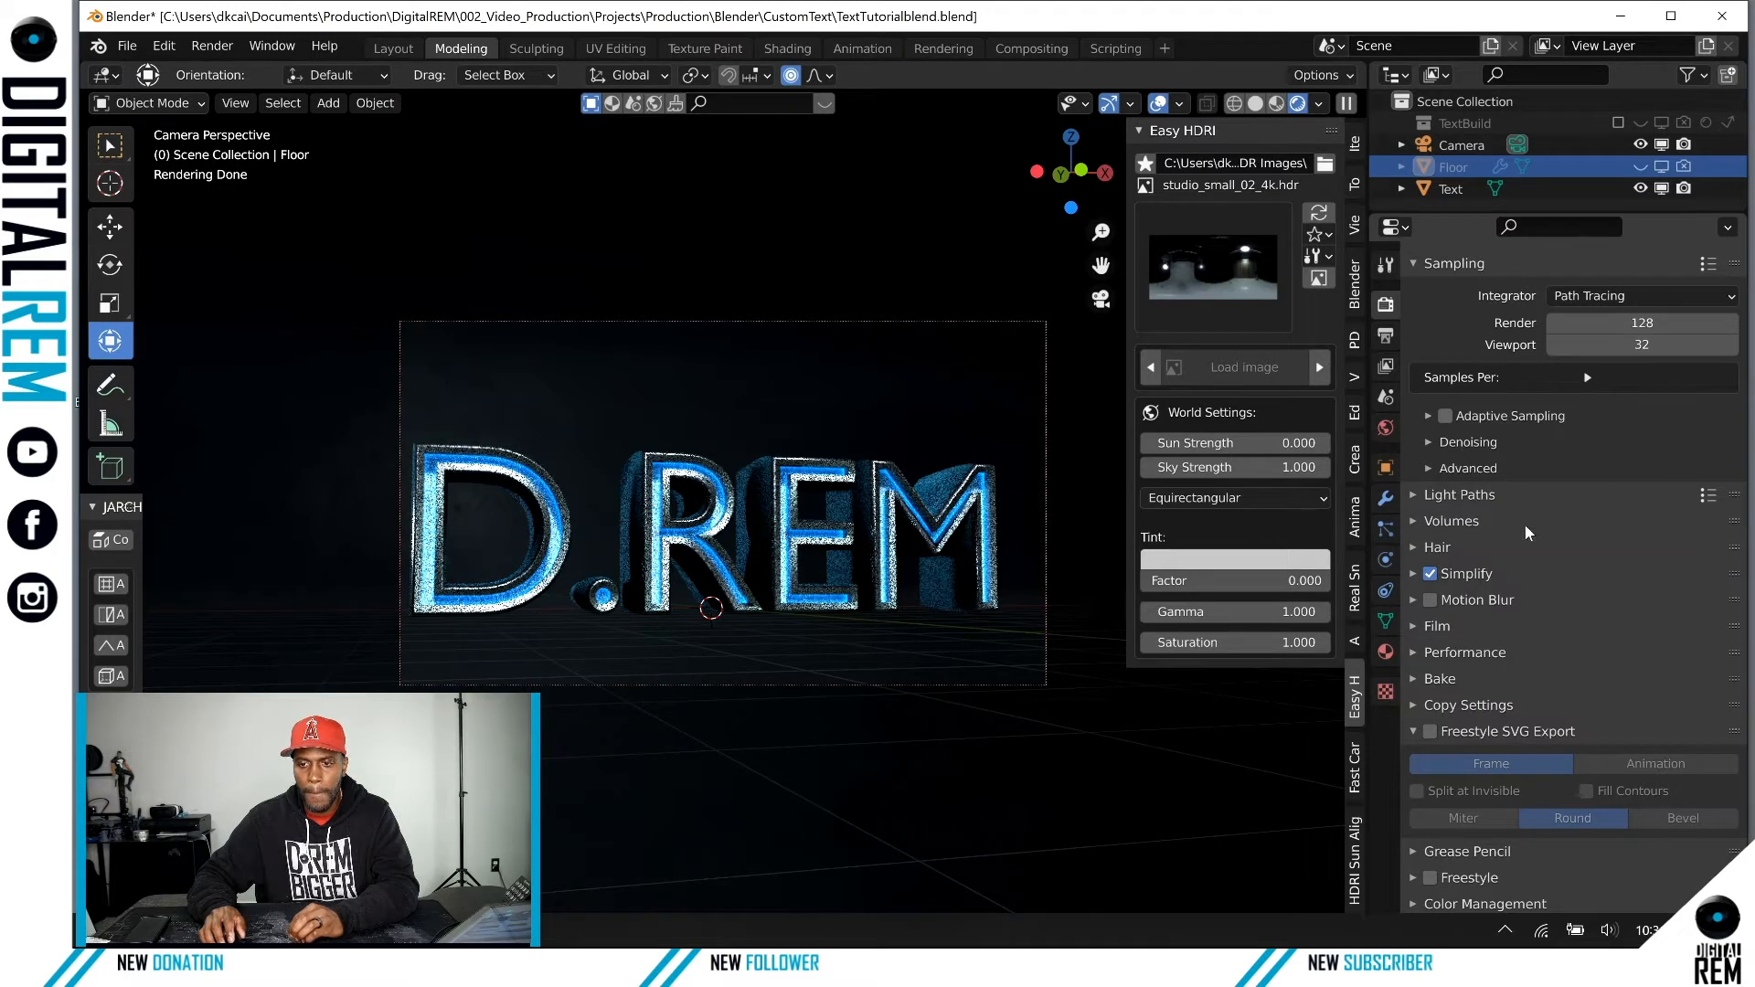
Step: Enable the Transparent film option for the background and render the image
scroll(1523, 523, "up", 3)
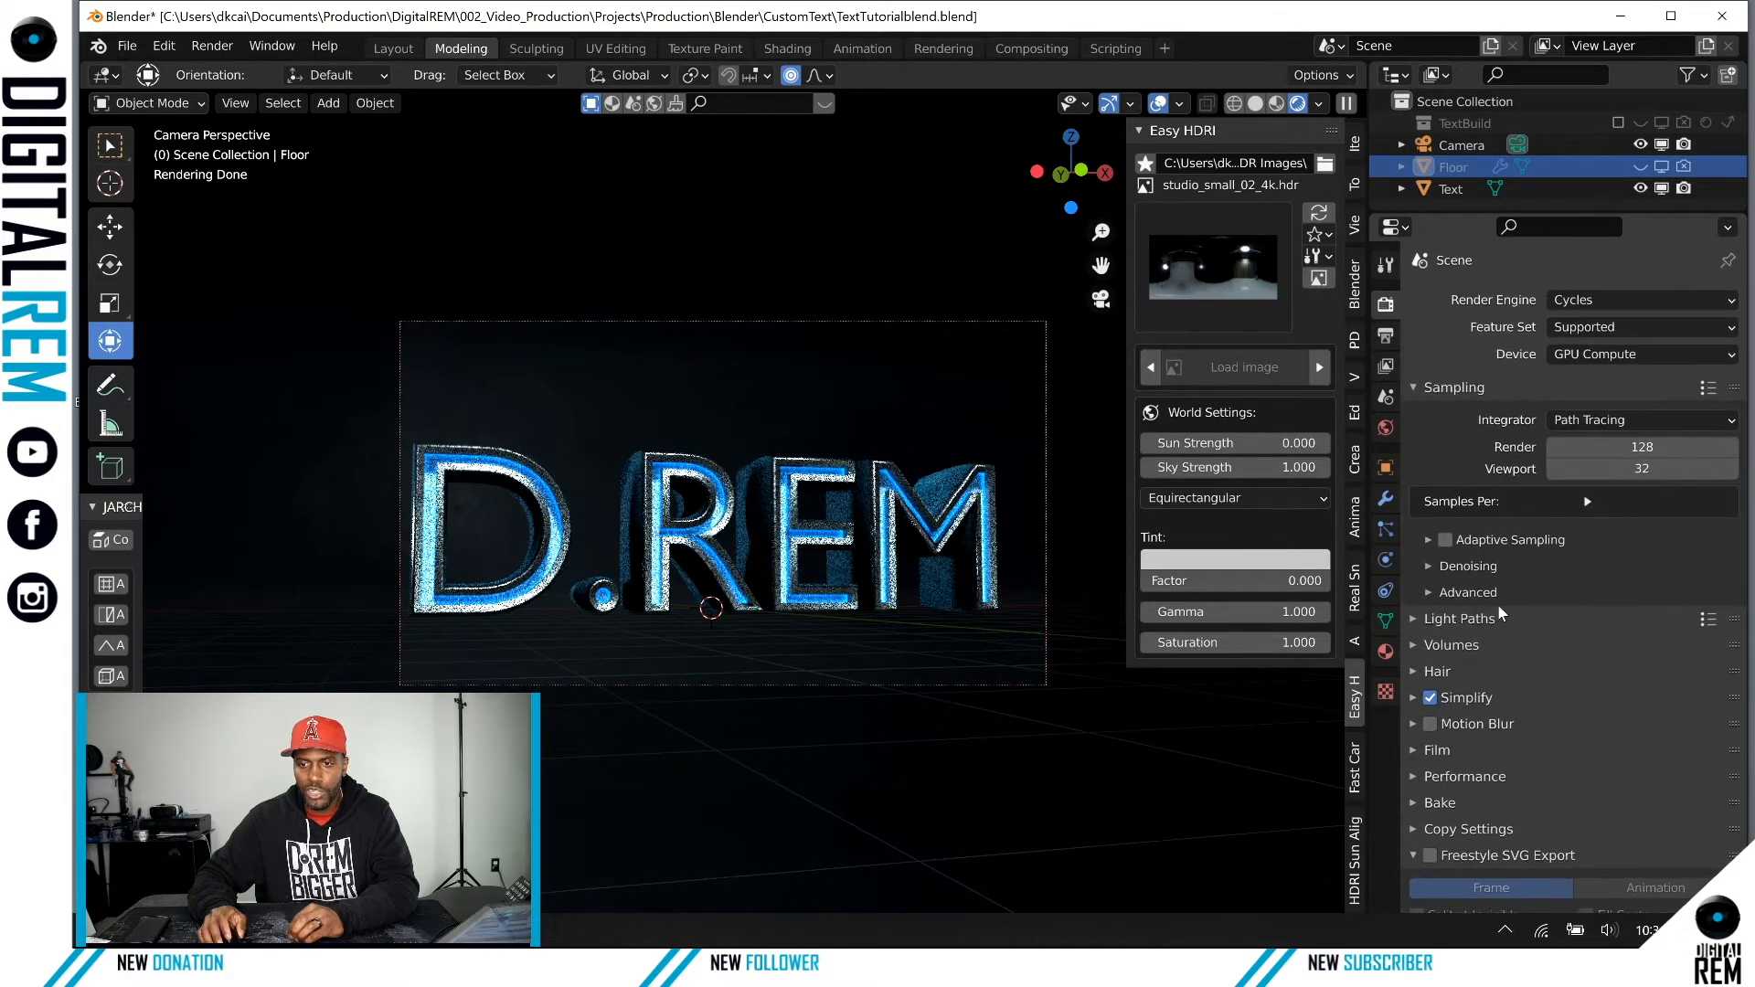
scroll(1498, 605, "down", 3)
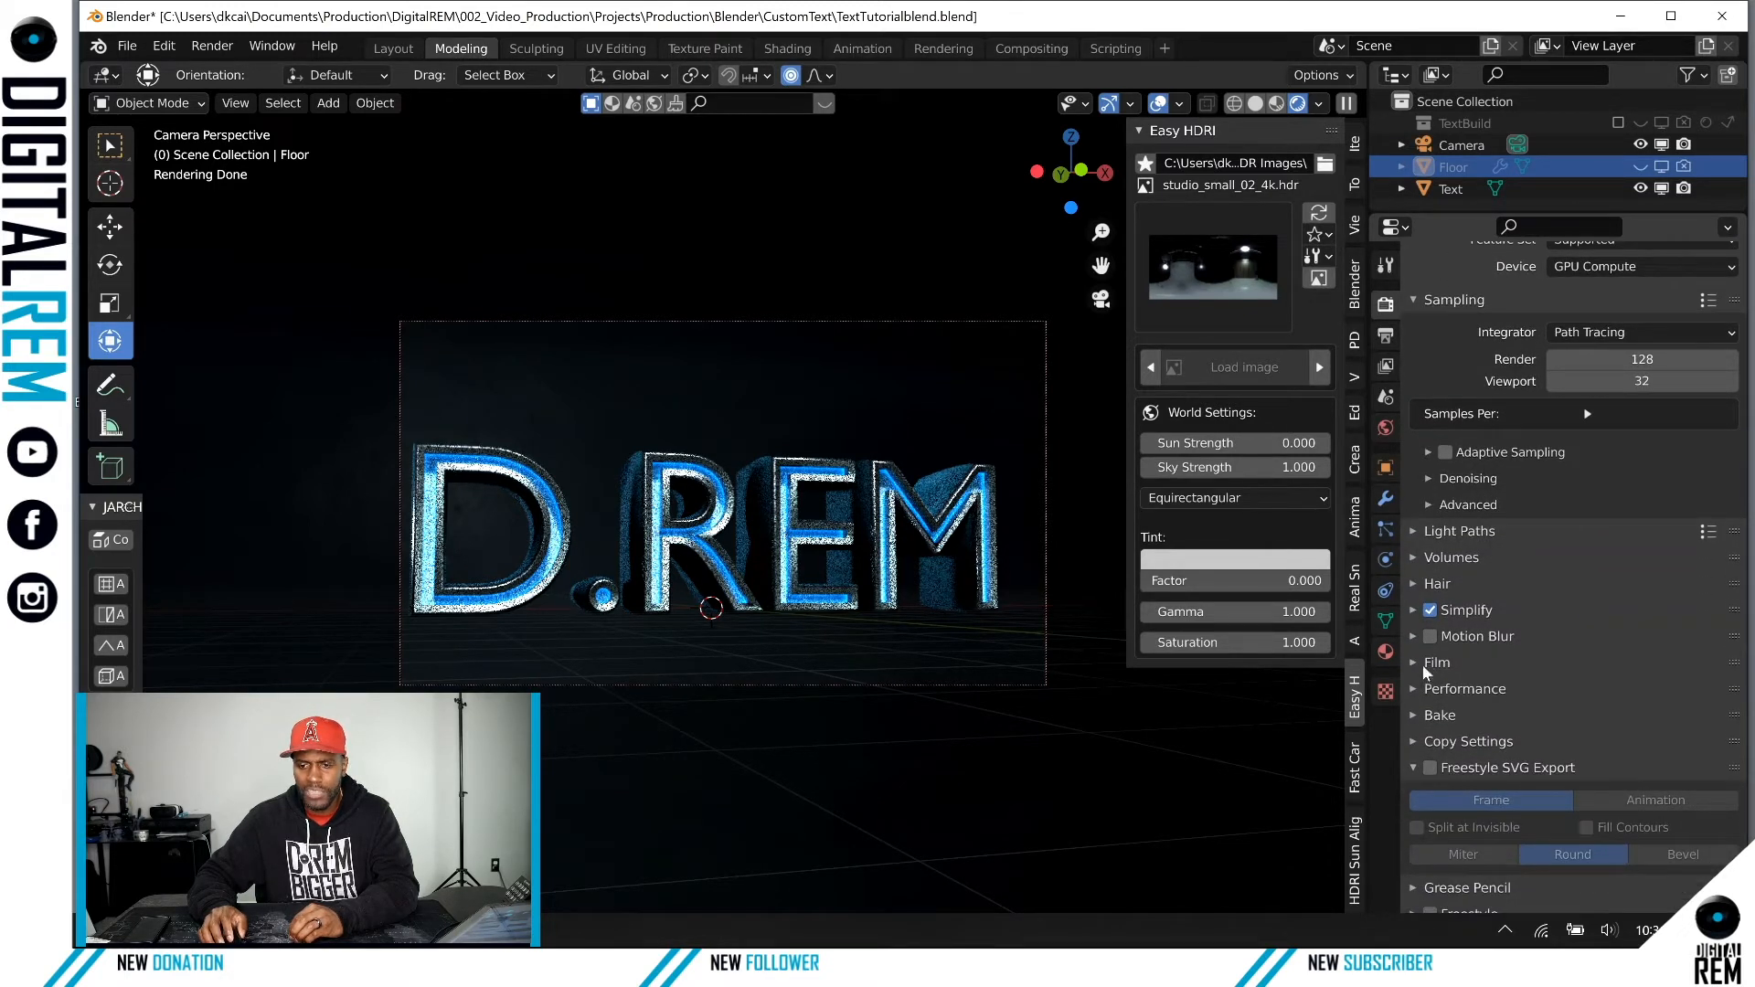
left_click(1420, 664)
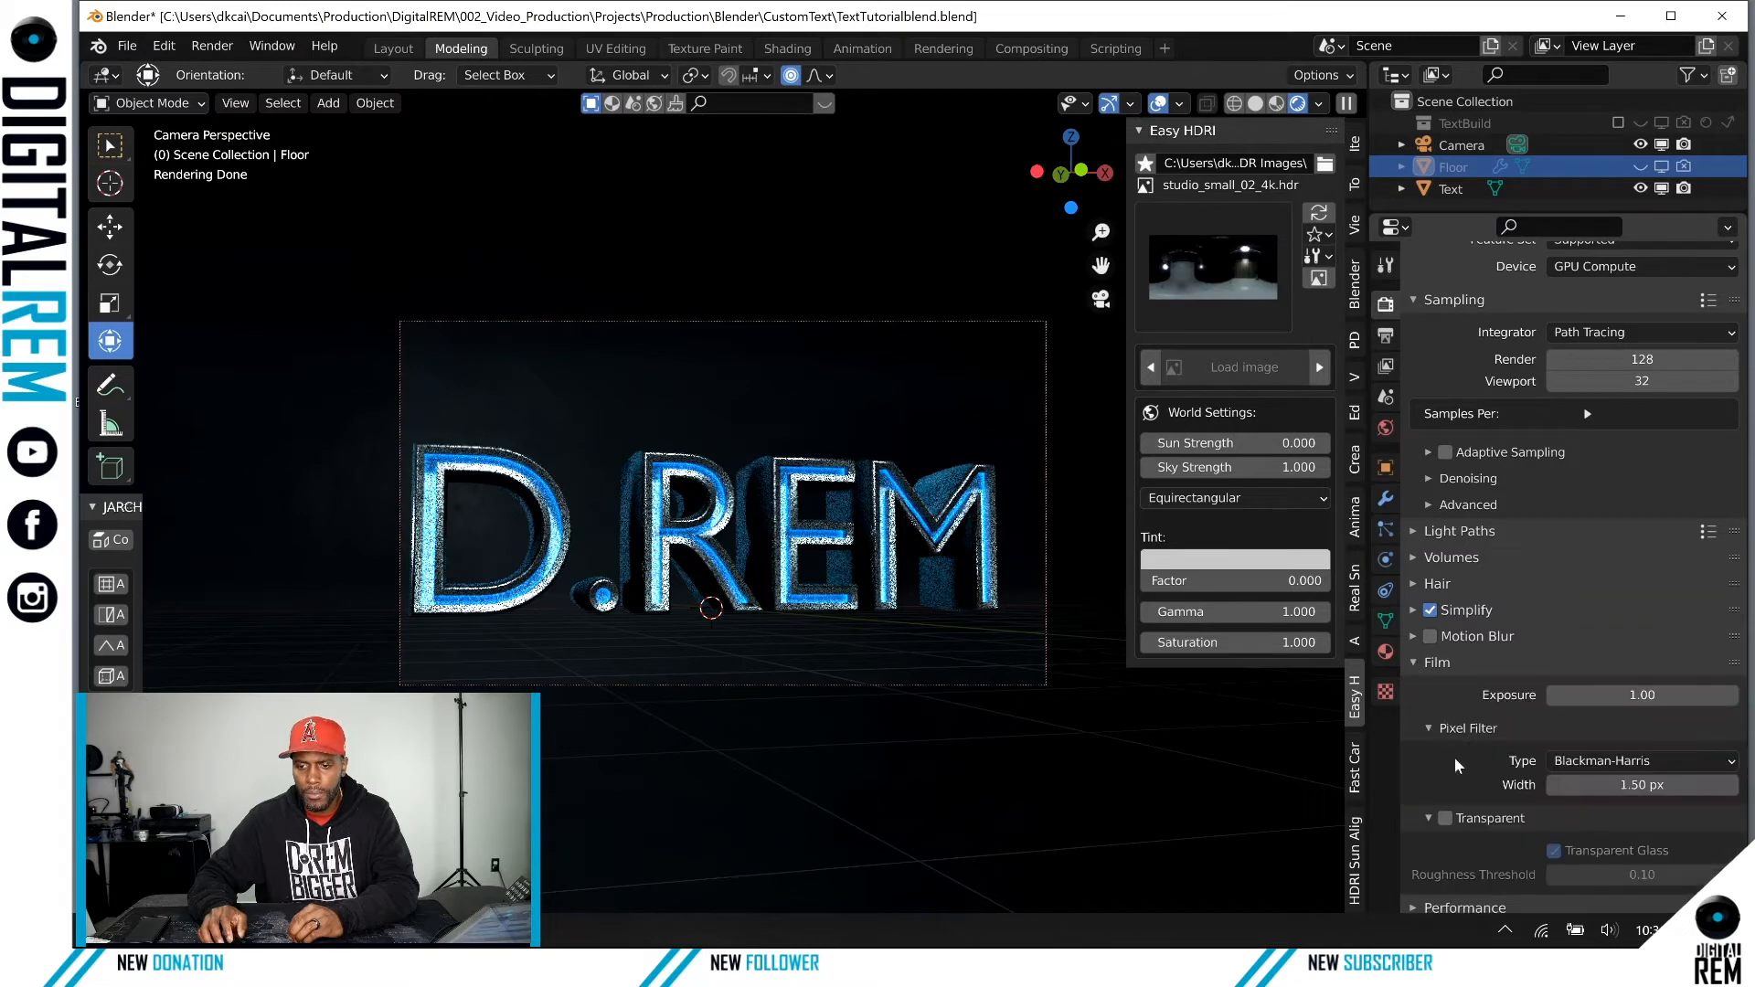
left_click(1446, 819)
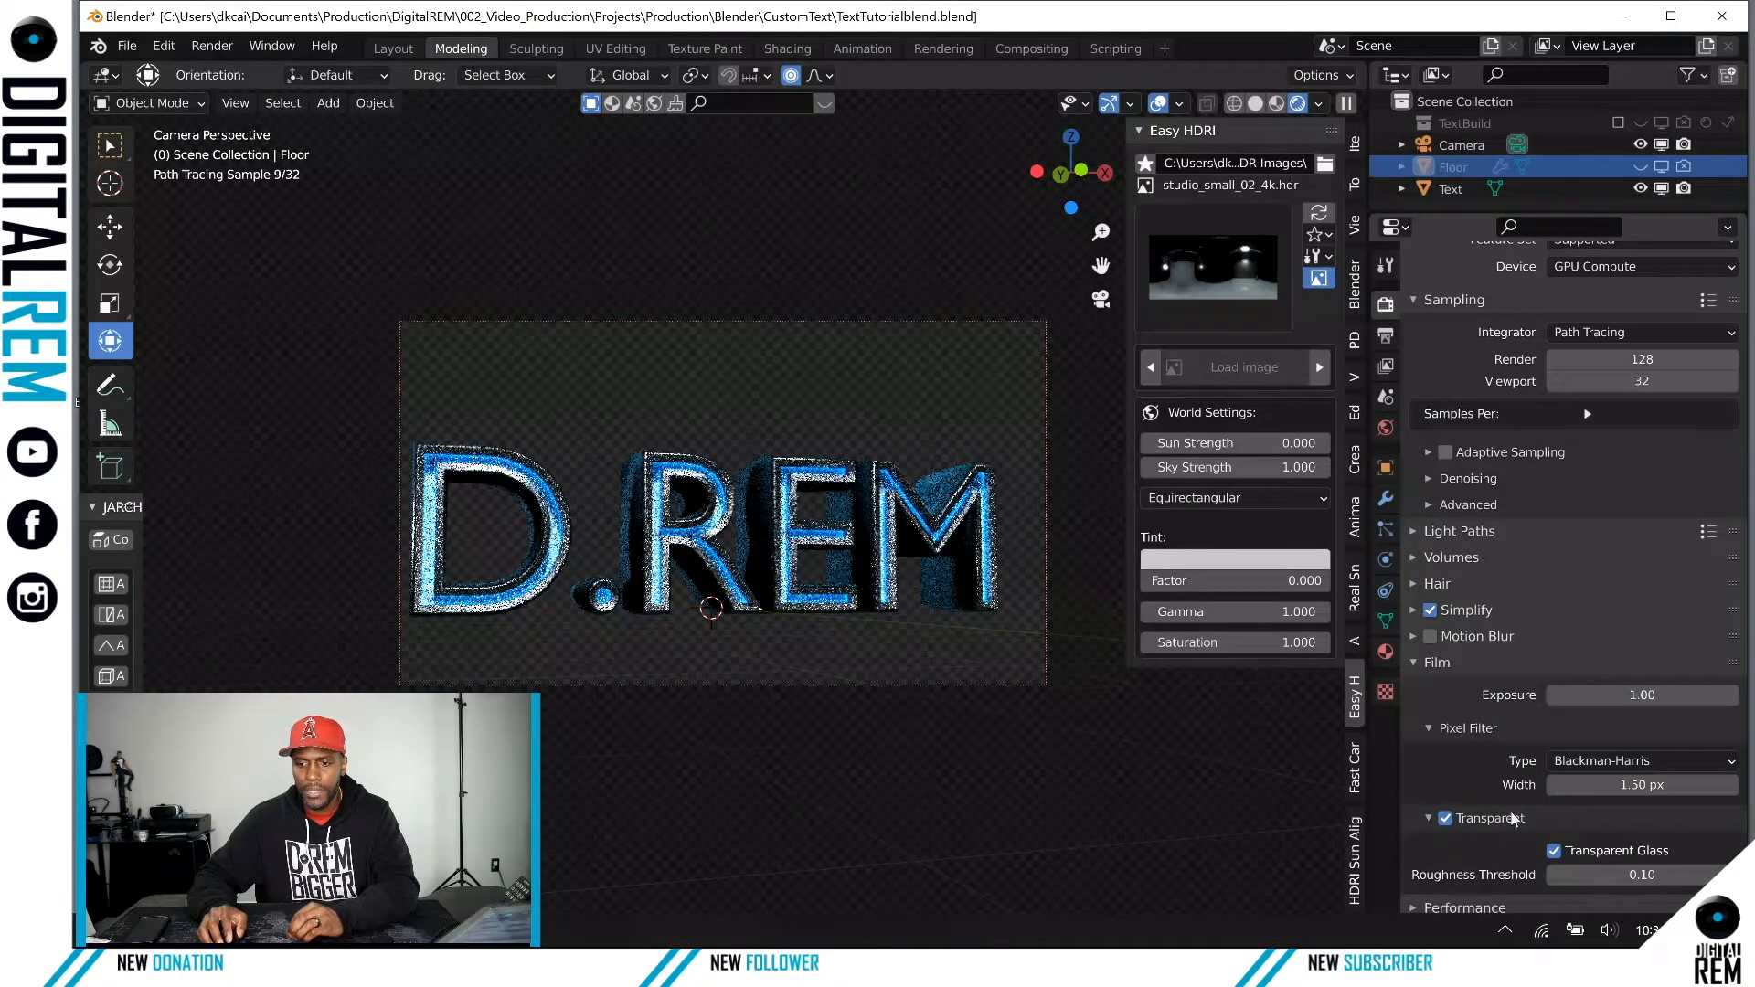
scroll(1498, 832, "down", 1)
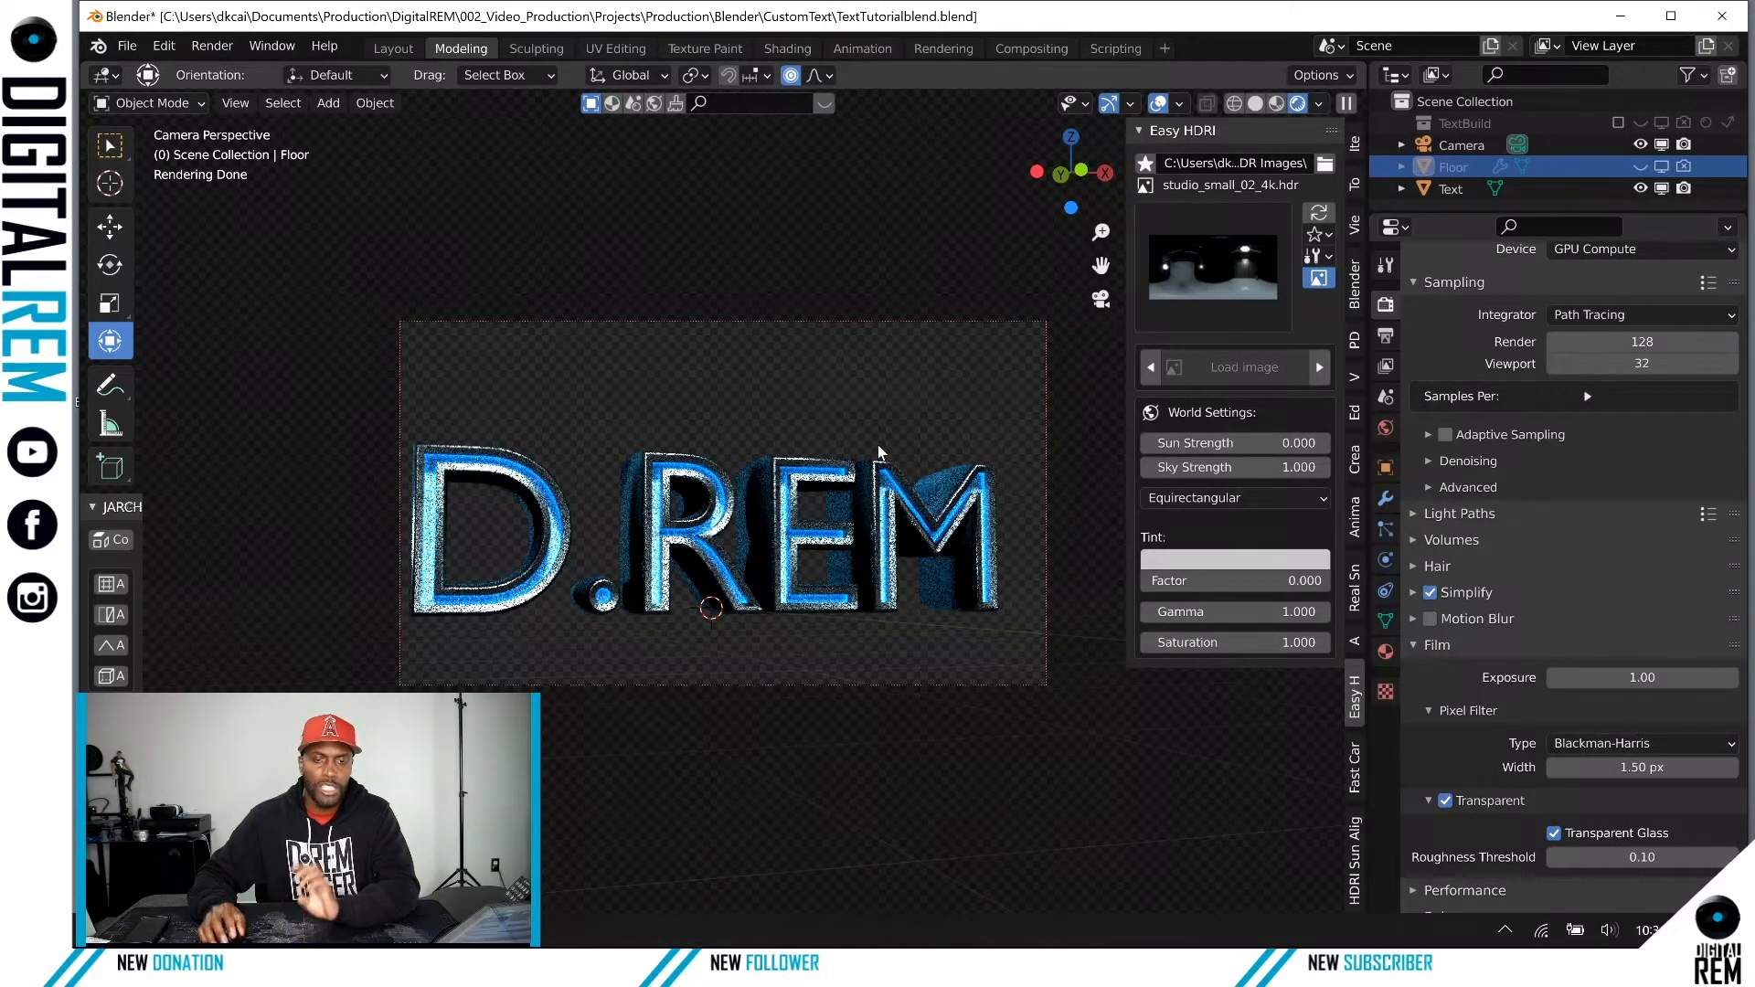
left_click(217, 47)
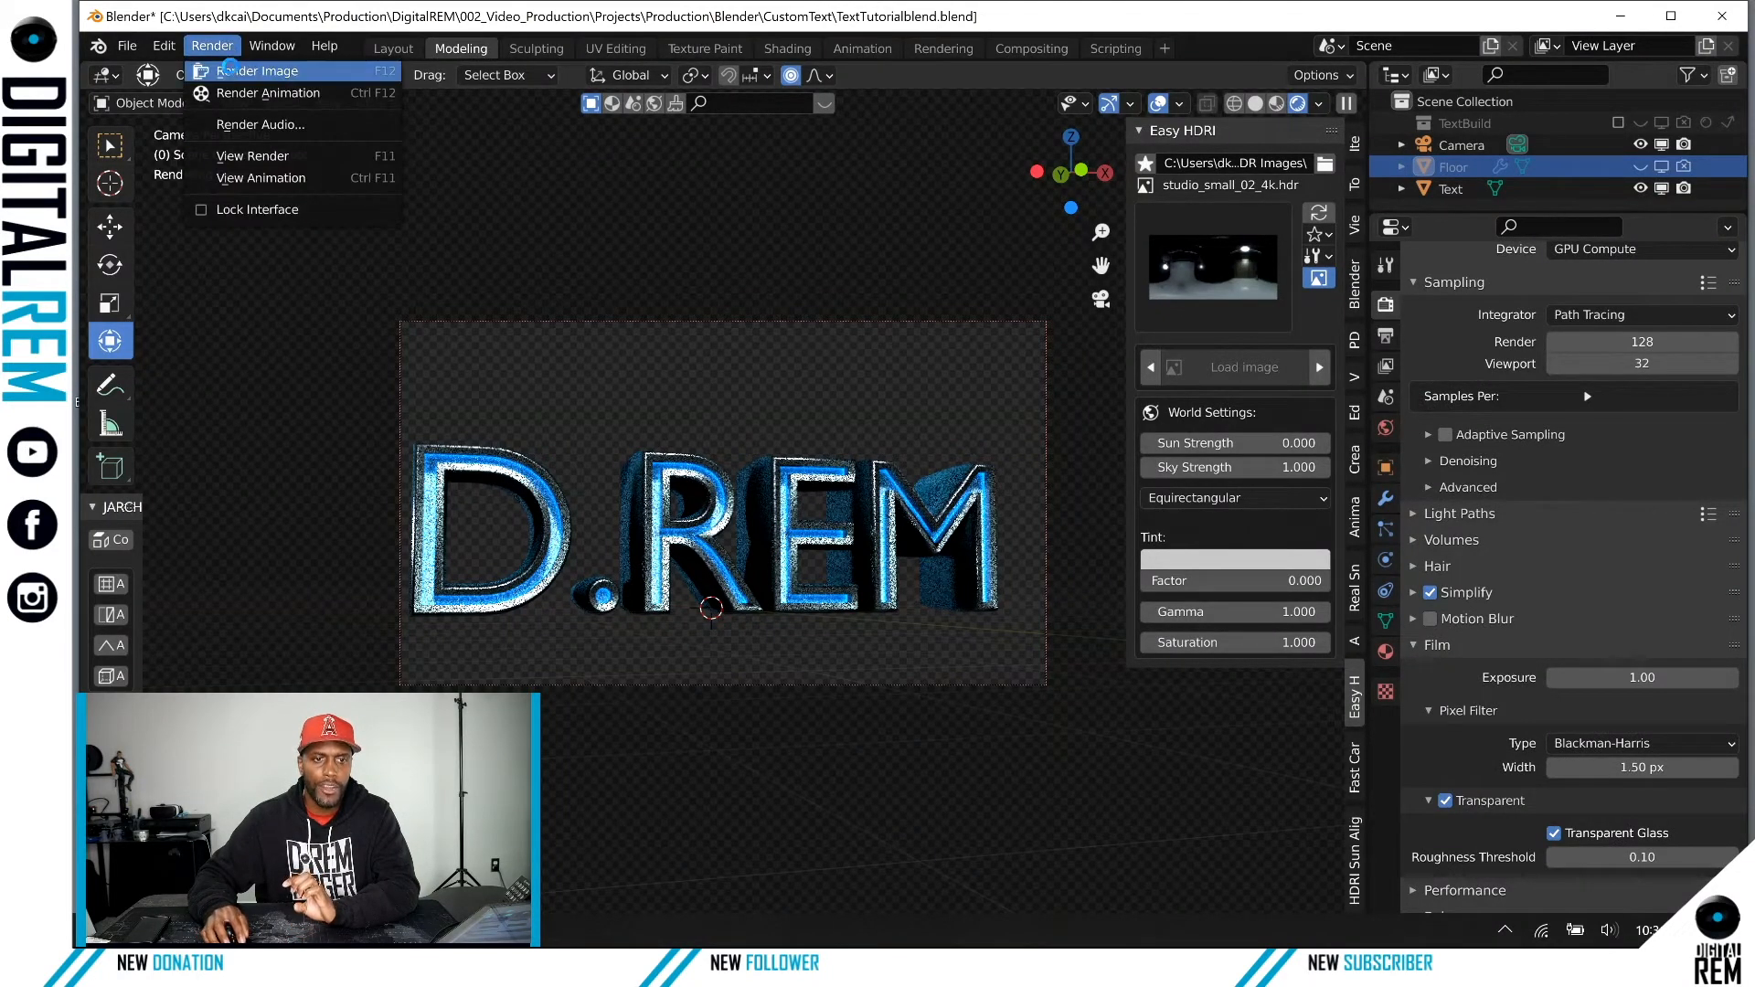
left_click(234, 71)
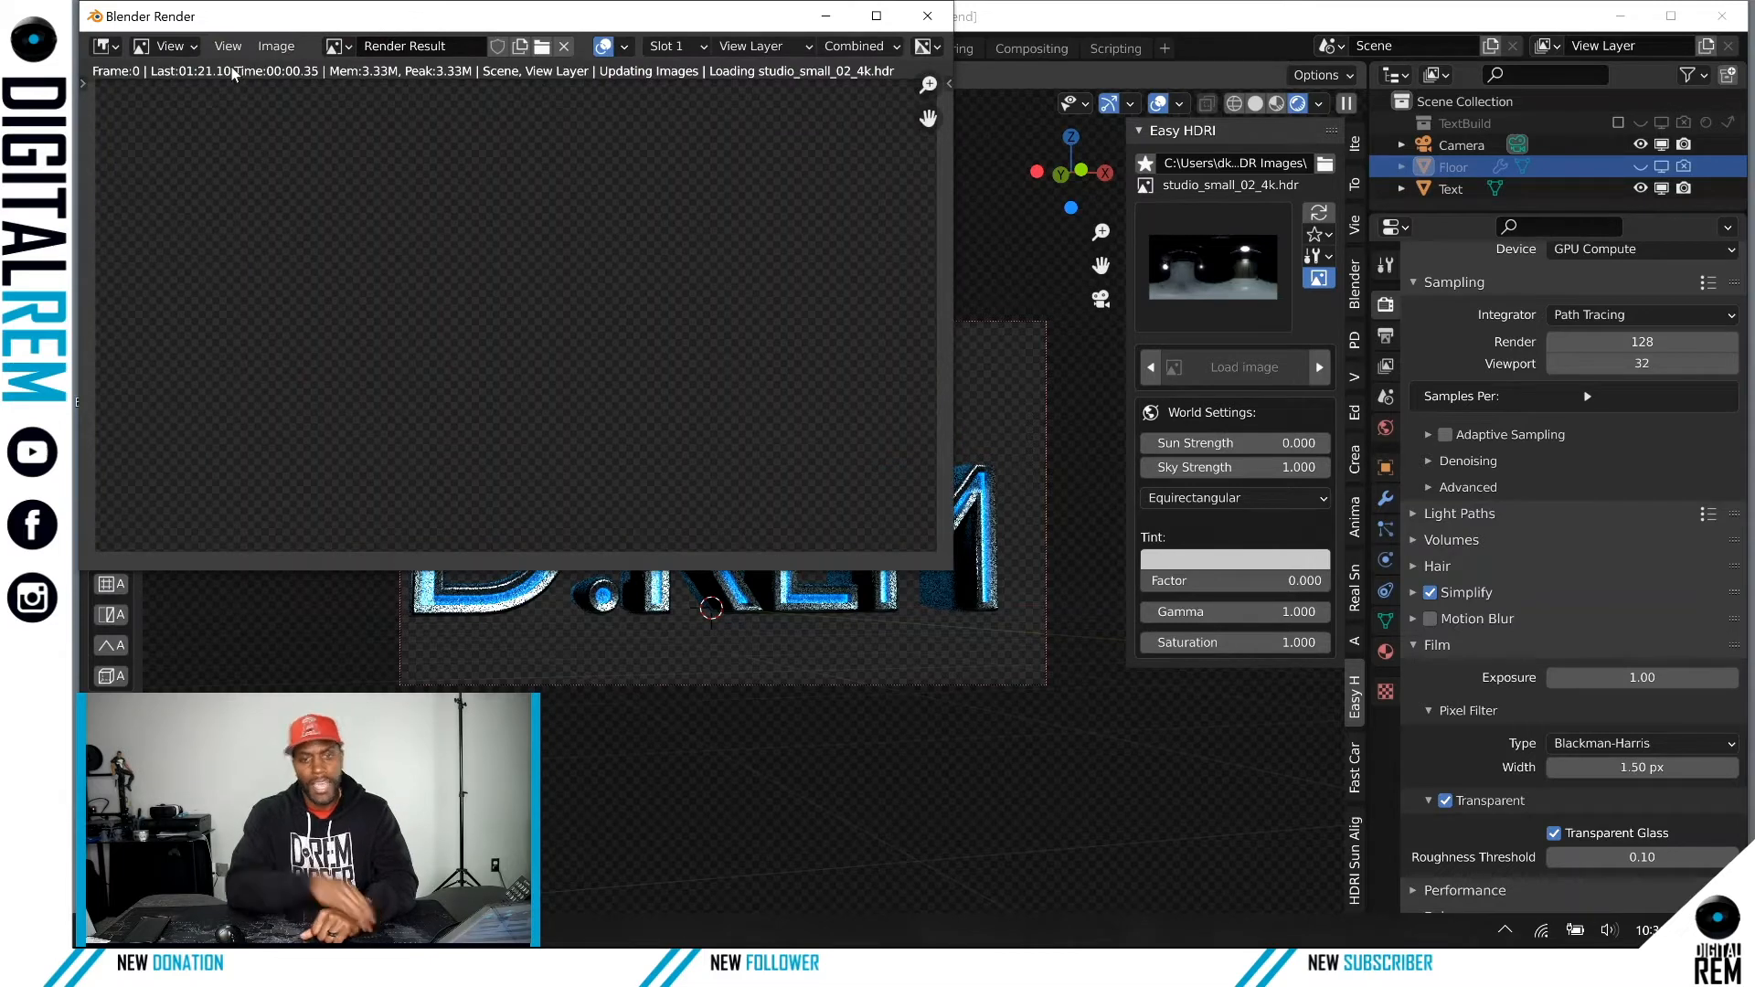